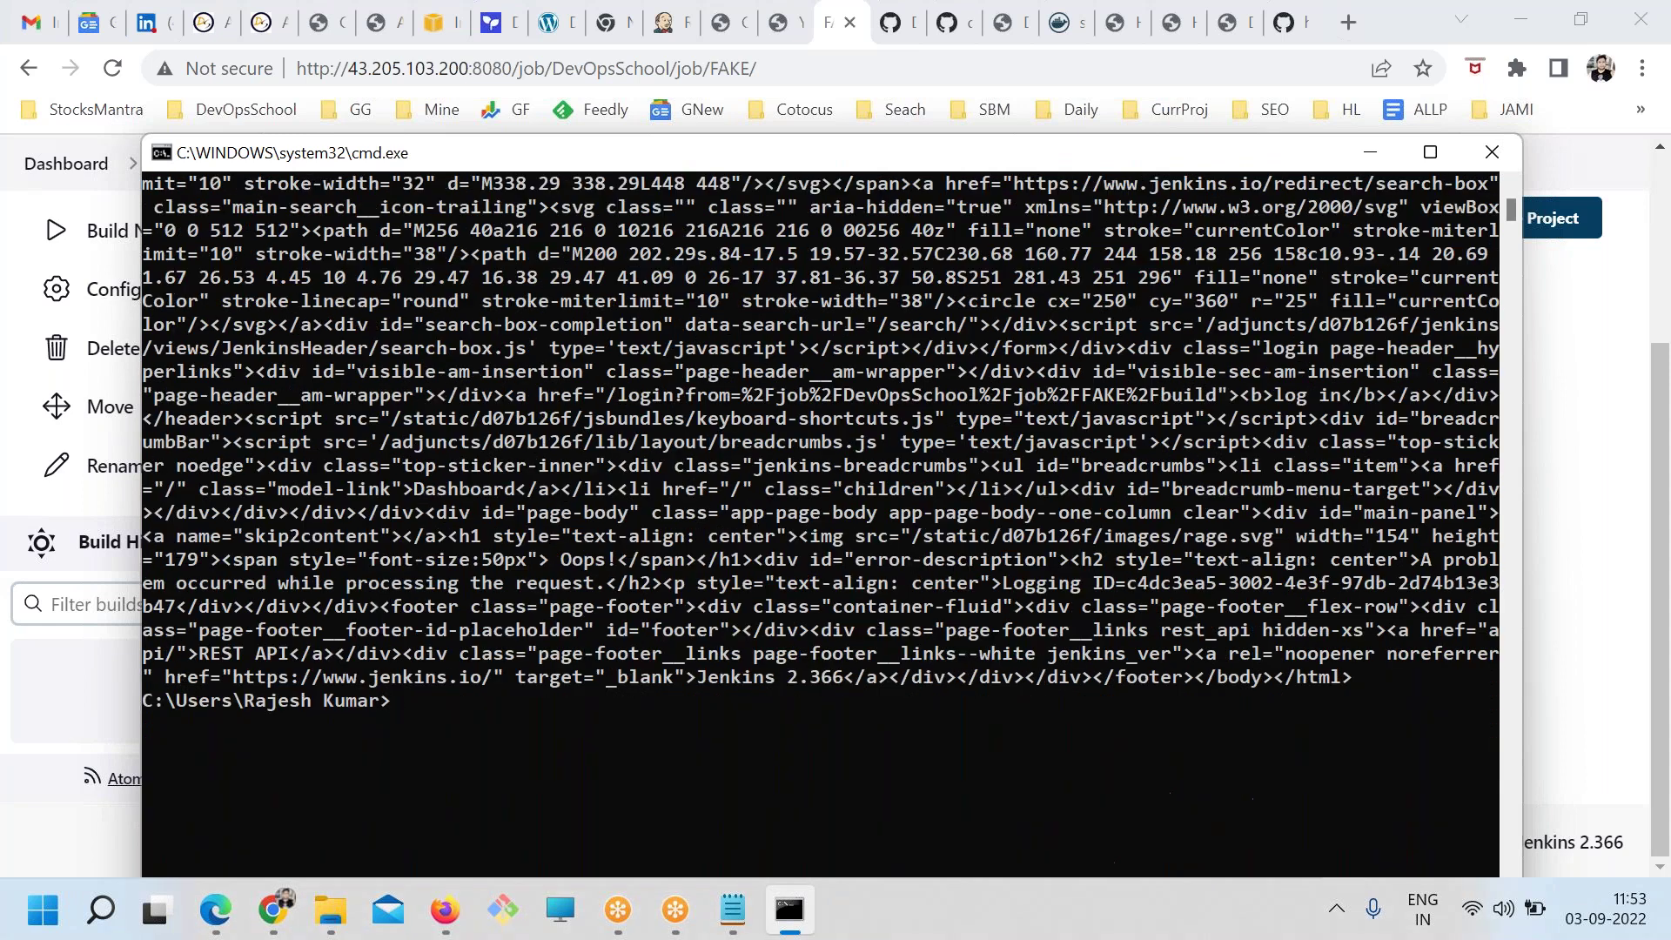
# Reload the FAKE job page, then re-run the previous curl build request in cmd
pyautogui.hotkey('alt', 'Tab')
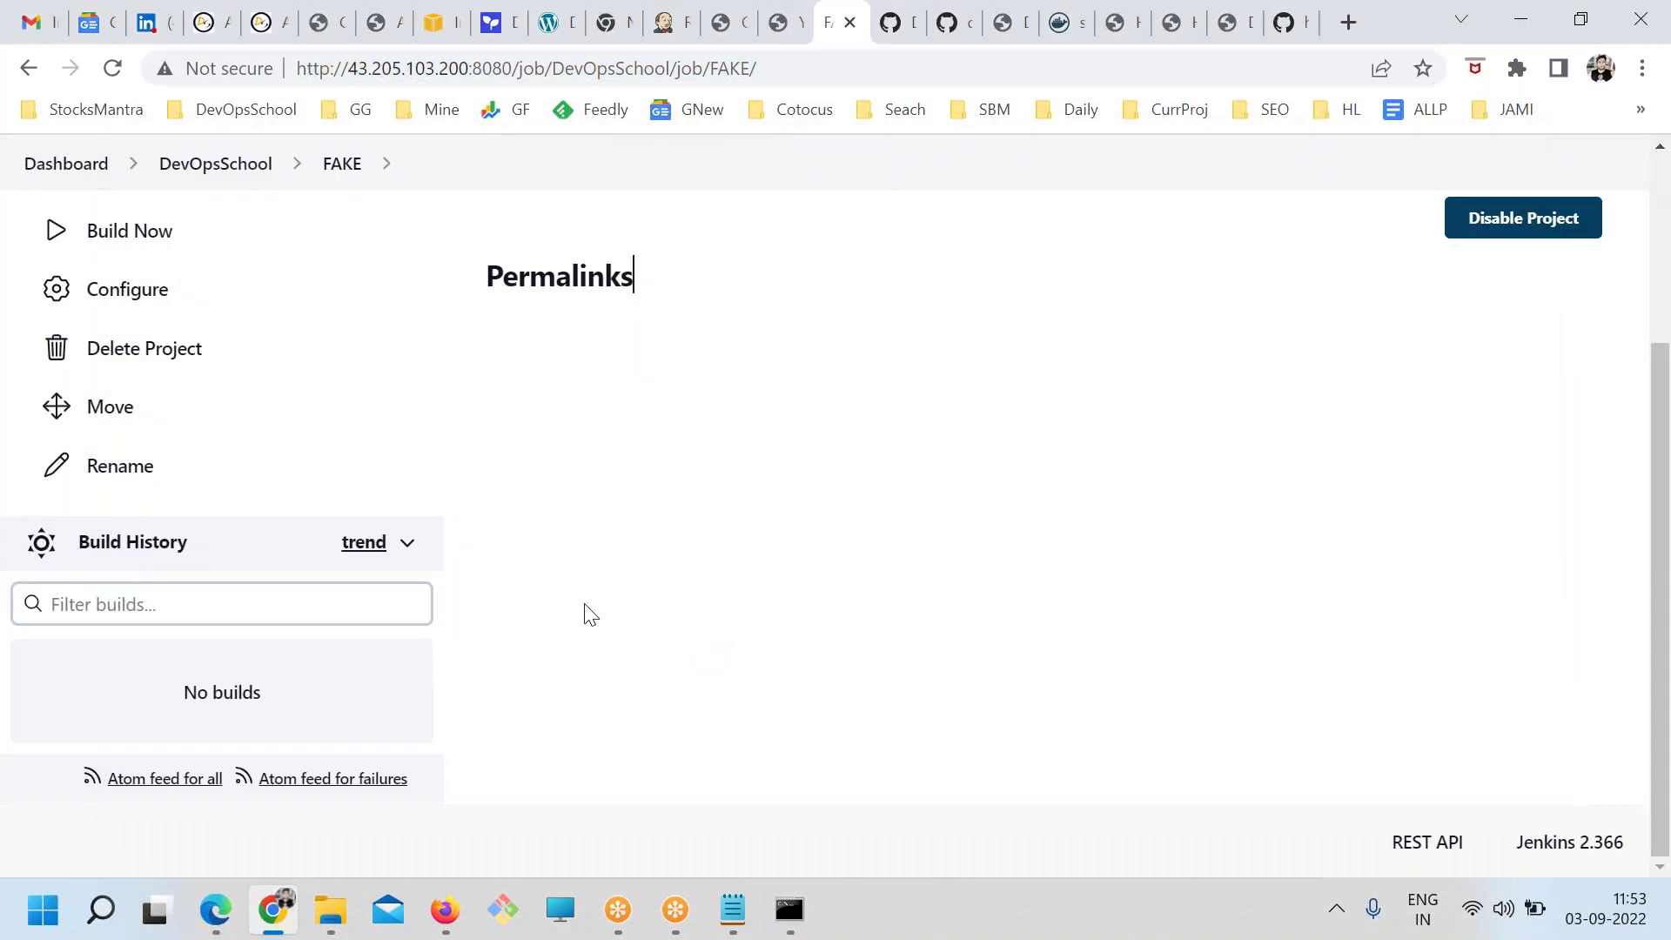
pyautogui.click(112, 68)
pyautogui.hotkey('alt', 'Tab')
pyautogui.press('Up')
pyautogui.press('Return')
pyautogui.scroll(7, 662, 514)
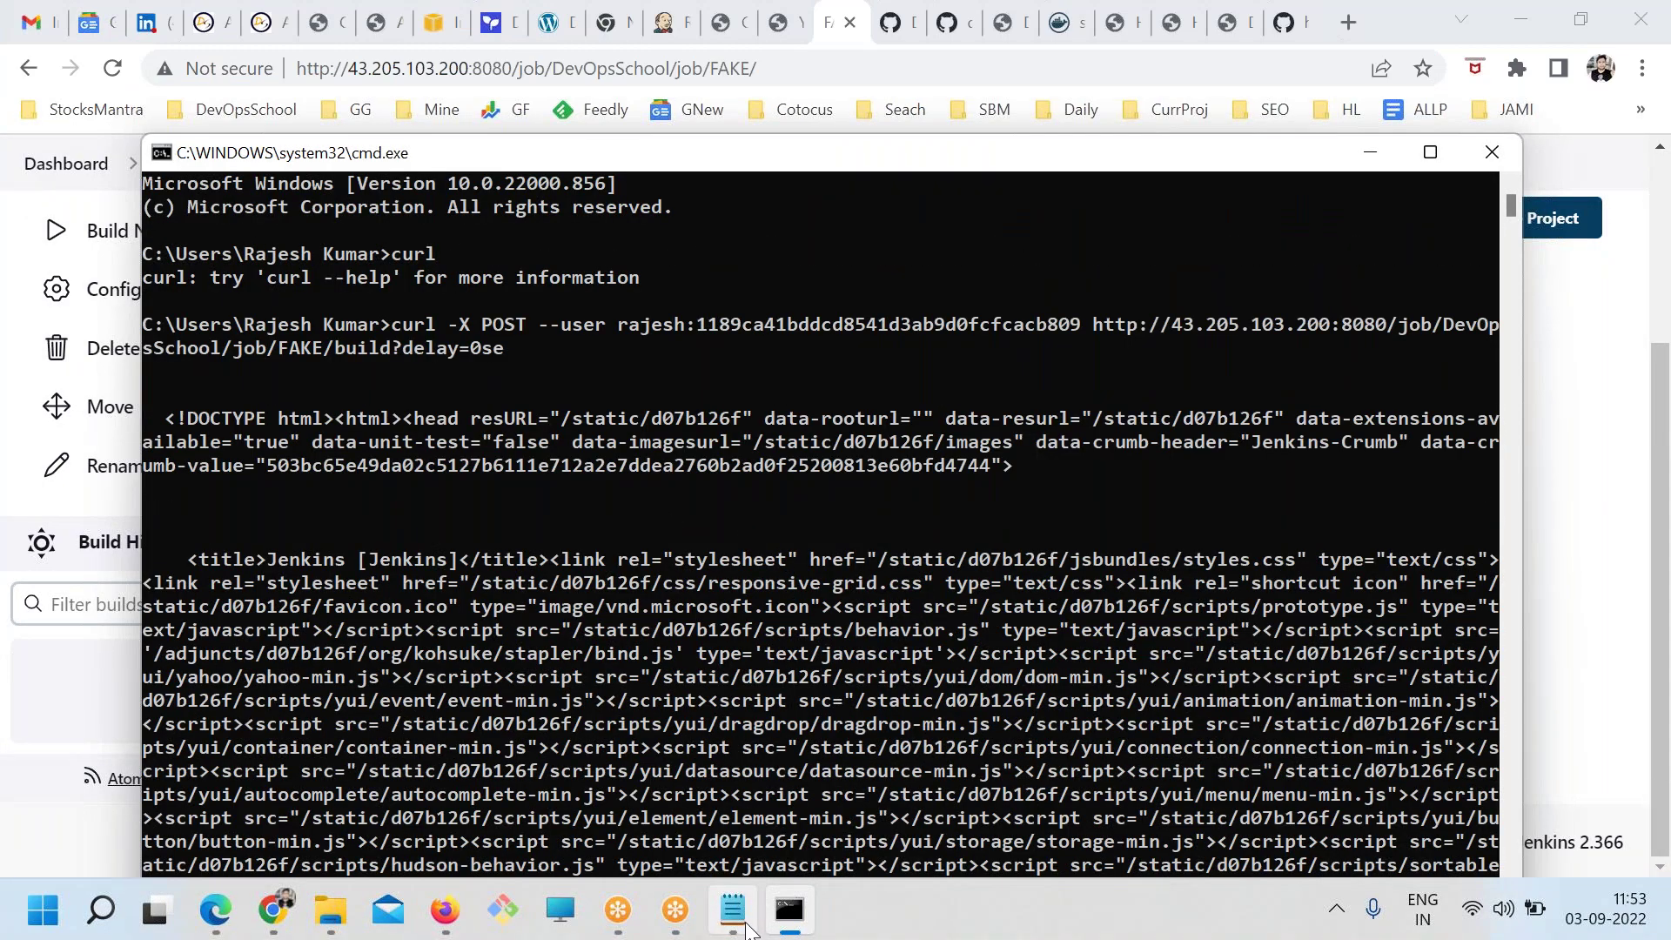
# Compare with the sample curl POST command in the DevOpsSchool blog post on remote triggering
pyautogui.click(732, 909)
pyautogui.click(677, 528)
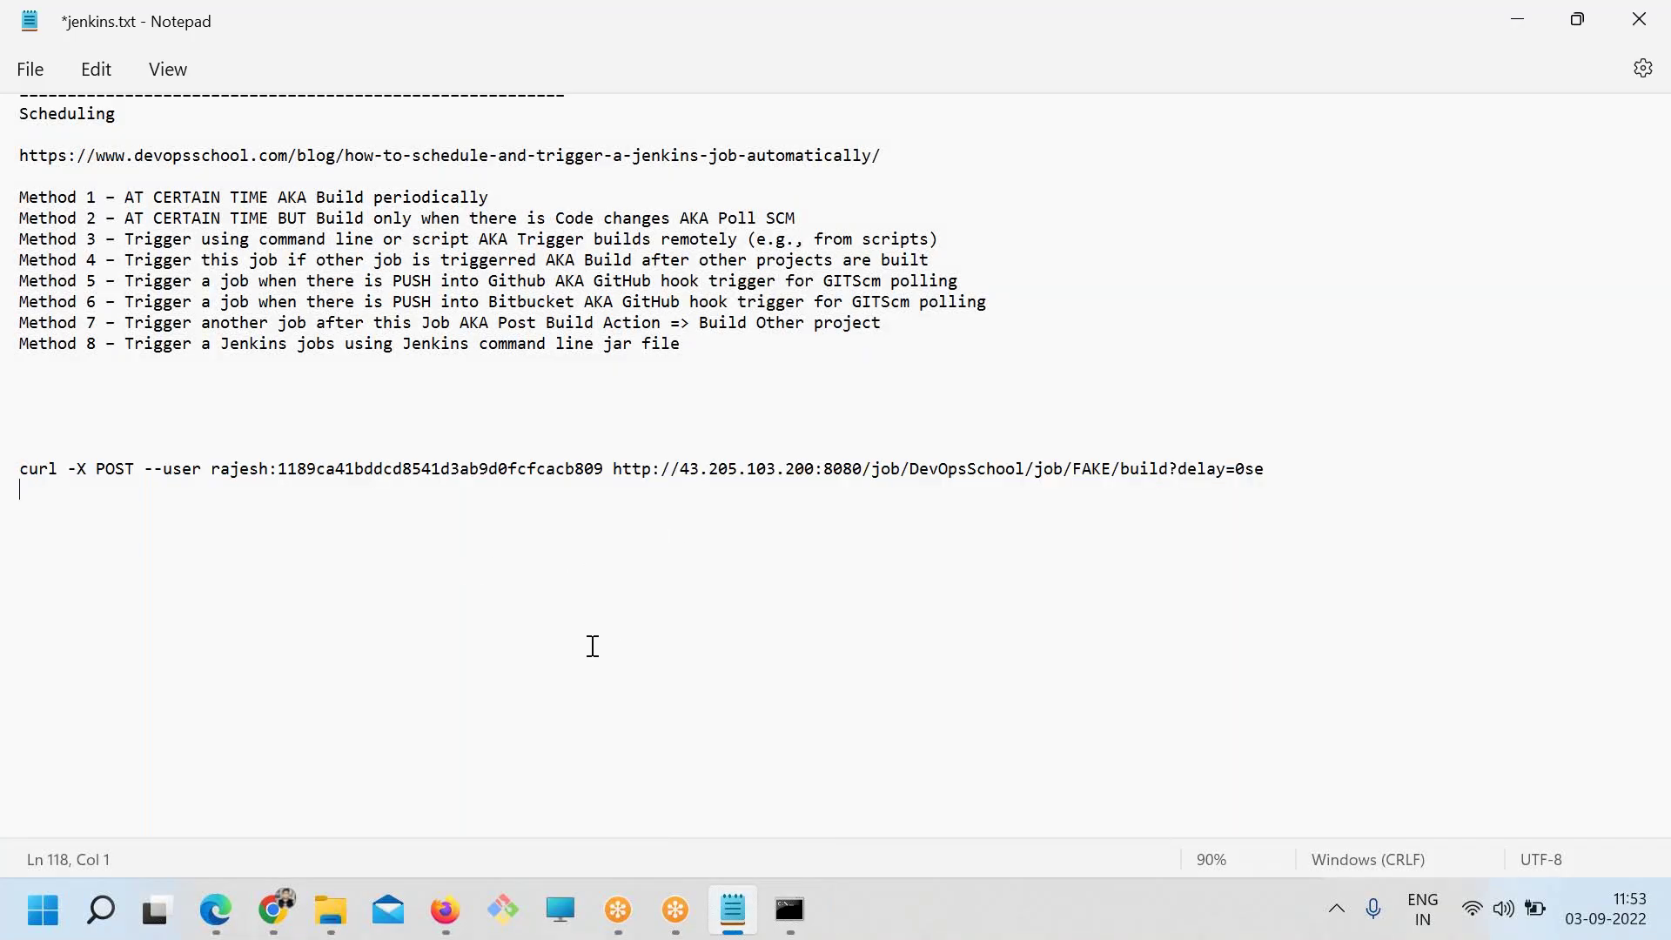
pyautogui.click(278, 914)
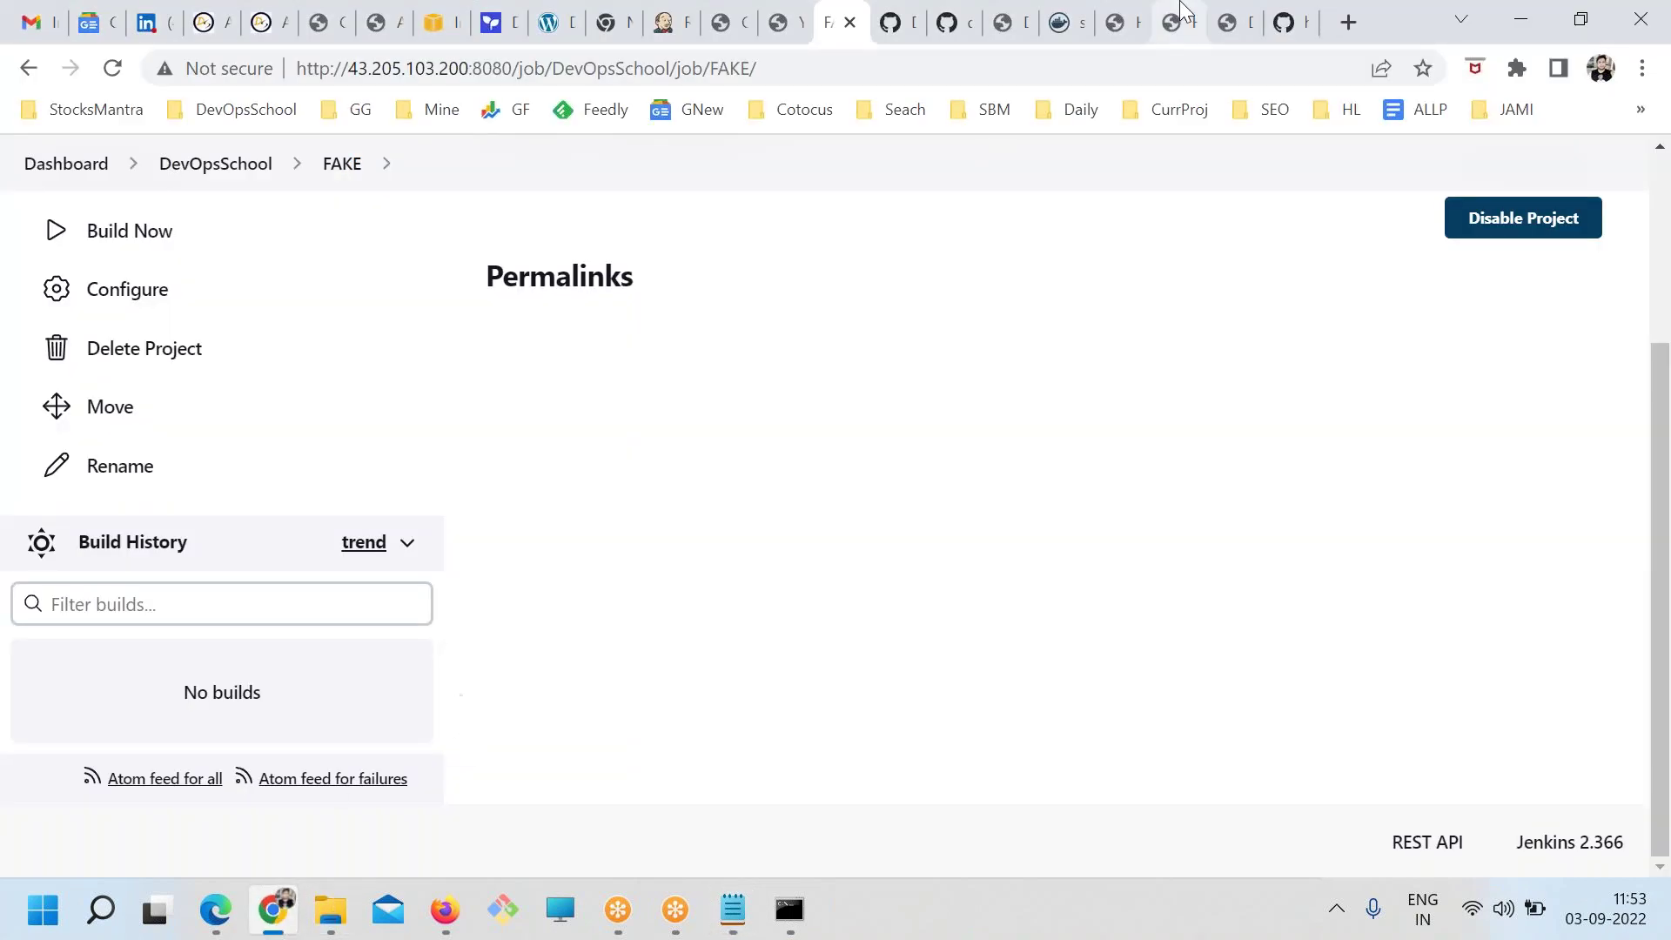
pyautogui.click(1243, 21)
pyautogui.scroll(5, 609, 522)
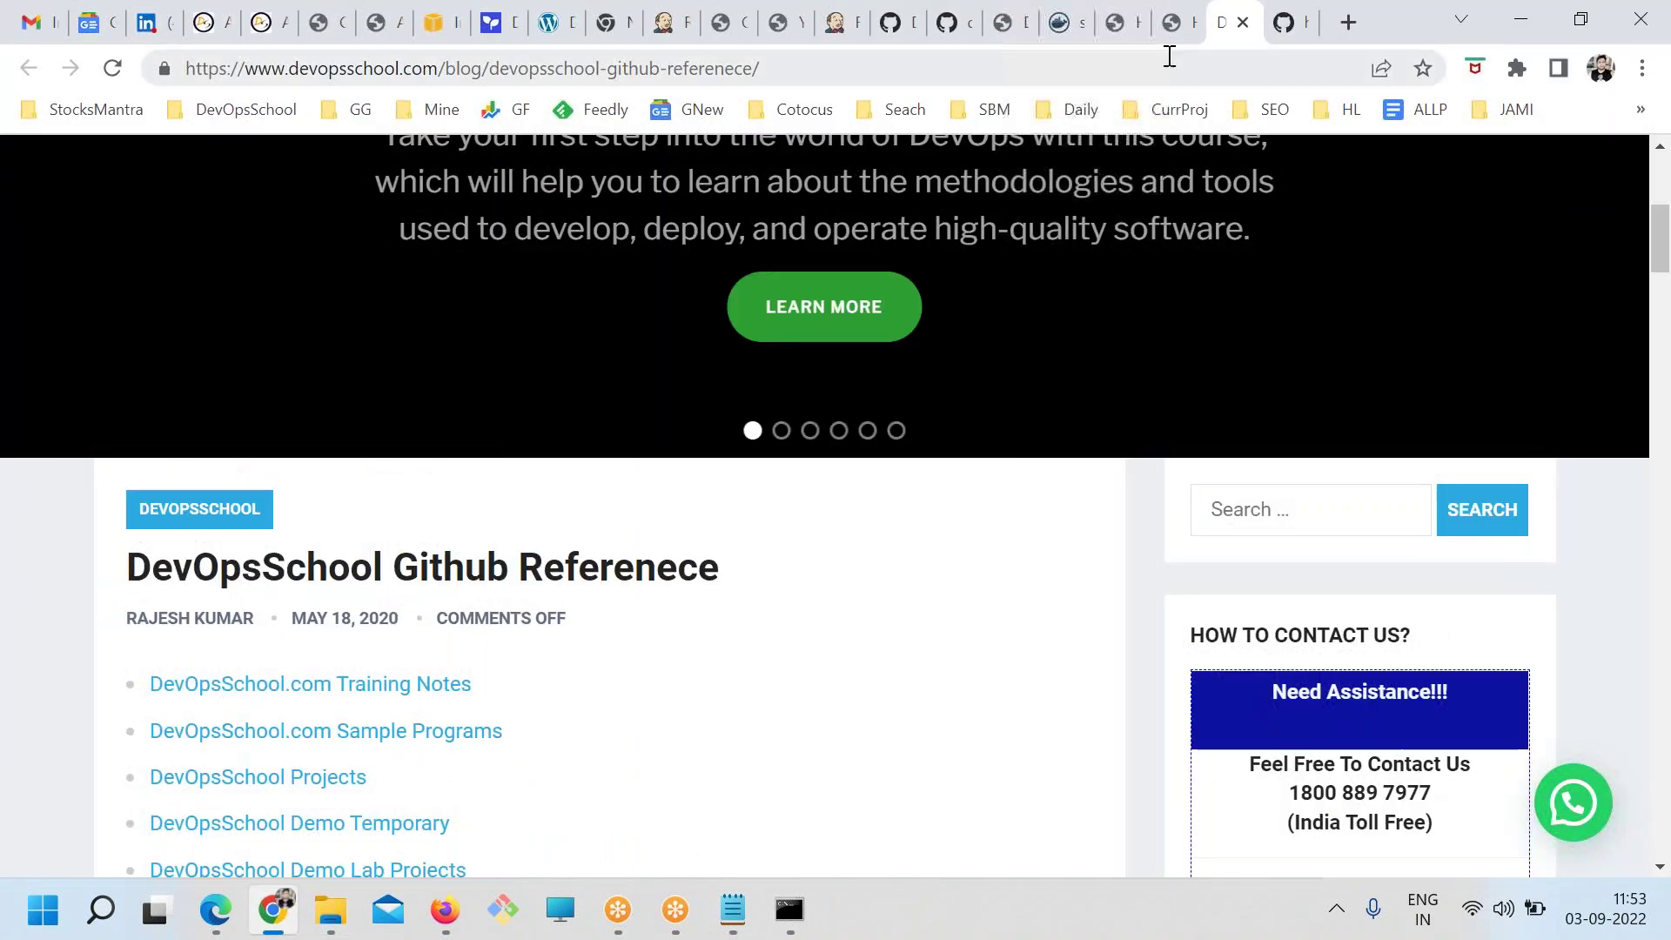
pyautogui.click(1166, 21)
pyautogui.moveTo(919, 433); pyautogui.dragTo(131, 395)
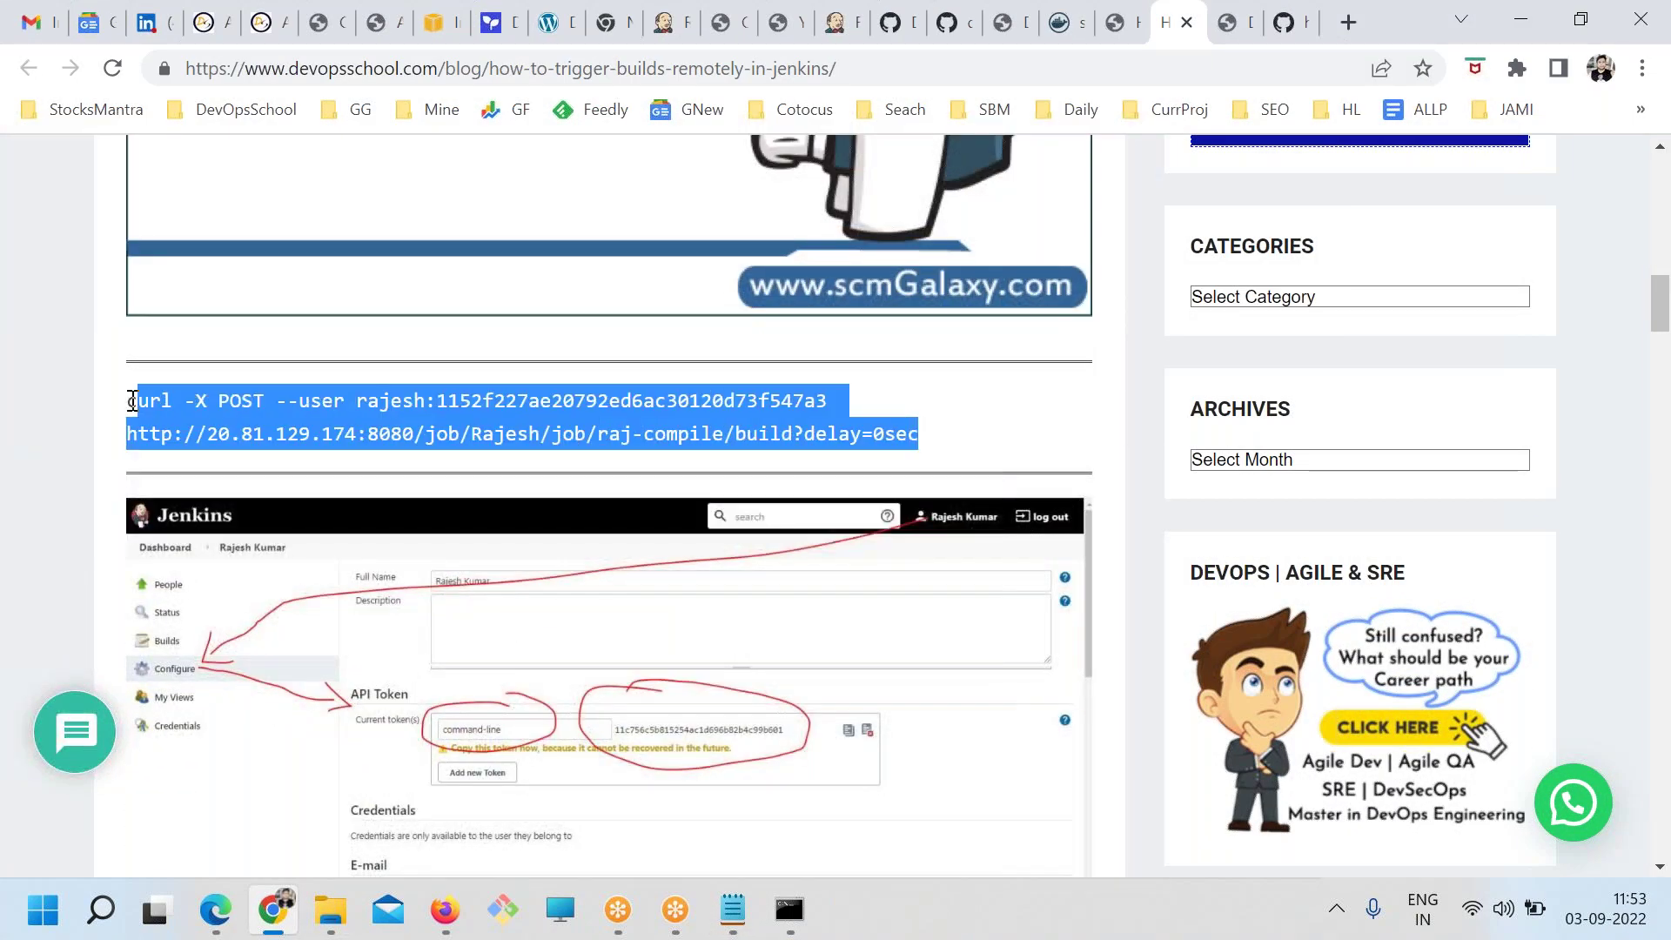
# Run the curl POST build line from jenkins.txt, ending in delay=0sec, in cmd
pyautogui.click(733, 909)
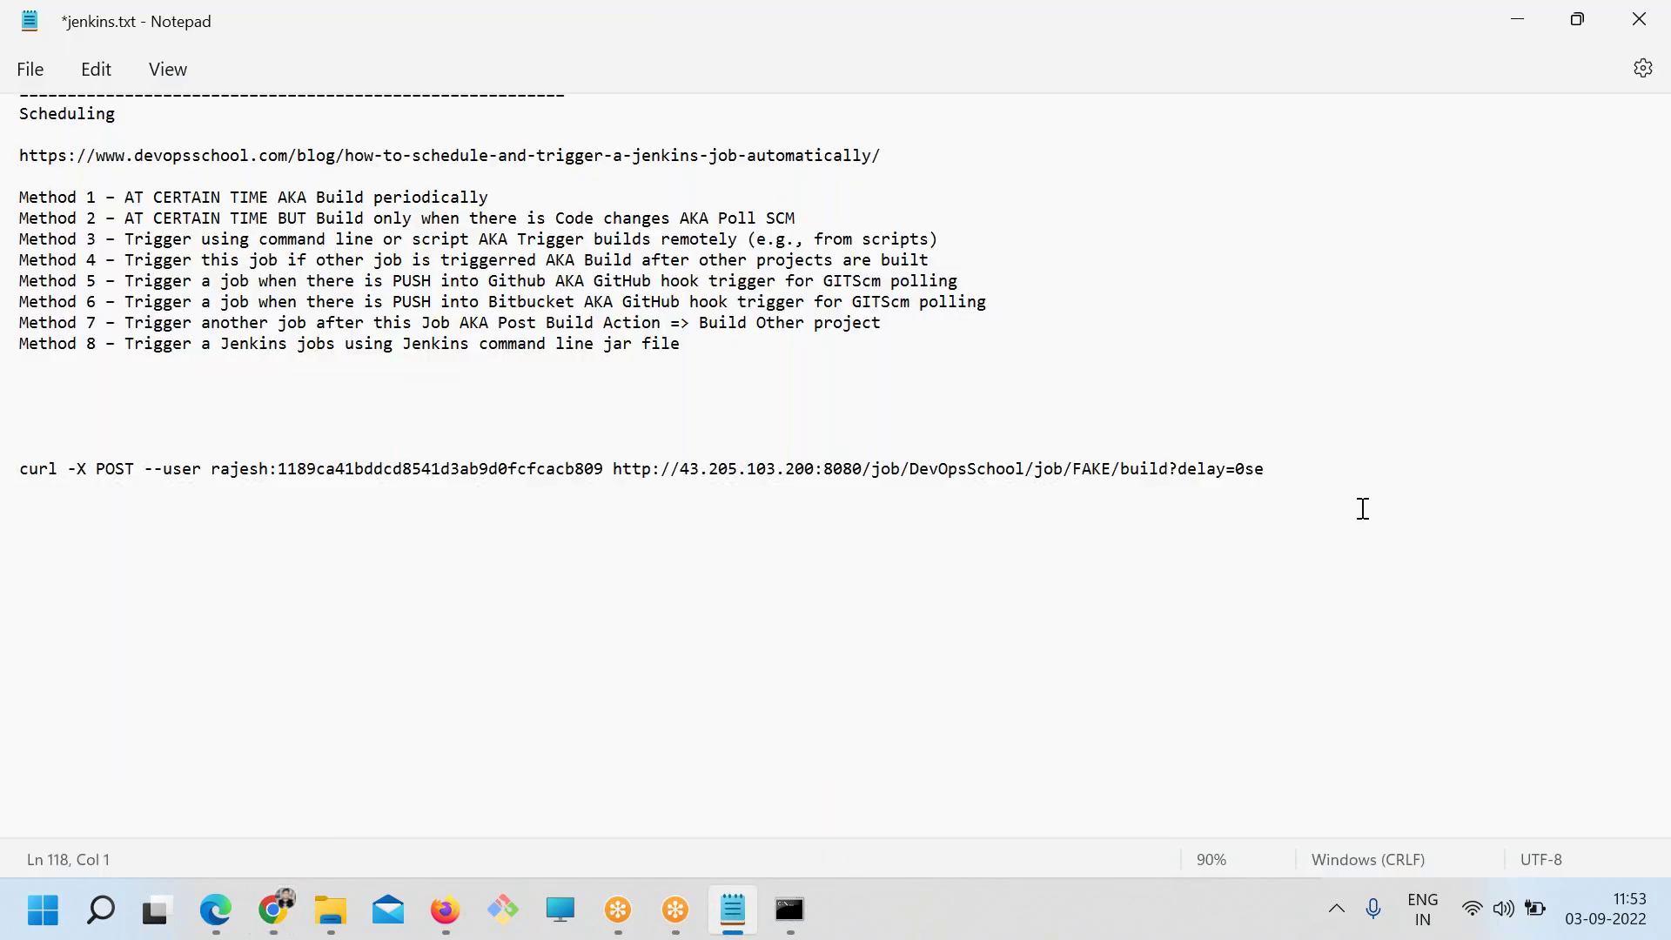
pyautogui.moveTo(1396, 484); pyautogui.dragTo(11, 463)
pyautogui.hotkey('ctrl', 'c')
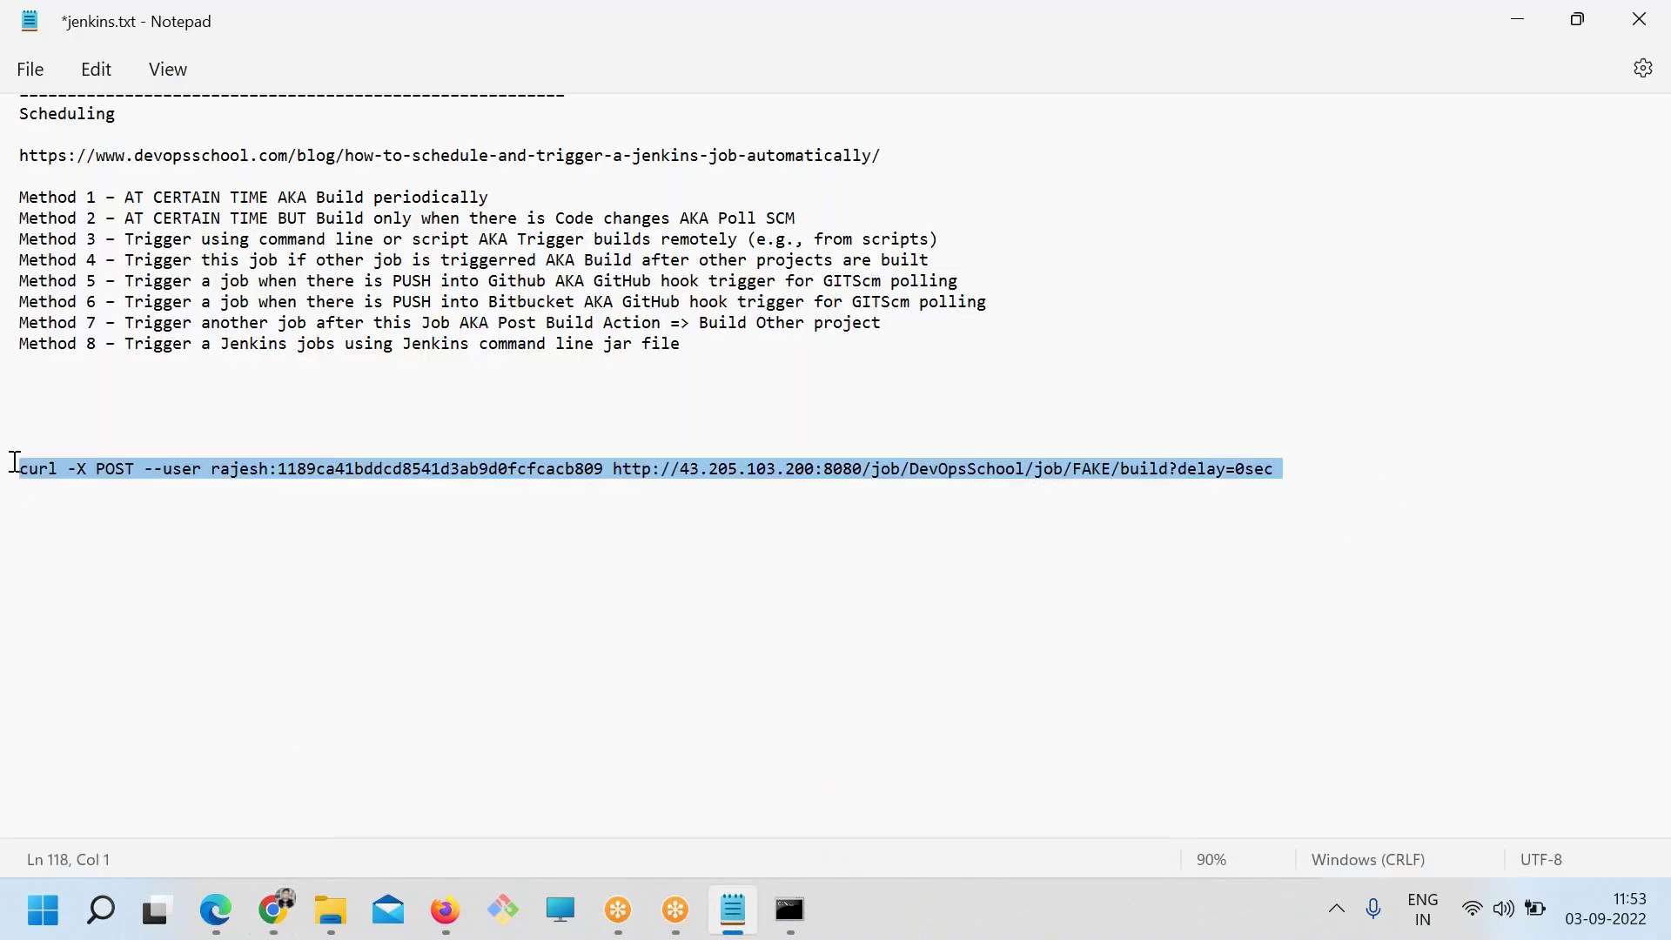
pyautogui.click(788, 910)
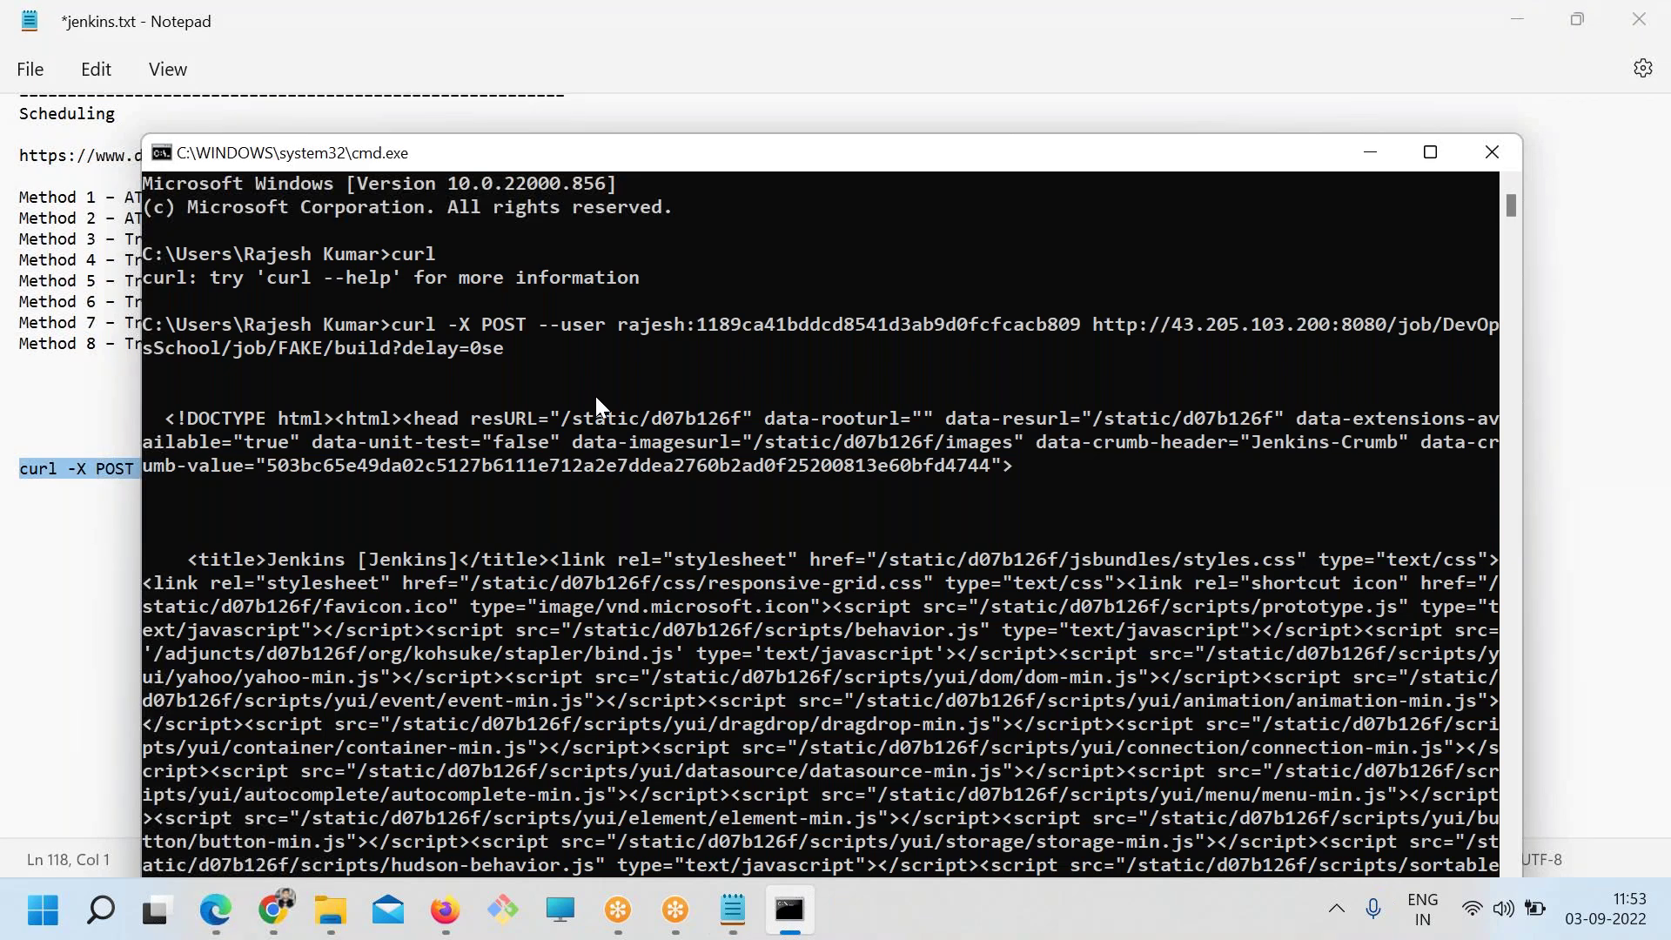
pyautogui.hotkey('ctrl', 'v')
pyautogui.press('Return')
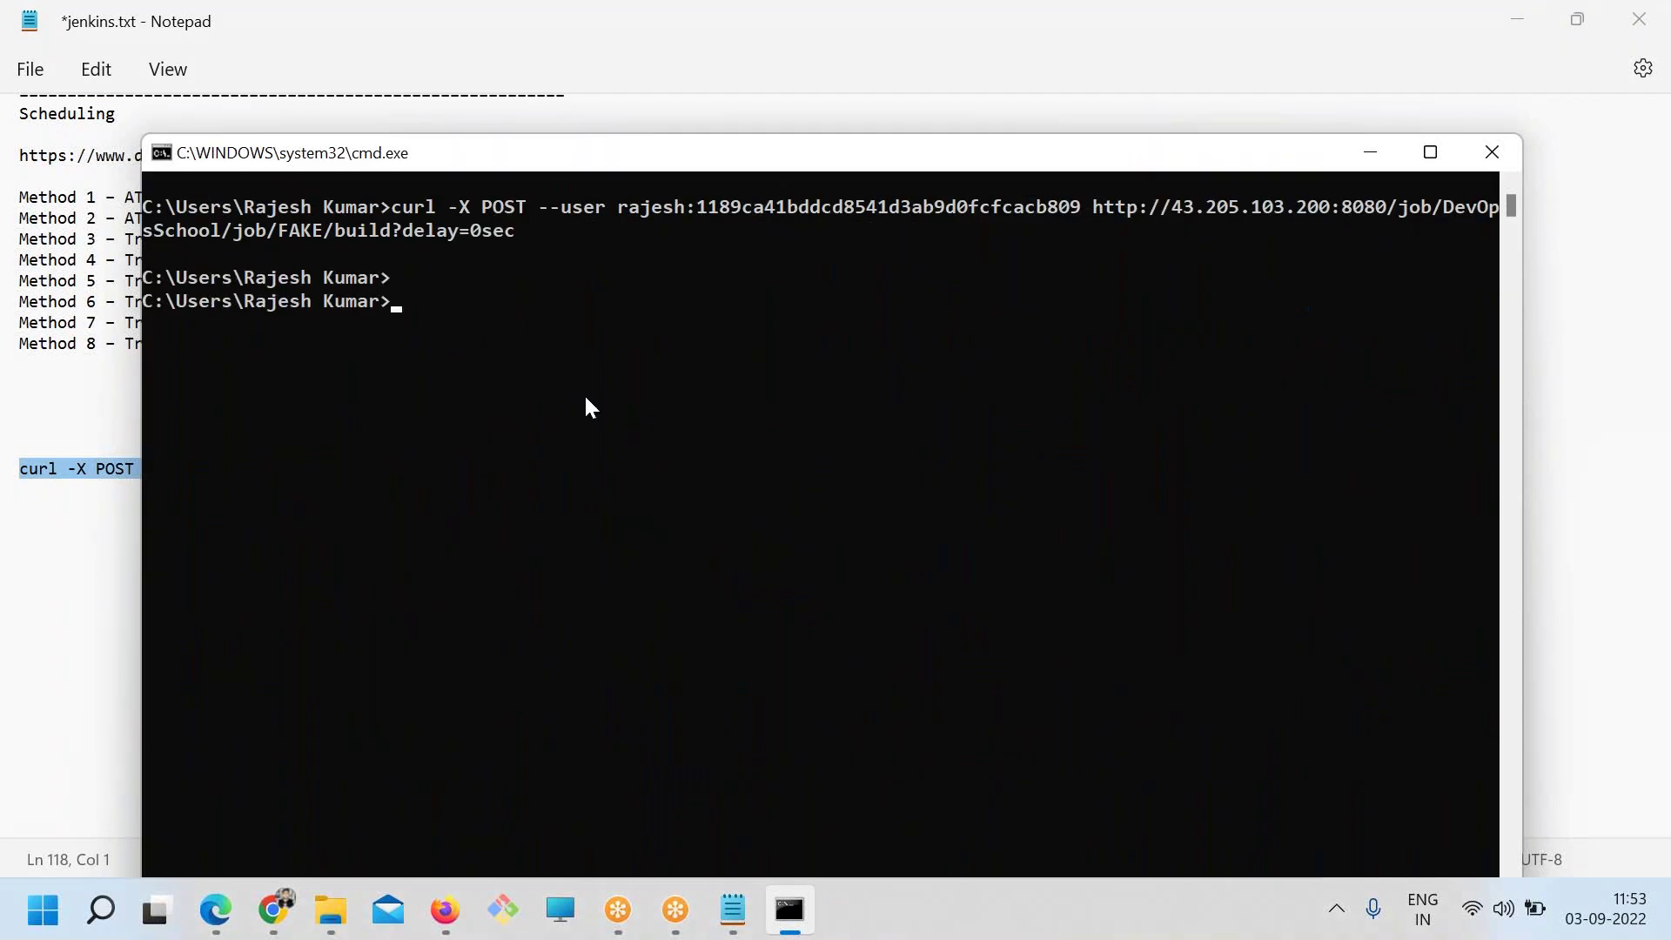
# Re-run the curl build request three more times to trigger extra FAKE builds
pyautogui.press('Up')
pyautogui.press('Return')
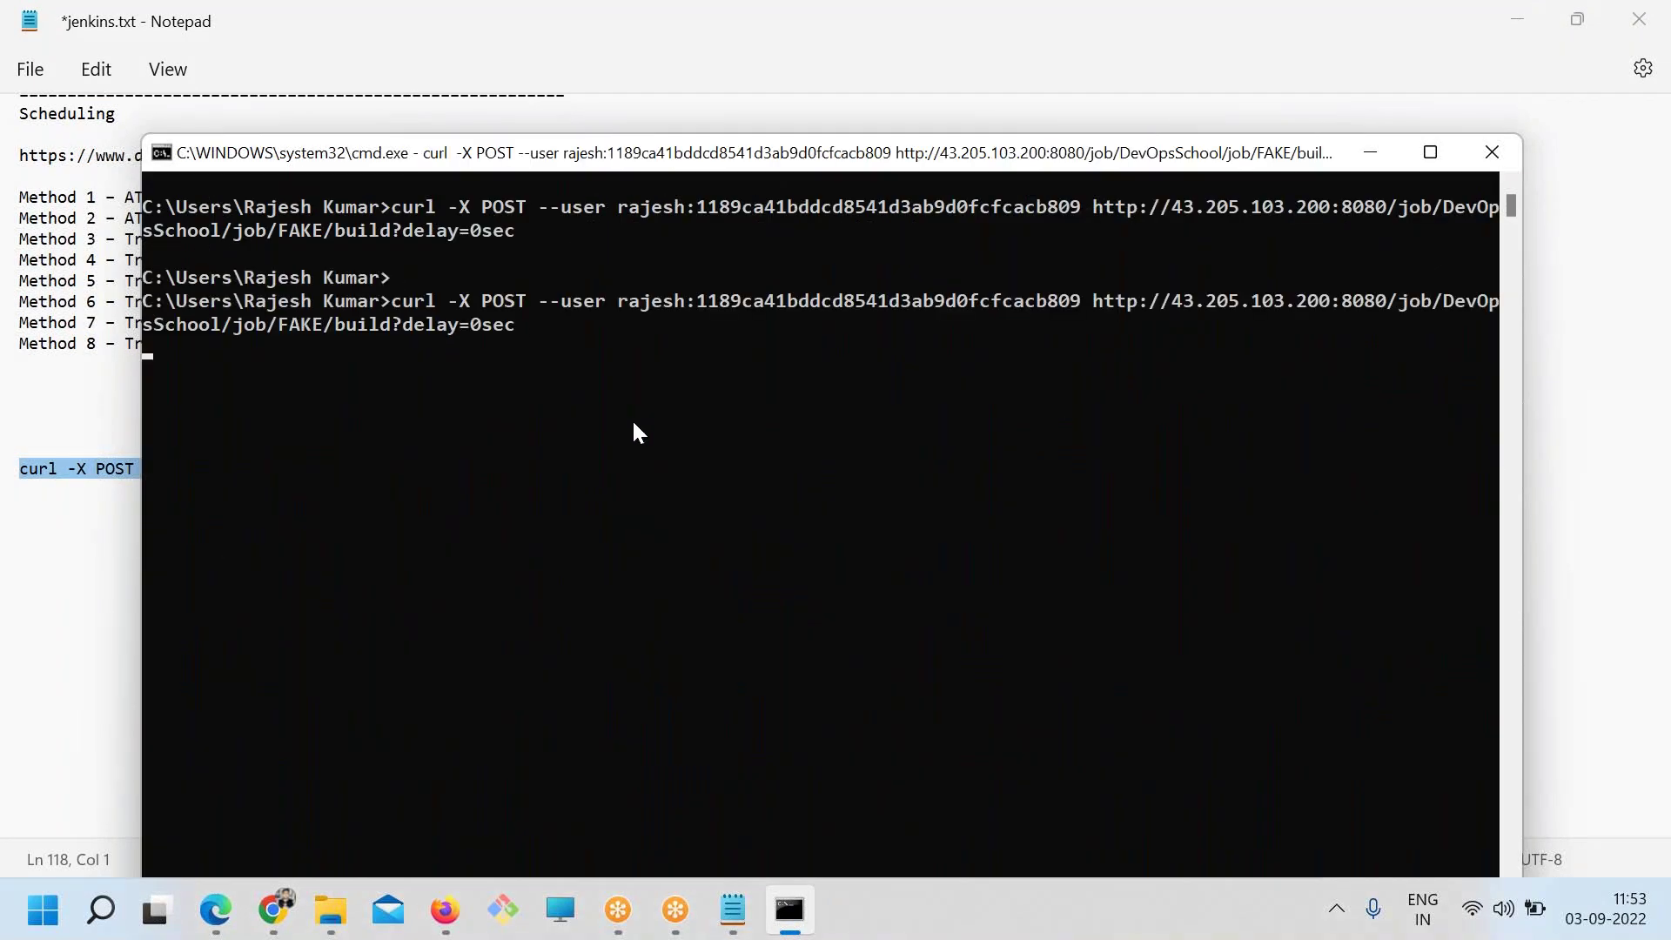
pyautogui.press('Up')
pyautogui.press('Return')
pyautogui.press('Up')
pyautogui.press('Return')
pyautogui.hotkey('alt', 'Tab')
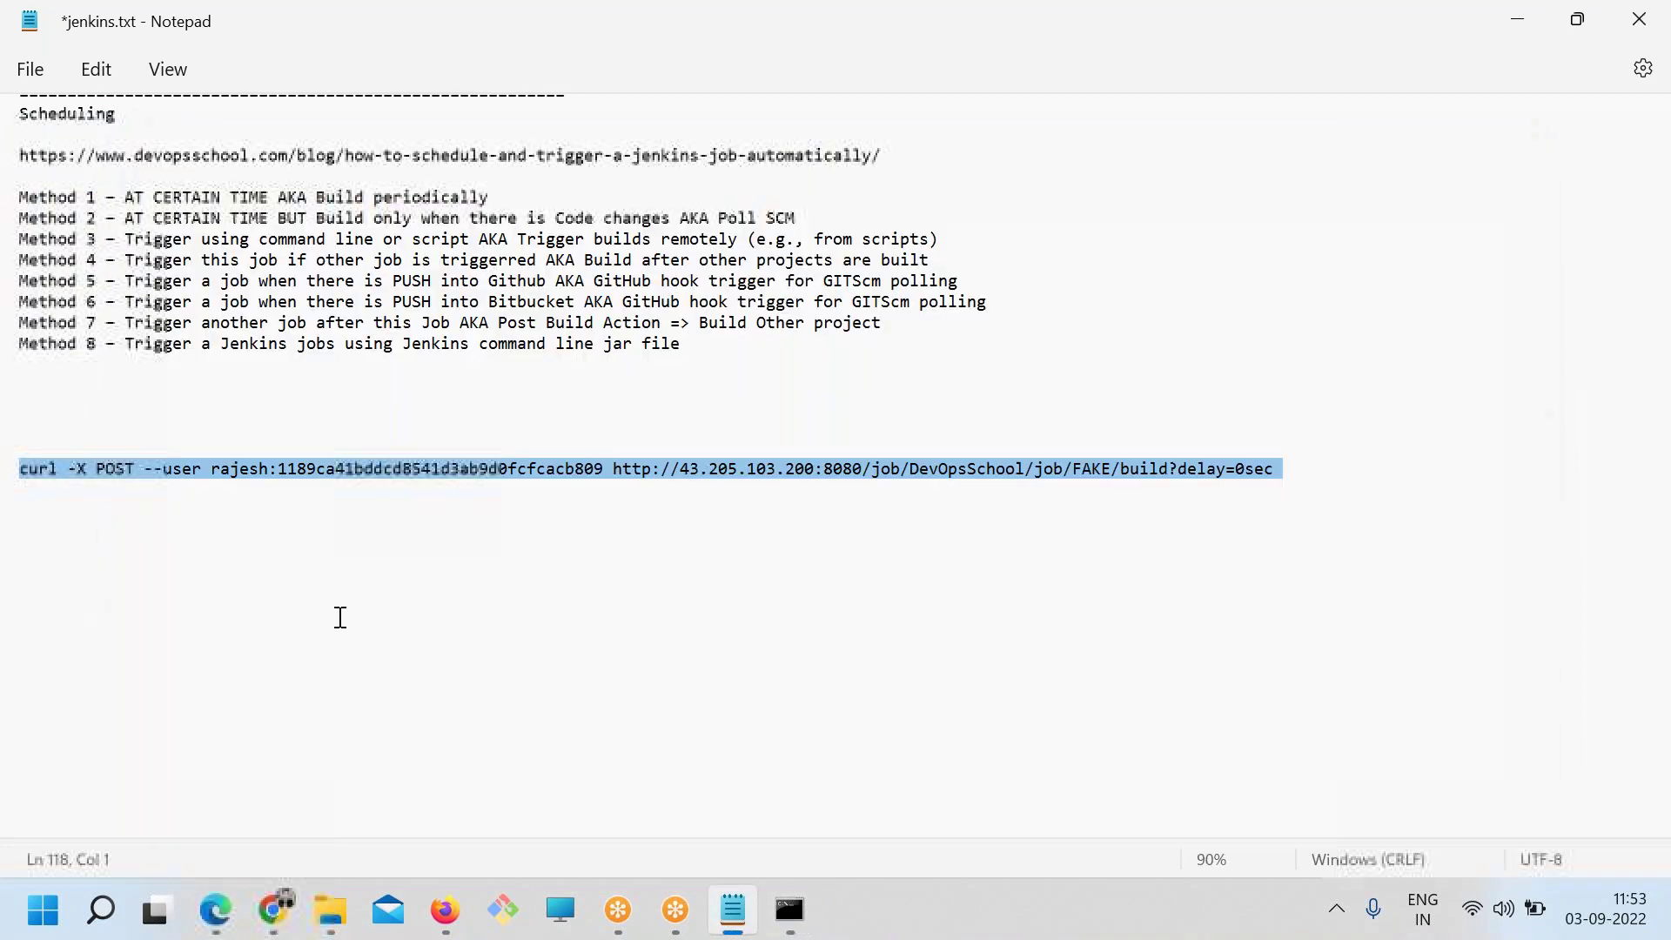
pyautogui.click(274, 909)
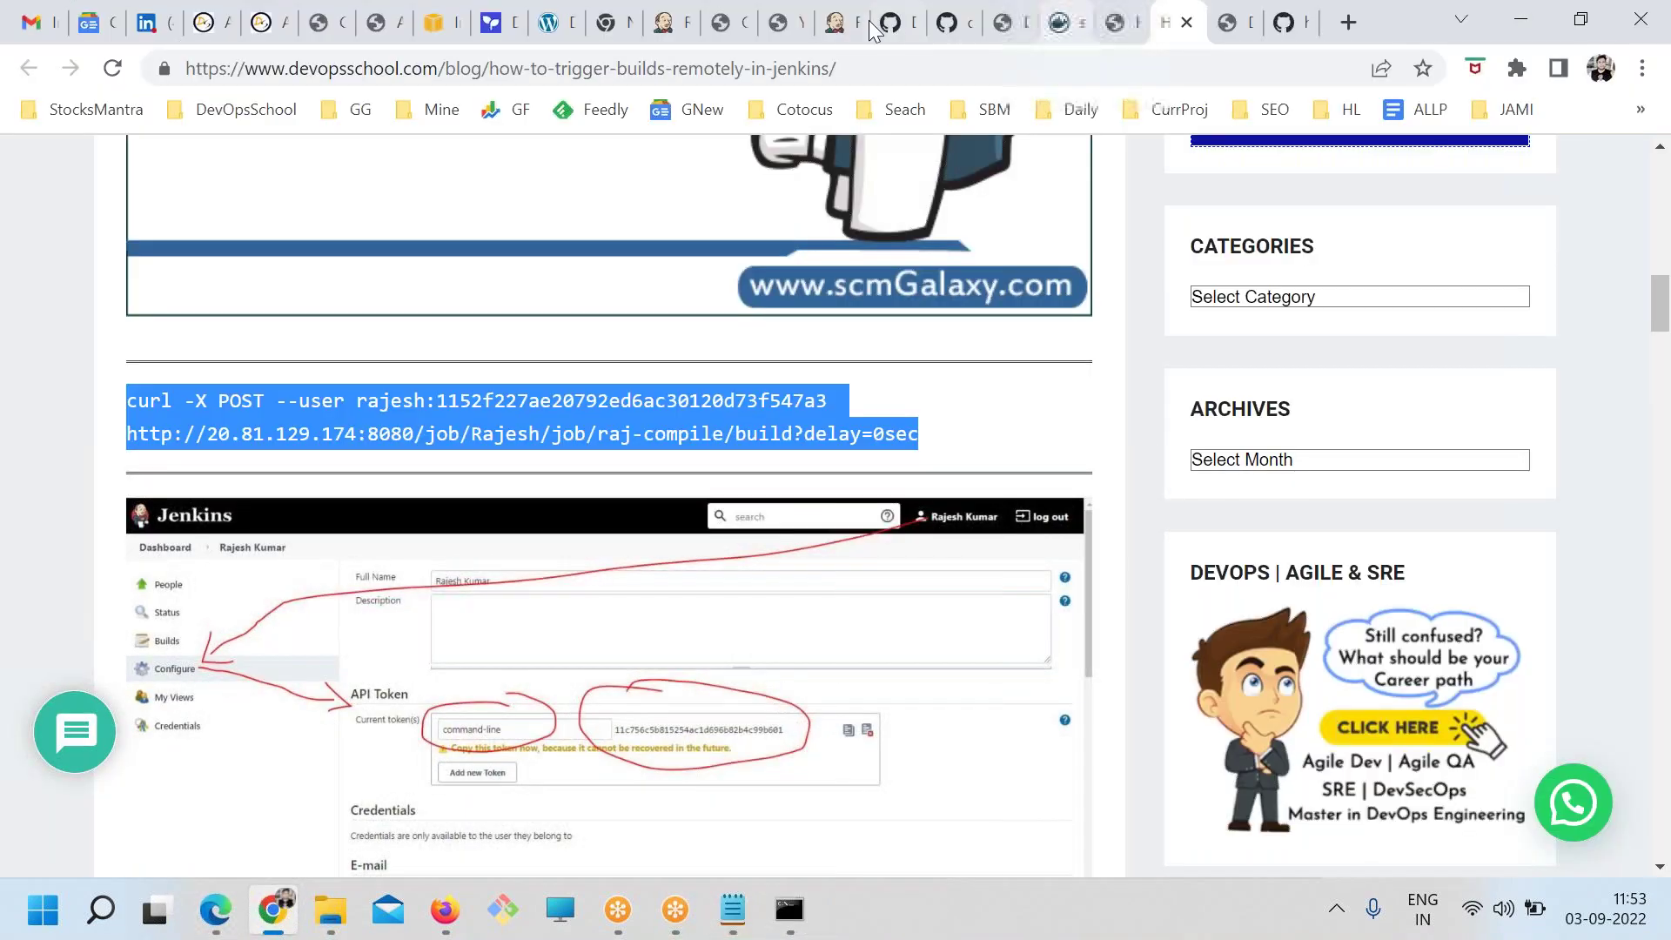
# Reload the FAKE job page and confirm Build History shows builds #1 to #4
pyautogui.click(779, 22)
pyautogui.hotkey('ctrl', 'Tab')
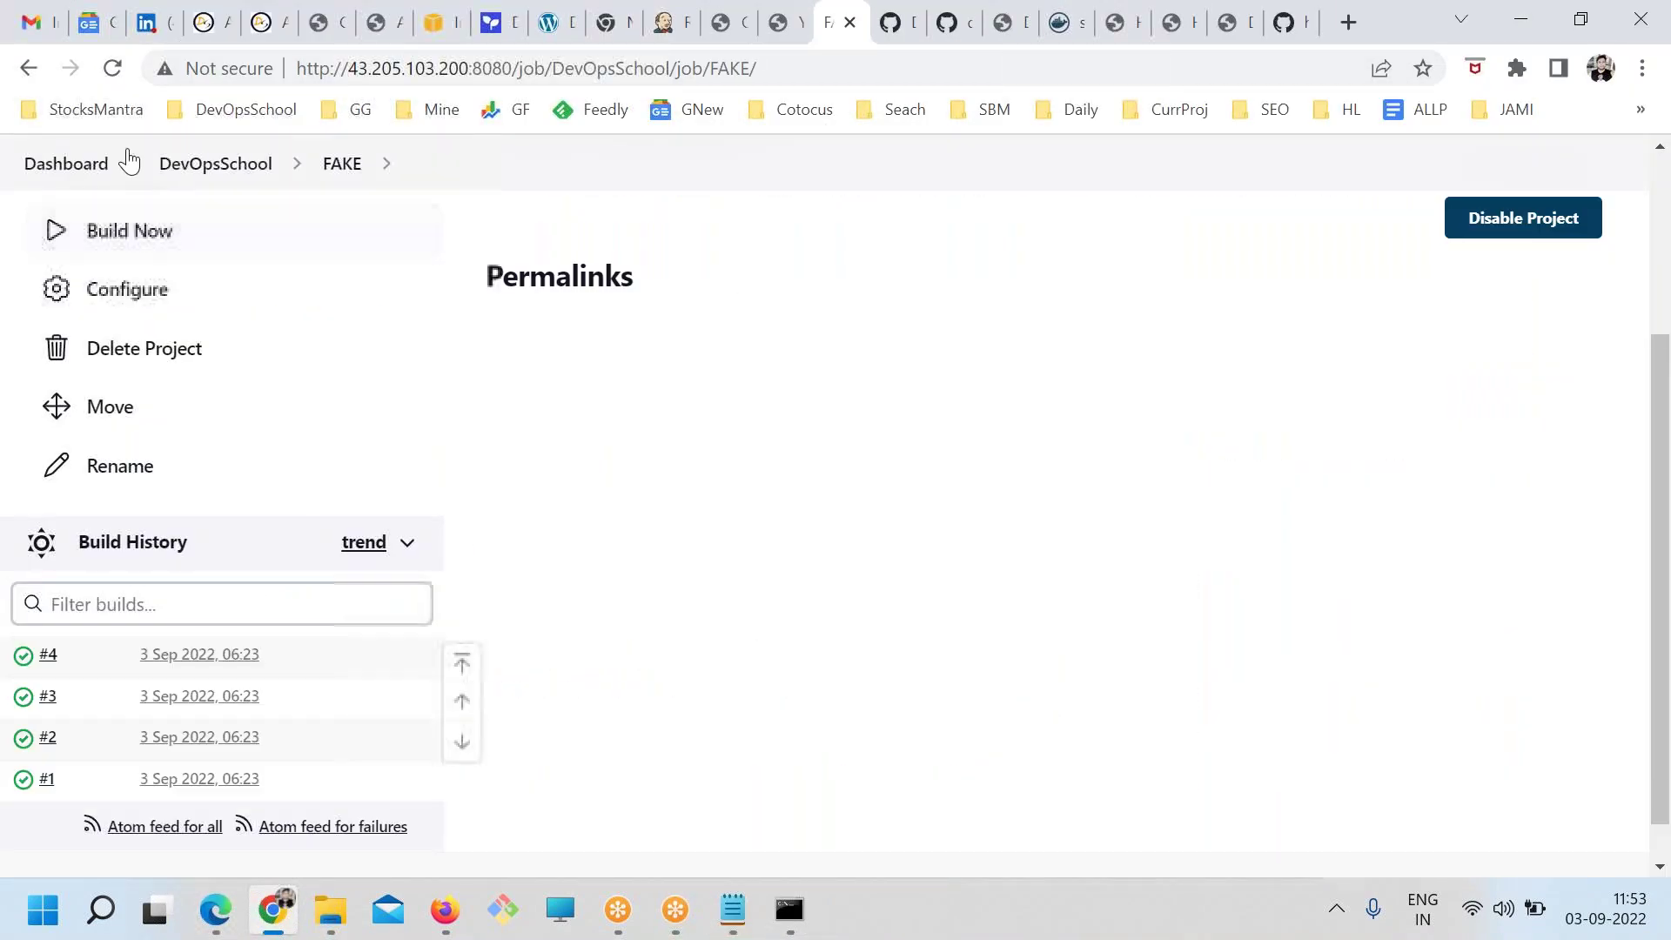
pyautogui.scroll(-1, 810, 693)
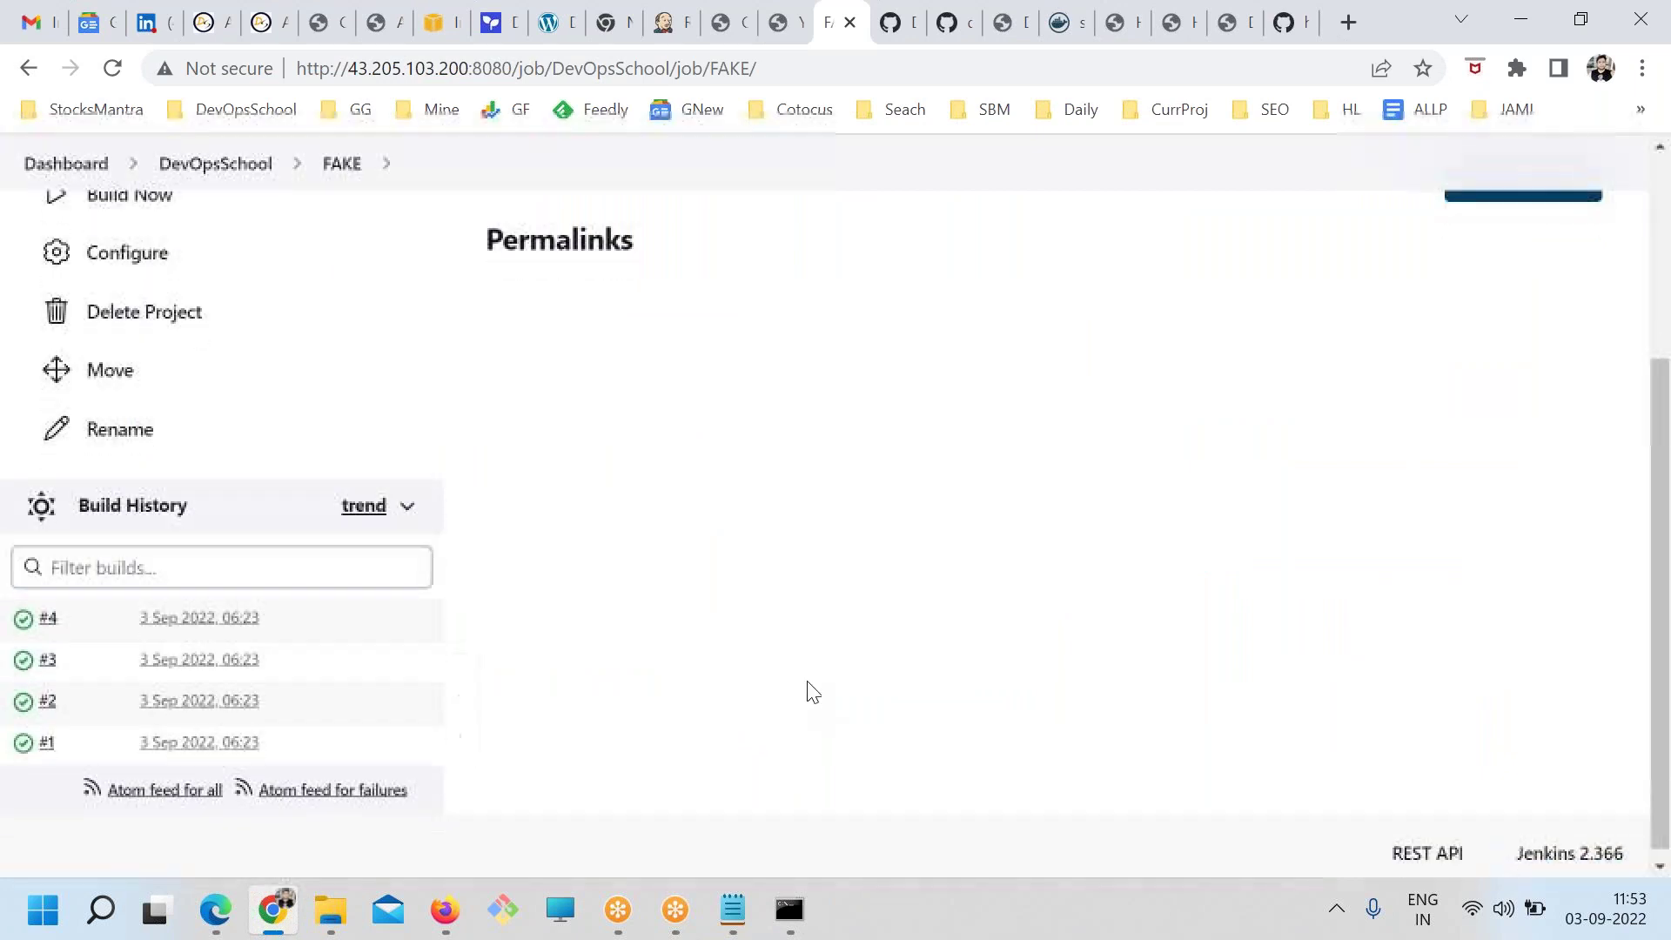
pyautogui.scroll(3, 691, 444)
pyautogui.moveTo(641, 275); pyautogui.dragTo(676, 522)
pyautogui.click(681, 528)
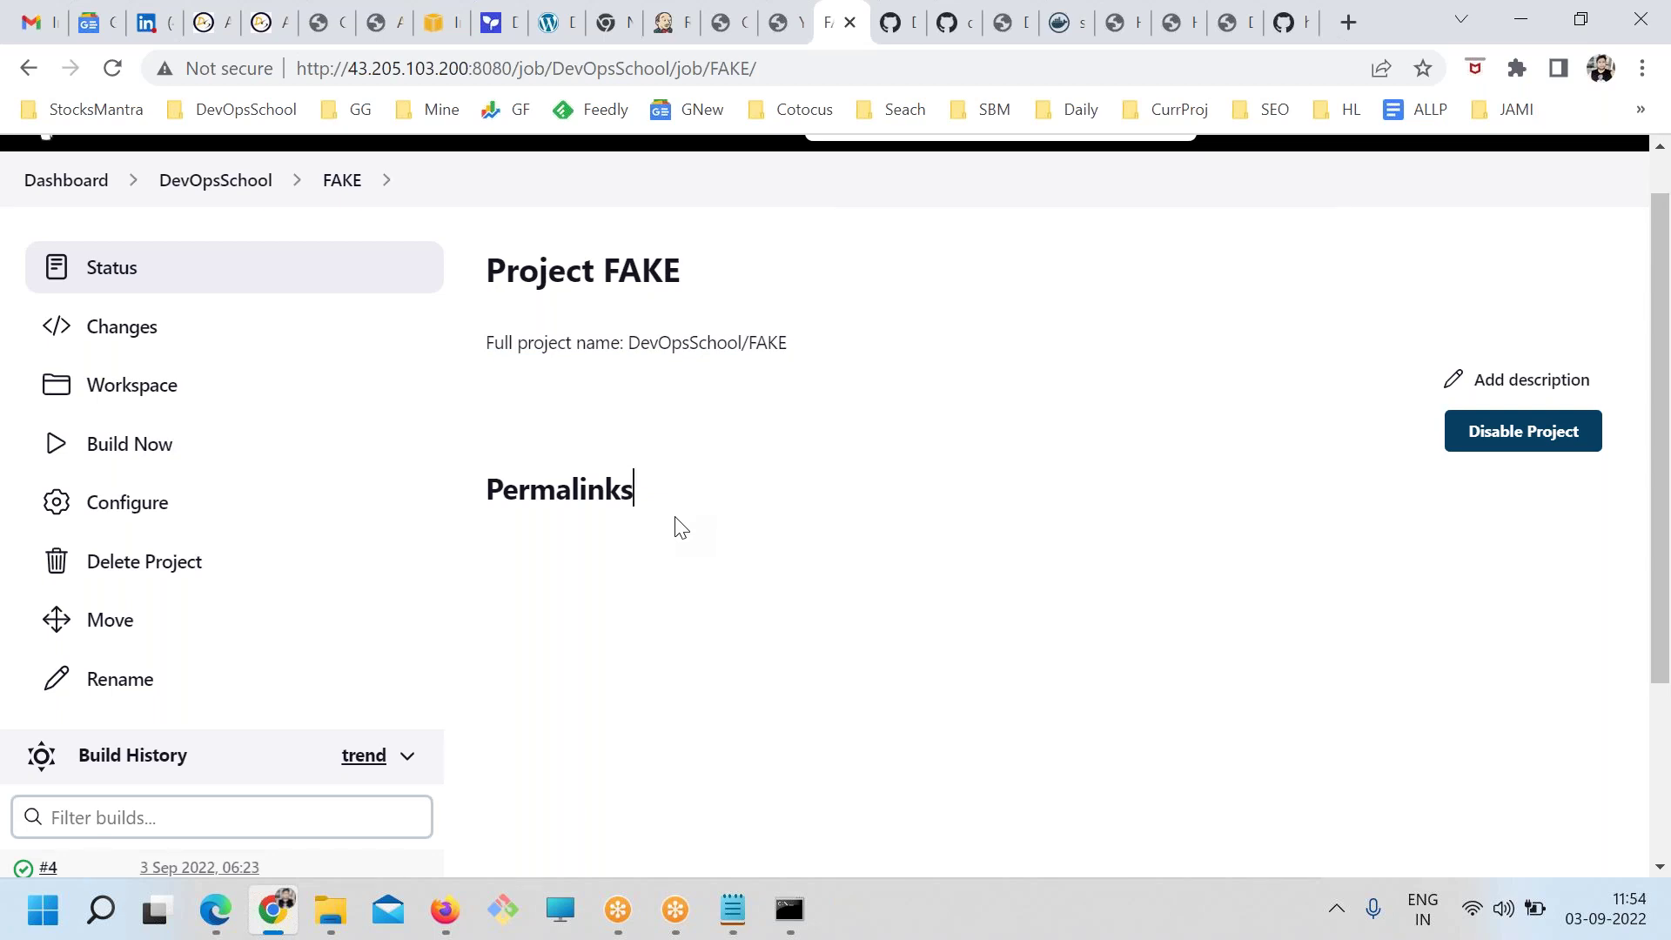
# In jenkins.txt, review the Method 3 and Method 4 trigger descriptions
pyautogui.click(732, 909)
pyautogui.click(383, 379)
pyautogui.scroll(1, 770, 339)
pyautogui.scroll(1, 774, 348)
pyautogui.moveTo(20, 285); pyautogui.dragTo(861, 284)
pyautogui.click(544, 360)
pyautogui.moveTo(1186, 311); pyautogui.dragTo(683, 315)
pyautogui.click(252, 365)
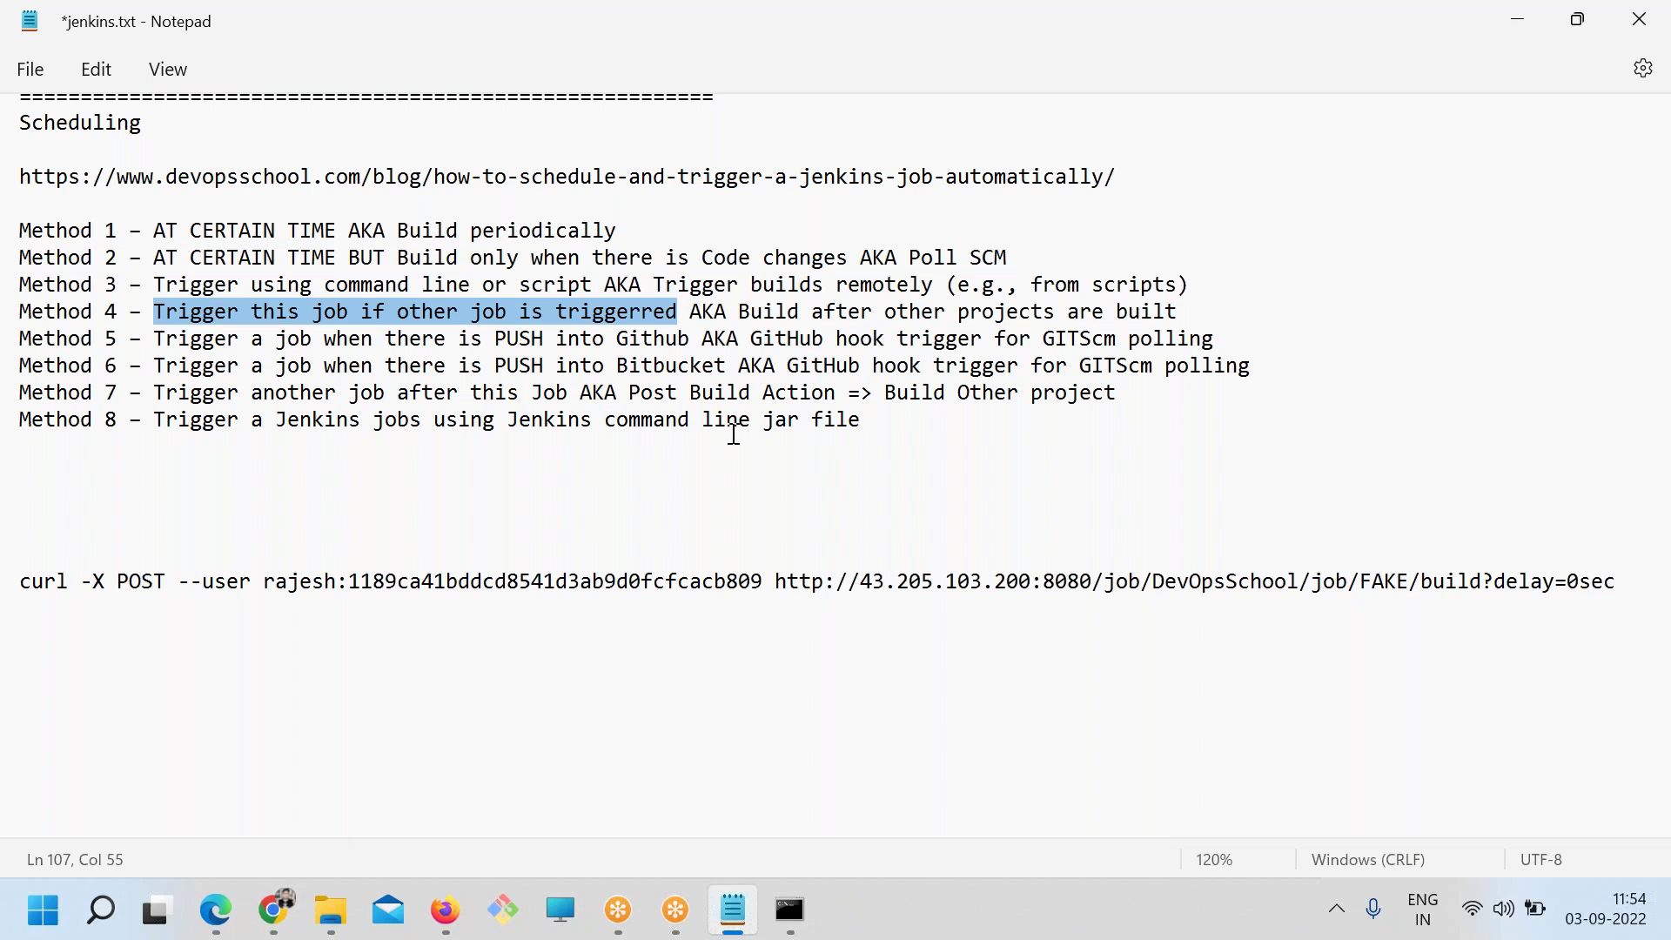
# Create a Pipeline job named FAKE1 in the DevOpsSchool folder and save its defaults
pyautogui.hotkey('alt', 'Tab')
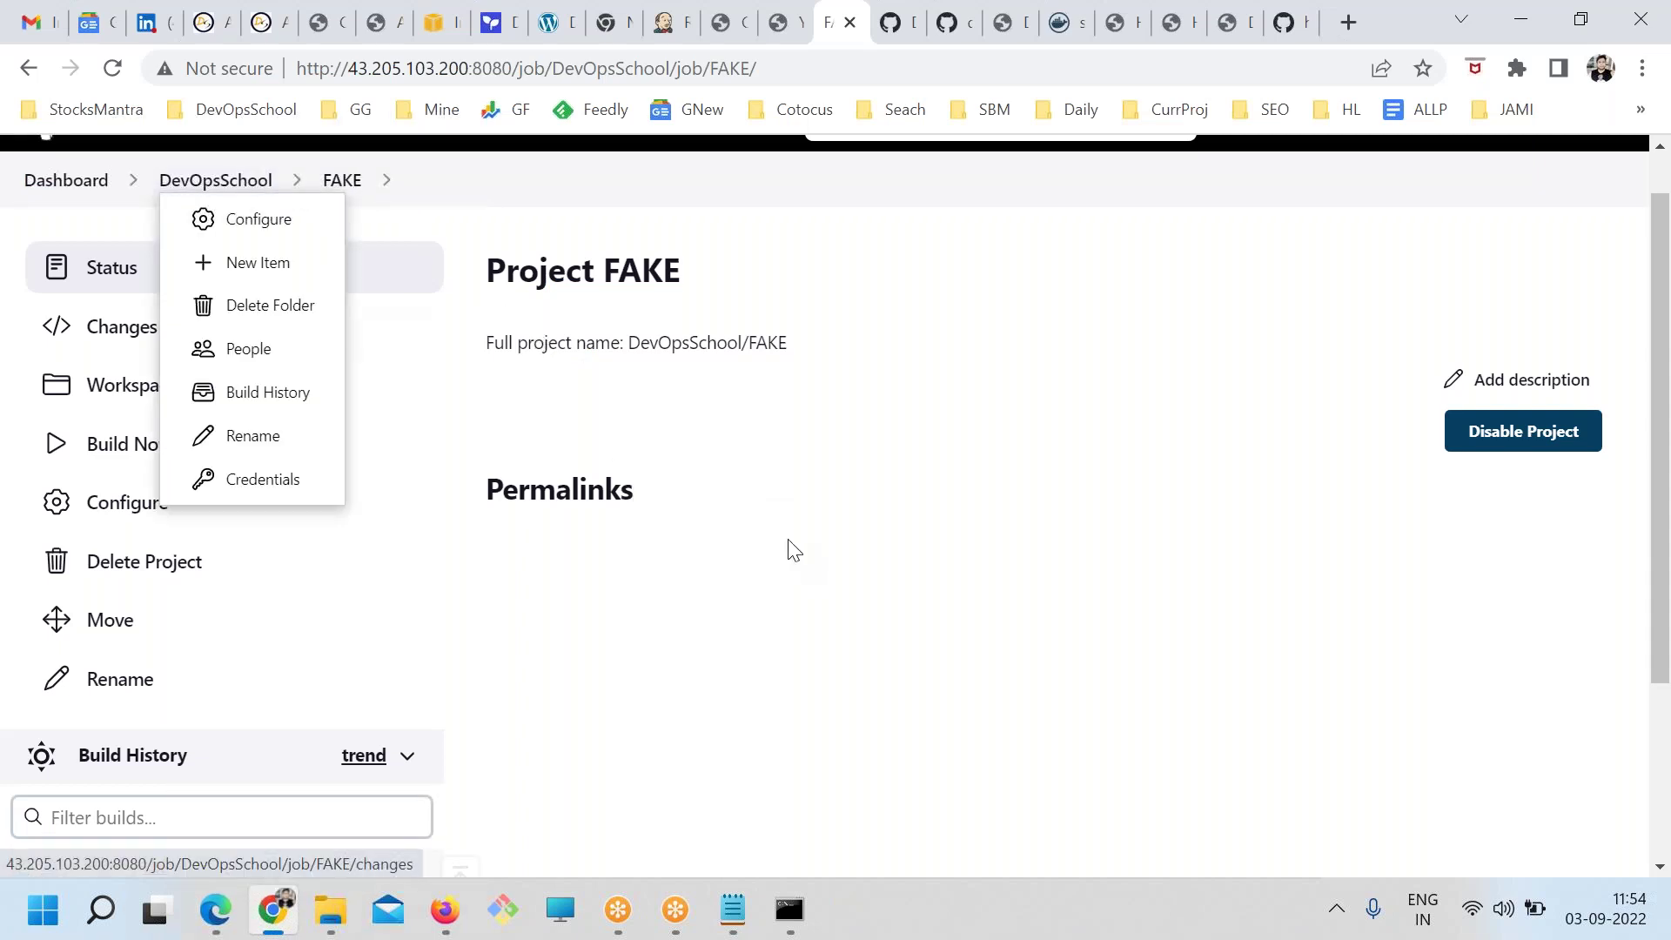
pyautogui.click(261, 187)
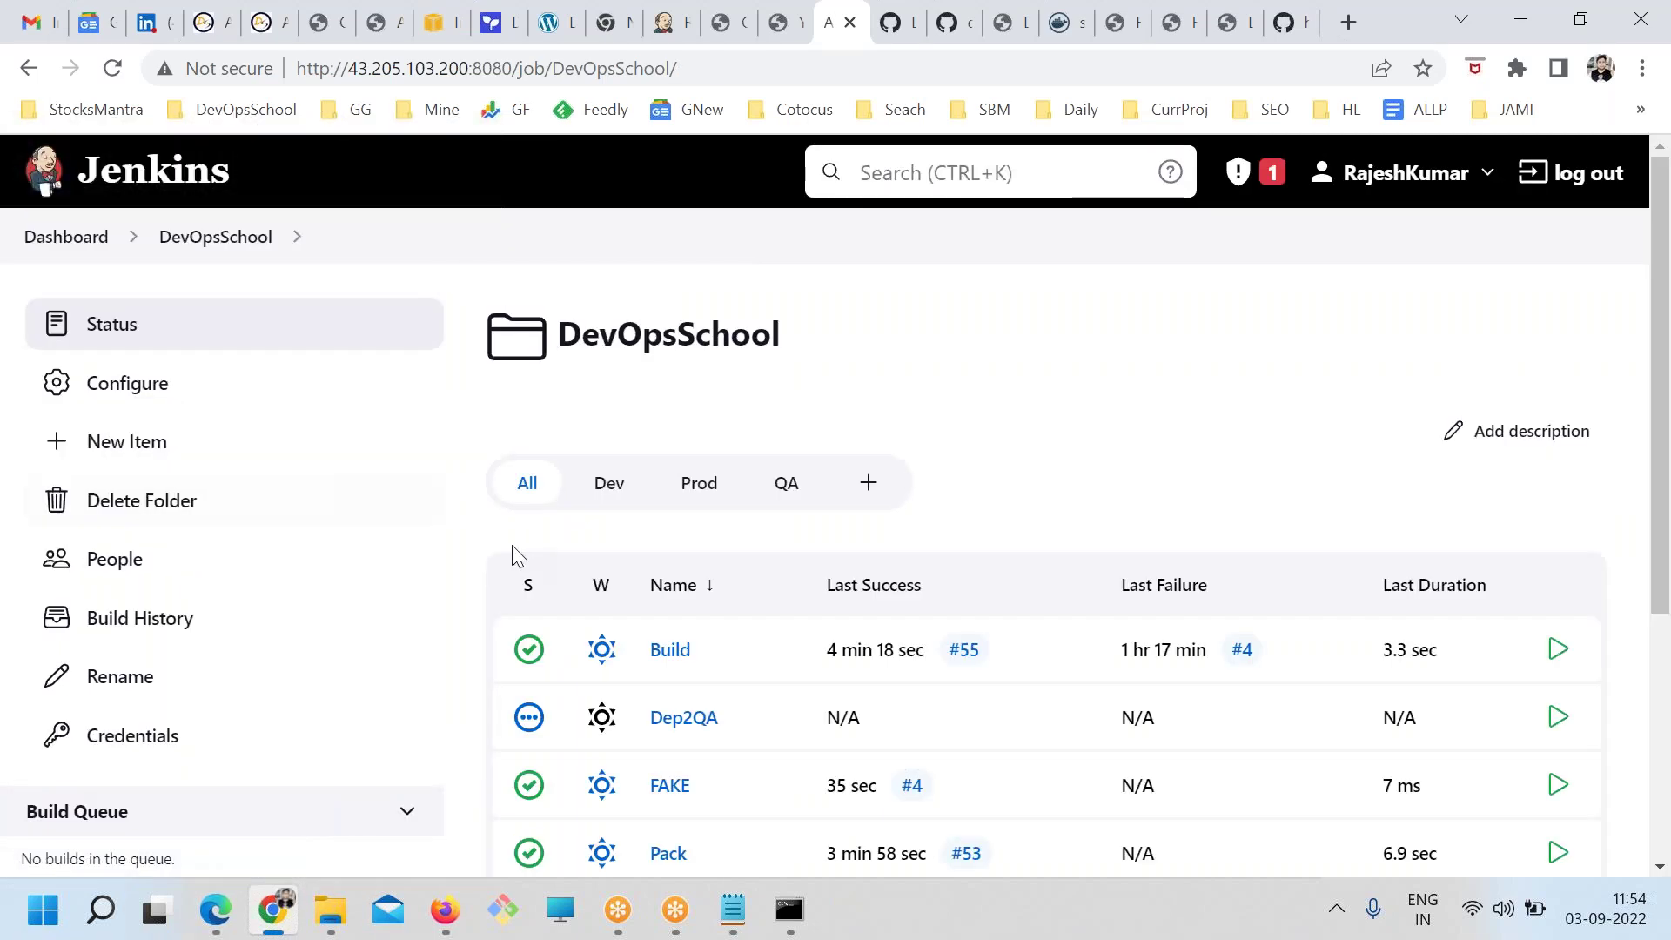
pyautogui.scroll(-1, 278, 536)
pyautogui.click(174, 310)
pyautogui.write('FAKE1')
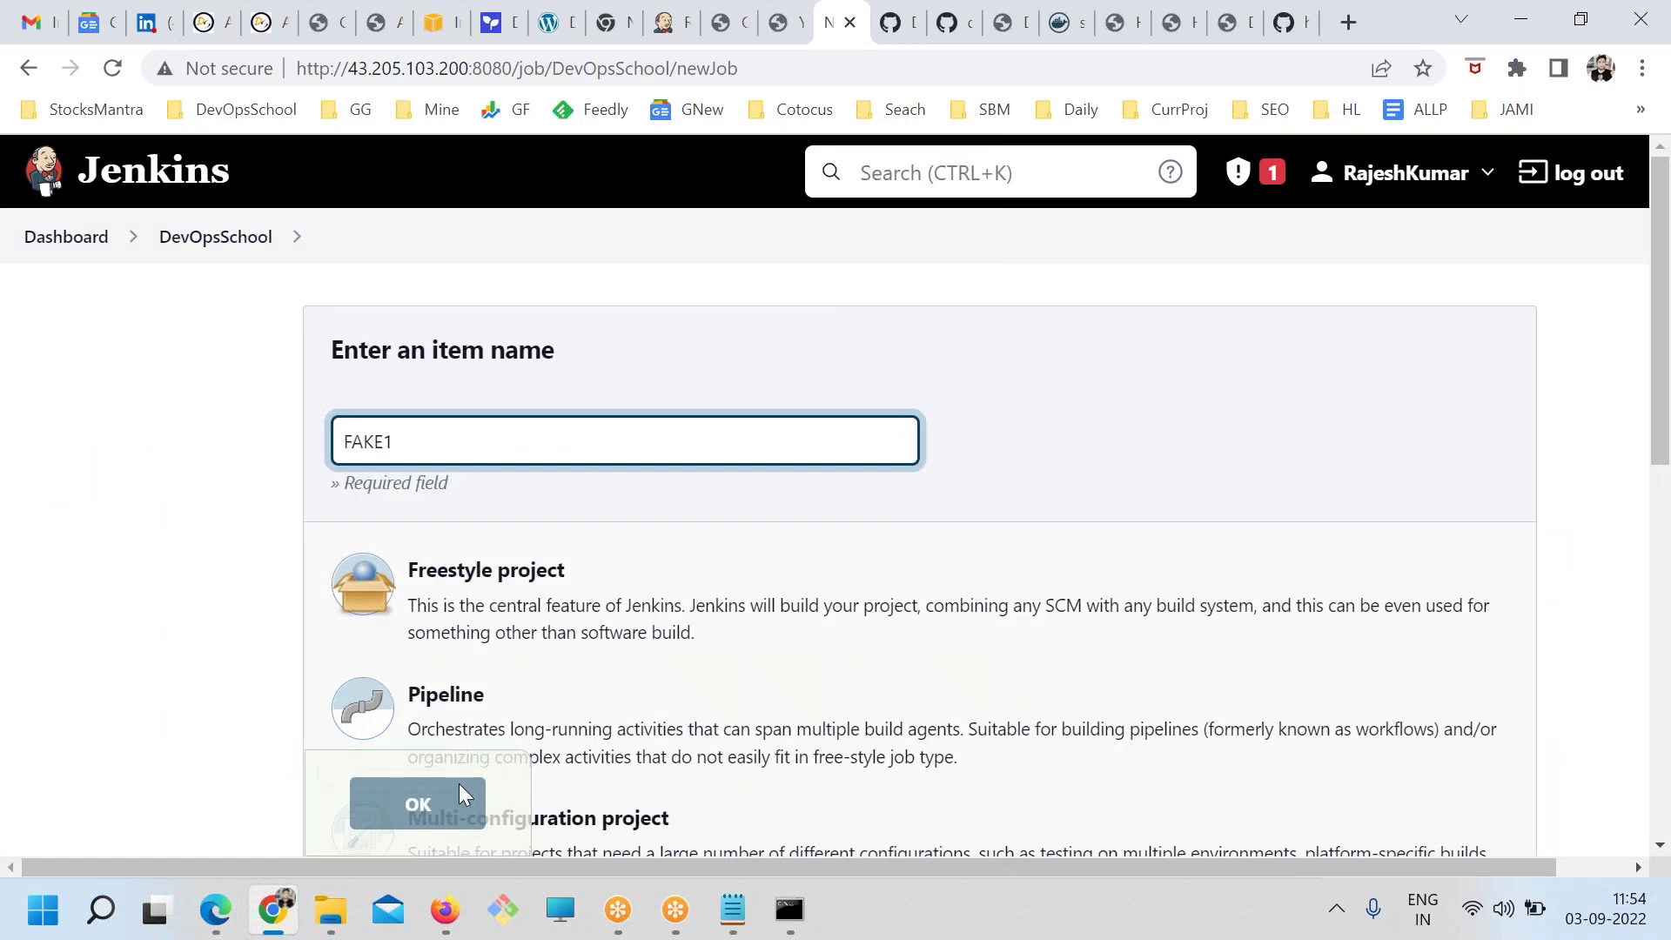
pyautogui.click(426, 714)
pyautogui.click(418, 804)
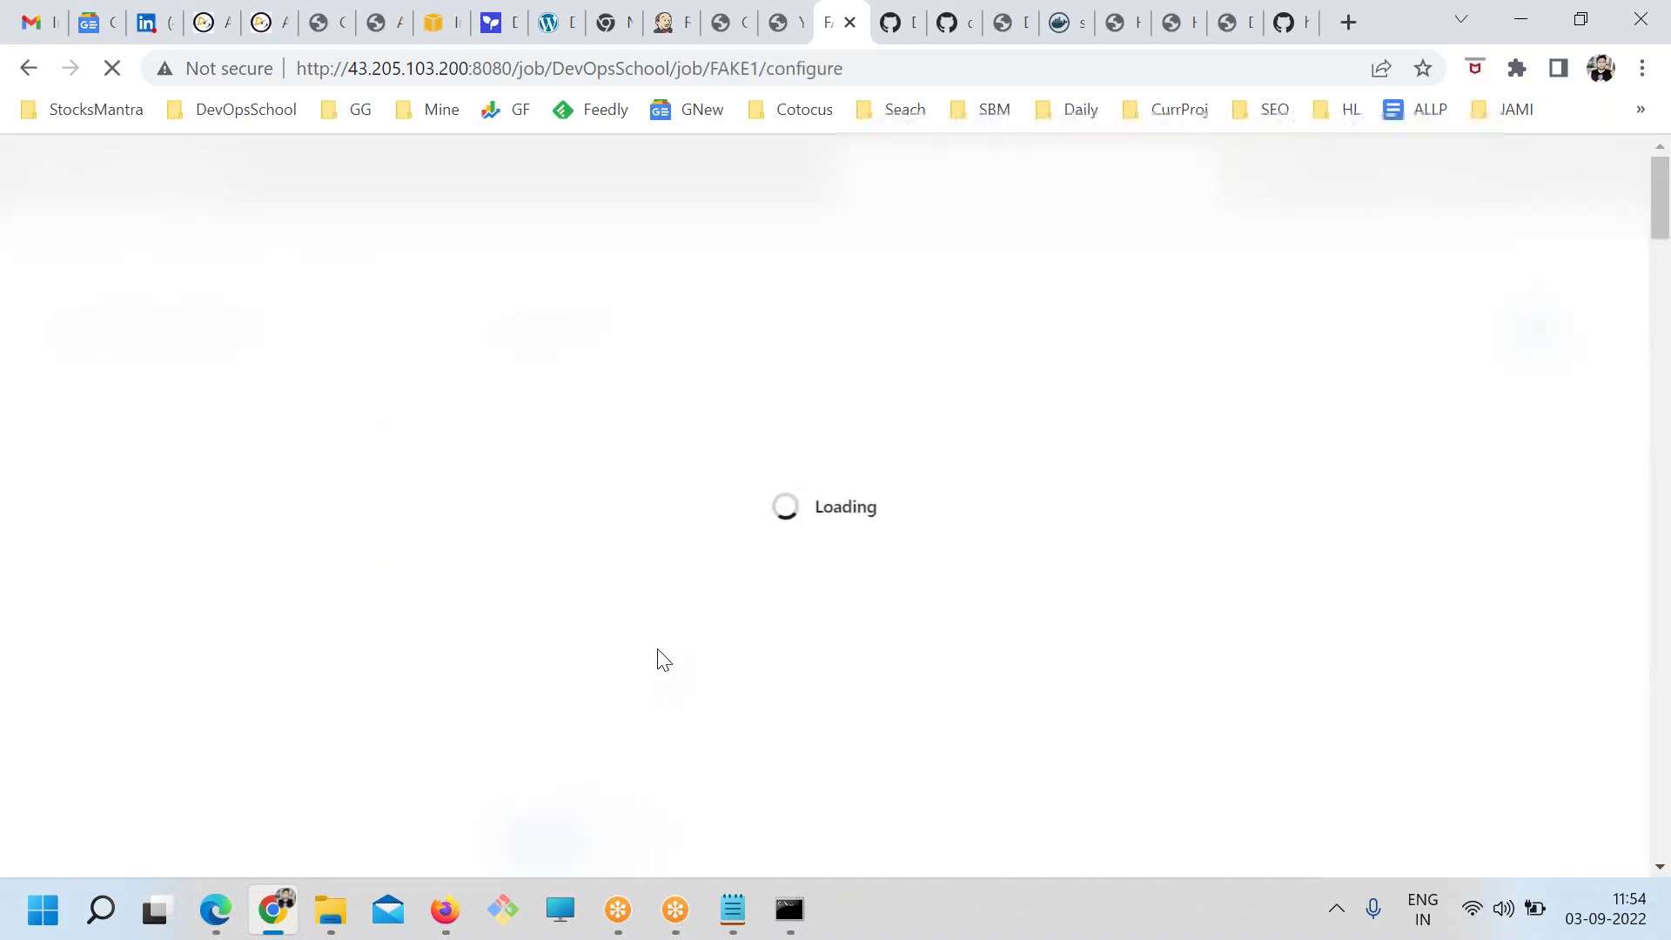
pyautogui.scroll(-6, 501, 788)
pyautogui.click(511, 837)
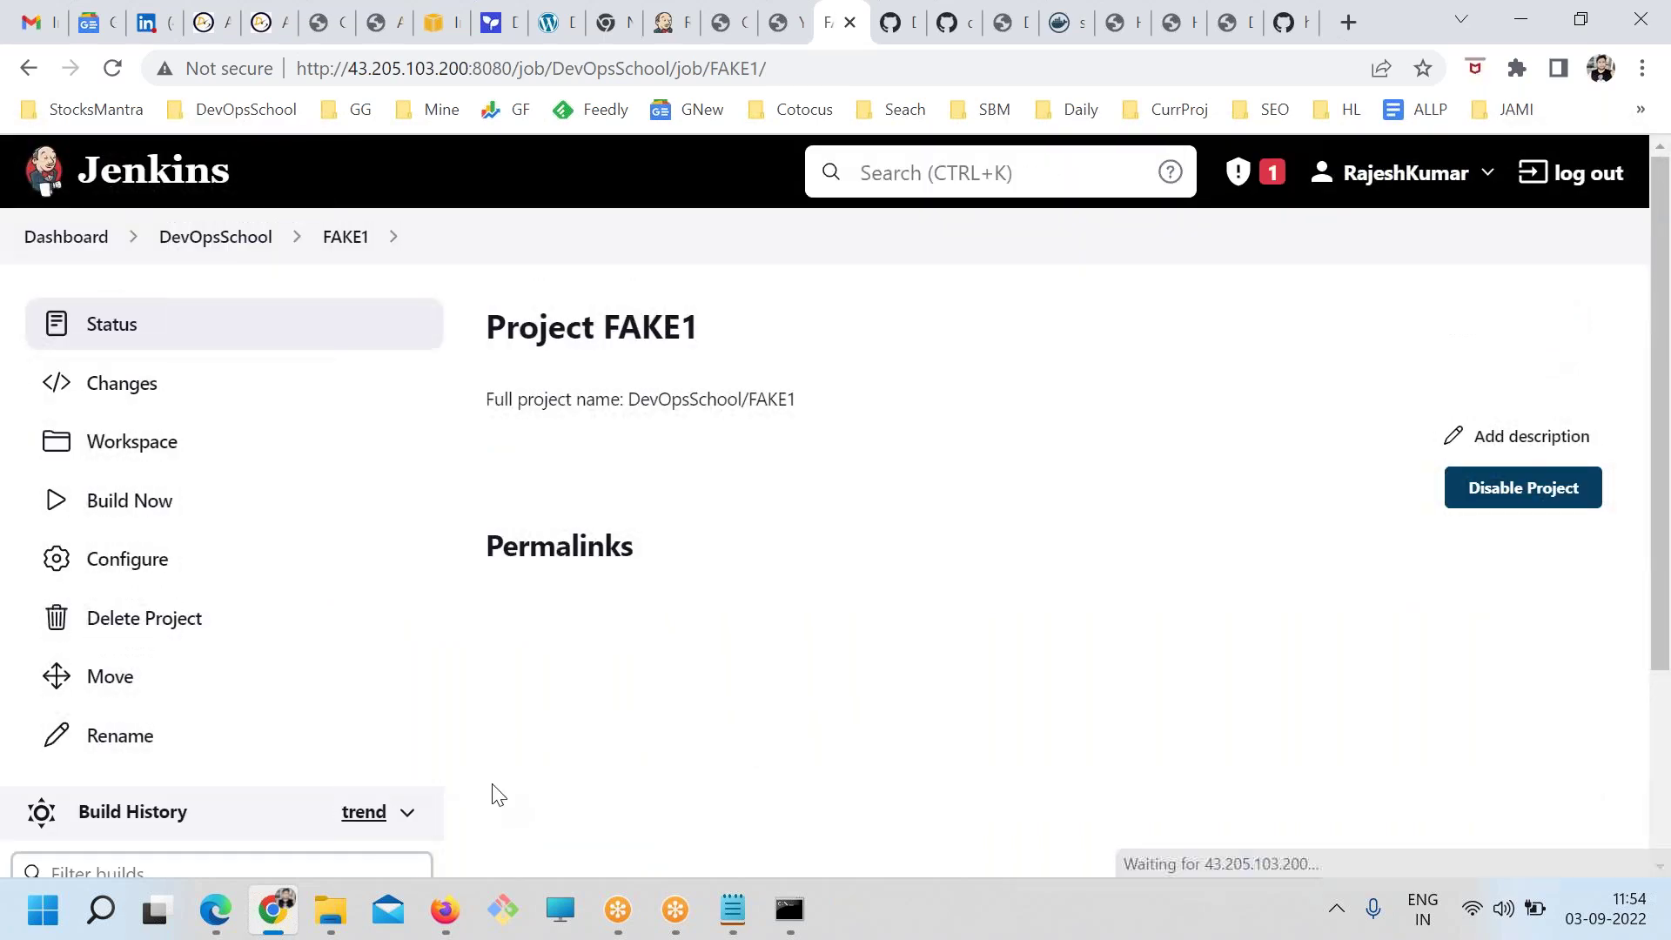
# Return to the DevOpsSchool folder and open the FAKE job's page
pyautogui.click(256, 242)
pyautogui.scroll(-3, 777, 709)
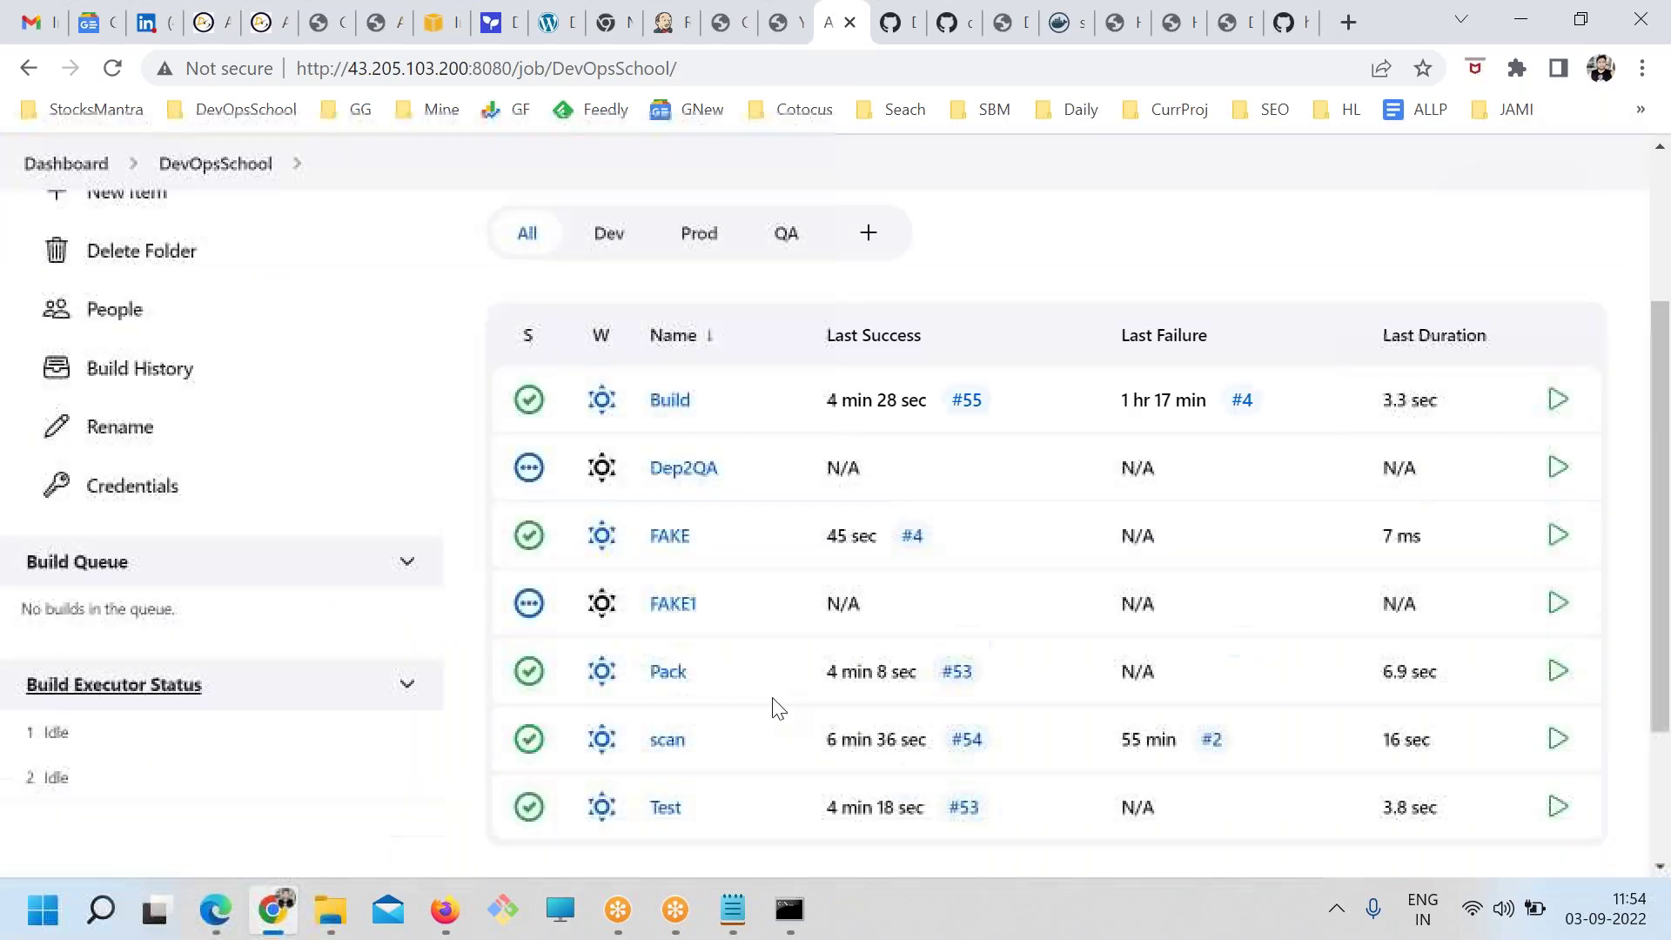
pyautogui.click(668, 390)
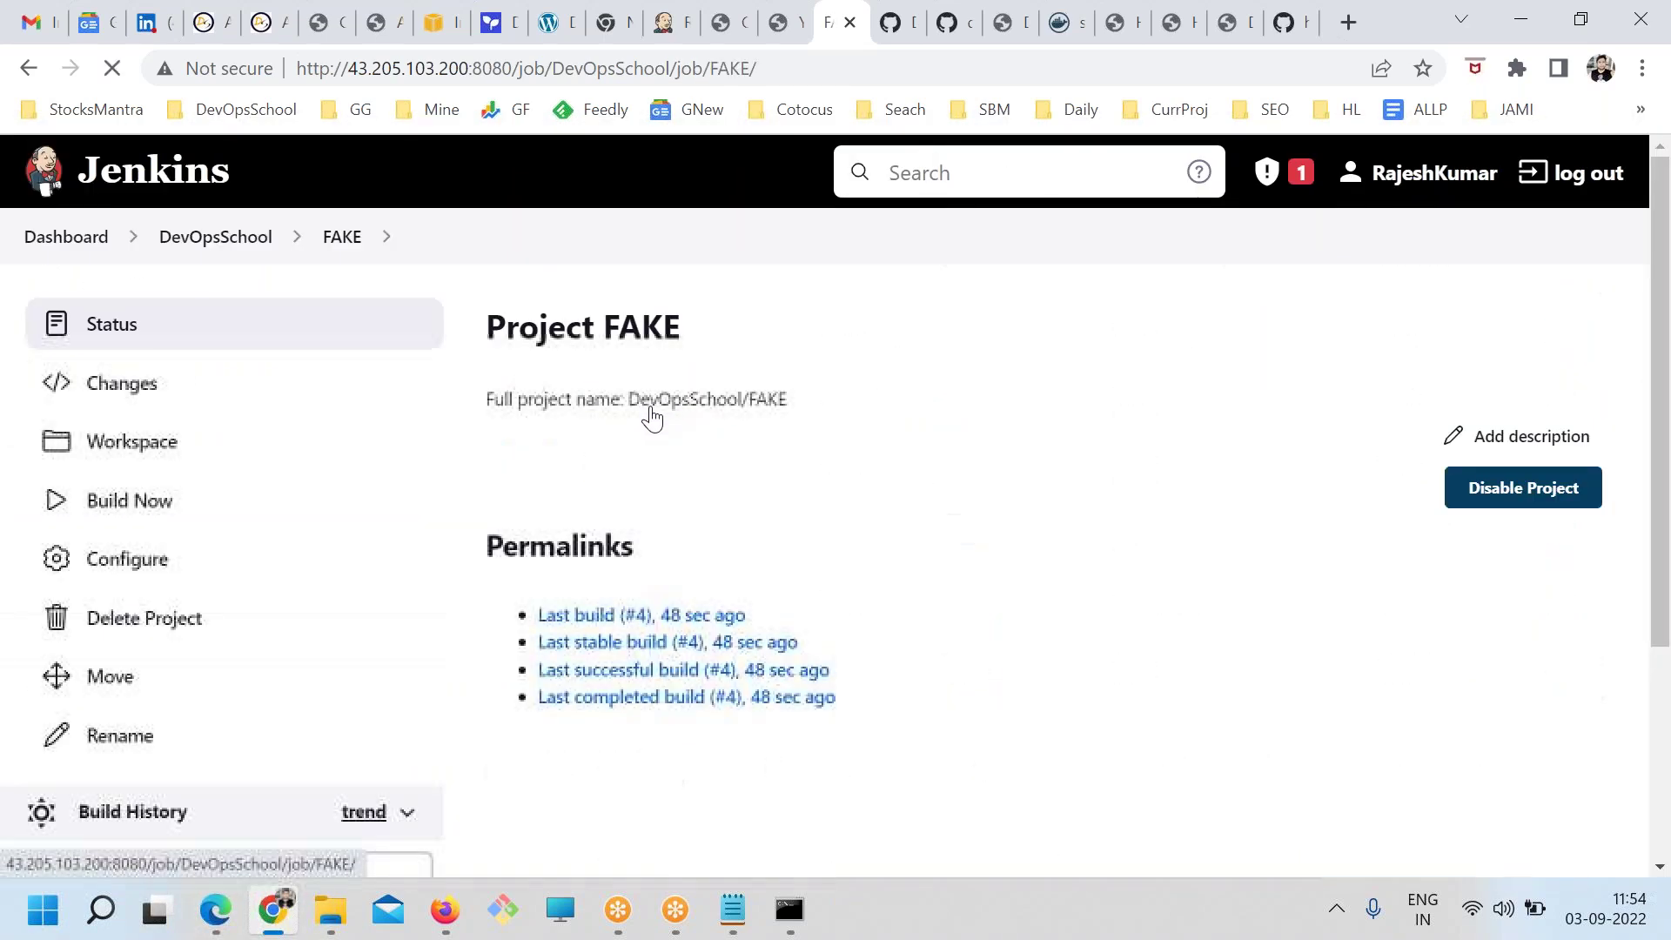
pyautogui.doubleClick(612, 330)
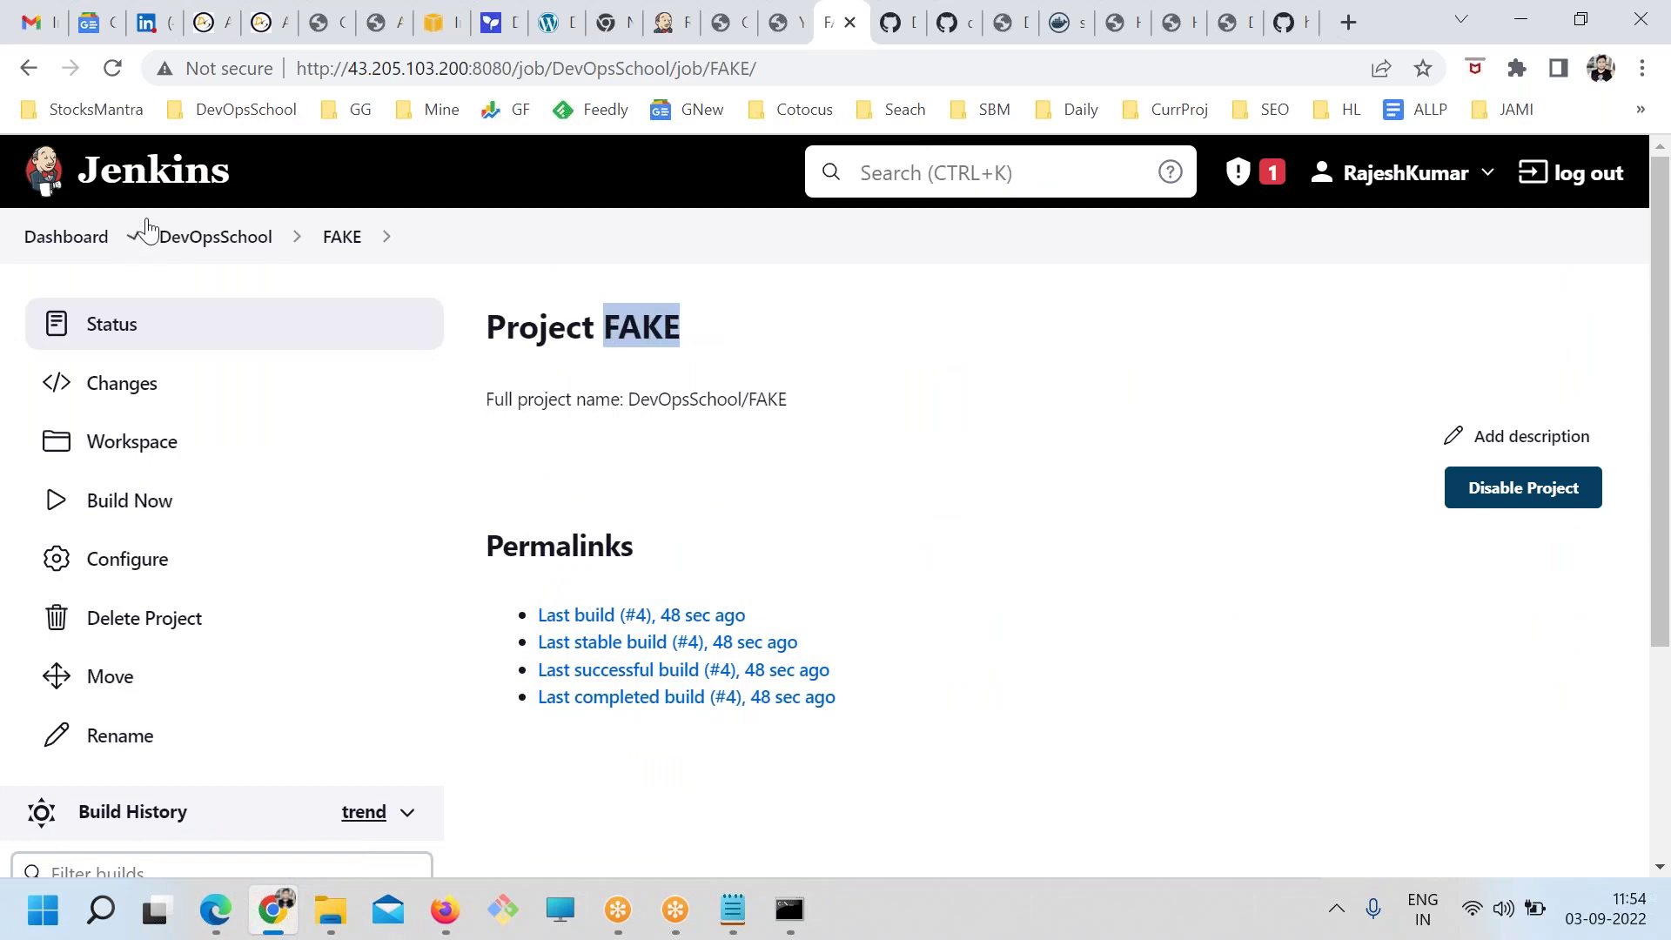
pyautogui.click(195, 238)
pyautogui.scroll(-2, 687, 765)
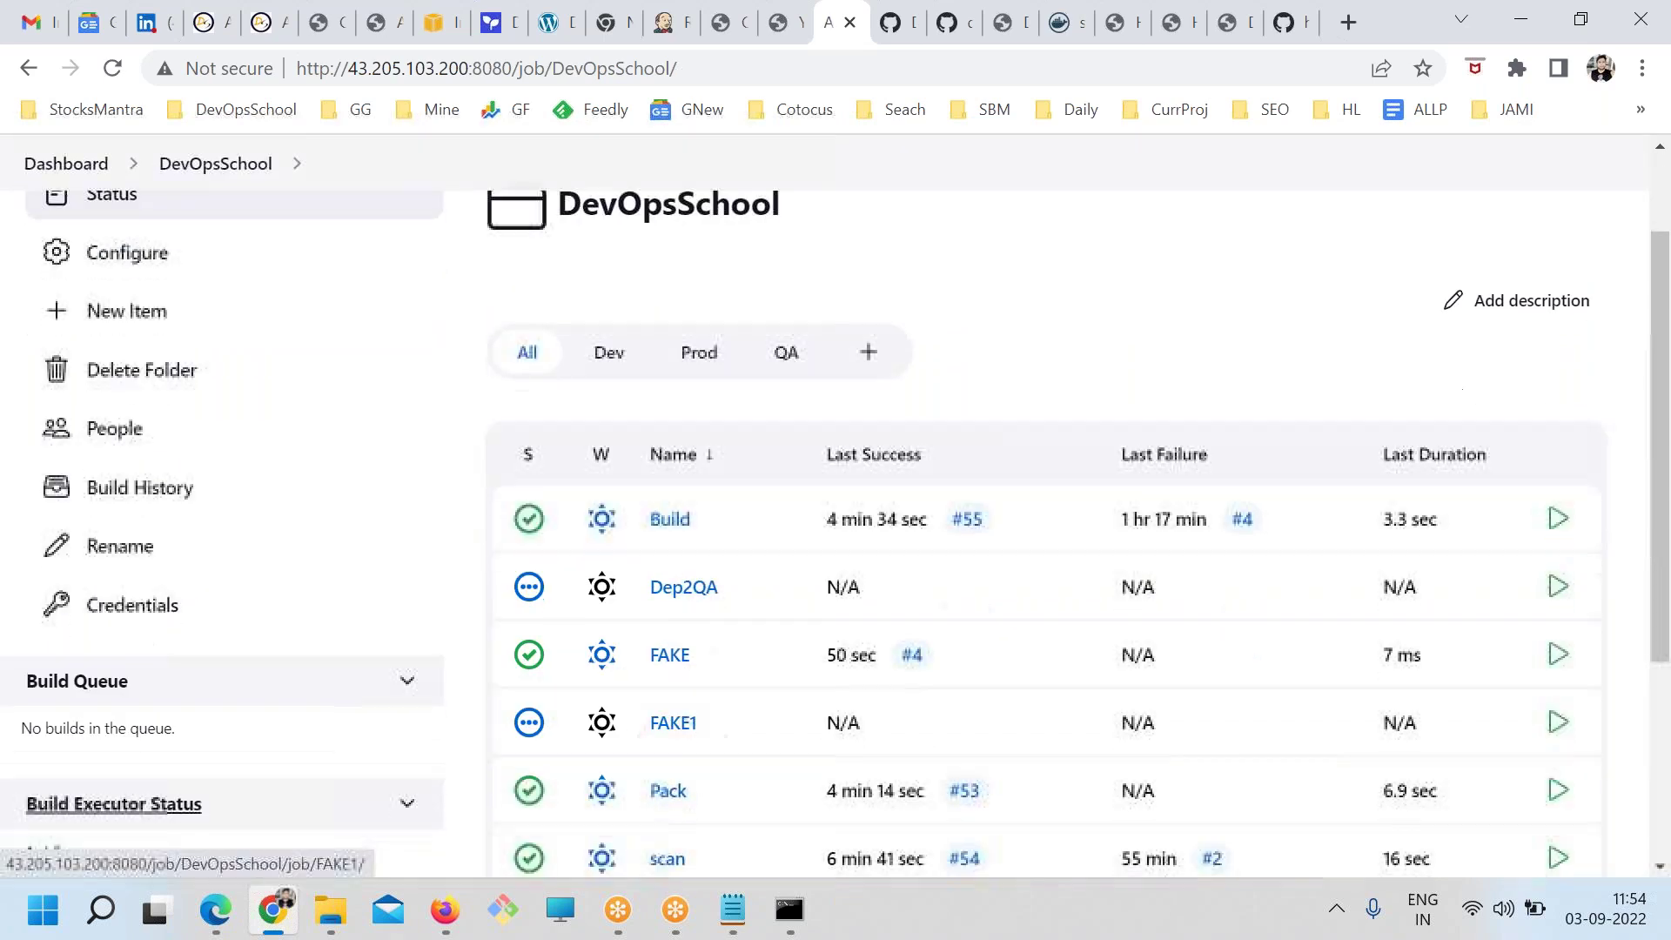
pyautogui.click(675, 660)
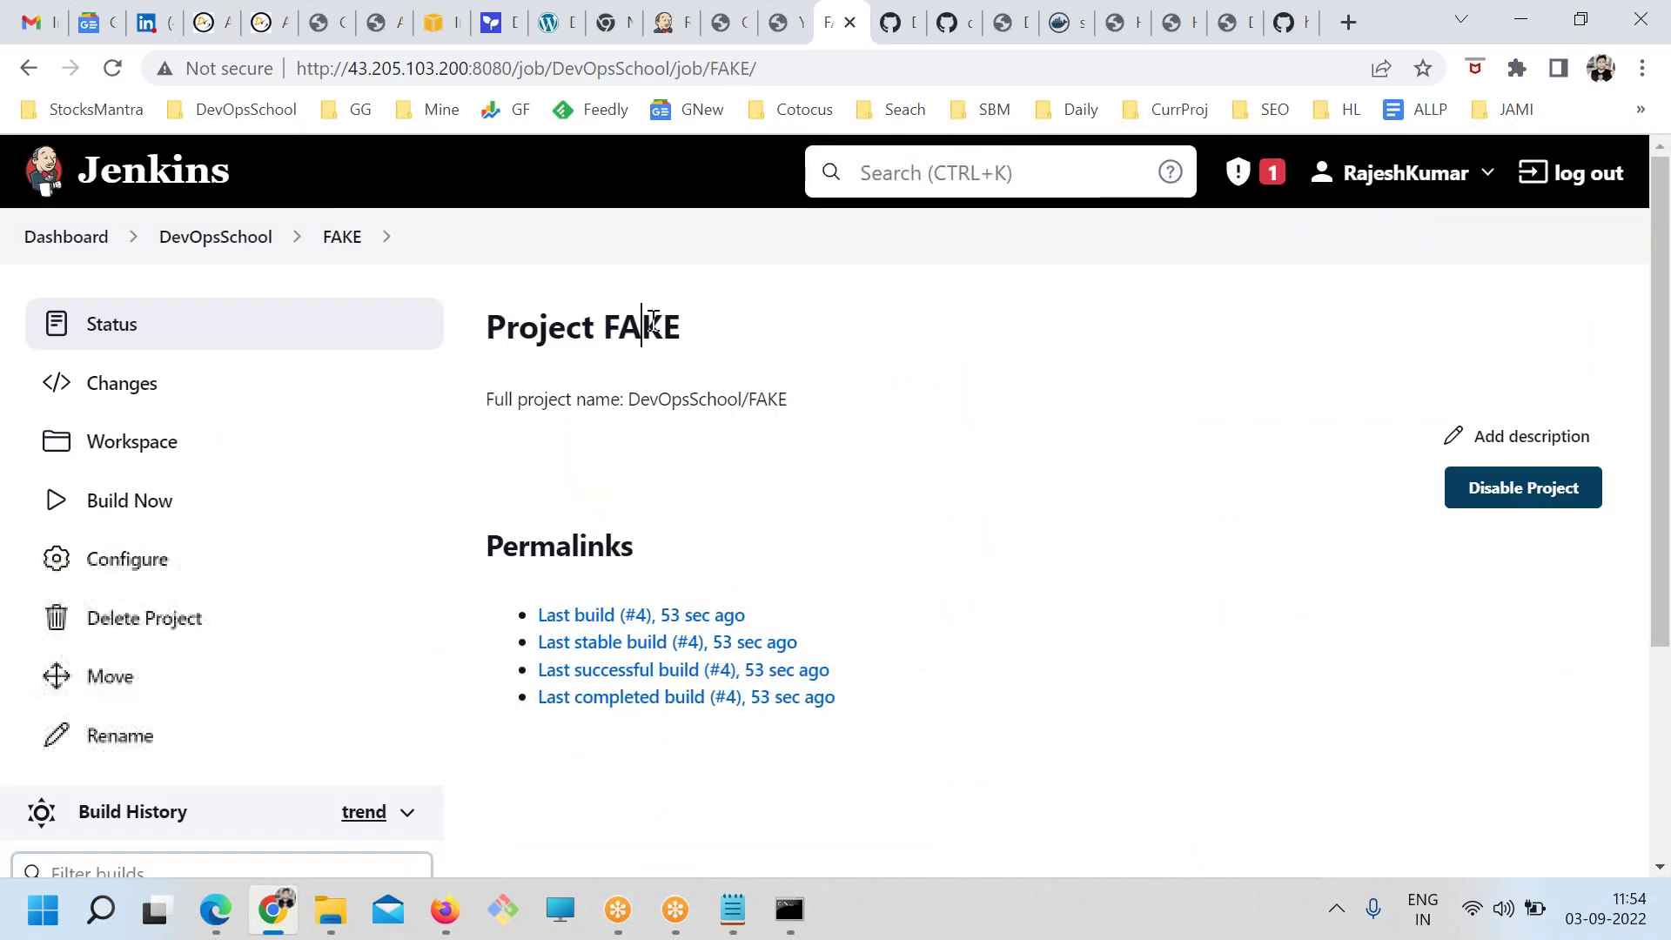
pyautogui.doubleClick(653, 322)
# Configure FAKE to build after FAKE1 is built and save the trigger
pyautogui.click(171, 566)
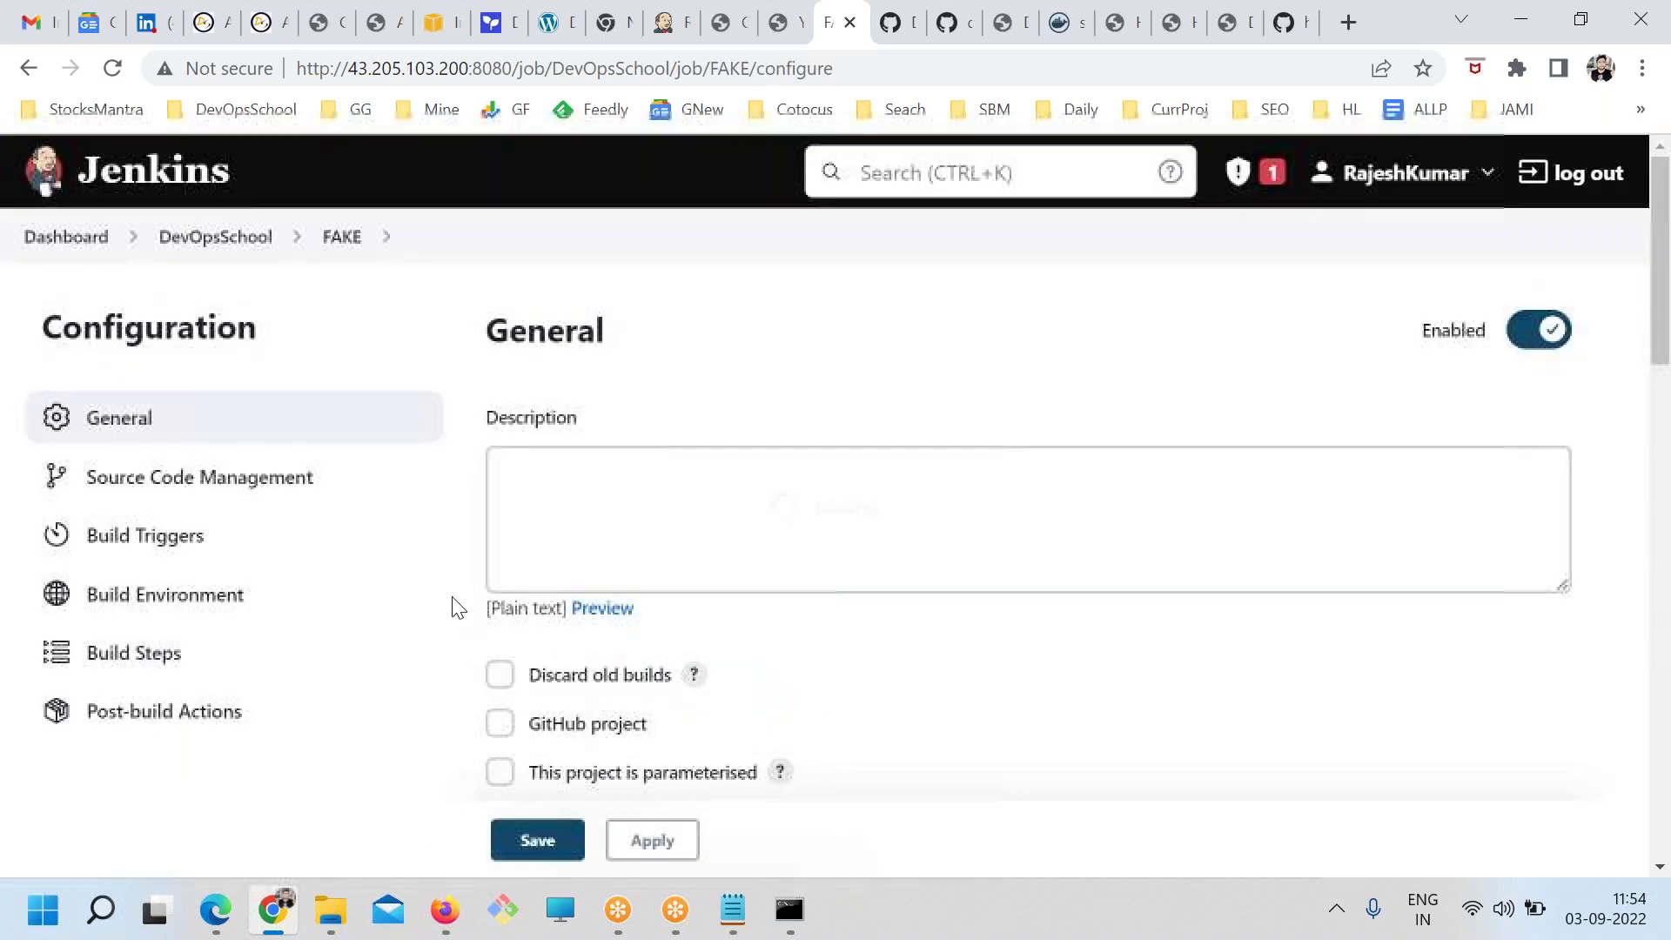
pyautogui.scroll(-4, 504, 644)
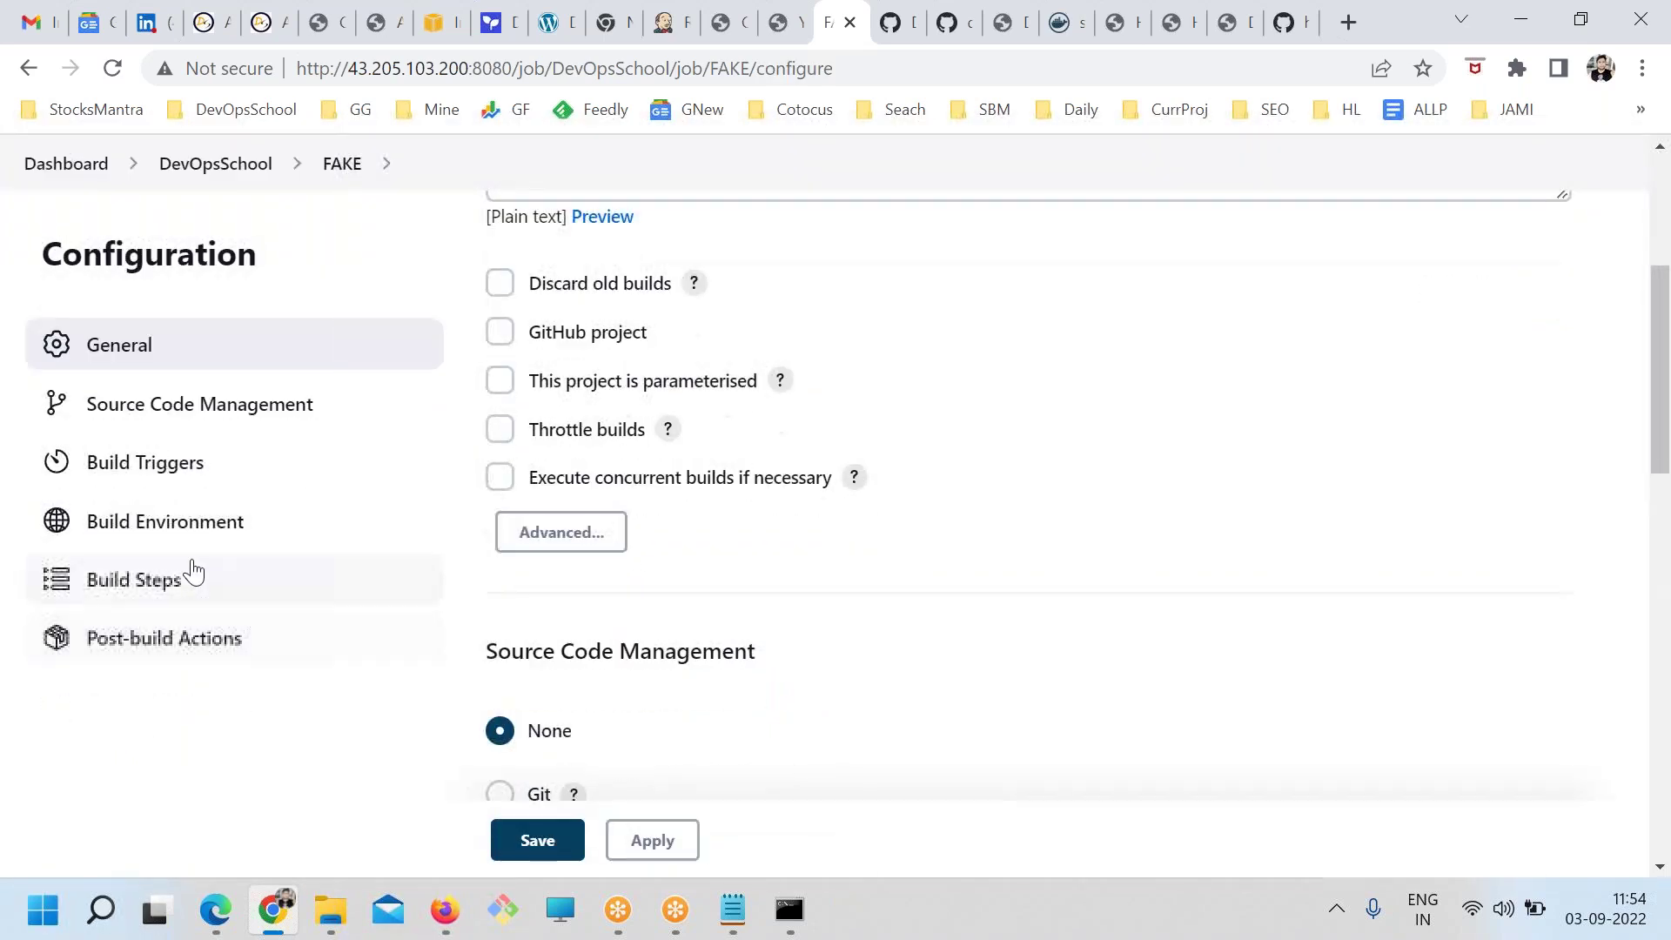
pyautogui.click(135, 474)
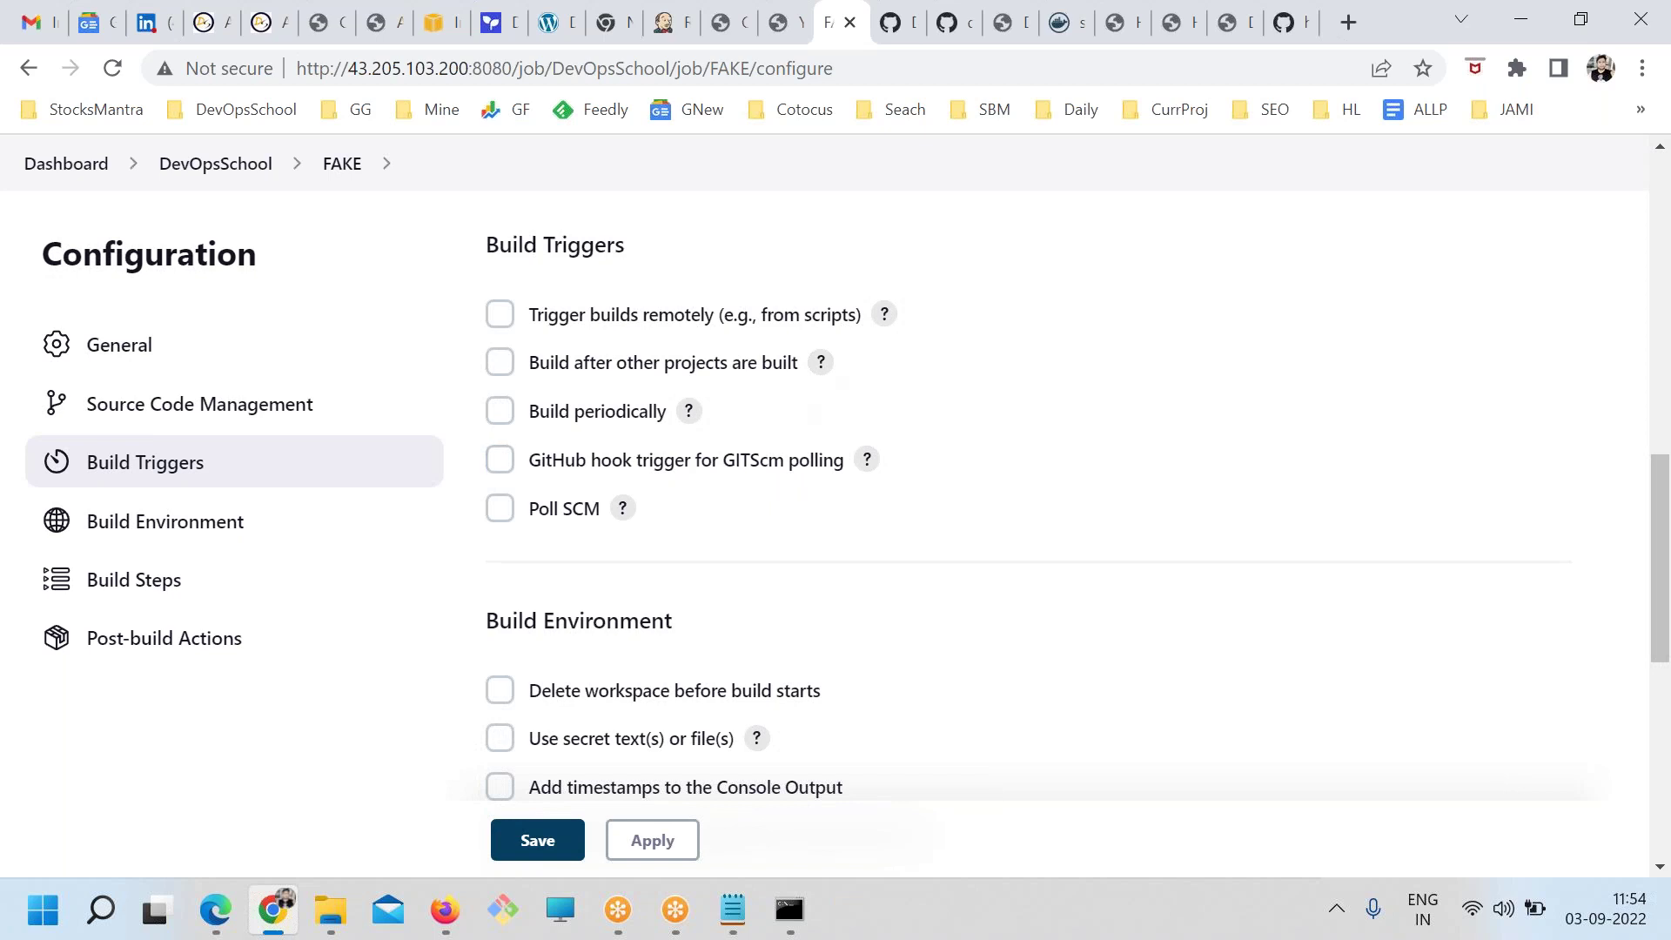
pyautogui.moveTo(797, 379); pyautogui.dragTo(497, 362)
pyautogui.click(499, 362)
pyautogui.click(590, 463)
pyautogui.write('F')
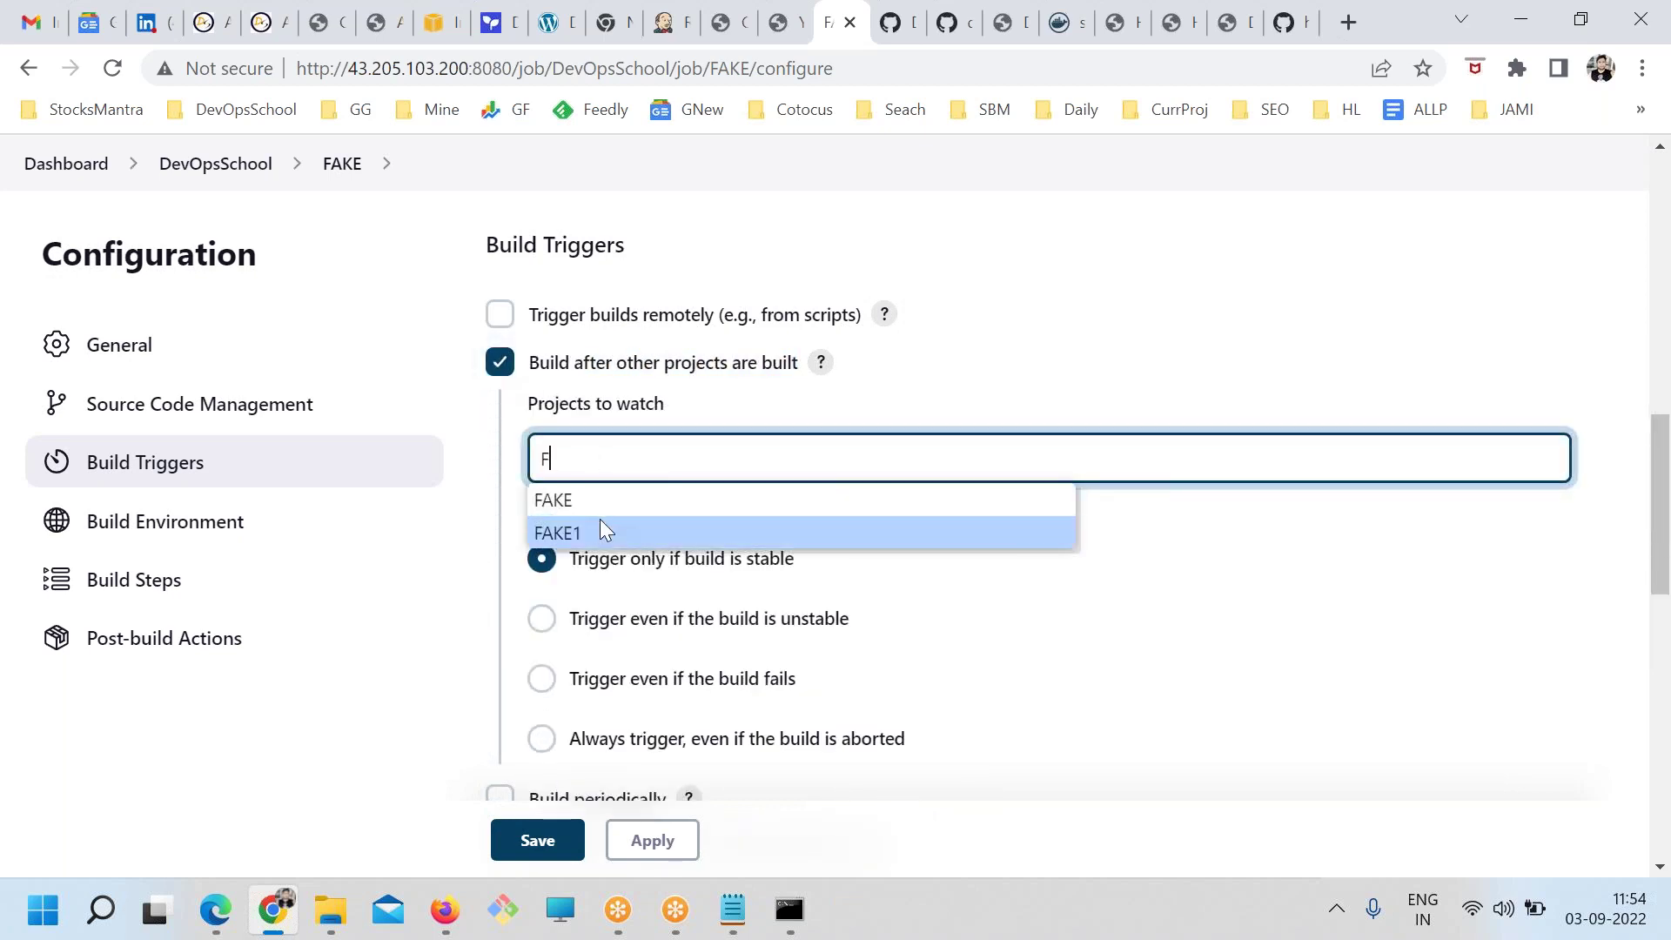
pyautogui.click(596, 522)
pyautogui.click(537, 840)
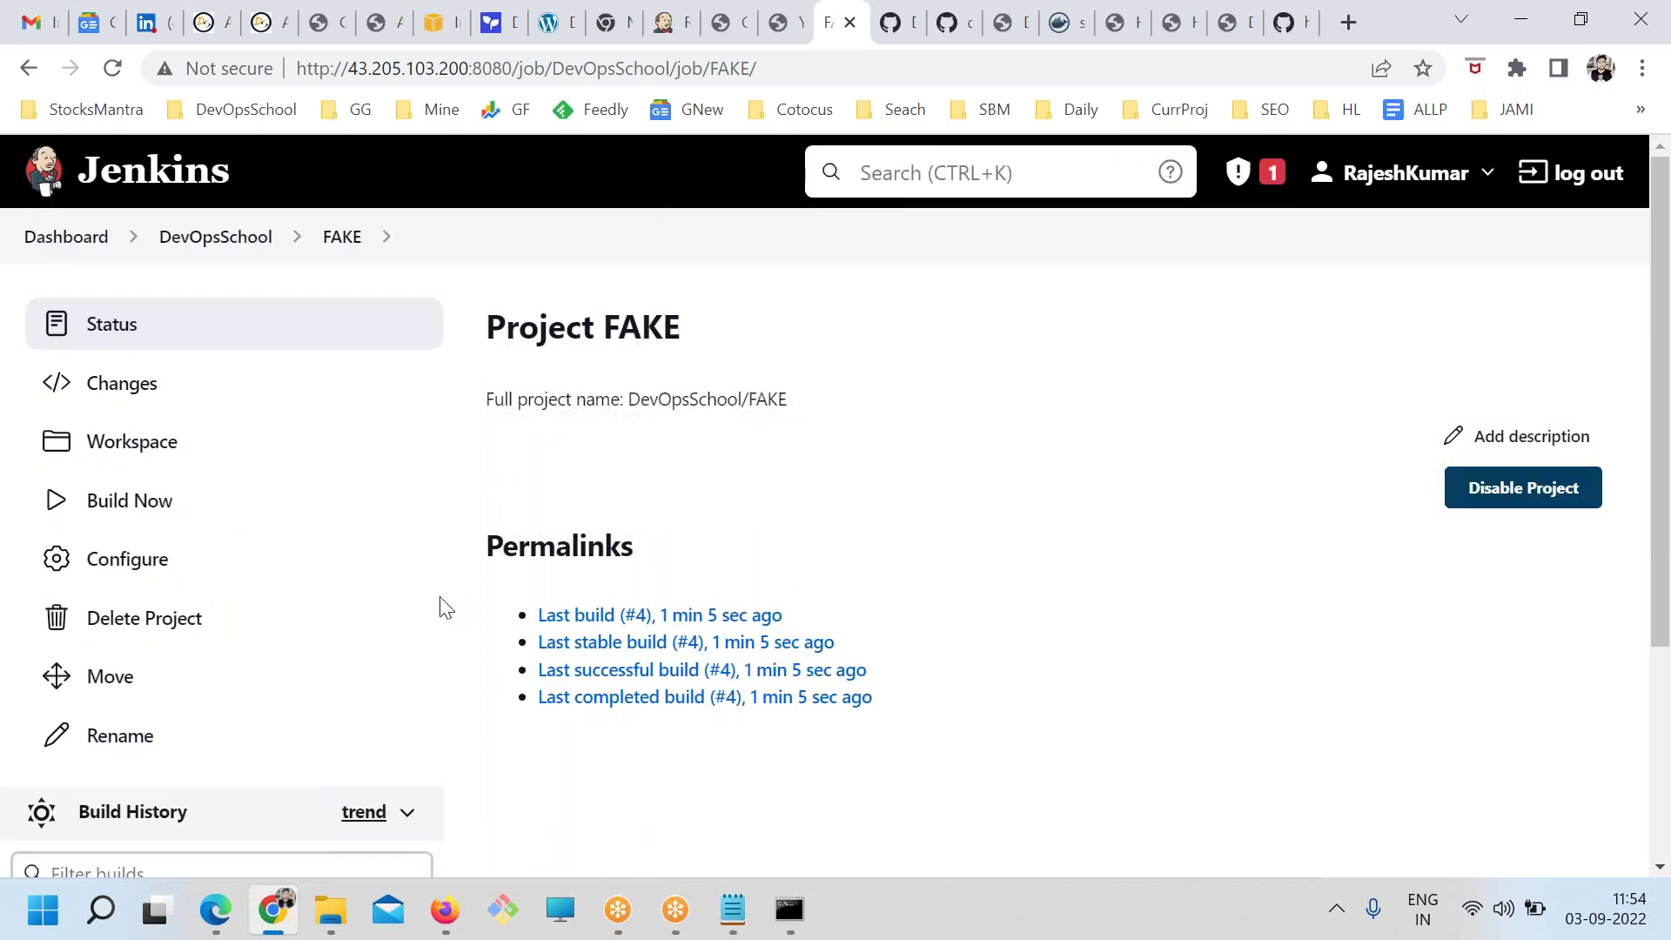
pyautogui.click(108, 77)
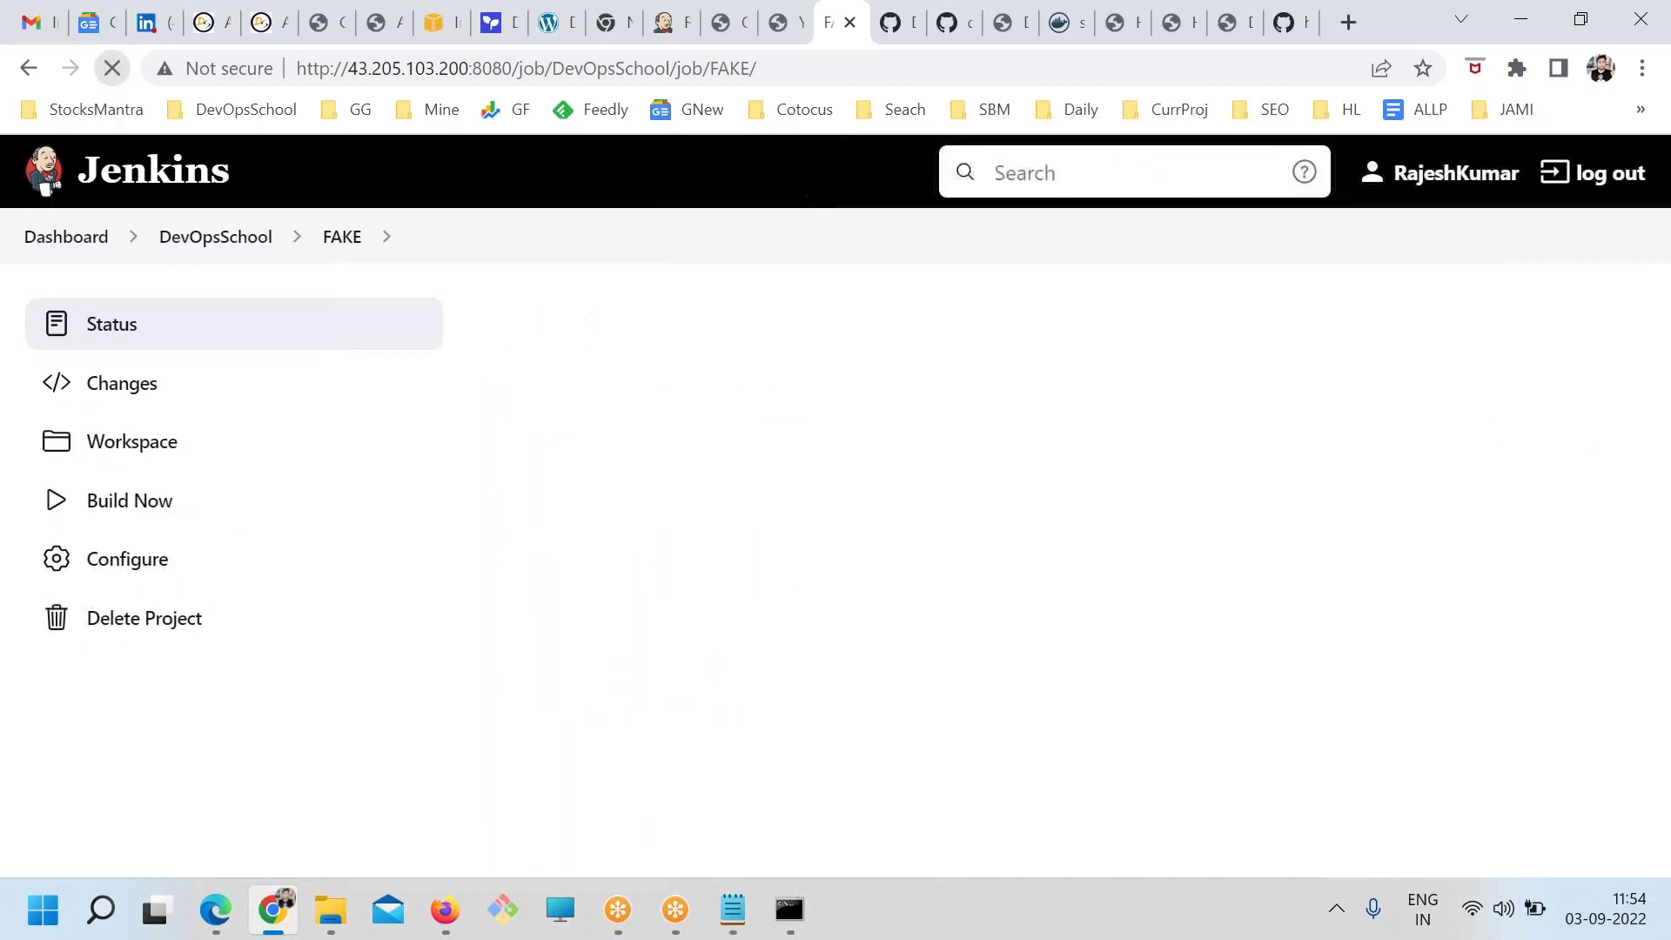
# Run Build Now on FAKE1, then open FAKE to see build #5 queued
pyautogui.click(258, 240)
pyautogui.scroll(-3, 613, 626)
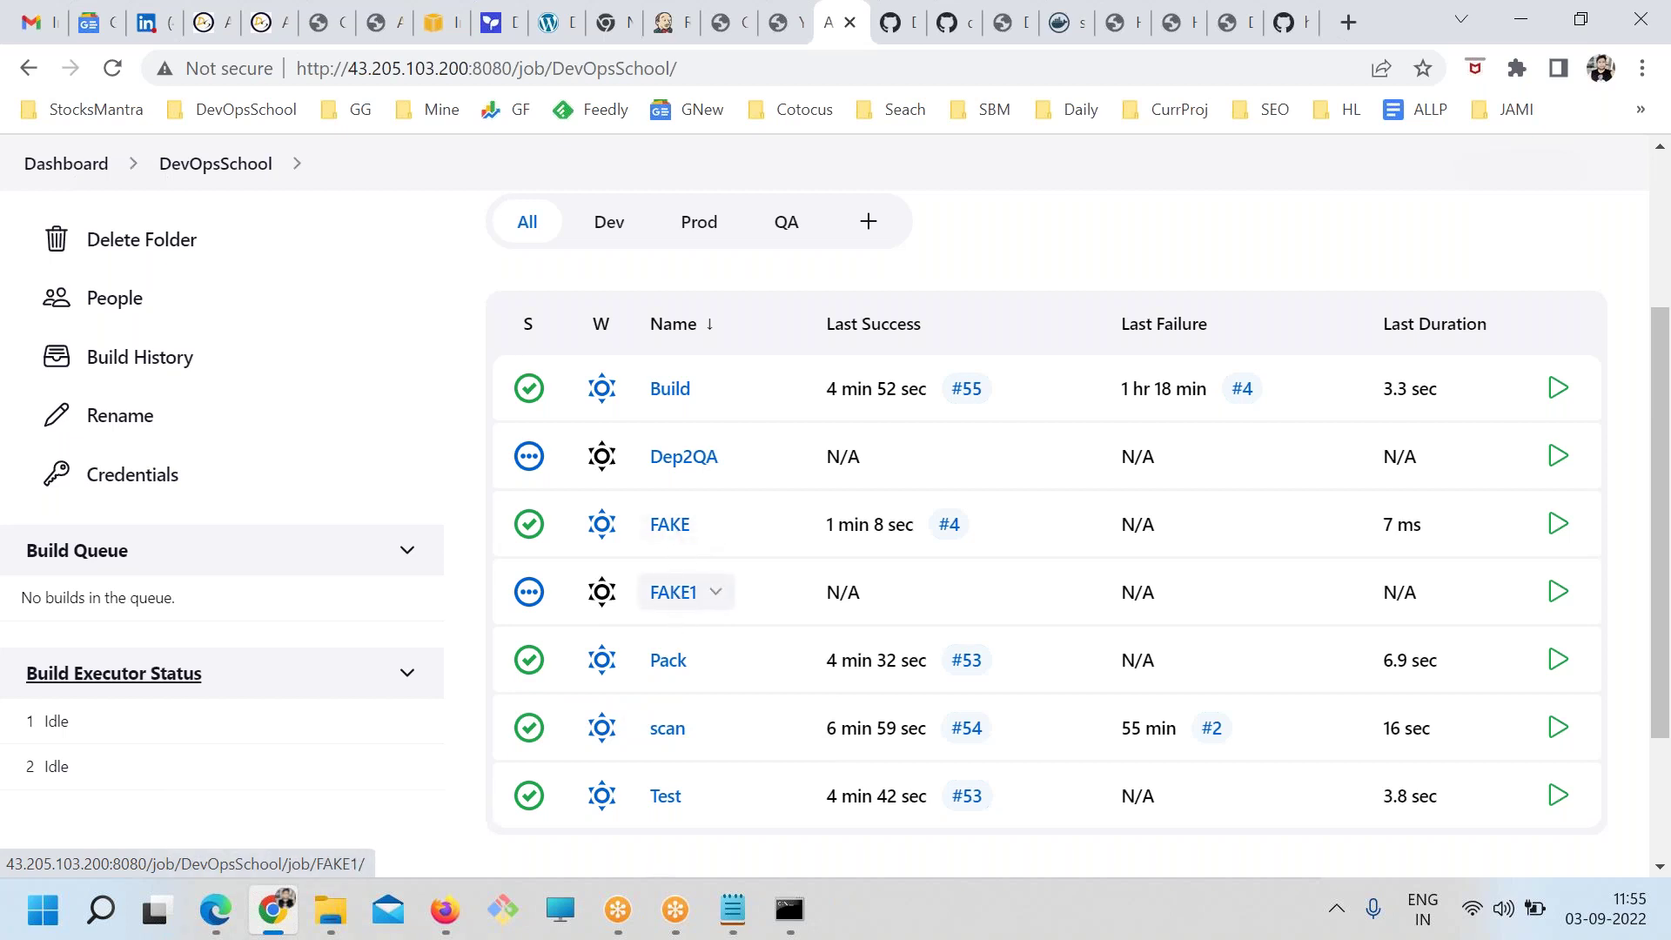
pyautogui.click(674, 595)
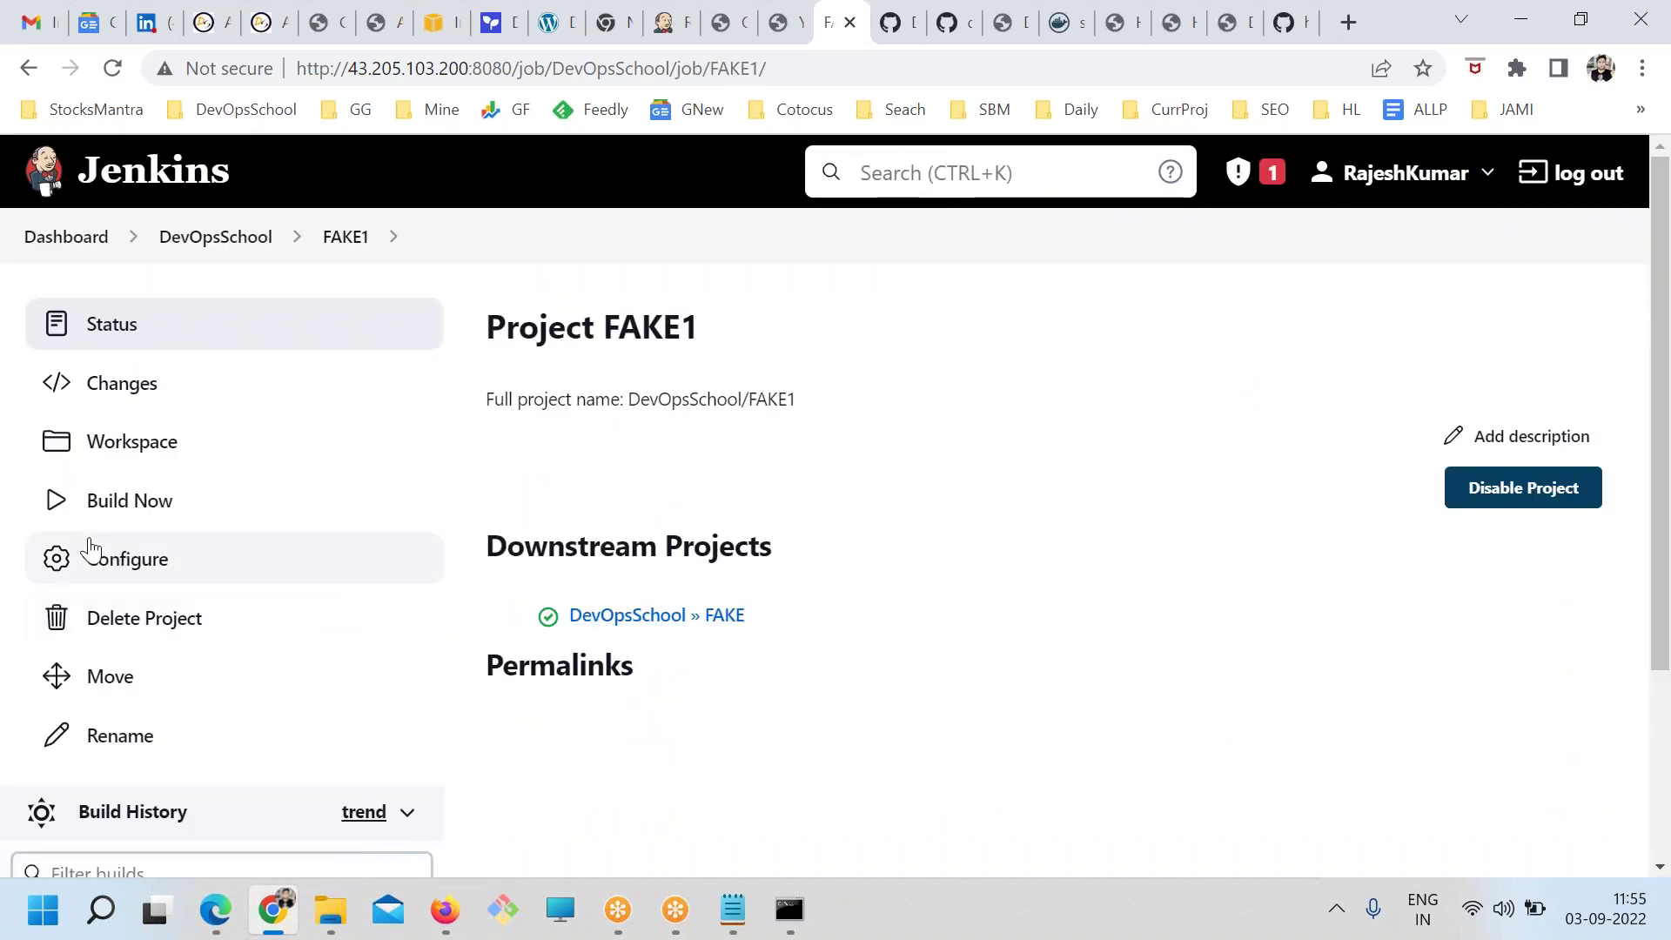
pyautogui.click(116, 510)
pyautogui.click(215, 237)
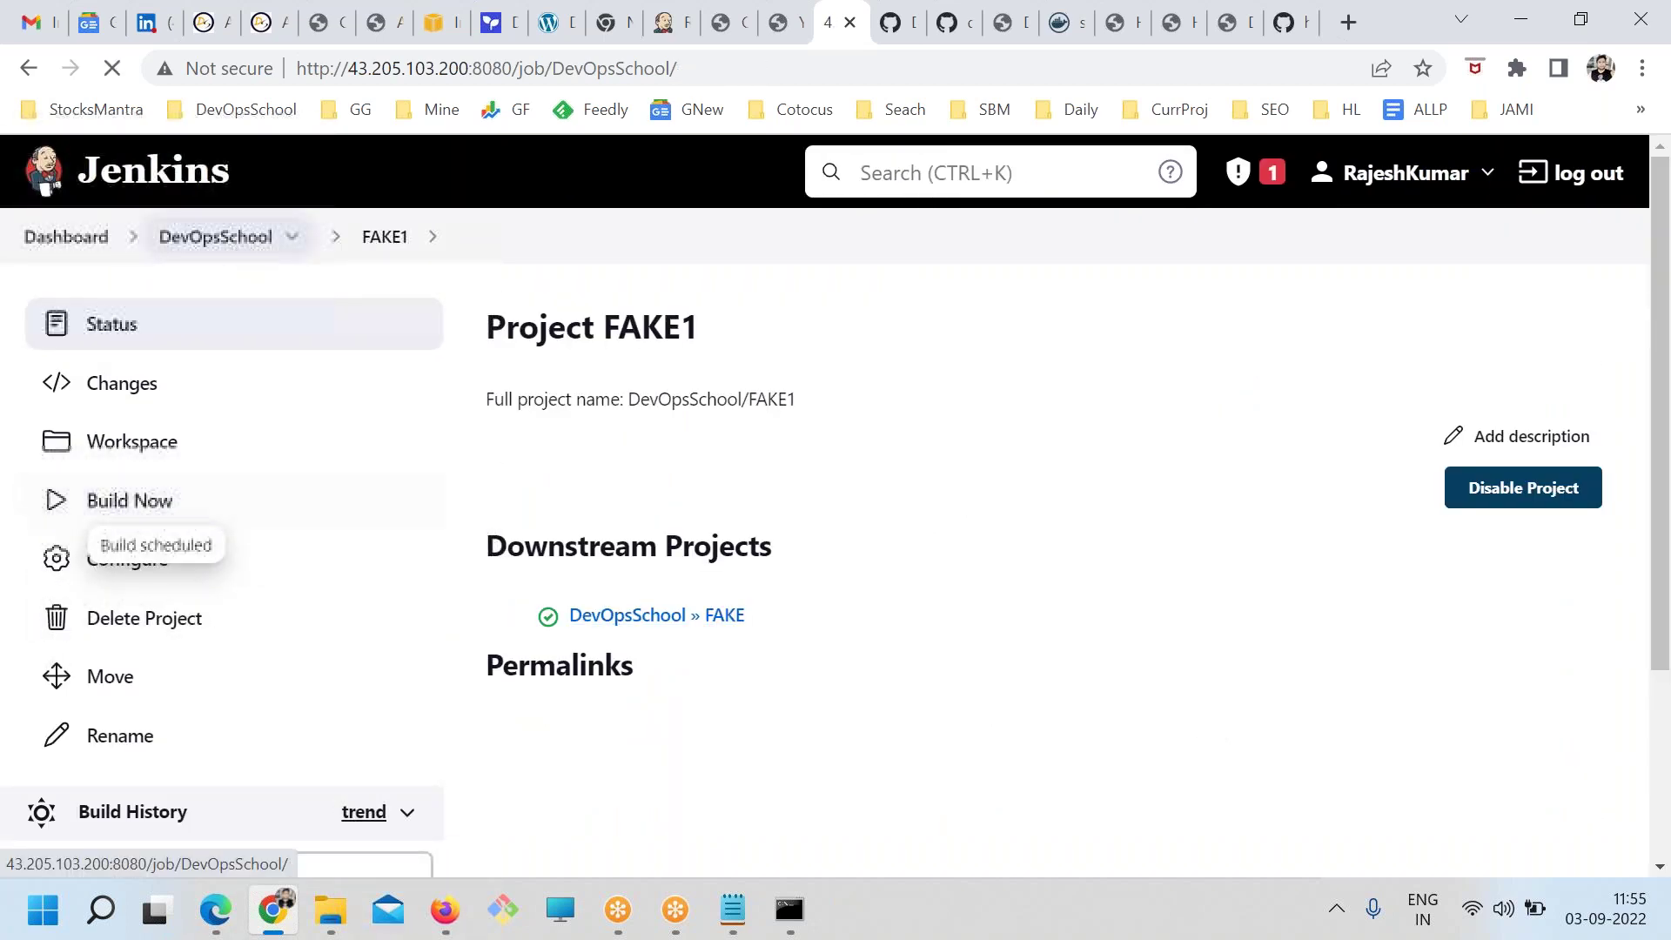
pyautogui.scroll(-5, 750, 672)
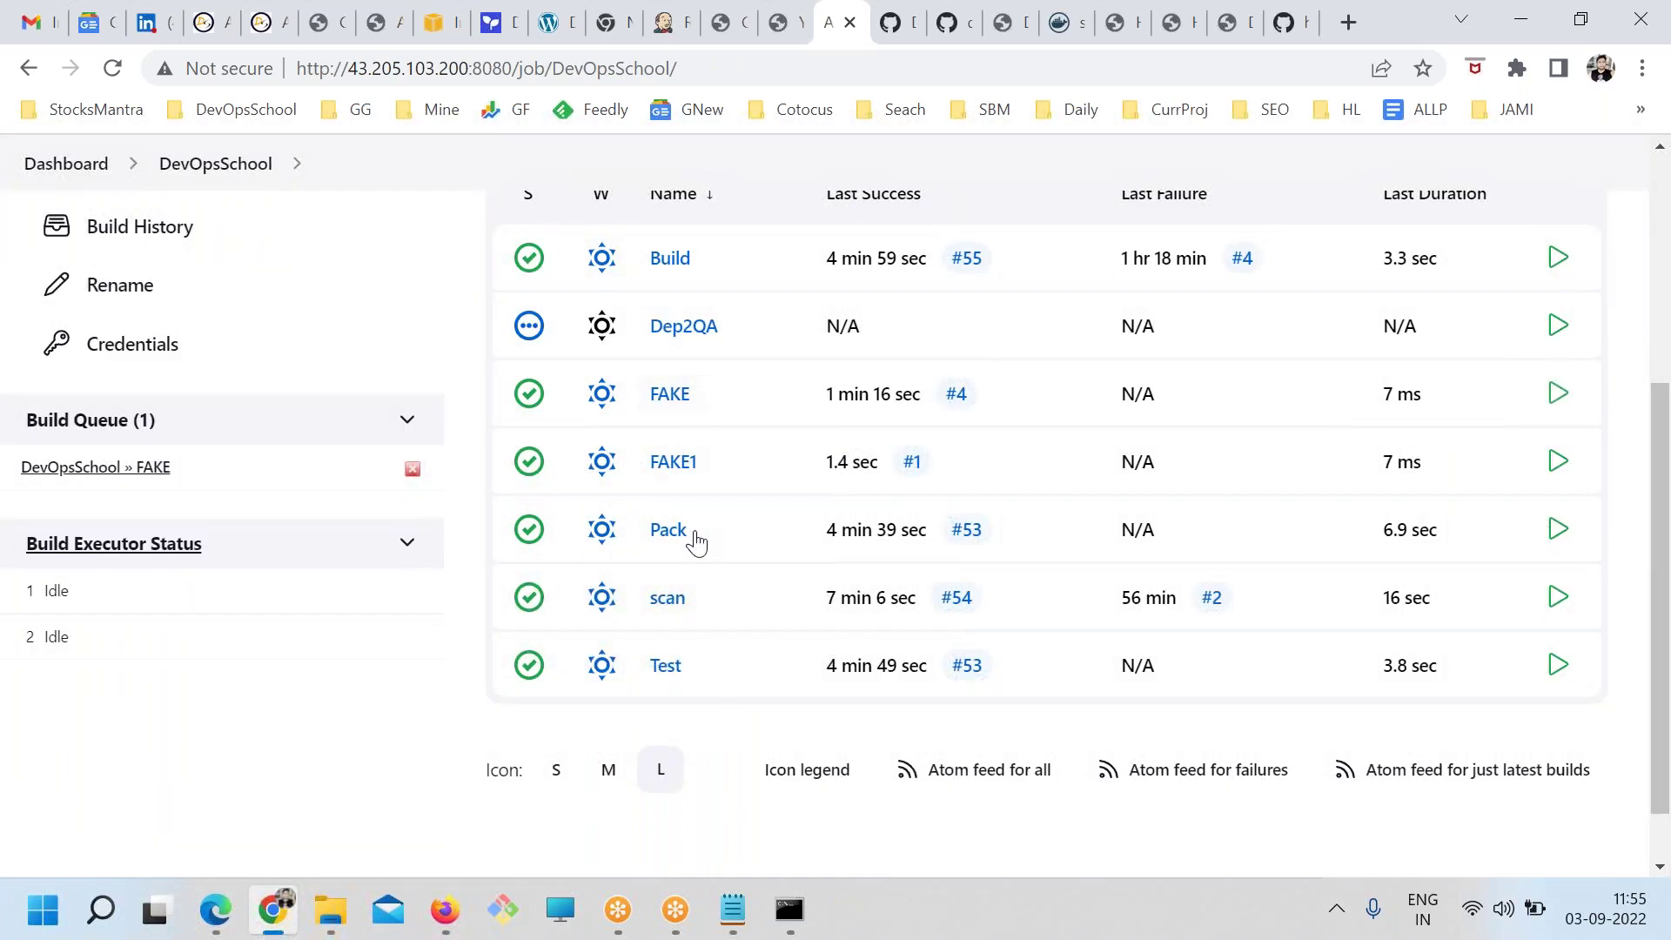
pyautogui.click(668, 390)
# Select build #5's pending quiet-period note, then highlight the Method 5 line in jenkins.txt
pyautogui.scroll(-4, 377, 768)
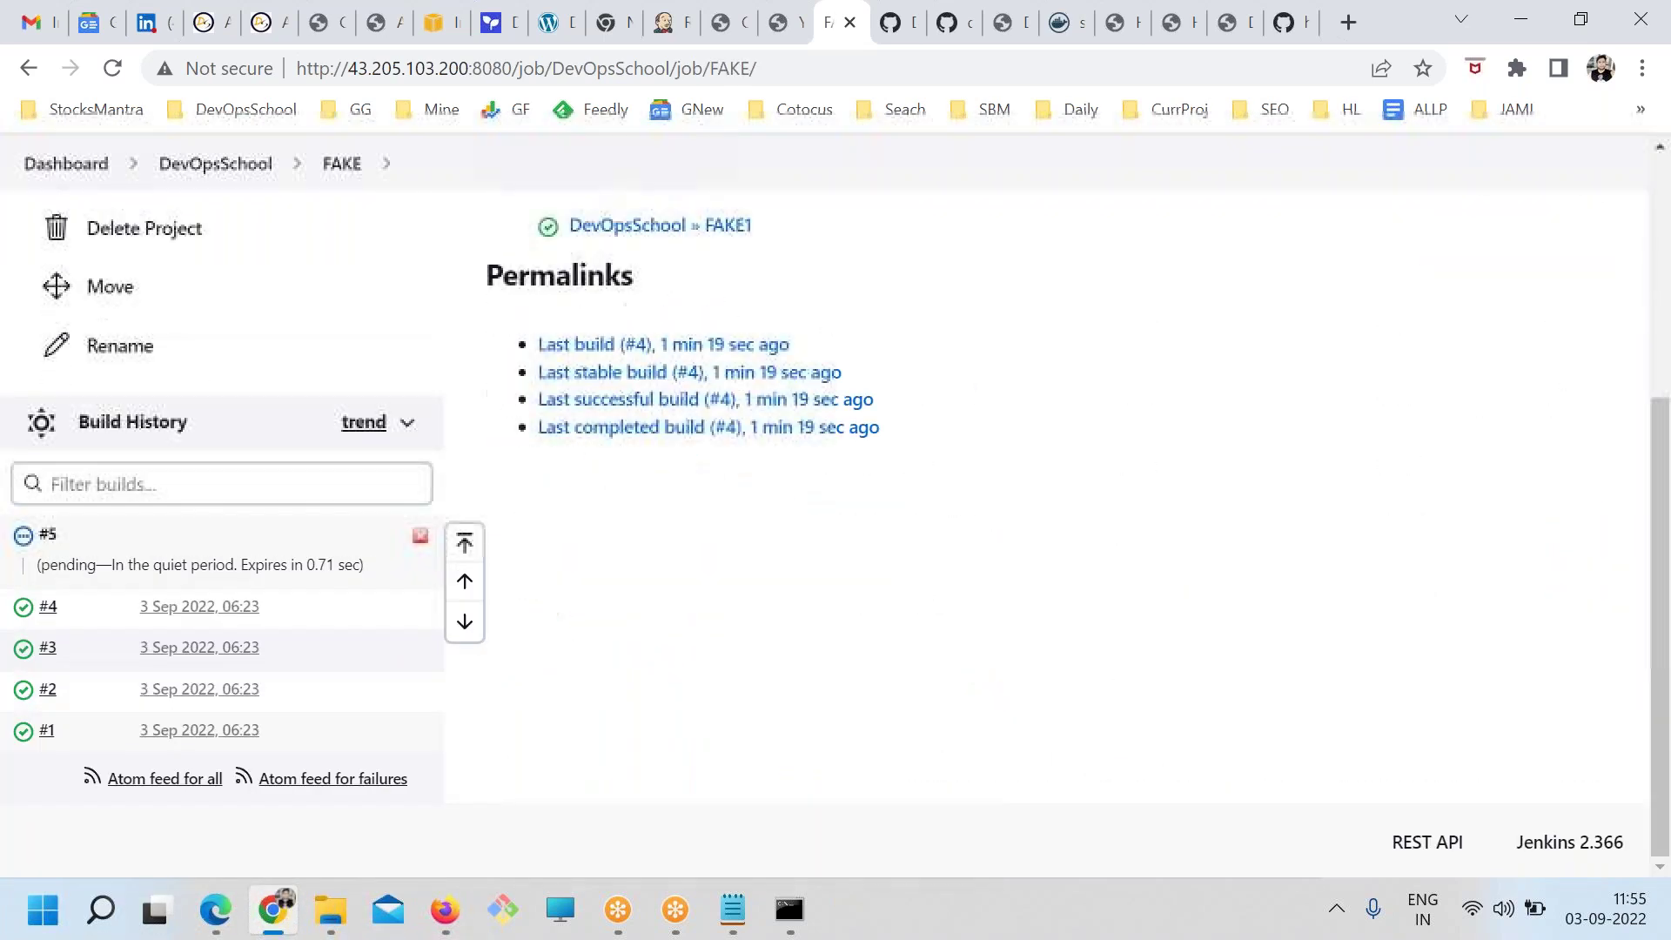
pyautogui.doubleClick(68, 564)
pyautogui.moveTo(167, 567); pyautogui.dragTo(200, 565)
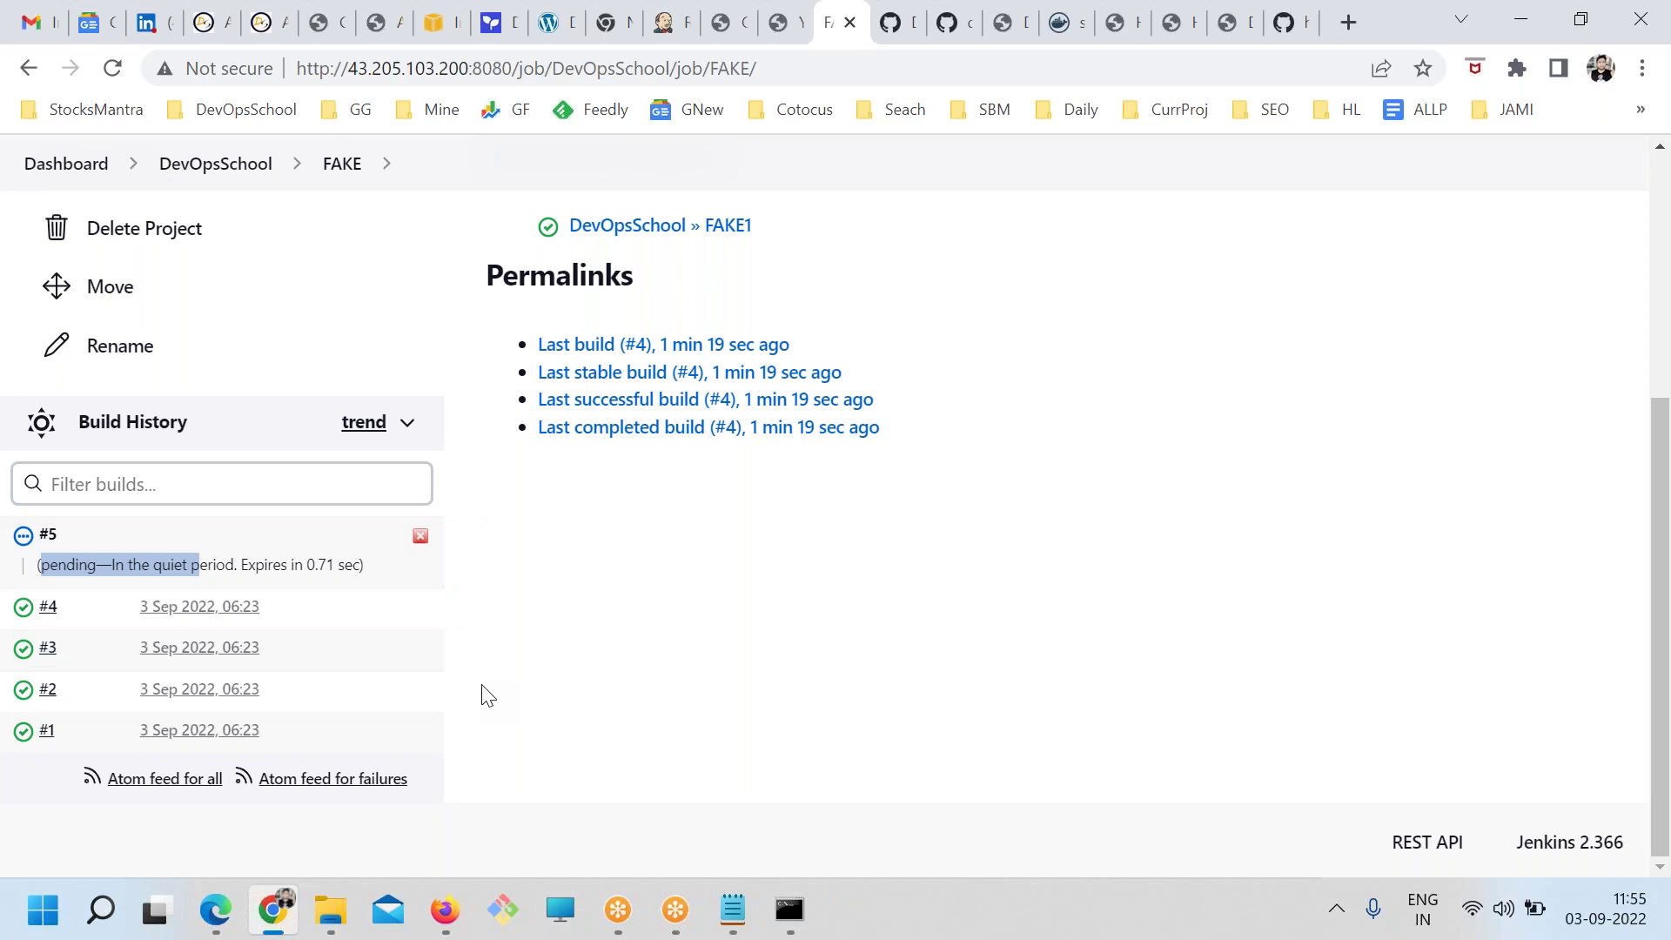
pyautogui.click(732, 910)
pyautogui.moveTo(179, 311); pyautogui.dragTo(489, 314)
pyautogui.moveTo(1315, 350); pyautogui.dragTo(22, 329)
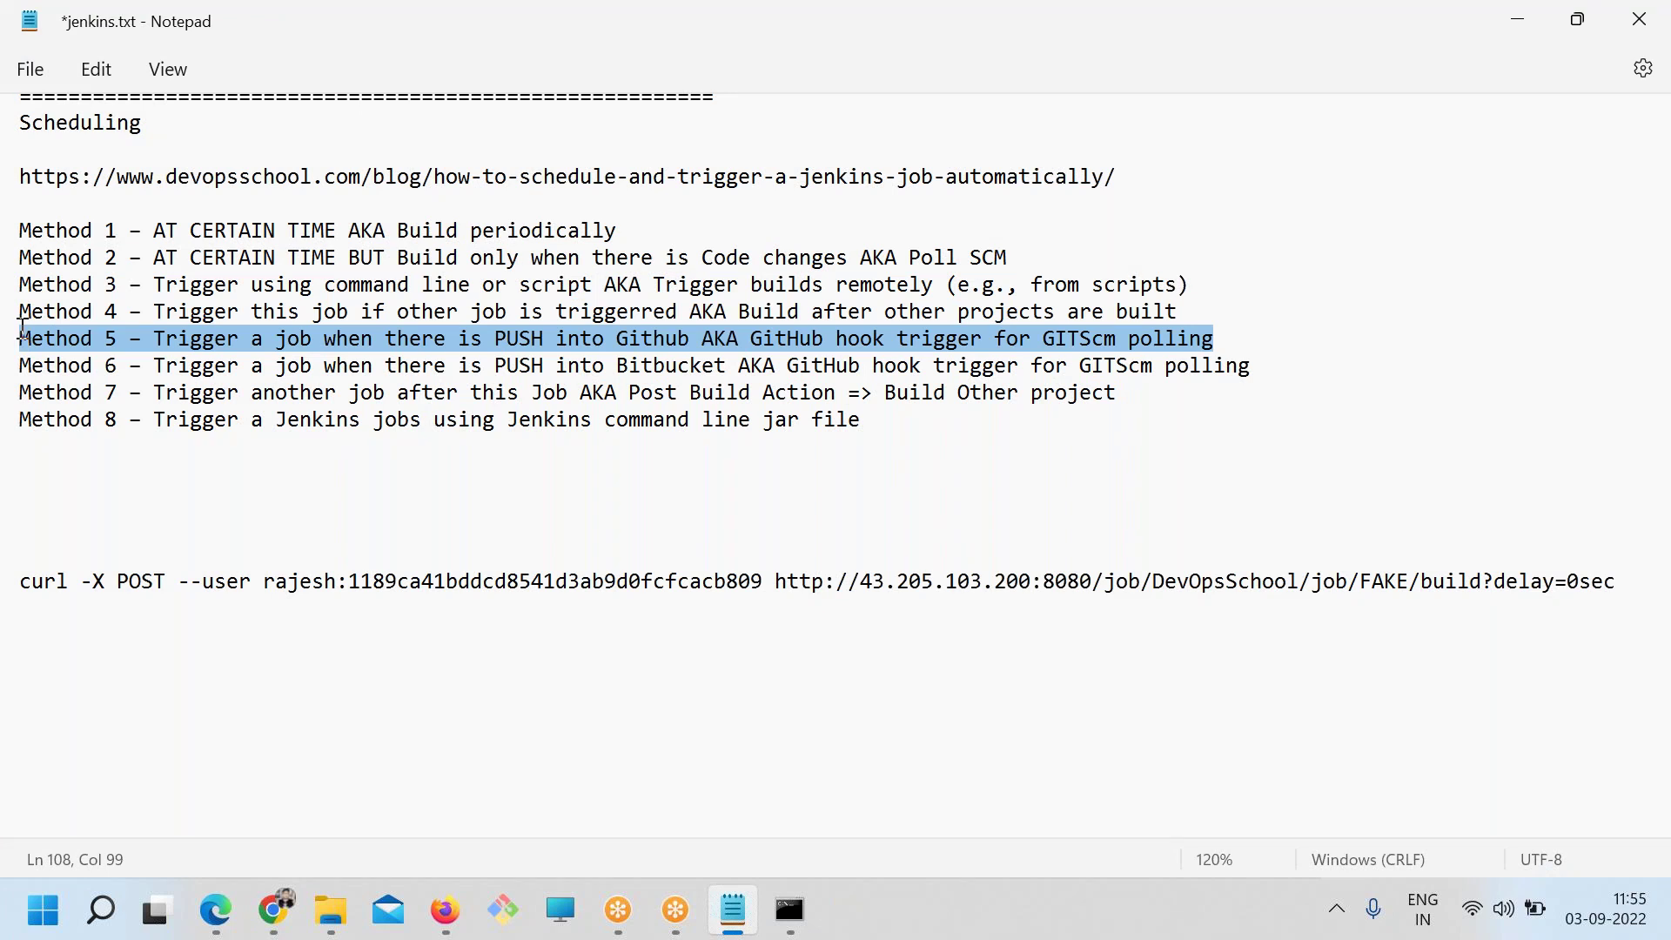
# Insert blank lines after Method 4 and Method 6 to set Methods 5 and 6 apart
pyautogui.click(22, 329)
pyautogui.hotkey('shift', 'Down')
pyautogui.click(1222, 312)
pyautogui.press('Return')
pyautogui.click(1256, 392)
pyautogui.press('Return')
pyautogui.moveTo(1302, 419); pyautogui.dragTo(15, 365)
pyautogui.click(530, 422)
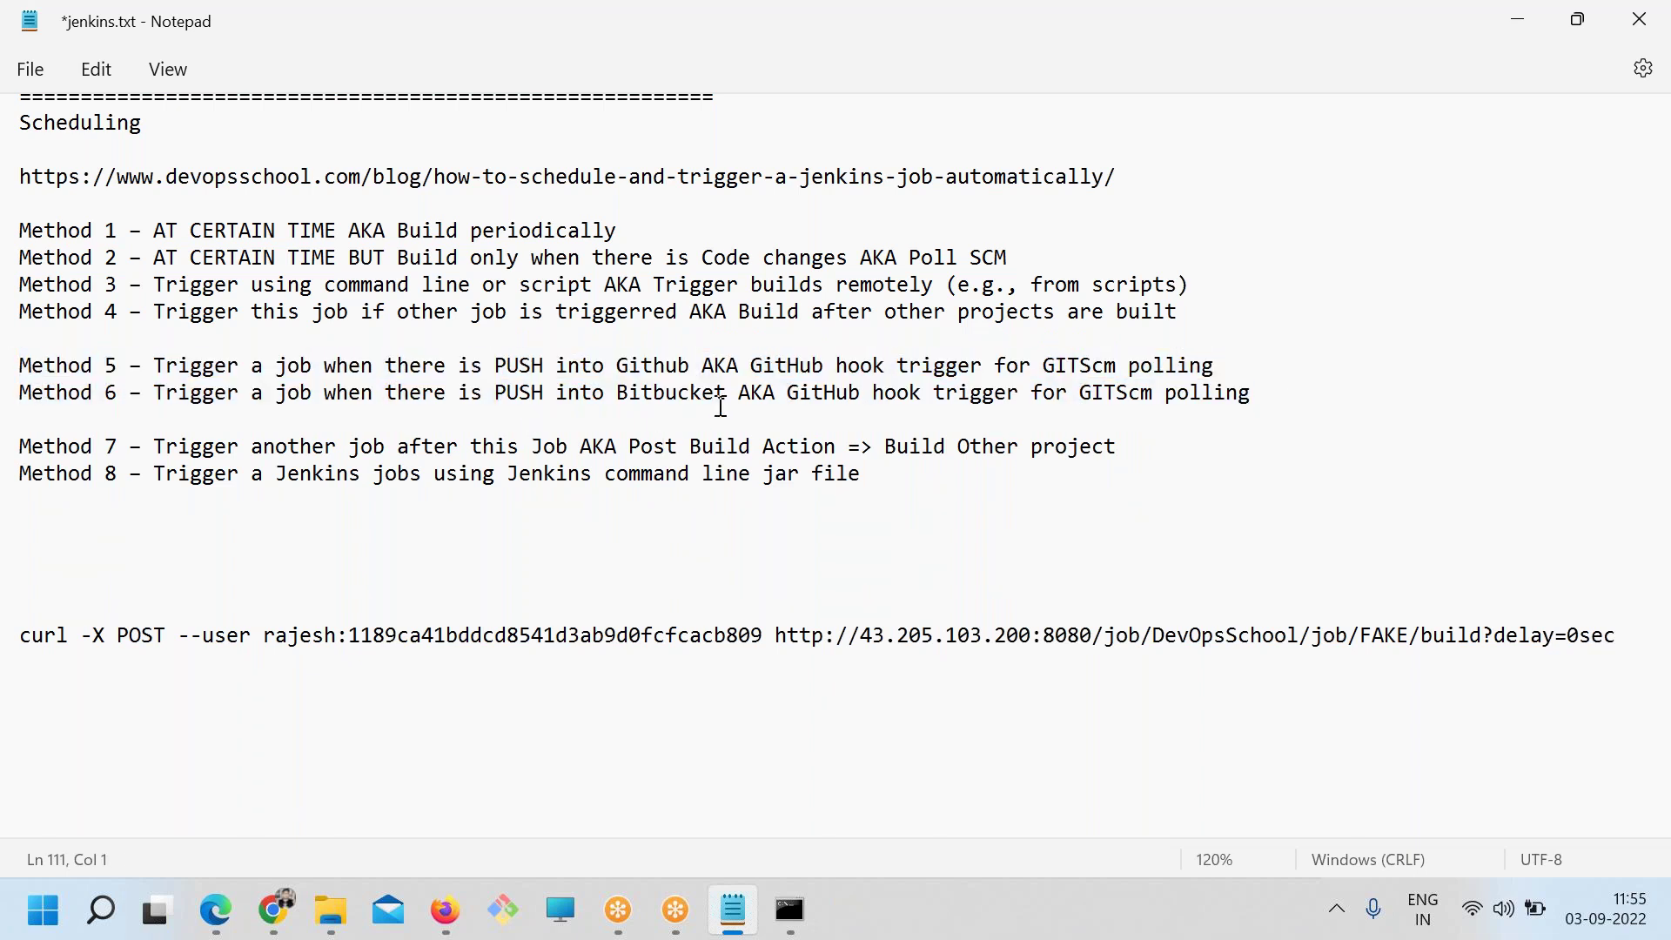
# Highlight Bitbucket on Method 6 and the 'job when there is PUSH into Github' wording
pyautogui.moveTo(714, 394); pyautogui.dragTo(652, 397)
pyautogui.moveTo(155, 366); pyautogui.dragTo(535, 366)
pyautogui.moveTo(692, 365); pyautogui.dragTo(167, 365)
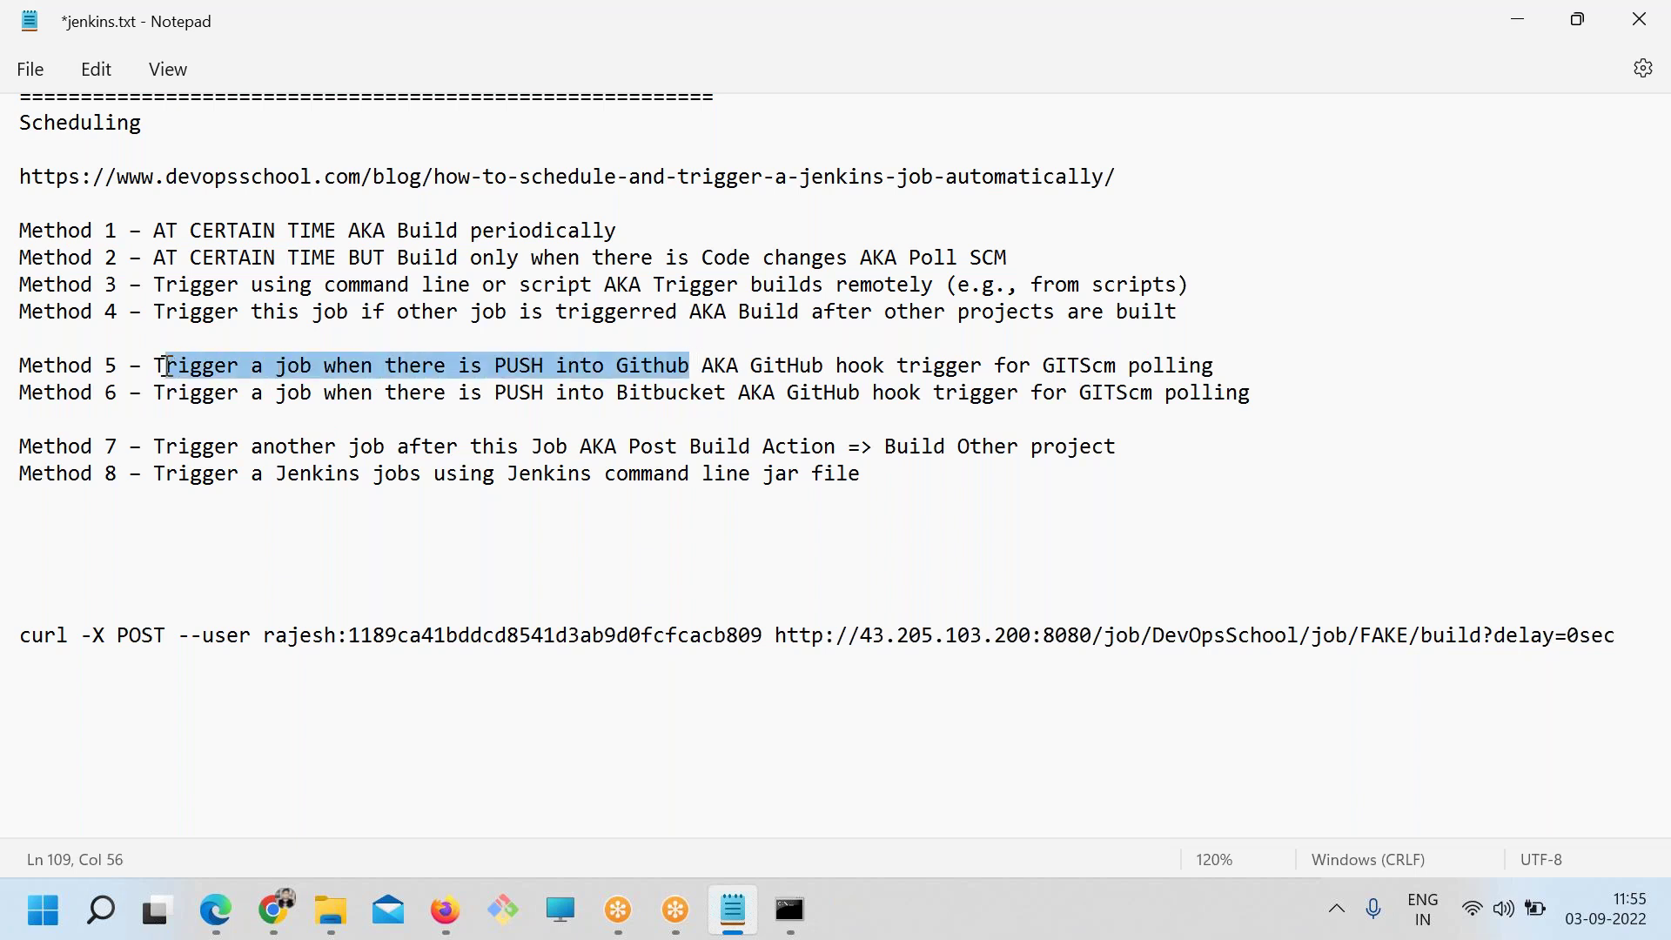
pyautogui.click(197, 403)
pyautogui.click(410, 367)
pyautogui.moveTo(701, 365); pyautogui.dragTo(260, 366)
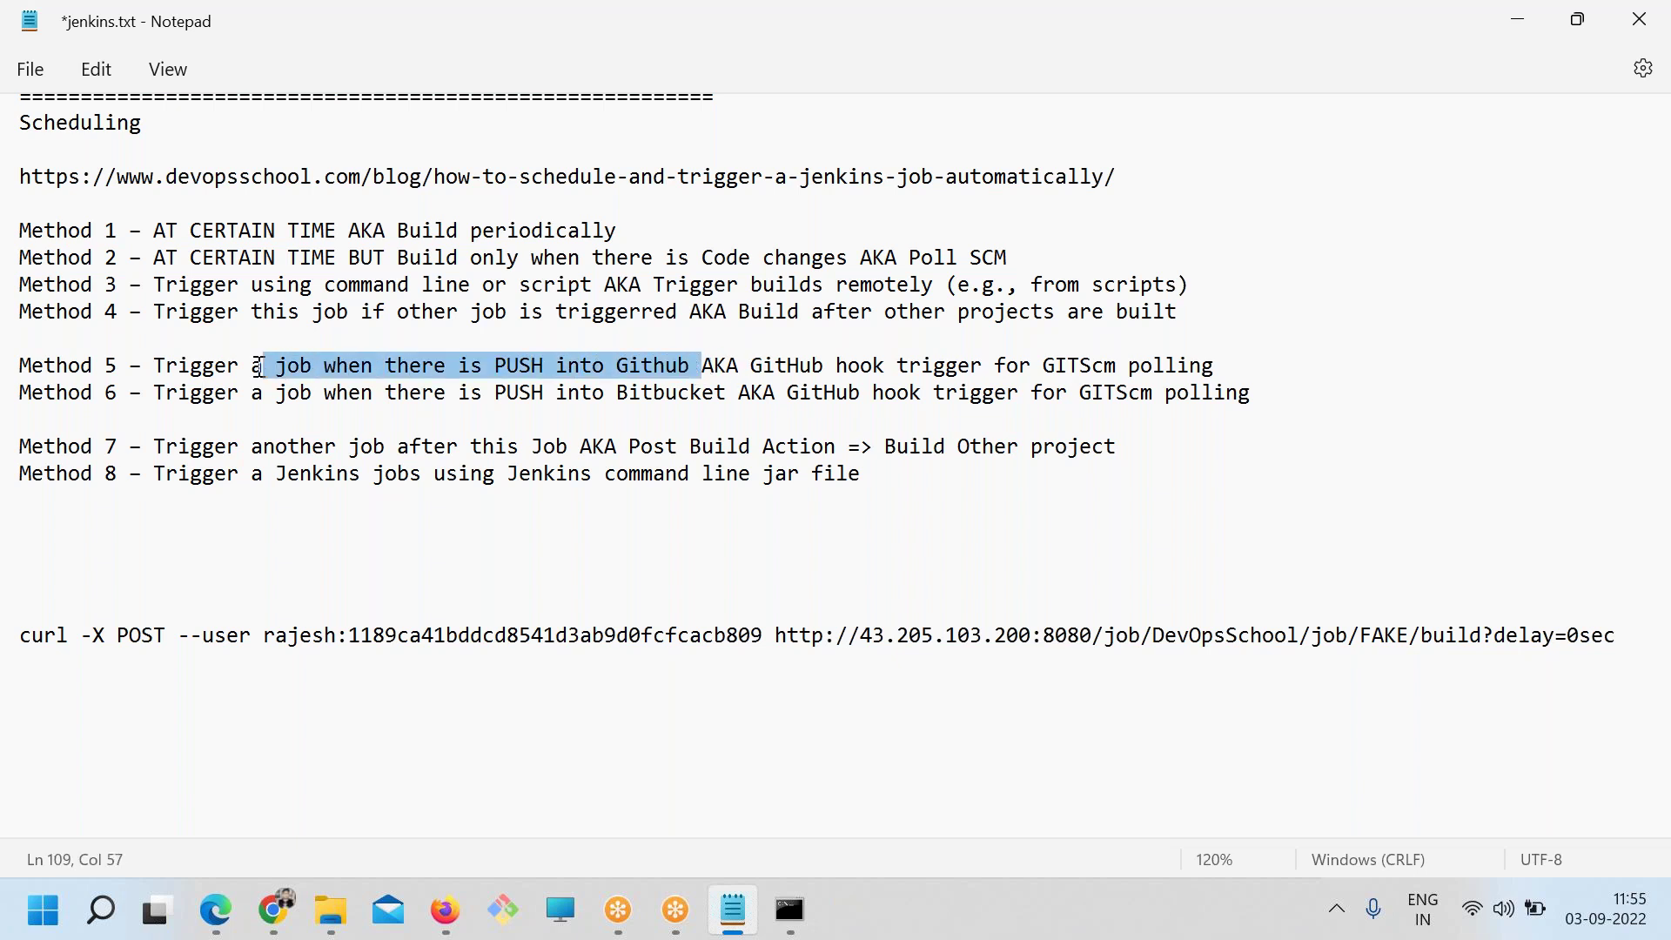
# Launch Paint via mspaint from the Run box
pyautogui.press('super+r')
pyautogui.write('msp')
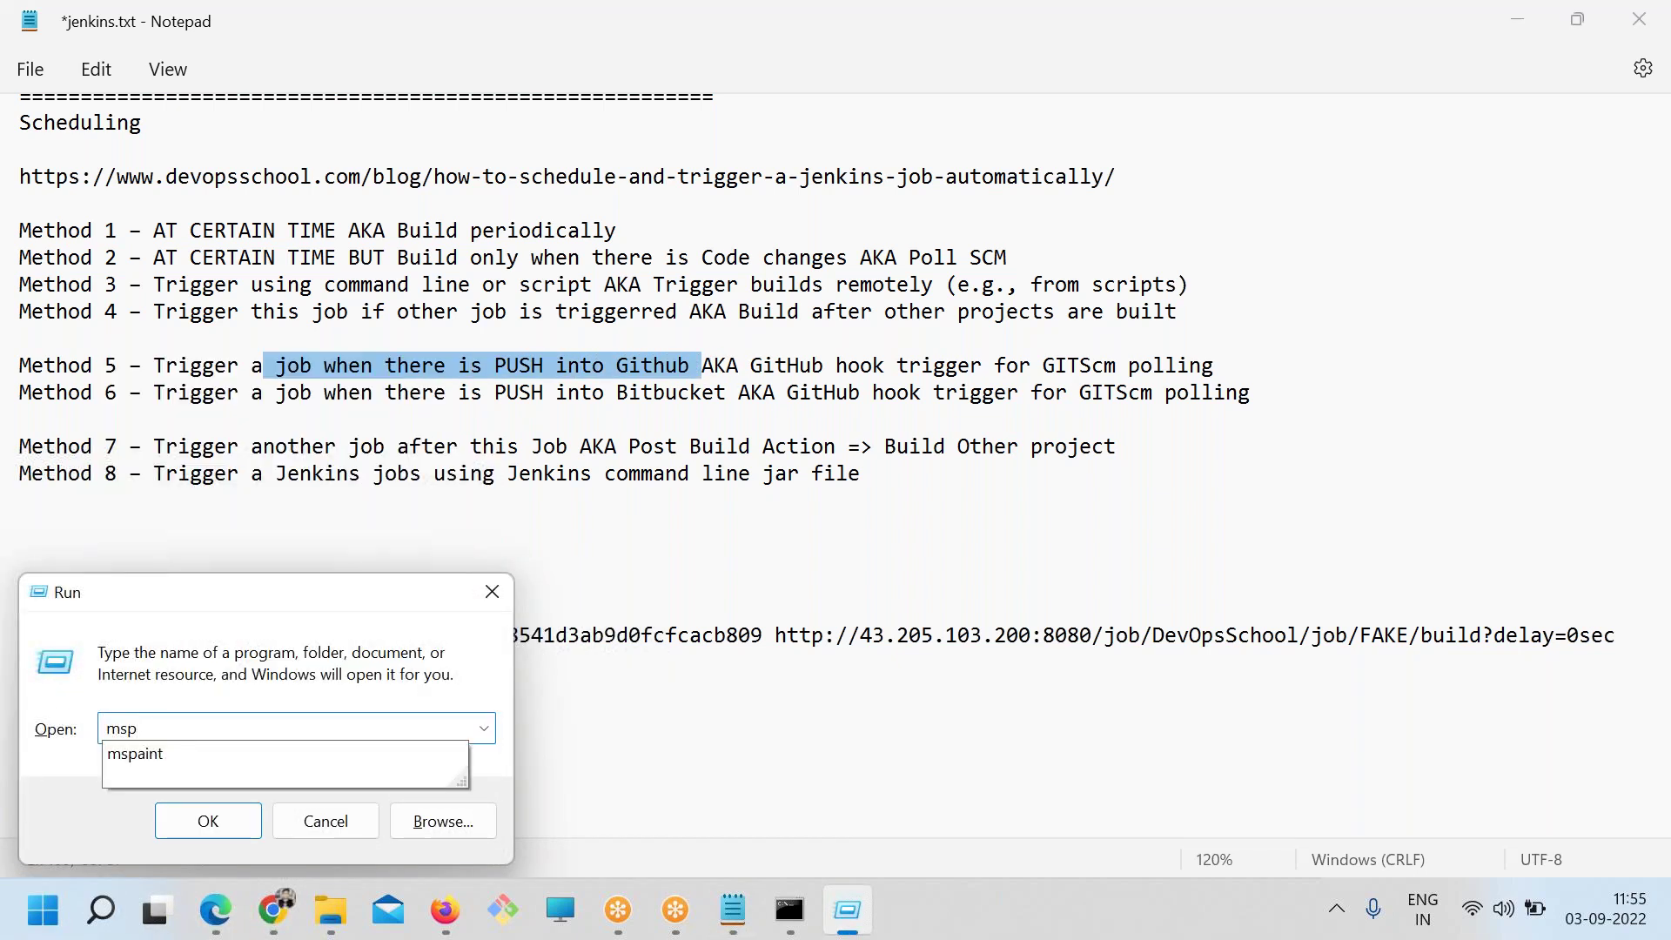
pyautogui.press('Down')
pyautogui.press('Return')
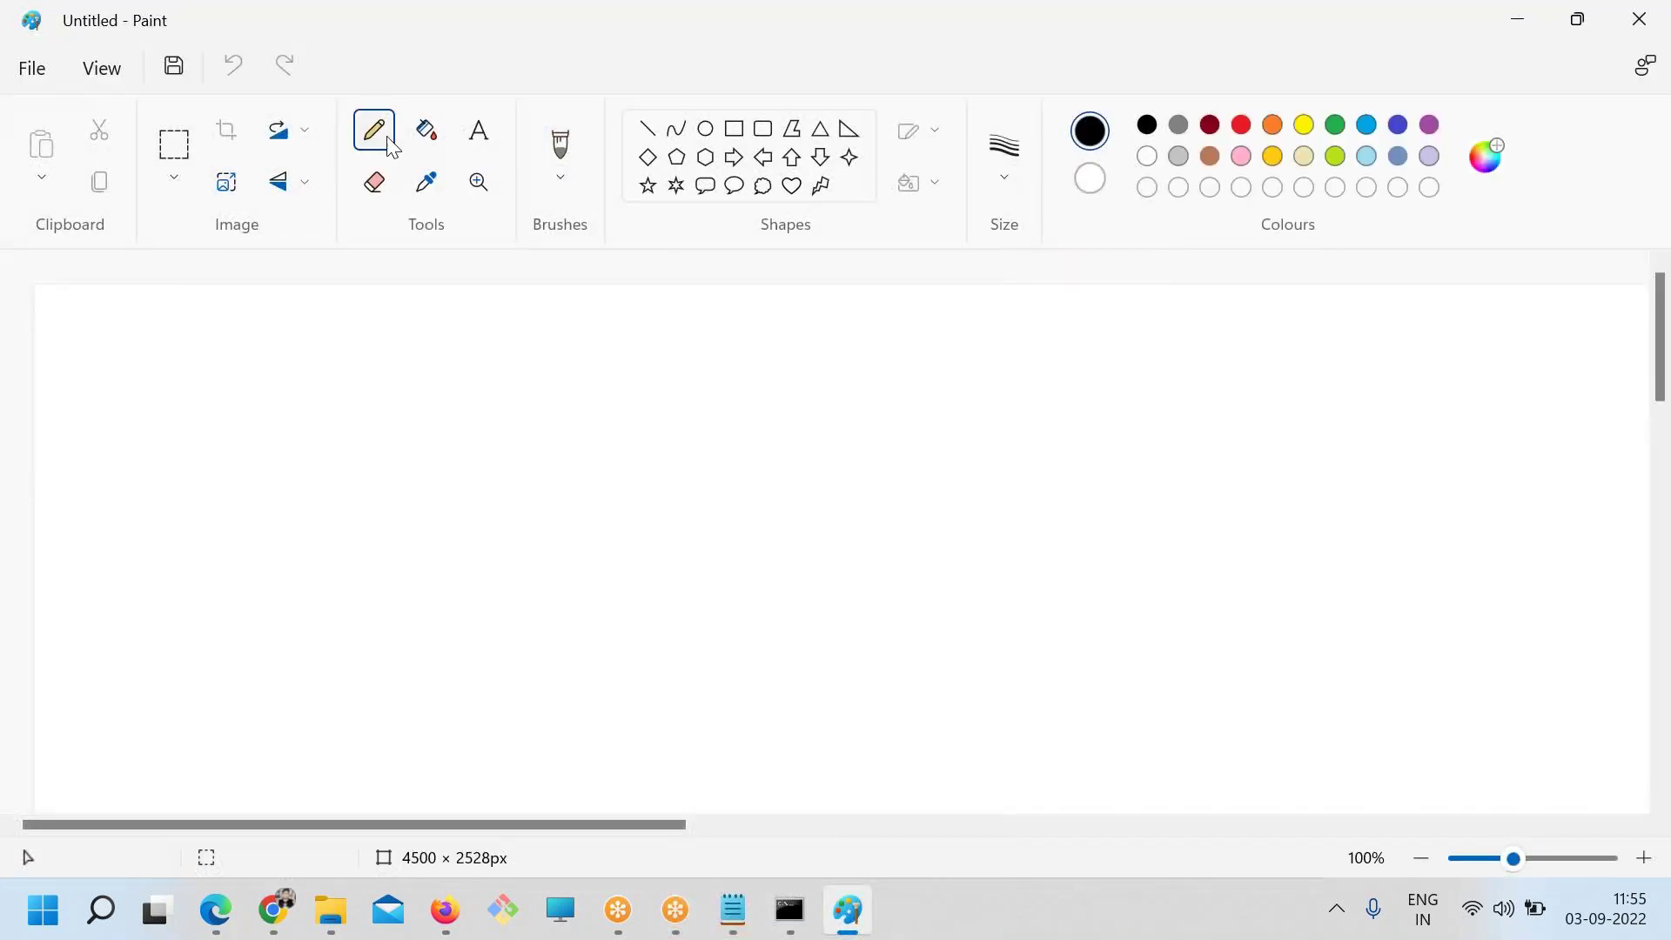
# Set the pencil to red at 4px and draw the upper-left box marked J
pyautogui.click(1236, 135)
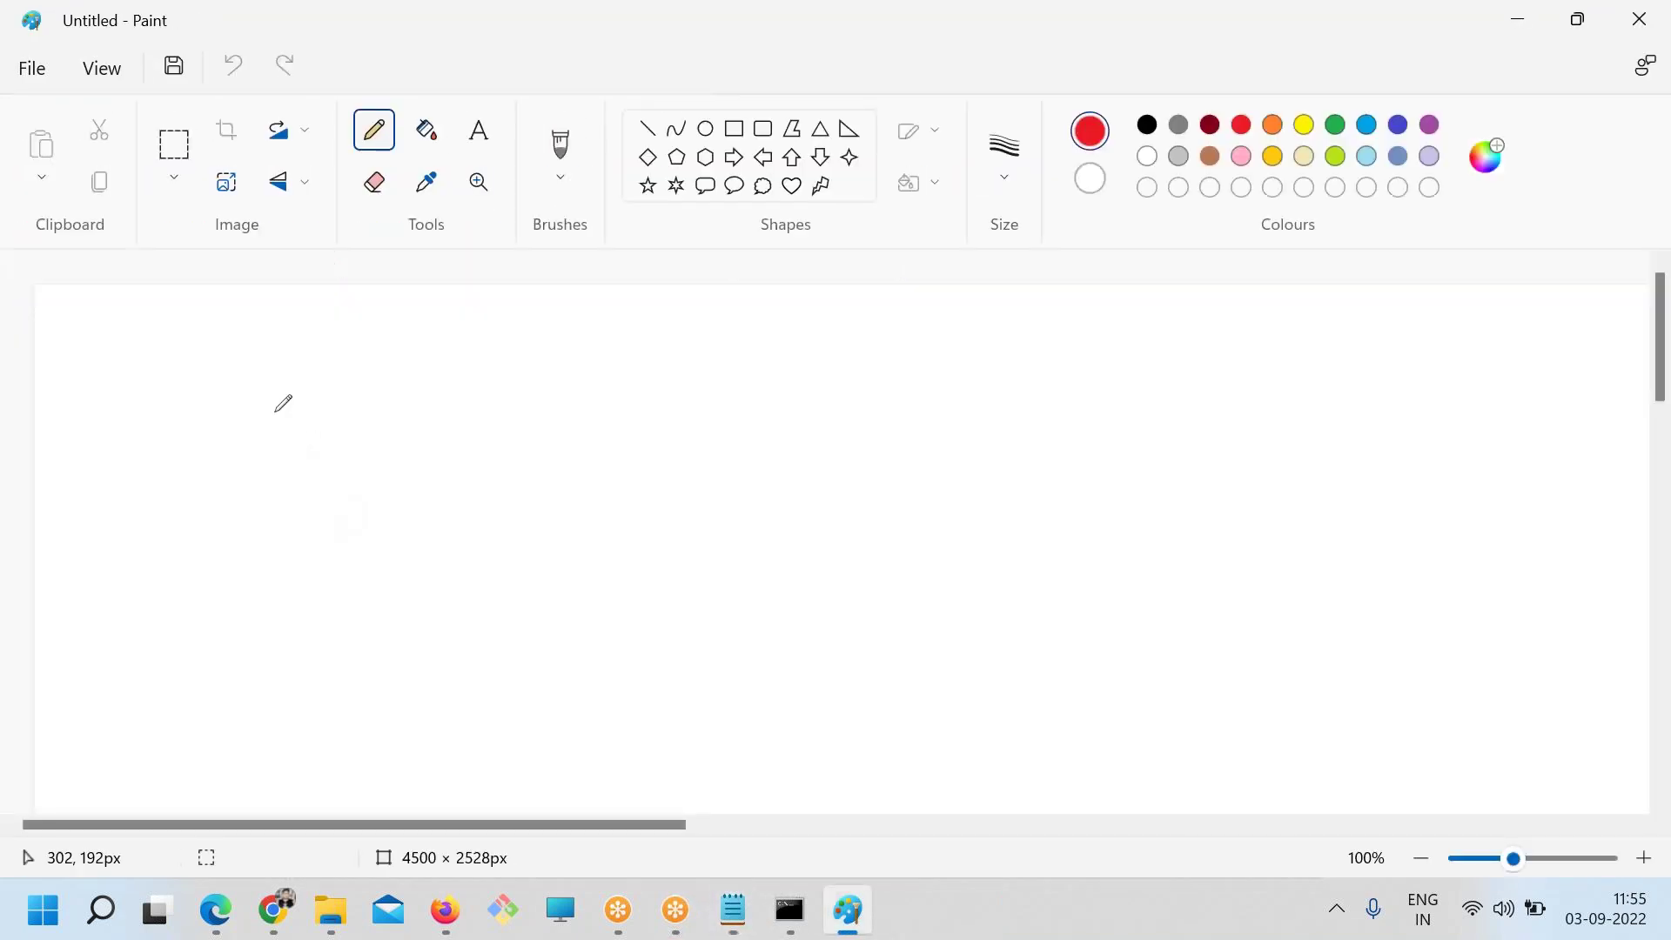
pyautogui.moveTo(273, 319)
pyautogui.mouseDown()
pyautogui.moveTo(273, 461)
pyautogui.moveTo(490, 439)
pyautogui.mouseUp()
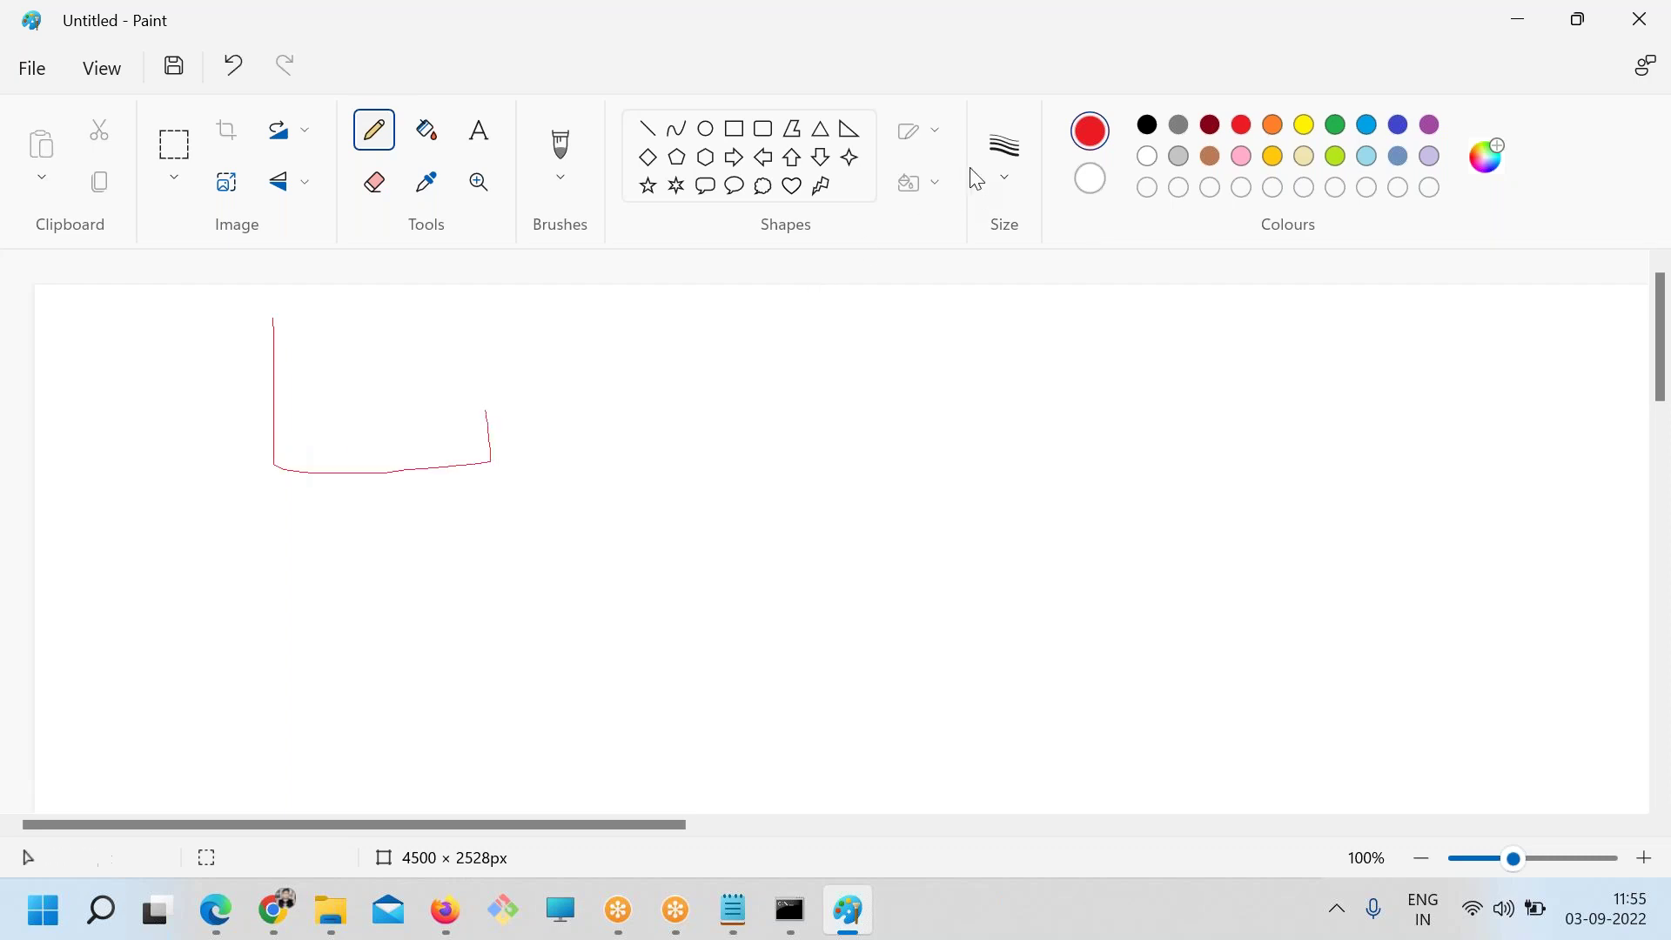
pyautogui.click(1003, 150)
pyautogui.click(1029, 425)
pyautogui.moveTo(272, 339)
pyautogui.mouseDown()
pyautogui.moveTo(292, 485)
pyautogui.moveTo(469, 335)
pyautogui.moveTo(249, 329)
pyautogui.mouseUp()
pyautogui.moveTo(391, 416)
pyautogui.mouseDown()
pyautogui.moveTo(342, 417)
pyautogui.moveTo(432, 359)
pyautogui.mouseUp()
# Check 'Github' on Method 5, then draw a red laptop, stick figure and G-marked box
pyautogui.hotkey('alt', 'Tab')
pyautogui.moveTo(544, 365); pyautogui.dragTo(760, 359)
pyautogui.doubleClick(630, 366)
pyautogui.hotkey('alt', 'Tab')
pyautogui.moveTo(1022, 528)
pyautogui.mouseDown()
pyautogui.moveTo(1038, 722)
pyautogui.moveTo(1322, 688)
pyautogui.moveTo(1275, 522)
pyautogui.moveTo(1022, 529)
pyautogui.mouseUp()
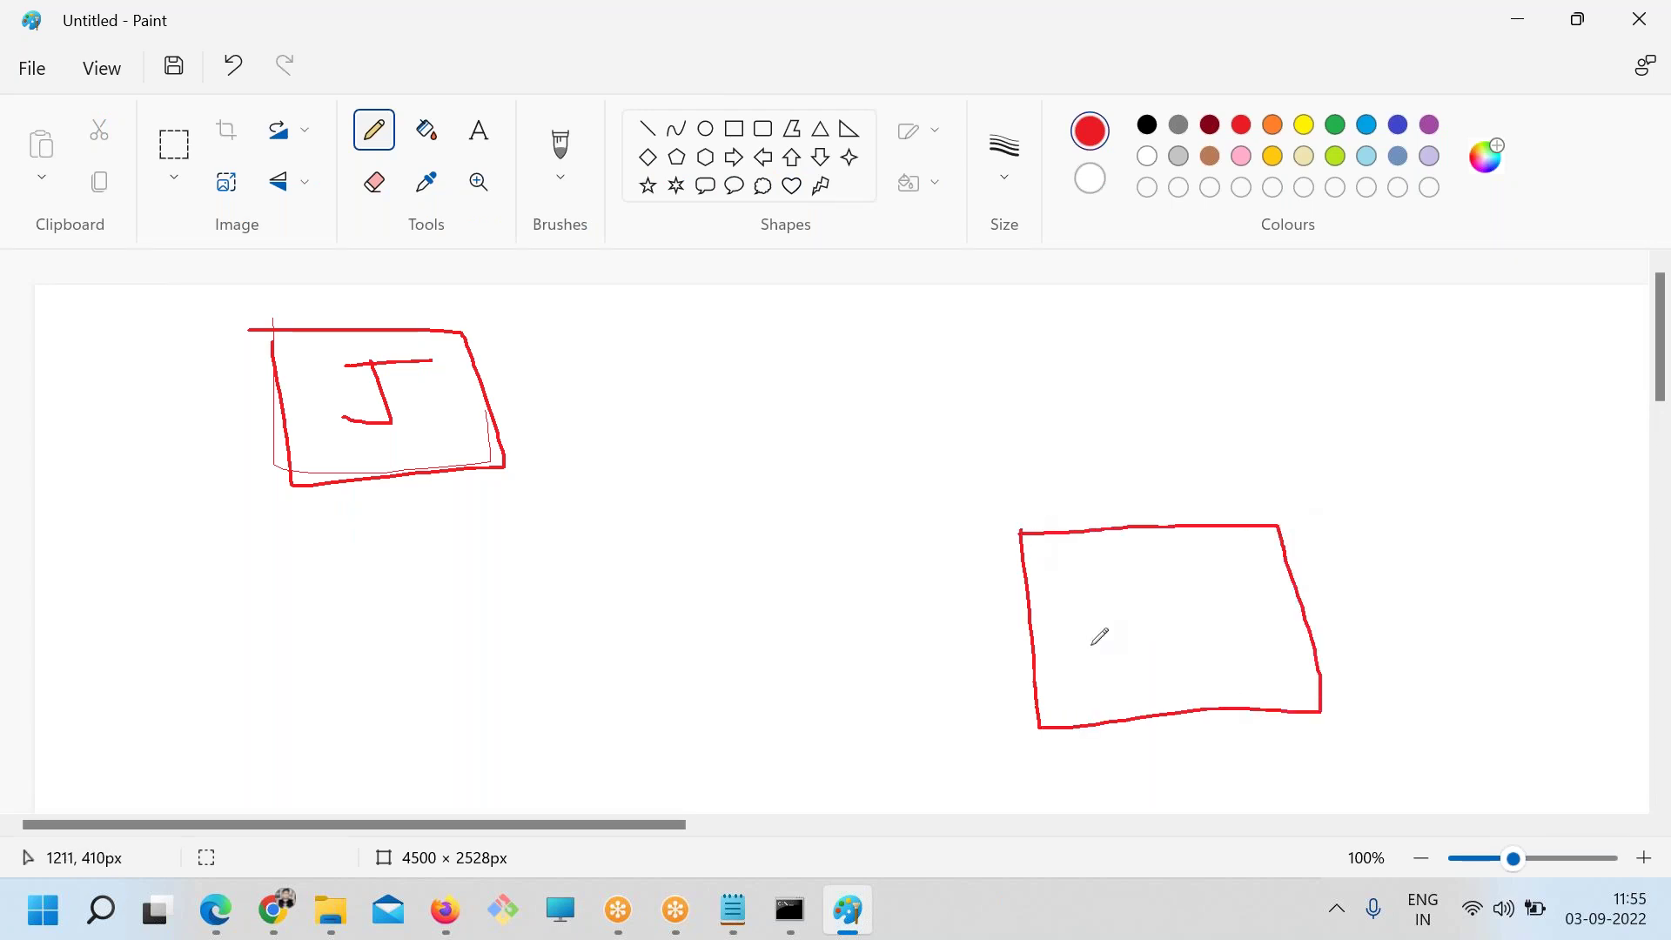
pyautogui.moveTo(1005, 757)
pyautogui.mouseDown()
pyautogui.moveTo(1205, 744)
pyautogui.moveTo(1292, 716)
pyautogui.mouseUp()
pyautogui.moveTo(845, 655)
pyautogui.mouseDown()
pyautogui.moveTo(834, 731)
pyautogui.moveTo(885, 659)
pyautogui.mouseUp()
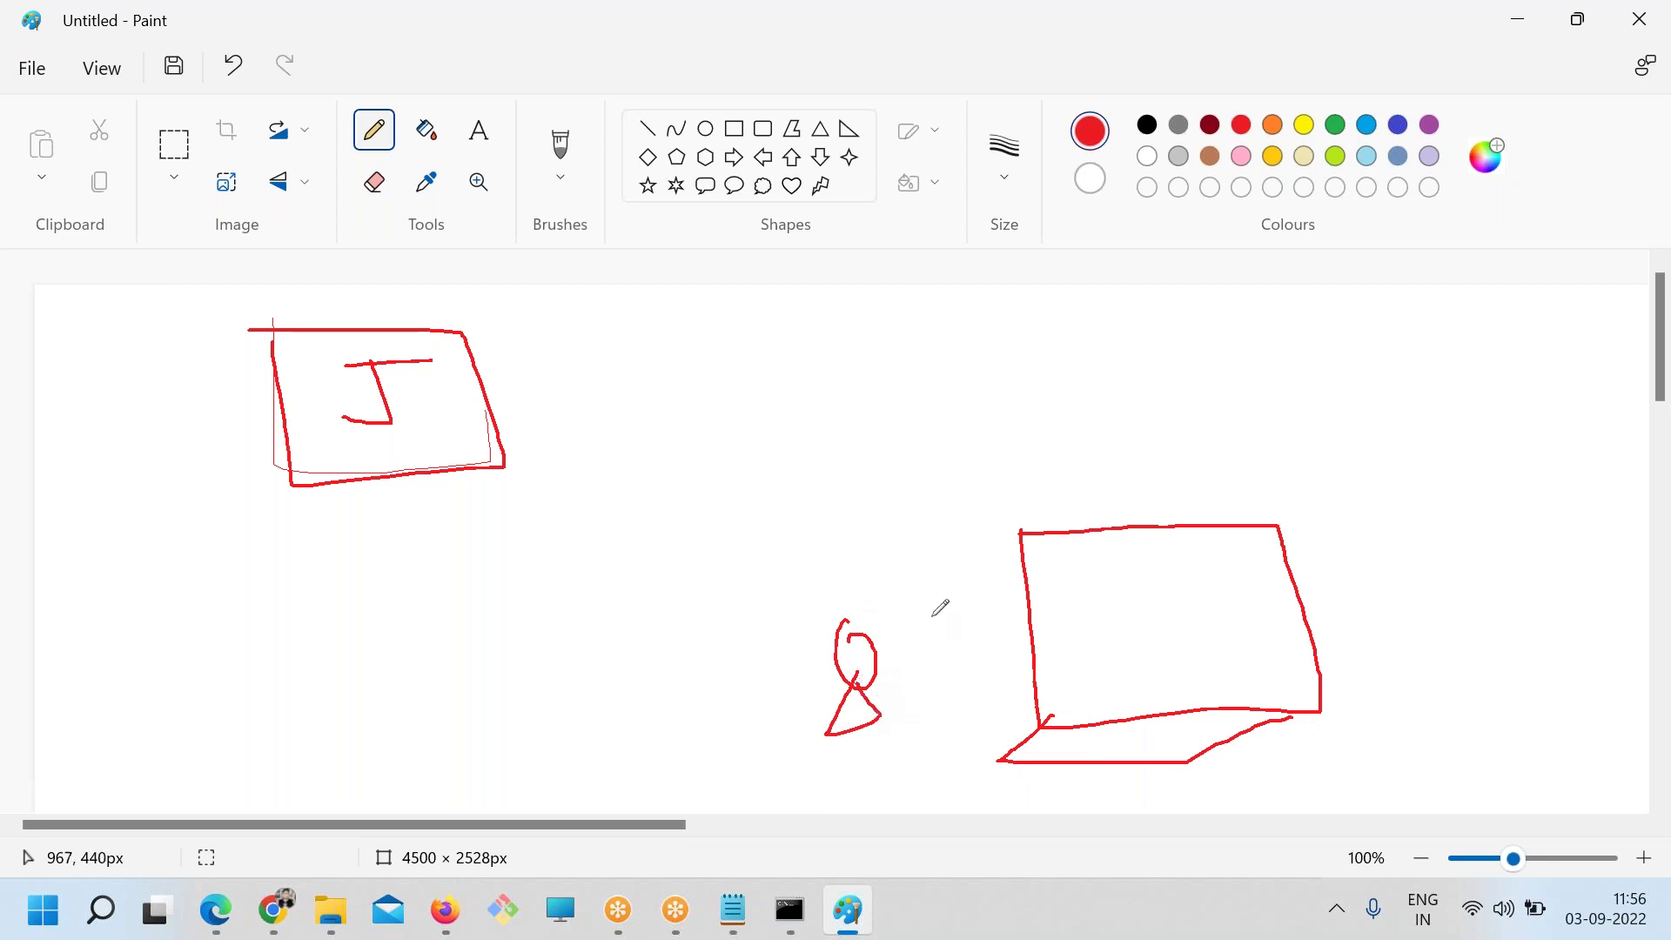
pyautogui.moveTo(814, 322)
pyautogui.mouseDown()
pyautogui.moveTo(838, 435)
pyautogui.moveTo(992, 317)
pyautogui.moveTo(814, 322)
pyautogui.moveTo(942, 374)
pyautogui.mouseUp()
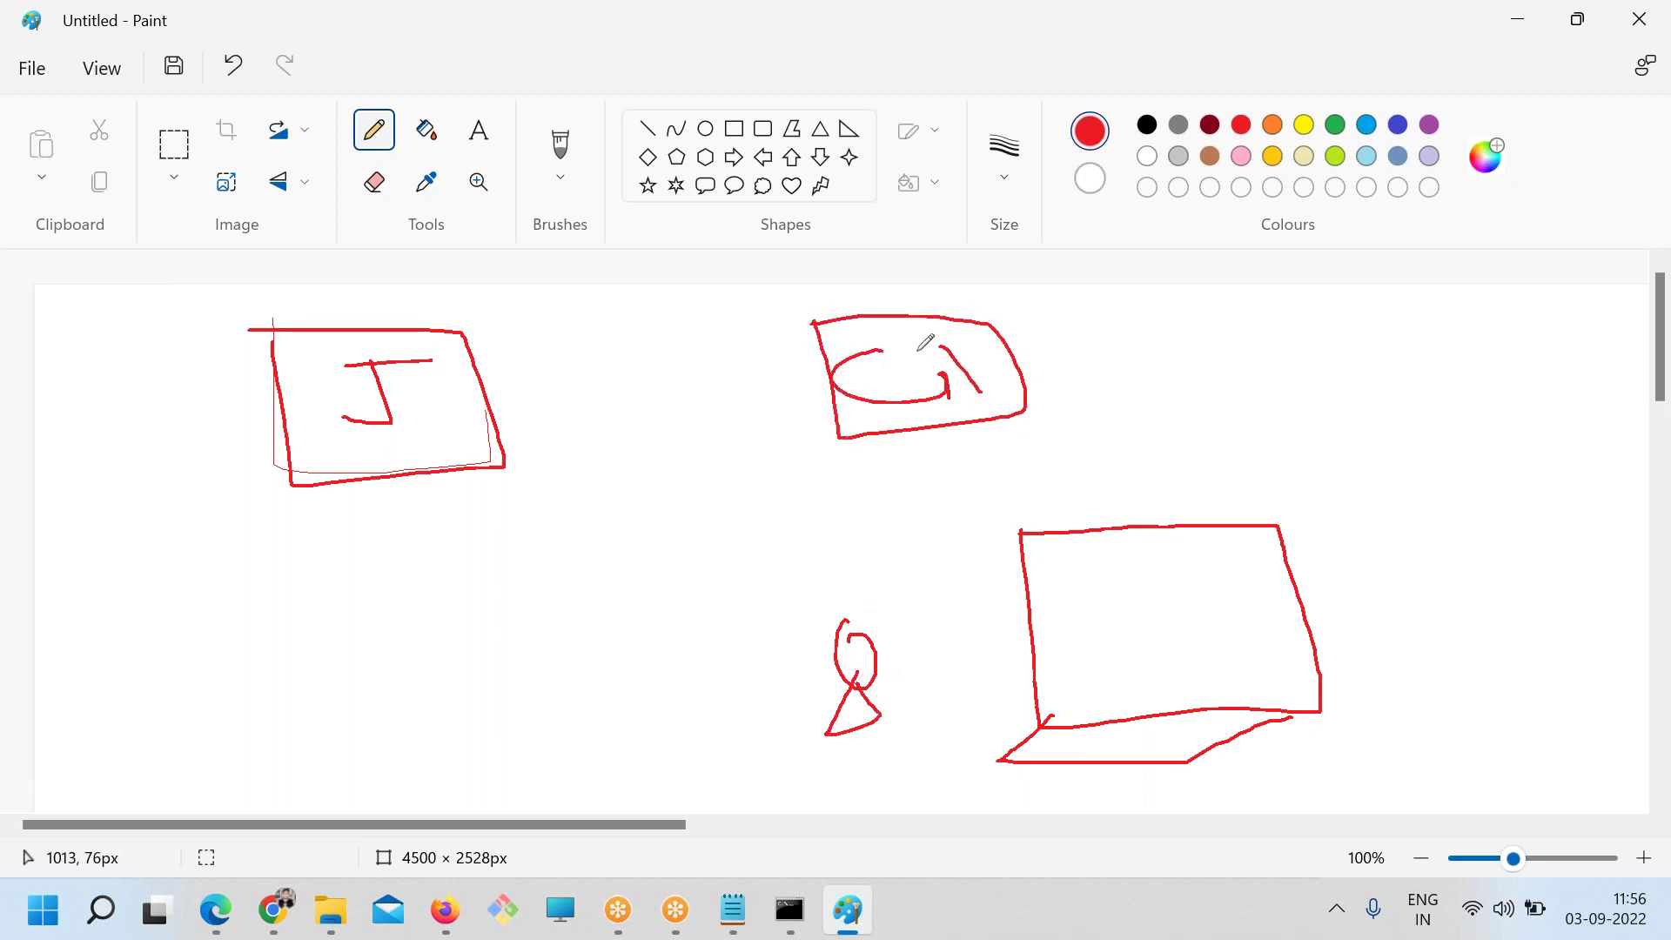
# Re-read Method 5's PUSH trigger wording, then draw and undo a red laptop-to-G line
pyautogui.hotkey('alt', 'Tab')
pyautogui.click(338, 520)
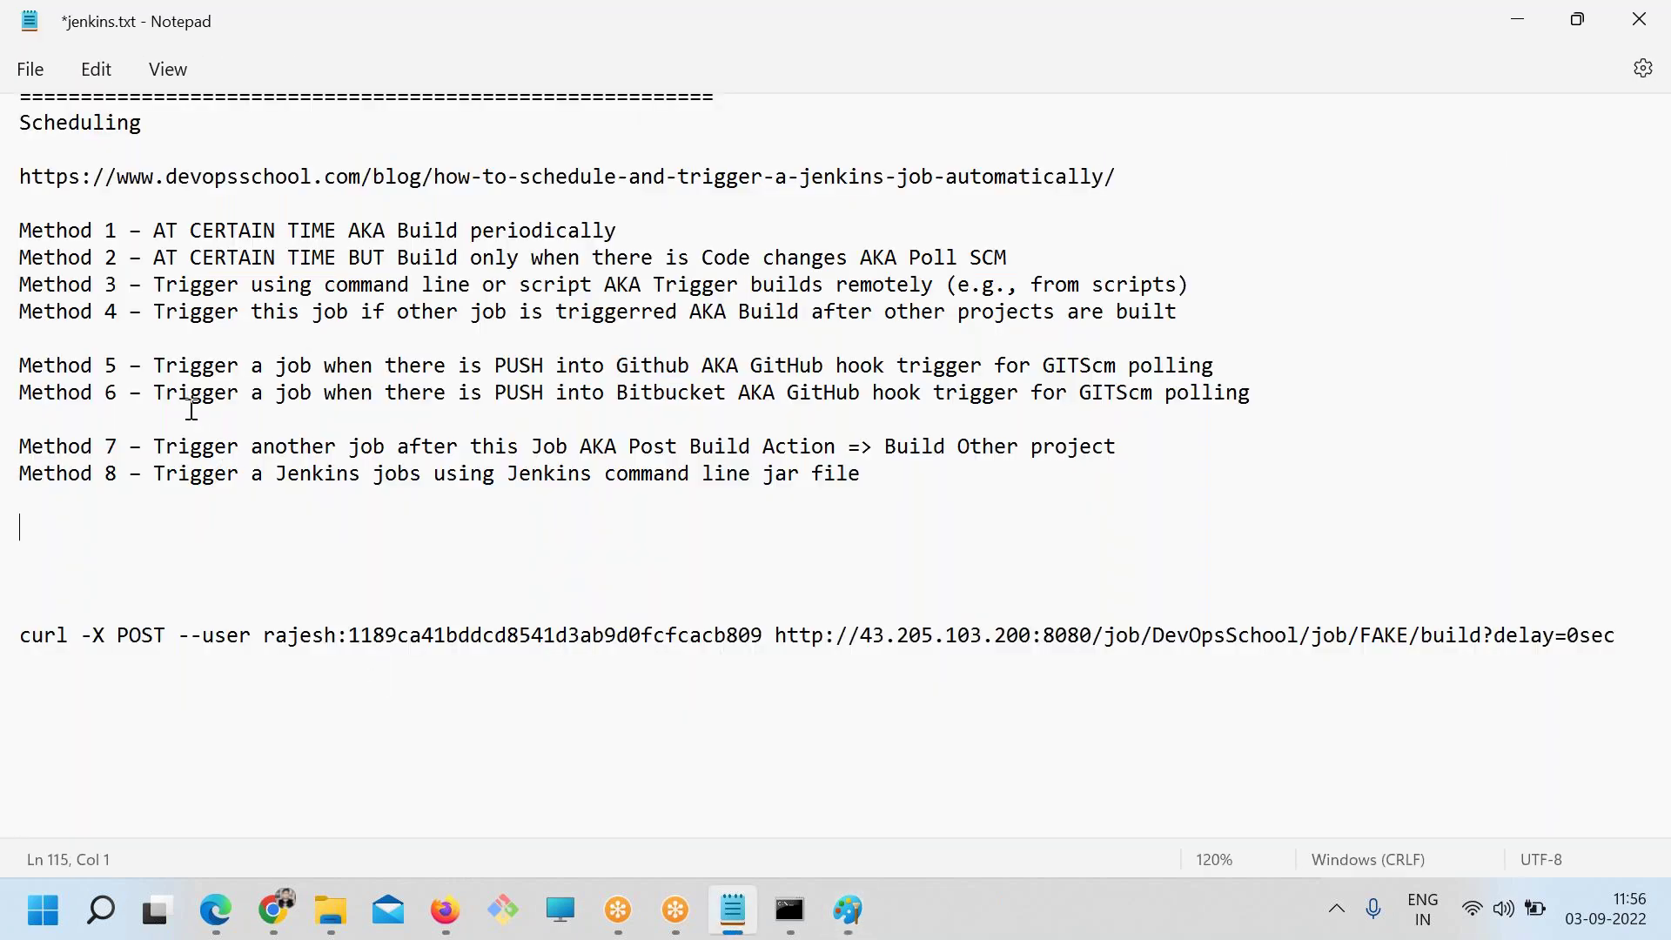
pyautogui.moveTo(179, 366); pyautogui.dragTo(443, 384)
pyautogui.hotkey('alt', 'Tab')
pyautogui.hotkey('alt', 'Tab')
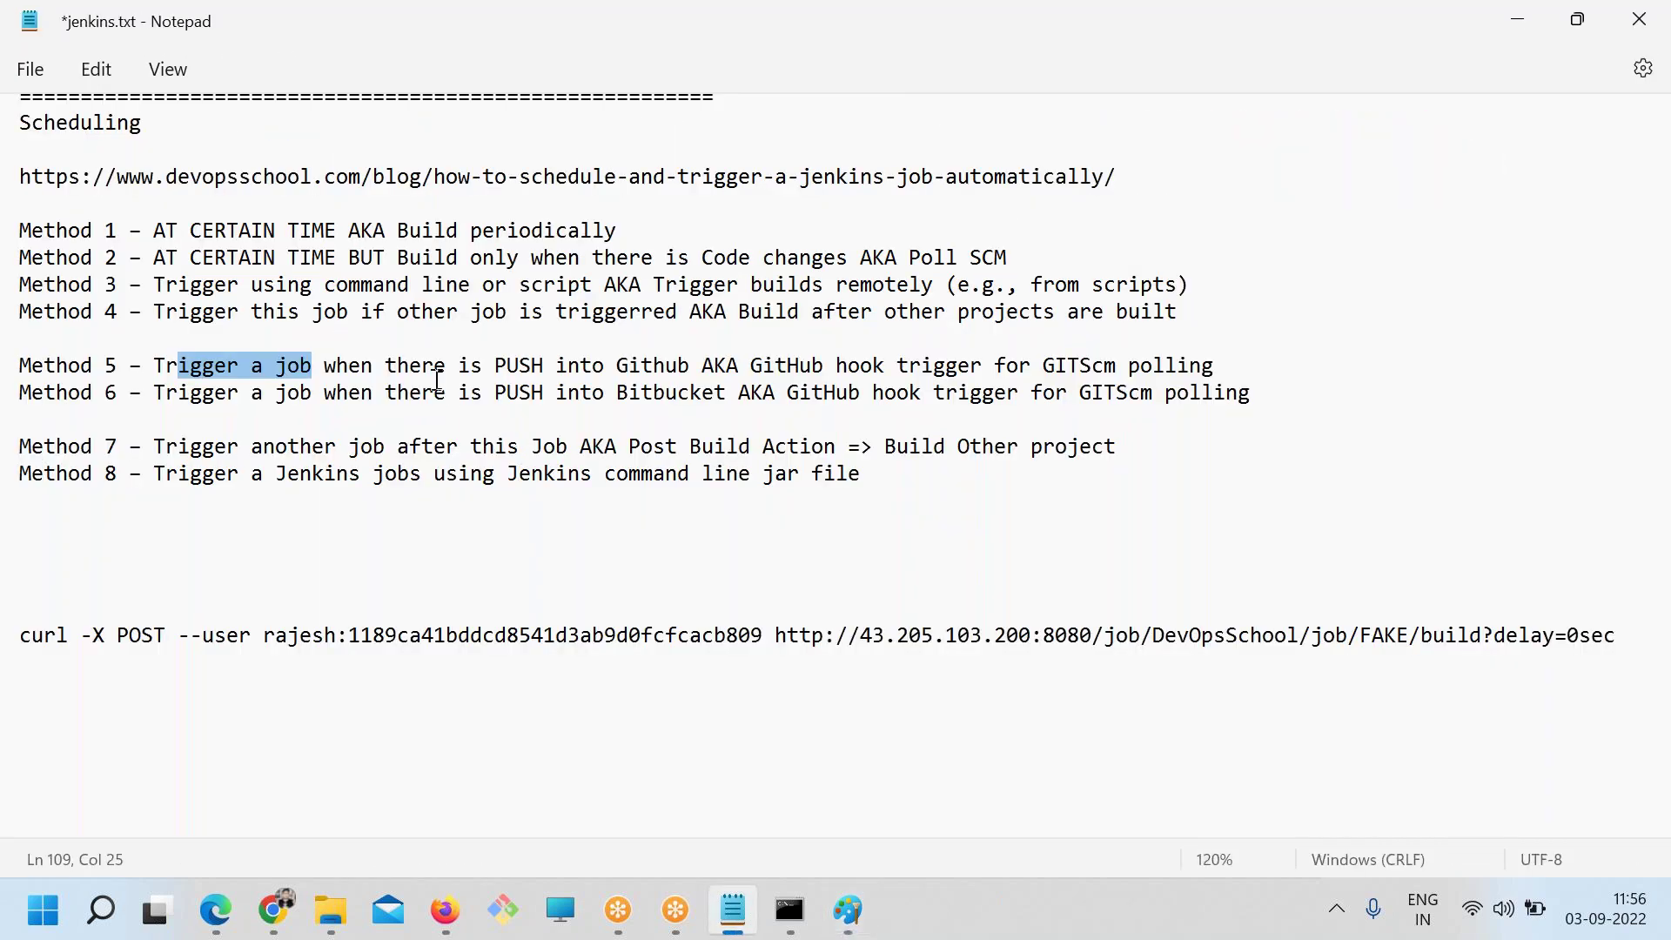
pyautogui.click(378, 366)
pyautogui.moveTo(553, 366); pyautogui.dragTo(333, 372)
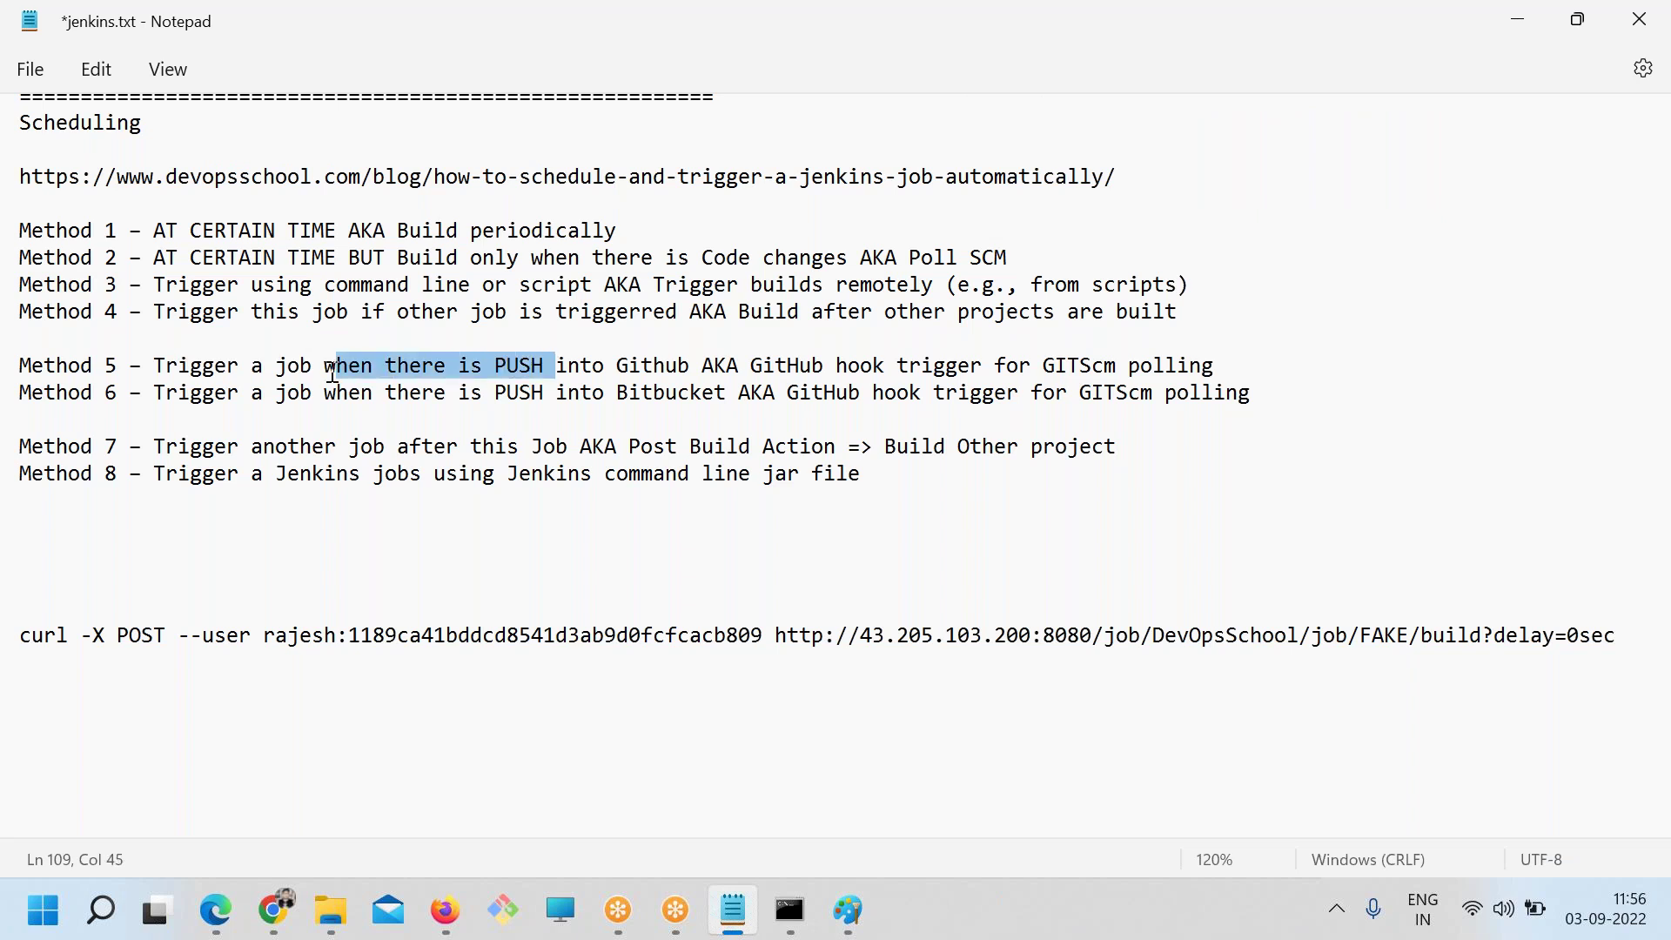
pyautogui.hotkey('alt', 'Tab')
pyautogui.moveTo(1092, 644); pyautogui.dragTo(962, 467)
pyautogui.hotkey('ctrl', 'z')
# Draw a blue arrow from the laptop up to the G box
pyautogui.click(1363, 127)
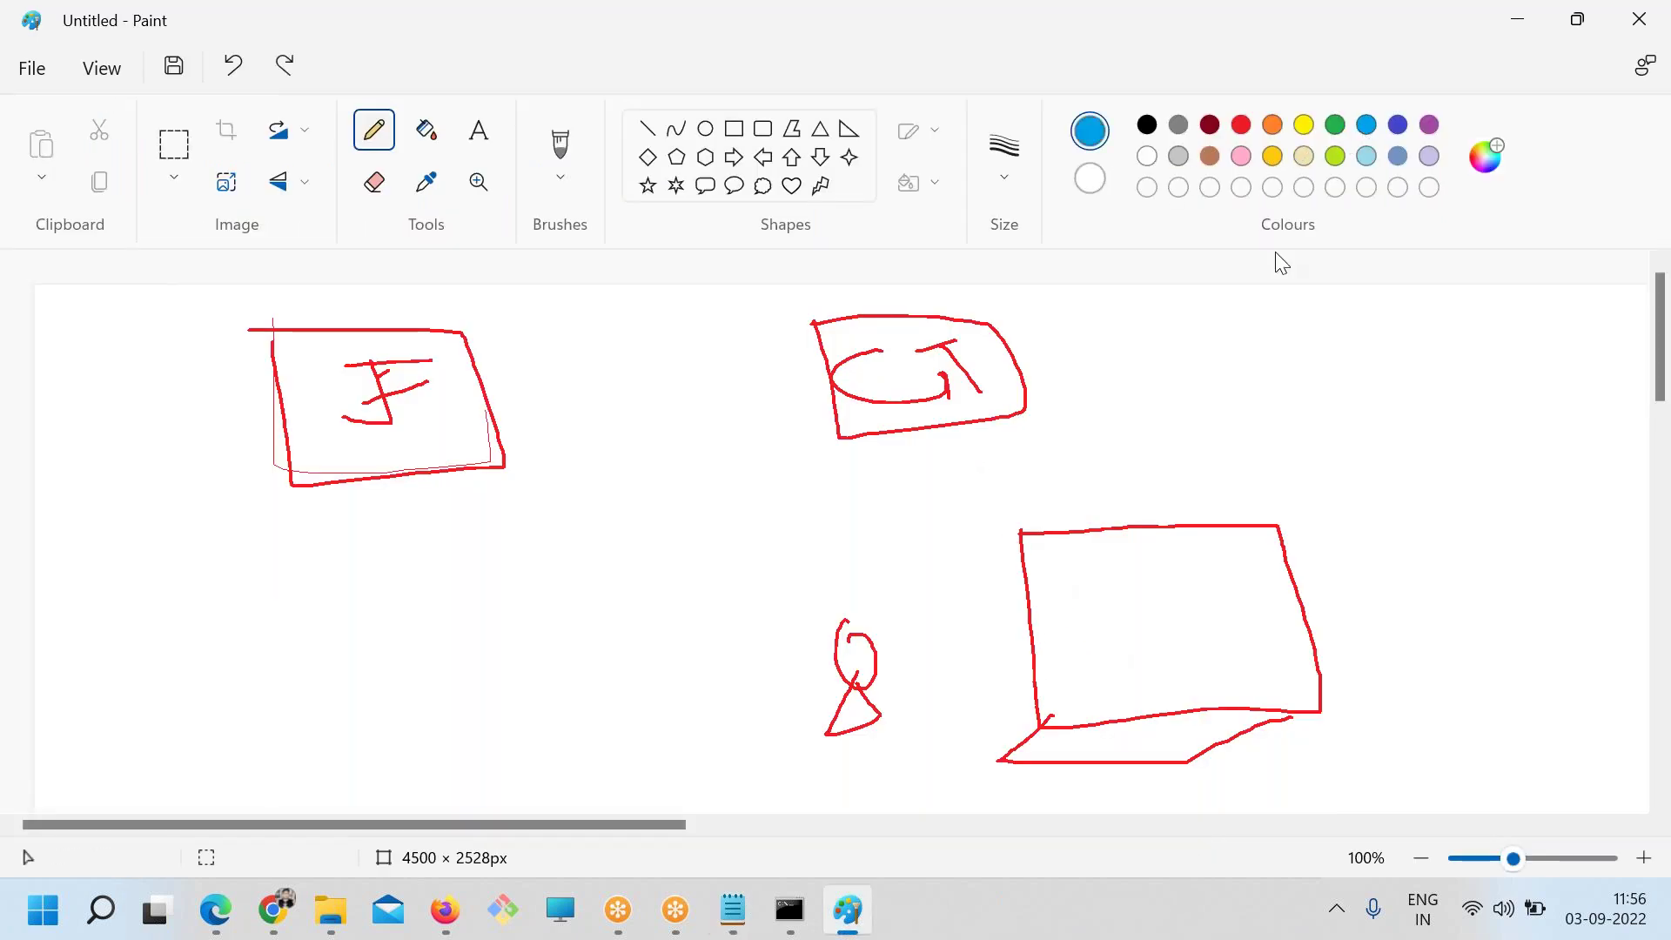
pyautogui.moveTo(1104, 613)
pyautogui.mouseDown()
pyautogui.moveTo(939, 422)
pyautogui.moveTo(913, 472)
pyautogui.mouseUp()
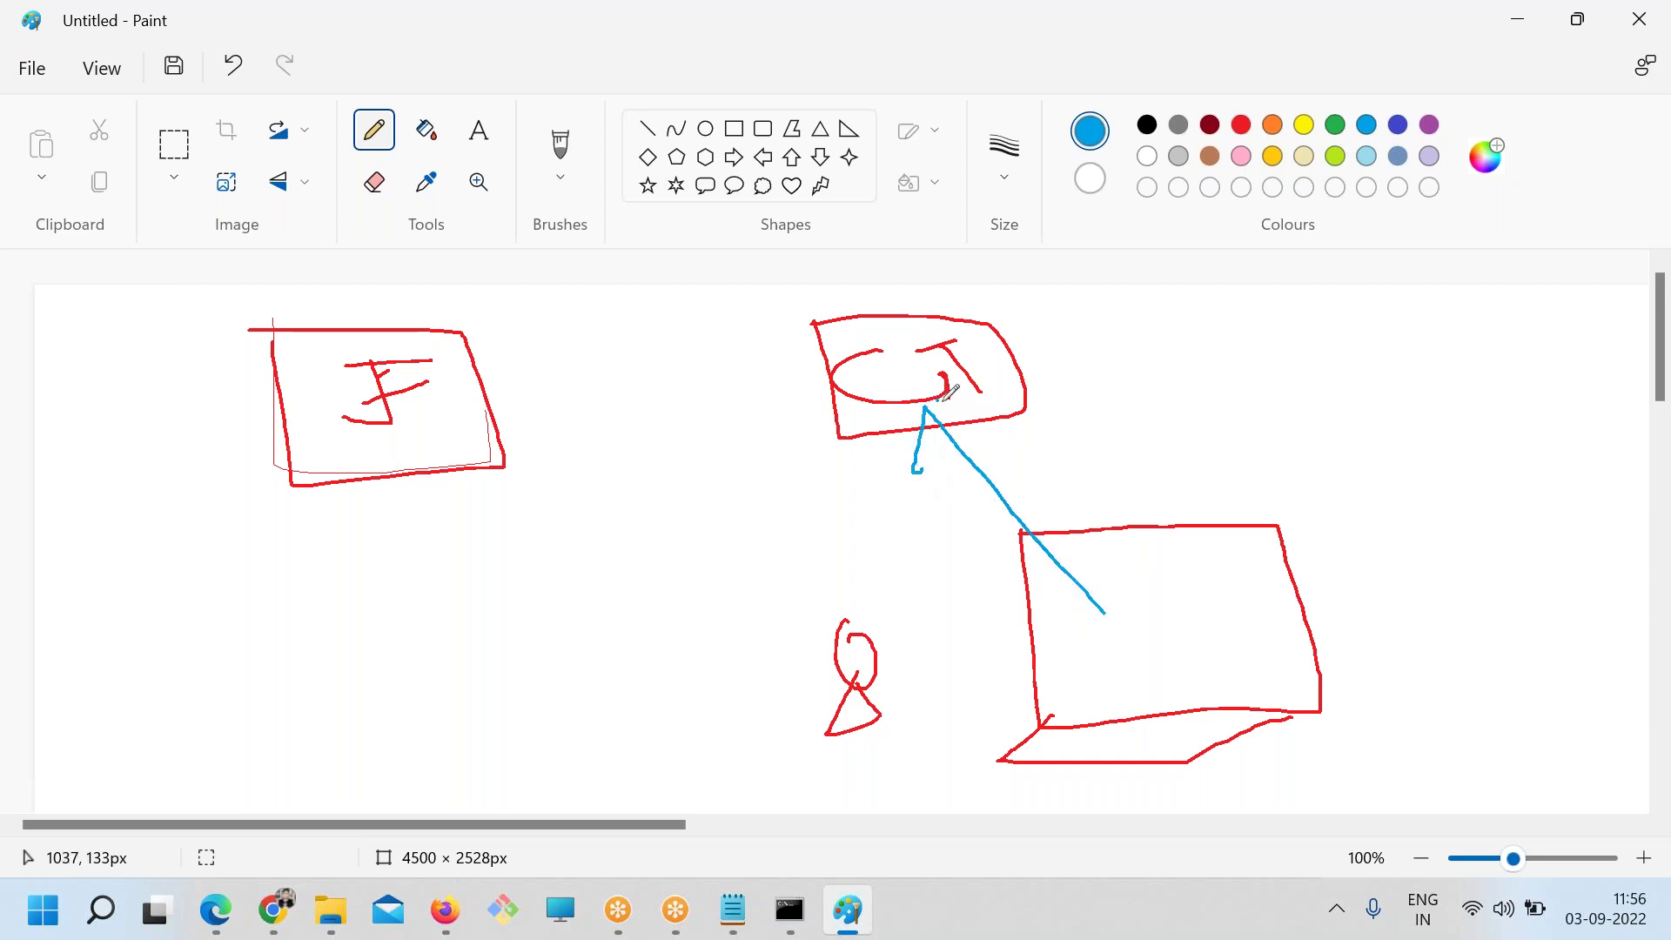
pyautogui.hotkey('alt', 'Tab')
pyautogui.click(761, 366)
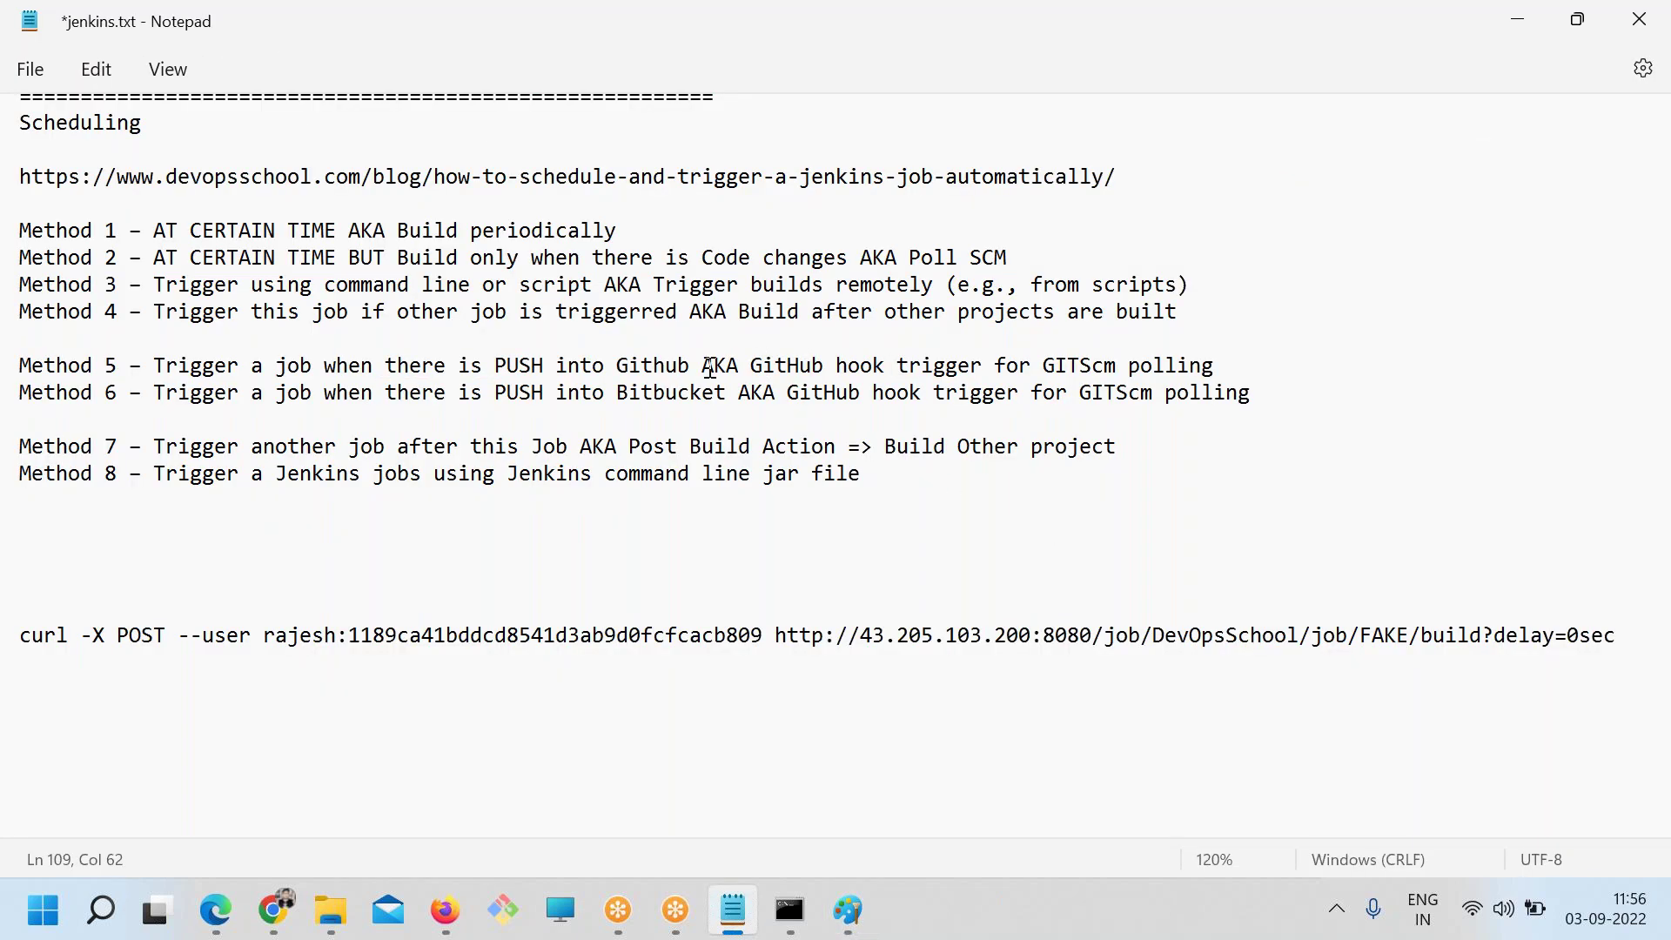
pyautogui.moveTo(701, 366); pyautogui.dragTo(564, 364)
pyautogui.hotkey('alt', 'Tab')
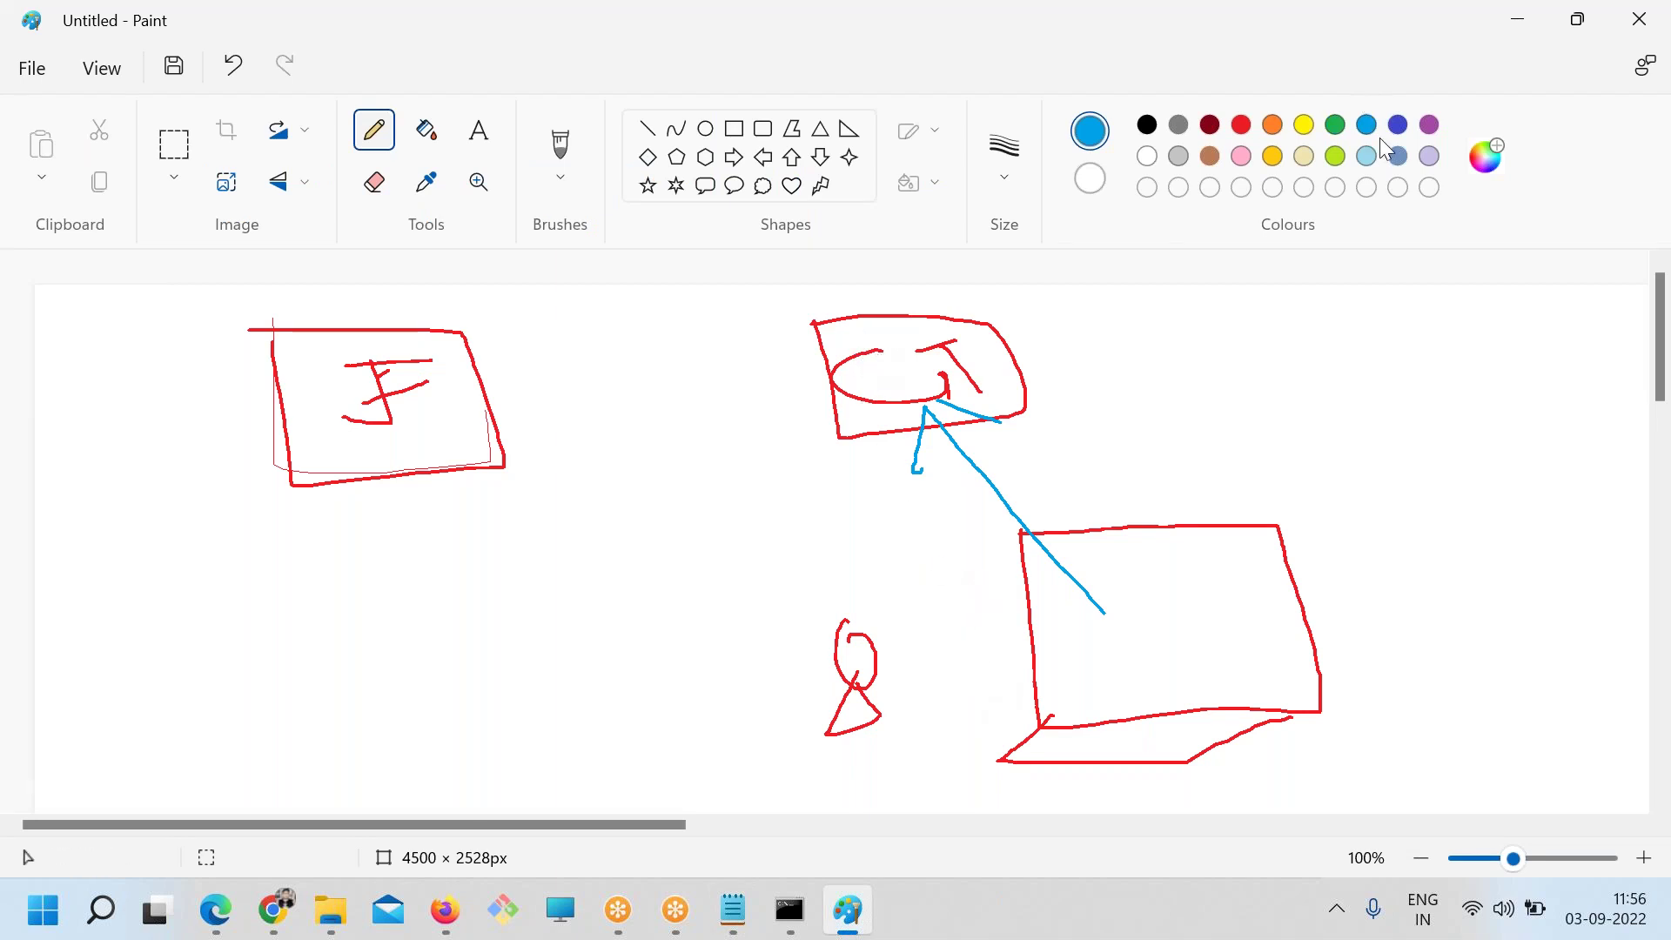
# Circle the G box in purple and trace purple strokes along the arrow
pyautogui.click(1432, 128)
pyautogui.moveTo(866, 331)
pyautogui.mouseDown()
pyautogui.moveTo(820, 381)
pyautogui.moveTo(994, 376)
pyautogui.moveTo(804, 319)
pyautogui.moveTo(940, 417)
pyautogui.moveTo(979, 387)
pyautogui.mouseUp()
pyautogui.moveTo(1111, 623)
pyautogui.mouseDown()
pyautogui.moveTo(937, 464)
pyautogui.moveTo(934, 485)
pyautogui.mouseUp()
pyautogui.moveTo(945, 423); pyautogui.dragTo(1009, 462)
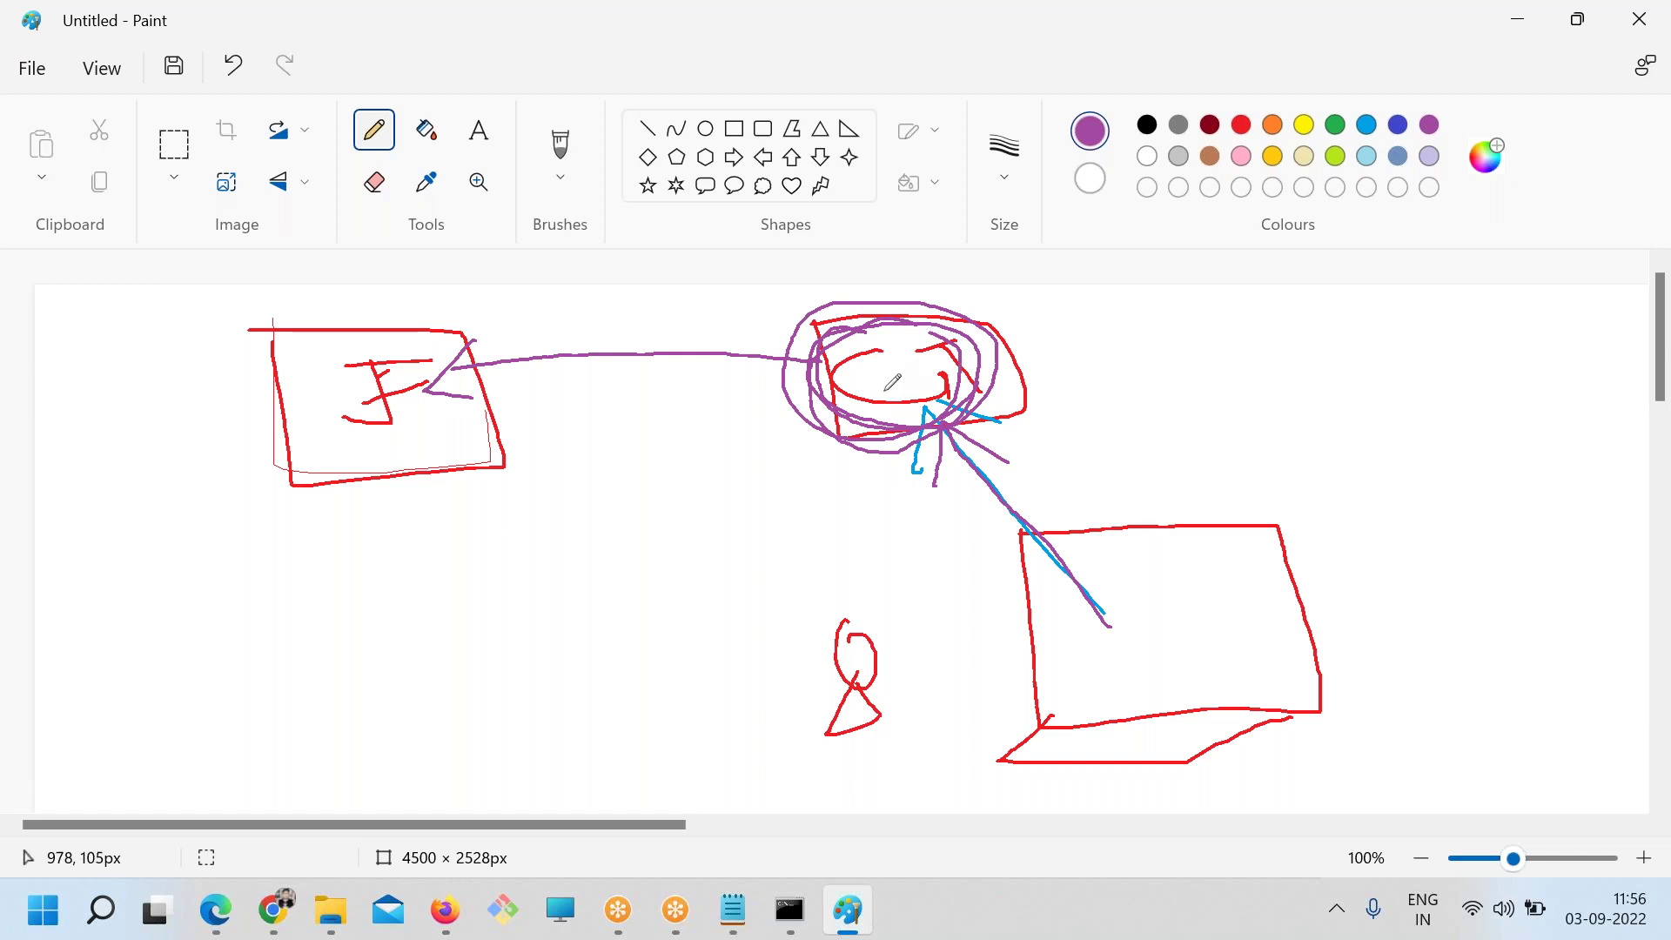
pyautogui.hotkey('alt', 'Tab')
pyautogui.hotkey('alt', 'Tab')
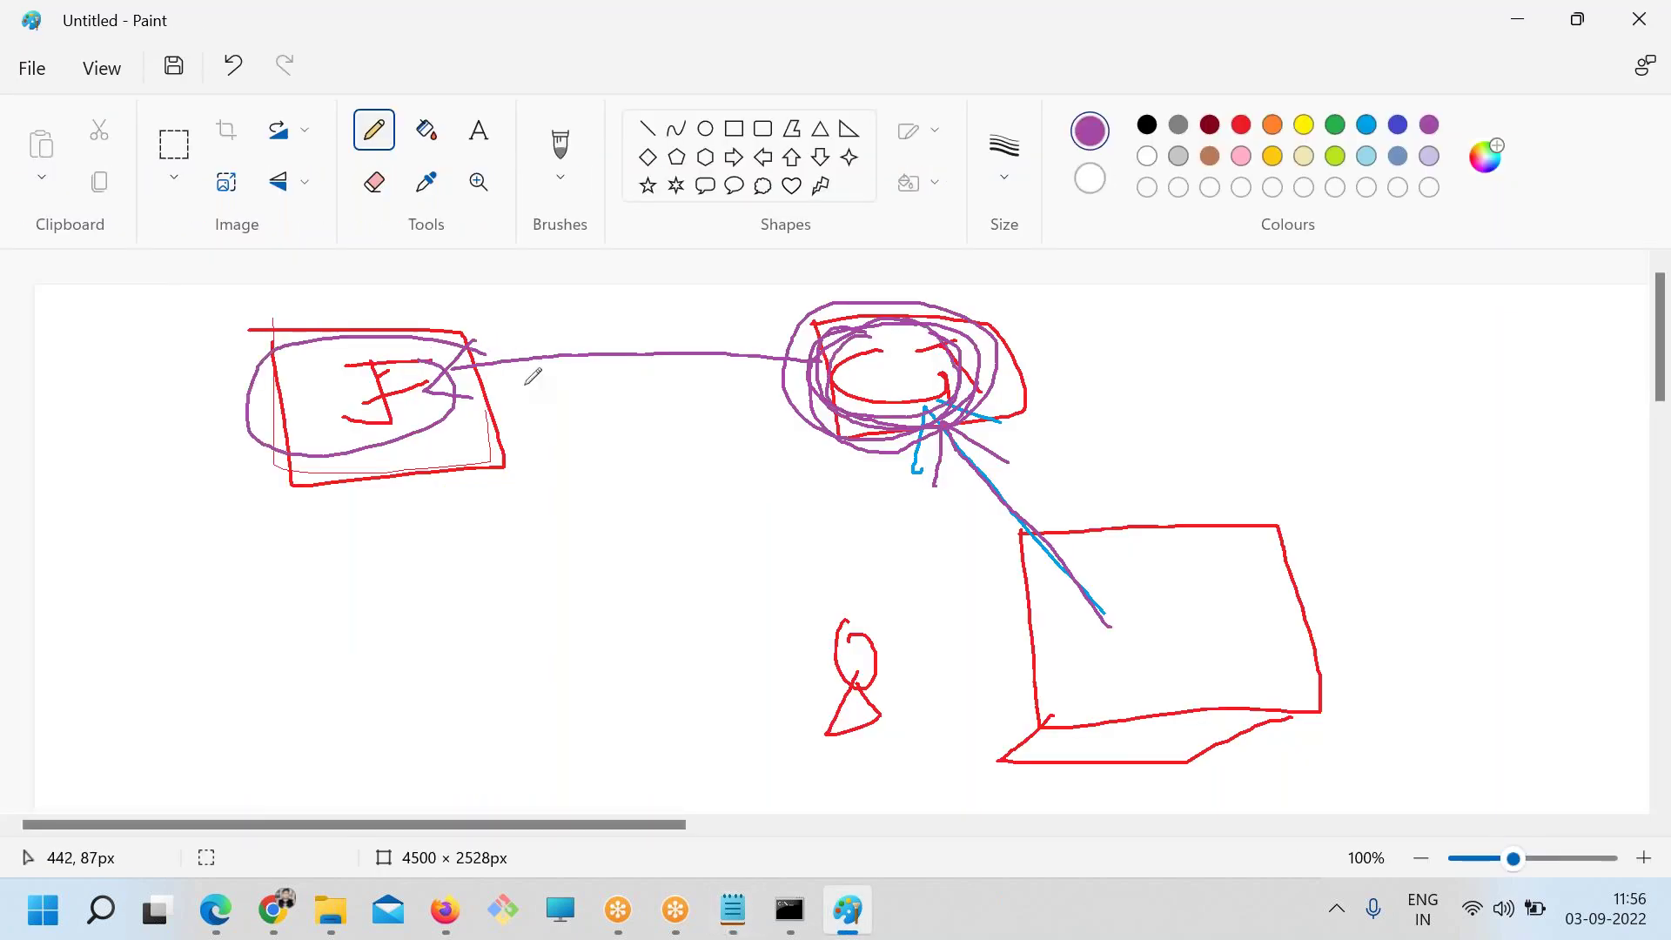
# Save the jenkins.txt notes and bring Chrome back to the FAKE job page
pyautogui.hotkey('alt', 'Tab')
pyautogui.click(626, 515)
pyautogui.moveTo(1255, 361); pyautogui.dragTo(167, 365)
pyautogui.hotkey('ctrl', 's')
pyautogui.click(294, 904)
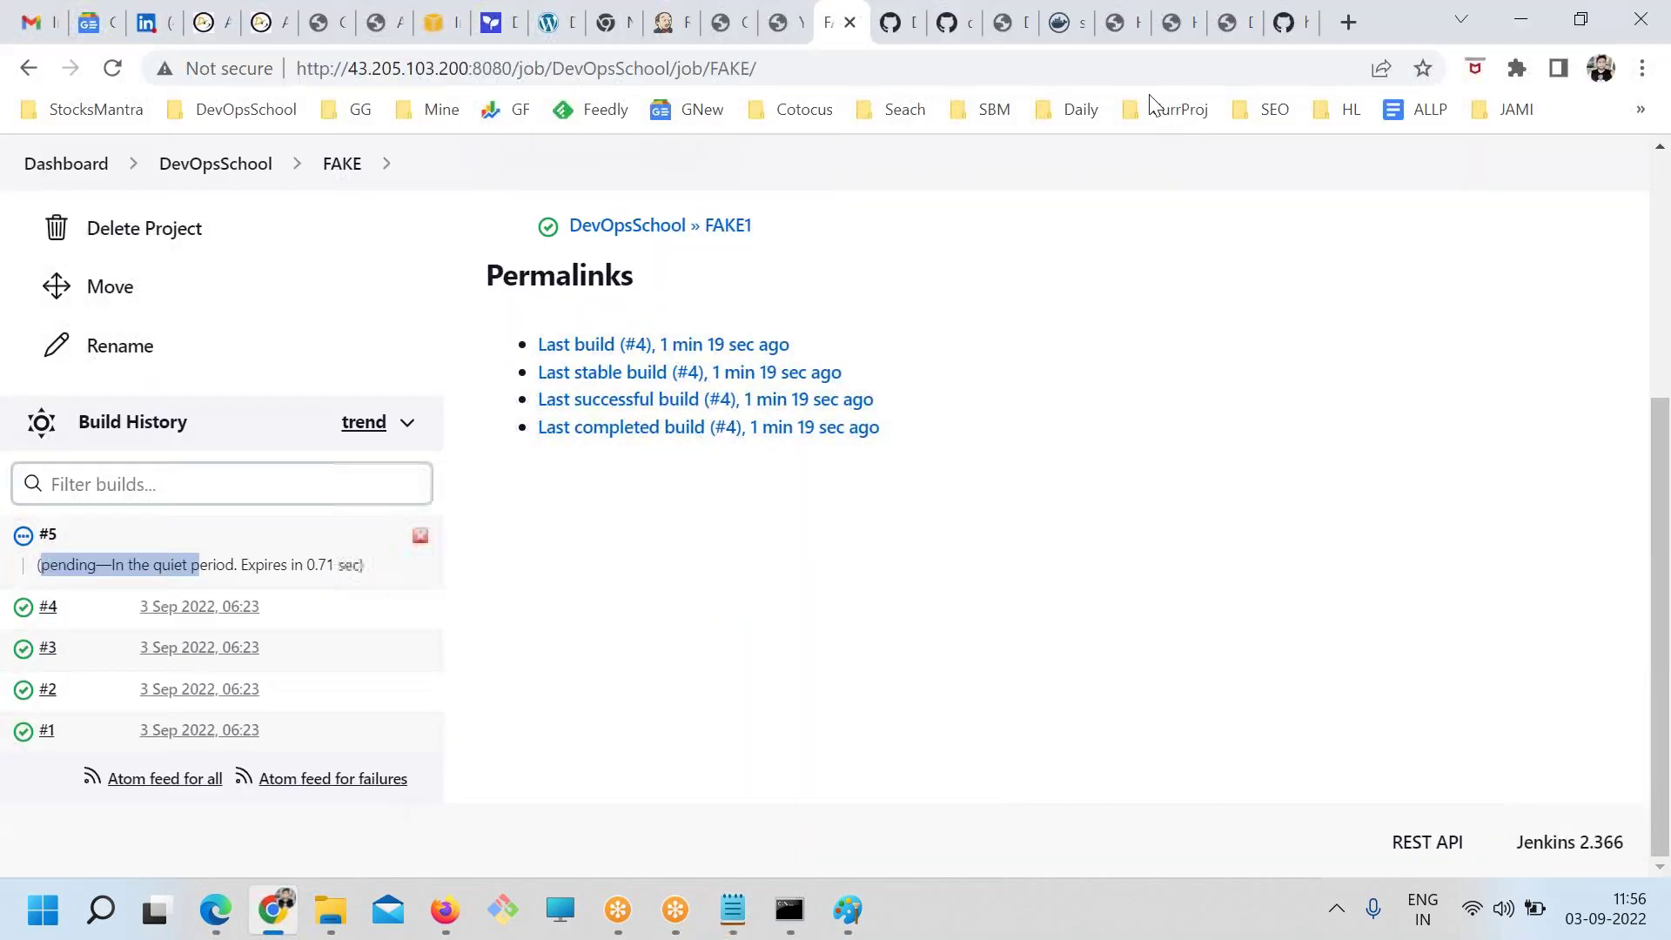
# Open the DevOpsSchool Method 5 article on building Jenkins jobs when changes are pushed to GitHub
pyautogui.click(1188, 24)
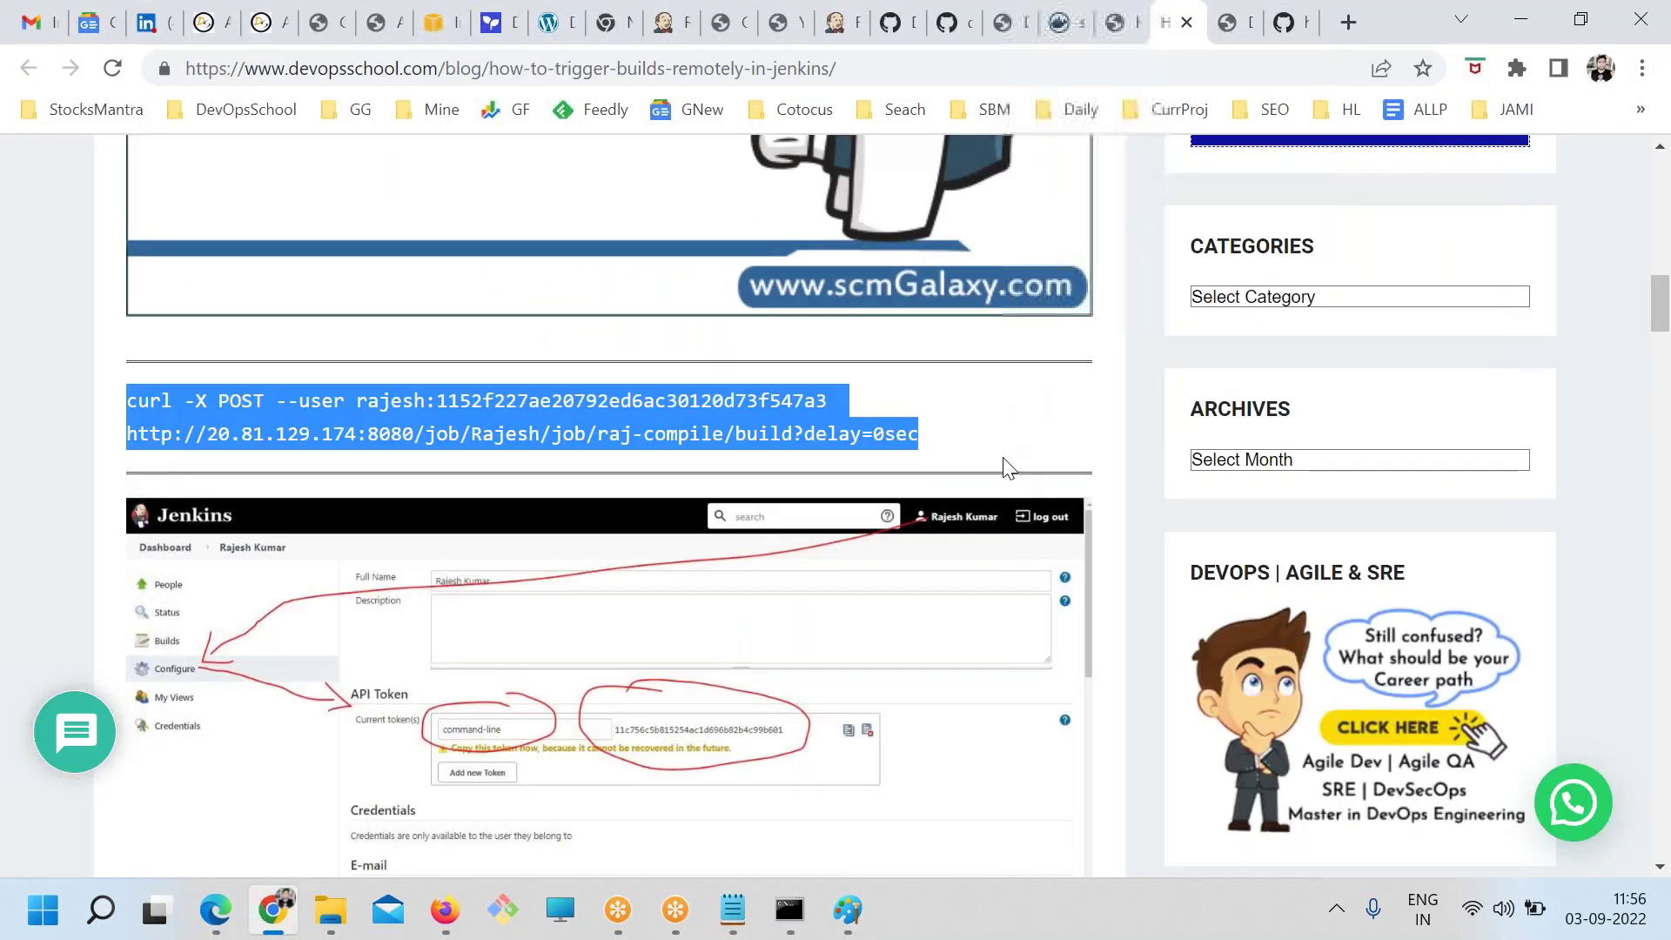
pyautogui.click(1121, 27)
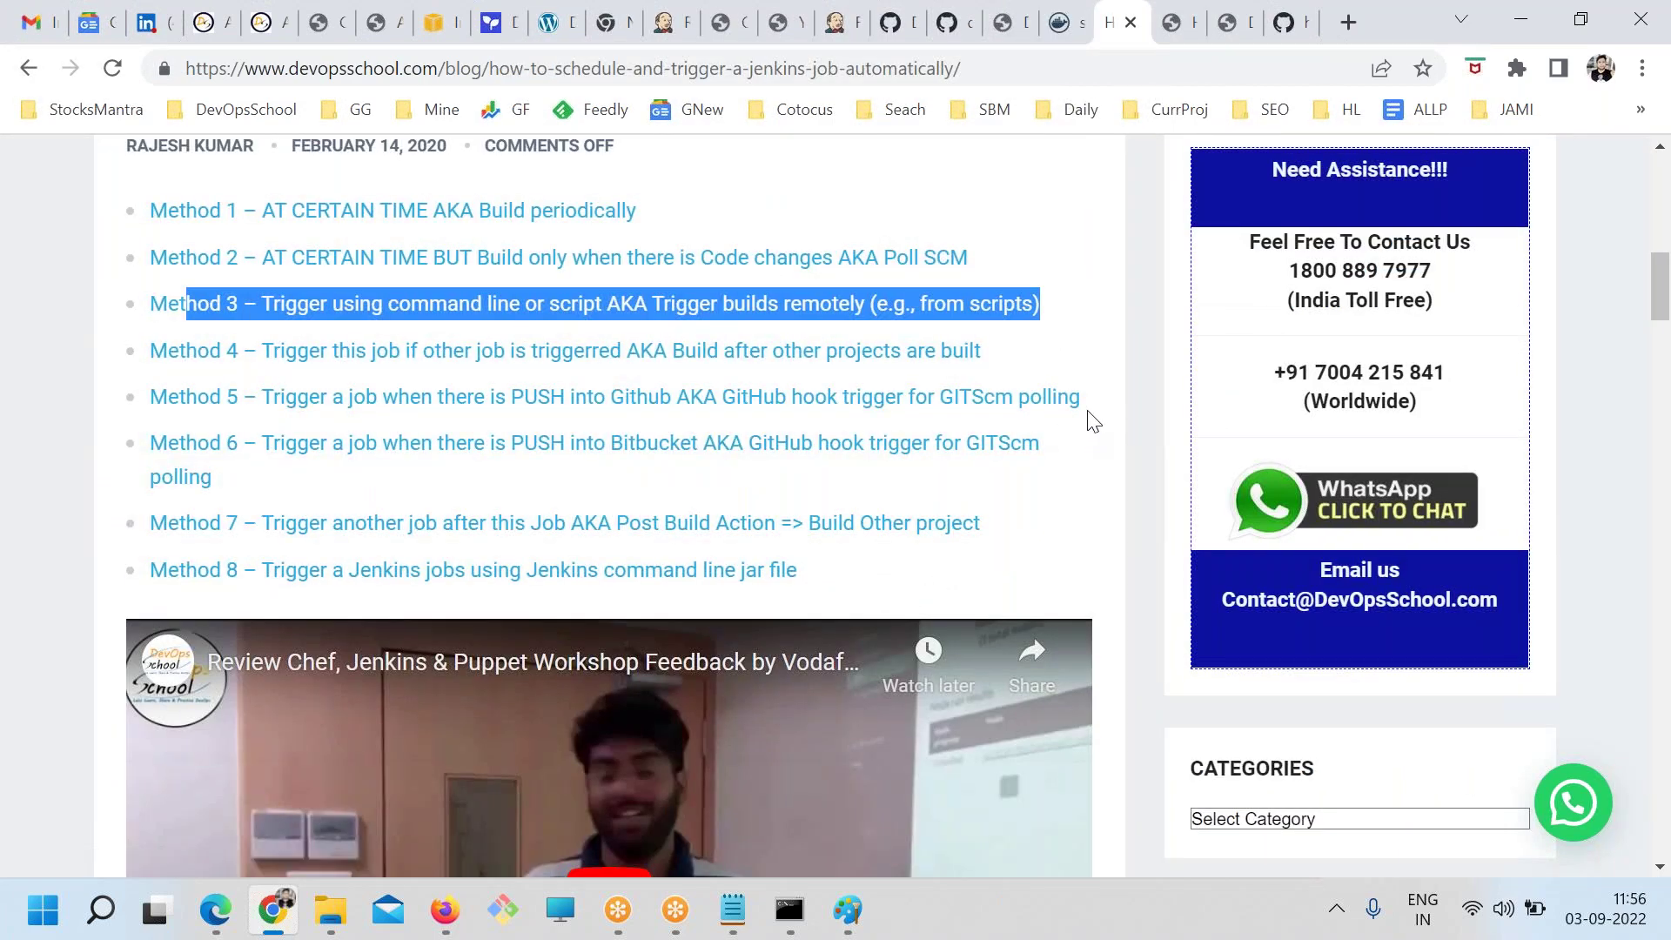
pyautogui.click(870, 396)
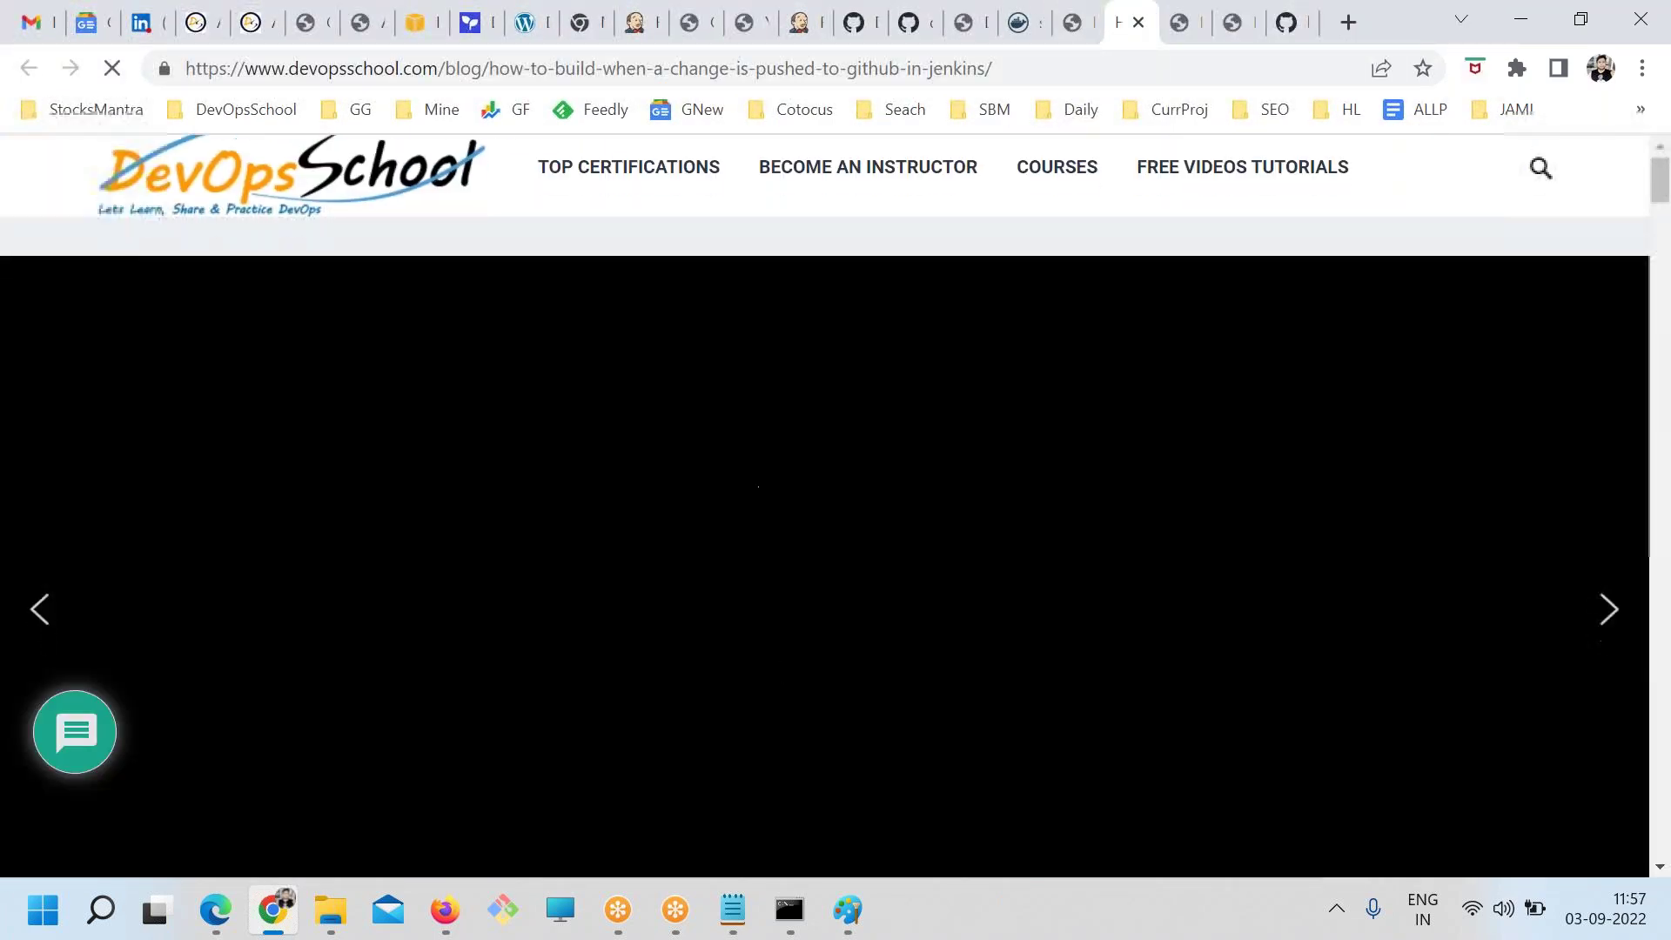
pyautogui.scroll(-8, 659, 641)
pyautogui.scroll(-8, 470, 628)
pyautogui.scroll(5, 494, 649)
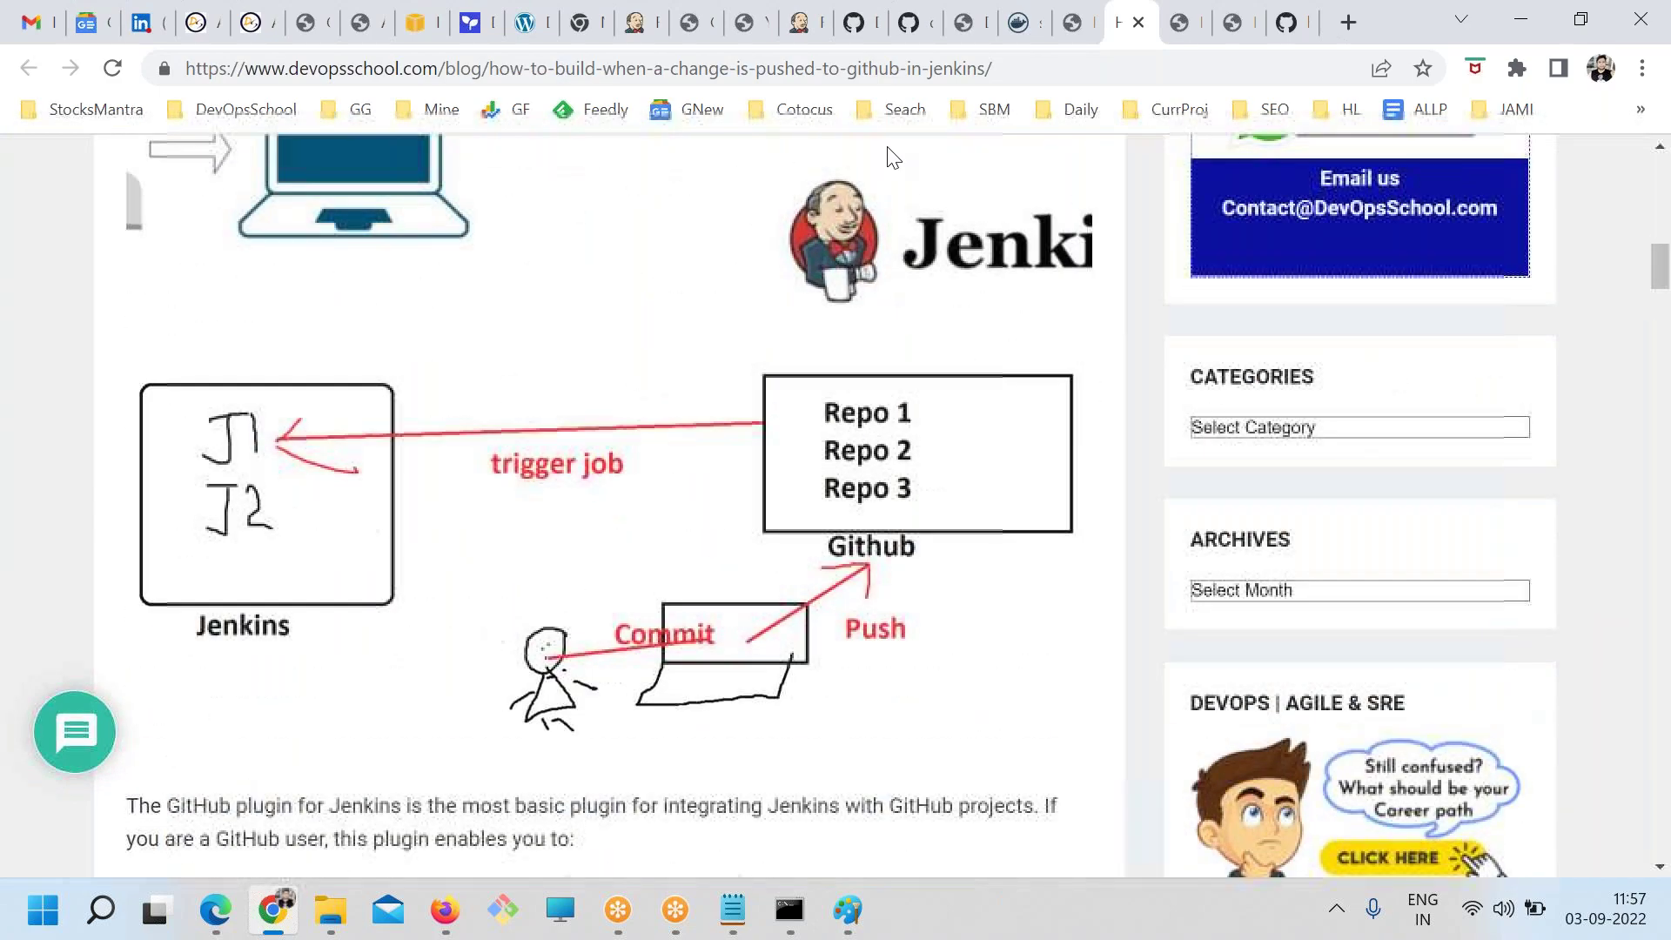
pyautogui.scroll(-7, 493, 653)
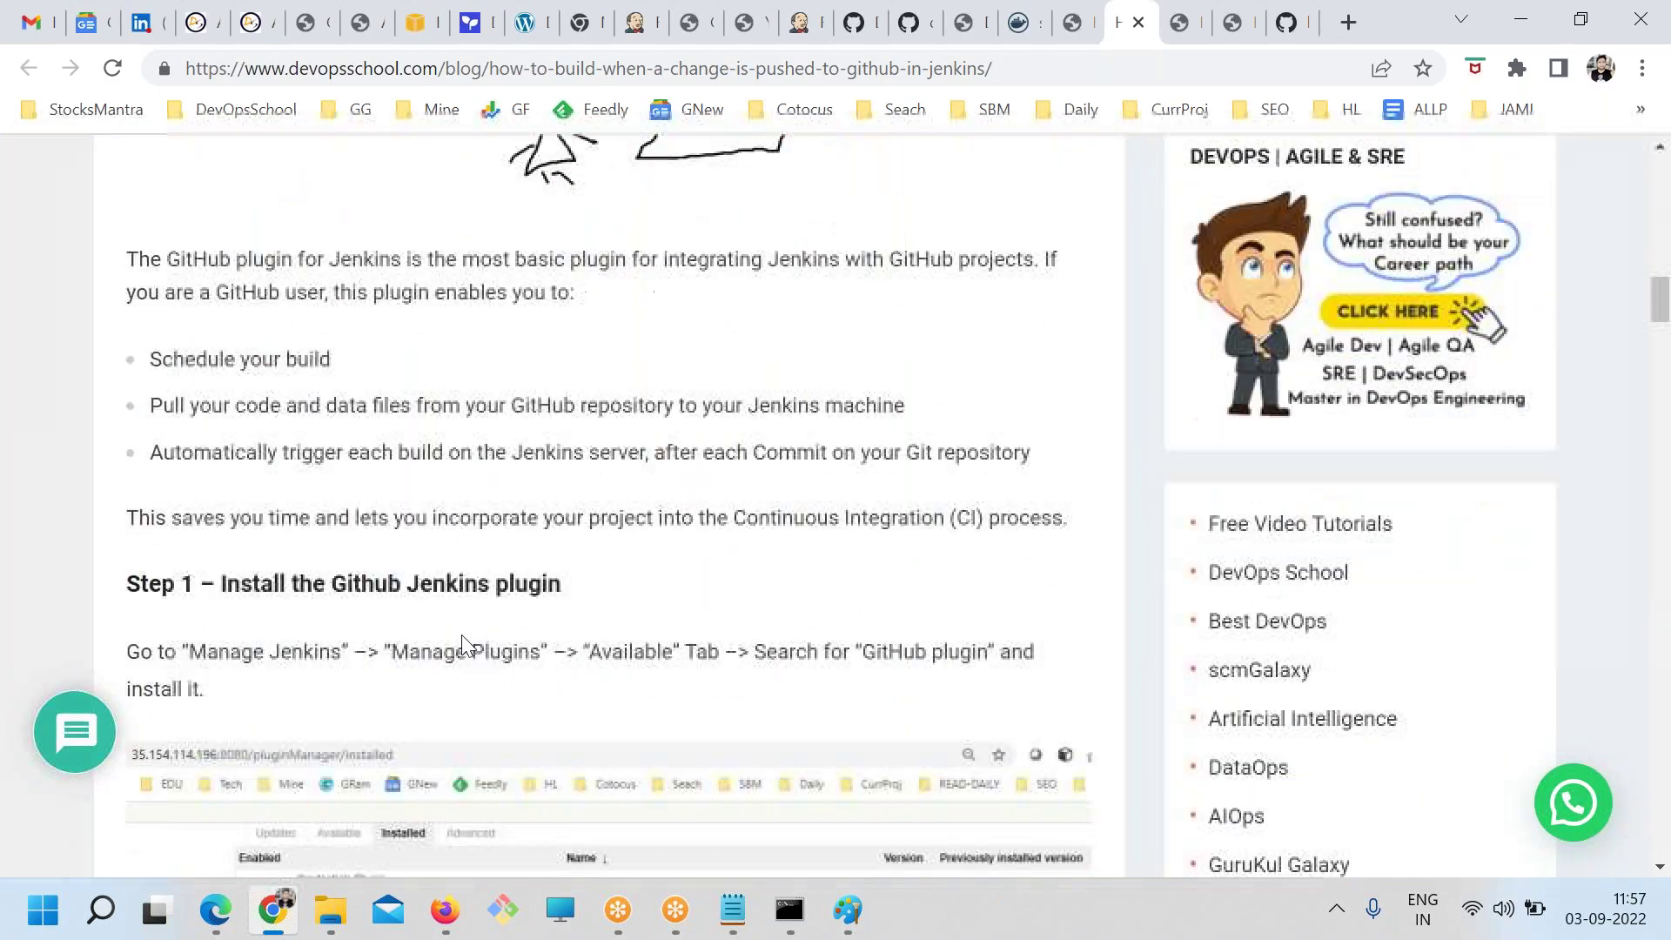
# Read down through the article's steps, highlighting passages along the way
pyautogui.moveTo(273, 478); pyautogui.dragTo(583, 487)
pyautogui.scroll(-13, 639, 536)
pyautogui.moveTo(240, 236); pyautogui.dragTo(576, 305)
pyautogui.scroll(-2, 557, 479)
pyautogui.moveTo(465, 359); pyautogui.dragTo(394, 266)
pyautogui.scroll(-15, 348, 578)
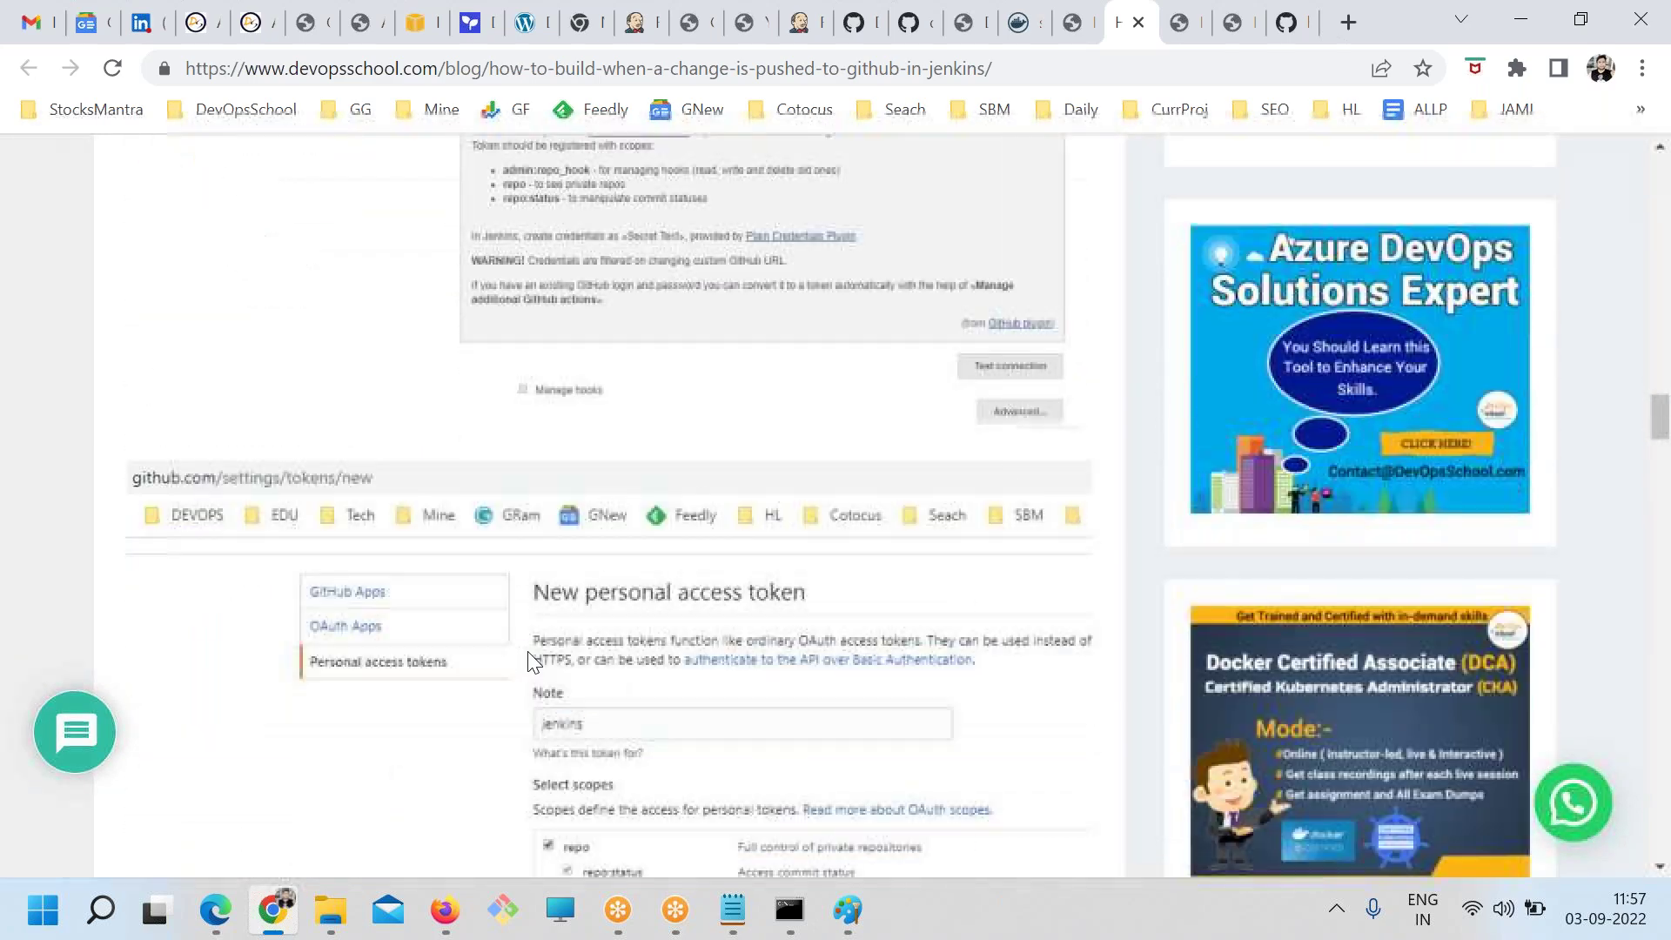
pyautogui.moveTo(324, 498); pyautogui.dragTo(433, 564)
pyautogui.scroll(-6, 496, 614)
pyautogui.scroll(-15, 497, 616)
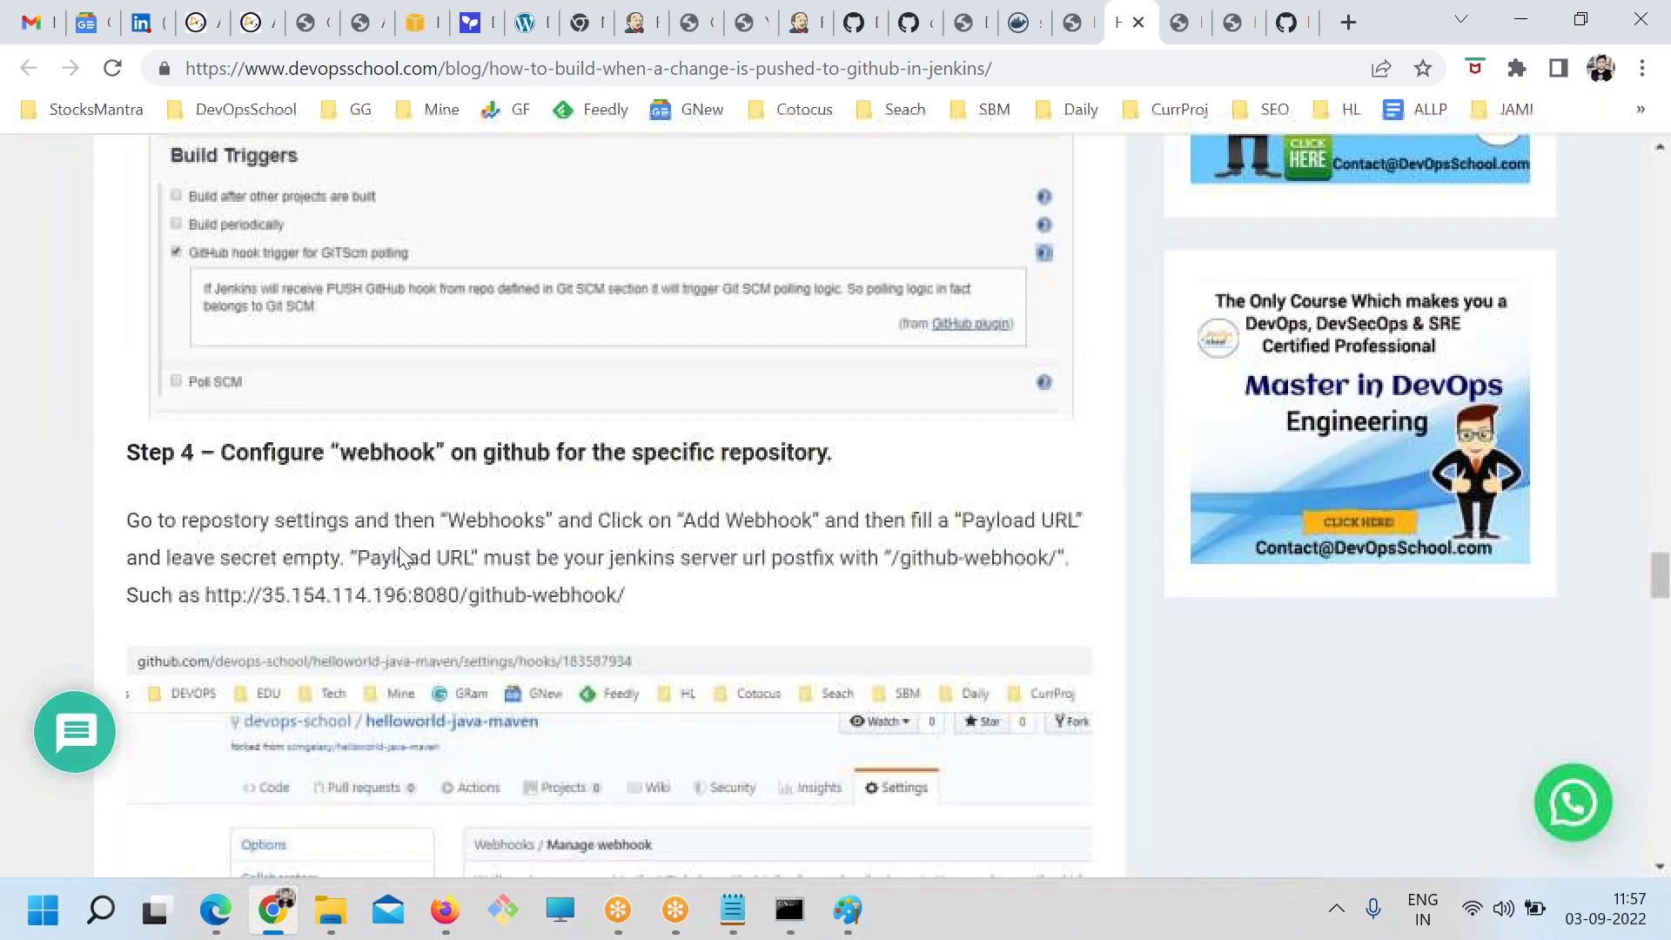
pyautogui.moveTo(348, 400); pyautogui.dragTo(401, 530)
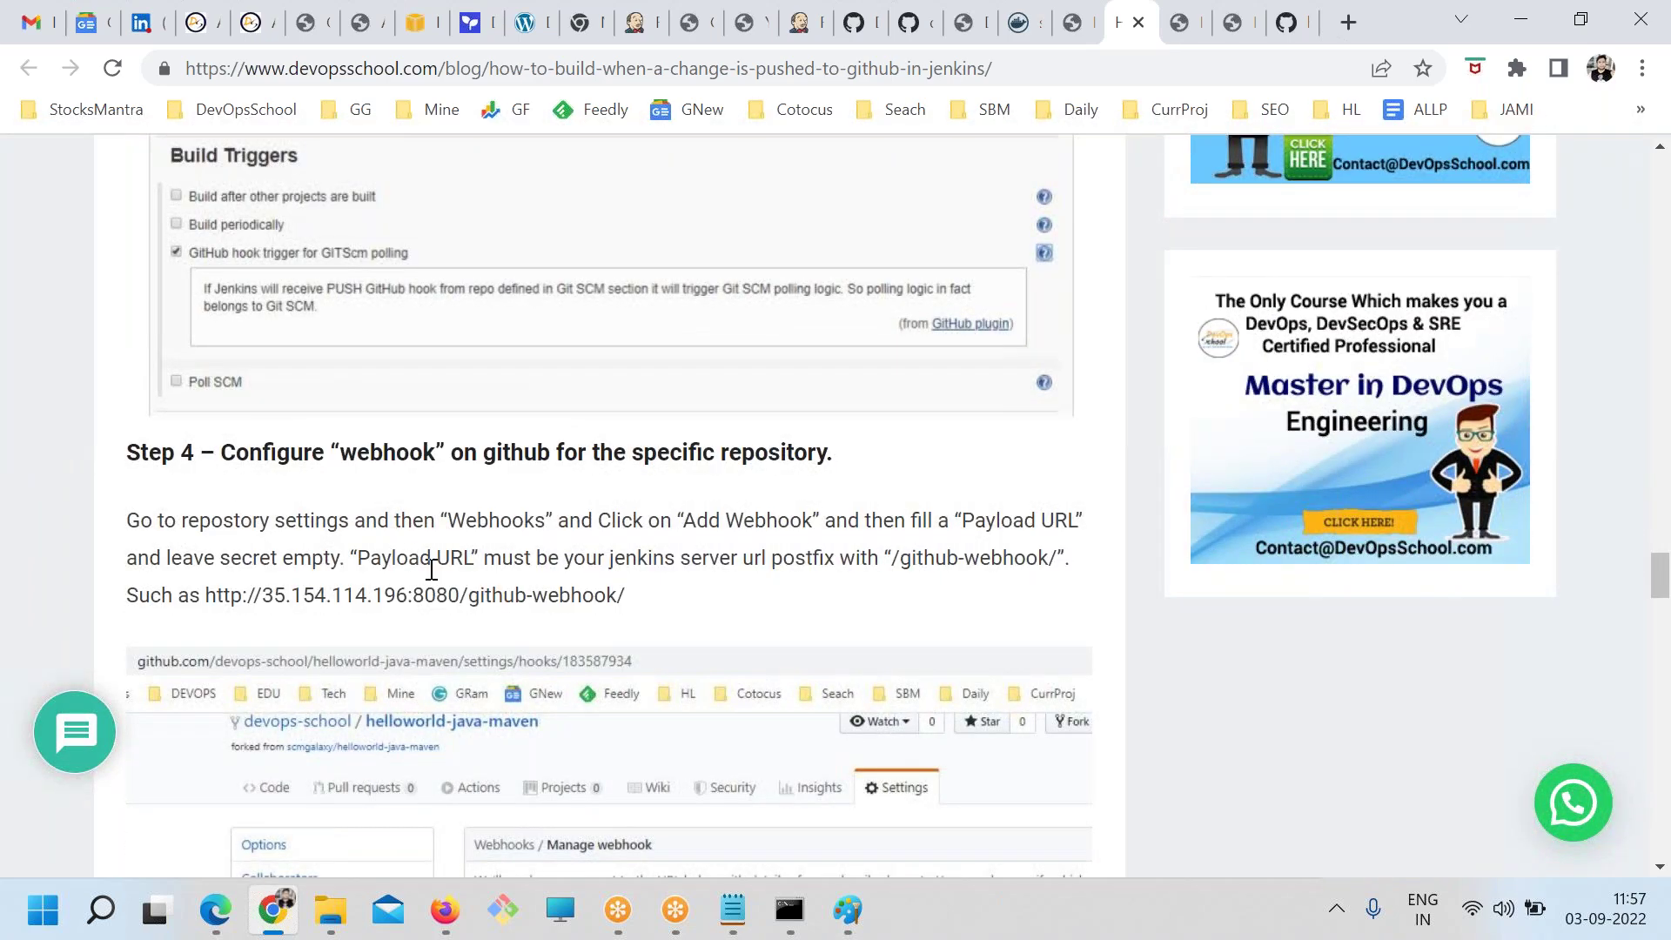
# Highlight the github-webhook payload URL and Step 5's git clone, commit and push commands
pyautogui.scroll(-1, 400, 530)
pyautogui.moveTo(616, 465); pyautogui.dragTo(235, 467)
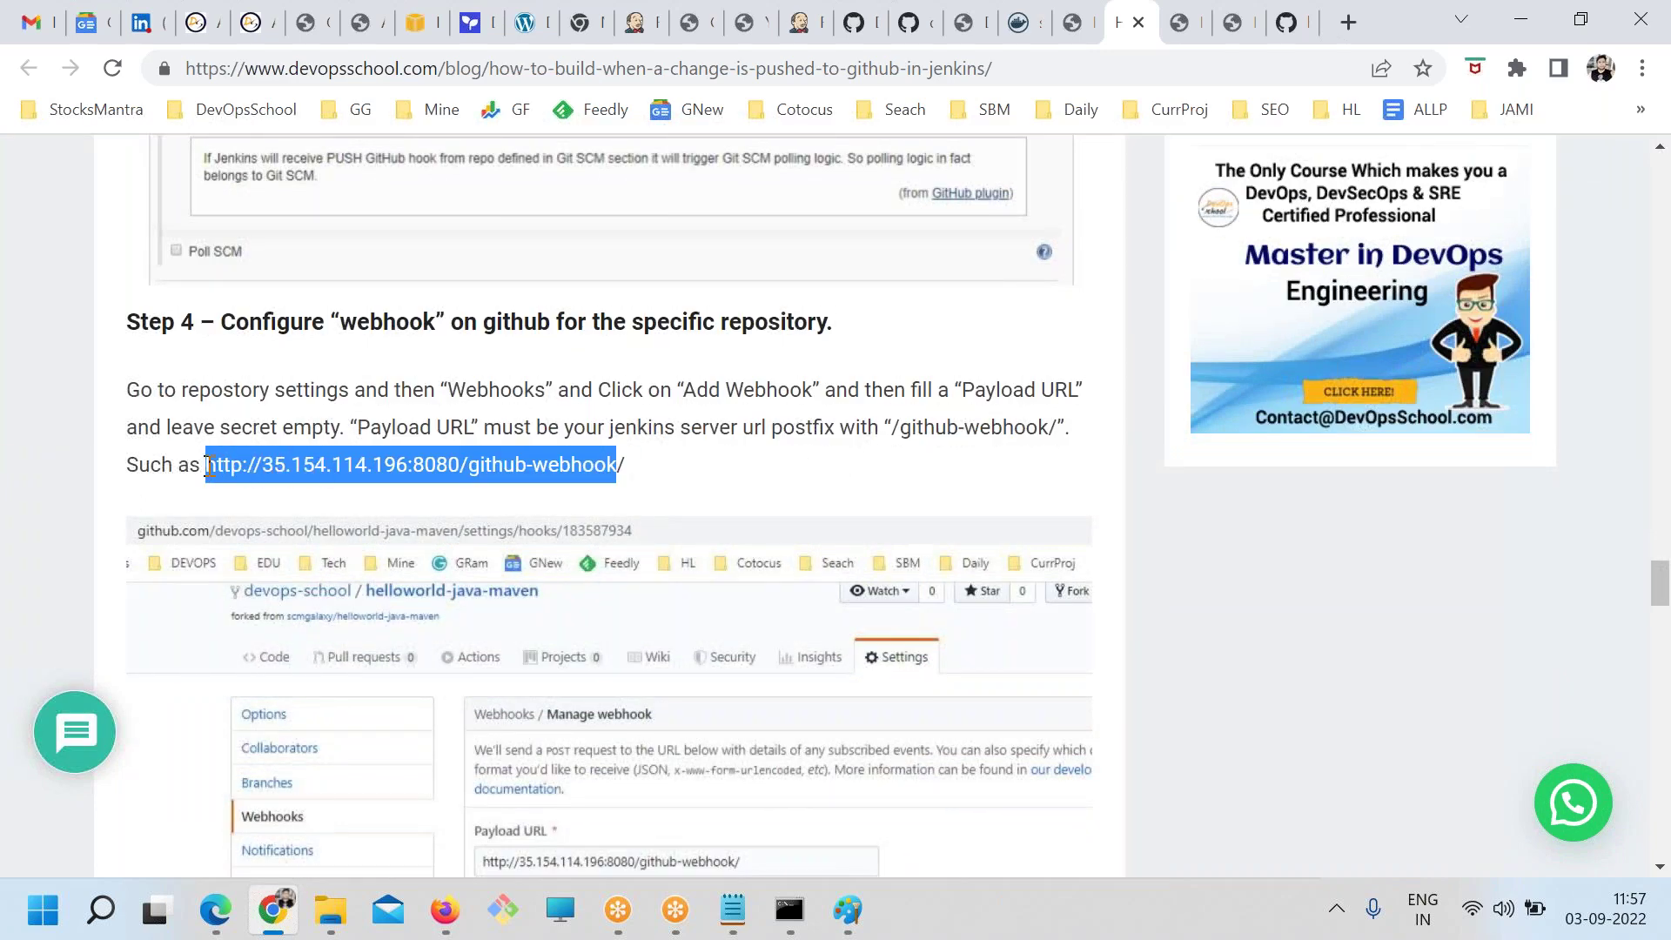
pyautogui.scroll(-12, 530, 653)
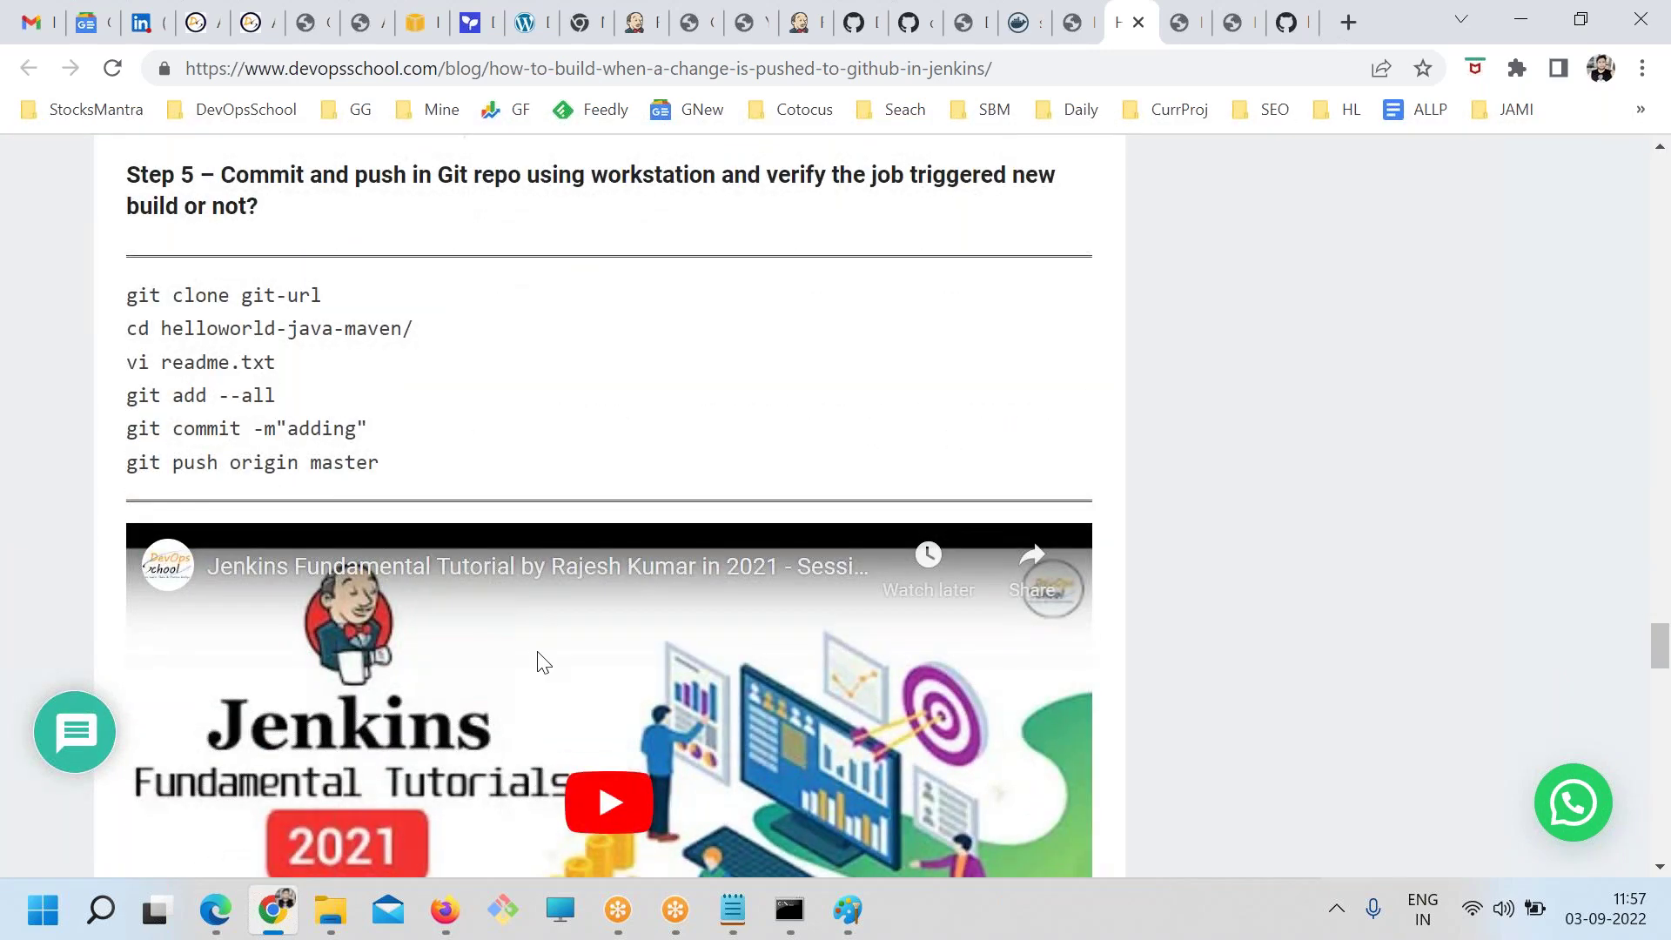
pyautogui.moveTo(386, 453); pyautogui.dragTo(137, 296)
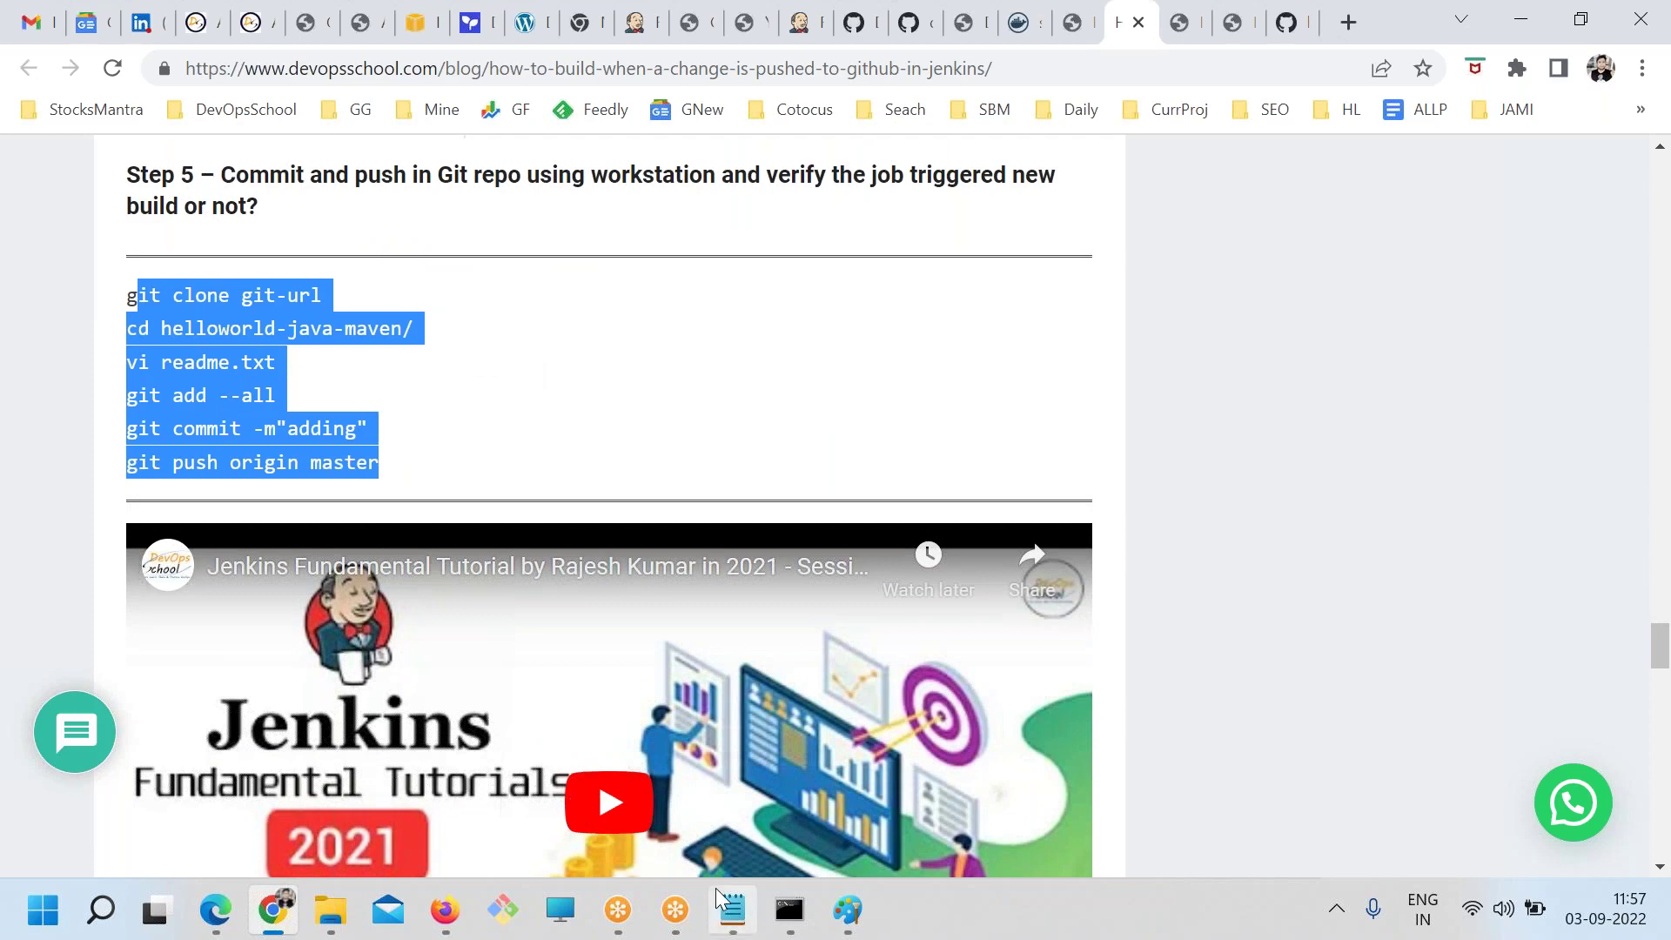
pyautogui.click(733, 909)
pyautogui.click(496, 392)
# Go over the Method 6, 7 and 8 trigger notes, then mark the last curl command in Command Prompt
pyautogui.moveTo(1281, 398); pyautogui.dragTo(27, 386)
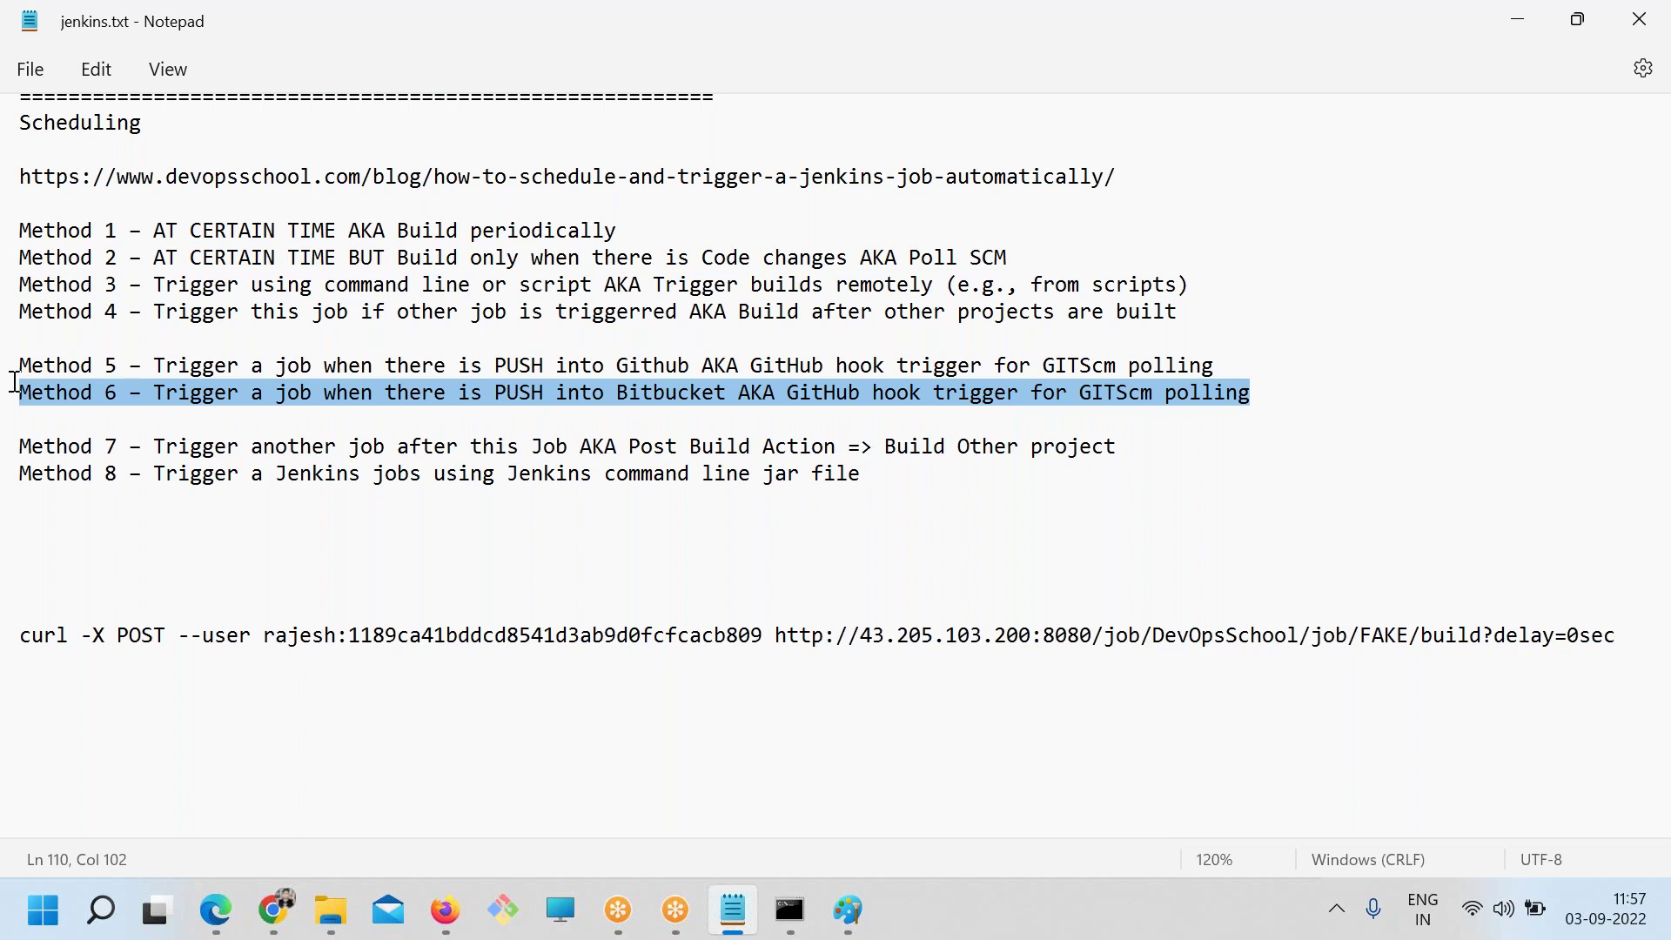
pyautogui.moveTo(150, 445); pyautogui.dragTo(470, 453)
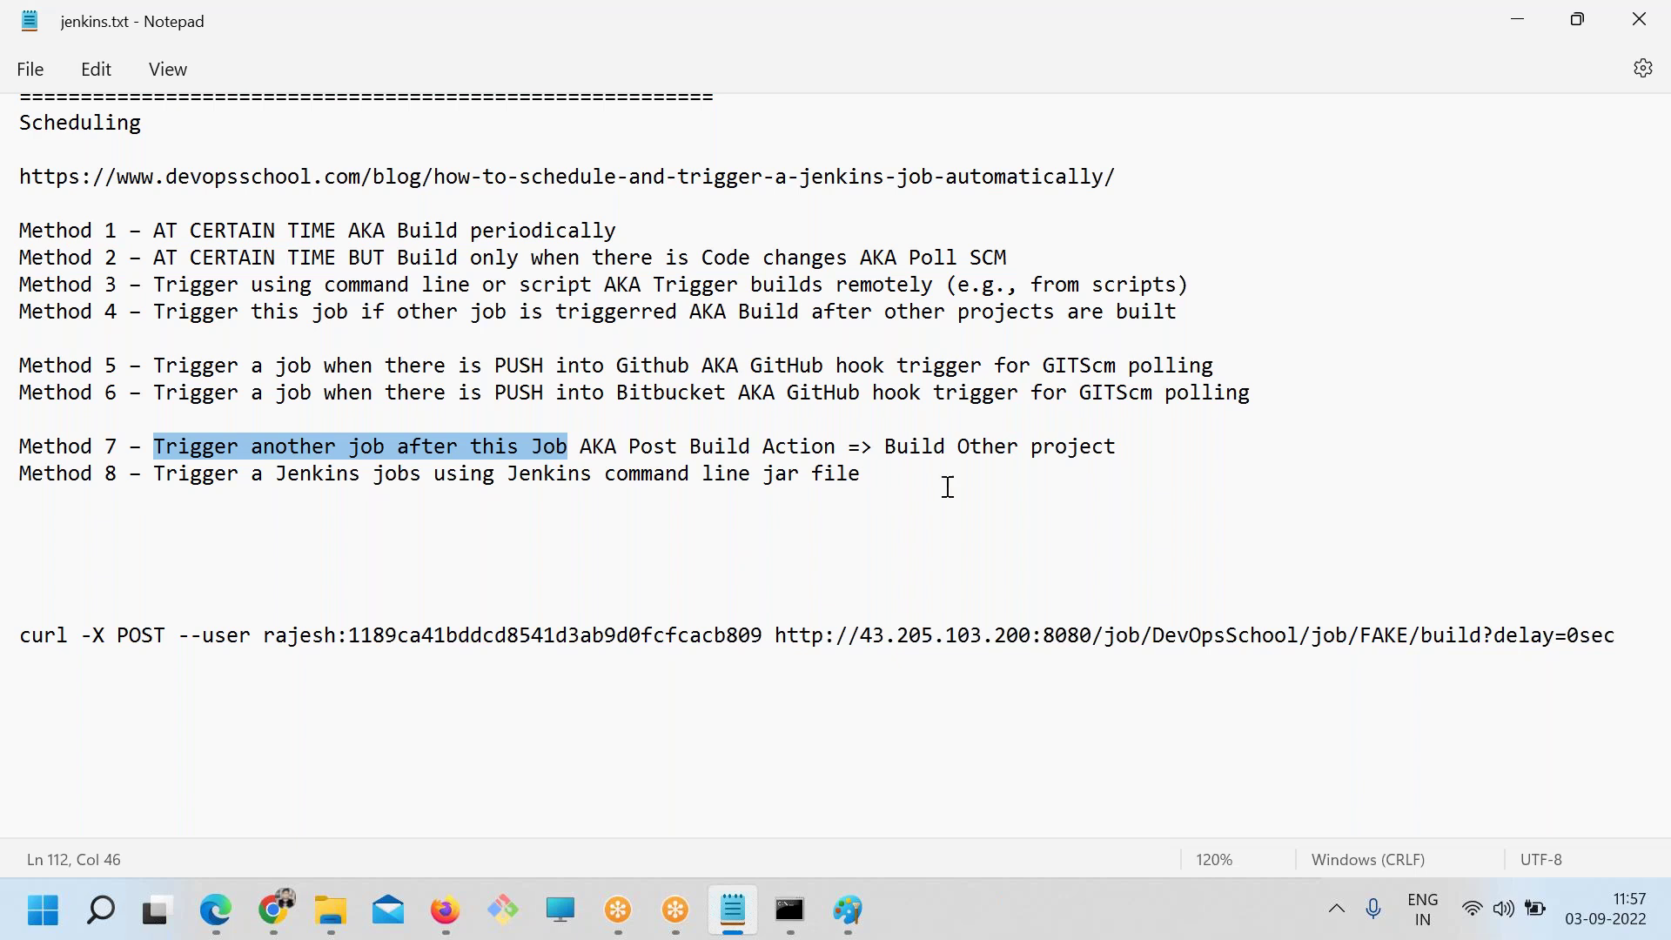
pyautogui.moveTo(1136, 444); pyautogui.dragTo(91, 433)
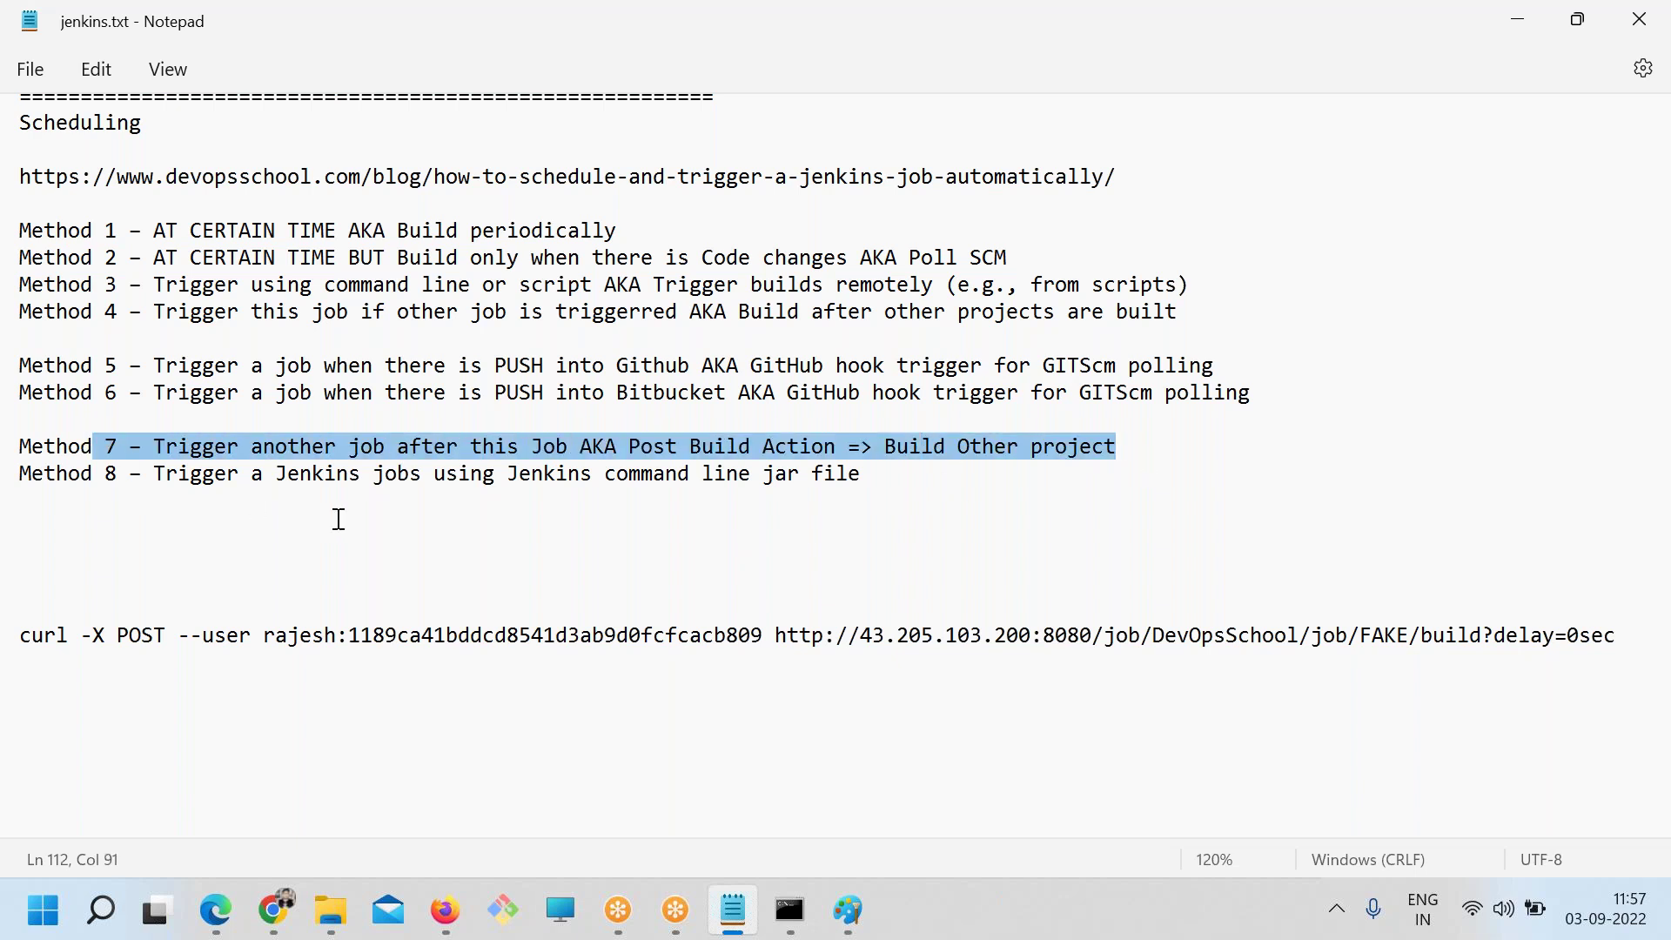
pyautogui.moveTo(167, 474); pyautogui.dragTo(870, 478)
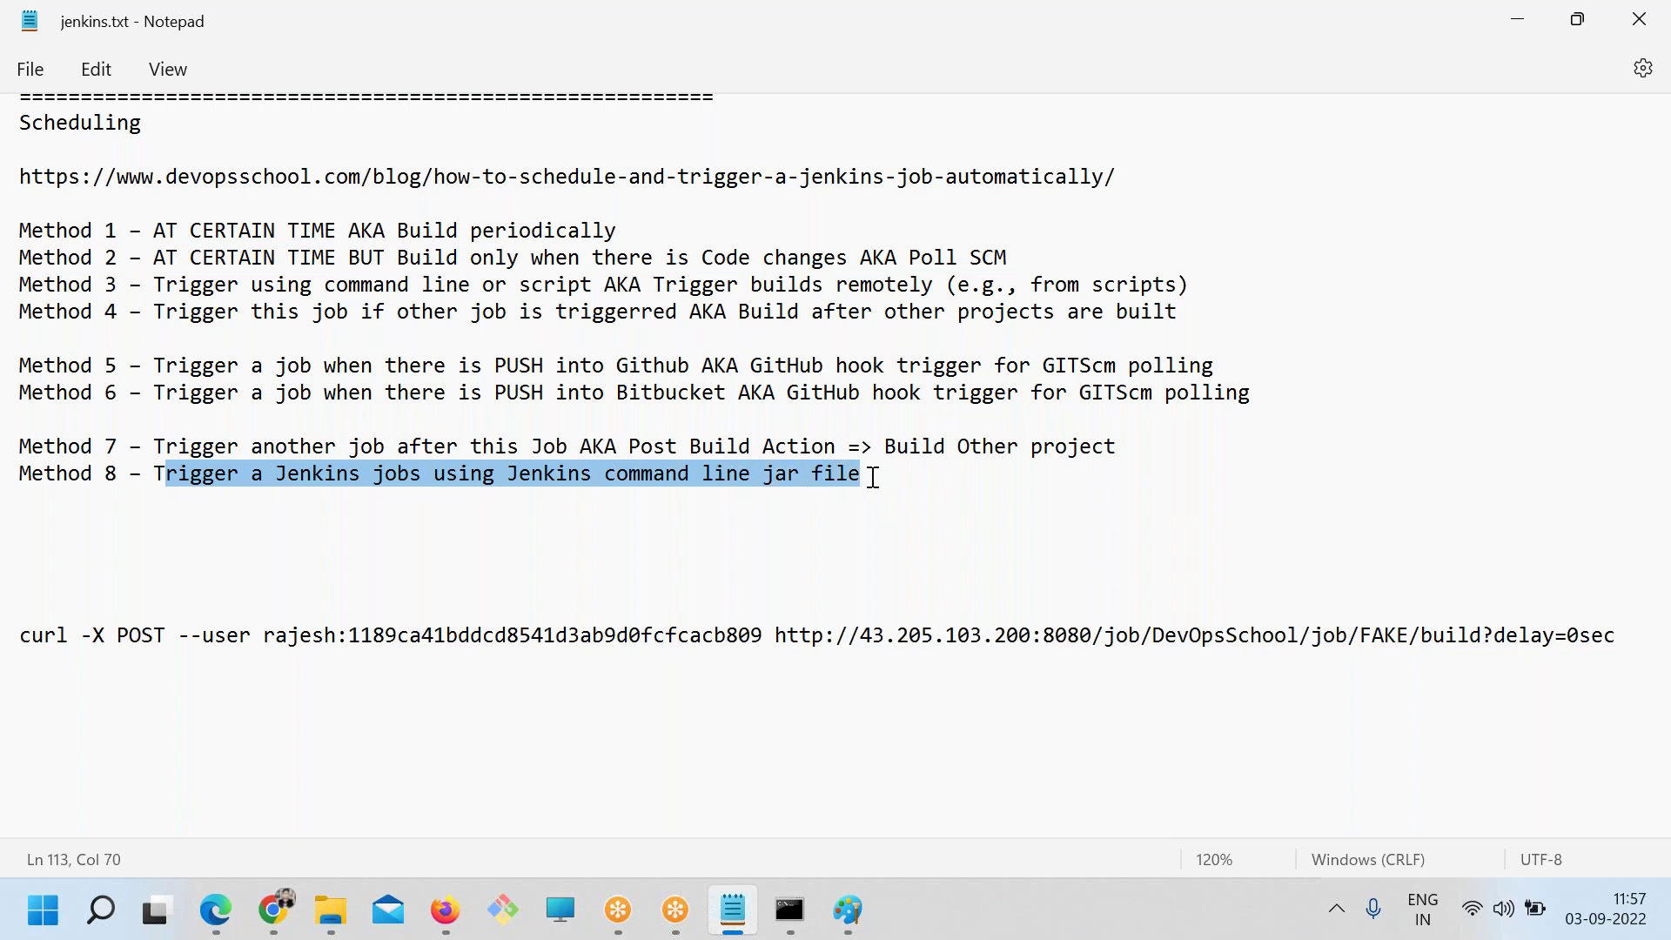
pyautogui.click(812, 922)
pyautogui.moveTo(415, 442); pyautogui.dragTo(792, 442)
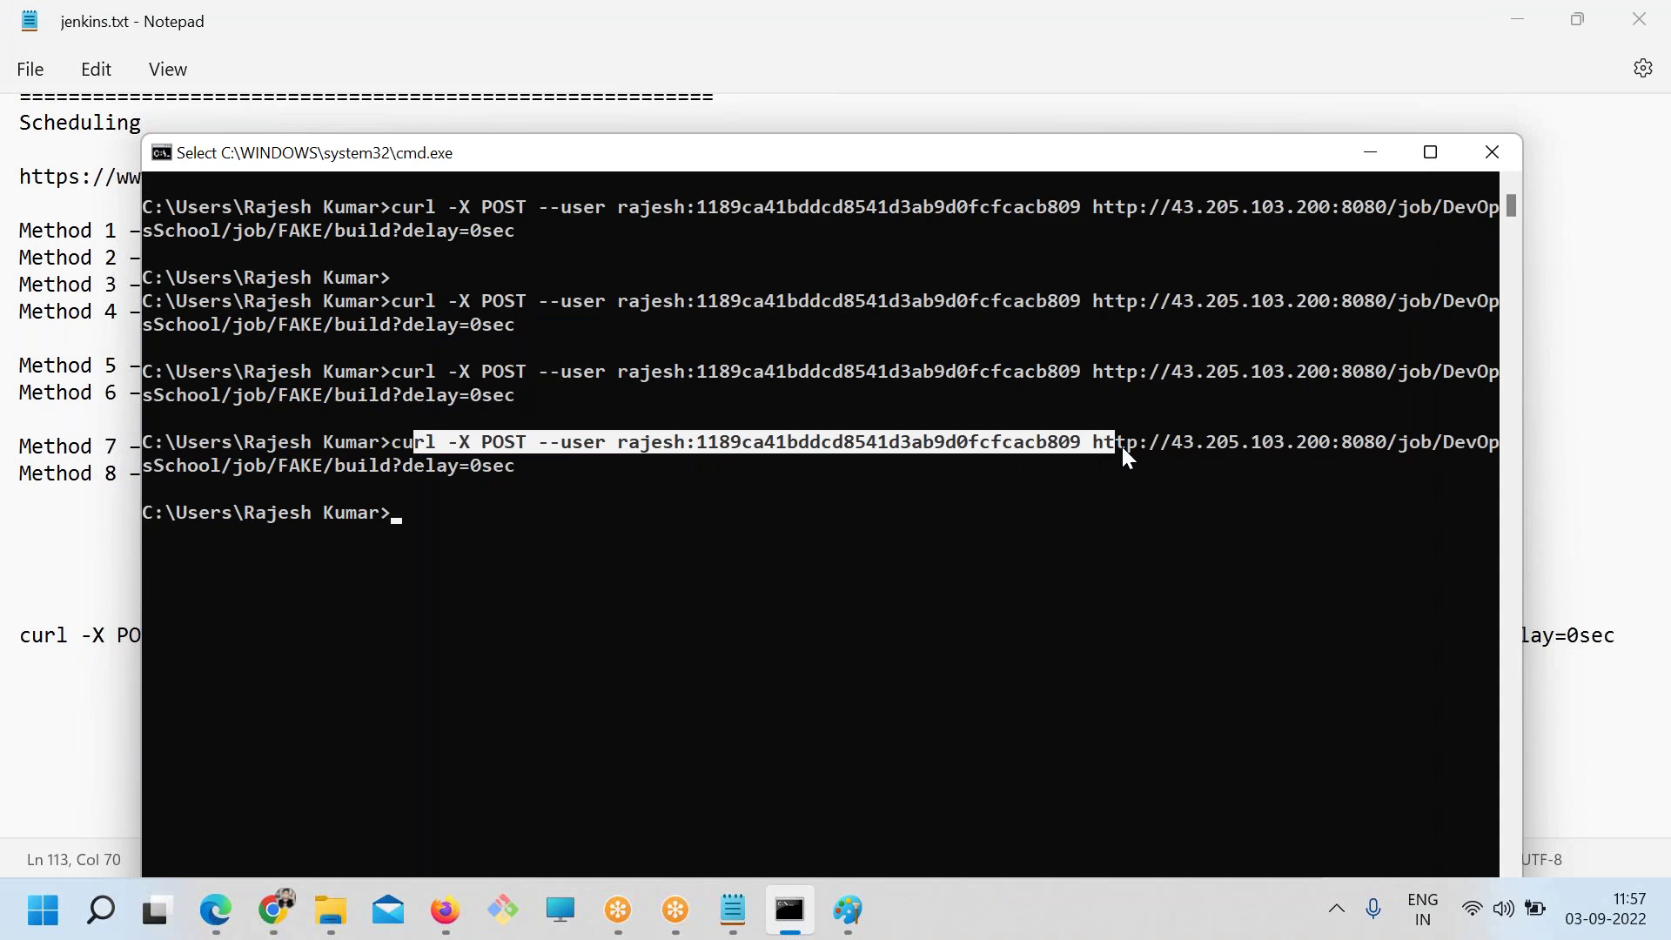
# Compare the last curl command's API token with the Method 8 notes, then return to the Jenkins FAKE job page
pyautogui.moveTo(718, 444); pyautogui.dragTo(969, 443)
pyautogui.hotkey('alt', 'Tab')
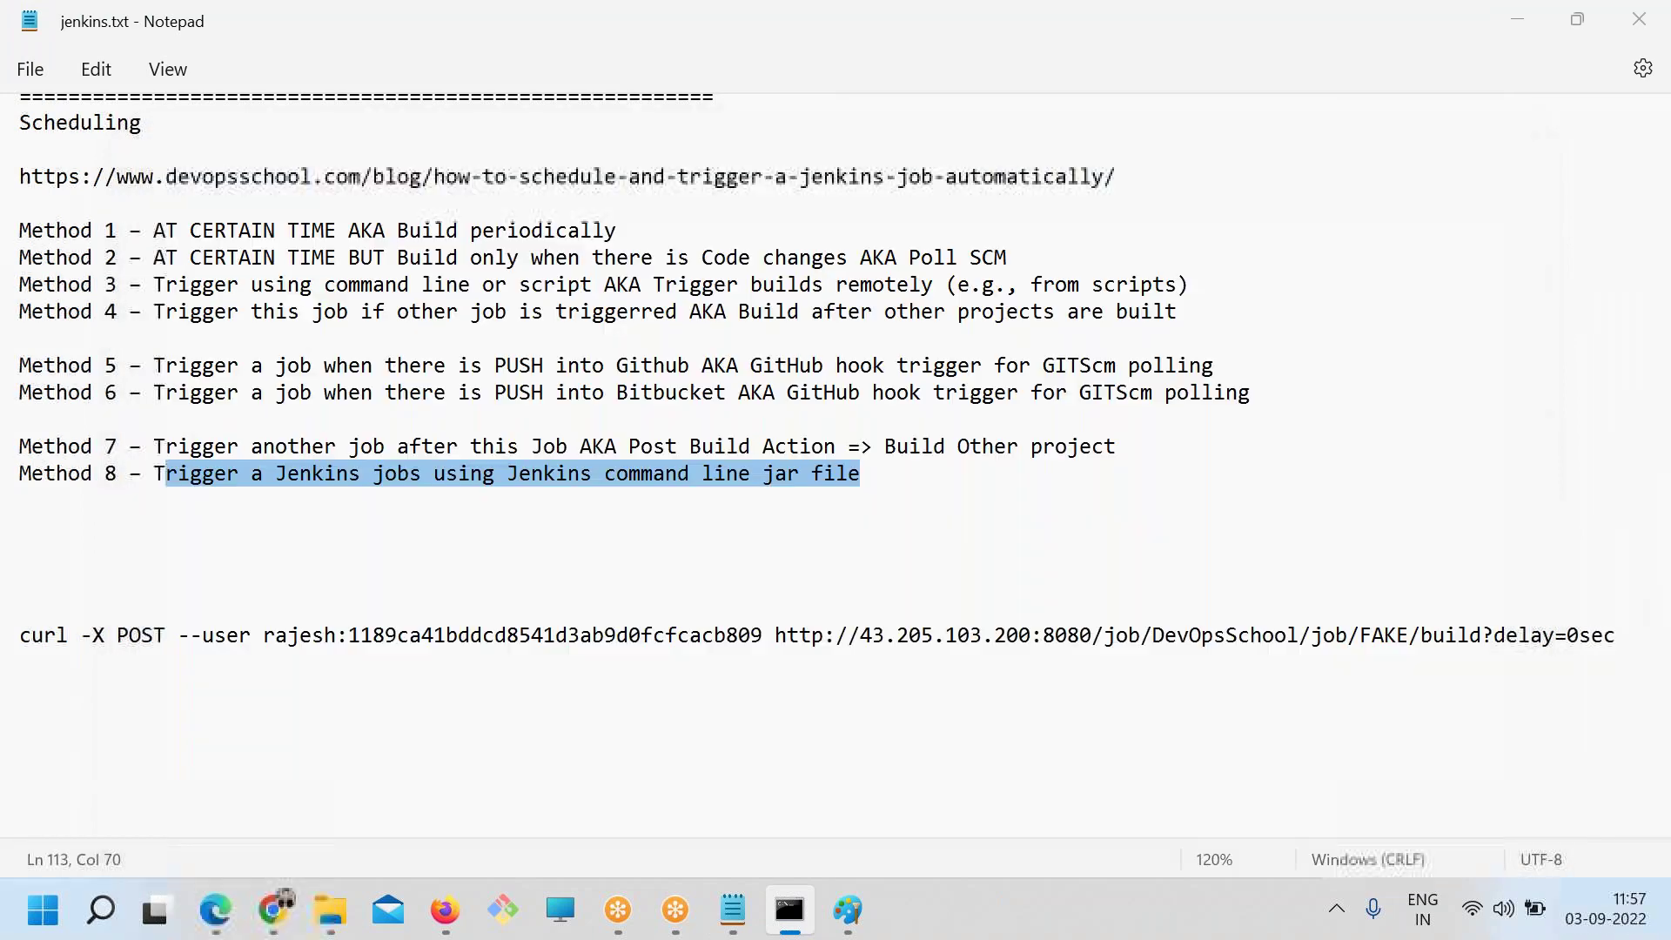
pyautogui.click(516, 524)
pyautogui.keyDown('shift'); pyautogui.click(741, 474); pyautogui.keyUp('shift')
pyautogui.hotkey('alt', 'Tab')
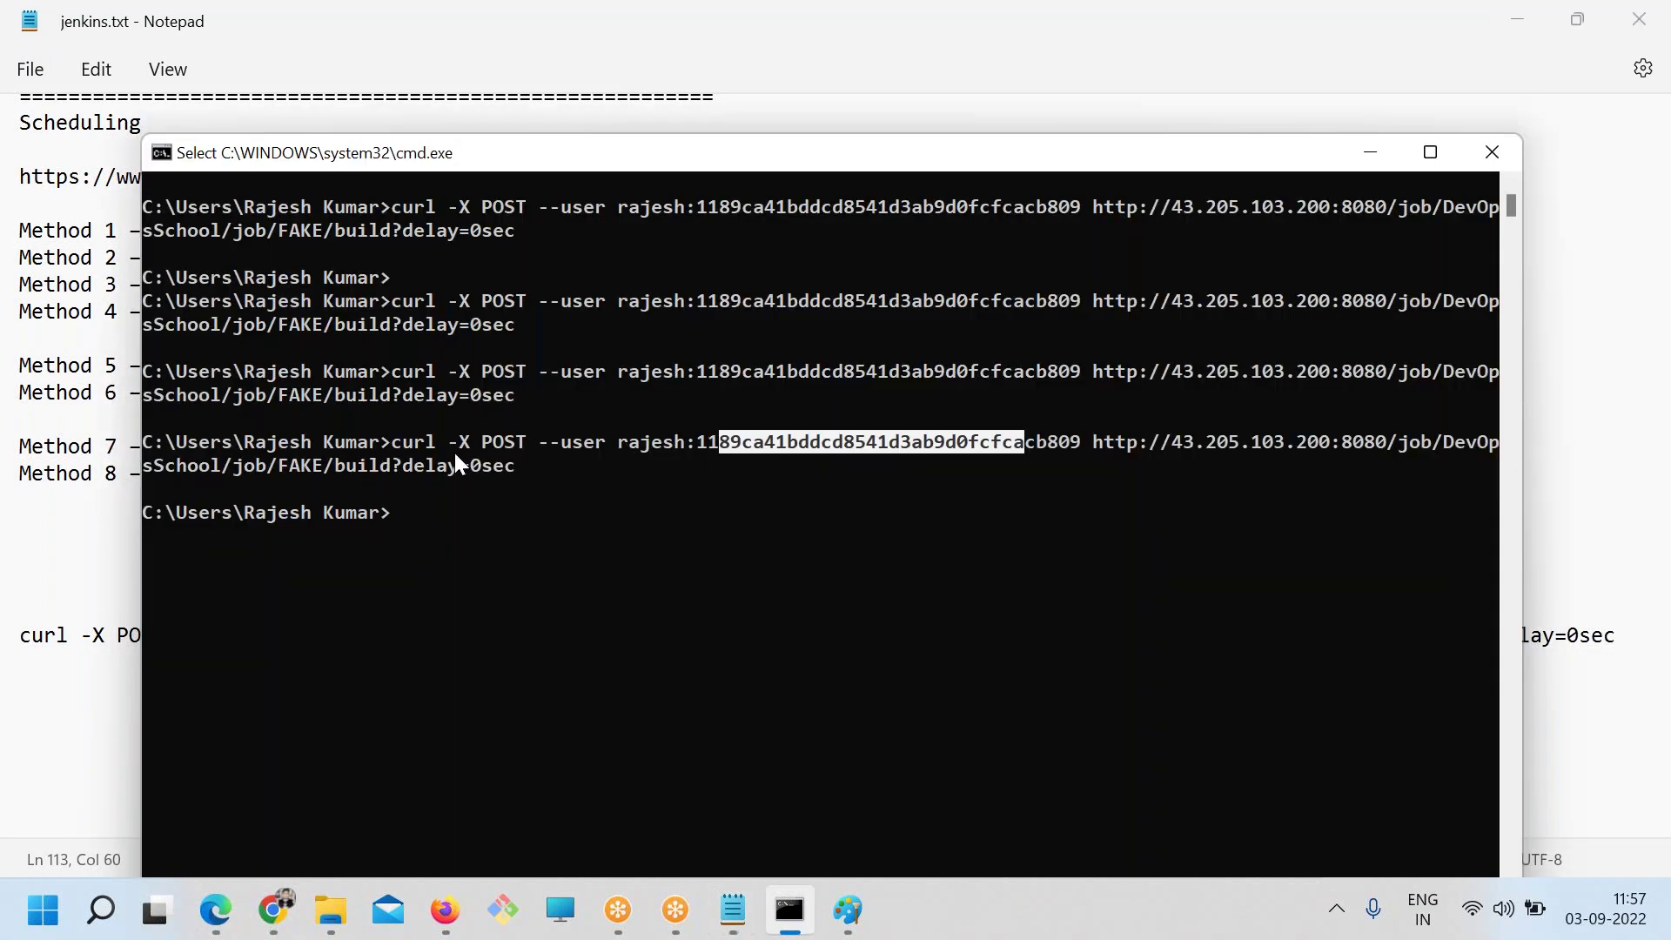
pyautogui.moveTo(393, 444); pyautogui.dragTo(504, 437)
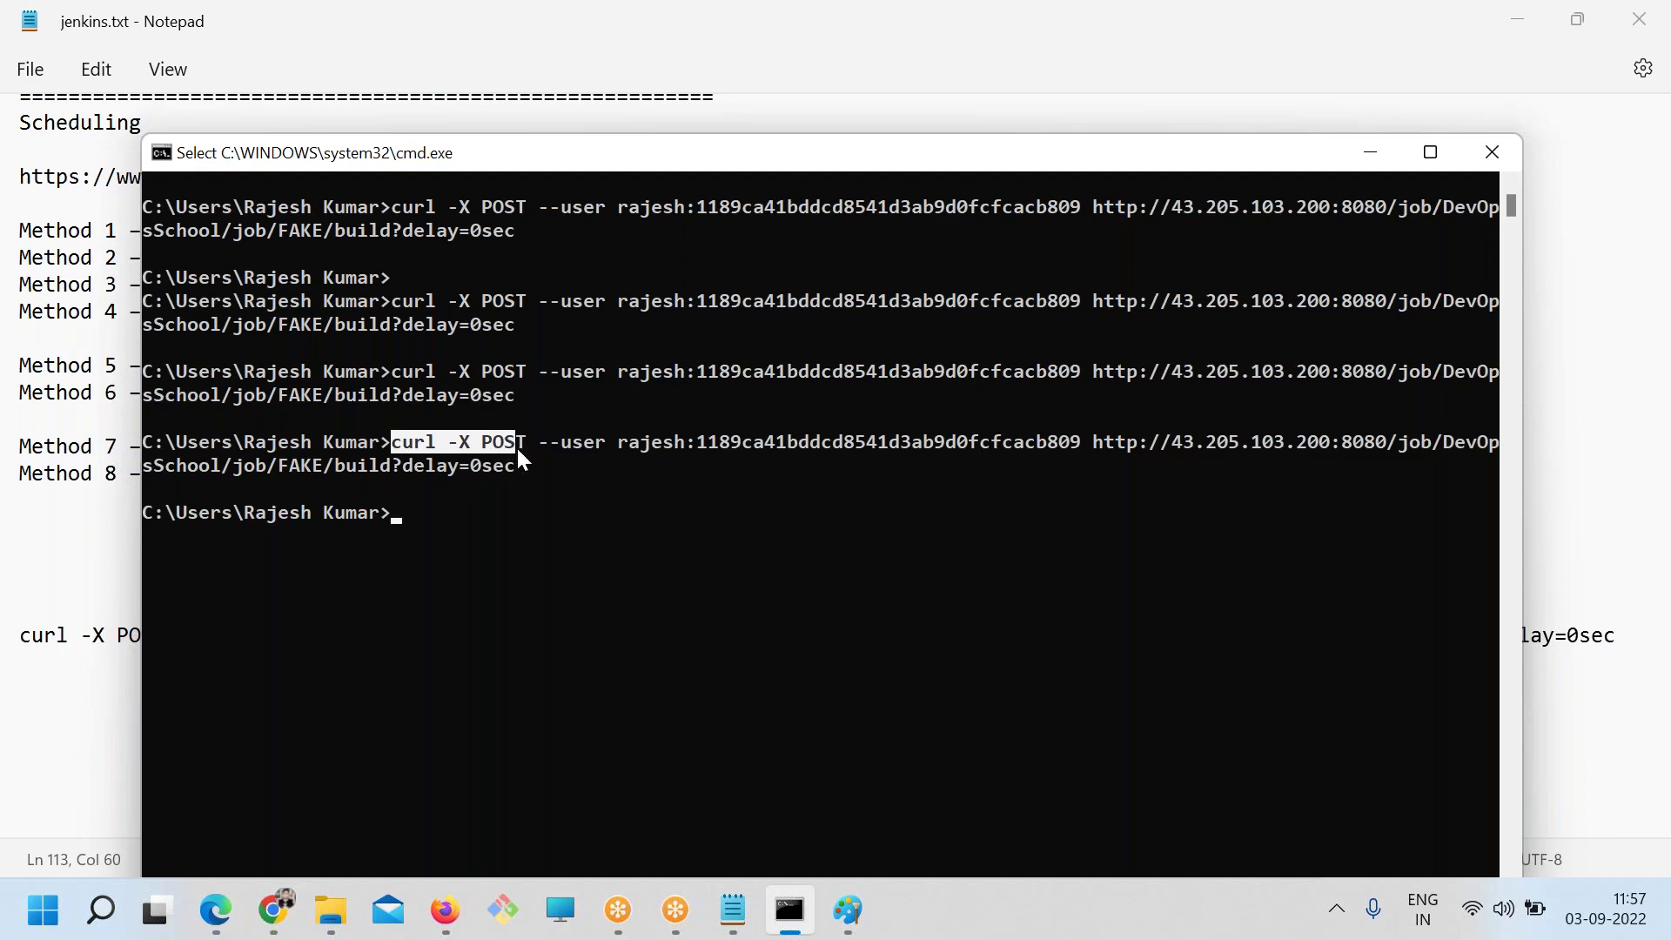
pyautogui.hotkey('alt', 'Tab')
pyautogui.click(273, 909)
pyautogui.click(794, 22)
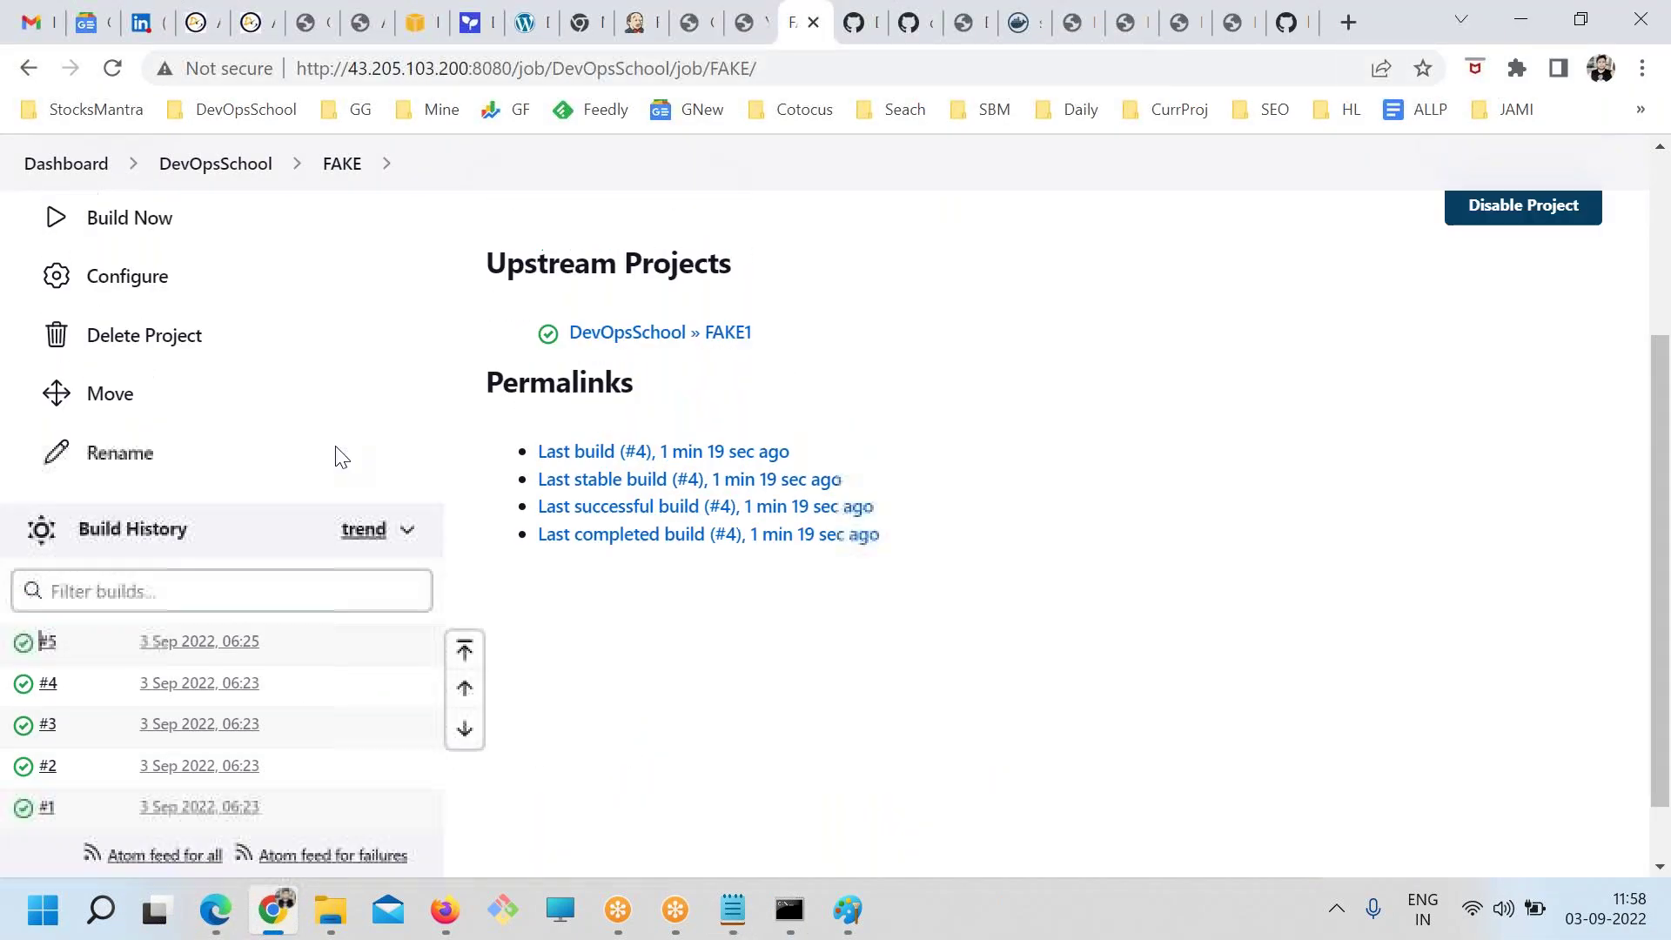
# Check the Build History for all jobs from the Jenkins dashboard
pyautogui.scroll(5, 462, 591)
pyautogui.click(66, 237)
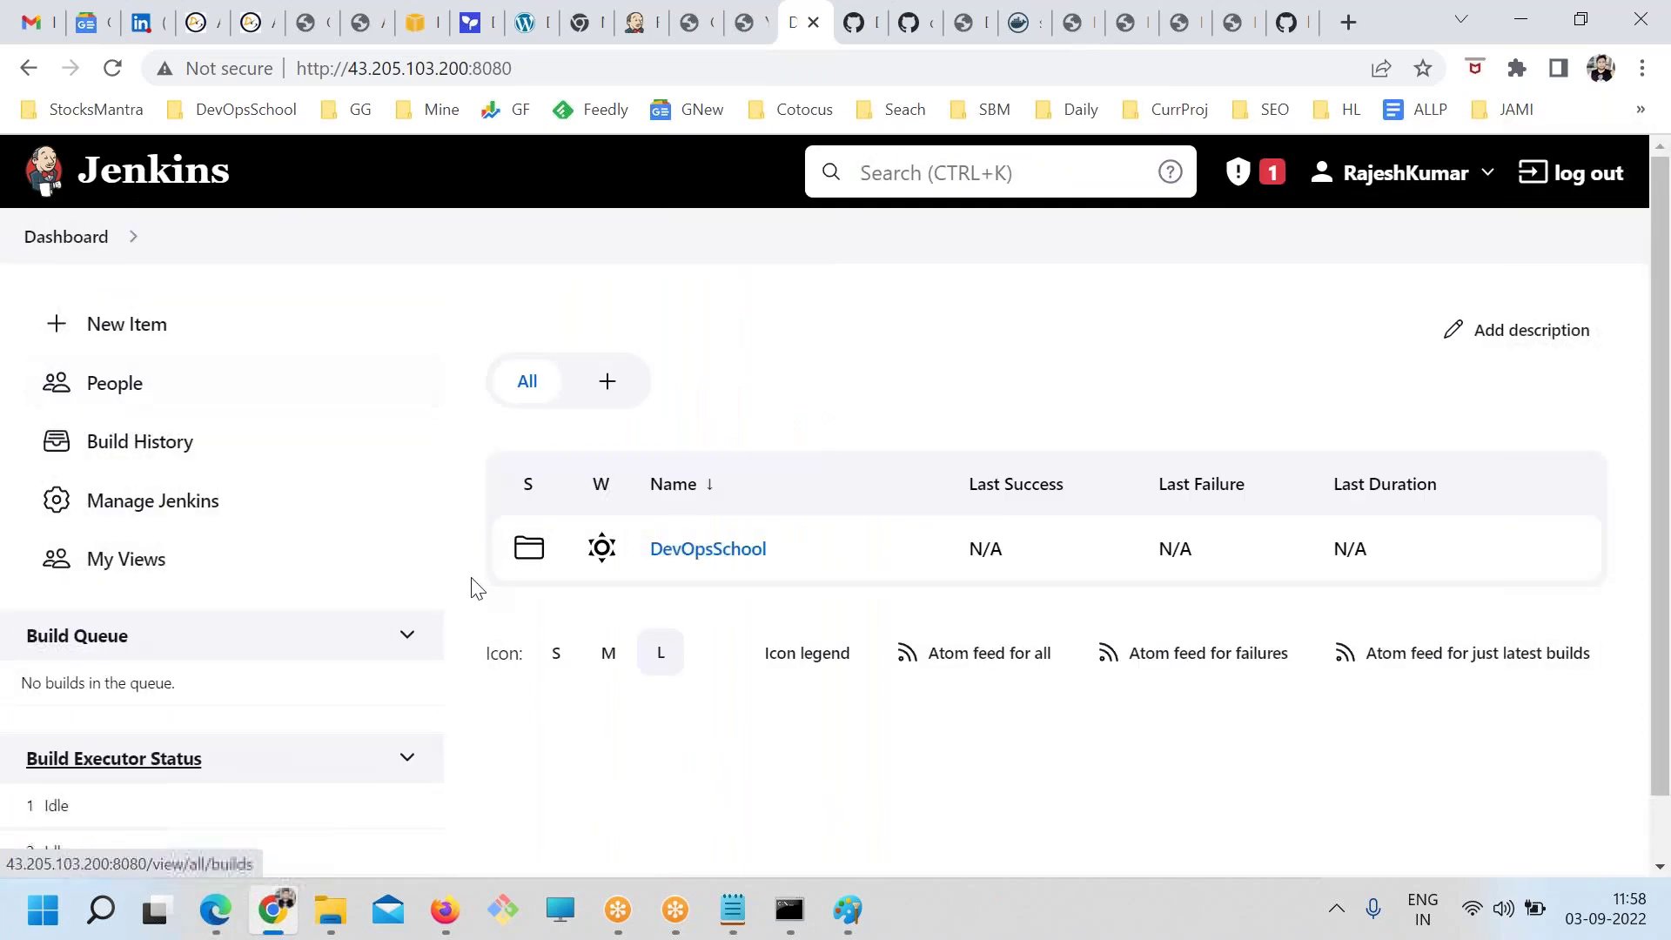
pyautogui.scroll(-1, 394, 574)
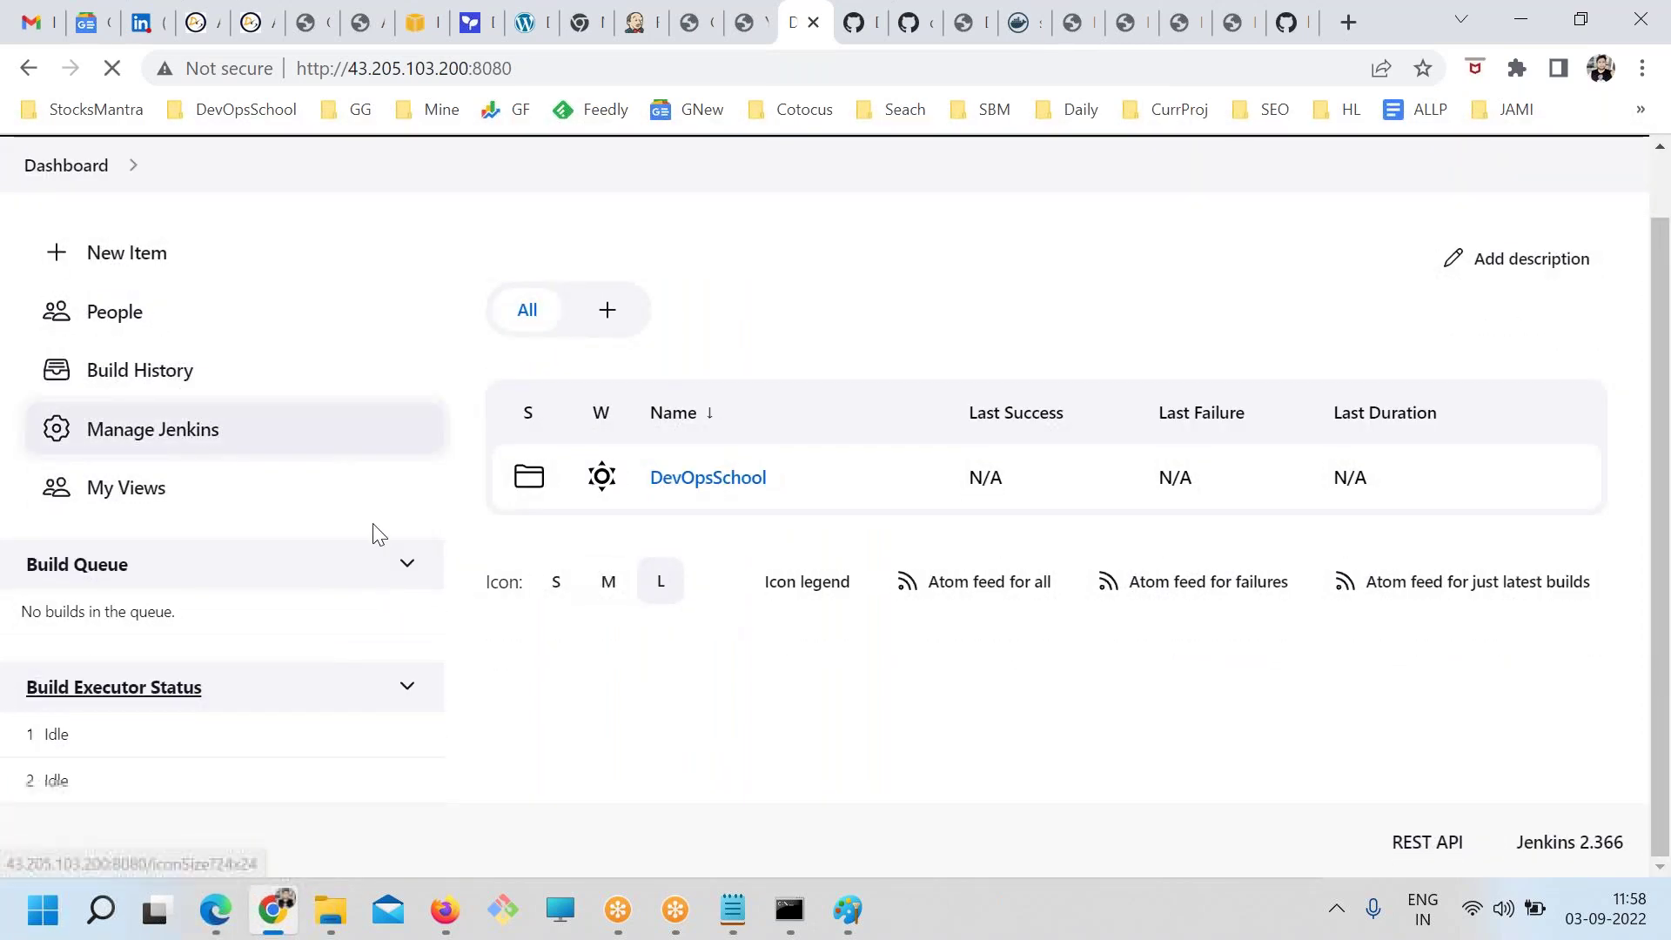
pyautogui.click(223, 441)
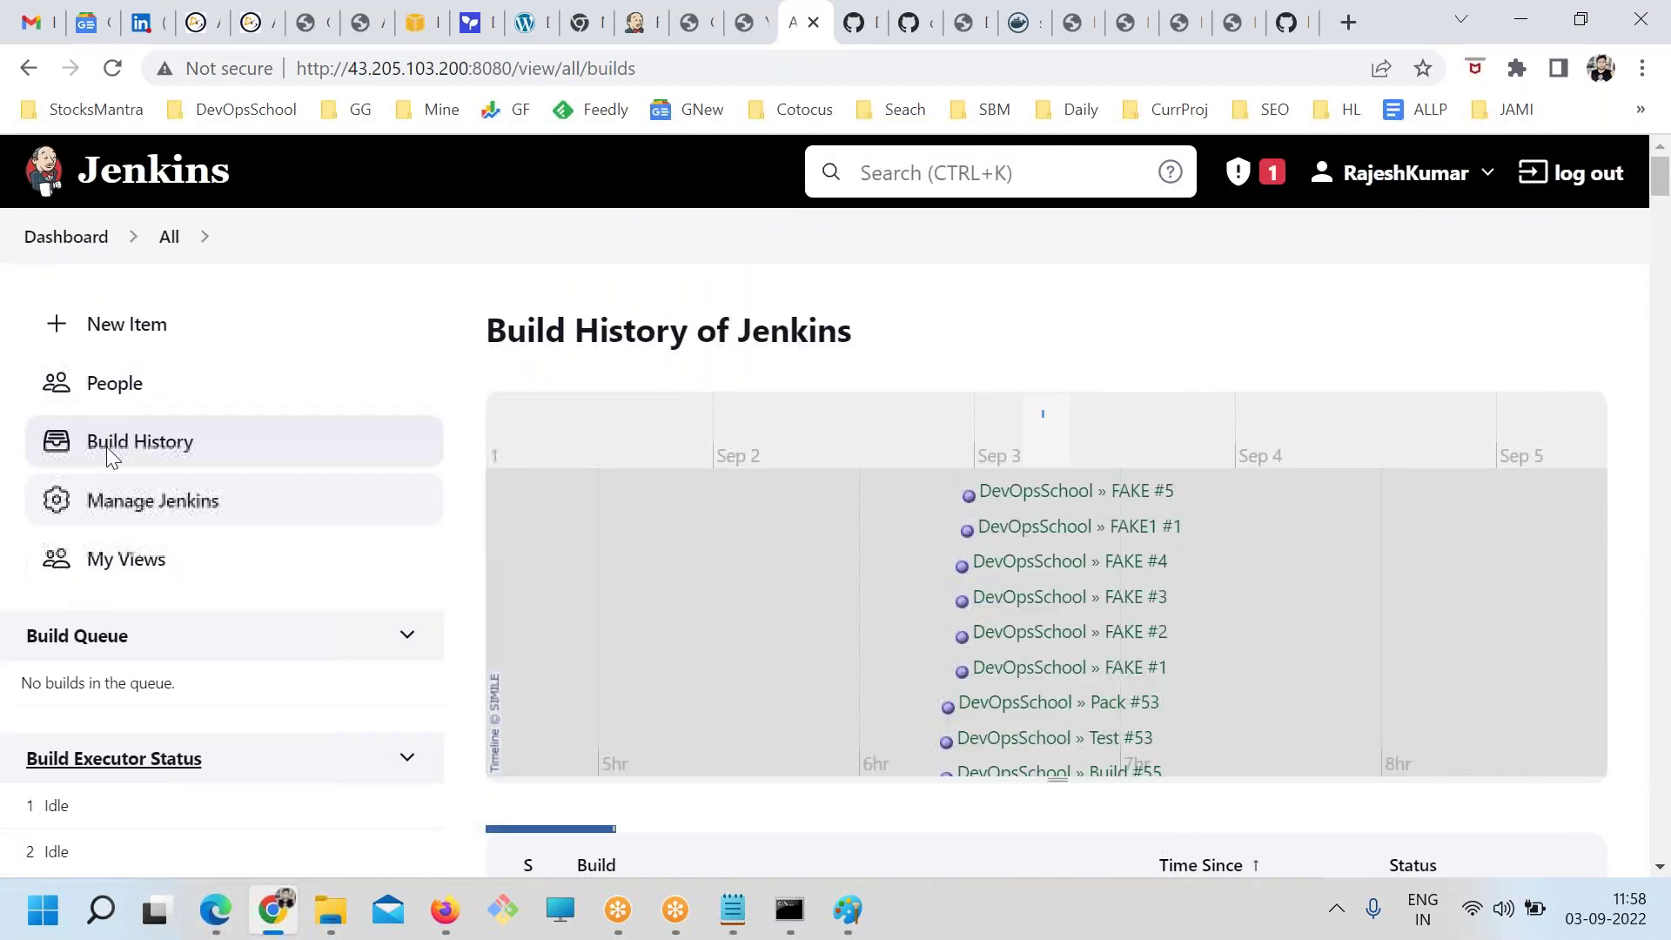
pyautogui.click(106, 447)
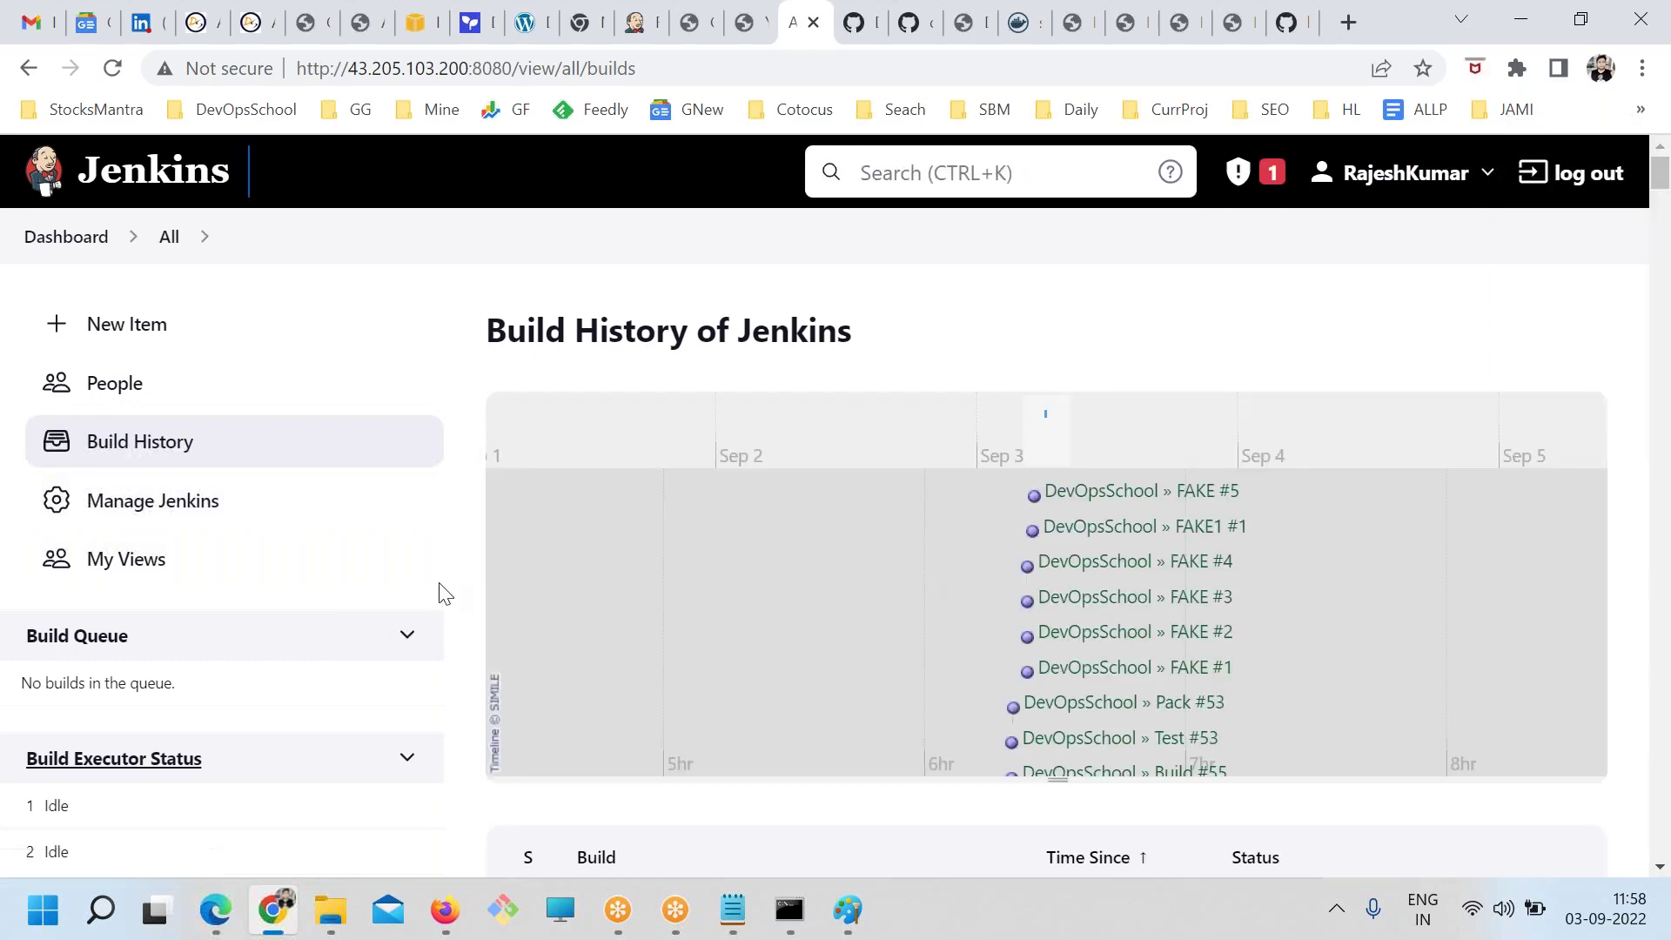
# Open Manage Jenkins and scroll down to the Tools and Actions section
pyautogui.click(157, 500)
pyautogui.scroll(-12, 799, 625)
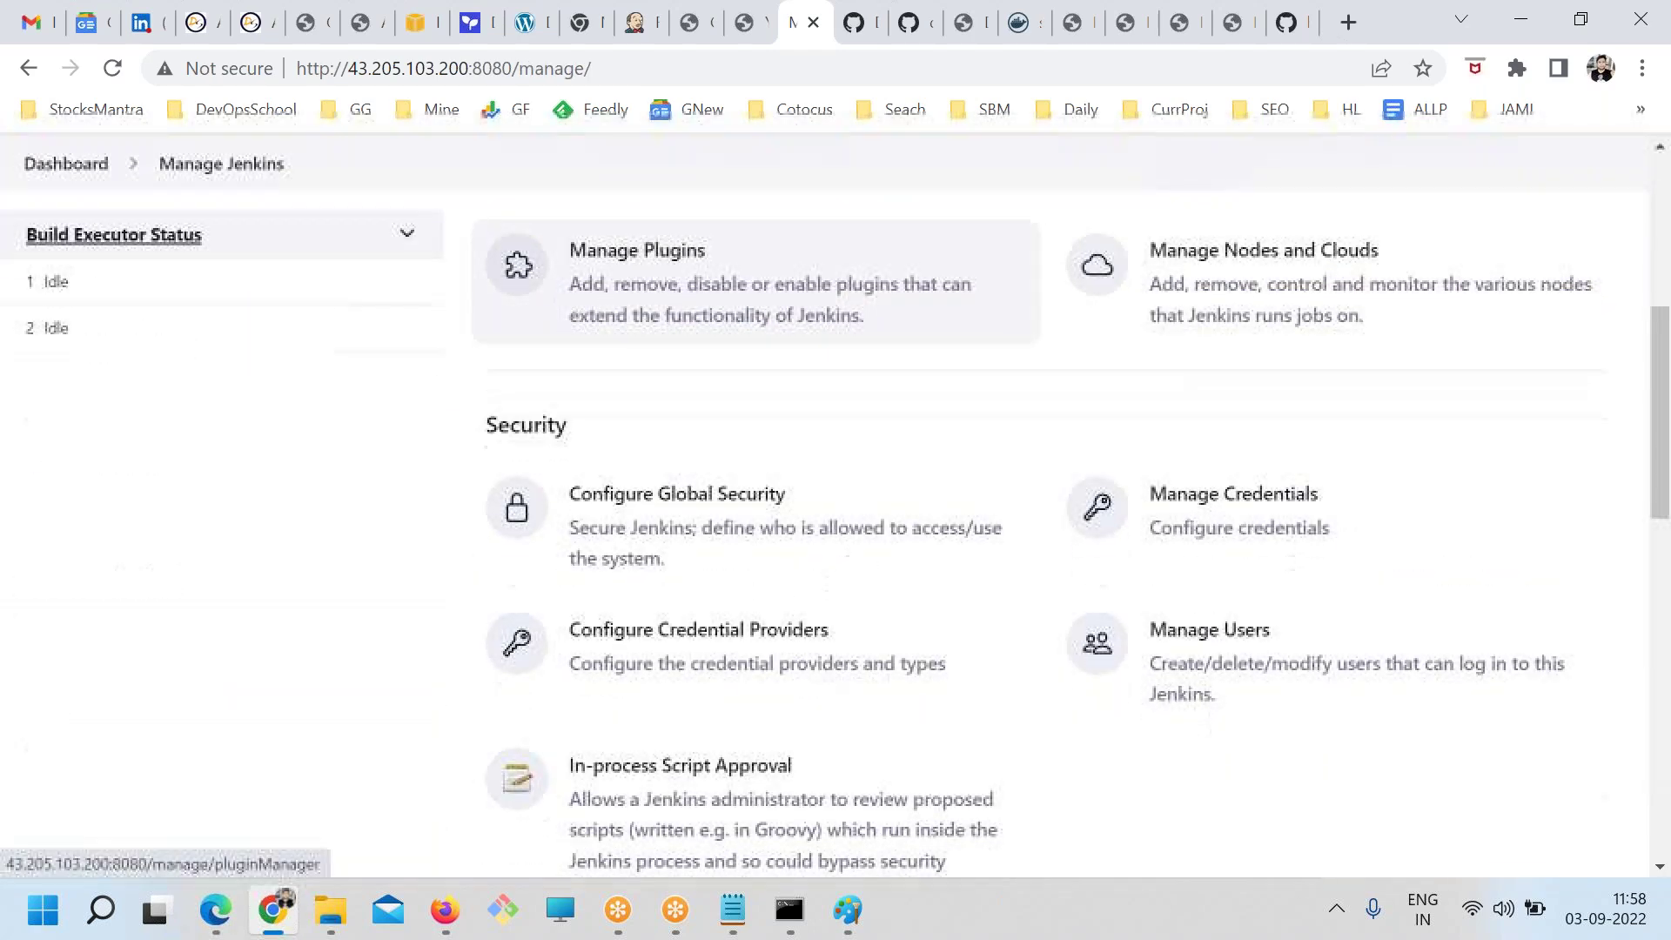
pyautogui.scroll(-3, 799, 625)
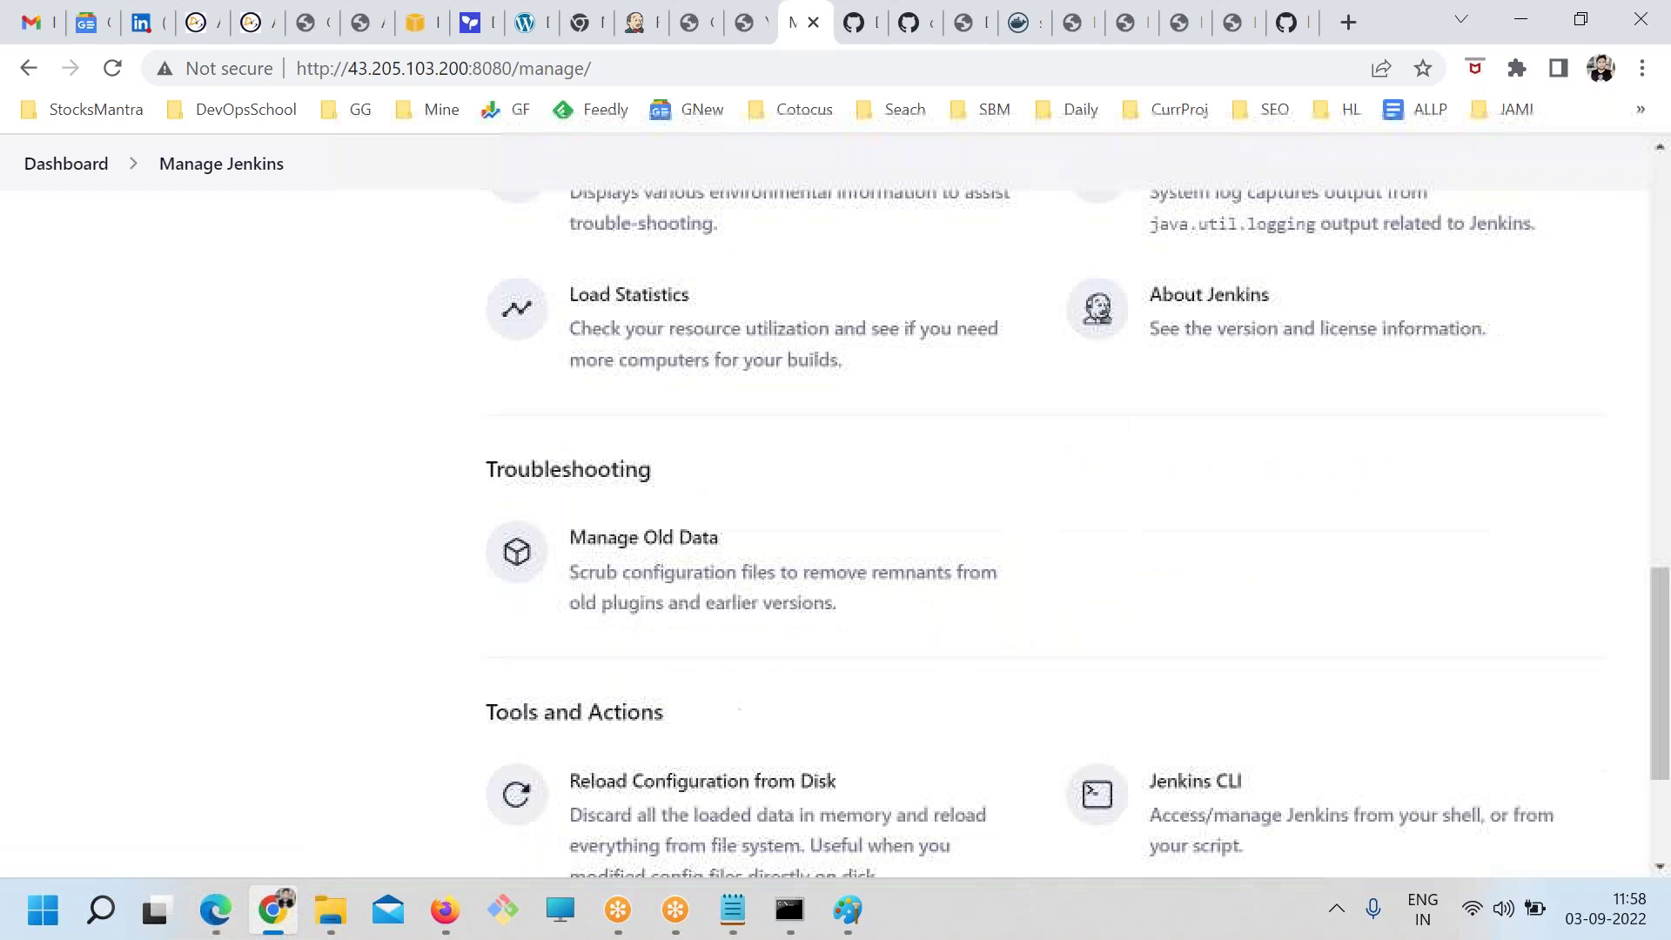
pyautogui.scroll(-3, 799, 625)
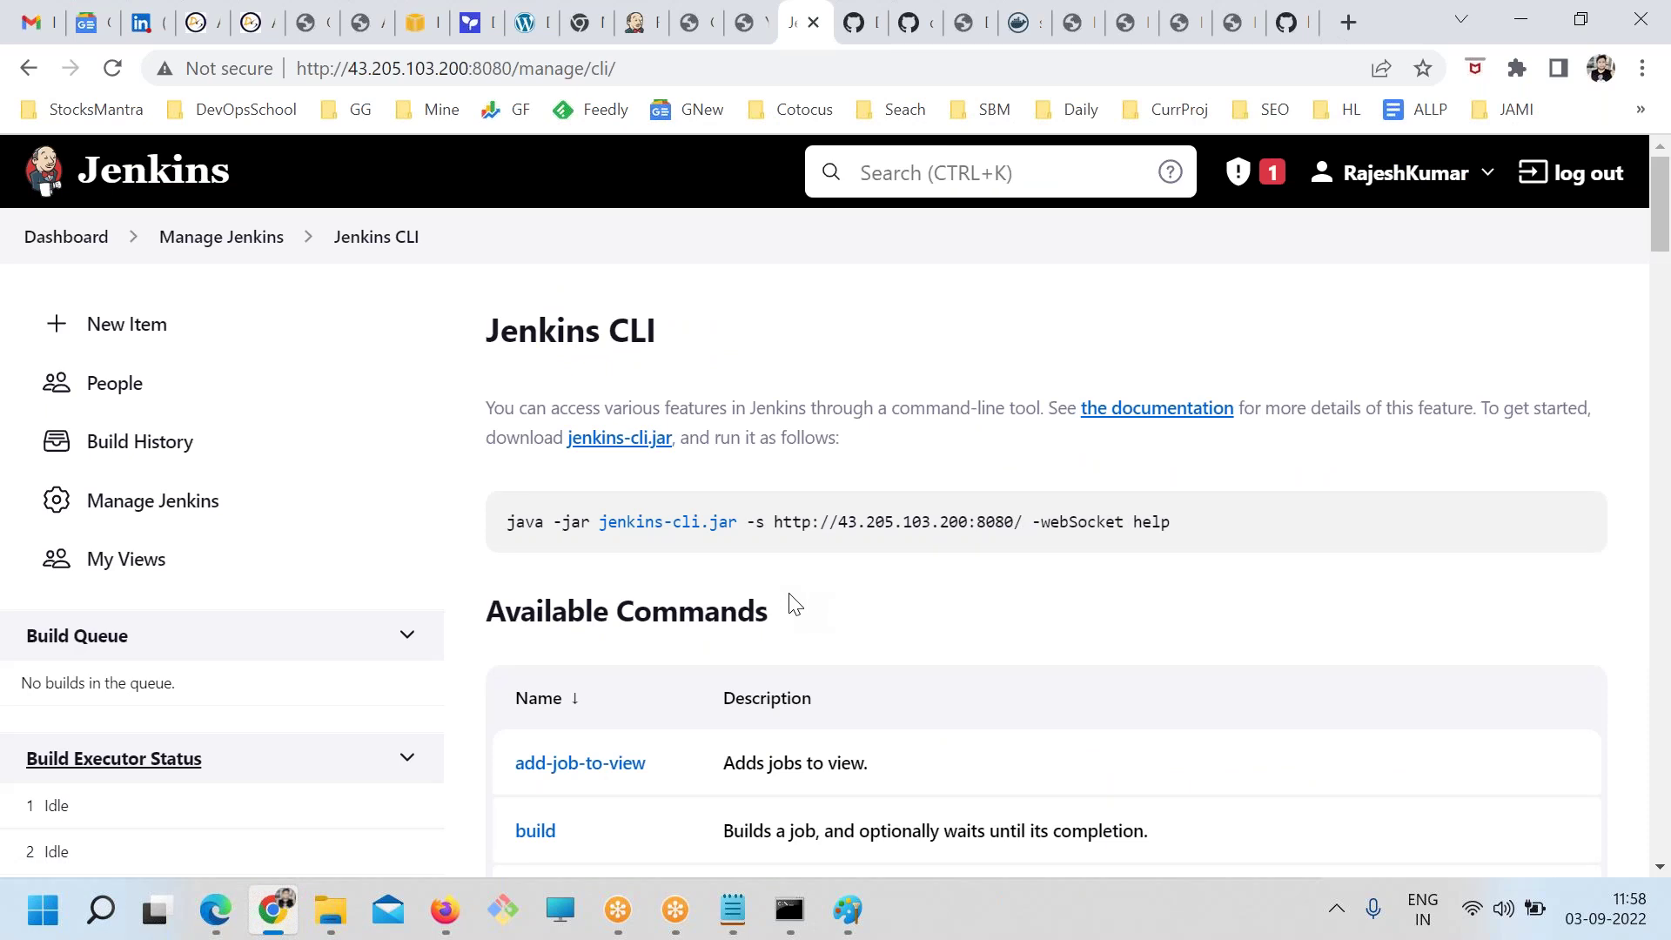
# Save jenkins-cli.jar into the Desktop Soft folder and select the example java -jar help command
pyautogui.moveTo(746, 520); pyautogui.dragTo(615, 515)
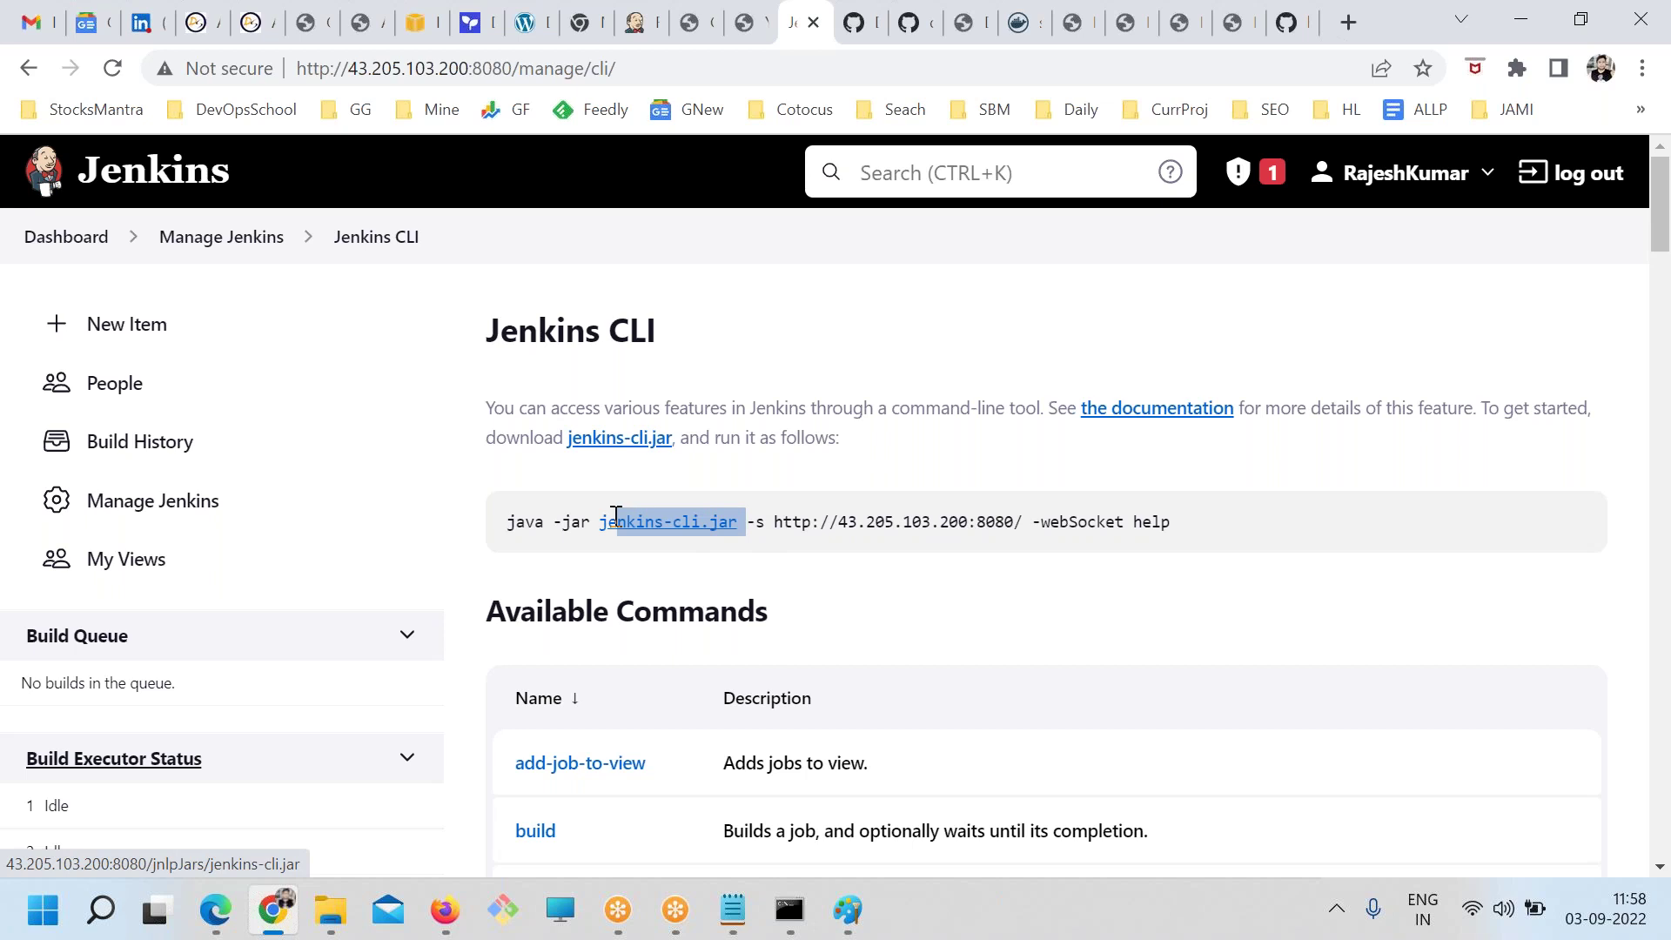
pyautogui.click(729, 555)
pyautogui.rightClick(706, 525)
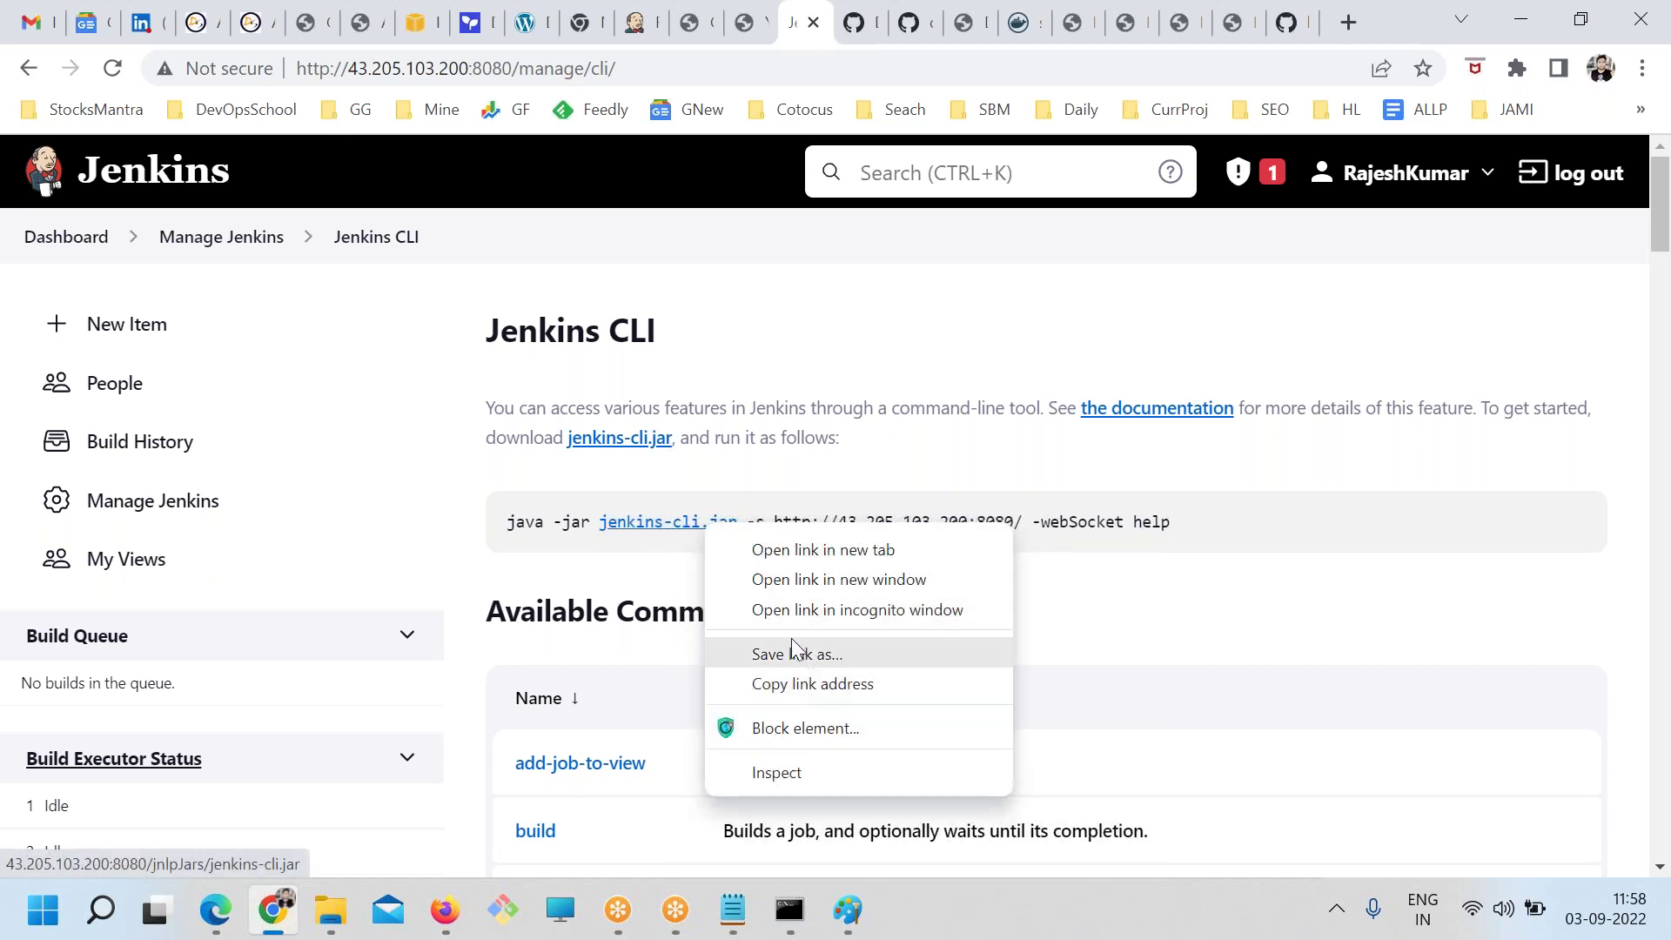
pyautogui.click(795, 660)
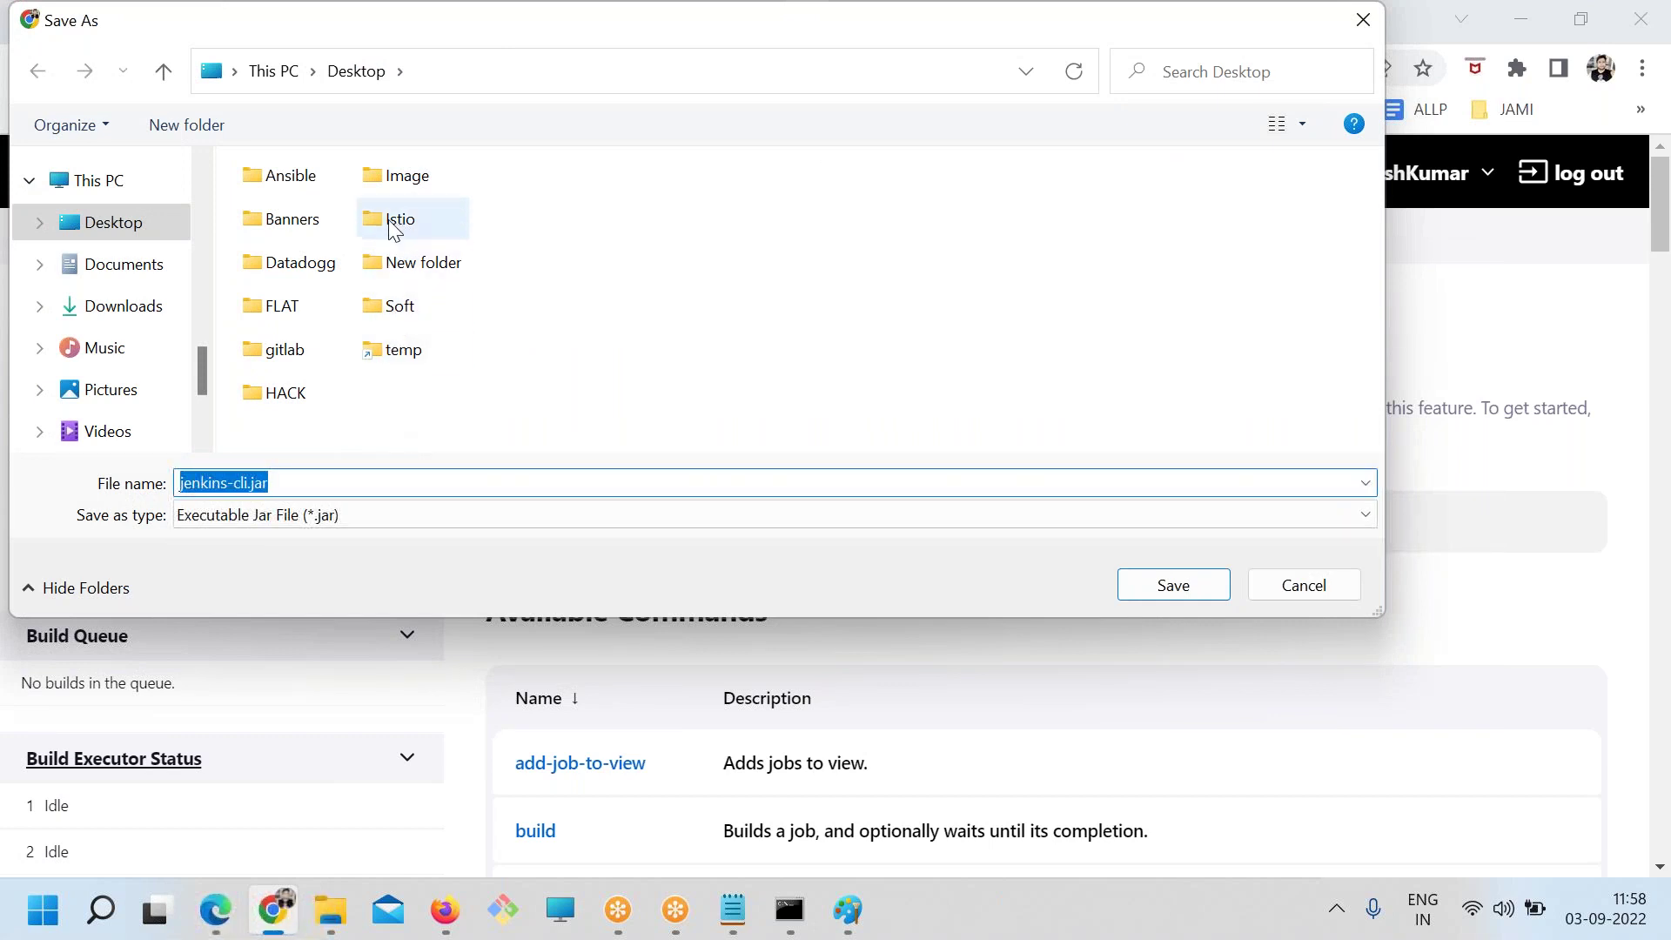
pyautogui.click(401, 306)
pyautogui.doubleClick(401, 308)
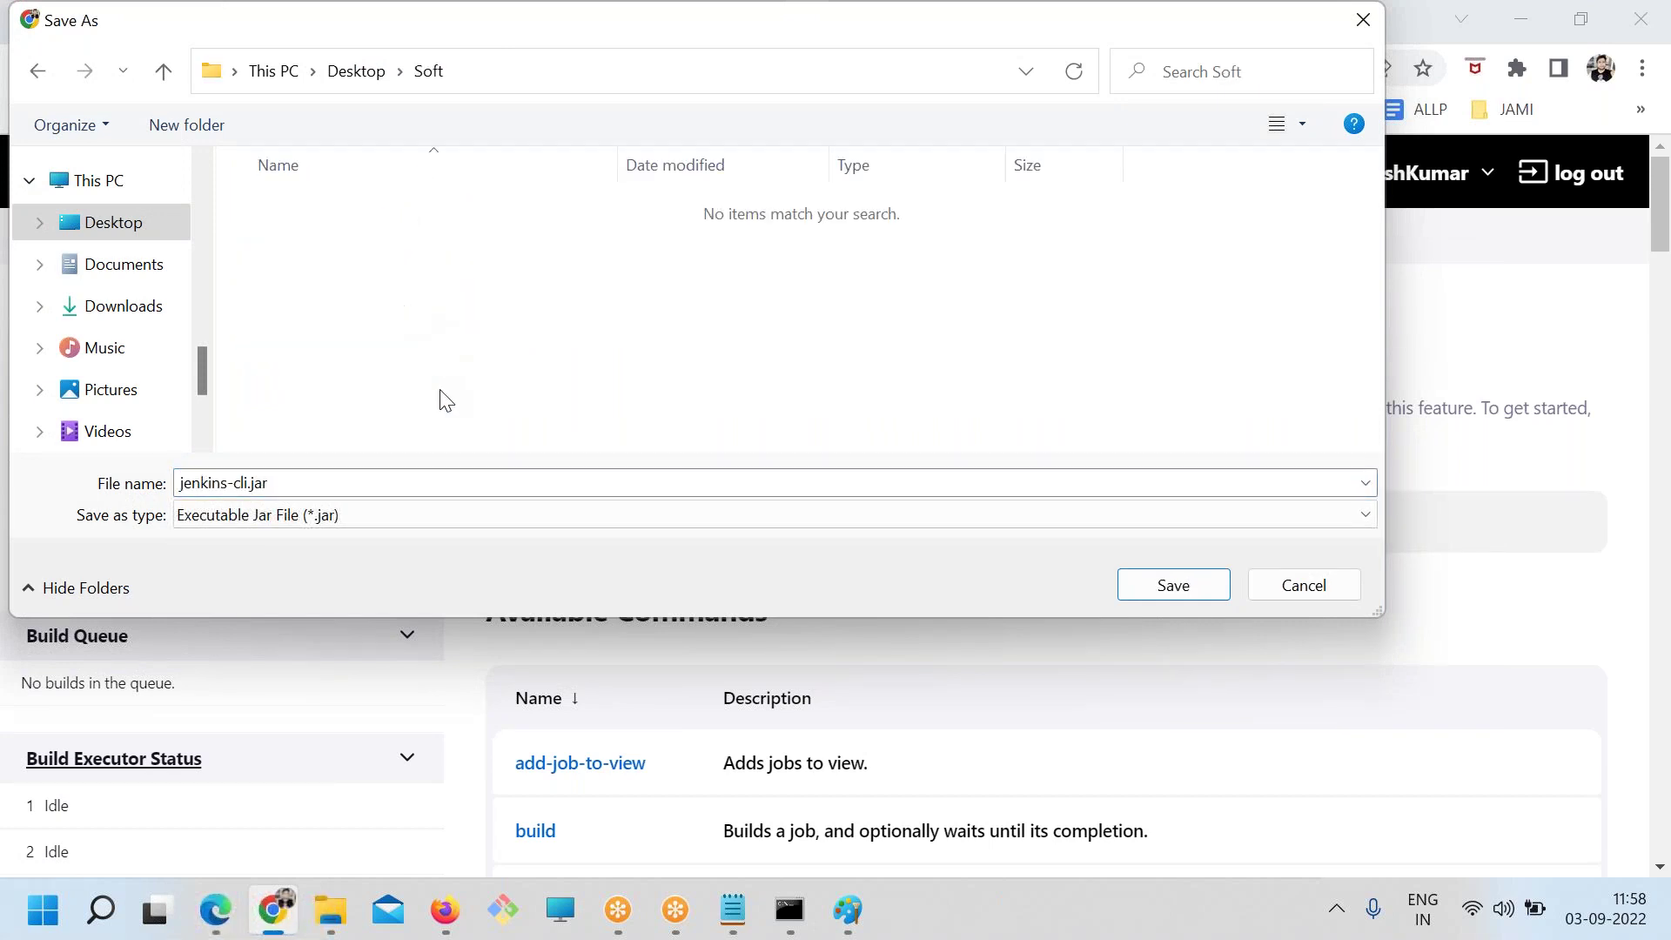
pyautogui.click(1162, 597)
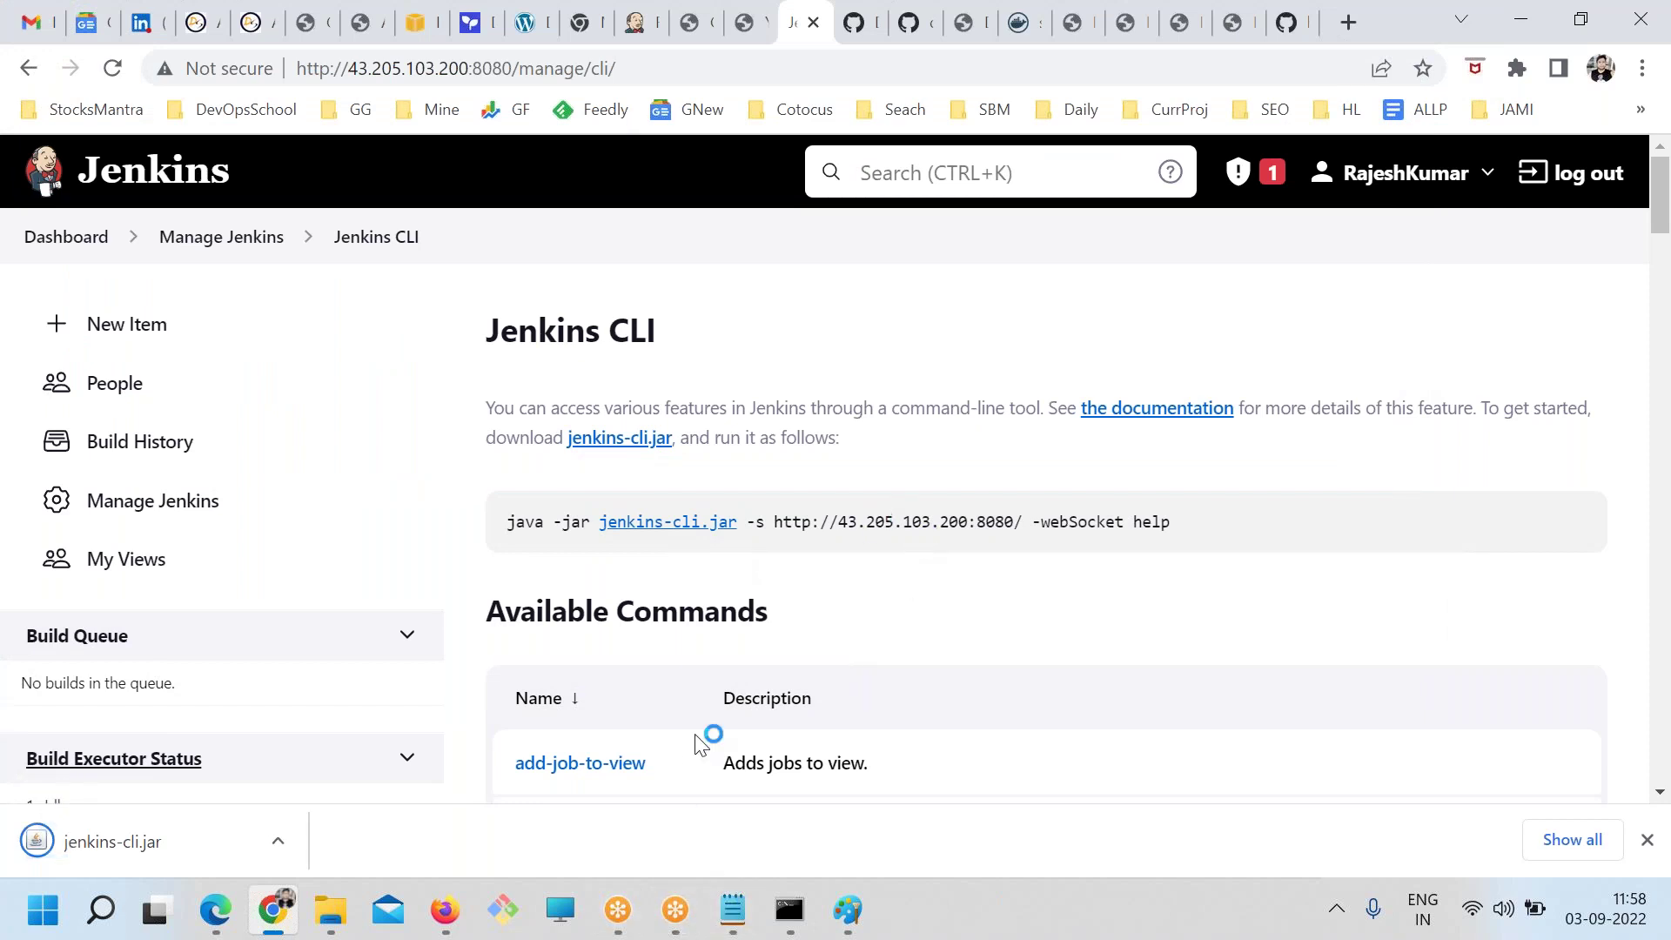
pyautogui.moveTo(516, 529); pyautogui.dragTo(1170, 548)
pyautogui.hotkey('ctrl', 'c')
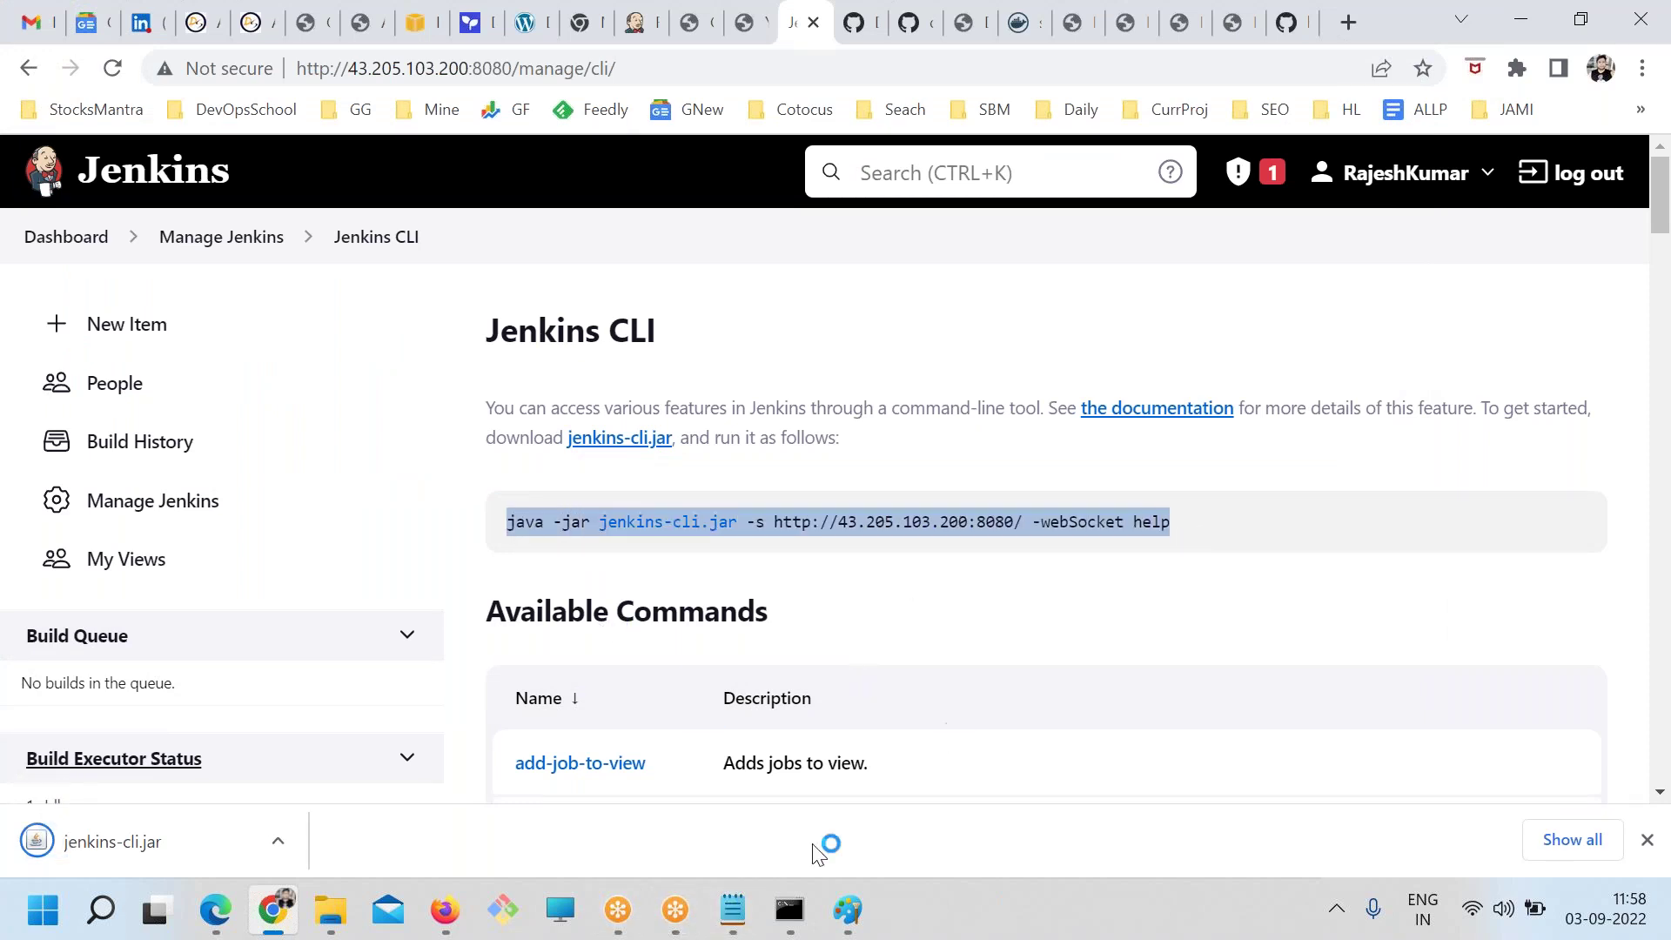
# Paste the jenkins-cli.jar help command into jenkins.txt above the curl line
pyautogui.click(733, 910)
pyautogui.click(279, 571)
pyautogui.hotkey('ctrl', 'v')
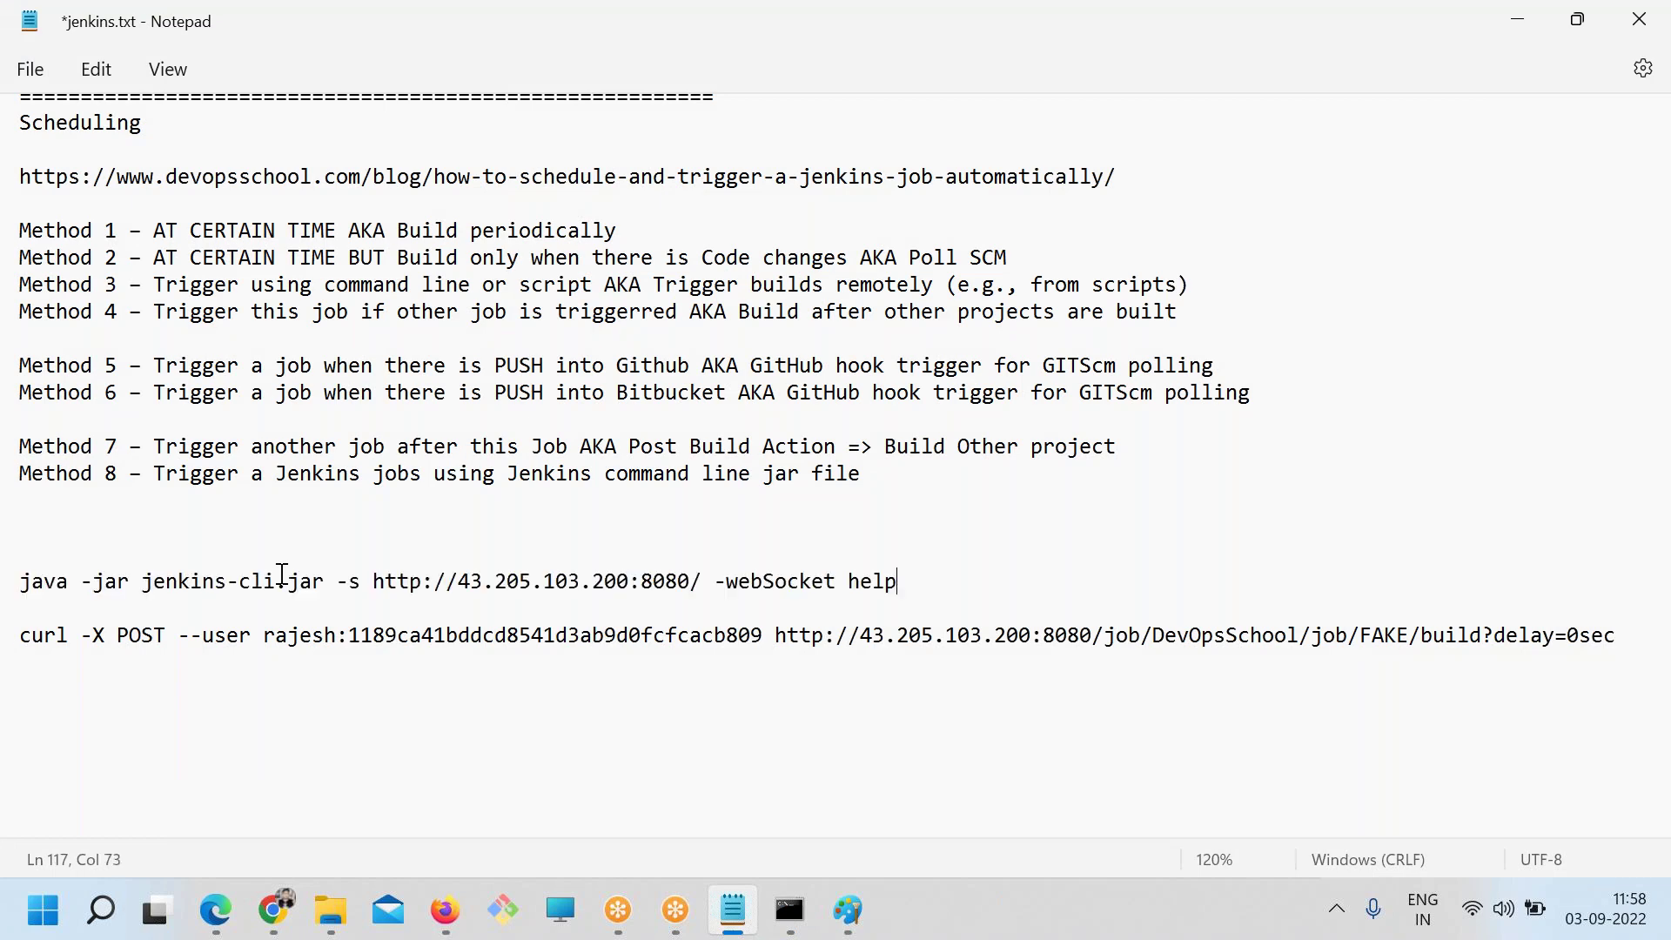
pyautogui.press('Return')
pyautogui.hotkey('alt', 'Tab')
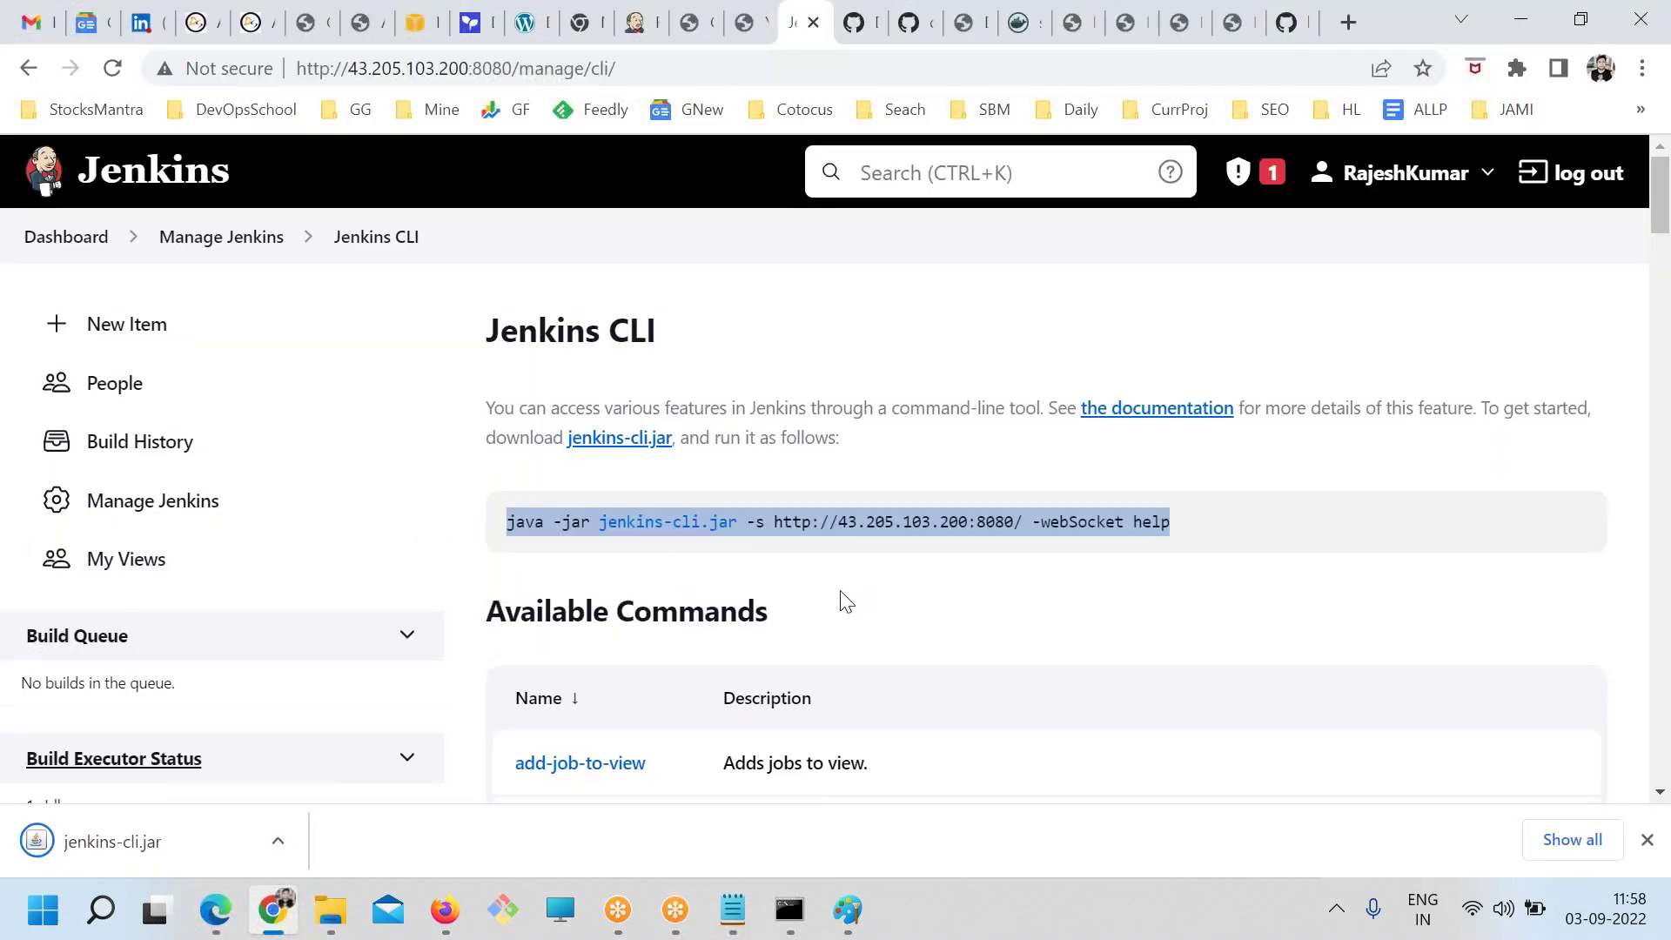
# Copy the build command syntax from the Jenkins CLI 'build' page and paste it below the help line
pyautogui.scroll(-2, 838, 597)
pyautogui.scroll(-3, 546, 464)
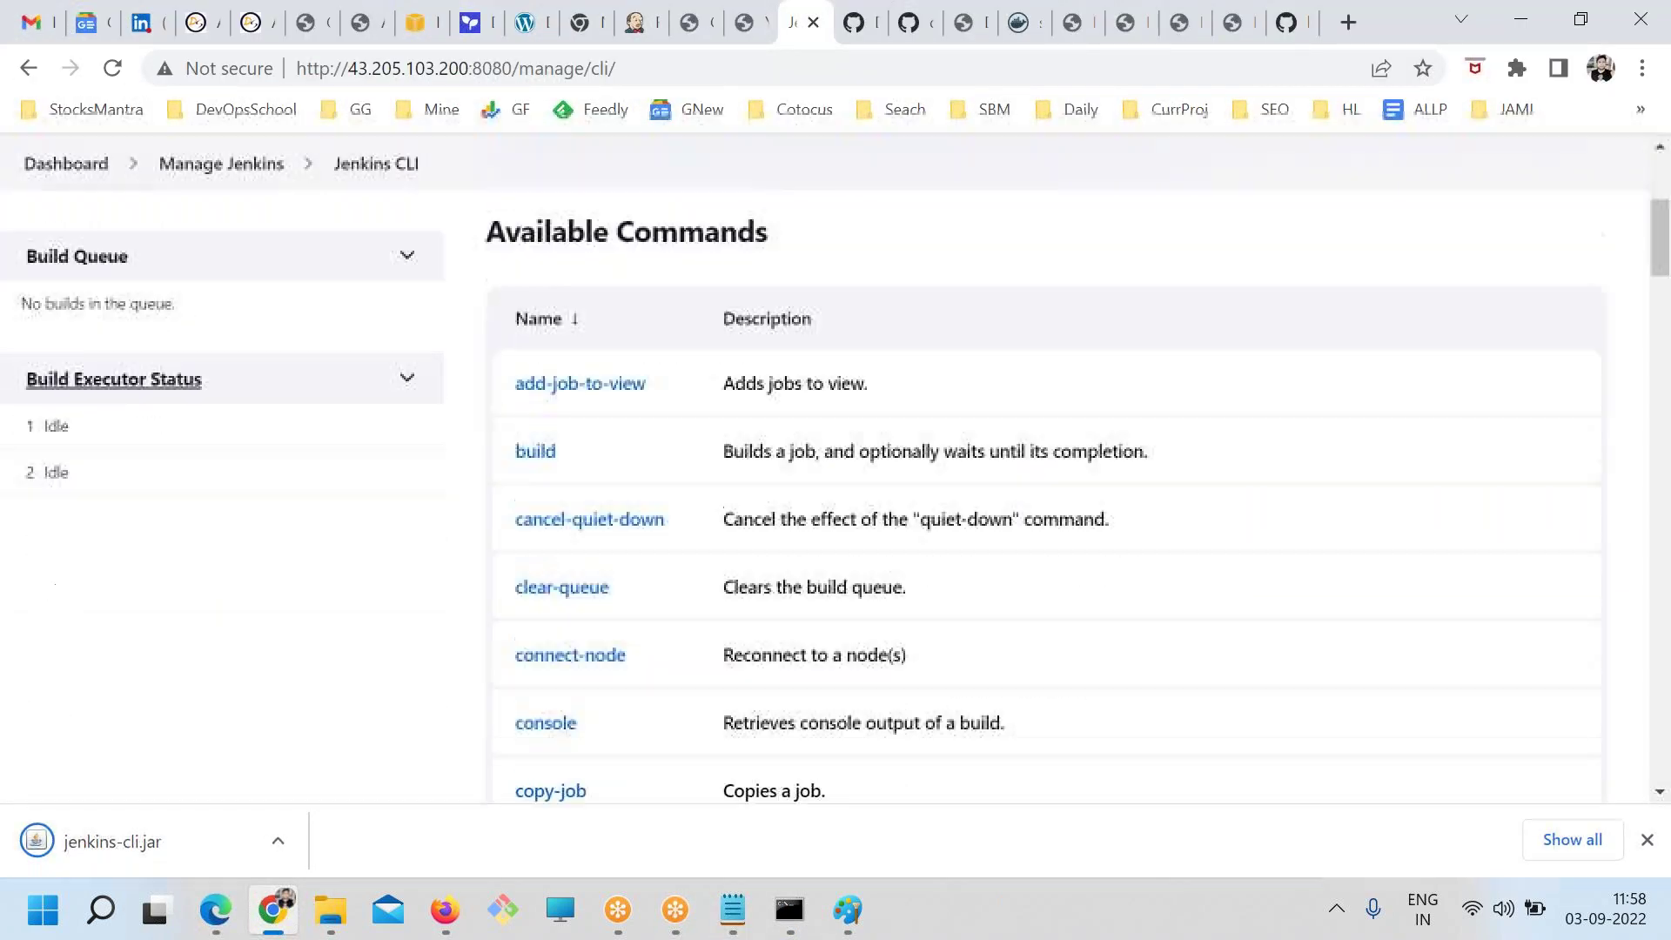
pyautogui.click(535, 438)
pyautogui.moveTo(1586, 414); pyautogui.dragTo(512, 419)
pyautogui.hotkey('ctrl', 'c')
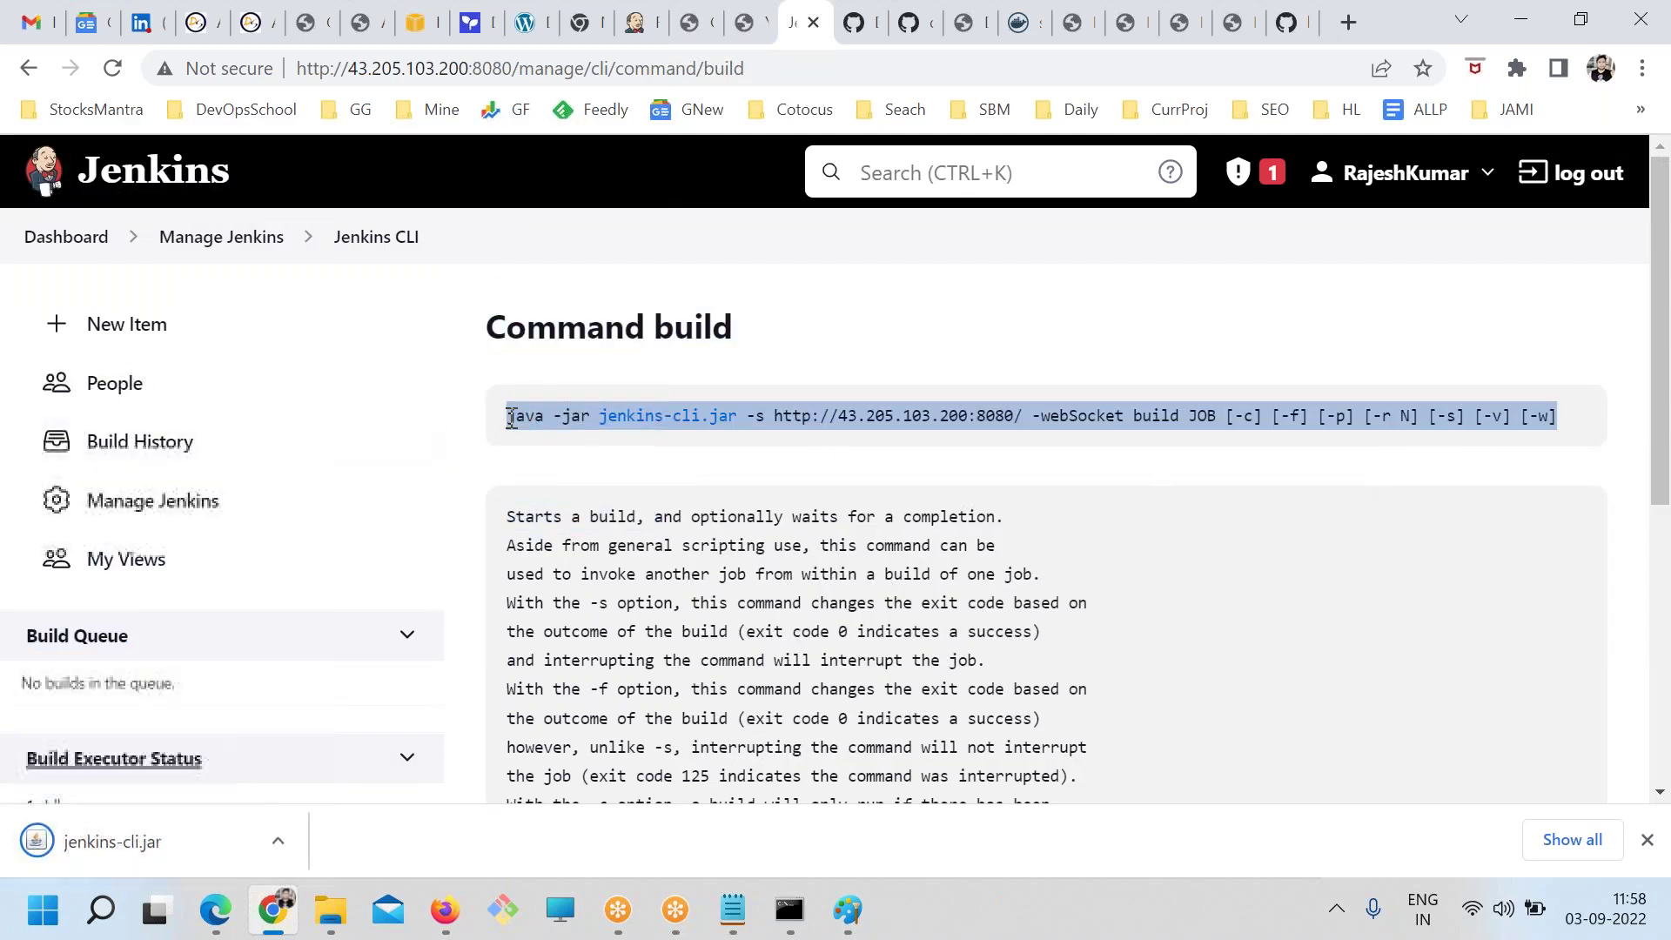
pyautogui.hotkey('alt', 'Tab')
pyautogui.hotkey('ctrl', 'v')
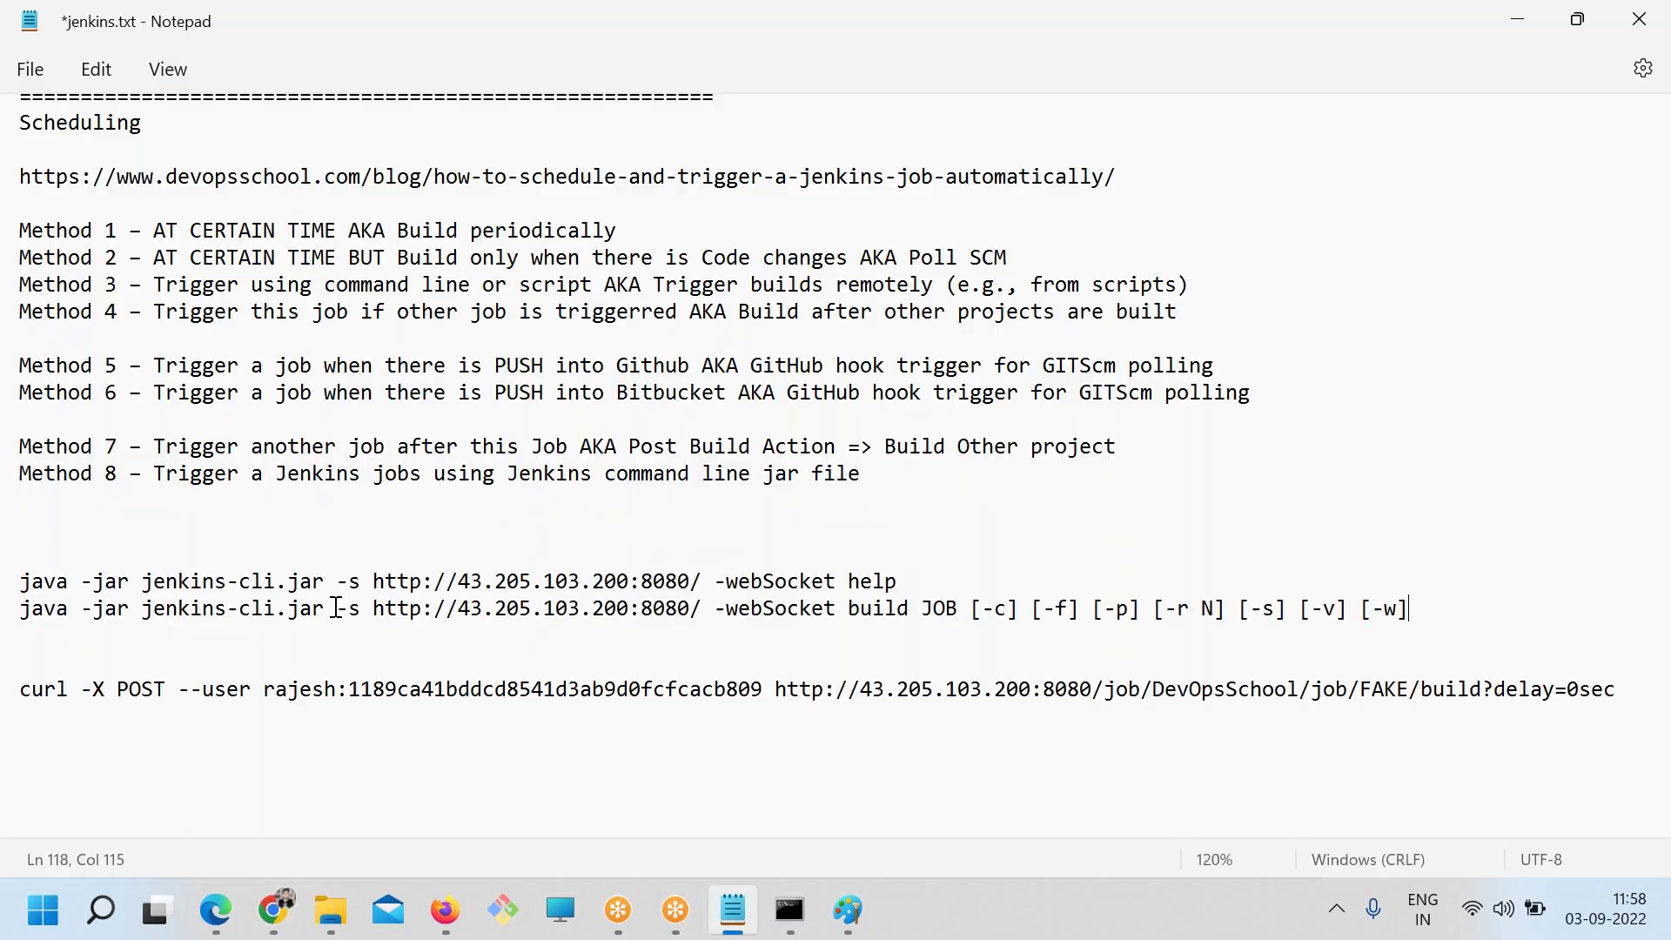
# Go over the build command's server address, build subcommand and options, then select the JOB placeholder
pyautogui.moveTo(380, 609); pyautogui.dragTo(683, 611)
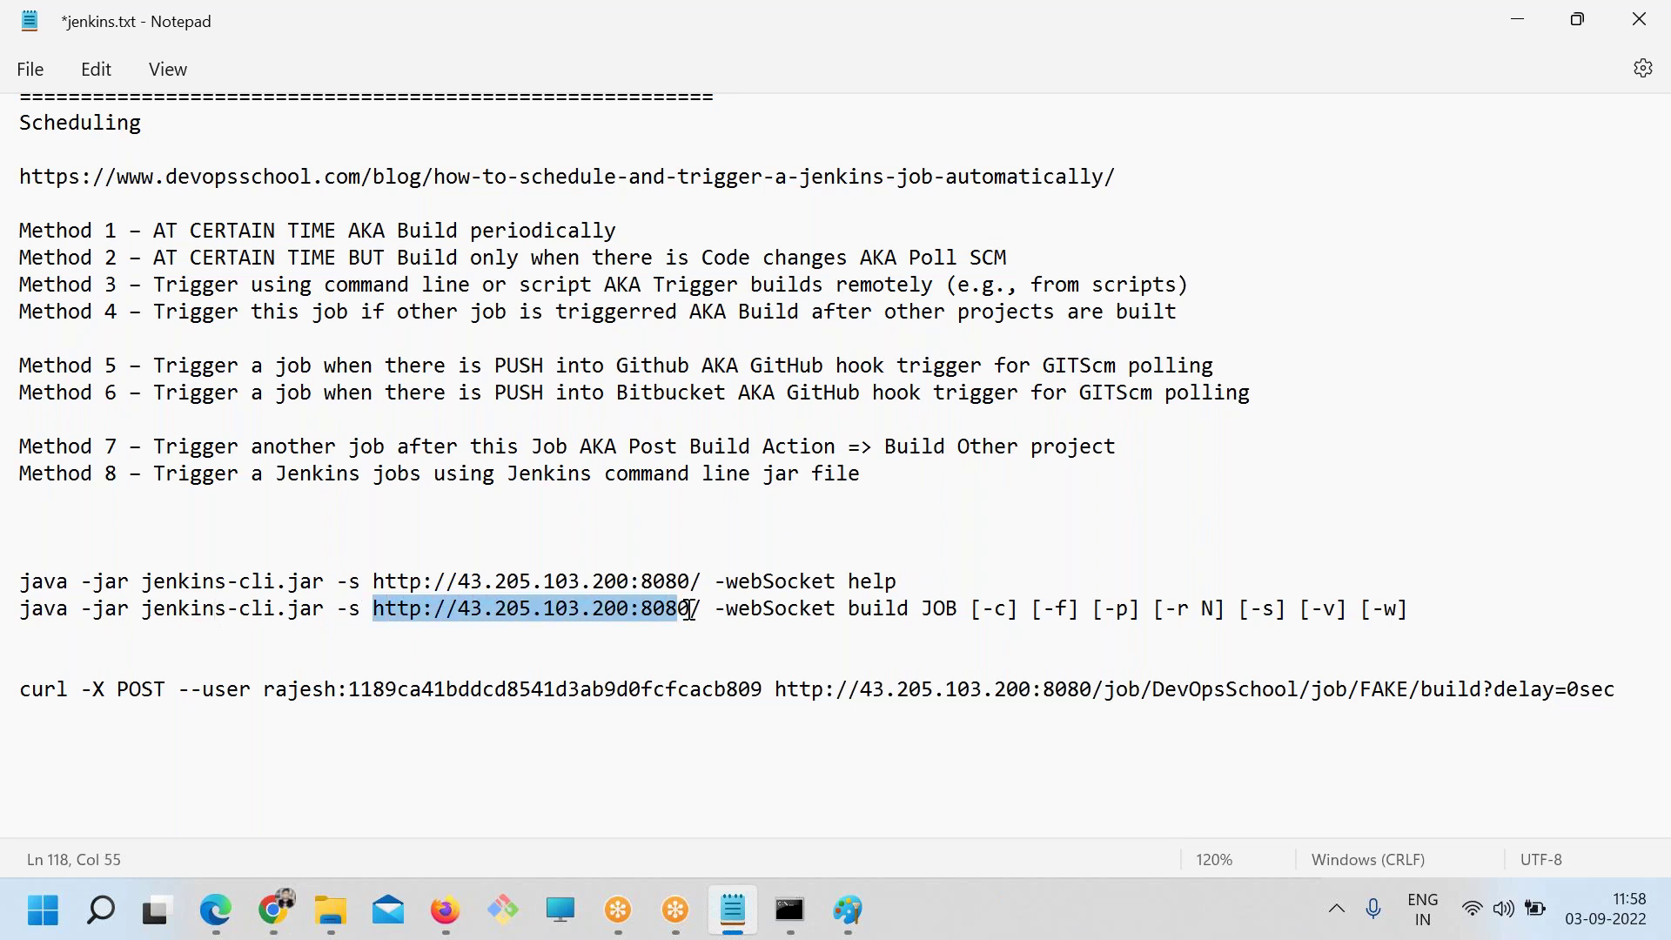
pyautogui.click(861, 609)
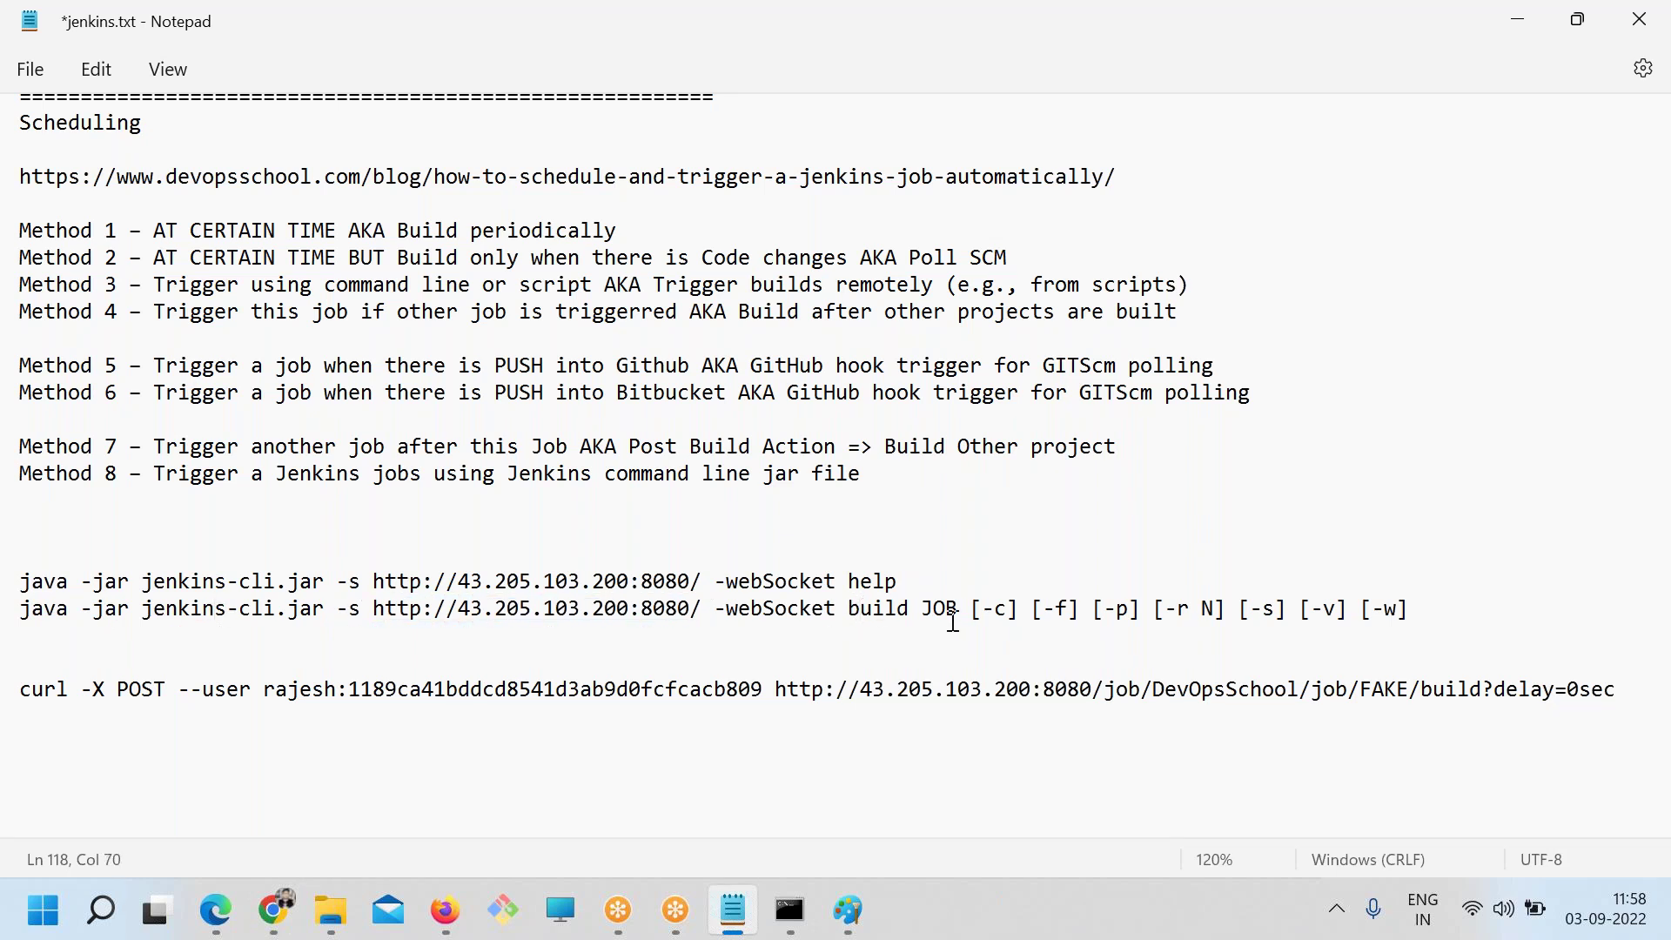
pyautogui.moveTo(973, 608); pyautogui.dragTo(1047, 623)
pyautogui.click(1415, 633)
pyautogui.click(981, 620)
pyautogui.doubleClick(942, 608)
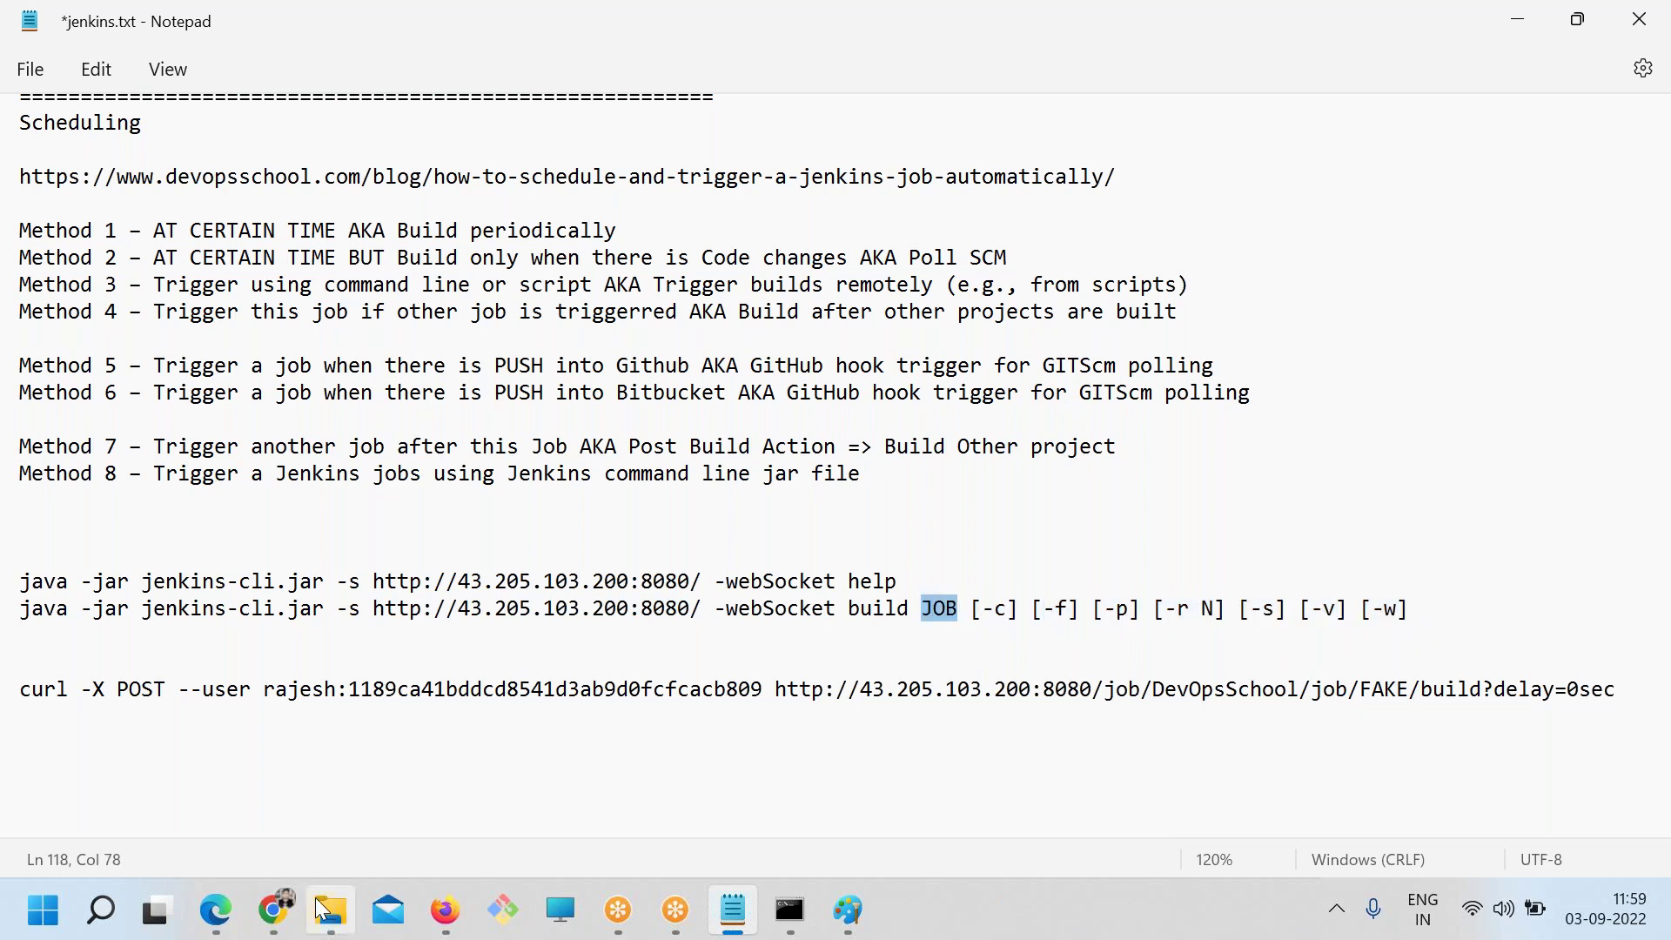
pyautogui.click(276, 911)
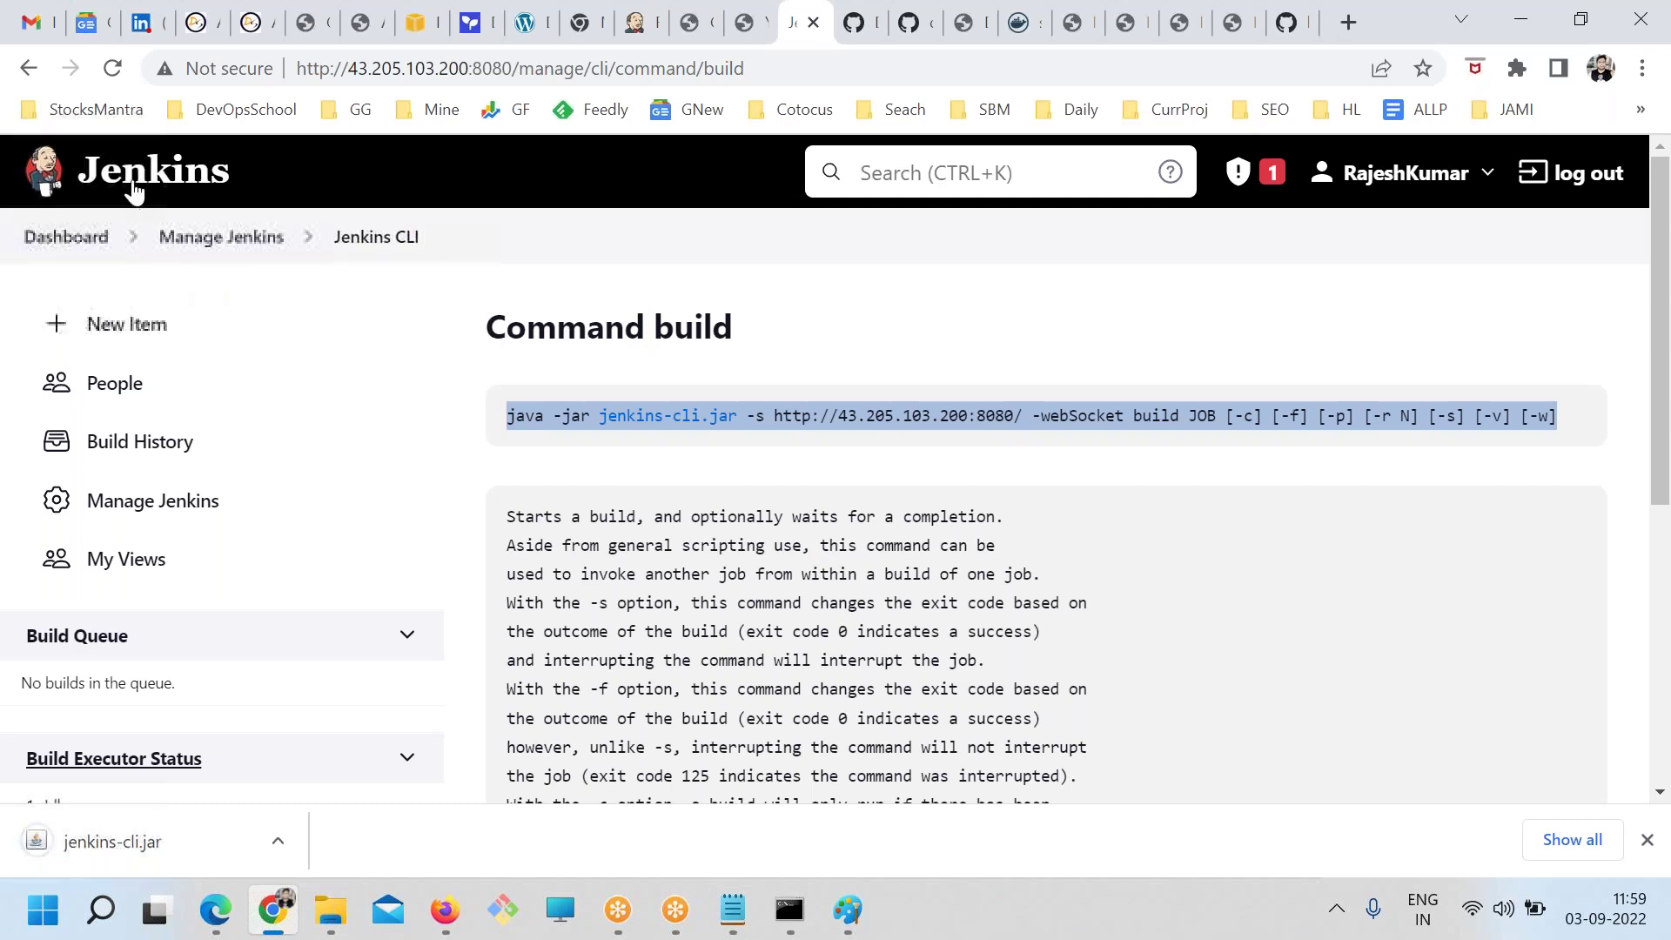
# Create a new freestyle project named TEST from the Jenkins dashboard
pyautogui.click(66, 237)
pyautogui.click(738, 571)
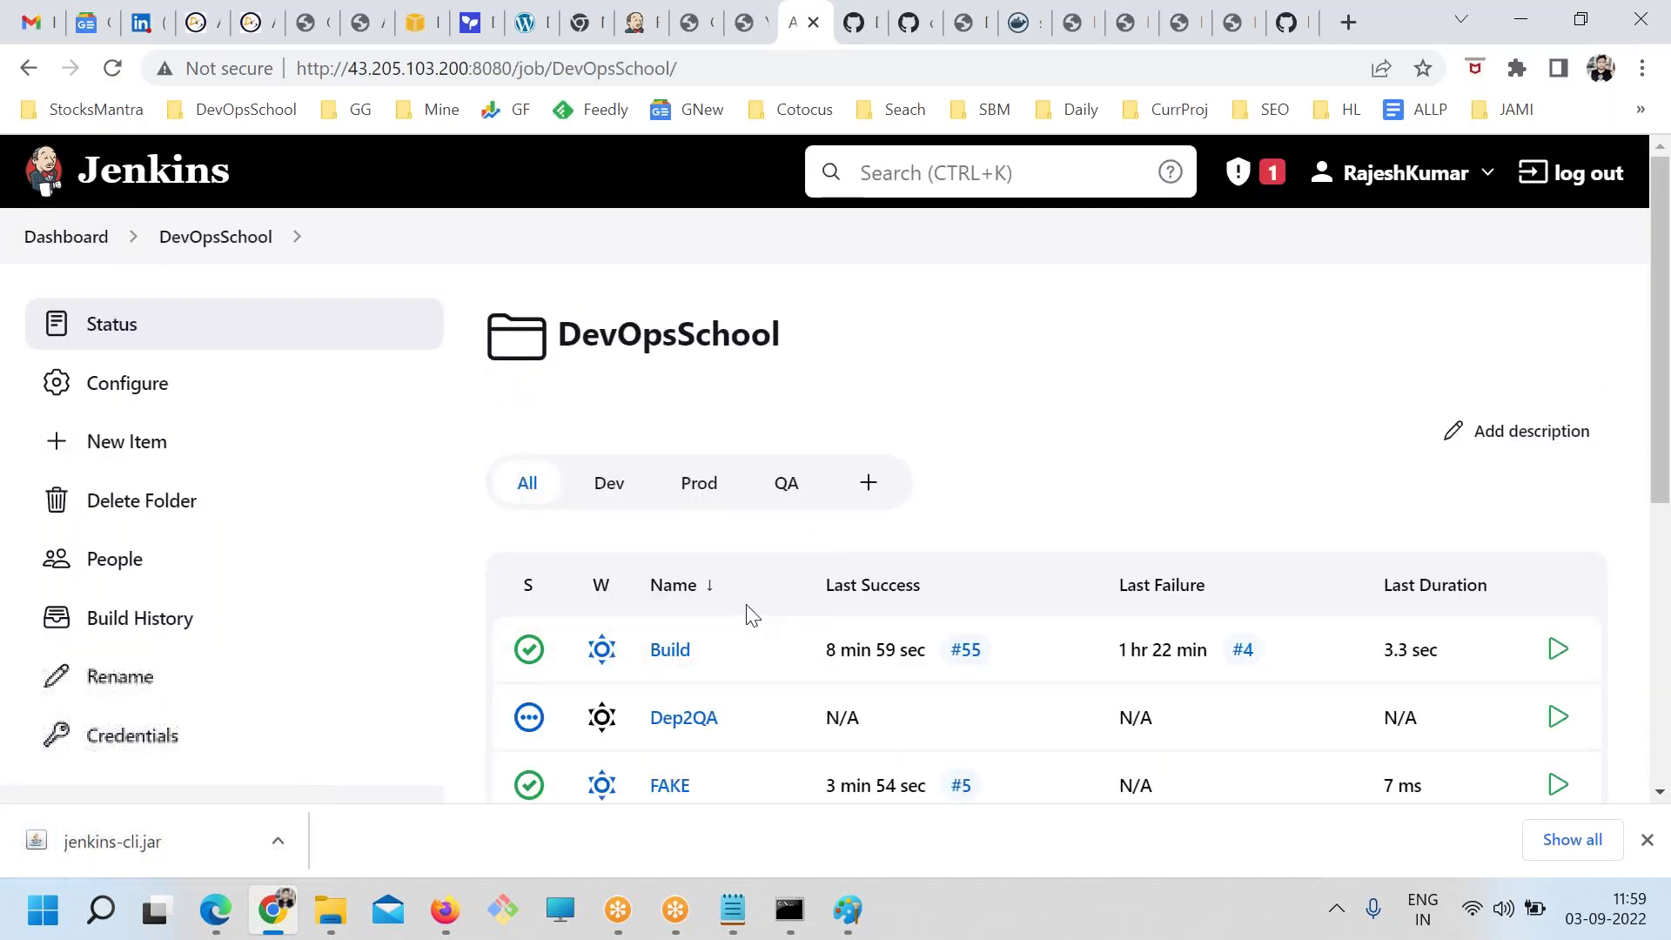
pyautogui.click(36, 244)
pyautogui.click(605, 383)
pyautogui.click(46, 241)
pyautogui.click(126, 324)
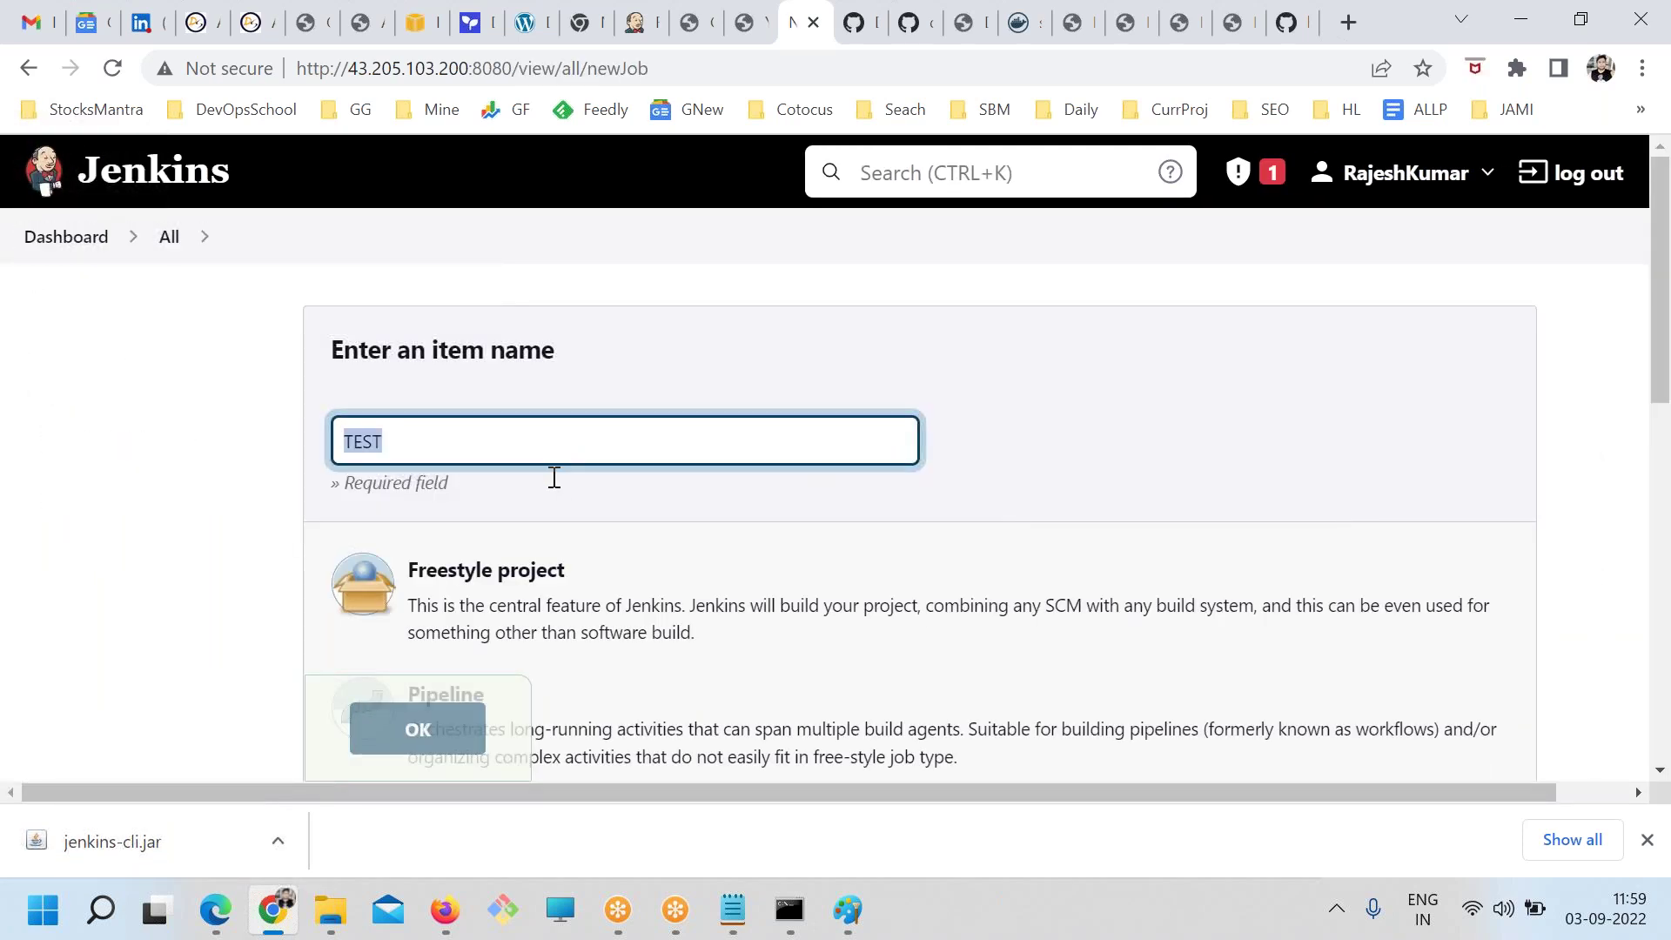
pyautogui.click(470, 635)
pyautogui.click(448, 732)
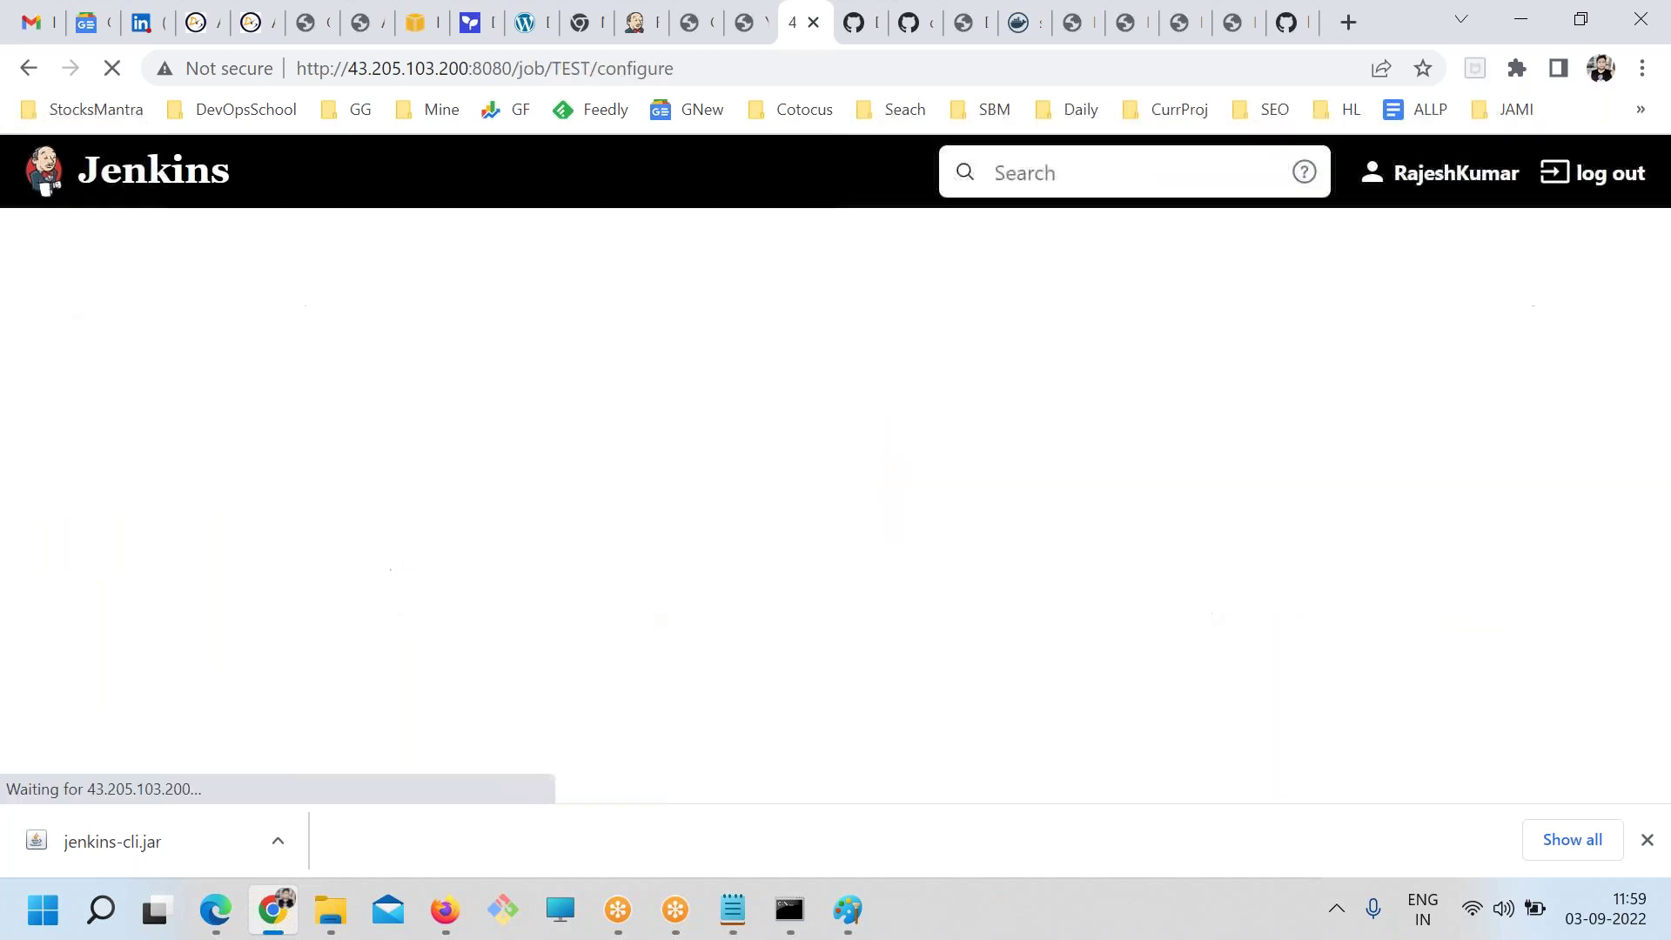
pyautogui.scroll(-5, 547, 696)
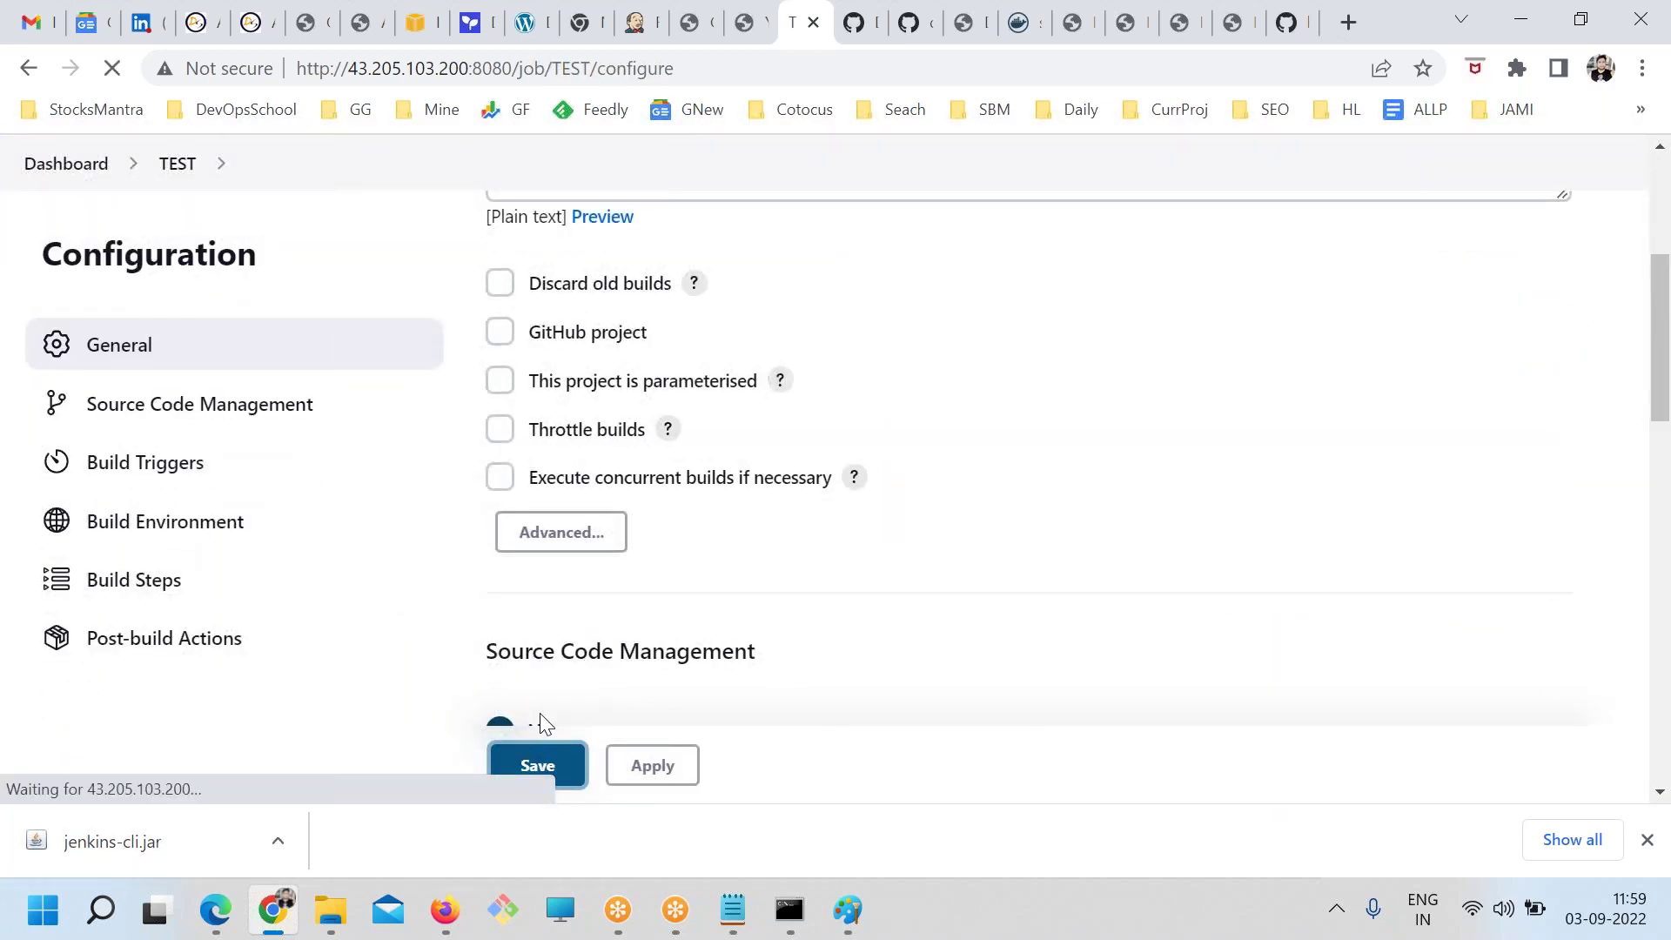
# Paste TEST over JOB in the noted build command and select the trailing options
pyautogui.doubleClick(568, 69)
pyautogui.hotkey('ctrl', 'c')
pyautogui.hotkey('alt', 'Tab')
pyautogui.hotkey('ctrl', 'v')
pyautogui.moveTo(1425, 620); pyautogui.dragTo(1004, 612)
# Delete the options after 'build TEST', add a blank line after the help command, and save jenkins.txt
pyautogui.press('BackSpace')
pyautogui.press('BackSpace')
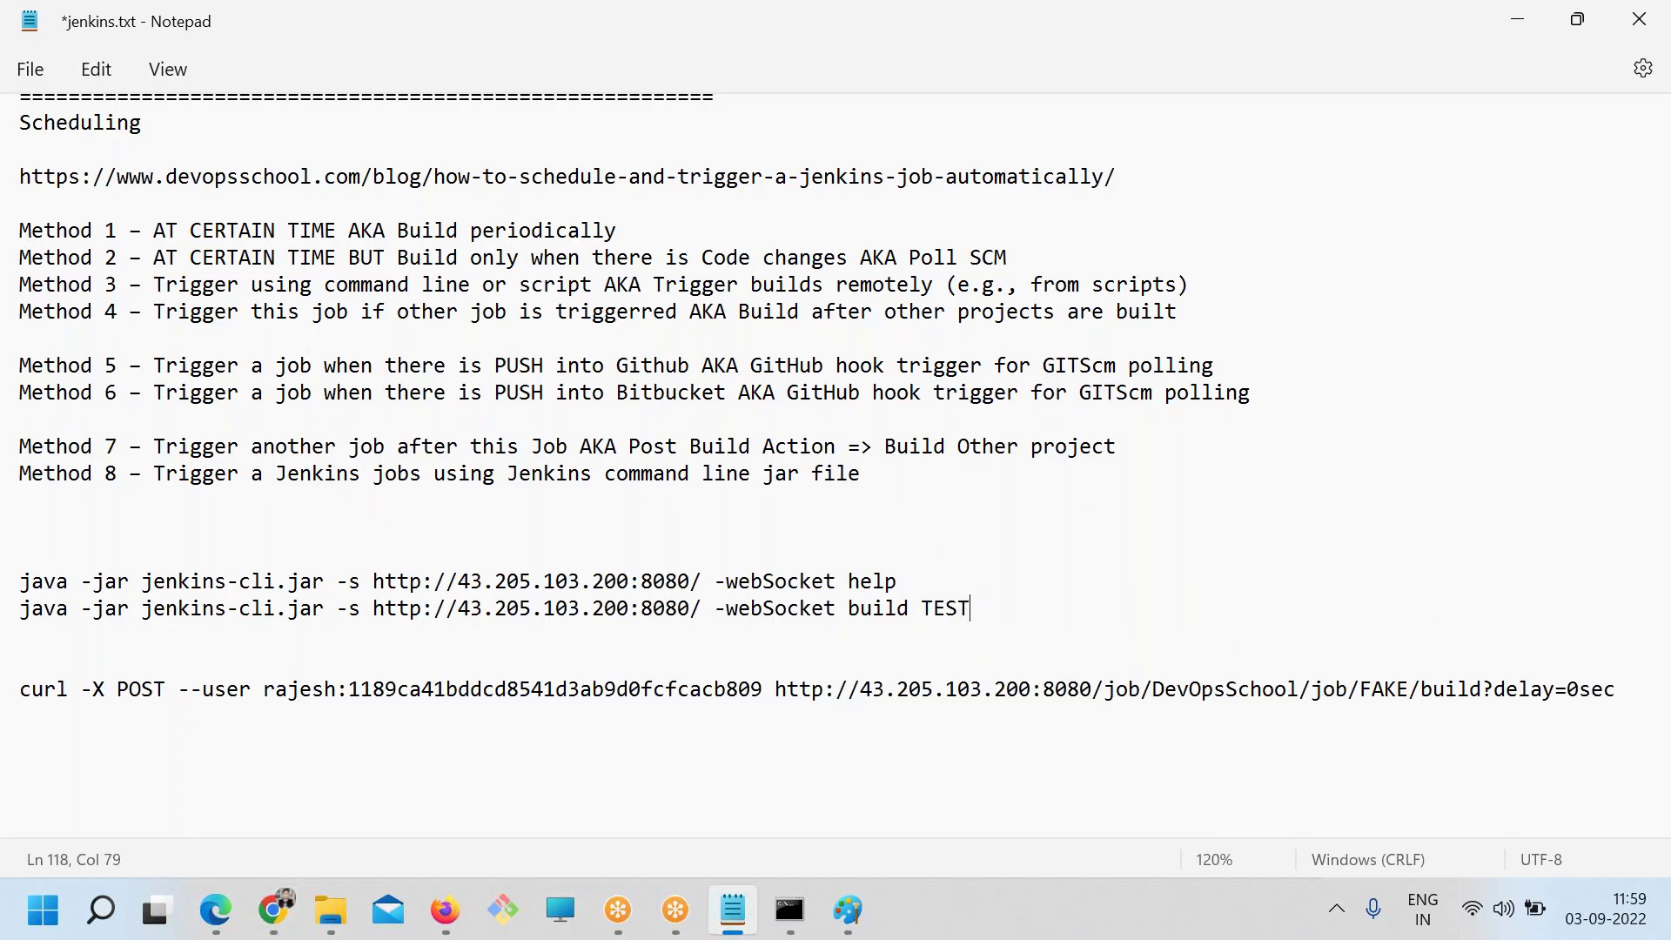
pyautogui.tripleClick(40, 608)
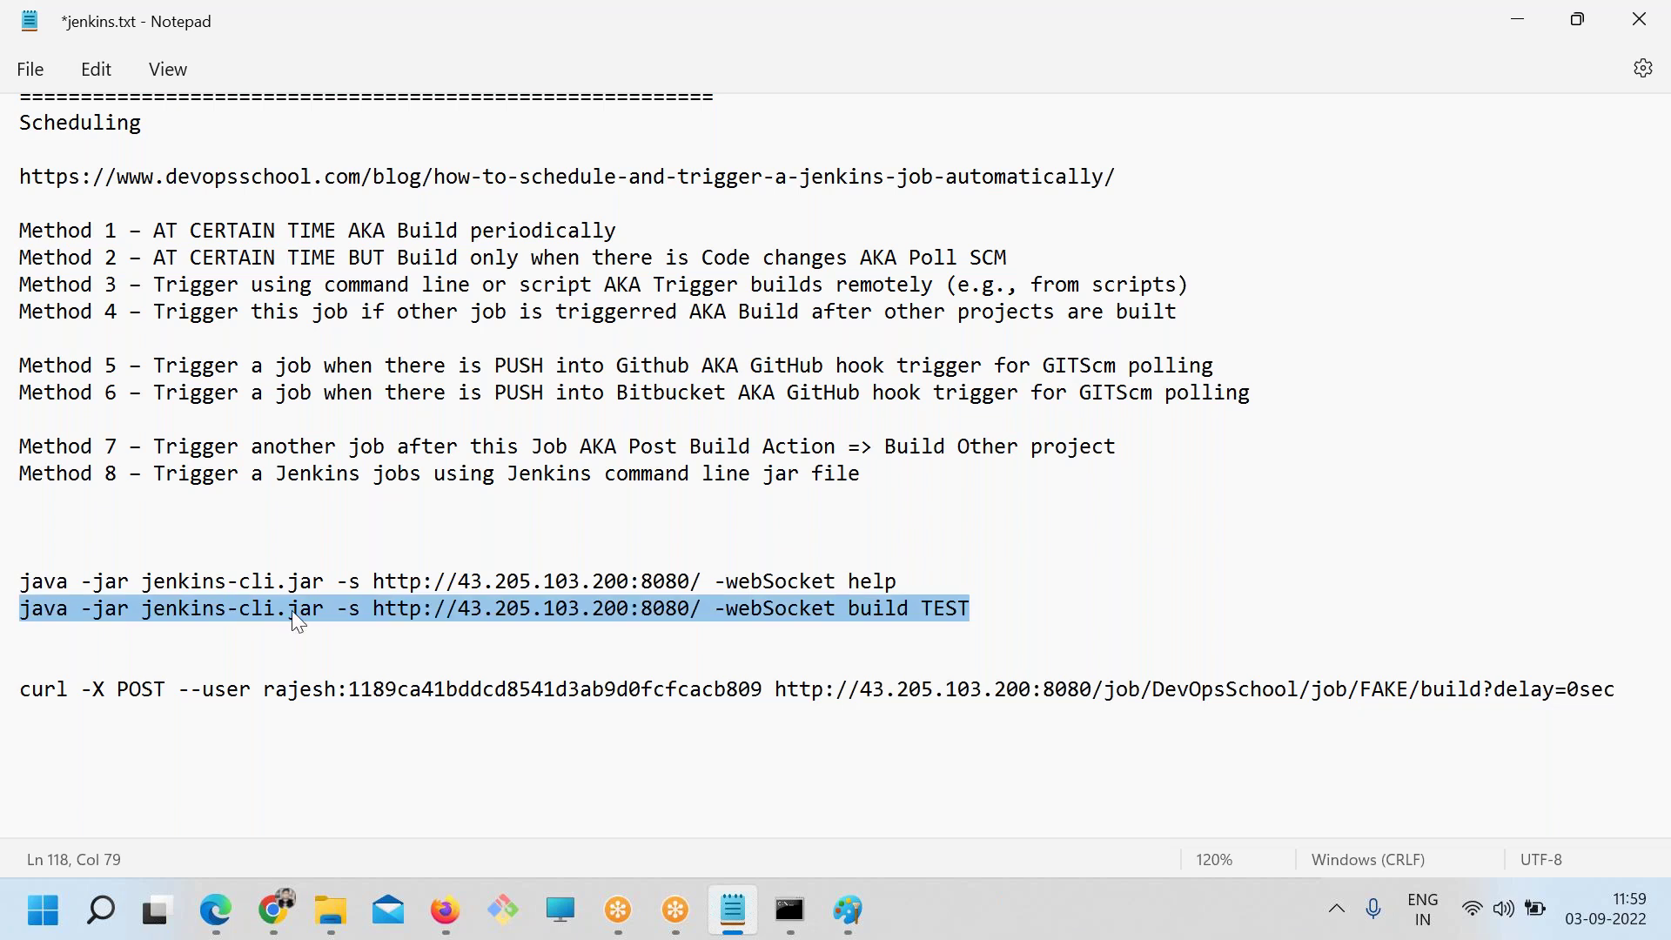
pyautogui.click(461, 613)
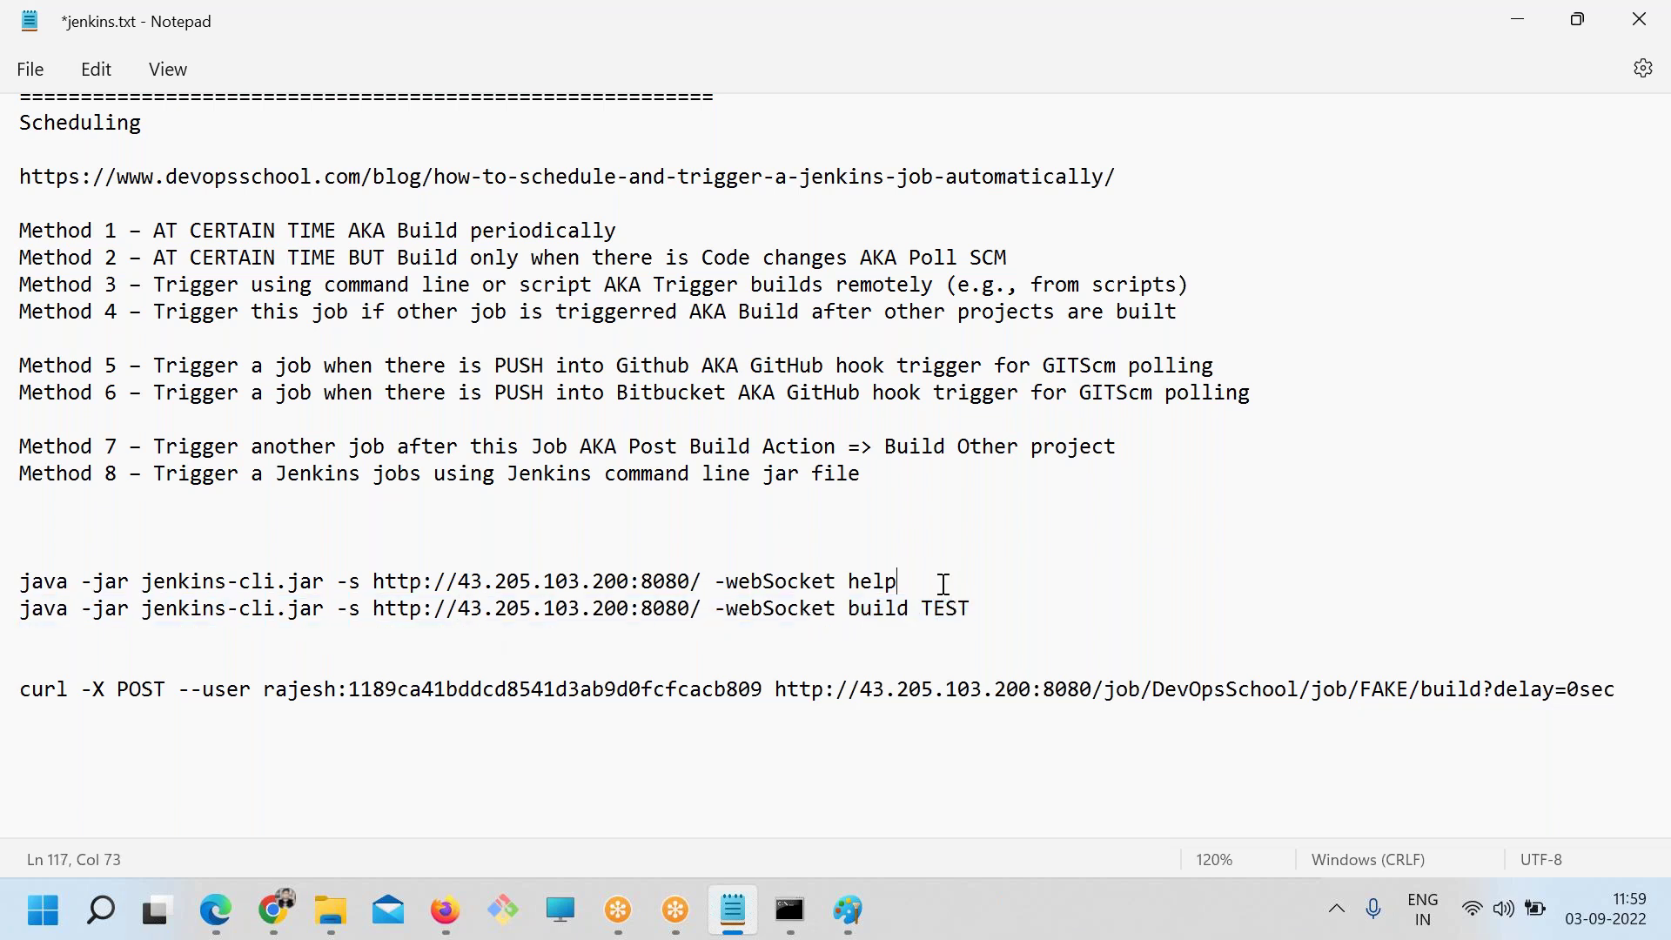
pyautogui.press('Return')
pyautogui.hotkey('ctrl', 's')
# Open Manage Jenkins from the dashboard and scroll down to Tools and Actions
pyautogui.click(789, 910)
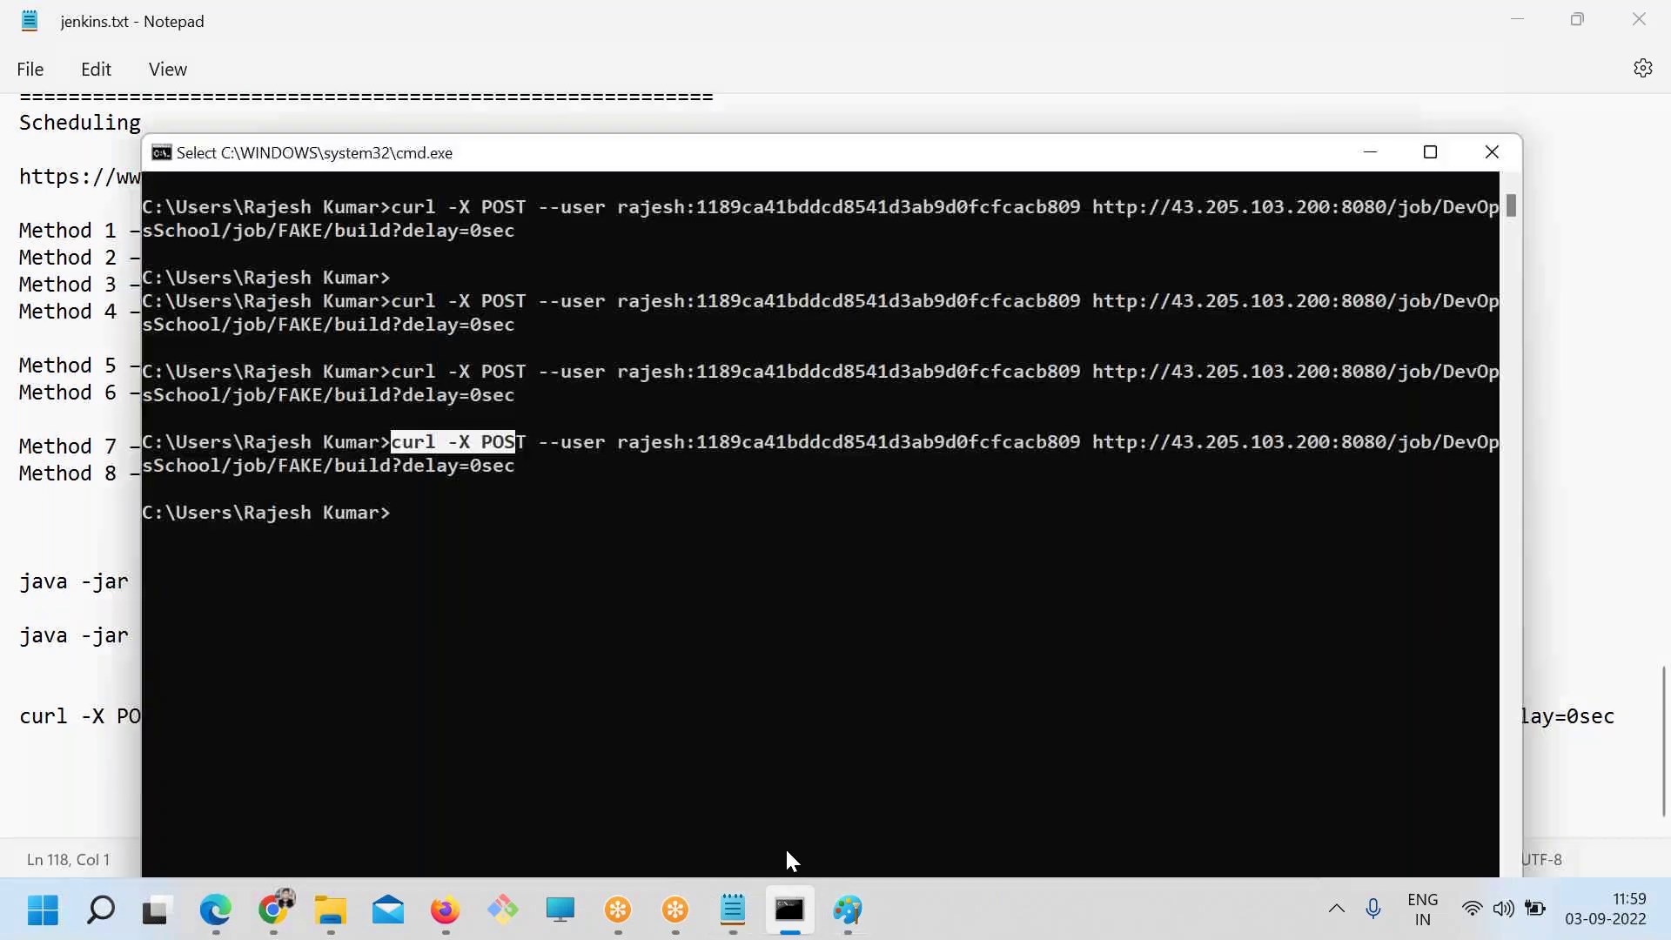
pyautogui.click(275, 908)
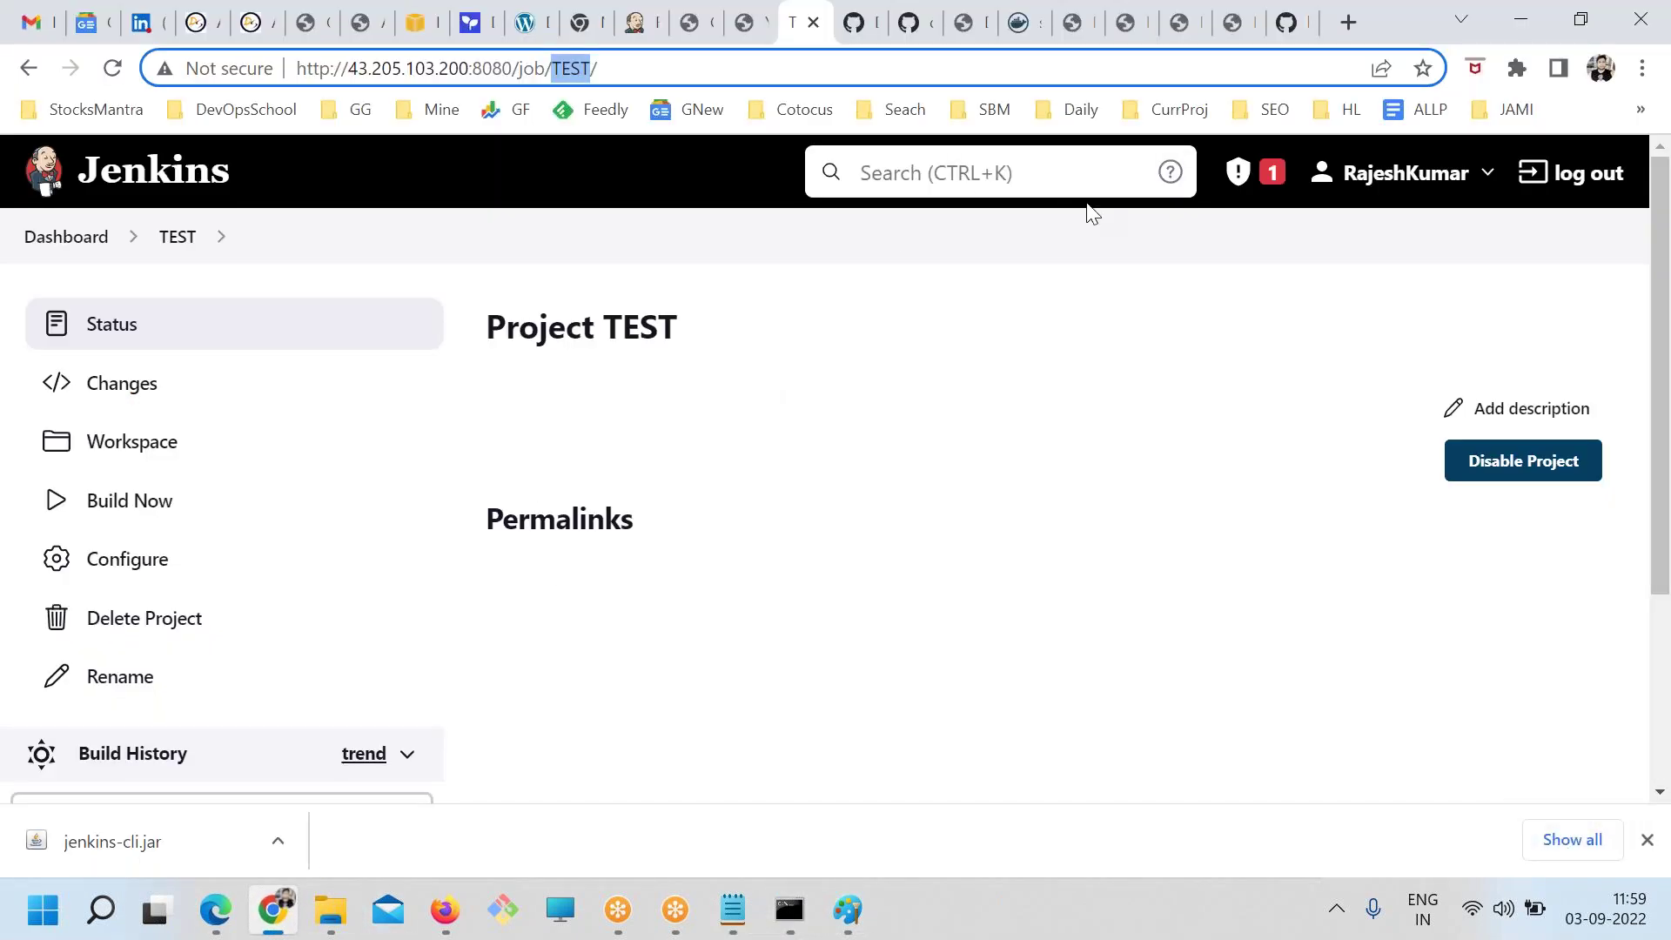
pyautogui.click(66, 237)
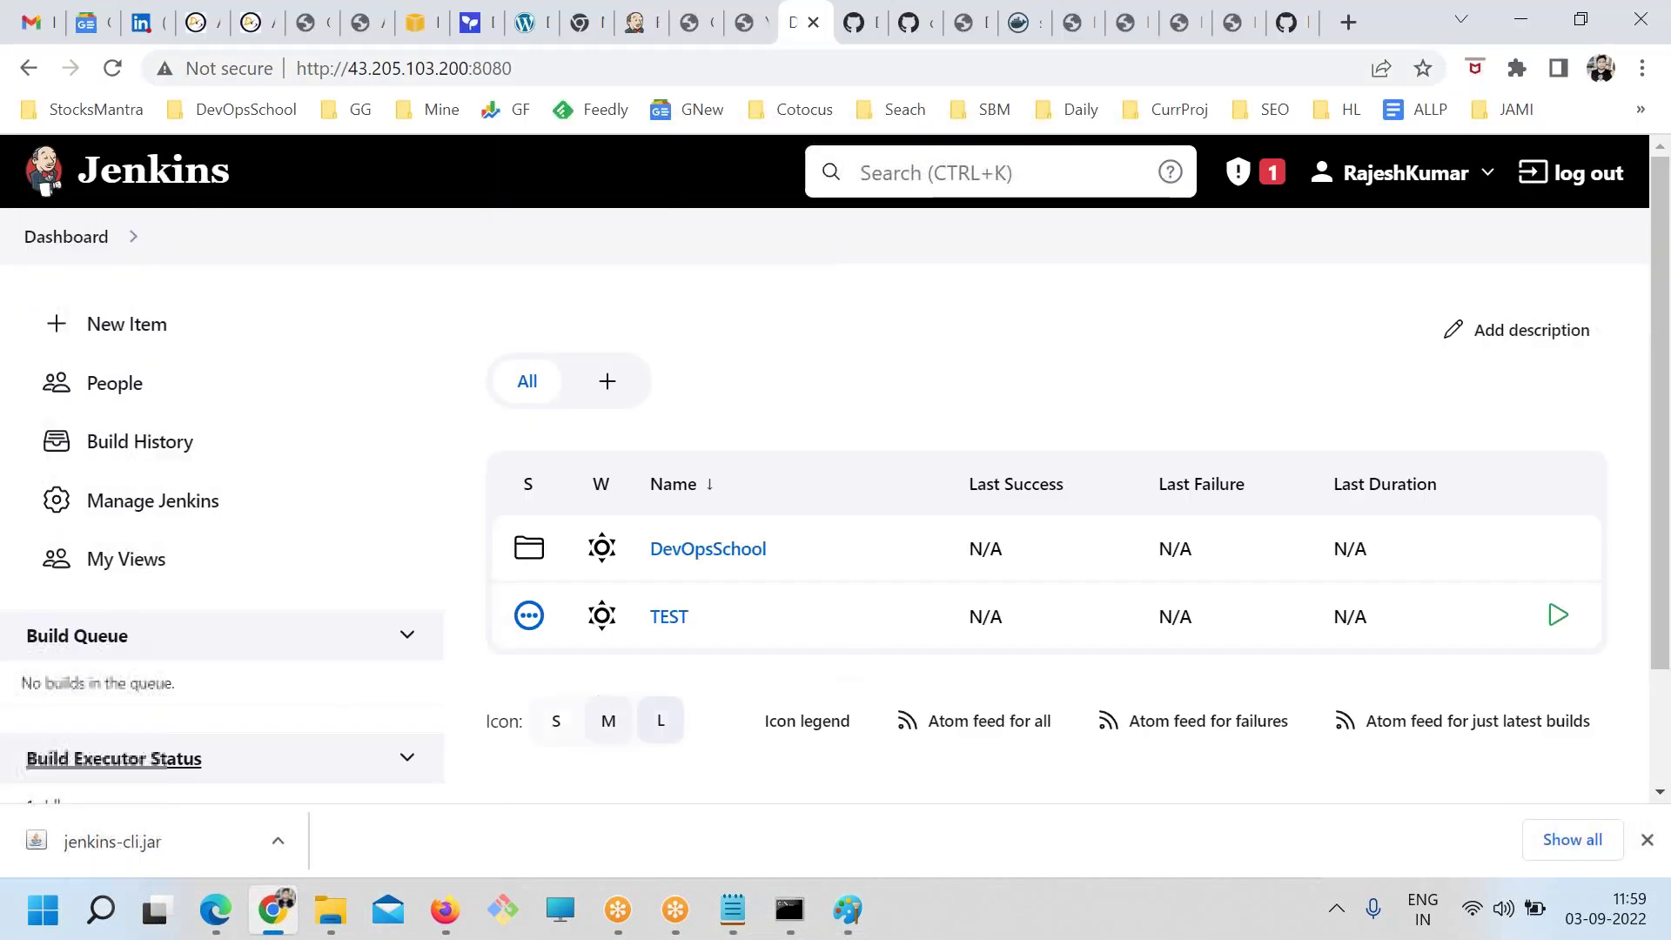
pyautogui.click(139, 522)
pyautogui.scroll(-10, 1156, 727)
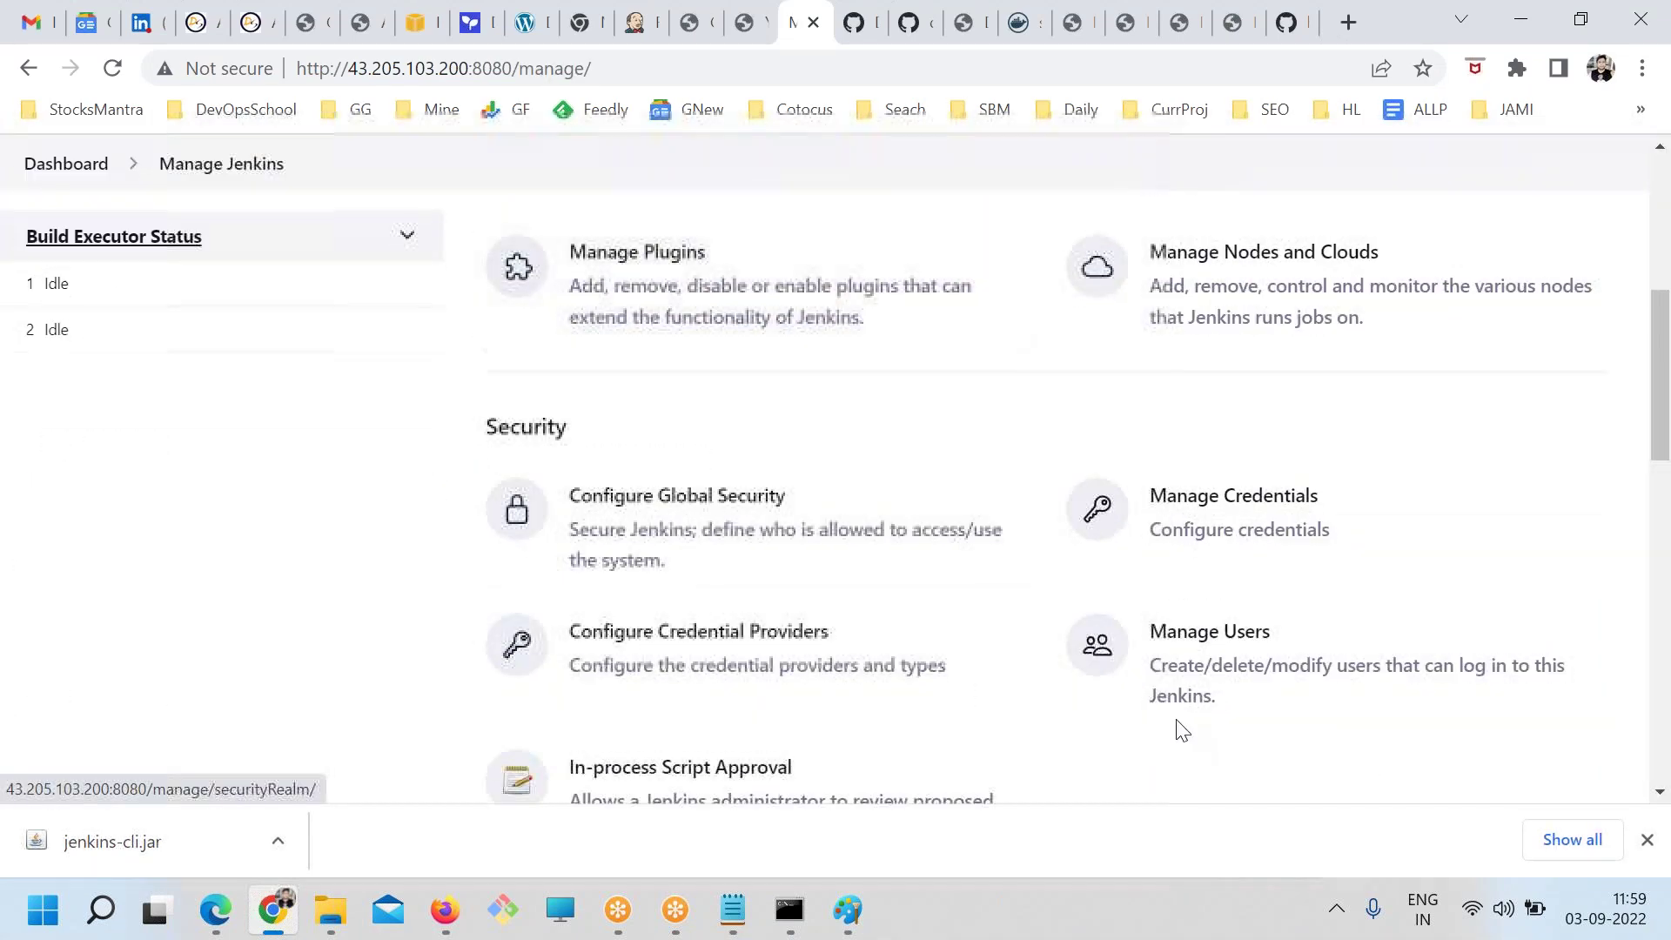
pyautogui.scroll(-6, 1227, 723)
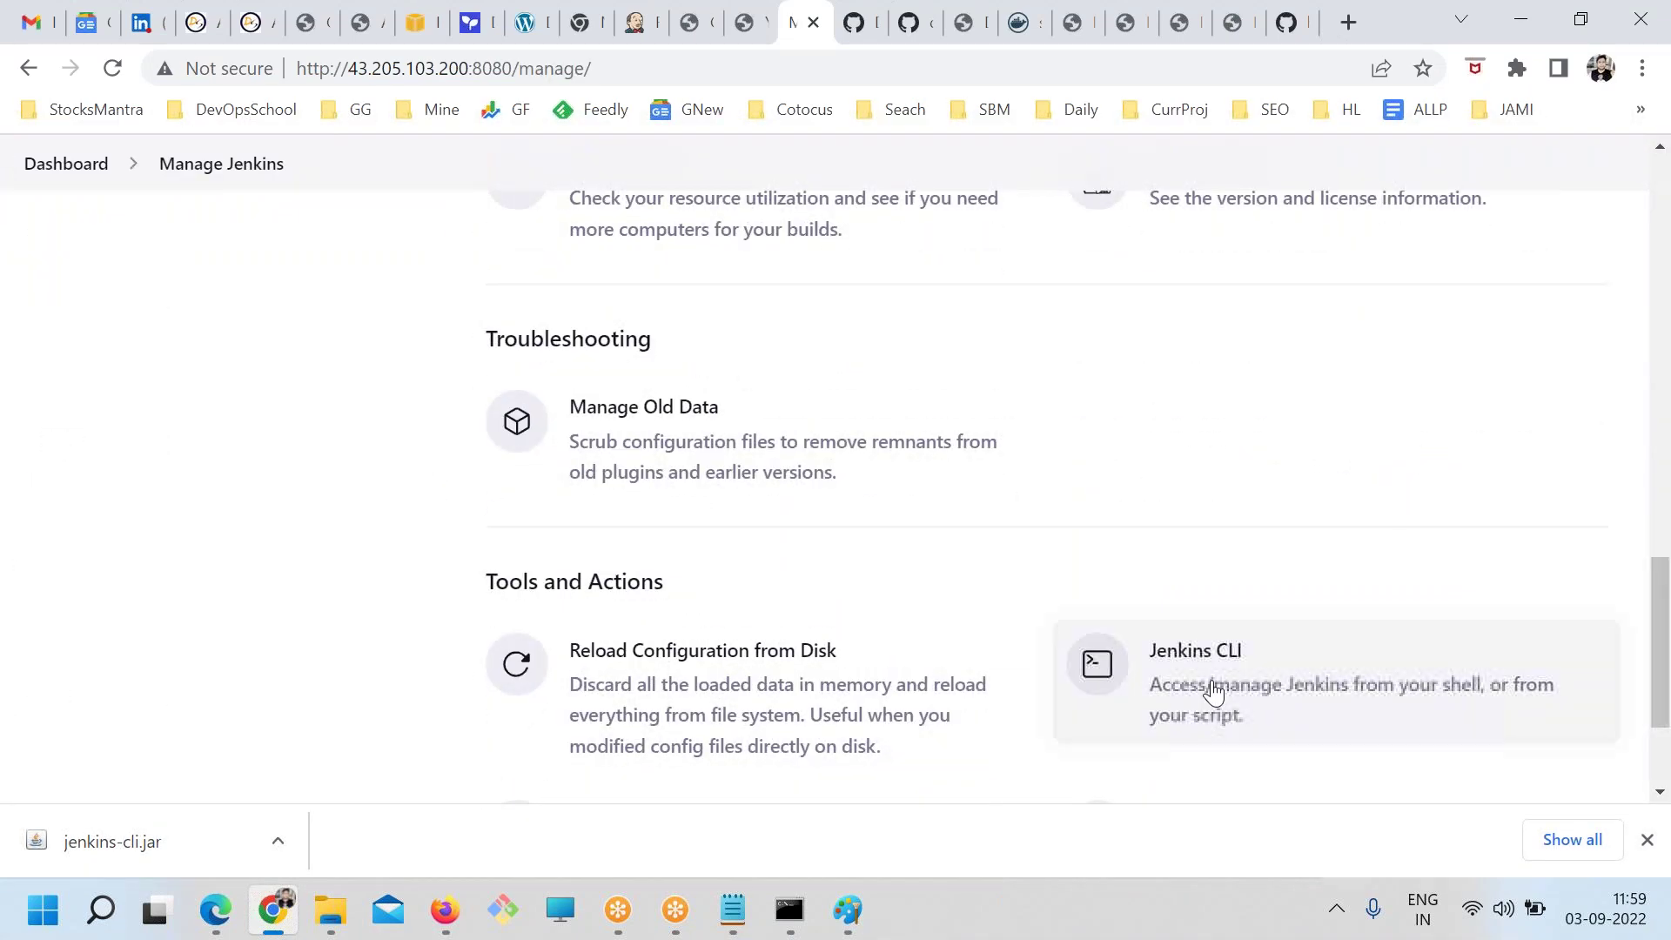
# Open the Jenkins CLI page and search its command list for login, scrolling through the commands
pyautogui.click(1209, 694)
pyautogui.scroll(-10, 774, 709)
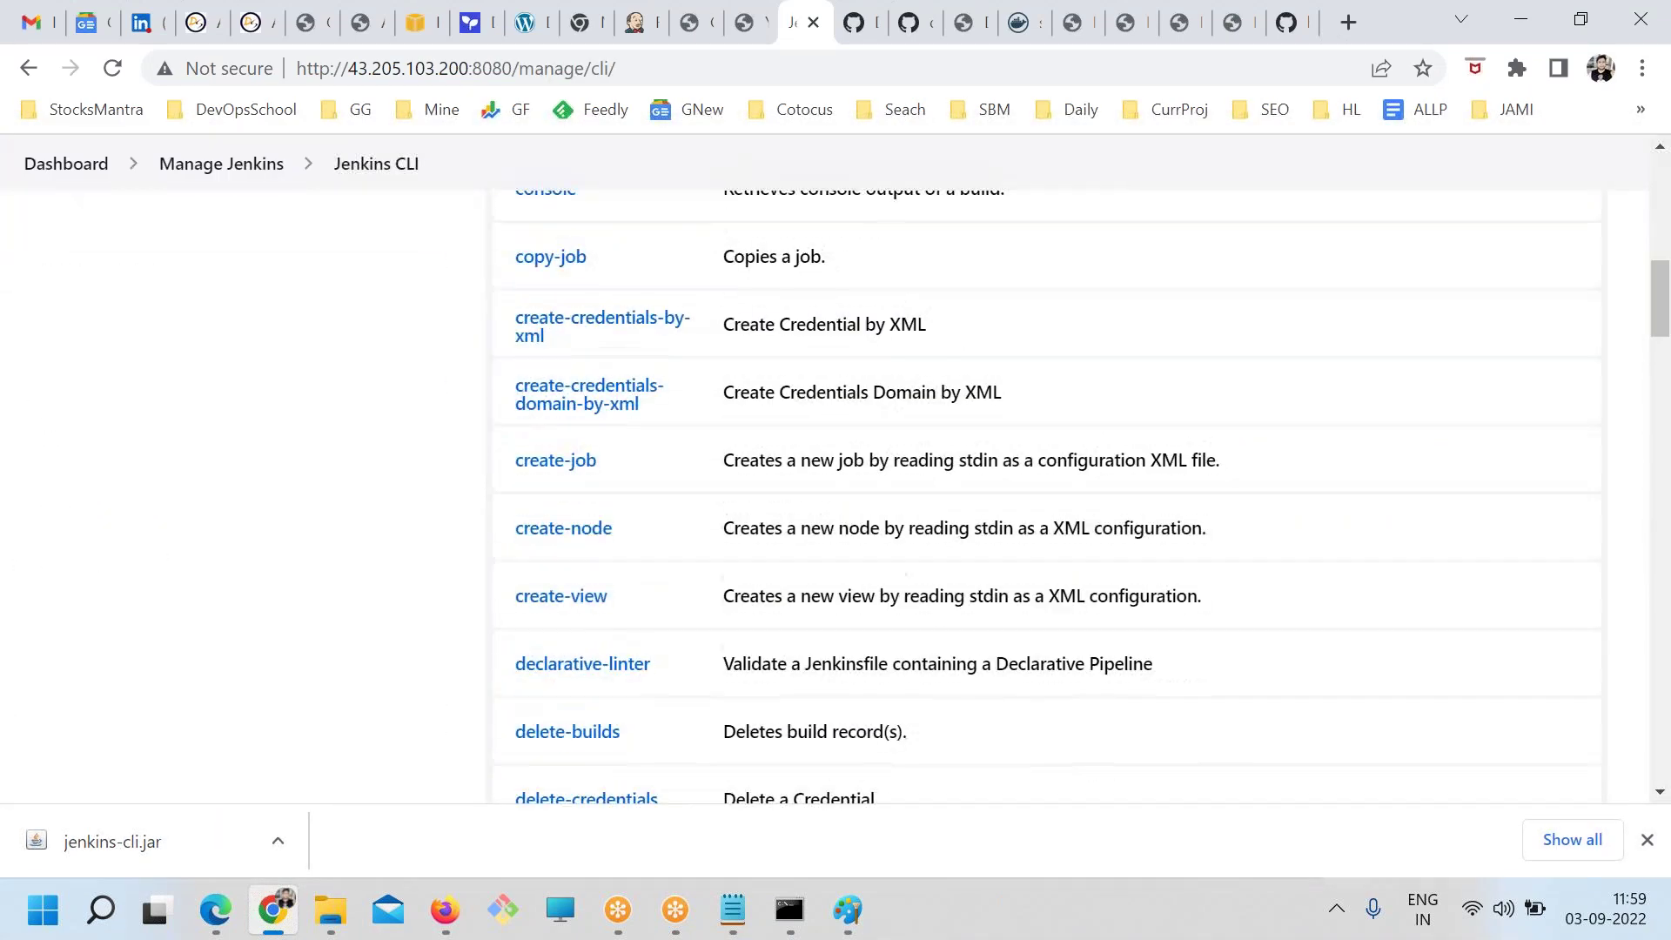
pyautogui.hotkey('ctrl', 'f')
pyautogui.write('login')
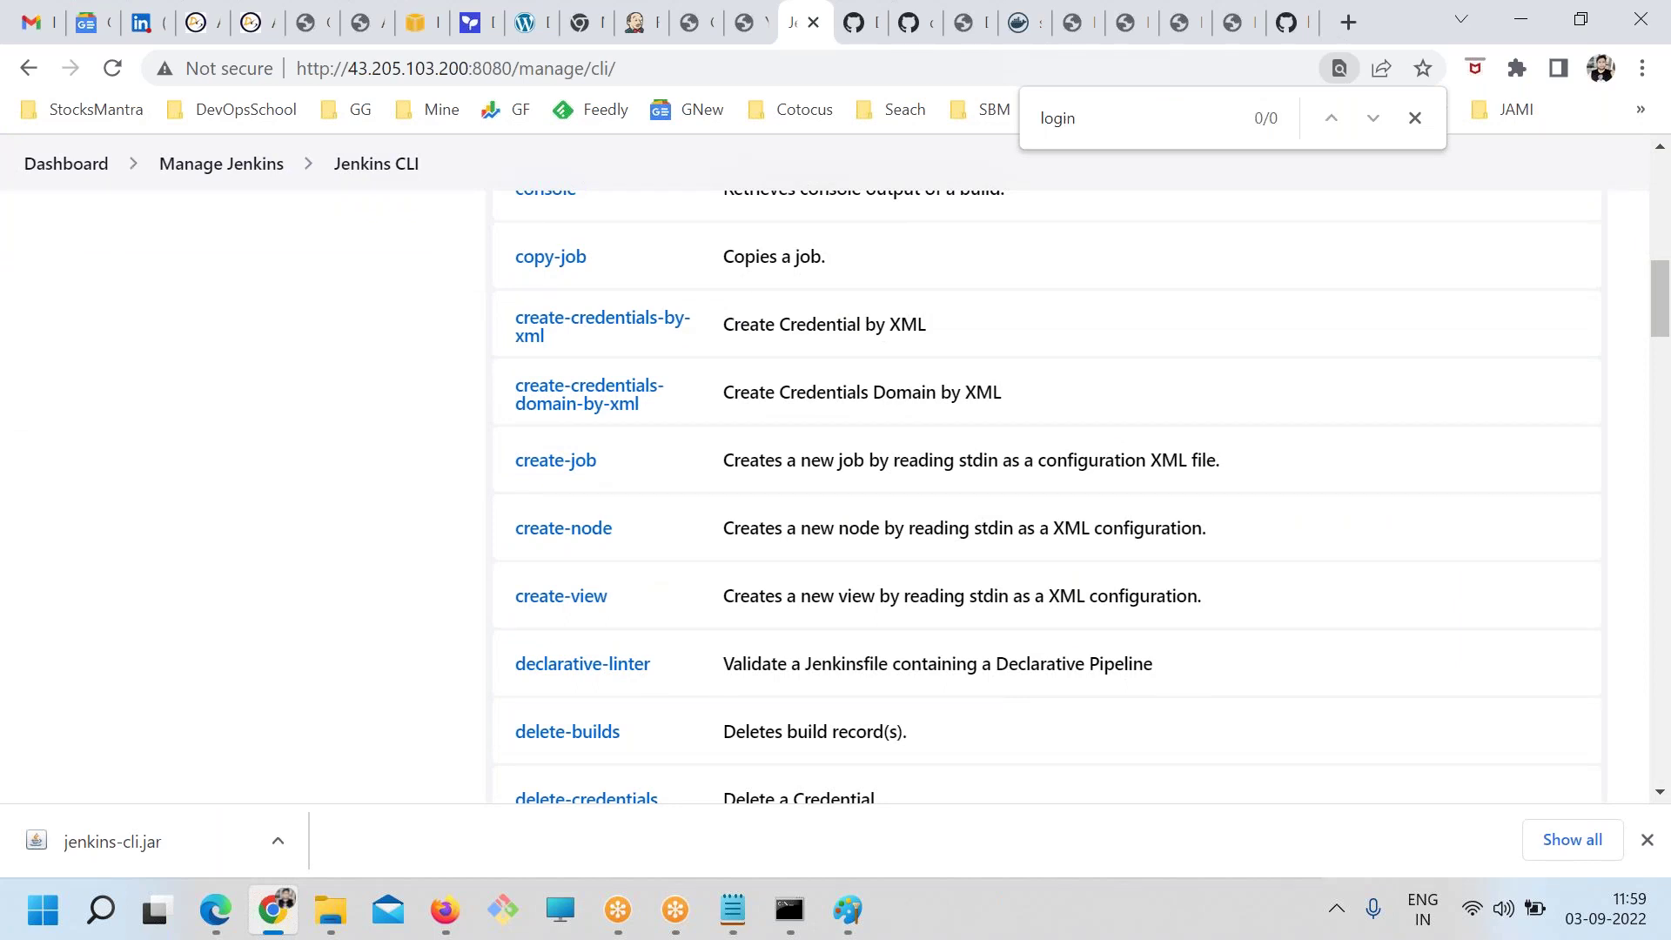
pyautogui.scroll(-18, 1079, 496)
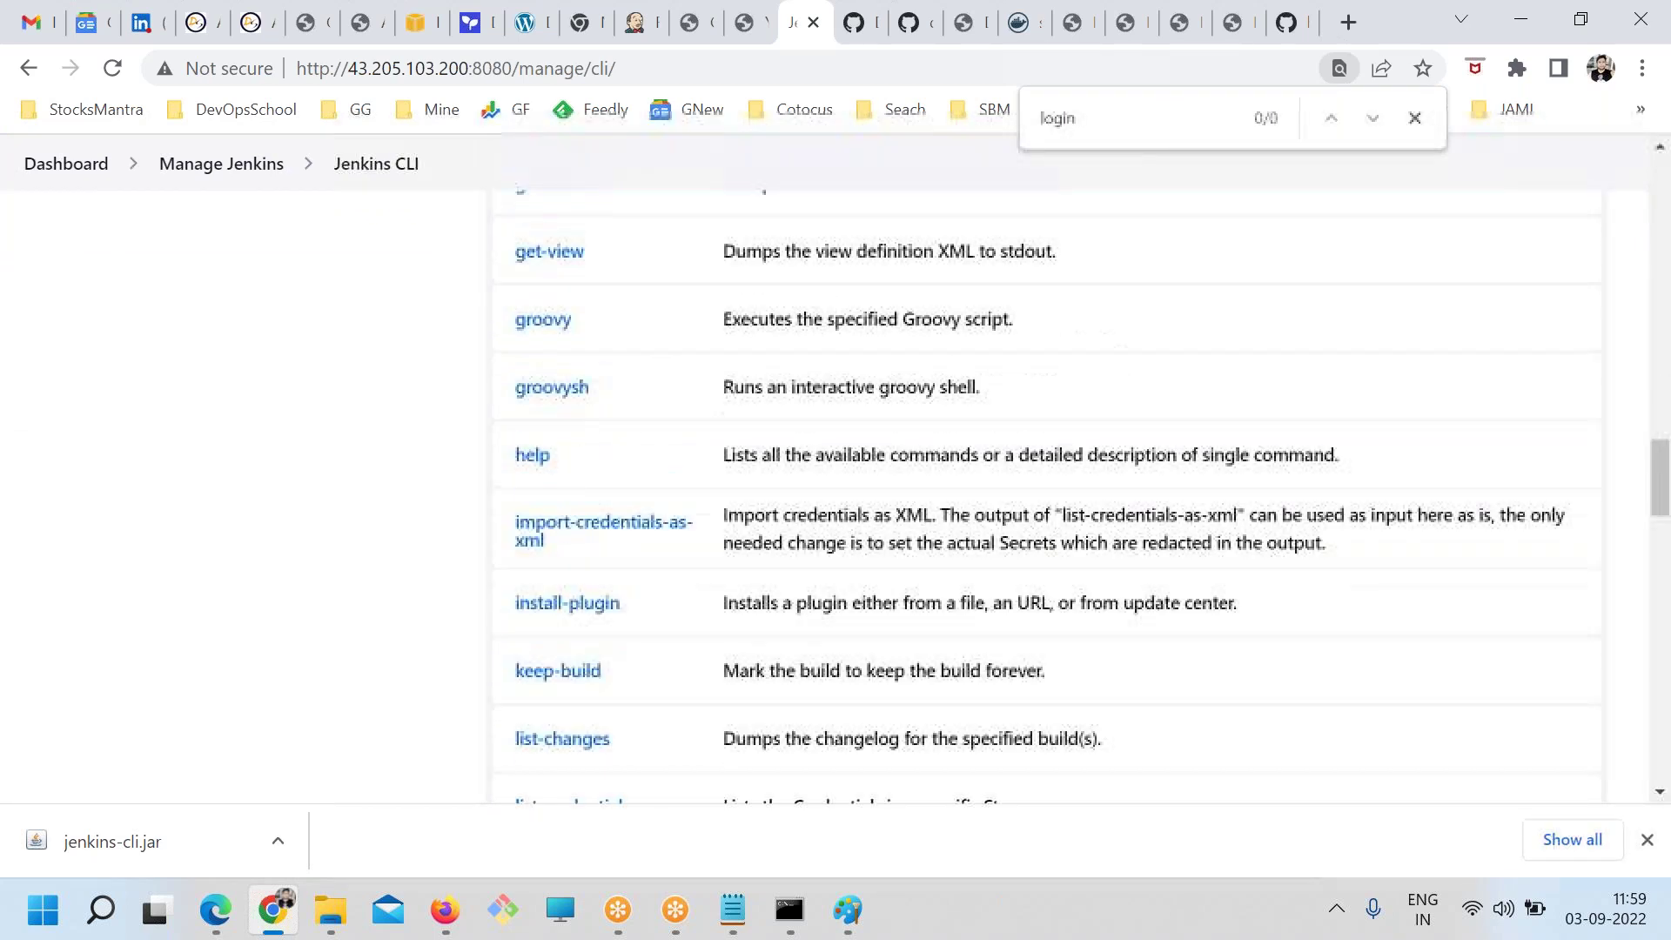
pyautogui.scroll(-17, 470, 738)
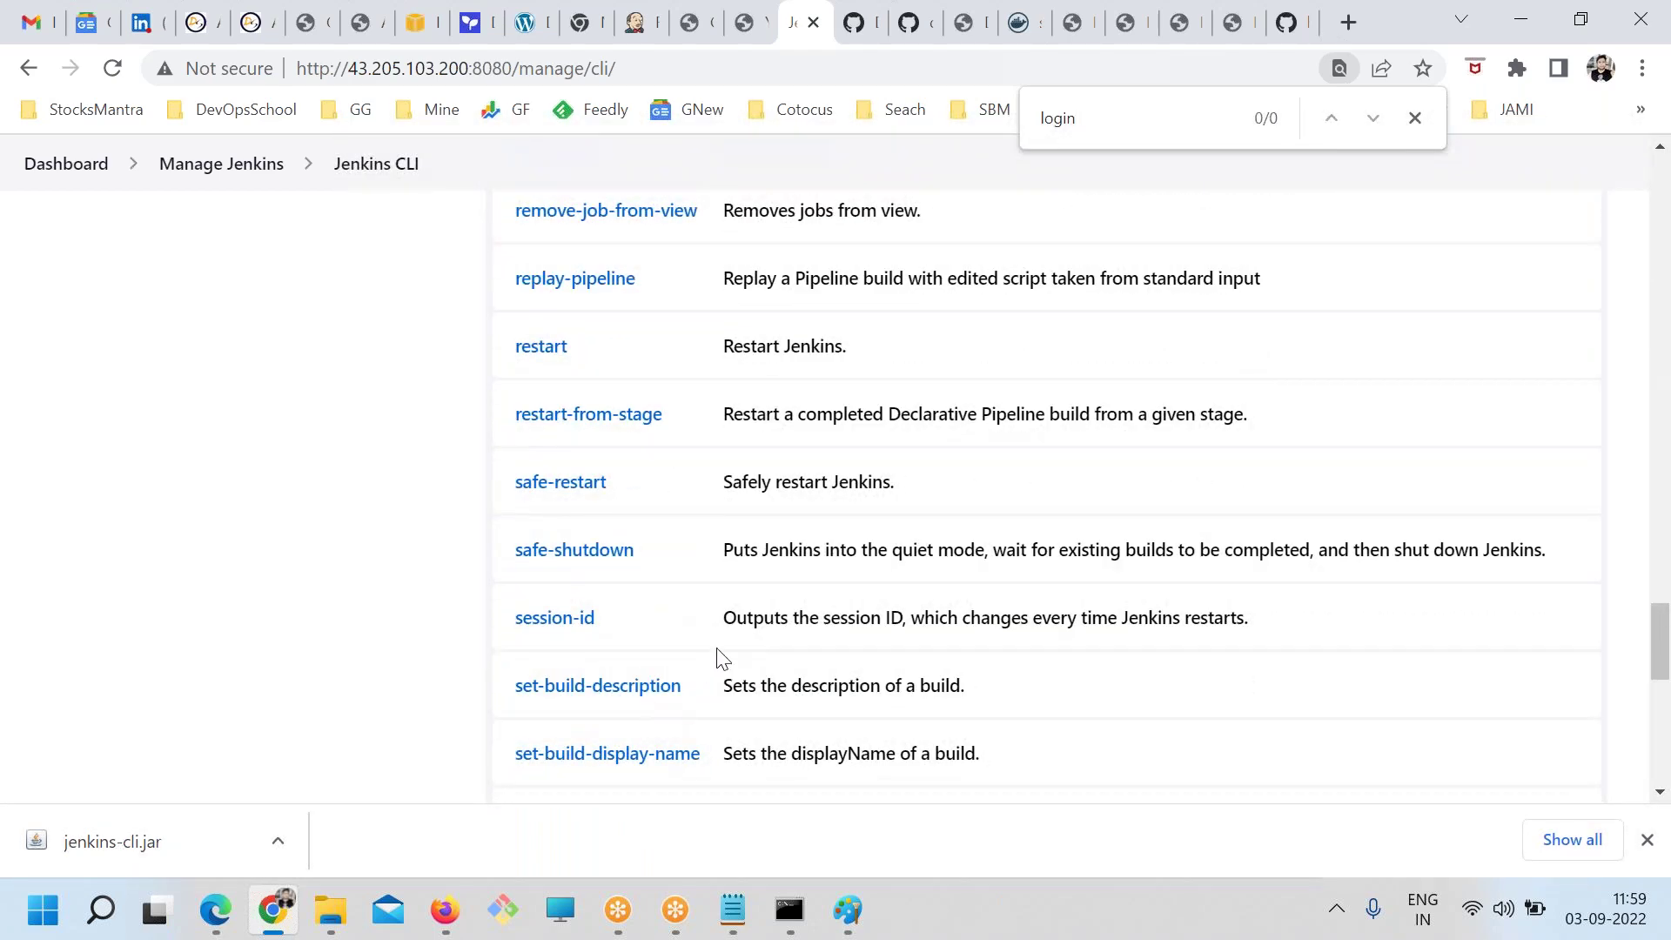
pyautogui.scroll(-10, 719, 659)
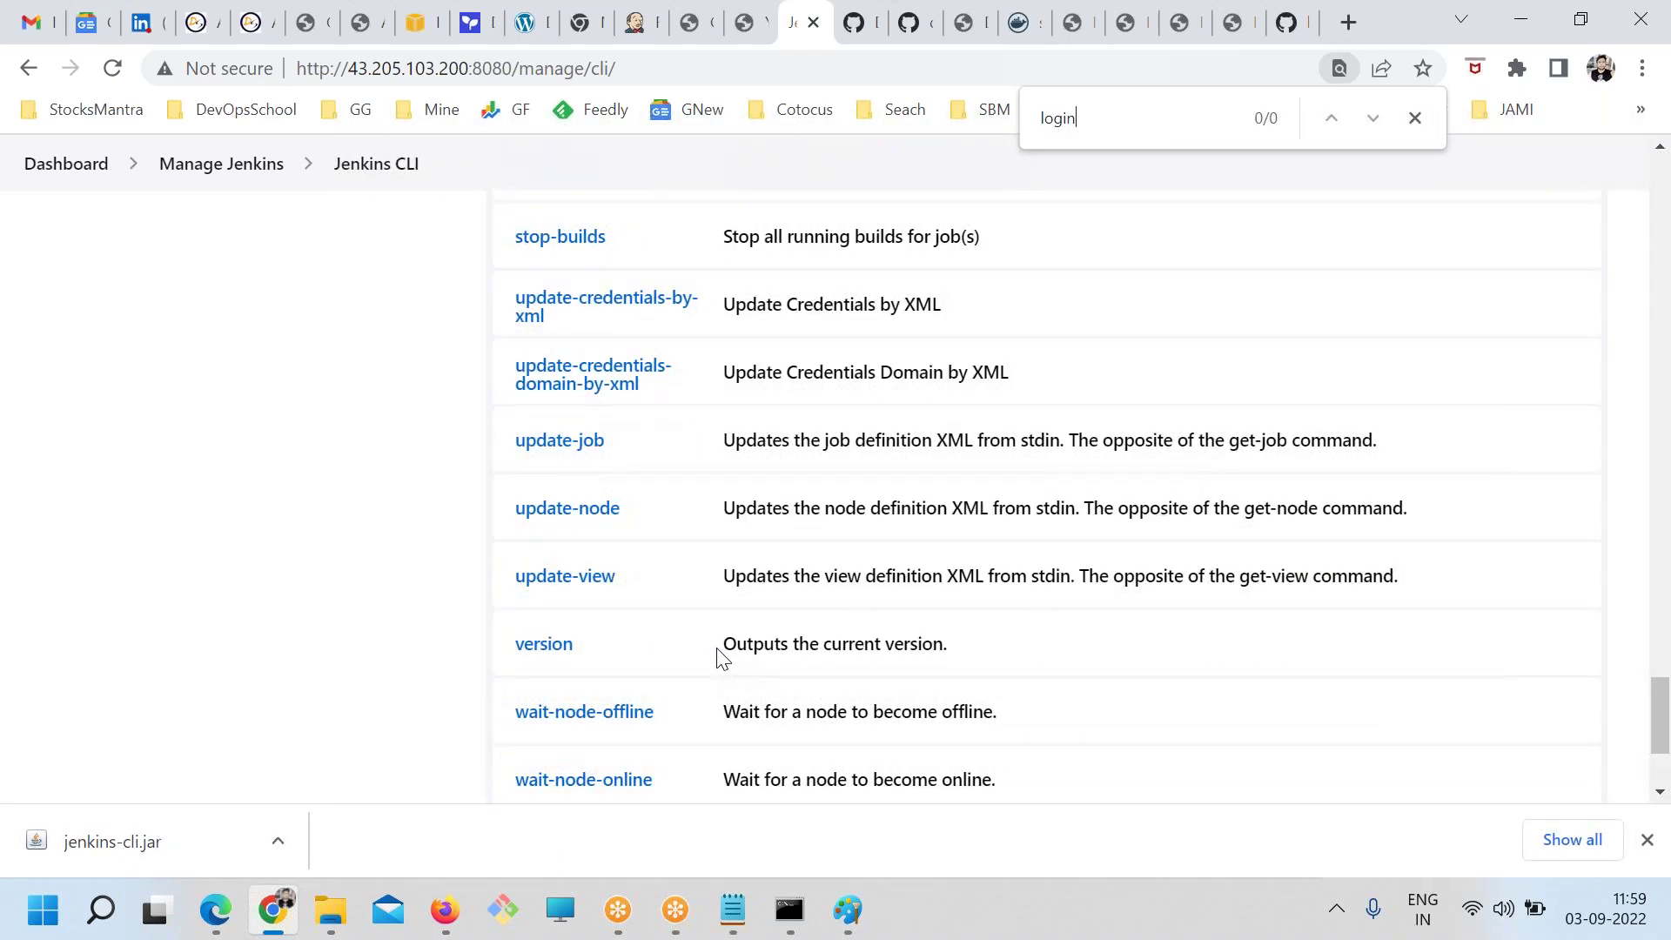
pyautogui.moveTo(519, 603); pyautogui.dragTo(481, 623)
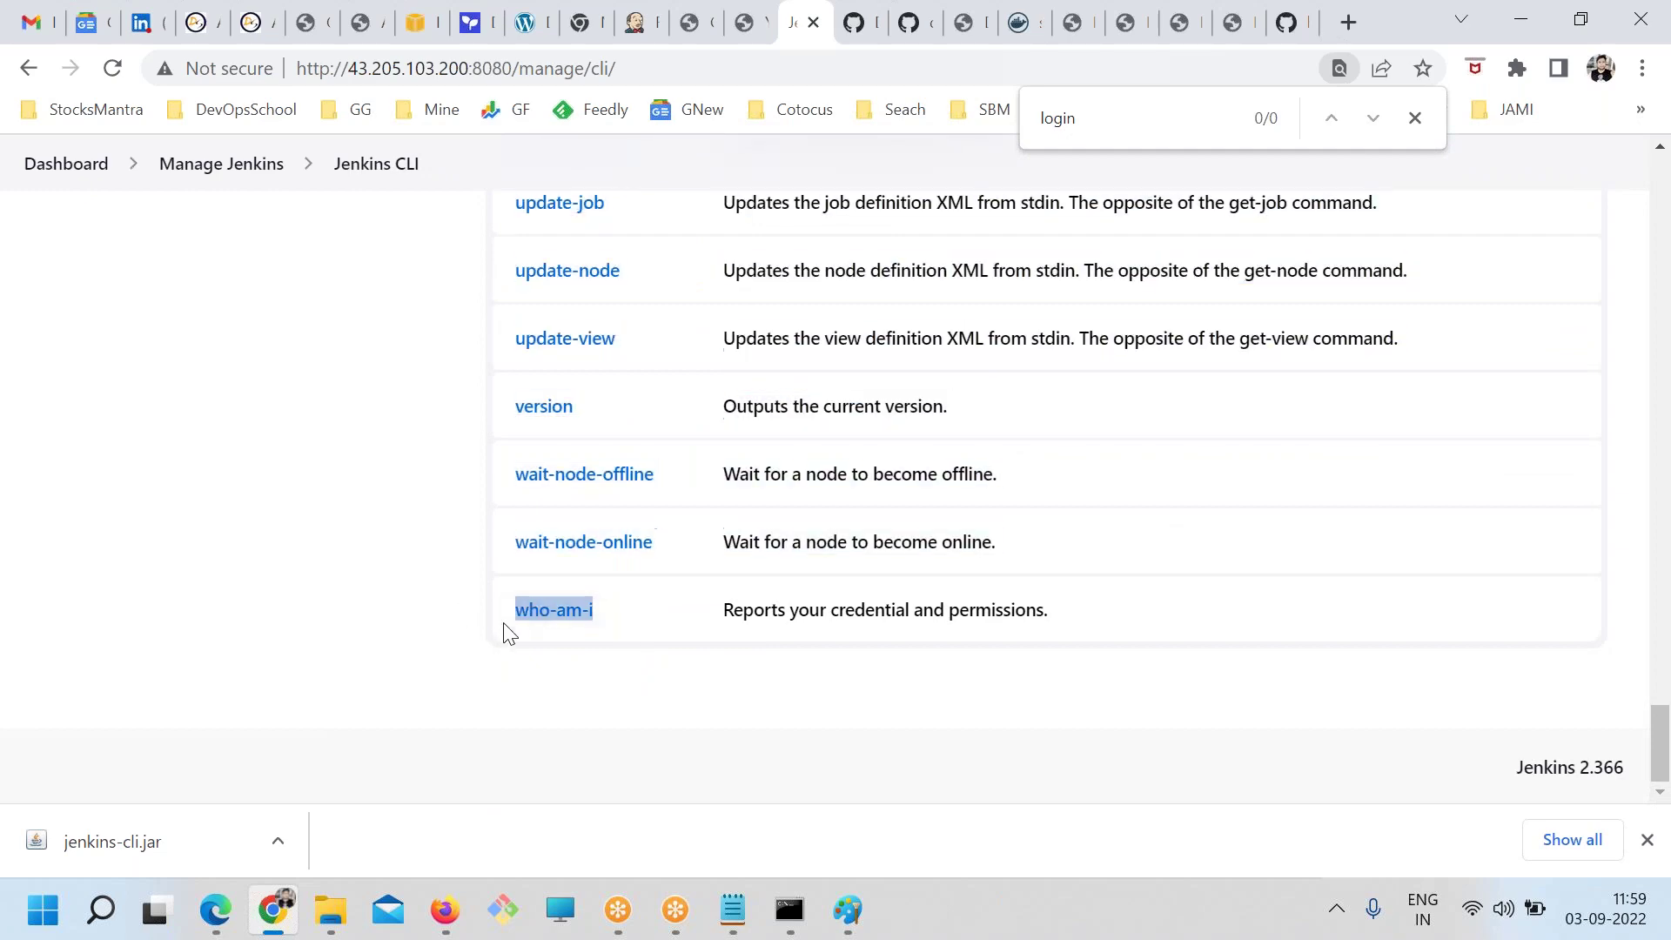
pyautogui.scroll(3, 633, 716)
pyautogui.scroll(5, 633, 715)
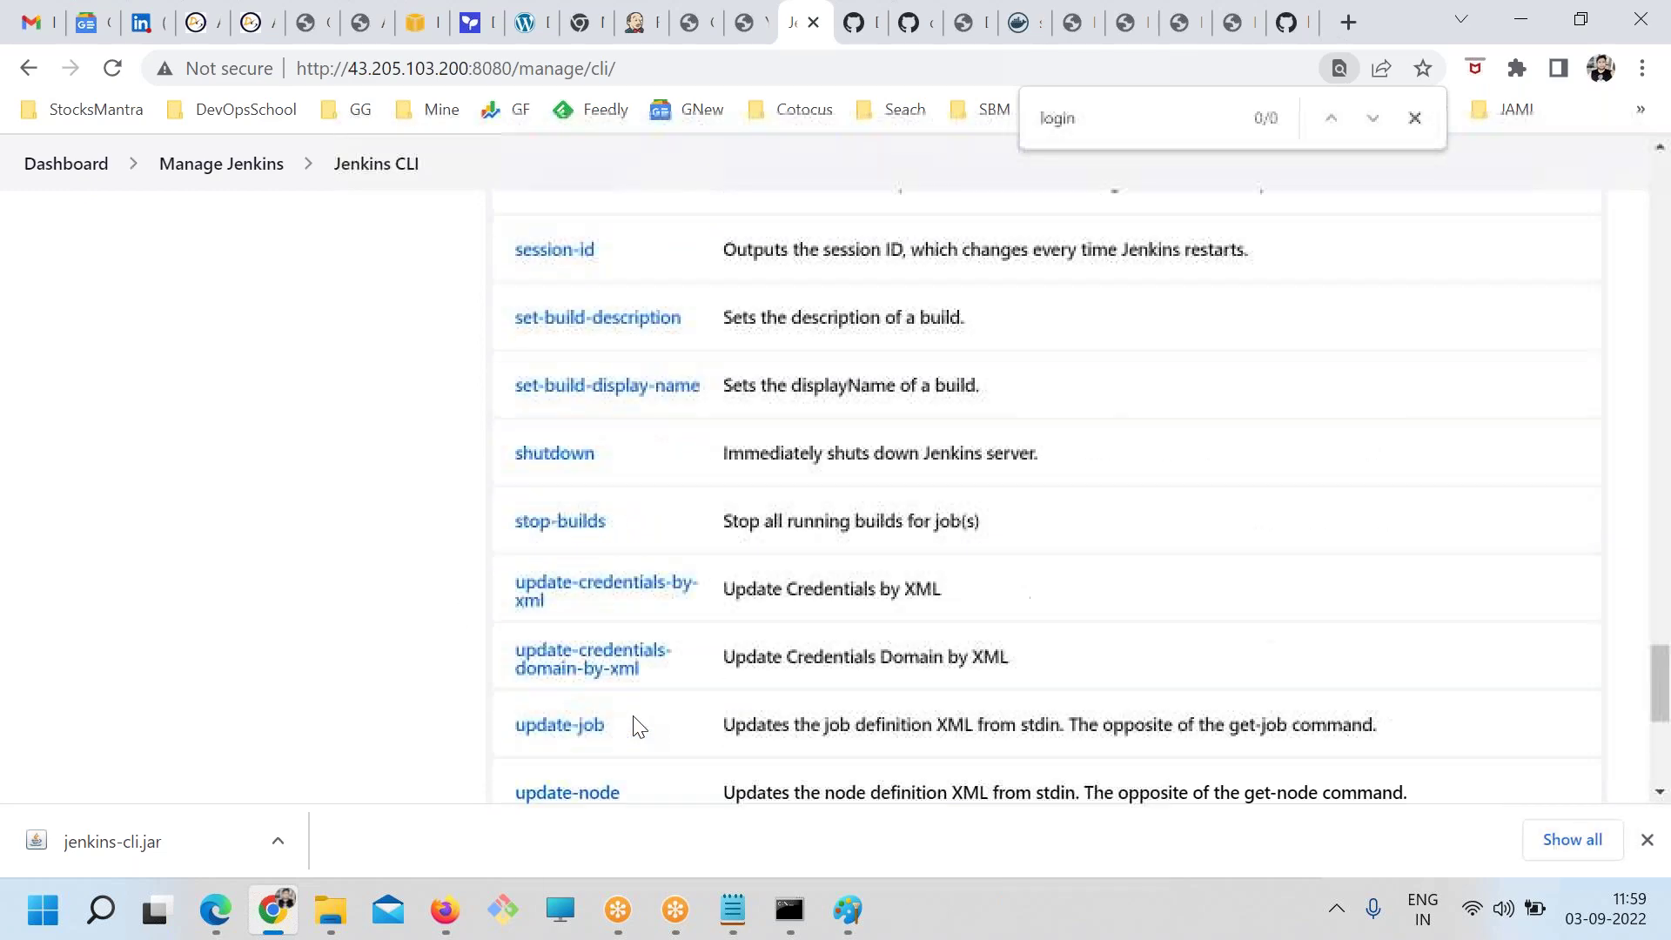
pyautogui.scroll(7, 634, 739)
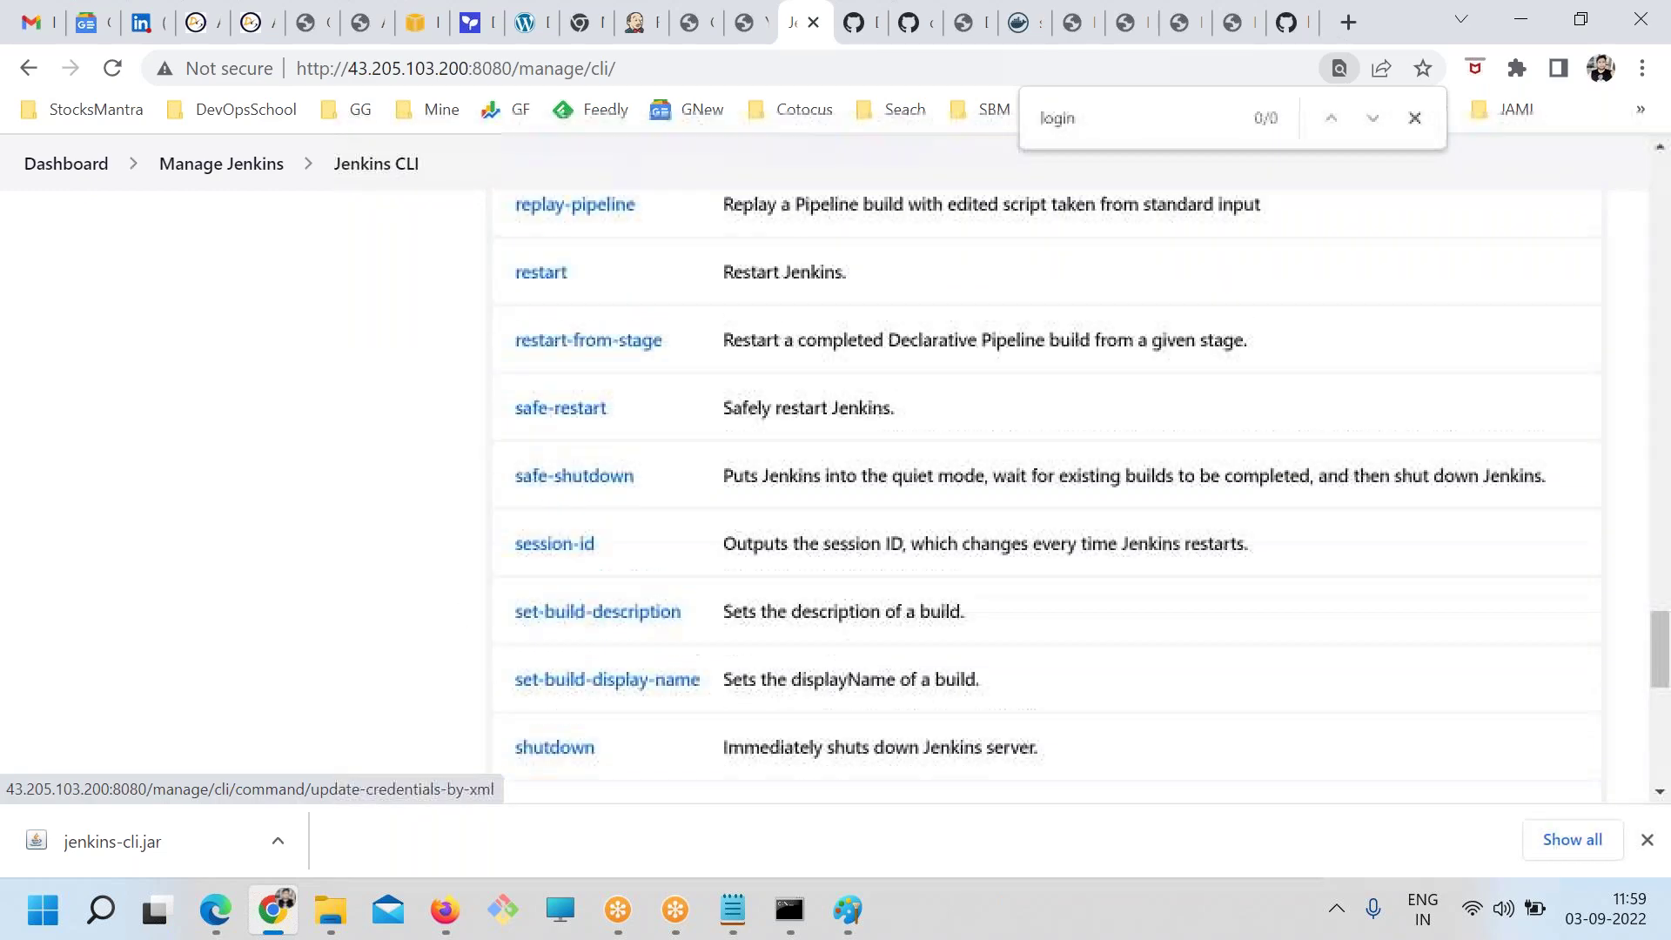
pyautogui.scroll(6, 634, 739)
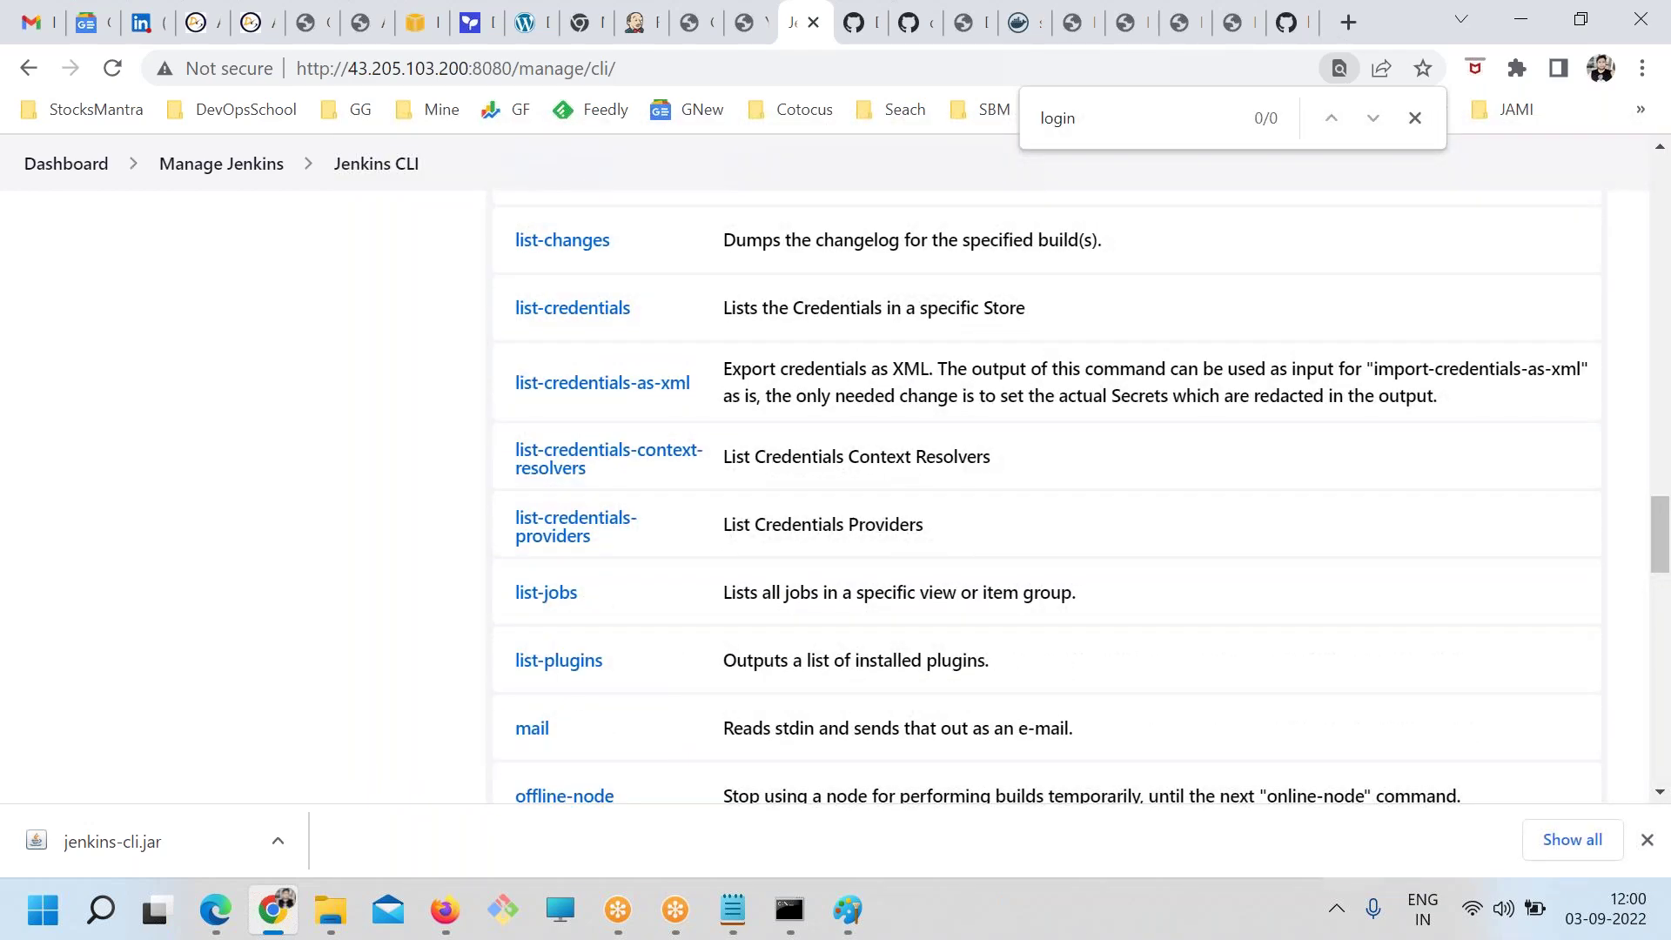
pyautogui.scroll(1, 1044, 496)
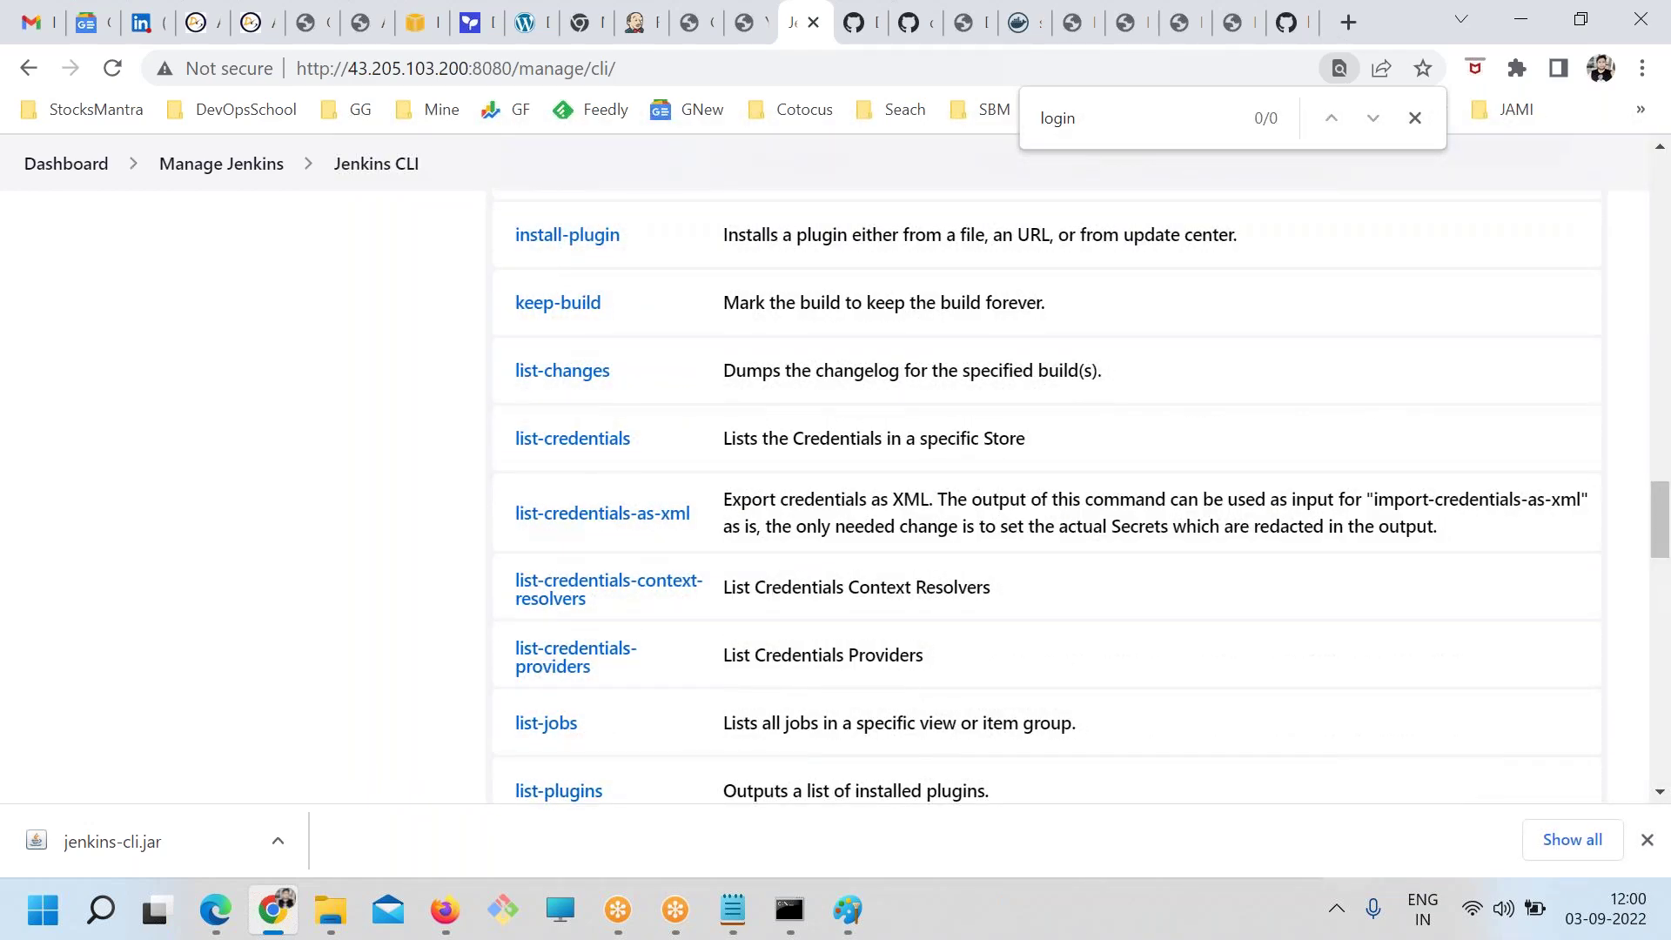
pyautogui.scroll(-4, 649, 727)
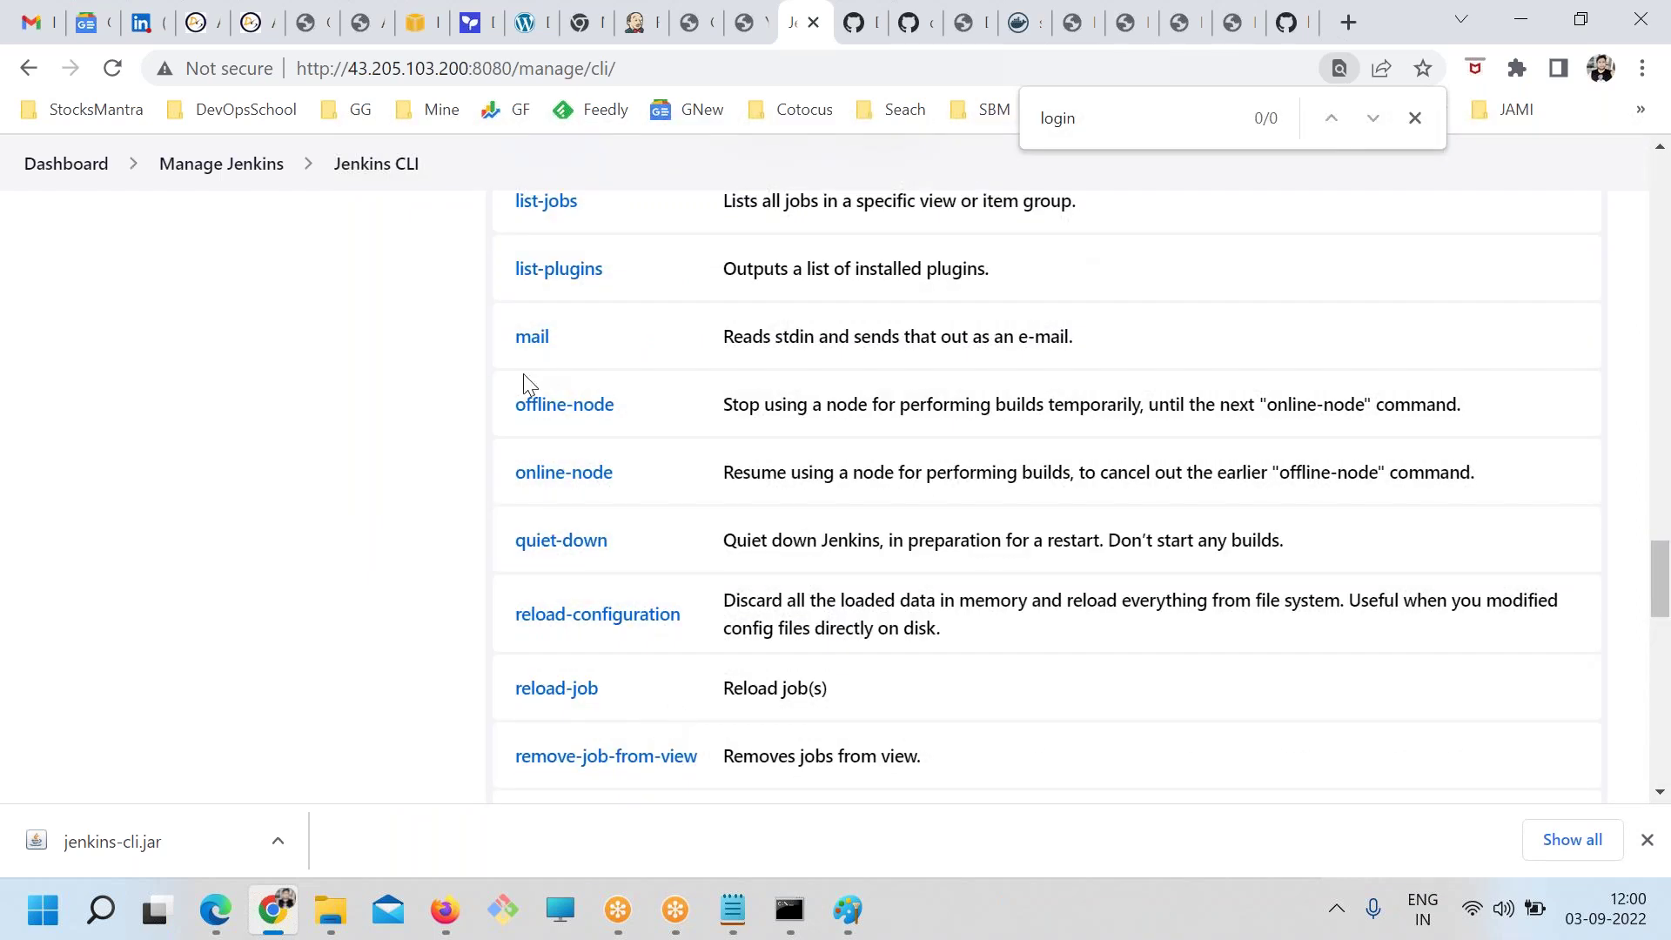
# Select jenkins-cli.jar from the second java line in jenkins.txt for use in the blog
pyautogui.hotkey('alt', 'Tab')
pyautogui.click(404, 374)
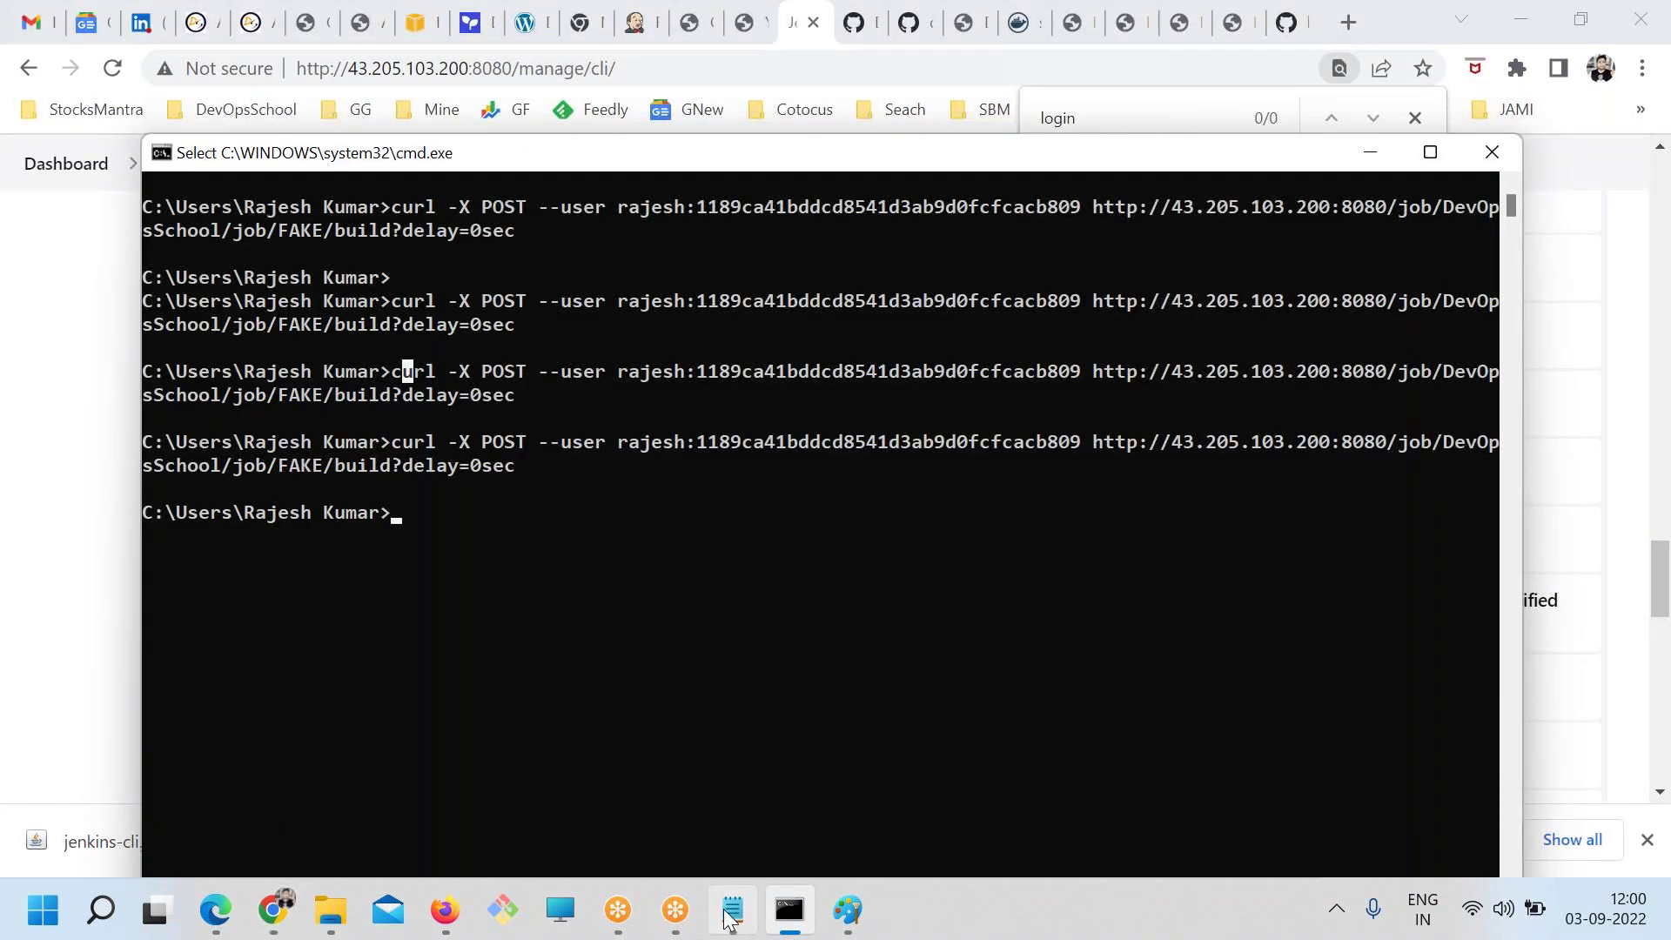
pyautogui.click(730, 910)
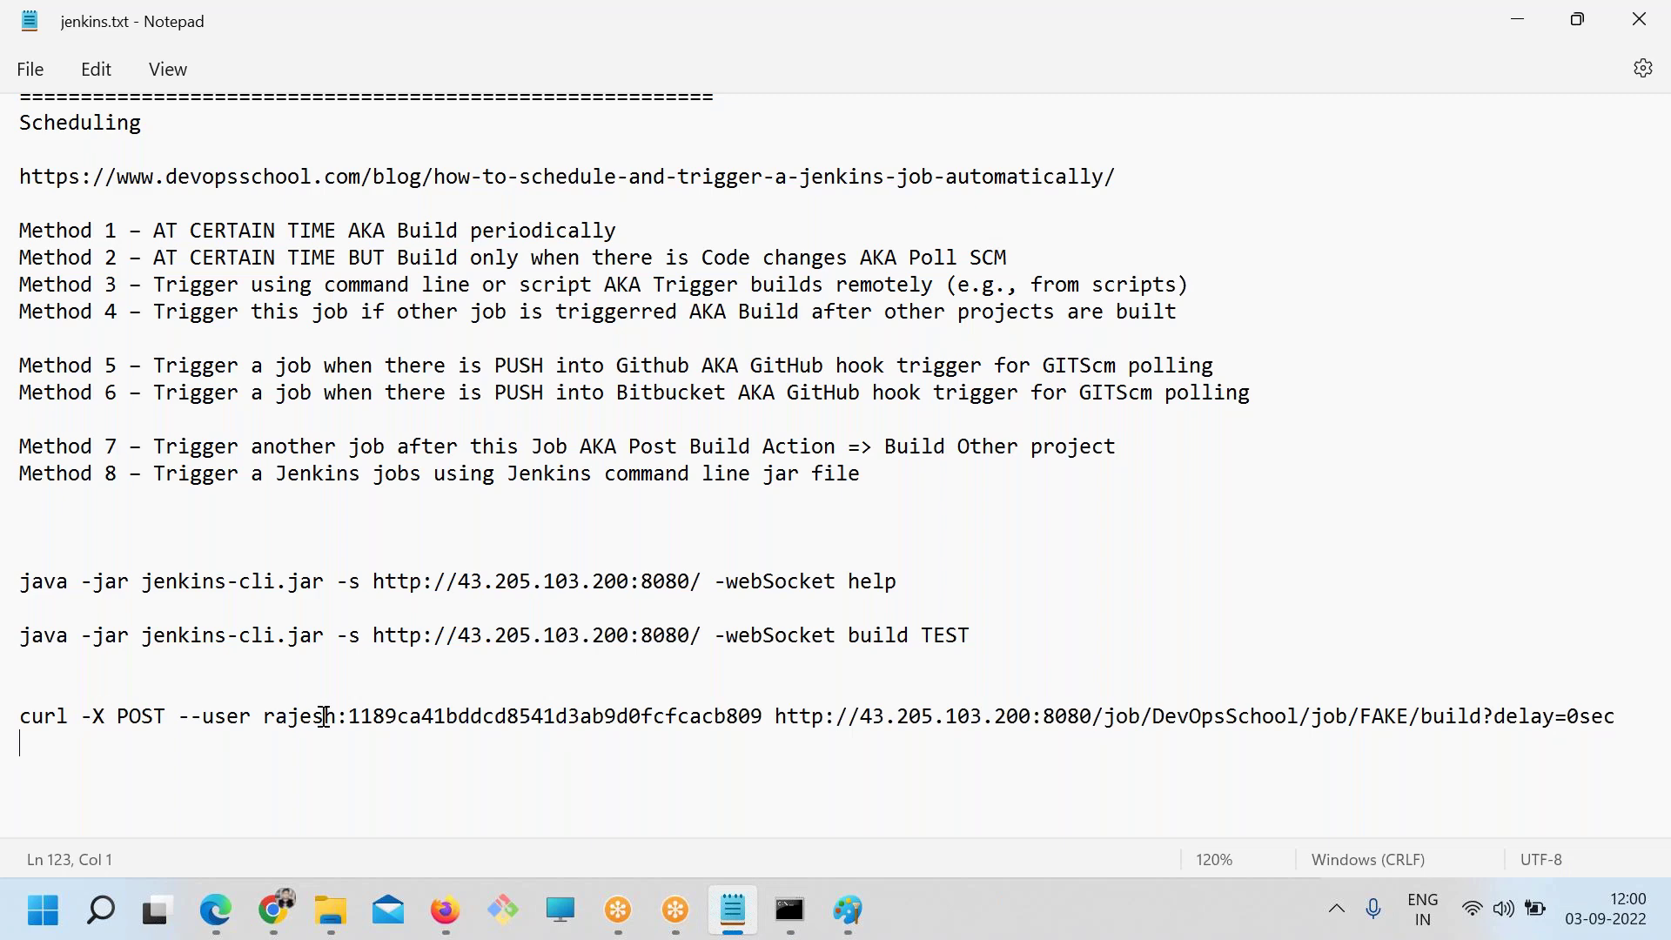
pyautogui.moveTo(320, 639); pyautogui.dragTo(141, 640)
pyautogui.hotkey('ctrl', 'c')
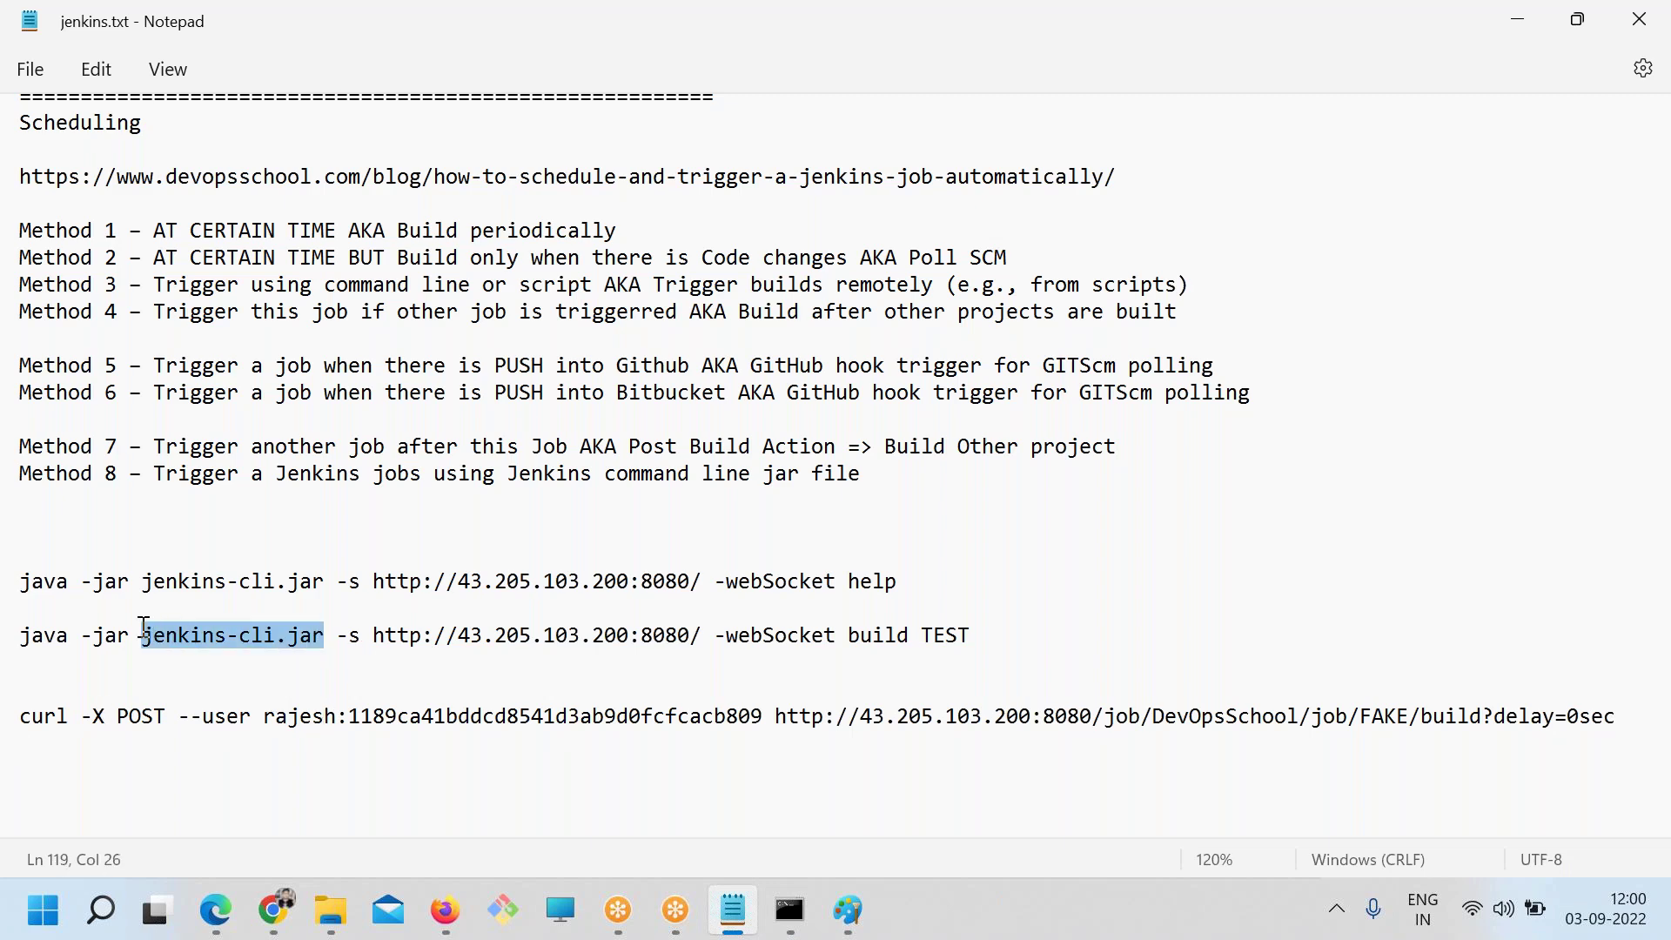
pyautogui.click(275, 910)
# Search the DevOpsSchool blog for jenkins-cli.jar and read the Jenkins commands reference article
pyautogui.click(1231, 25)
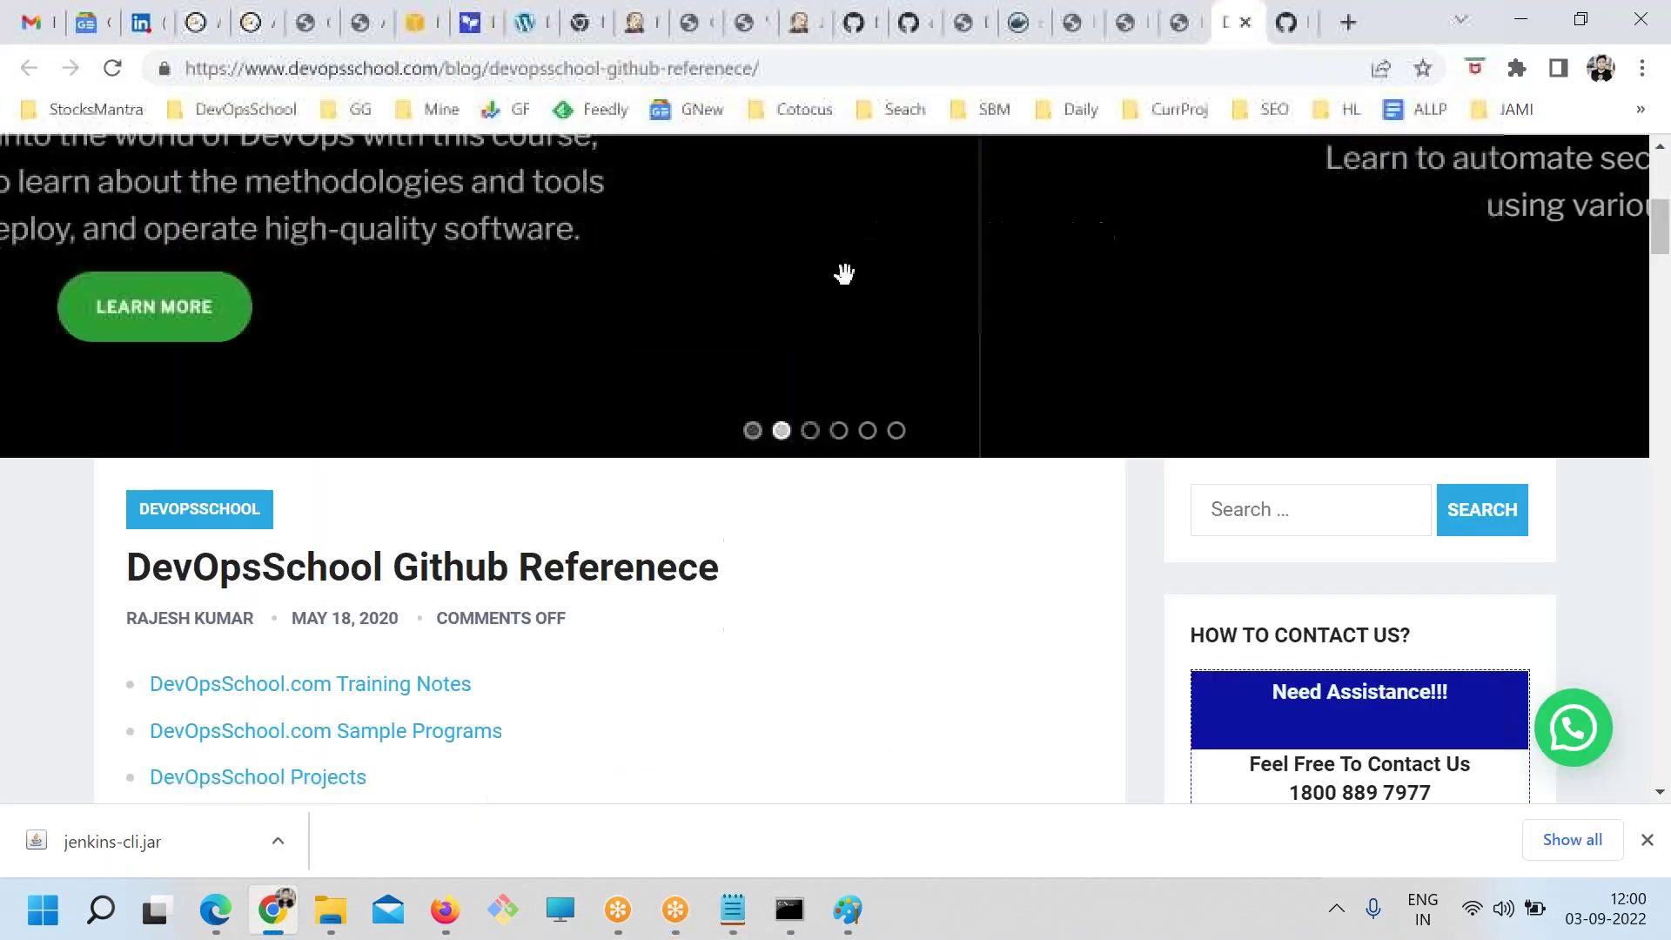
pyautogui.click(1277, 508)
pyautogui.hotkey('ctrl', 'v')
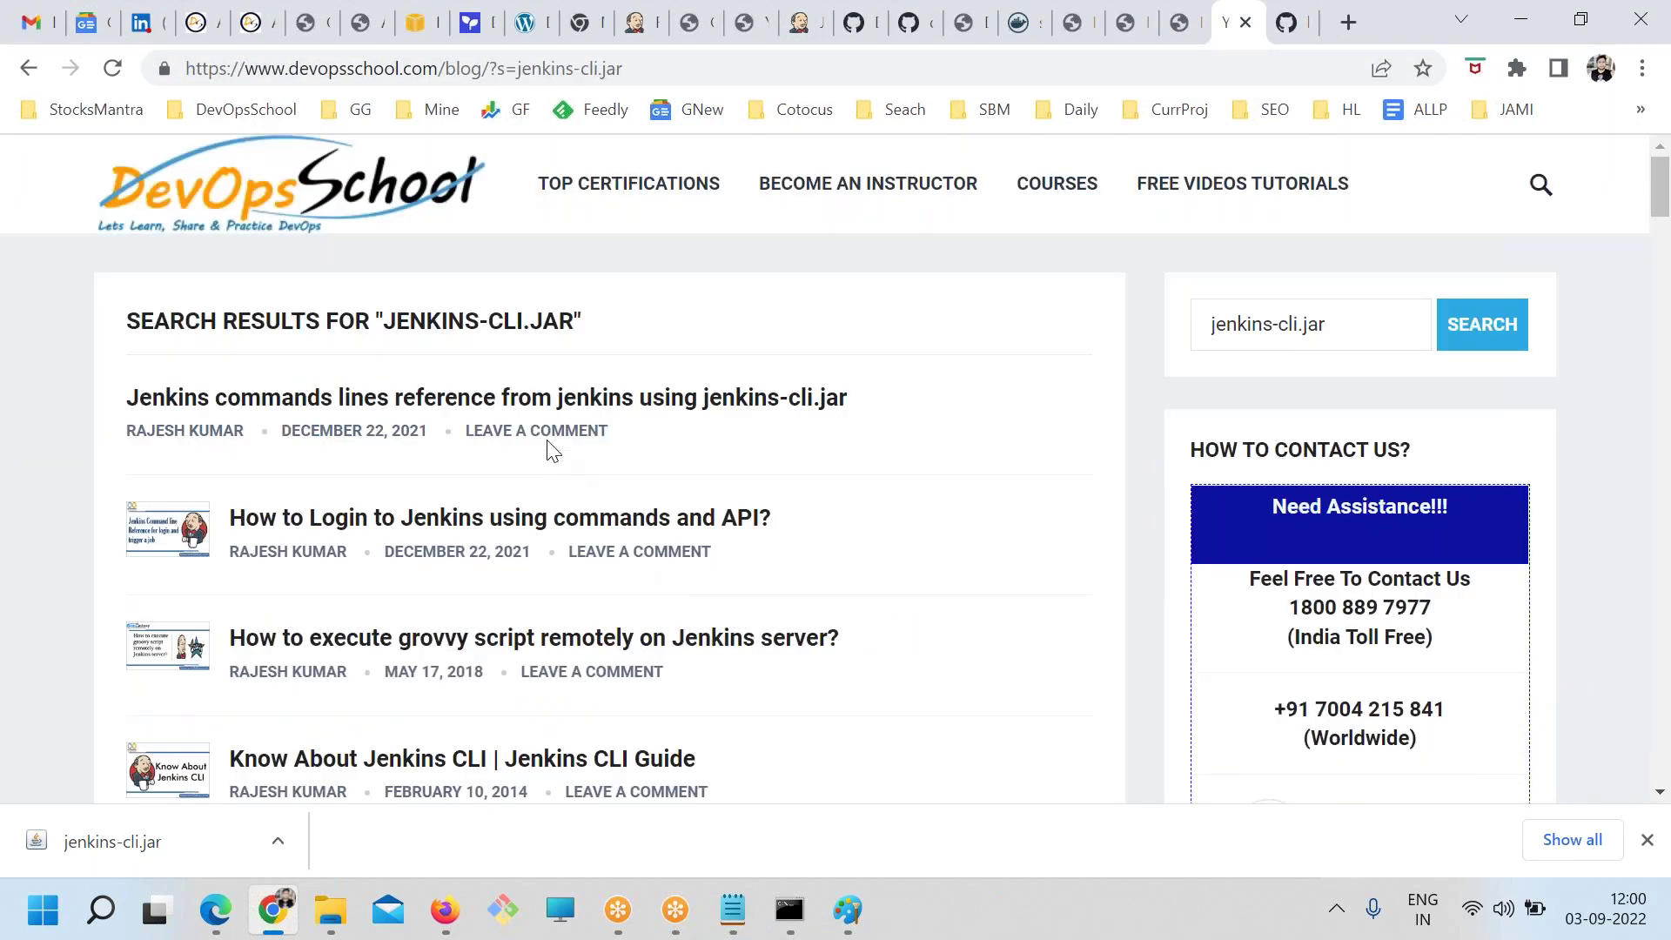
pyautogui.click(535, 398)
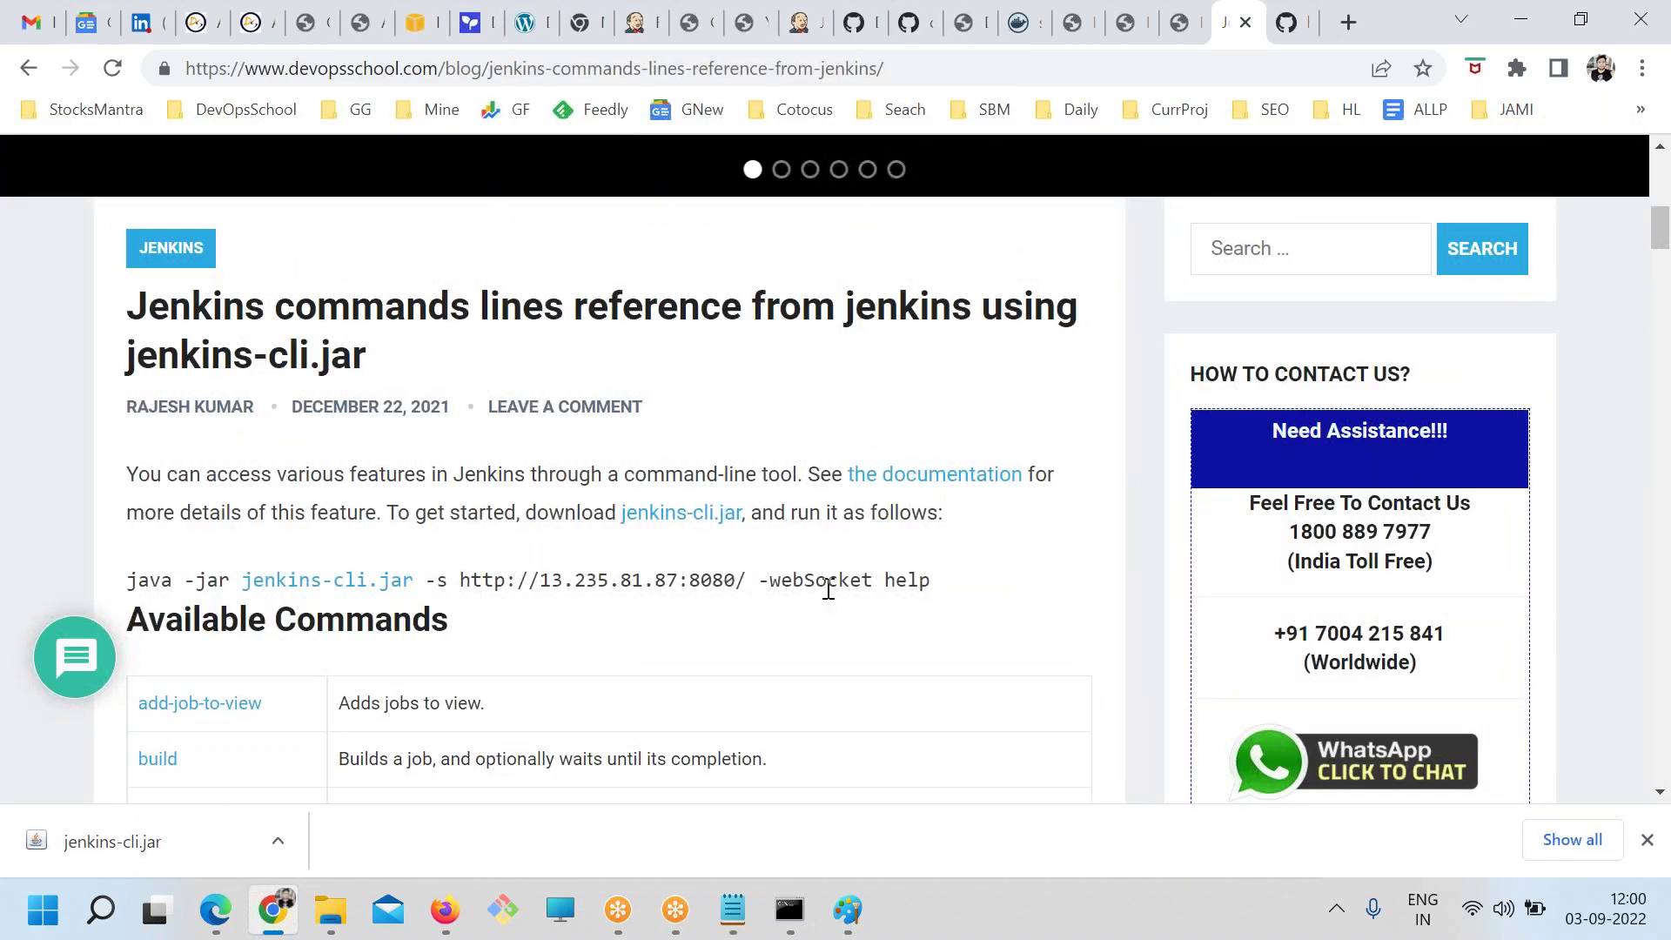
pyautogui.moveTo(808, 581); pyautogui.dragTo(930, 580)
pyautogui.scroll(-20, 548, 731)
pyautogui.scroll(-20, 548, 744)
pyautogui.scroll(6, 551, 764)
pyautogui.scroll(20, 551, 764)
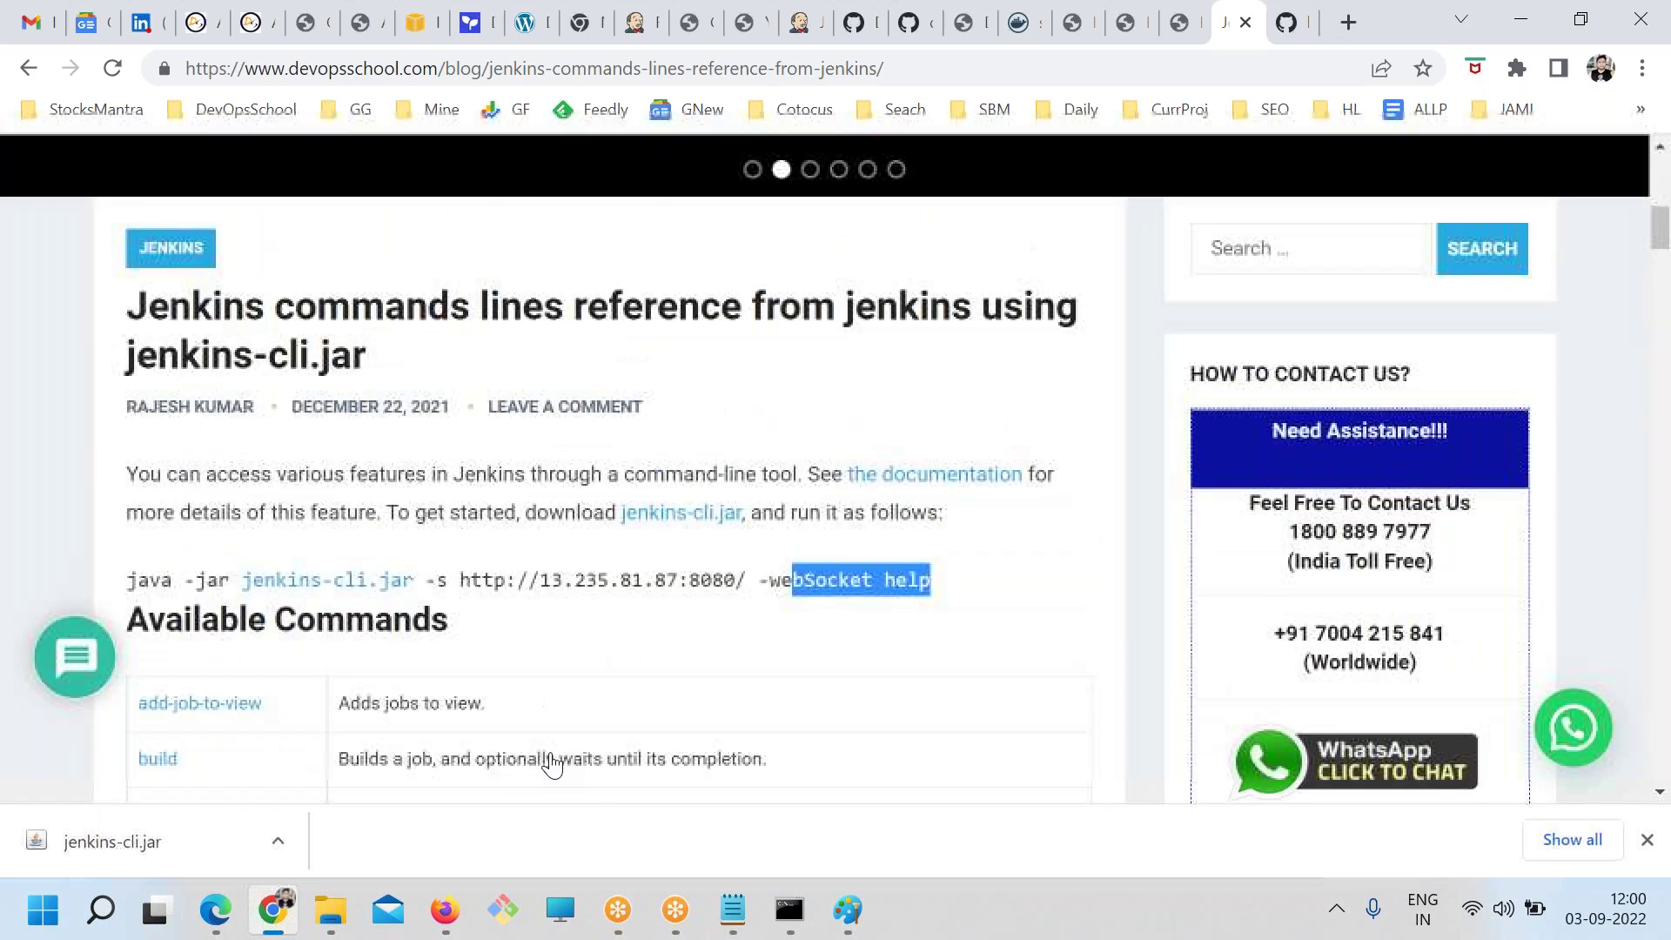
# Back in the search results, select the -auth … who-am-i part of the login command
pyautogui.click(29, 69)
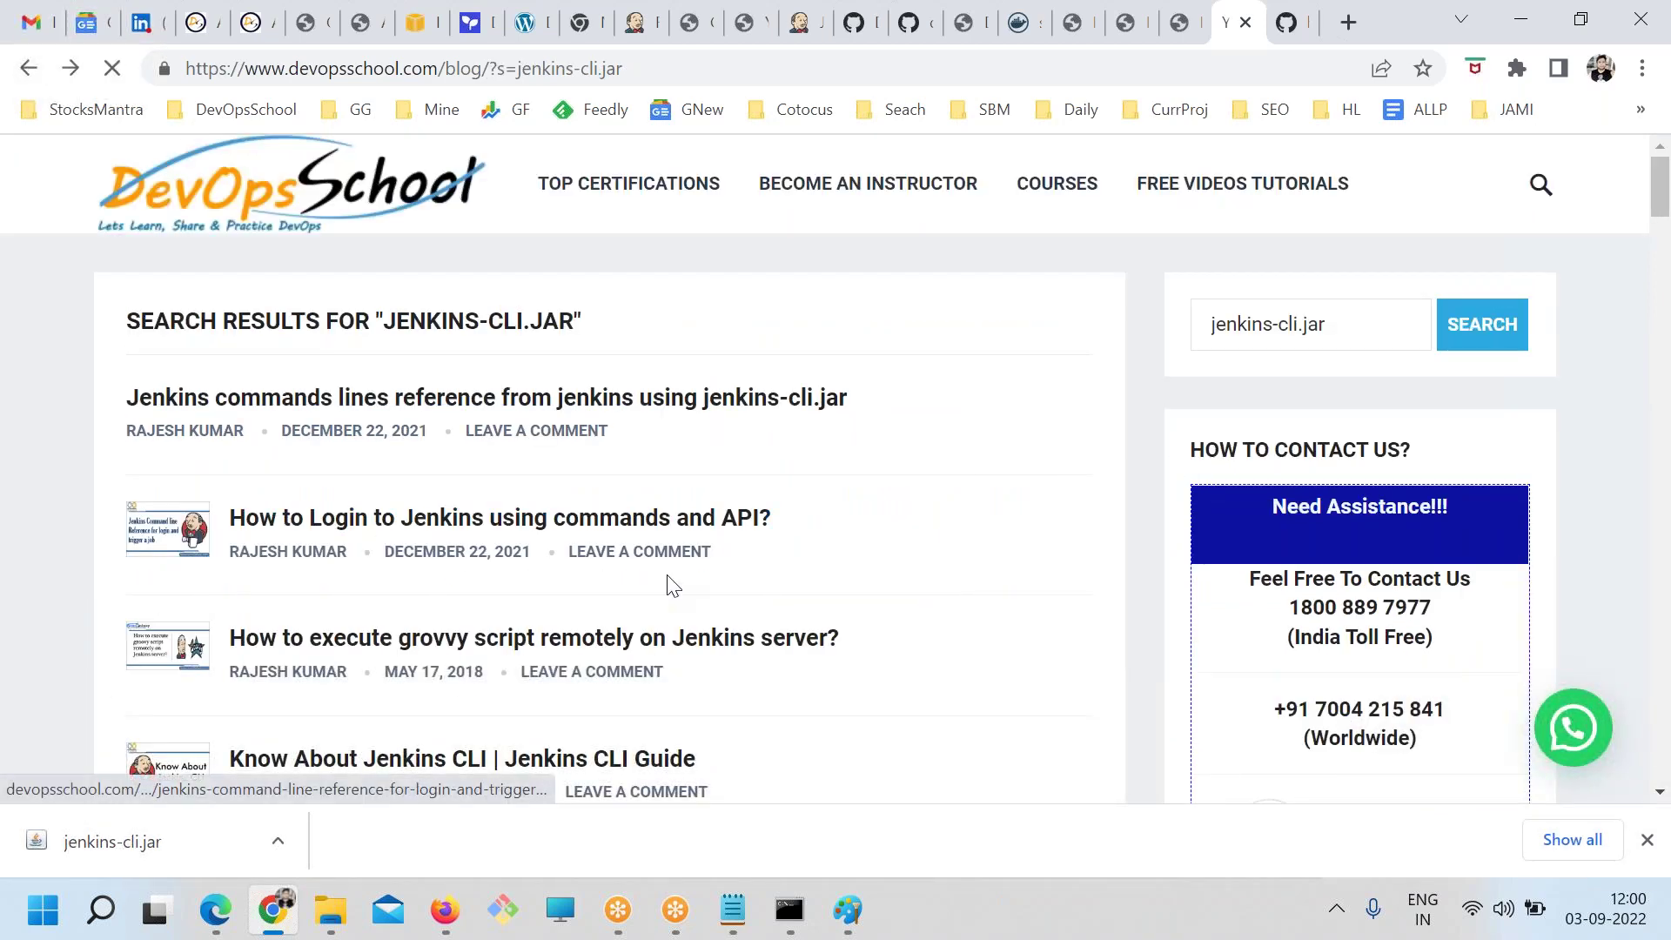
pyautogui.scroll(-15, 687, 683)
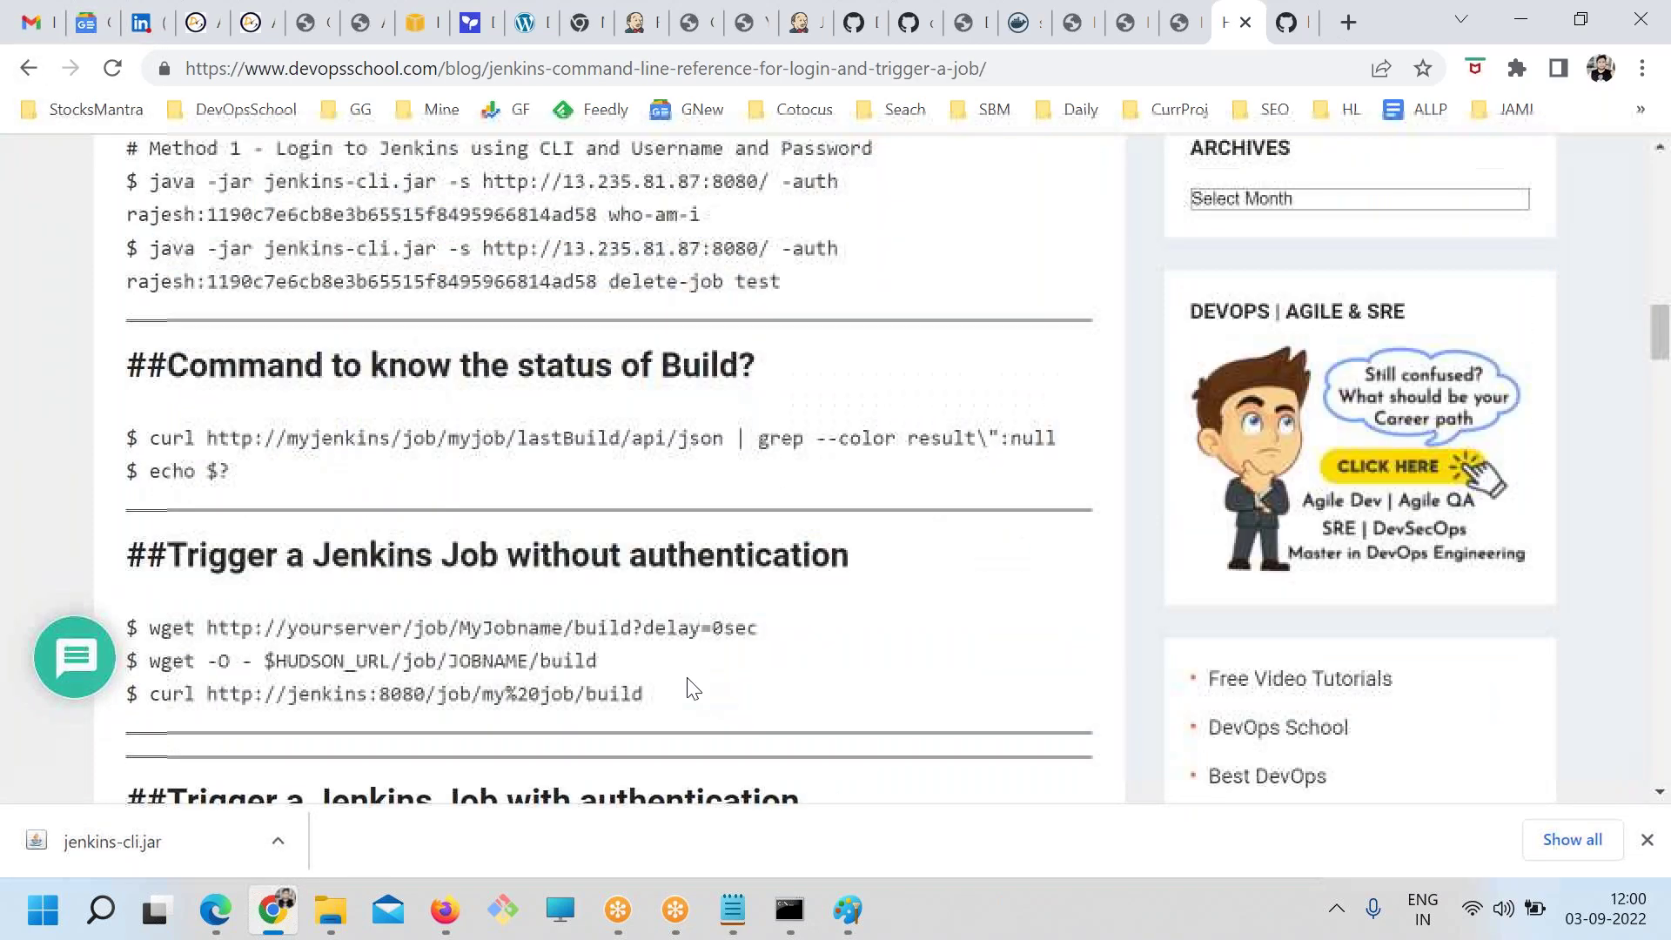
pyautogui.scroll(5, 609, 692)
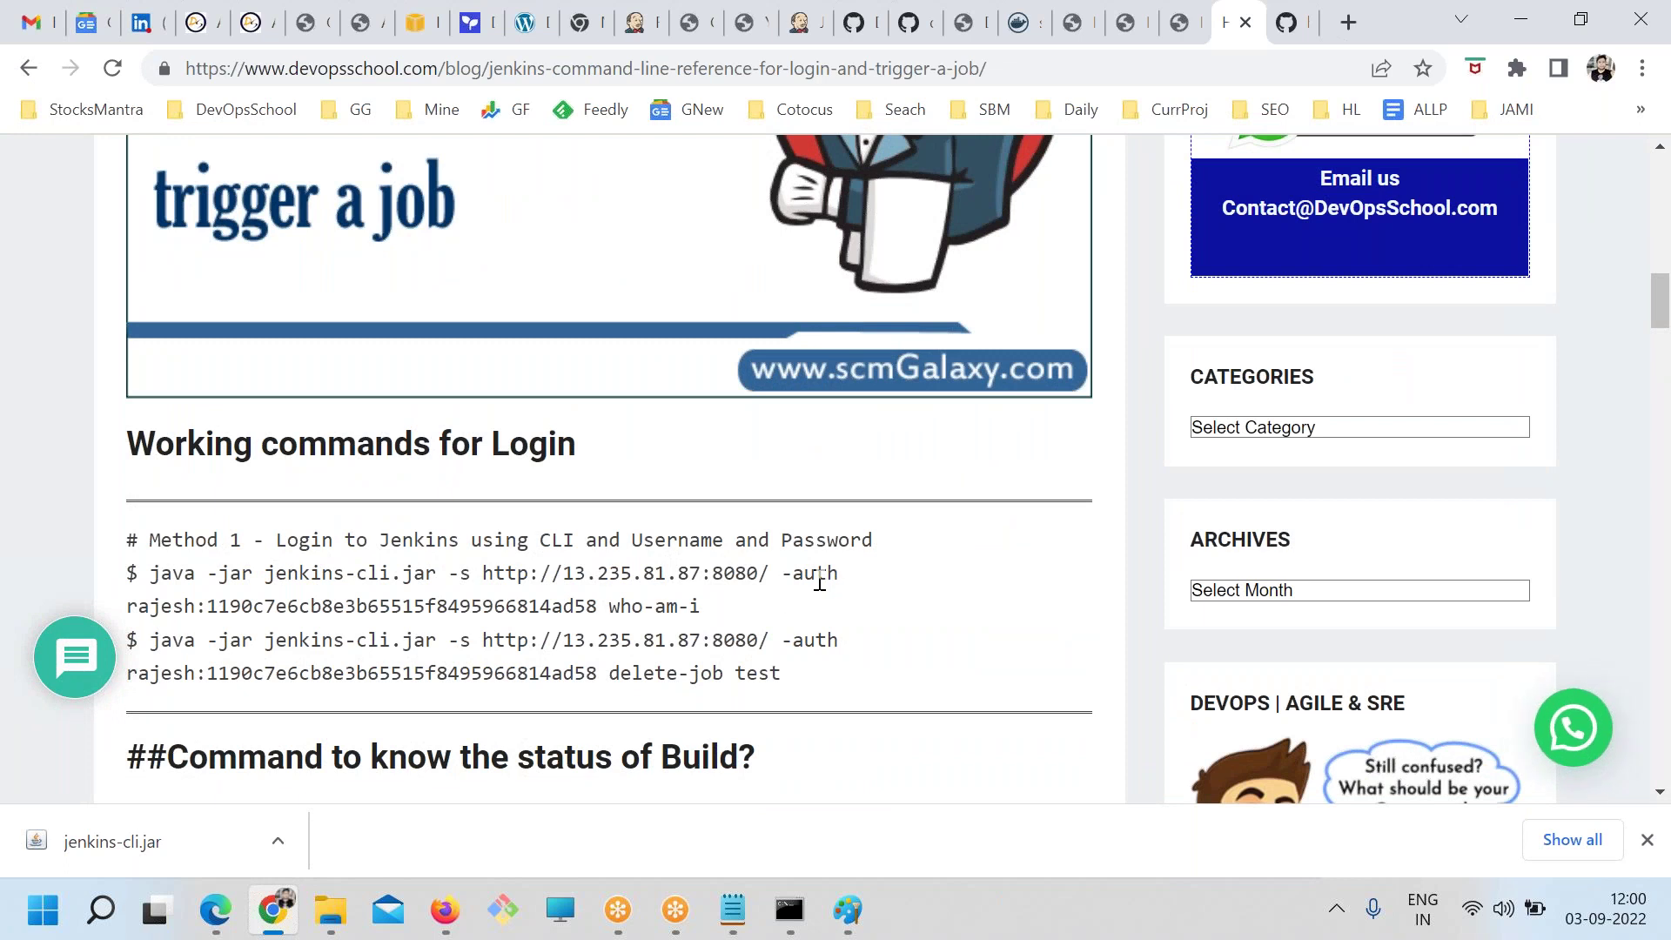
pyautogui.moveTo(839, 573); pyautogui.dragTo(622, 600)
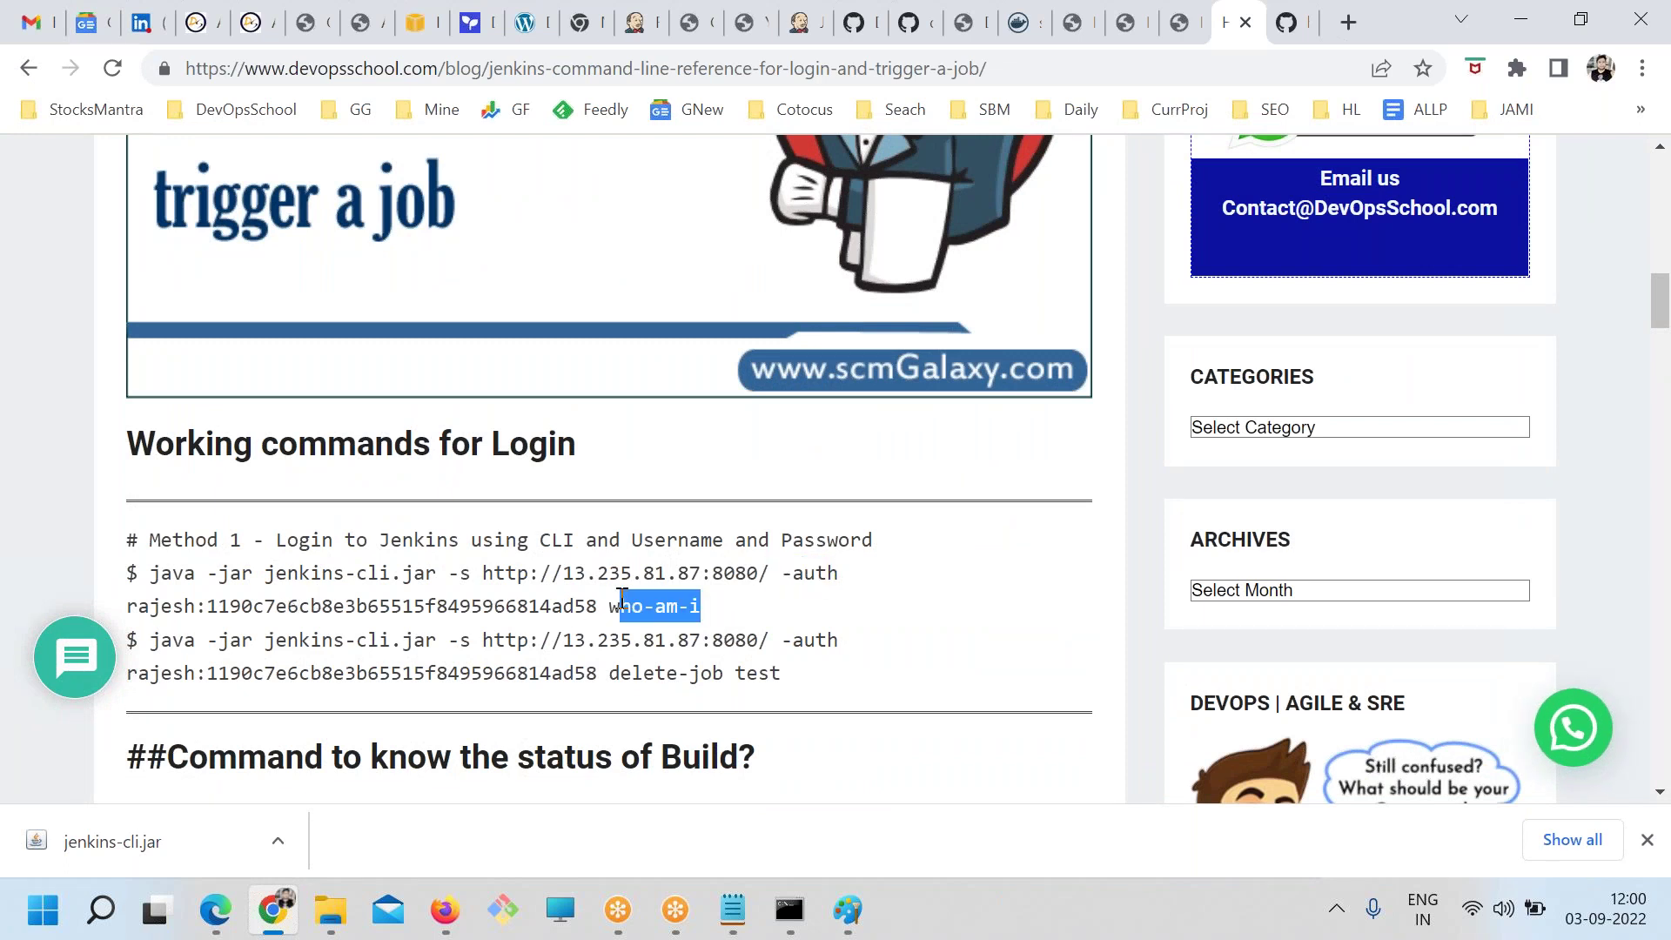
pyautogui.moveTo(783, 572); pyautogui.dragTo(701, 608)
pyautogui.hotkey('ctrl', 'c')
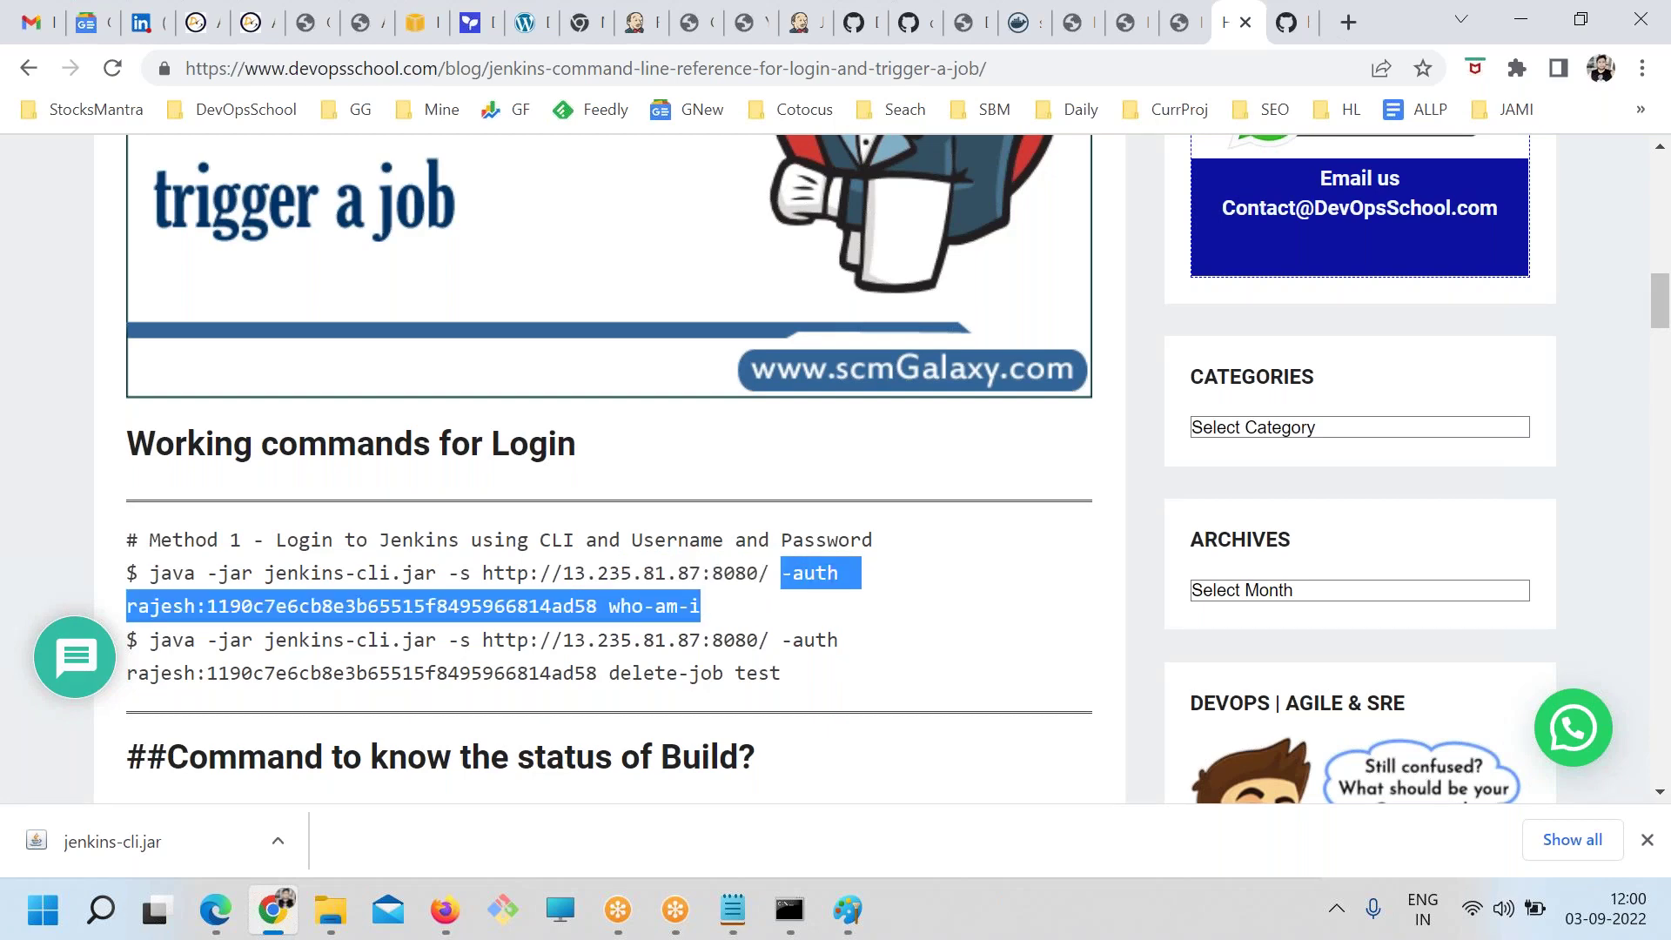
pyautogui.click(733, 910)
# Paste the copied -auth who-am-i fragment on a new line below the build TEST command
pyautogui.click(529, 667)
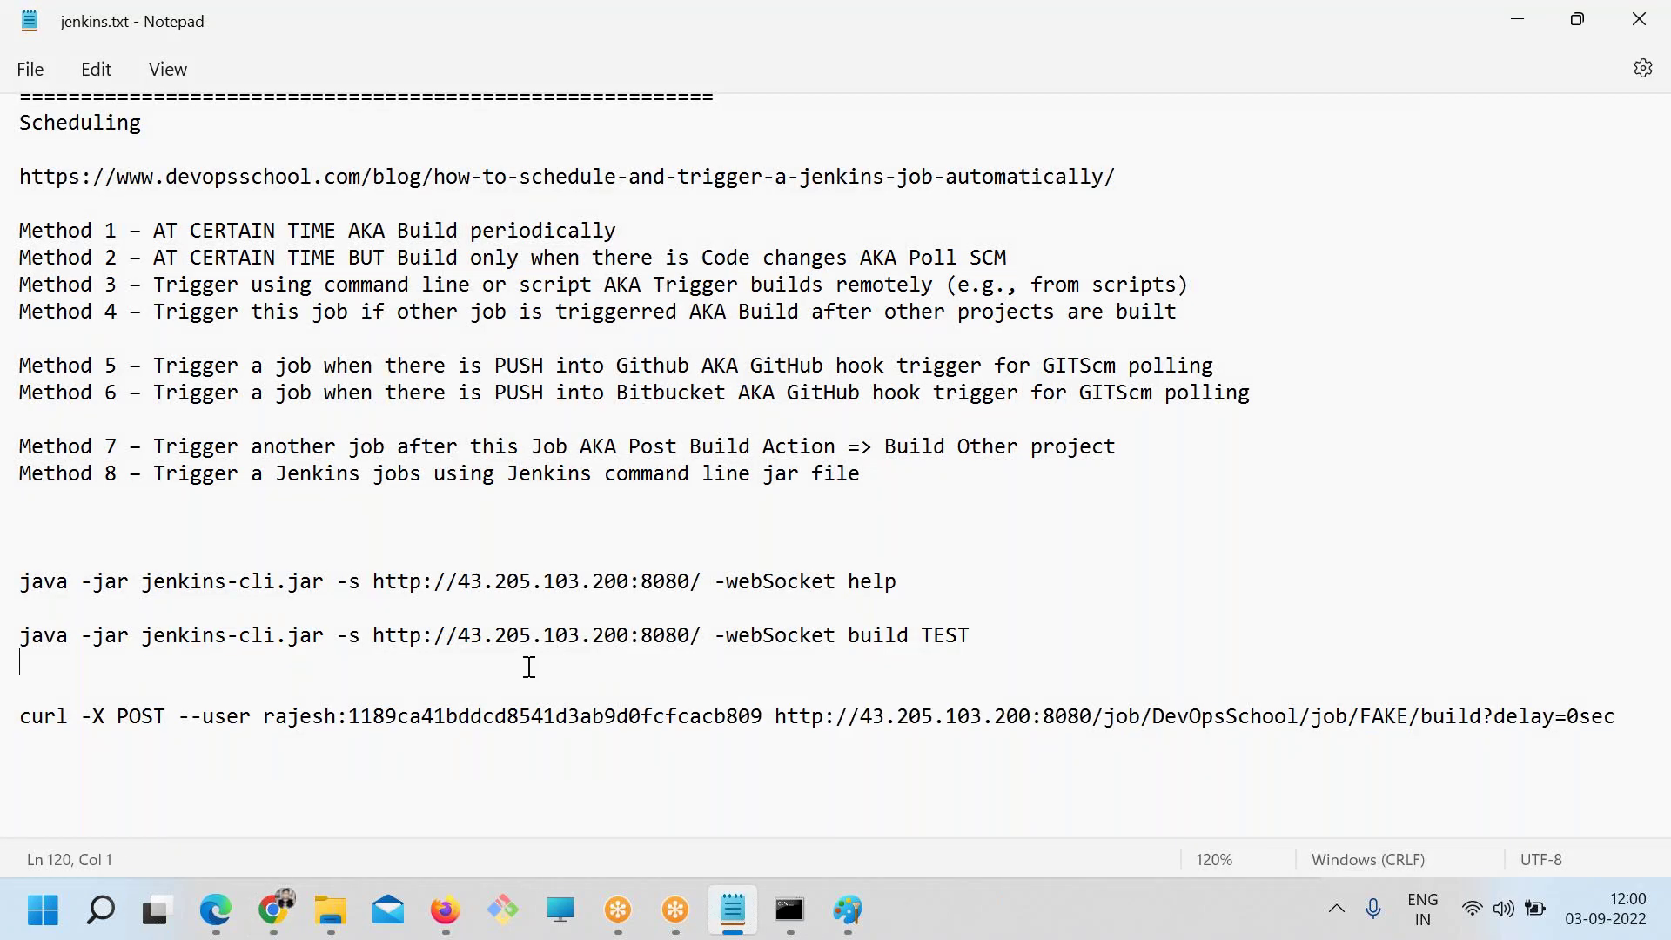
pyautogui.press('Return')
pyautogui.hotkey('ctrl', 'v')
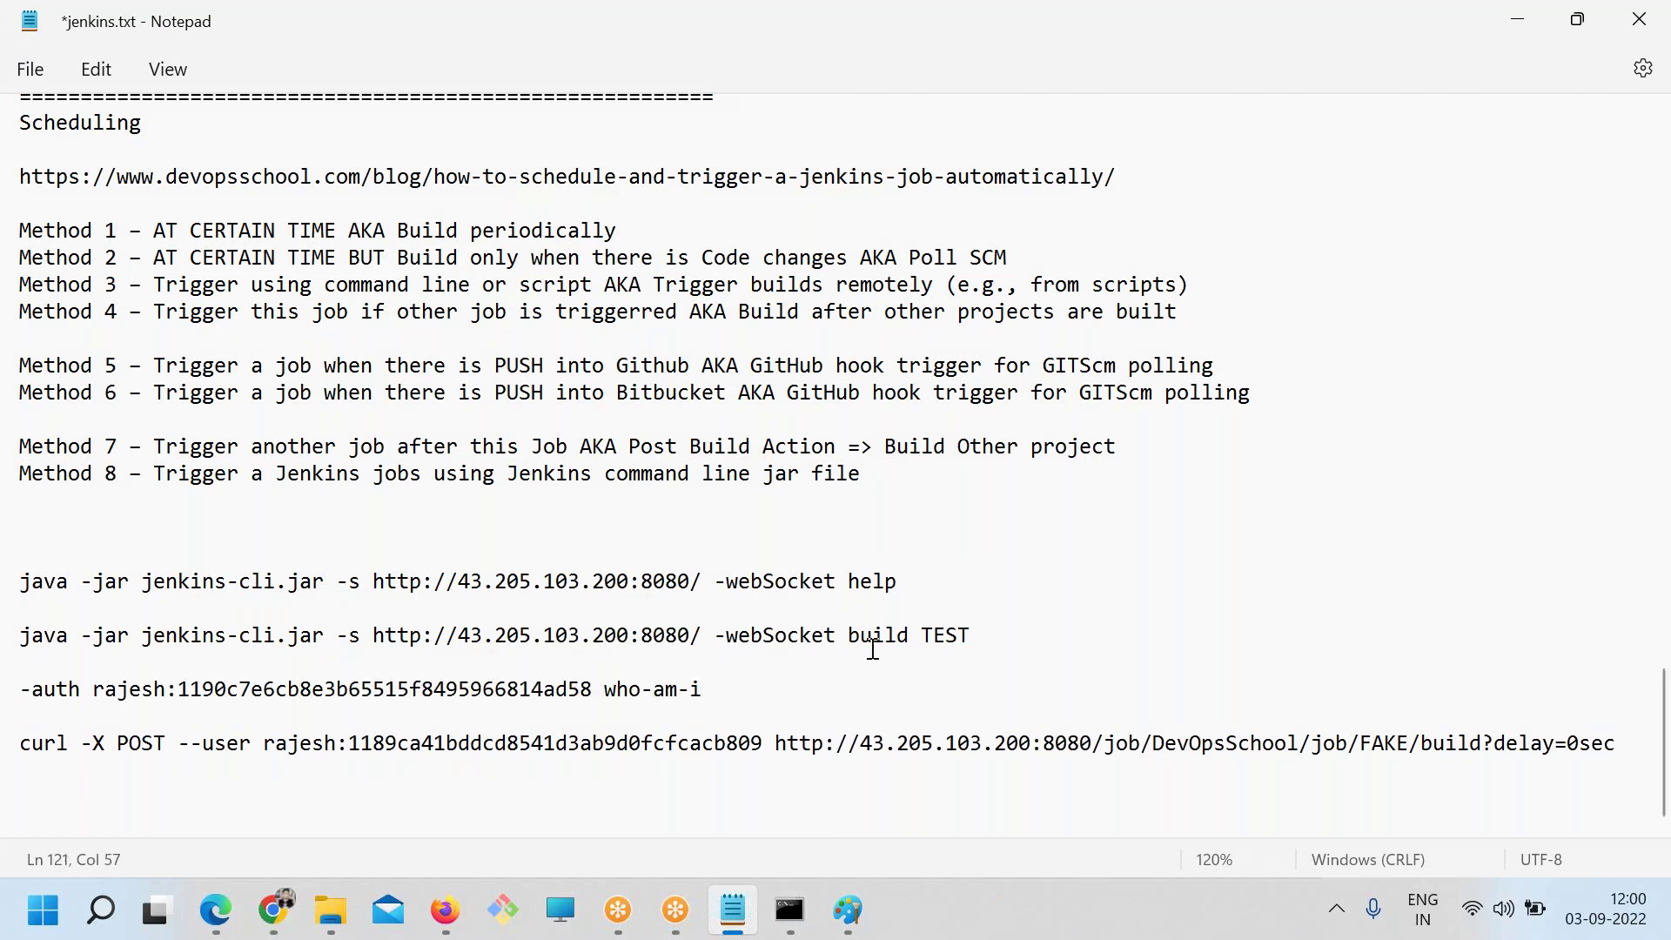
pyautogui.moveTo(707, 689); pyautogui.dragTo(15, 684)
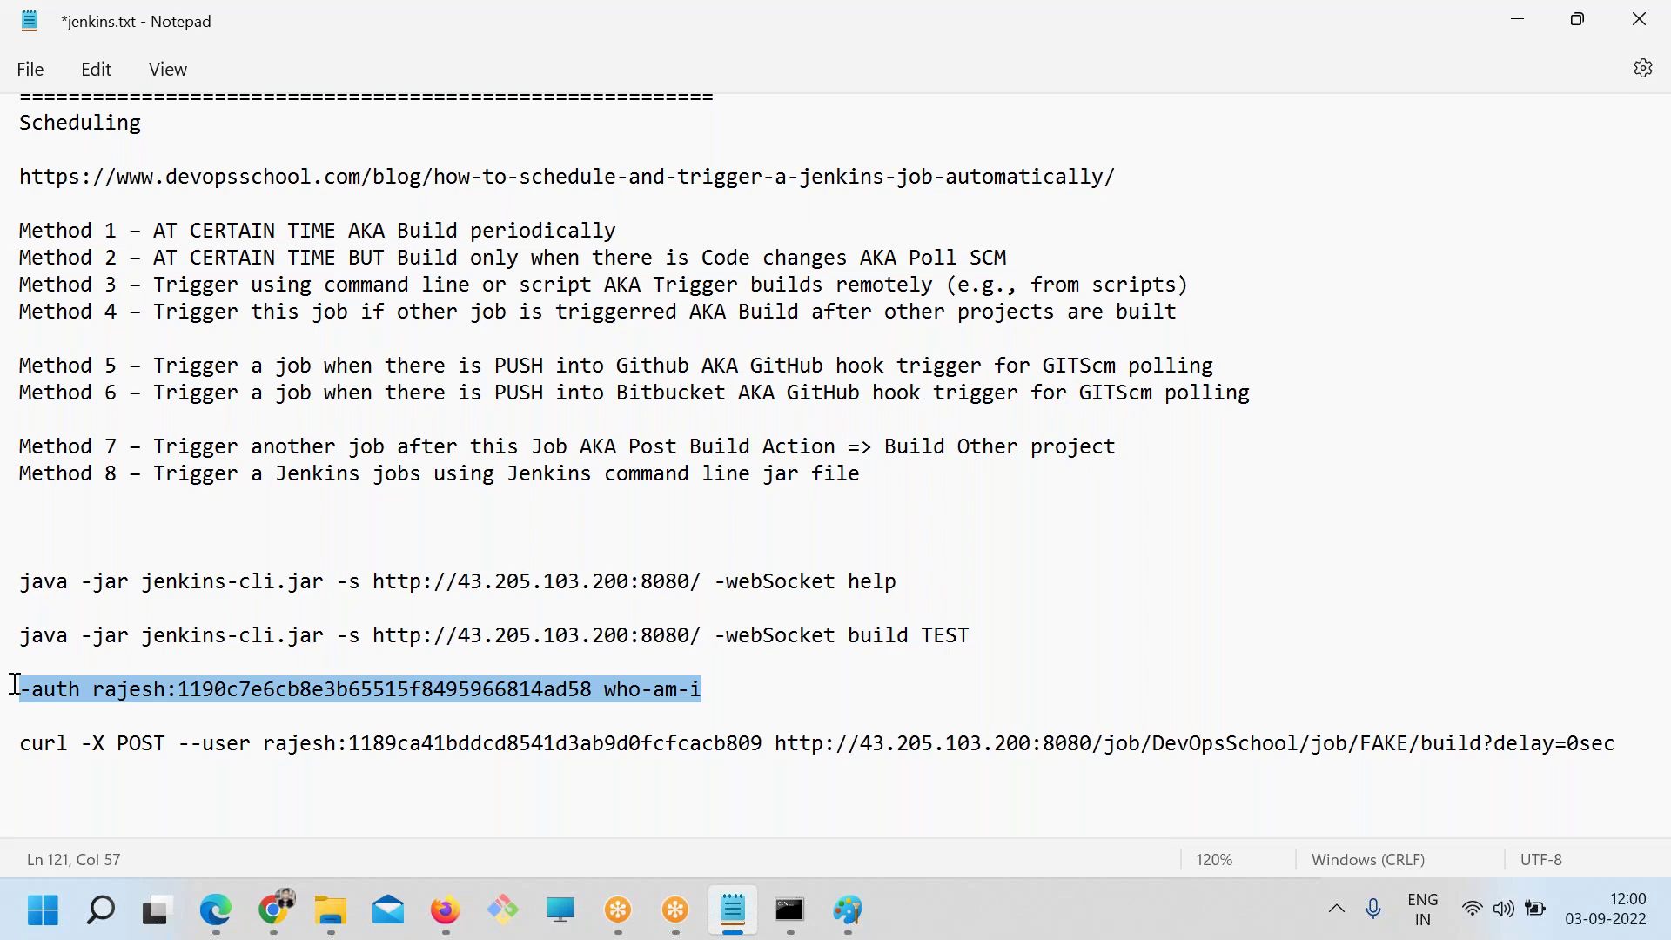
# Replace '-webSocket build TEST' in the second java command with the -auth who-am-i fragment
pyautogui.hotkey('alt', 'Tab')
pyautogui.click(620, 585)
pyautogui.doubleClick(798, 579)
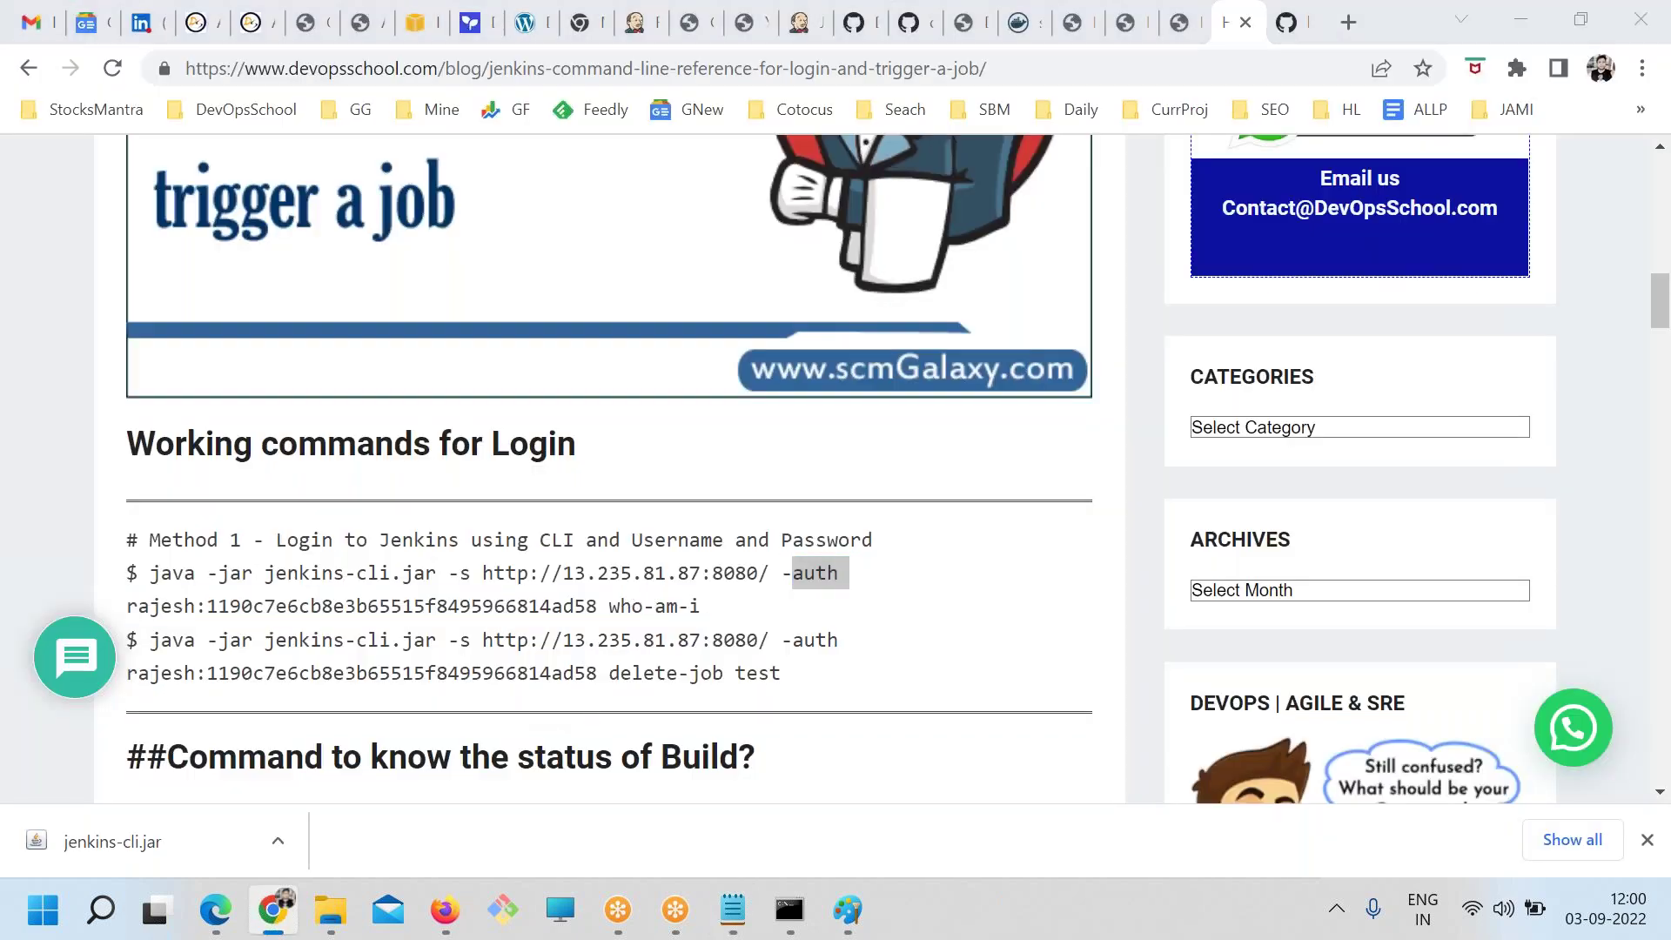
pyautogui.hotkey('alt', 'Tab')
pyautogui.moveTo(705, 687); pyautogui.dragTo(15, 696)
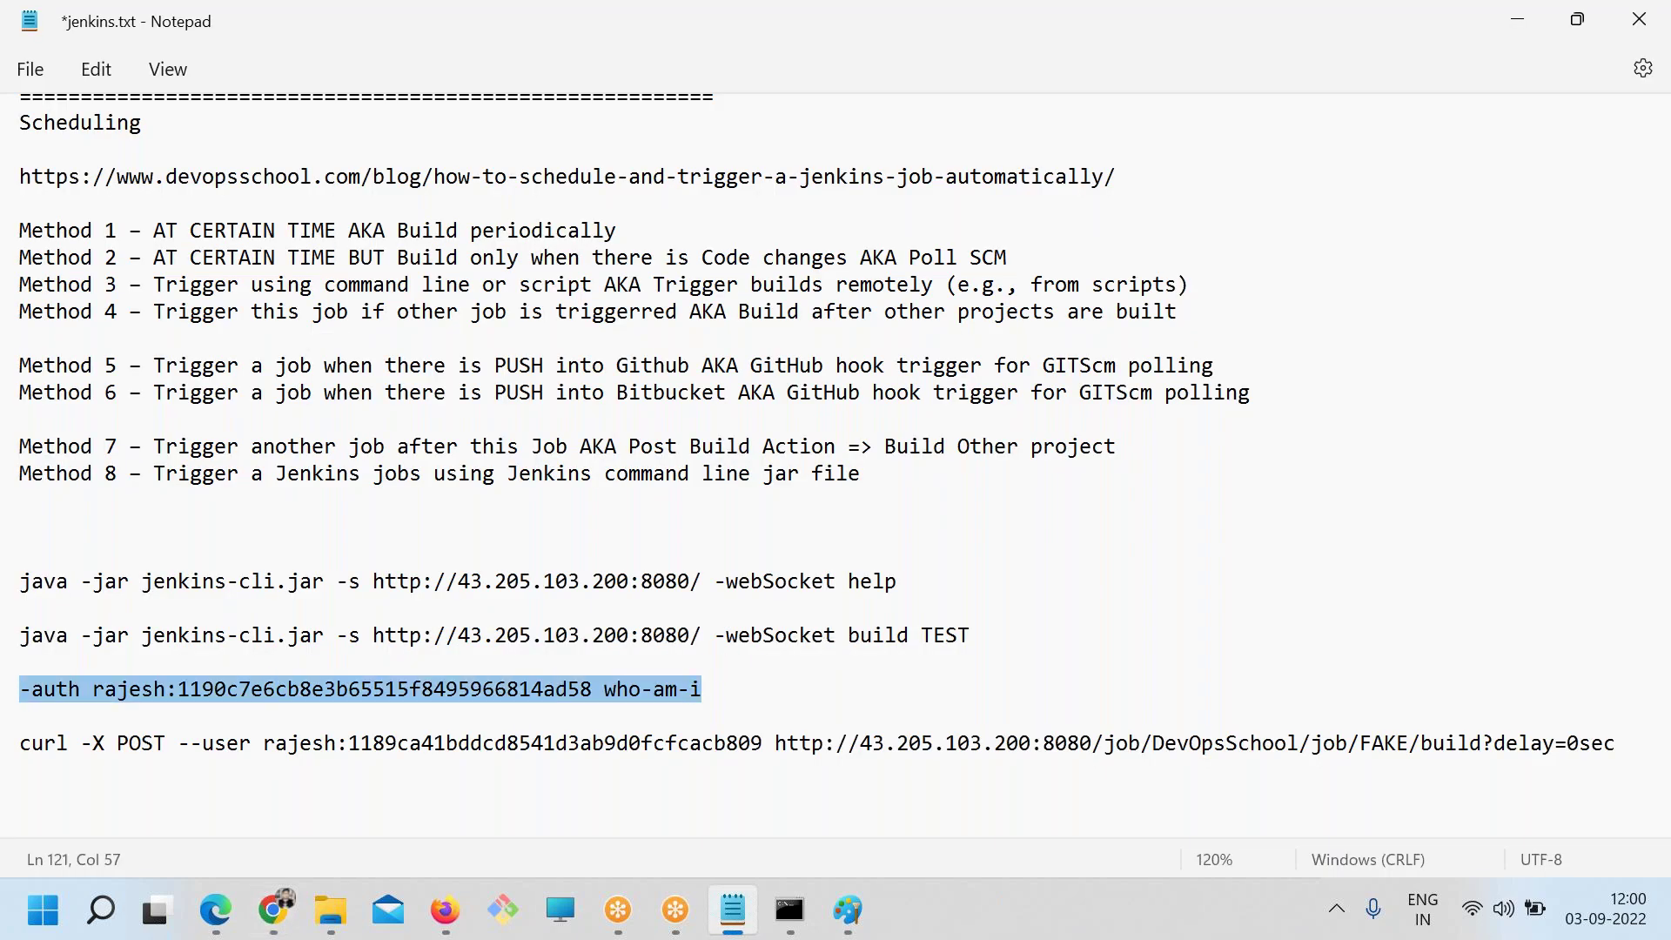
pyautogui.hotkey('ctrl', 'x')
pyautogui.moveTo(979, 636); pyautogui.dragTo(719, 637)
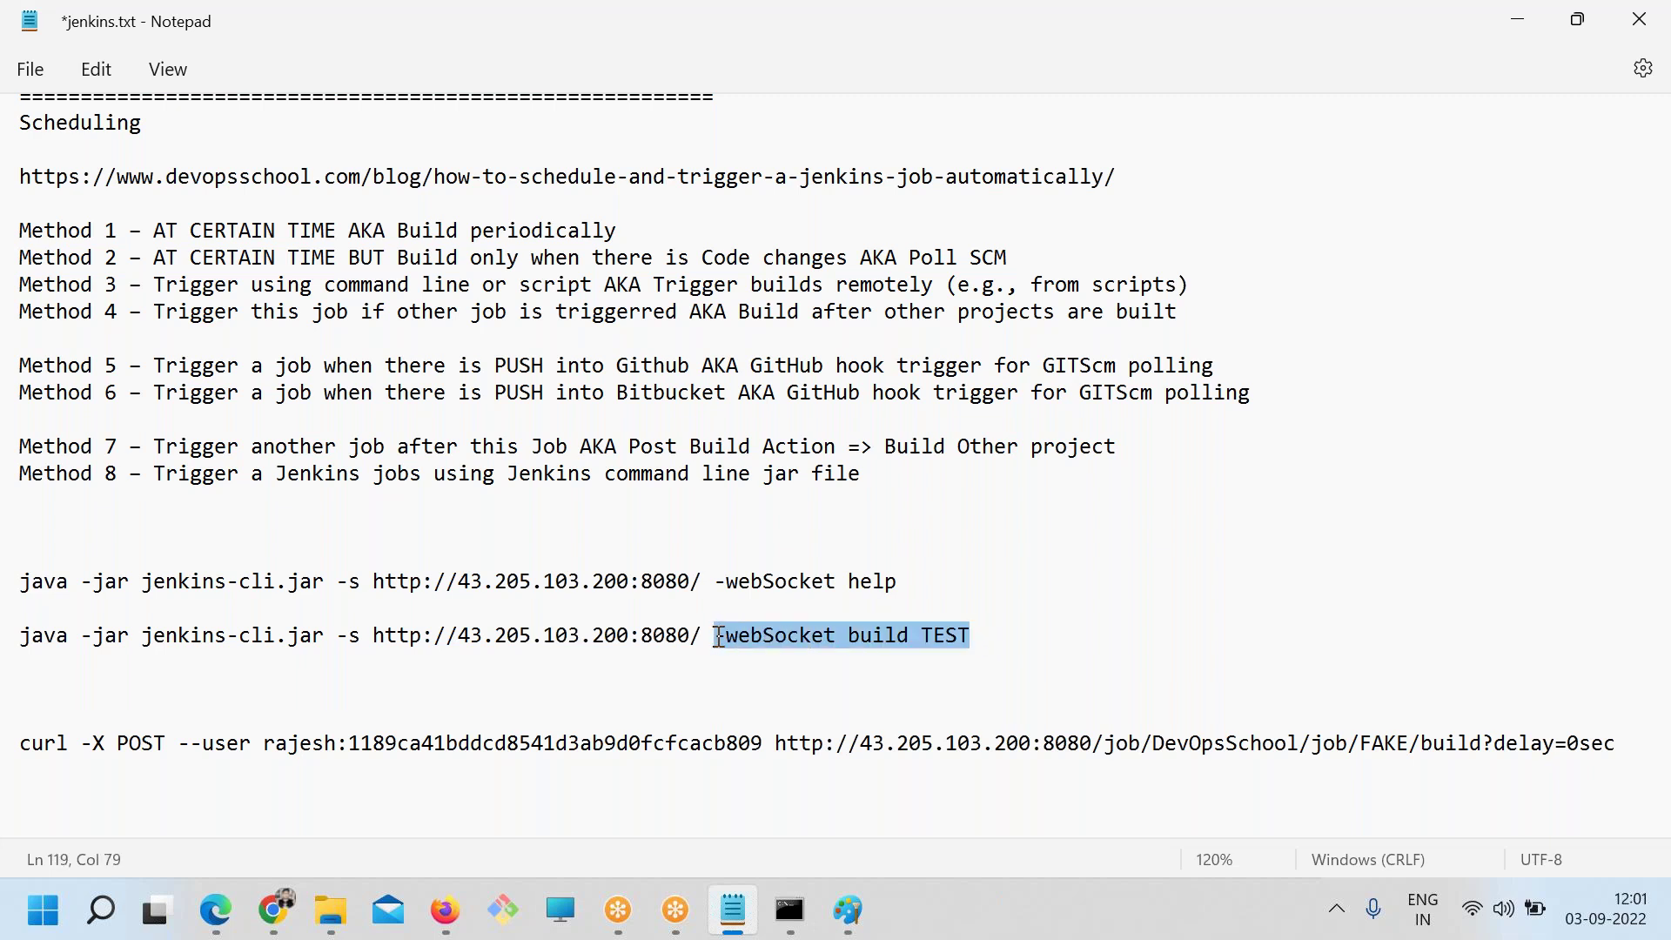
pyautogui.hotkey('ctrl', 'v')
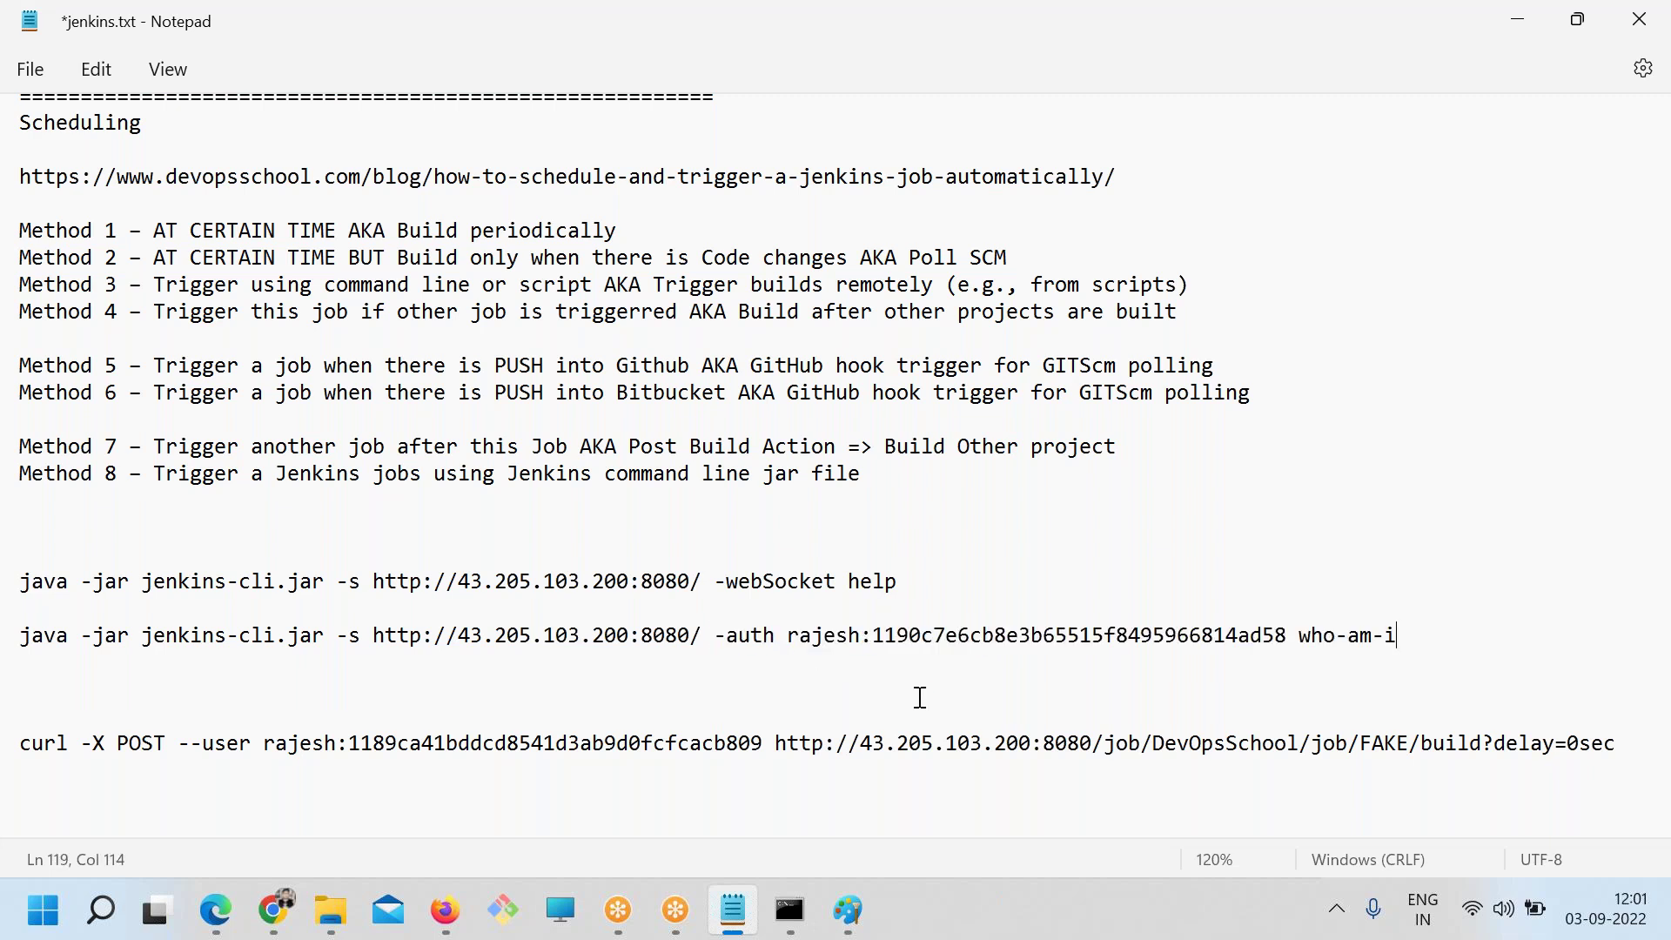
# Swap the java command's old API token for the token from the curl line
pyautogui.doubleClick(752, 638)
pyautogui.doubleClick(890, 636)
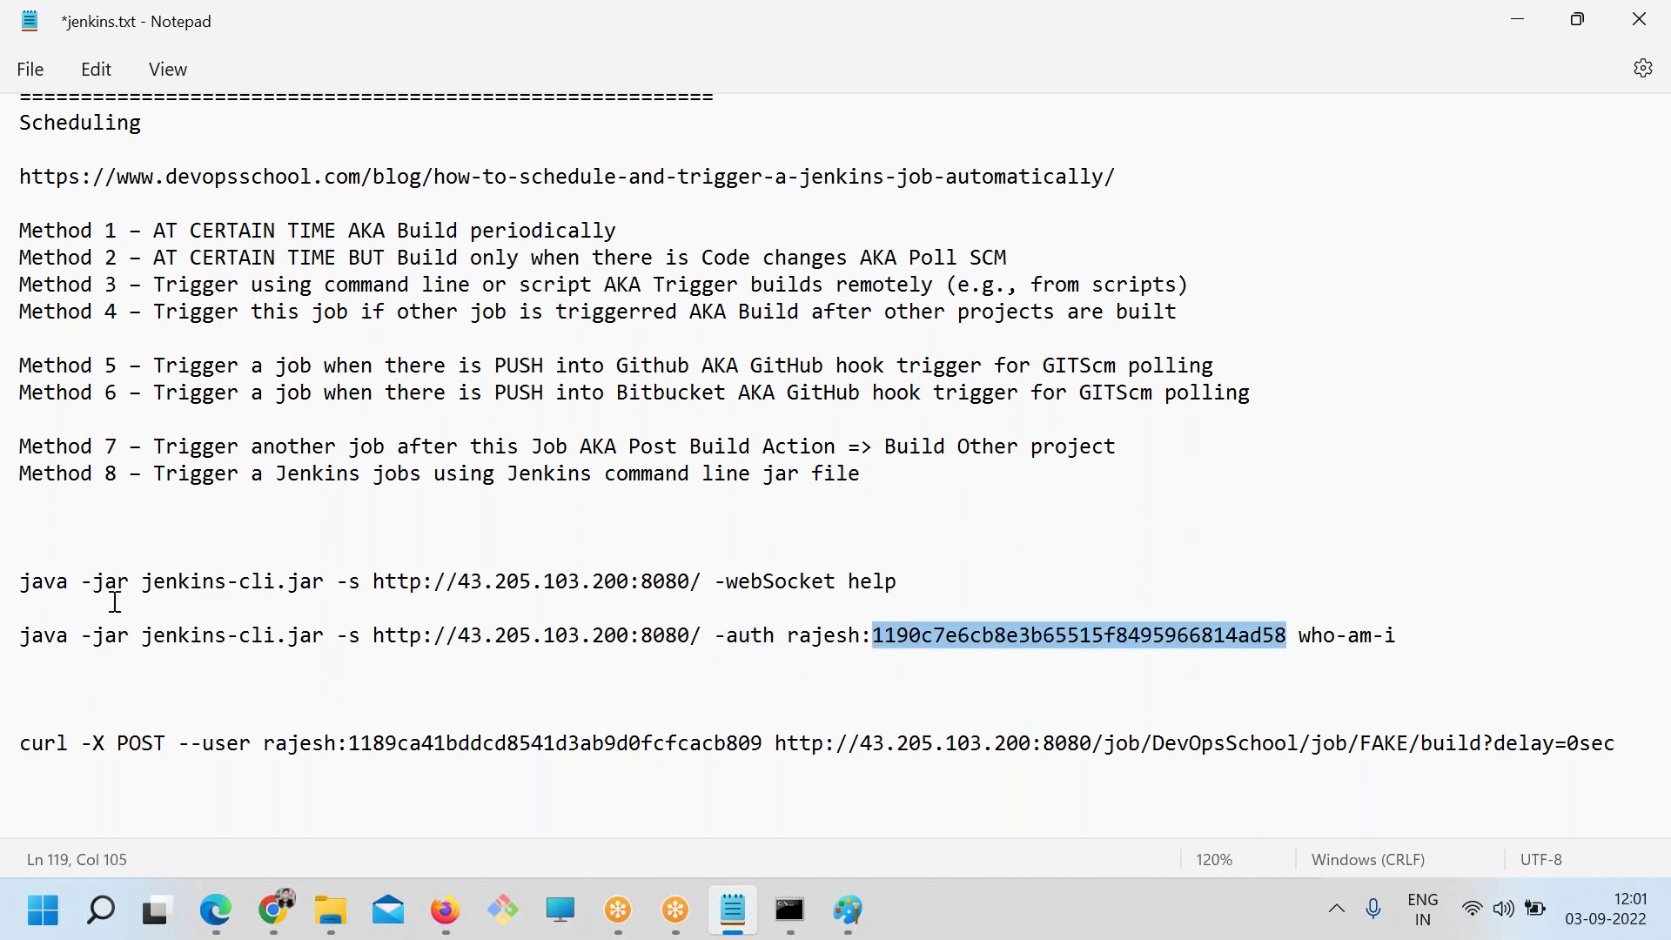
pyautogui.doubleClick(414, 746)
pyautogui.moveTo(1291, 627); pyautogui.dragTo(879, 628)
pyautogui.hotkey('ctrl', 'v')
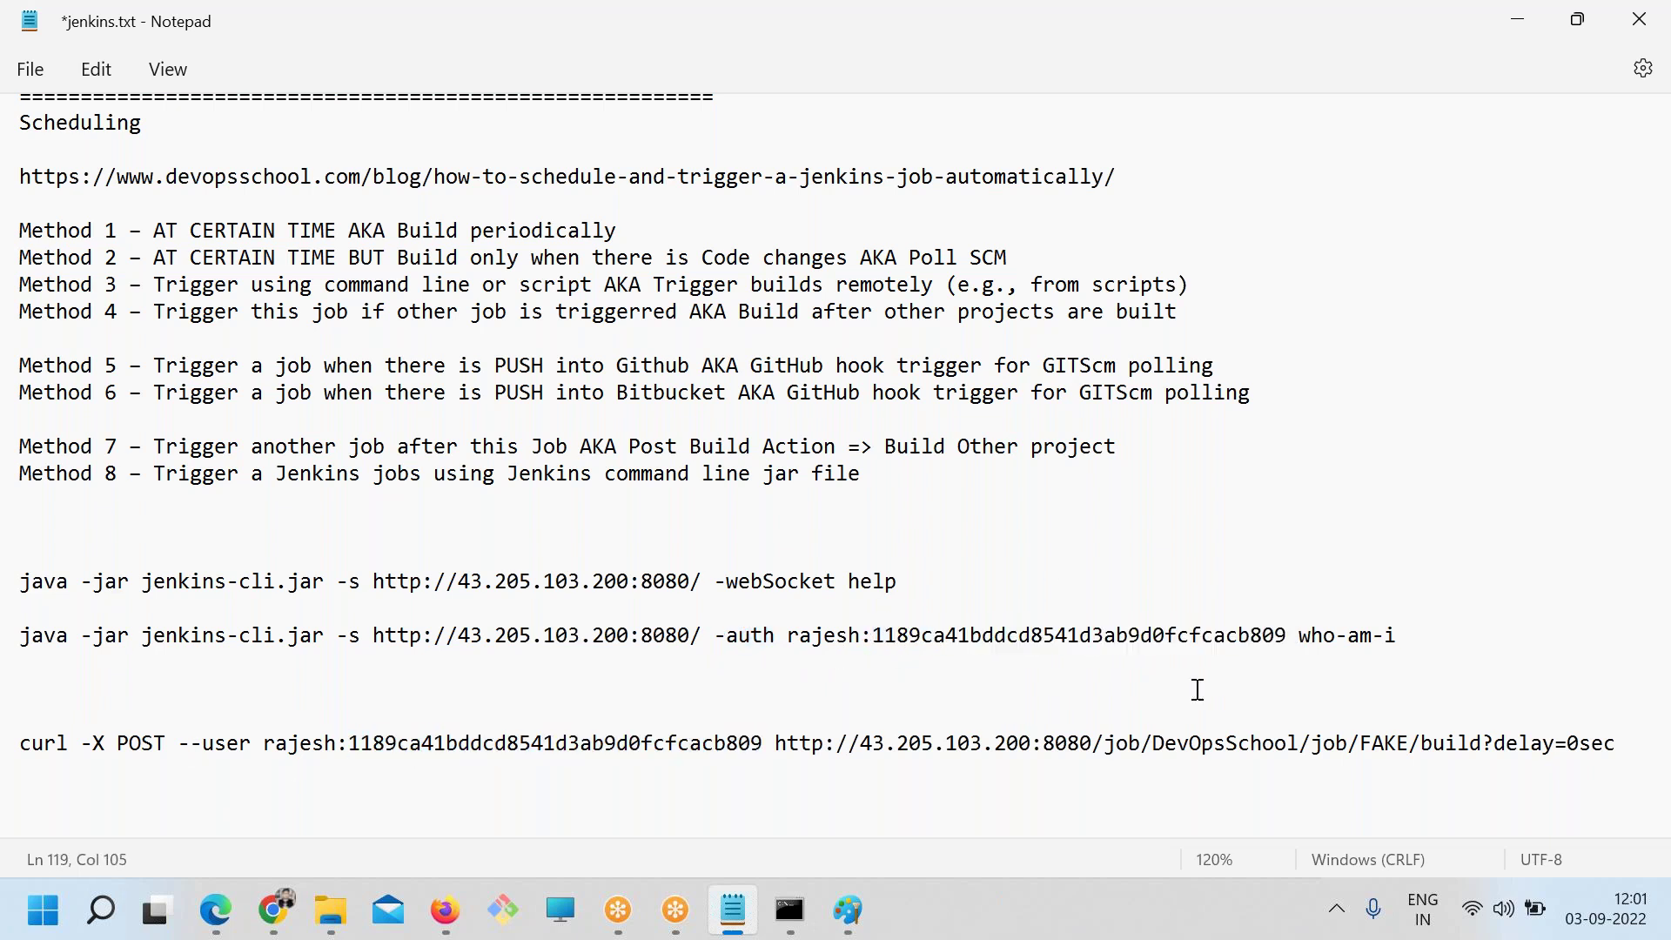
pyautogui.click(1419, 644)
pyautogui.keyDown('shift'); pyautogui.click(16, 643); pyautogui.keyUp('shift')
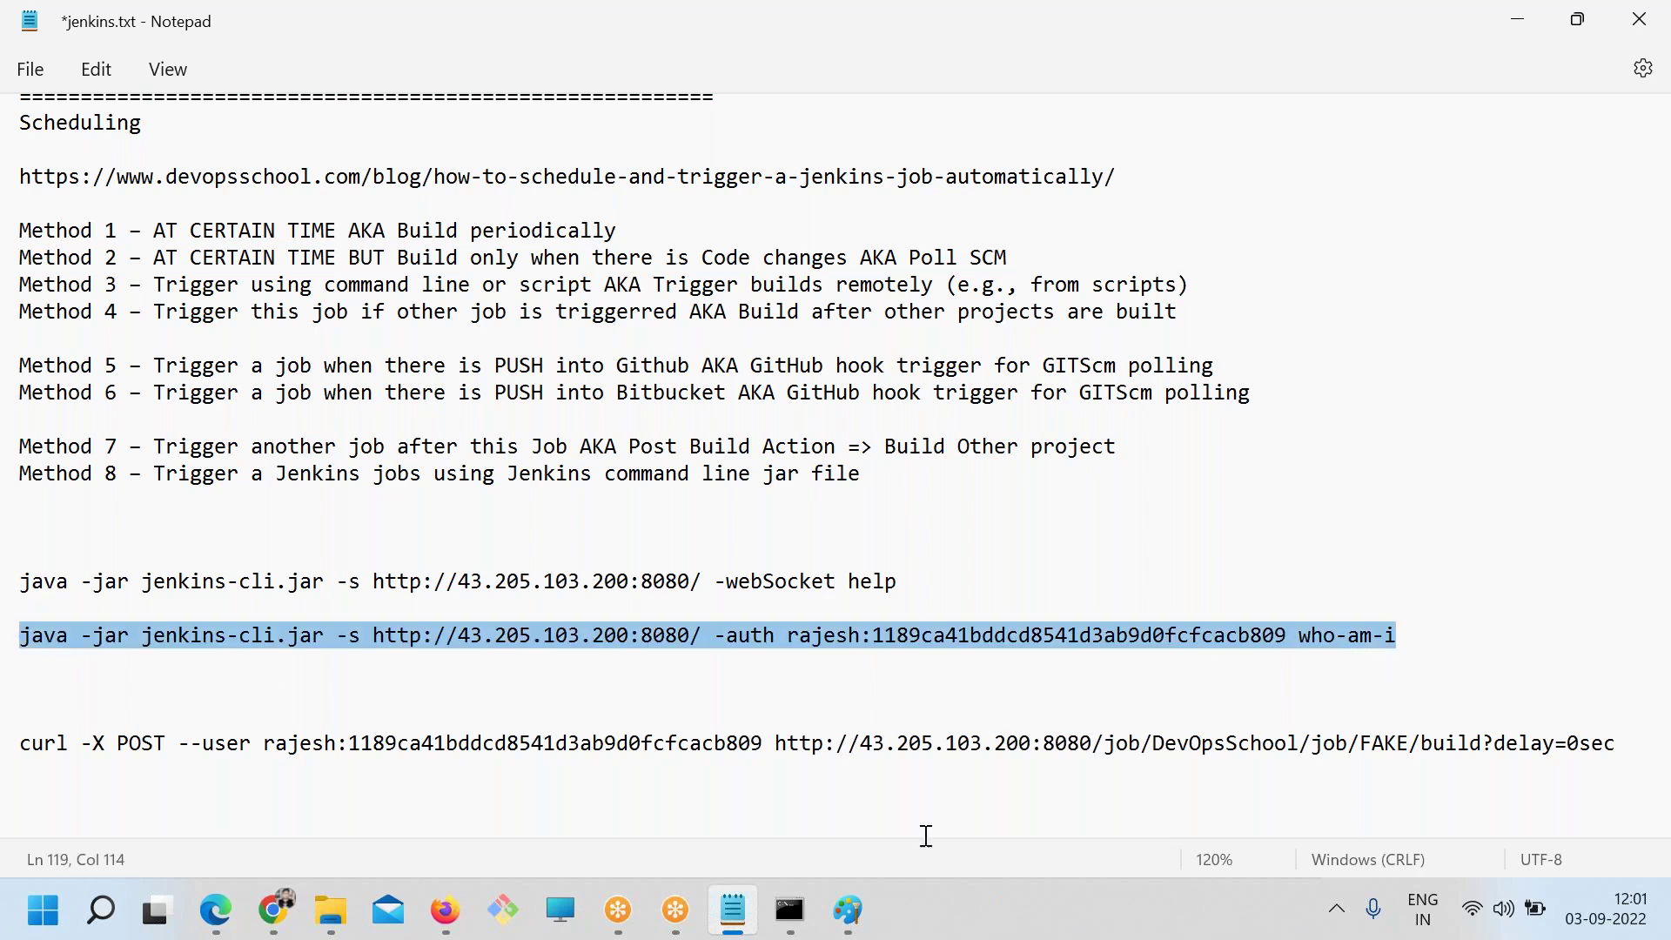
pyautogui.click(789, 910)
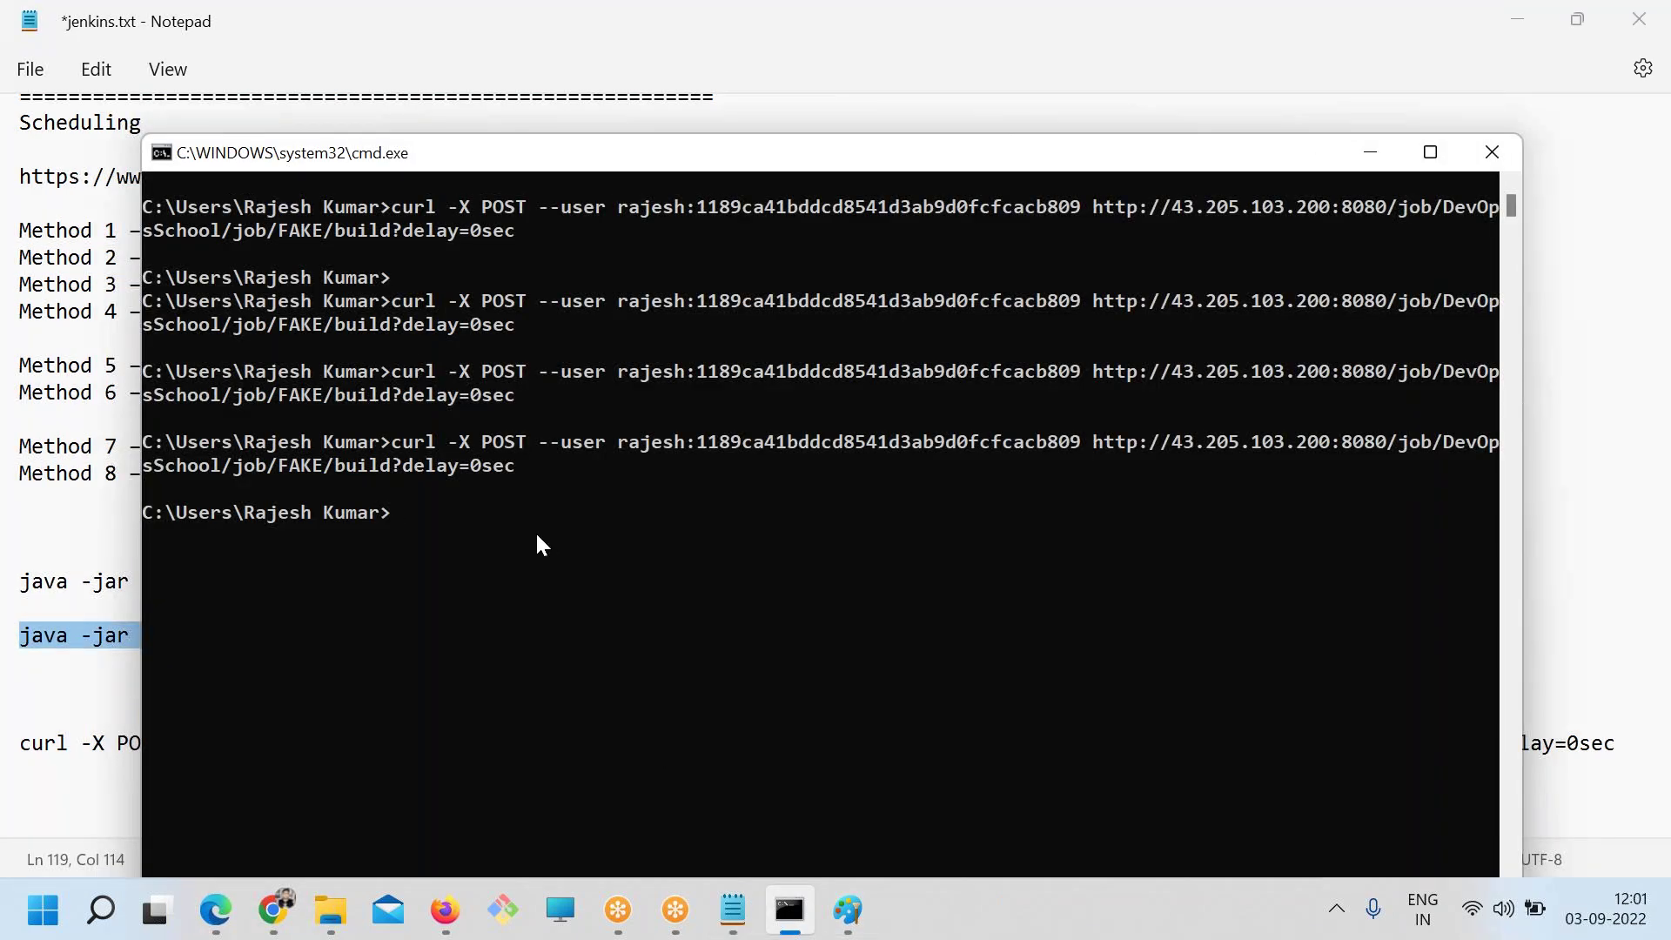
# Copy the who-am-i command from the notes and run it in Command Prompt
pyautogui.hotkey('alt', 'Tab')
pyautogui.click(1353, 620)
pyautogui.moveTo(1410, 638); pyautogui.dragTo(16, 638)
pyautogui.hotkey('ctrl', 'c')
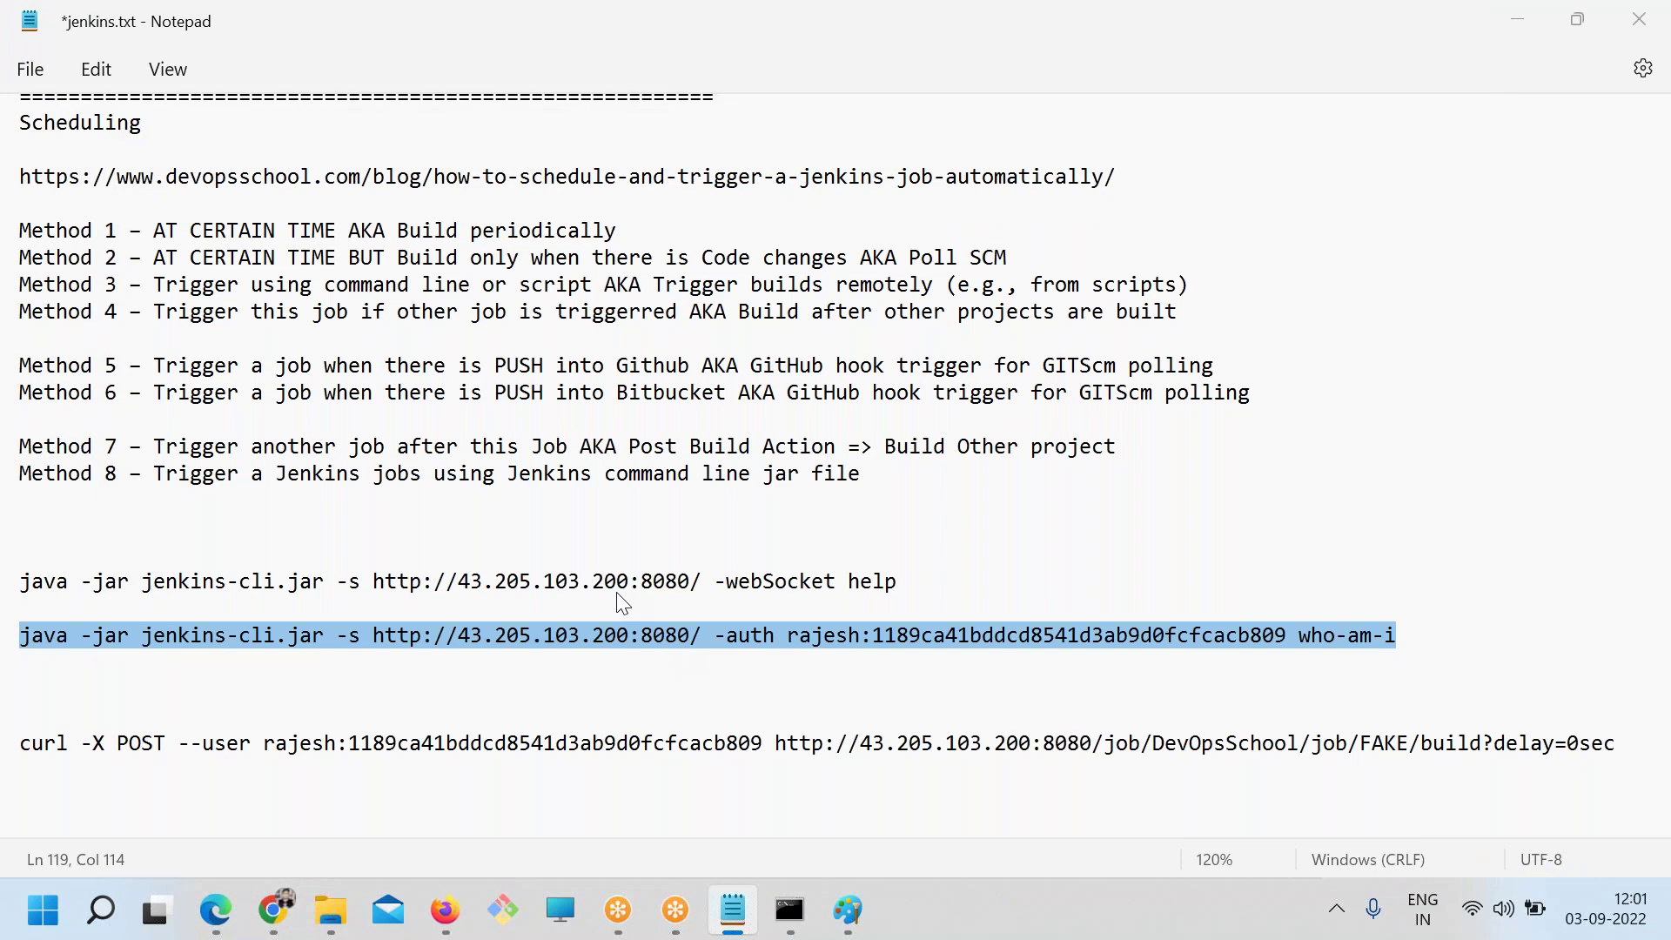
pyautogui.hotkey('alt', 'Tab')
pyautogui.rightClick(659, 362)
pyautogui.press('Return')
# After the 'Unable to access jarfile' error, open the Soft folder holding jenkins-cli.jar
pyautogui.moveTo(267, 560); pyautogui.dragTo(578, 562)
pyautogui.hotkey('alt', 'Tab')
pyautogui.hotkey('alt', 'Tab')
pyautogui.click(388, 608)
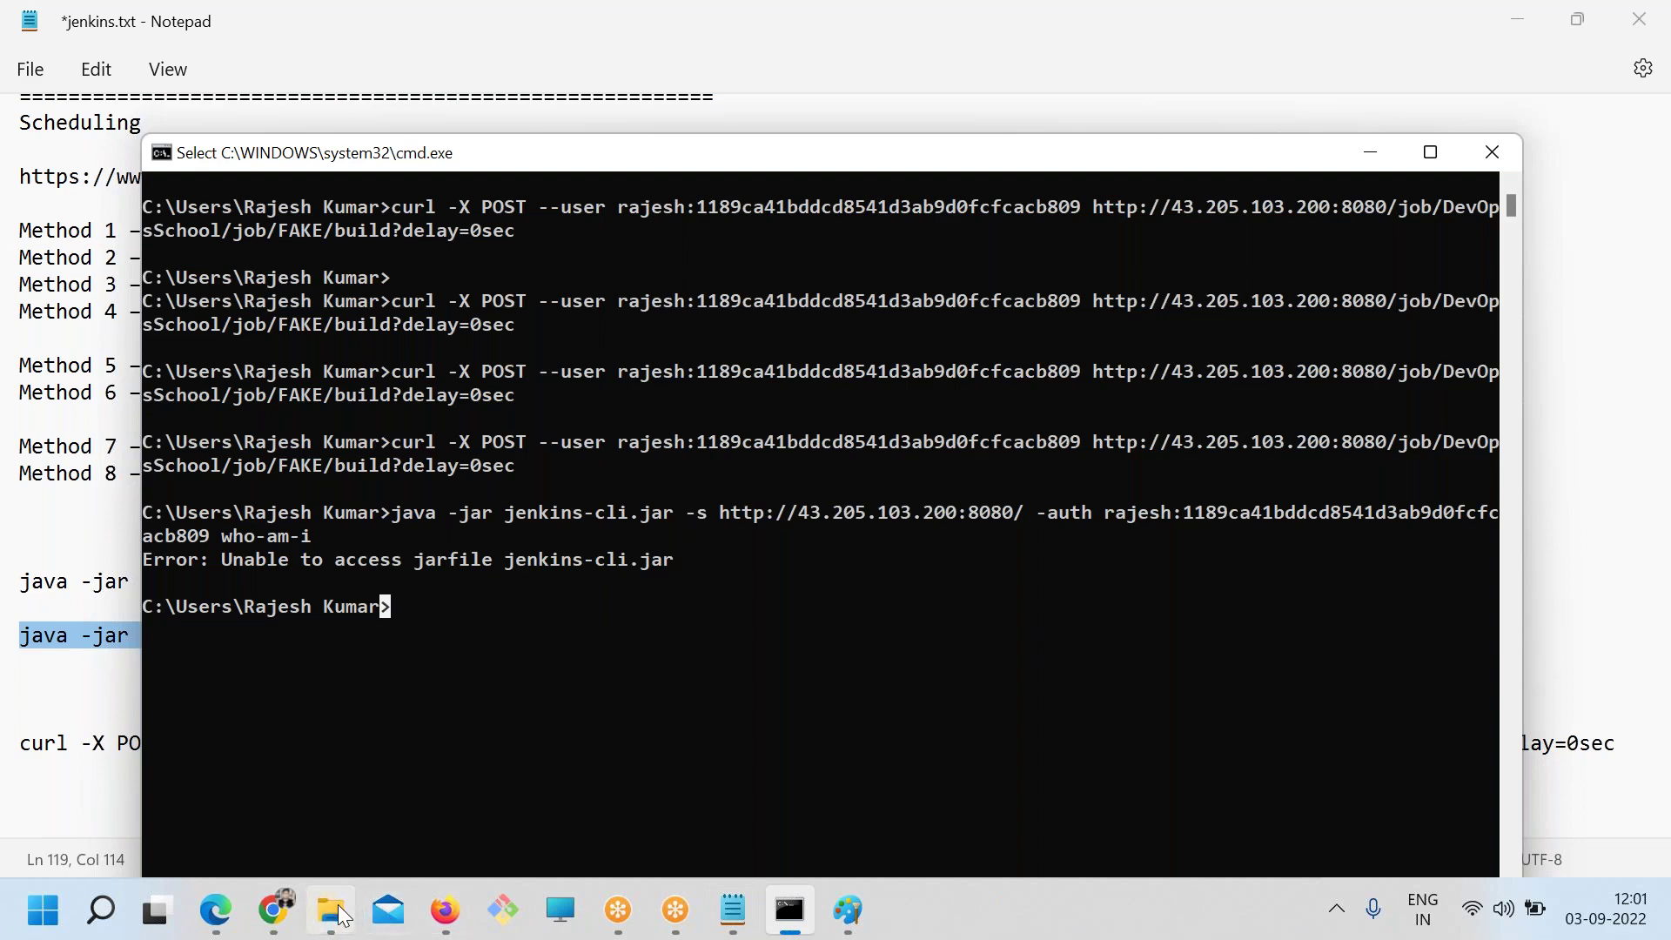
pyautogui.click(330, 909)
pyautogui.click(522, 685)
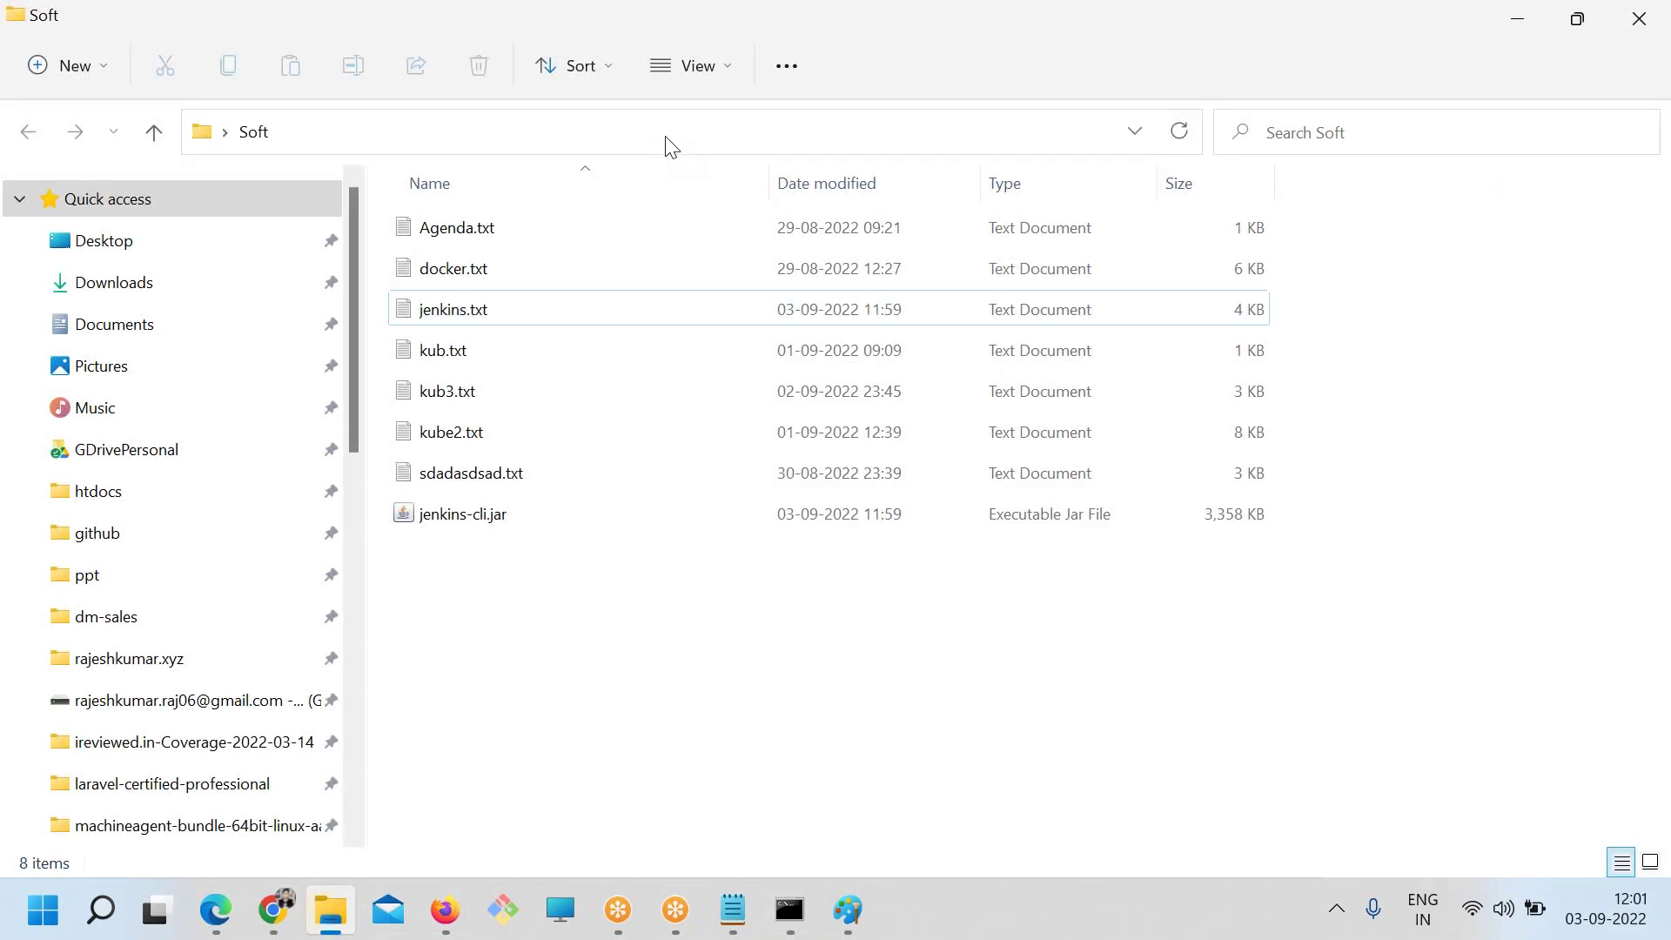
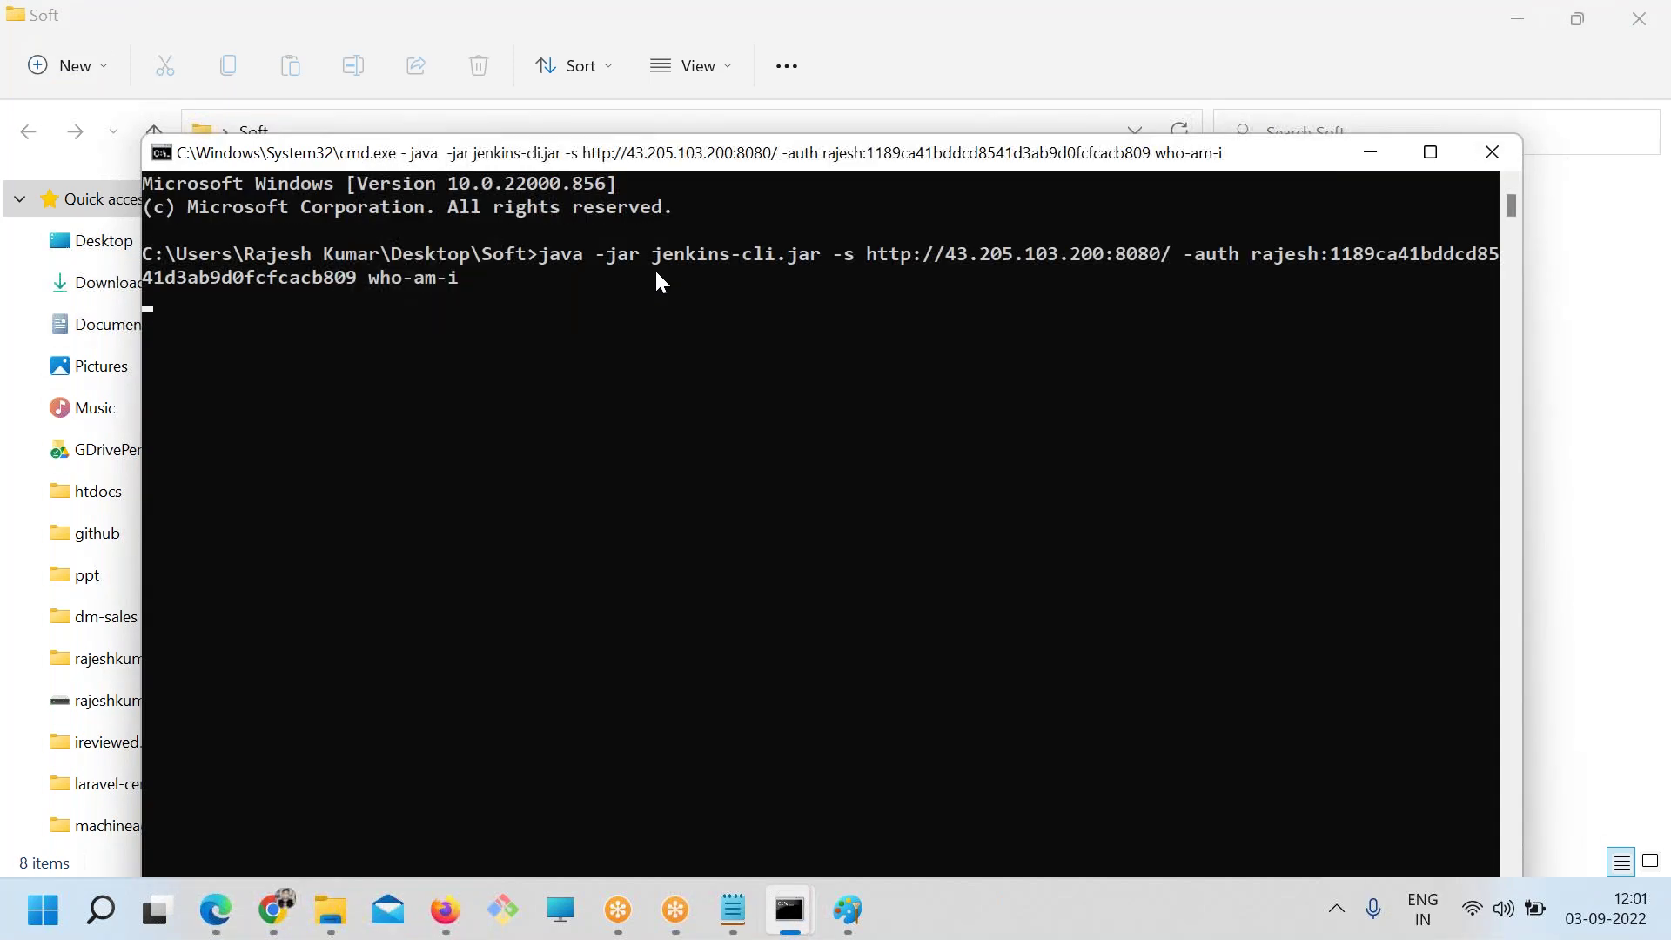
# Change the jenkins-cli command in Notepad from who-am-i to 'build TEST'
pyautogui.moveTo(457, 284); pyautogui.dragTo(289, 252)
pyautogui.click(431, 357)
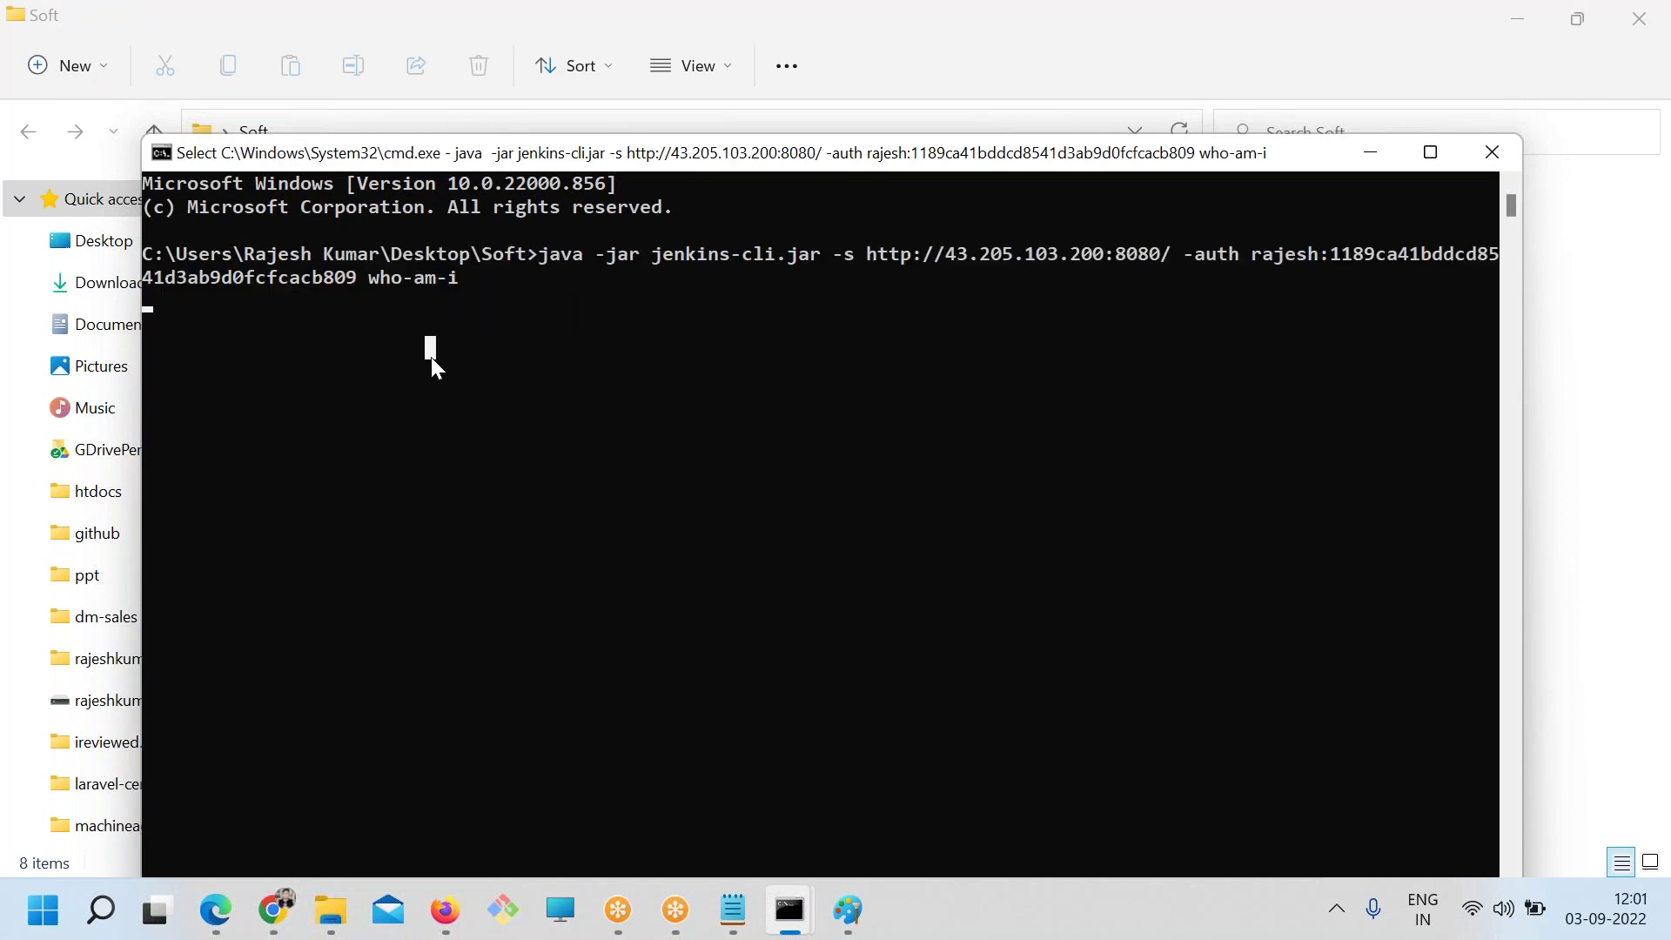
pyautogui.click(734, 909)
pyautogui.click(973, 661)
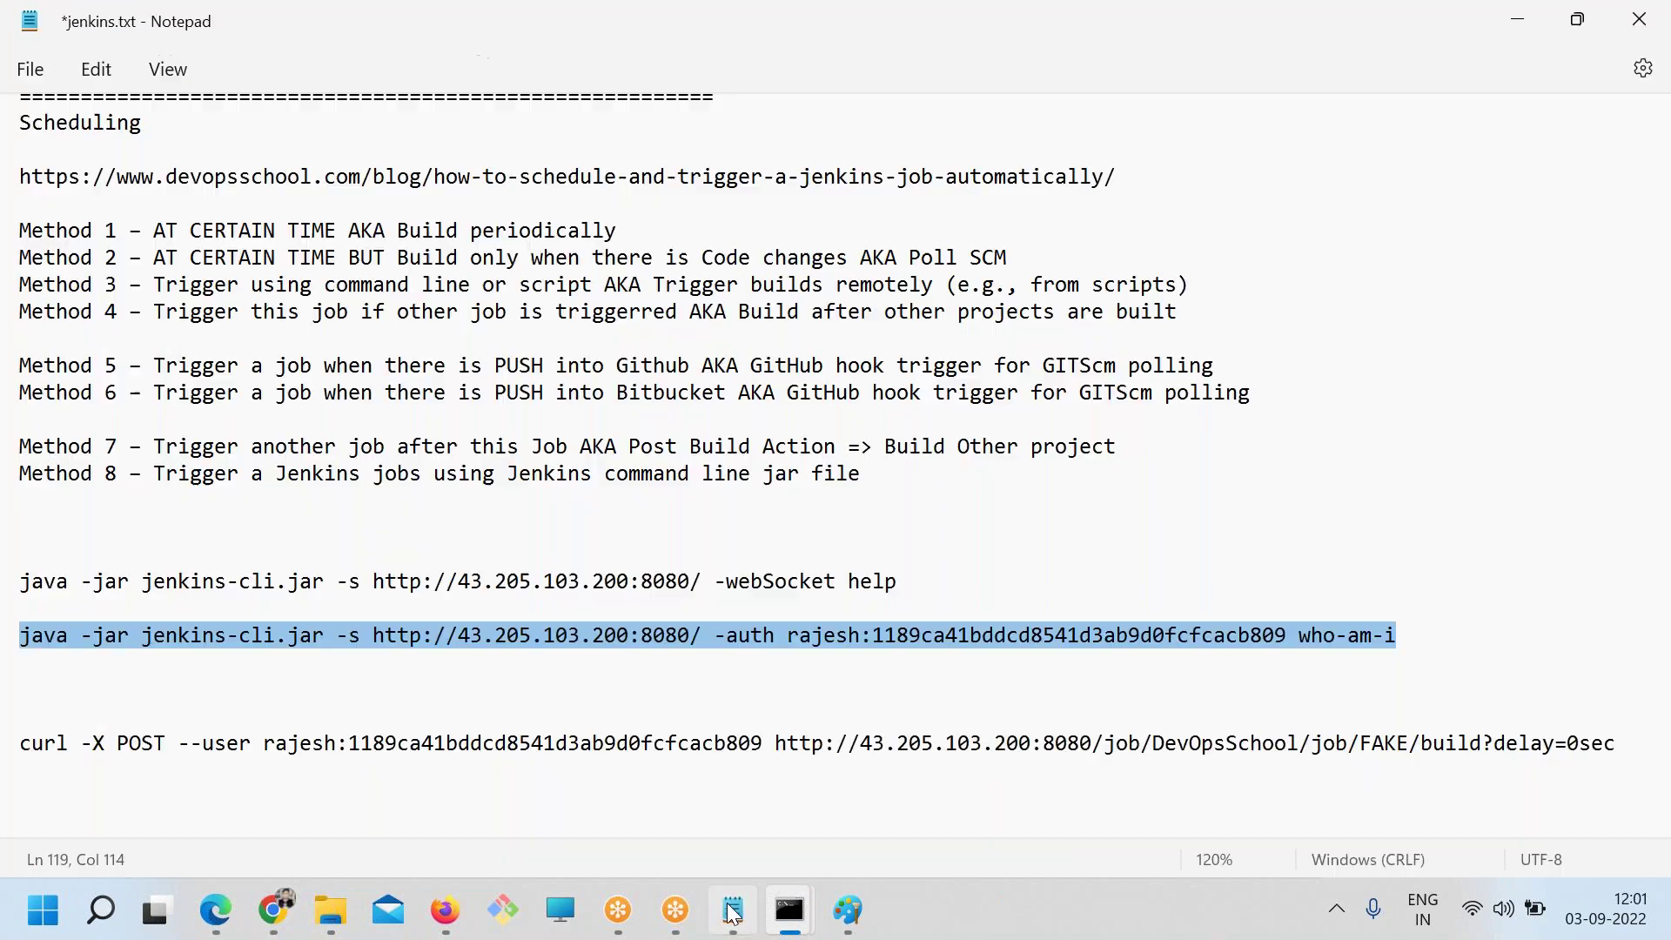
pyautogui.moveTo(1412, 635); pyautogui.dragTo(1297, 637)
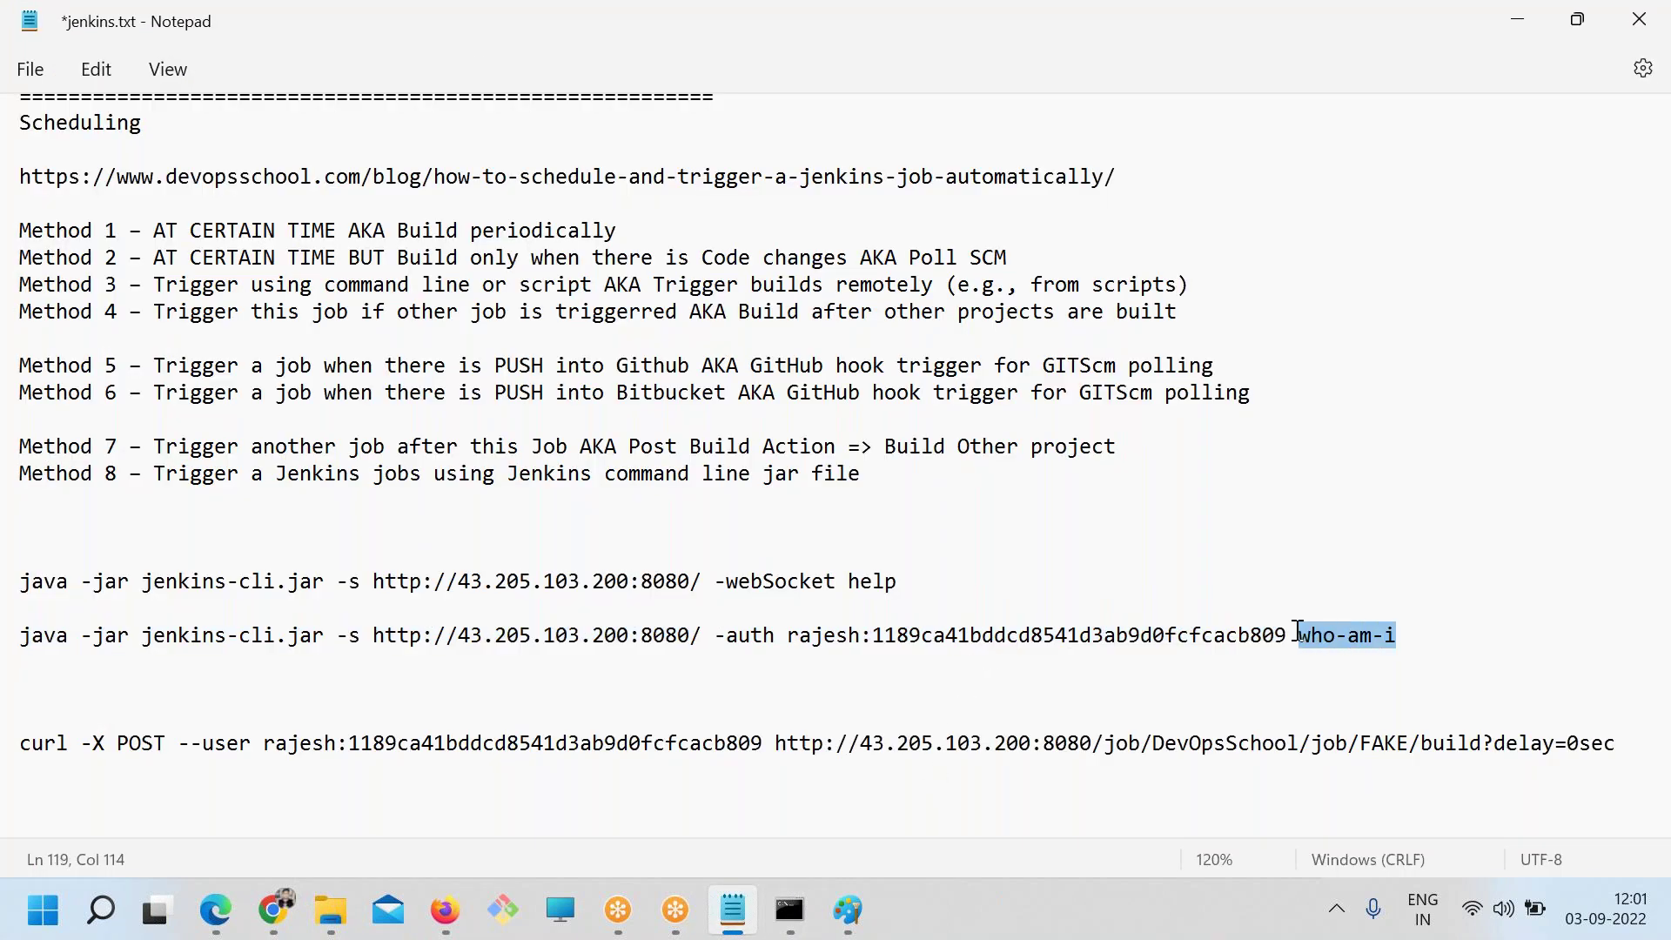
pyautogui.write('build TEST')
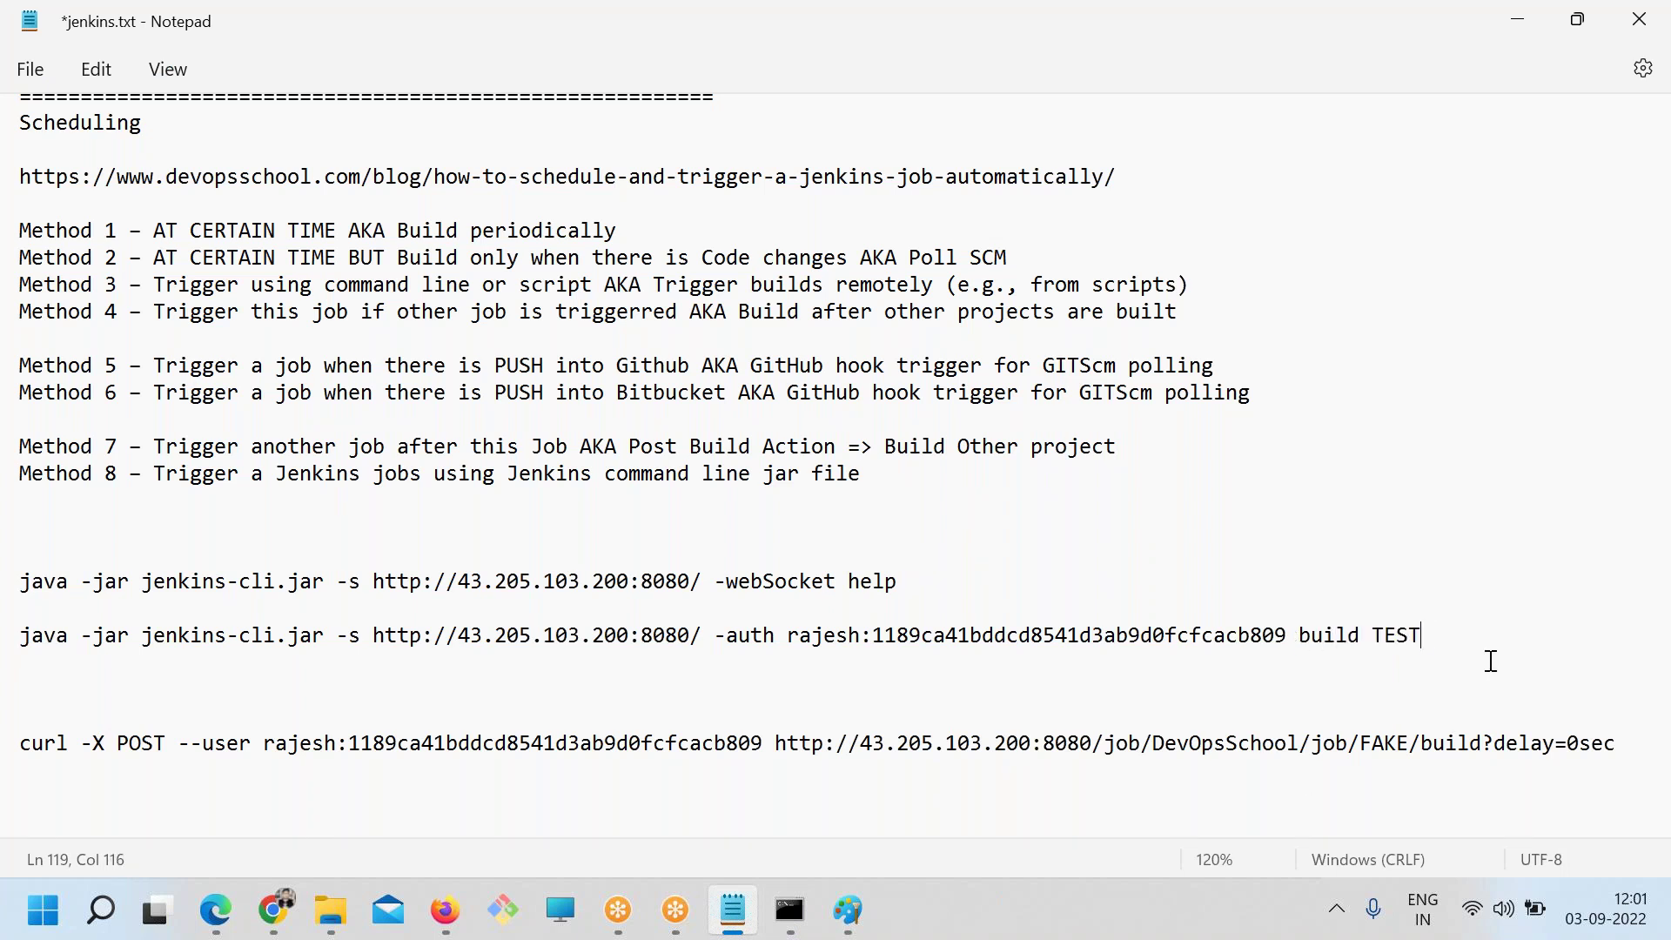
pyautogui.click(11, 635)
pyautogui.hotkey('shift', 'End')
# Copy the 'build TEST' command into Command Prompt and run it
pyautogui.hotkey('alt', 'Tab')
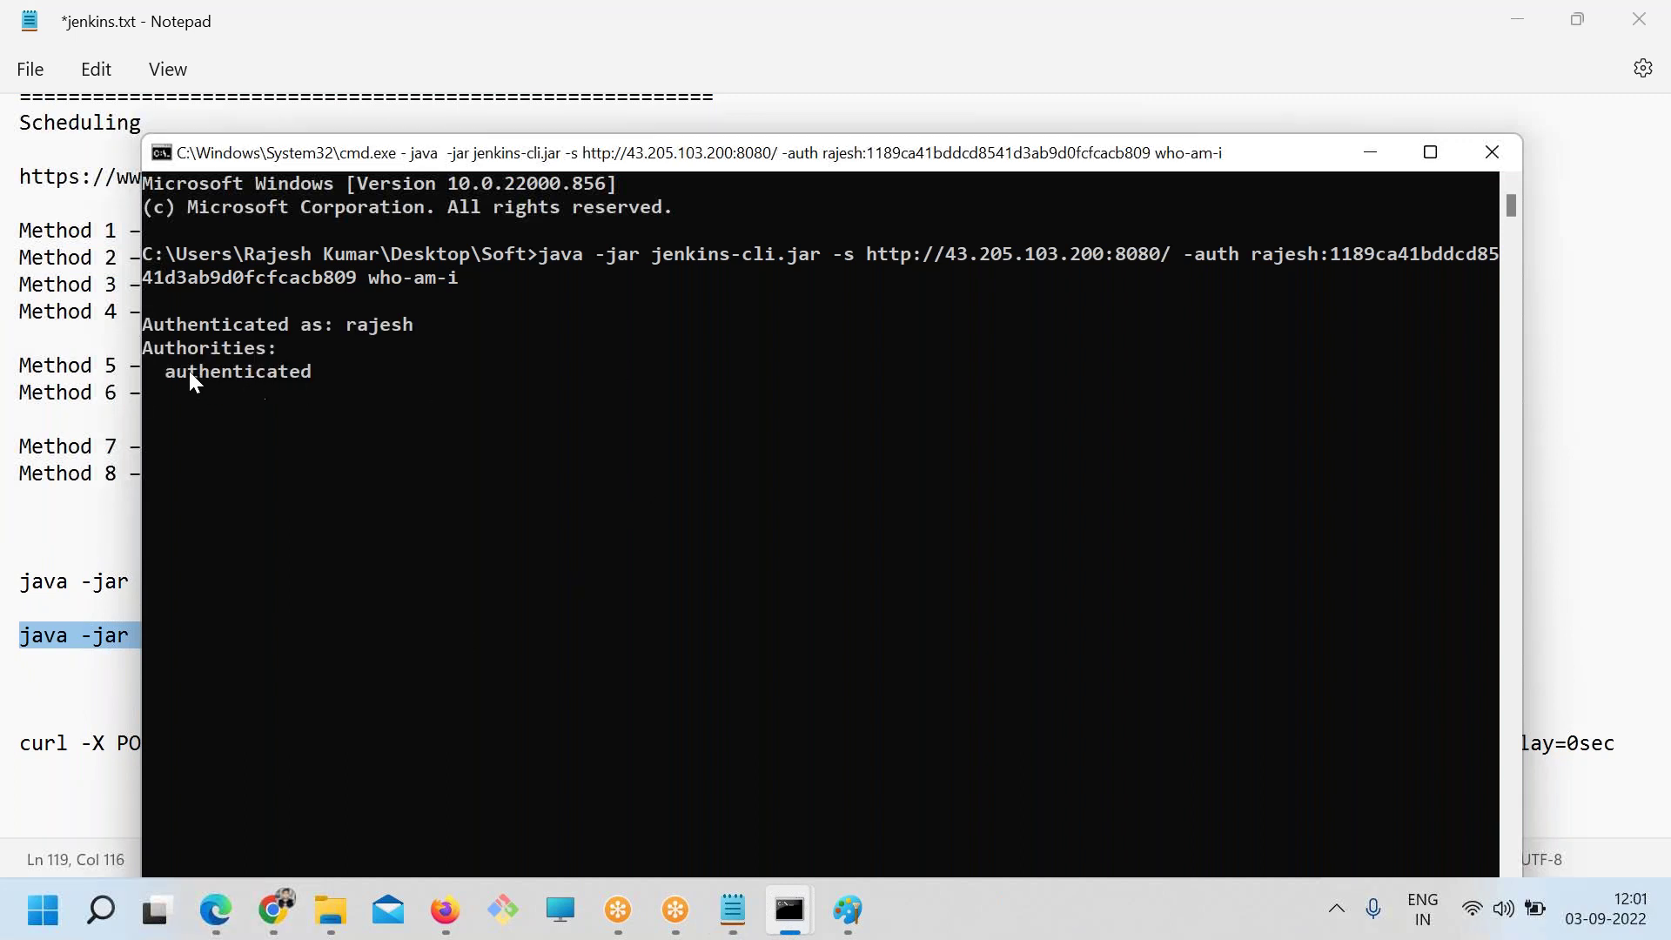
pyautogui.moveTo(165, 372); pyautogui.dragTo(340, 372)
pyautogui.hotkey('alt', 'Tab')
pyautogui.click(495, 546)
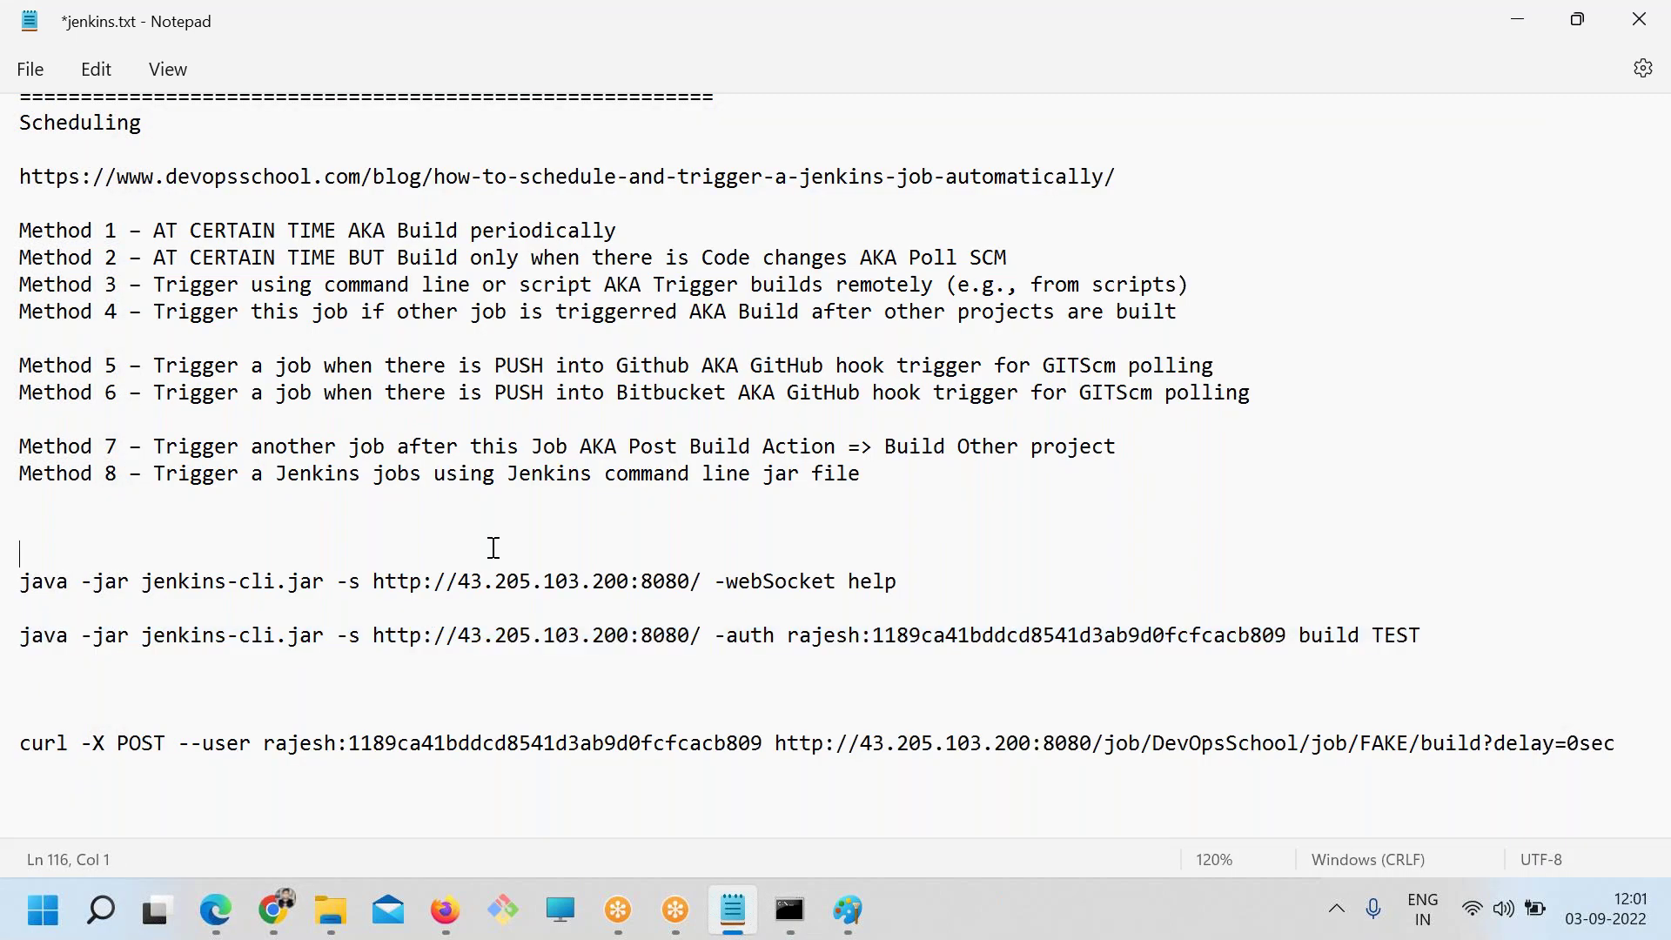
pyautogui.moveTo(300, 635); pyautogui.dragTo(132, 635)
pyautogui.hotkey('alt', 'Tab')
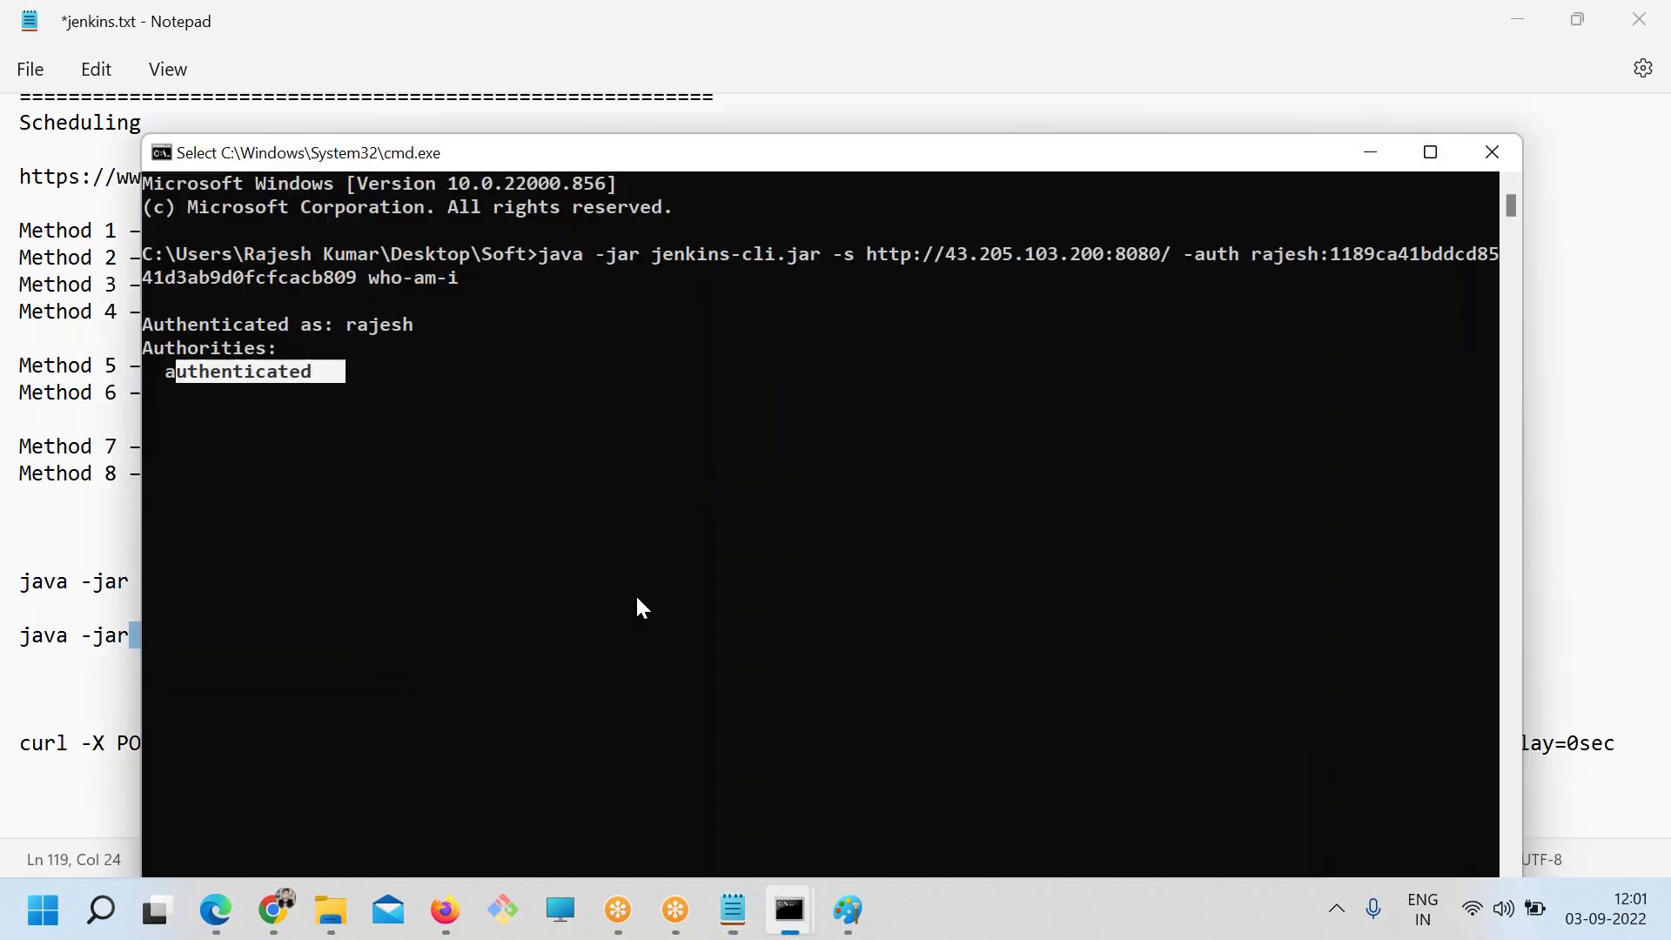
pyautogui.click(515, 464)
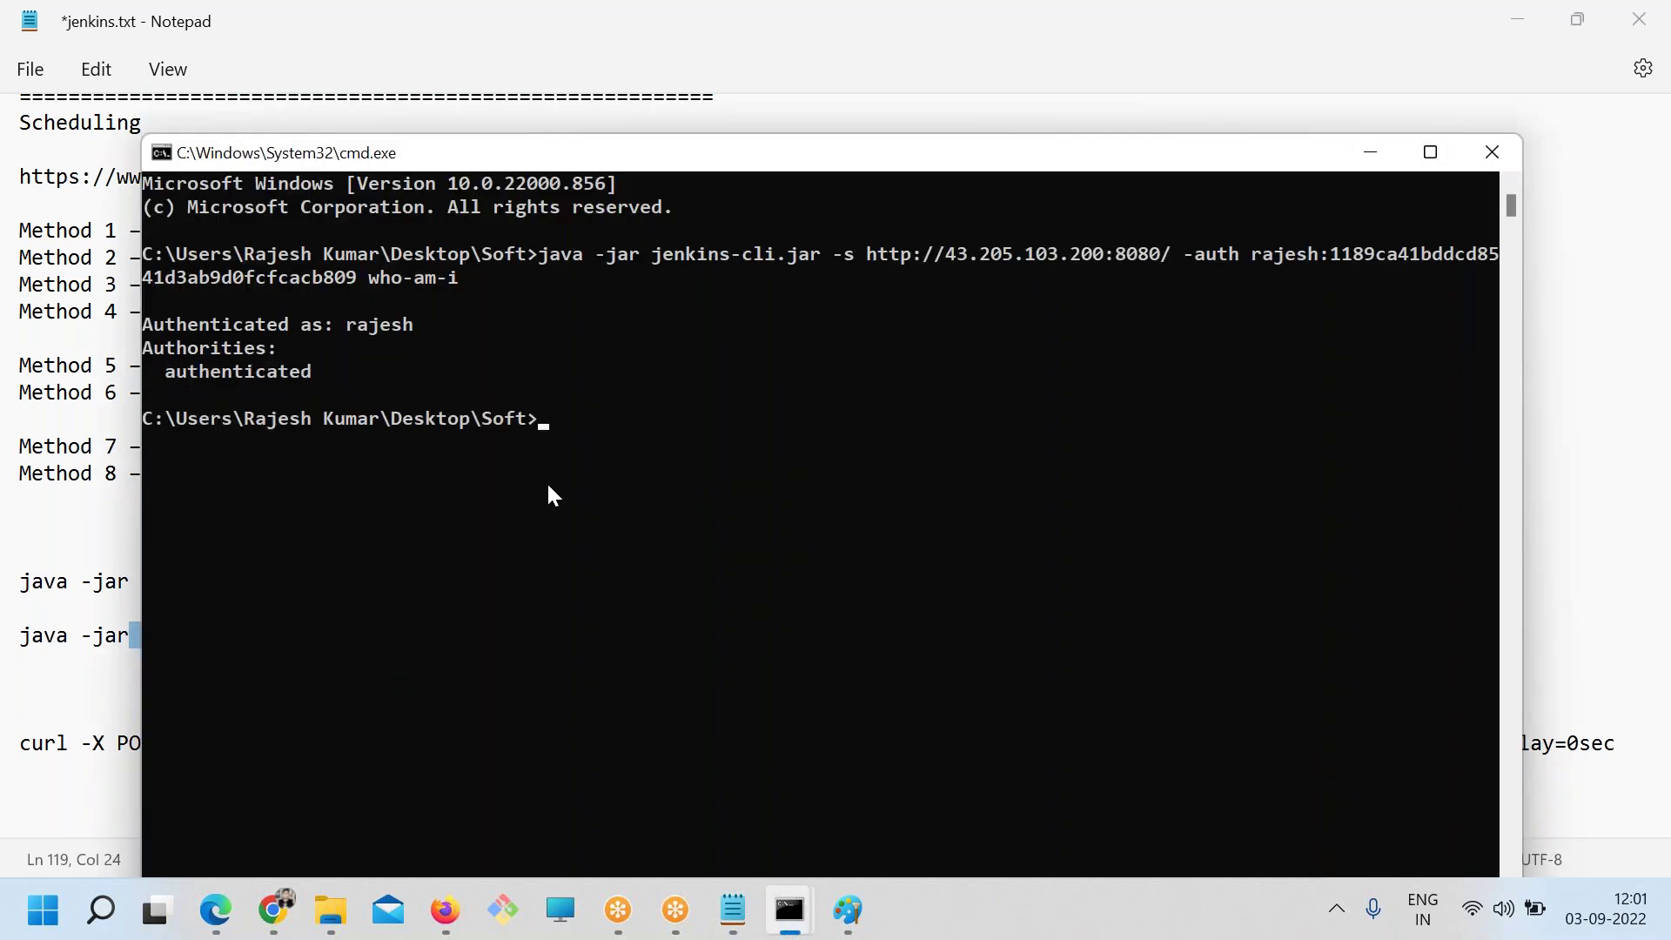
pyautogui.hotkey('alt', 'Tab')
pyautogui.moveTo(1436, 641); pyautogui.dragTo(16, 648)
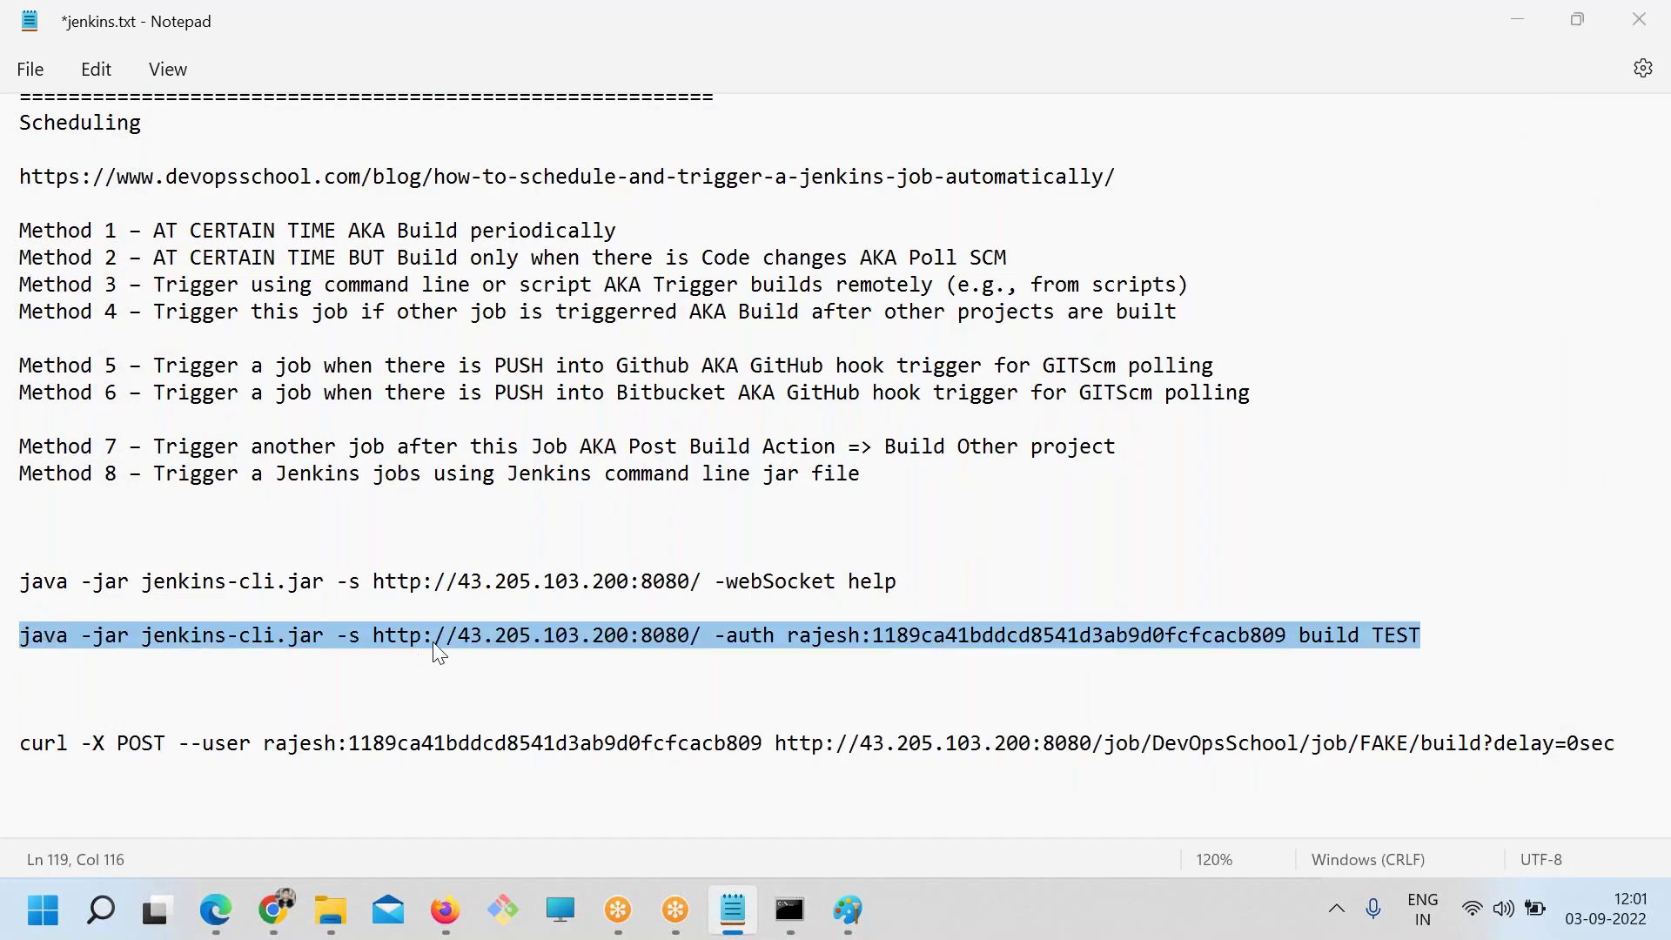
pyautogui.hotkey('ctrl', 'c')
pyautogui.hotkey('alt', 'Tab')
pyautogui.rightClick(534, 285)
pyautogui.press('Return')
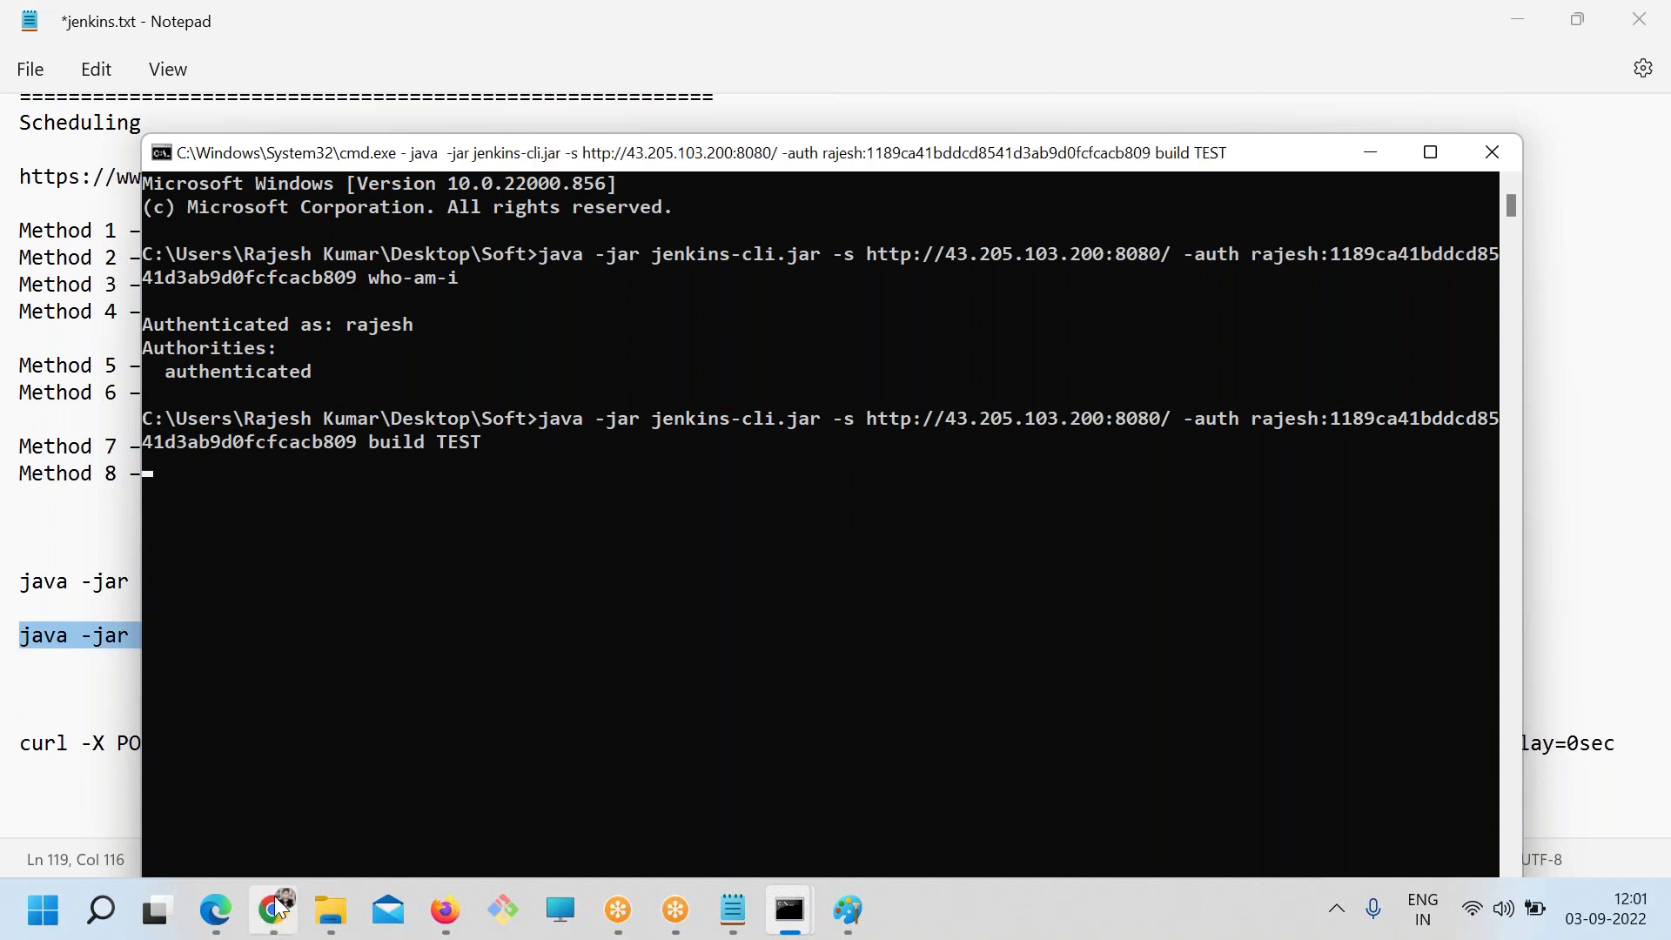
# Open the TEST job page in Chrome and reload it to see build #1
pyautogui.click(282, 906)
pyautogui.click(796, 22)
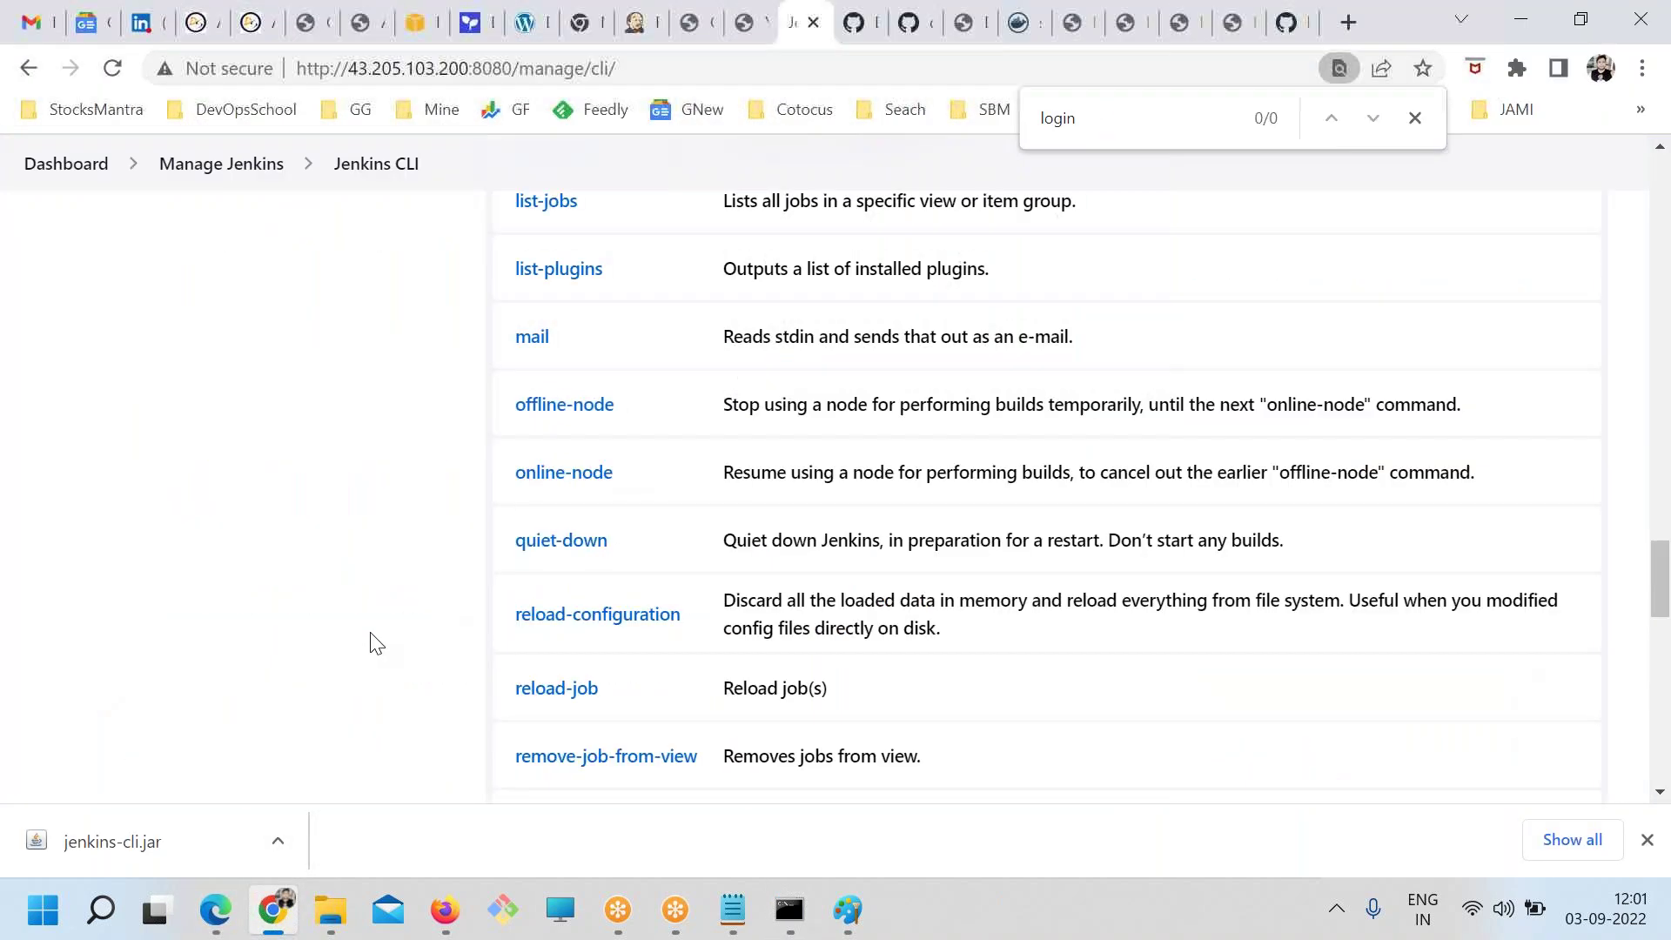
pyautogui.scroll(5, 370, 644)
pyautogui.click(66, 164)
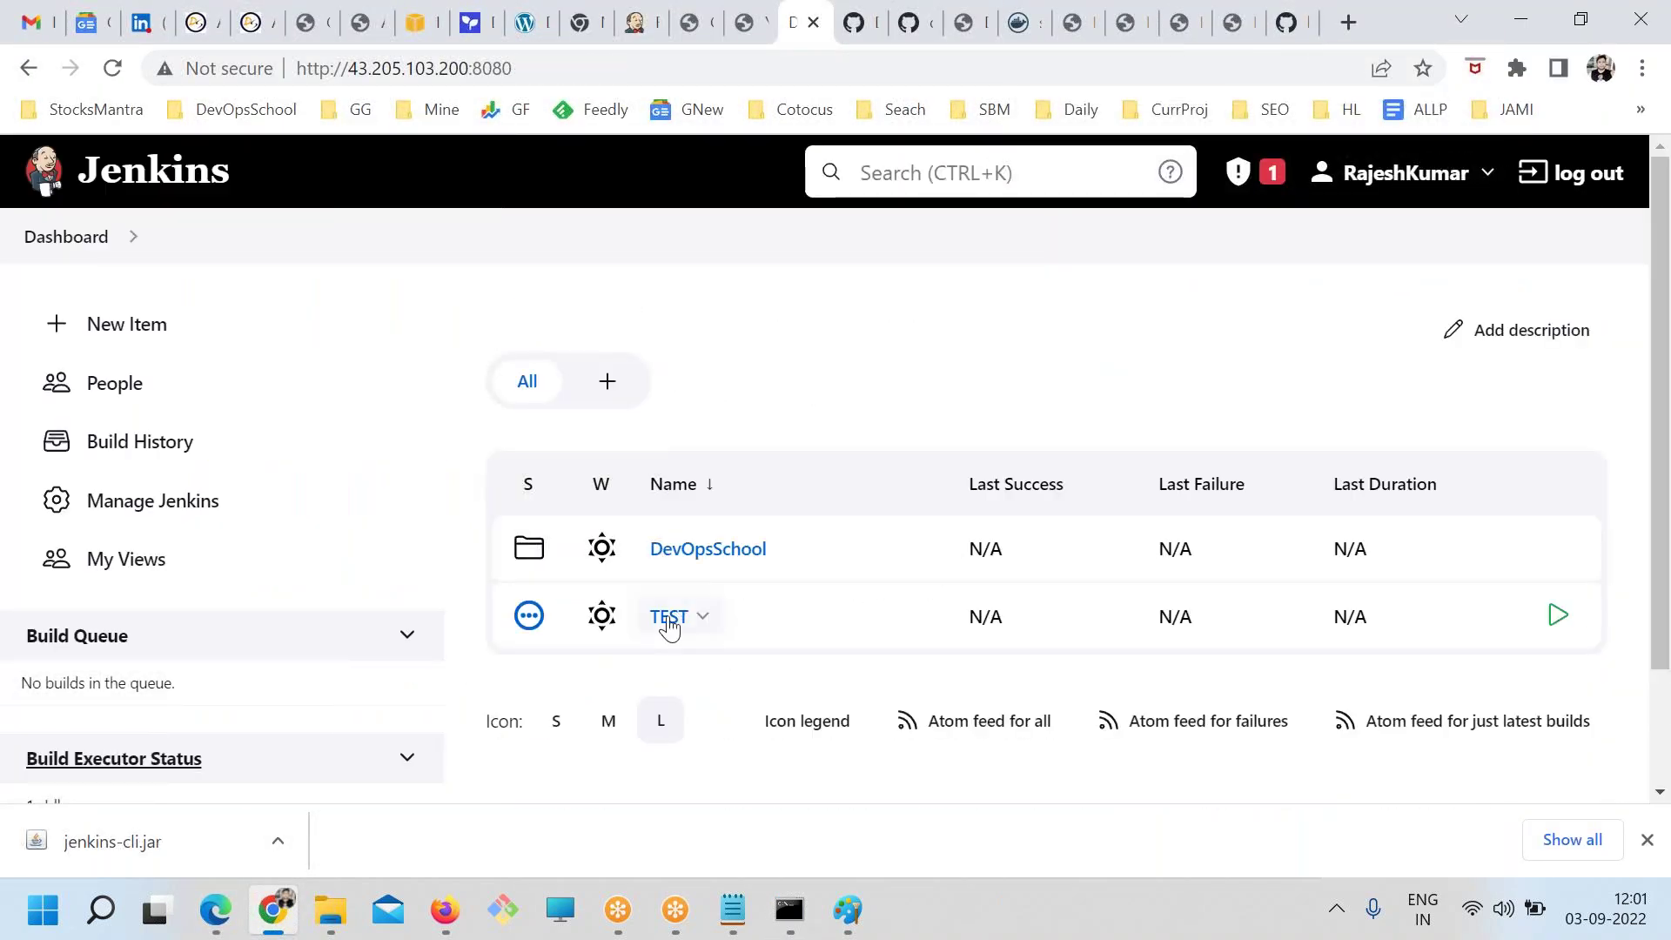
pyautogui.click(669, 617)
pyautogui.scroll(-3, 739, 697)
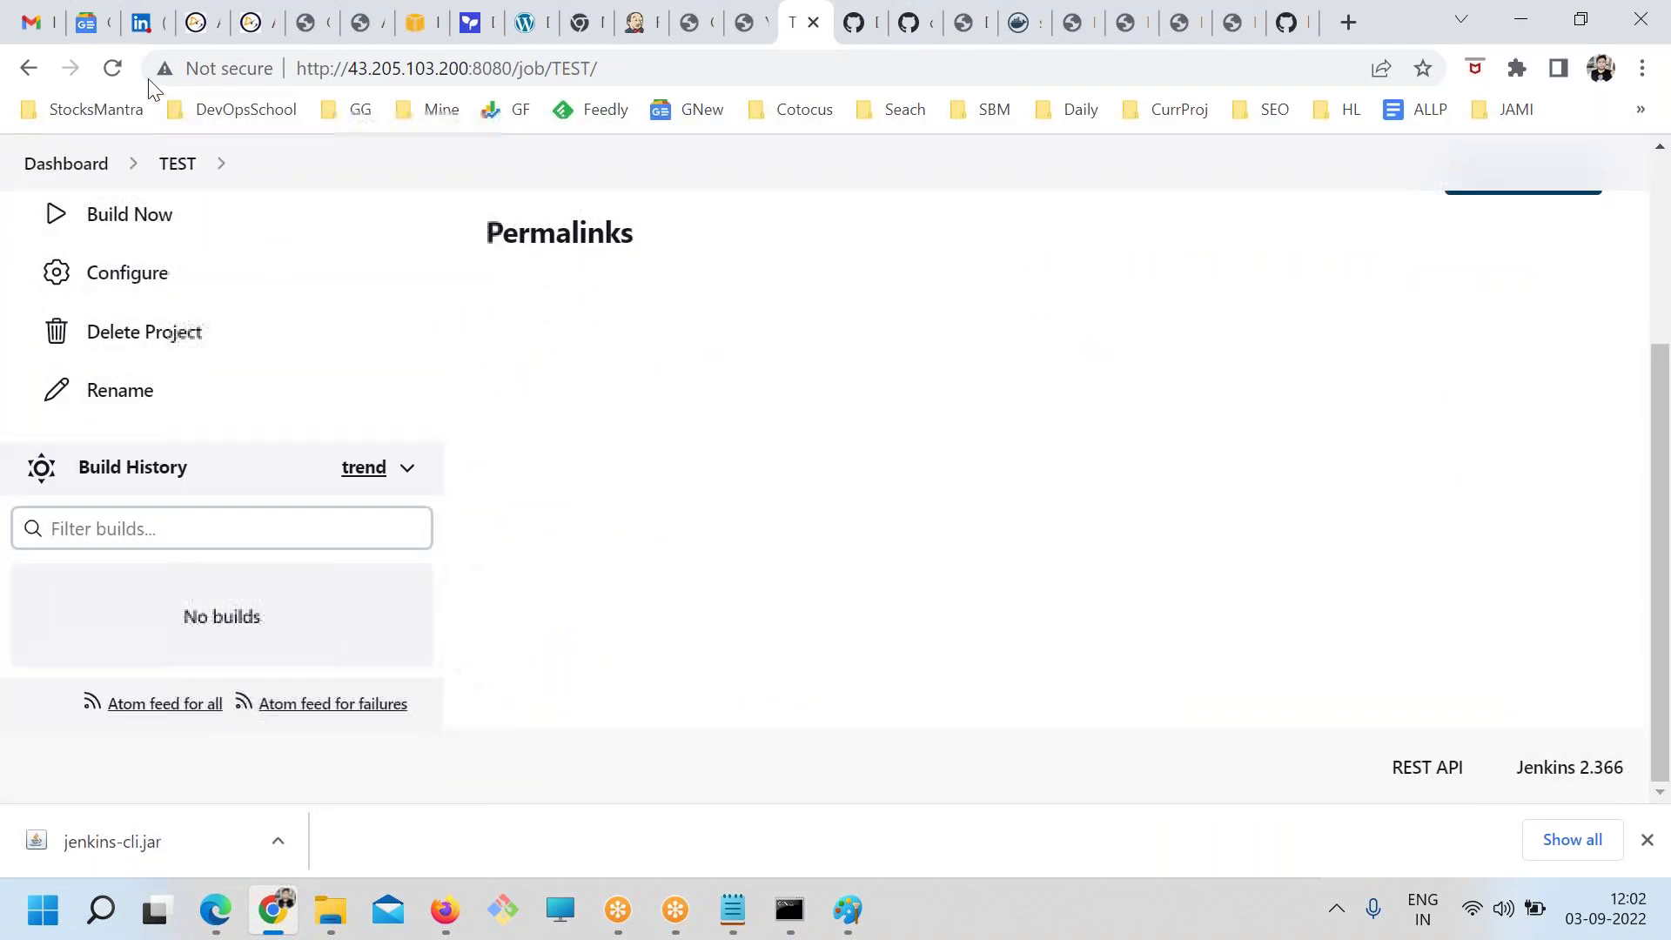
pyautogui.hotkey('alt', 'Tab')
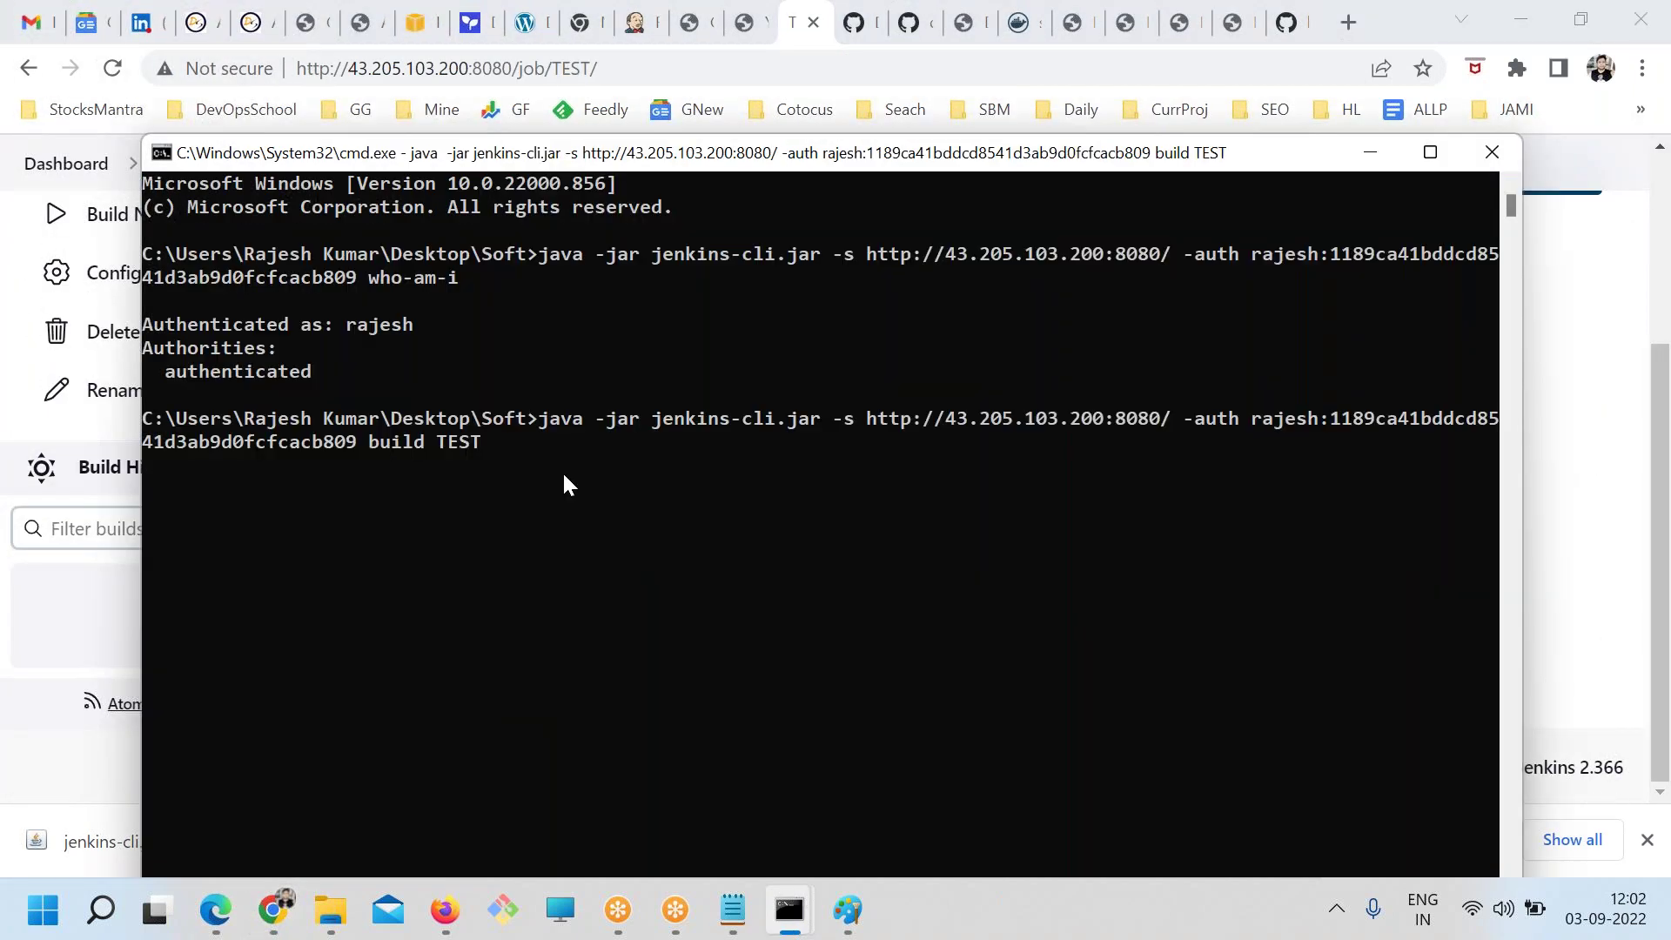
pyautogui.hotkey('alt', 'Tab')
pyautogui.click(112, 68)
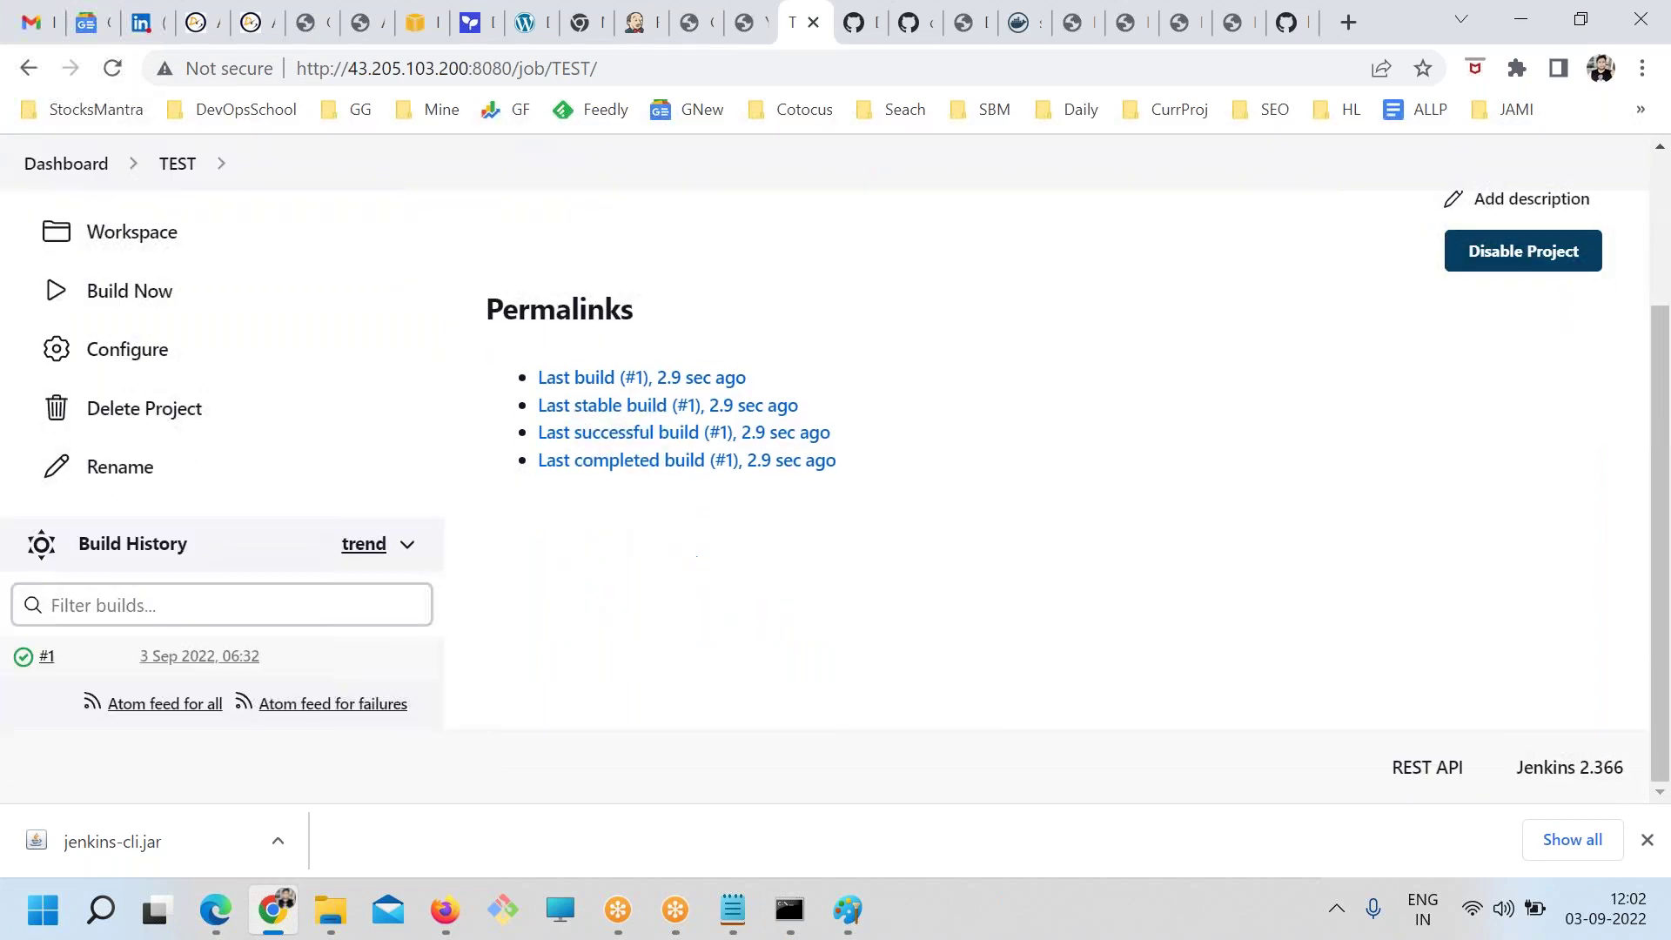
pyautogui.hotkey('alt', 'Tab')
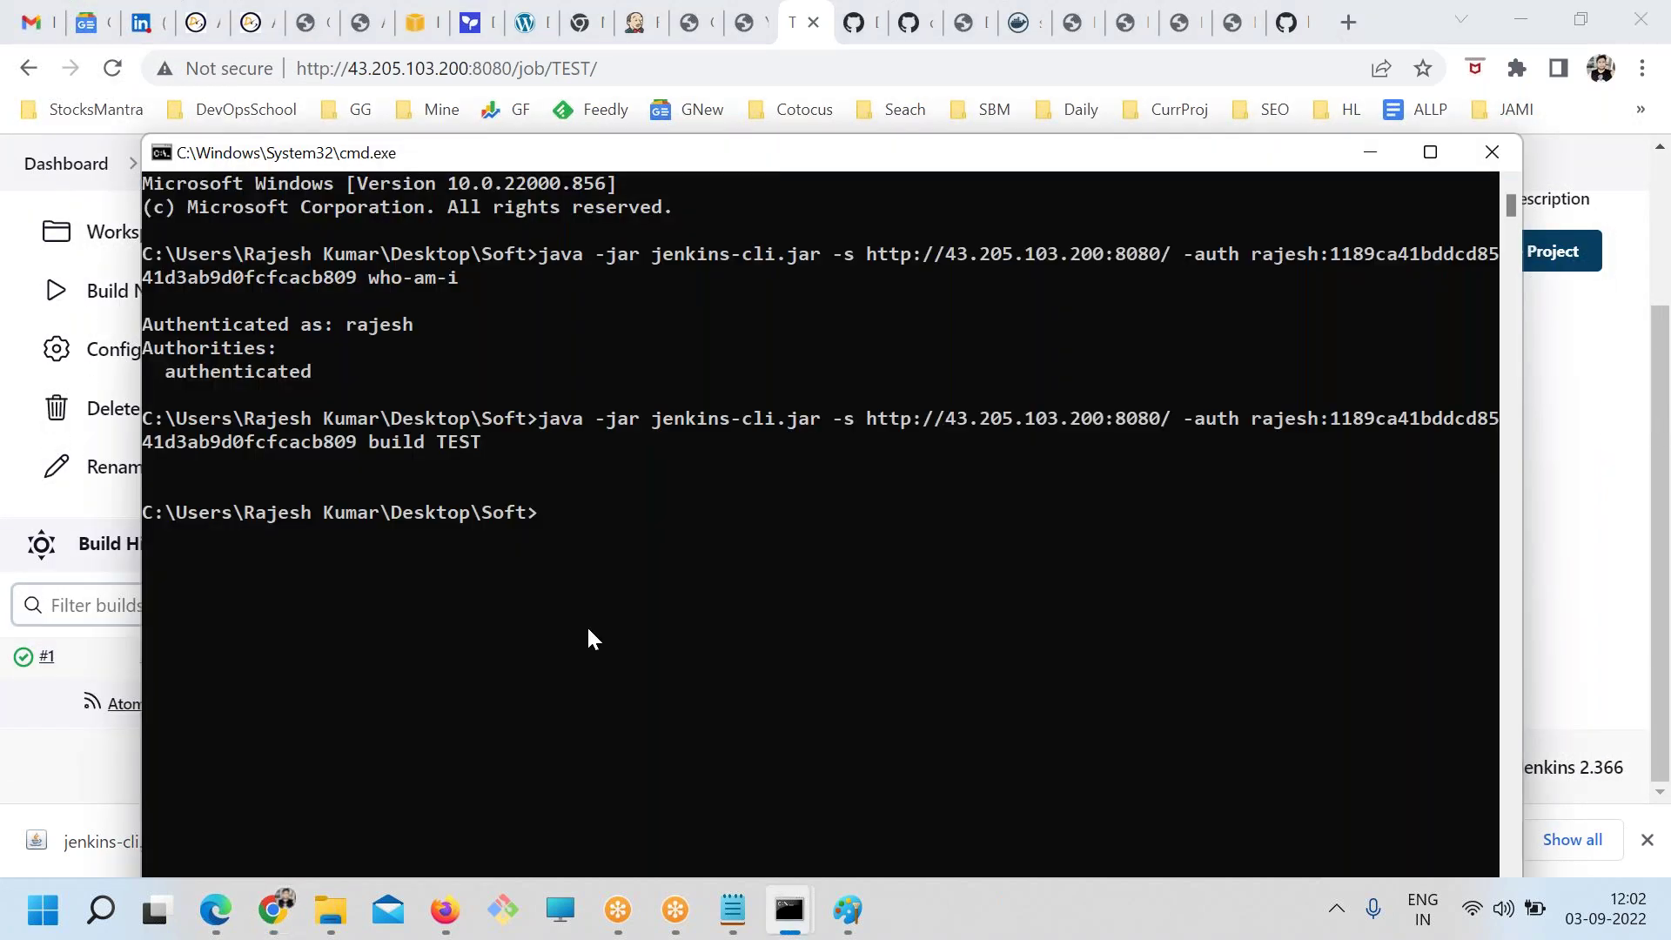
# Review the Method 1–8 job-trigger notes in jenkins.txt, save, and pick out the word Feedback
pyautogui.click(732, 909)
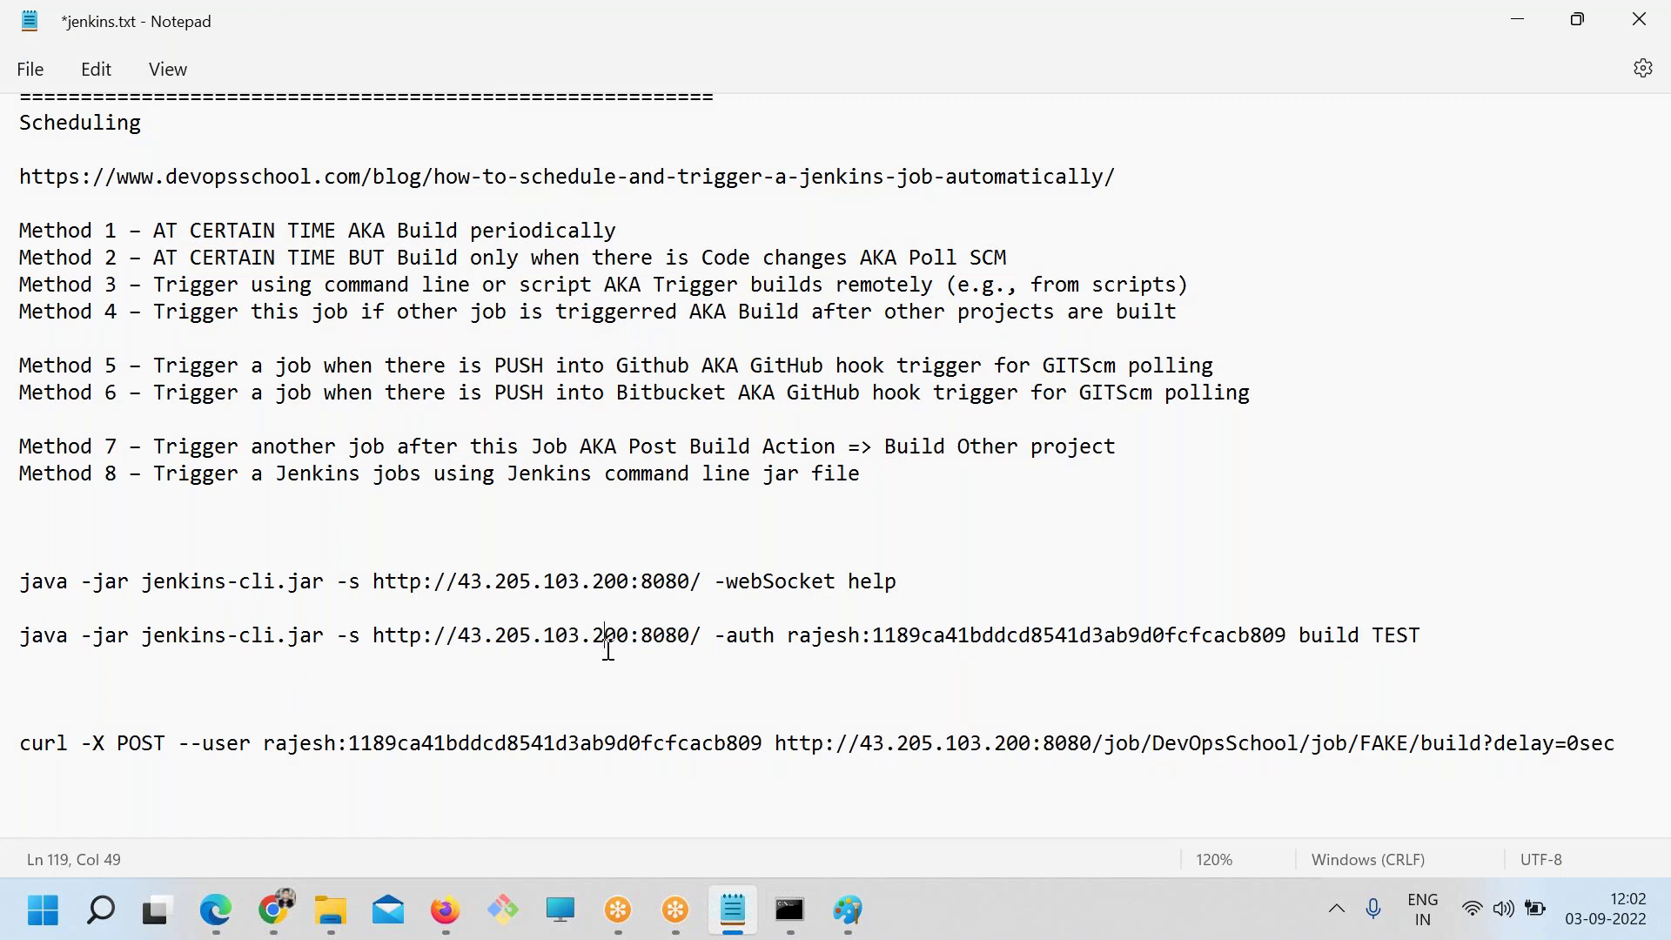
pyautogui.moveTo(905, 474); pyautogui.dragTo(15, 237)
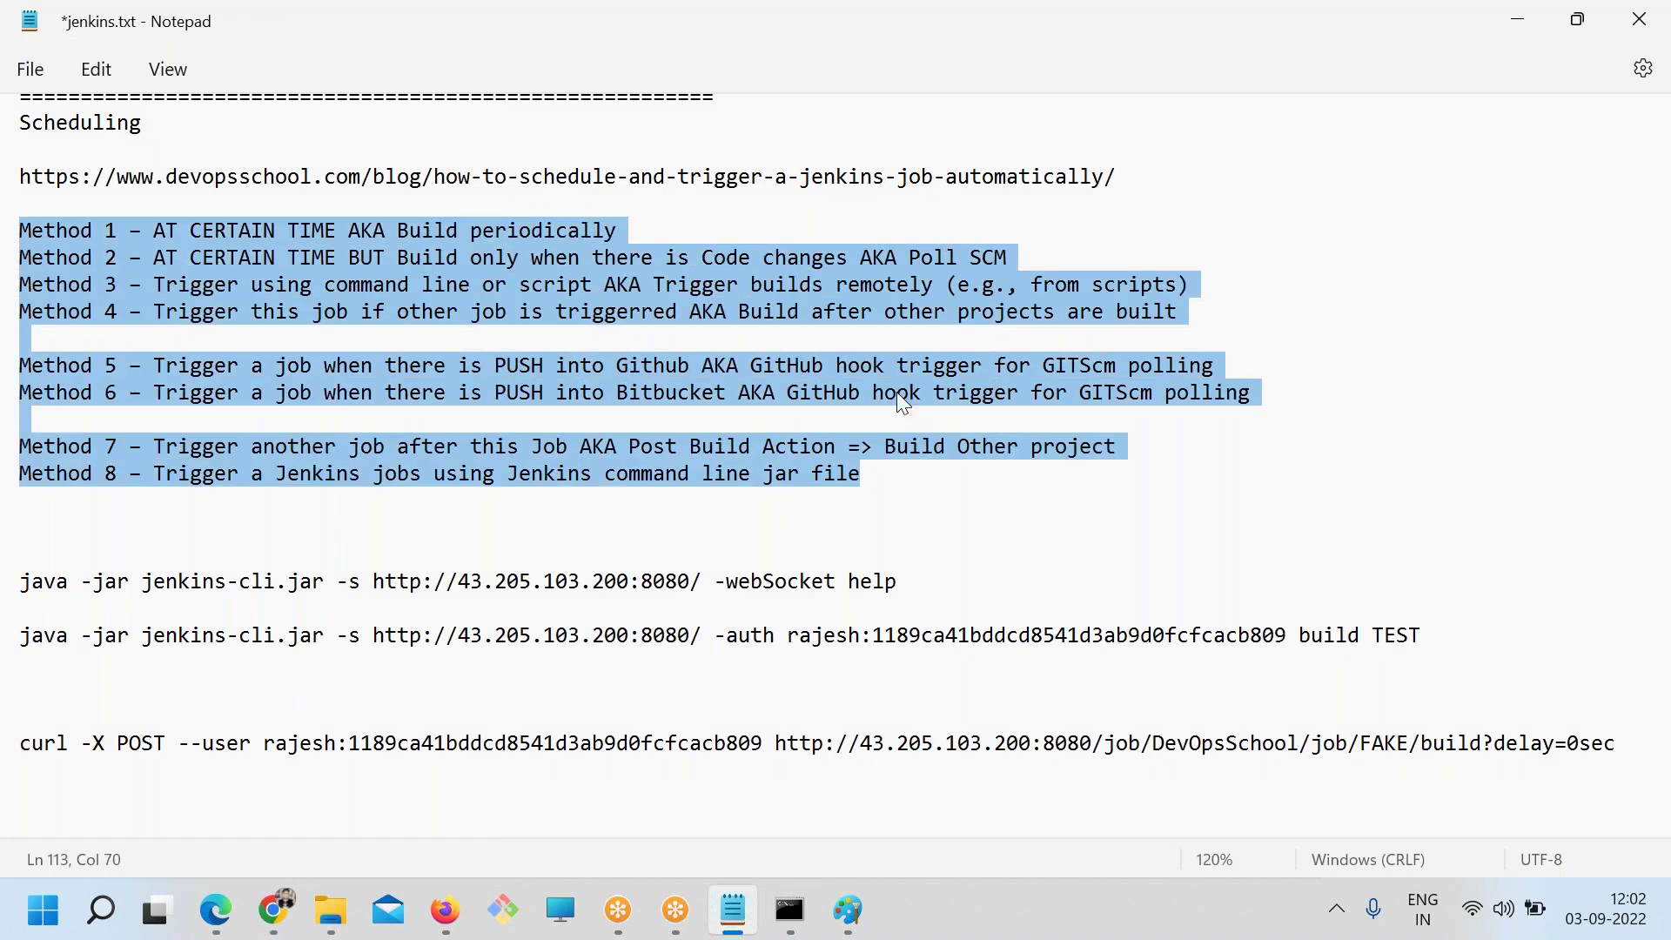
pyautogui.click(896, 392)
pyautogui.hotkey('ctrl', 's')
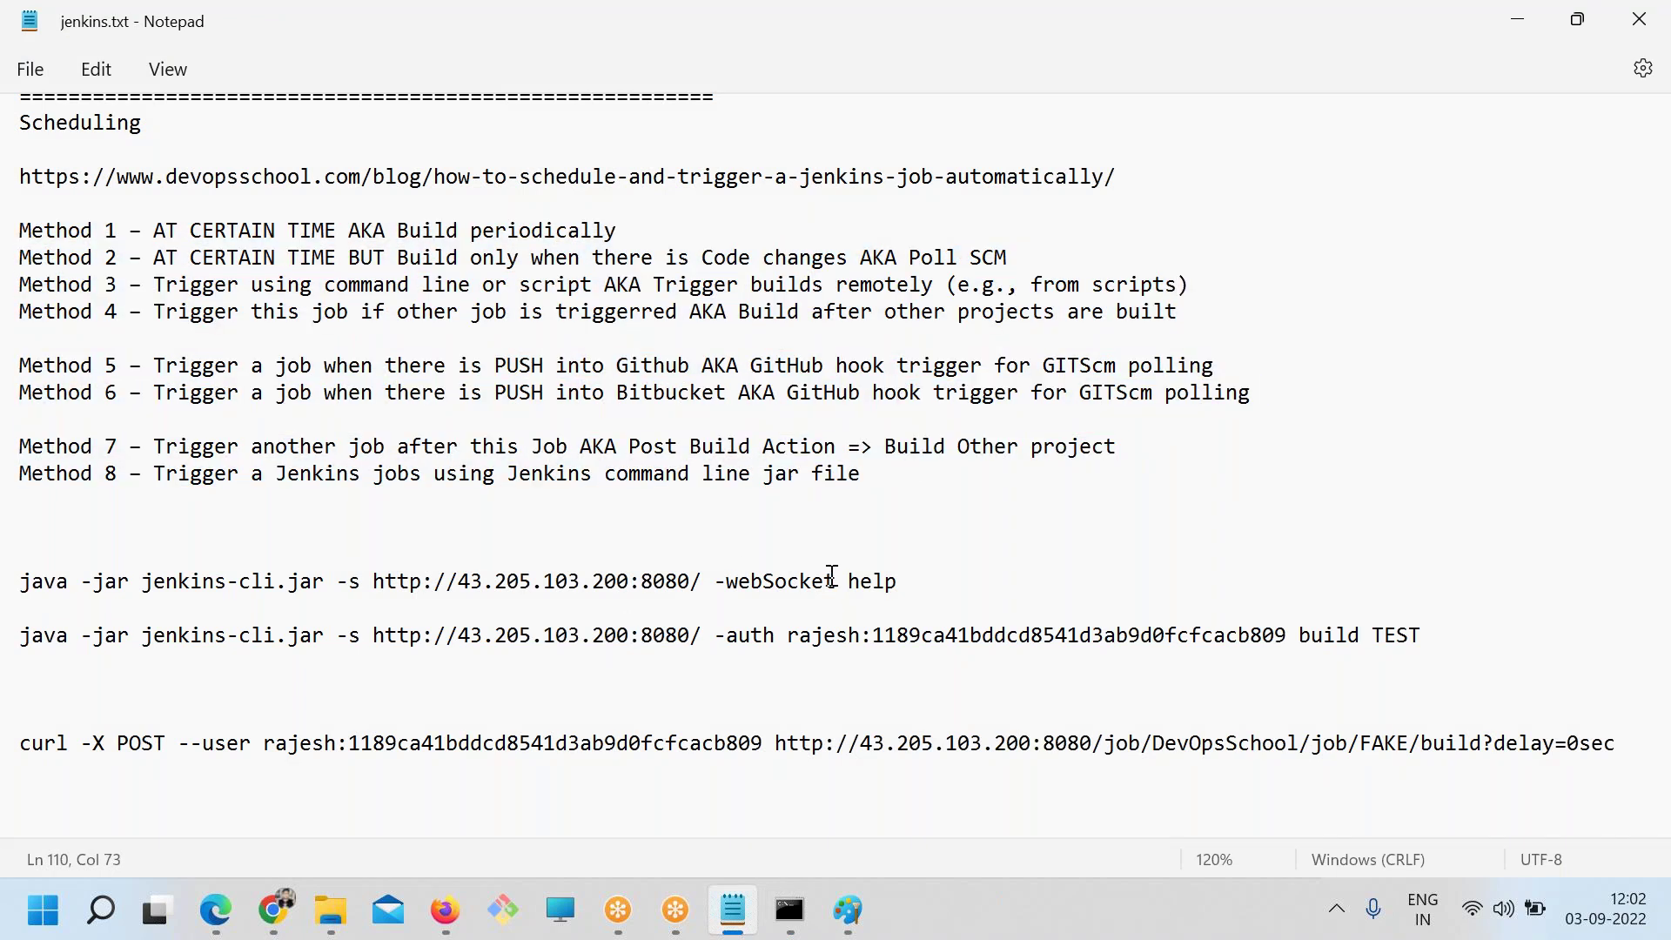
pyautogui.scroll(20, 716, 577)
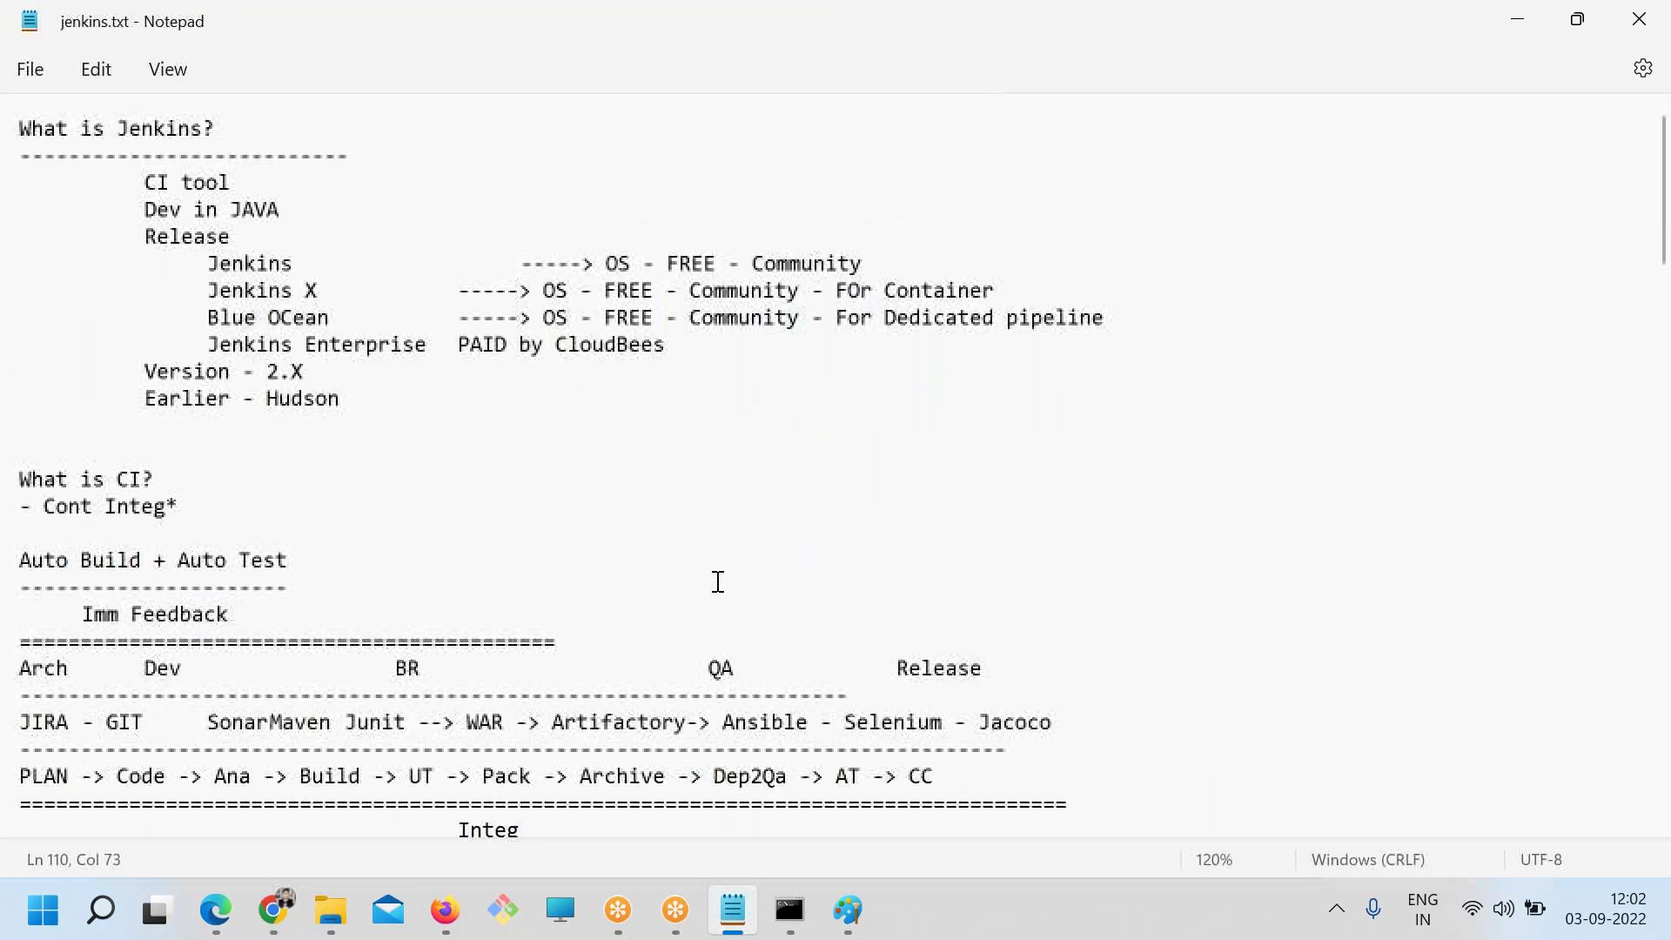
pyautogui.scroll(-9, 718, 581)
pyautogui.scroll(3, 716, 582)
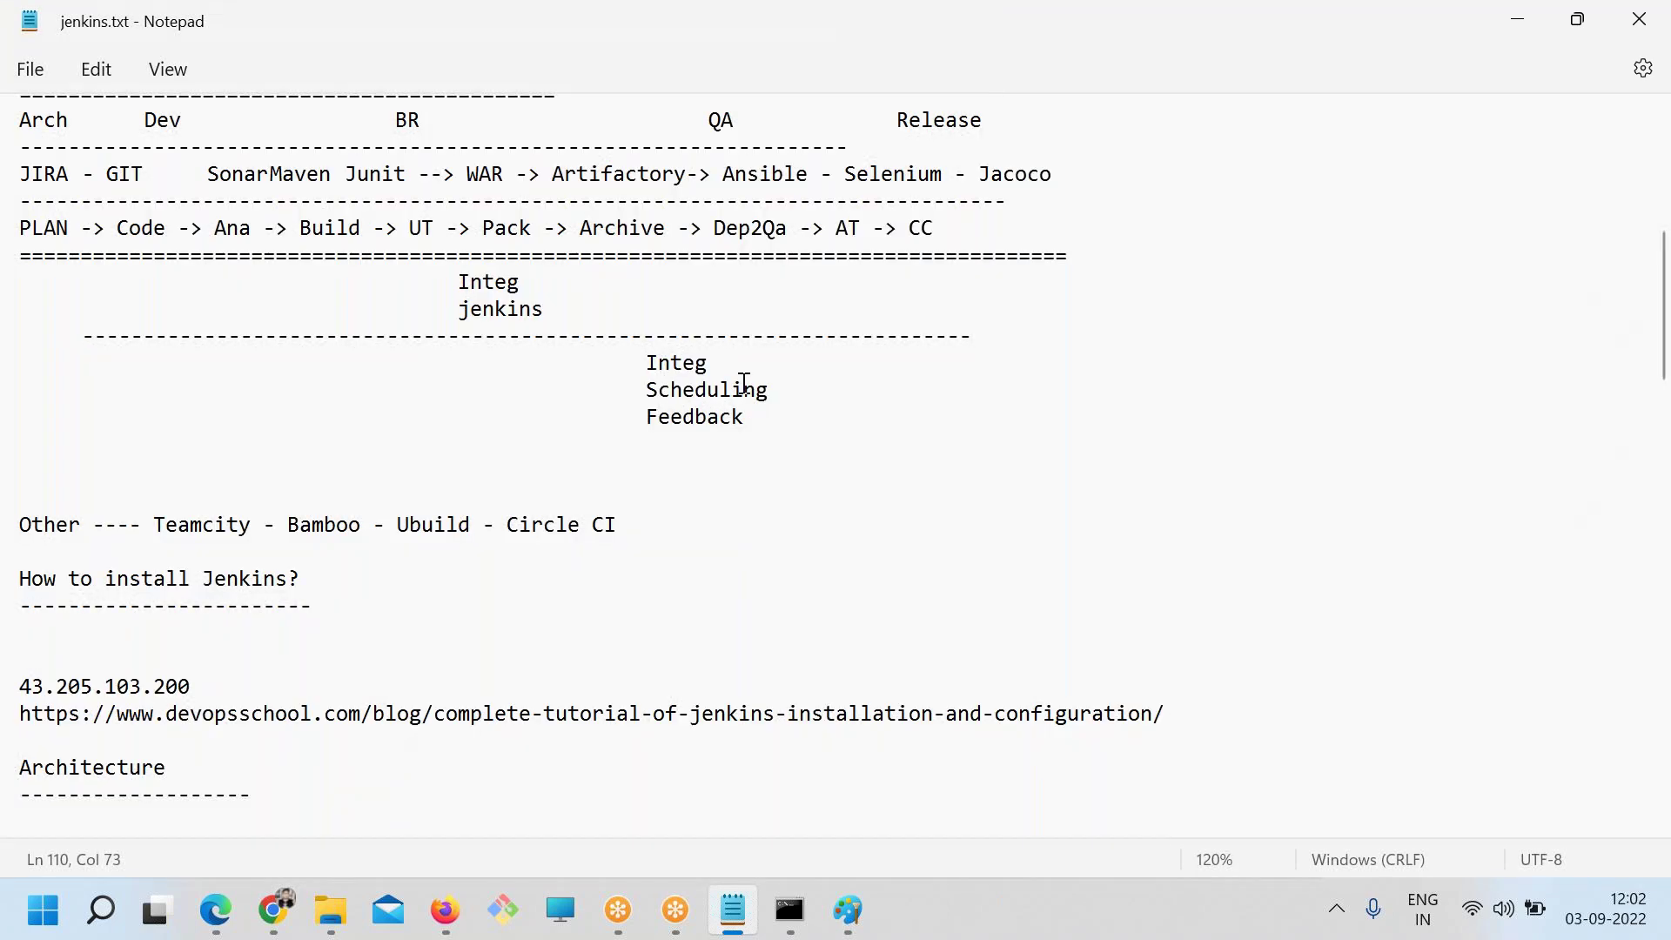
pyautogui.moveTo(708, 362); pyautogui.dragTo(597, 361)
pyautogui.doubleClick(714, 392)
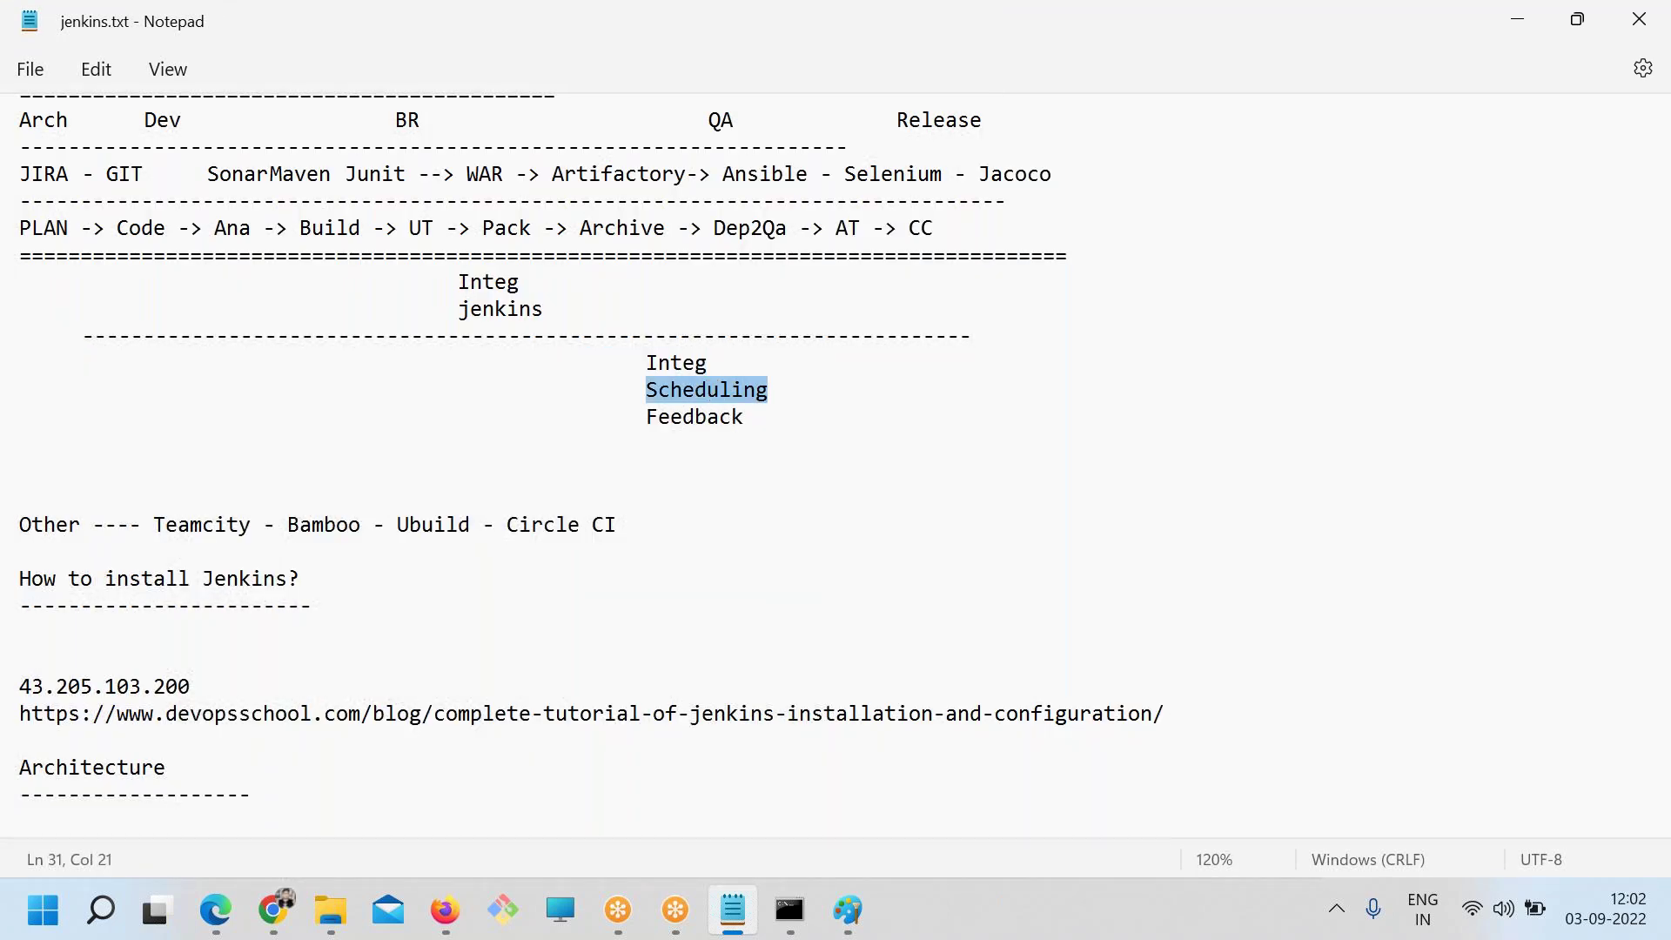
pyautogui.doubleClick(687, 420)
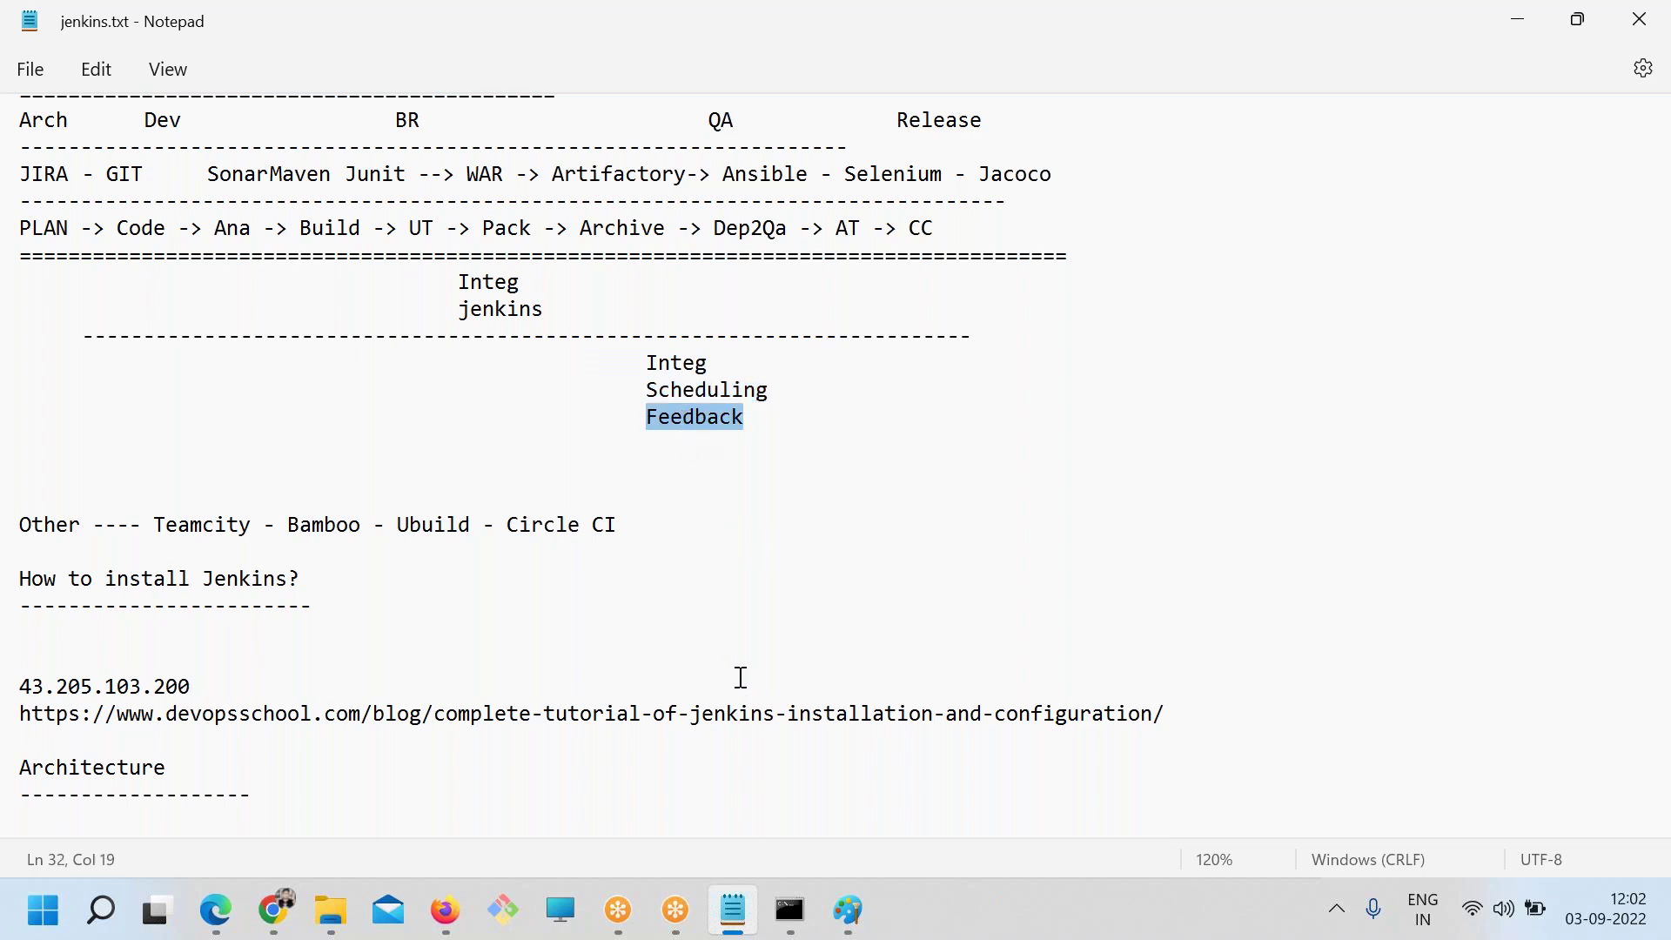
pyautogui.scroll(-20, 756, 688)
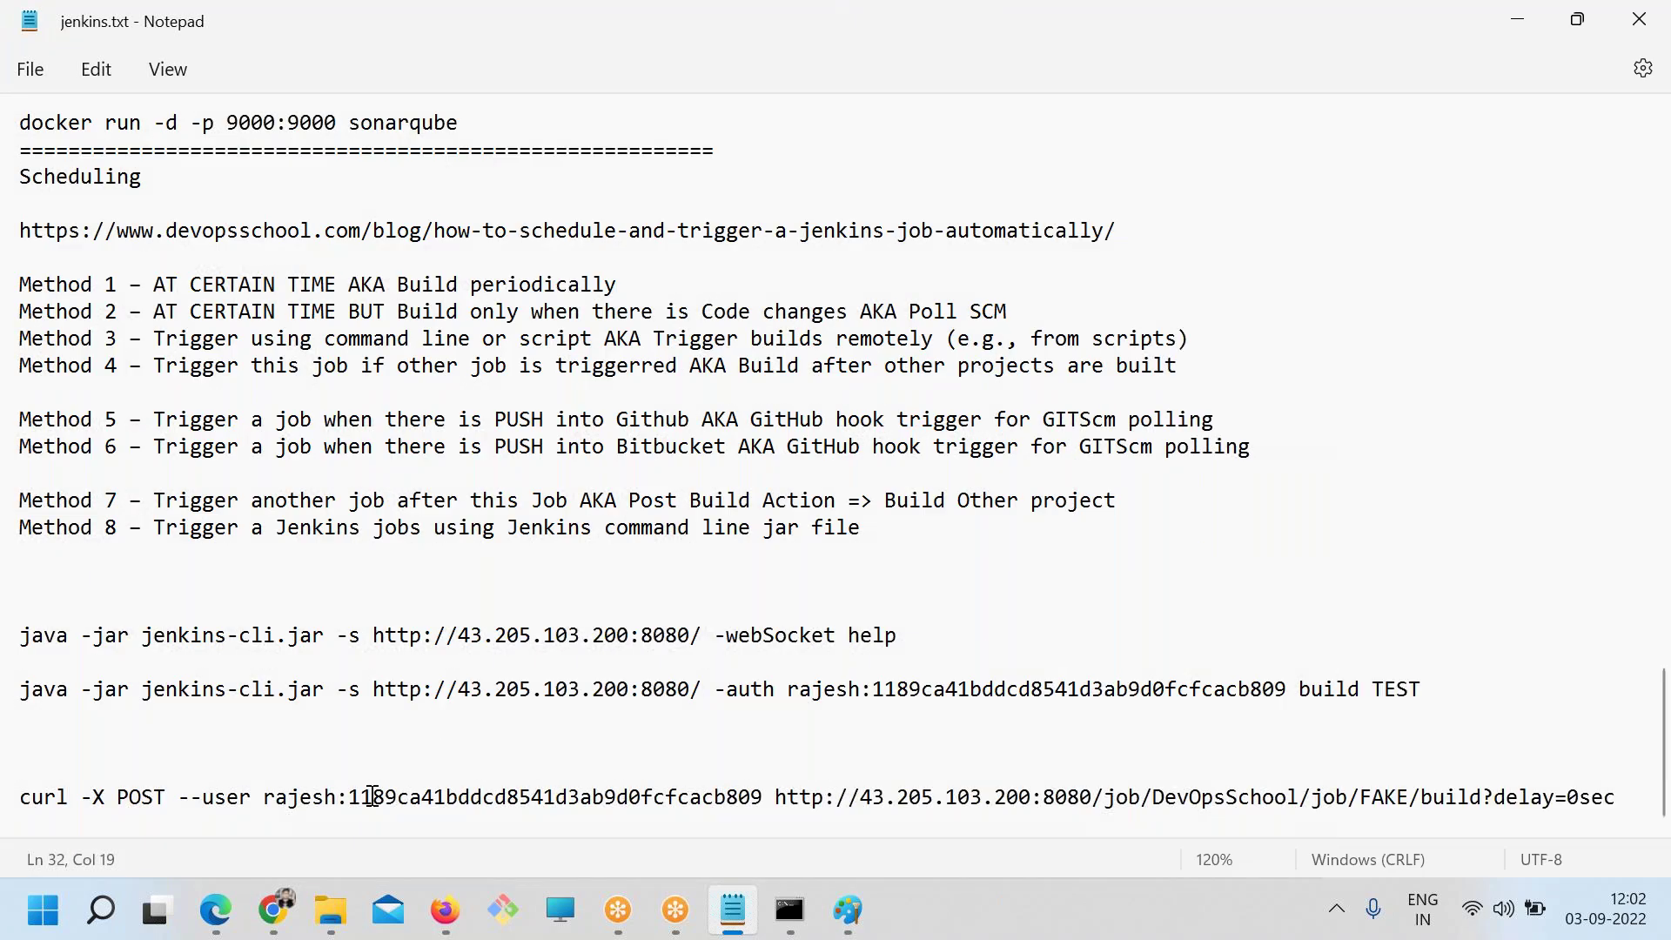
# Add an underlined 'Feedback' heading with indented Email and Chat items below the curl line, and save
pyautogui.click(1623, 806)
pyautogui.press('Return')
pyautogui.press('Return')
pyautogui.hotkey('ctrl', 'v')
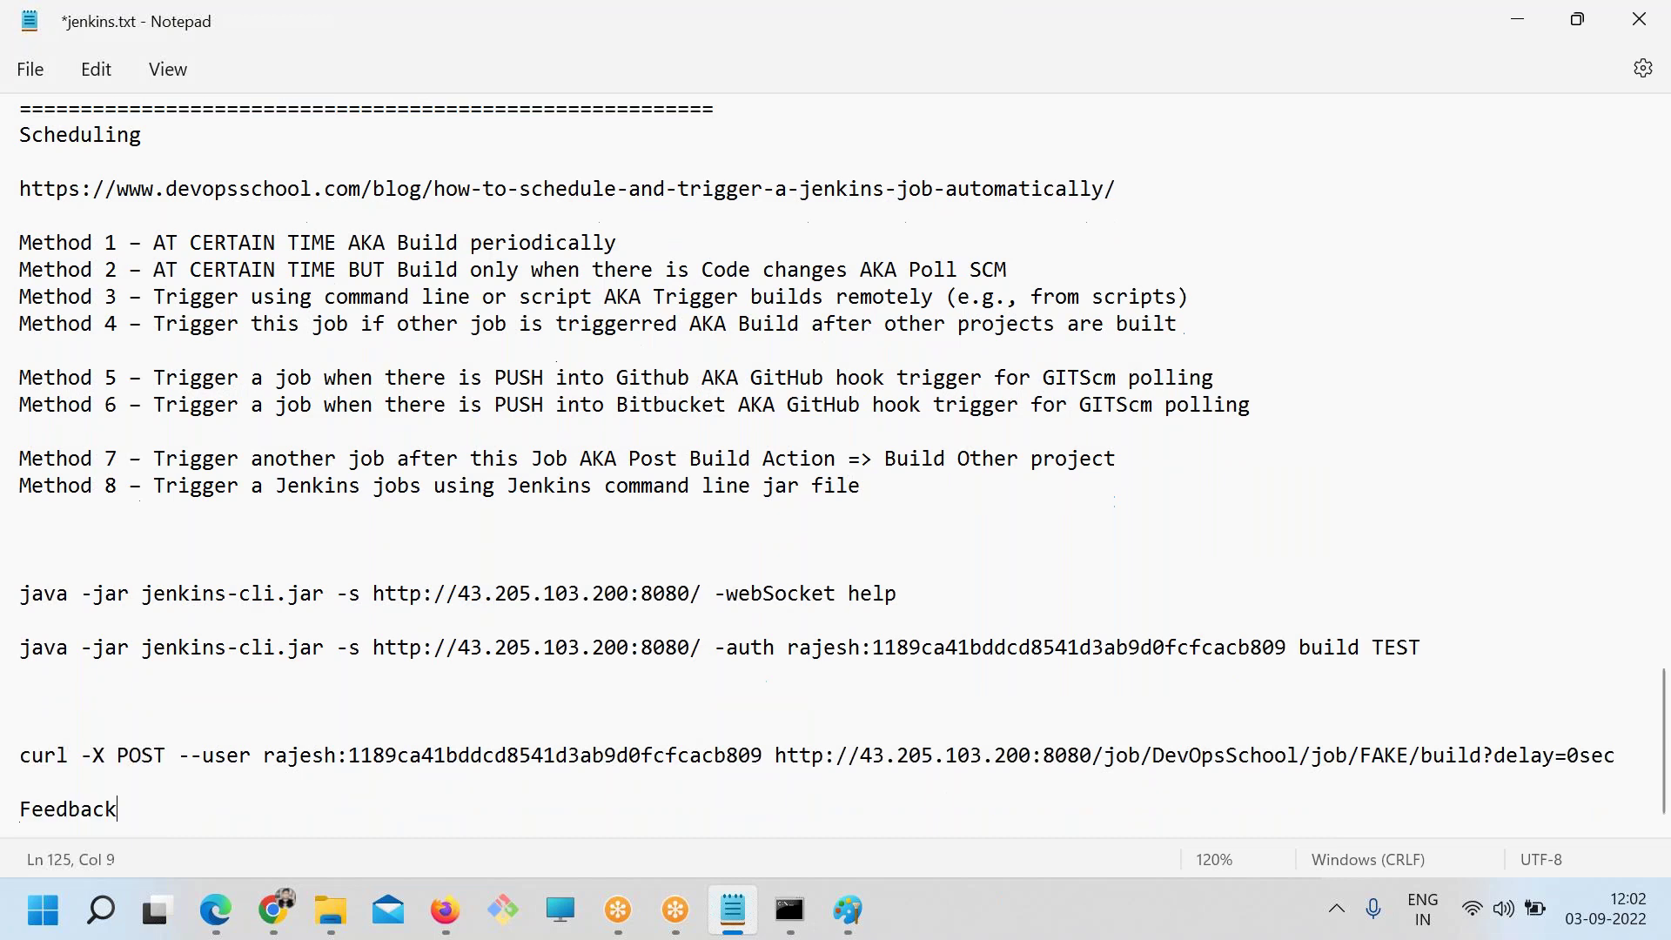
pyautogui.press('Return')
pyautogui.write('===================')
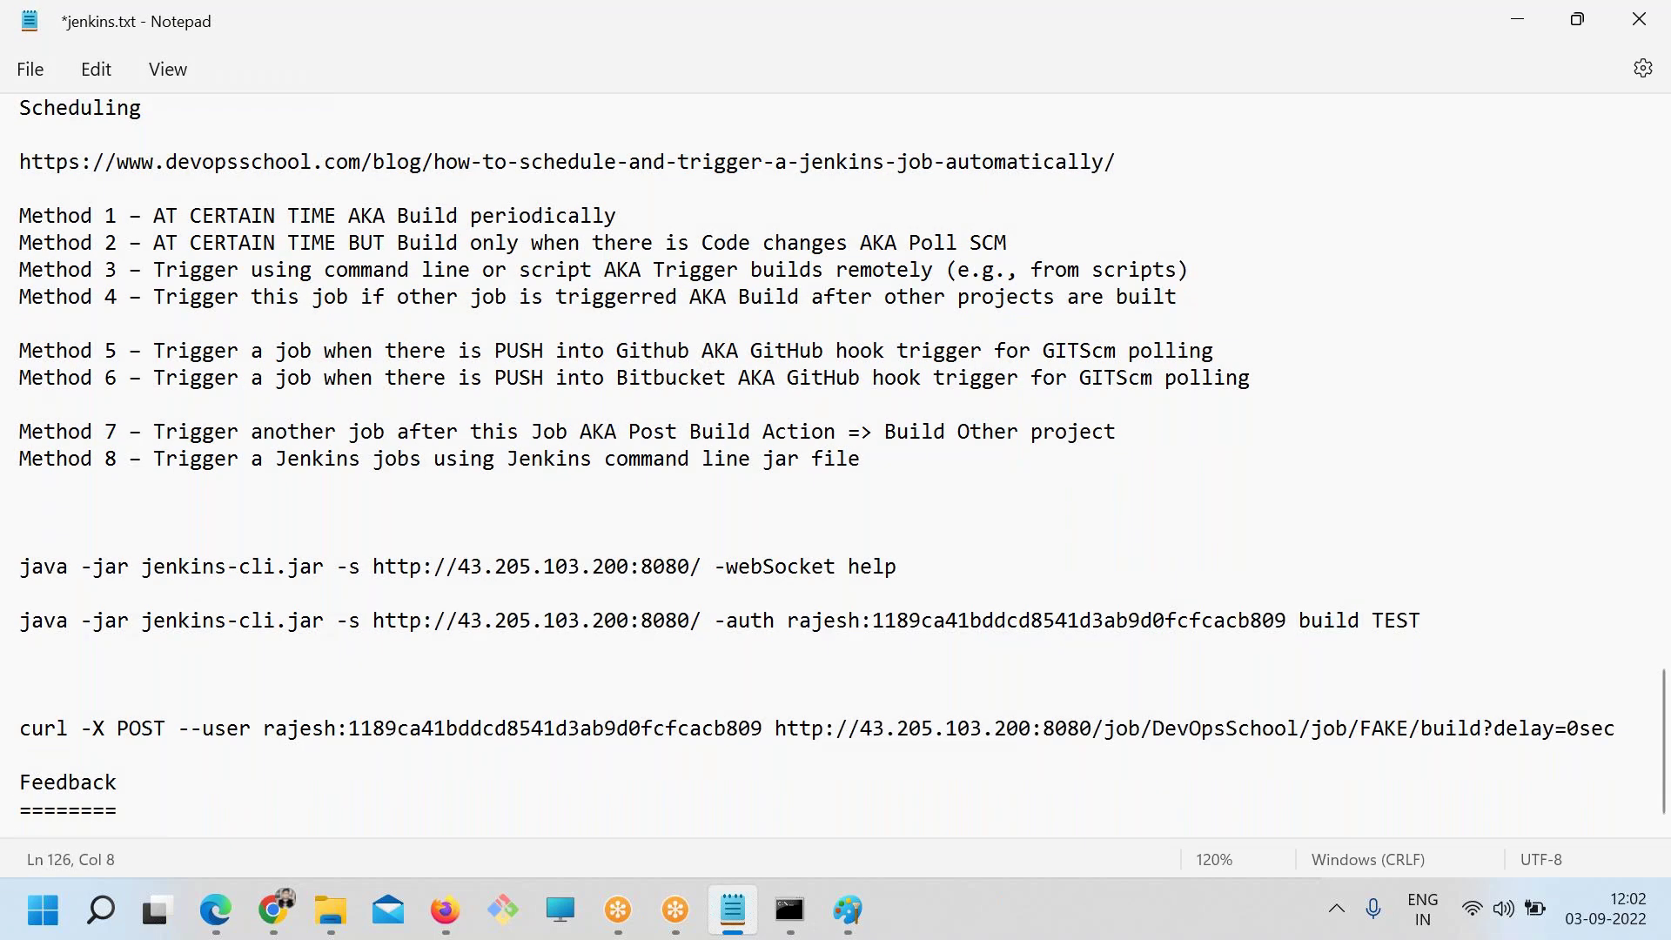
pyautogui.press('Return')
pyautogui.press('Tab')
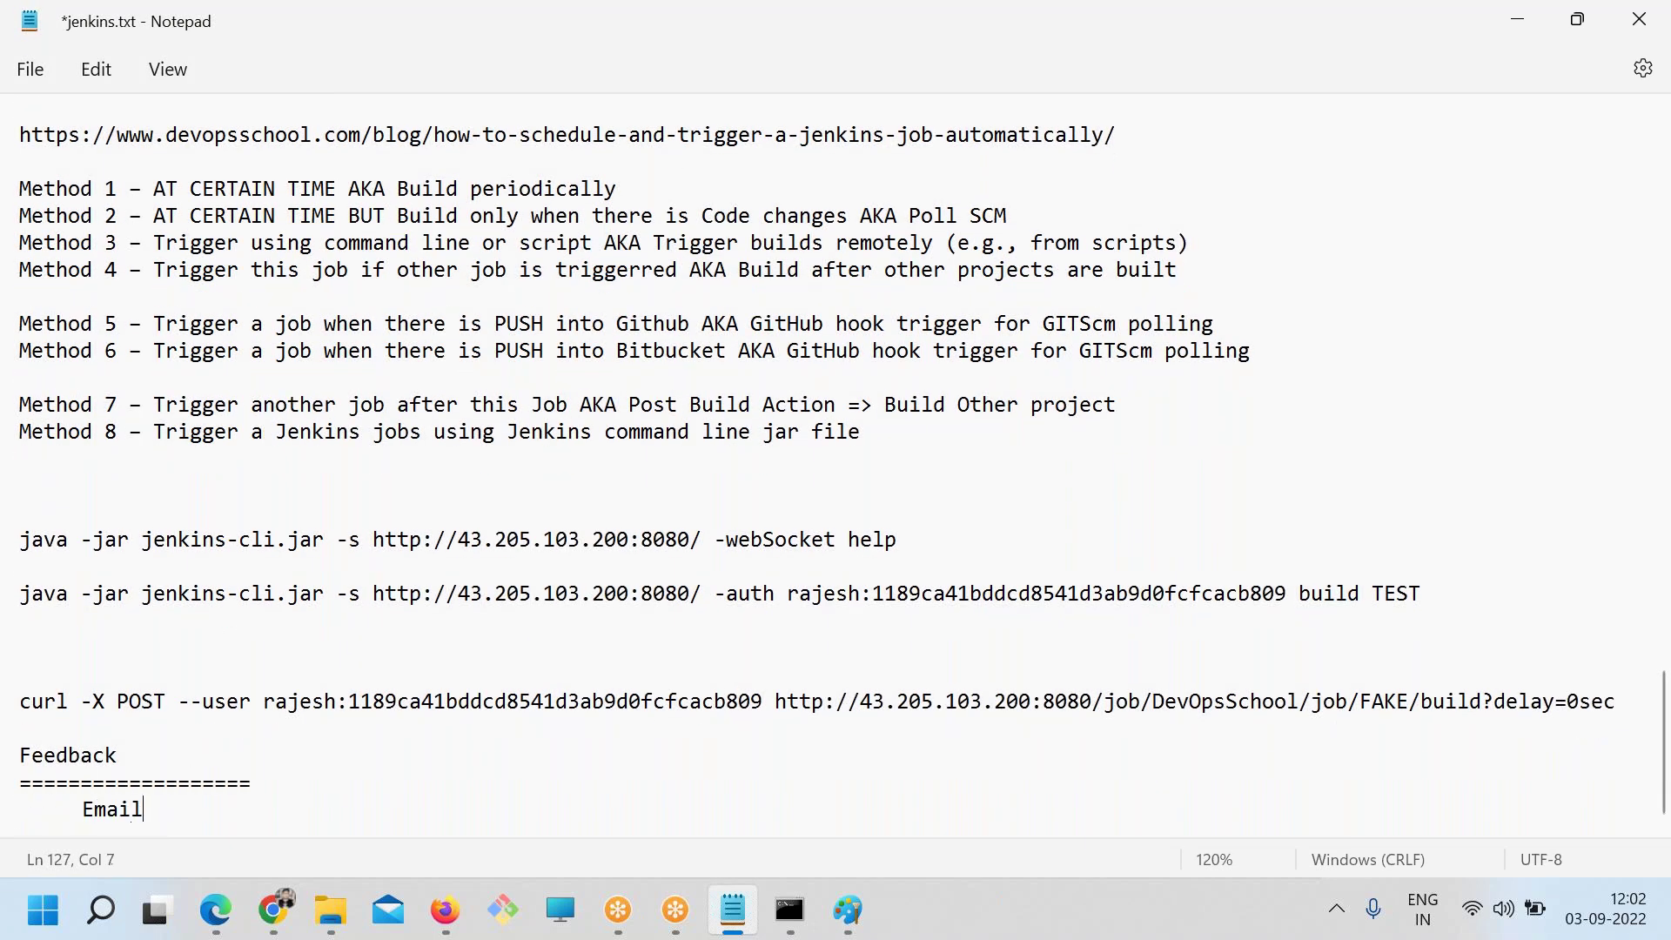
pyautogui.write('Email')
pyautogui.press('Return')
pyautogui.press('Tab')
pyautogui.write('Chat')
pyautogui.hotkey('ctrl', 's')
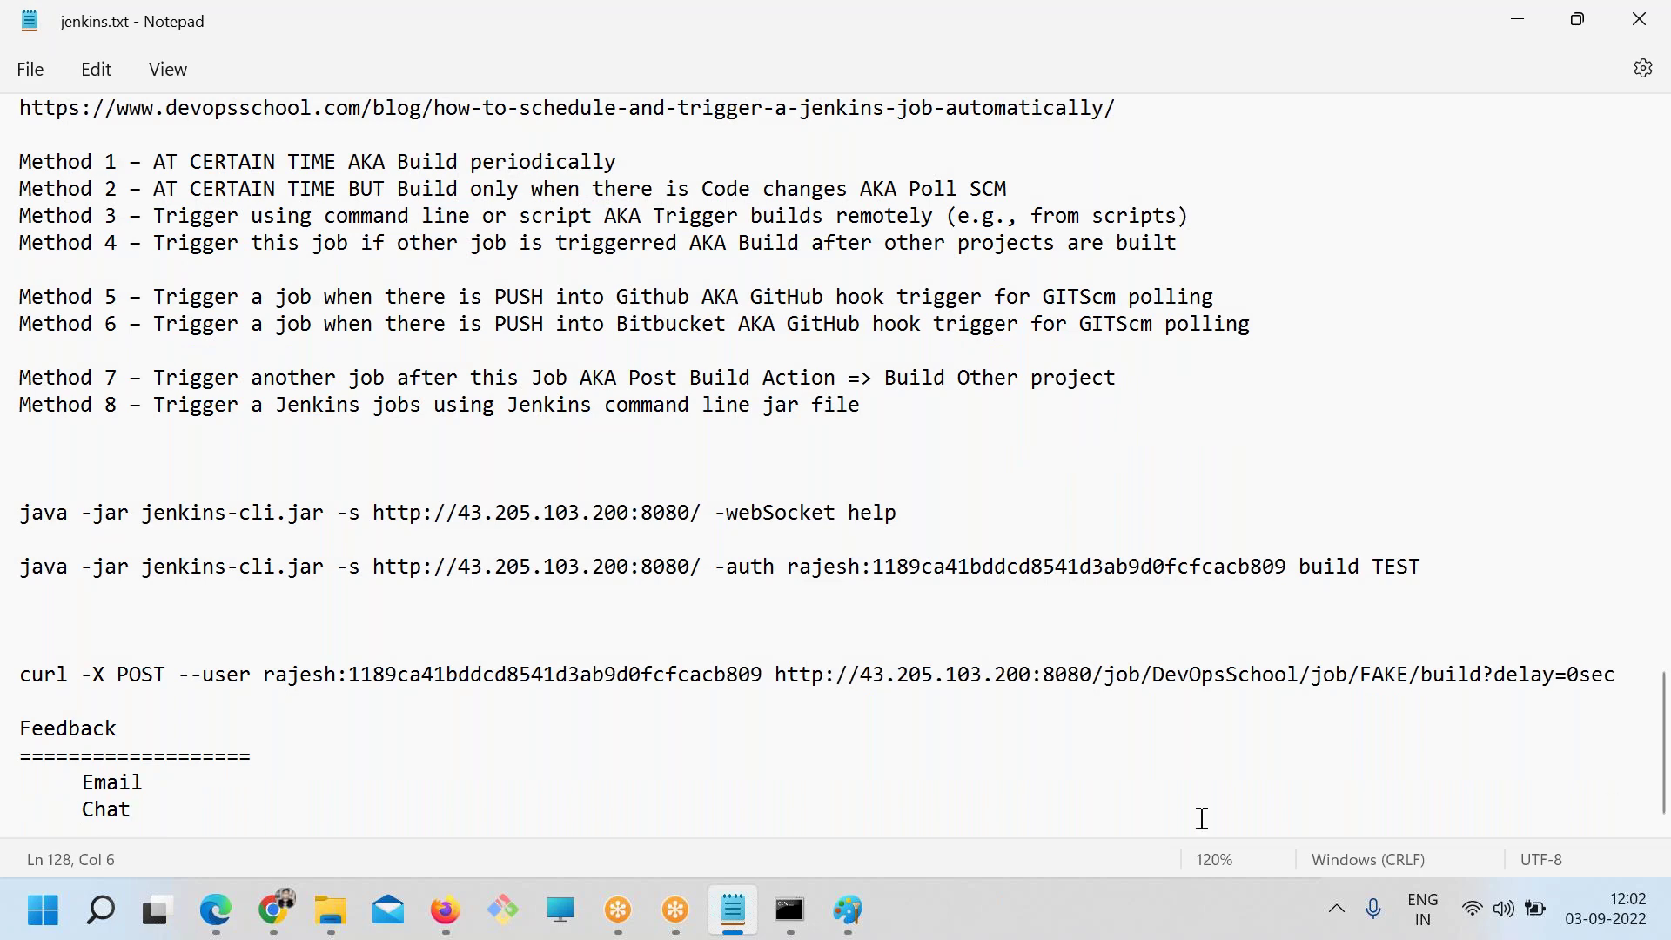
# Open Manage Jenkins and highlight the notes on installing, configuring and using plugins
pyautogui.click(263, 907)
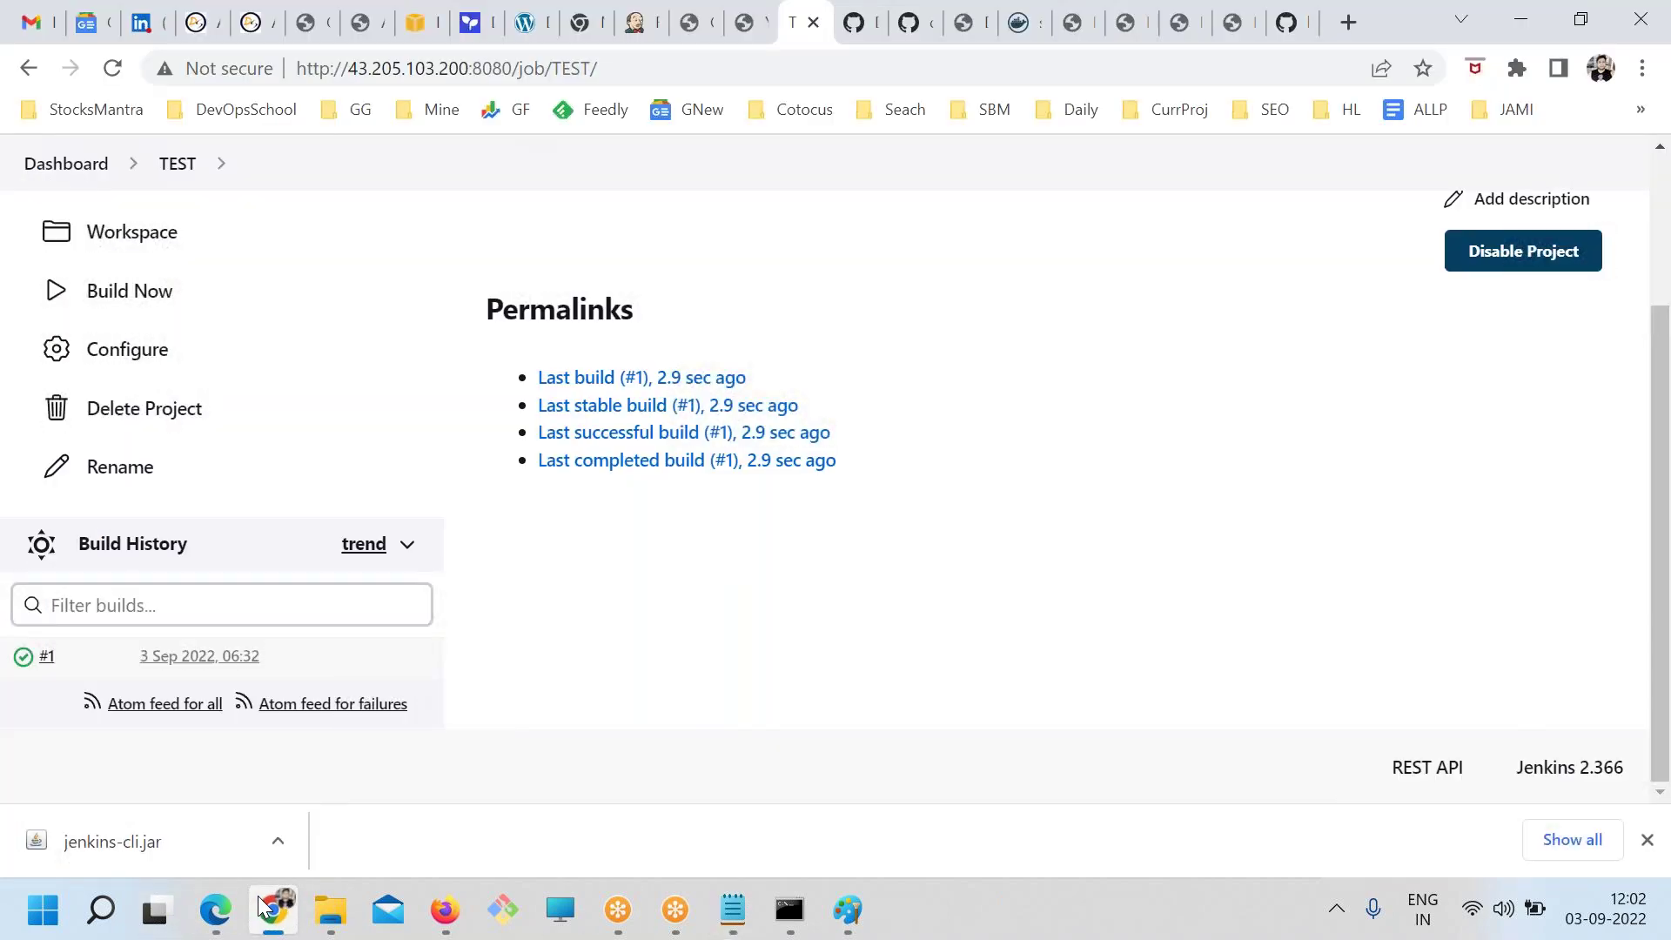
pyautogui.click(80, 167)
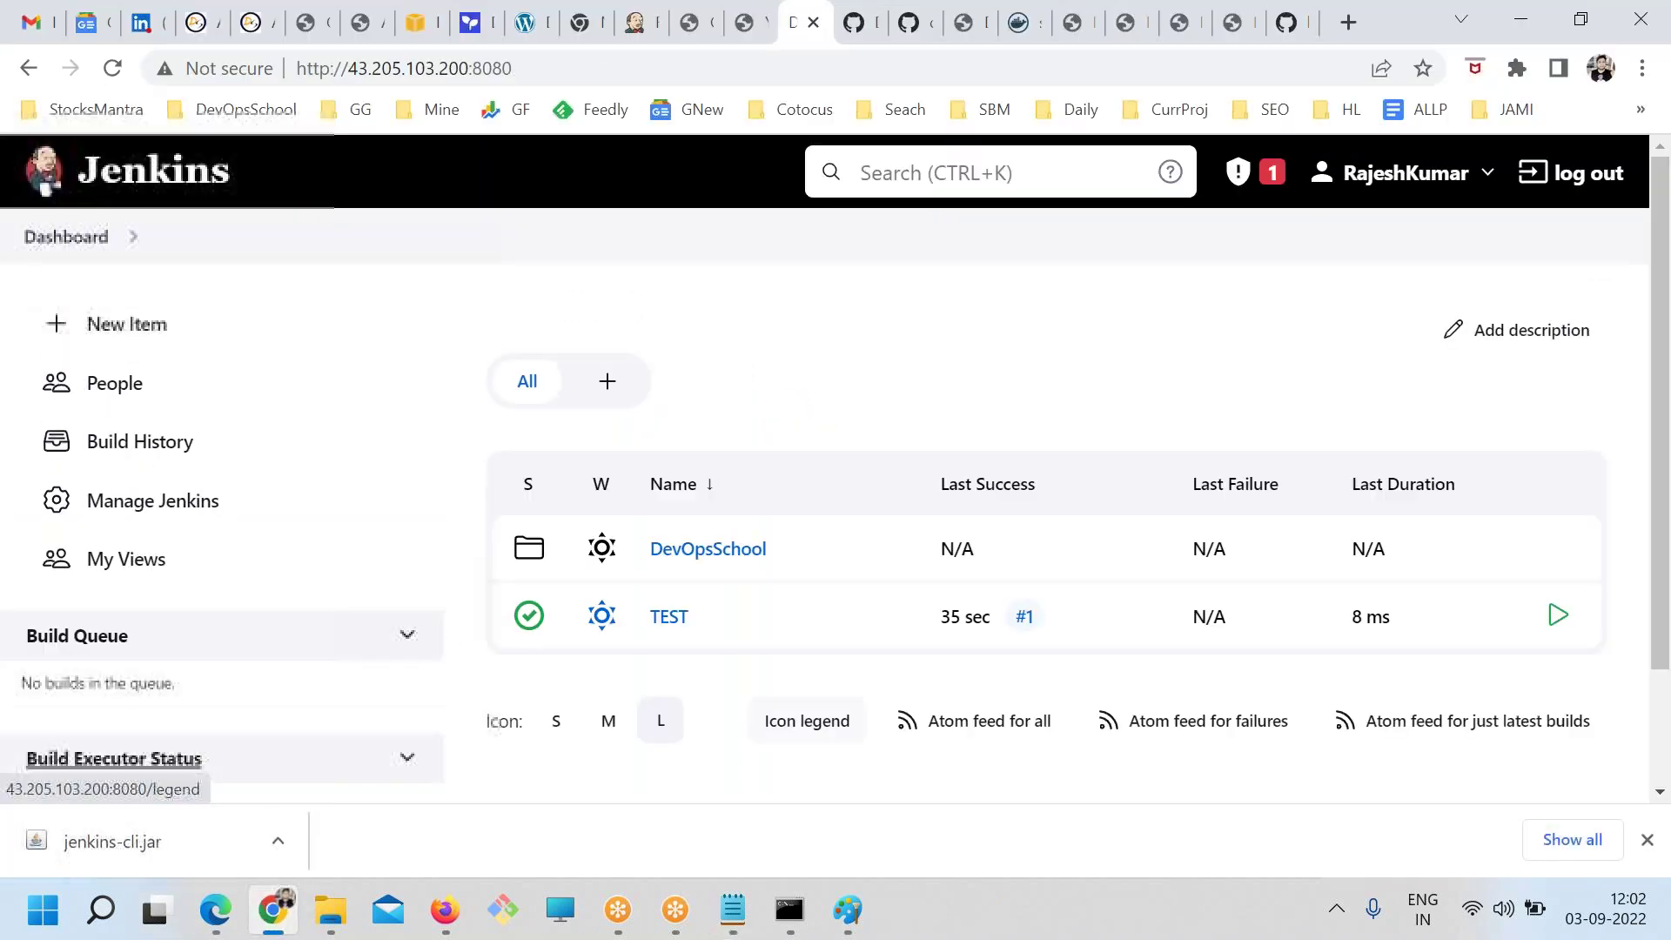
pyautogui.hotkey('alt', 'Tab')
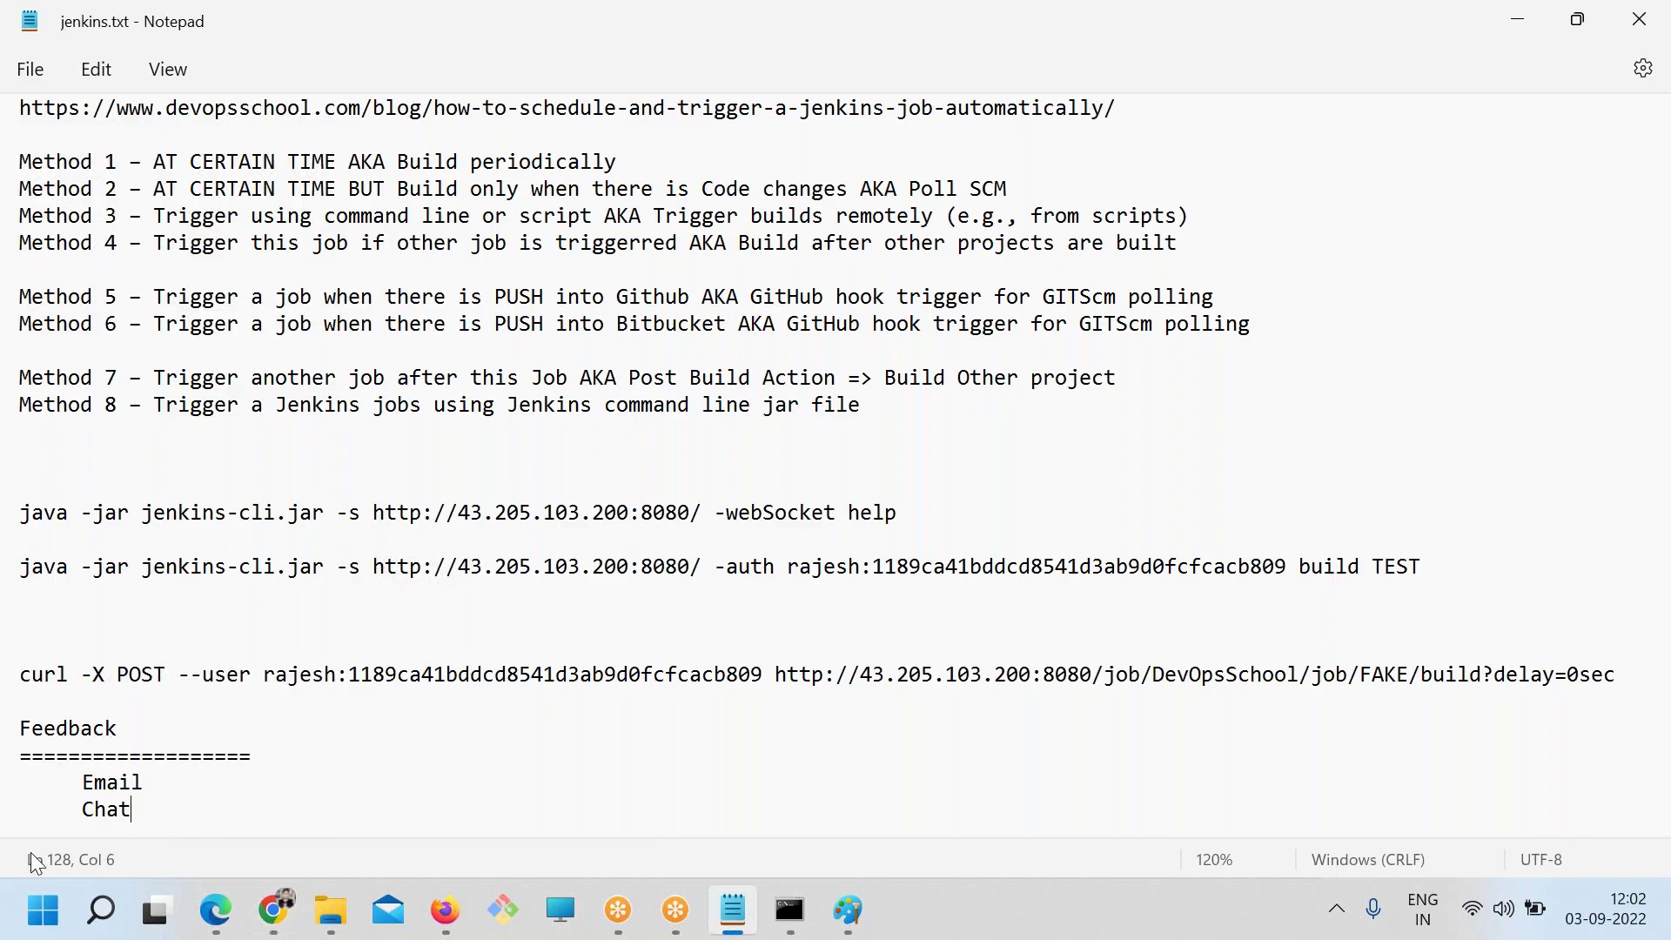
pyautogui.doubleClick(95, 807)
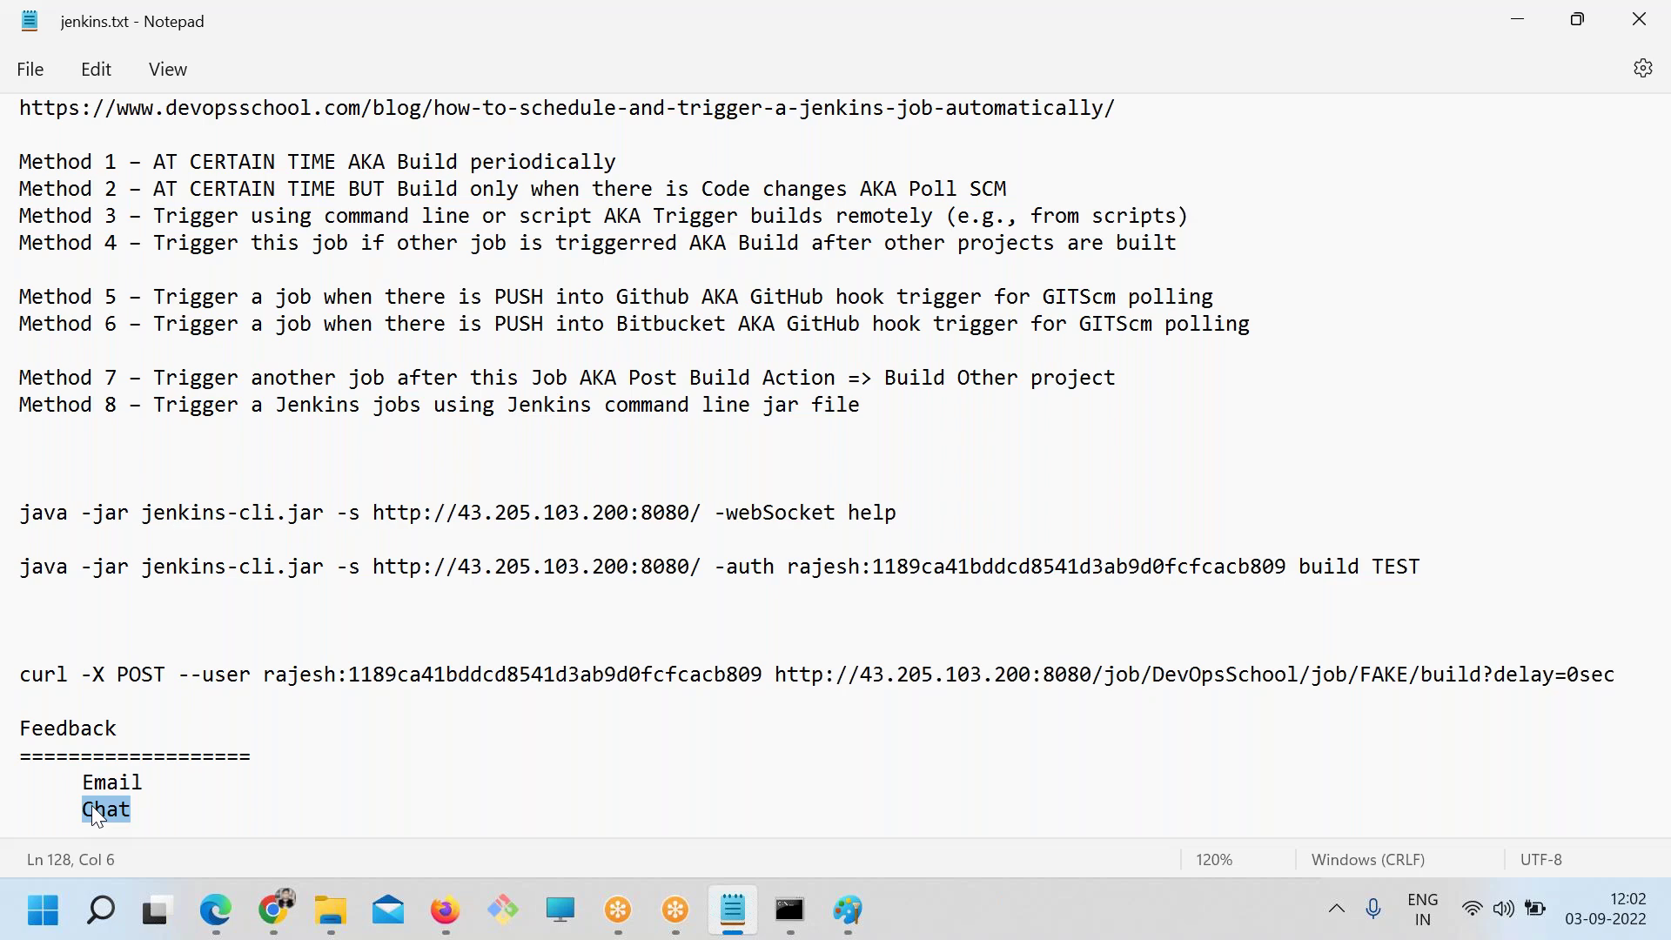
pyautogui.hotkey('alt', 'Tab')
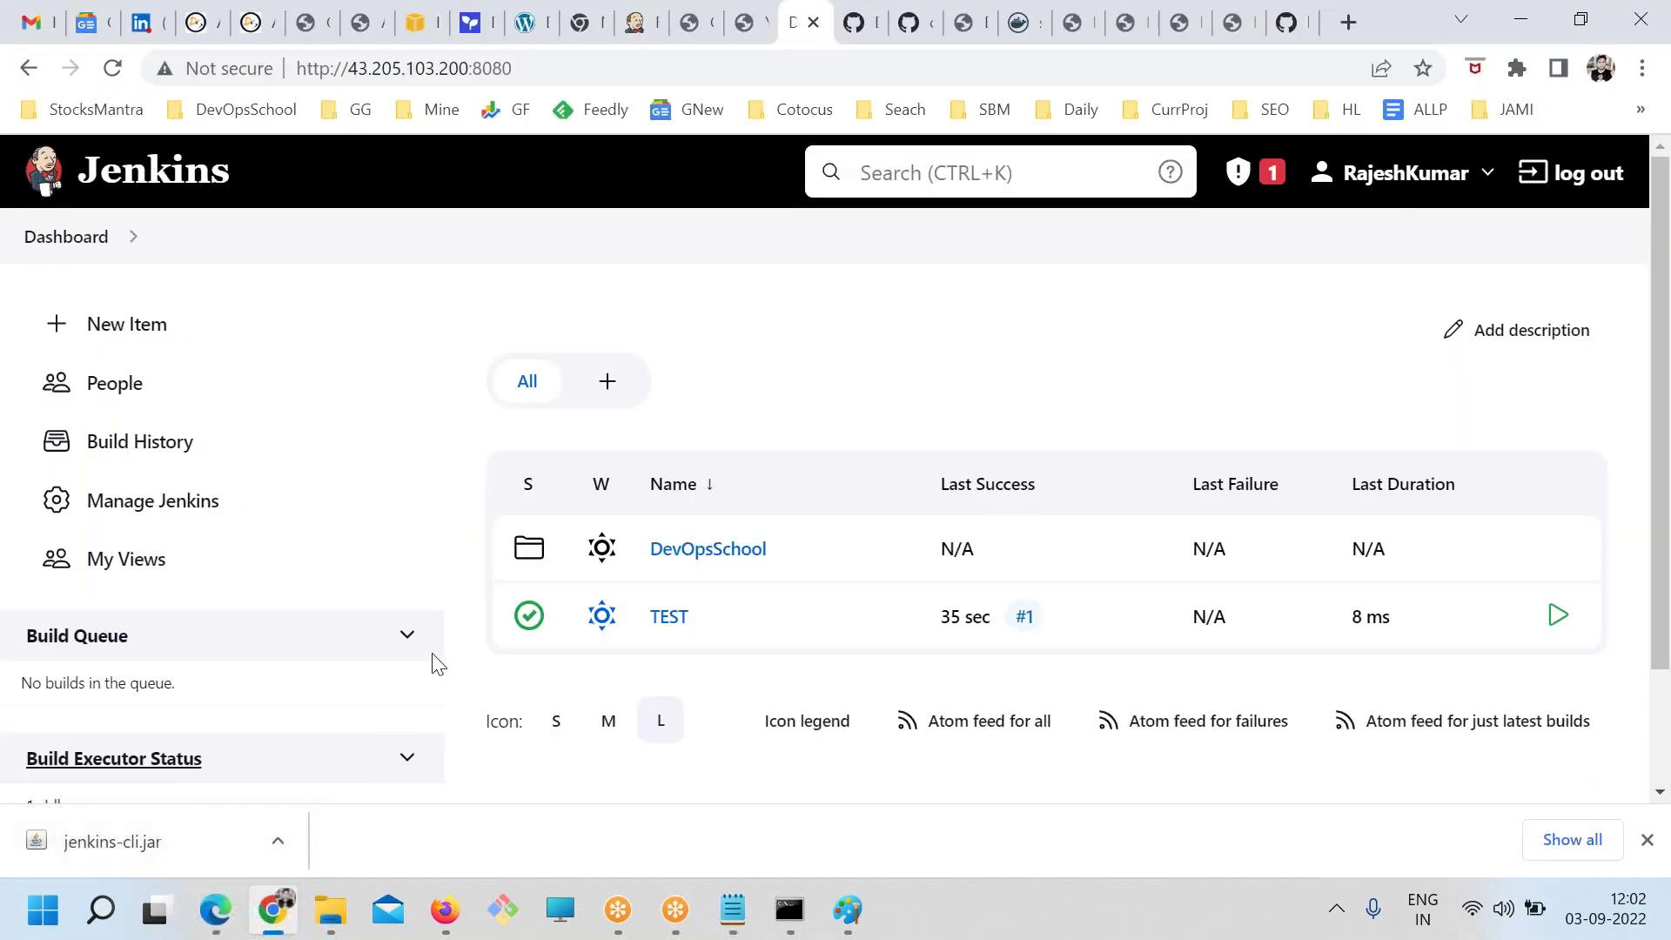
pyautogui.click(126, 527)
pyautogui.hotkey('alt', 'Tab')
pyautogui.scroll(7, 210, 438)
pyautogui.moveTo(196, 459); pyautogui.dragTo(15, 325)
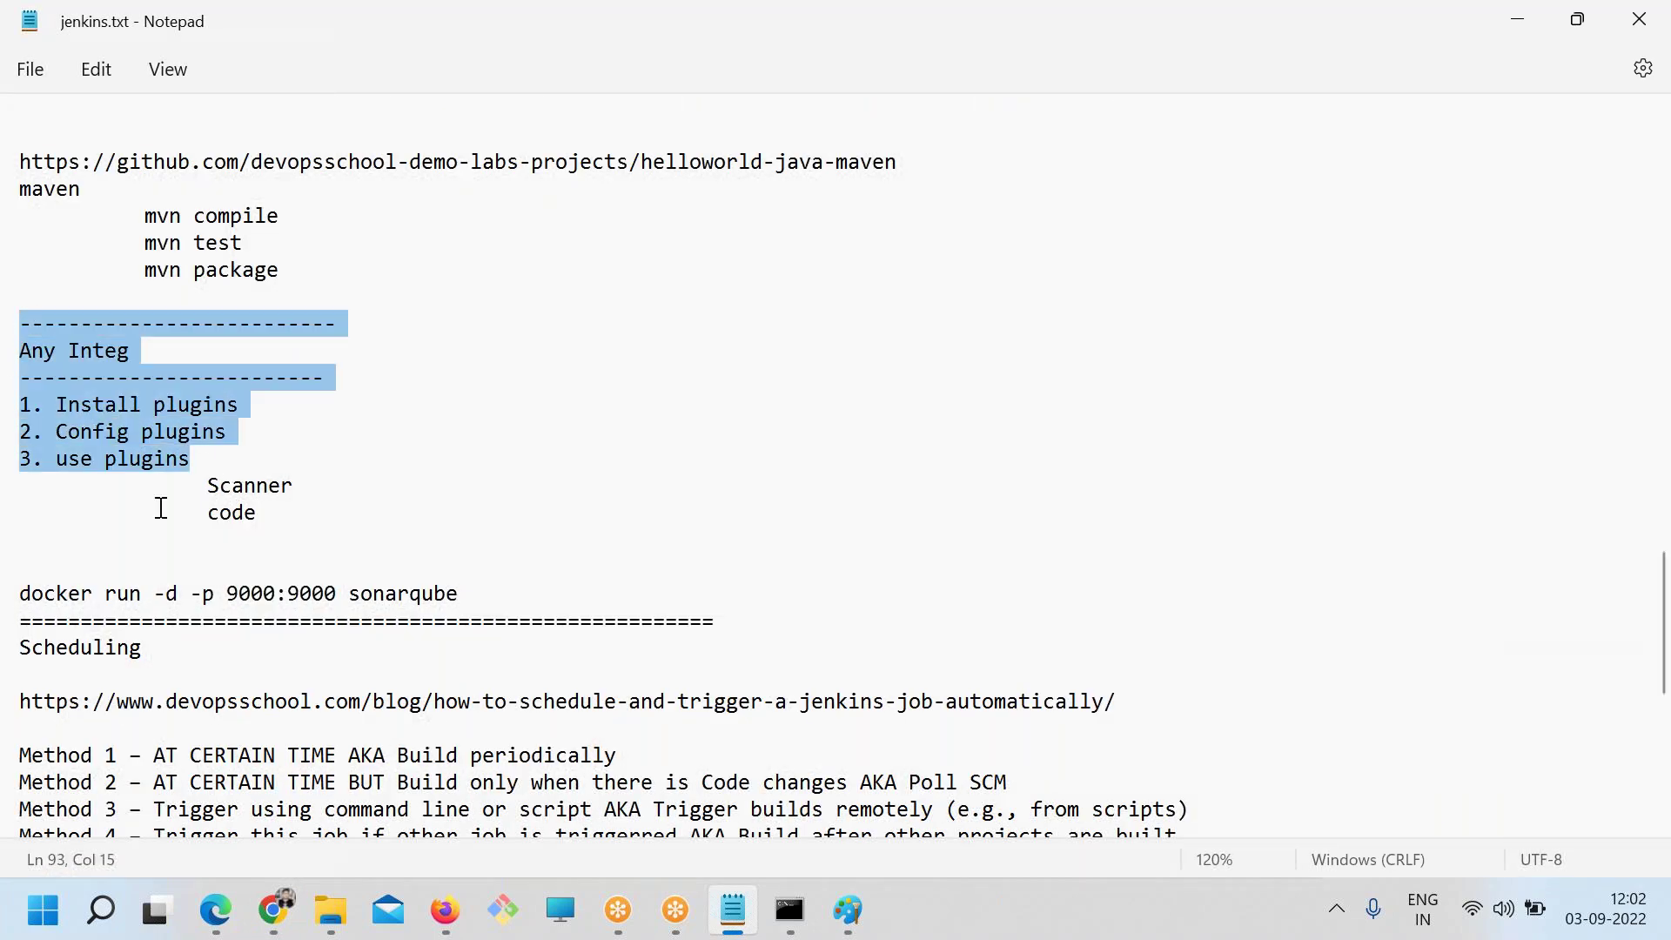
# Search available plugins for 'slack' and install Slack Notification without restart
pyautogui.hotkey('alt', 'Tab')
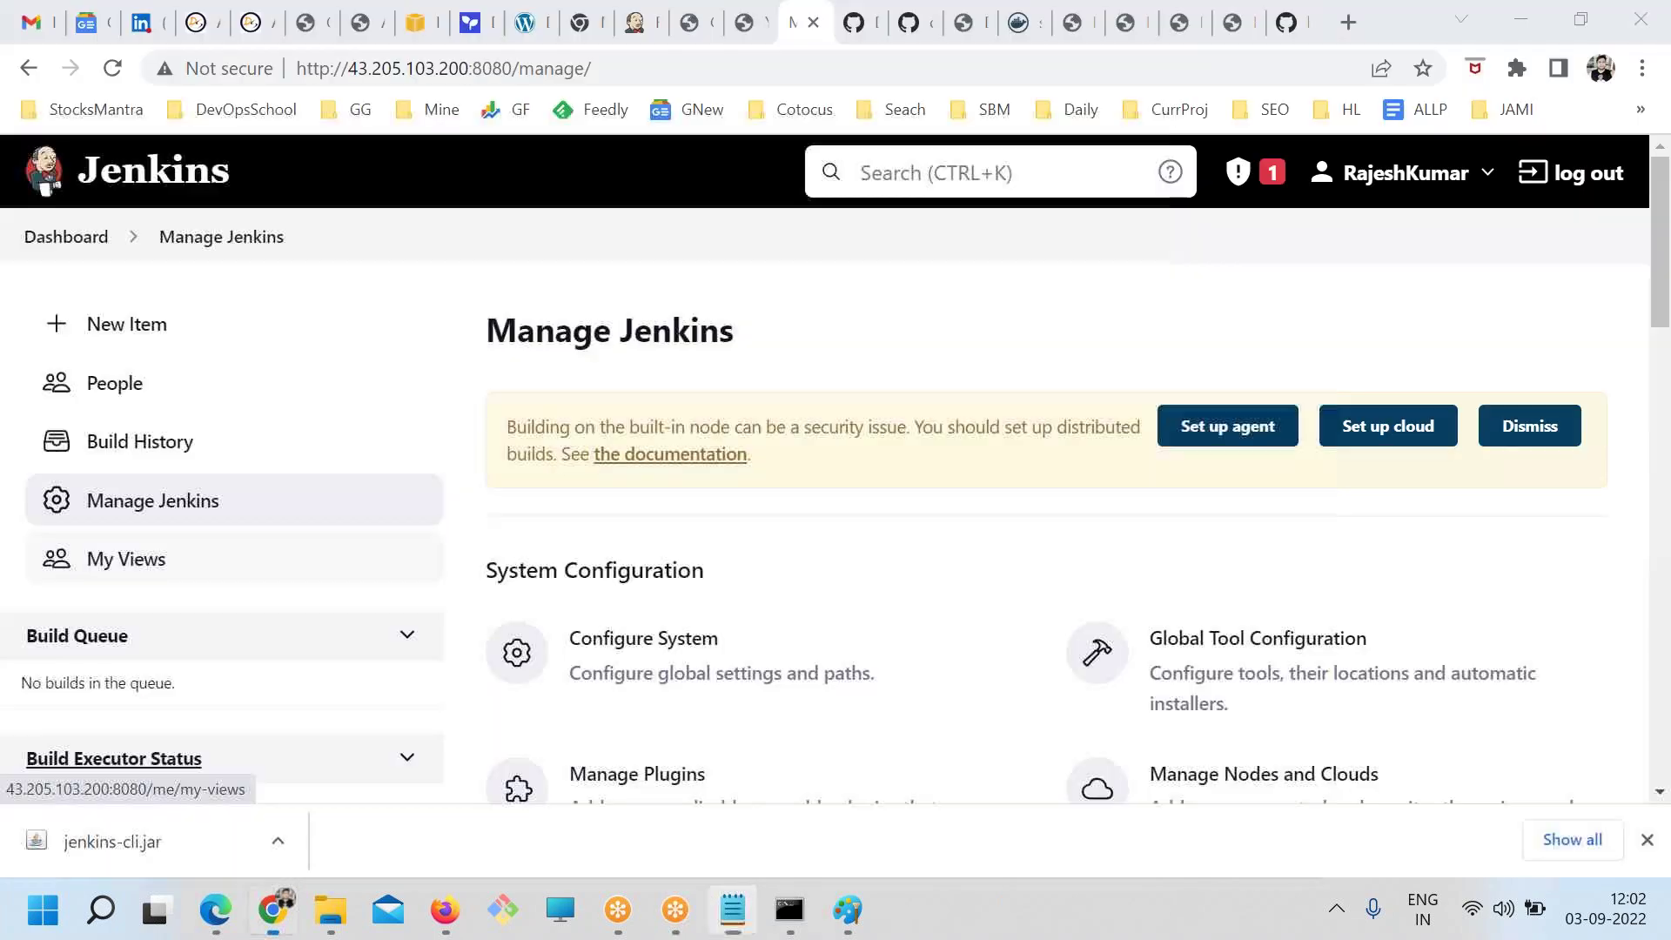
pyautogui.scroll(-3, 485, 627)
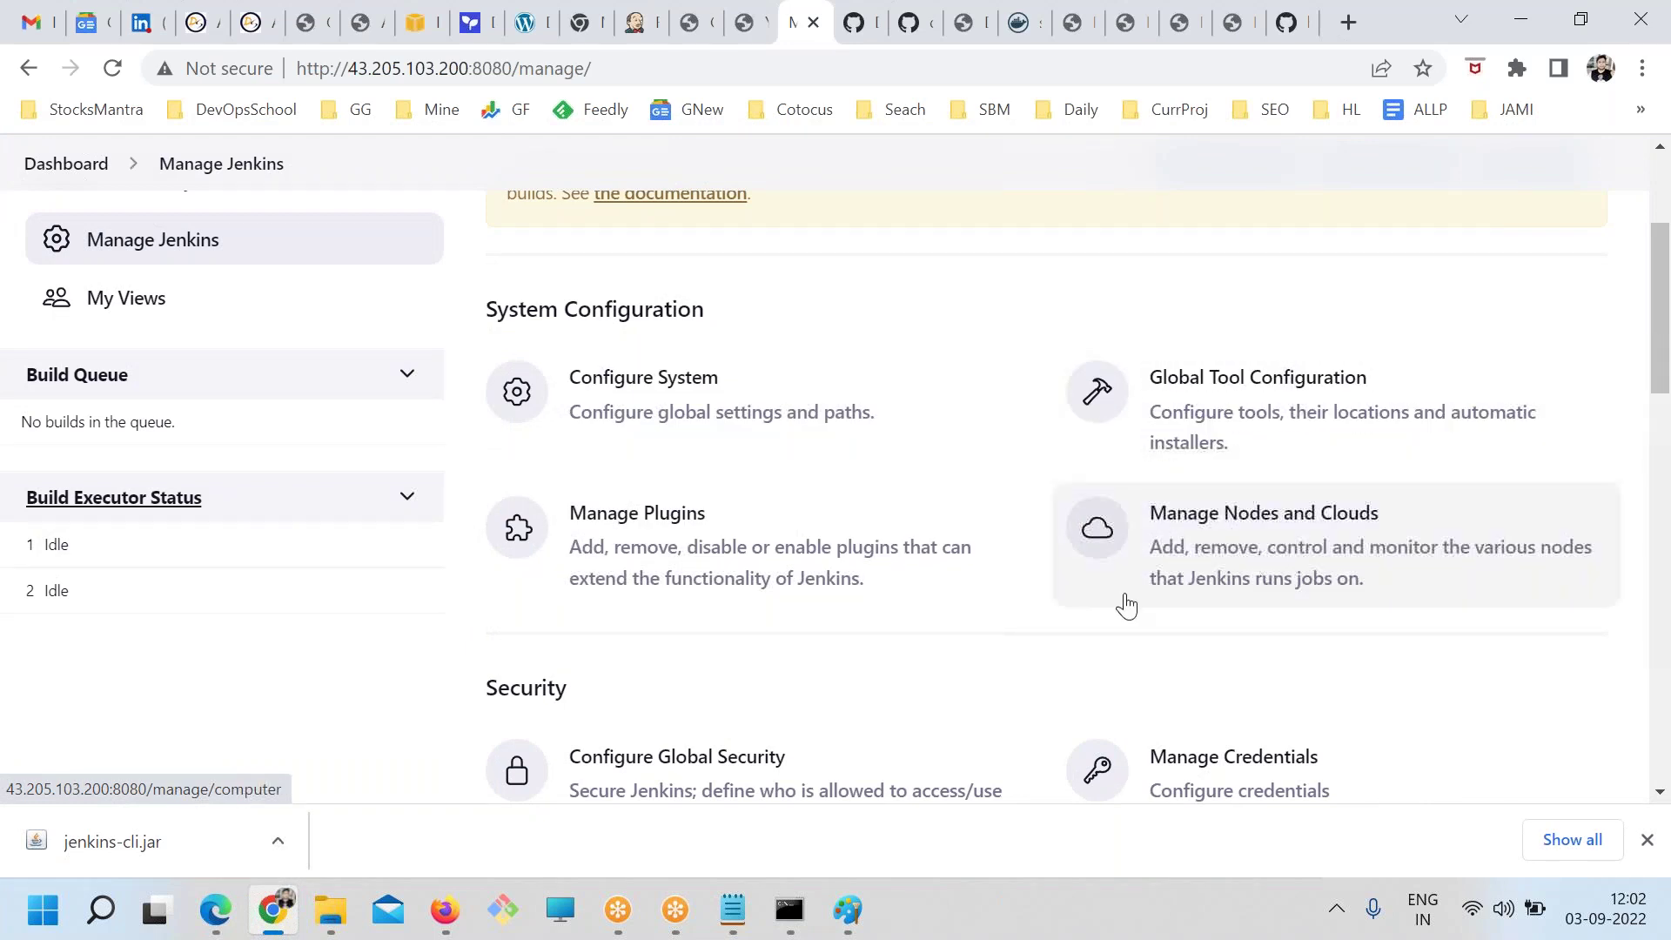
pyautogui.click(715, 540)
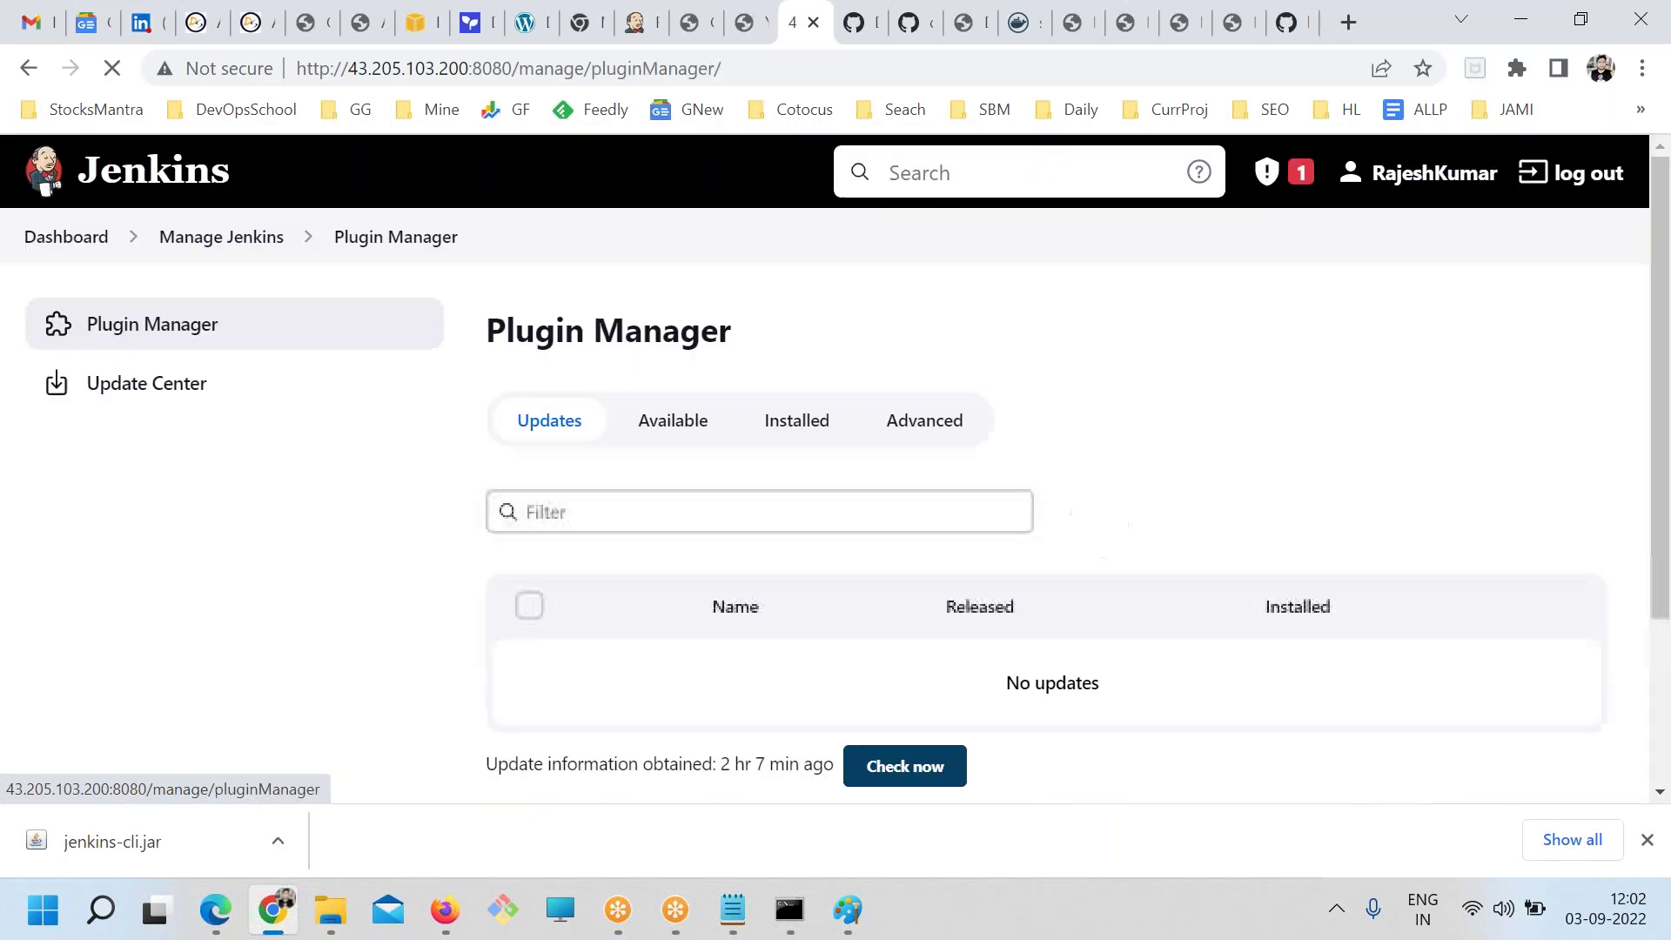
pyautogui.click(822, 426)
pyautogui.click(675, 421)
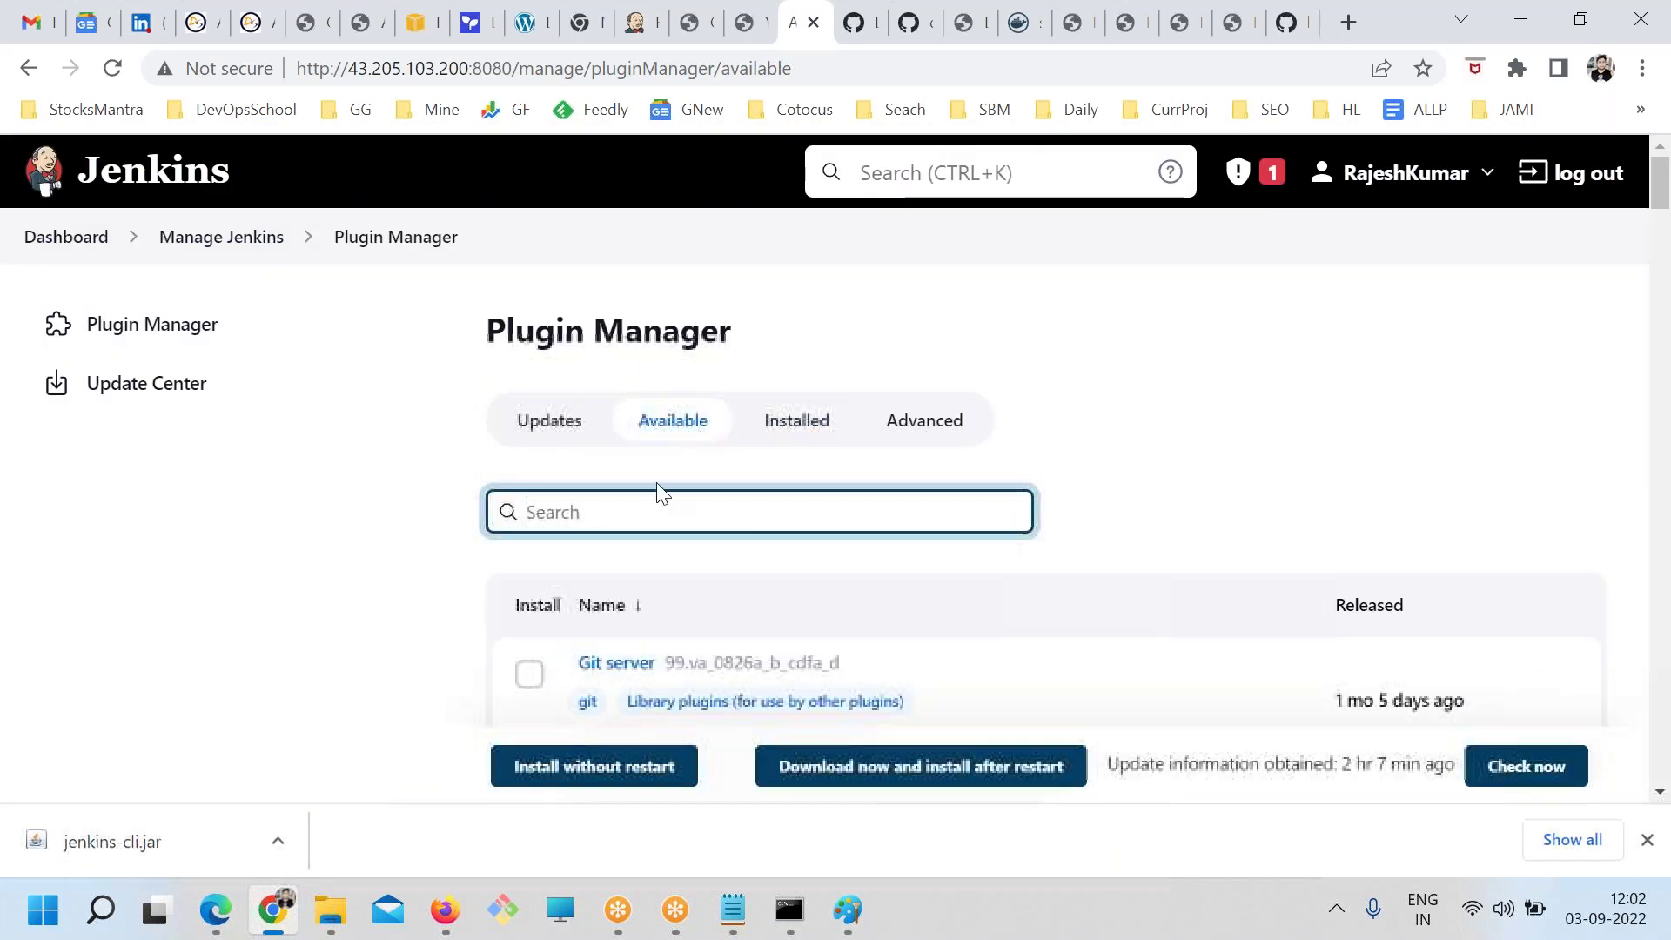
pyautogui.write('slacjk')
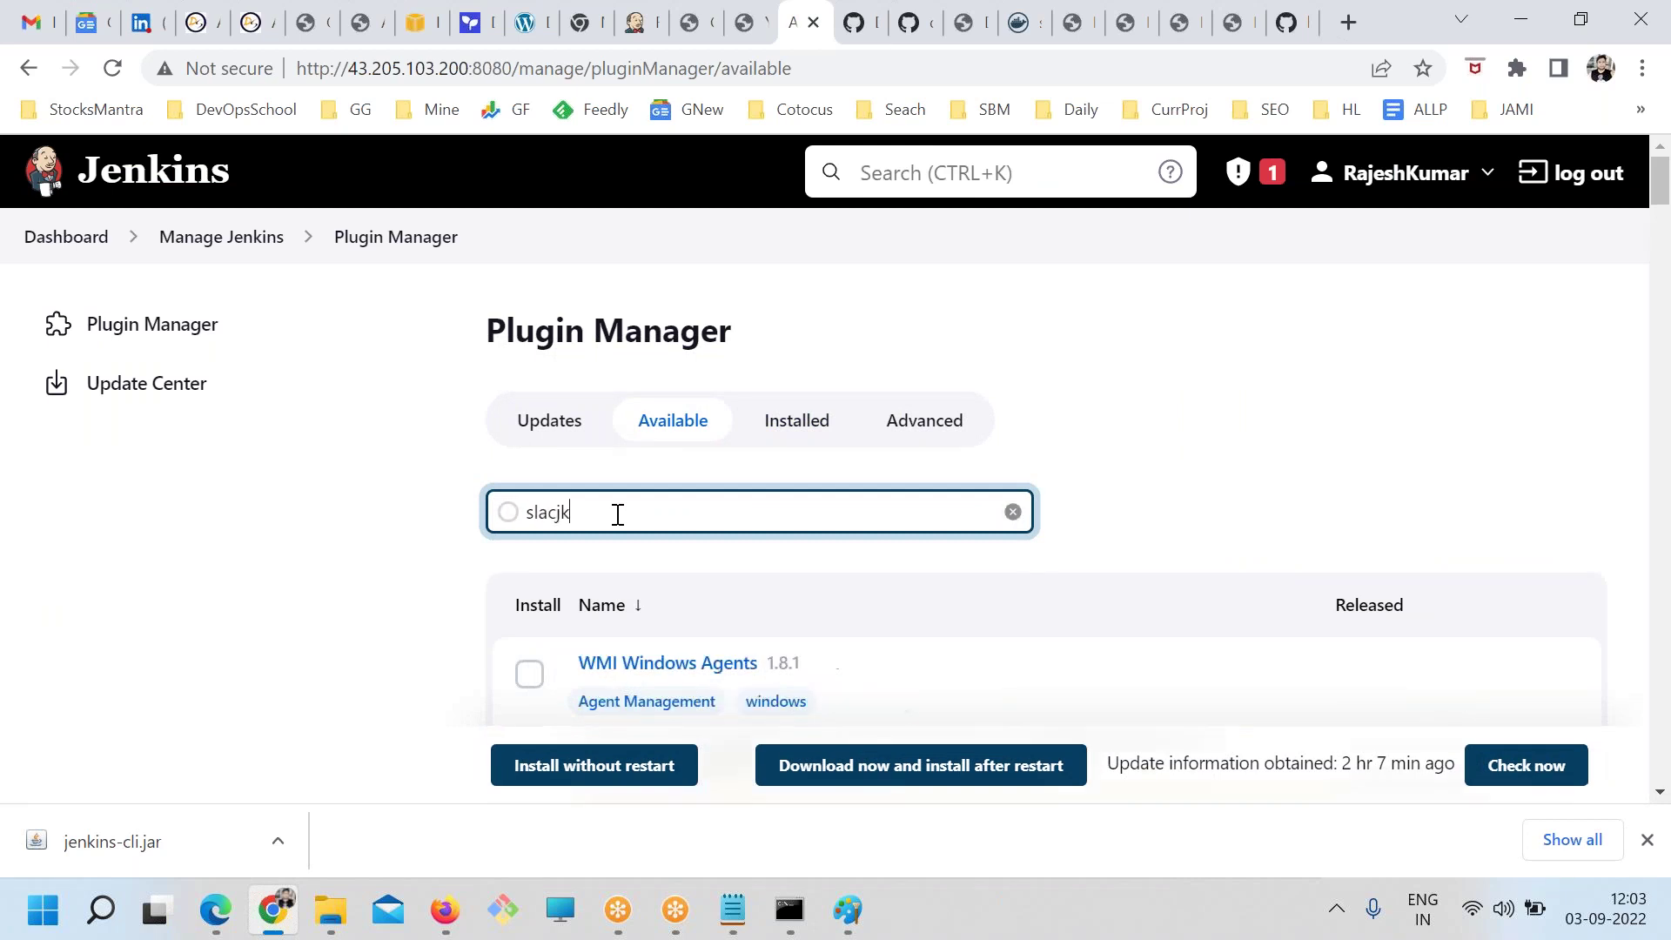
pyautogui.press('BackSpace')
pyautogui.press('BackSpace')
pyautogui.write('k')
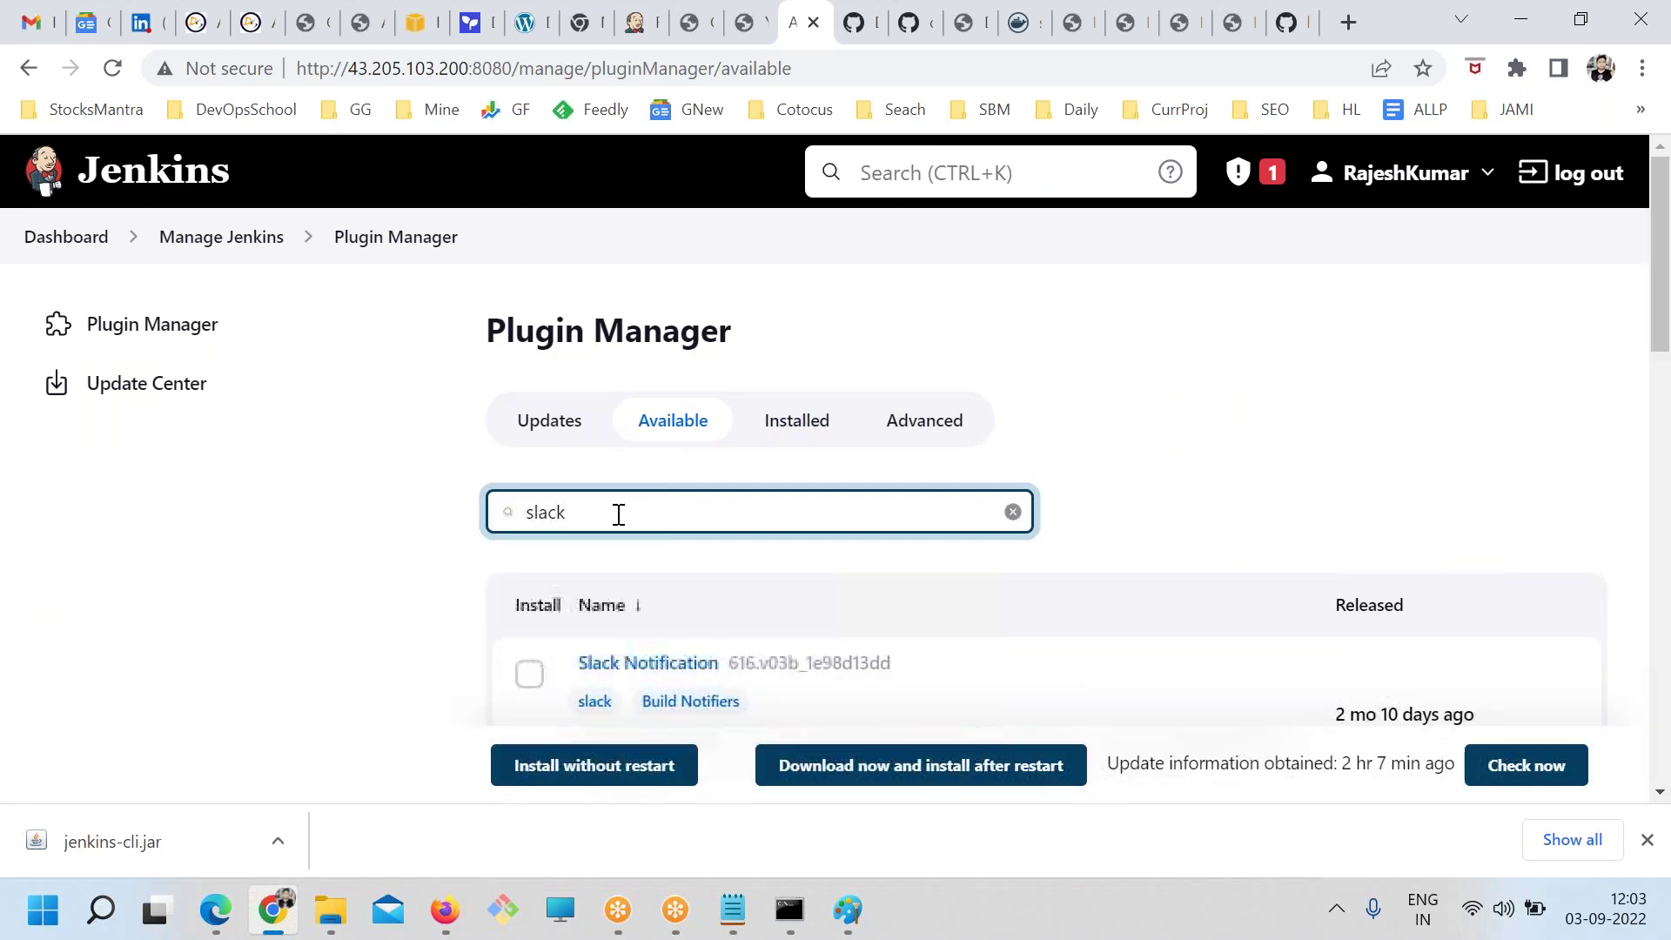
pyautogui.click(529, 674)
pyautogui.click(594, 765)
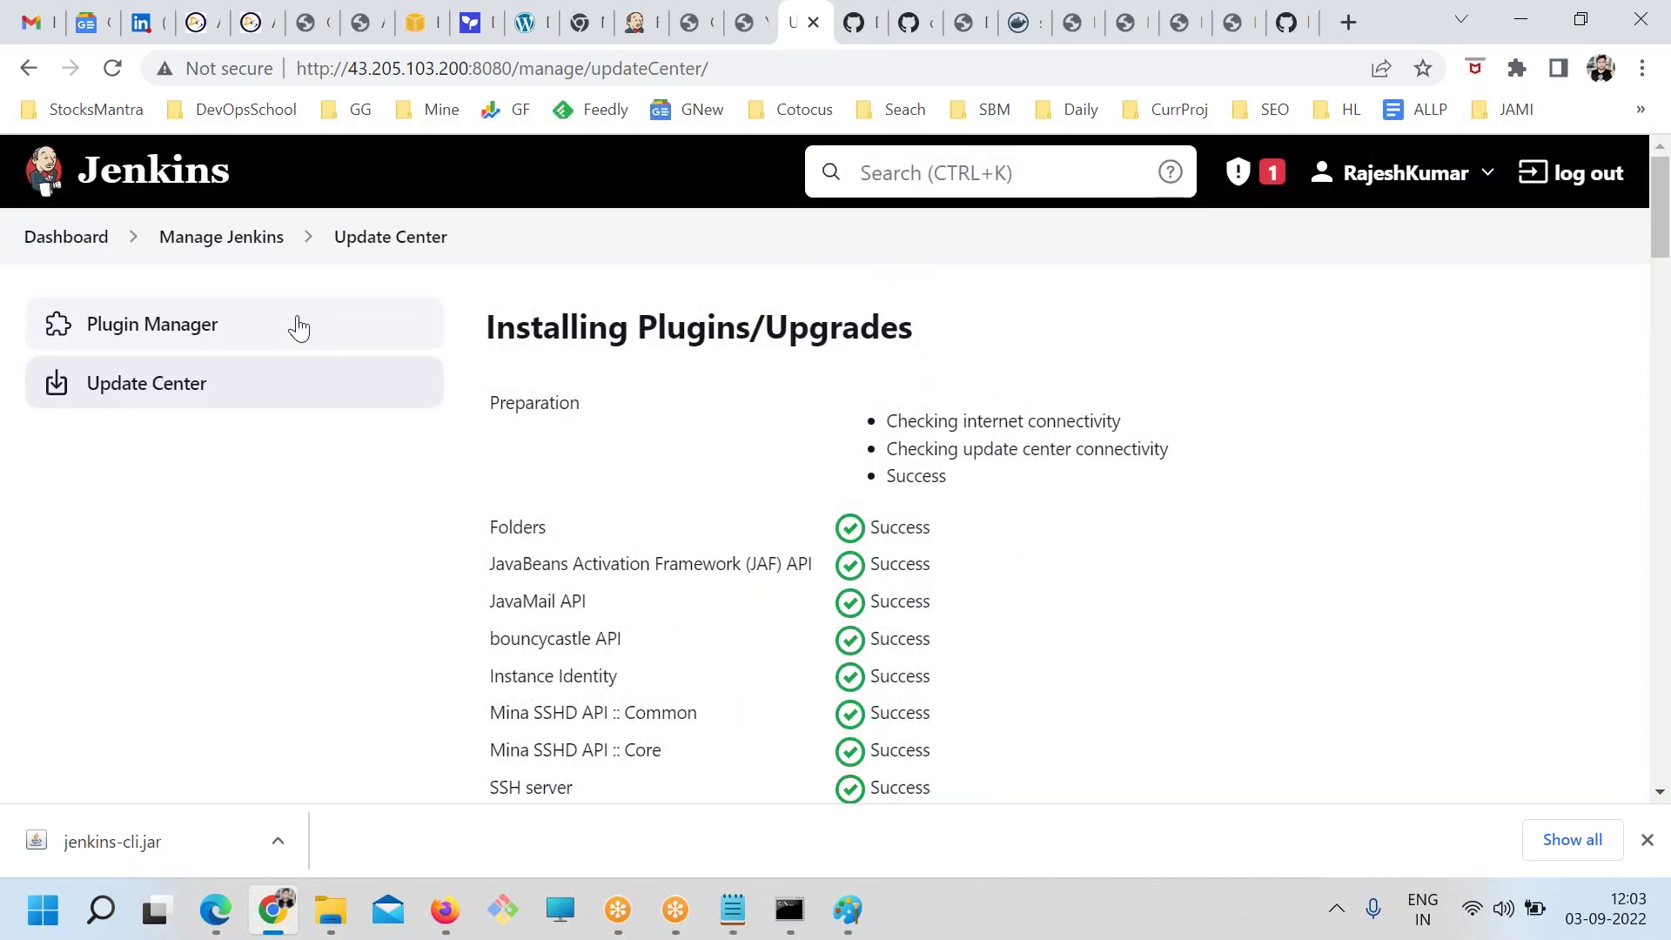
# Search available plugins for 'team' and install Office 365 Connector without restart
pyautogui.click(153, 332)
pyautogui.click(675, 434)
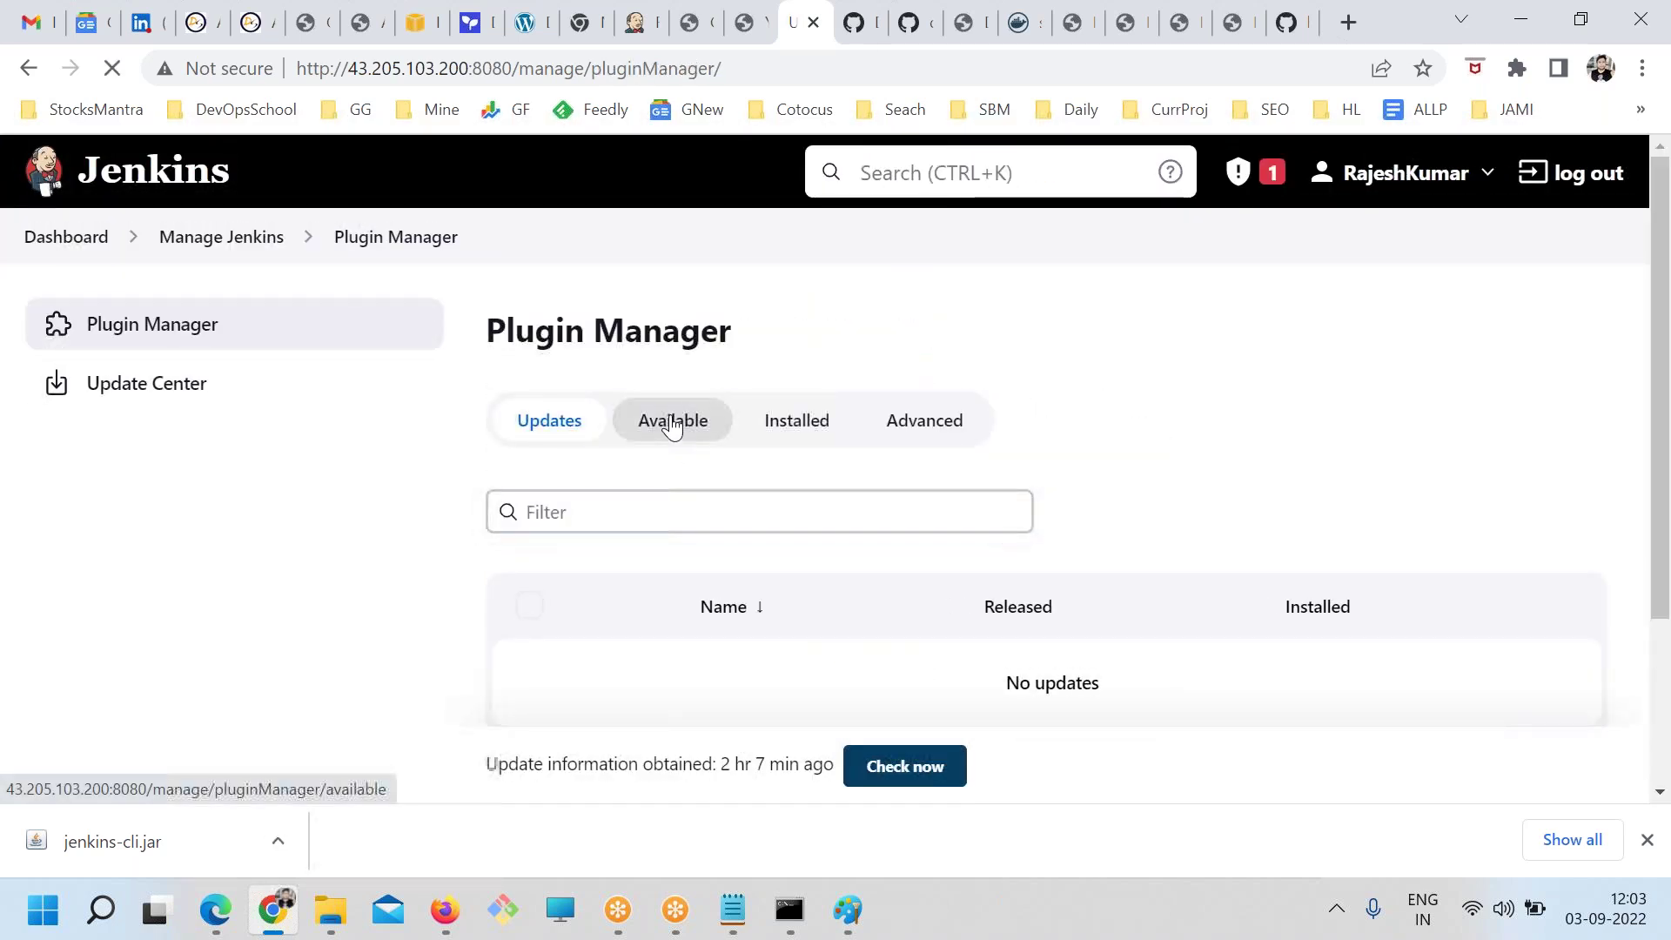
pyautogui.write('team')
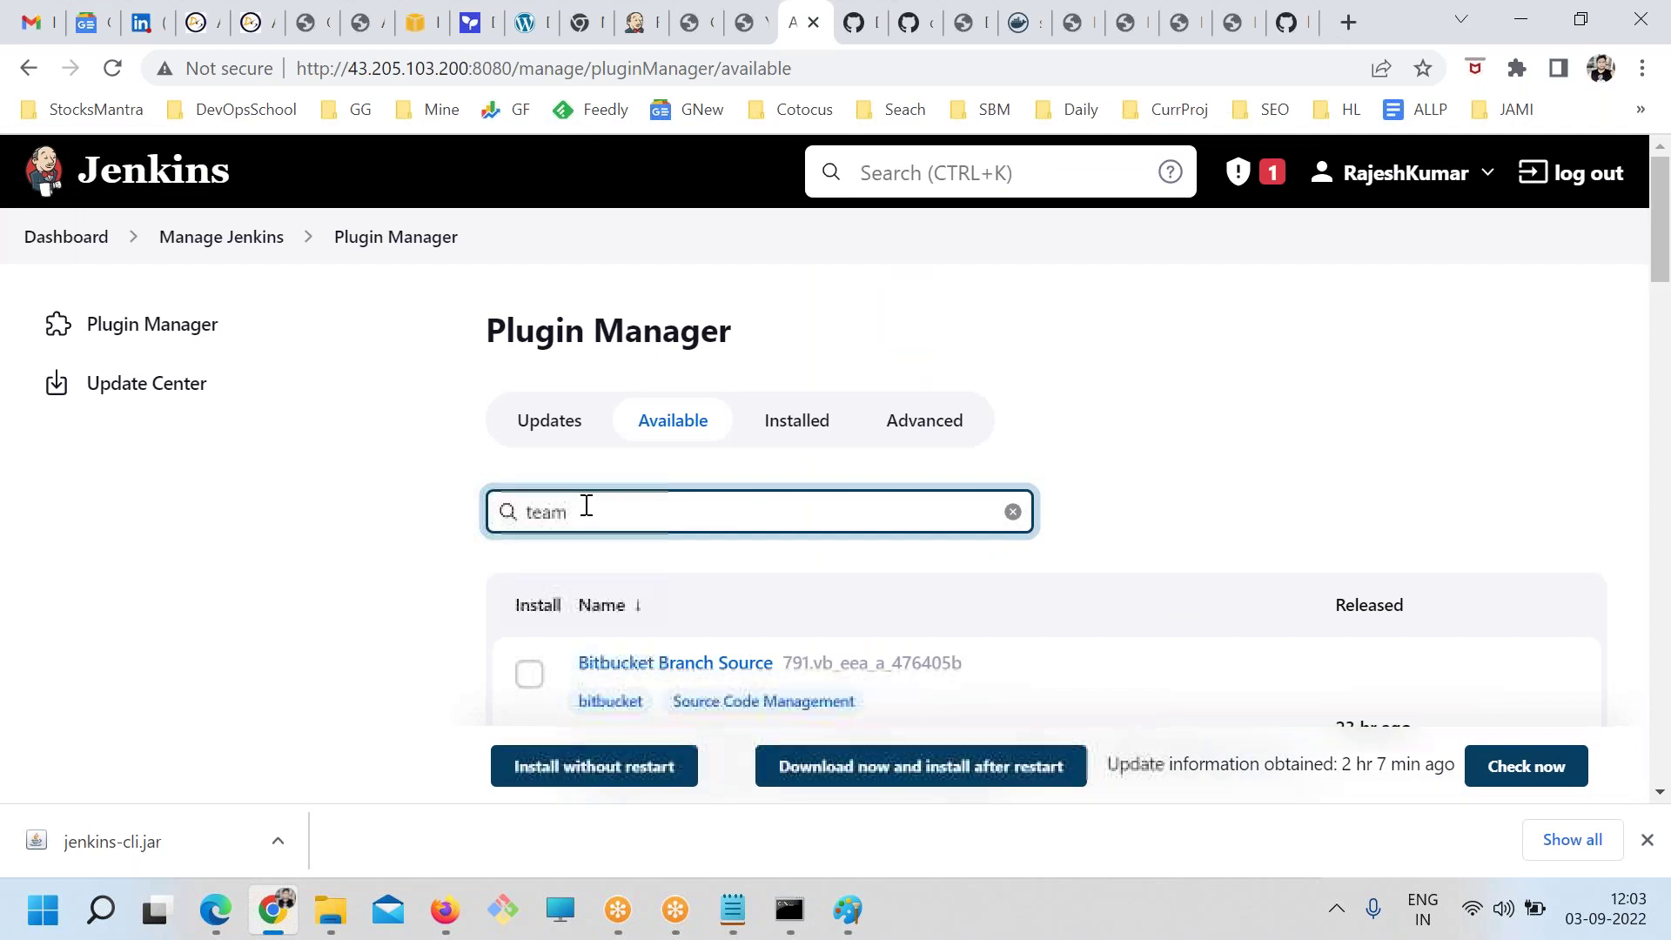
pyautogui.scroll(-5, 551, 664)
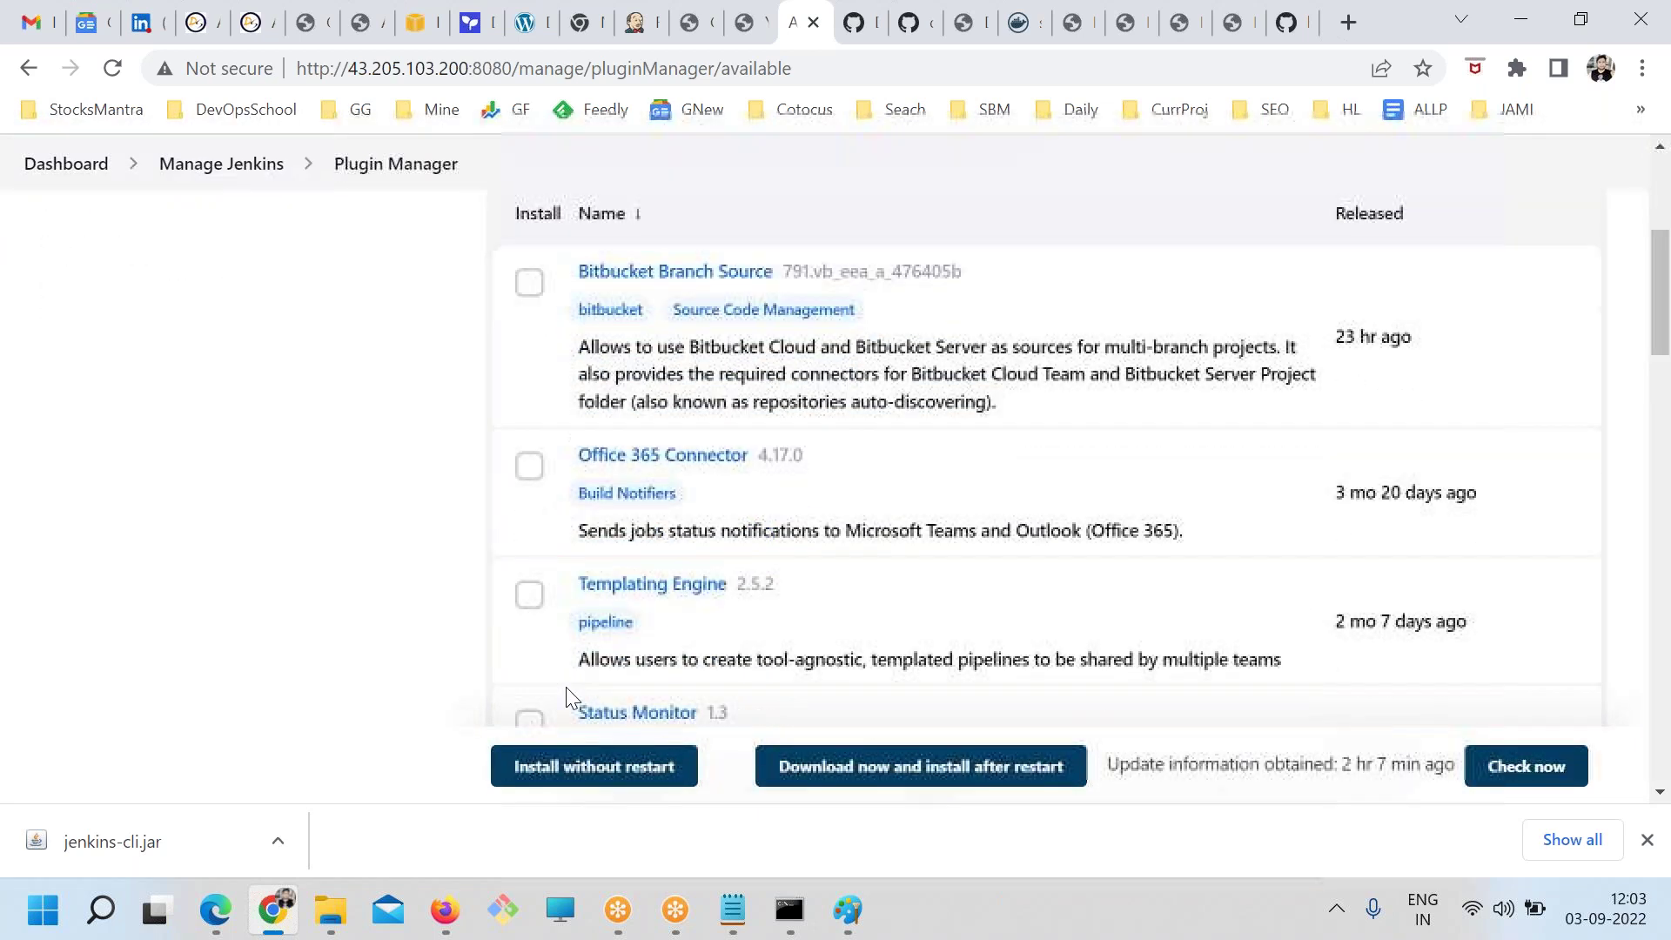
pyautogui.click(529, 466)
pyautogui.click(594, 765)
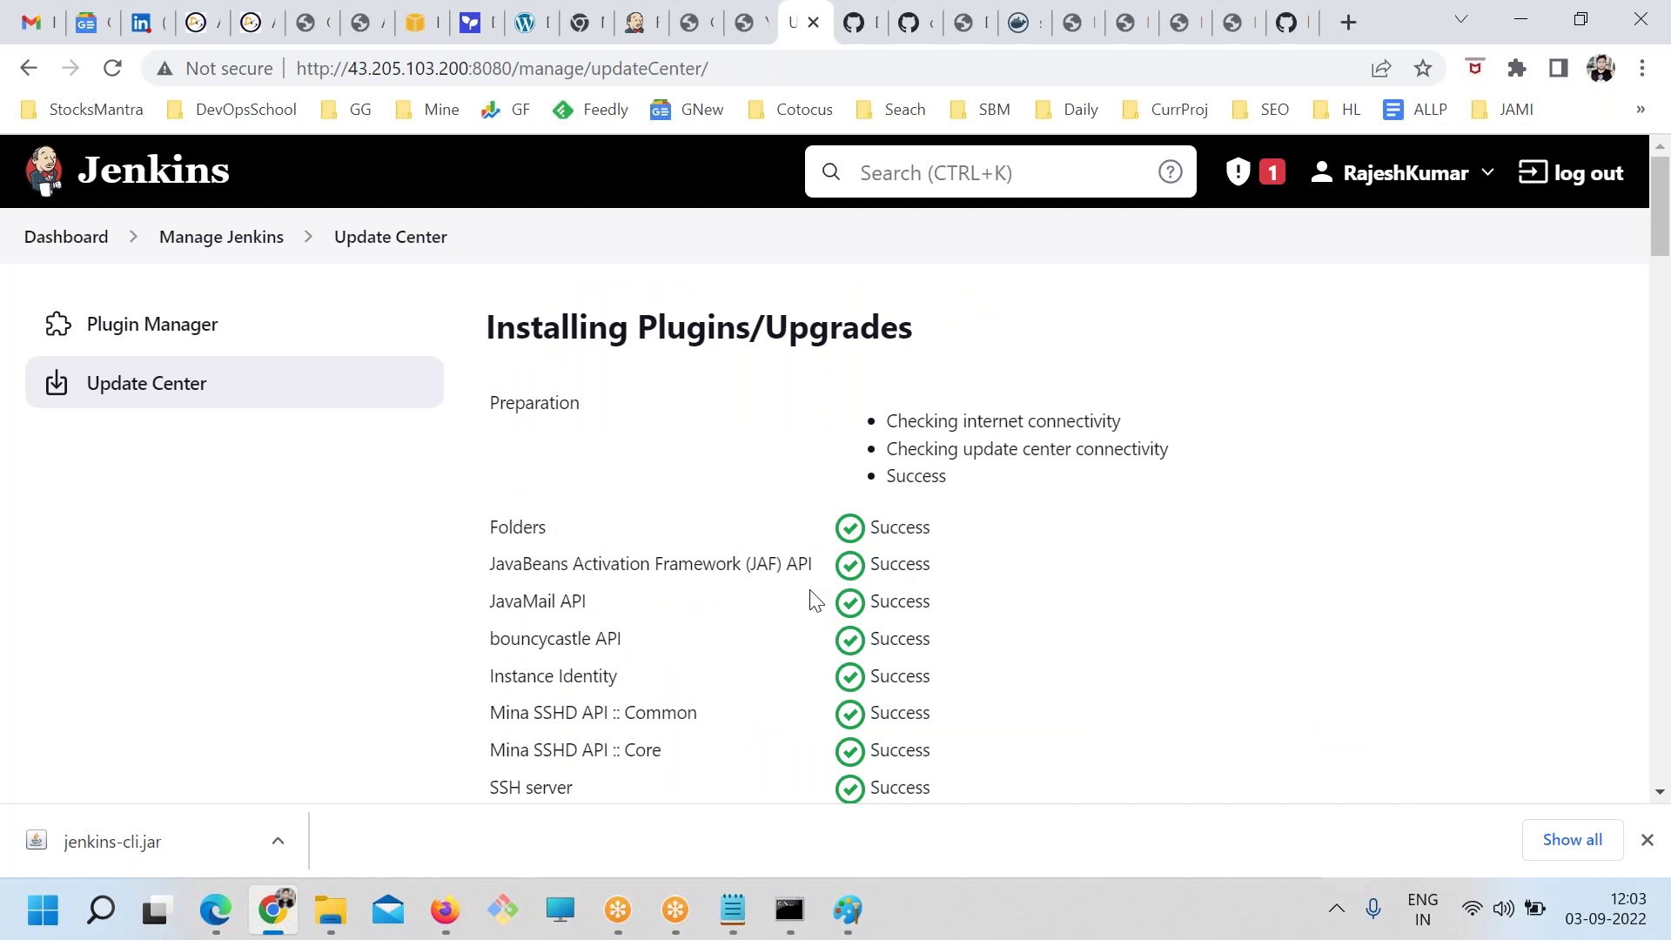
# Go to Manage Jenkins and open Configure System
pyautogui.scroll(-6, 675, 597)
pyautogui.scroll(6, 765, 618)
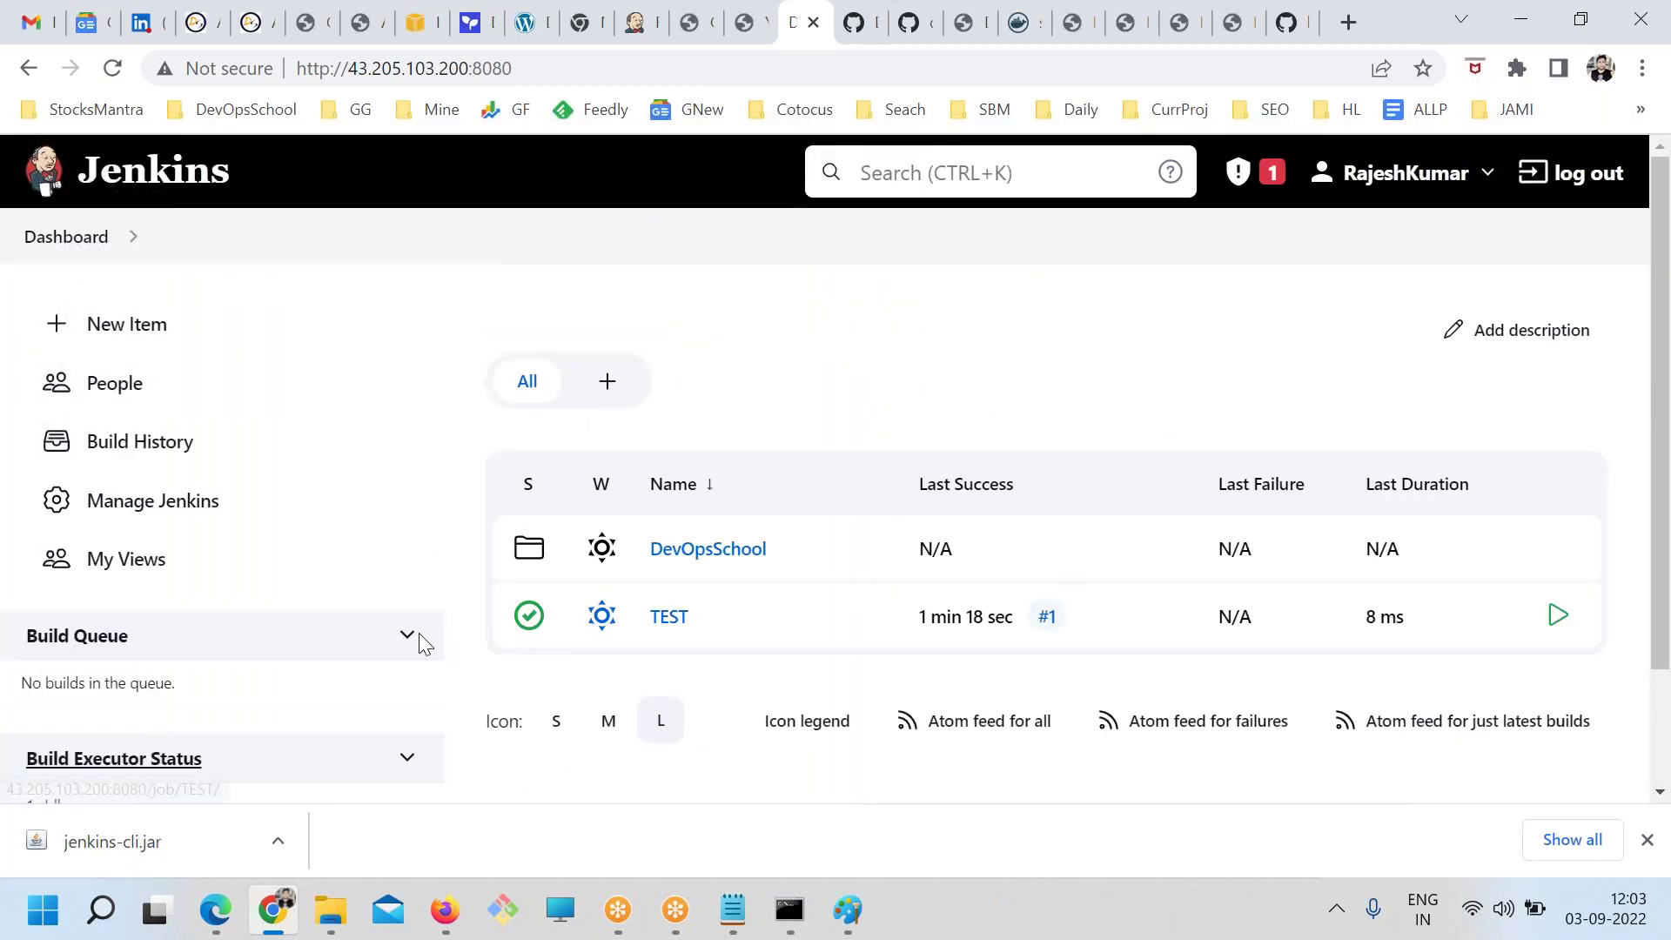
pyautogui.click(362, 511)
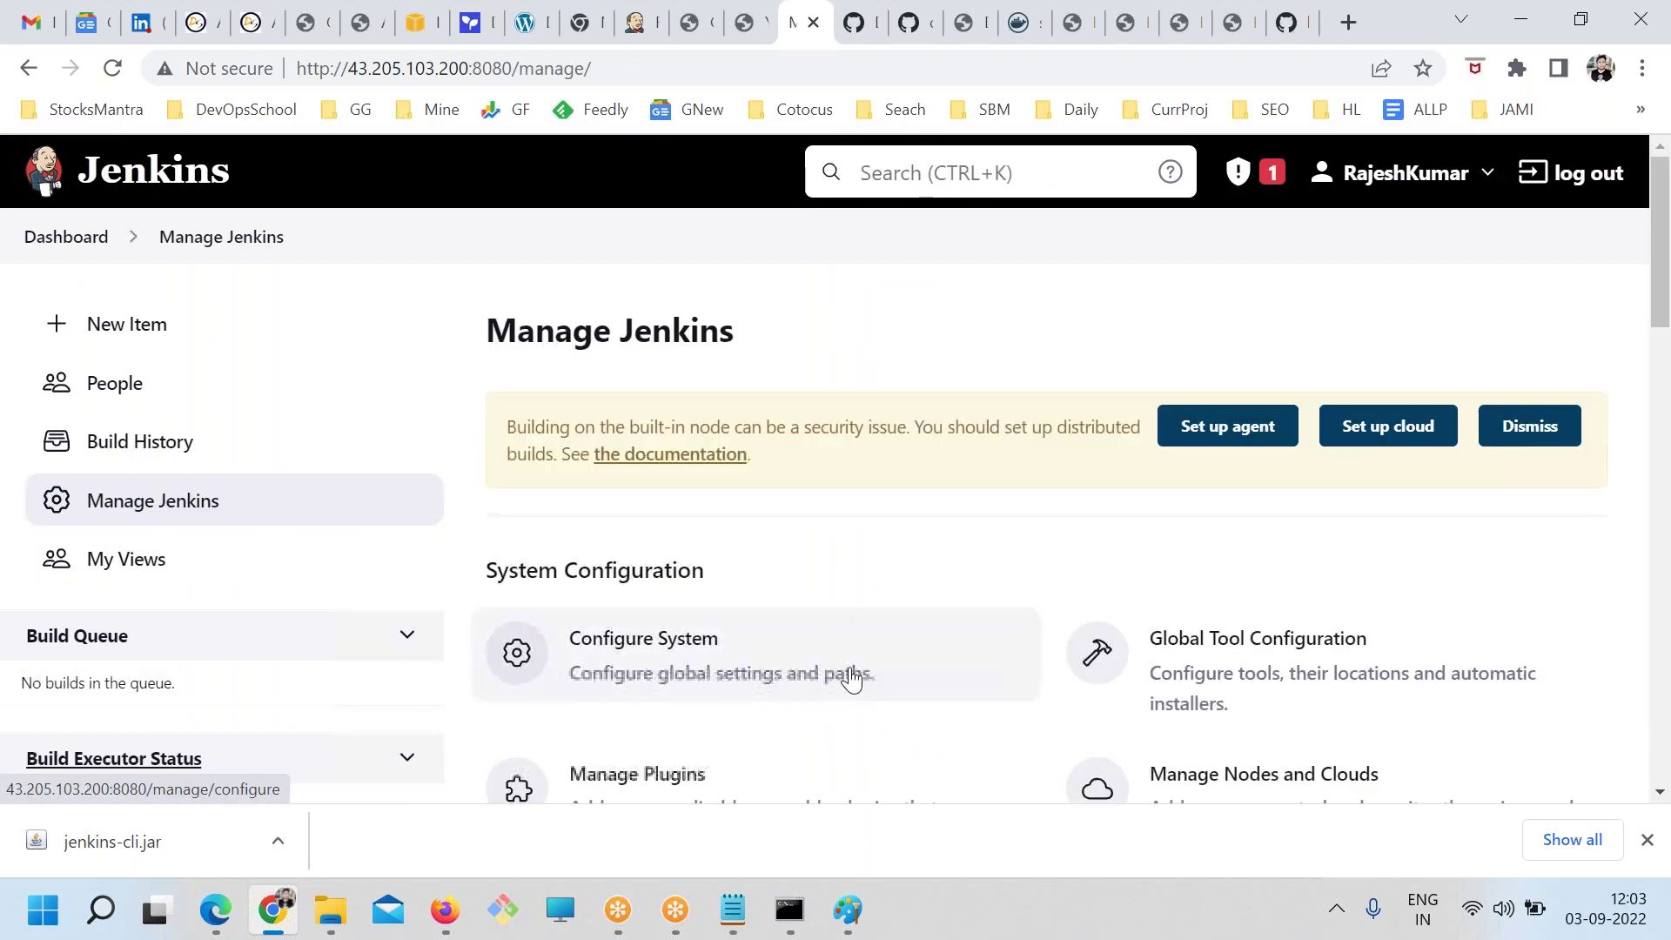
pyautogui.scroll(-2, 642, 388)
pyautogui.click(640, 386)
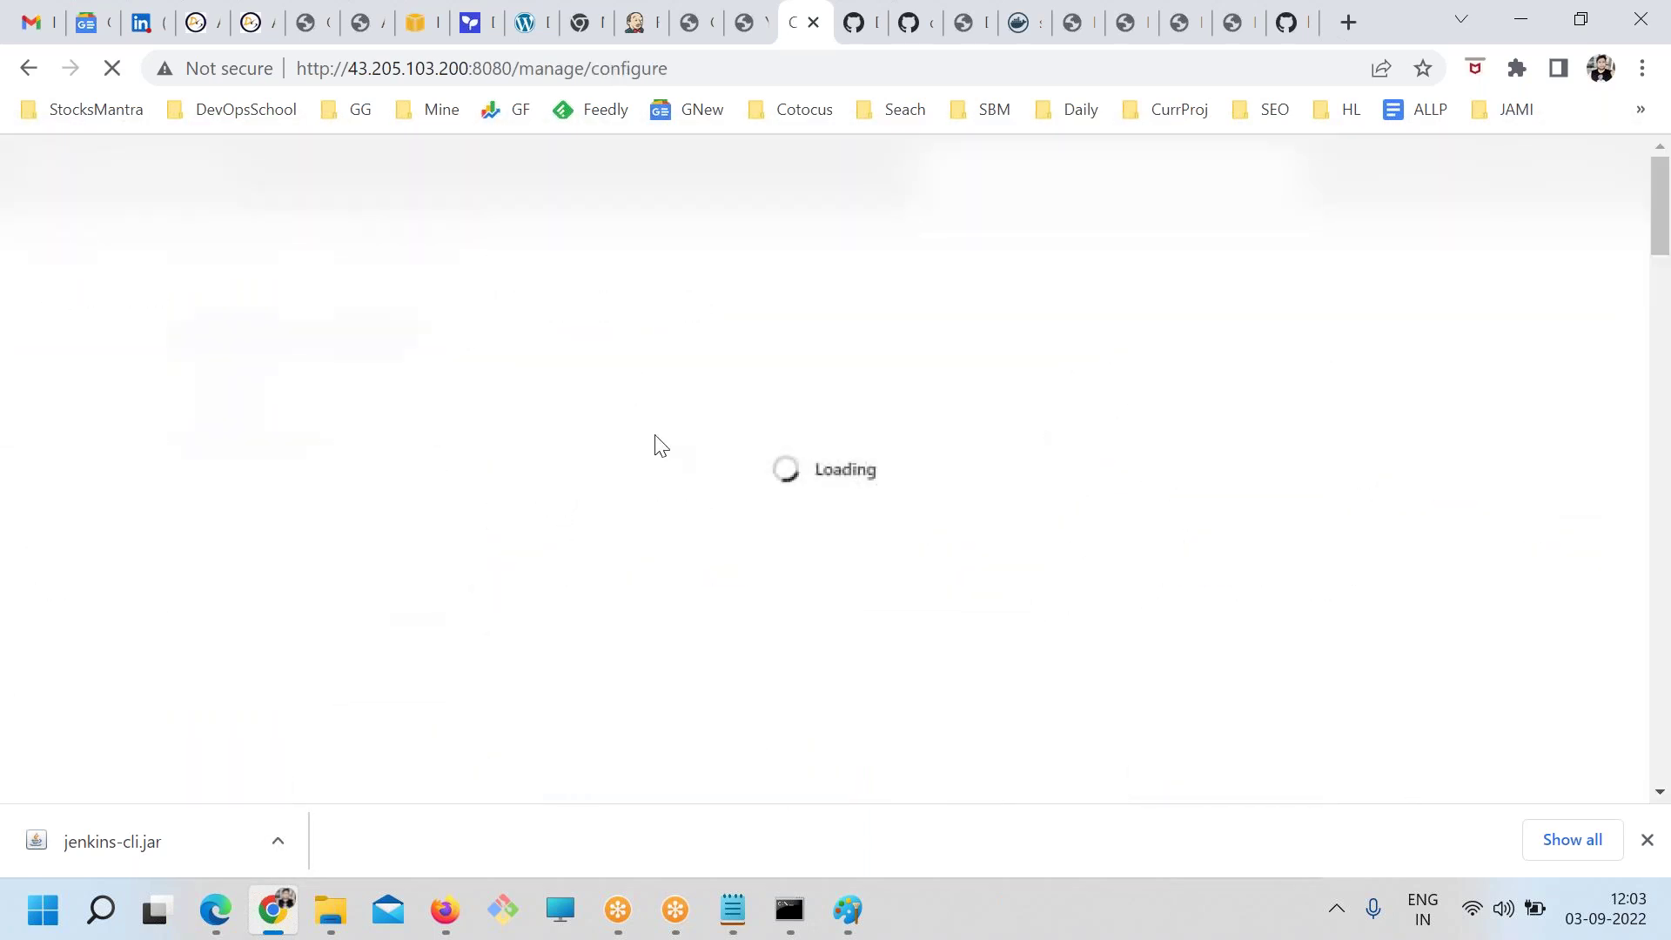
# Find the Slack section on Configure System via a 'slack' search, then open the TEST job
pyautogui.click(1646, 840)
pyautogui.hotkey('ctrl', 'f')
pyautogui.write('slack')
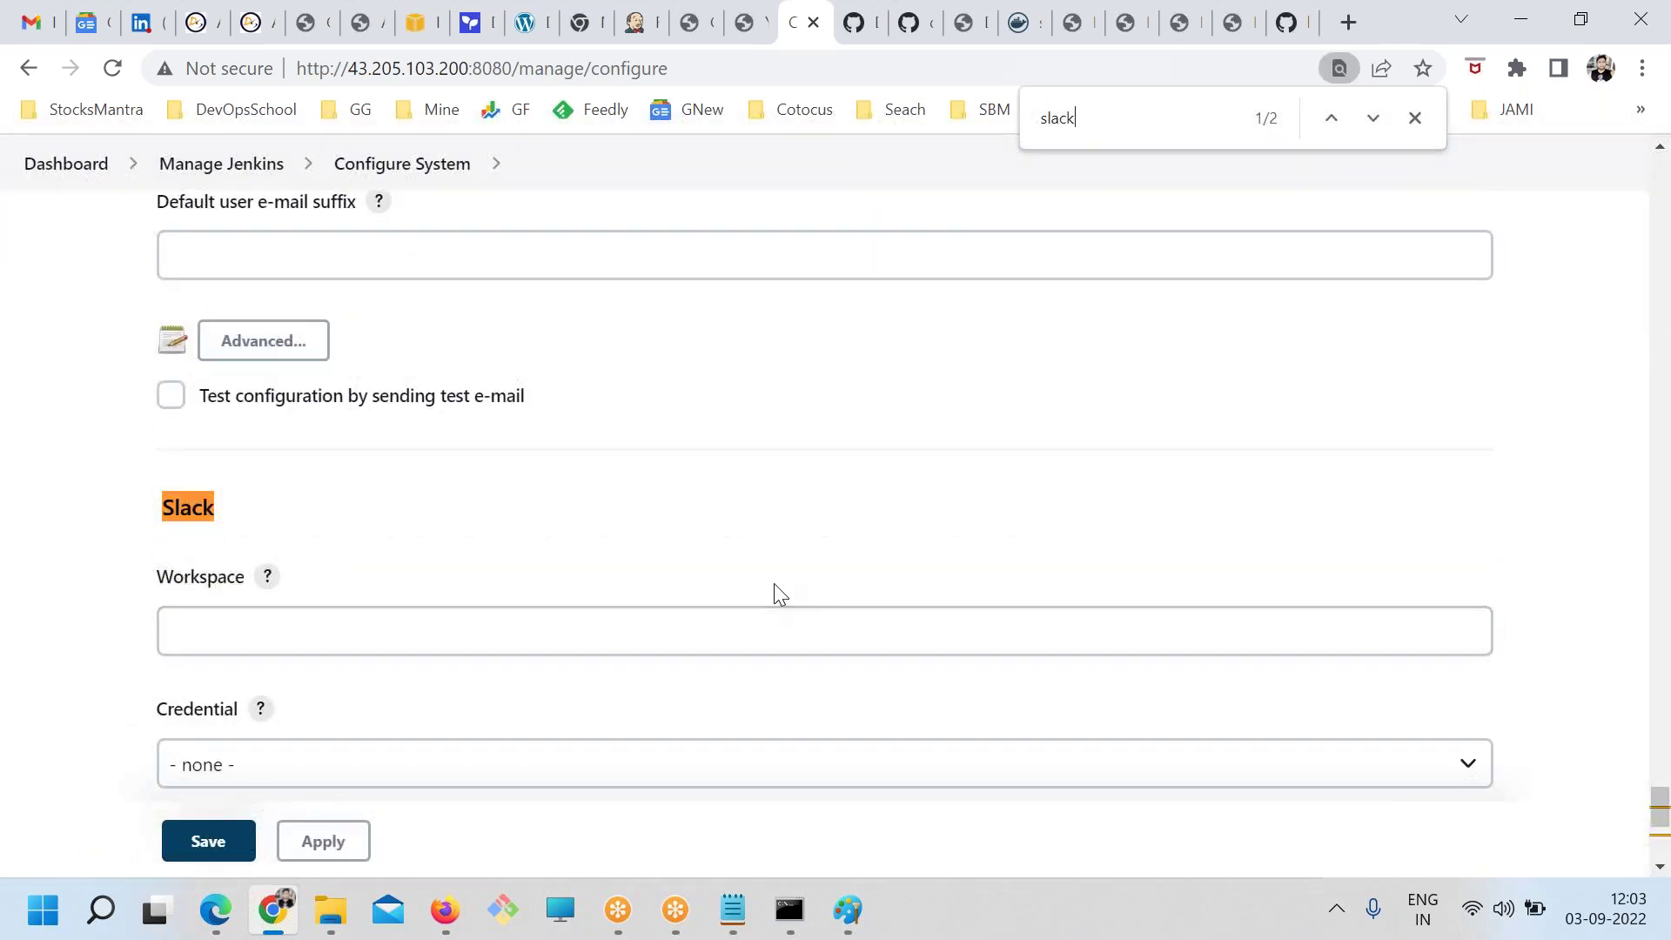
pyautogui.scroll(-3, 777, 594)
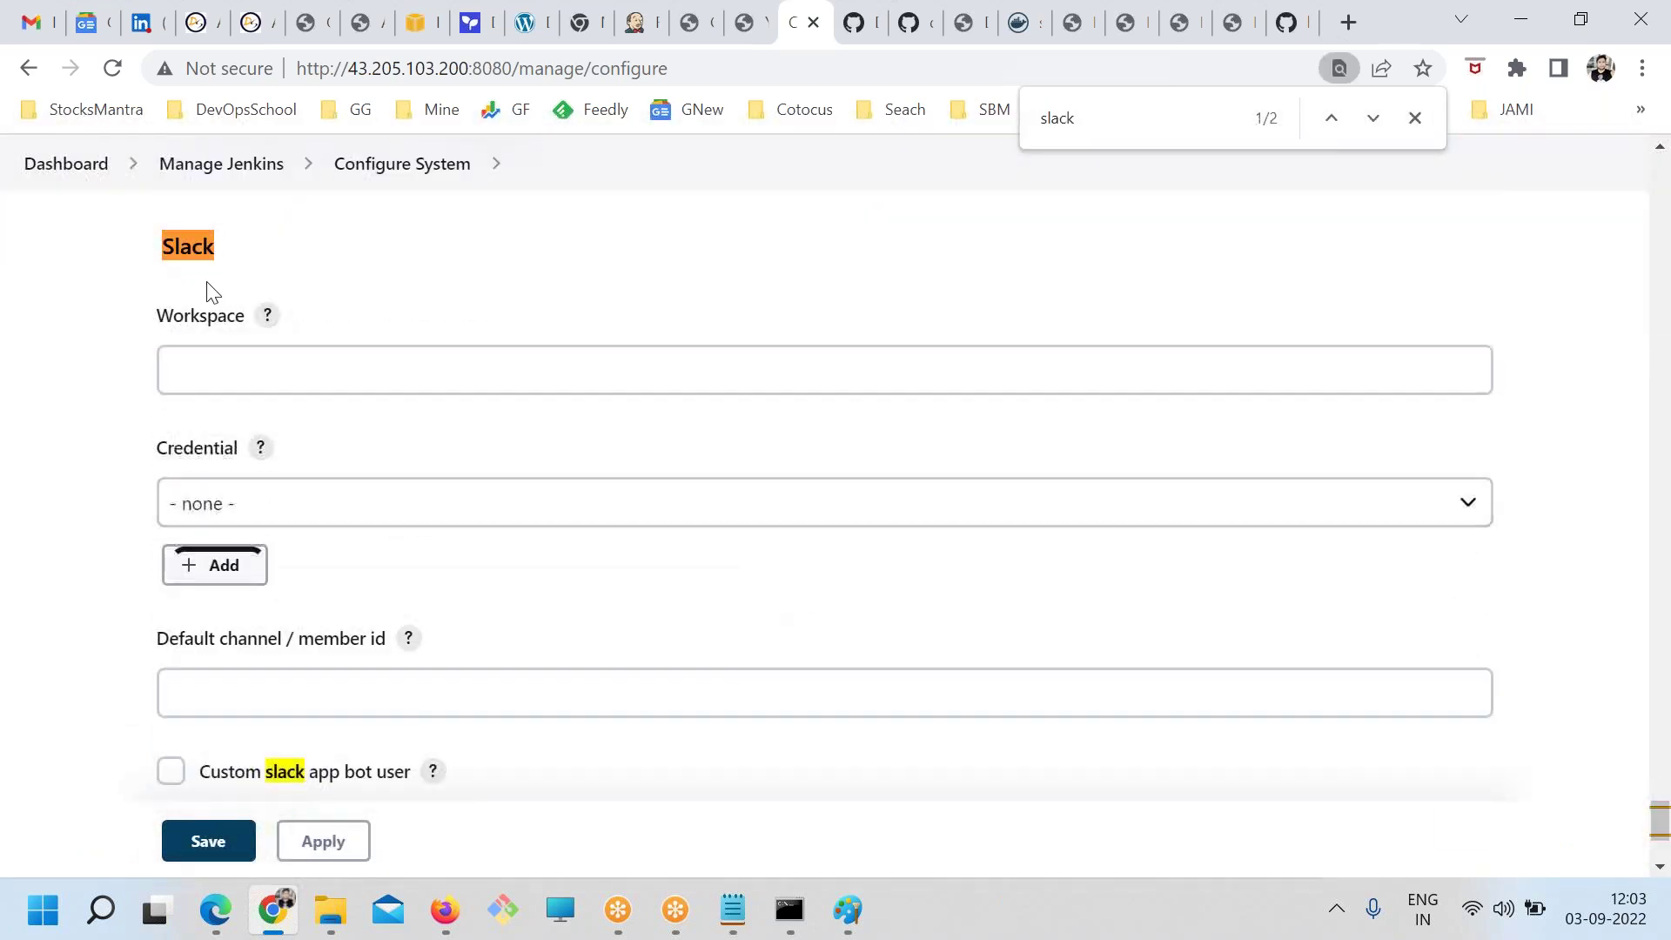
pyautogui.click(196, 165)
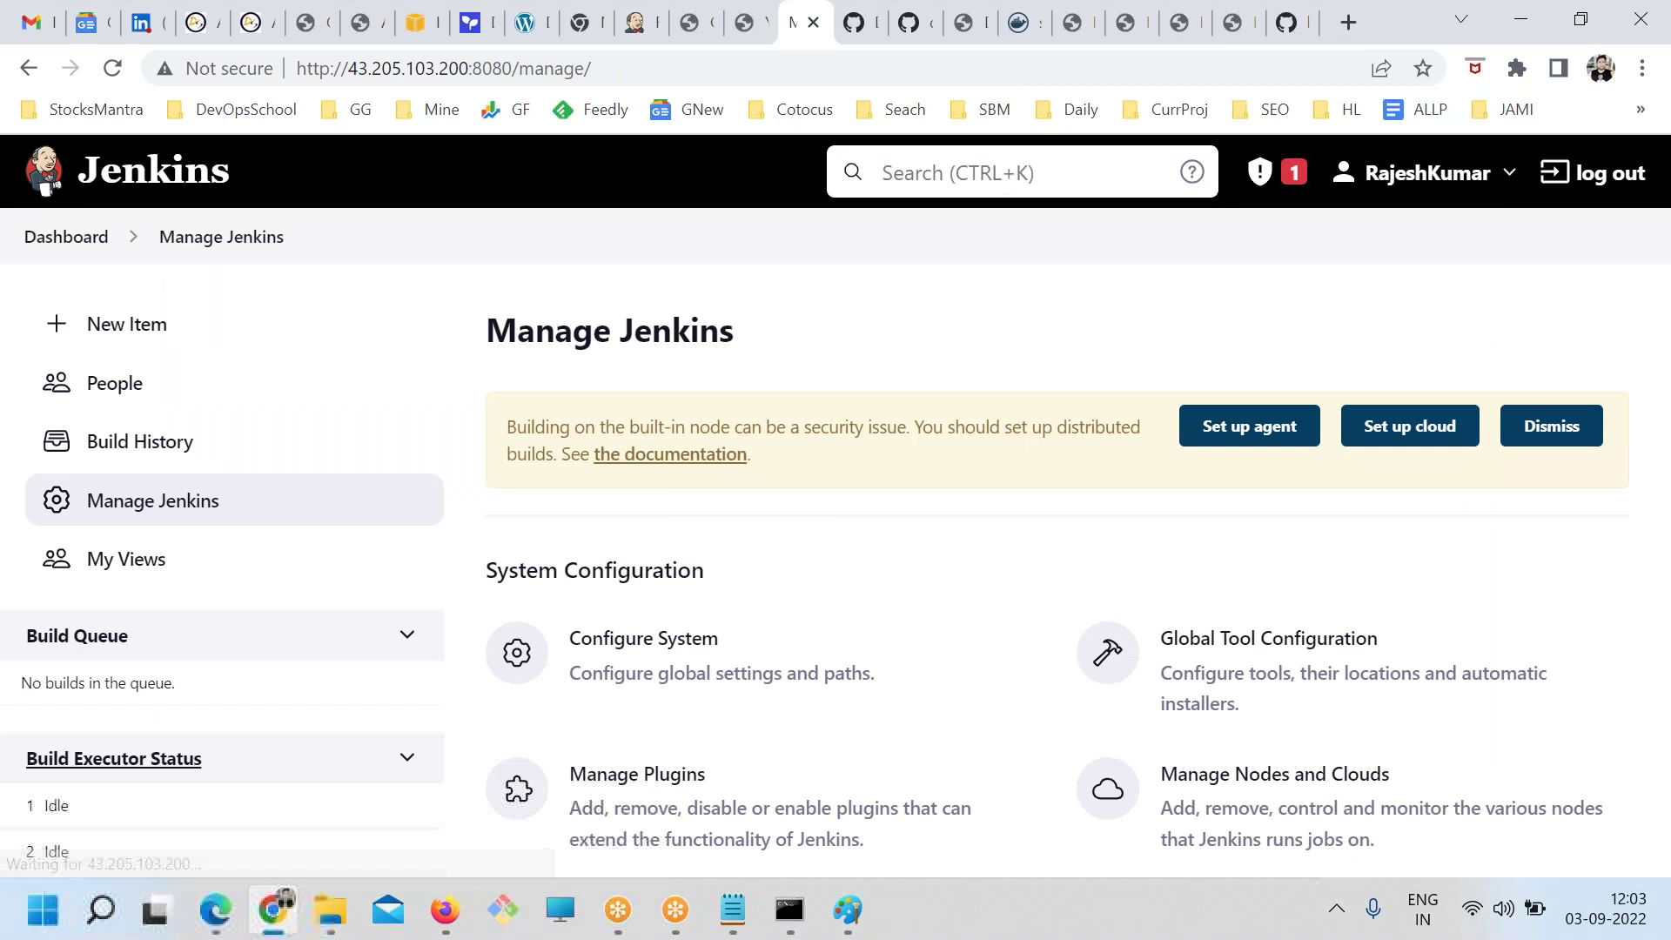
pyautogui.click(72, 237)
pyautogui.click(670, 614)
# In TEST's configuration, add and remove Slack Notifications and E-mail Notification post-build actions
pyautogui.click(182, 592)
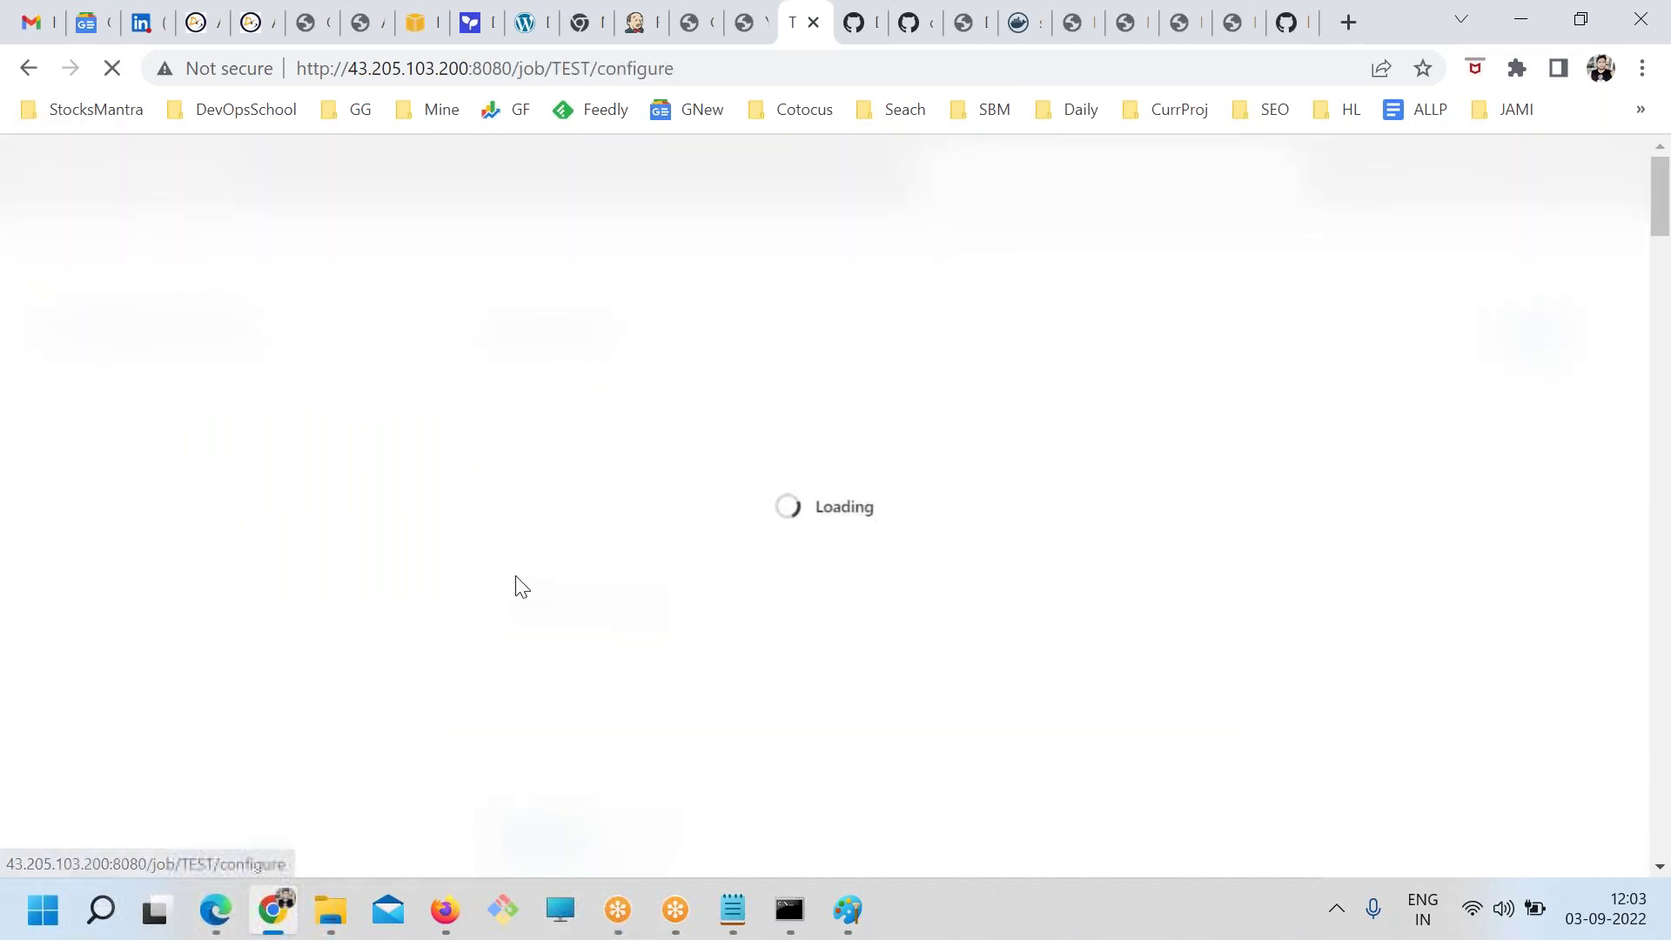
pyautogui.click(194, 708)
pyautogui.click(655, 626)
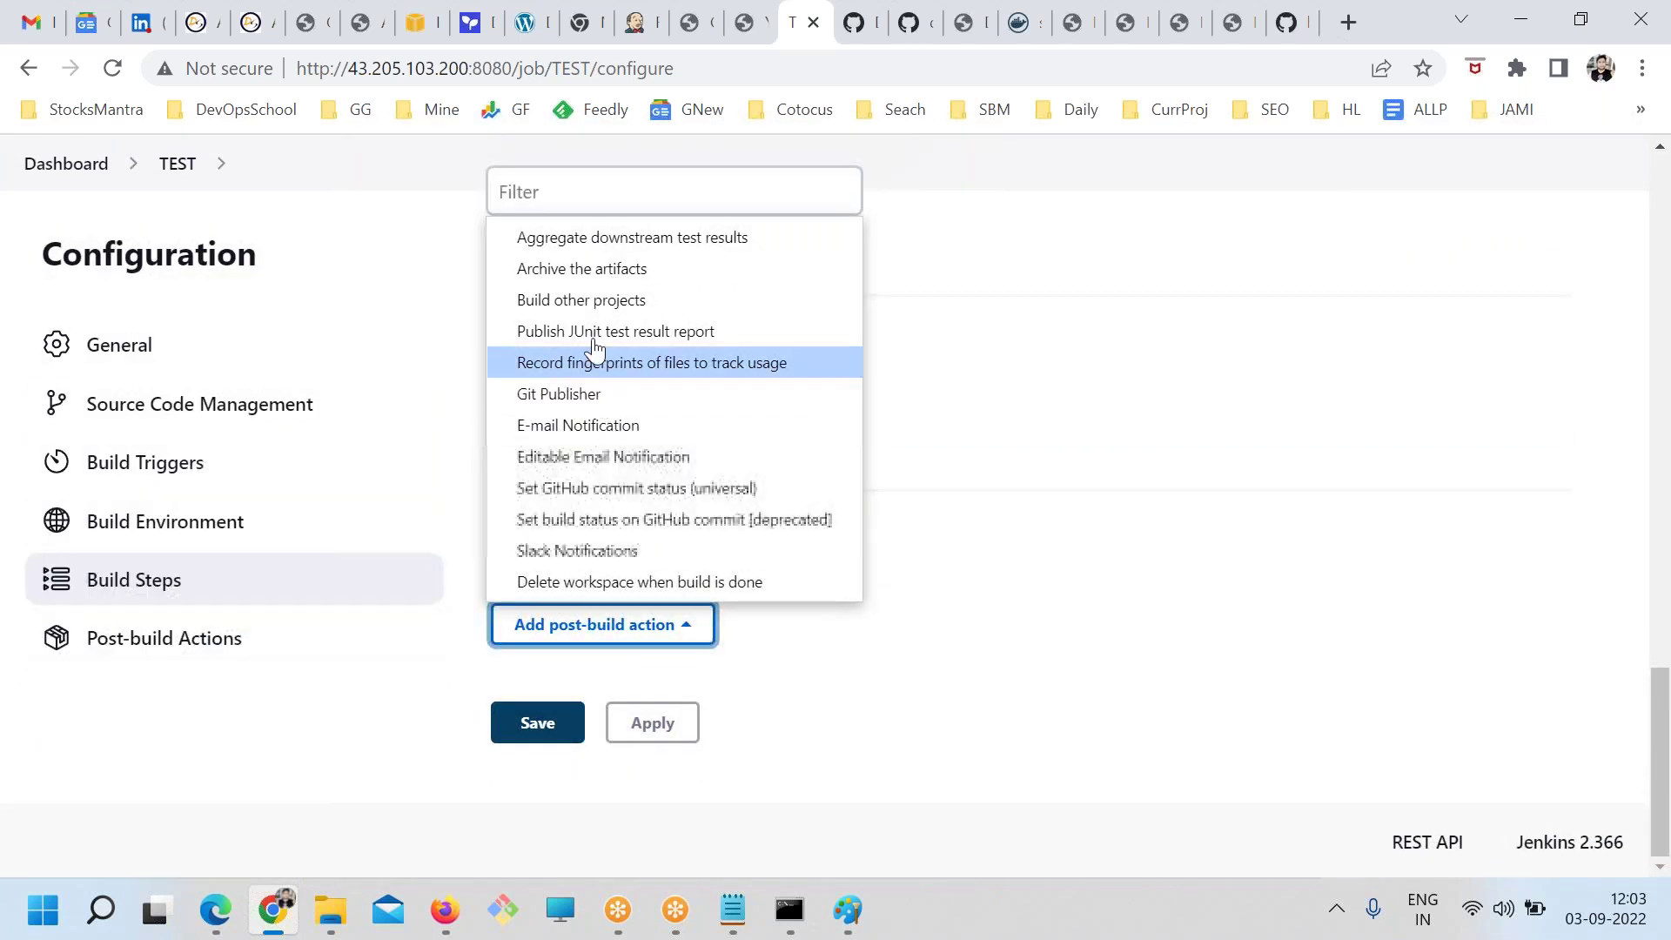
pyautogui.scroll(1, 616, 535)
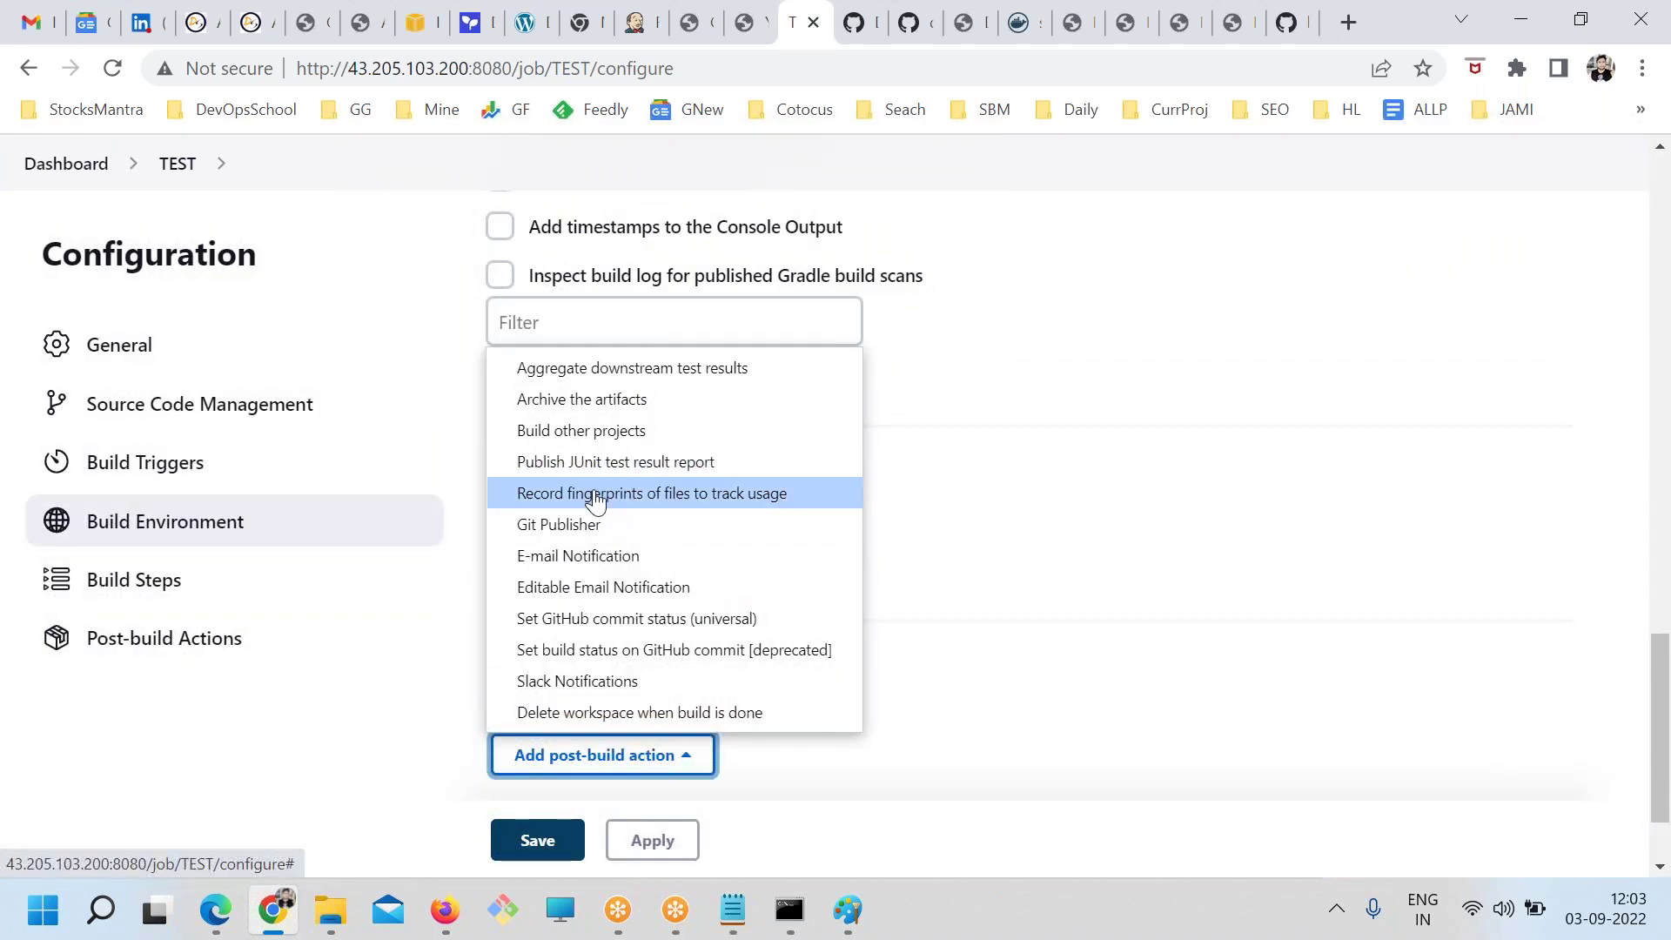
pyautogui.click(625, 685)
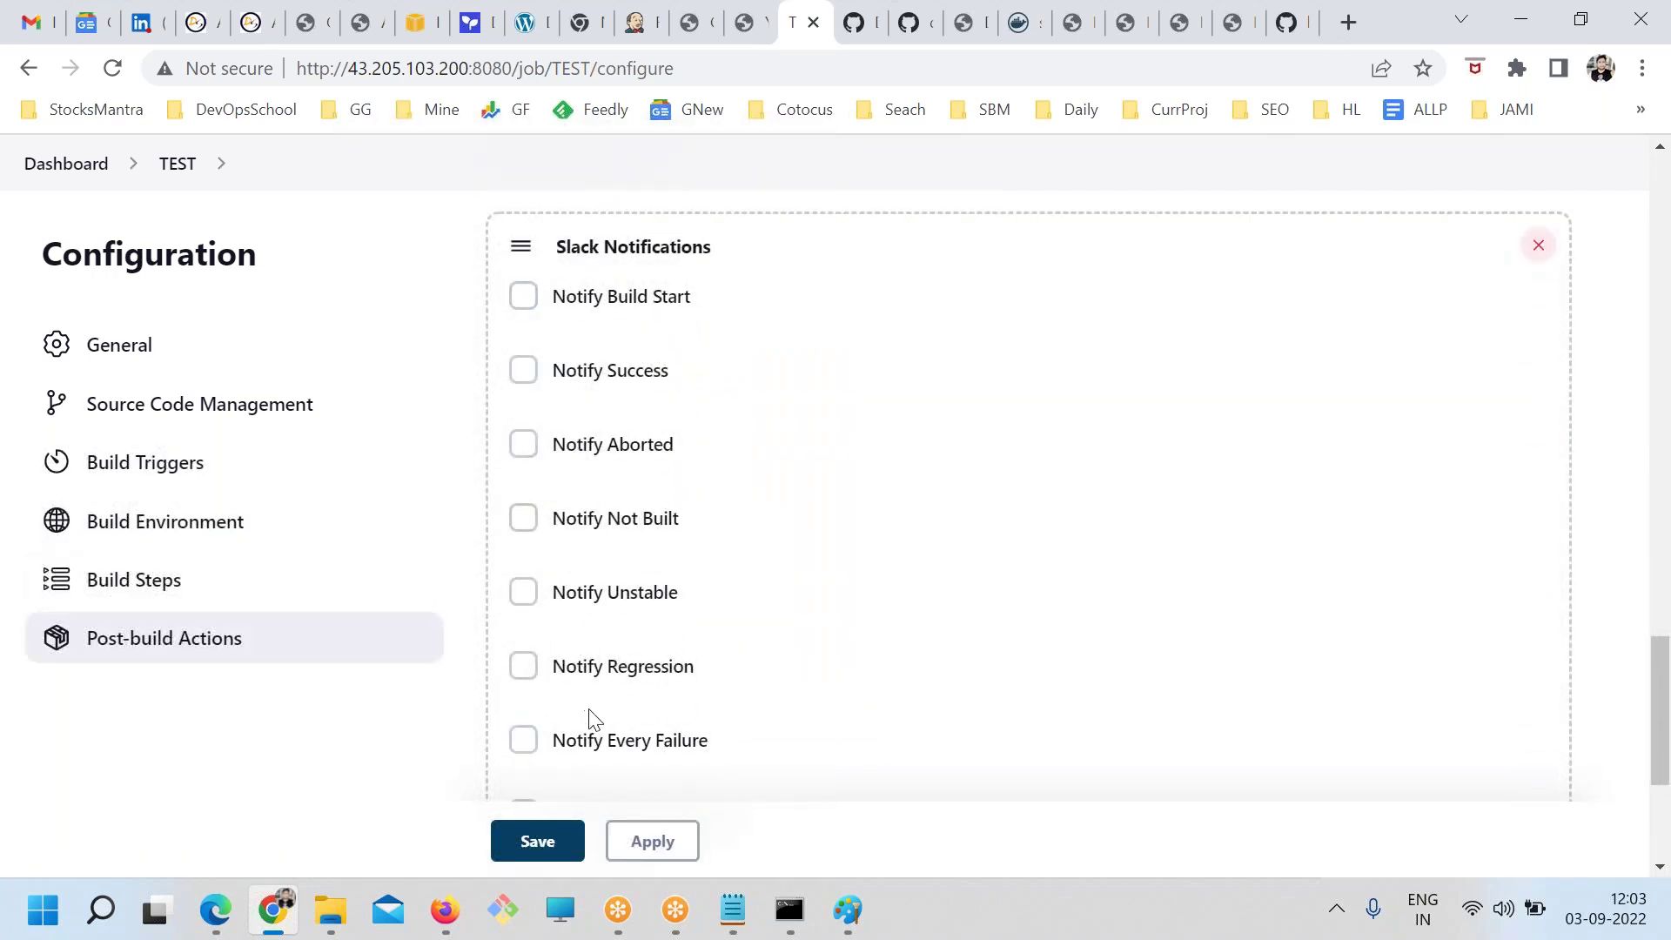
pyautogui.scroll(4, 645, 675)
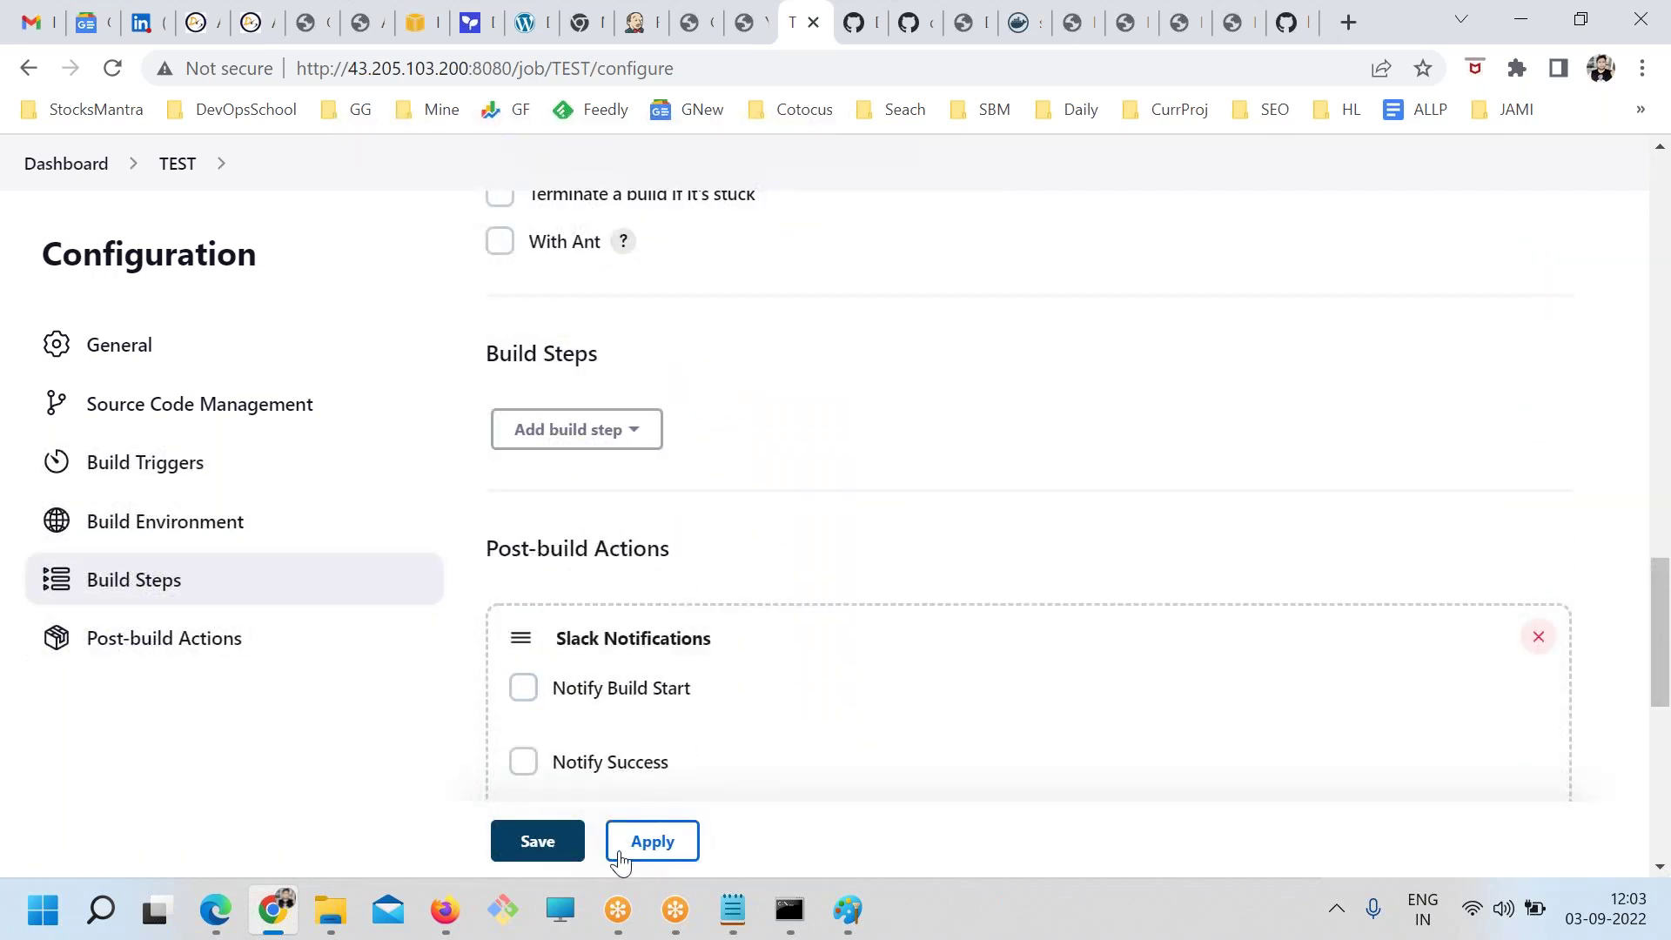
pyautogui.click(1538, 637)
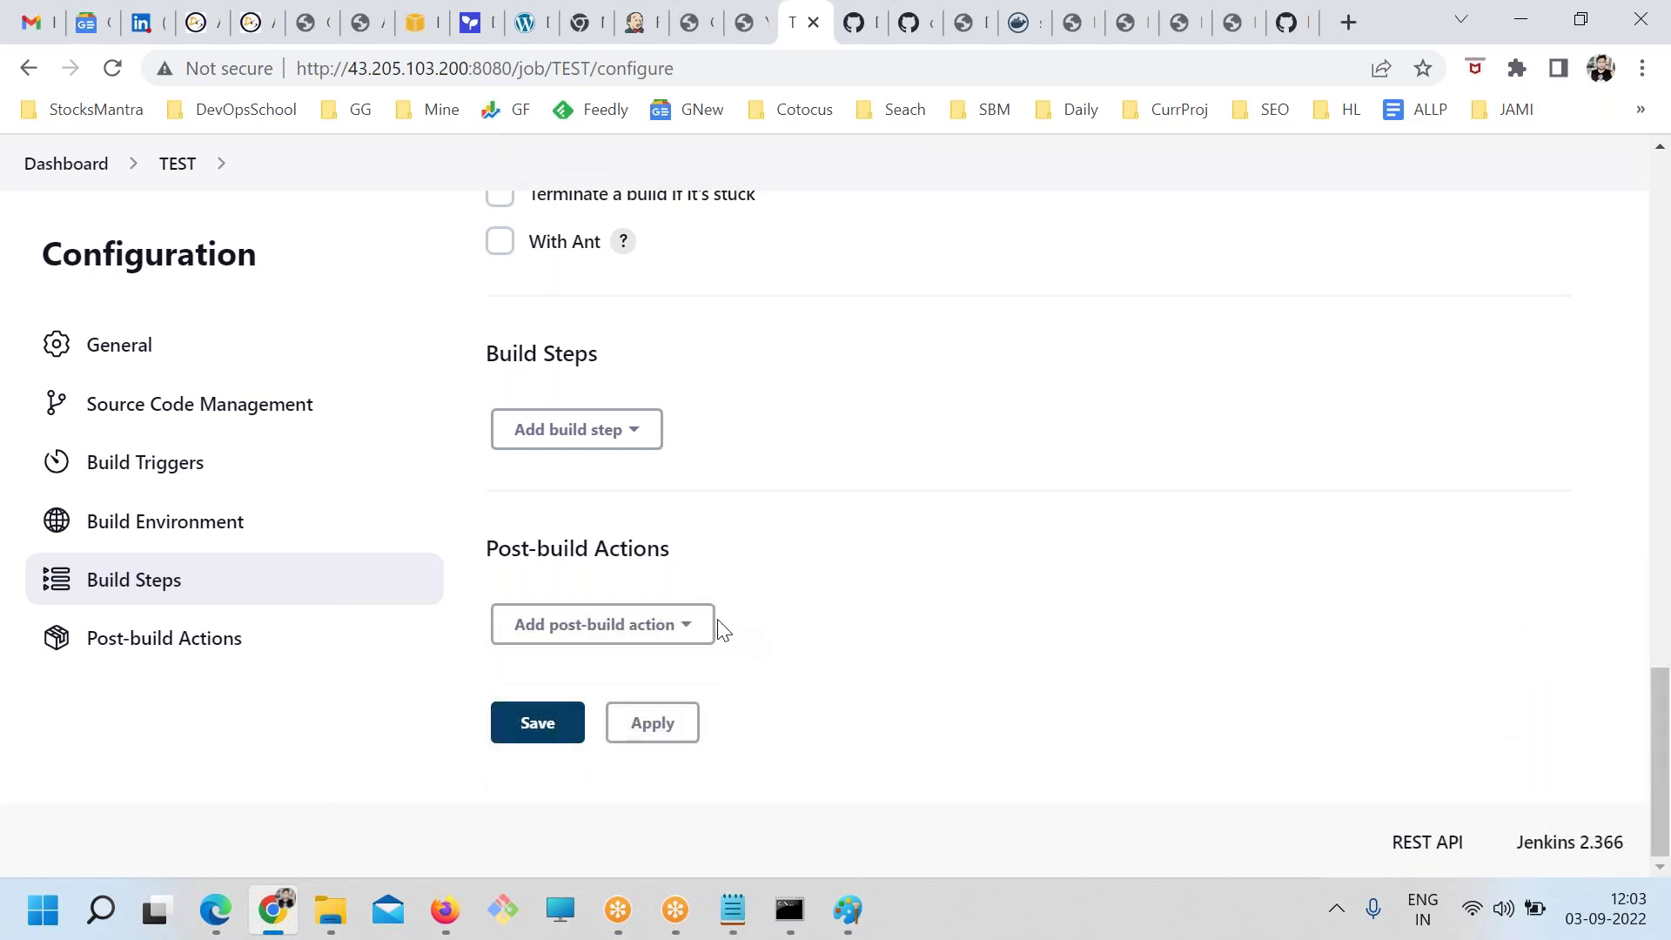
pyautogui.click(618, 625)
pyautogui.click(570, 426)
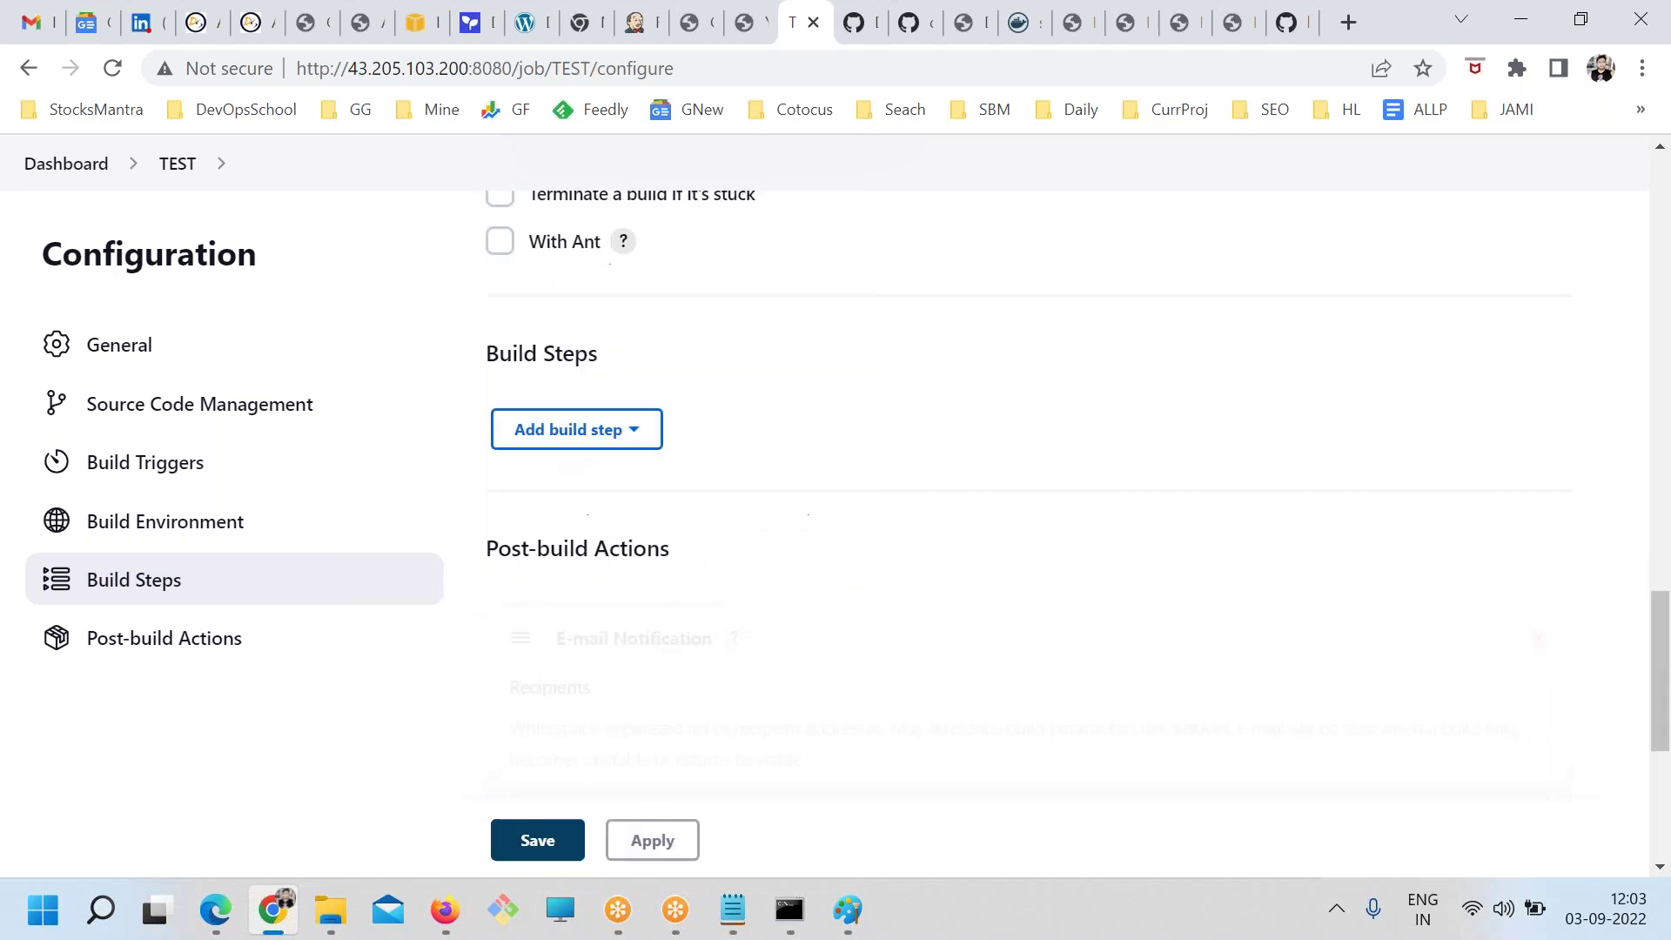
pyautogui.scroll(1, 1256, 481)
pyautogui.click(1538, 422)
# Add an Editable Email Notification action and review its recipients, subject and $DEFAULT_CONTENT body
pyautogui.click(567, 618)
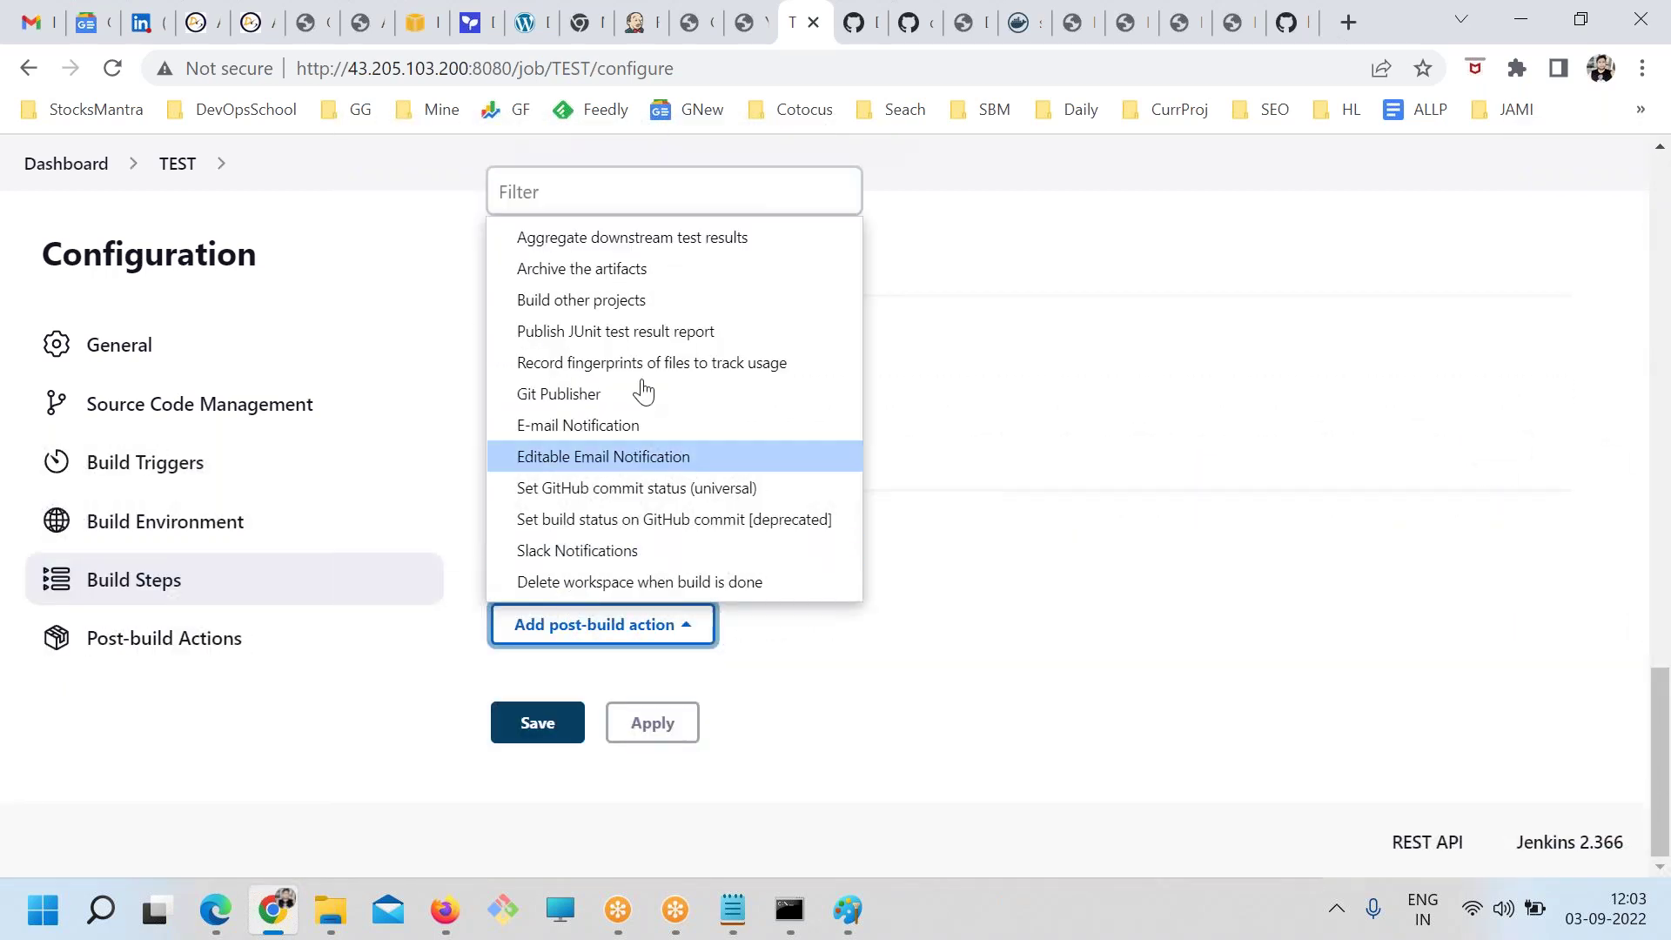
pyautogui.click(703, 456)
pyautogui.scroll(-10, 584, 495)
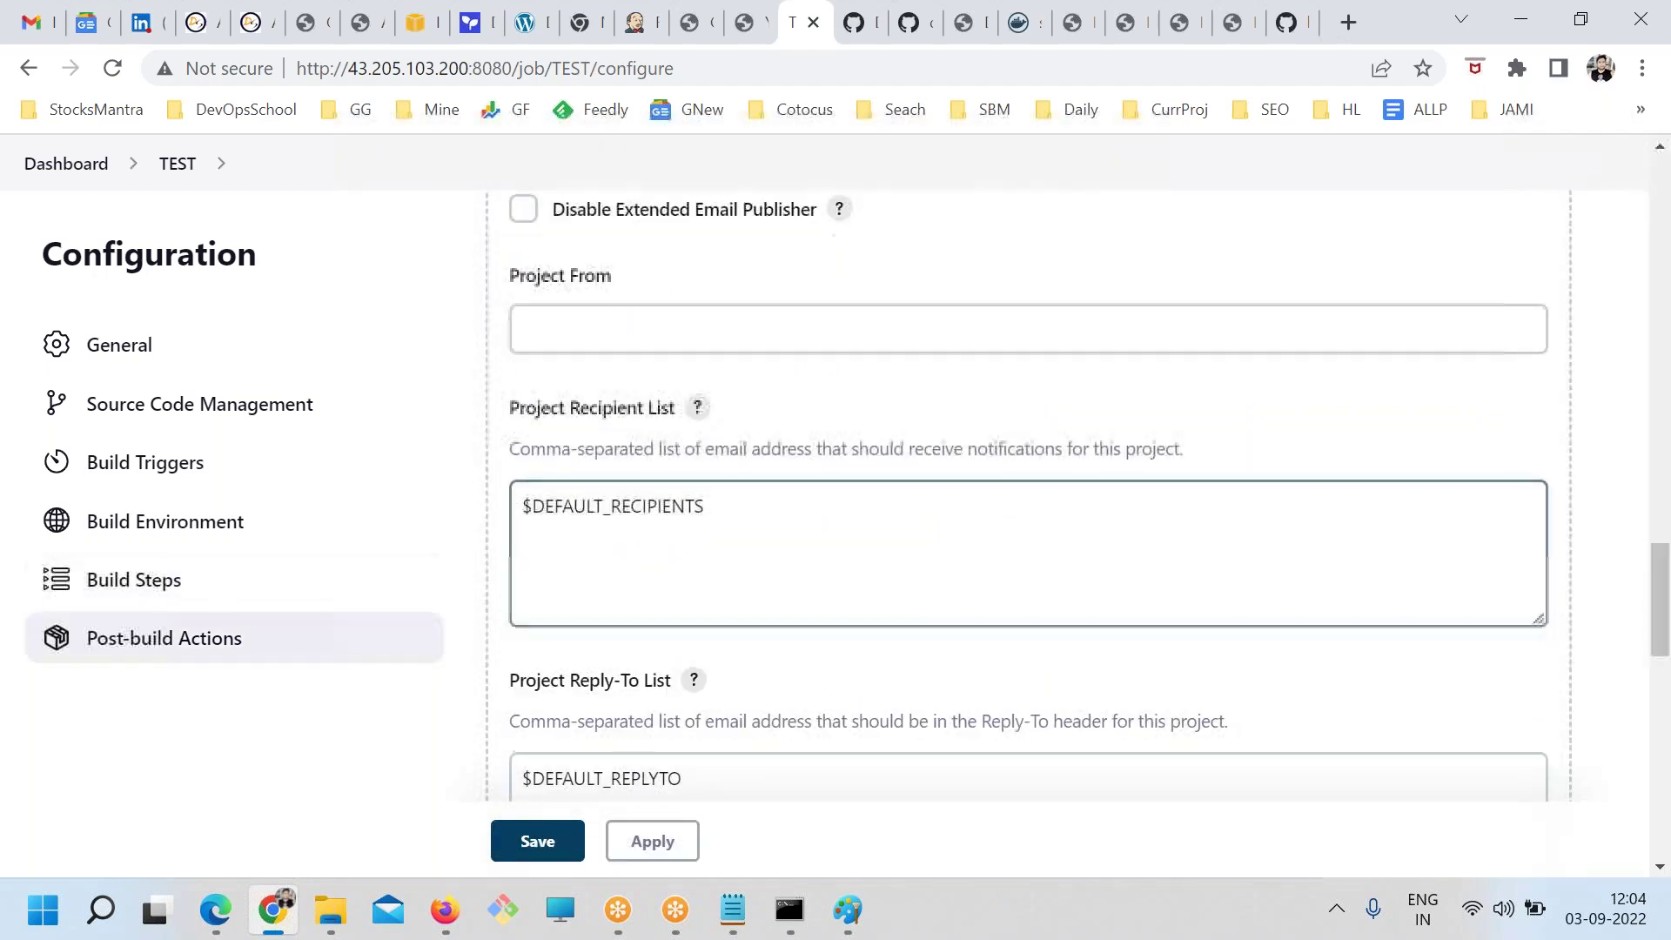
pyautogui.scroll(-8, 669, 533)
pyautogui.scroll(4, 683, 541)
pyautogui.scroll(-4, 687, 542)
pyautogui.scroll(4, 707, 461)
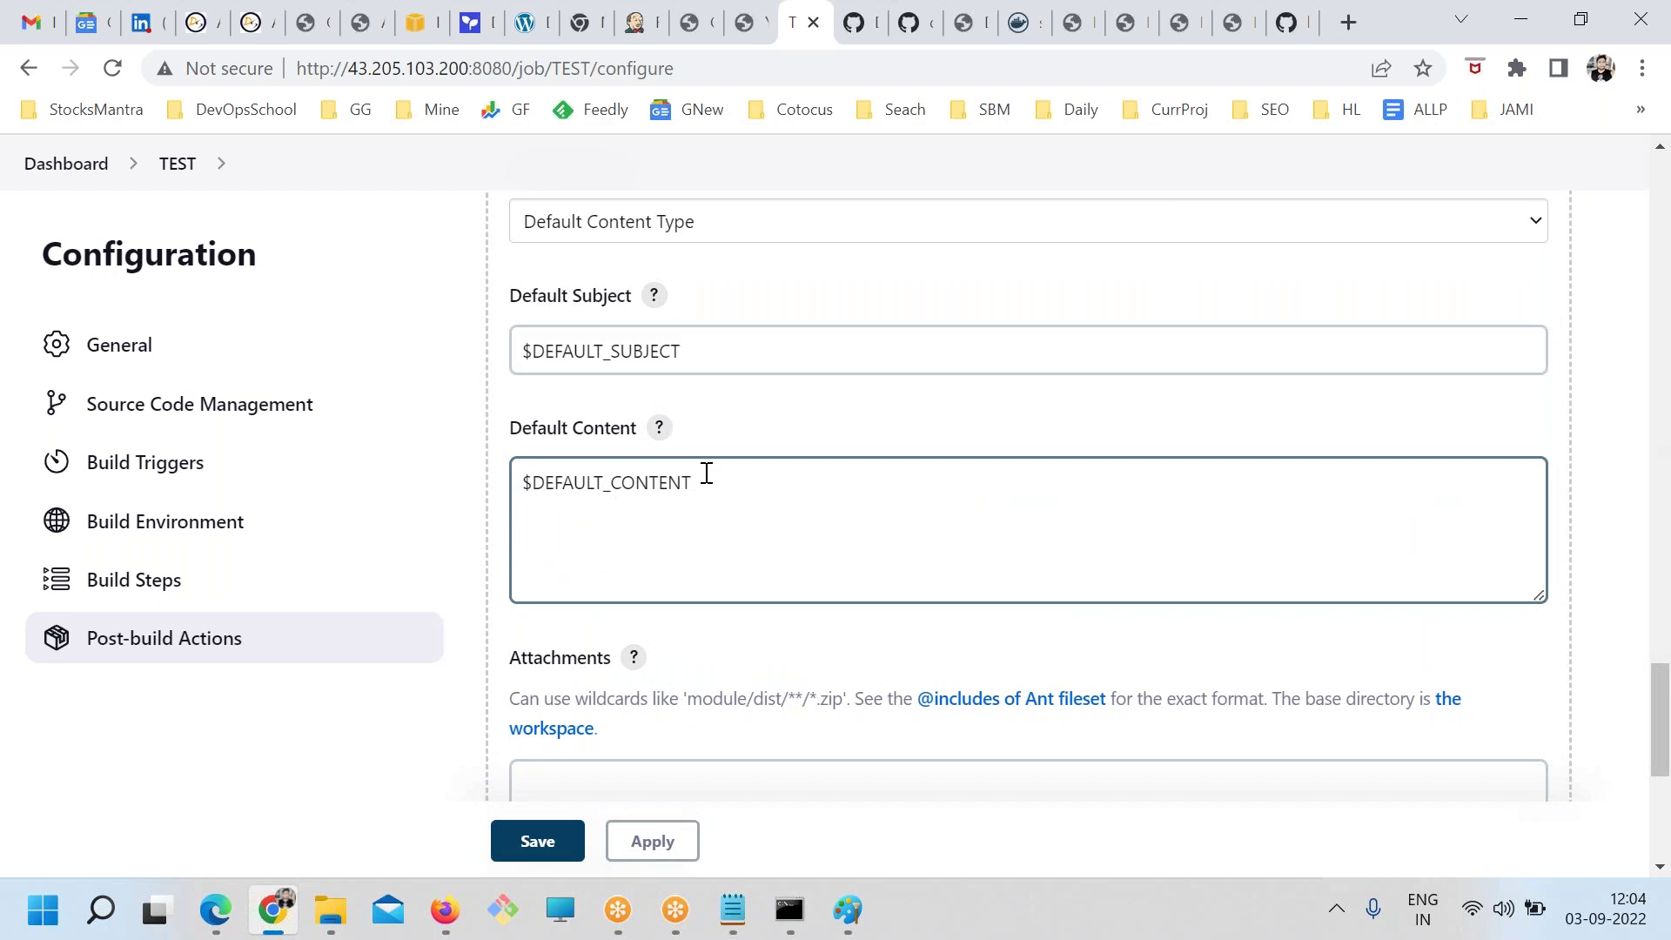
pyautogui.doubleClick(646, 479)
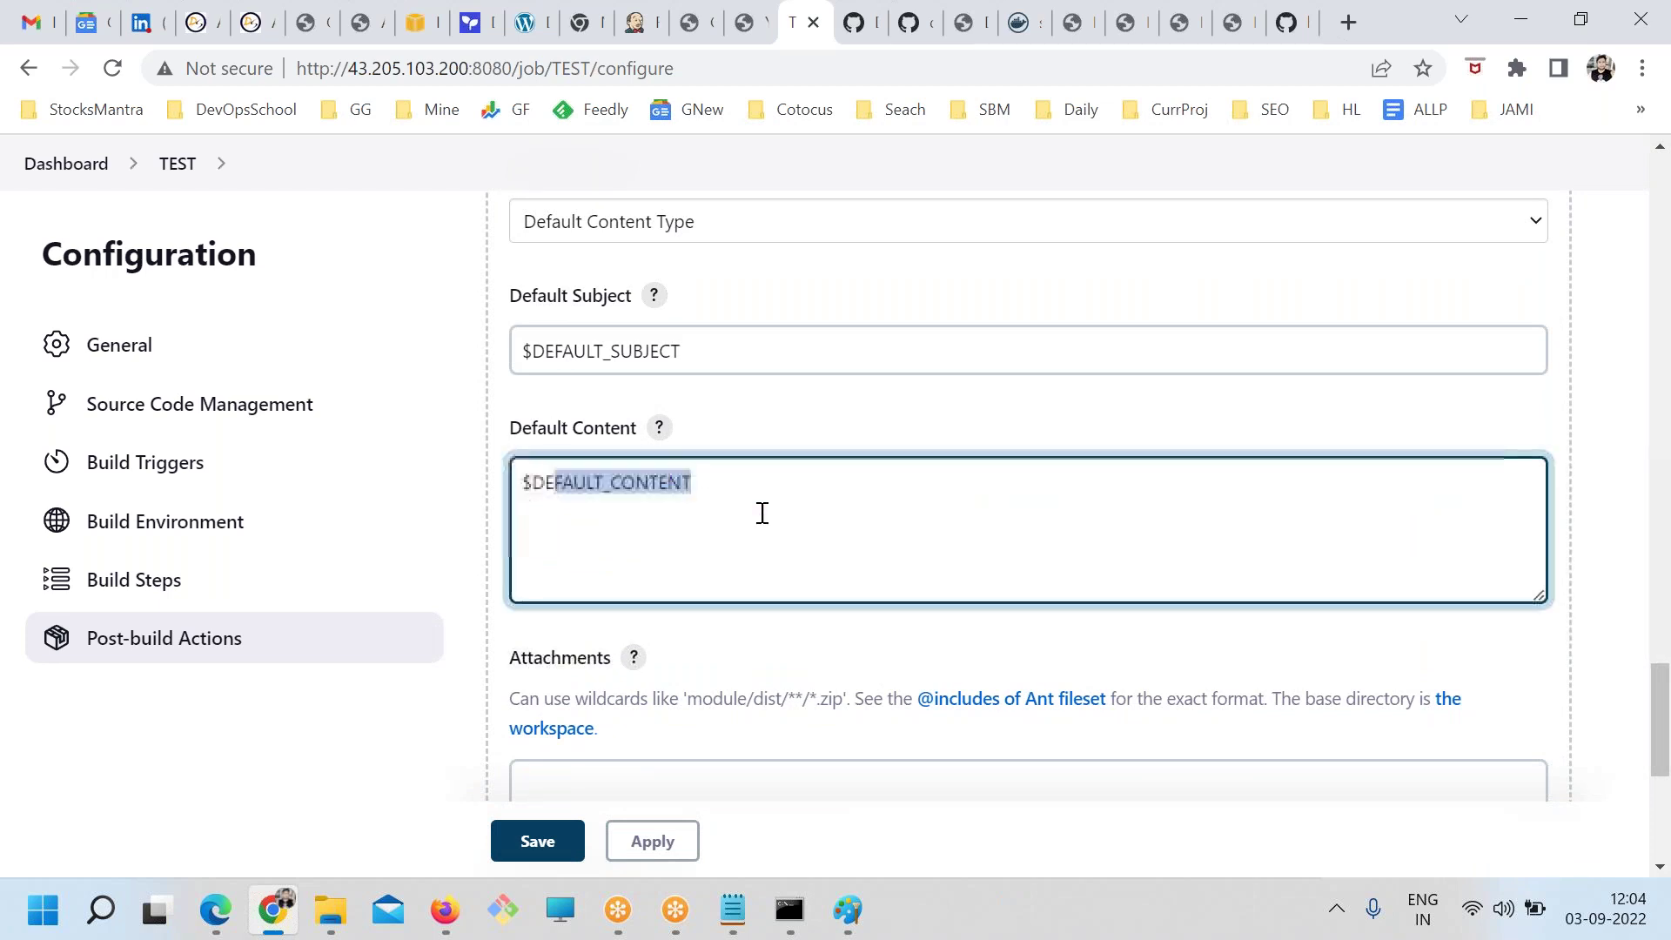
pyautogui.scroll(-6, 783, 525)
pyautogui.scroll(15, 792, 540)
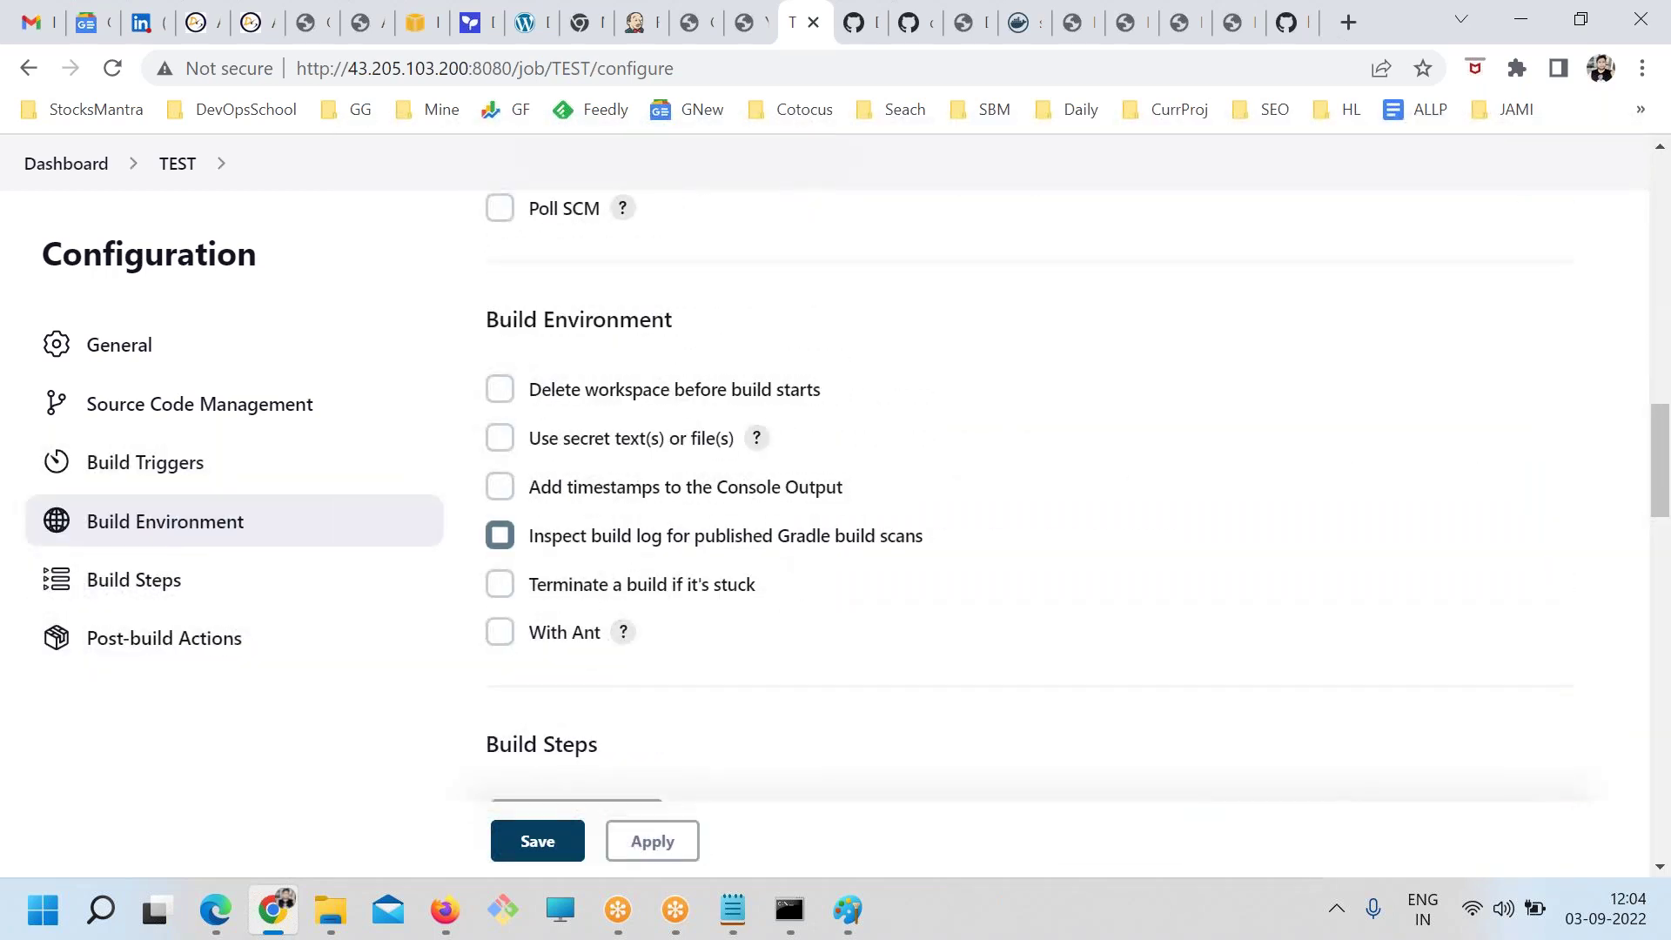
pyautogui.scroll(7, 458, 484)
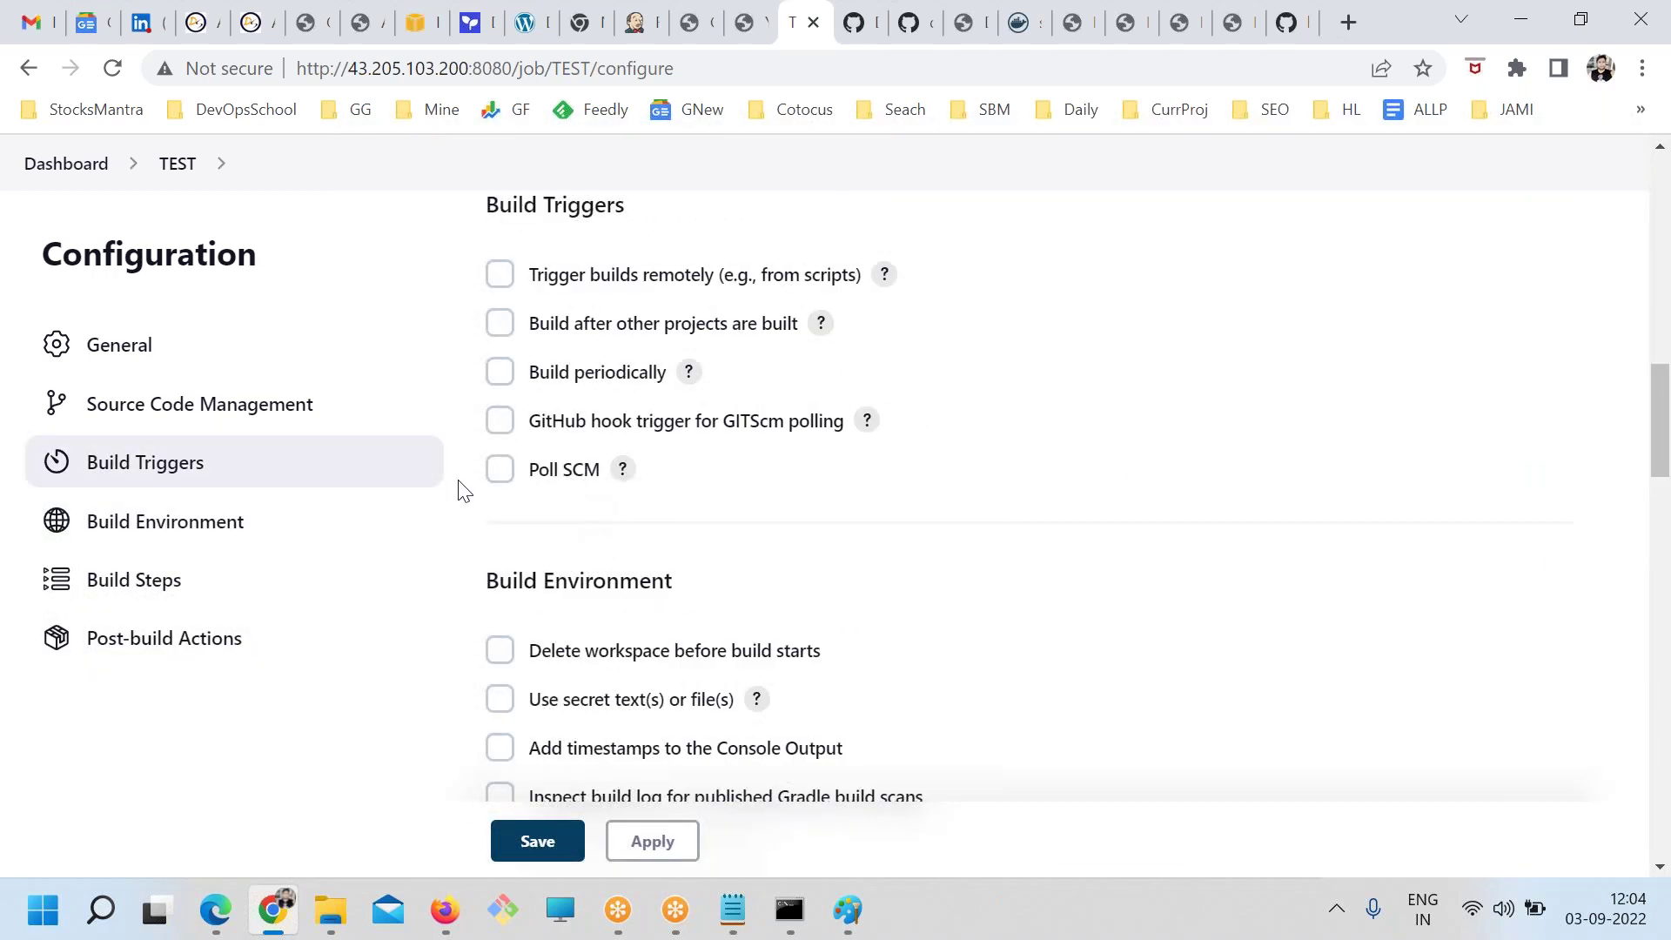
# Leave TEST's configuration unsaved and find the empty SMTP server fields in Configure System
pyautogui.click(48, 165)
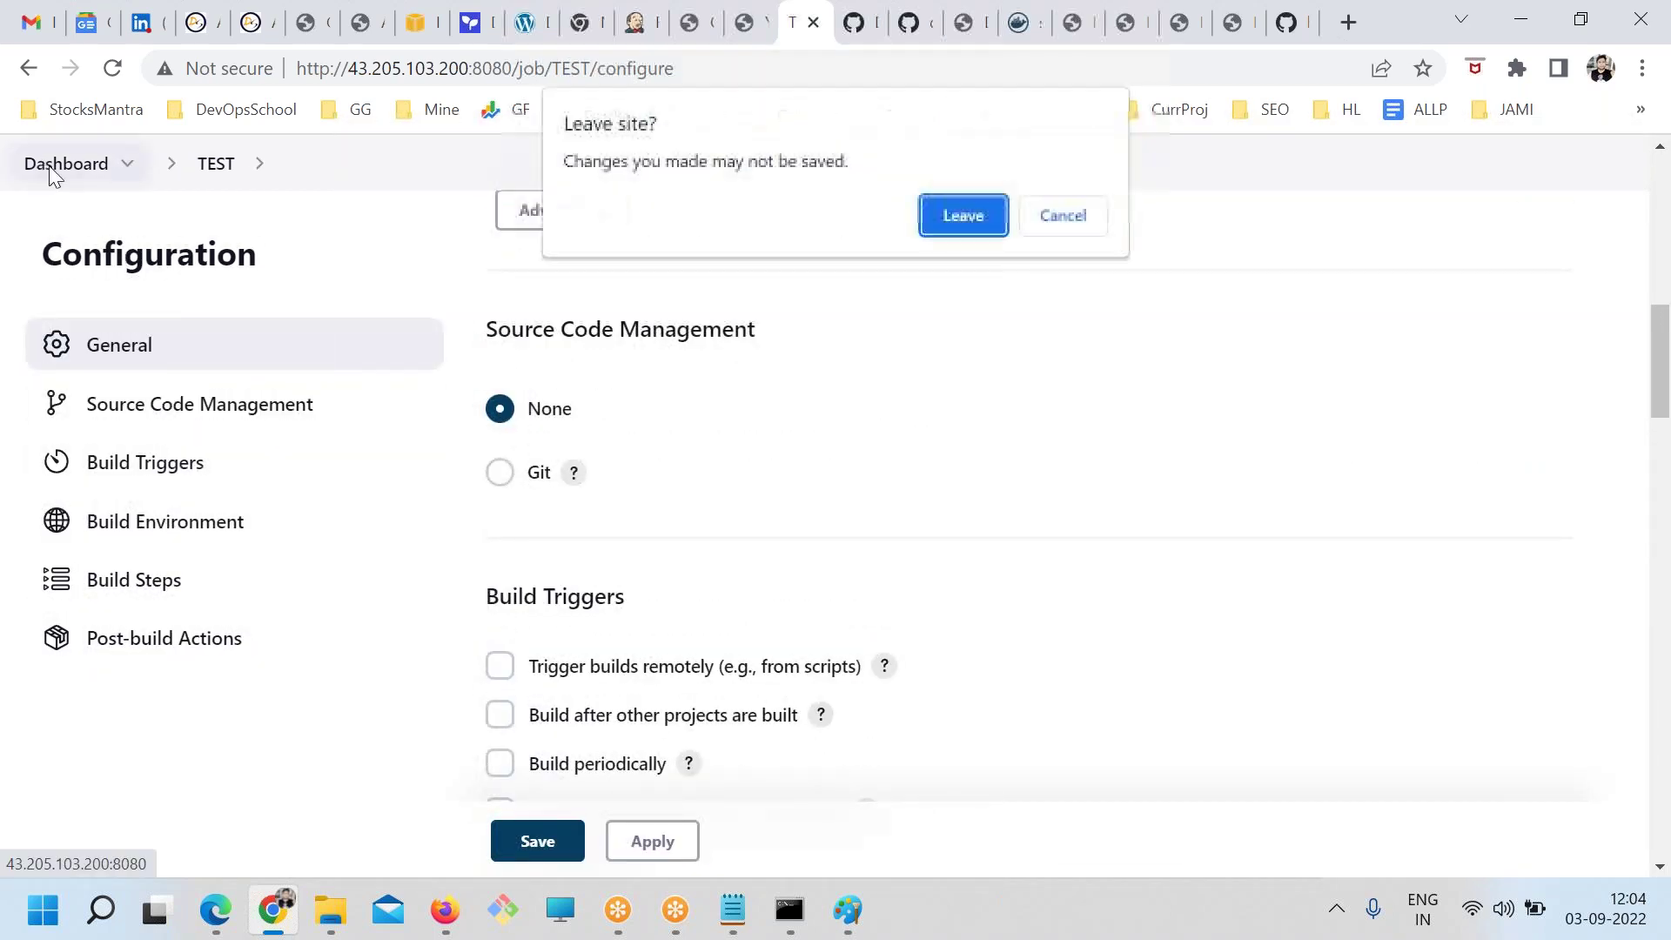
pyautogui.click(957, 212)
pyautogui.click(196, 501)
pyautogui.click(636, 650)
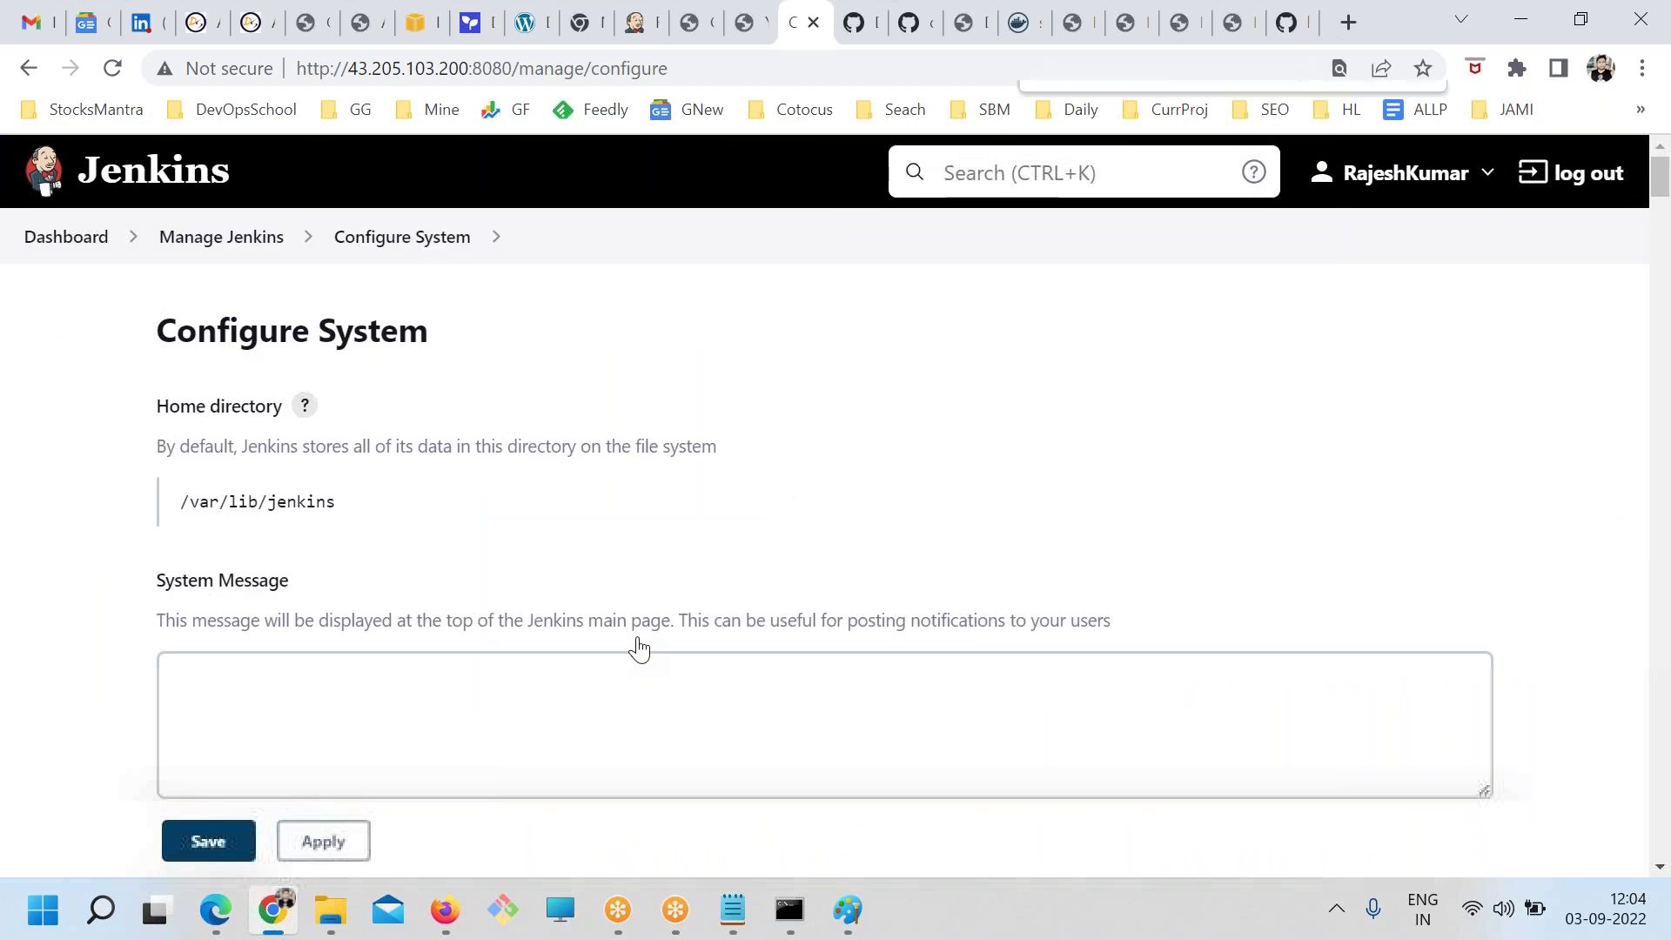
pyautogui.hotkey('ctrl', 'f')
pyautogui.write('smtp')
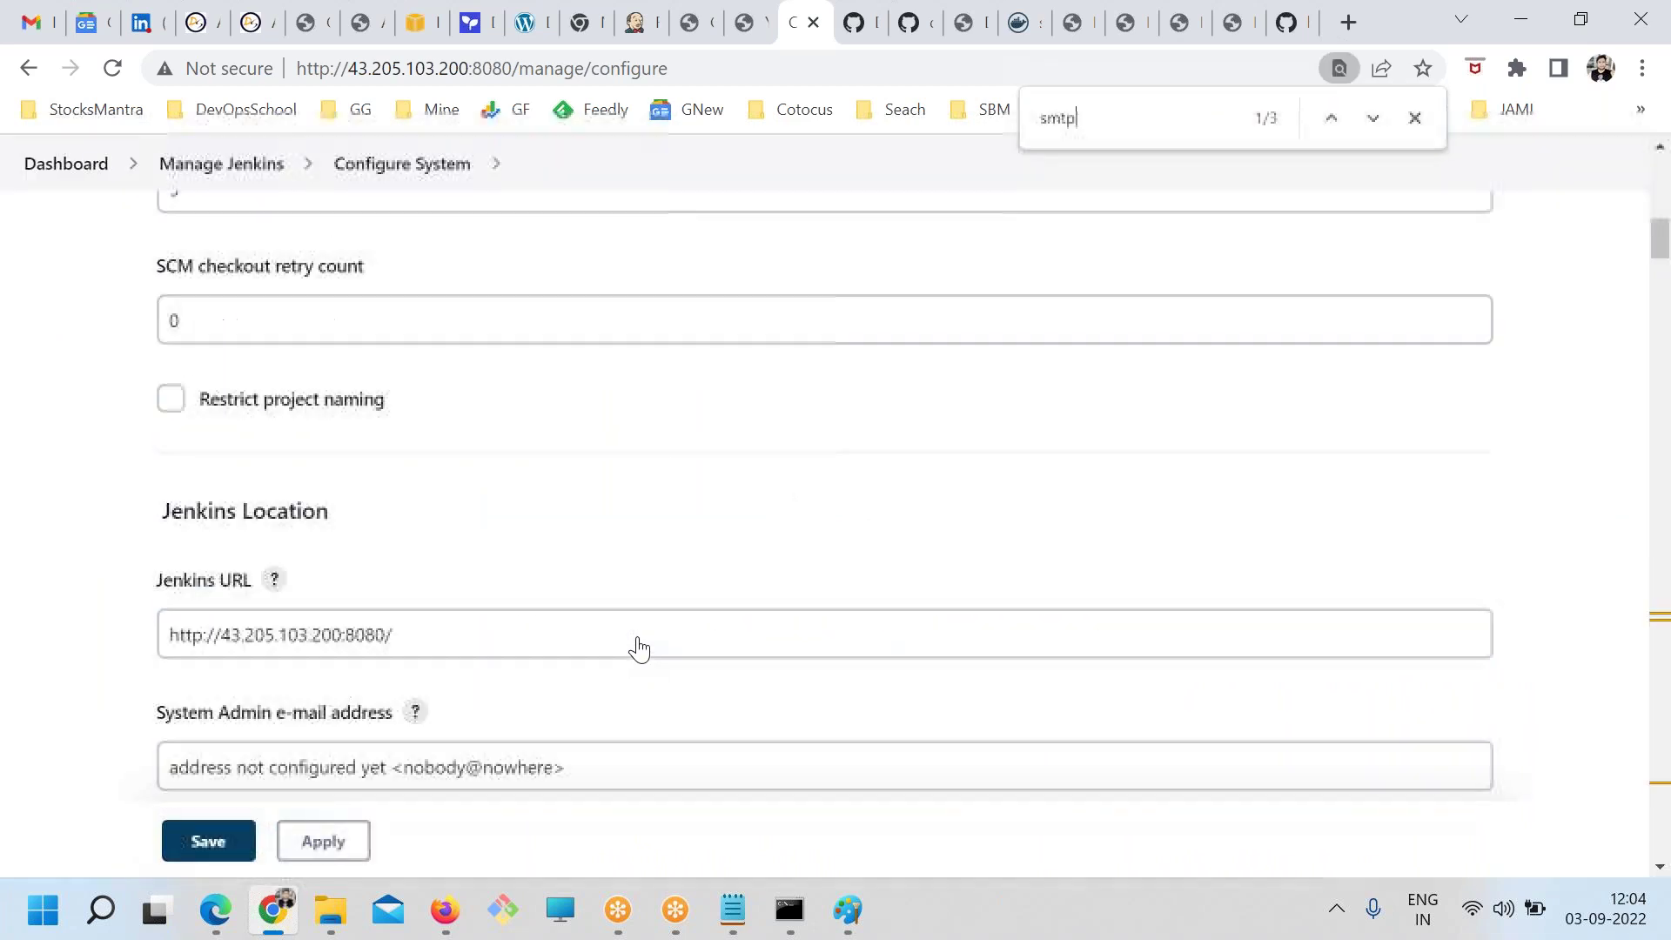
pyautogui.scroll(-3, 316, 528)
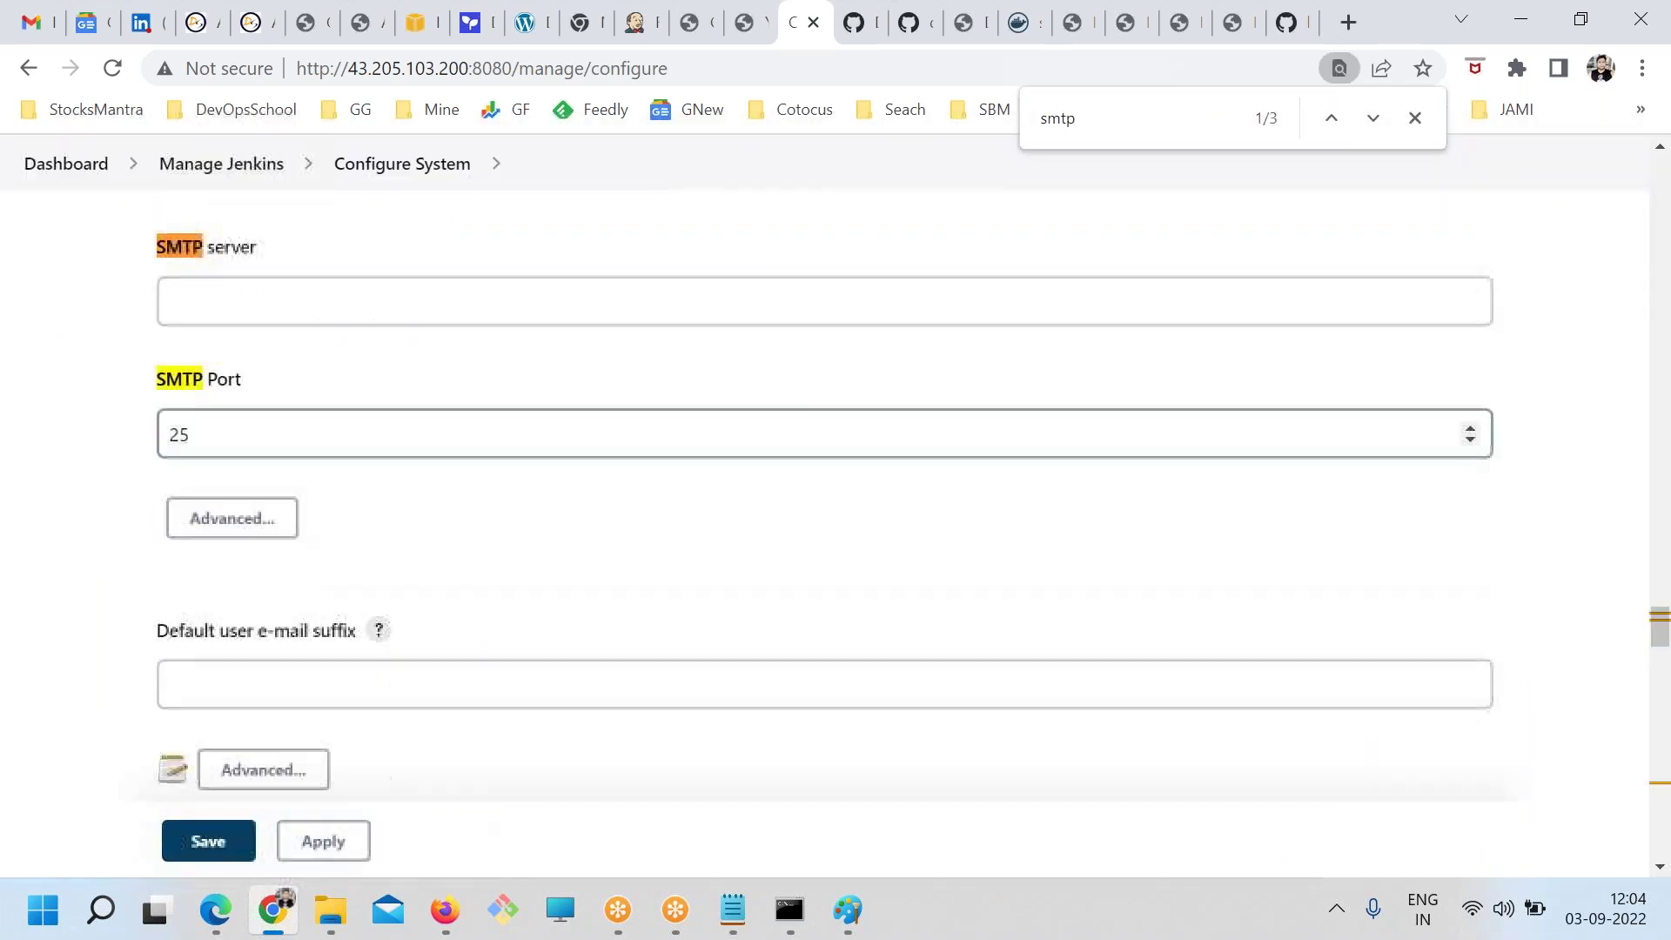
pyautogui.moveTo(150, 249); pyautogui.dragTo(292, 250)
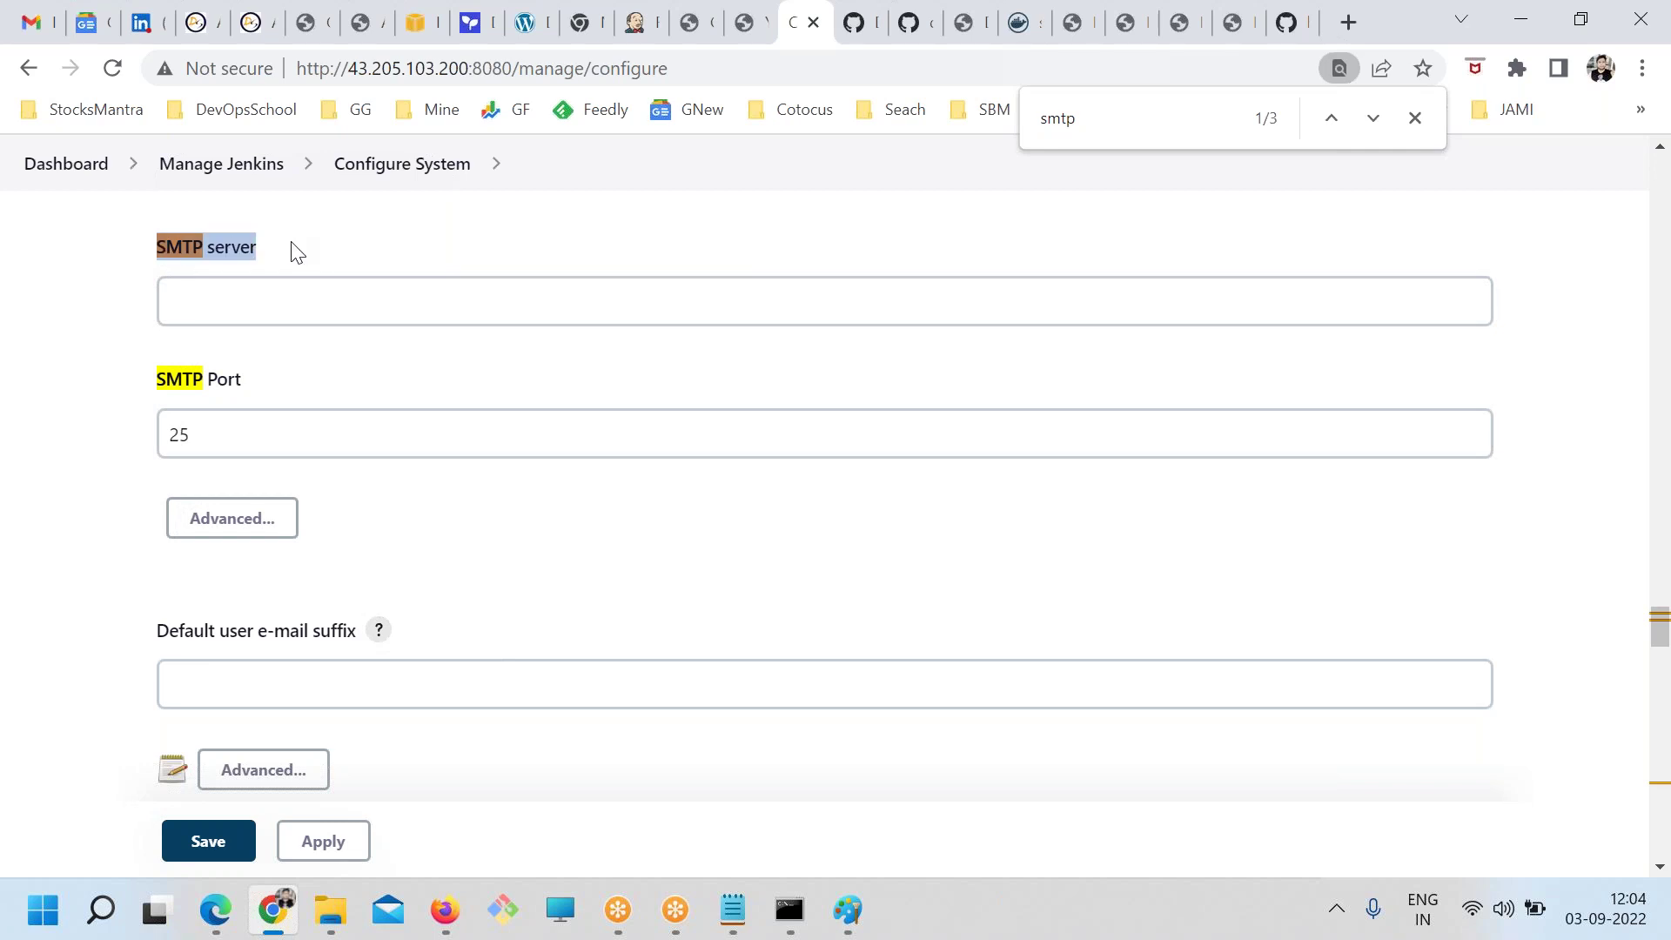
pyautogui.scroll(3, 321, 373)
pyautogui.moveTo(175, 438); pyautogui.dragTo(486, 459)
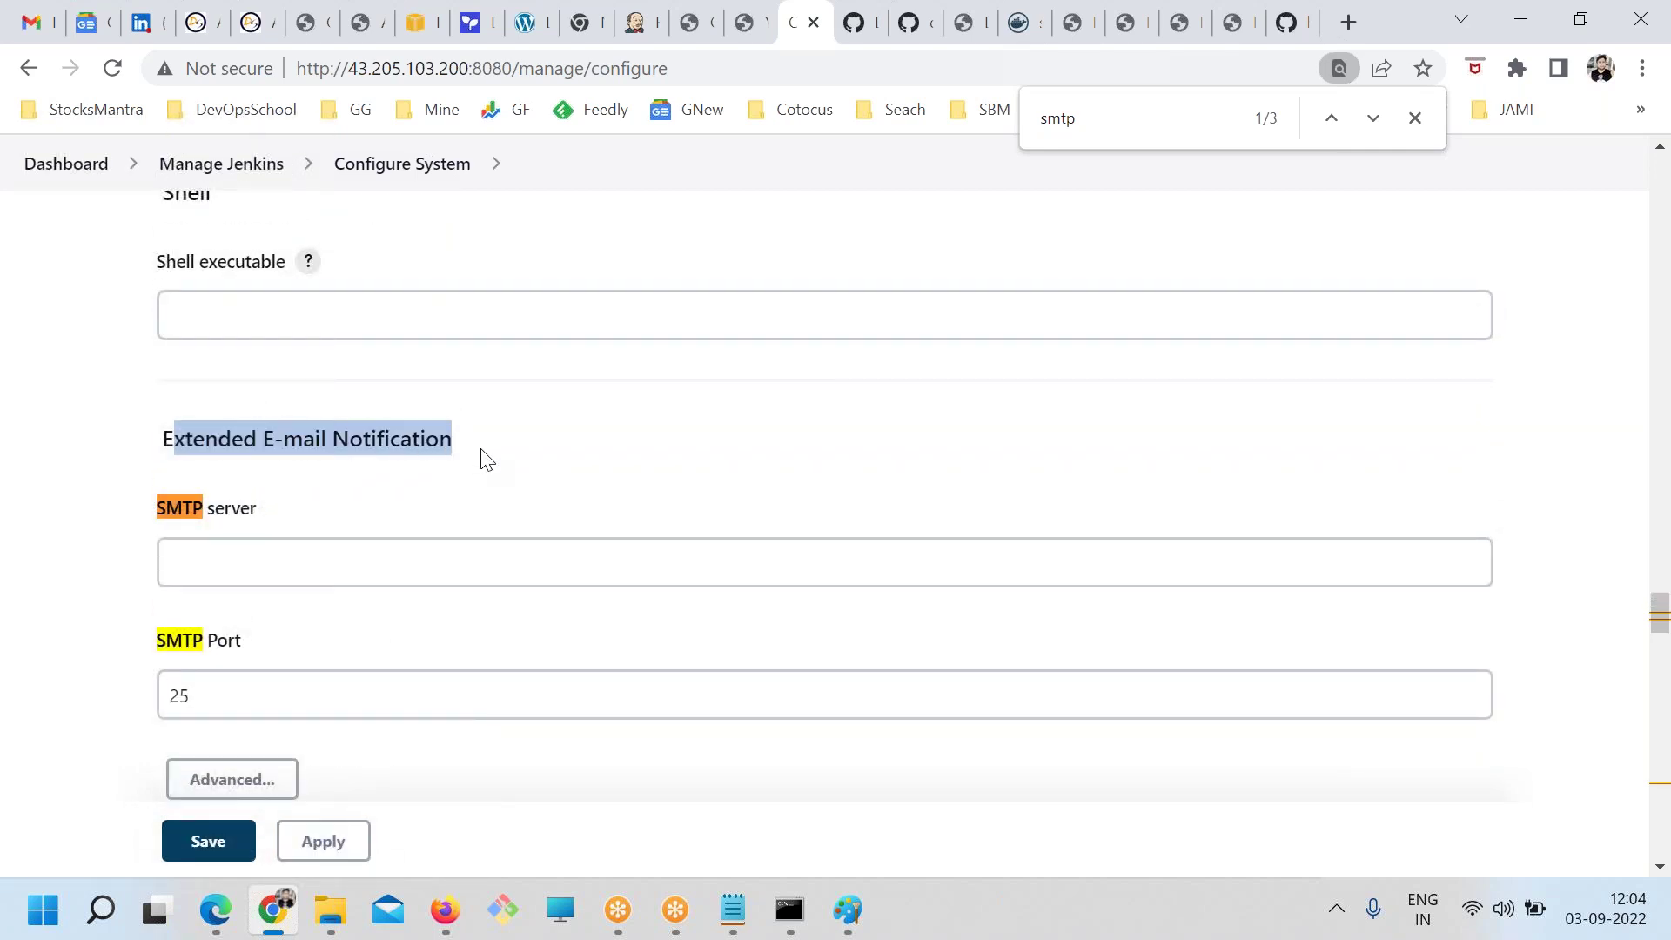
pyautogui.scroll(5, 489, 504)
pyautogui.scroll(-20, 523, 493)
pyautogui.scroll(-15, 142, 488)
pyautogui.moveTo(281, 522); pyautogui.dragTo(376, 519)
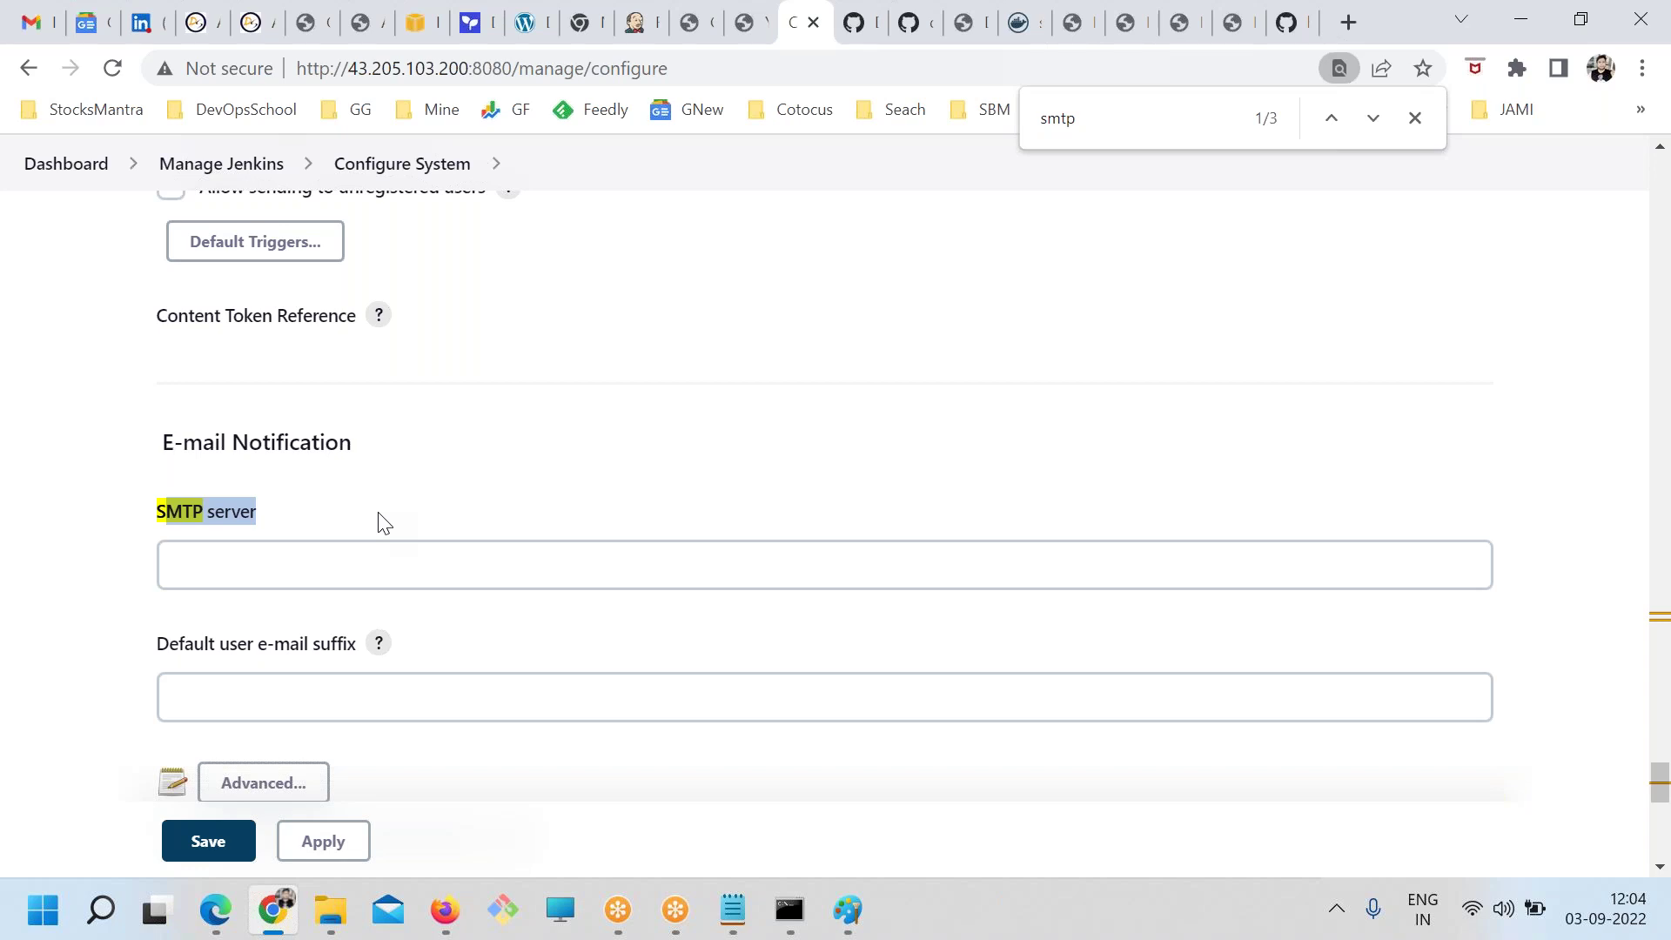
# Search Configure System for '360', then return to the dashboard listing DevOpsSchool and TEST
pyautogui.click(215, 178)
pyautogui.scroll(-3, 630, 639)
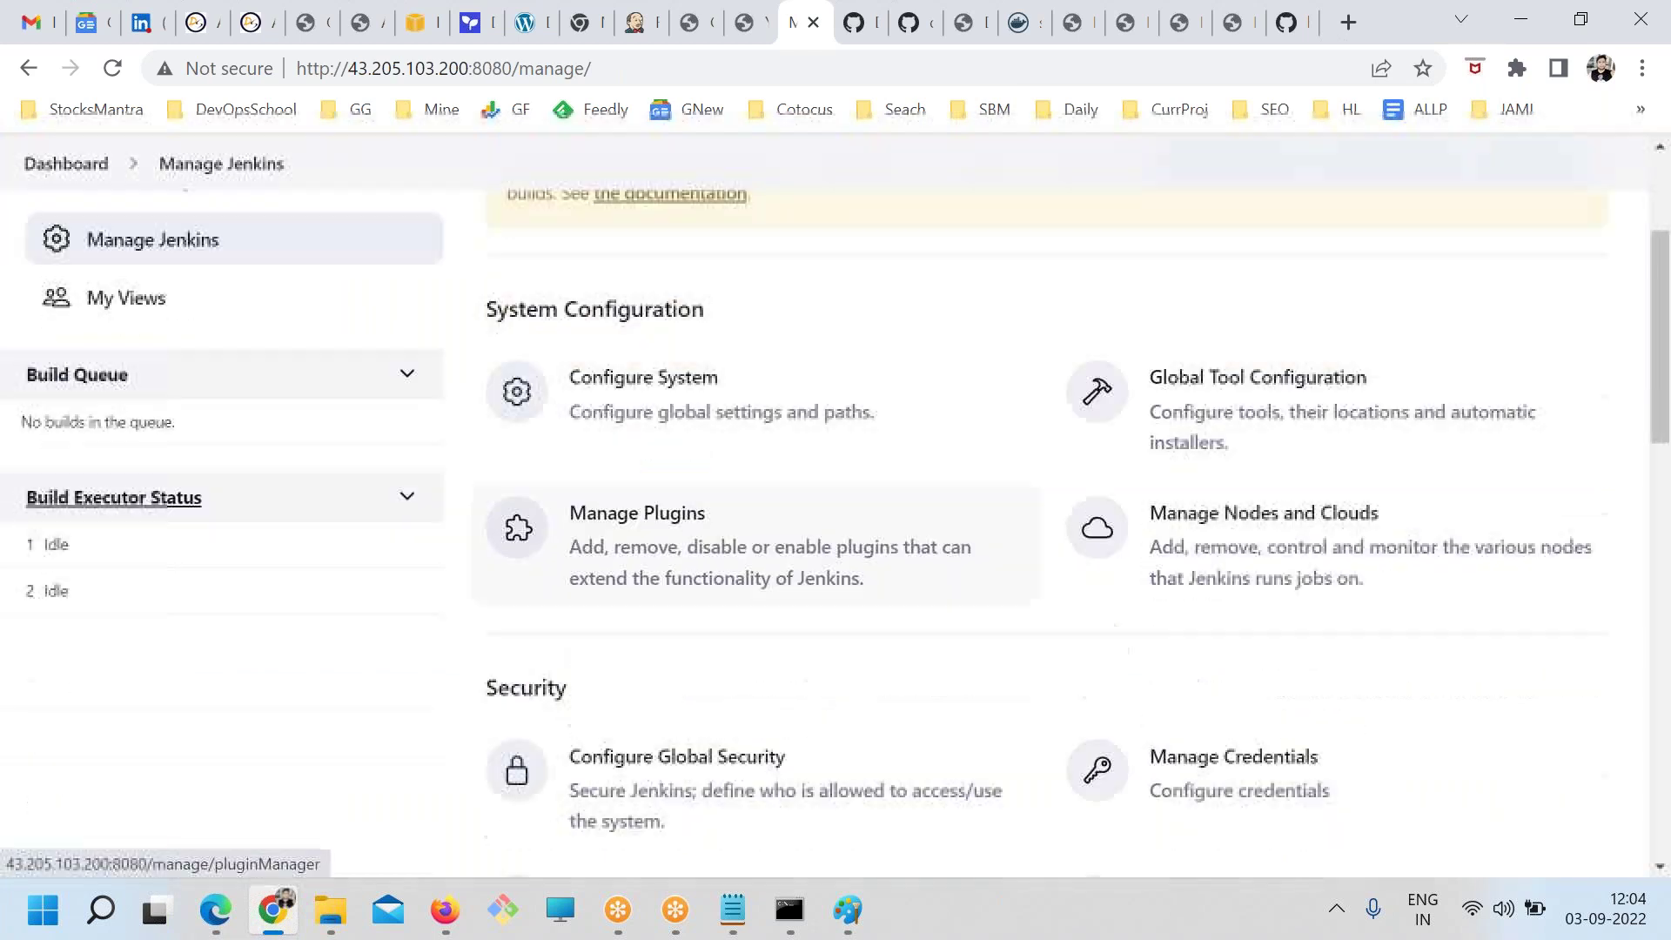
pyautogui.click(630, 387)
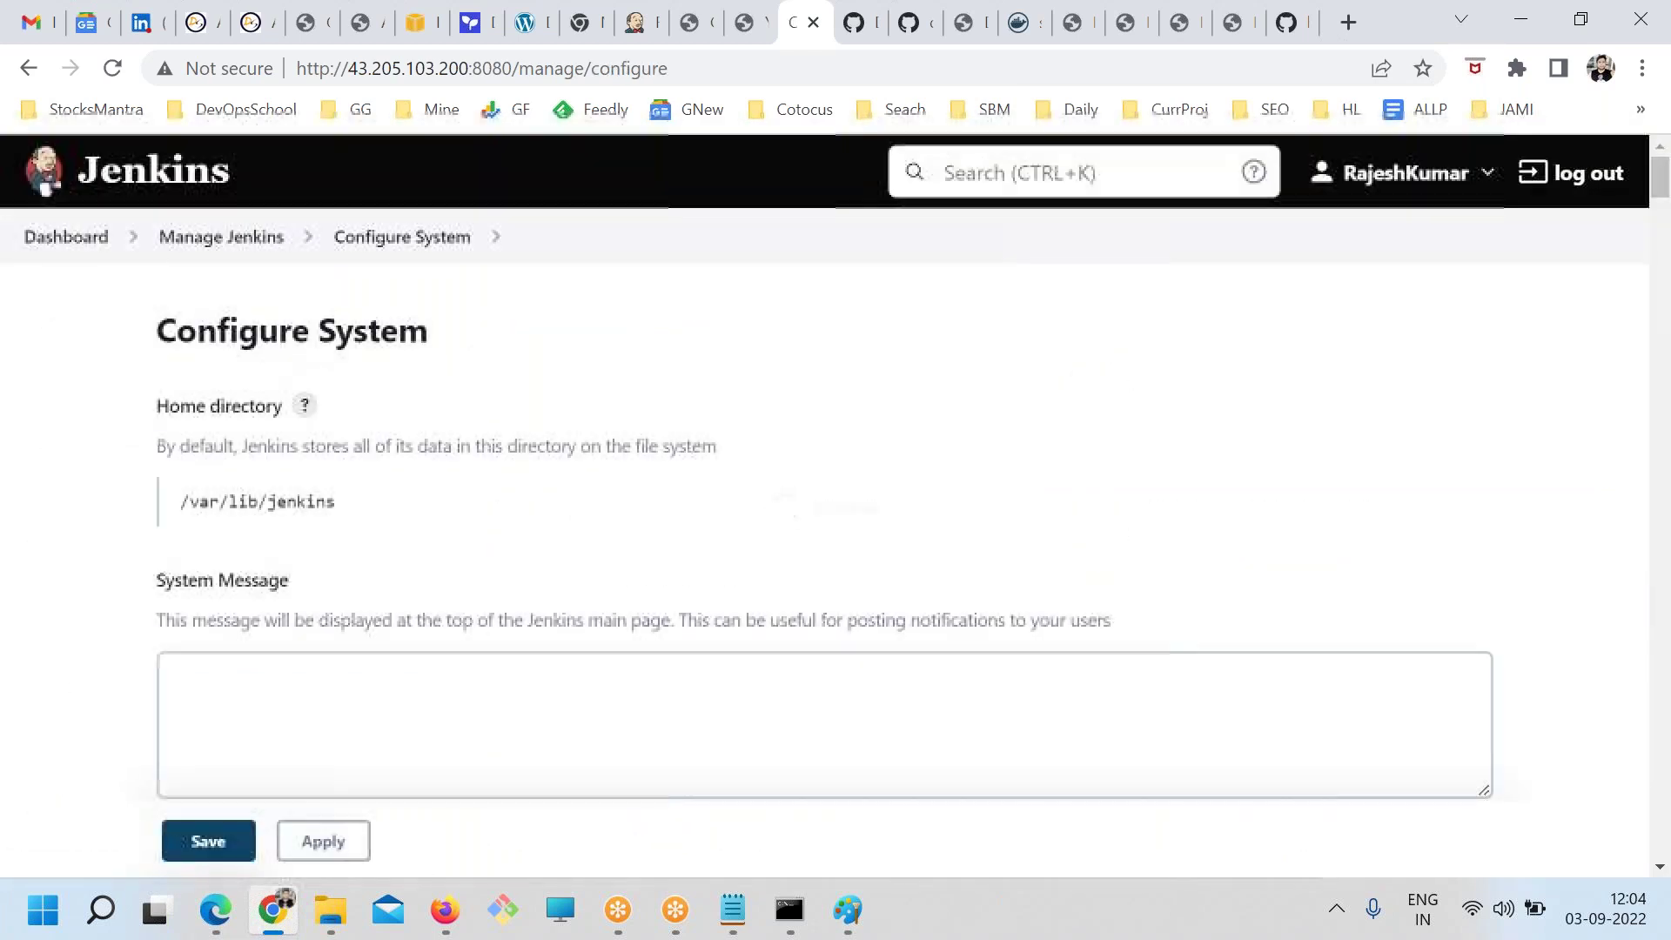
pyautogui.hotkey('ctrl', 'f')
pyautogui.write('360')
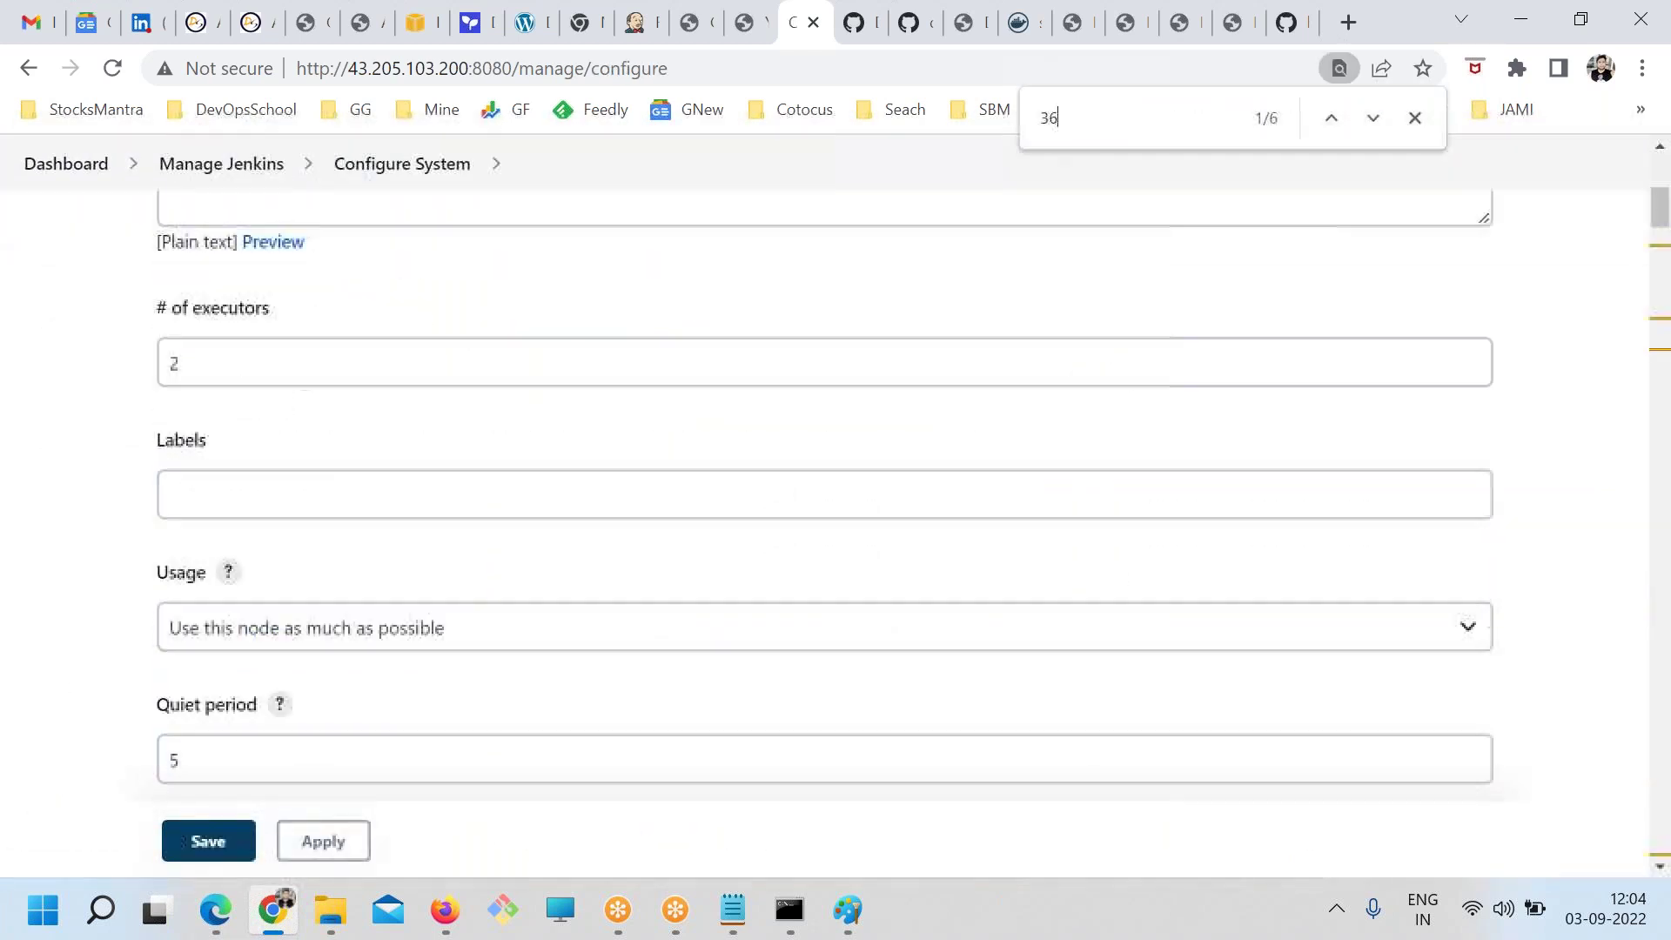
pyautogui.click(222, 165)
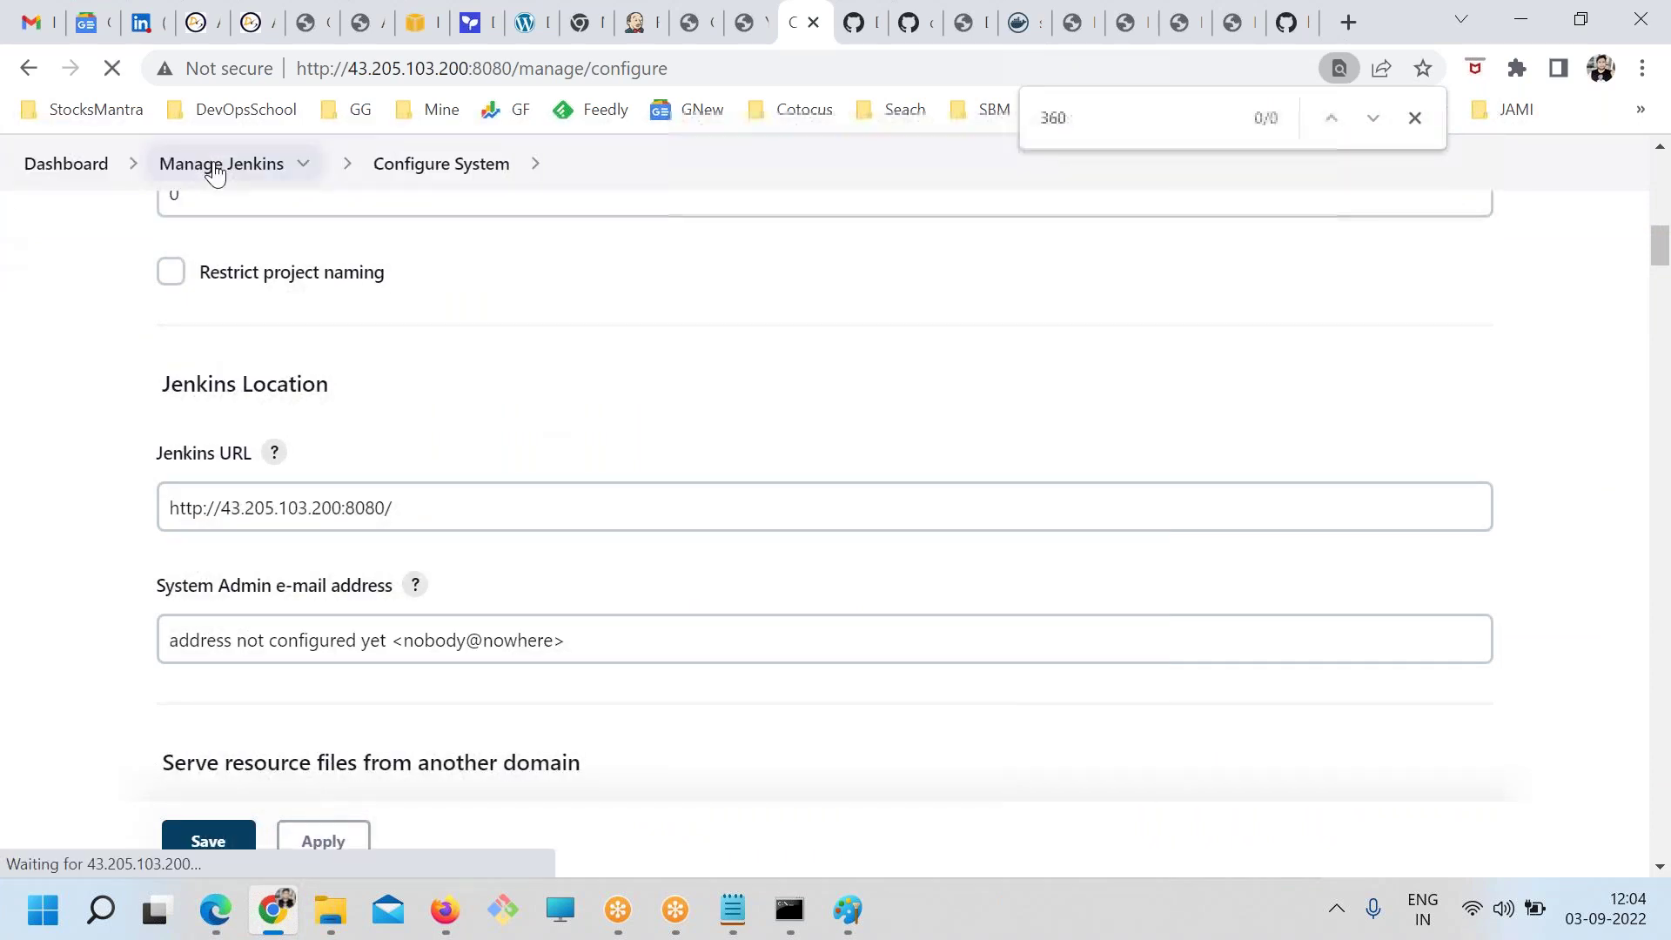
pyautogui.click(43, 170)
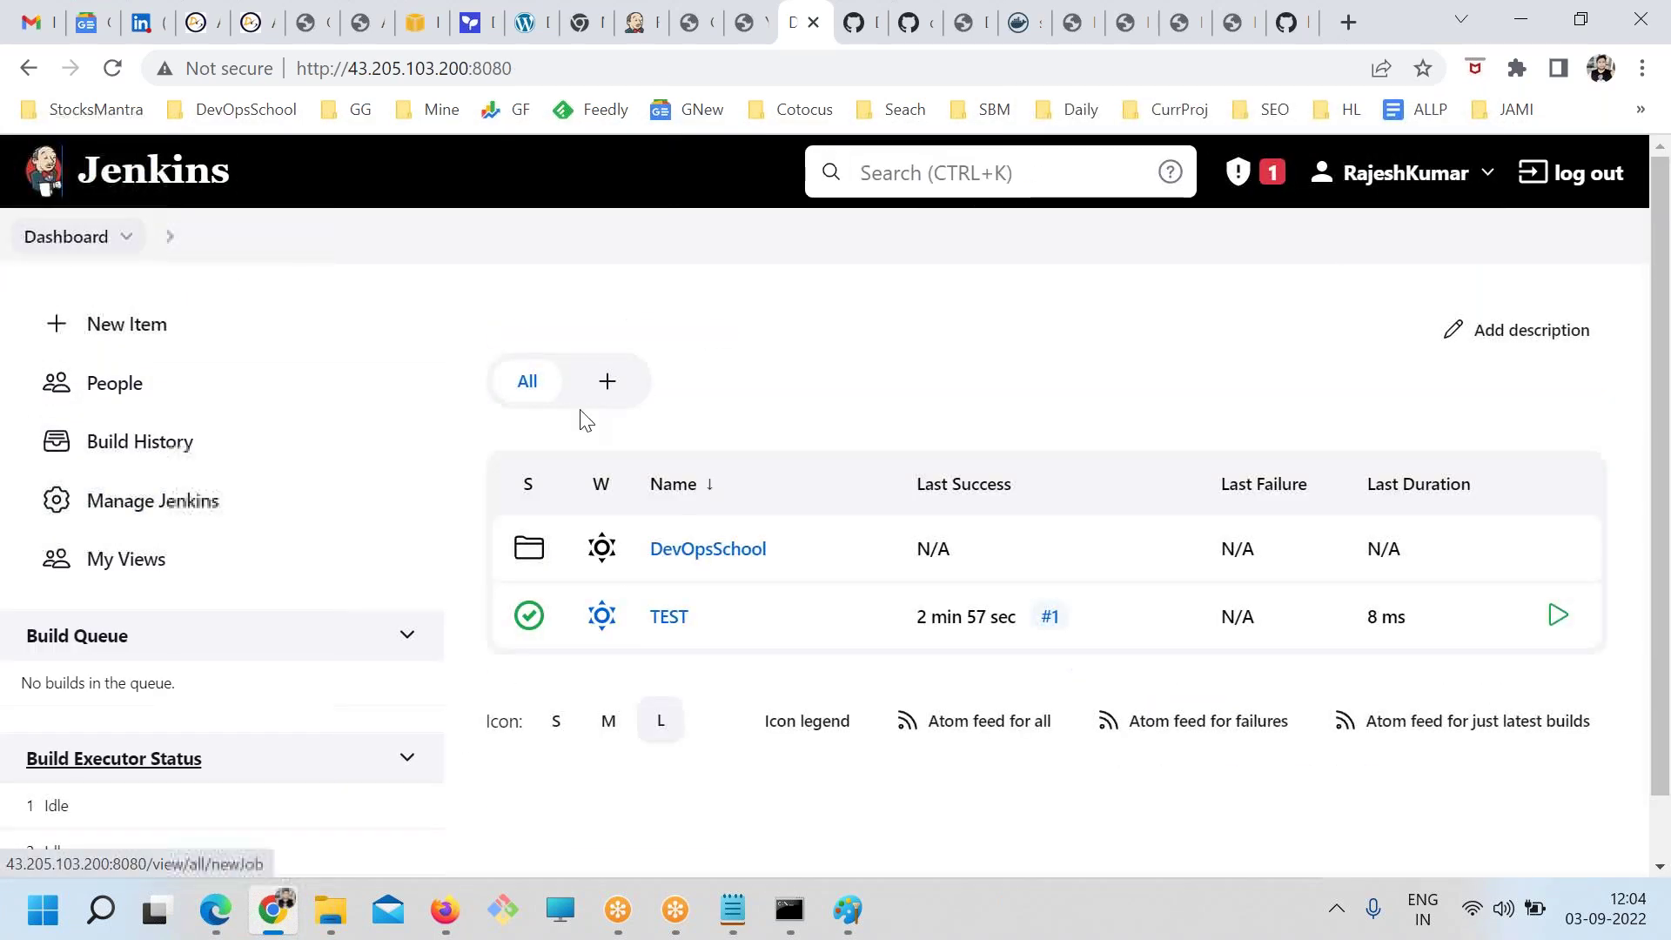
# Open the TEST job's configuration and highlight the Office 365 Connector heading
pyautogui.click(668, 618)
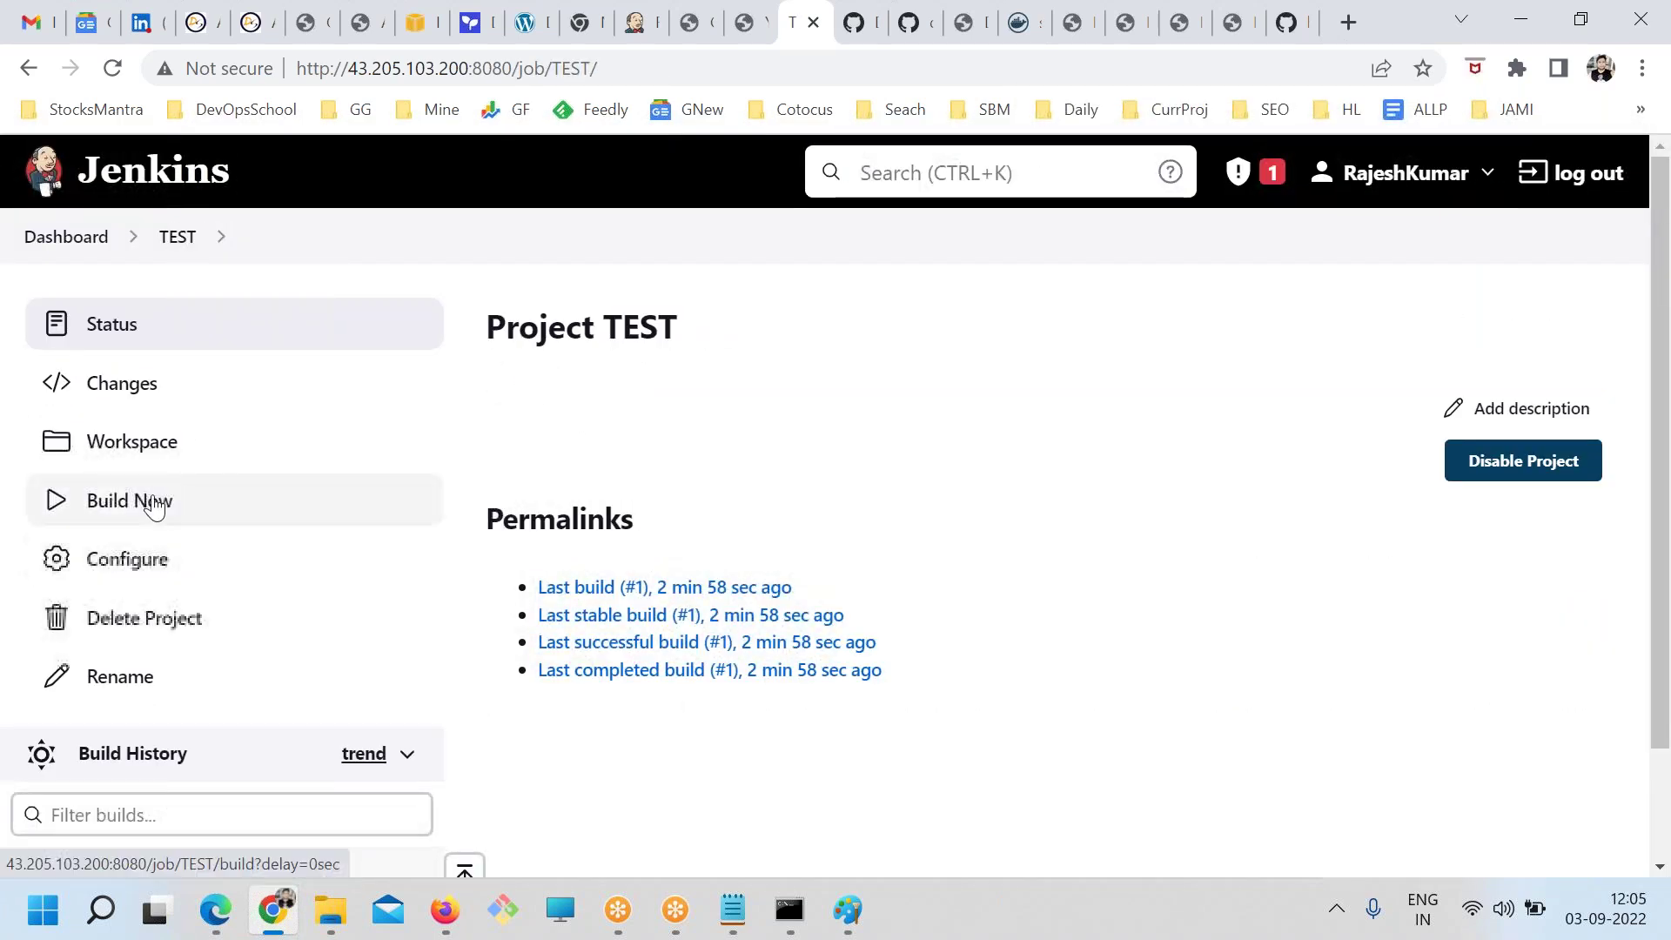
pyautogui.click(128, 551)
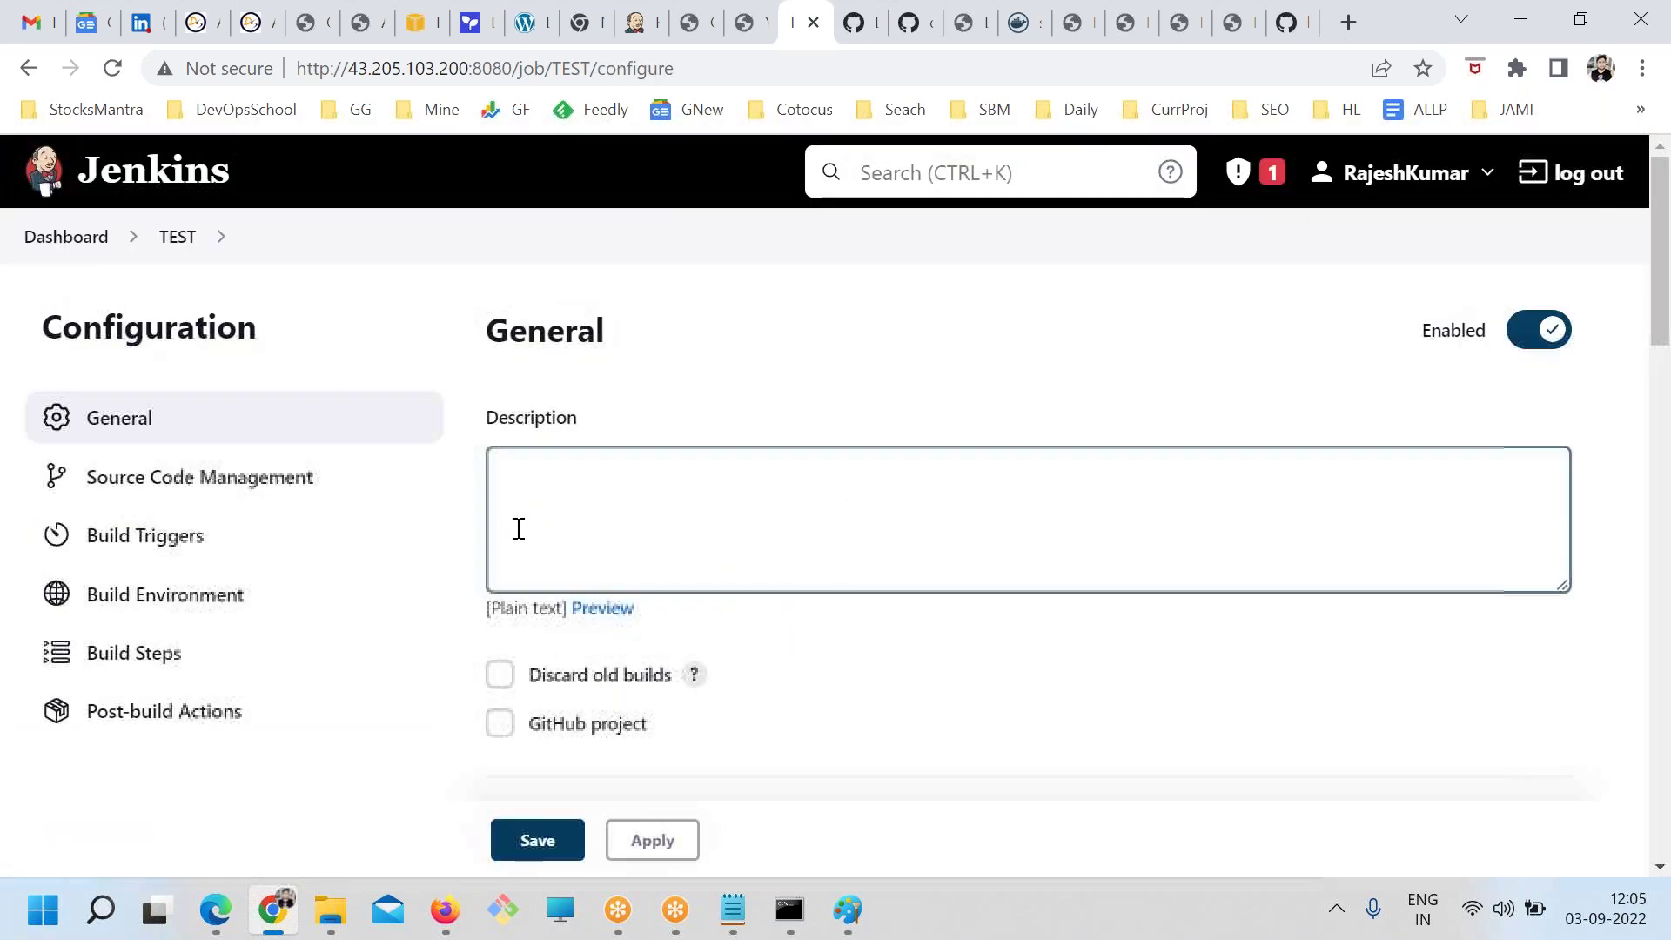
pyautogui.scroll(-7, 664, 634)
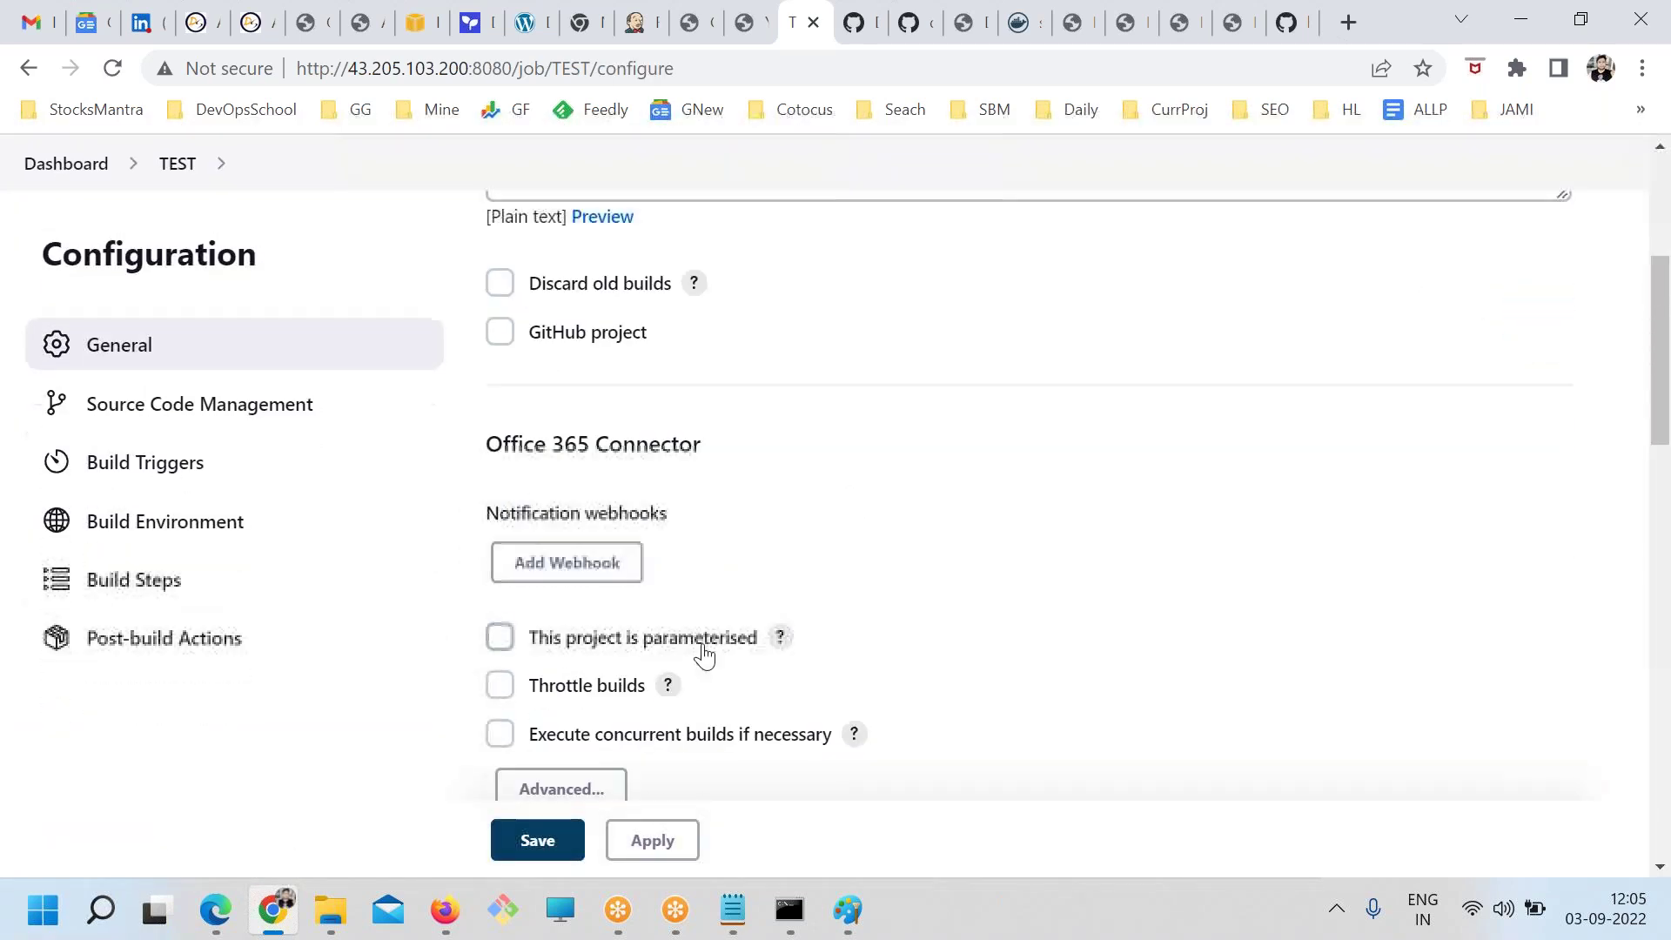
pyautogui.scroll(-4, 772, 700)
pyautogui.scroll(6, 771, 700)
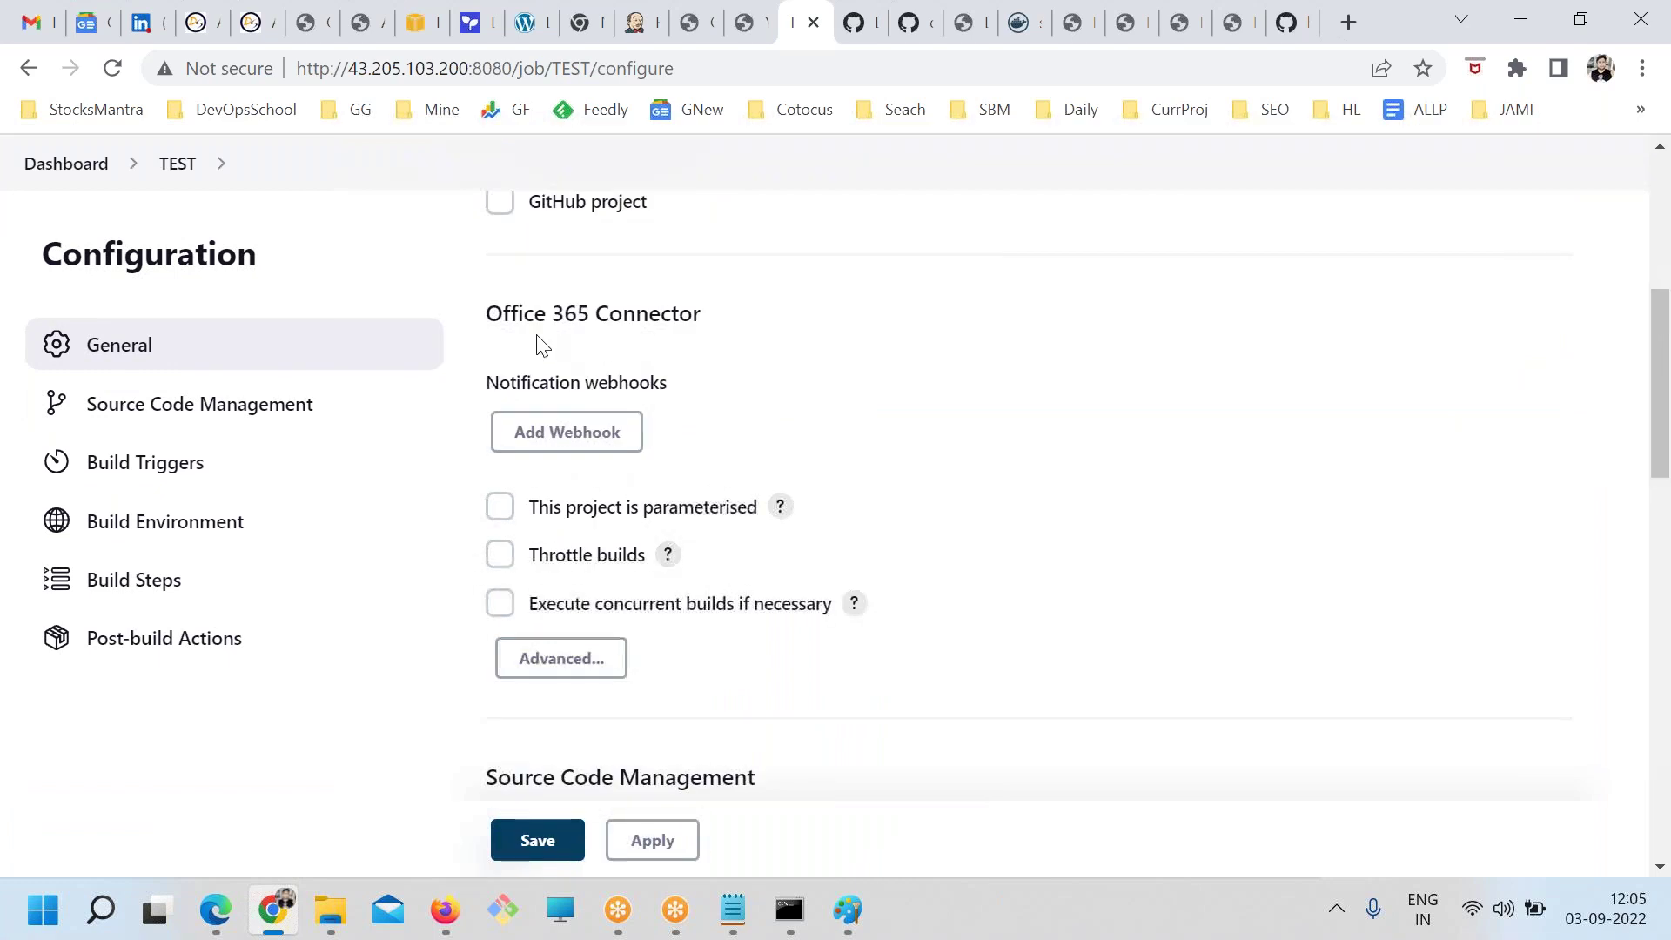
pyautogui.moveTo(488, 329); pyautogui.dragTo(712, 317)
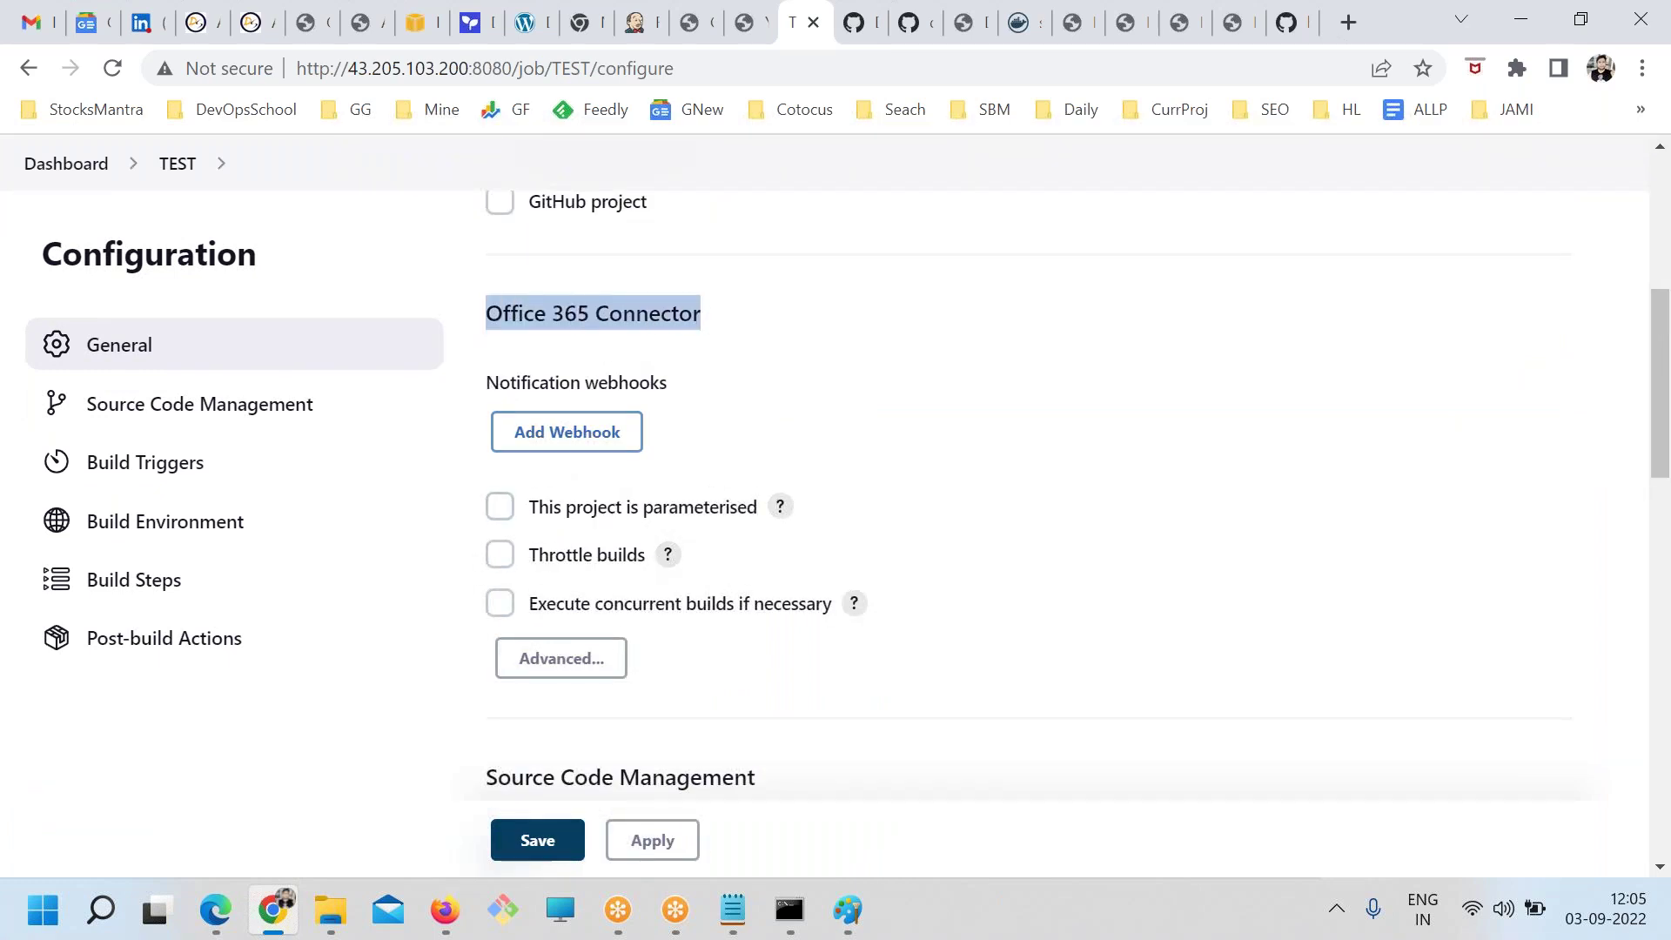
# Expand the advanced general options, then bring the jenkins.txt notes to the front
pyautogui.click(561, 657)
pyautogui.scroll(-3, 954, 603)
pyautogui.scroll(-5, 740, 609)
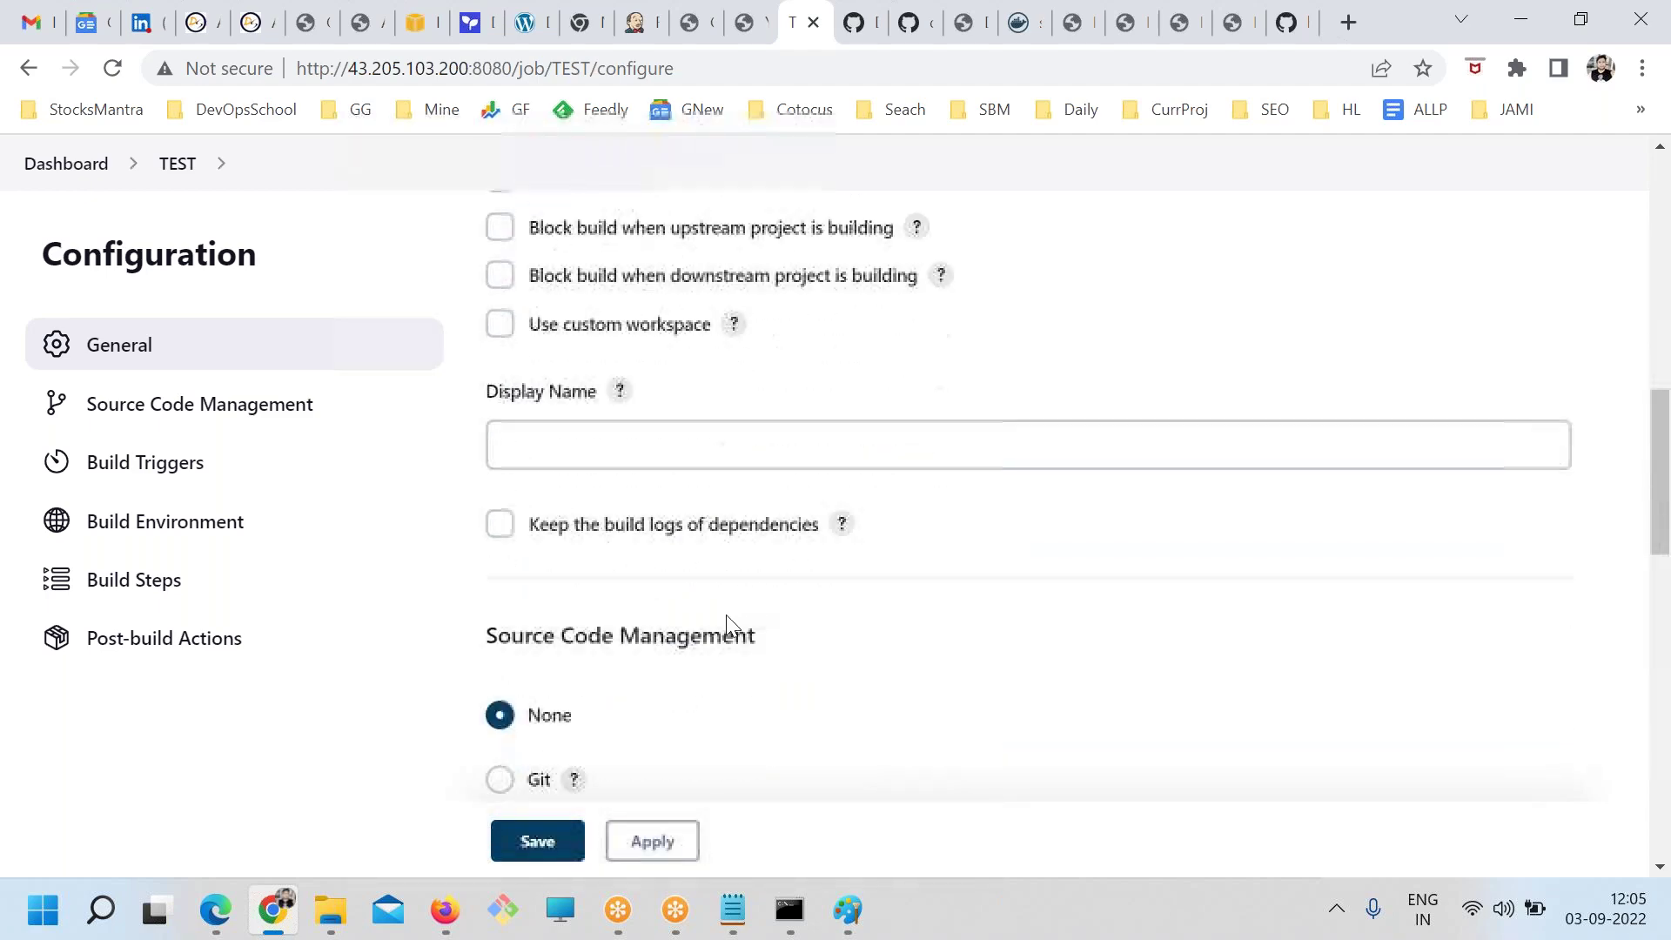
pyautogui.scroll(8, 727, 623)
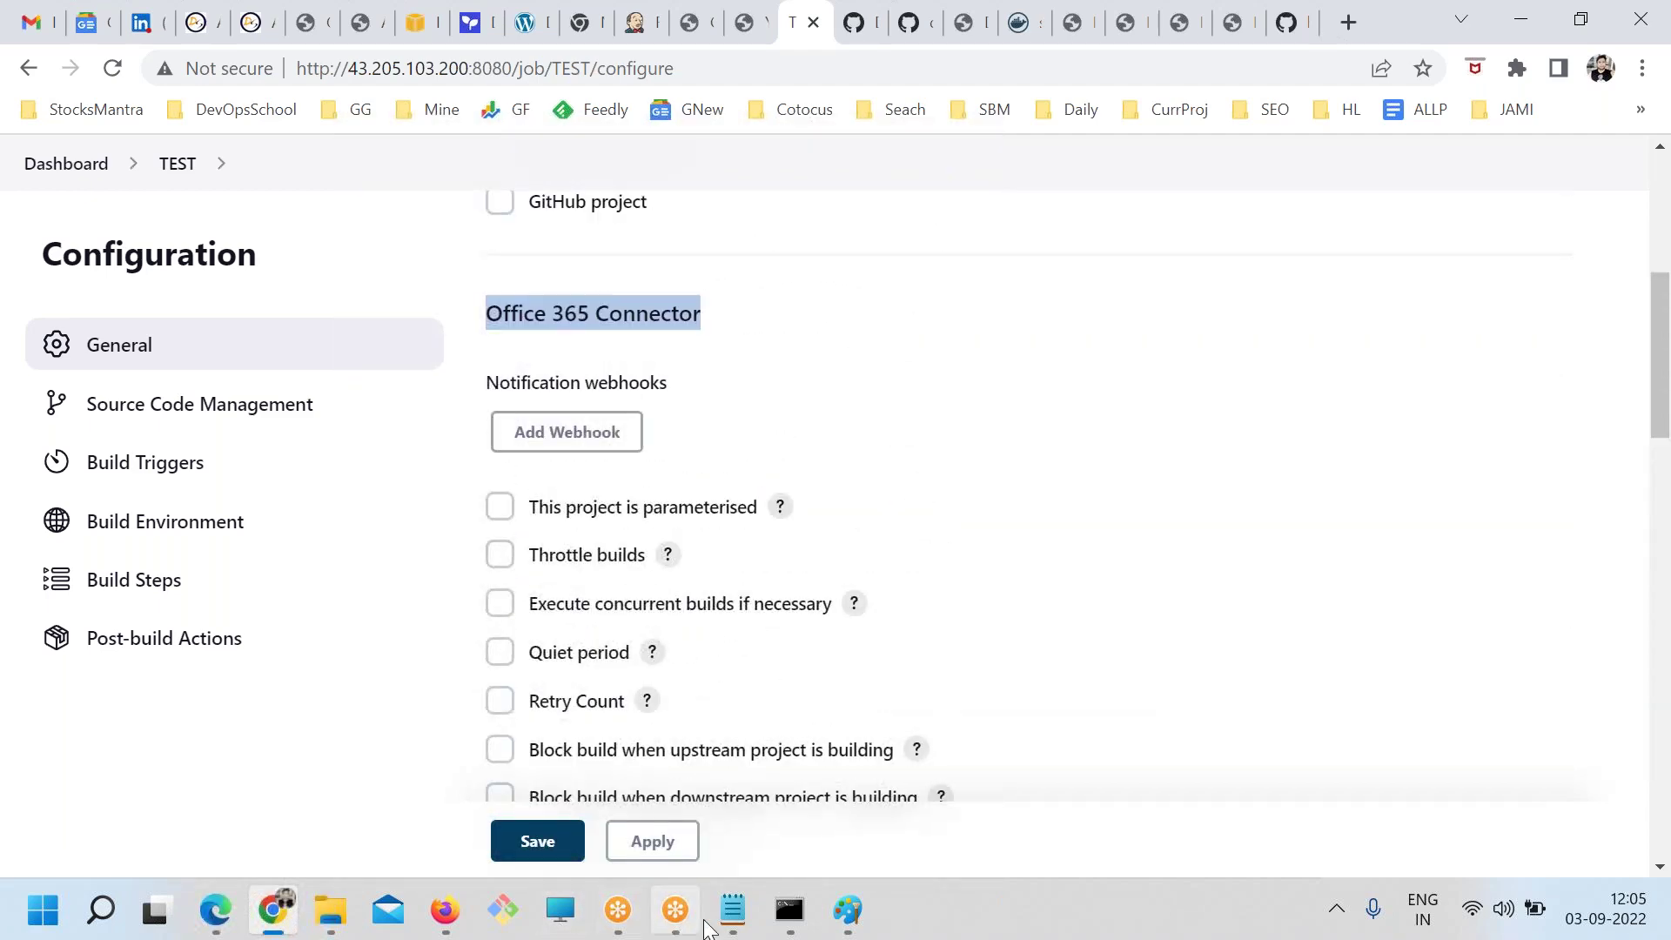
pyautogui.click(732, 910)
pyautogui.click(419, 596)
# Select the Feedback block at the end of jenkins.txt, then return to the Jenkins configuration
pyautogui.scroll(-7, 422, 616)
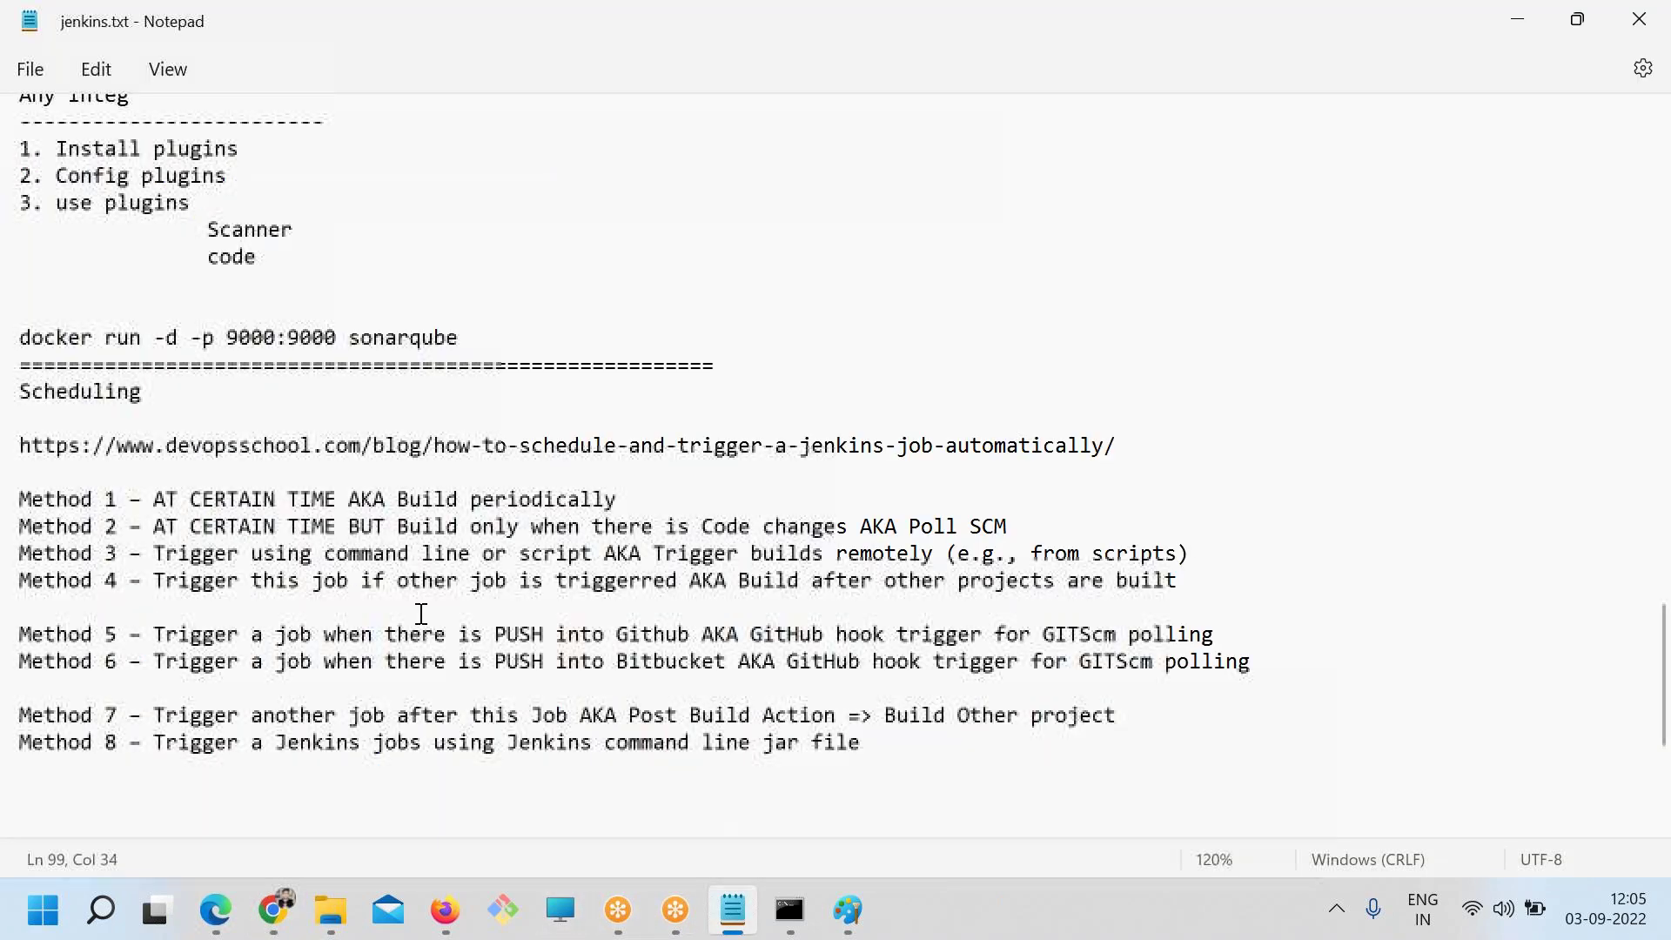
pyautogui.moveTo(220, 794); pyautogui.dragTo(15, 693)
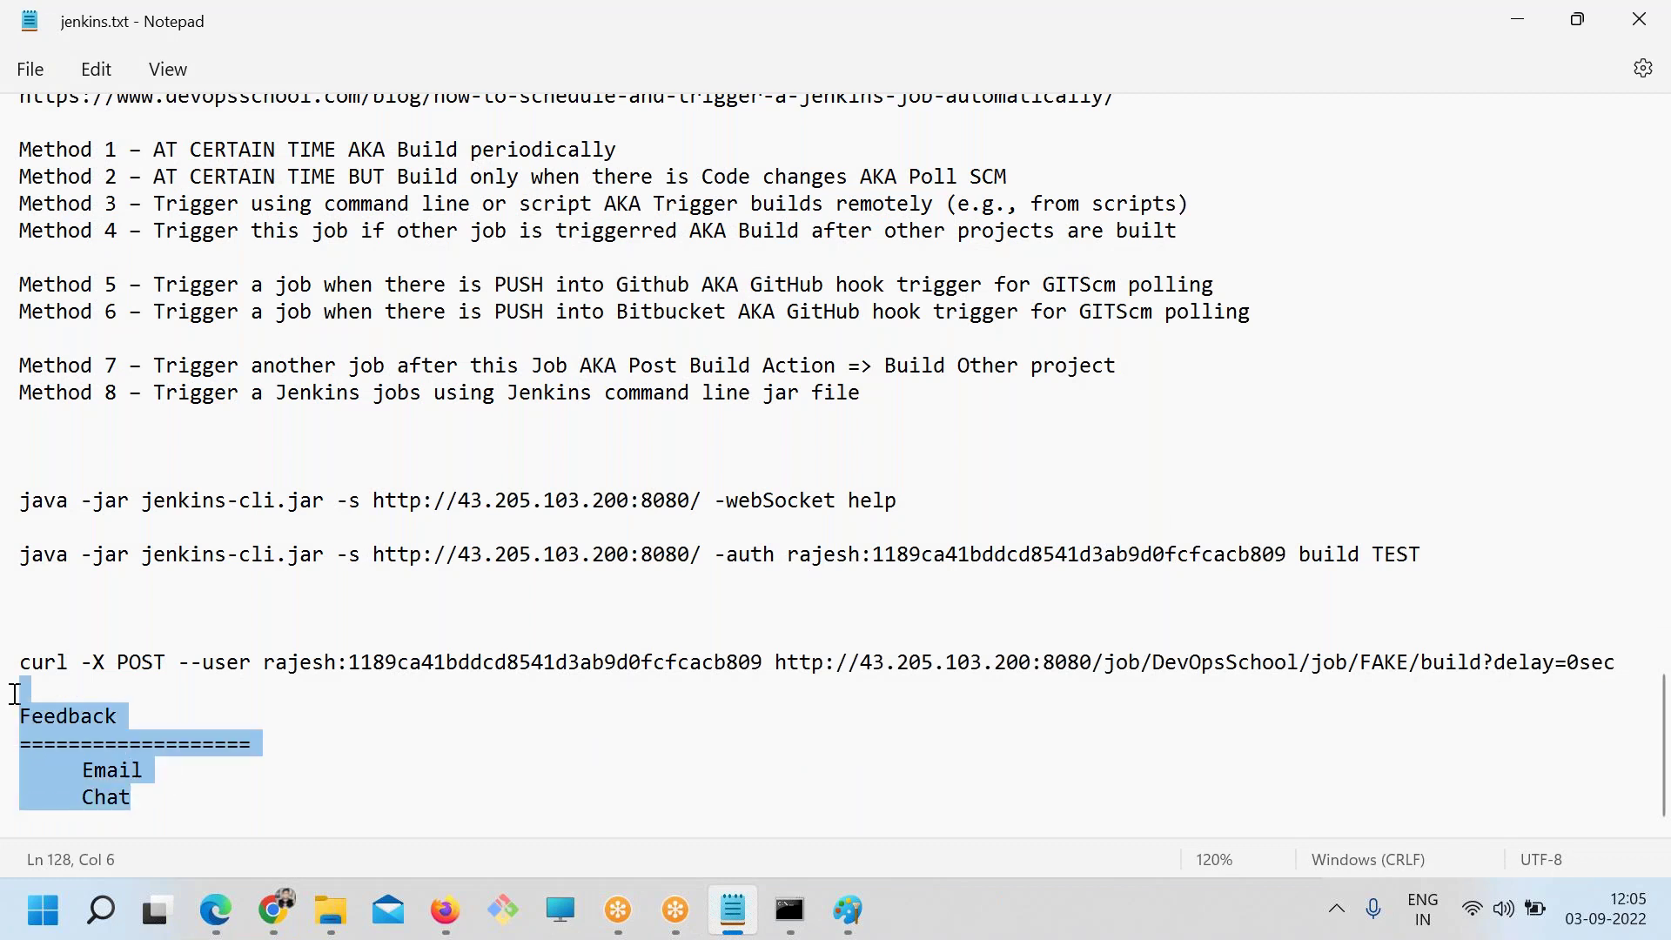
pyautogui.click(226, 817)
pyautogui.hotkey('shift', 'Up')
pyautogui.hotkey('shift', 'Up')
pyautogui.hotkey('shift', 'Up')
pyautogui.hotkey('shift', 'Up')
pyautogui.hotkey('alt', 'Tab')
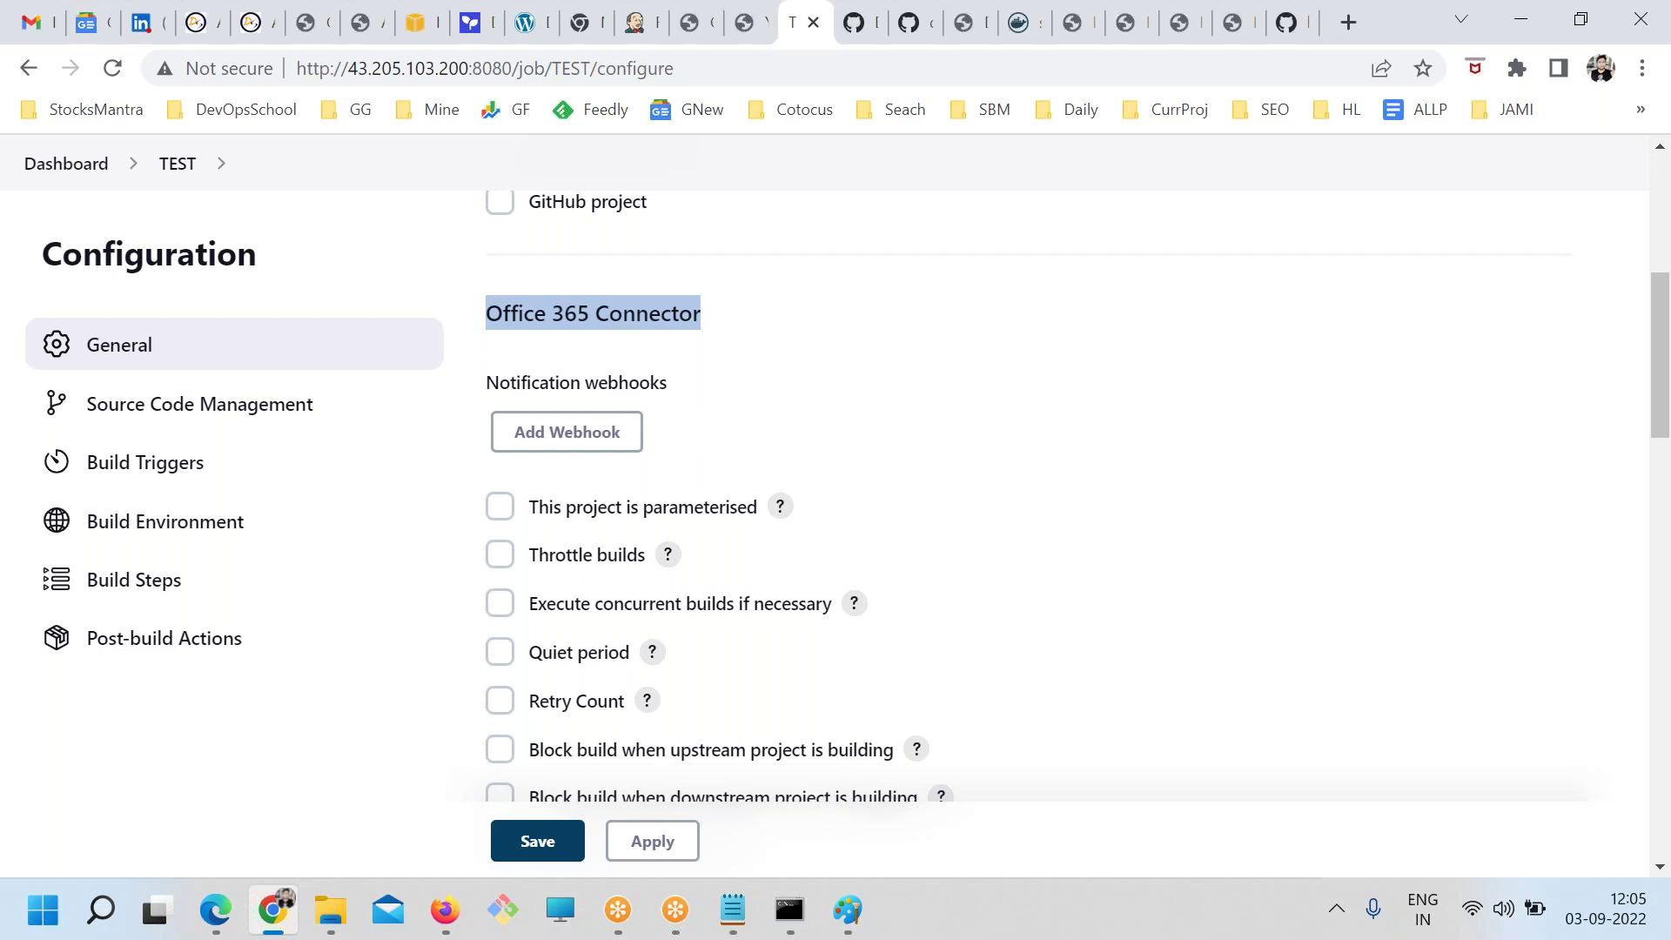
# Go from the Jenkins dashboard to the Manage Jenkins page
pyautogui.hotkey('alt', 'Tab')
pyautogui.hotkey('alt', 'Tab')
pyautogui.click(75, 167)
pyautogui.scroll(-1, 835, 691)
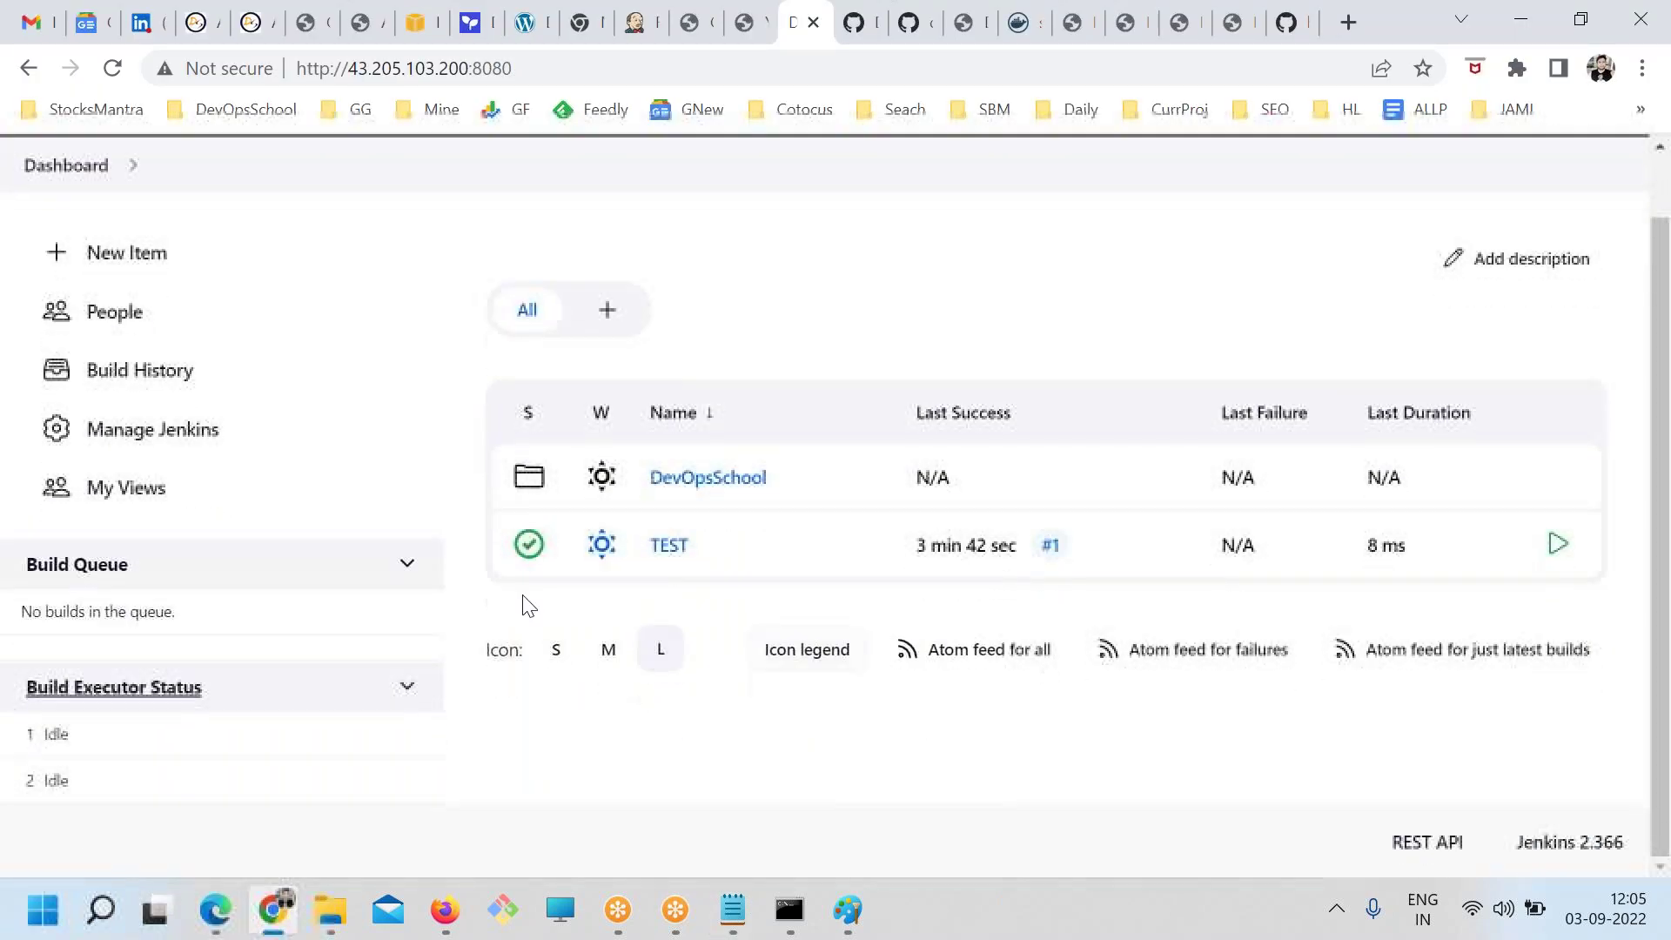
pyautogui.click(165, 435)
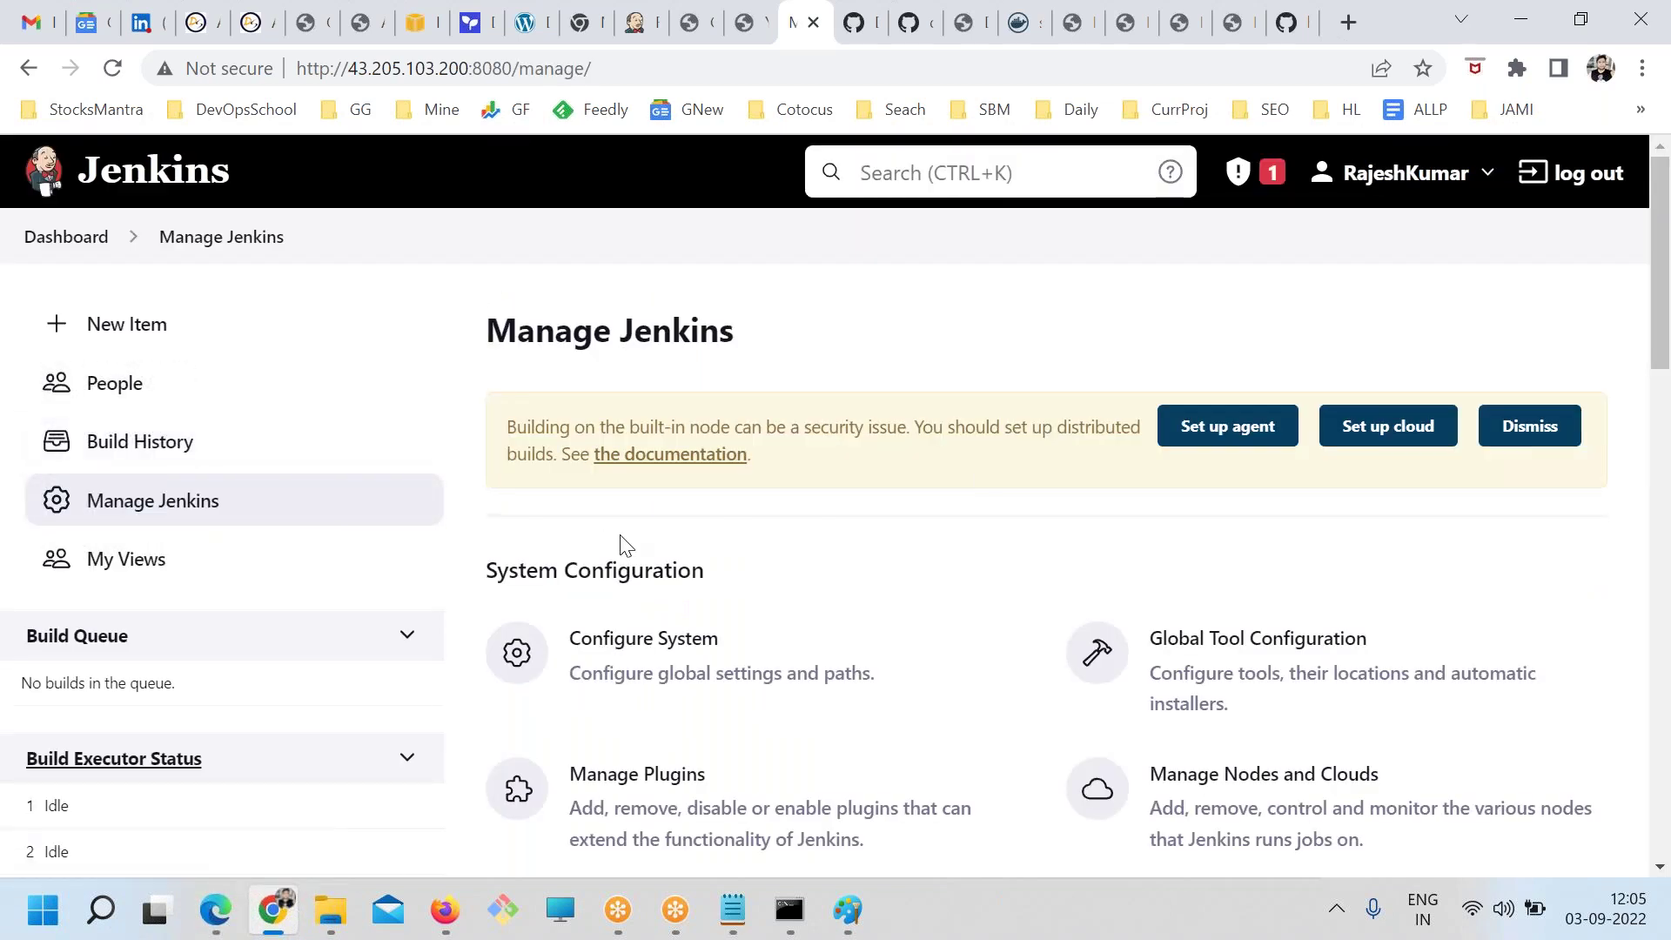
# Start a new line after Chat in the jenkins.txt Feedback list
pyautogui.hotkey('alt', 'Tab')
pyautogui.click(188, 800)
pyautogui.press('Return')
pyautogui.press('Return')
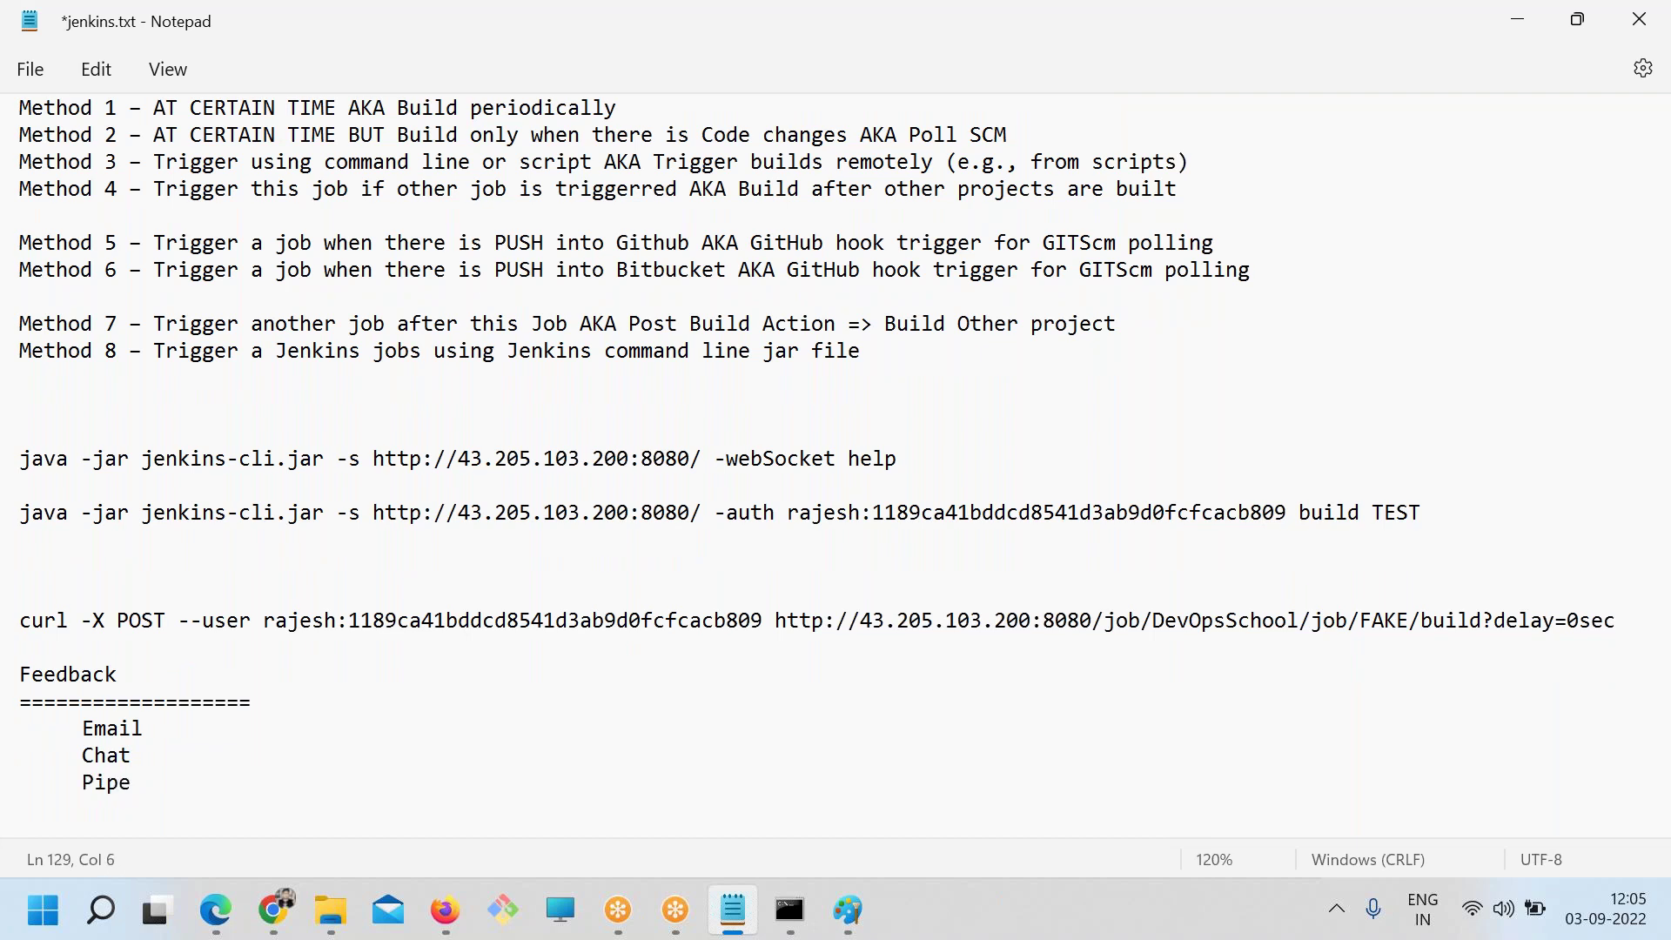
# Enlarge the notes text, add blank lines below Pipeline, save jenkins.txt, and select 'Pipeline'
pyautogui.hotkey('ctrl', '+')
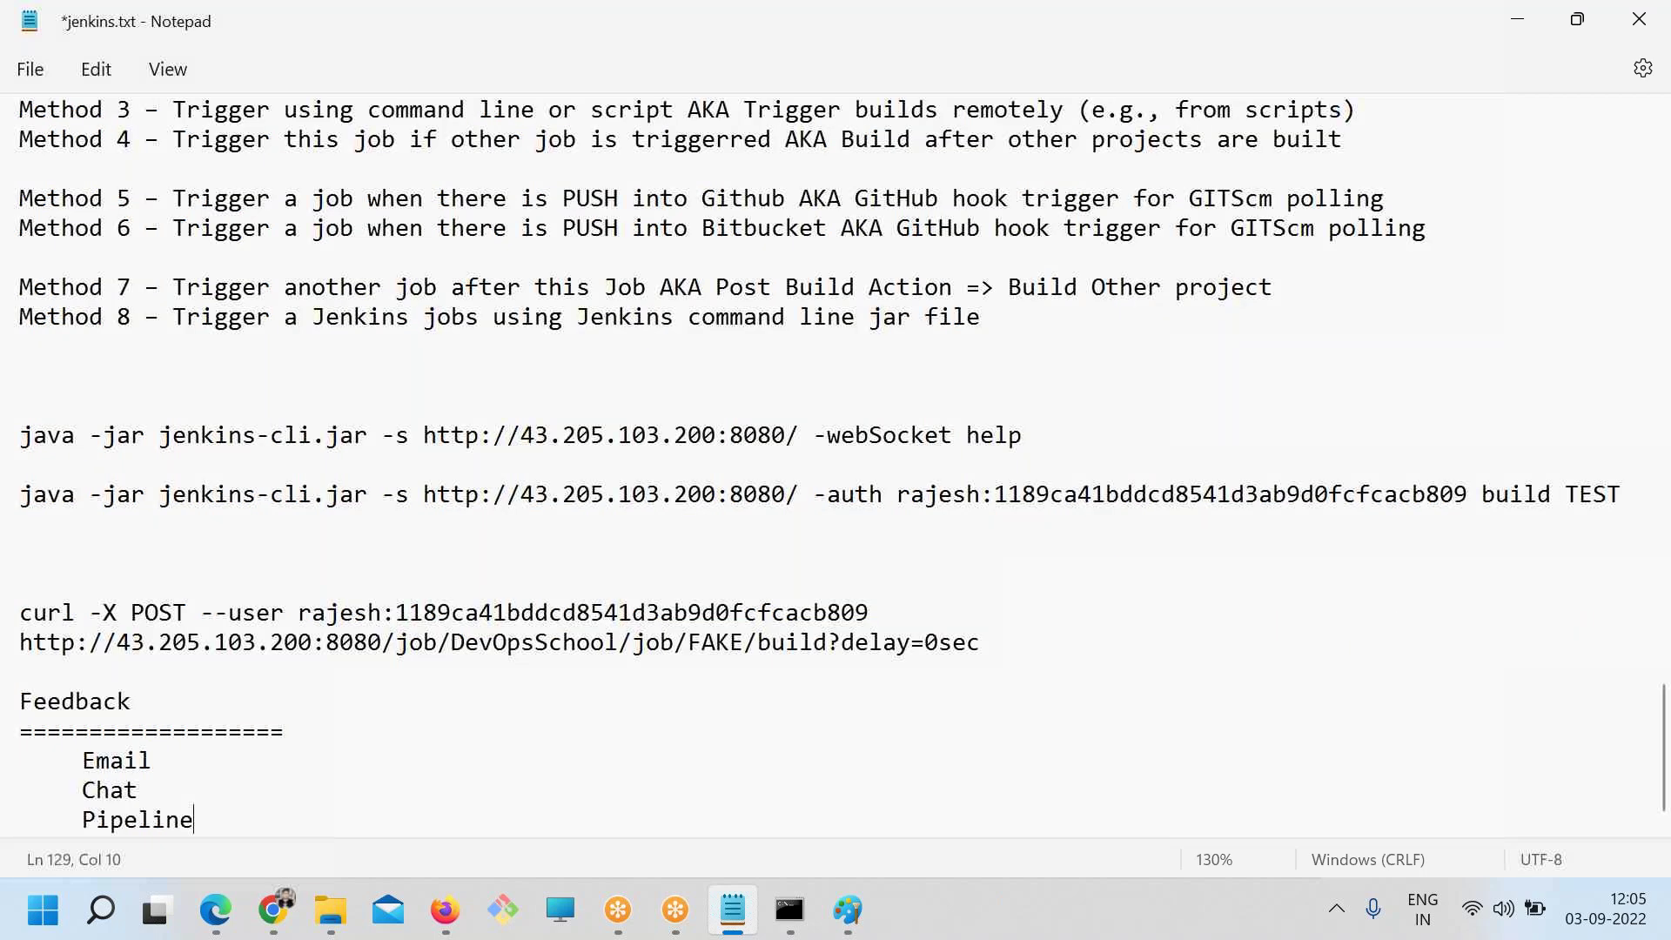
pyautogui.hotkey('ctrl', 's')
pyautogui.press('Return')
pyautogui.press('Return')
pyautogui.press('Return')
pyautogui.press('Return')
pyautogui.press('Return')
pyautogui.press('Return')
pyautogui.press('Return')
pyautogui.press('Return')
pyautogui.press('Return')
pyautogui.press('Return')
pyautogui.press('Return')
pyautogui.press('Return')
pyautogui.press('Return')
pyautogui.press('Return')
pyautogui.press('Return')
pyautogui.press('Return')
pyautogui.press('Return')
pyautogui.press('Return')
pyautogui.press('Return')
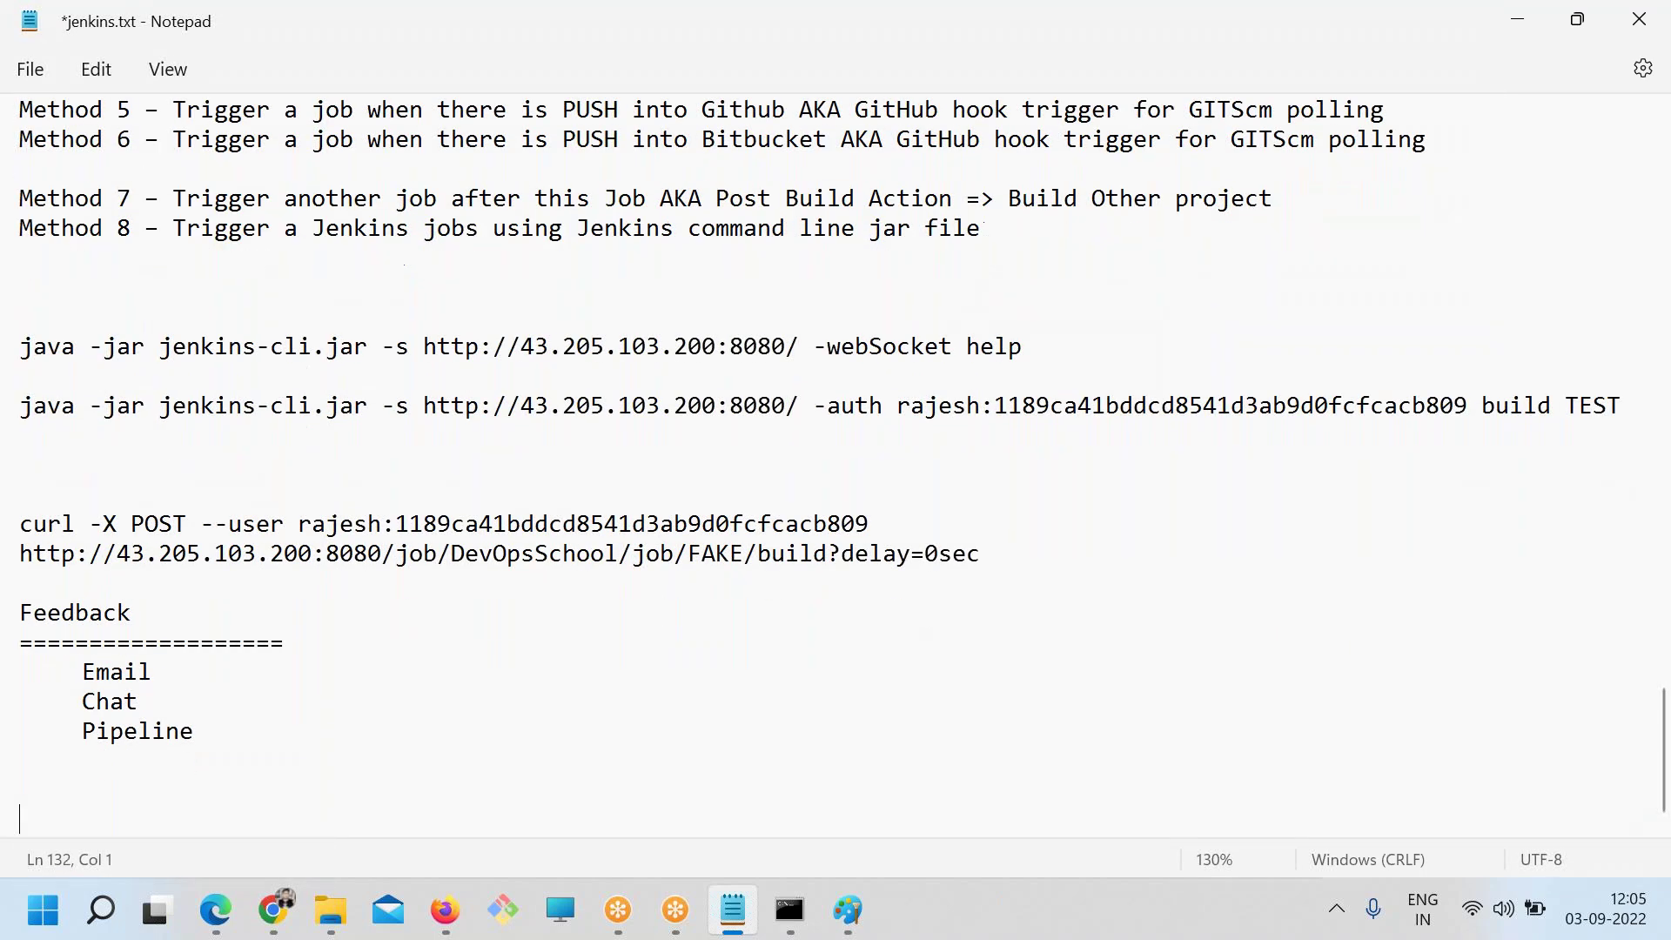
pyautogui.hotkey('ctrl', 's')
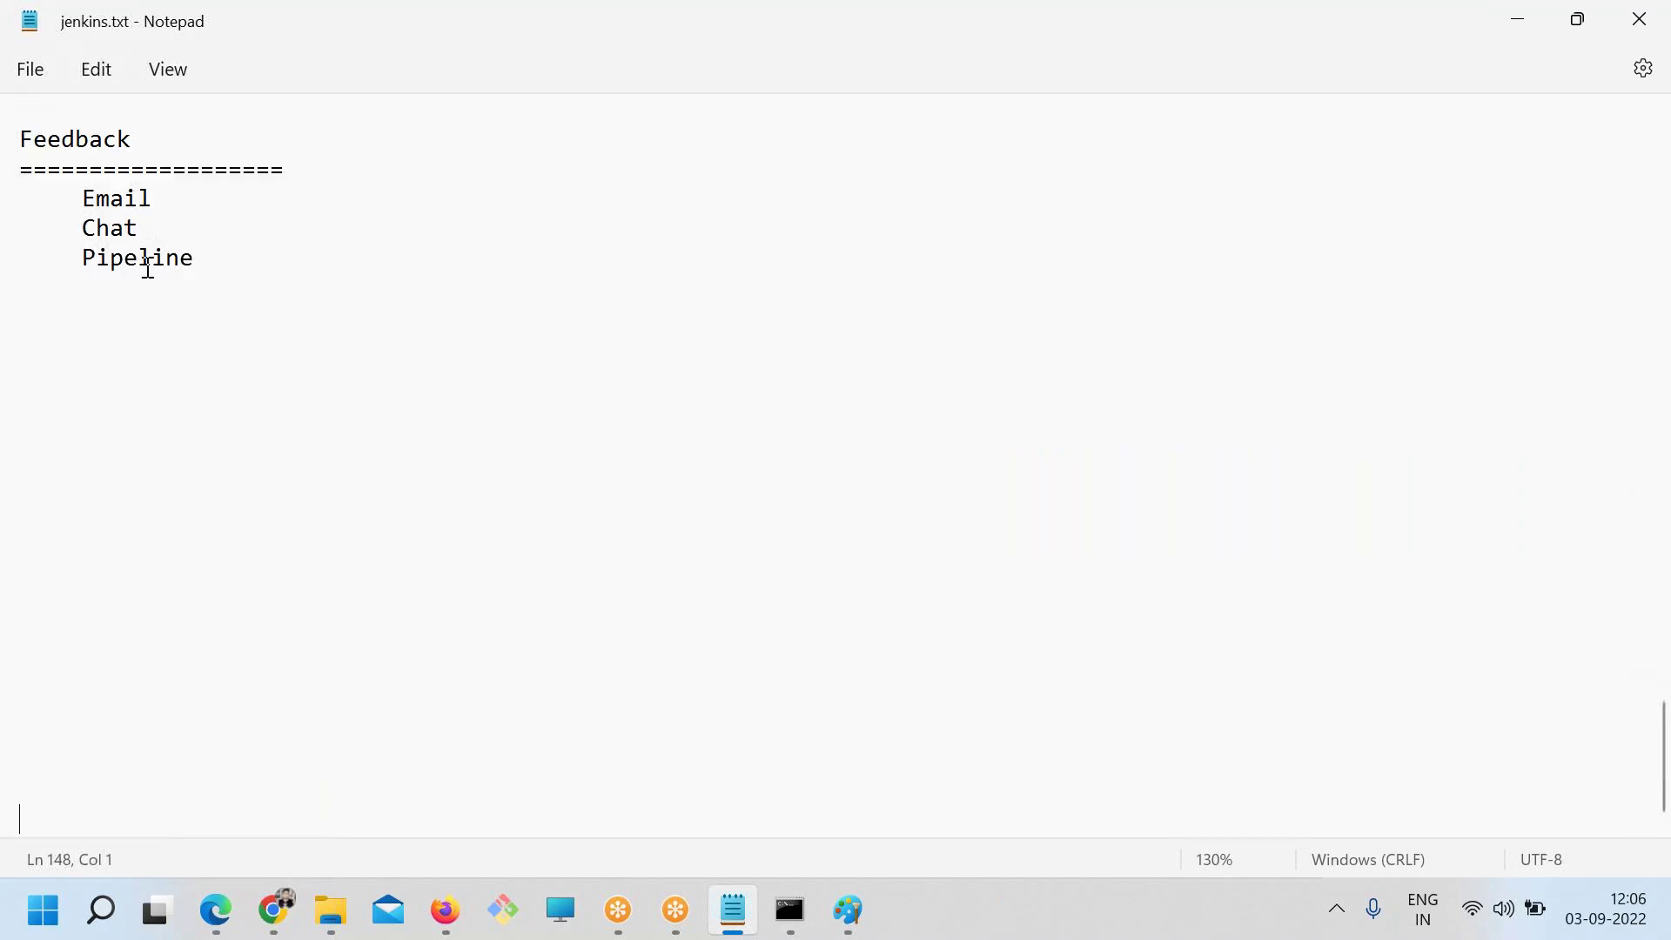
pyautogui.doubleClick(170, 259)
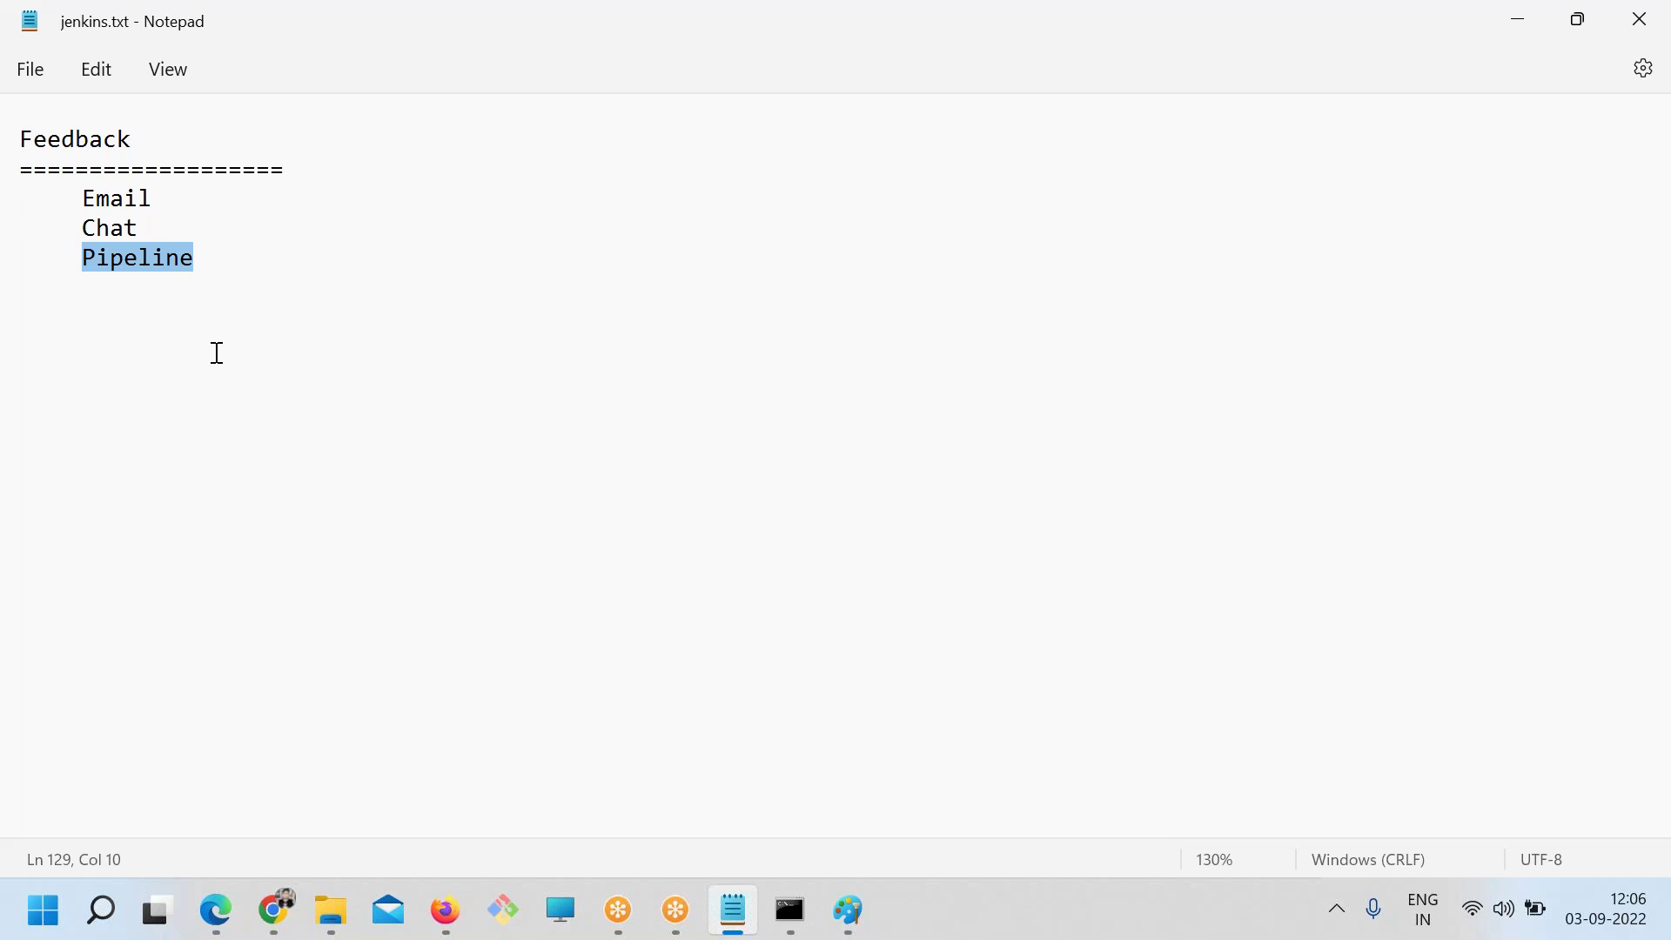
# Search the DevOpsSchool blog for 'jenkins pipeline' from the scheduling article's sidebar
pyautogui.click(275, 910)
pyautogui.click(1072, 22)
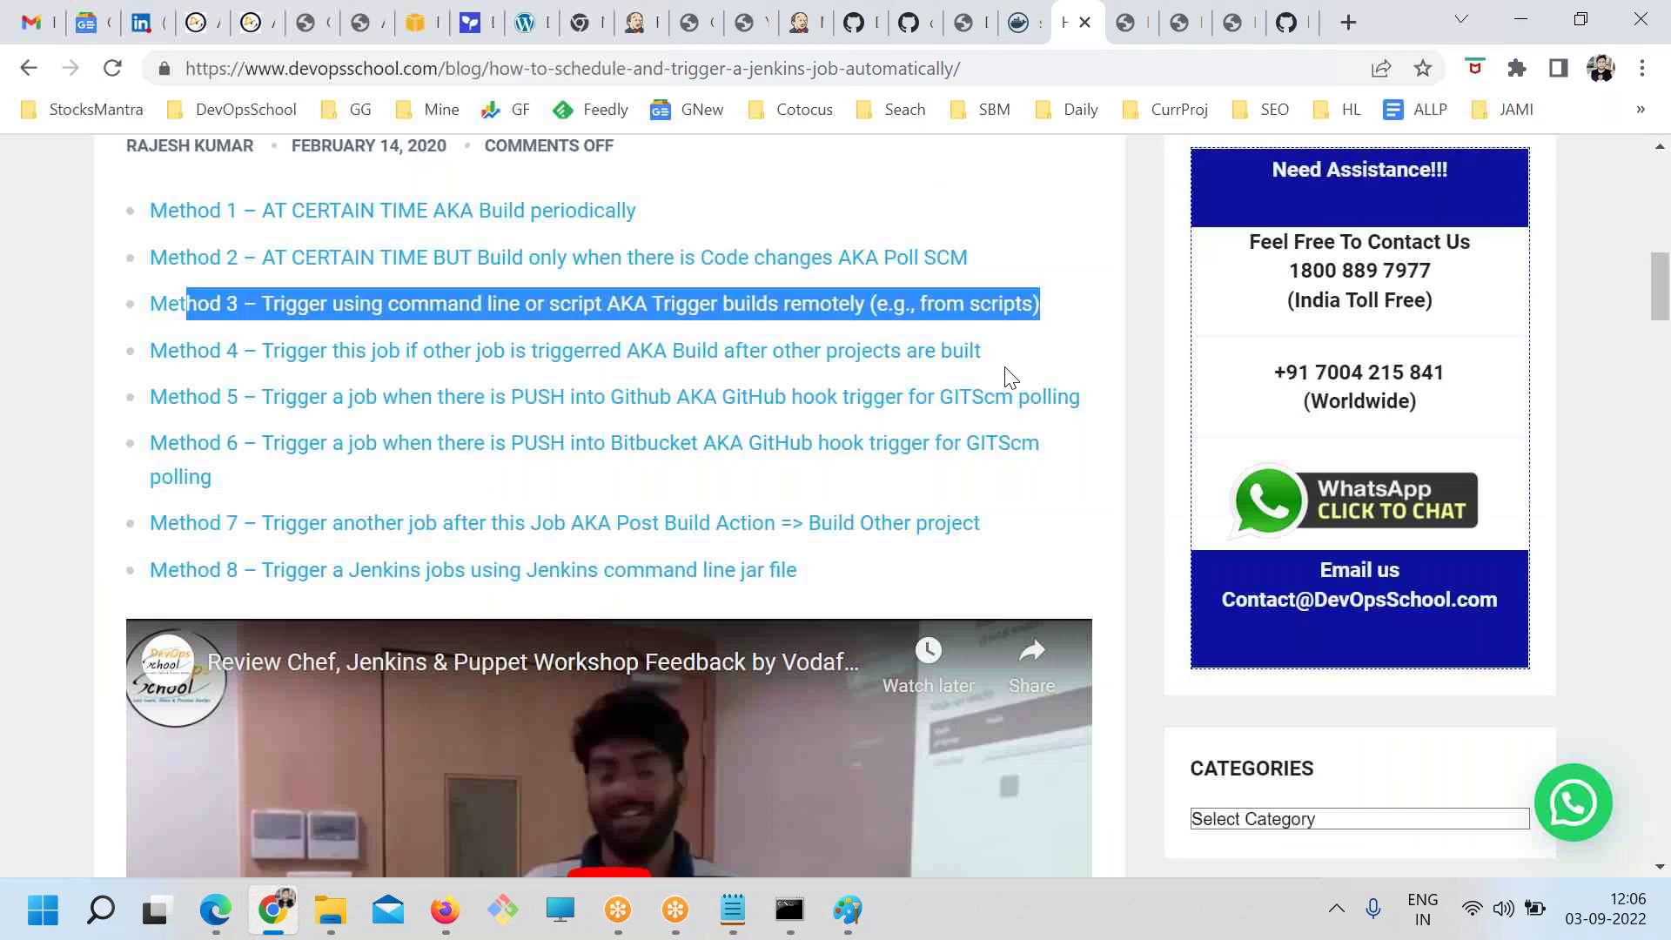
pyautogui.scroll(10, 1249, 426)
pyautogui.scroll(-6, 1249, 427)
pyautogui.click(1247, 373)
pyautogui.write('jenkins pipeline')
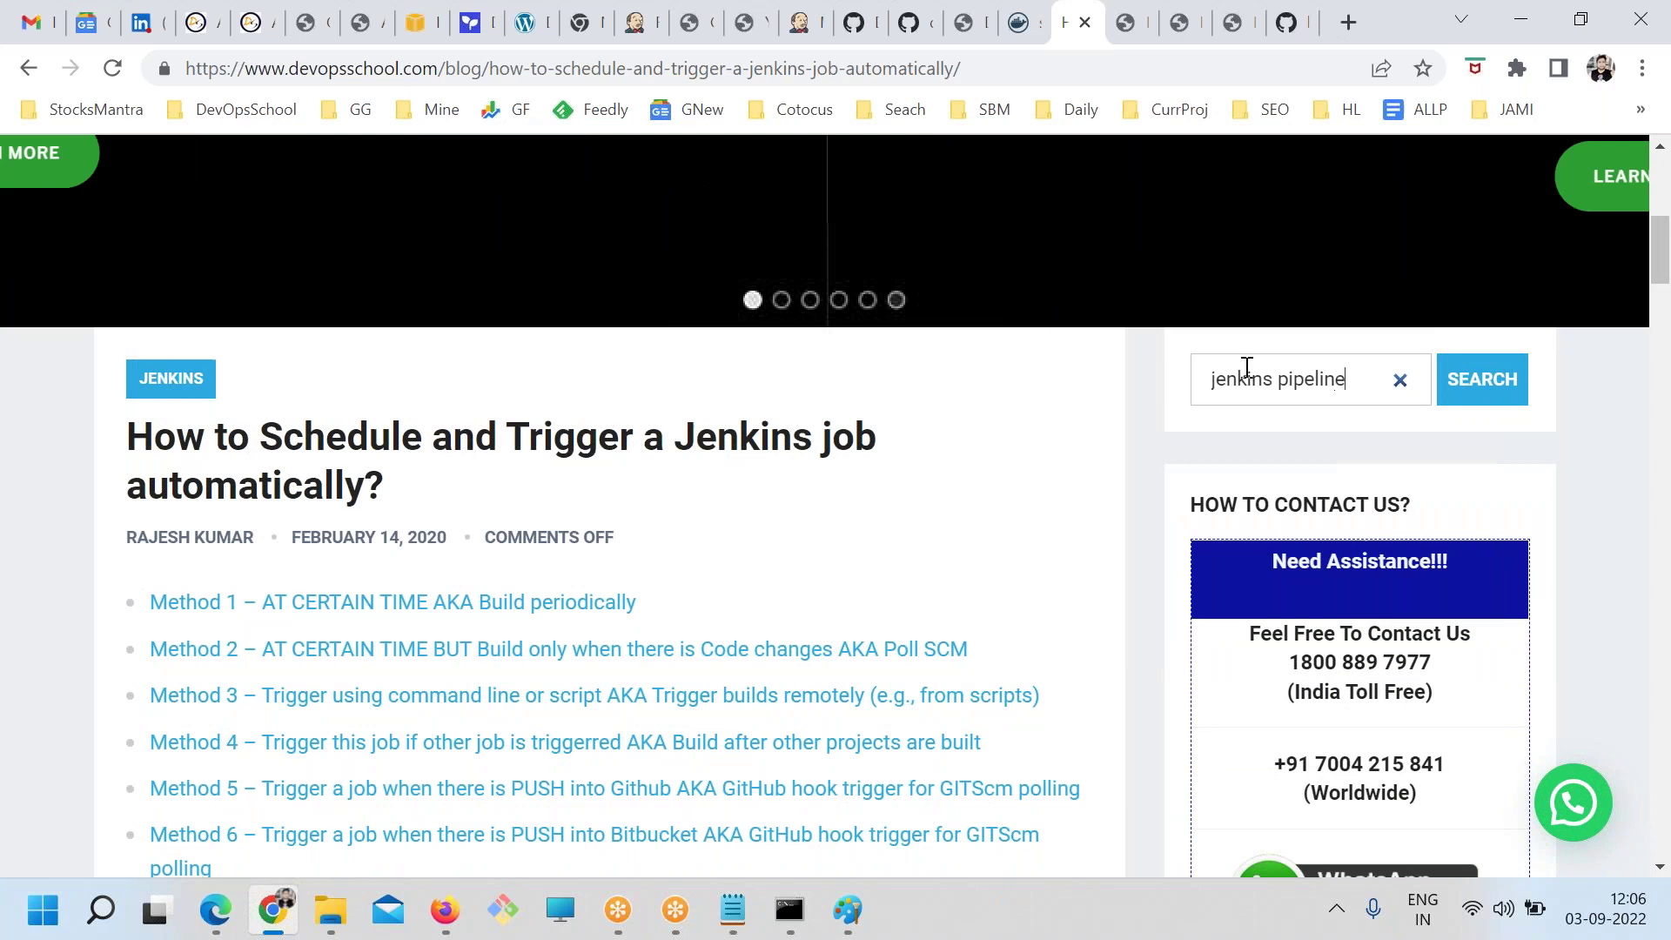
pyautogui.press('Return')
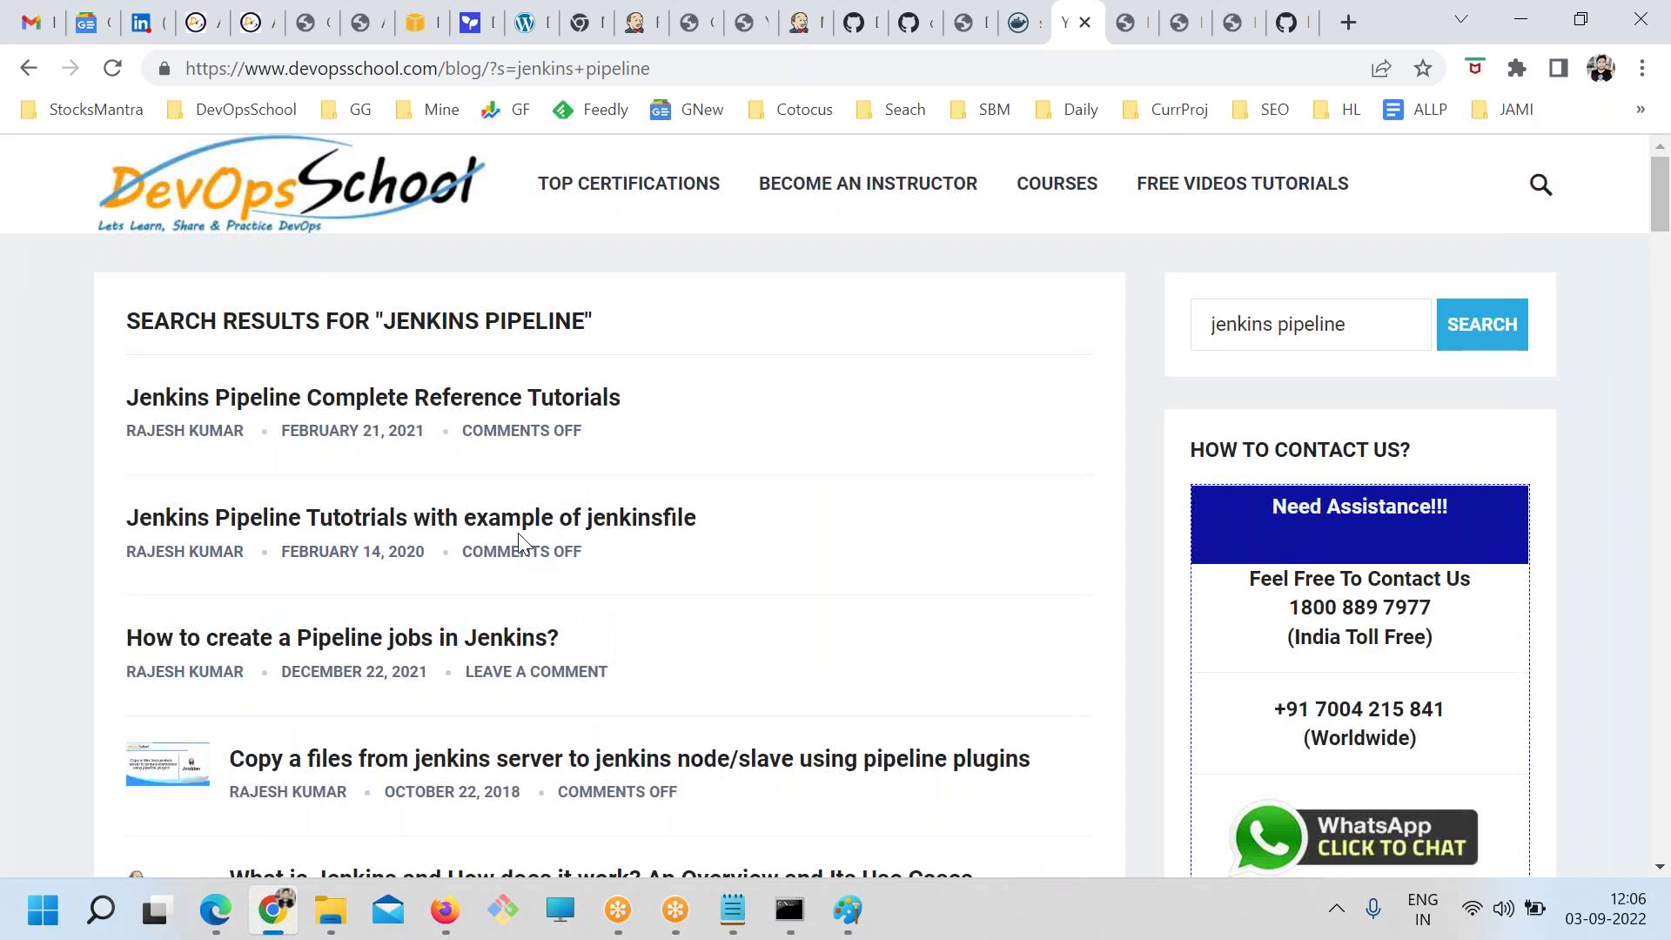
# Open the Jenkins Pipeline Complete Reference Tutorials article and paste its URL below Pipeline in jenkins.txt
pyautogui.click(429, 397)
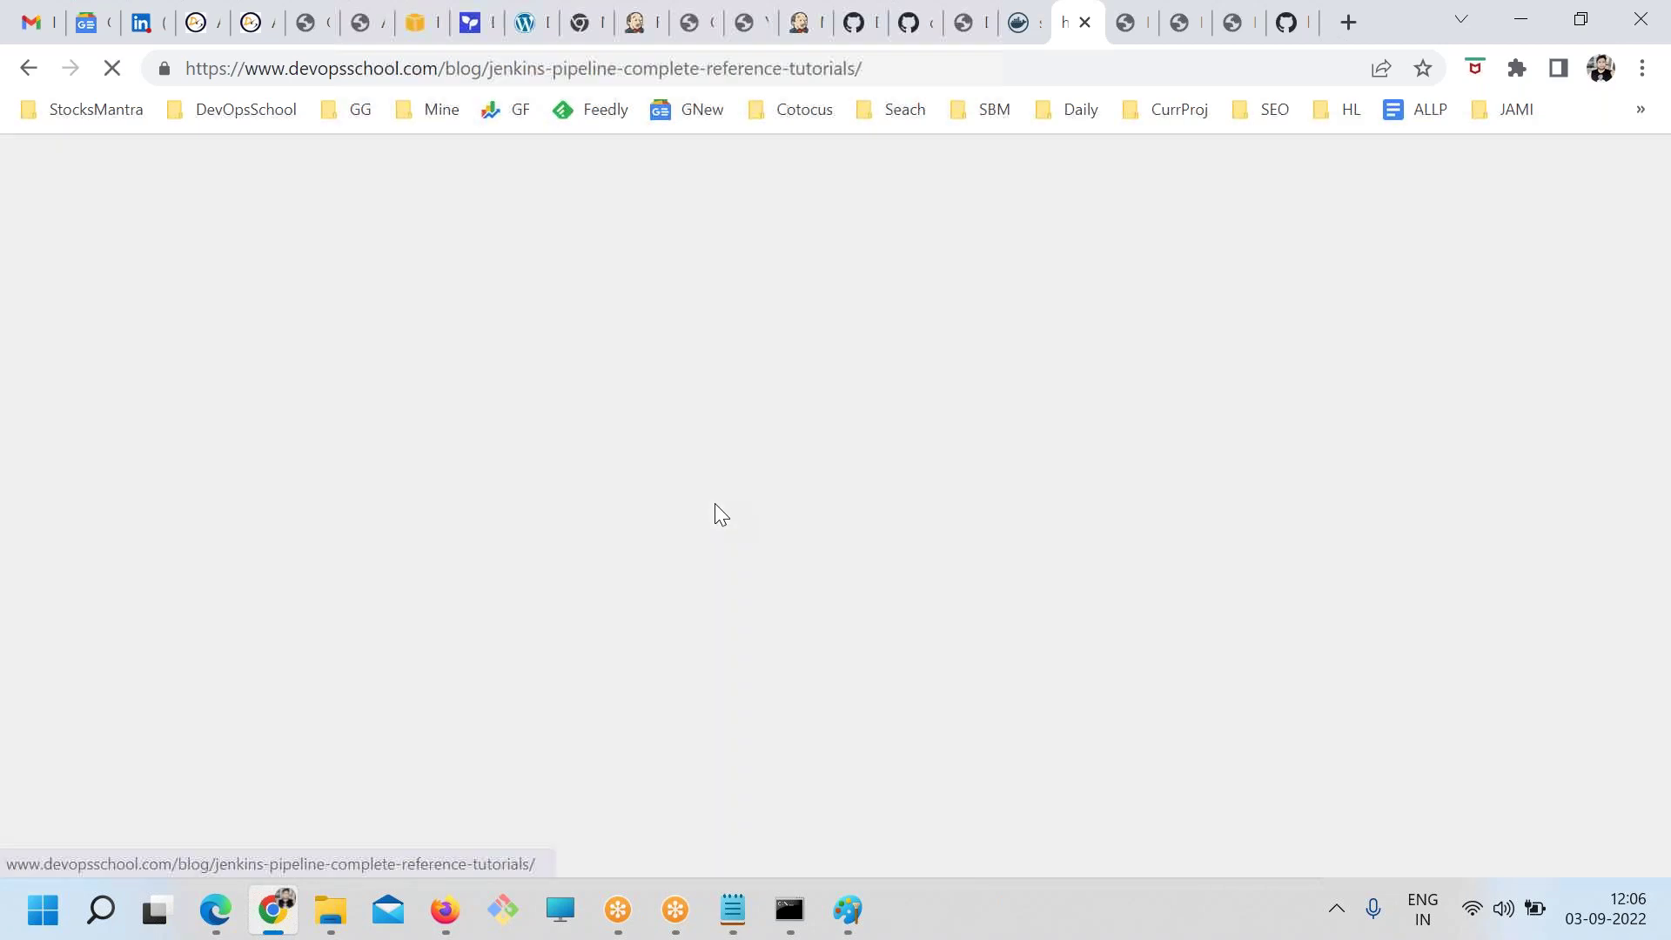
pyautogui.scroll(-10, 601, 579)
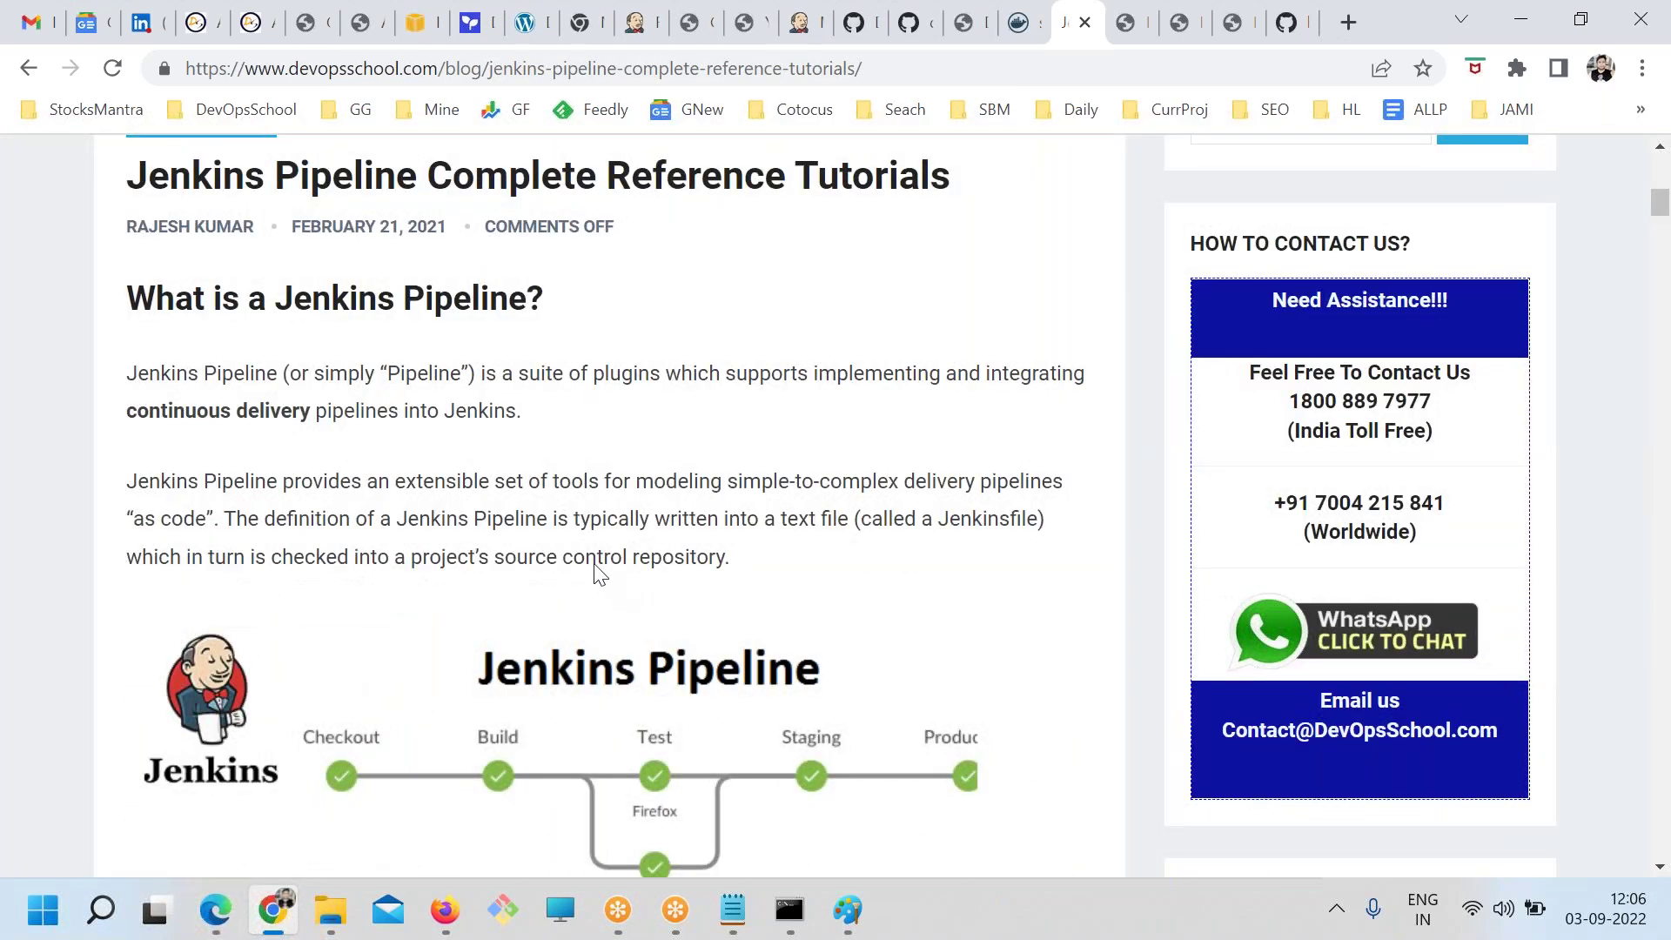
pyautogui.hotkey('ctrl', 'l')
pyautogui.hotkey('ctrl', 'c')
pyautogui.hotkey('alt', 'Tab')
pyautogui.click(123, 315)
pyautogui.hotkey('ctrl', 'v')
pyautogui.hotkey('alt', 'Tab')
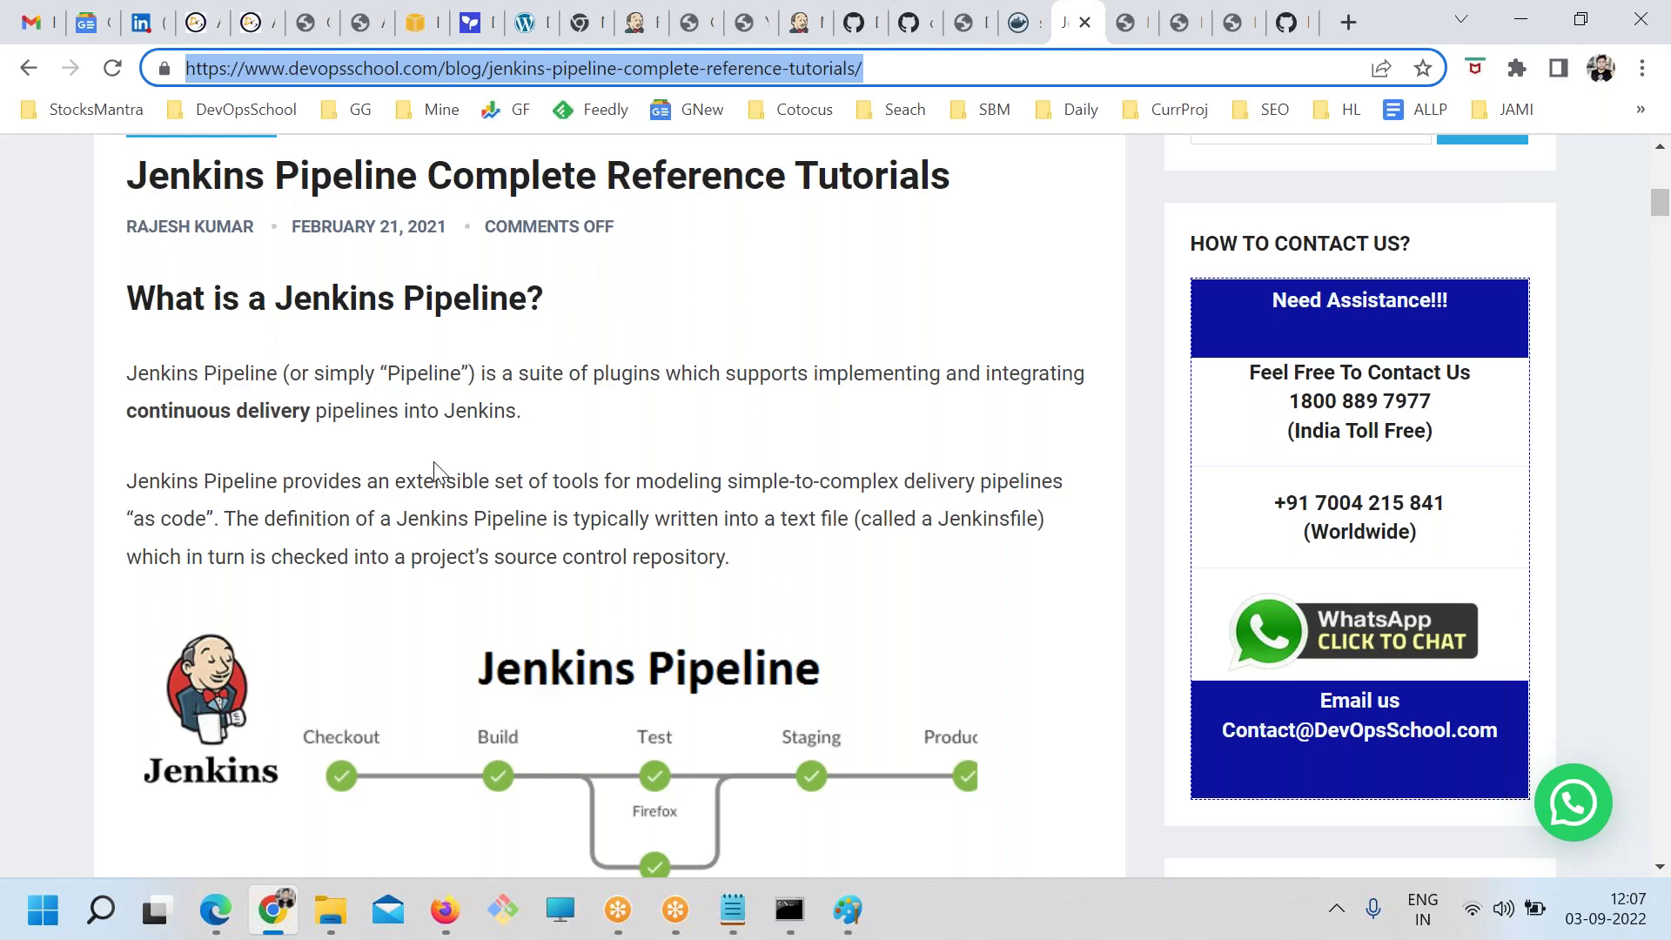
# Return to the Jenkins dashboard job list
pyautogui.scroll(-5, 434, 474)
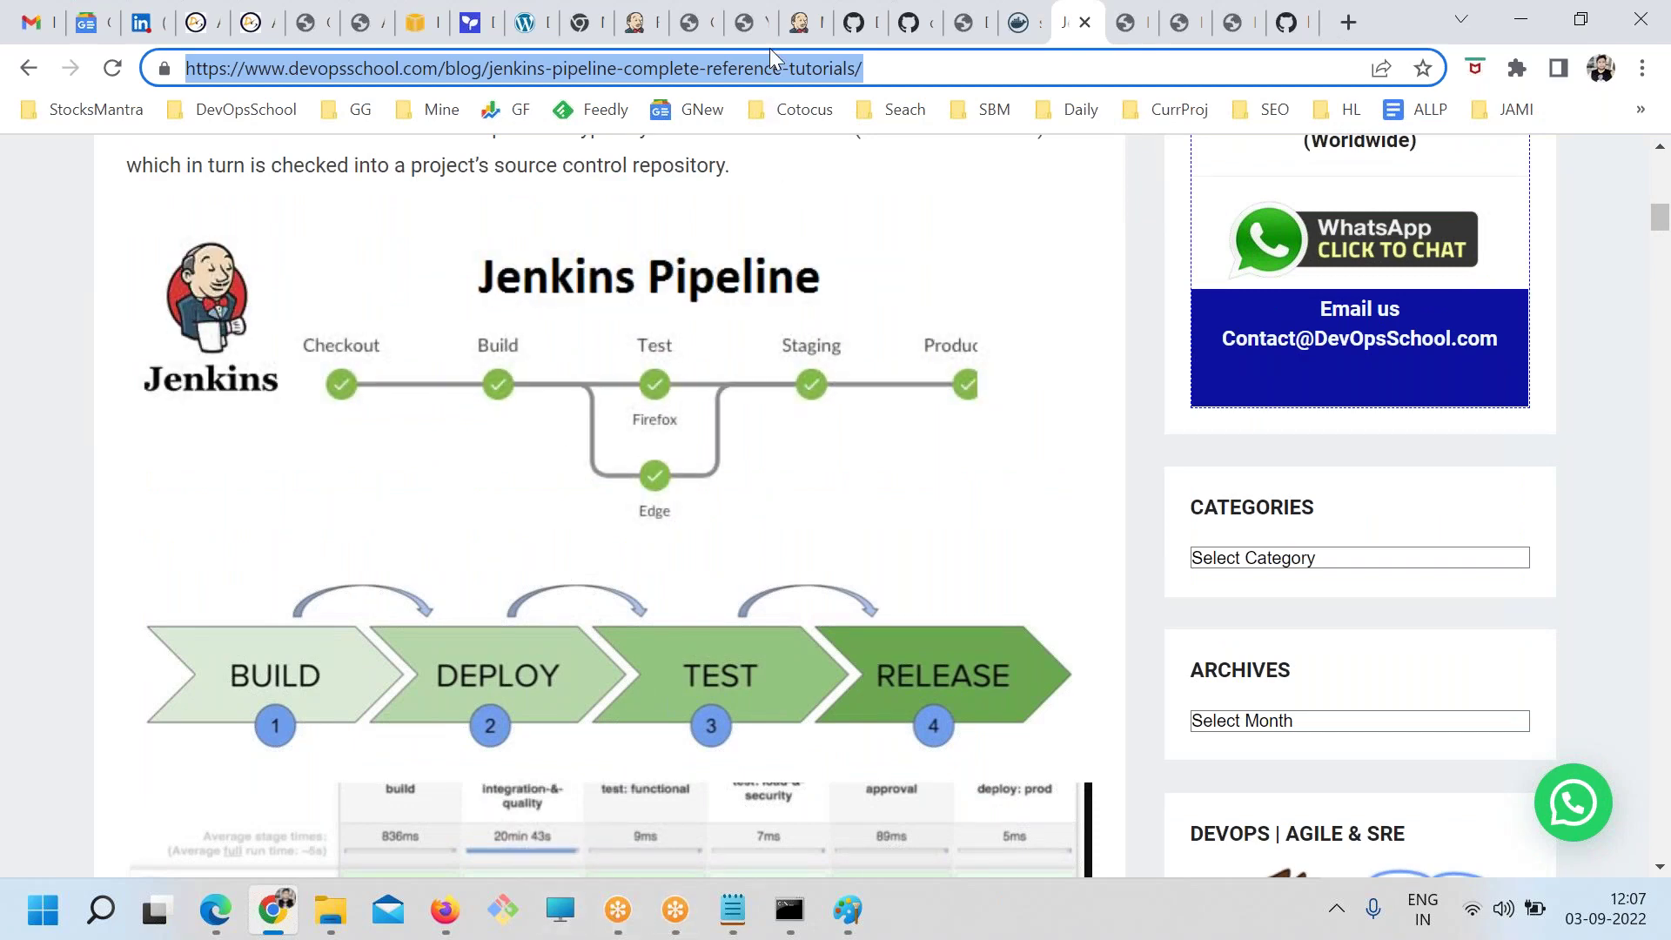
pyautogui.click(797, 23)
pyautogui.click(70, 237)
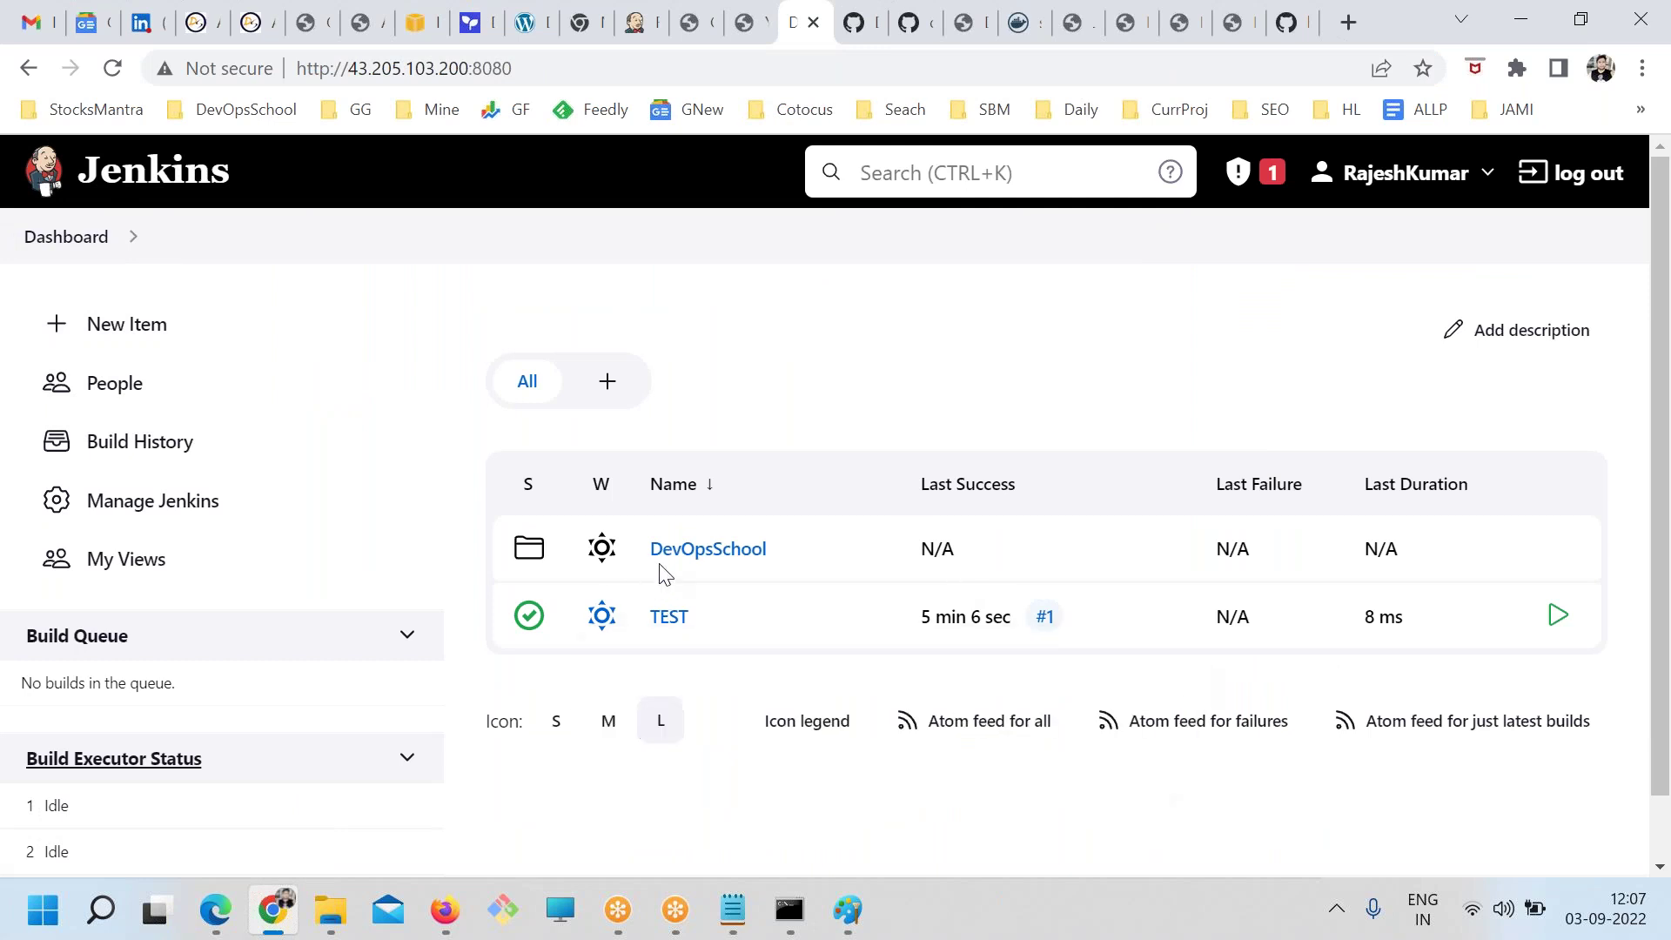
# Open the DevOpsSchool folder and scroll through its jobs Build, Dep2QA, FAKE, FAKE1, Pack, scan and Test
pyautogui.click(668, 551)
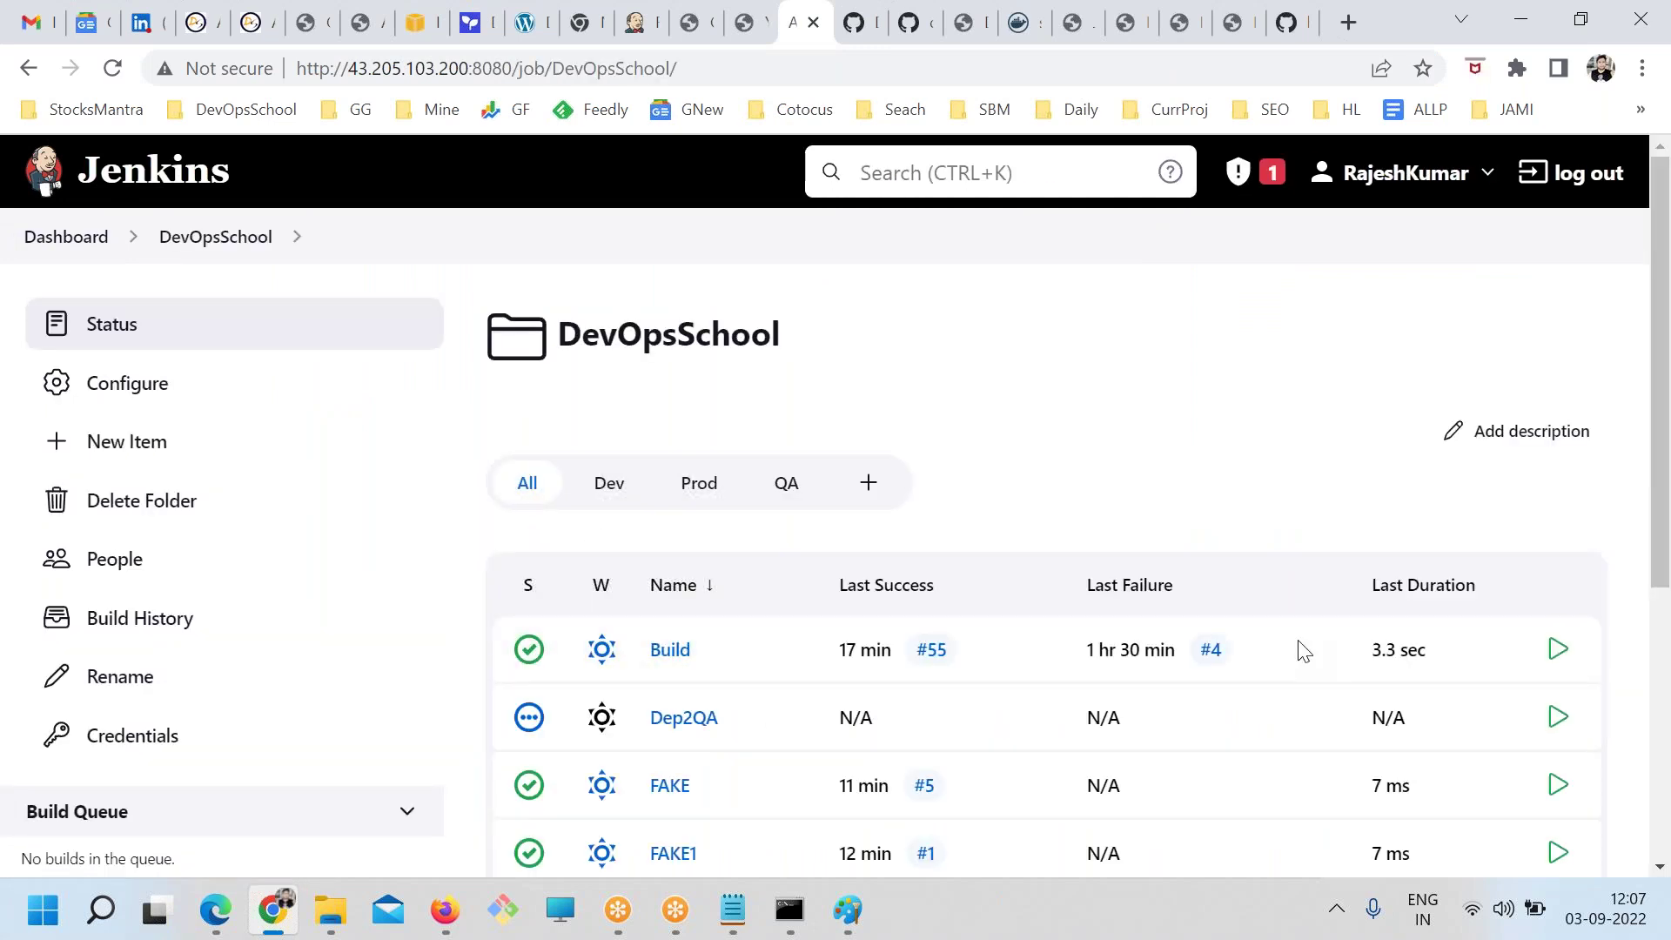
pyautogui.scroll(-3, 961, 526)
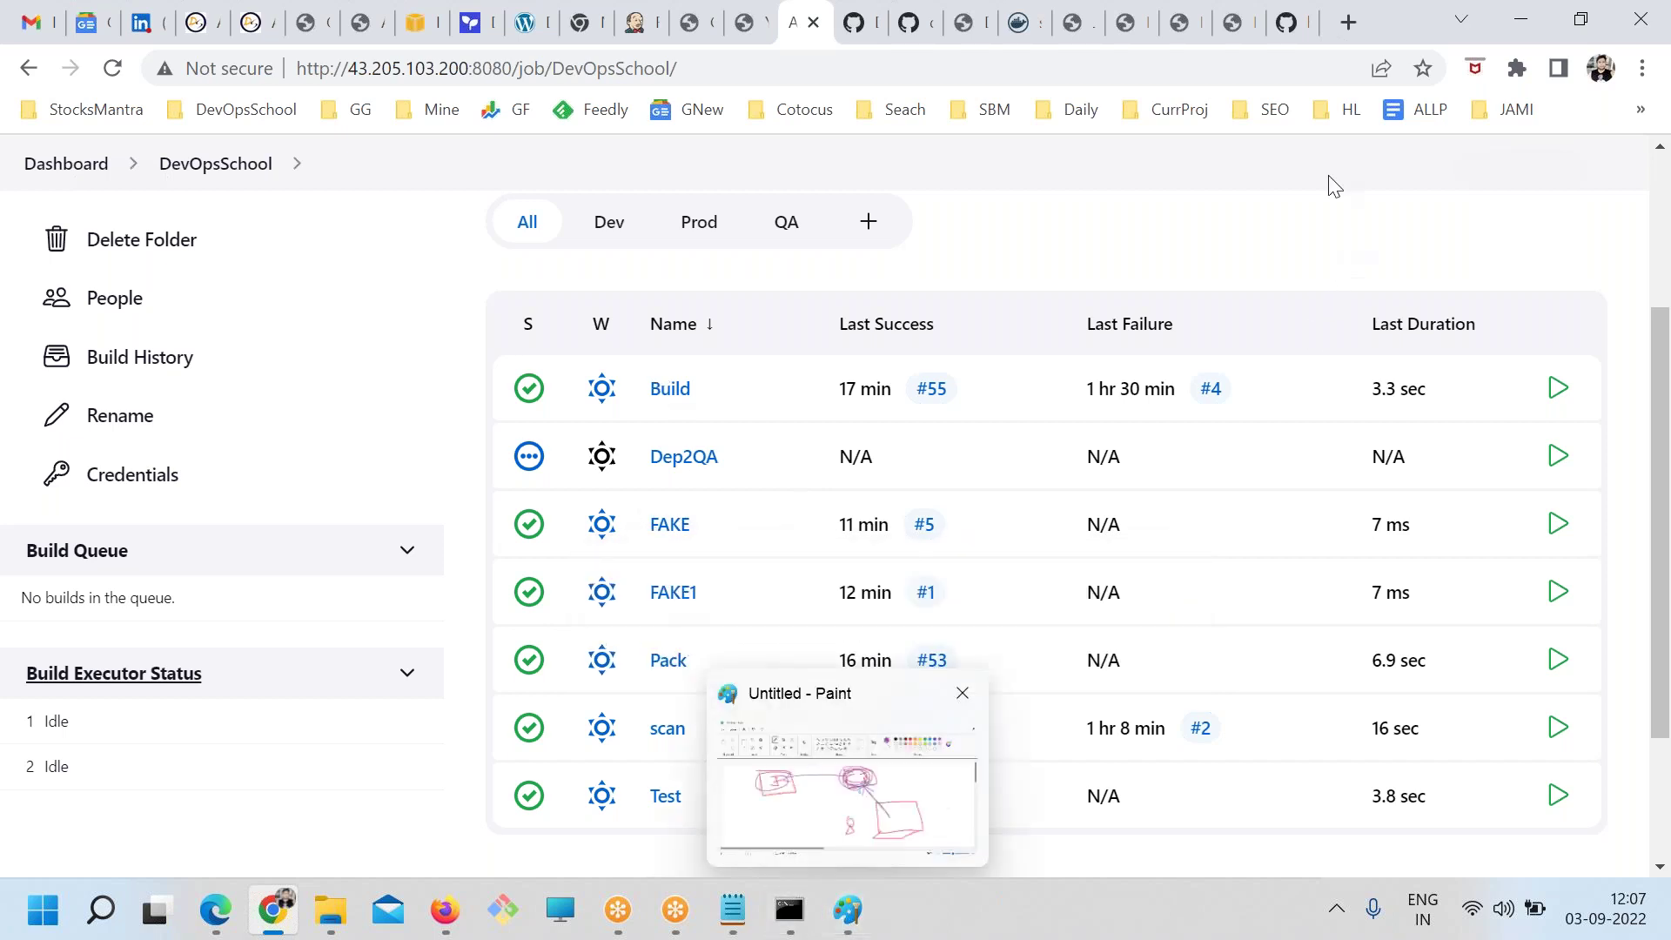
# Find the Jenkins Pipeline reference article among the open blog tabs
pyautogui.click(1253, 34)
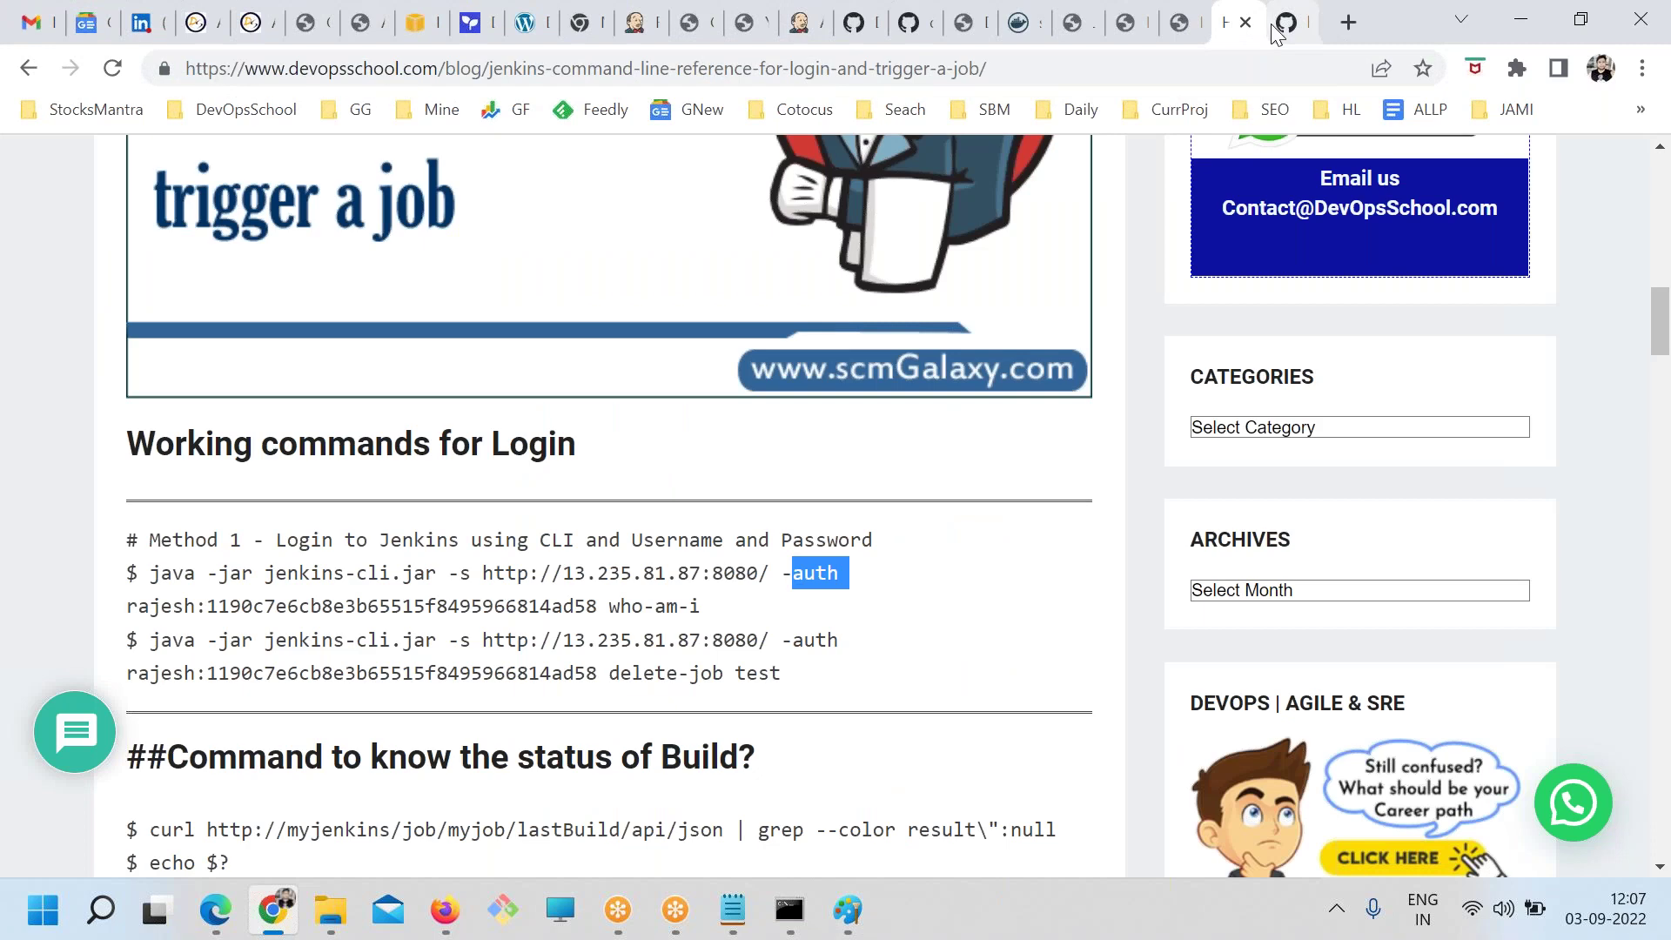
pyautogui.click(1287, 22)
pyautogui.click(1180, 22)
pyautogui.click(1073, 21)
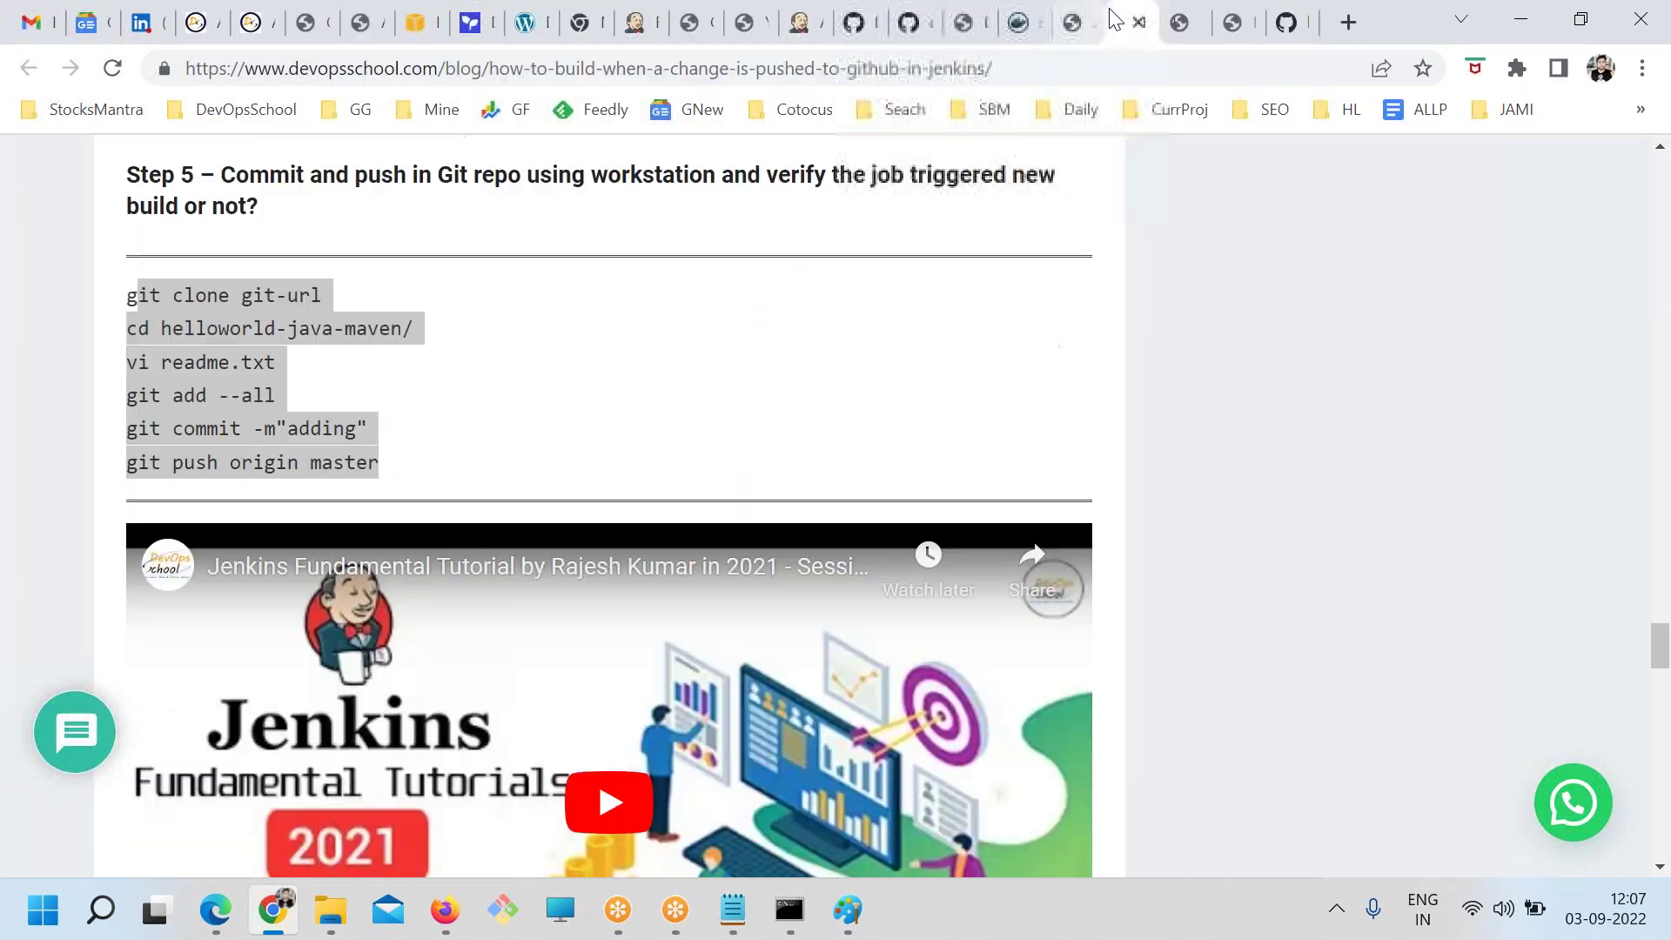
pyautogui.click(1018, 22)
pyautogui.click(1073, 24)
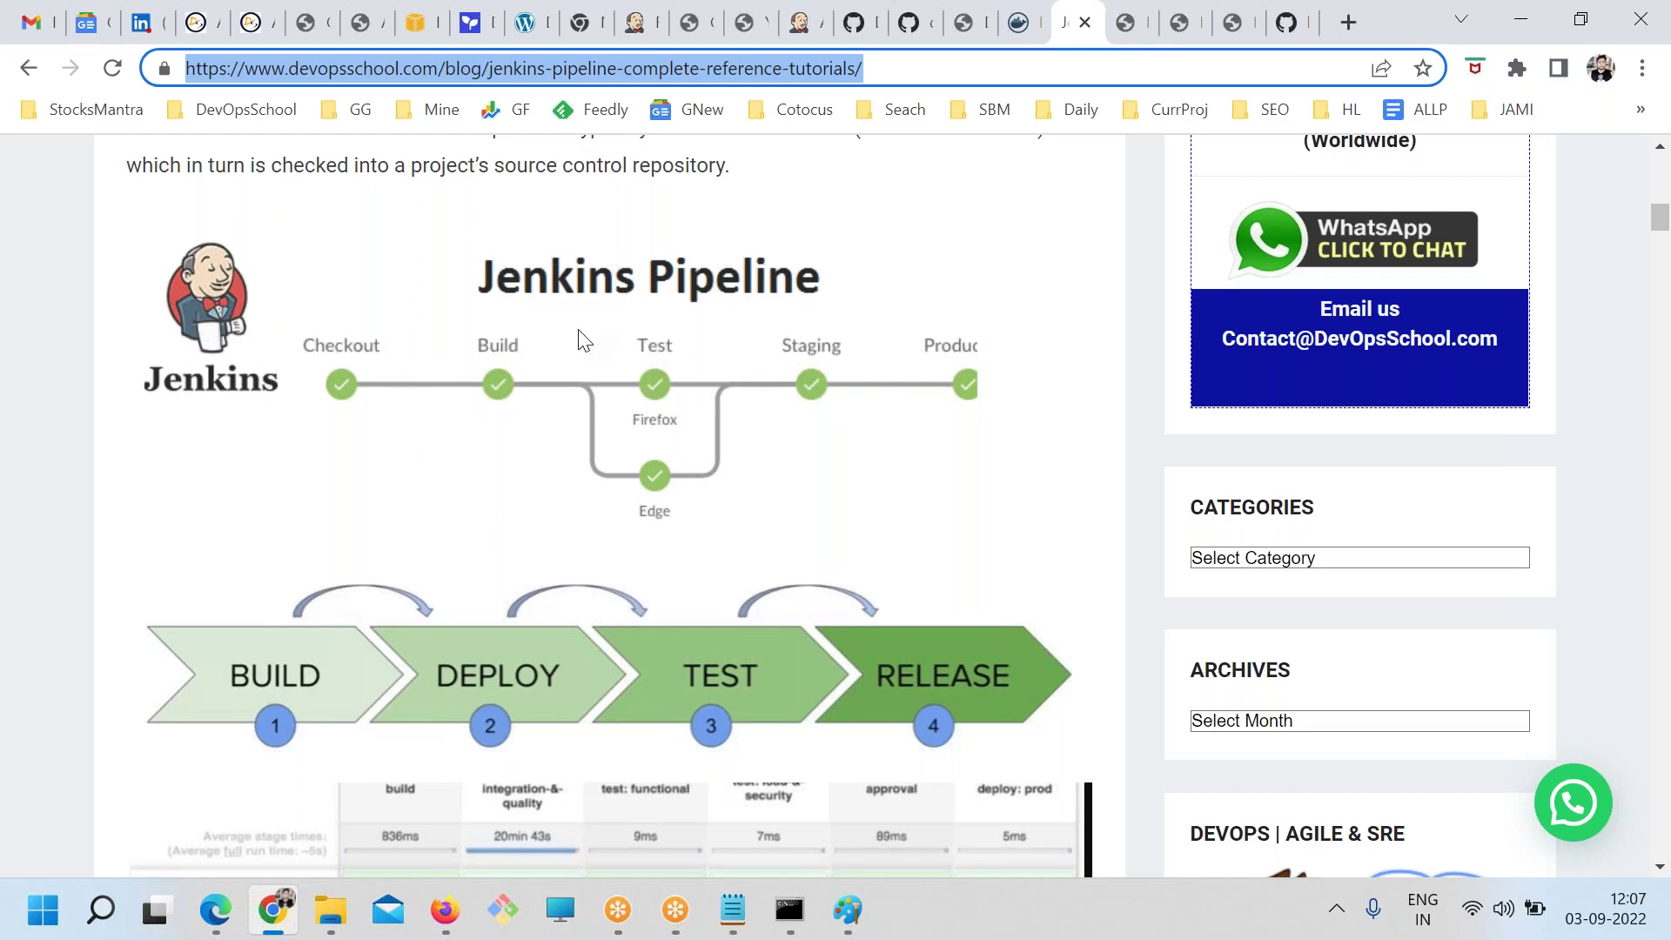
# Read and highlight the article's 'Why Pipeline?' section
pyautogui.scroll(-5, 626, 378)
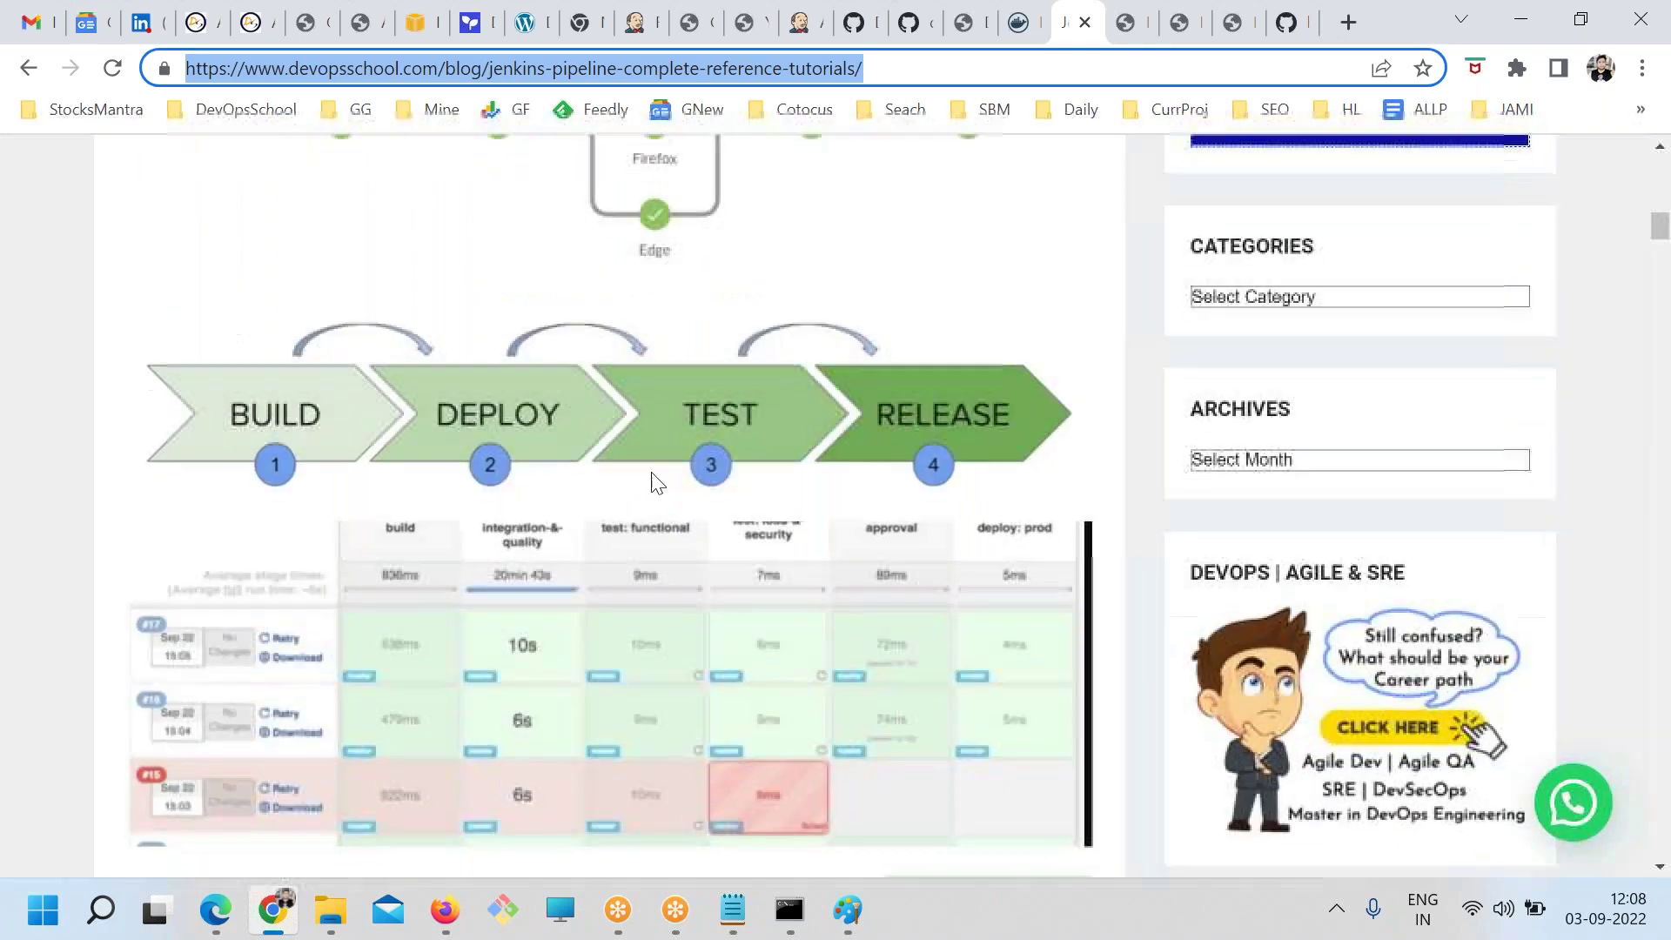
pyautogui.scroll(1, 522, 435)
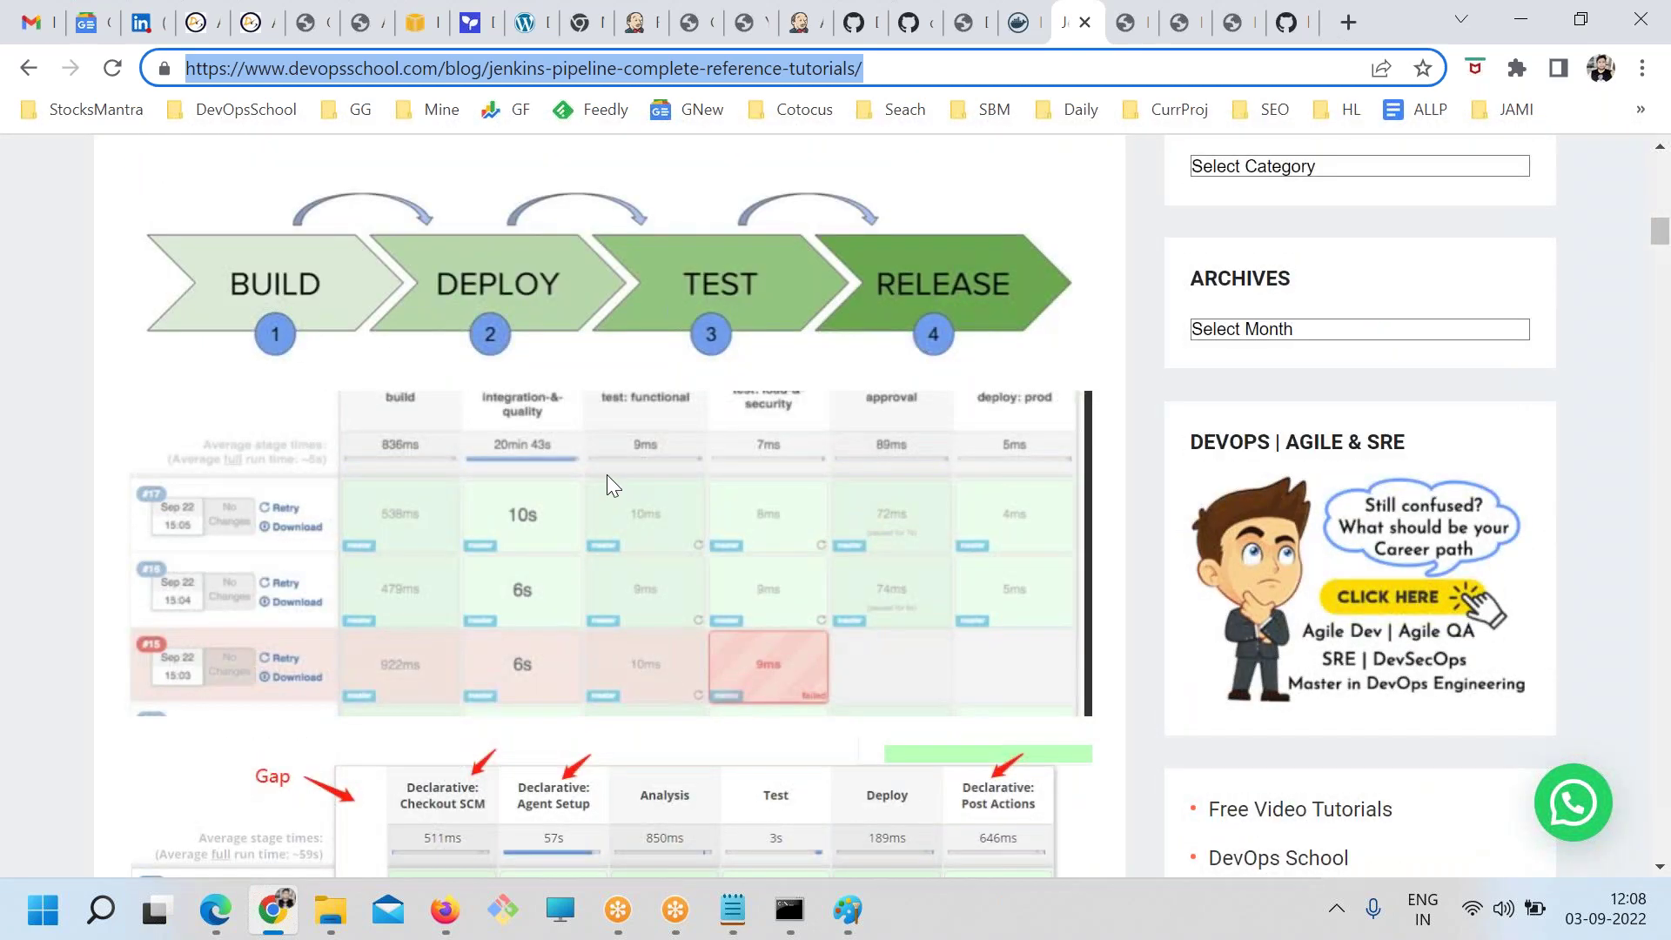
pyautogui.scroll(-4, 705, 513)
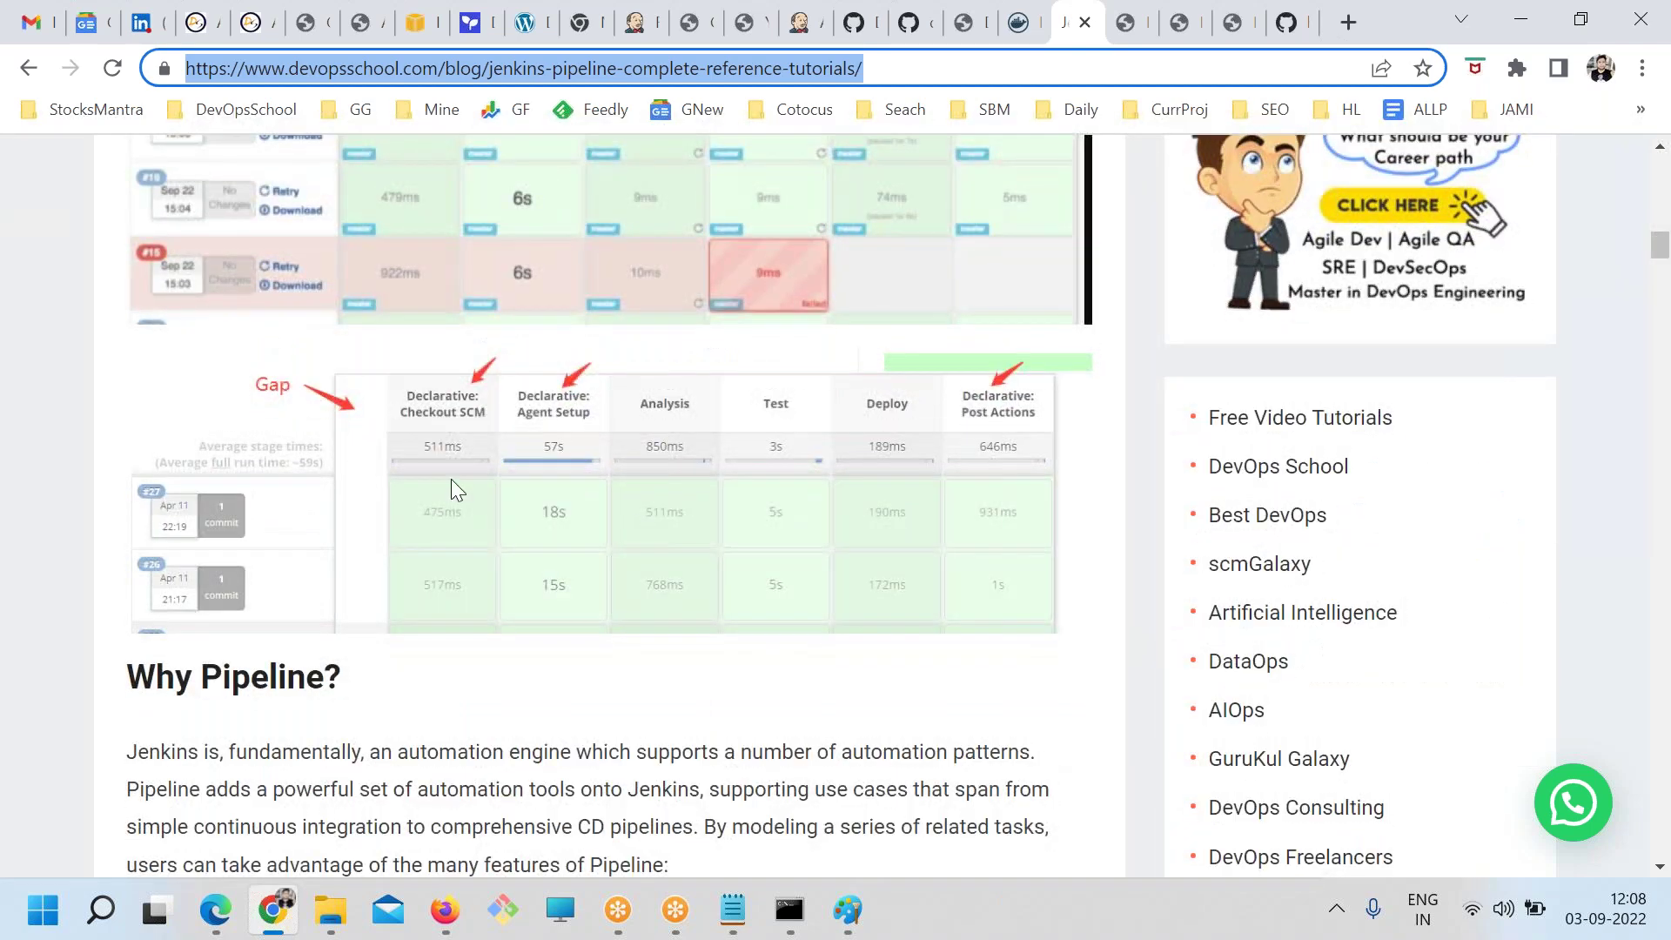
pyautogui.scroll(-3, 717, 587)
pyautogui.scroll(5, 718, 587)
pyautogui.scroll(-5, 718, 588)
pyautogui.moveTo(156, 409); pyautogui.dragTo(352, 479)
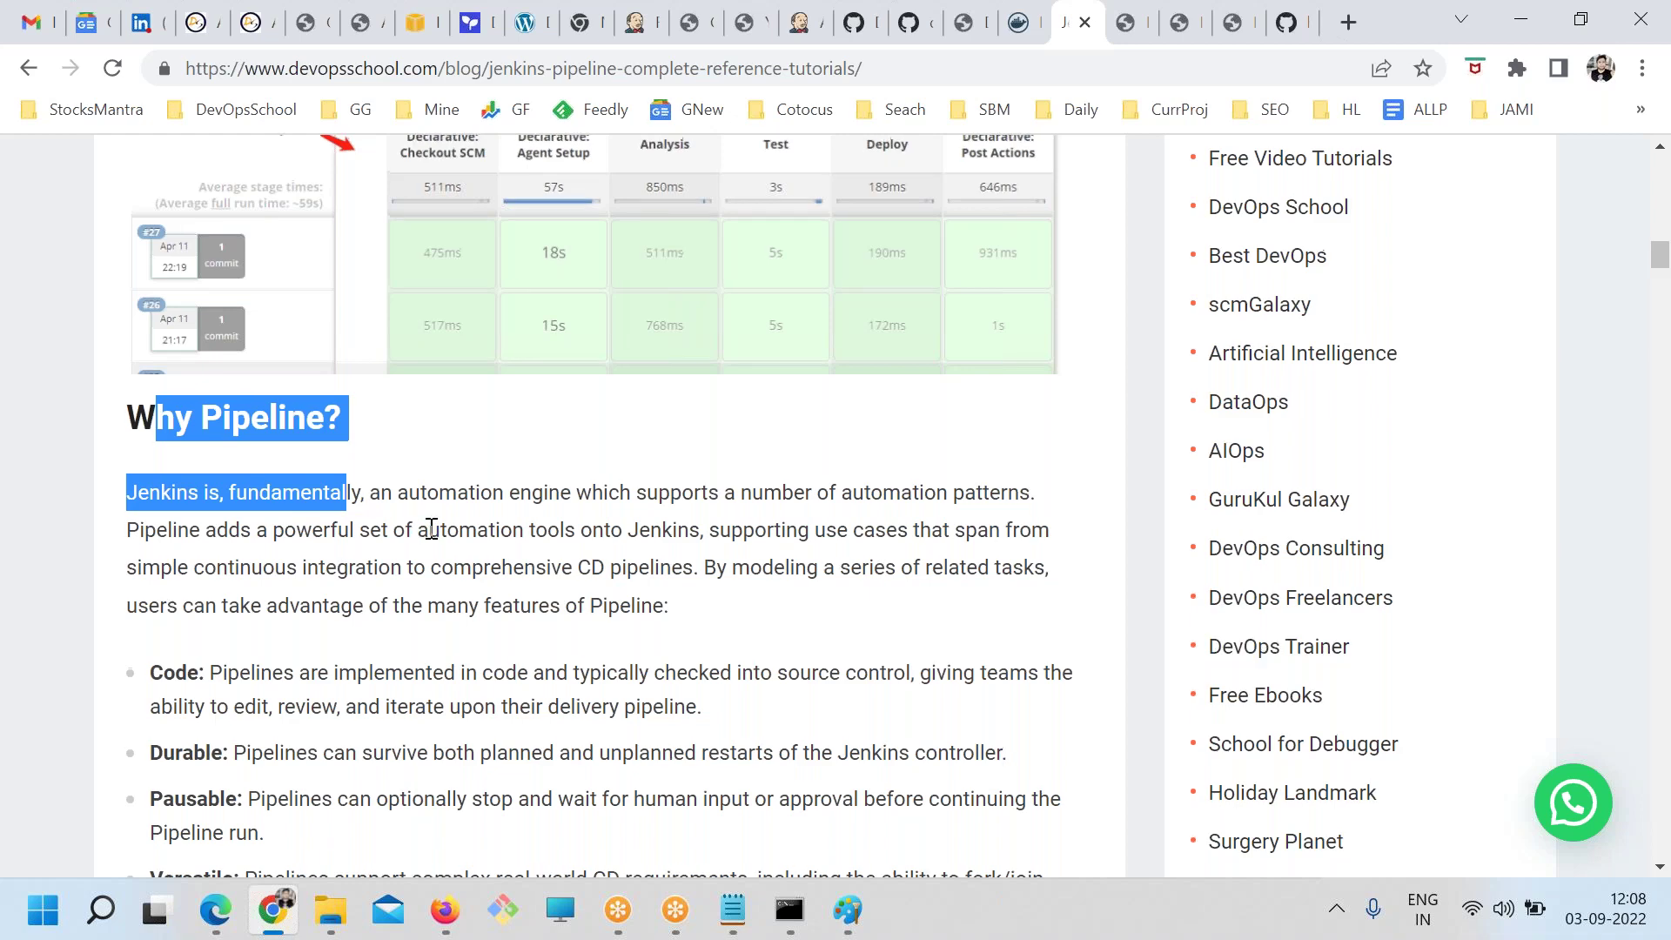
pyautogui.scroll(1, 430, 528)
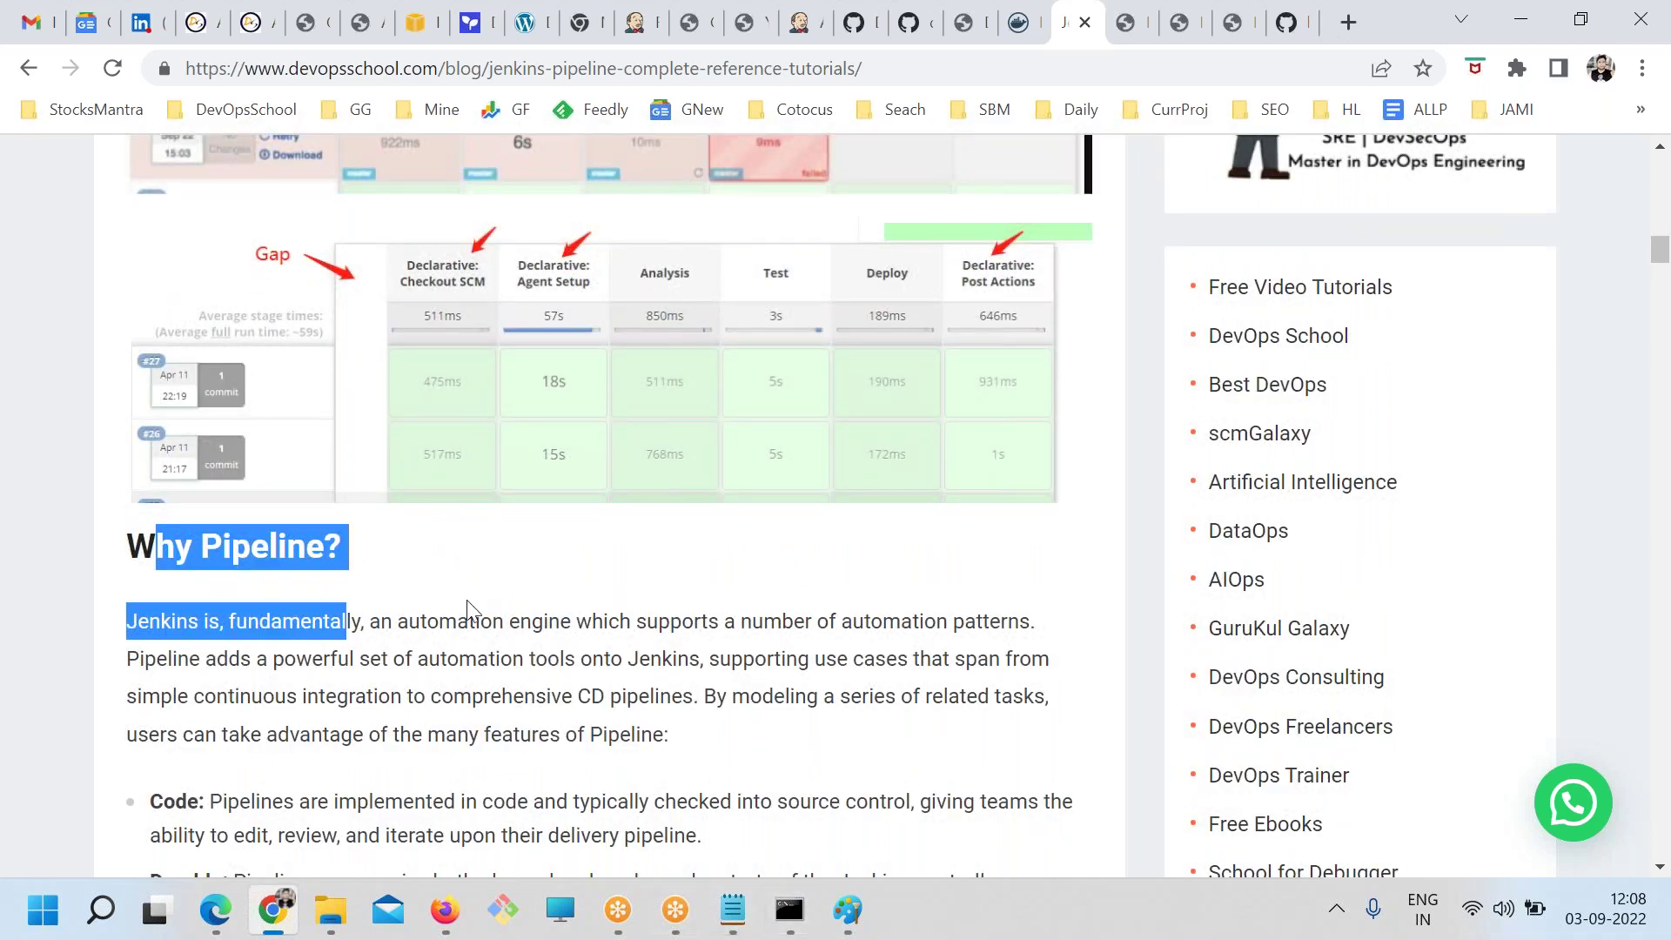
pyautogui.scroll(-2, 466, 597)
pyautogui.click(655, 661)
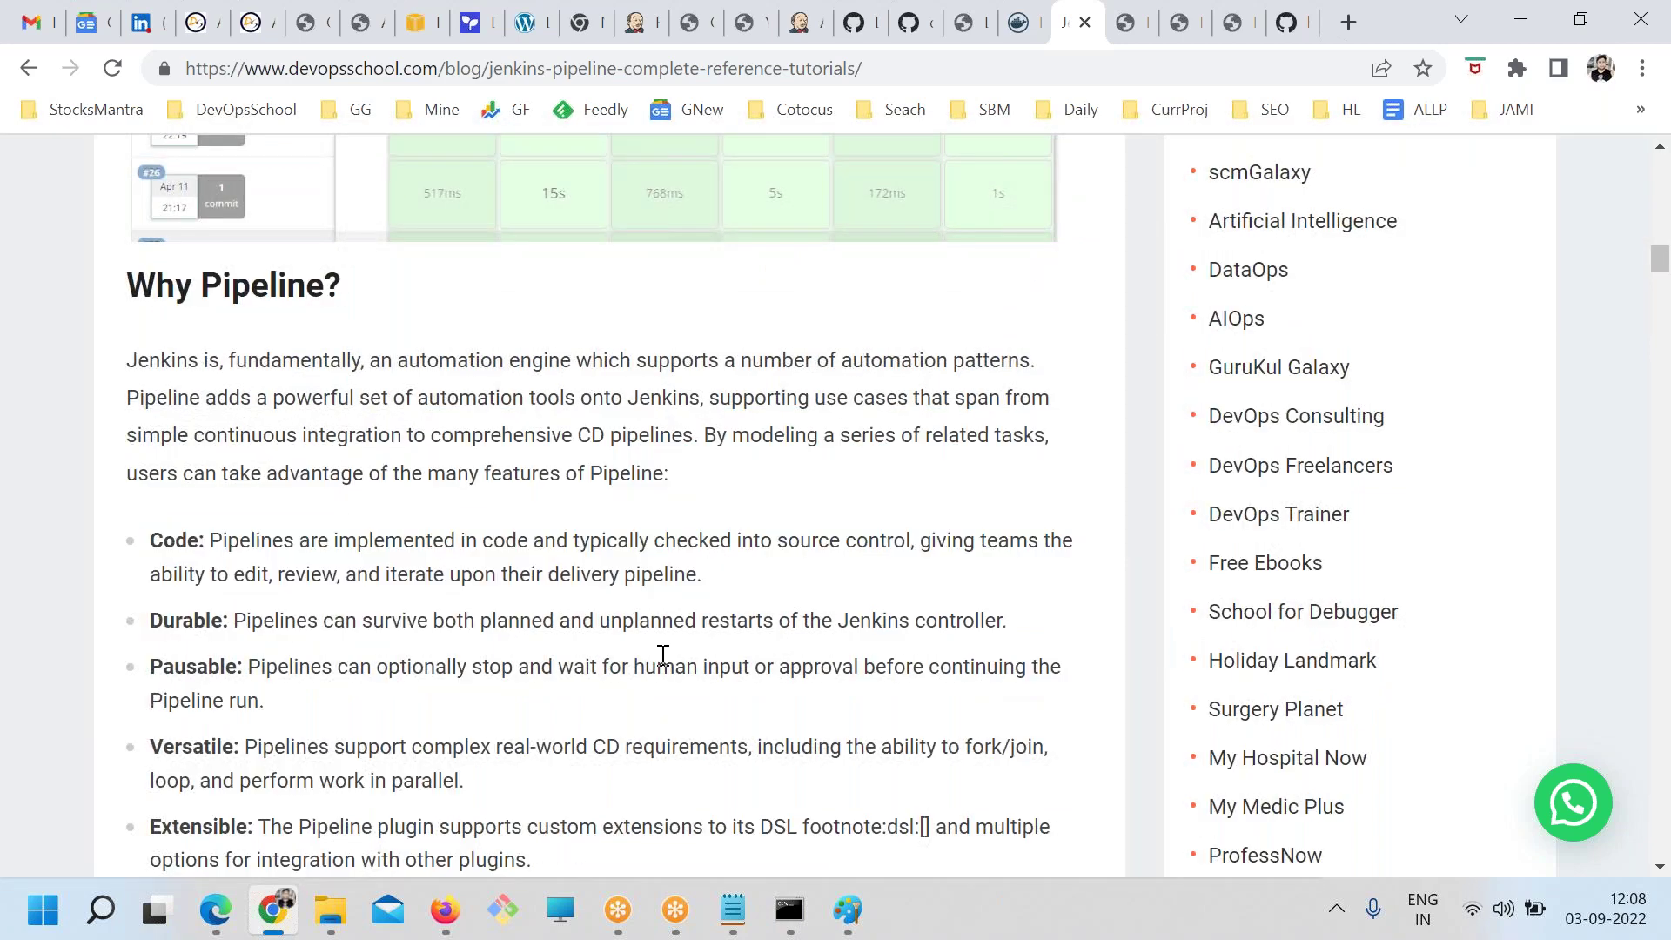
# Look over the jenkins.txt notes
pyautogui.click(677, 905)
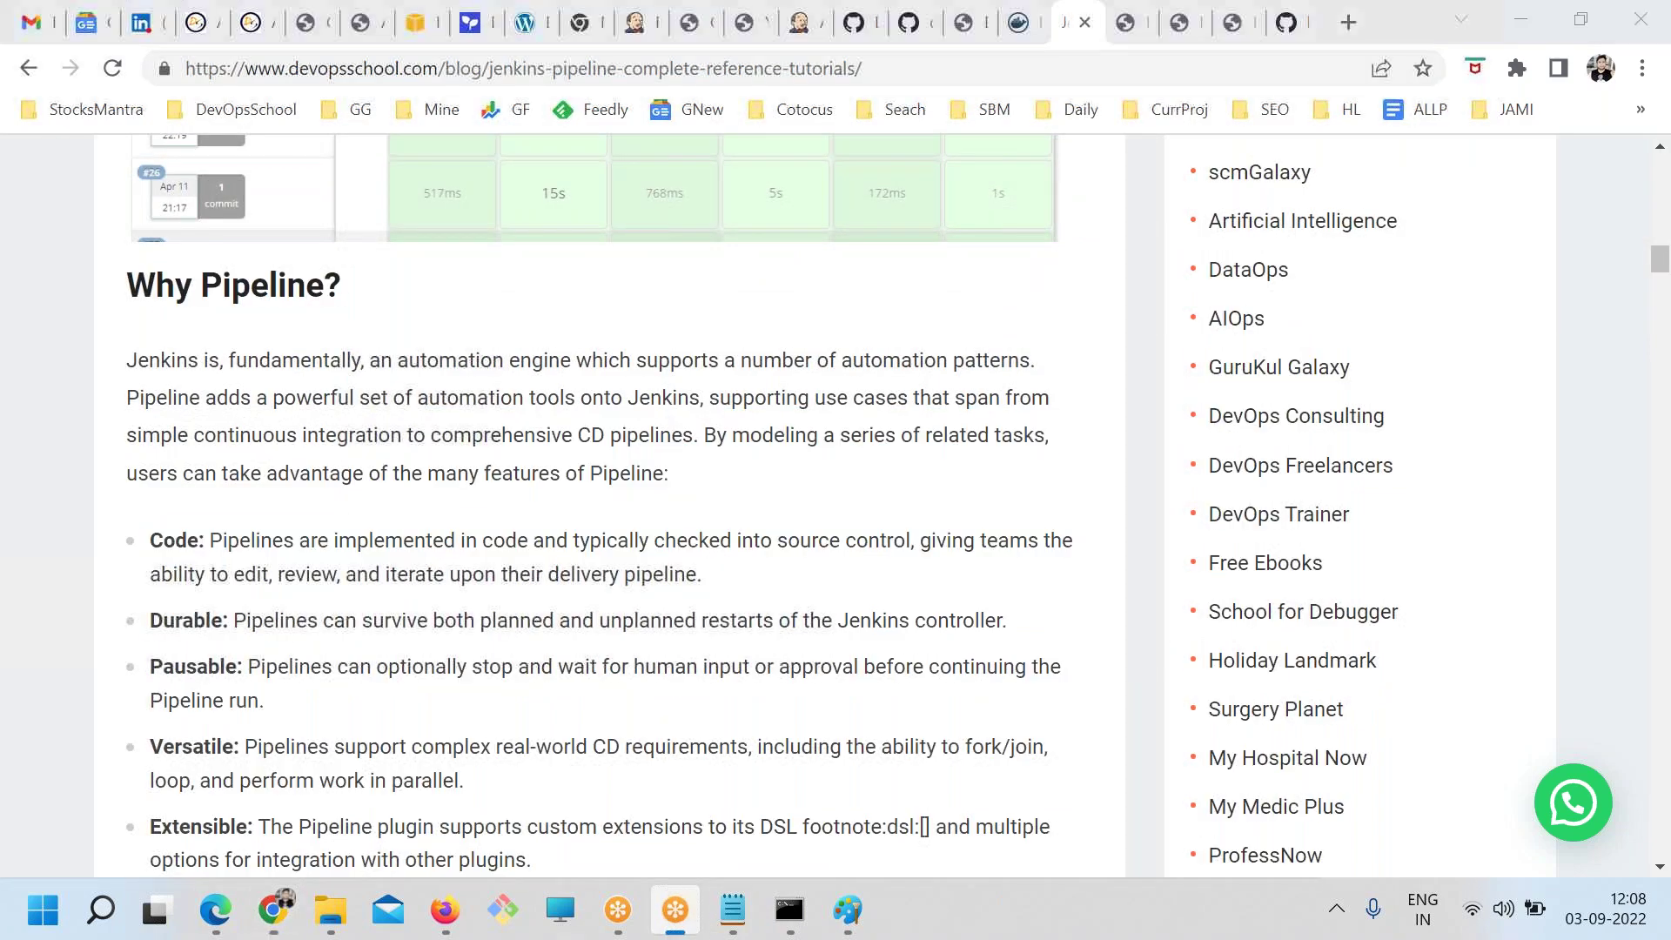
pyautogui.click(735, 905)
pyautogui.scroll(12, 291, 514)
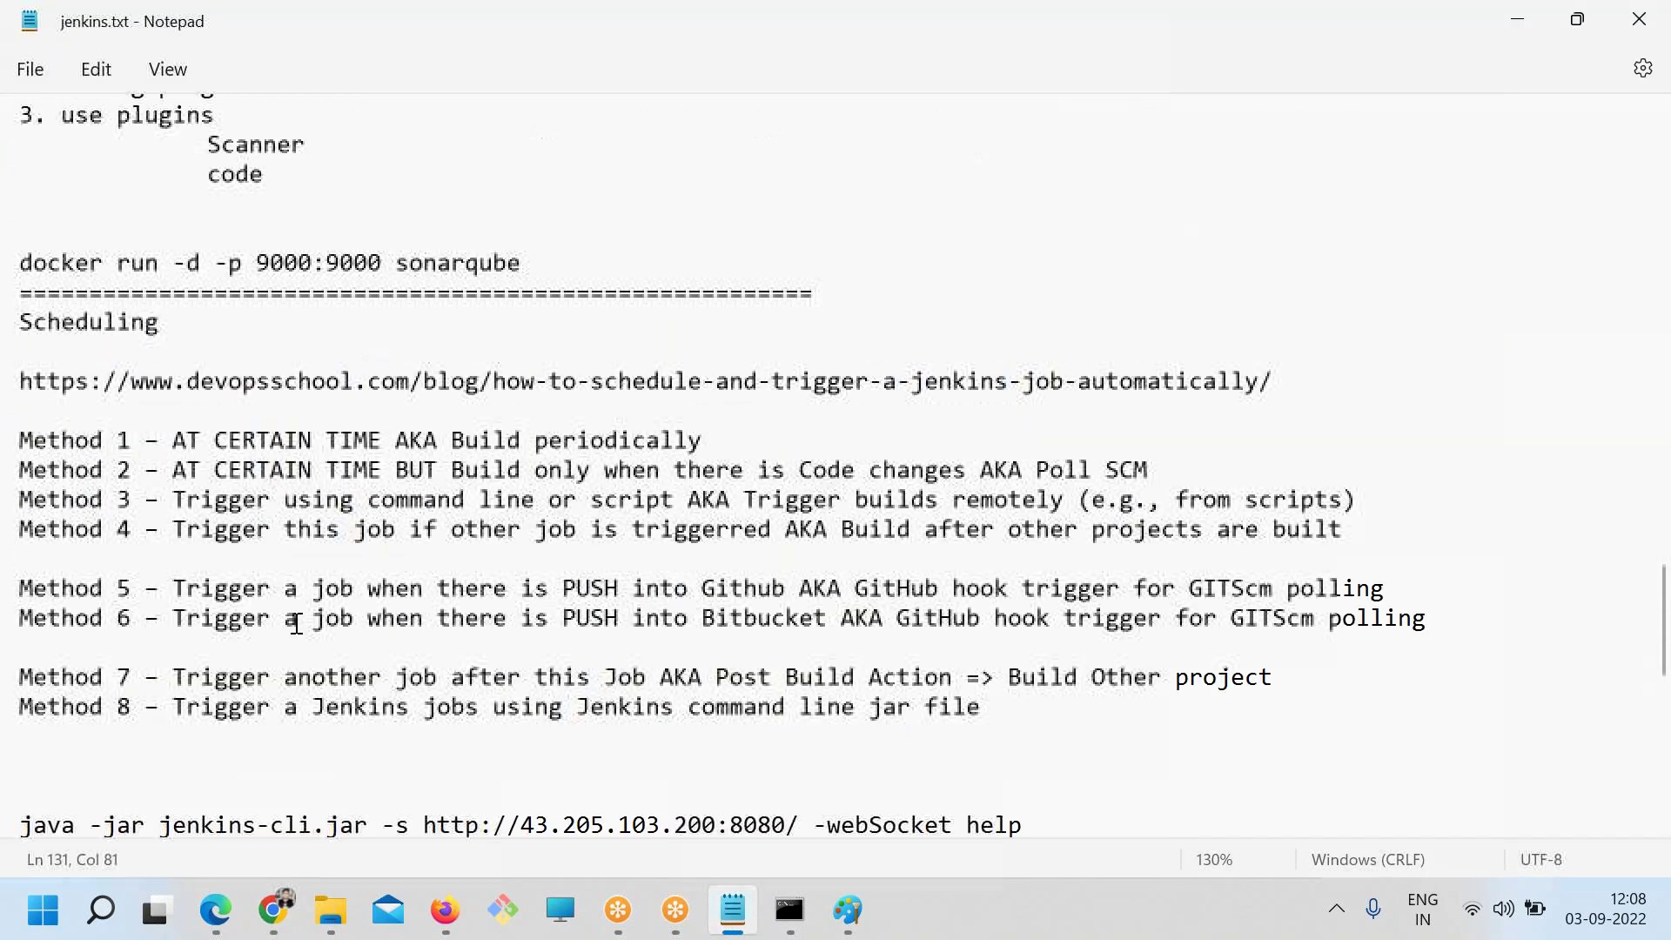
pyautogui.scroll(8, 288, 624)
pyautogui.scroll(-6, 305, 585)
pyautogui.scroll(2, 290, 440)
pyautogui.scroll(1, 261, 331)
pyautogui.moveTo(233, 403); pyautogui.dragTo(84, 403)
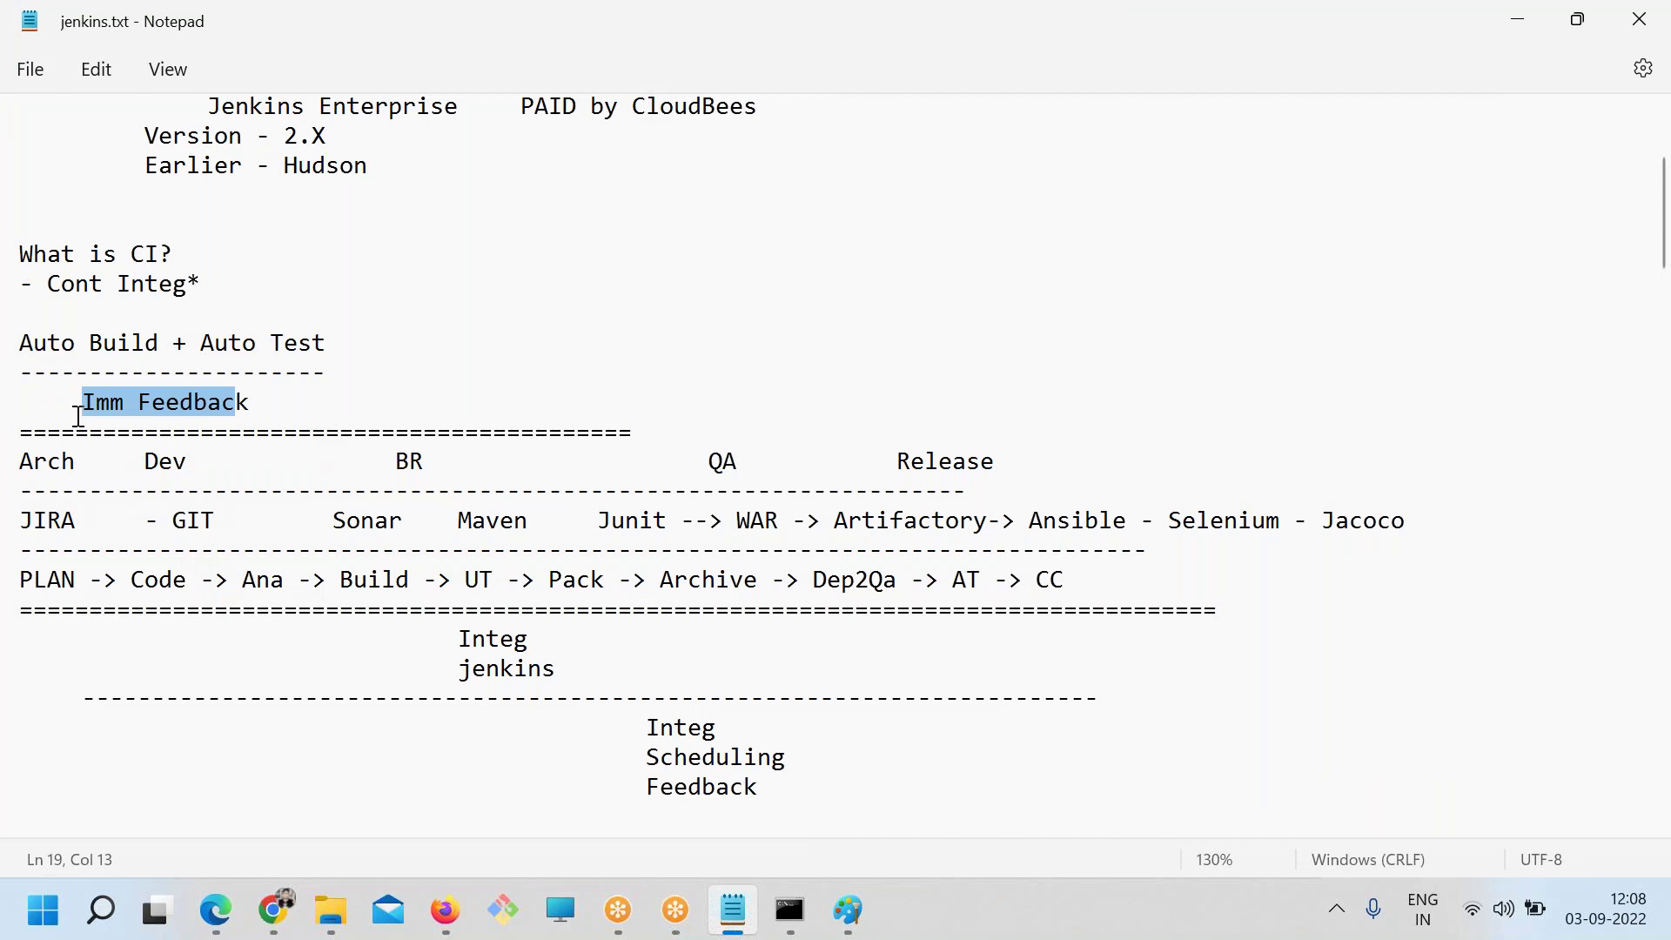
# Back in the article, highlight the JenkinsFile explanation and its benefits
pyautogui.click(275, 910)
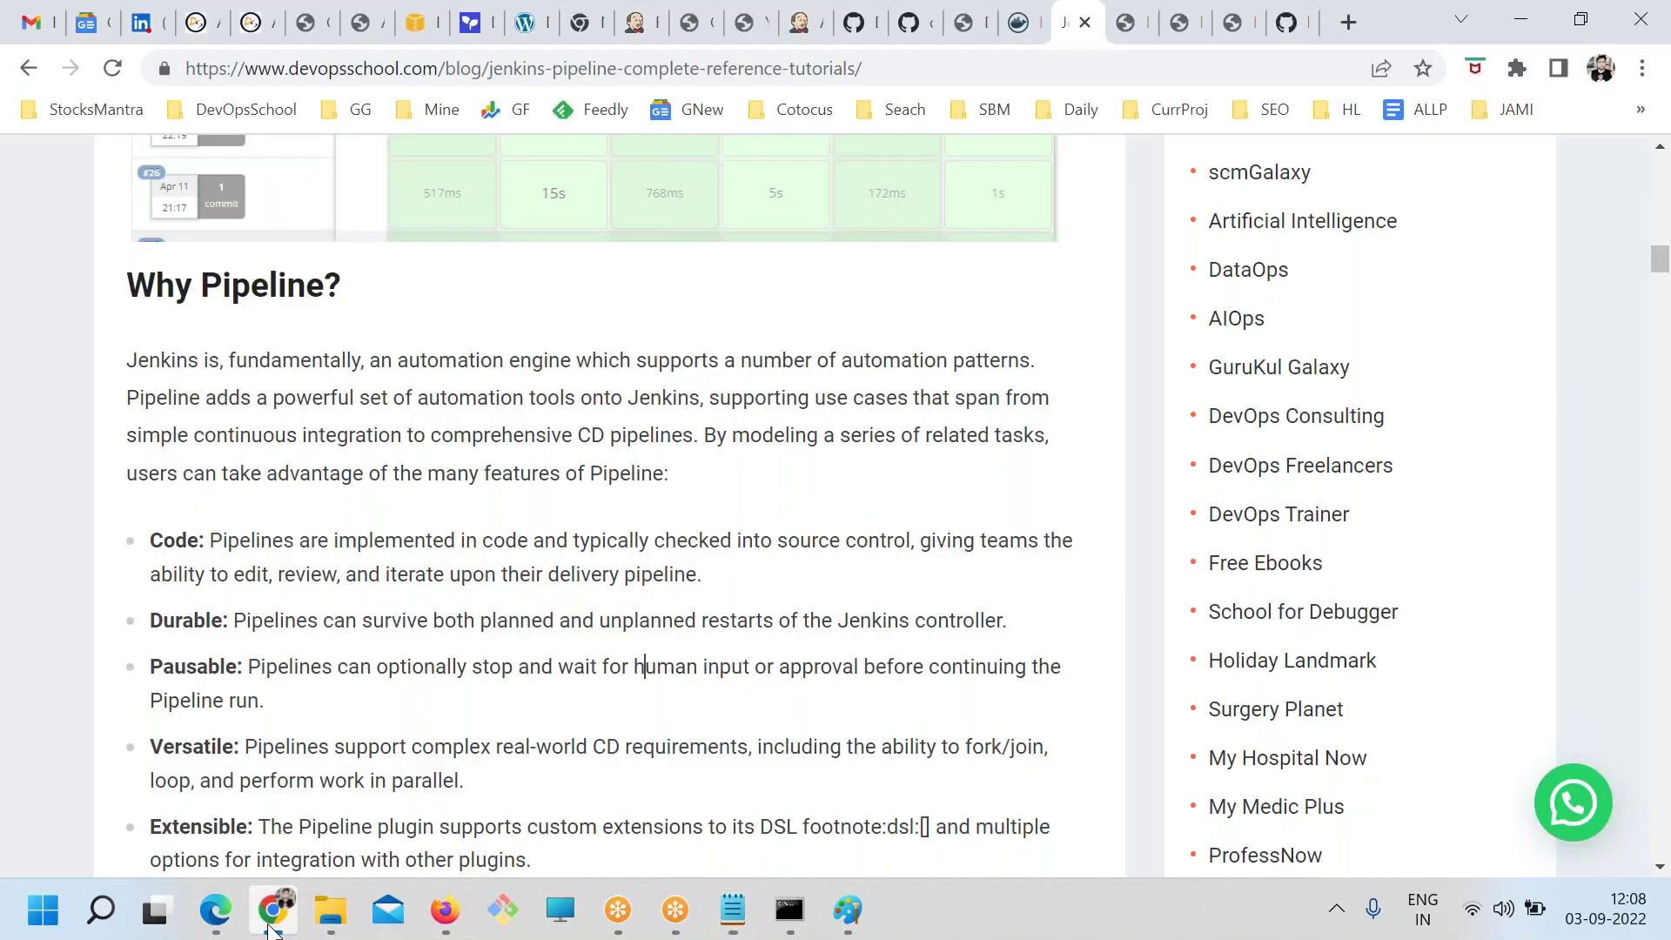
pyautogui.scroll(-4, 623, 727)
pyautogui.scroll(-4, 623, 742)
pyautogui.moveTo(160, 217); pyautogui.dragTo(467, 564)
# Highlight the Jenkins 2.x requirement and the Jenkins Pipeline prerequisites in the article
pyautogui.click(637, 592)
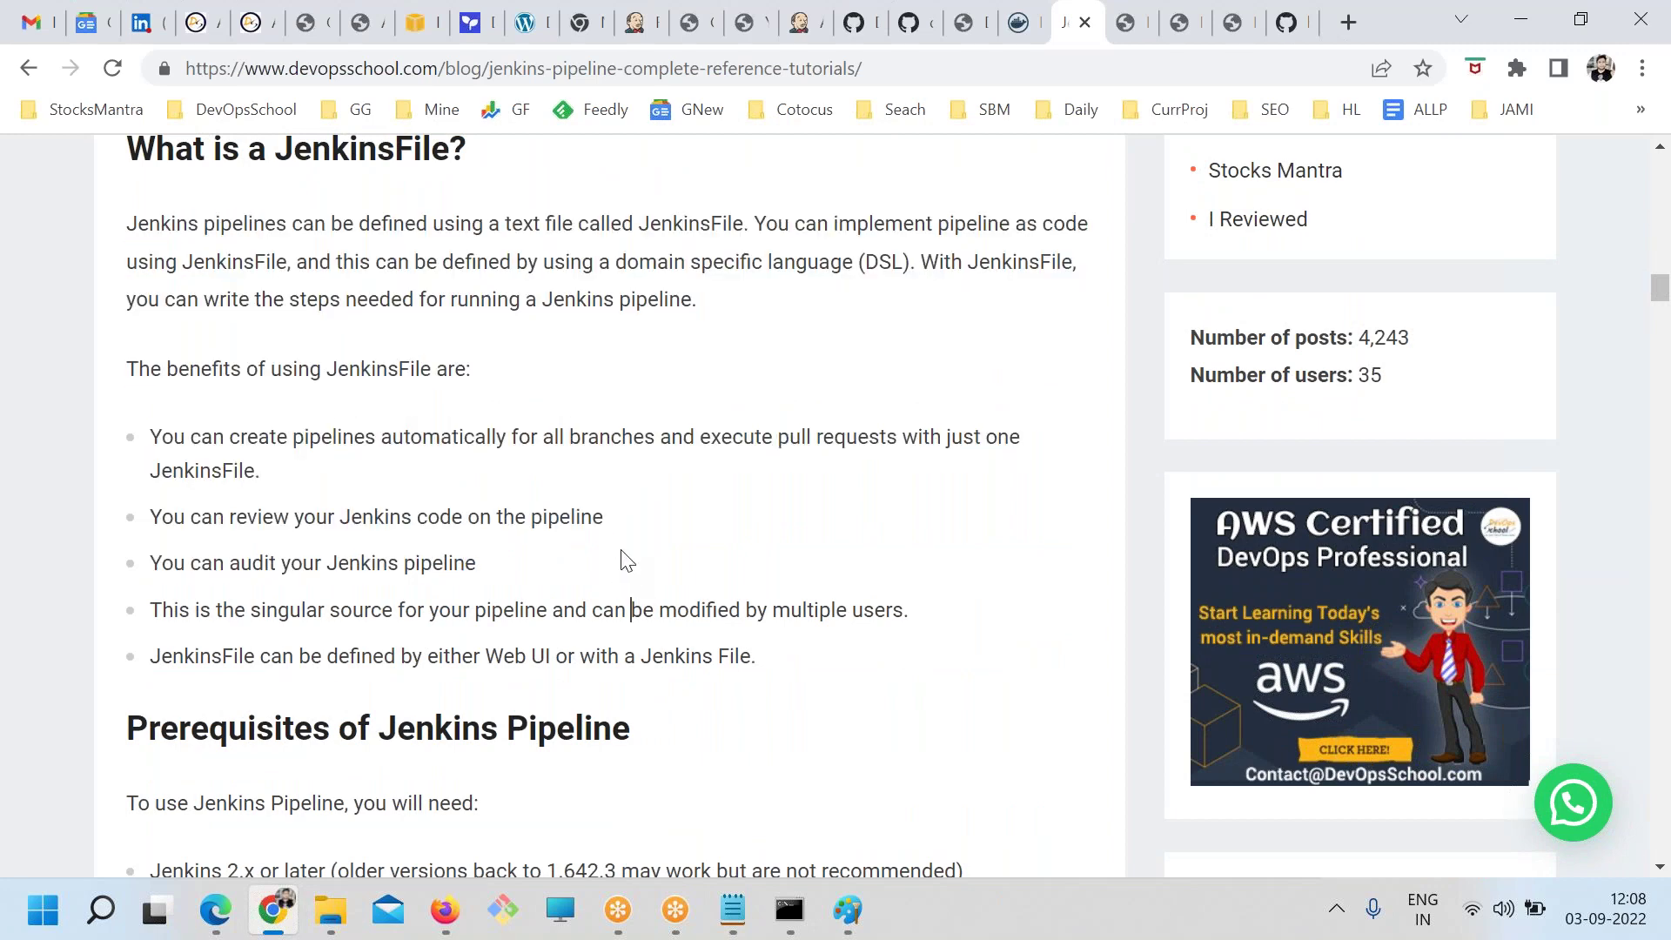
pyautogui.scroll(1, 609, 564)
pyautogui.moveTo(450, 279); pyautogui.dragTo(286, 262)
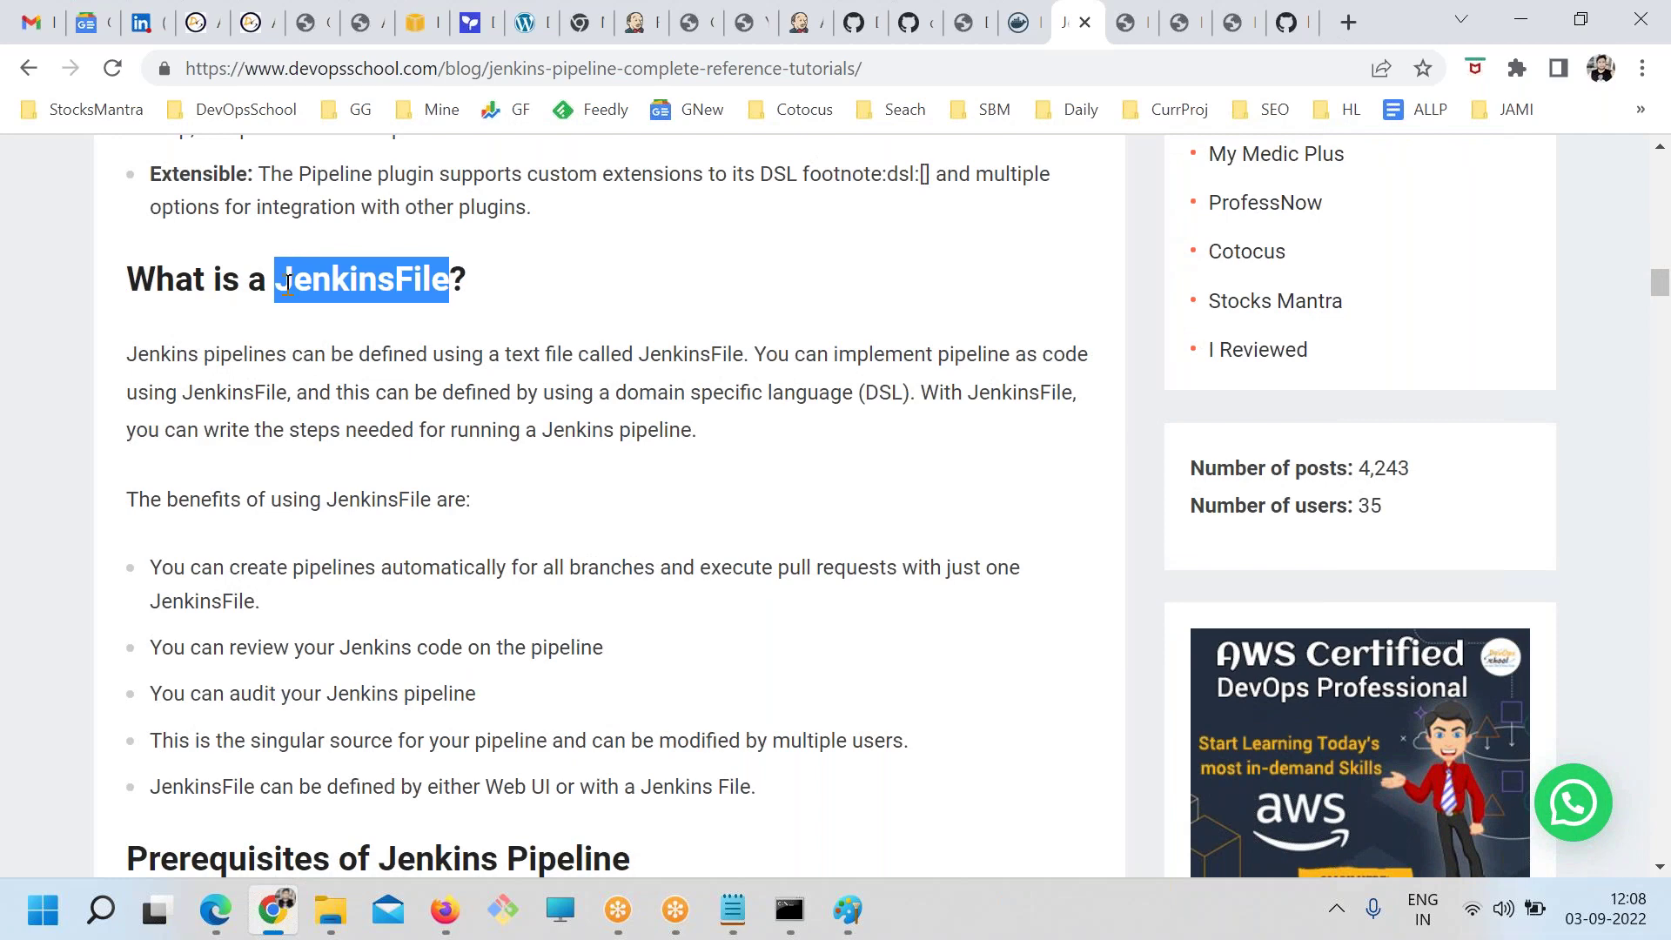
pyautogui.scroll(-3, 391, 522)
pyautogui.moveTo(296, 467); pyautogui.dragTo(658, 656)
pyautogui.click(727, 690)
pyautogui.moveTo(298, 609); pyautogui.dragTo(557, 659)
pyautogui.click(717, 654)
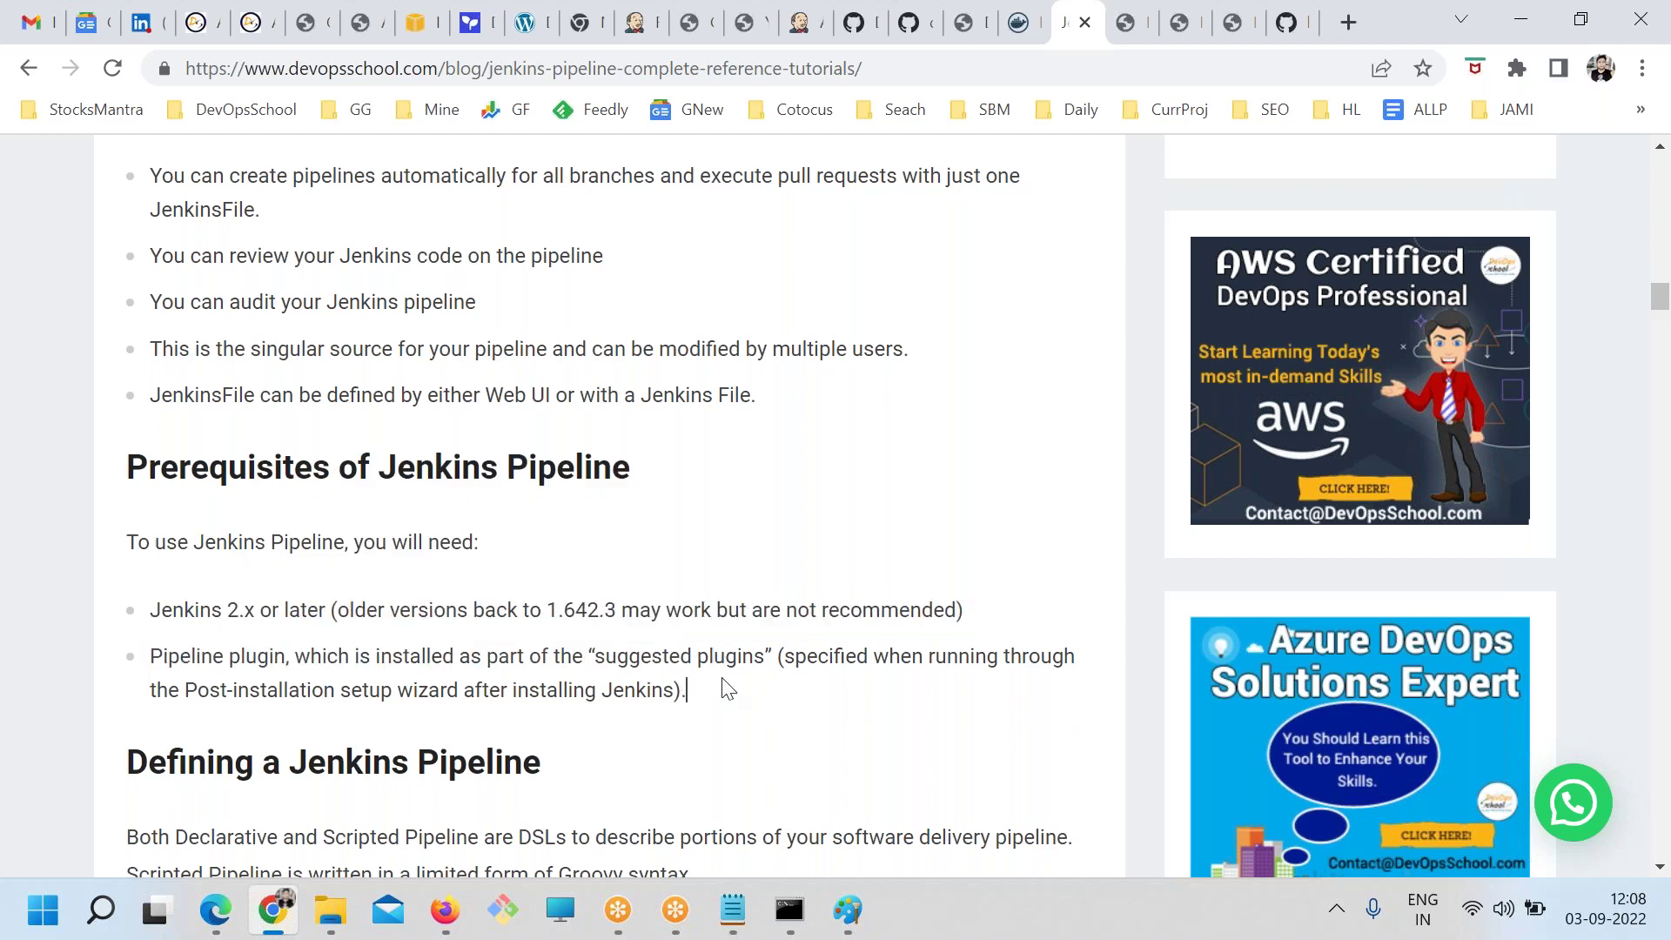
pyautogui.moveTo(723, 680); pyautogui.dragTo(228, 541)
# Highlight the 'Through Blue Ocean' and 'Through the classic UI' ways of defining a pipeline
pyautogui.scroll(-4, 460, 577)
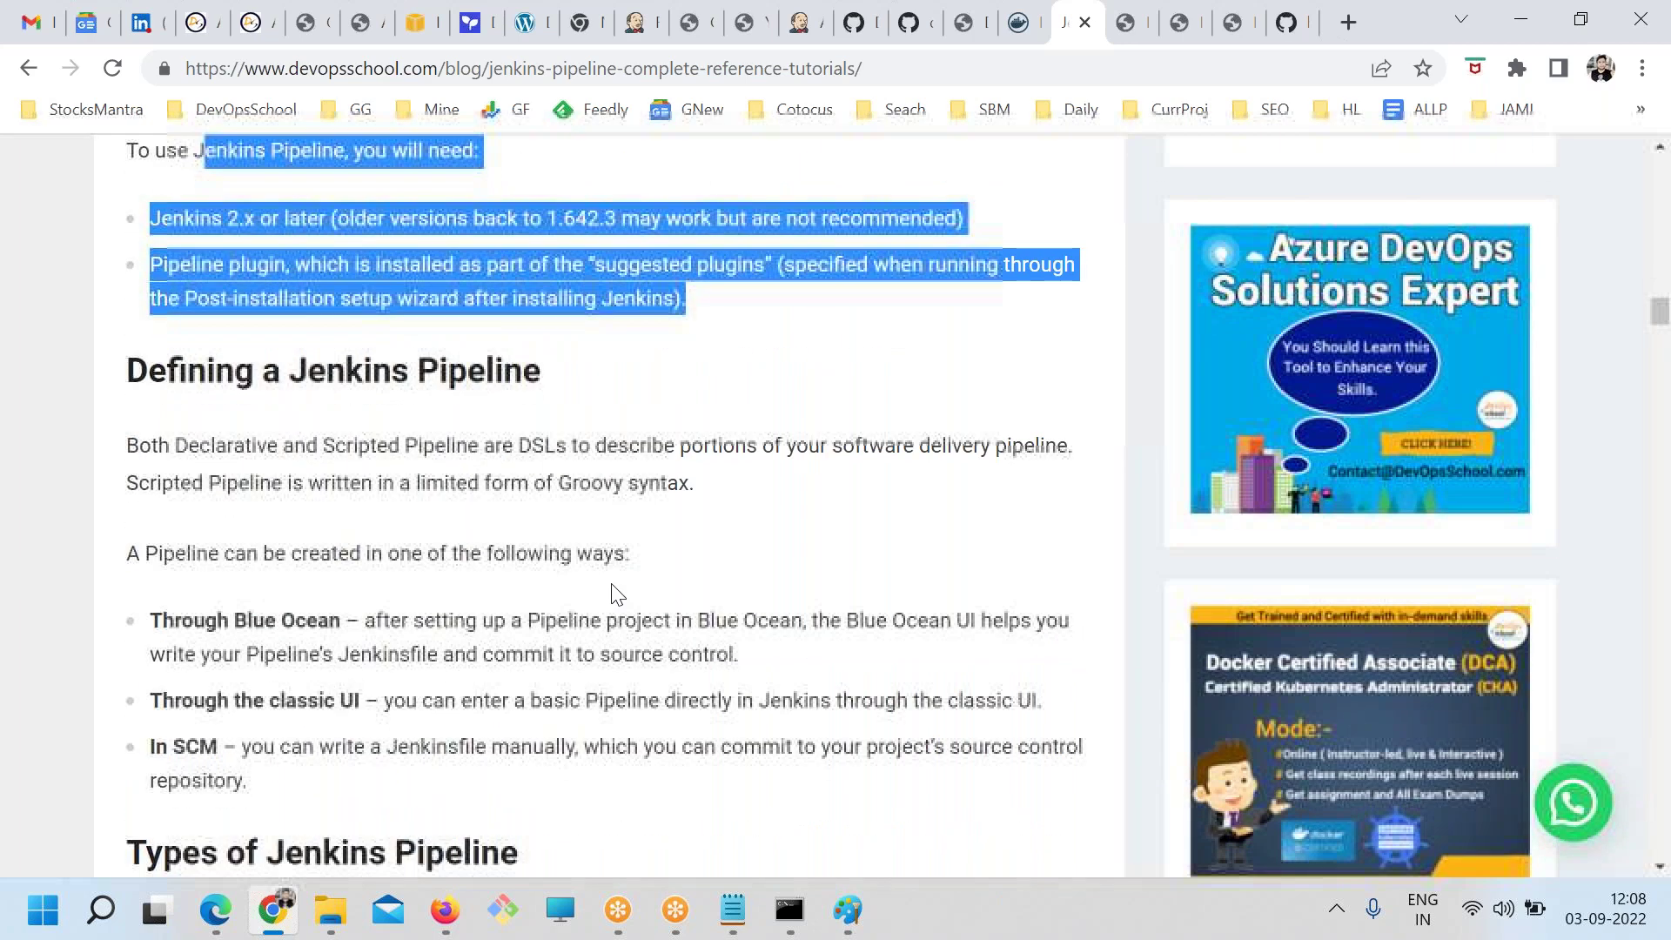
pyautogui.scroll(-3, 616, 586)
pyautogui.moveTo(174, 359)
pyautogui.mouseDown()
pyautogui.moveTo(347, 362)
pyautogui.moveTo(193, 360)
pyautogui.mouseUp()
pyautogui.click(328, 360)
pyautogui.click(172, 438)
pyautogui.moveTo(171, 438); pyautogui.dragTo(362, 451)
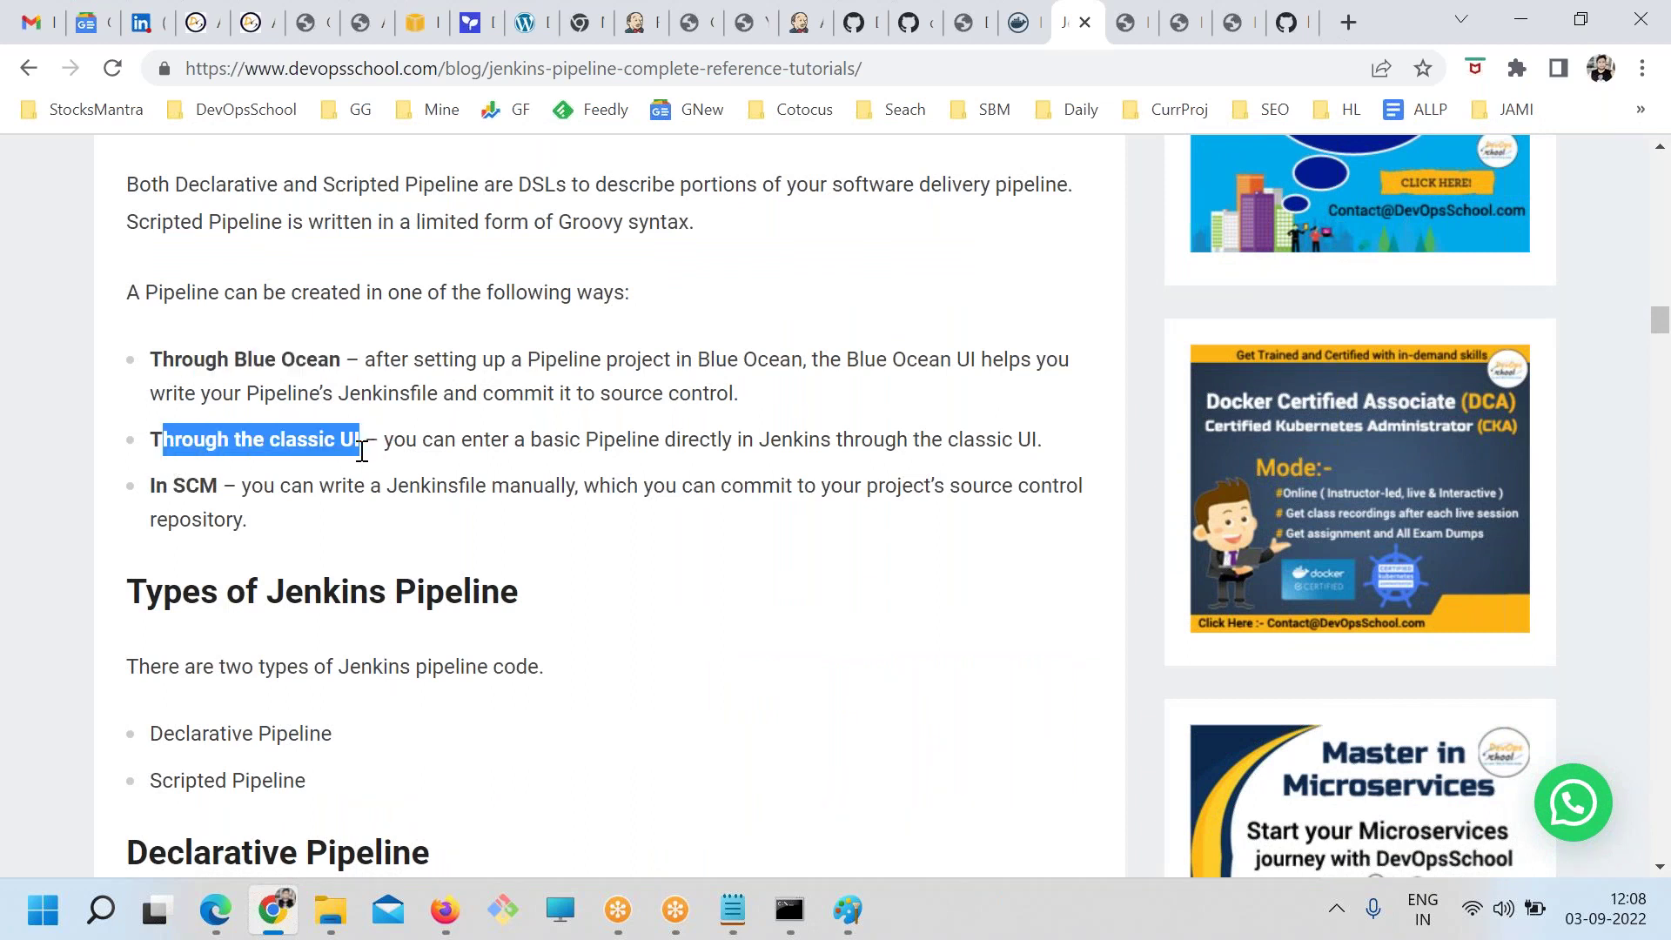
pyautogui.click(158, 437)
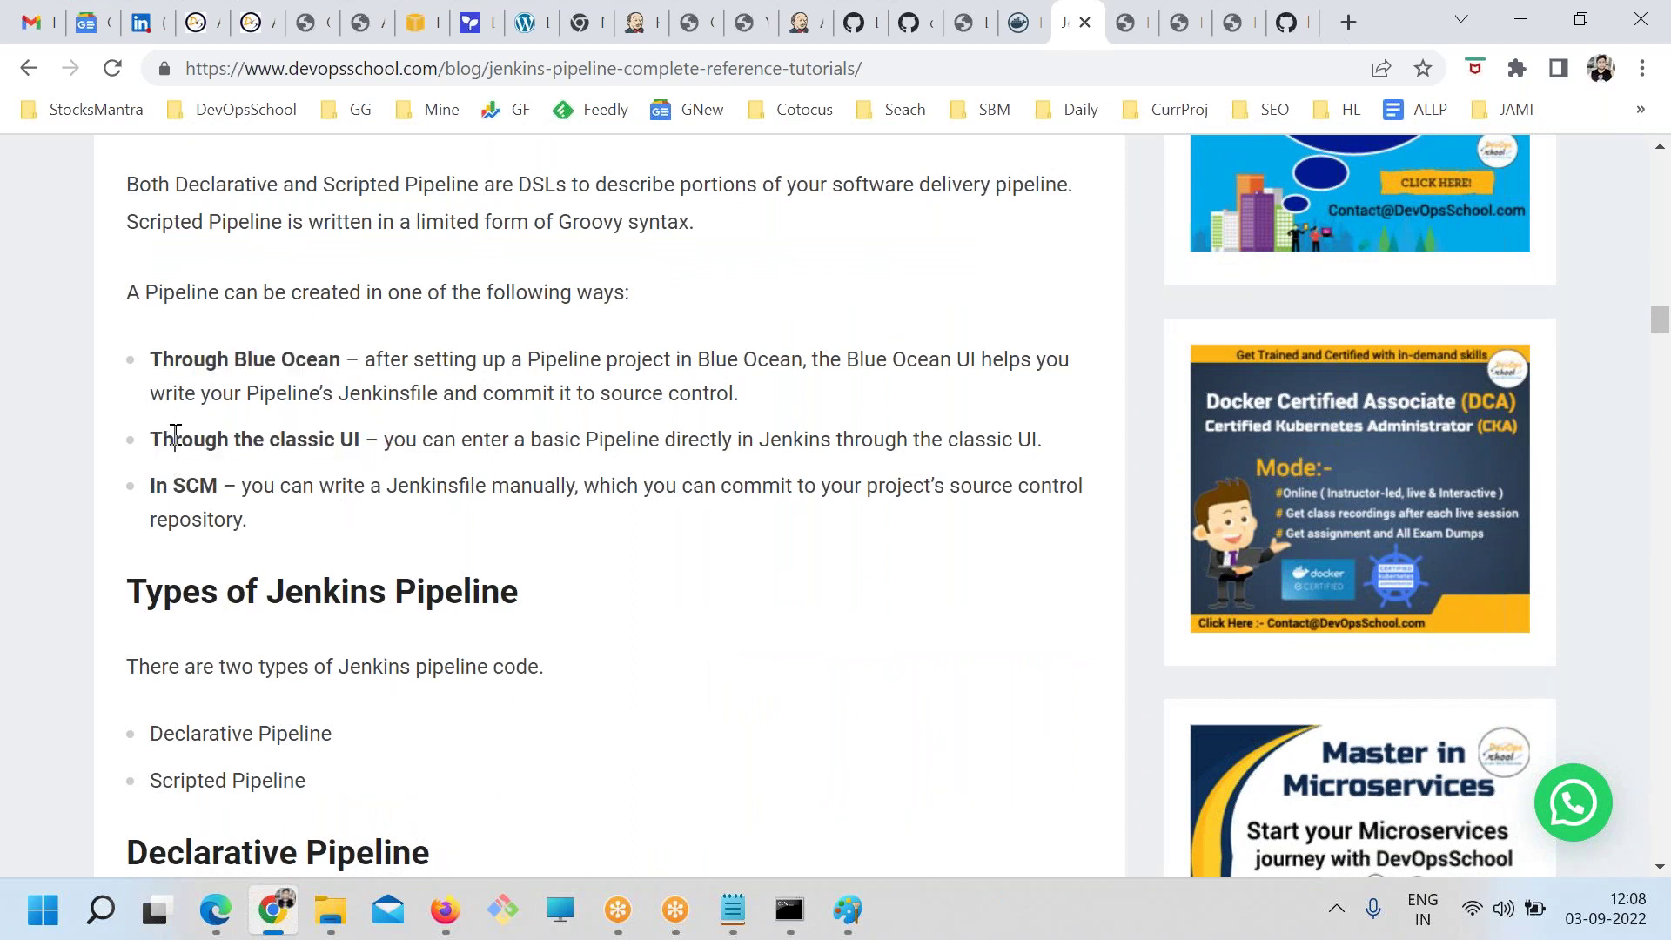
pyautogui.moveTo(173, 438); pyautogui.dragTo(362, 435)
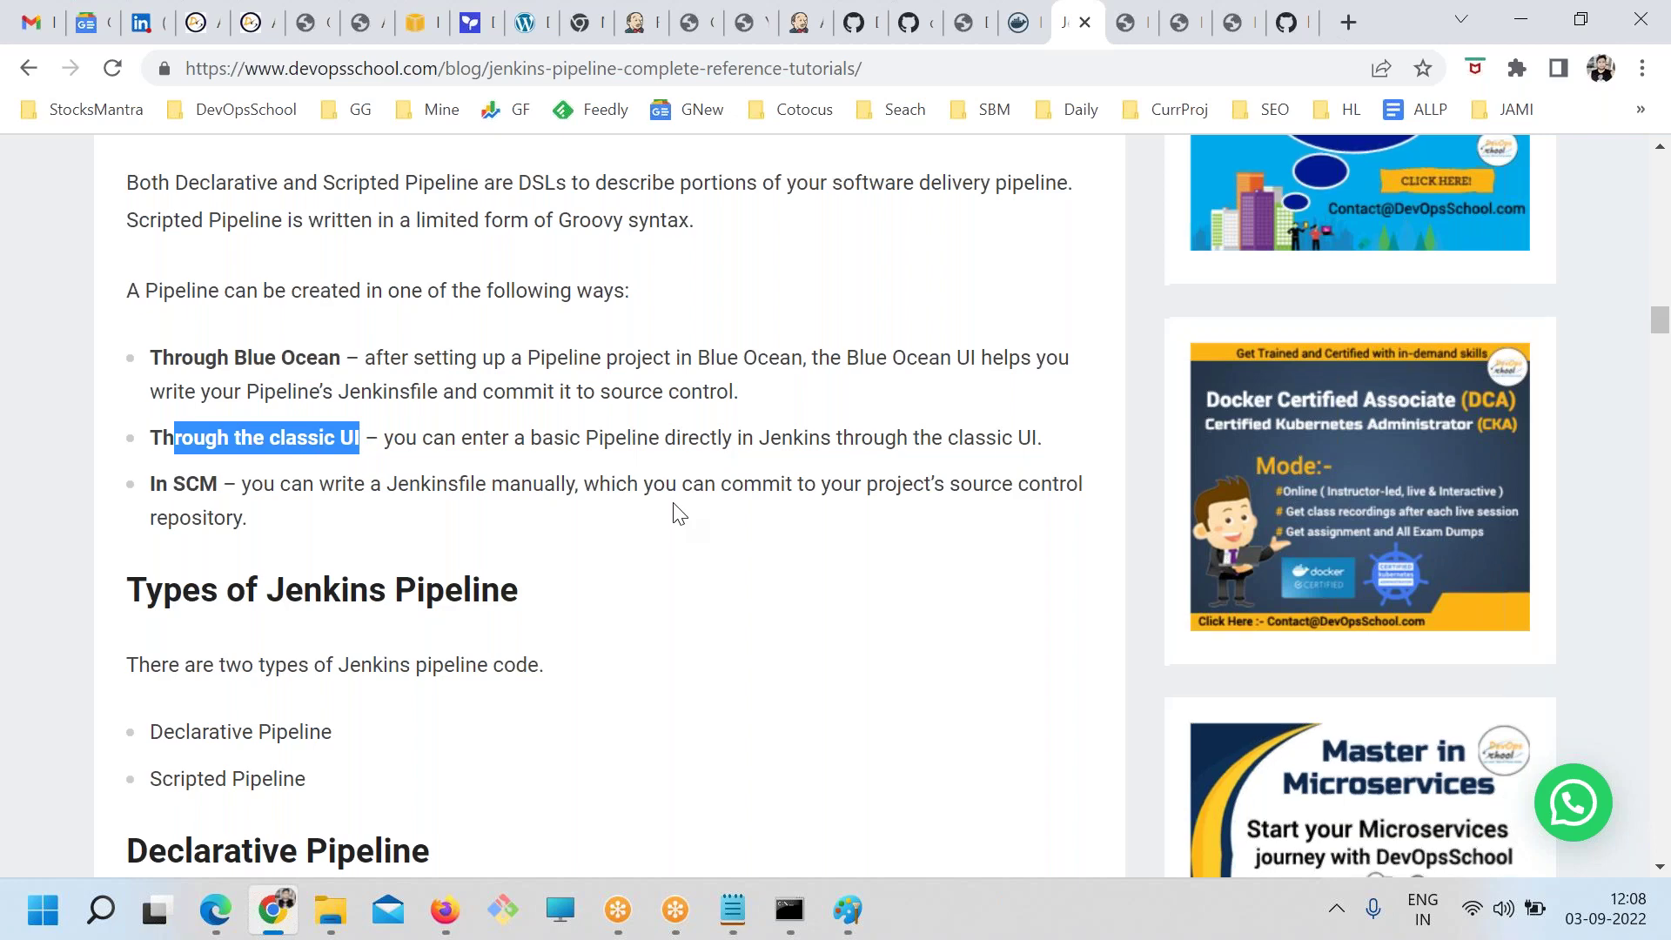
# Highlight the Declarative Pipeline and Scripted Pipeline syntax list items
pyautogui.scroll(-3, 411, 486)
pyautogui.scroll(-1, 411, 485)
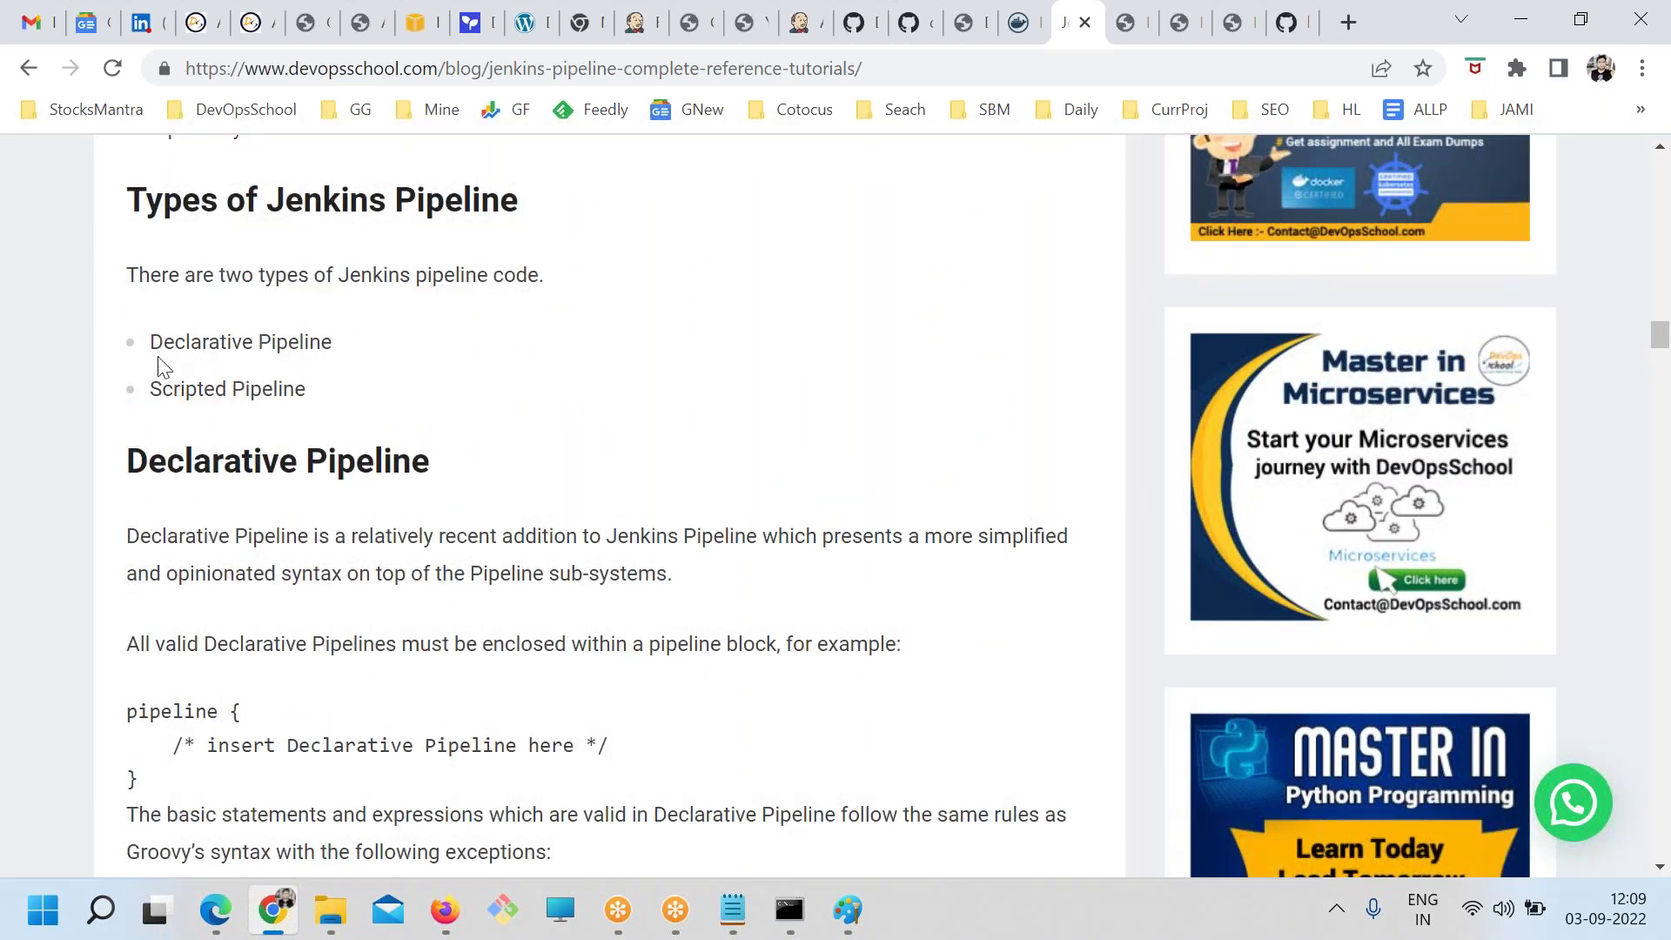
pyautogui.moveTo(149, 341); pyautogui.dragTo(340, 421)
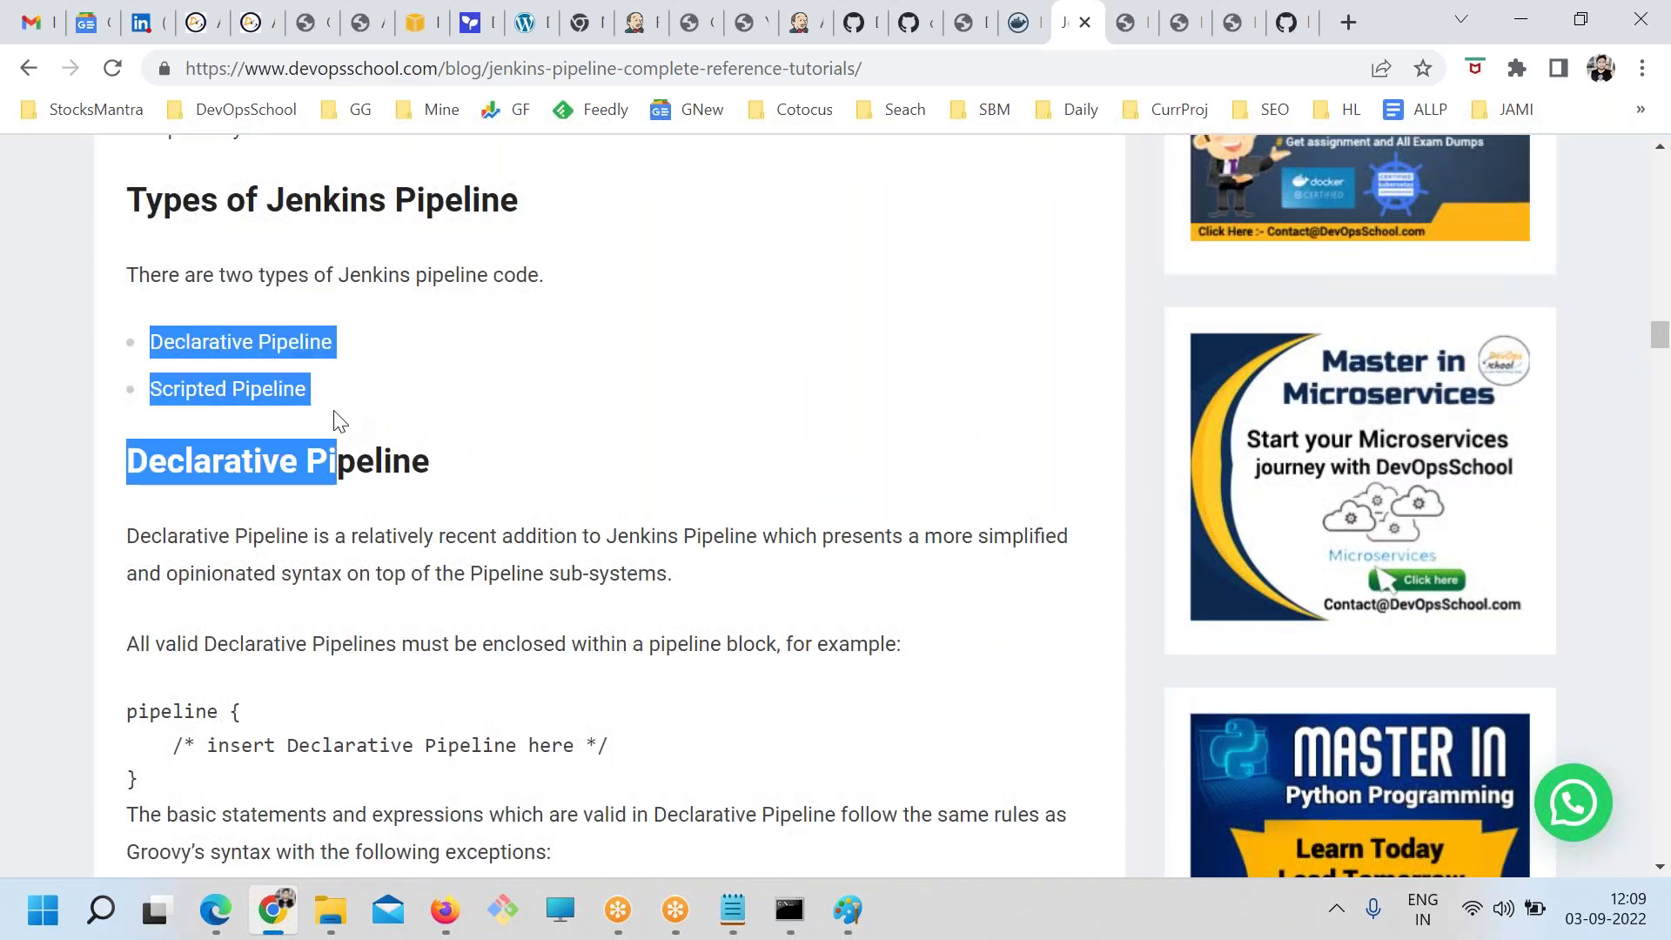
pyautogui.click(340, 422)
pyautogui.moveTo(352, 356); pyautogui.dragTo(112, 369)
pyautogui.click(313, 392)
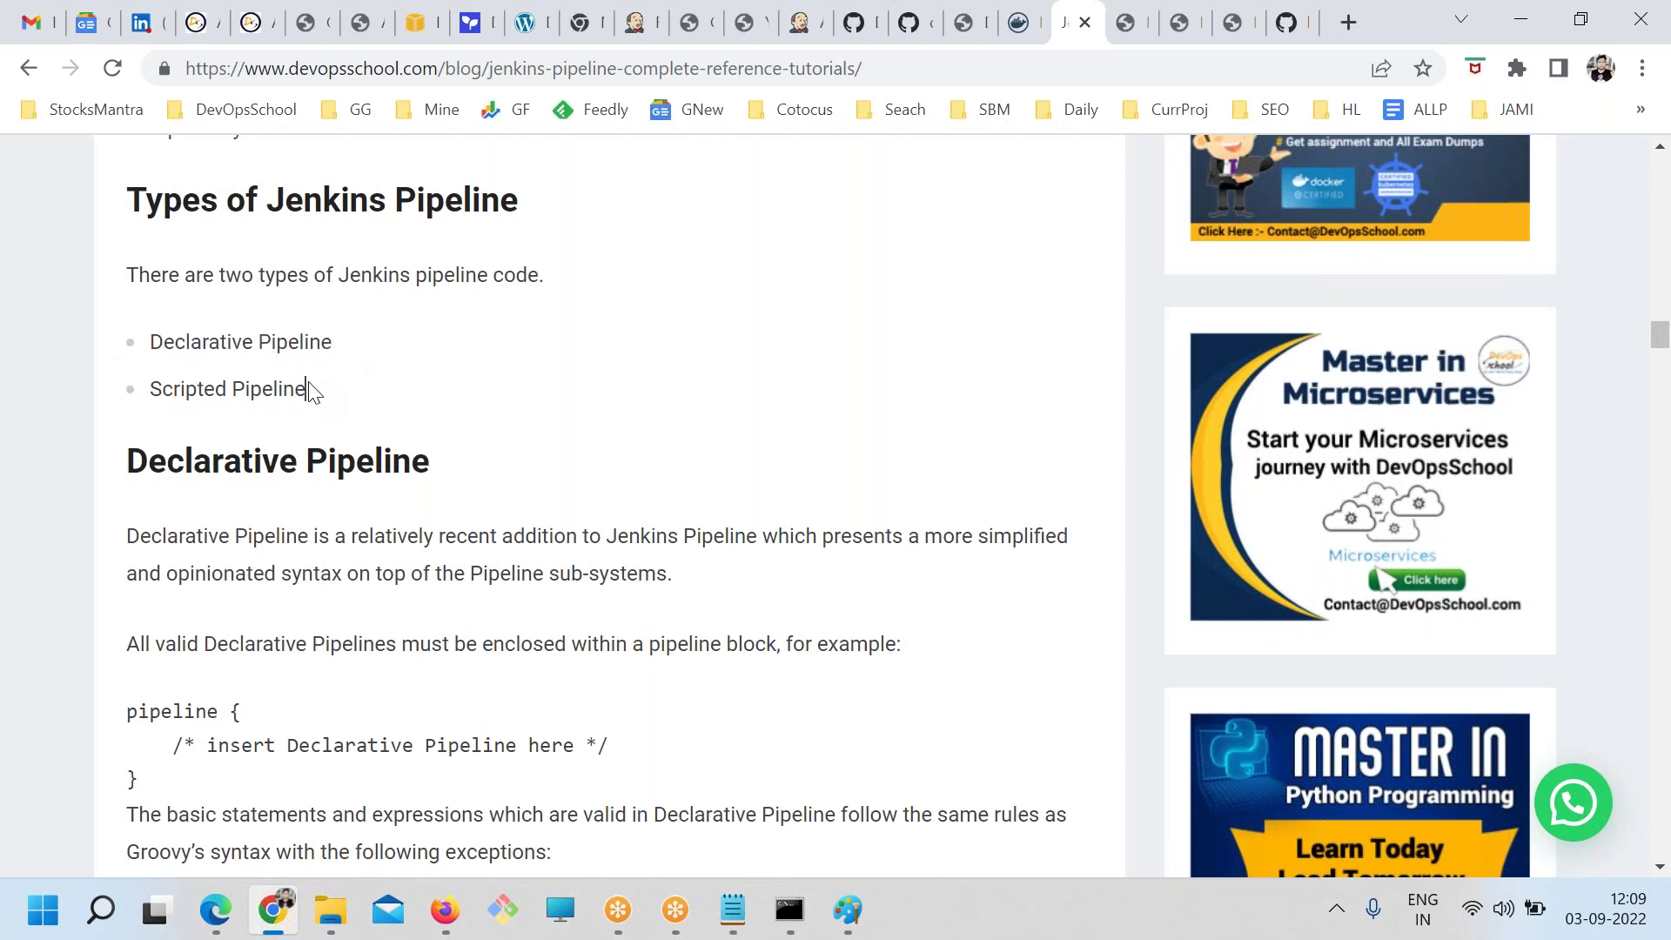
pyautogui.moveTo(311, 389); pyautogui.dragTo(101, 384)
pyautogui.scroll(-2, 337, 509)
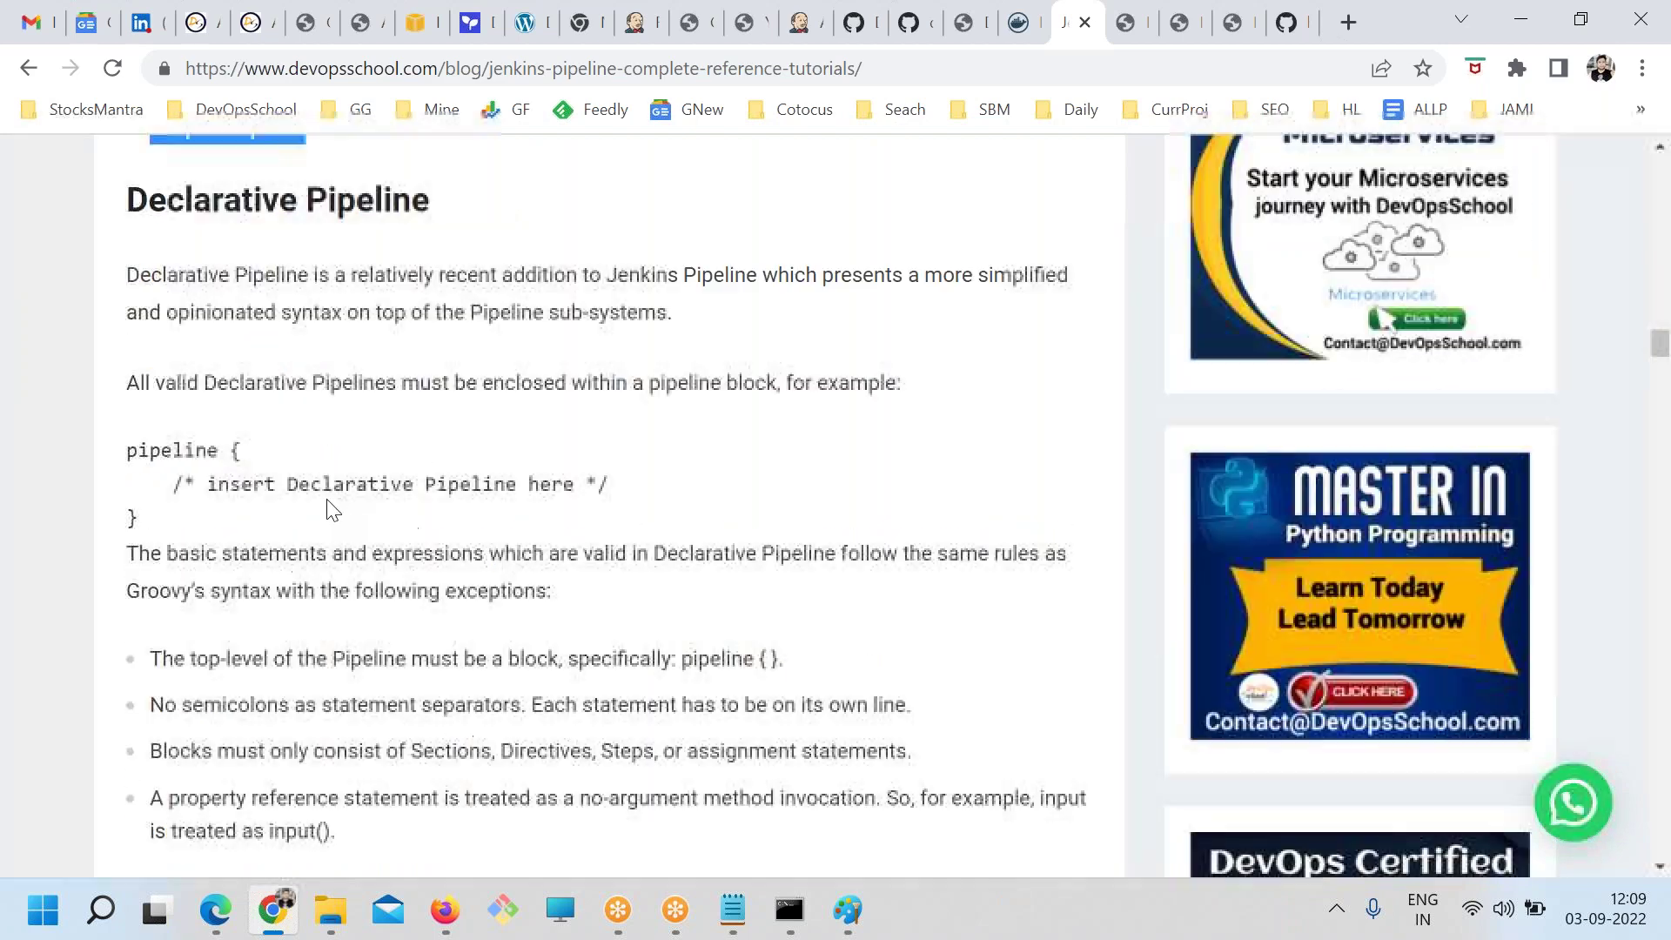
pyautogui.scroll(1, 309, 512)
pyautogui.moveTo(127, 579); pyautogui.dragTo(218, 582)
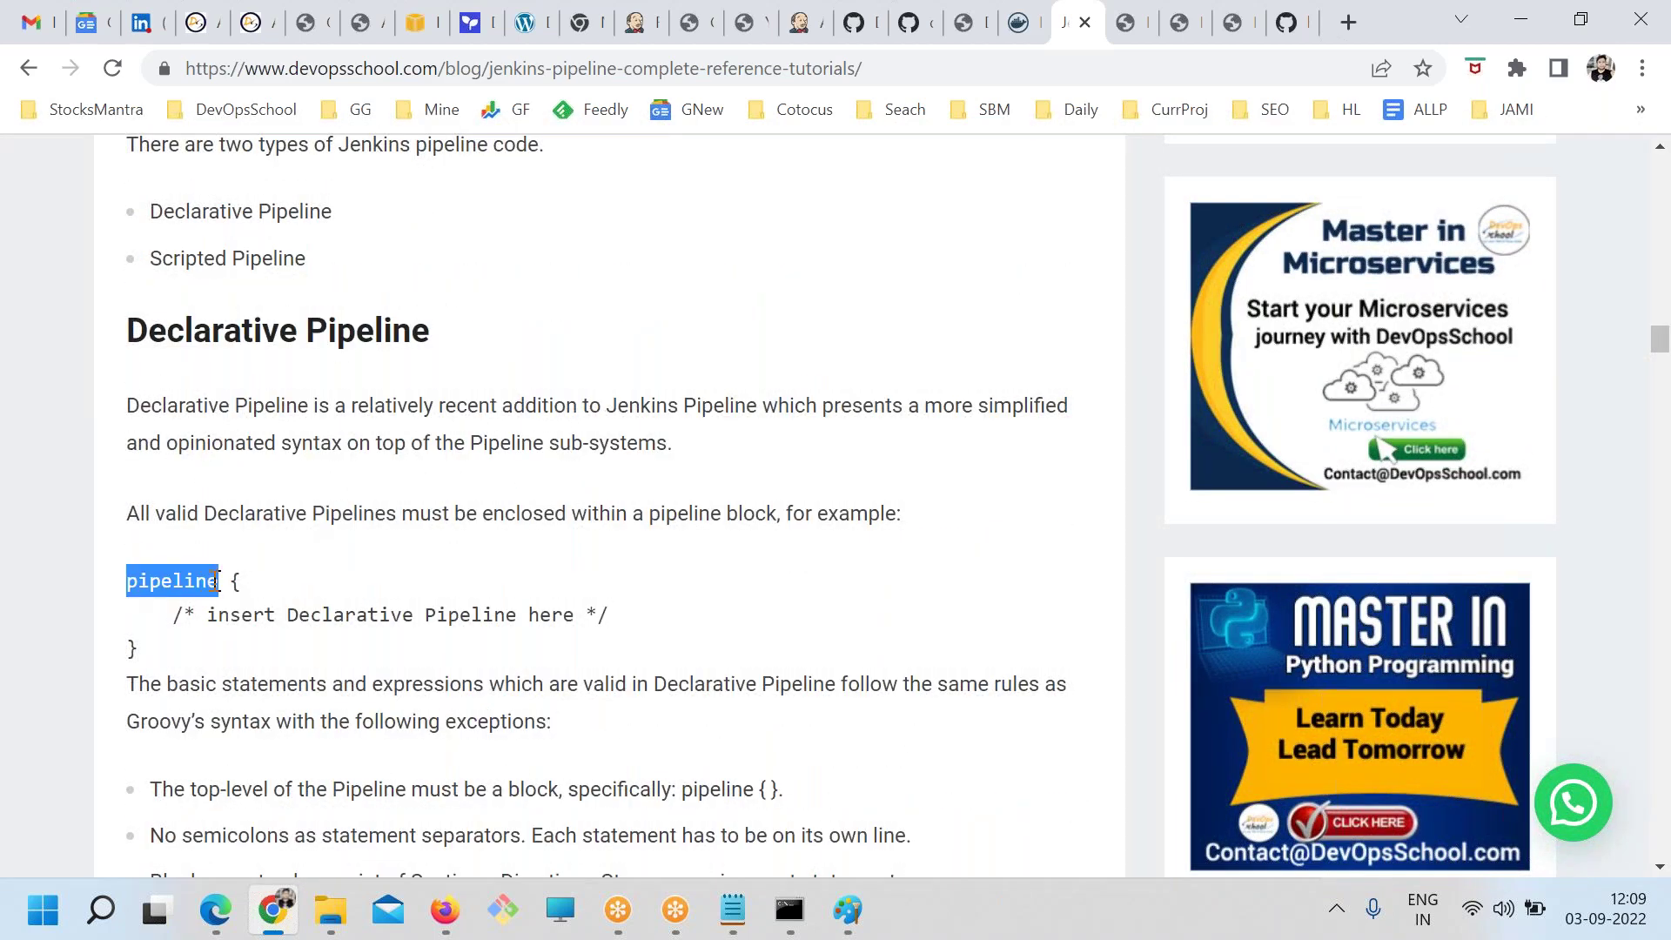
pyautogui.moveTo(131, 328); pyautogui.dragTo(377, 321)
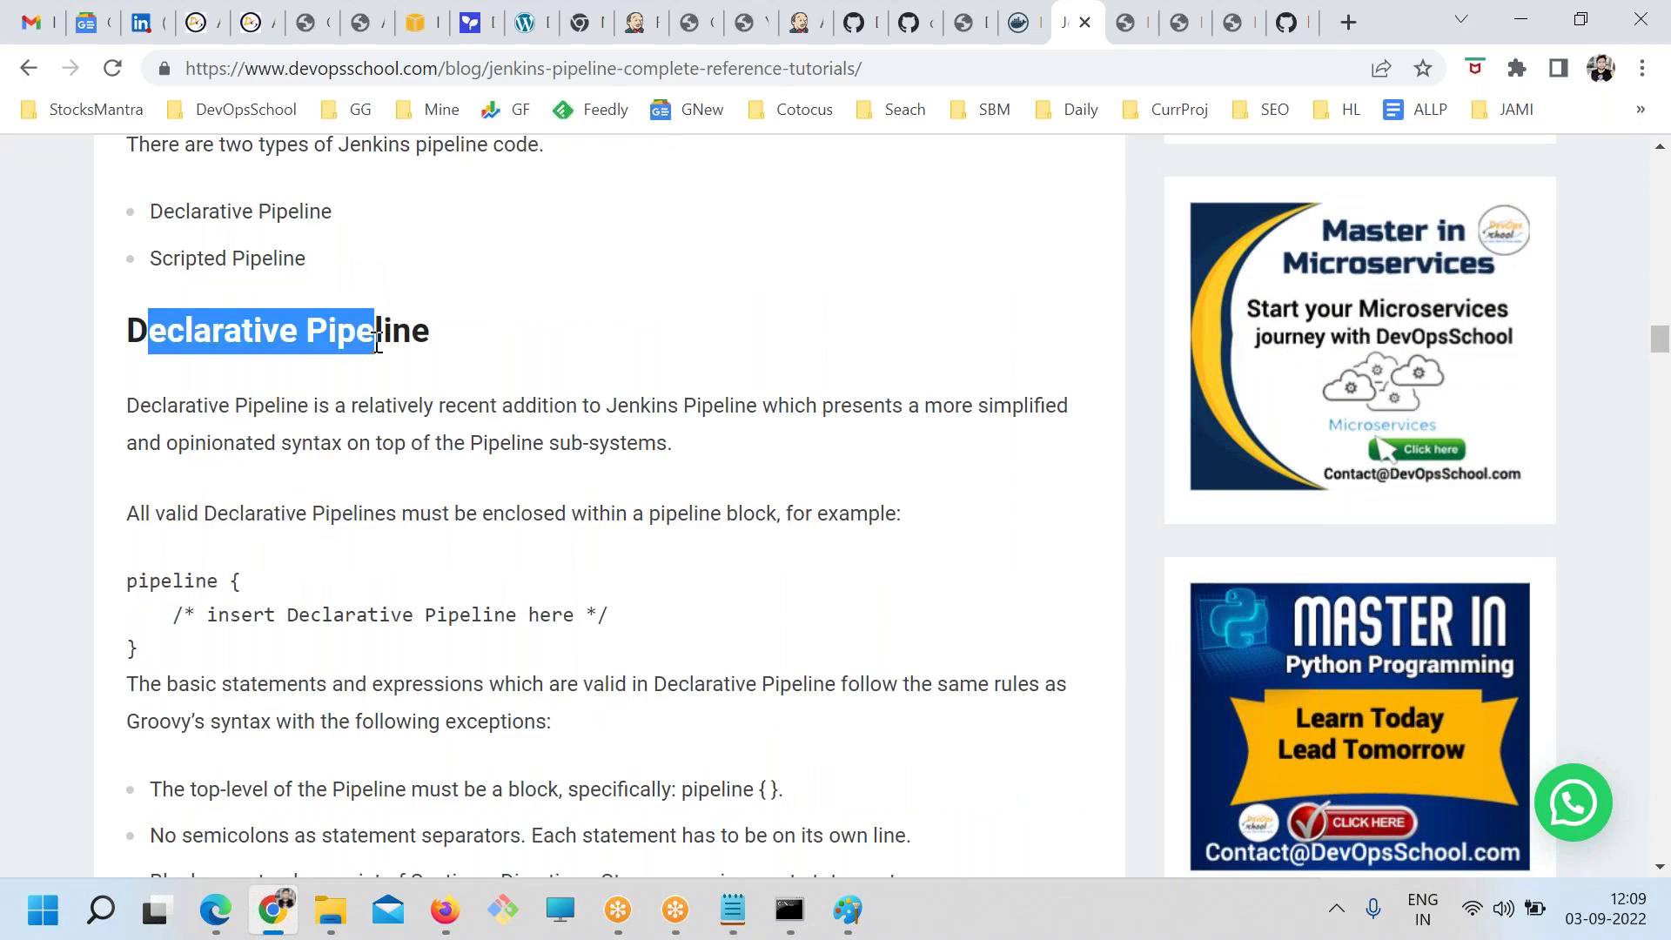
# Scroll to the Difference between Declarative and Scripted Pipeline section and its code examples
pyautogui.scroll(-3, 384, 657)
pyautogui.scroll(-12, 609, 505)
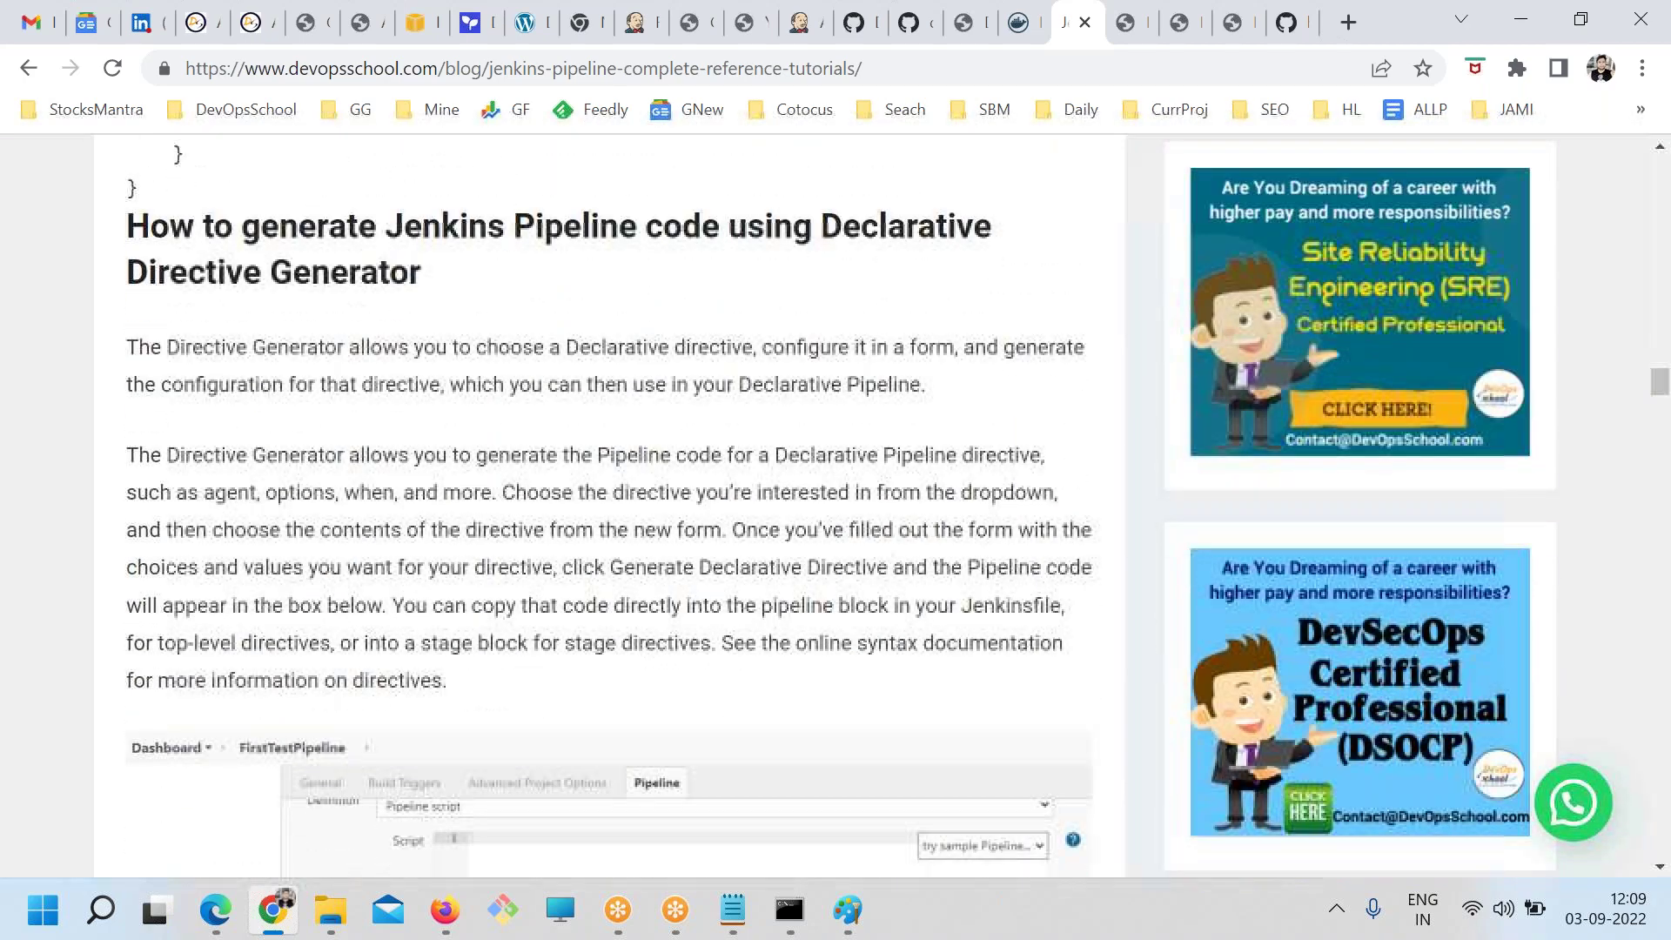
pyautogui.scroll(-12, 362, 666)
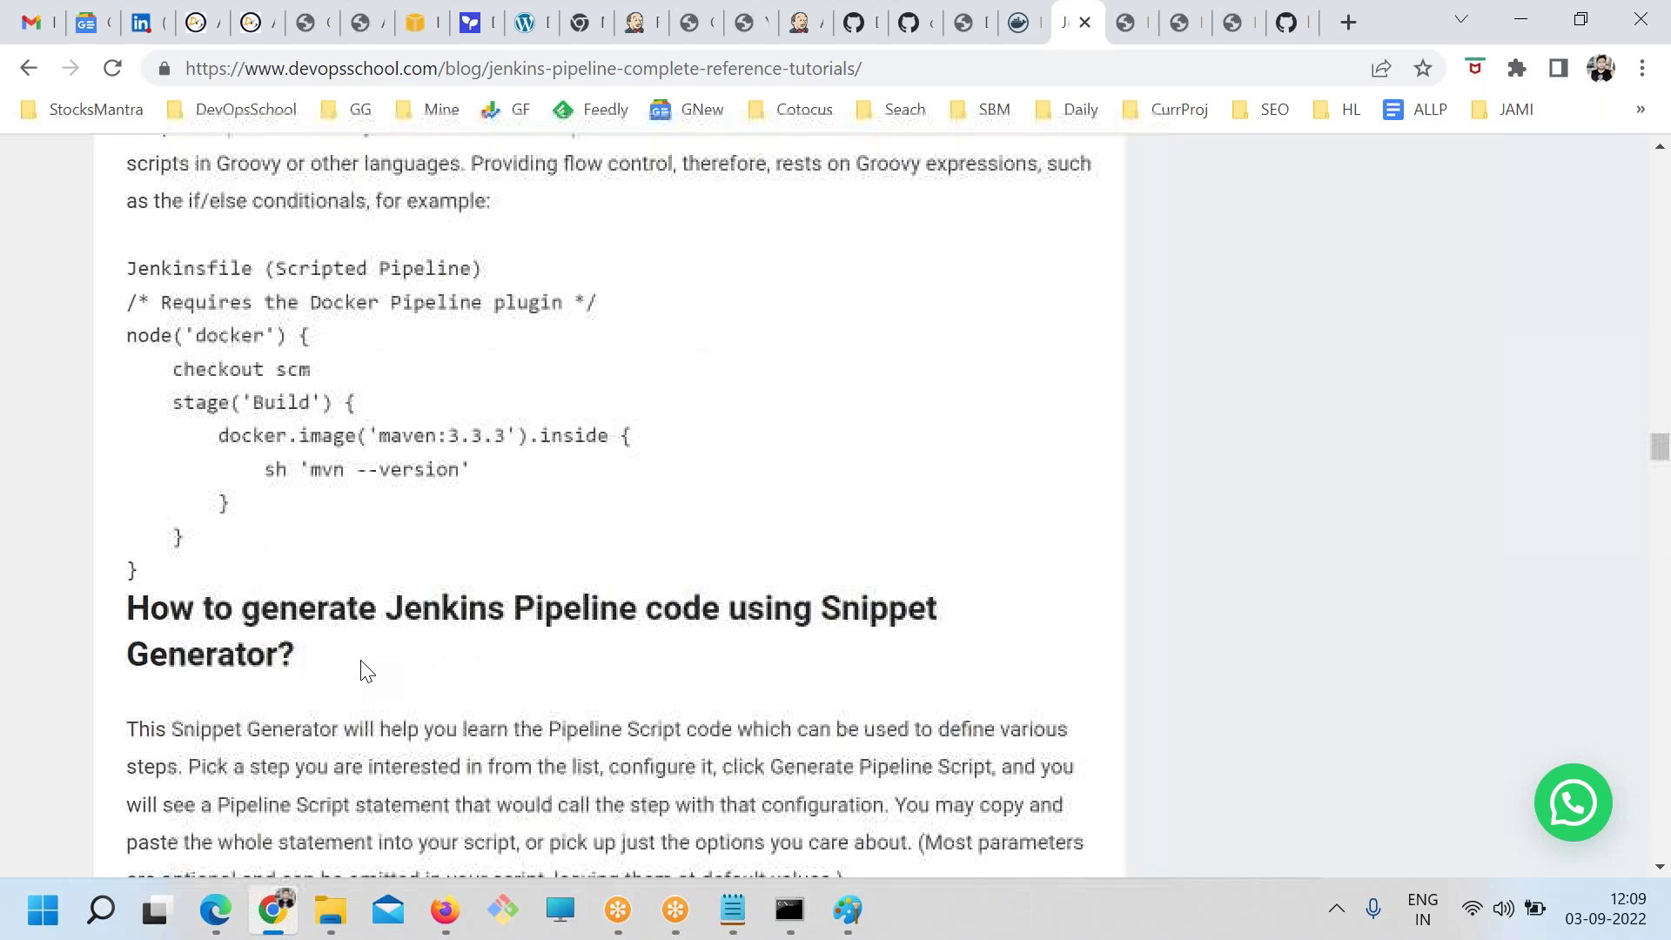
pyautogui.scroll(-15, 287, 641)
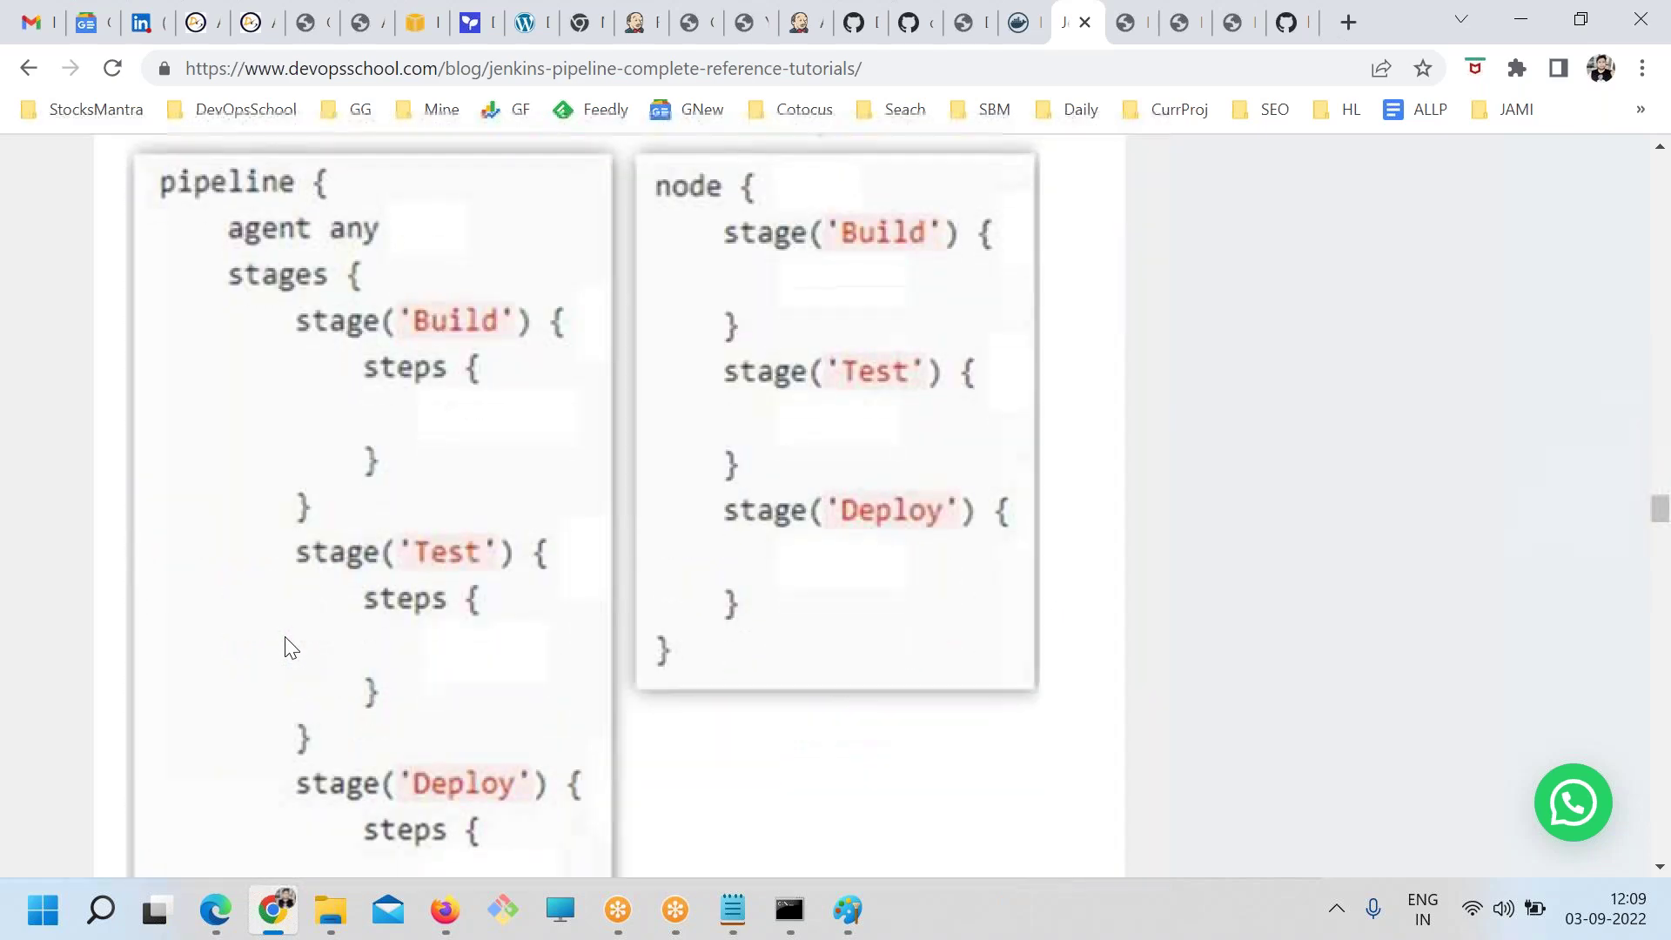
pyautogui.scroll(4, 564, 439)
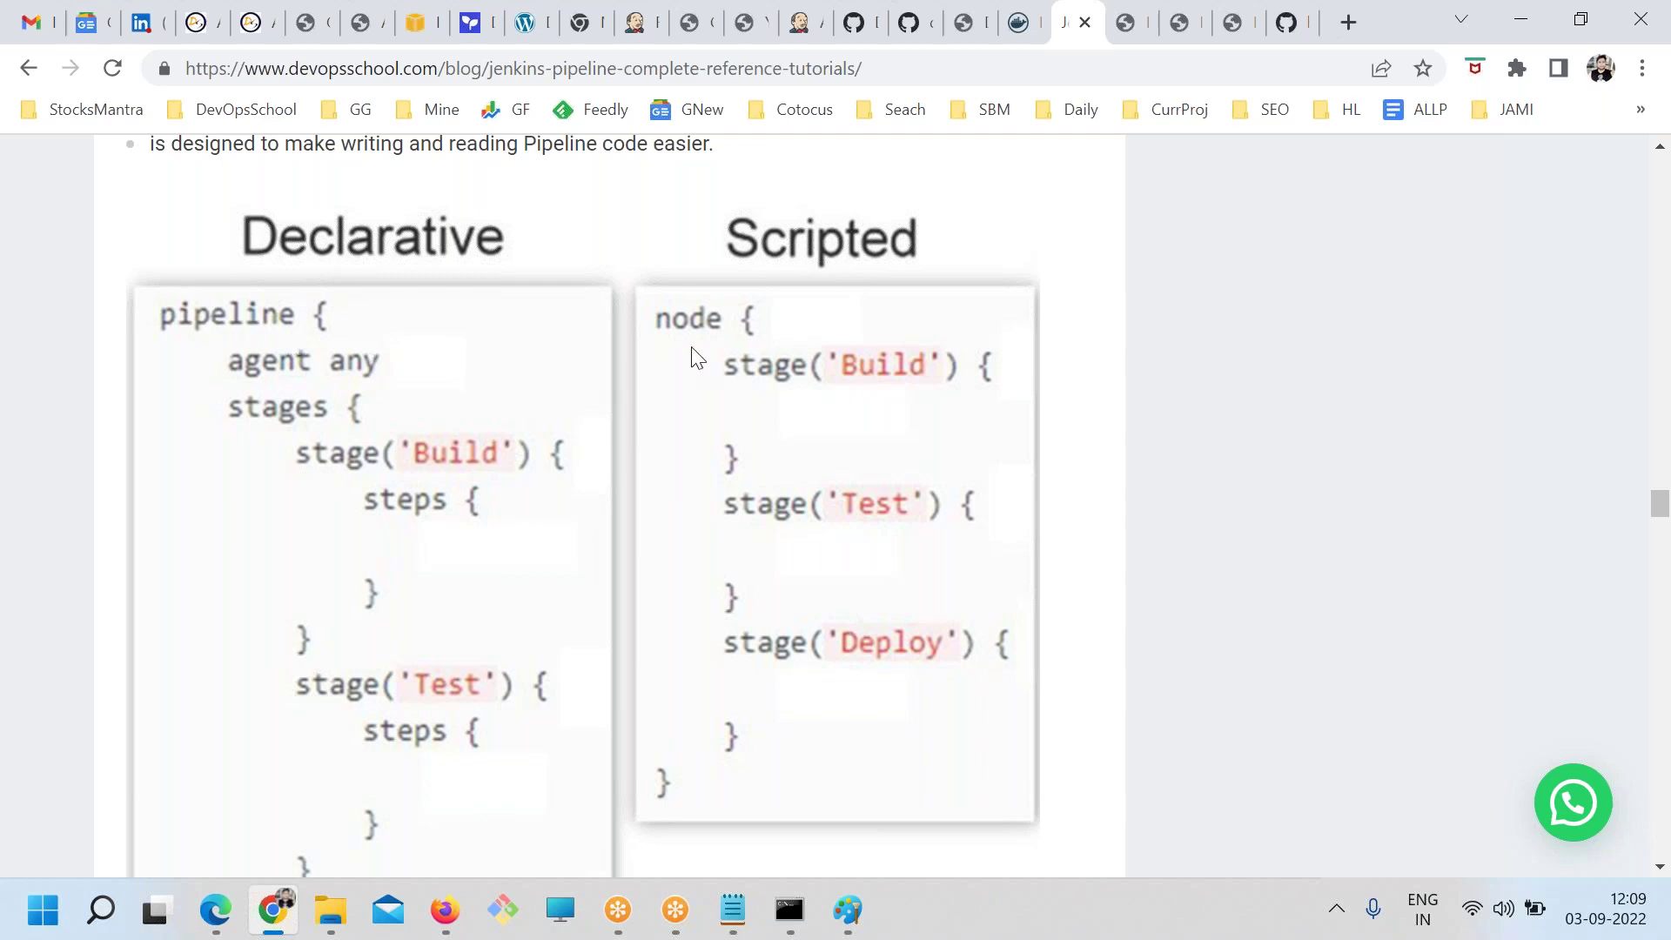
pyautogui.scroll(3, 694, 352)
pyautogui.scroll(-3, 701, 365)
pyautogui.scroll(9, 693, 481)
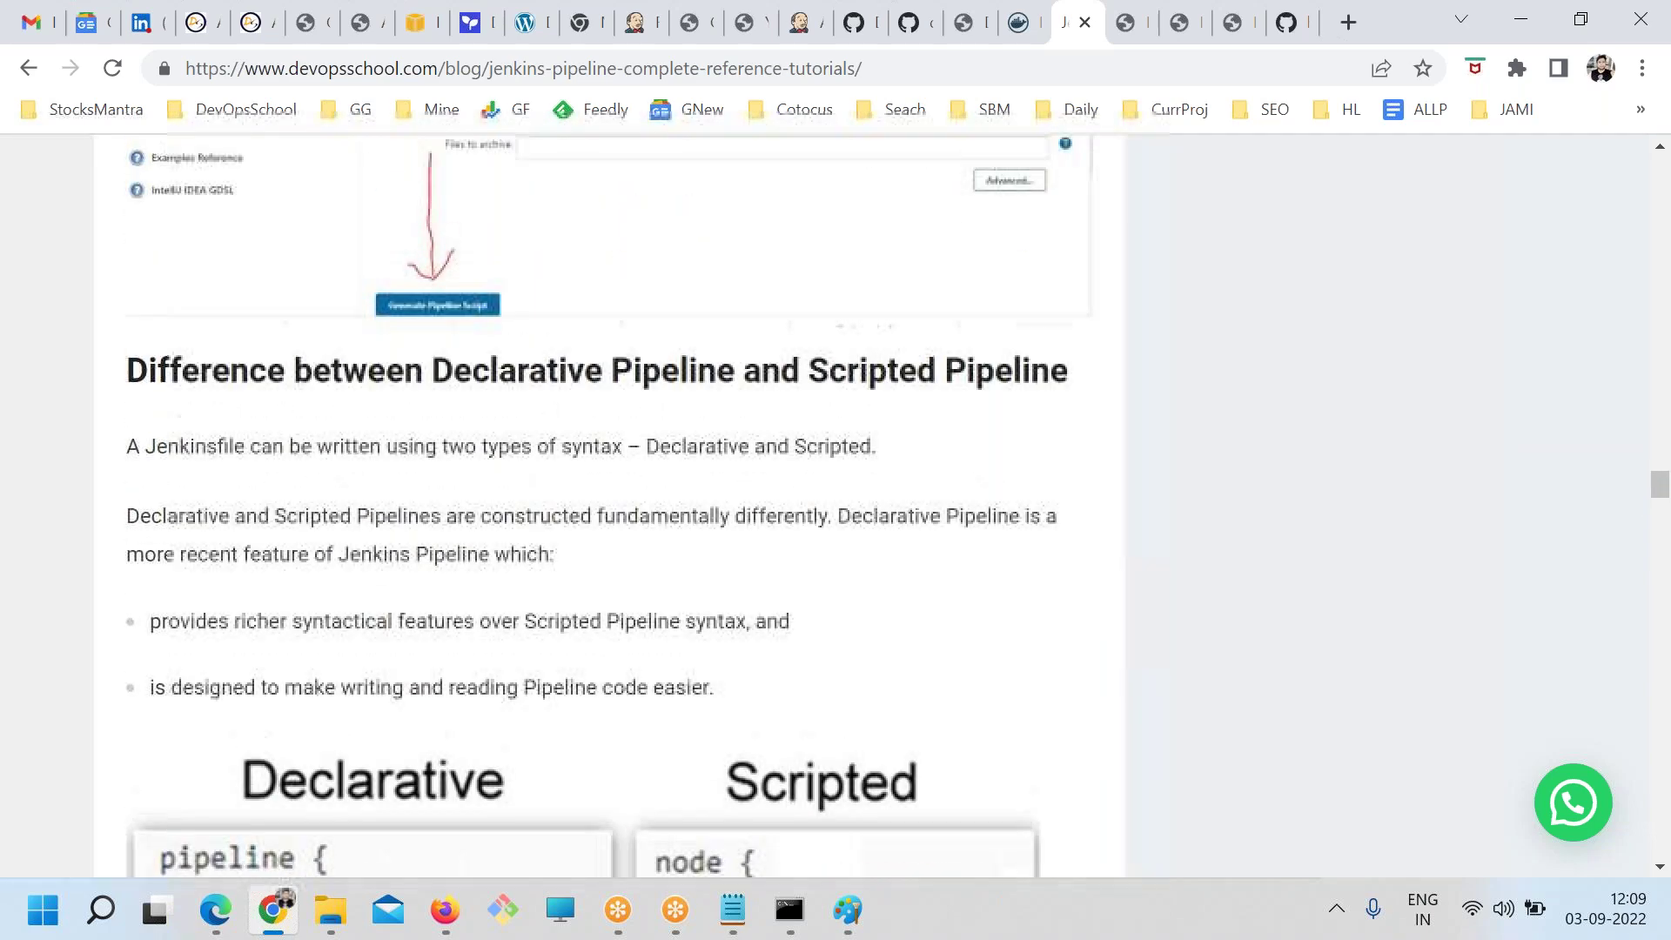
# Launch Snipping Tool and snip the pipeline stage table from the jenkins.txt notes
pyautogui.click(732, 909)
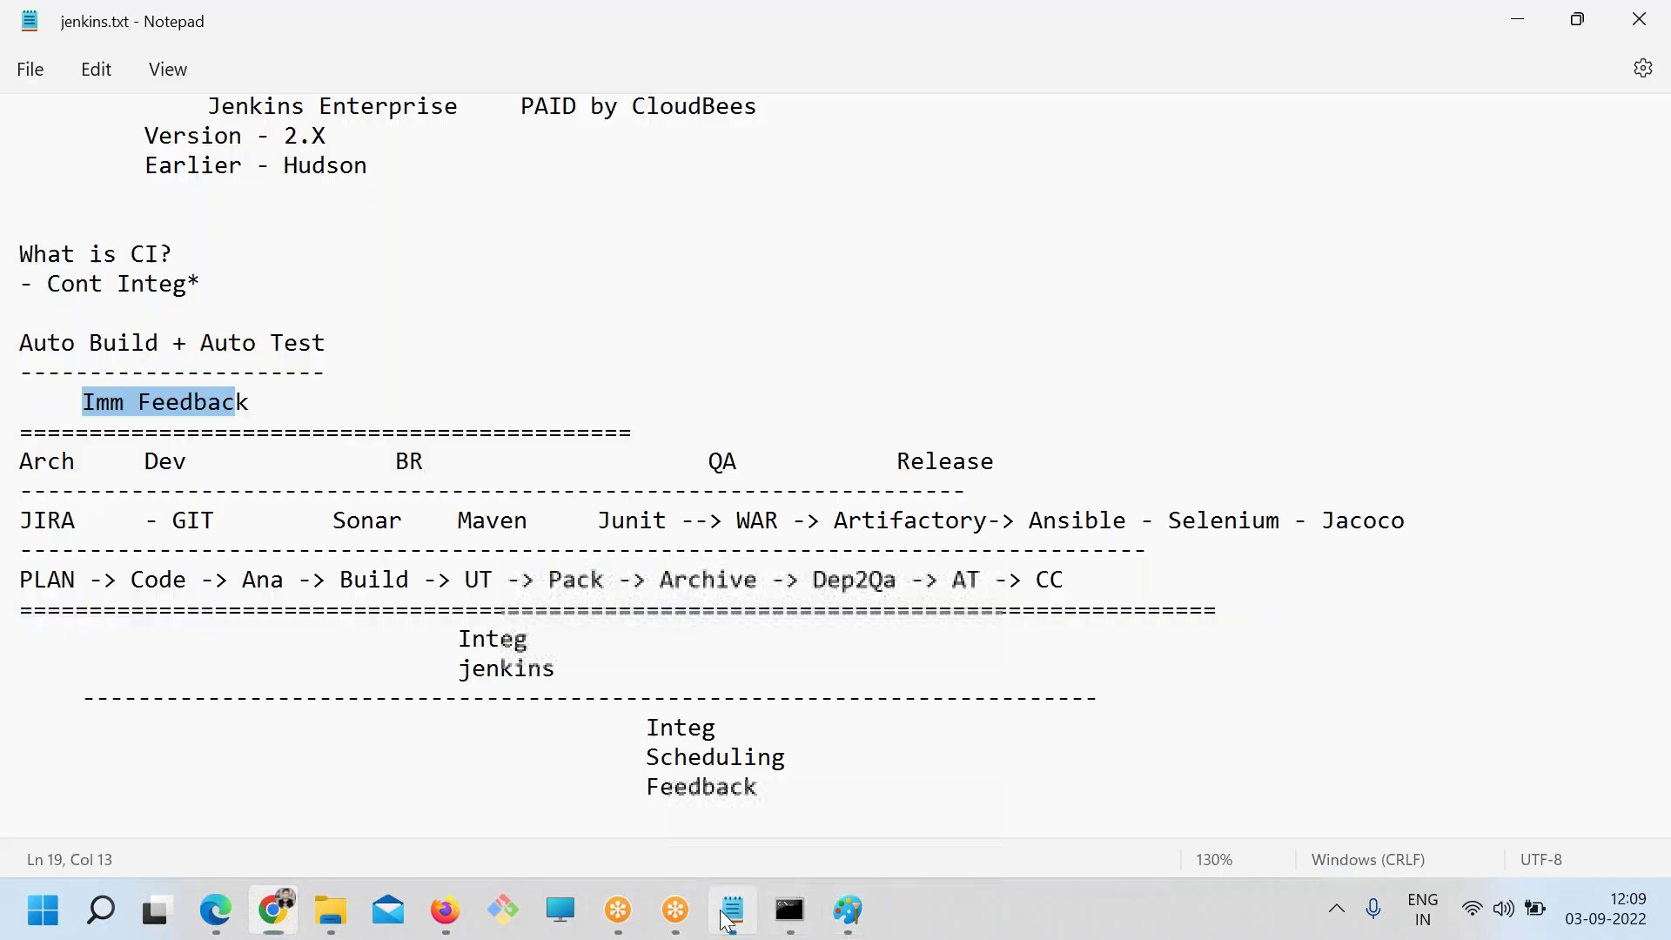
pyautogui.click(847, 909)
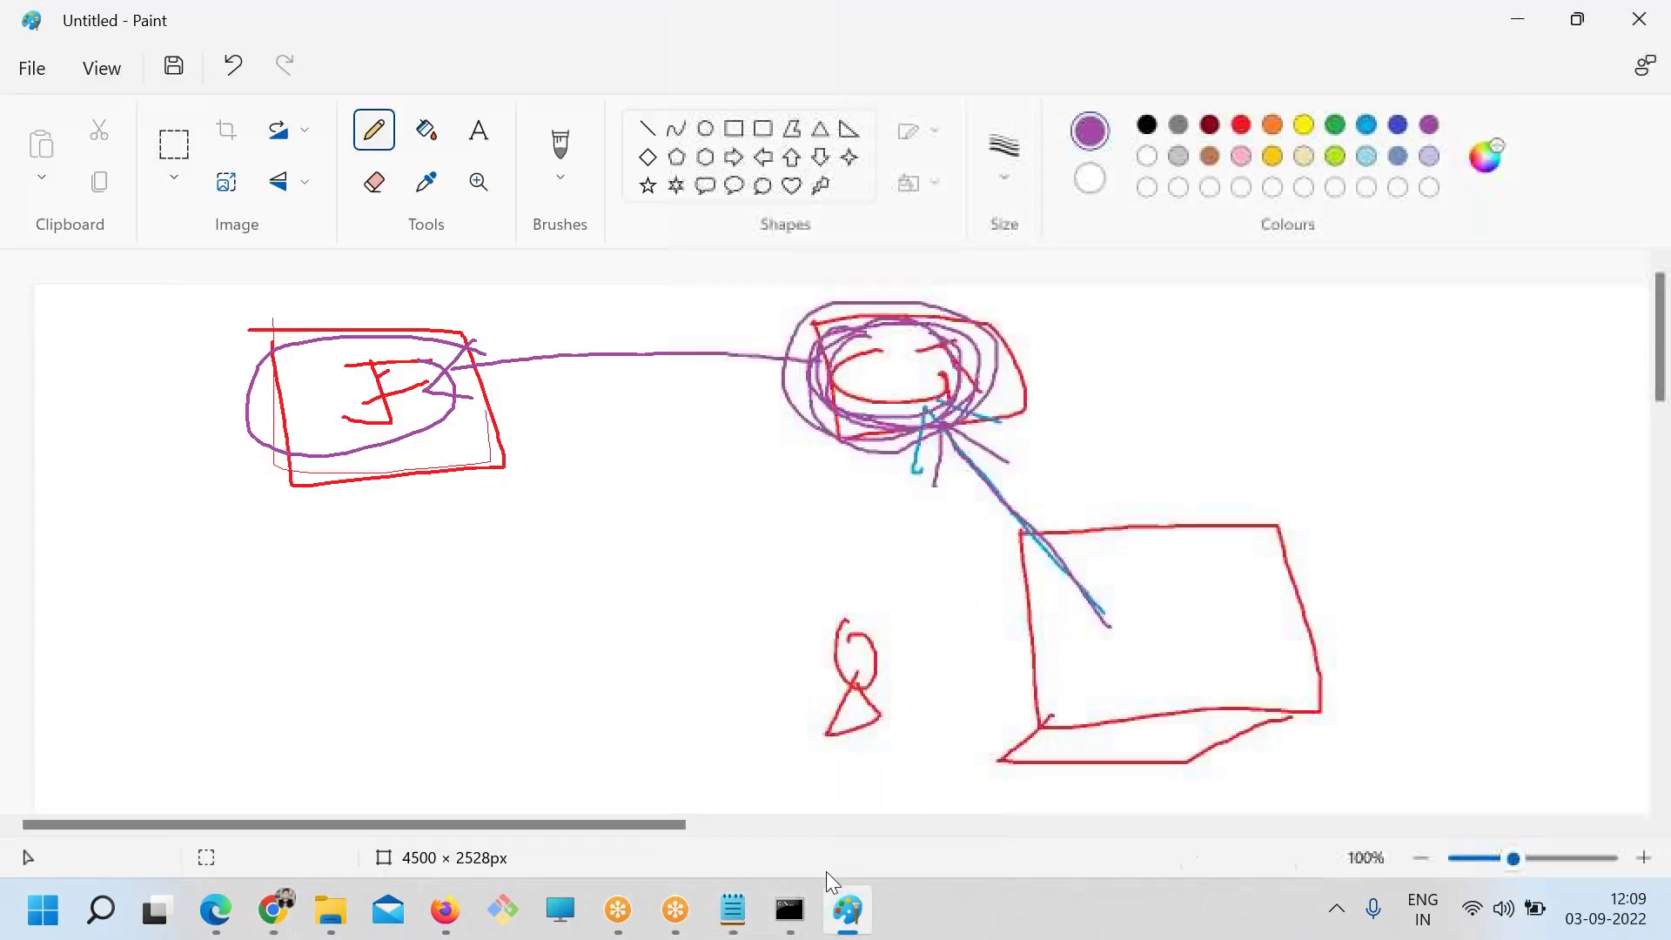
pyautogui.click(733, 909)
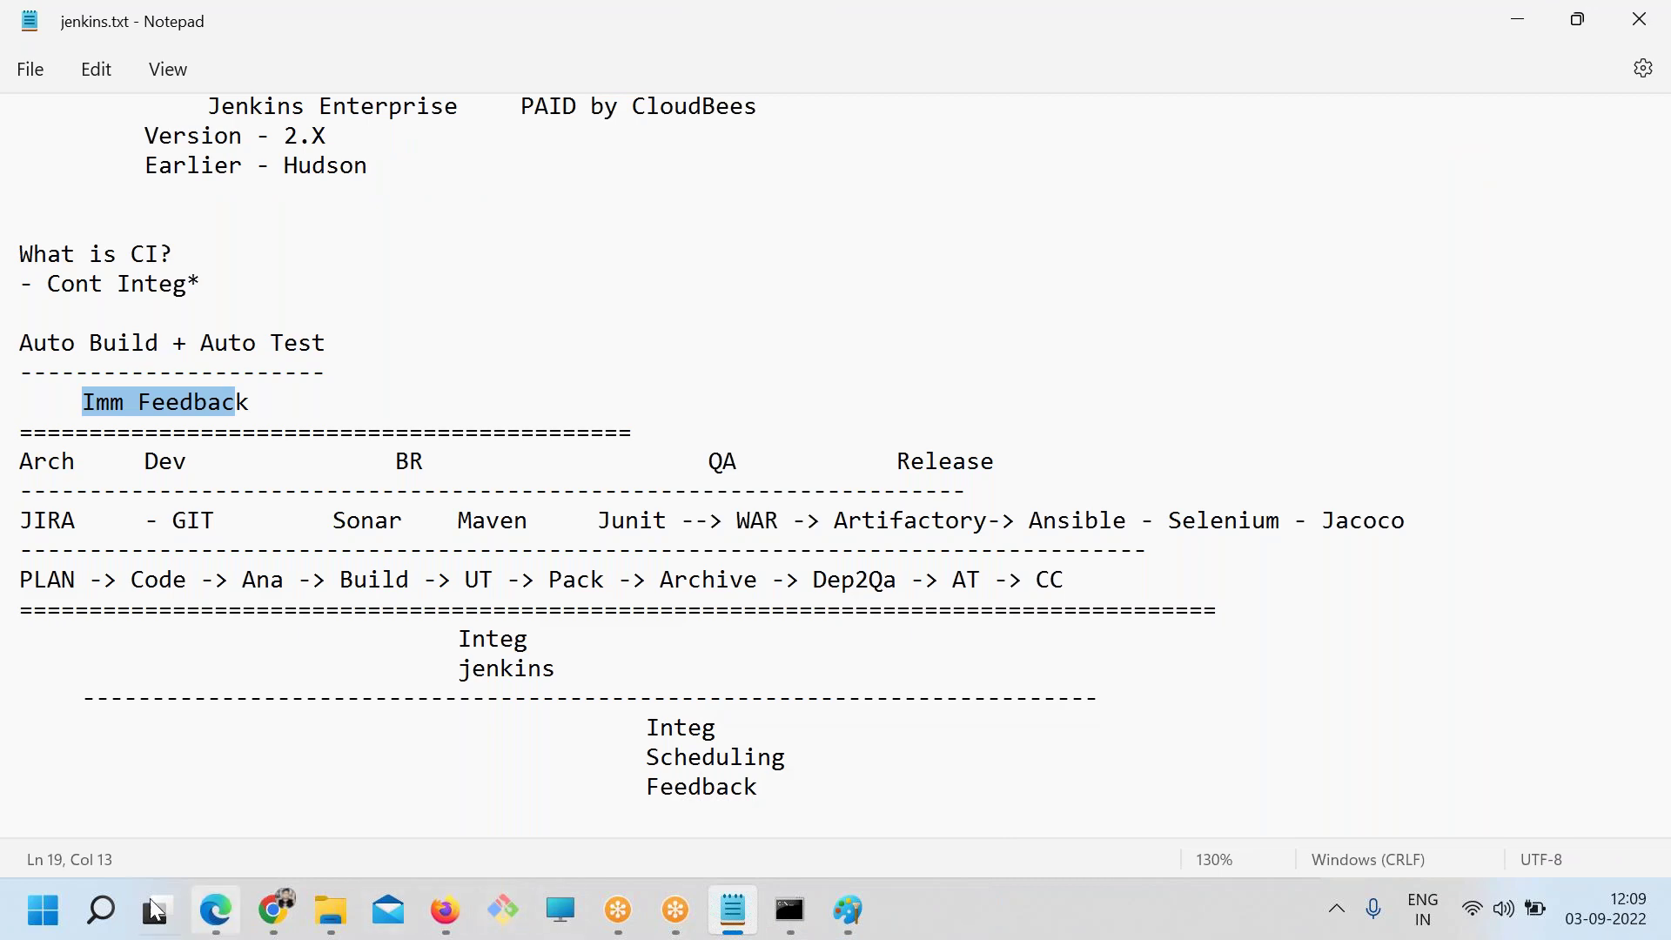
pyautogui.click(102, 907)
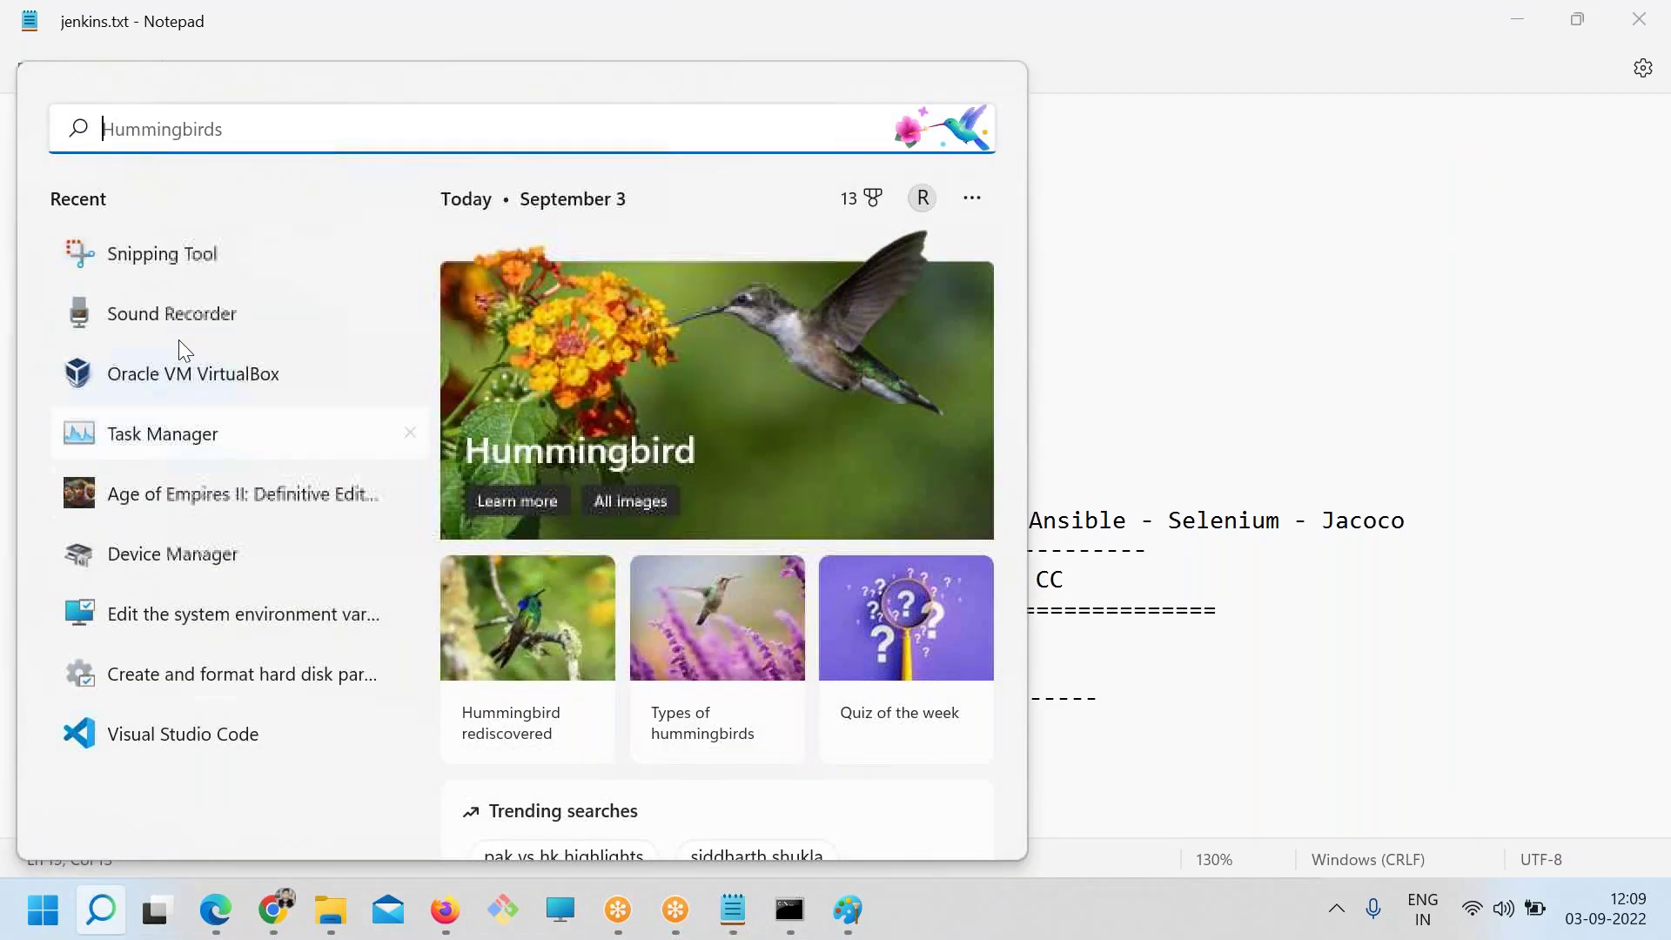
pyautogui.click(162, 253)
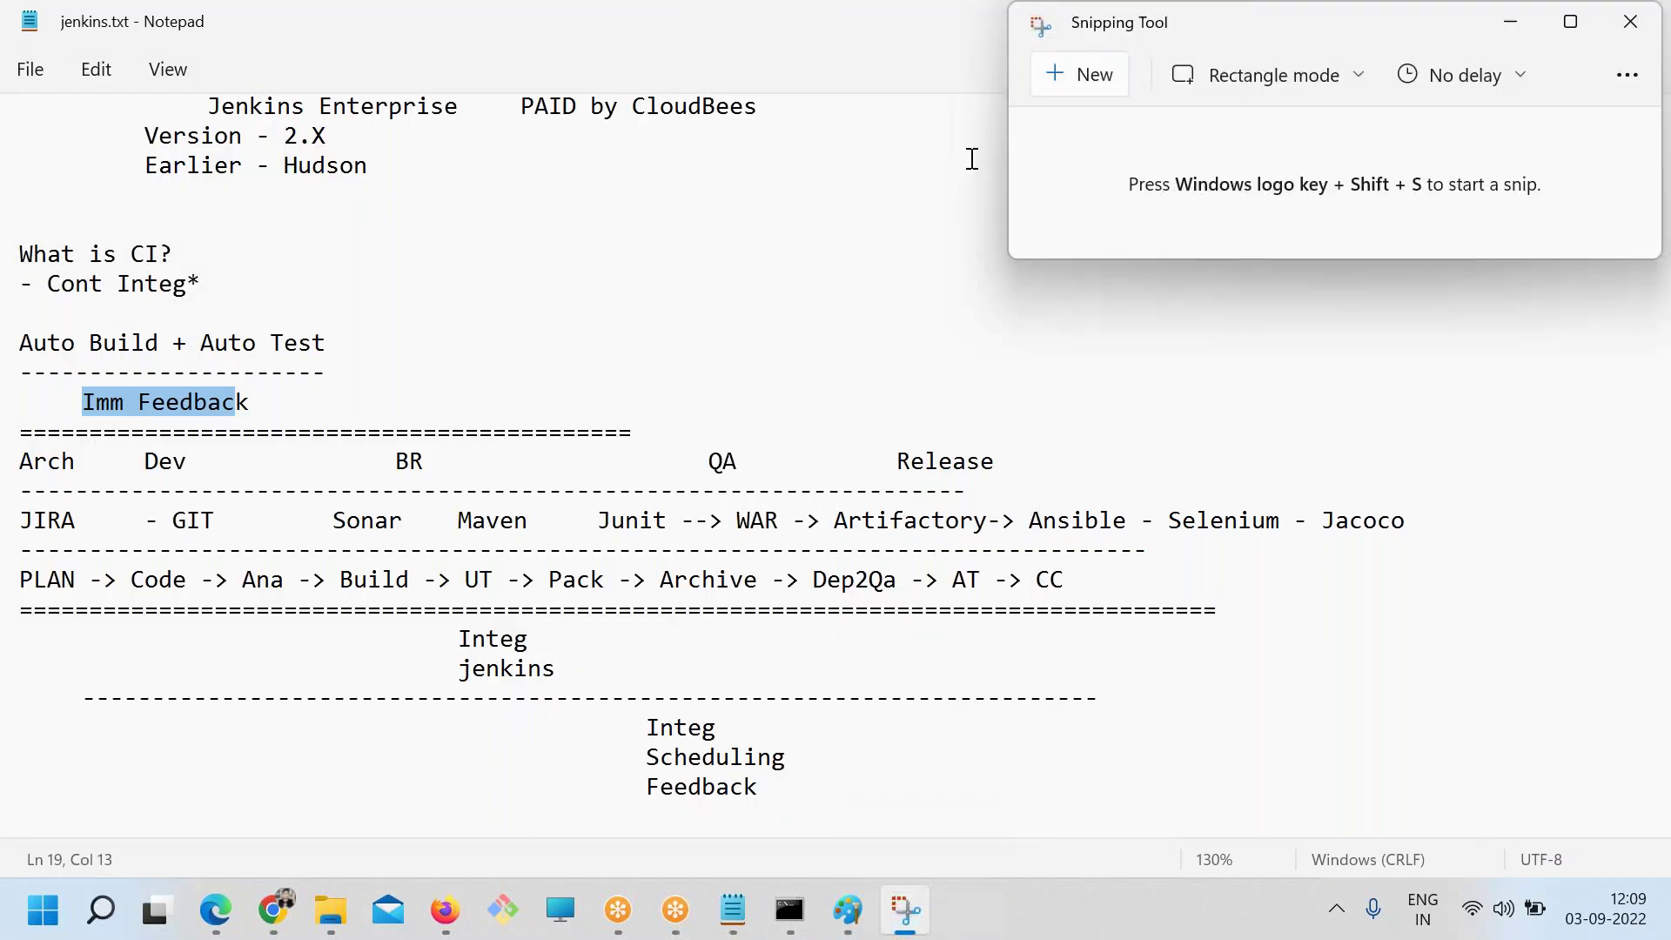
pyautogui.press('super+shift+s')
pyautogui.moveTo(6, 393); pyautogui.dragTo(1469, 651)
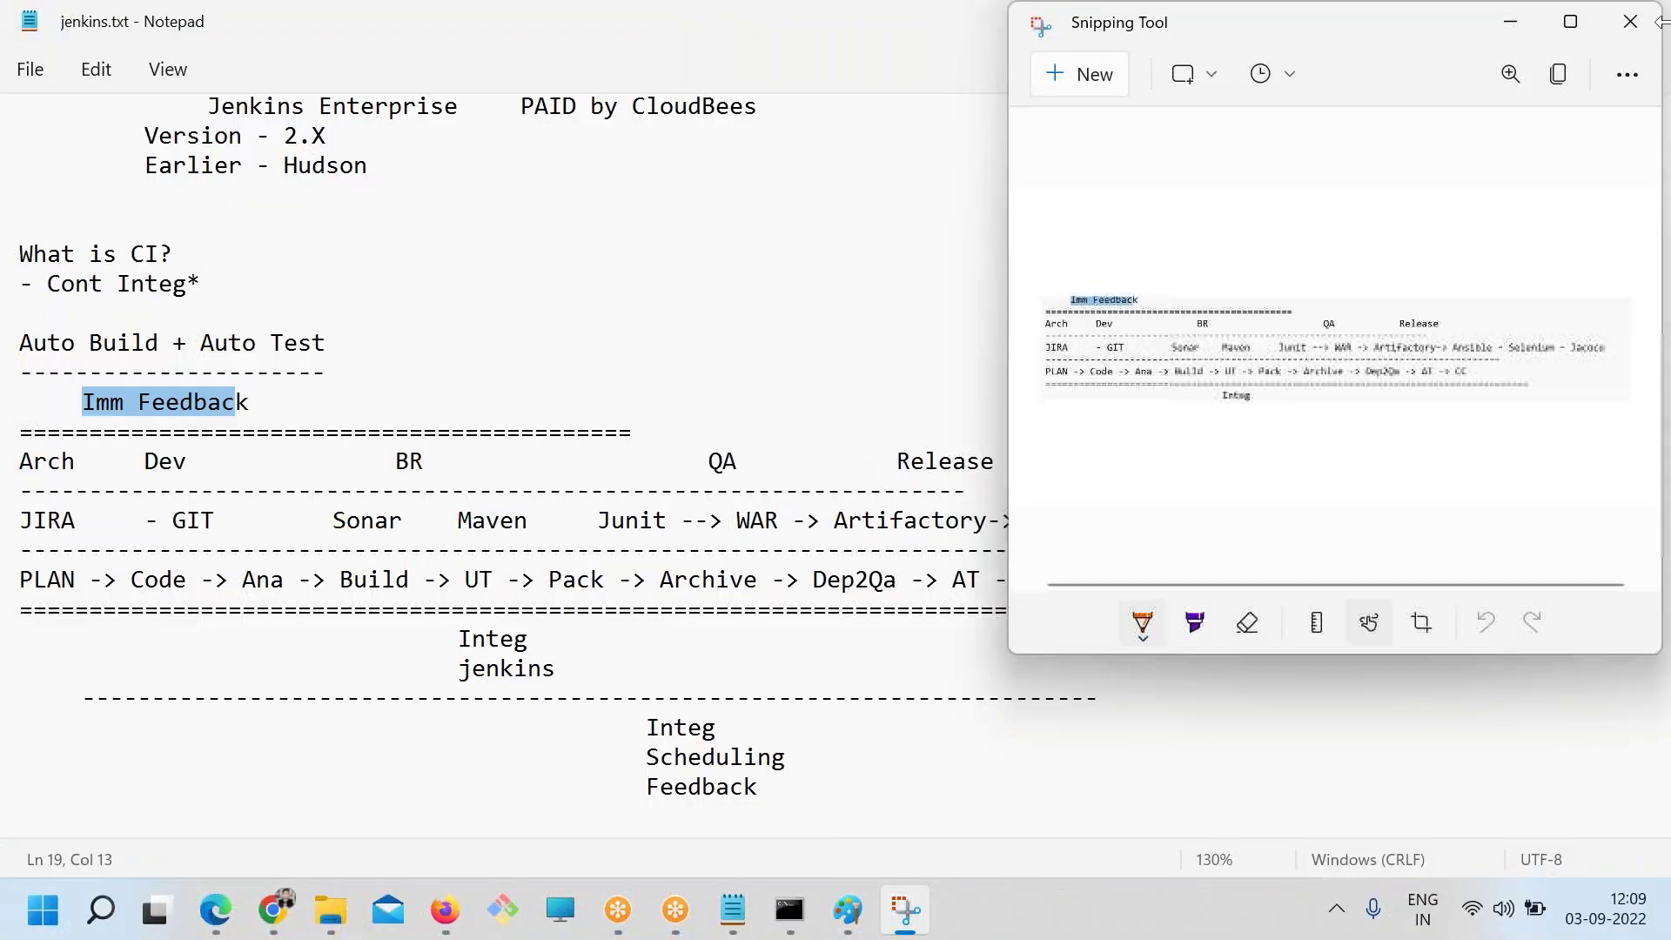
# Circle Build and Archive, then bracket and underline Build-to-Dep2Qa with an arrow from PLAN
pyautogui.click(541, 459)
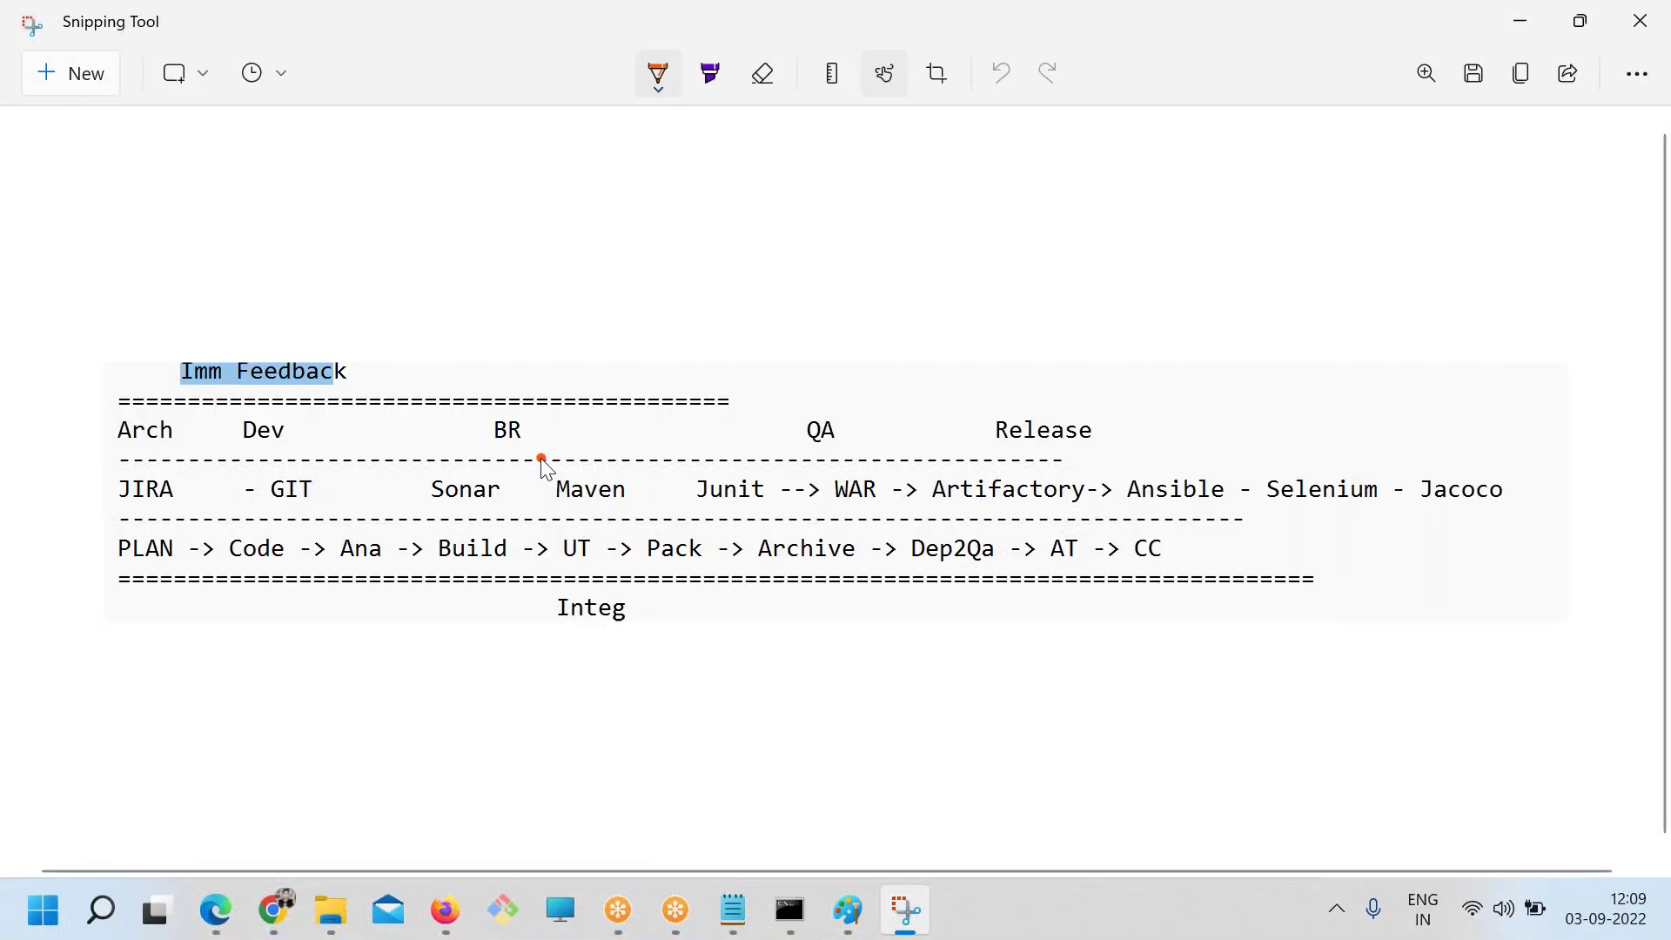
pyautogui.moveTo(427, 522)
pyautogui.mouseDown()
pyautogui.moveTo(429, 575)
pyautogui.moveTo(518, 575)
pyautogui.moveTo(515, 550)
pyautogui.moveTo(548, 549)
pyautogui.moveTo(599, 581)
pyautogui.moveTo(606, 533)
pyautogui.moveTo(635, 545)
pyautogui.mouseUp()
pyautogui.moveTo(809, 517)
pyautogui.mouseDown()
pyautogui.moveTo(746, 546)
pyautogui.moveTo(864, 543)
pyautogui.moveTo(830, 533)
pyautogui.mouseUp()
pyautogui.moveTo(386, 504)
pyautogui.mouseDown()
pyautogui.moveTo(399, 604)
pyautogui.moveTo(1085, 612)
pyautogui.moveTo(1020, 470)
pyautogui.mouseUp()
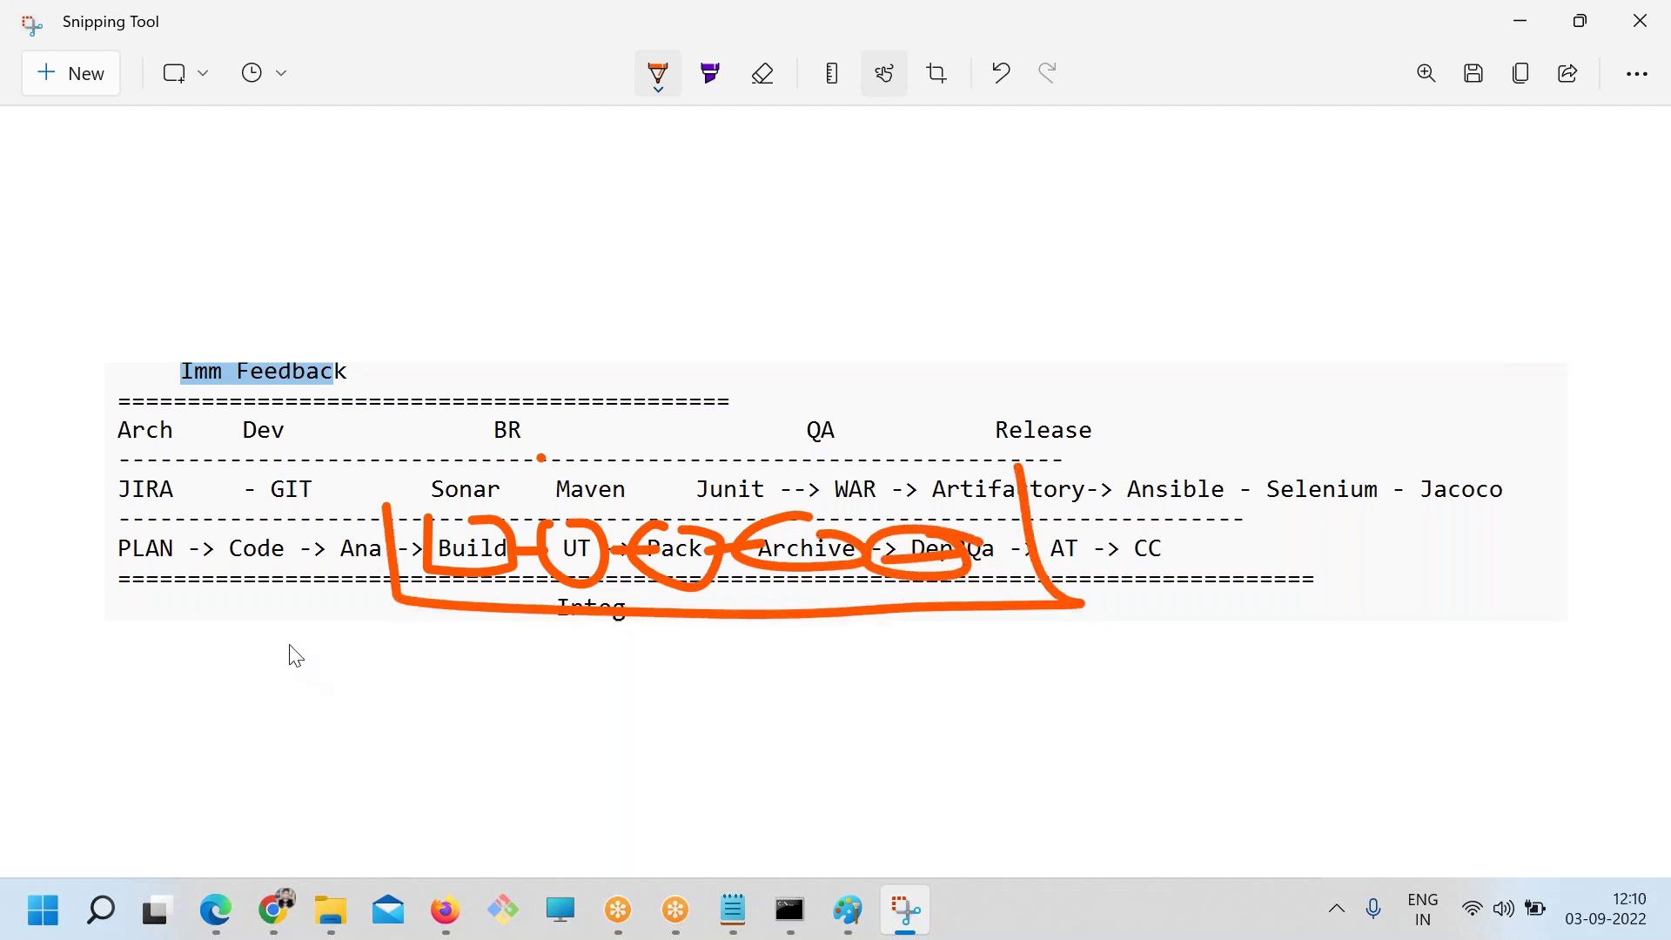
pyautogui.moveTo(162, 624)
pyautogui.mouseDown()
pyautogui.moveTo(370, 585)
pyautogui.moveTo(347, 619)
pyautogui.mouseUp()
pyautogui.moveTo(233, 646)
pyautogui.mouseDown()
pyautogui.moveTo(196, 668)
pyautogui.moveTo(269, 664)
pyautogui.mouseUp()
pyautogui.moveTo(1140, 561)
pyautogui.mouseDown()
pyautogui.moveTo(1111, 615)
pyautogui.moveTo(1227, 608)
pyautogui.moveTo(1176, 636)
pyautogui.mouseUp()
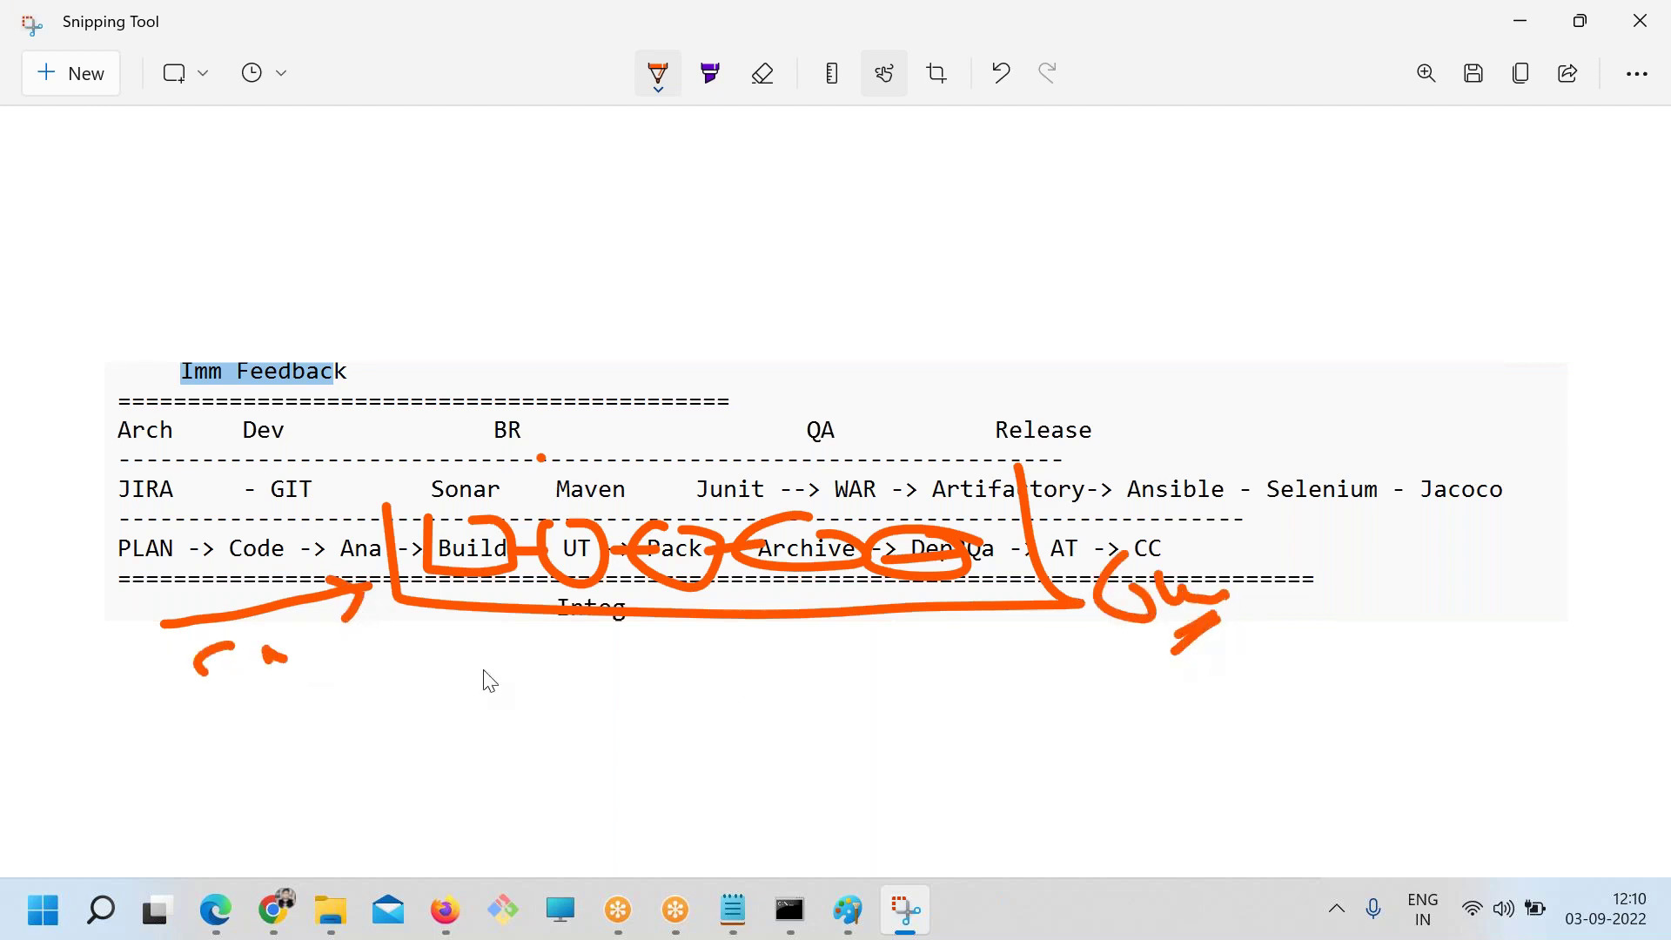
pyautogui.moveTo(409, 650); pyautogui.dragTo(1055, 629)
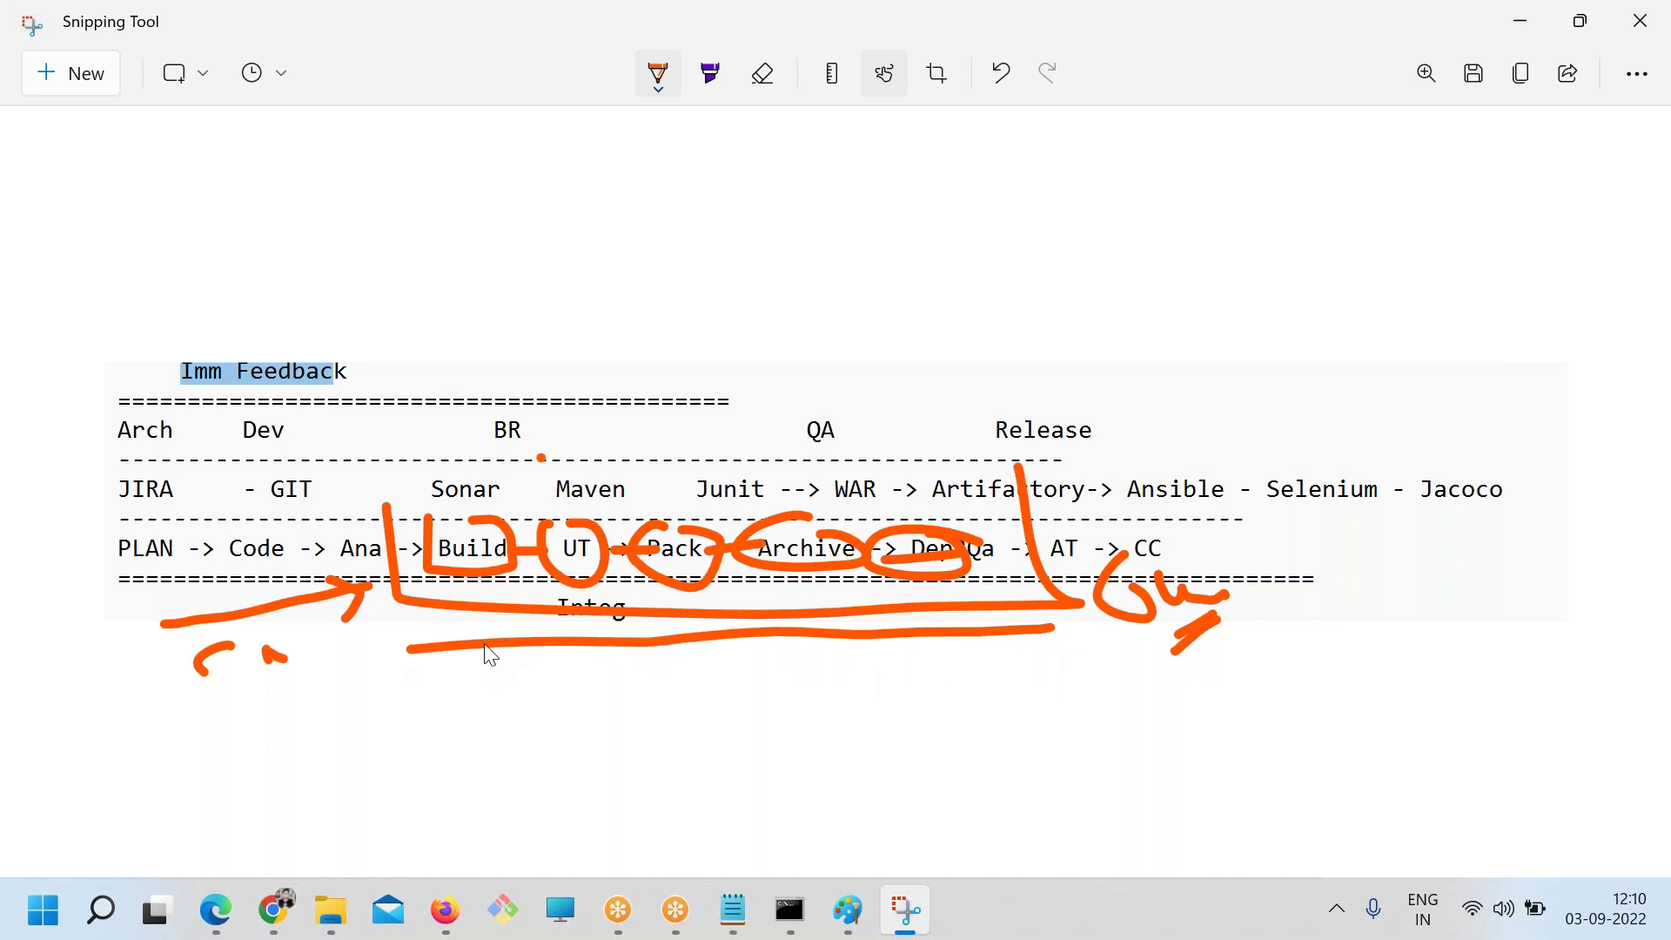
# Draw lines up from Sonar, Maven, Pack and Dep, with S-marks above the table
pyautogui.moveTo(473, 494)
pyautogui.mouseDown()
pyautogui.moveTo(409, 476)
pyautogui.moveTo(556, 598)
pyautogui.moveTo(531, 448)
pyautogui.moveTo(547, 365)
pyautogui.mouseUp()
pyautogui.moveTo(613, 291); pyautogui.dragTo(602, 380)
pyautogui.moveTo(609, 514); pyautogui.dragTo(731, 330)
pyautogui.moveTo(783, 281); pyautogui.dragTo(746, 382)
pyautogui.moveTo(701, 541); pyautogui.dragTo(785, 342)
pyautogui.moveTo(789, 556)
pyautogui.mouseDown()
pyautogui.moveTo(1000, 347)
pyautogui.moveTo(992, 409)
pyautogui.mouseUp()
pyautogui.moveTo(917, 556); pyautogui.dragTo(1192, 324)
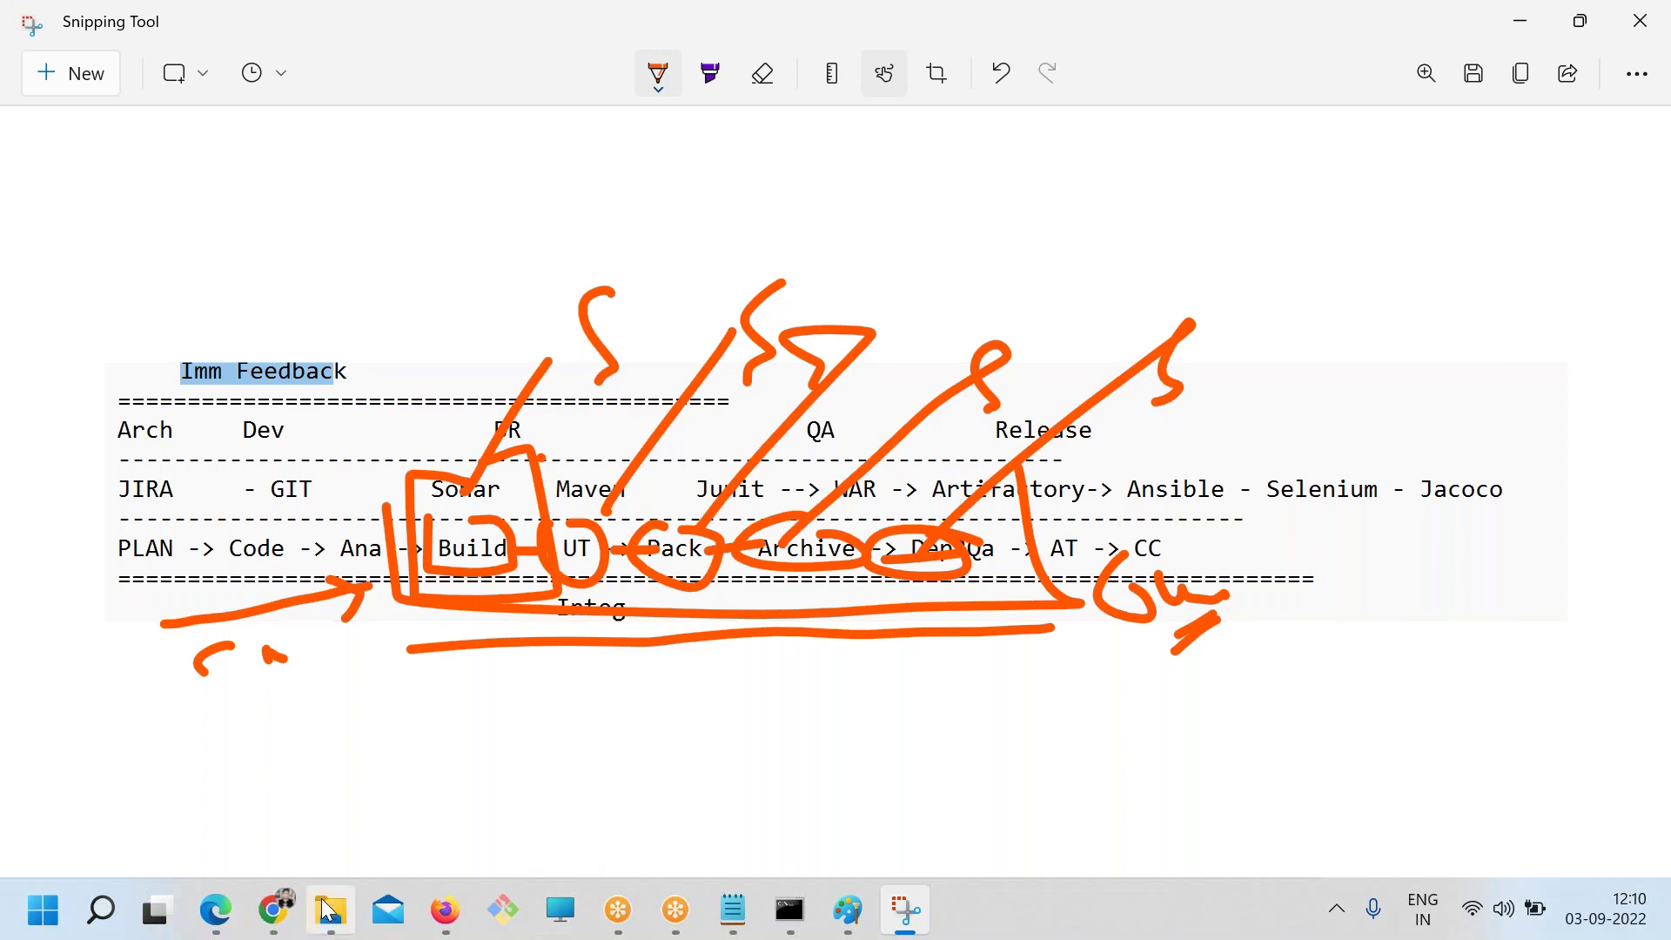
# Return to the DevOpsSchool pipeline article and zoom it to 90% so both examples fit
pyautogui.click(273, 910)
pyautogui.scroll(15, 505, 584)
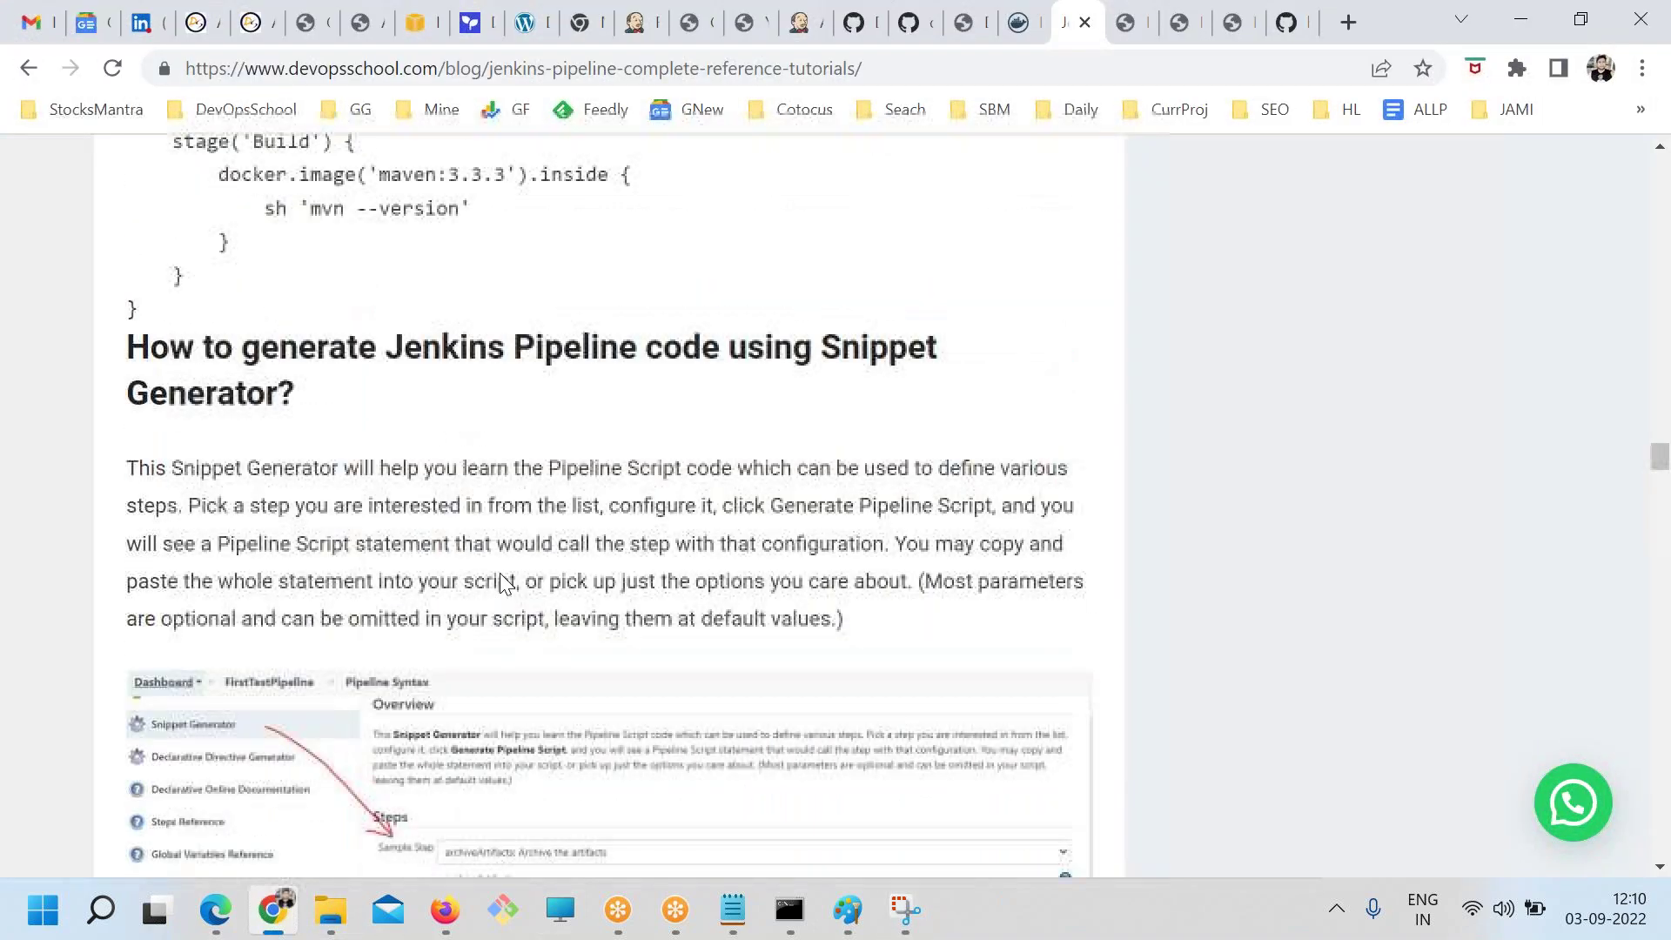
pyautogui.scroll(15, 609, 505)
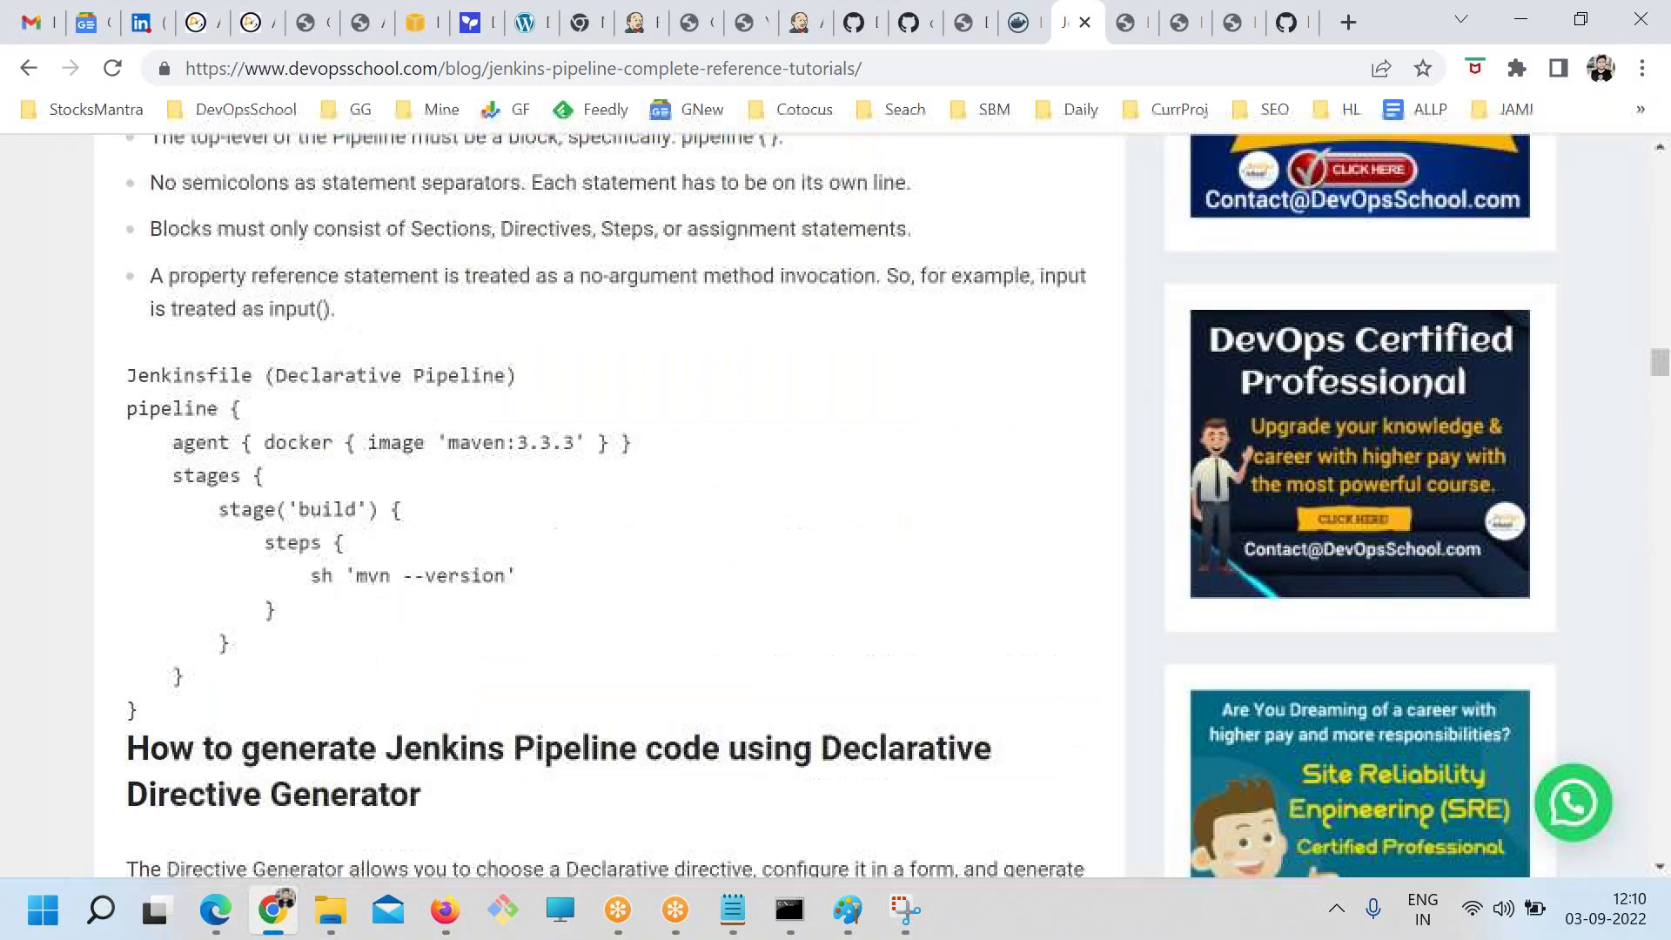
pyautogui.scroll(-20, 557, 661)
pyautogui.scroll(-12, 560, 654)
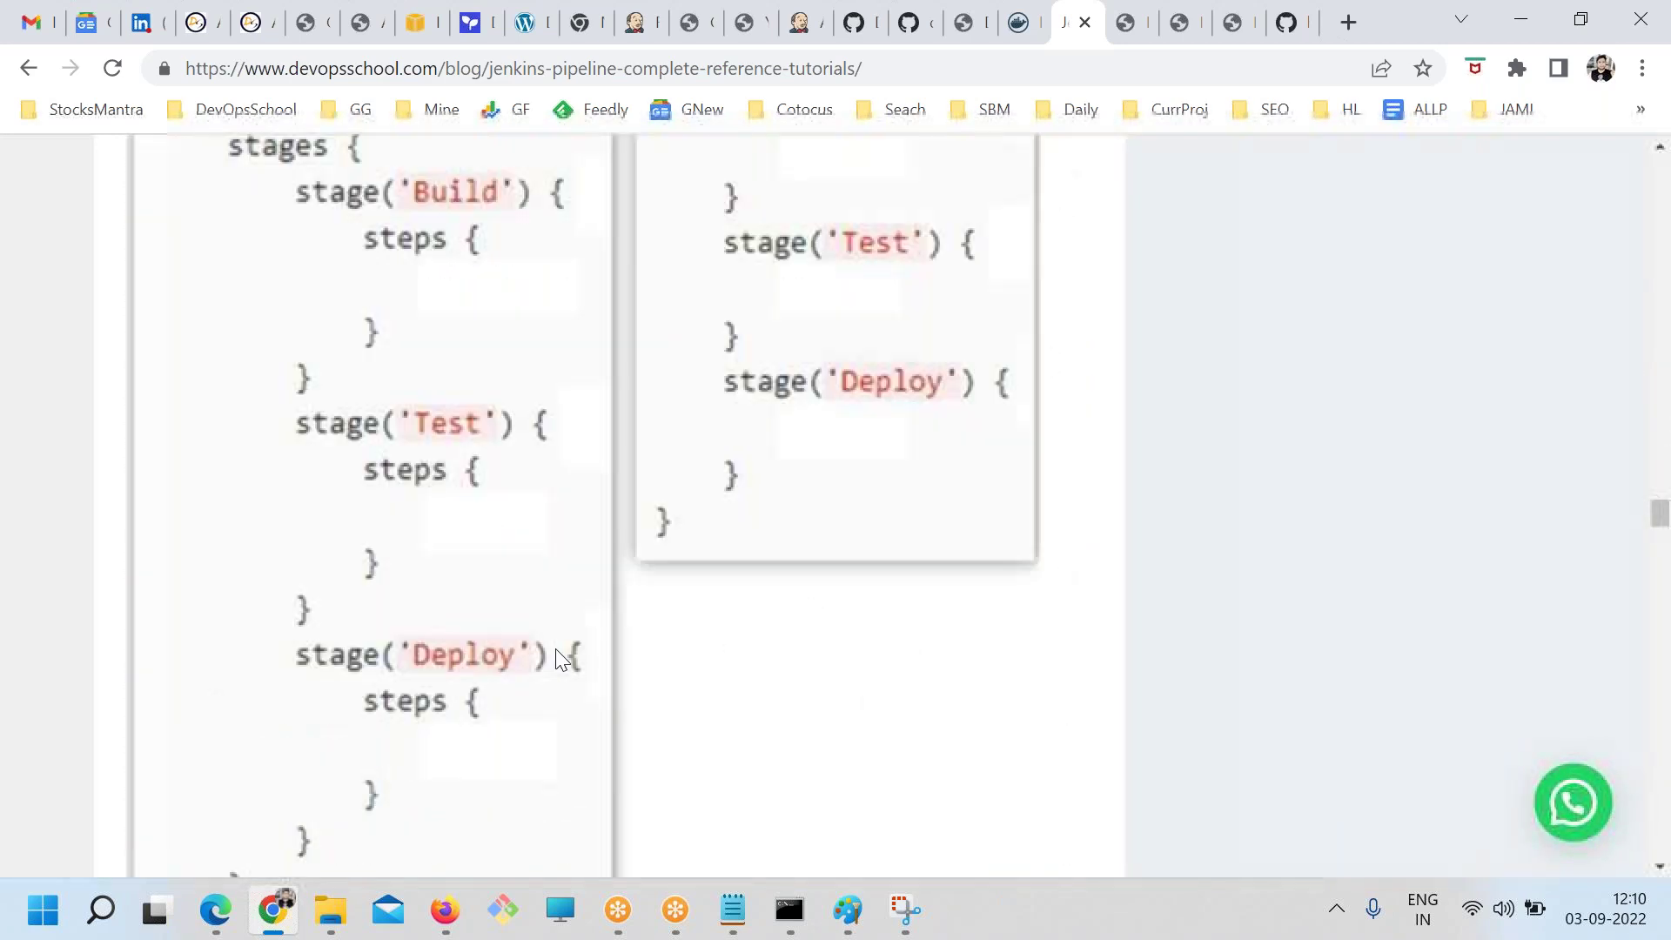
pyautogui.scroll(3, 554, 656)
pyautogui.scroll(-1, 357, 473)
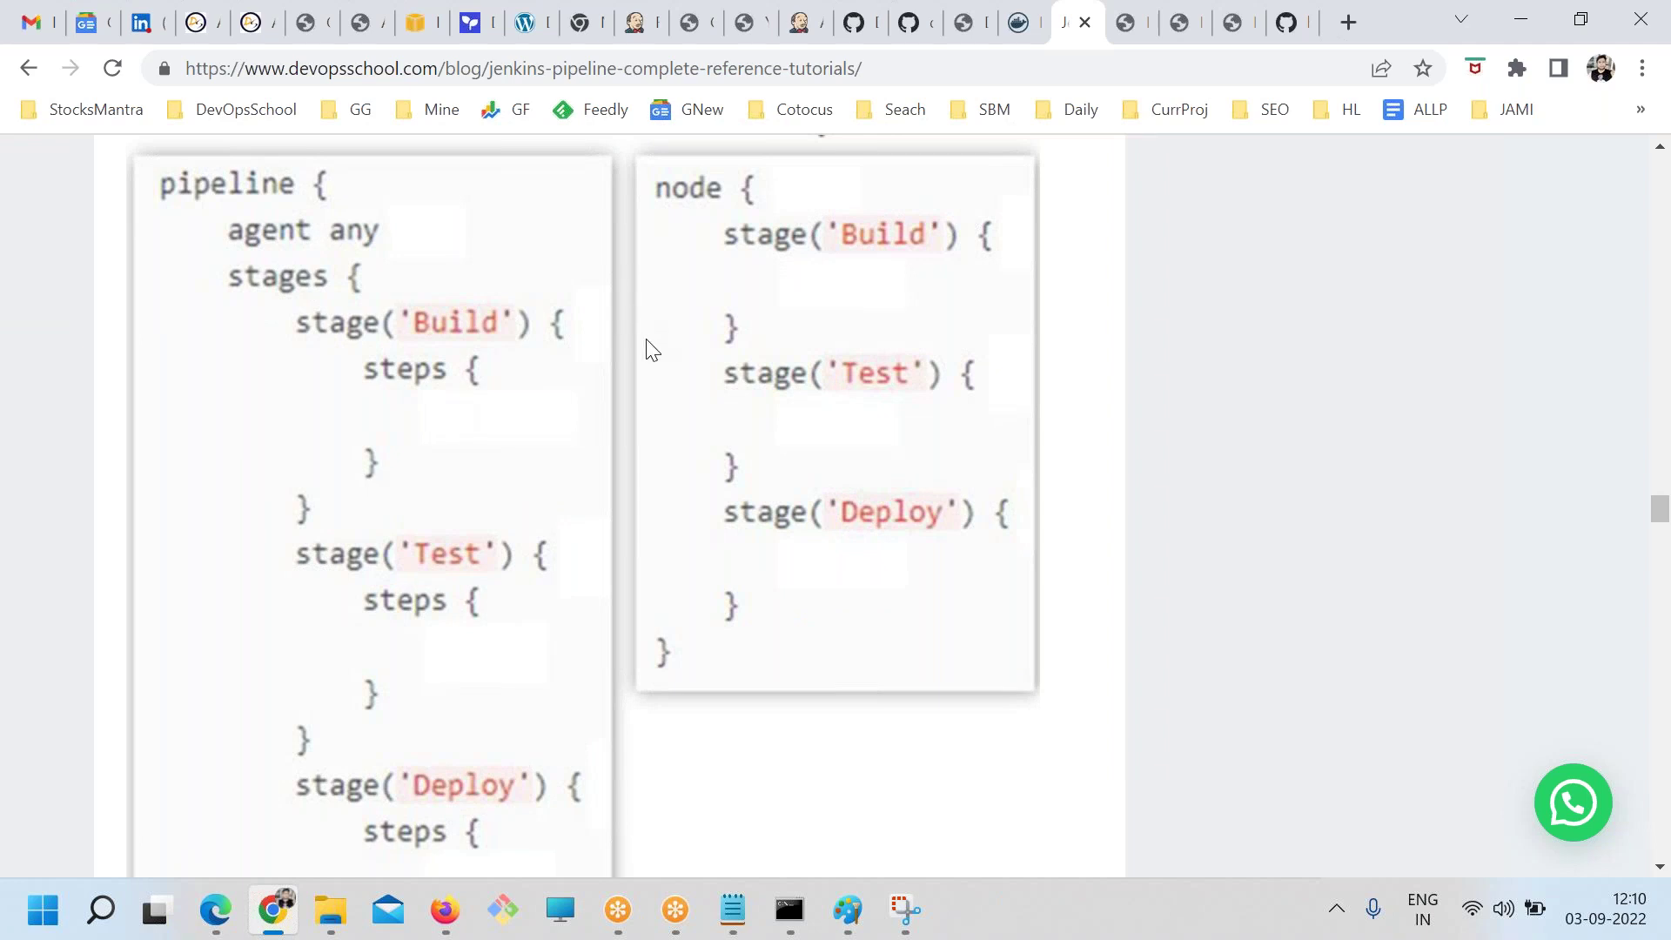
pyautogui.hotkey('ctrl', '-')
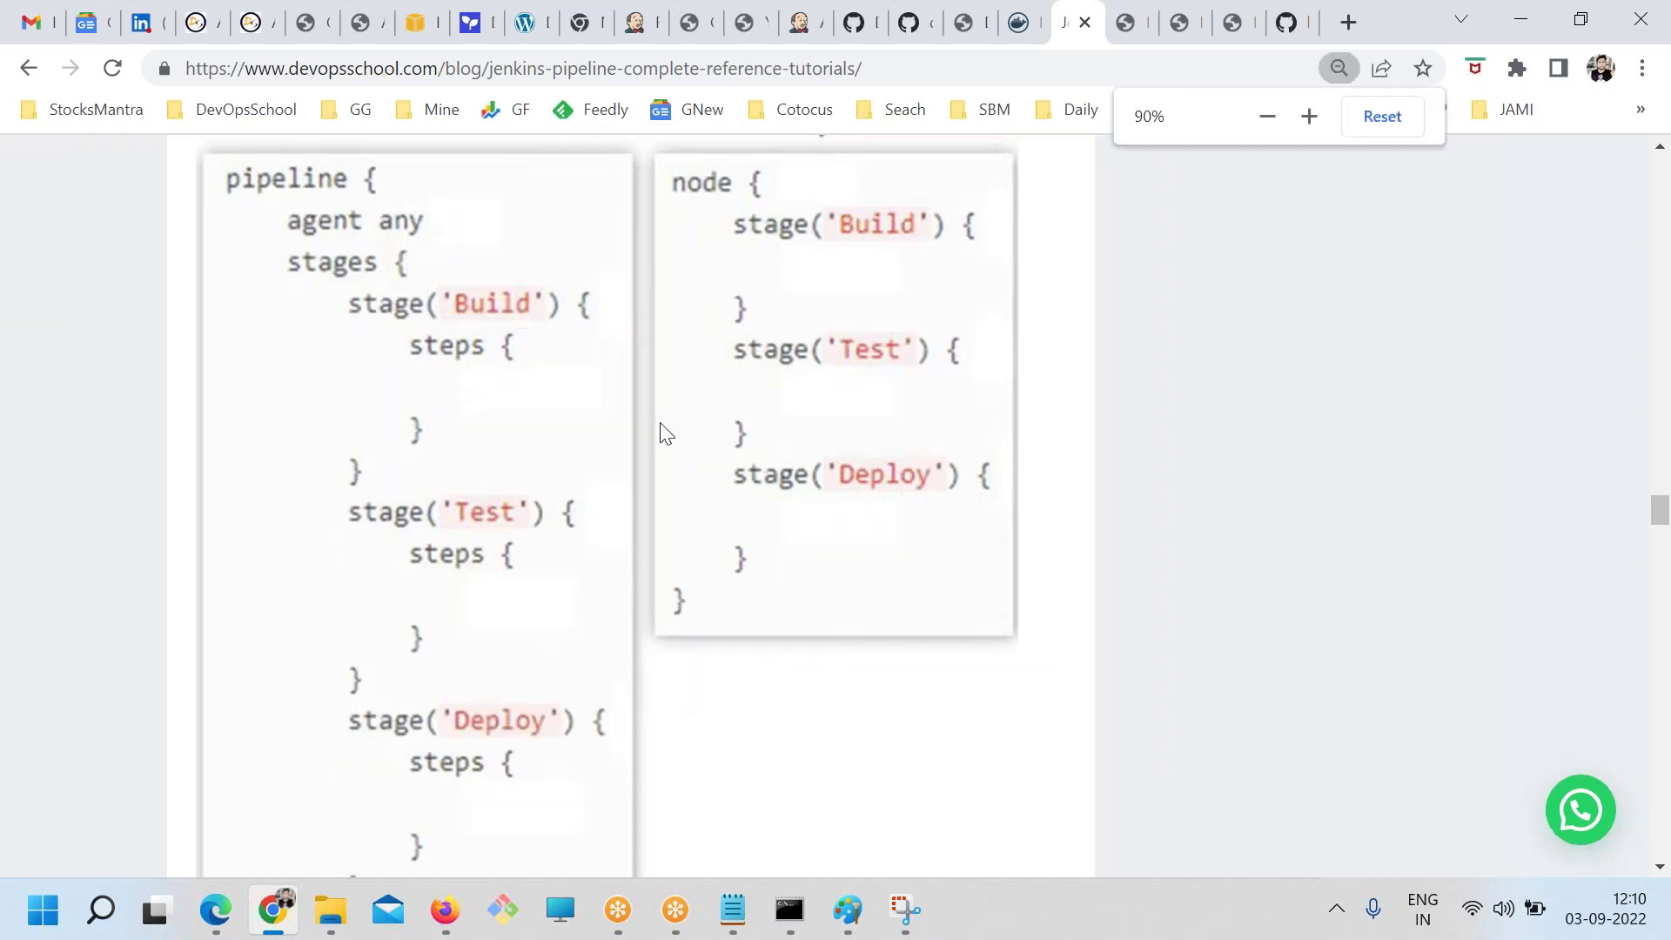
pyautogui.scroll(1, 663, 432)
# Capture the Declarative and Scripted code image and circle the Build and Test stages in both
pyautogui.click(905, 909)
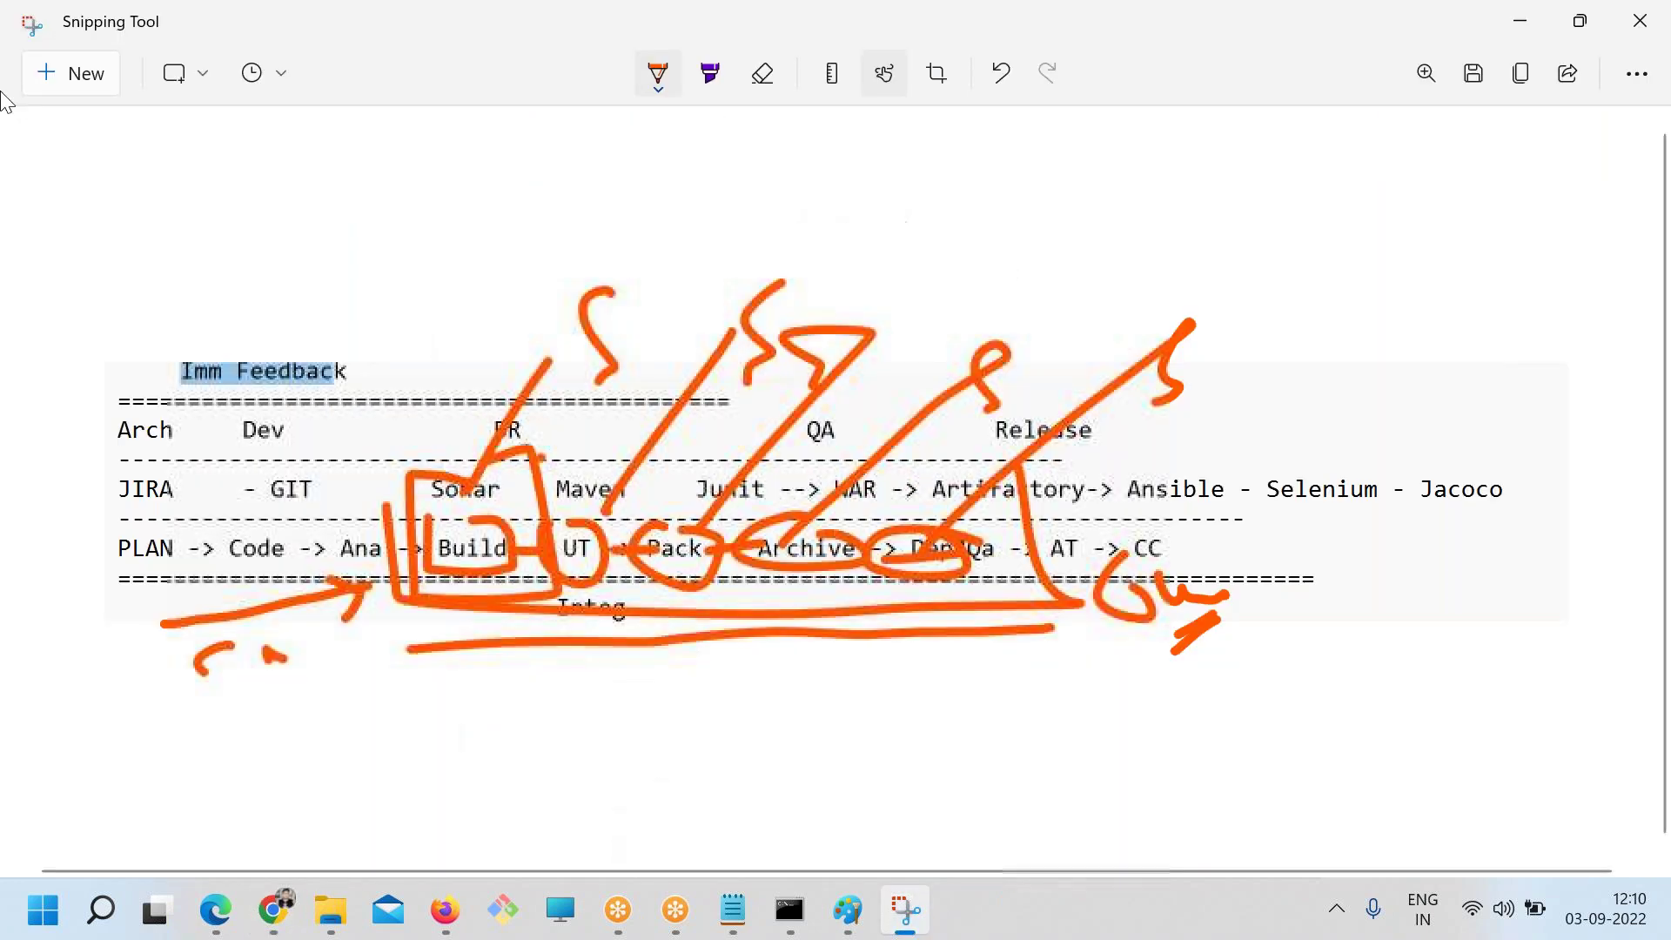
pyautogui.click(69, 73)
pyautogui.moveTo(174, 209); pyautogui.dragTo(1083, 849)
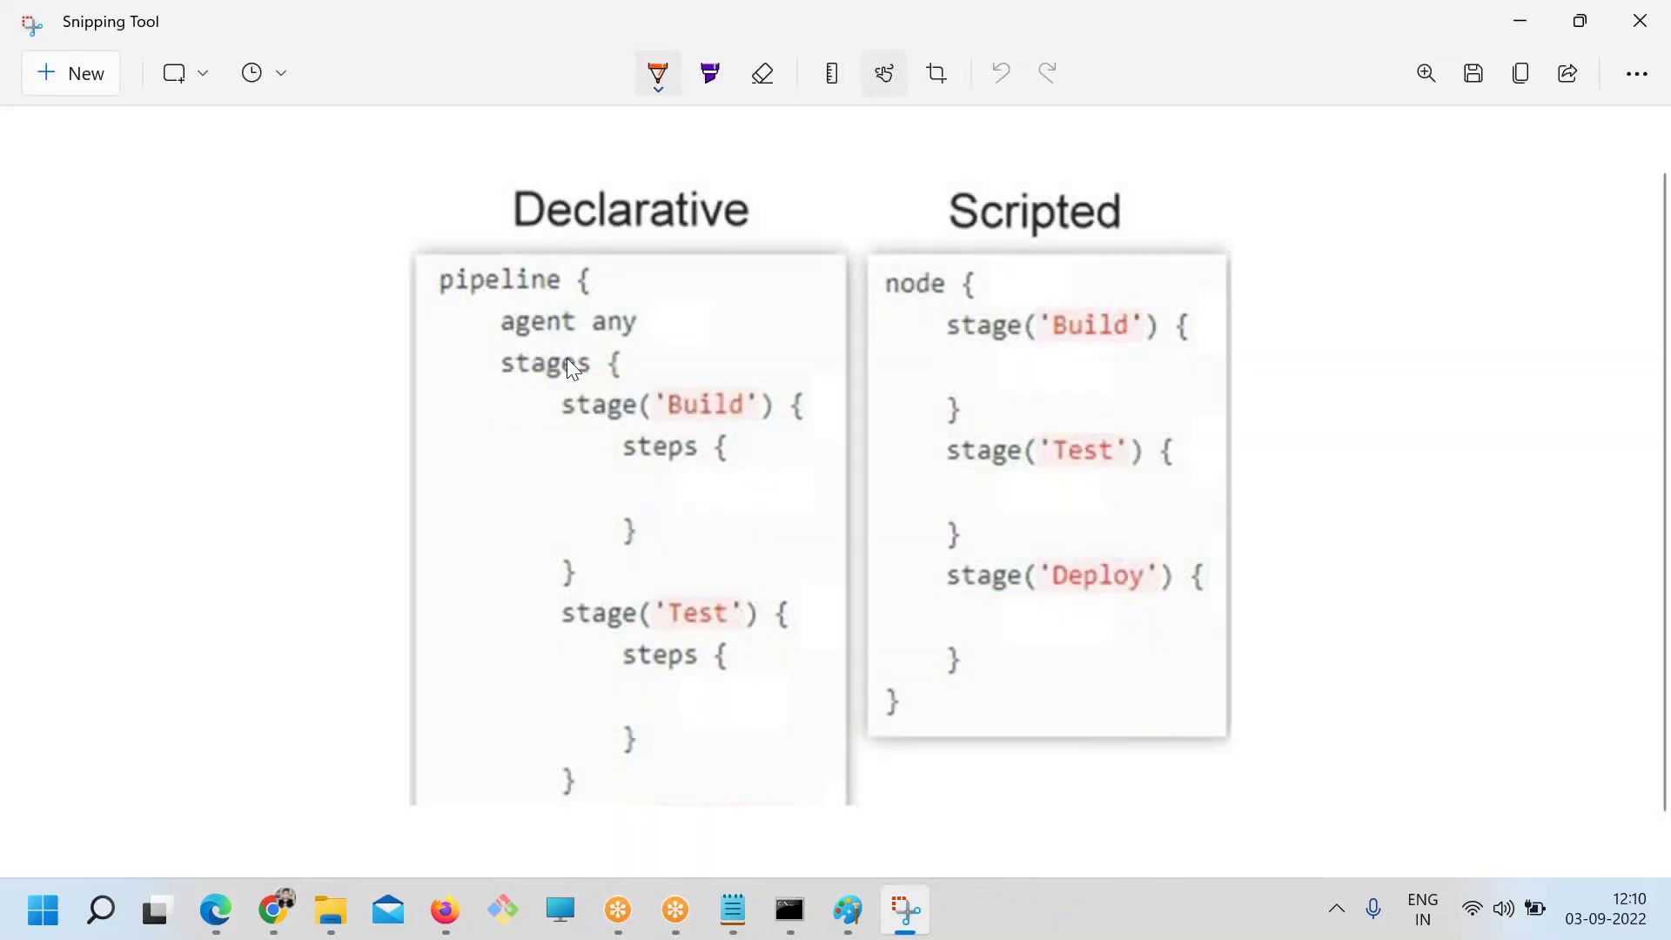
pyautogui.moveTo(617, 393)
pyautogui.mouseDown()
pyautogui.moveTo(643, 400)
pyautogui.moveTo(581, 416)
pyautogui.mouseUp()
pyautogui.moveTo(625, 590); pyautogui.dragTo(578, 598)
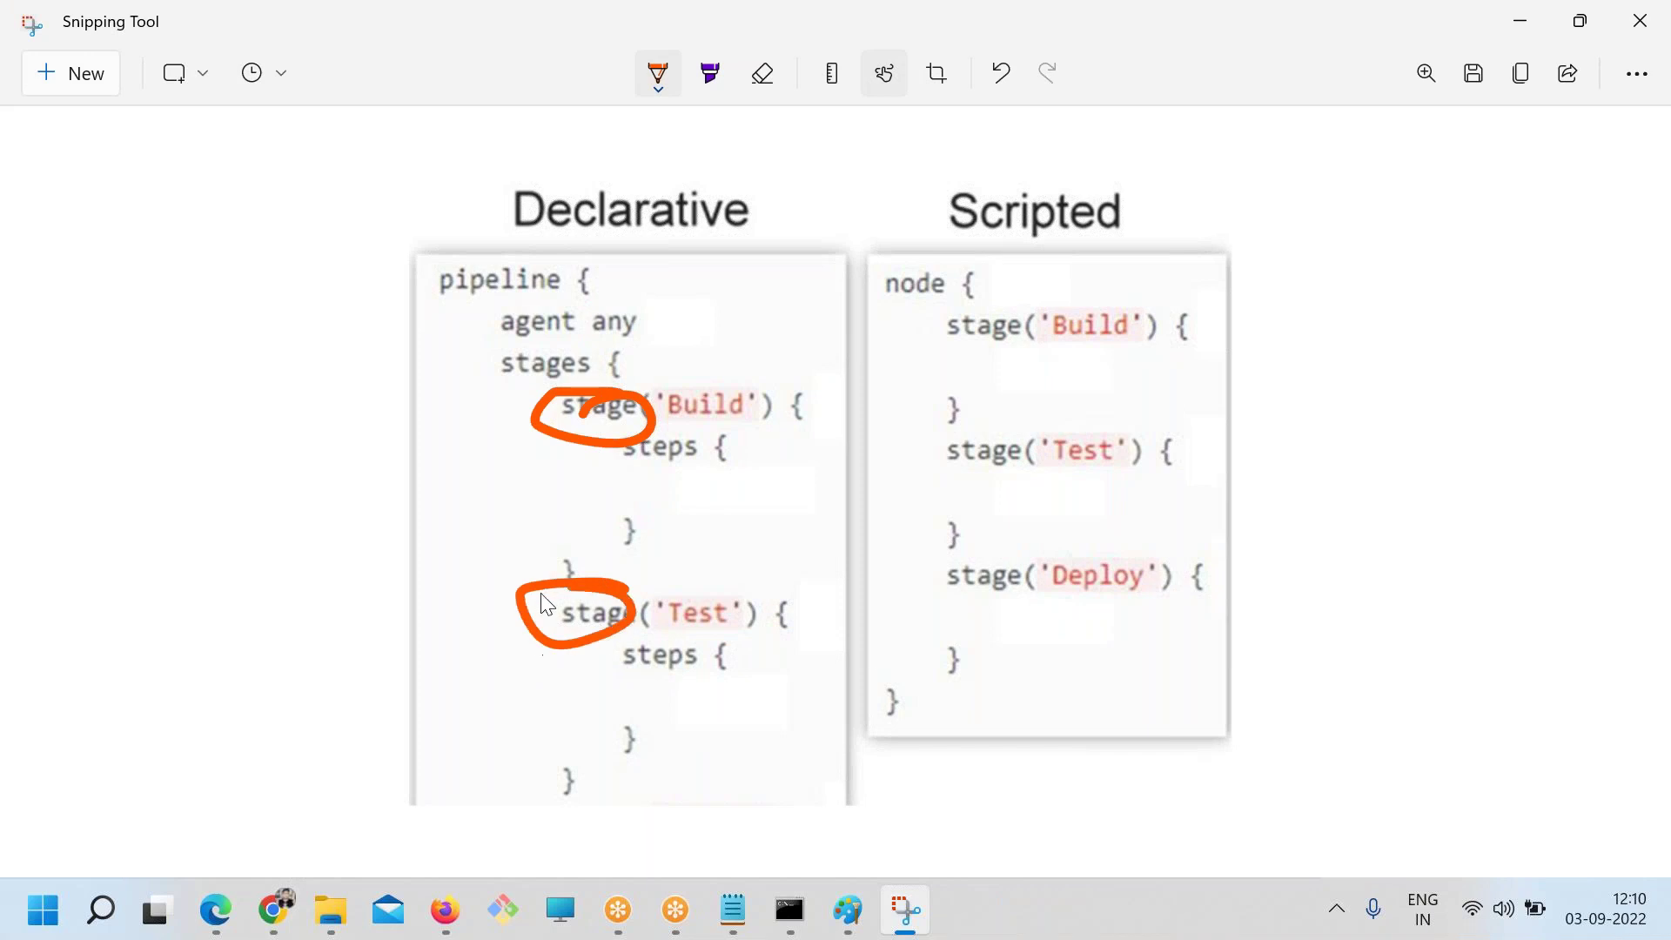
pyautogui.moveTo(1025, 423); pyautogui.dragTo(1053, 457)
pyautogui.moveTo(955, 346); pyautogui.dragTo(1001, 348)
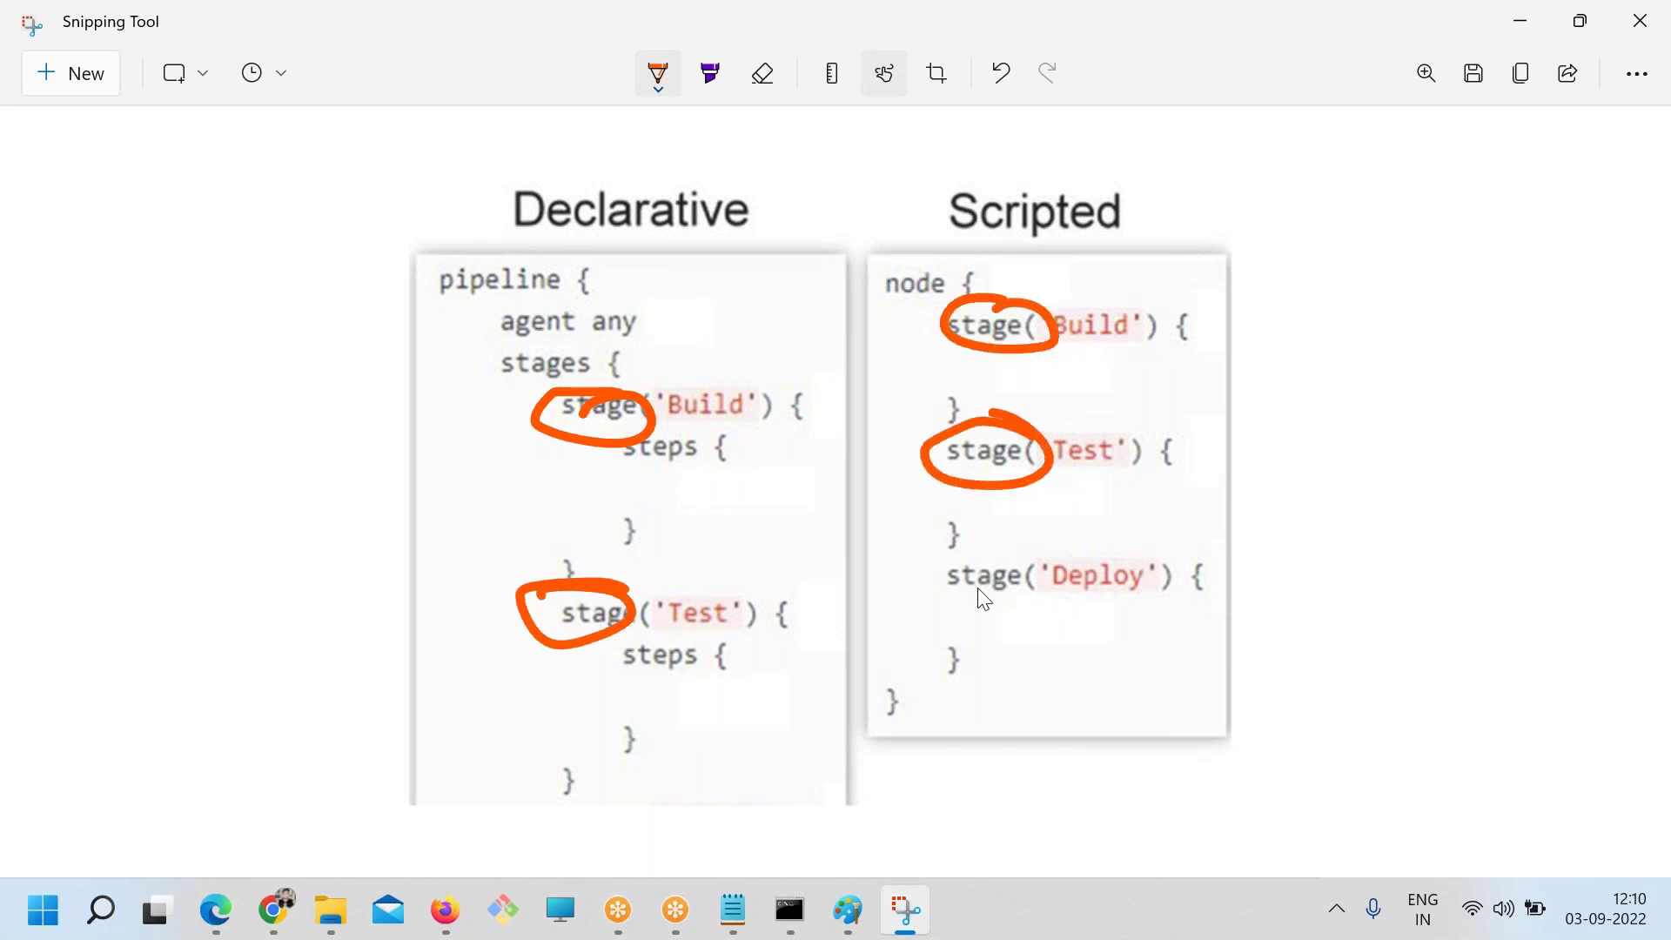
# Circle the steps blocks, the scripted stage bodies, and the pipeline and node openers
pyautogui.moveTo(818, 429)
pyautogui.mouseDown()
pyautogui.moveTo(578, 489)
pyautogui.moveTo(821, 496)
pyautogui.moveTo(700, 446)
pyautogui.mouseUp()
pyautogui.moveTo(762, 658)
pyautogui.mouseDown()
pyautogui.moveTo(594, 696)
pyautogui.moveTo(759, 646)
pyautogui.mouseUp()
pyautogui.moveTo(1114, 477)
pyautogui.mouseDown()
pyautogui.moveTo(1111, 533)
pyautogui.moveTo(1157, 476)
pyautogui.mouseUp()
pyautogui.moveTo(1148, 393); pyautogui.dragTo(1171, 360)
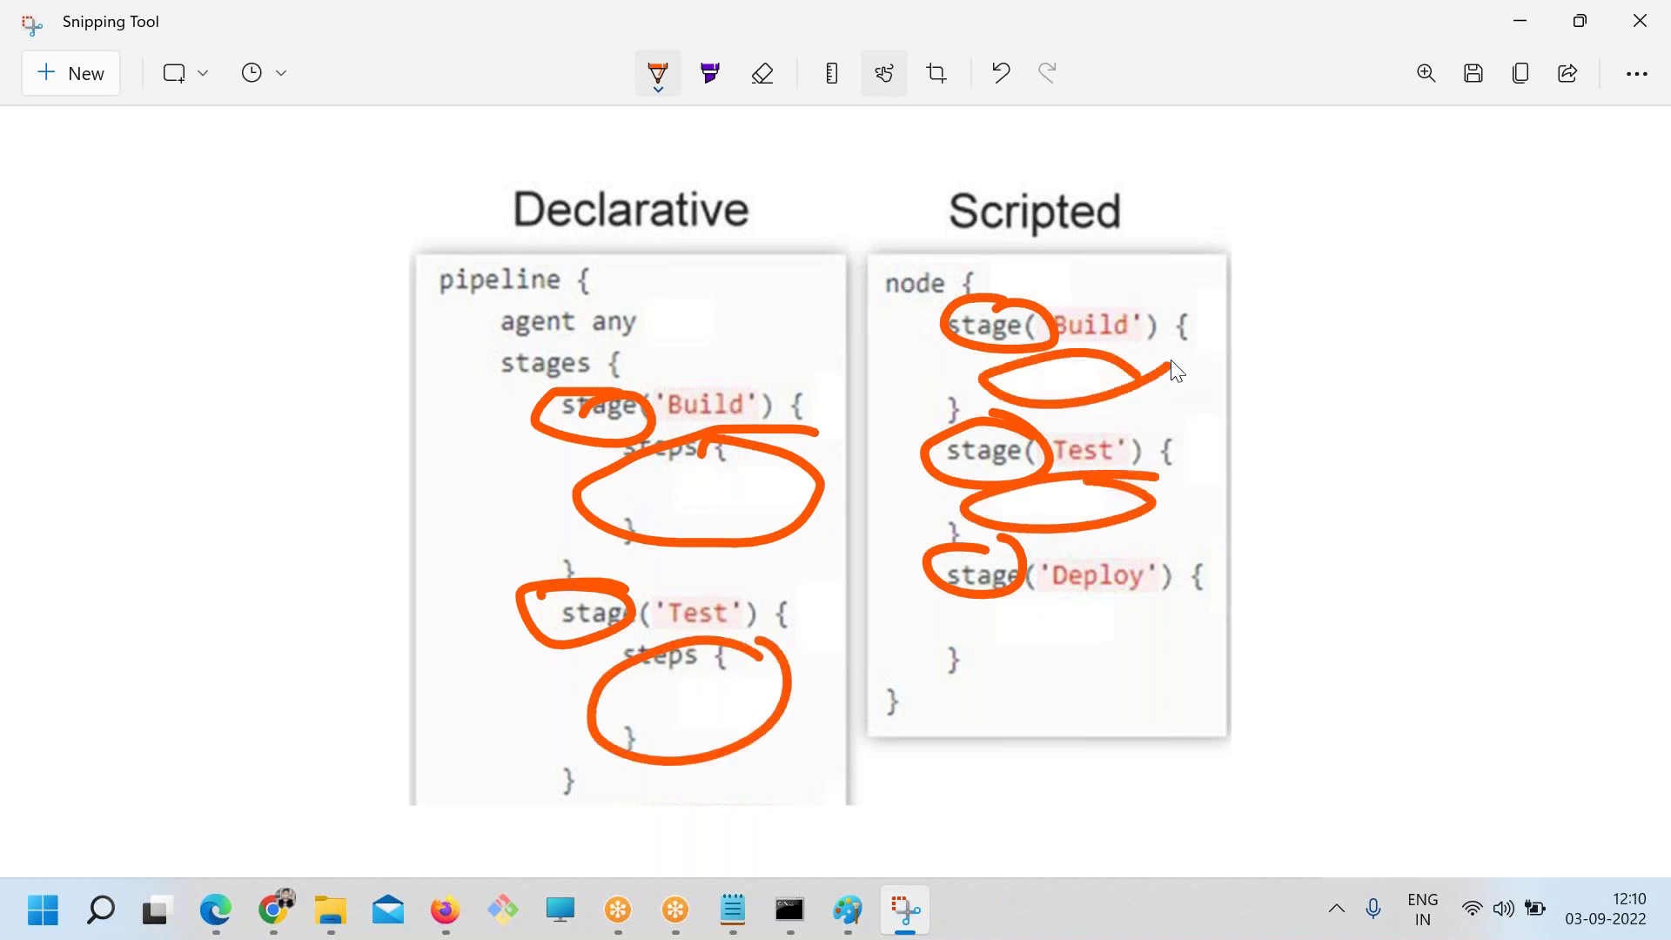
pyautogui.moveTo(1076, 598)
pyautogui.mouseDown()
pyautogui.moveTo(1131, 638)
pyautogui.moveTo(1070, 609)
pyautogui.mouseUp()
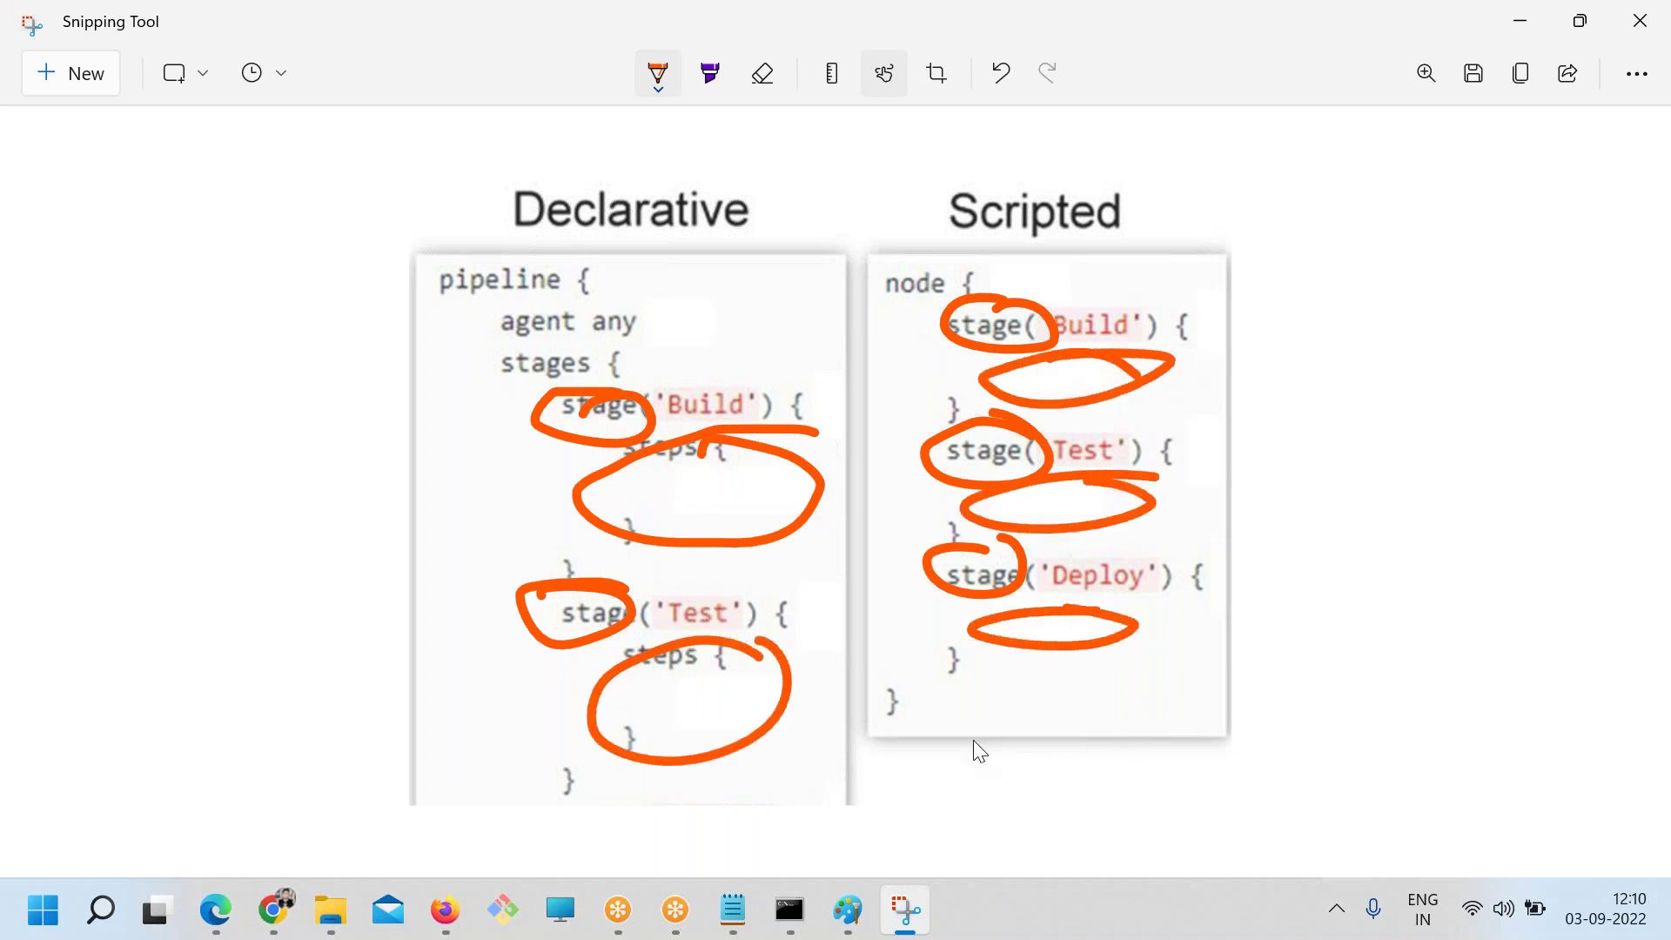
pyautogui.moveTo(544, 255); pyautogui.dragTo(469, 249)
pyautogui.moveTo(1001, 261)
pyautogui.mouseDown()
pyautogui.moveTo(869, 290)
pyautogui.moveTo(948, 300)
pyautogui.mouseUp()
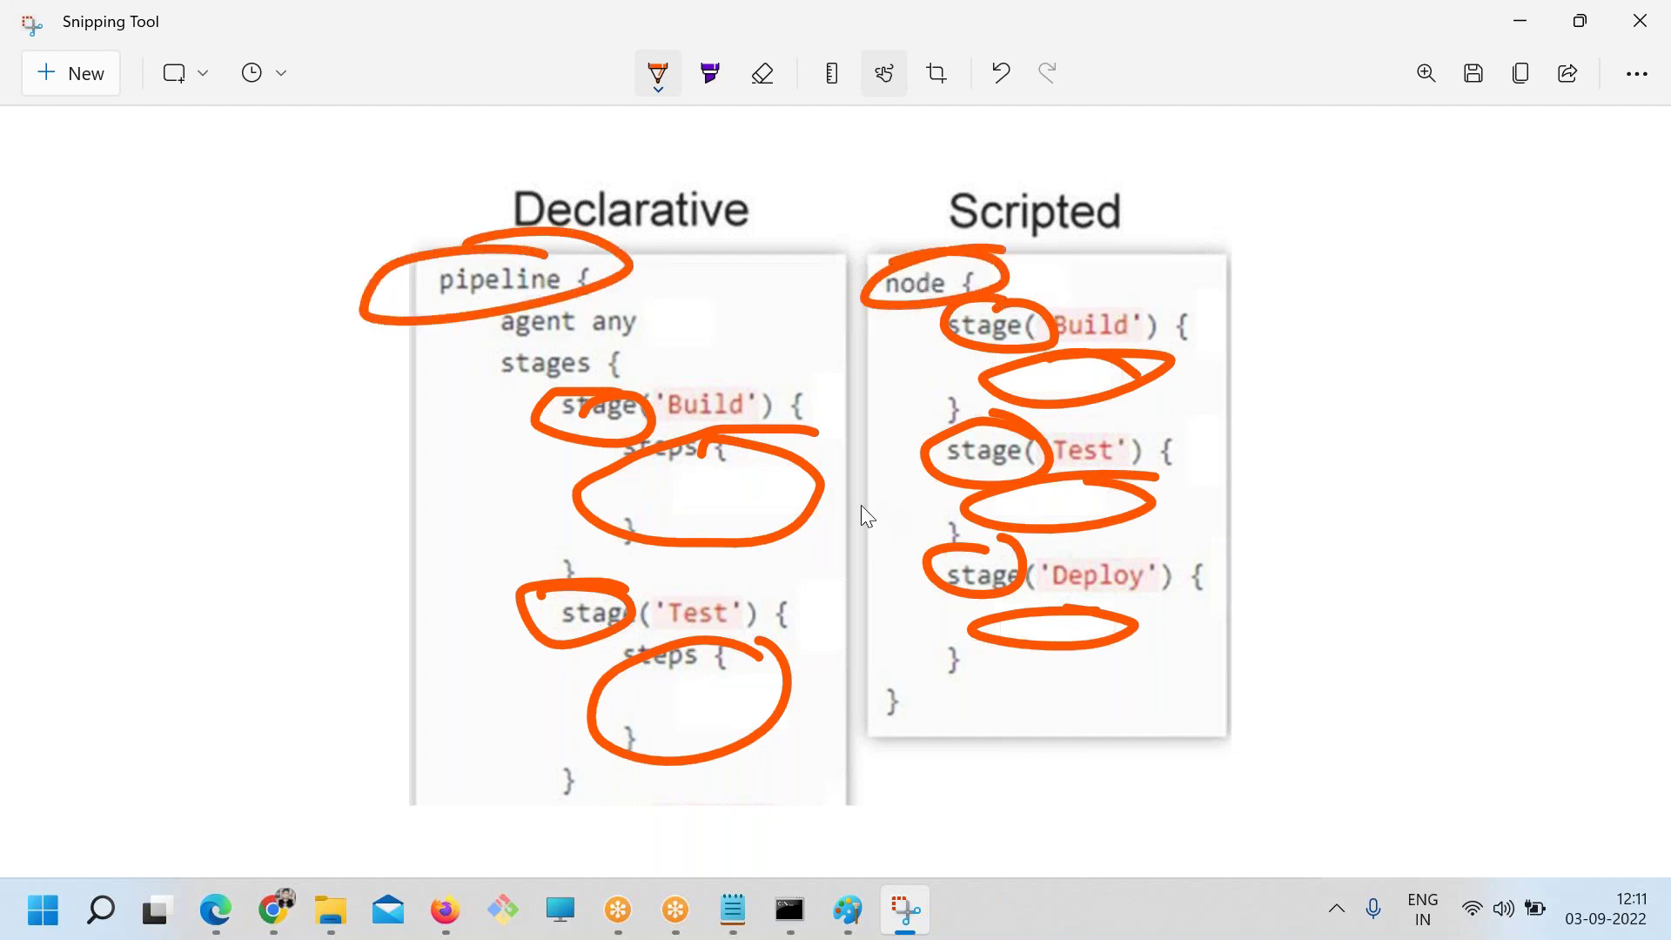
# Back in the blog, highlight the Pipeline and Node terms in the terminology table
pyautogui.click(277, 915)
pyautogui.scroll(-12, 372, 716)
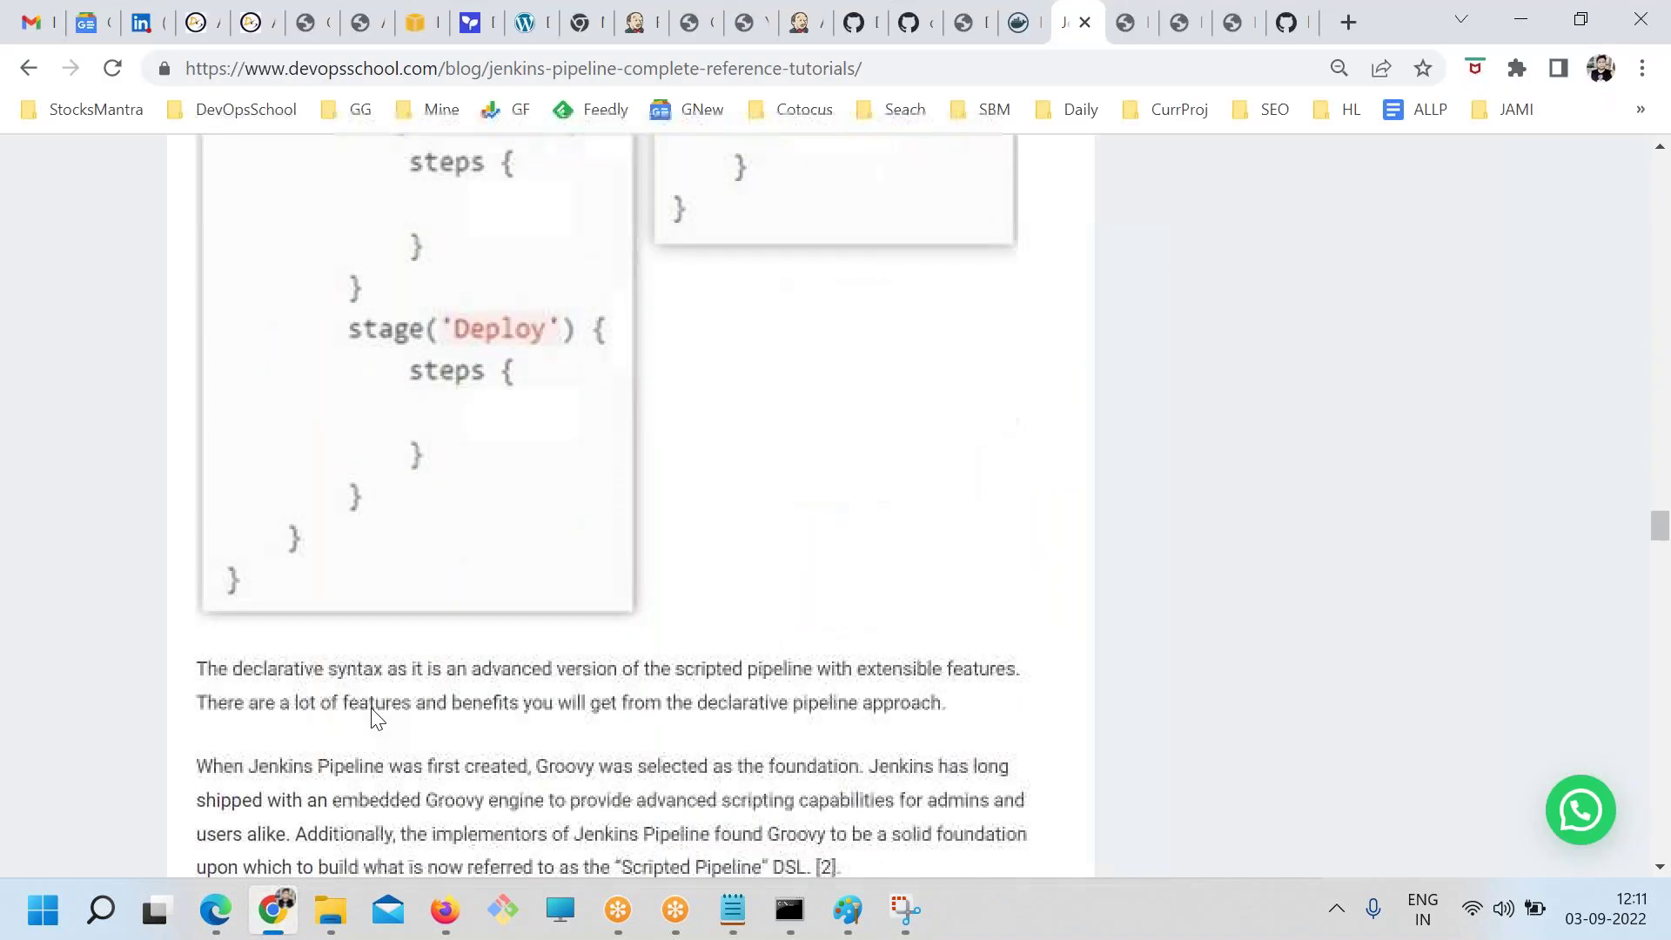
pyautogui.scroll(-12, 396, 705)
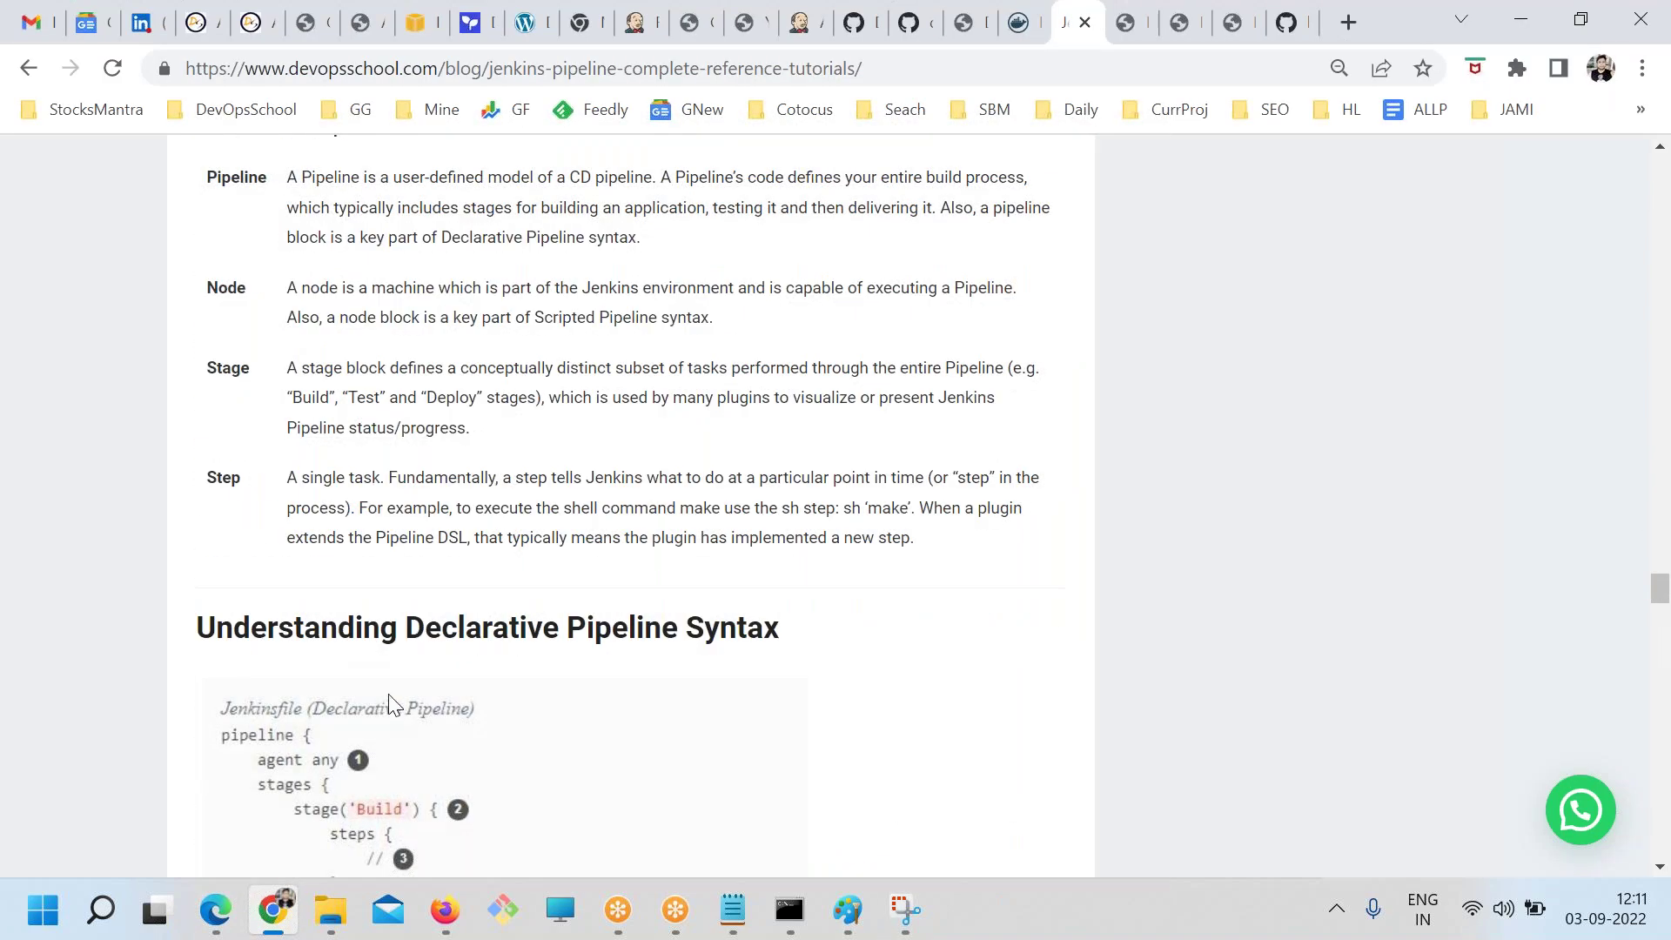
pyautogui.scroll(3, 396, 705)
pyautogui.moveTo(209, 439); pyautogui.dragTo(287, 440)
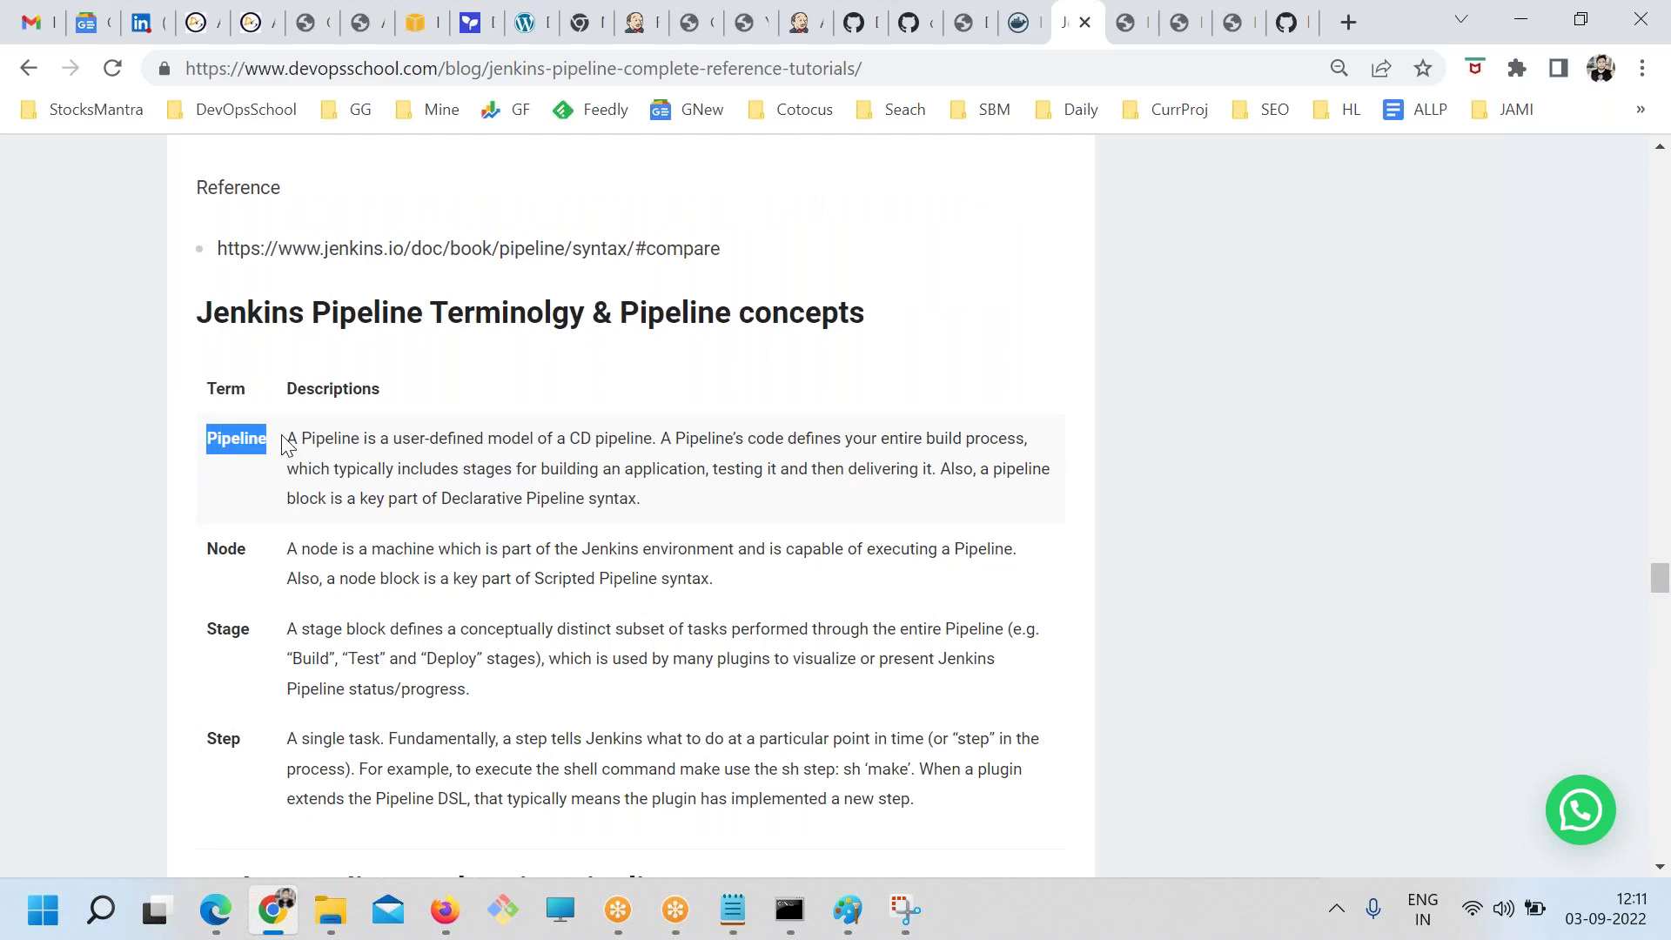
pyautogui.moveTo(217, 571); pyautogui.dragTo(272, 571)
# Highlight the Pipeline through Step definitions and review the declarative syntax example
pyautogui.scroll(-2, 295, 625)
pyautogui.moveTo(187, 496); pyautogui.dragTo(313, 592)
pyautogui.moveTo(212, 623); pyautogui.dragTo(266, 623)
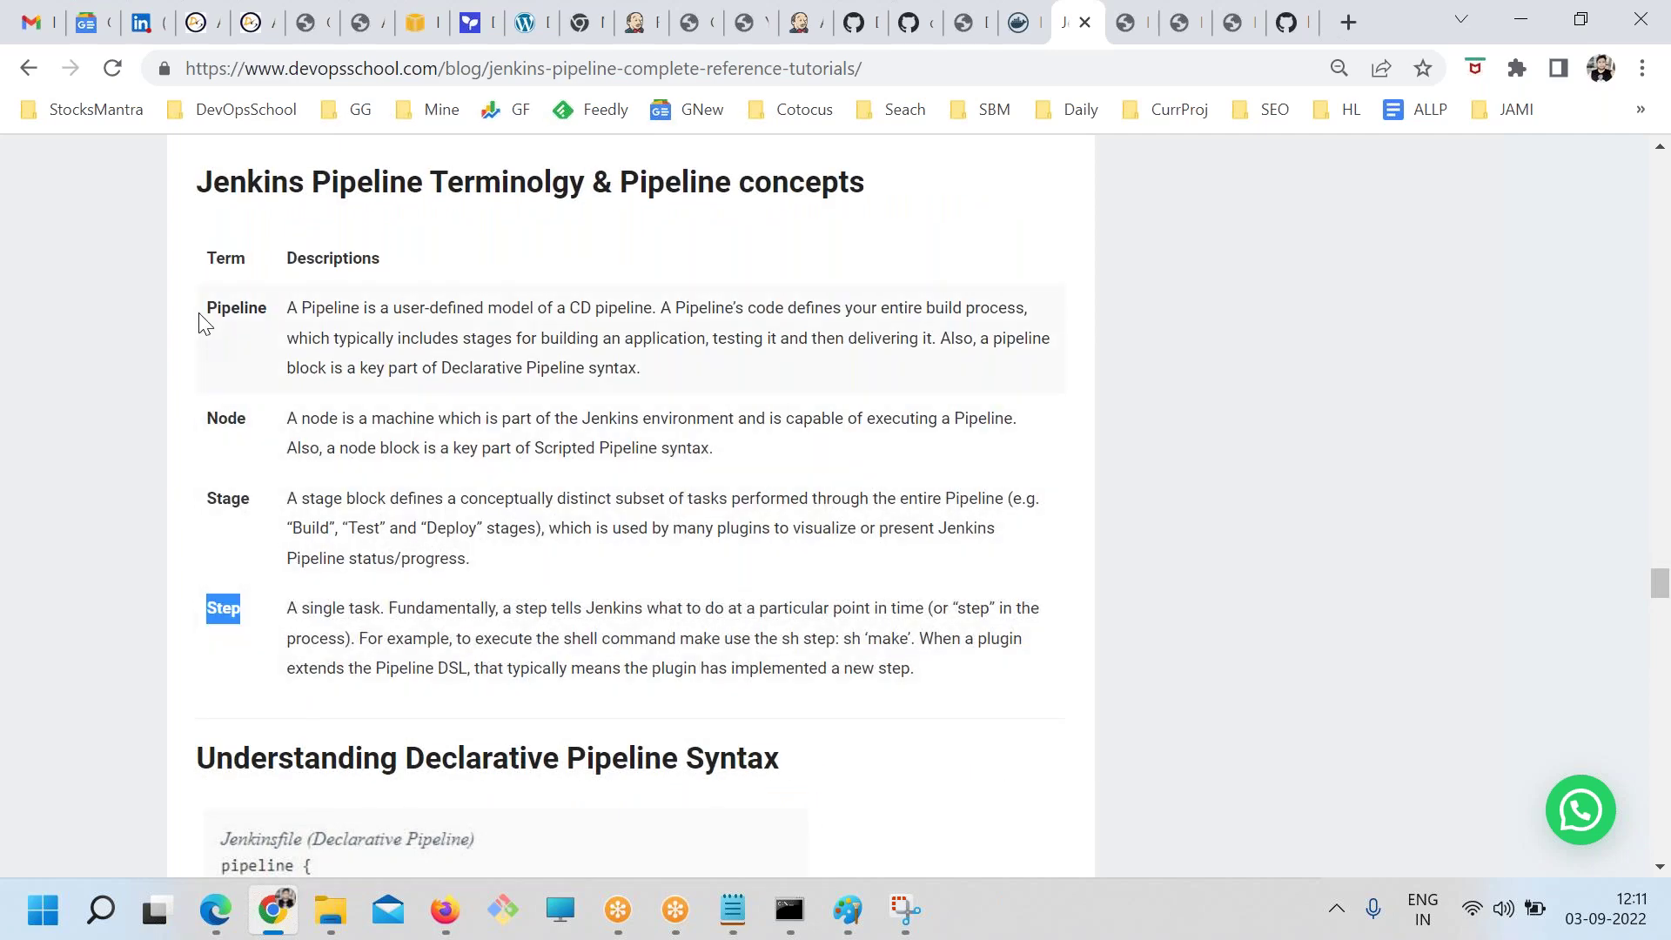
pyautogui.moveTo(202, 333); pyautogui.dragTo(457, 609)
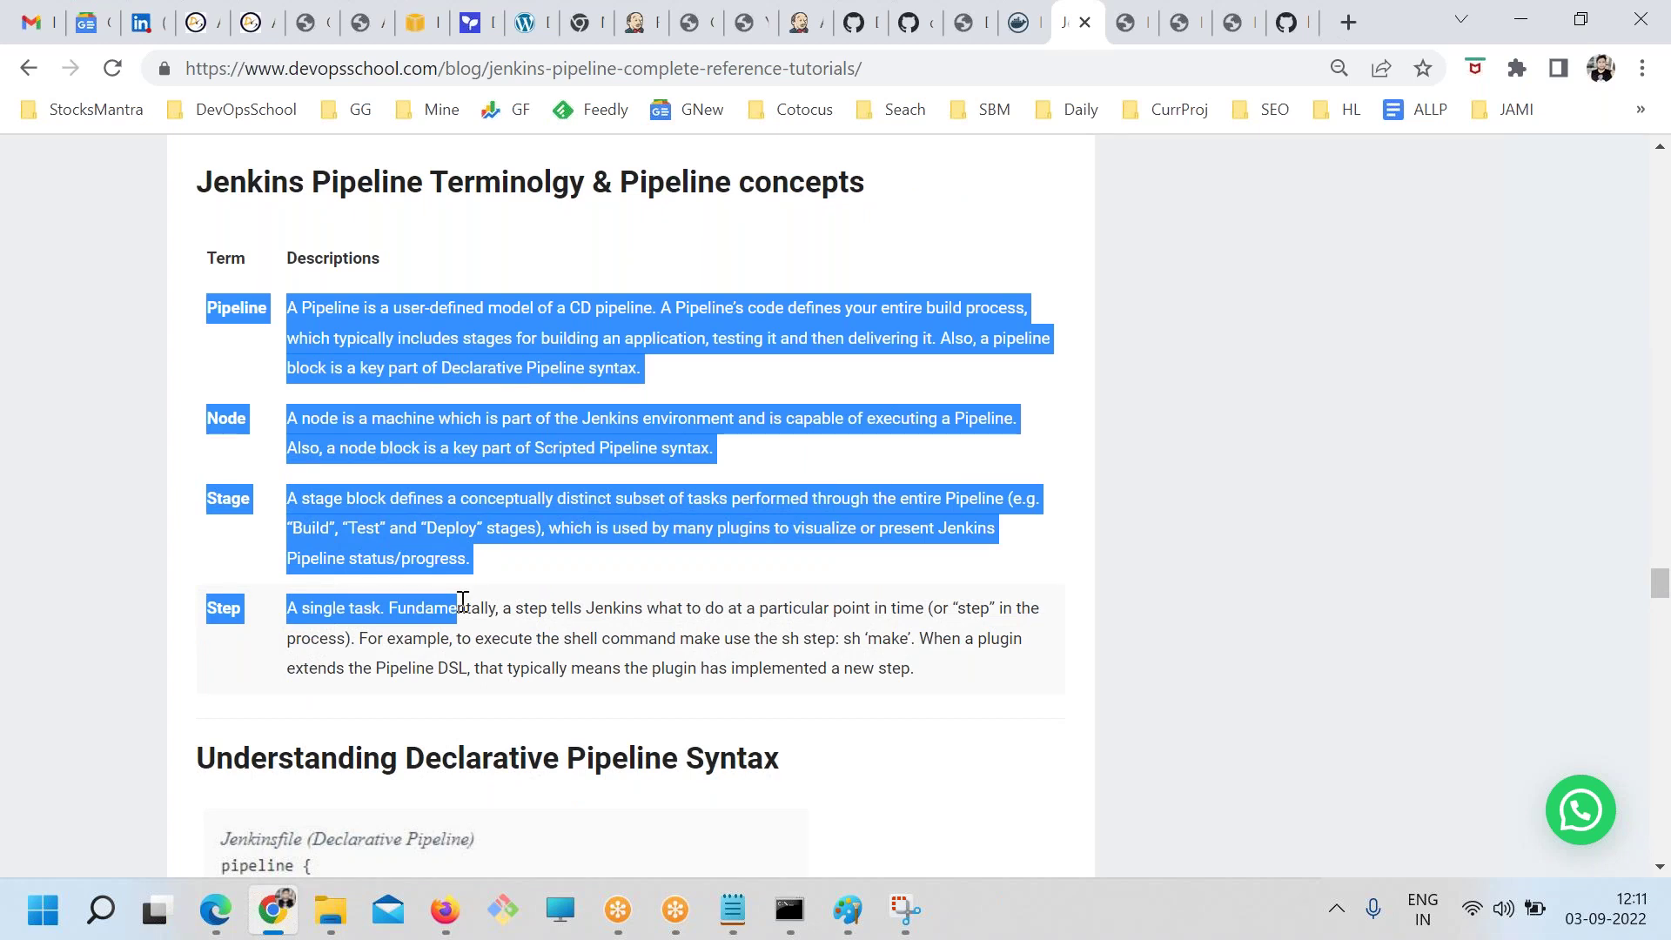
pyautogui.scroll(-7, 578, 567)
pyautogui.scroll(2, 577, 568)
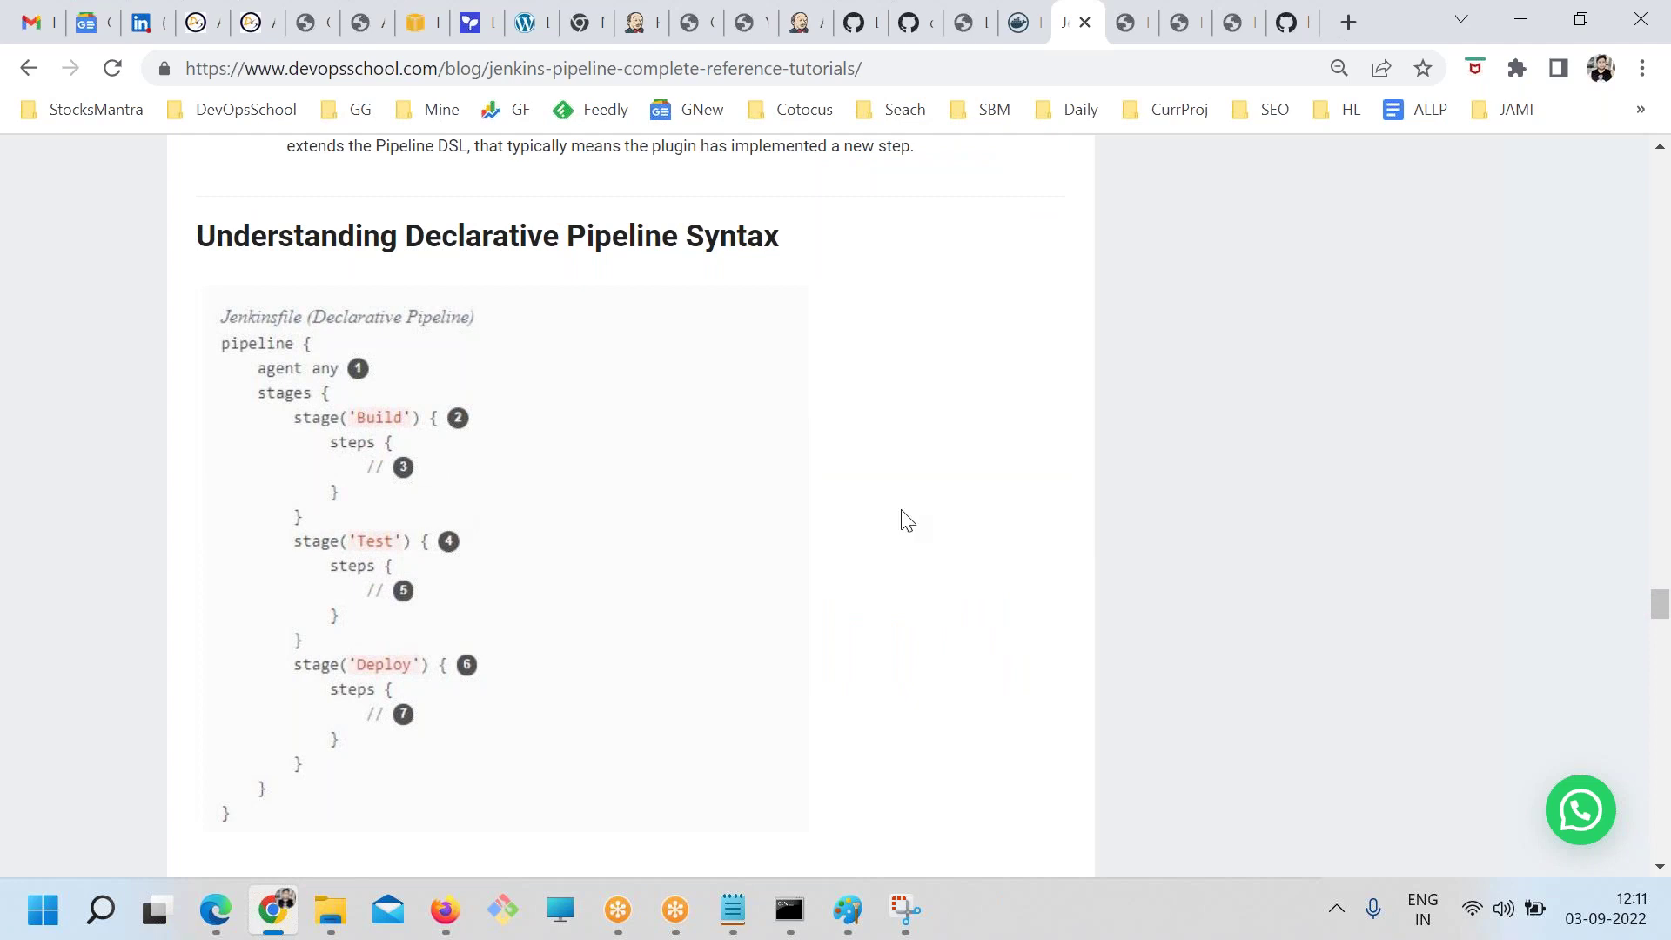
# Switch to the GitHub tab showing the repository's readme.txt
pyautogui.click(1286, 22)
pyautogui.scroll(-3, 422, 512)
pyautogui.scroll(3, 382, 515)
# Go to the helloworld-java-maven repository root and open jenkinsfile1
pyautogui.click(363, 444)
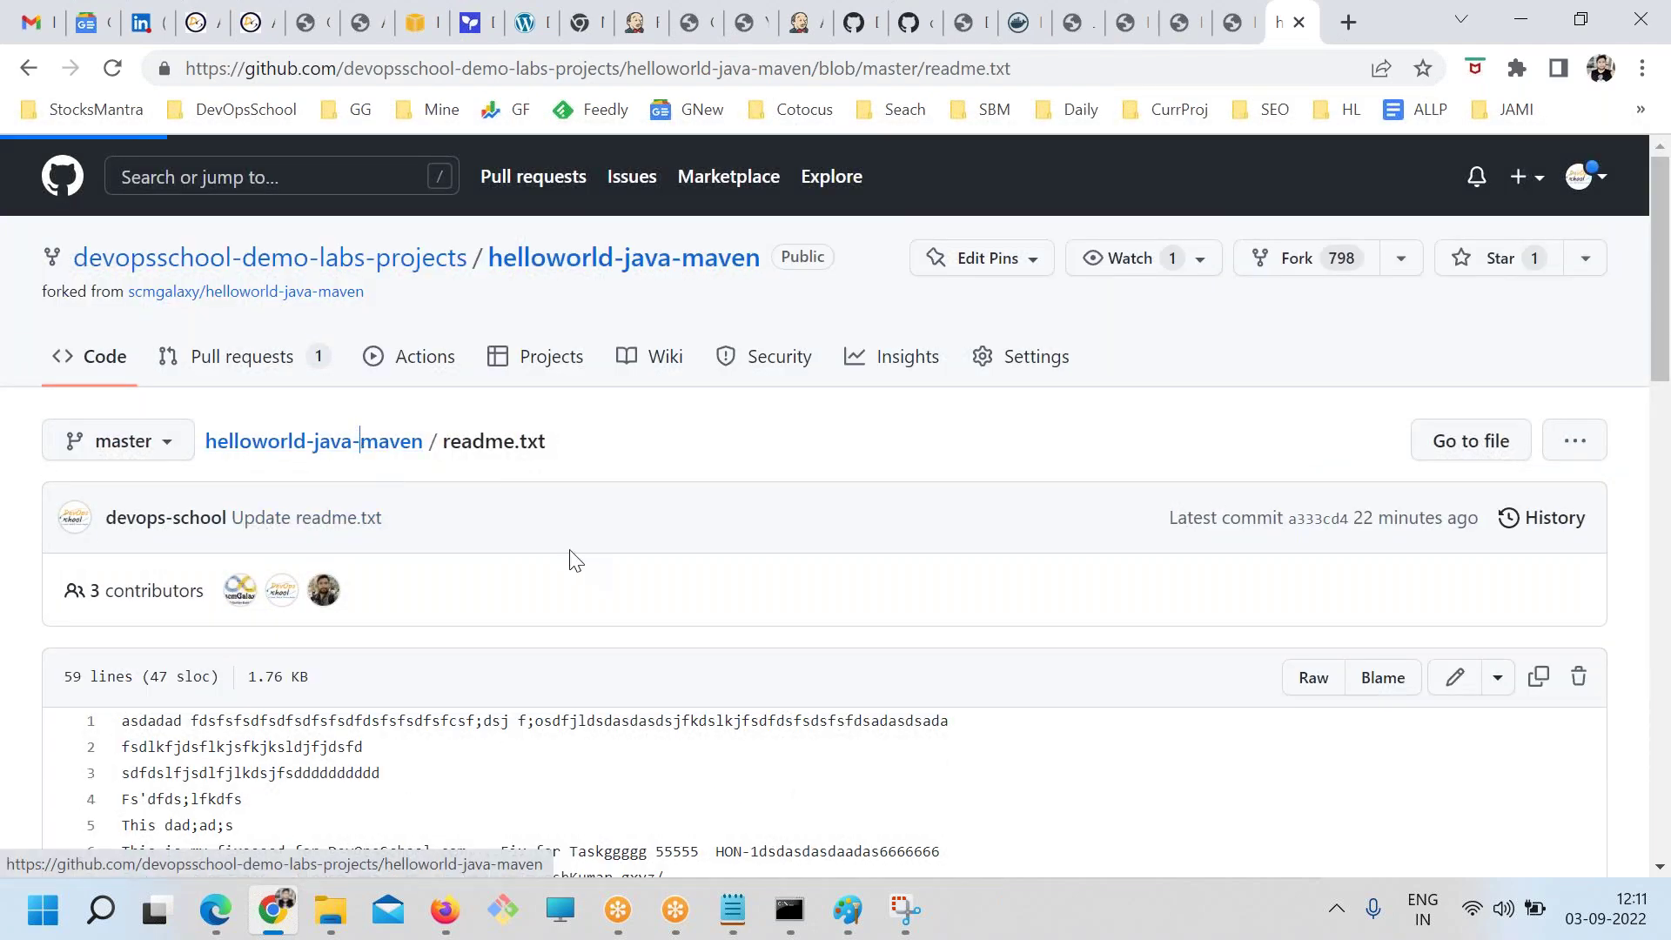
pyautogui.scroll(-8, 566, 610)
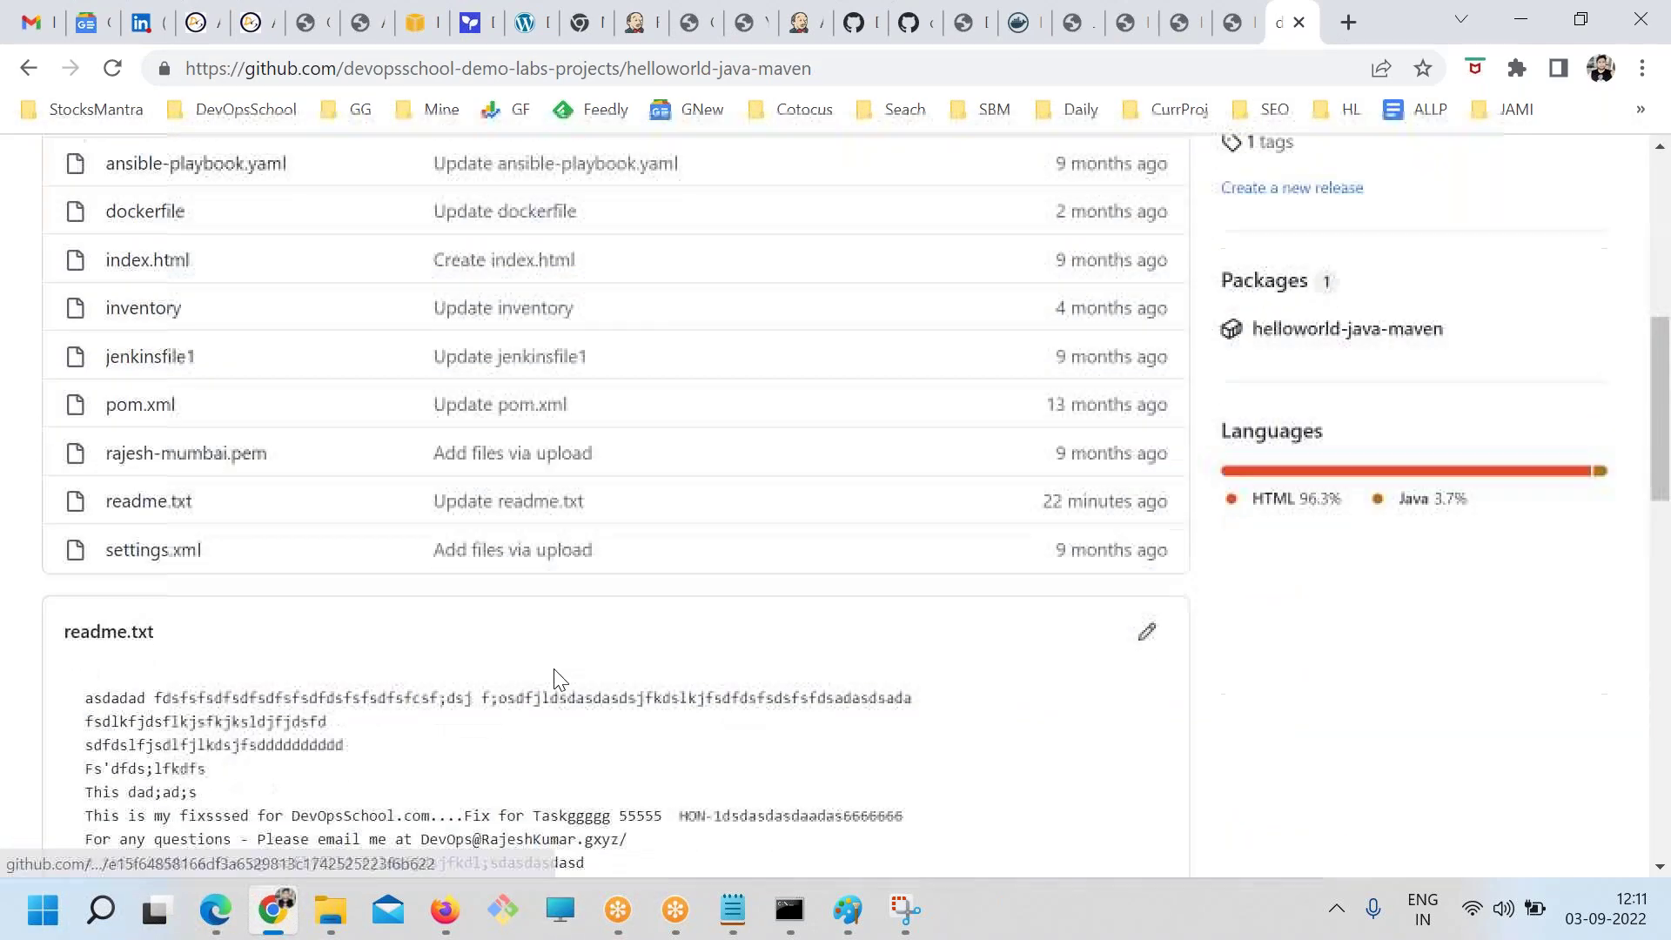
pyautogui.scroll(4, 195, 569)
pyautogui.moveTo(212, 632); pyautogui.dragTo(110, 623)
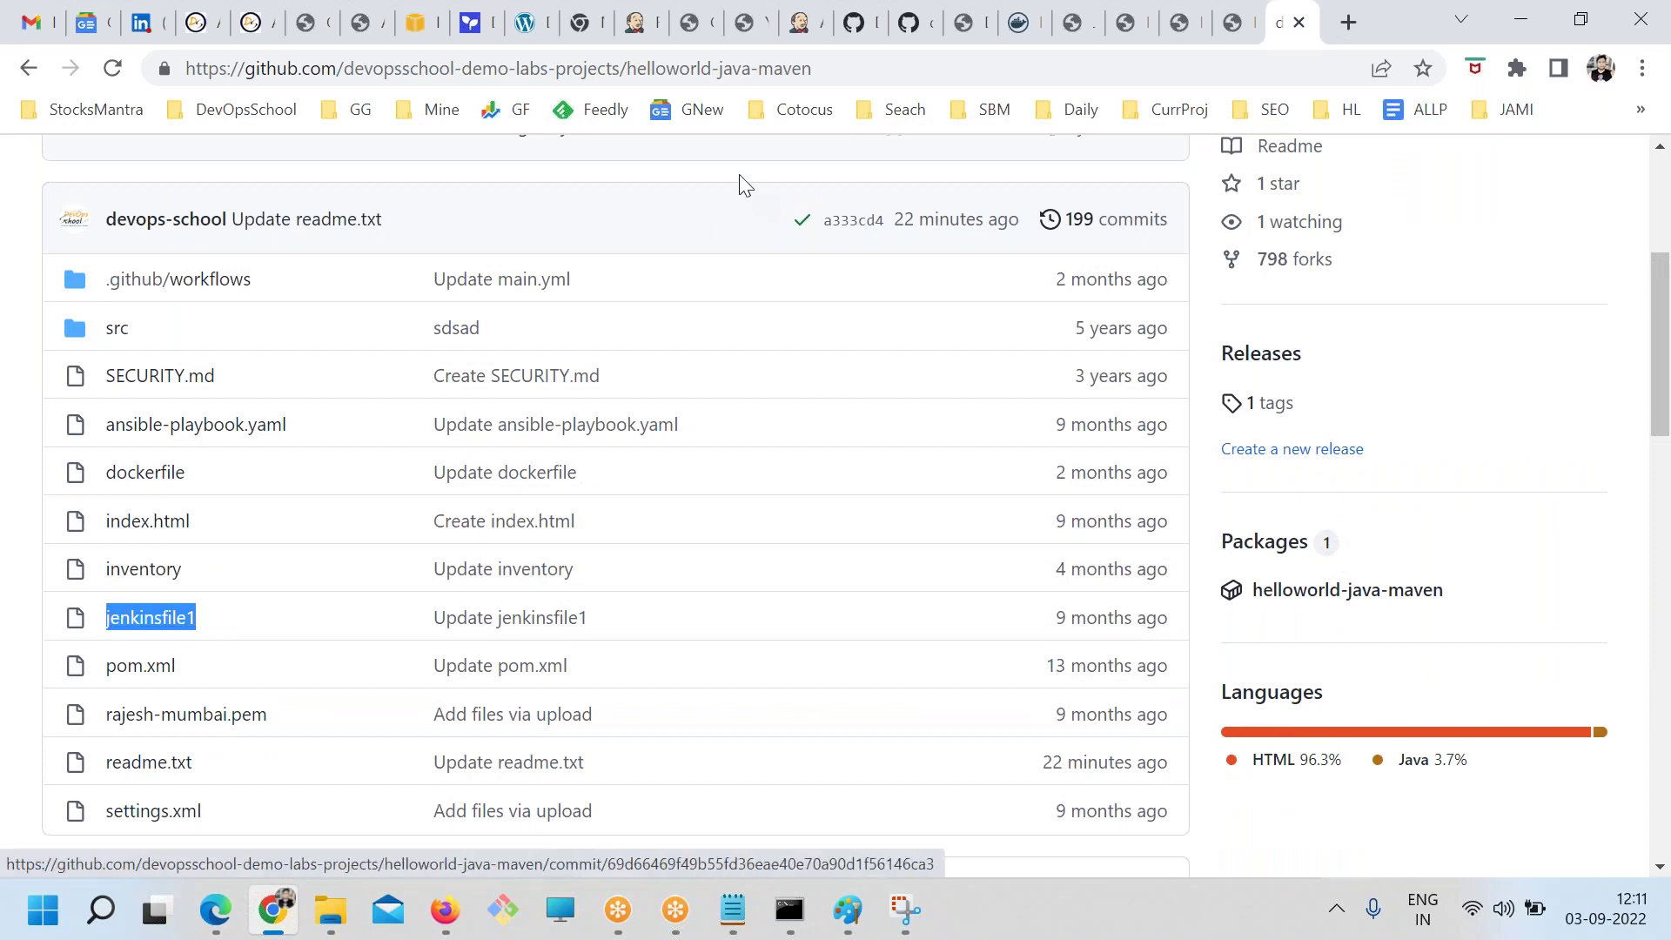
pyautogui.moveTo(243, 627); pyautogui.dragTo(107, 619)
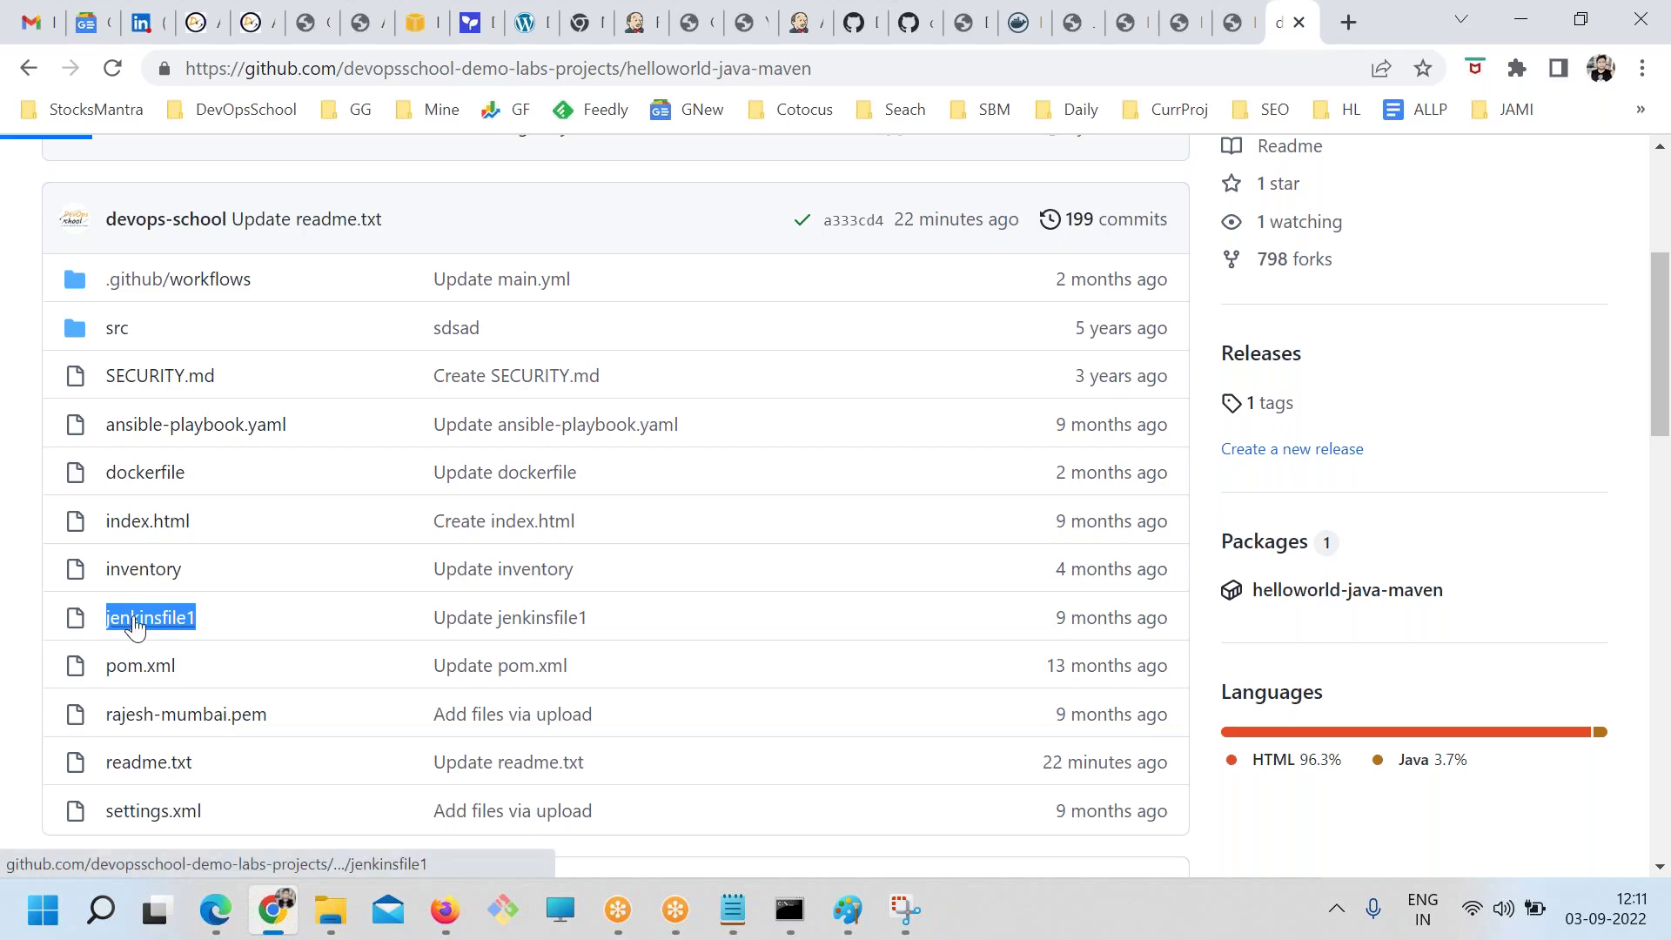
pyautogui.click(121, 618)
# Zoom to 125% and highlight lines 1–10, the node opener and Preparation stage
pyautogui.scroll(-3, 487, 643)
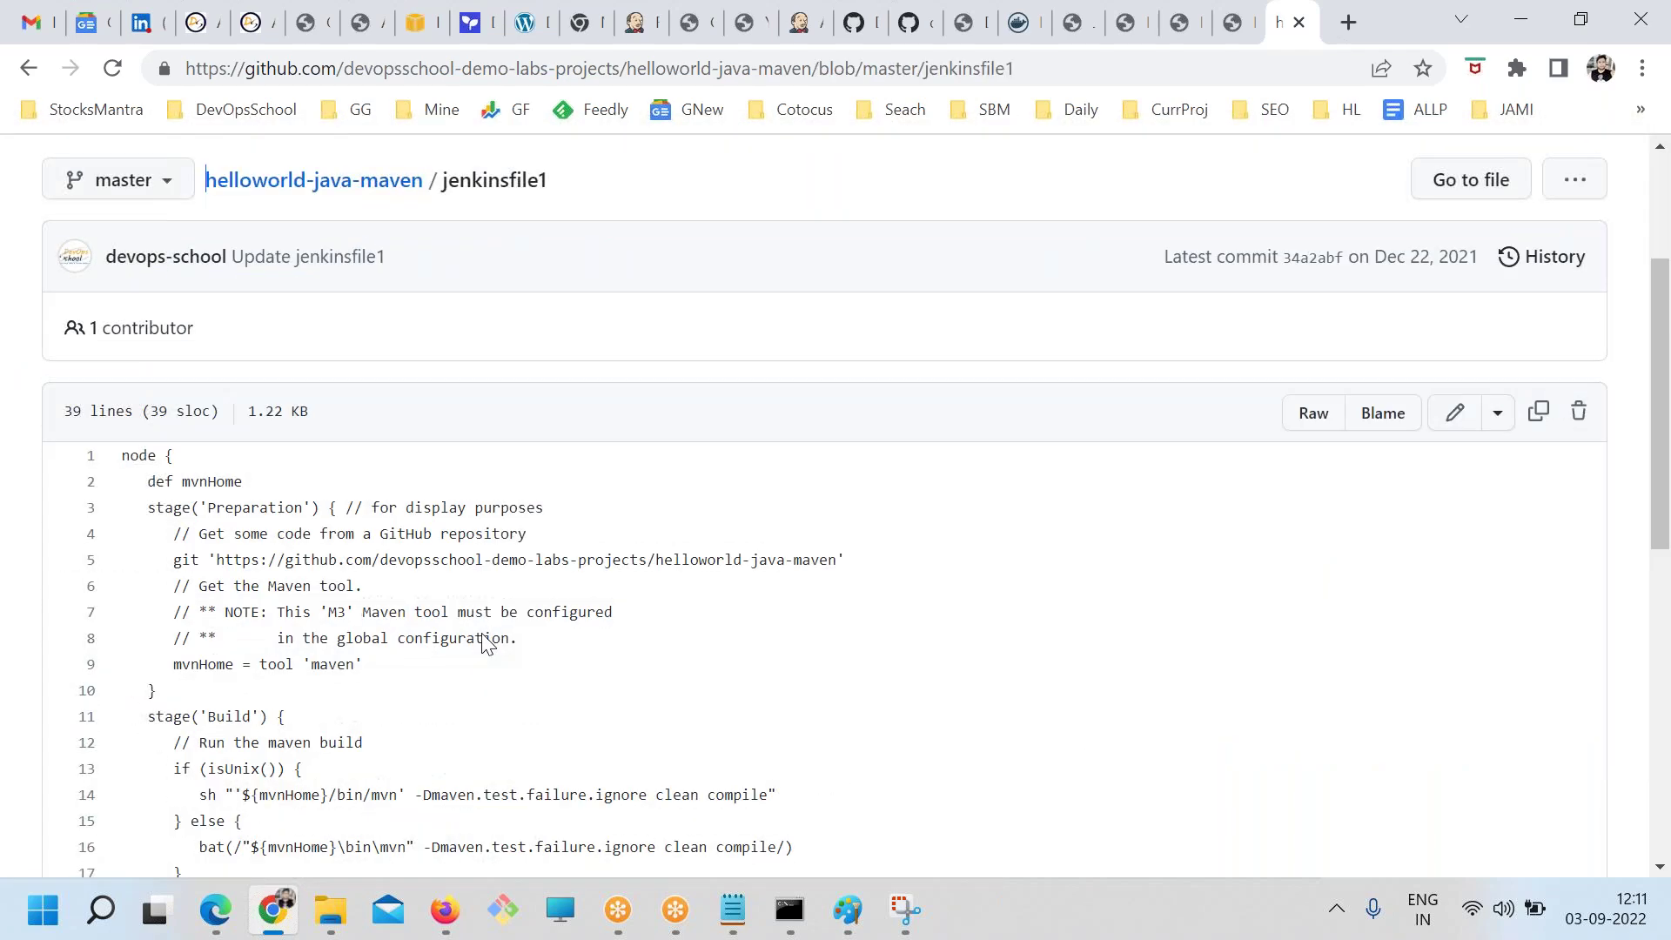
pyautogui.hotkey('ctrl', '+')
pyautogui.hotkey('ctrl', '+')
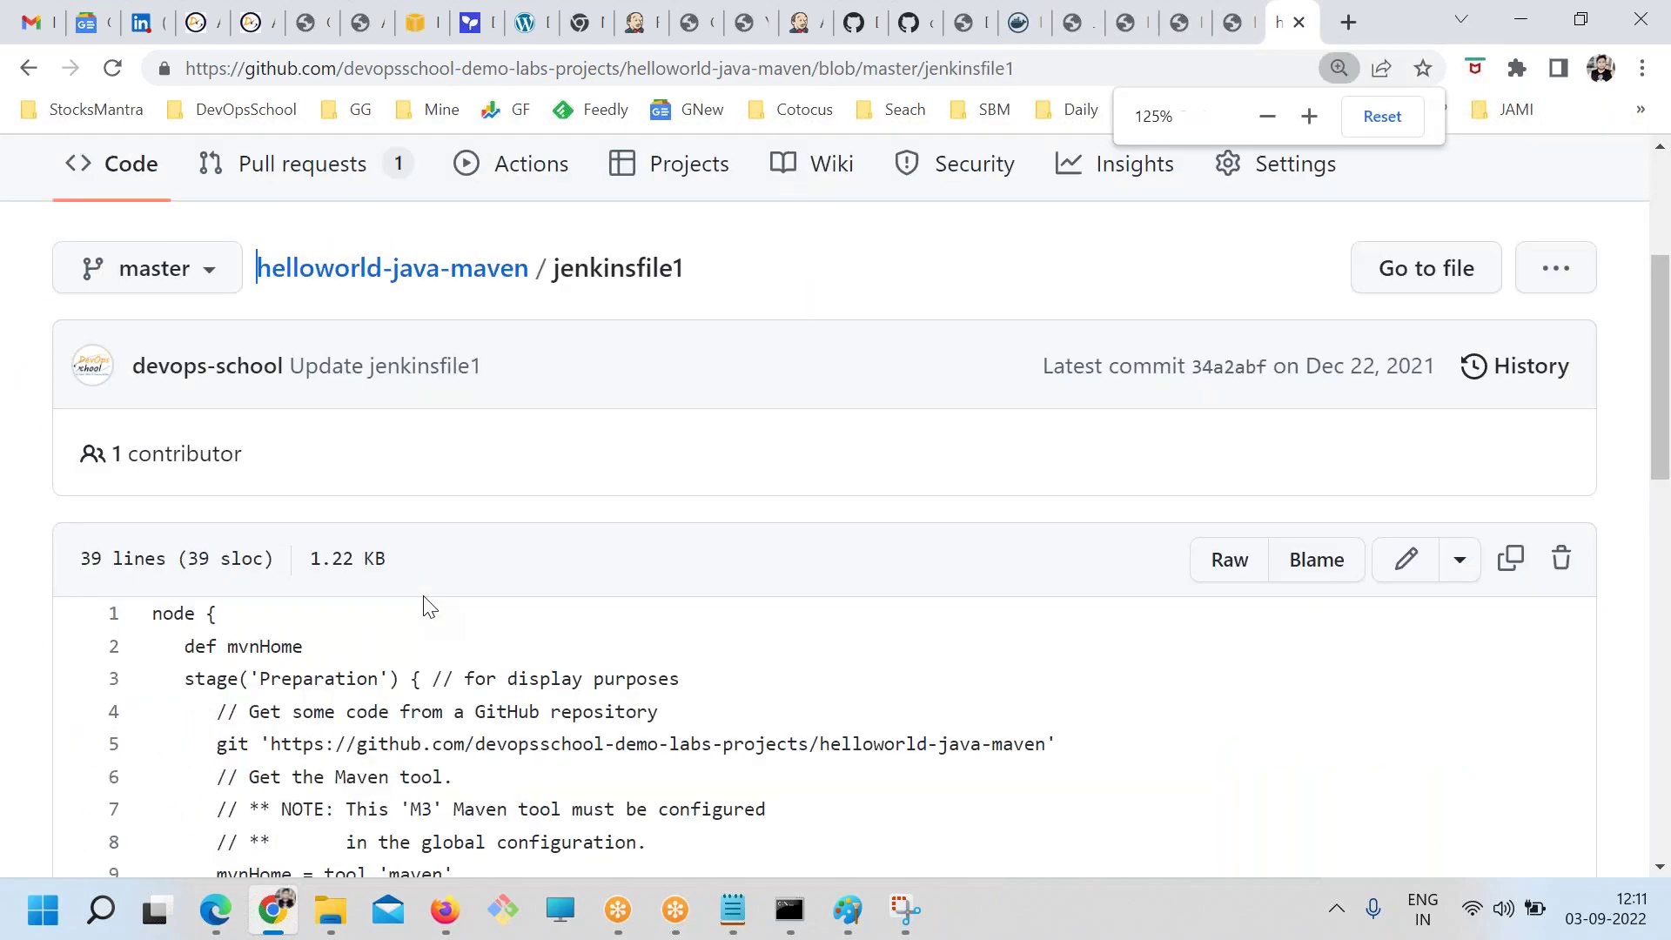
pyautogui.scroll(-3, 429, 607)
pyautogui.scroll(3, 716, 362)
pyautogui.moveTo(687, 270); pyautogui.dragTo(550, 269)
pyautogui.scroll(-3, 67, 738)
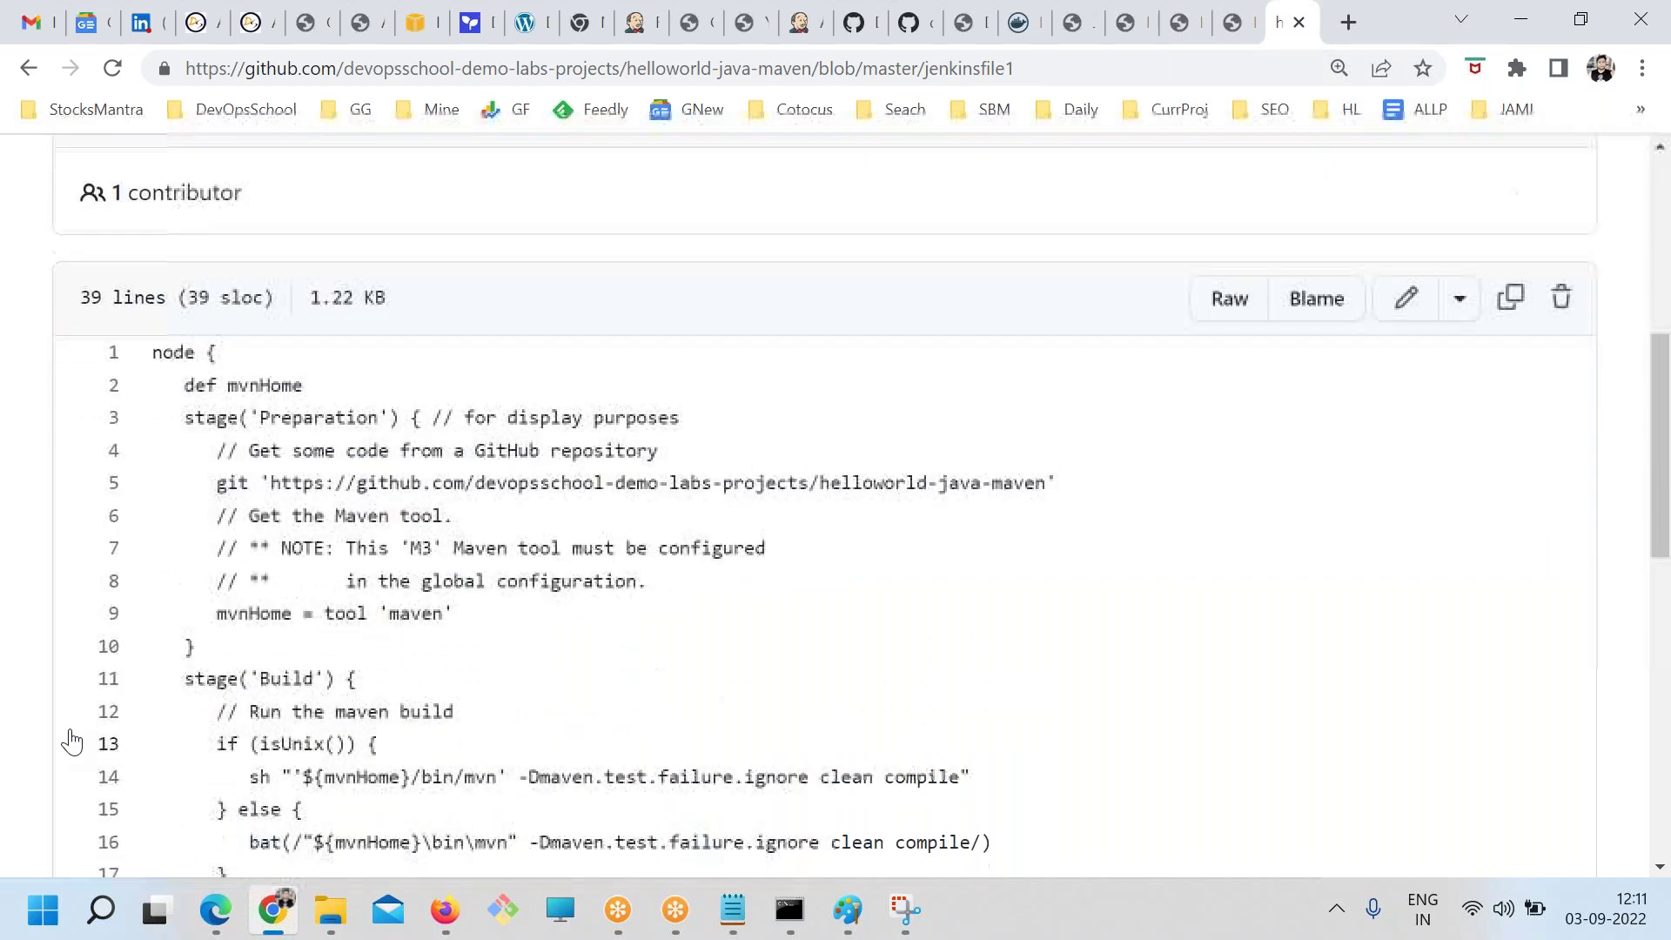
pyautogui.scroll(-1, 306, 666)
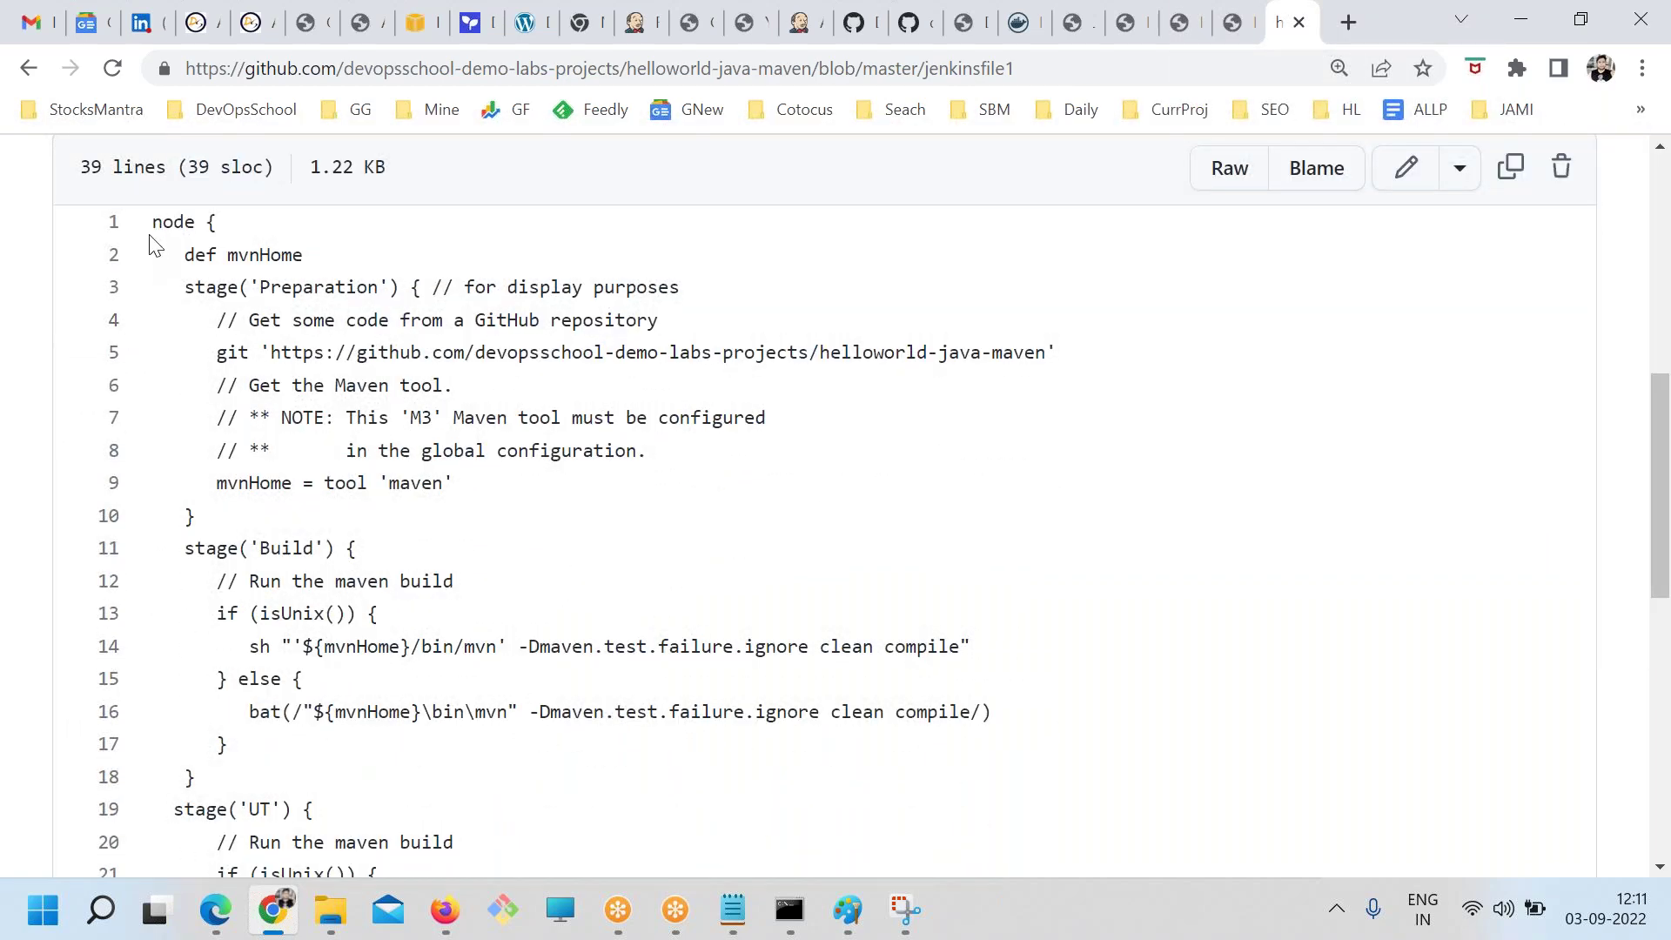
pyautogui.moveTo(150, 228); pyautogui.dragTo(460, 524)
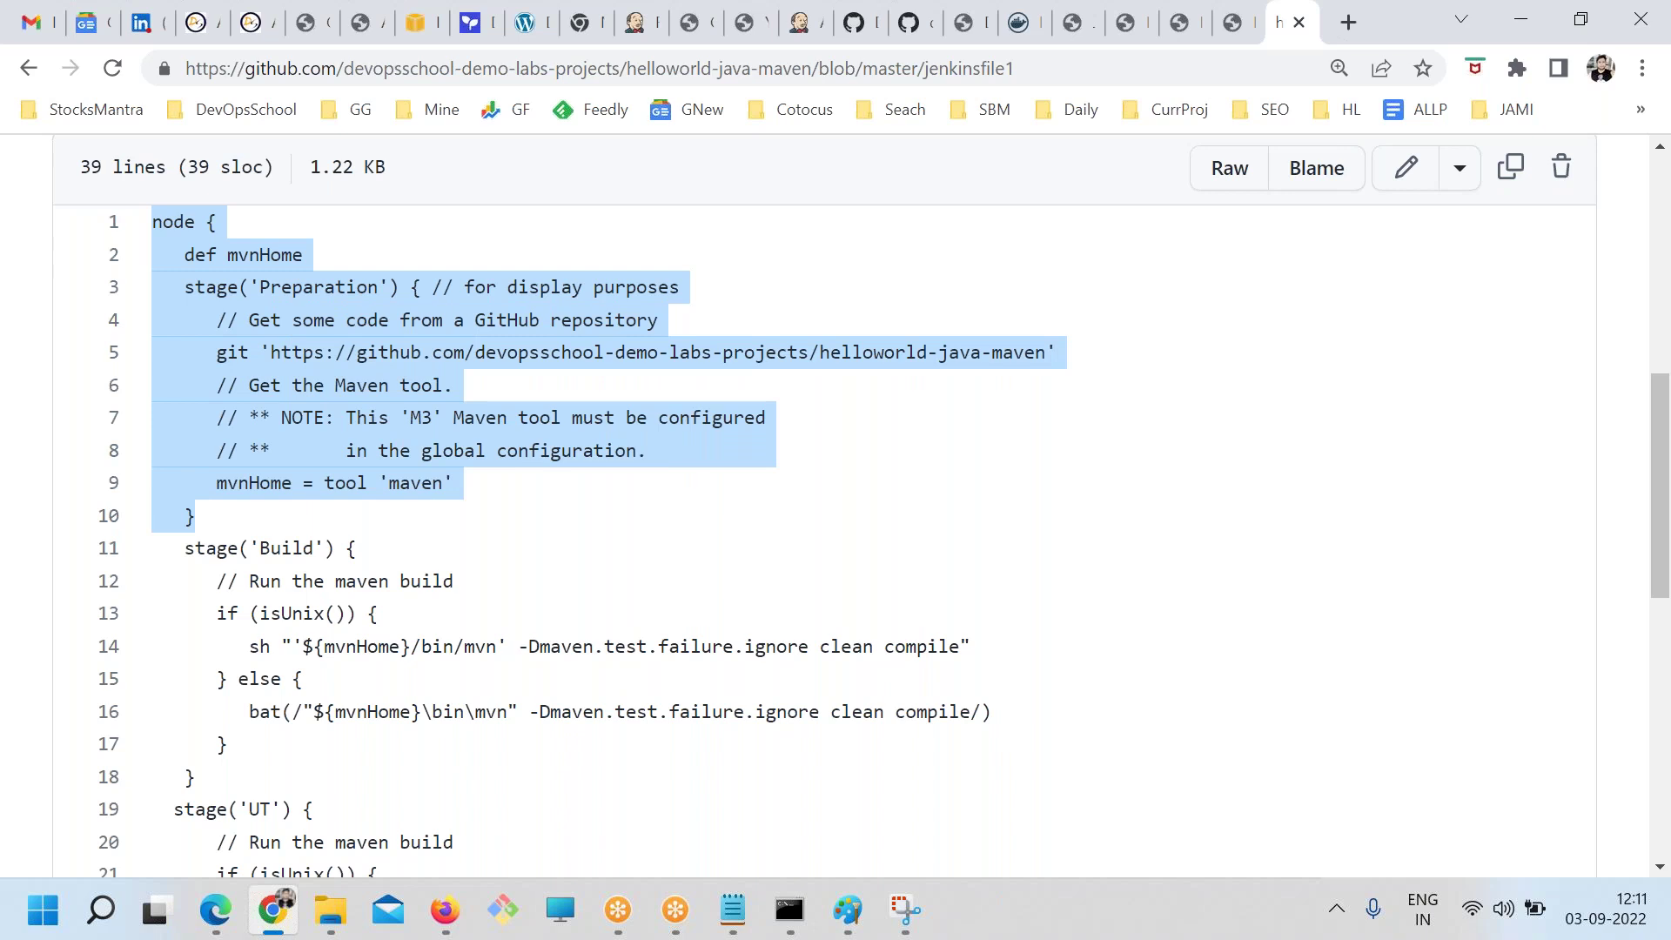
pyautogui.click(296, 442)
pyautogui.doubleClick(171, 223)
pyautogui.click(201, 384)
# Highlight the stages down to line 35, then the Preparation and Build stage names
pyautogui.moveTo(184, 287); pyautogui.dragTo(261, 518)
pyautogui.scroll(-3, 287, 509)
pyautogui.moveTo(168, 289); pyautogui.dragTo(298, 641)
pyautogui.scroll(-1, 261, 522)
pyautogui.scroll(-3, 298, 641)
pyautogui.moveTo(206, 418); pyautogui.dragTo(284, 594)
pyautogui.moveTo(183, 678); pyautogui.dragTo(433, 765)
pyautogui.click(385, 722)
pyautogui.scroll(7, 386, 722)
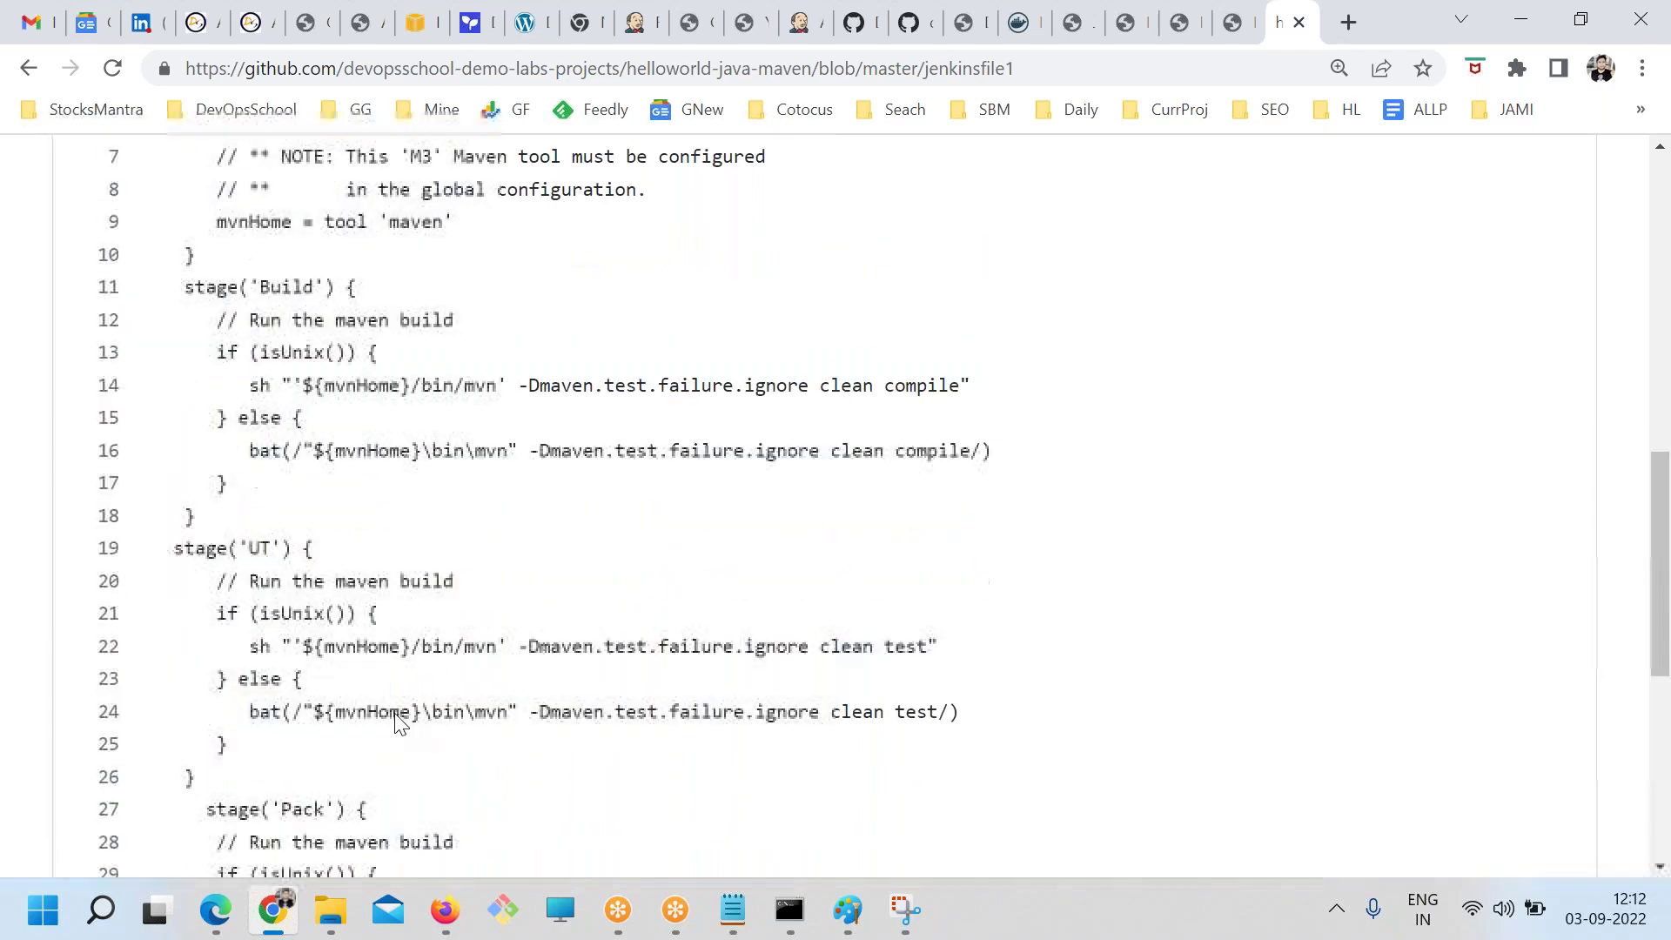
pyautogui.moveTo(250, 287); pyautogui.dragTo(377, 324)
pyautogui.moveTo(246, 516); pyautogui.dragTo(409, 564)
pyautogui.click(369, 590)
# Highlight the git repository URL, def mvnHome, and line 9's mvnHome = tool 'maven'
pyautogui.moveTo(250, 362); pyautogui.dragTo(1049, 351)
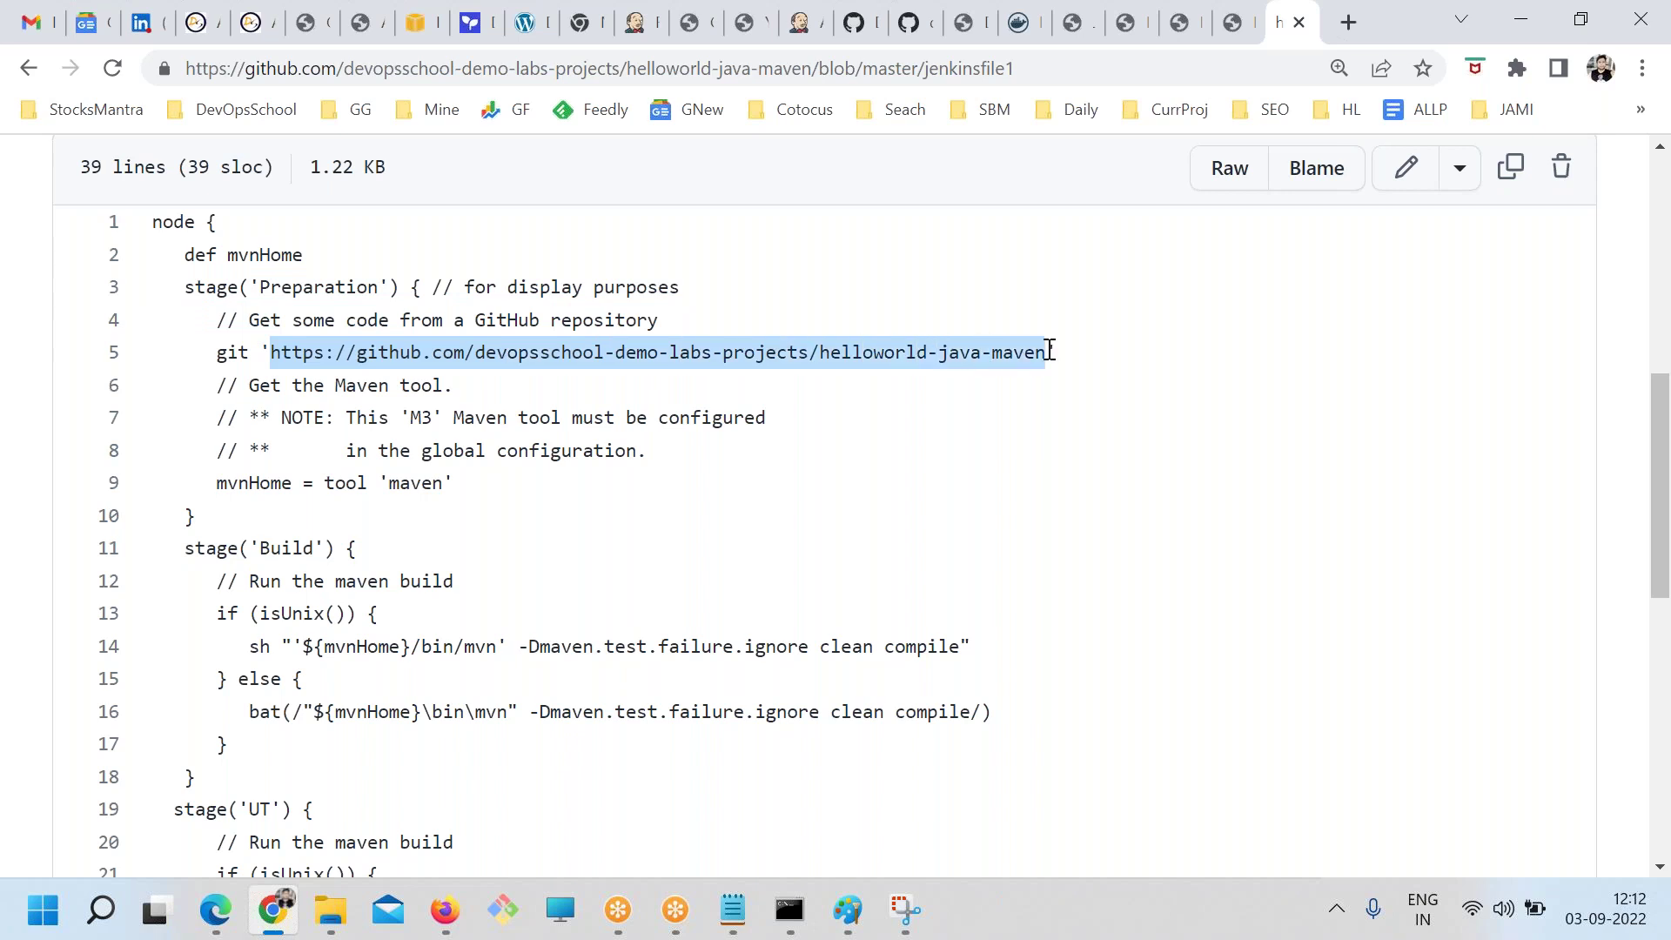
pyautogui.doubleClick(233, 360)
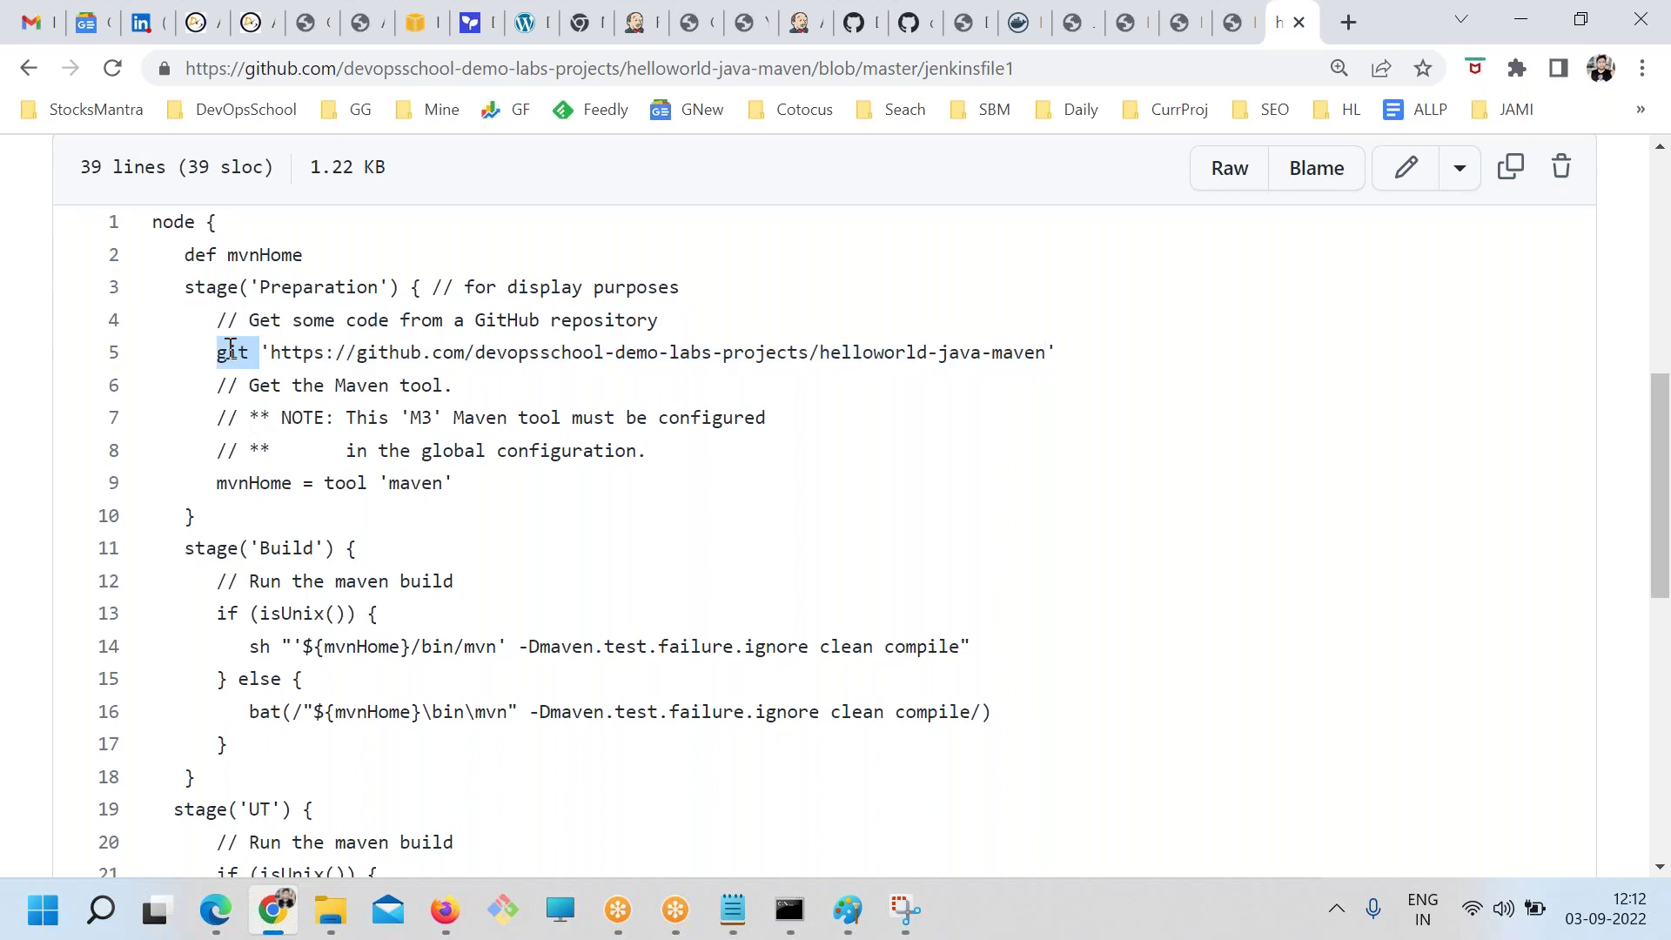
pyautogui.doubleClick(198, 255)
pyautogui.moveTo(225, 255); pyautogui.dragTo(302, 255)
pyautogui.moveTo(217, 481); pyautogui.dragTo(326, 486)
pyautogui.click(348, 548)
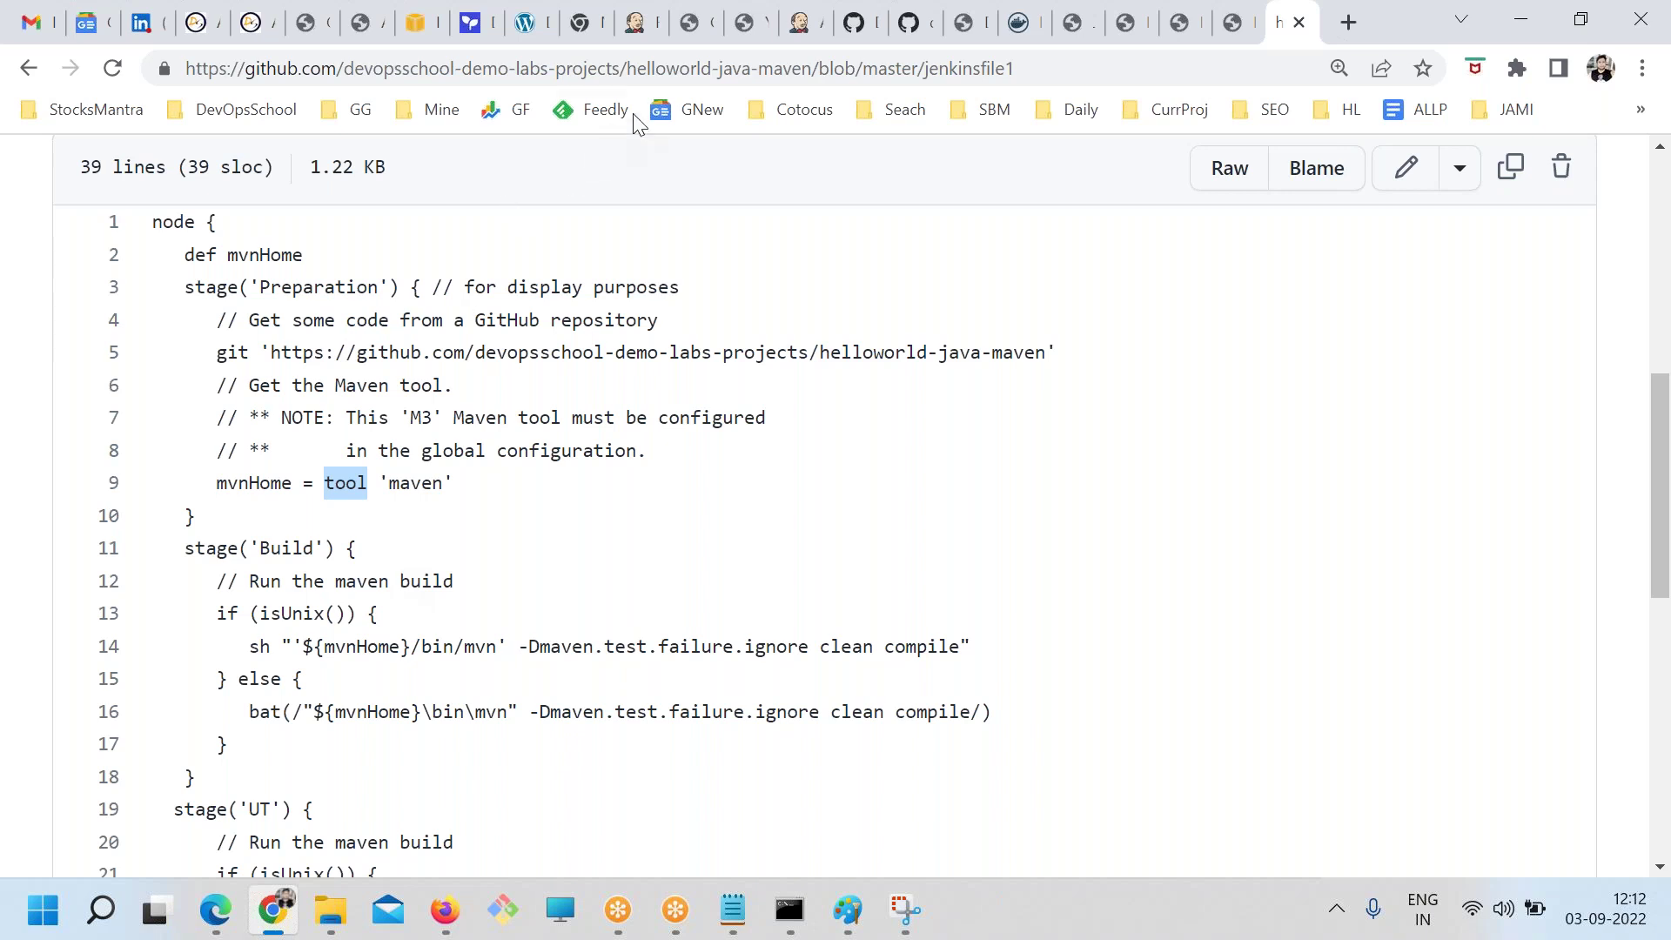
# In Jenkins, open Manage Jenkins > Global Tool Configuration
pyautogui.click(793, 22)
pyautogui.scroll(3, 111, 298)
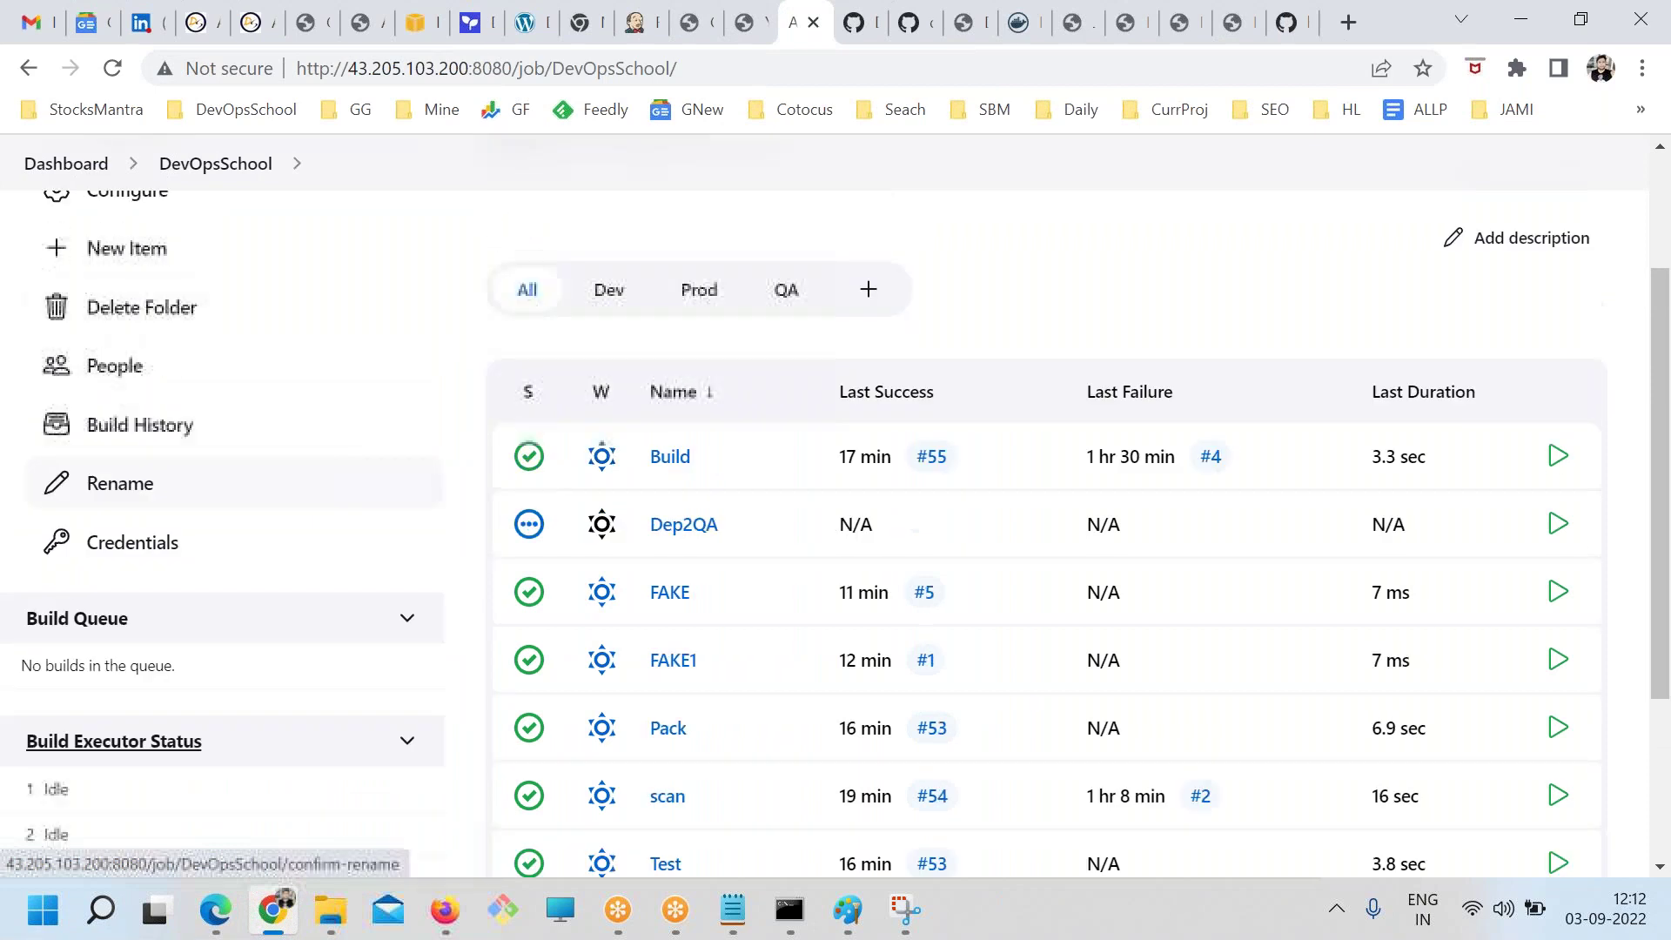
pyautogui.click(84, 248)
pyautogui.click(122, 503)
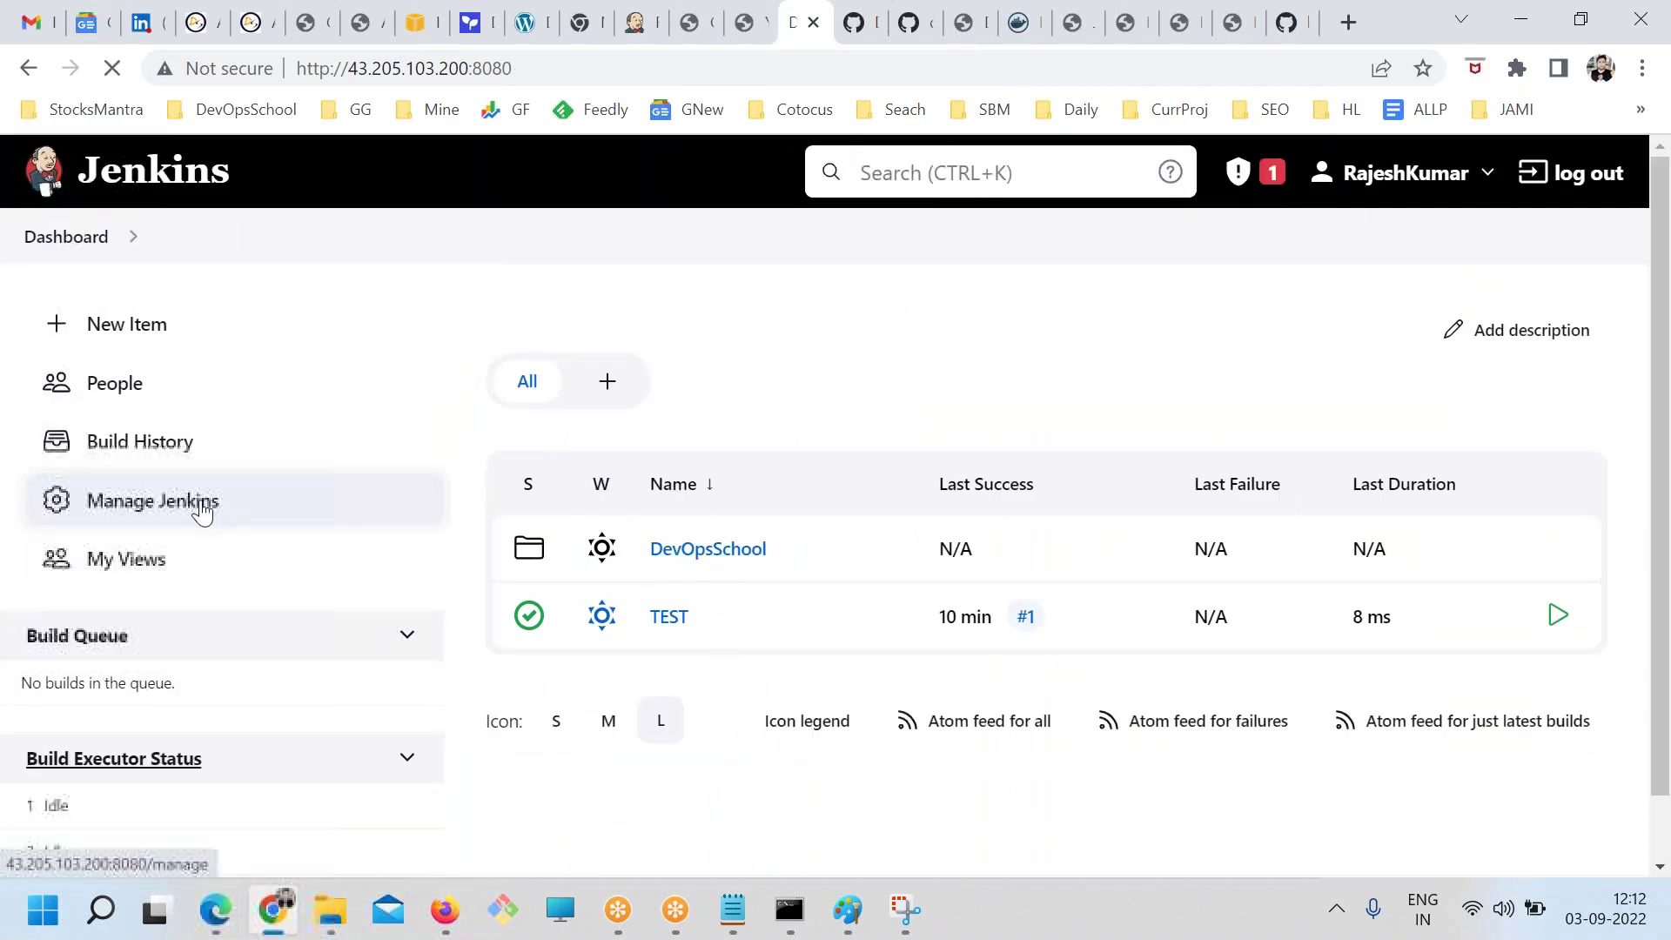
pyautogui.scroll(-3, 999, 585)
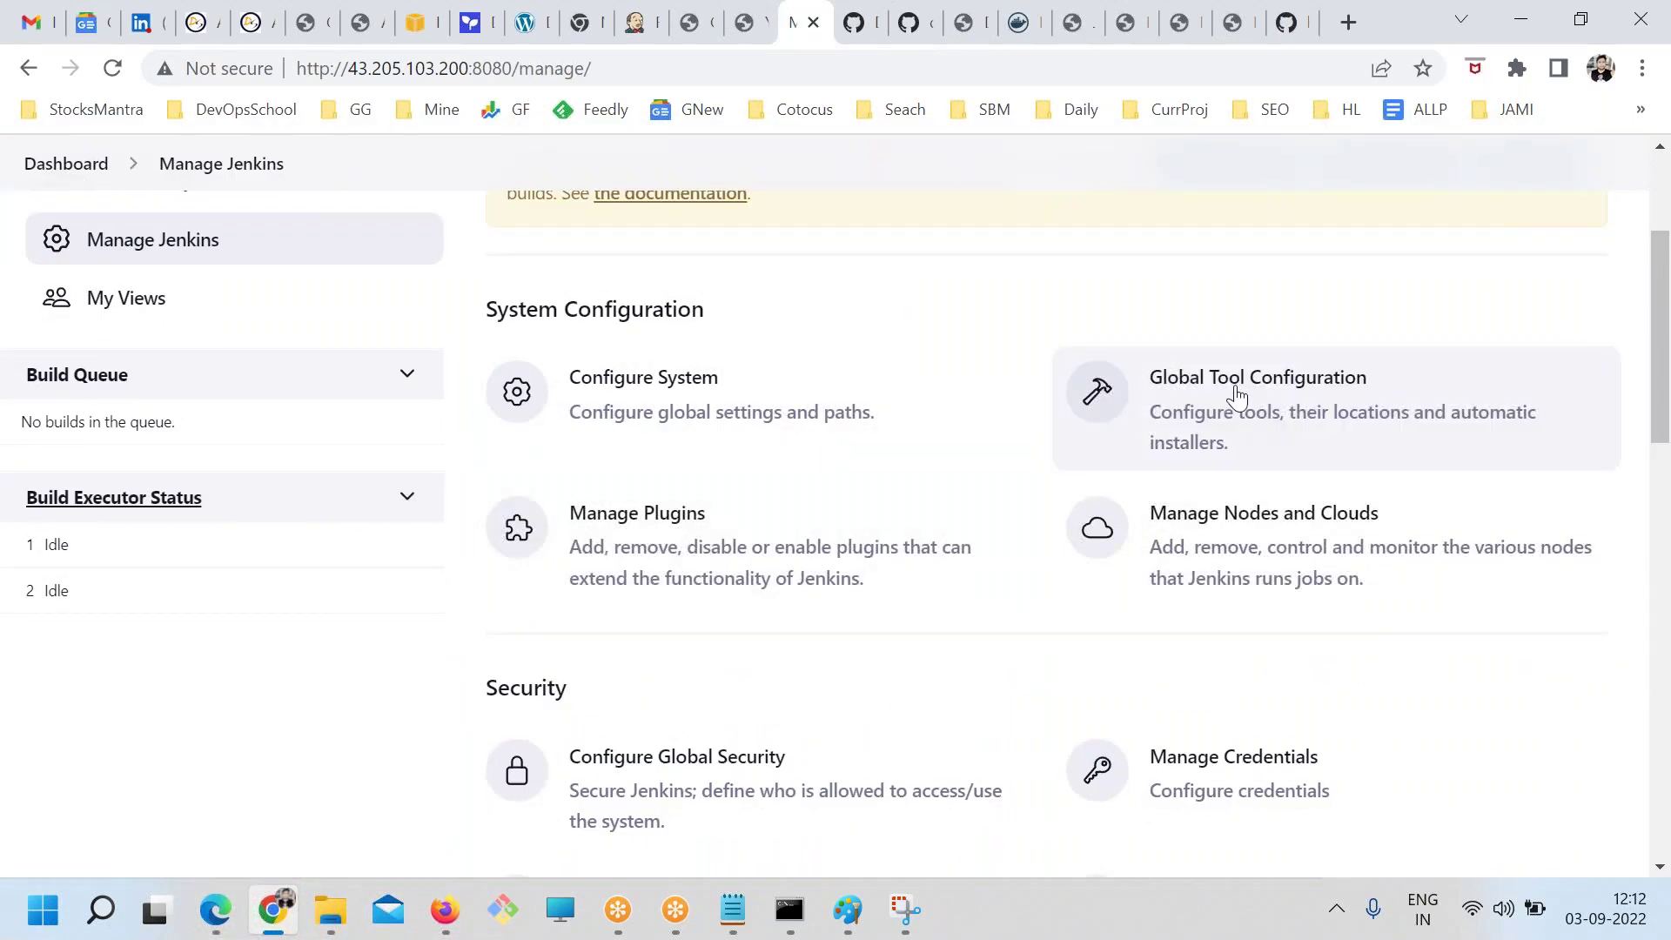
pyautogui.click(1234, 394)
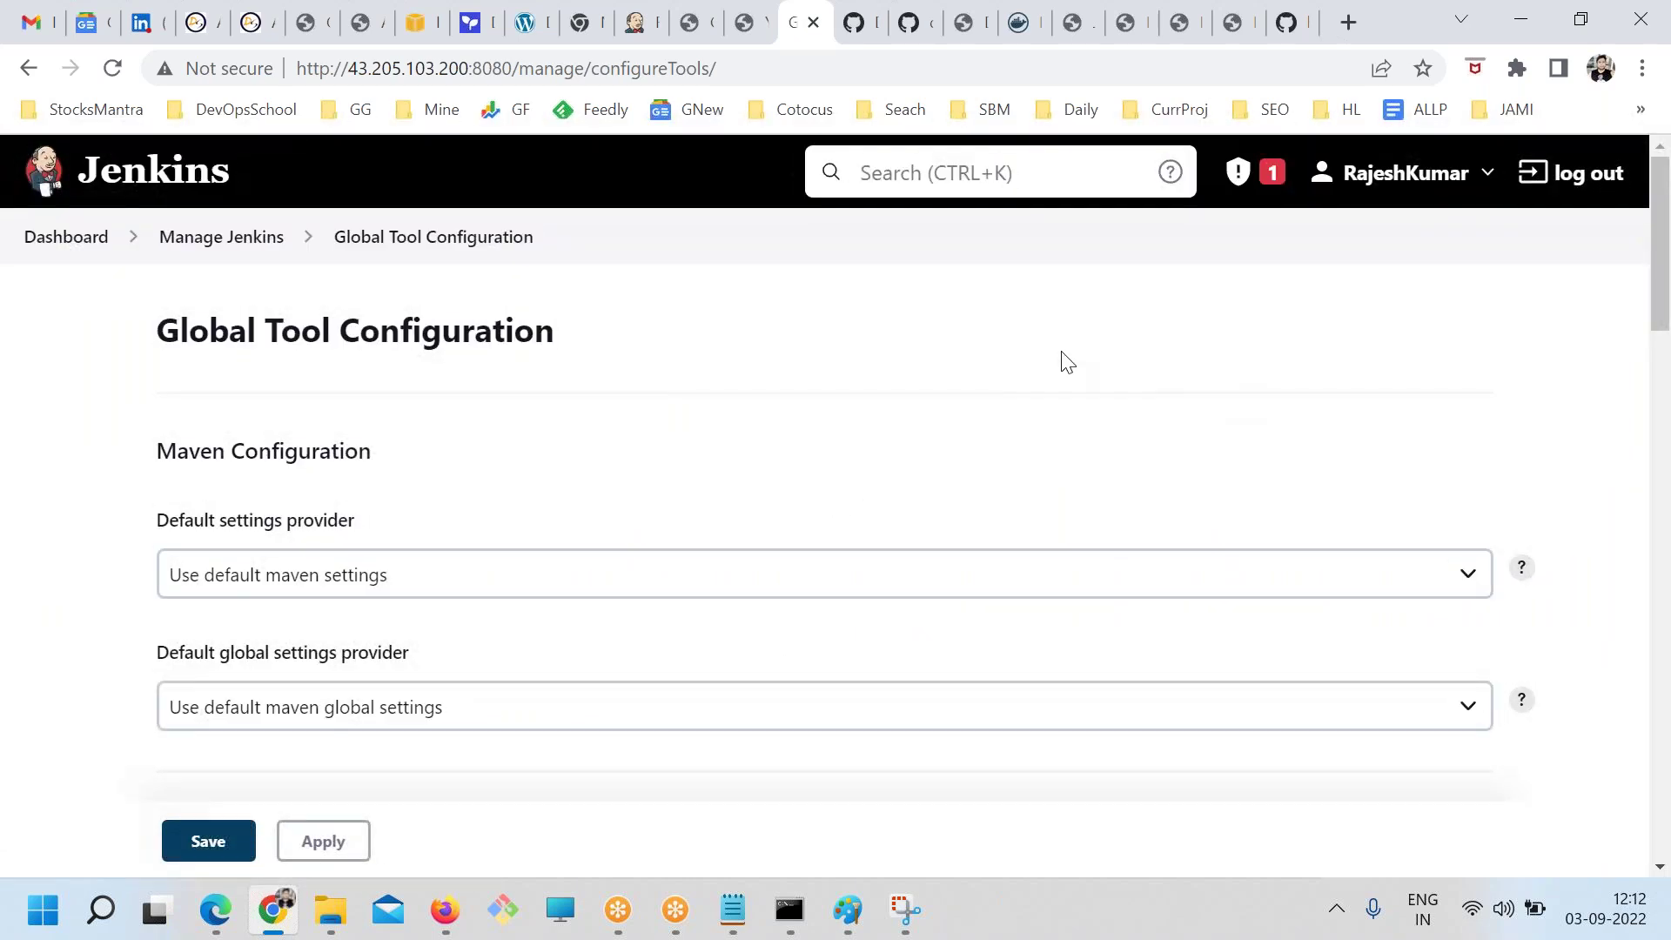
# Check that jenkinsfile1 line 9 uses the tool name 'maven'
pyautogui.click(1310, 24)
pyautogui.click(507, 481)
pyautogui.doubleClick(393, 483)
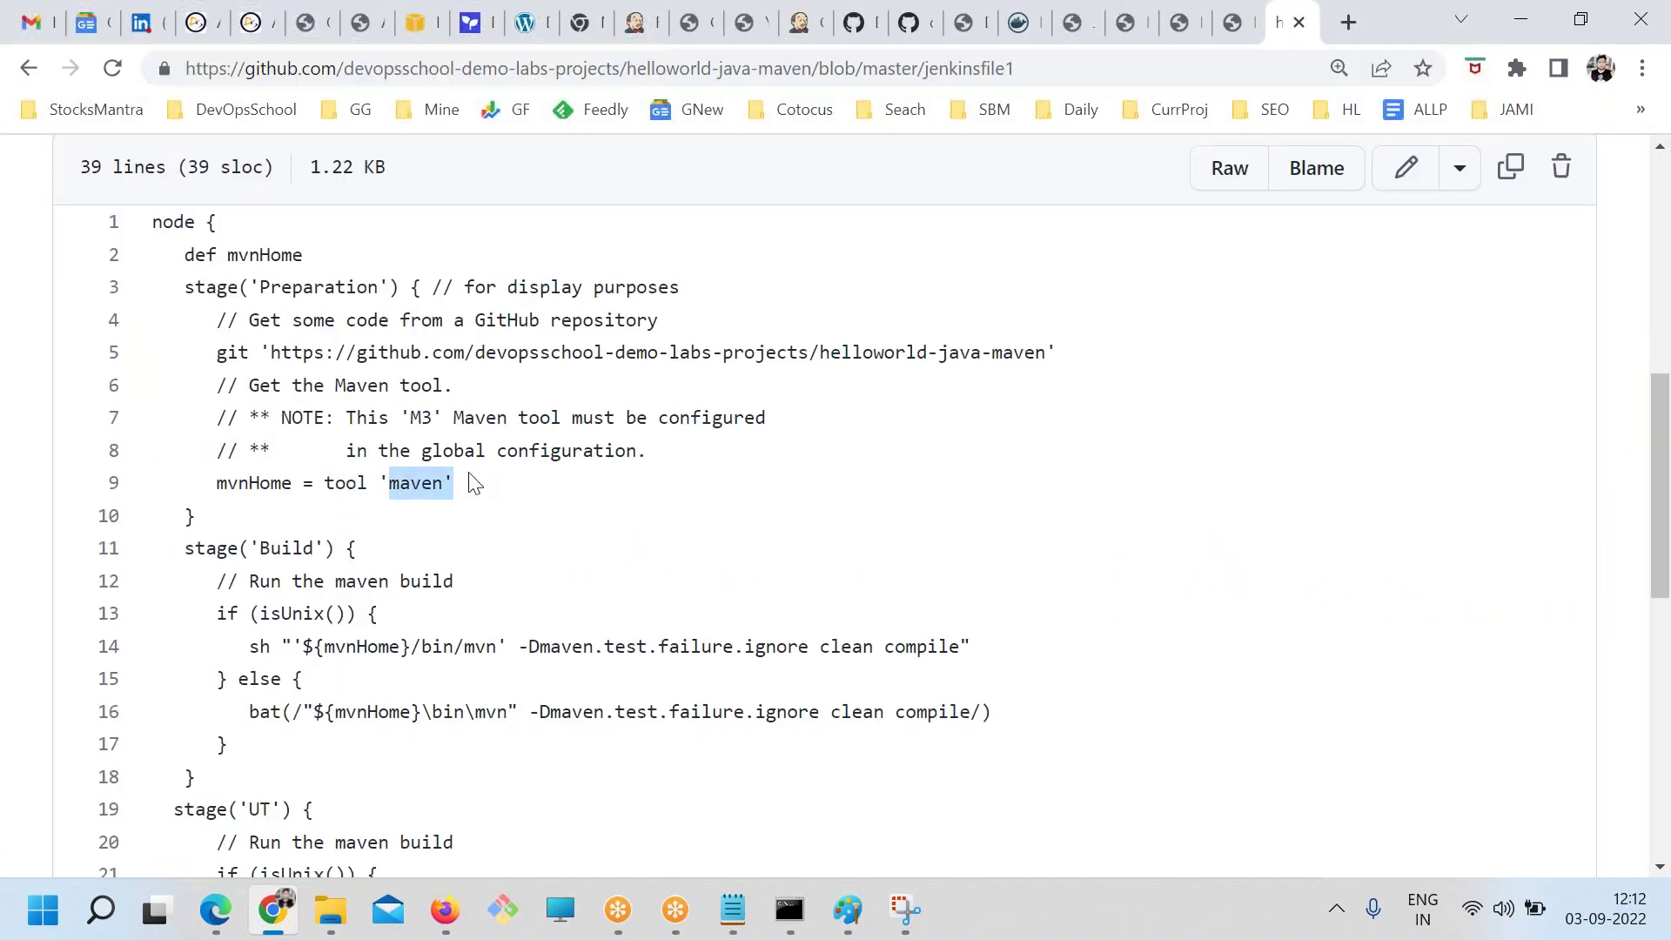
pyautogui.click(799, 22)
# Rename the Maven installation to 'maven' and save the tool configuration
pyautogui.scroll(-5, 585, 531)
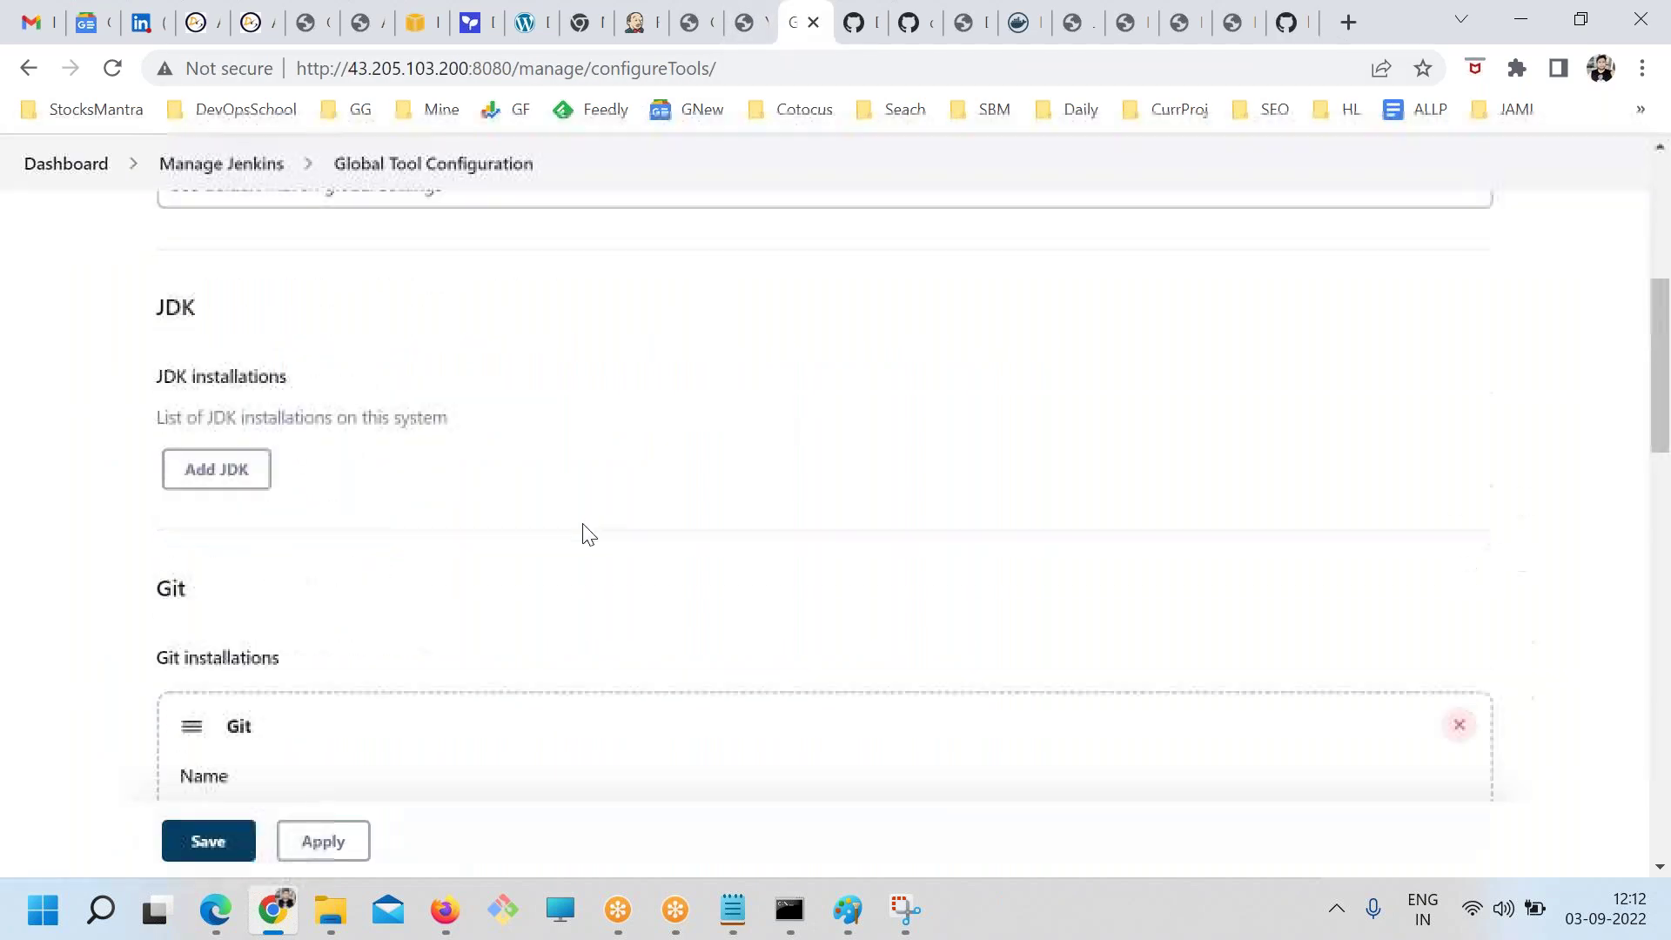
pyautogui.scroll(-20, 585, 530)
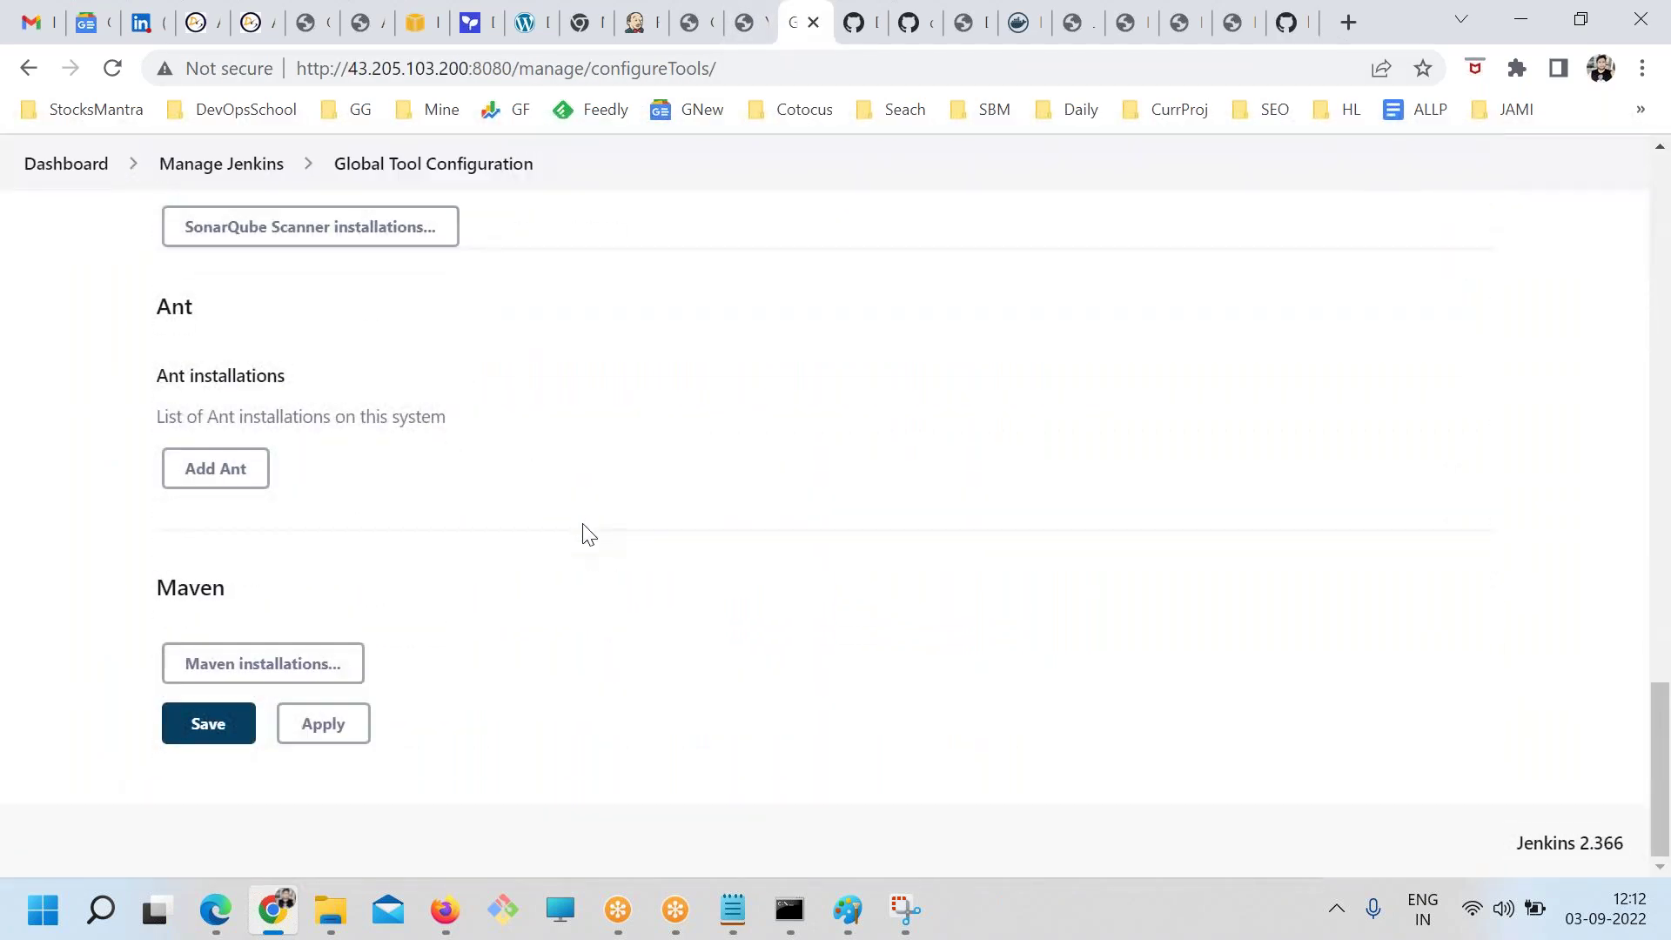
pyautogui.click(310, 658)
pyautogui.scroll(-5, 487, 626)
pyautogui.moveTo(199, 513); pyautogui.dragTo(355, 508)
pyautogui.click(359, 522)
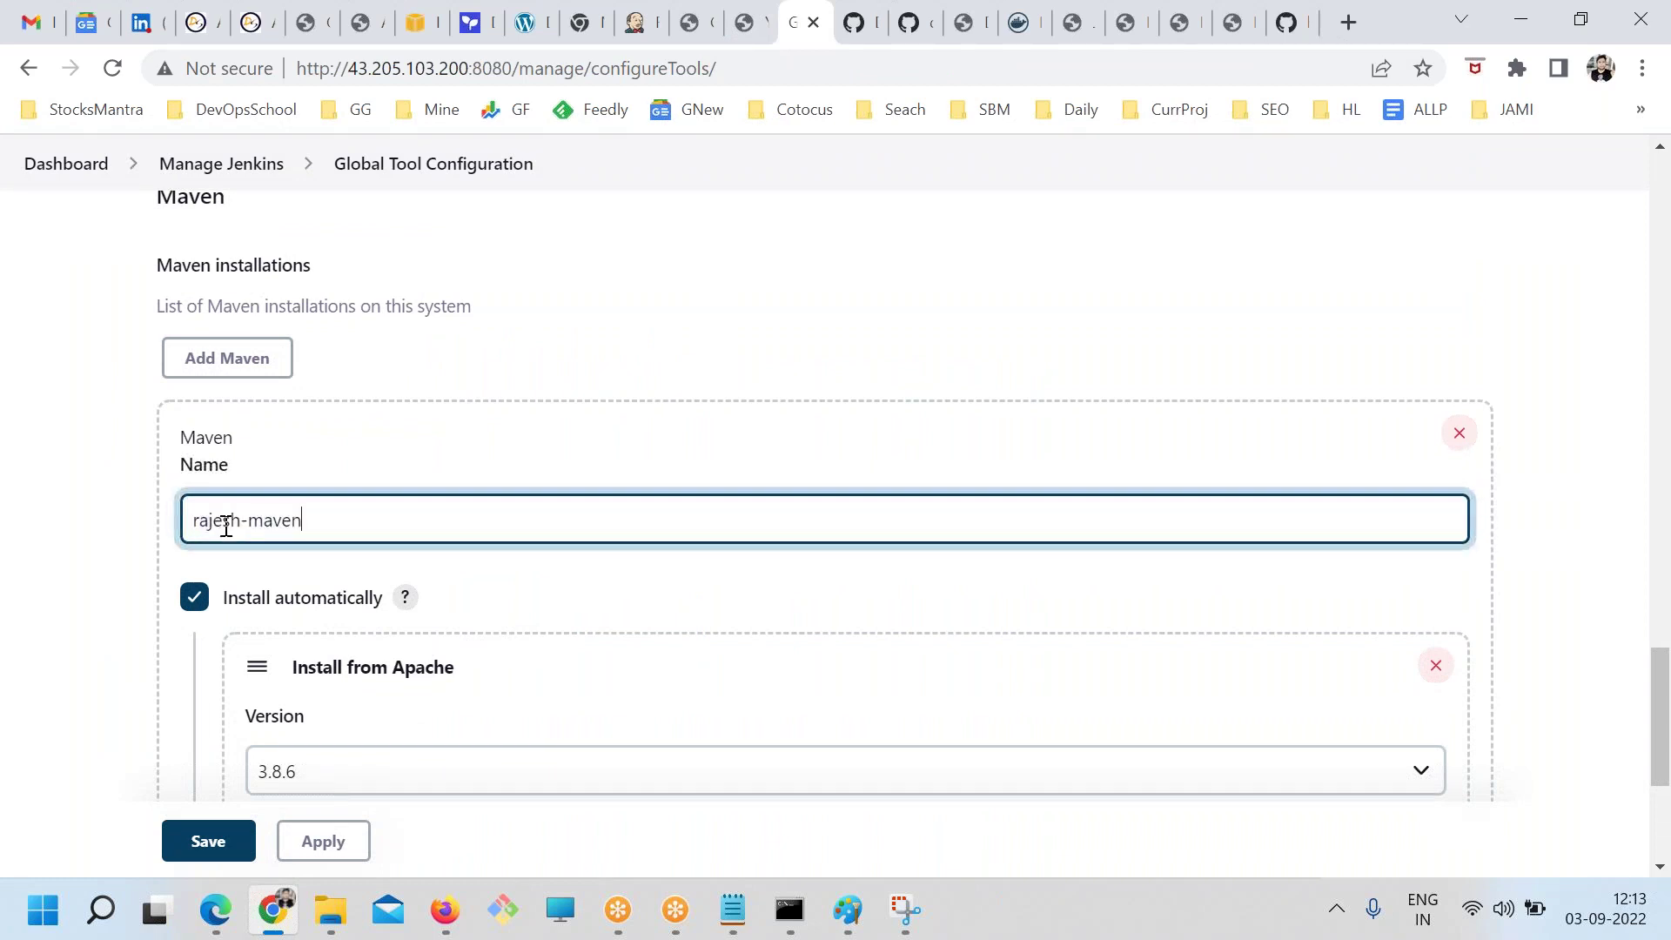
pyautogui.moveTo(251, 525); pyautogui.dragTo(41, 522)
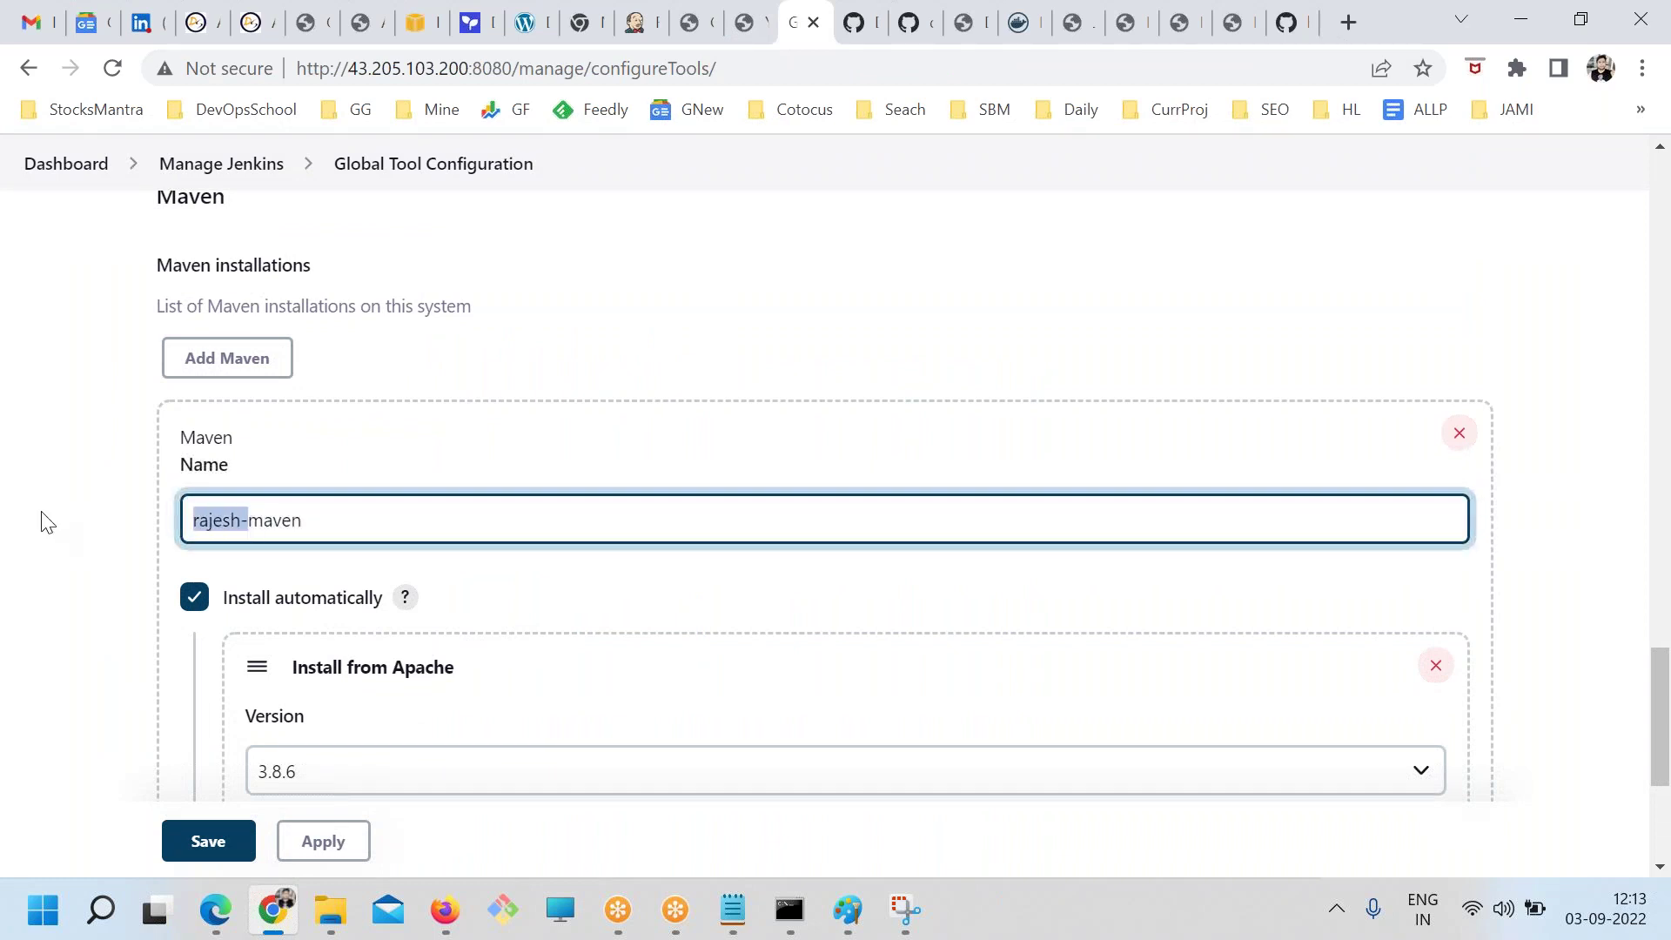
pyautogui.press('BackSpace')
pyautogui.click(174, 846)
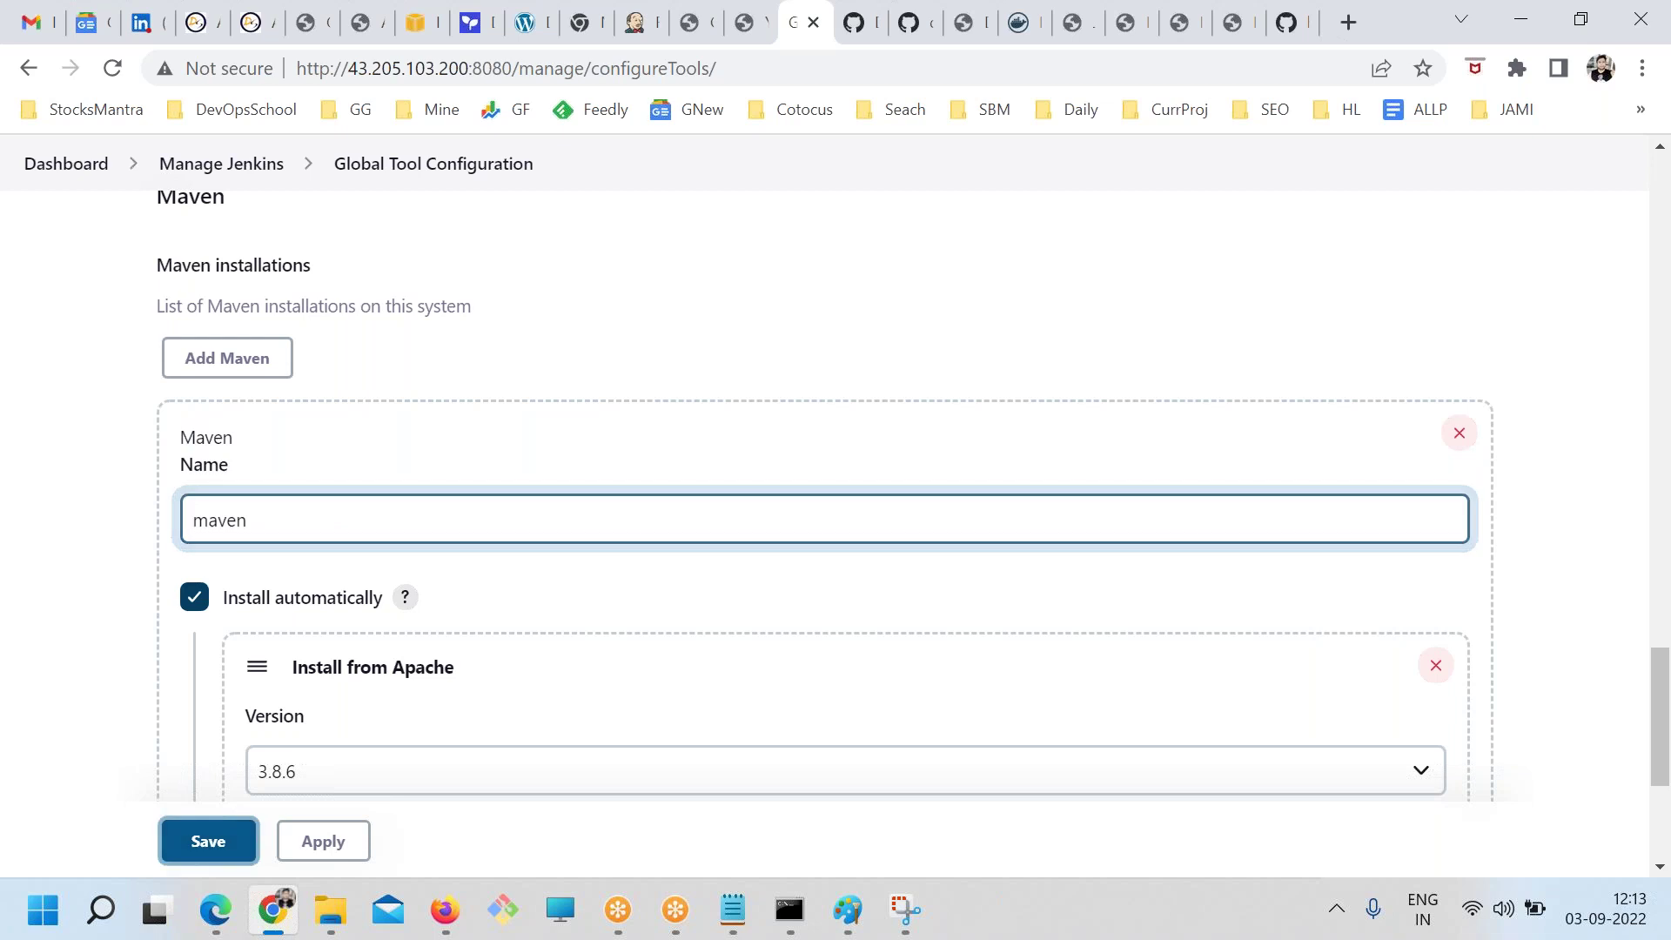
pyautogui.click(1291, 21)
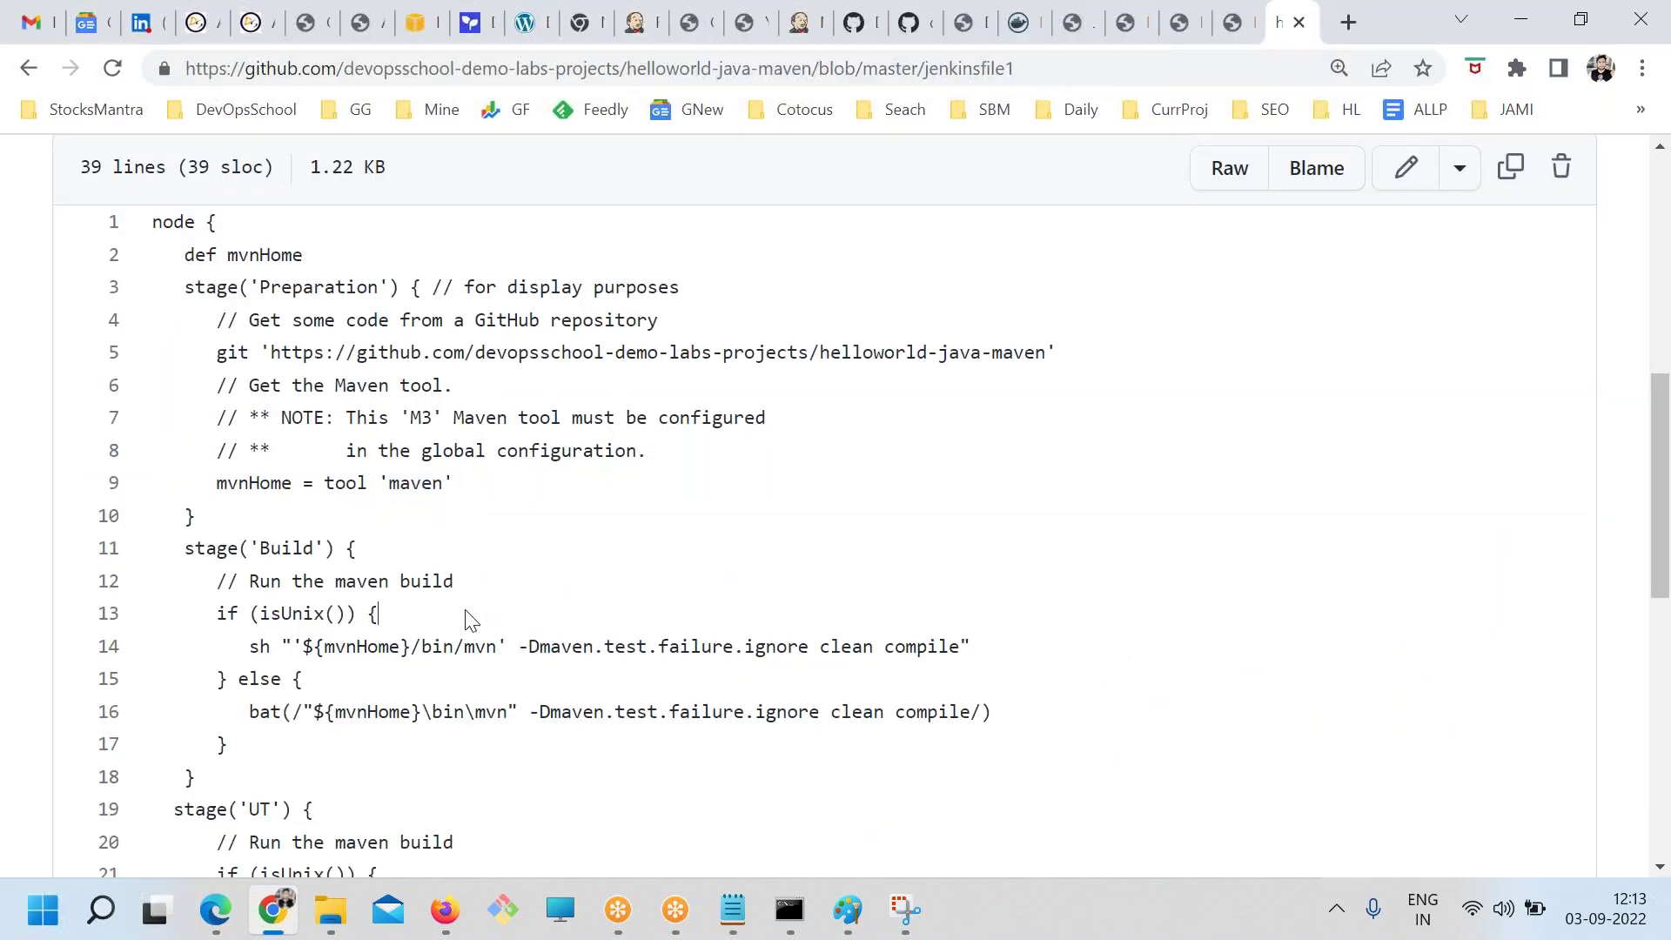
pyautogui.moveTo(452, 487); pyautogui.dragTo(161, 480)
pyautogui.moveTo(195, 254); pyautogui.dragTo(339, 260)
pyautogui.moveTo(235, 483); pyautogui.dragTo(534, 485)
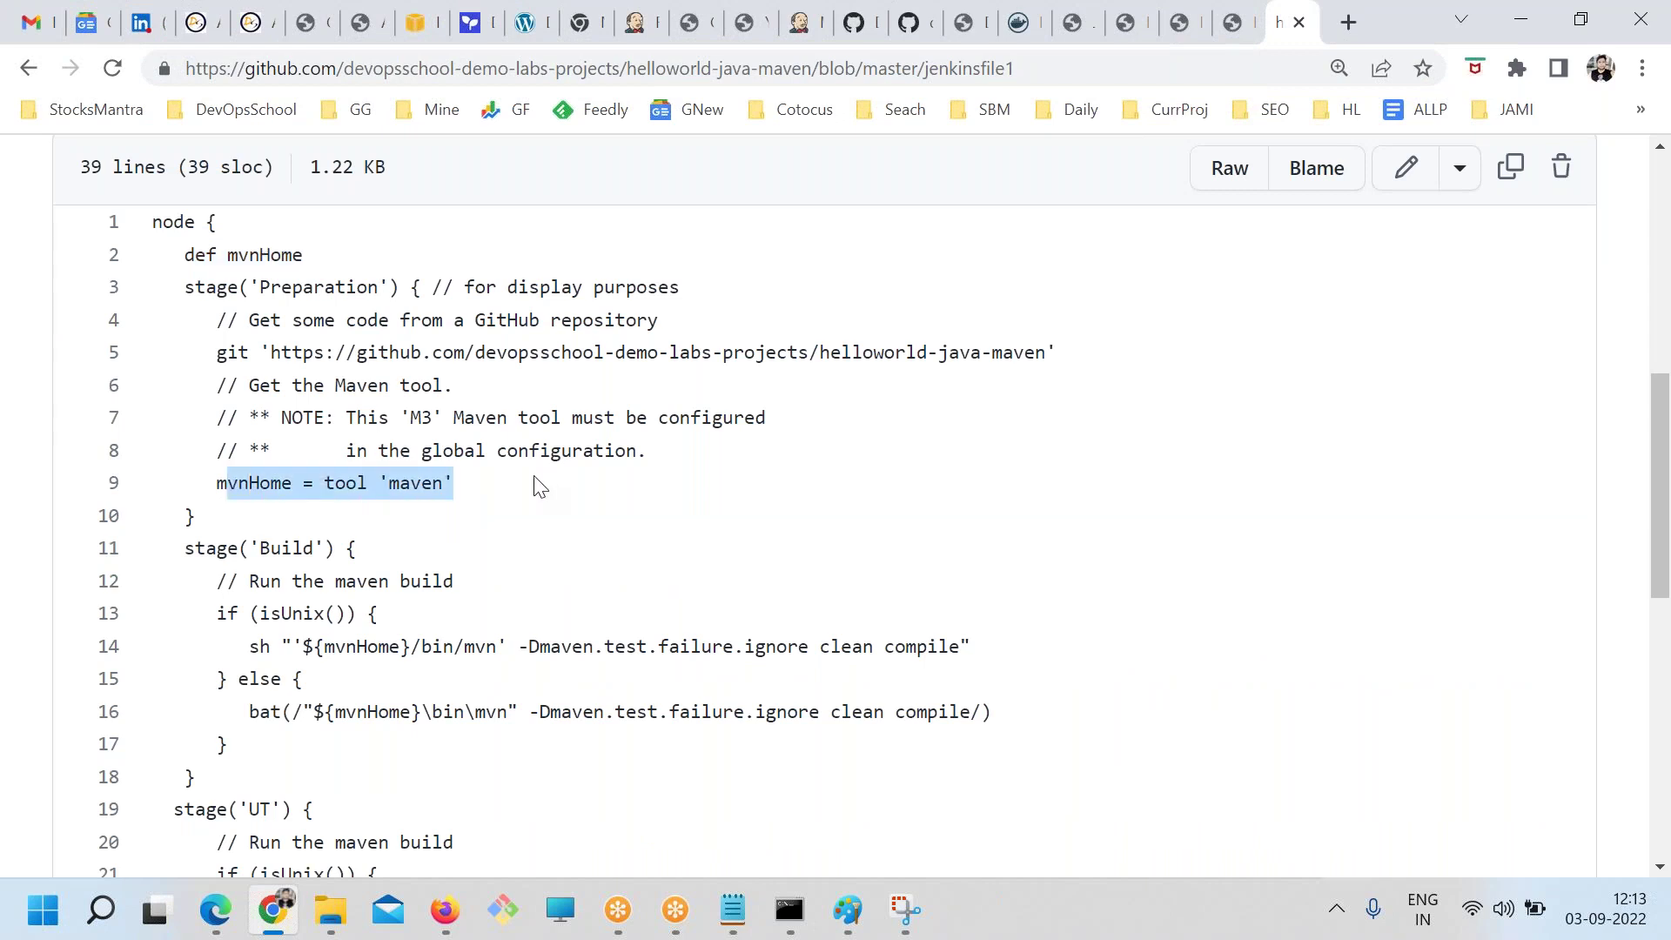
pyautogui.moveTo(220, 352); pyautogui.dragTo(1075, 357)
pyautogui.moveTo(213, 517); pyautogui.dragTo(348, 487)
pyautogui.scroll(-3, 272, 473)
pyautogui.click(350, 498)
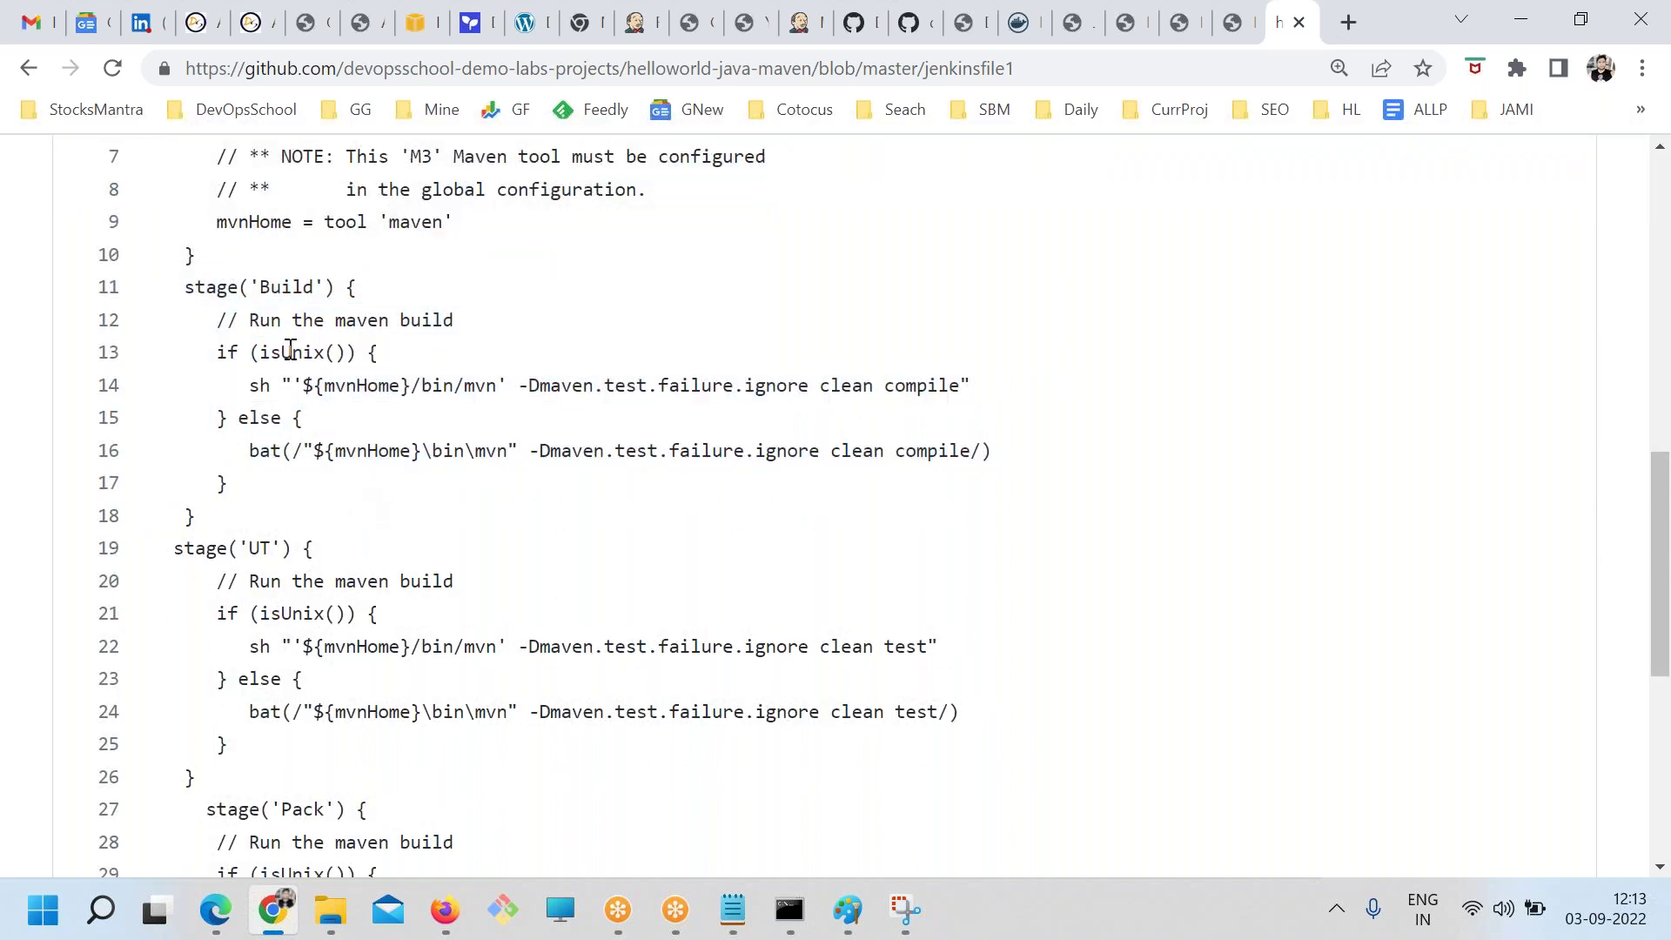
pyautogui.doubleClick(292, 291)
pyautogui.moveTo(215, 352); pyautogui.dragTo(253, 417)
pyautogui.click(238, 354)
pyautogui.moveTo(269, 353); pyautogui.dragTo(999, 407)
pyautogui.click(265, 421)
pyautogui.moveTo(241, 450); pyautogui.dragTo(1071, 464)
pyautogui.click(252, 385)
pyautogui.doubleClick(253, 385)
pyautogui.doubleClick(253, 448)
pyautogui.click(800, 22)
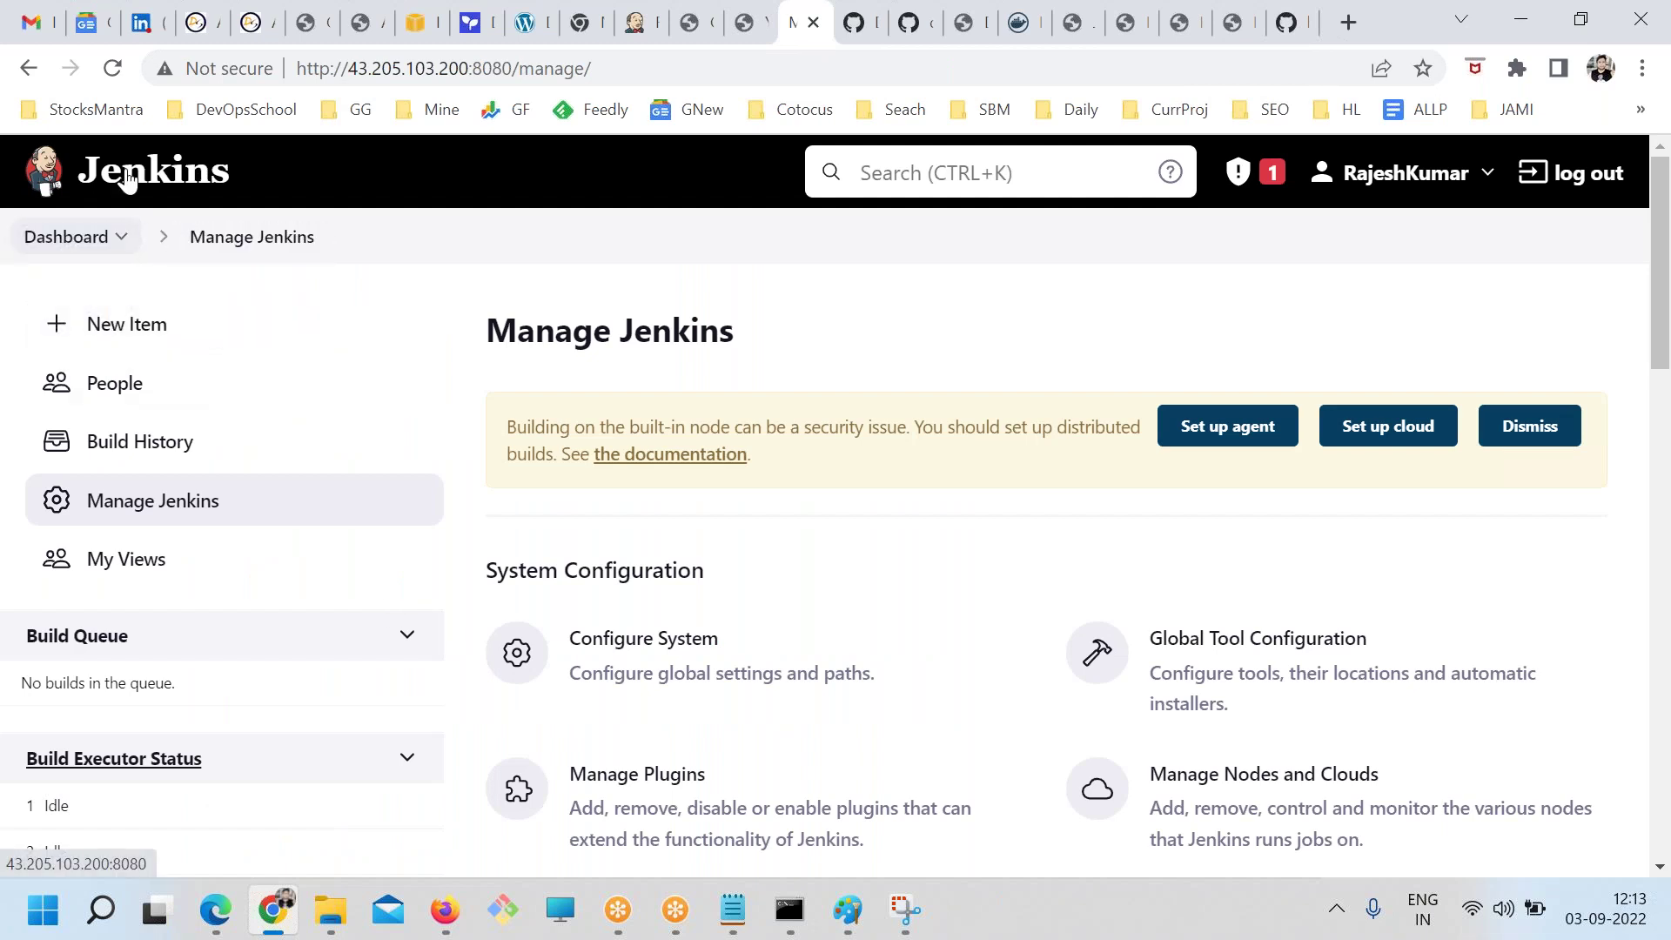
pyautogui.click(68, 237)
pyautogui.click(667, 617)
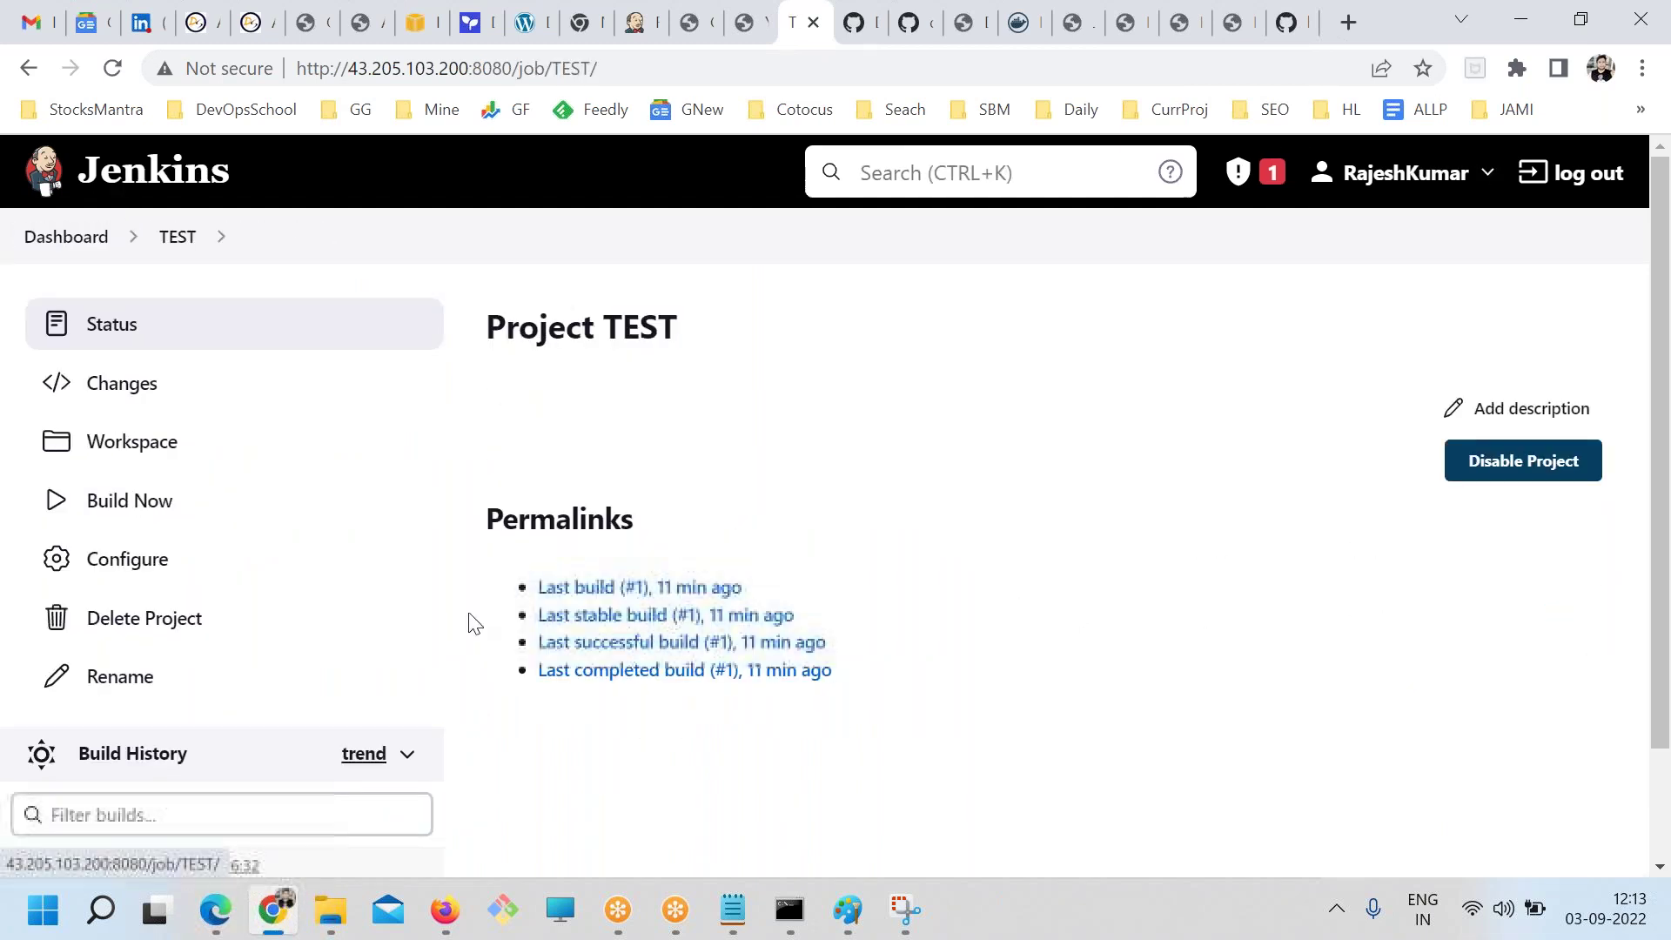
pyautogui.click(156, 560)
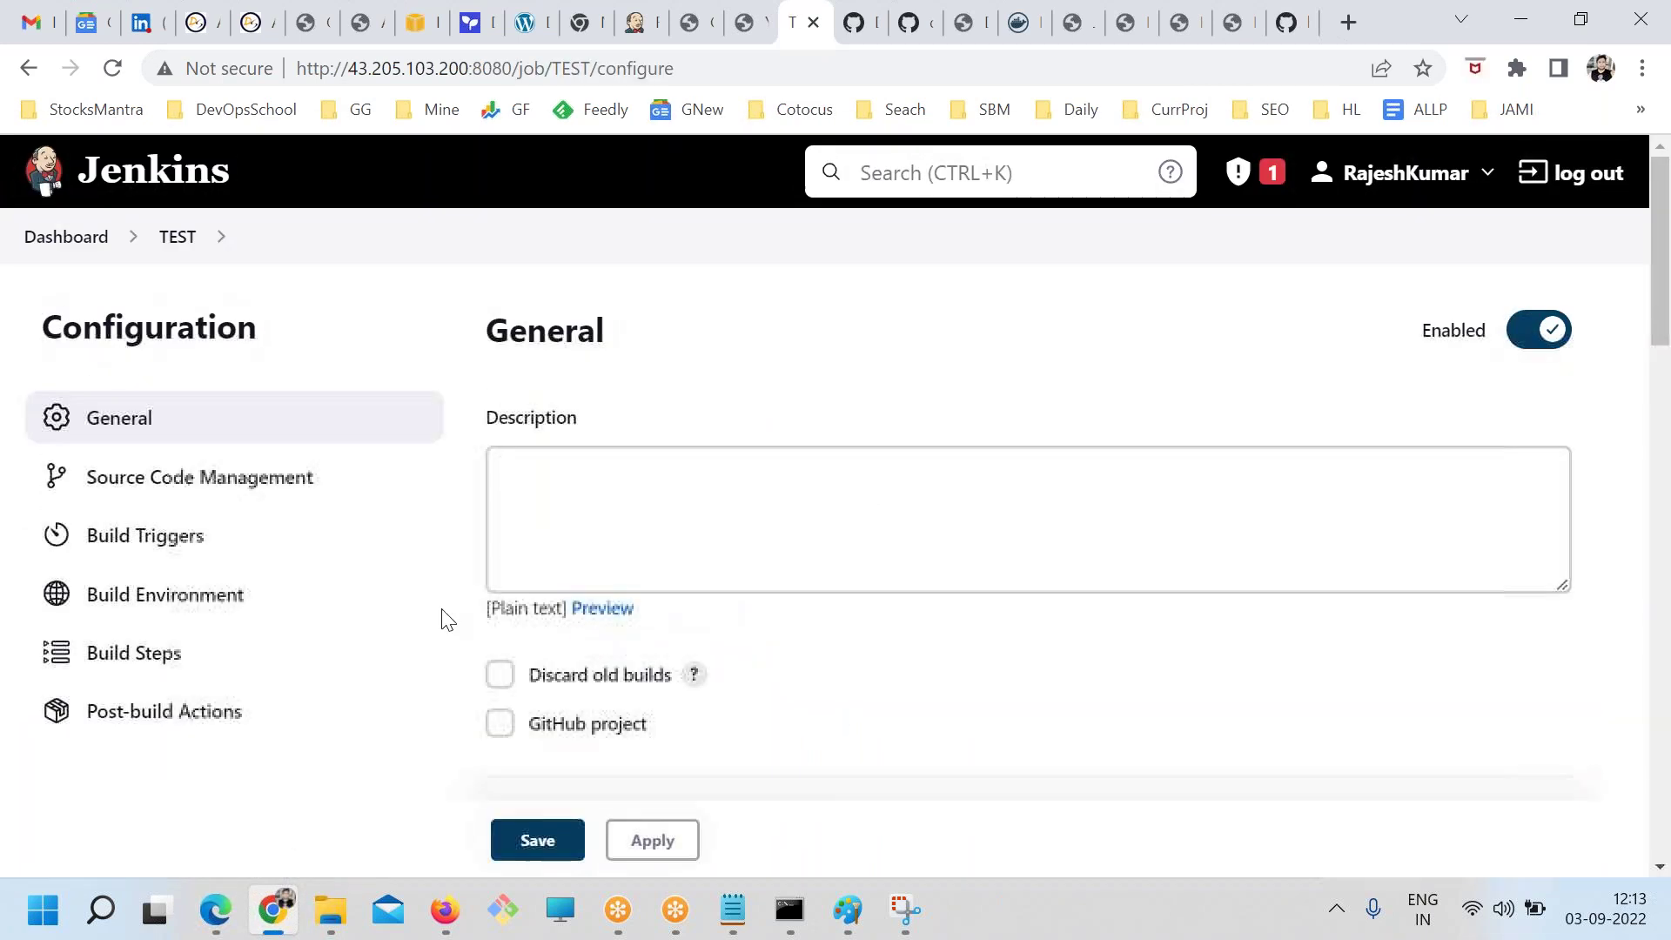
pyautogui.click(105, 651)
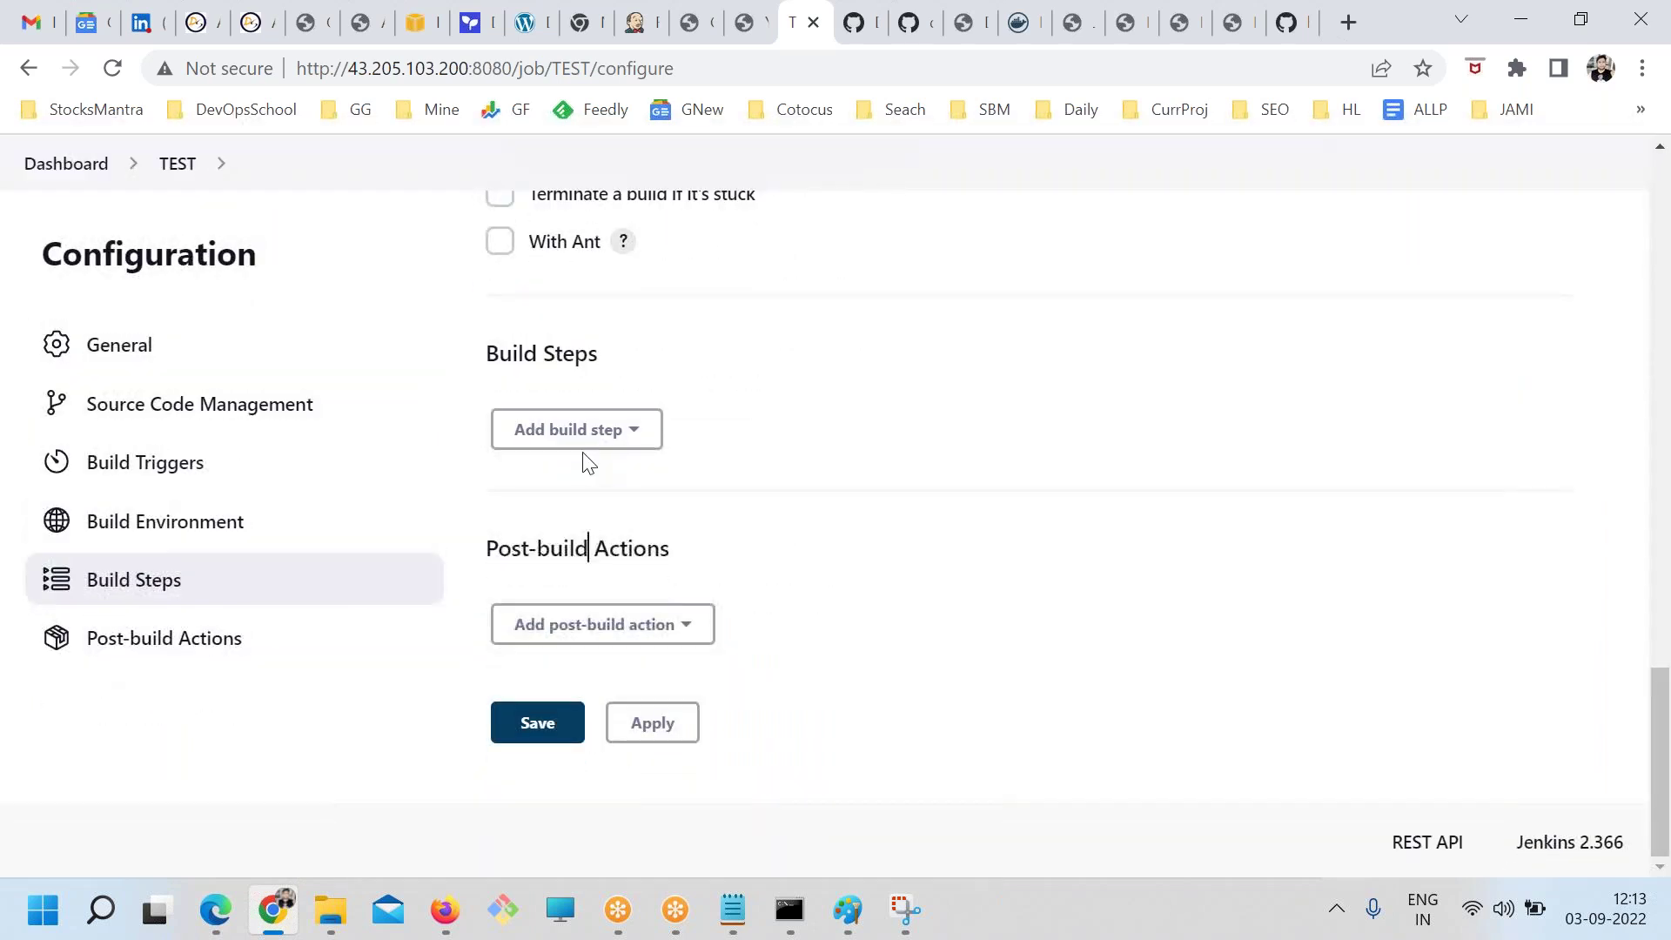
pyautogui.click(581, 438)
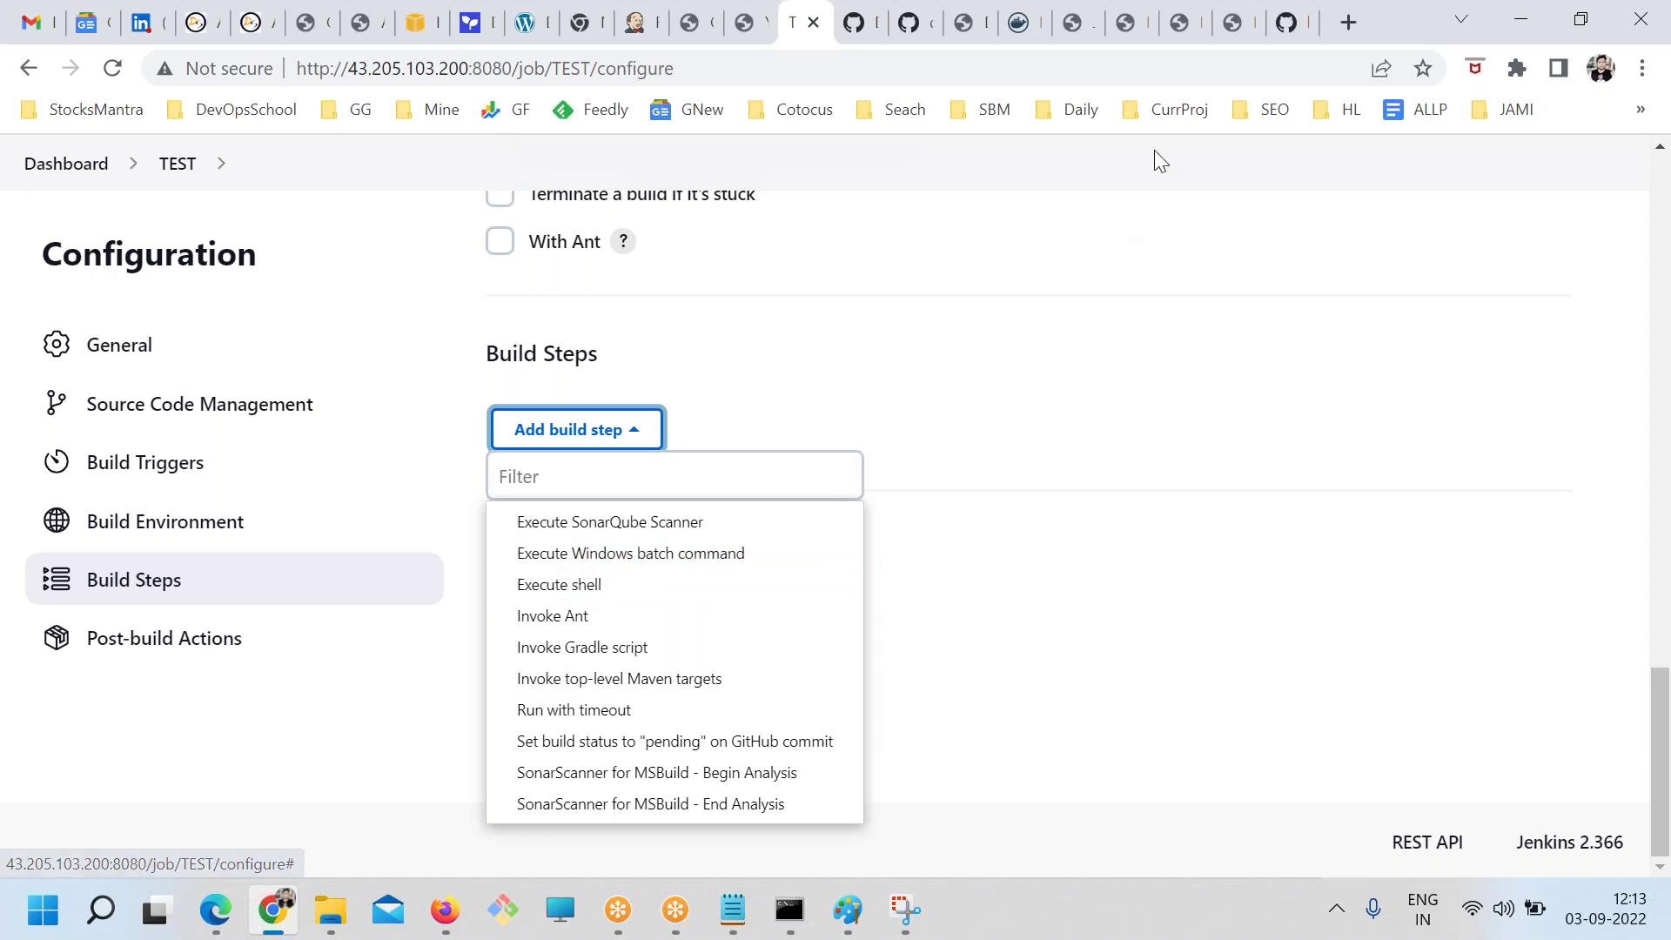
pyautogui.click(1285, 22)
pyautogui.moveTo(306, 381); pyautogui.dragTo(548, 387)
pyautogui.click(981, 392)
pyautogui.moveTo(981, 387); pyautogui.dragTo(805, 385)
pyautogui.click(914, 408)
pyautogui.moveTo(938, 388); pyautogui.dragTo(906, 387)
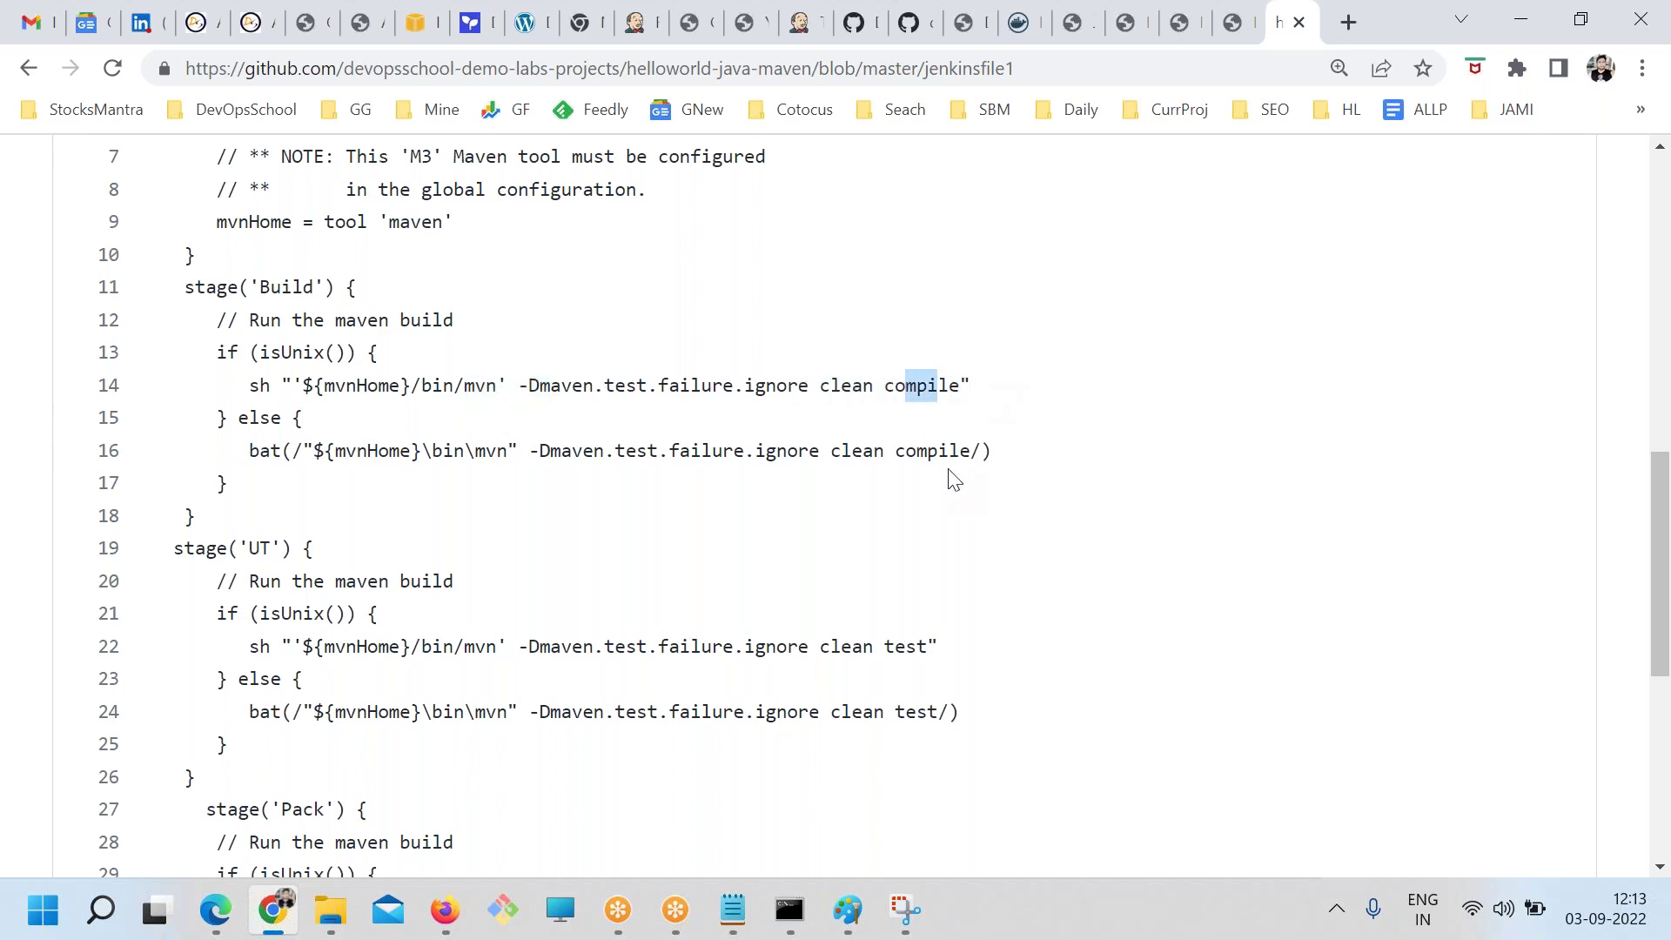
pyautogui.moveTo(957, 451); pyautogui.dragTo(901, 452)
pyautogui.moveTo(470, 477); pyautogui.dragTo(376, 450)
pyautogui.moveTo(222, 517); pyautogui.dragTo(156, 289)
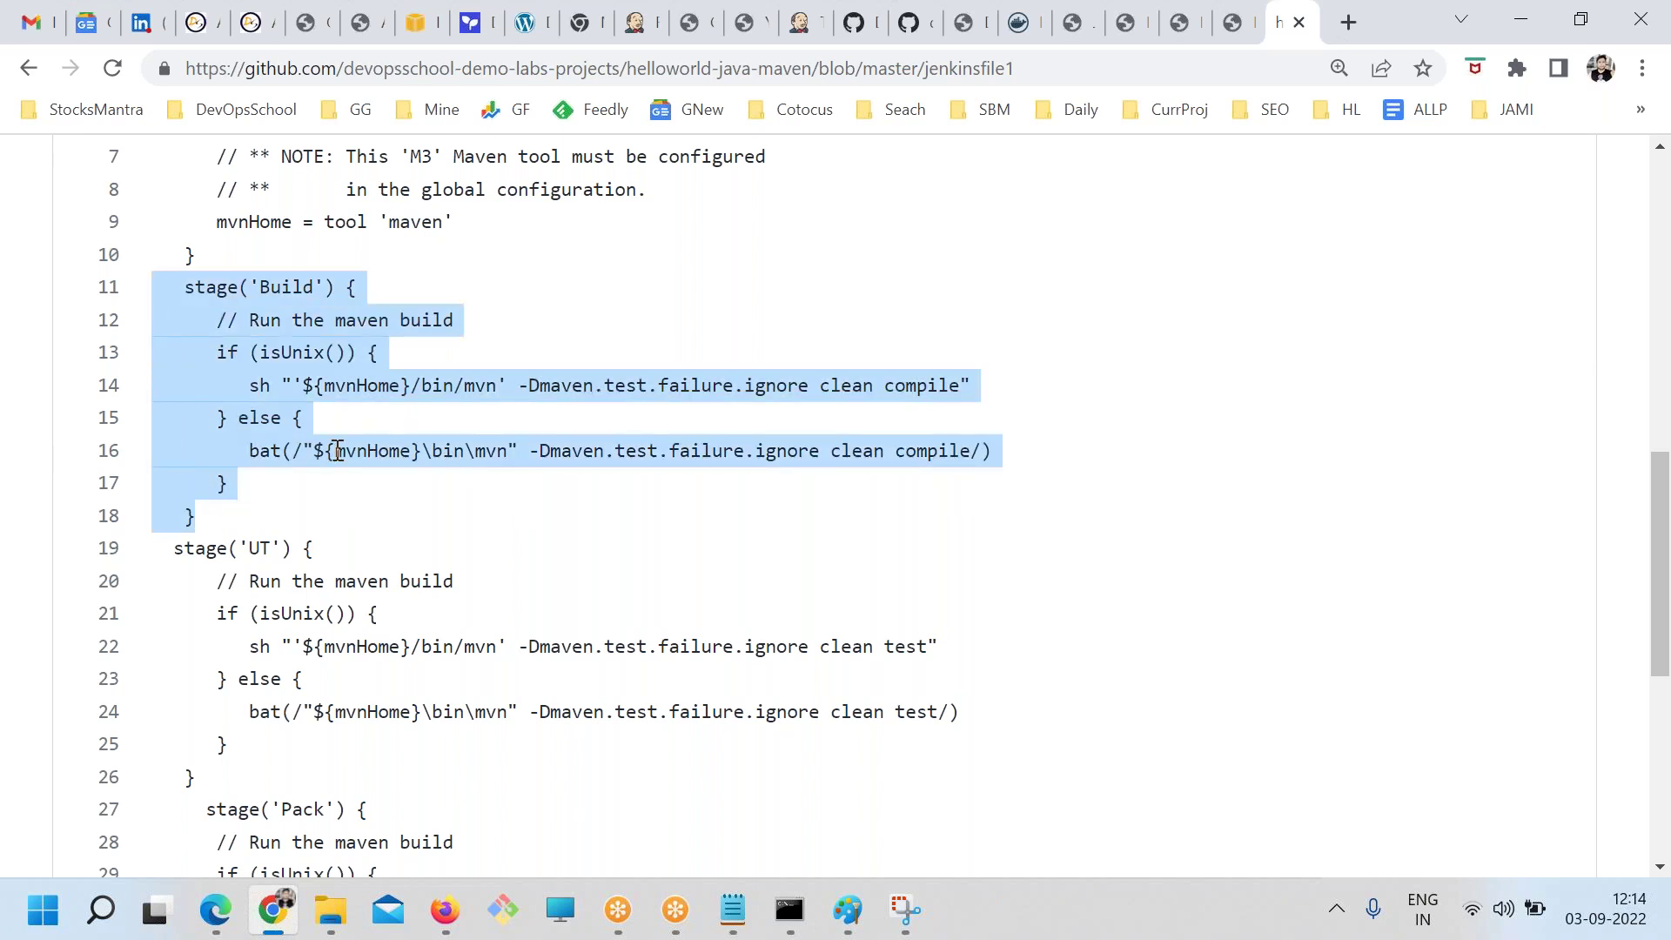
pyautogui.click(260, 443)
pyautogui.moveTo(268, 384); pyautogui.dragTo(253, 387)
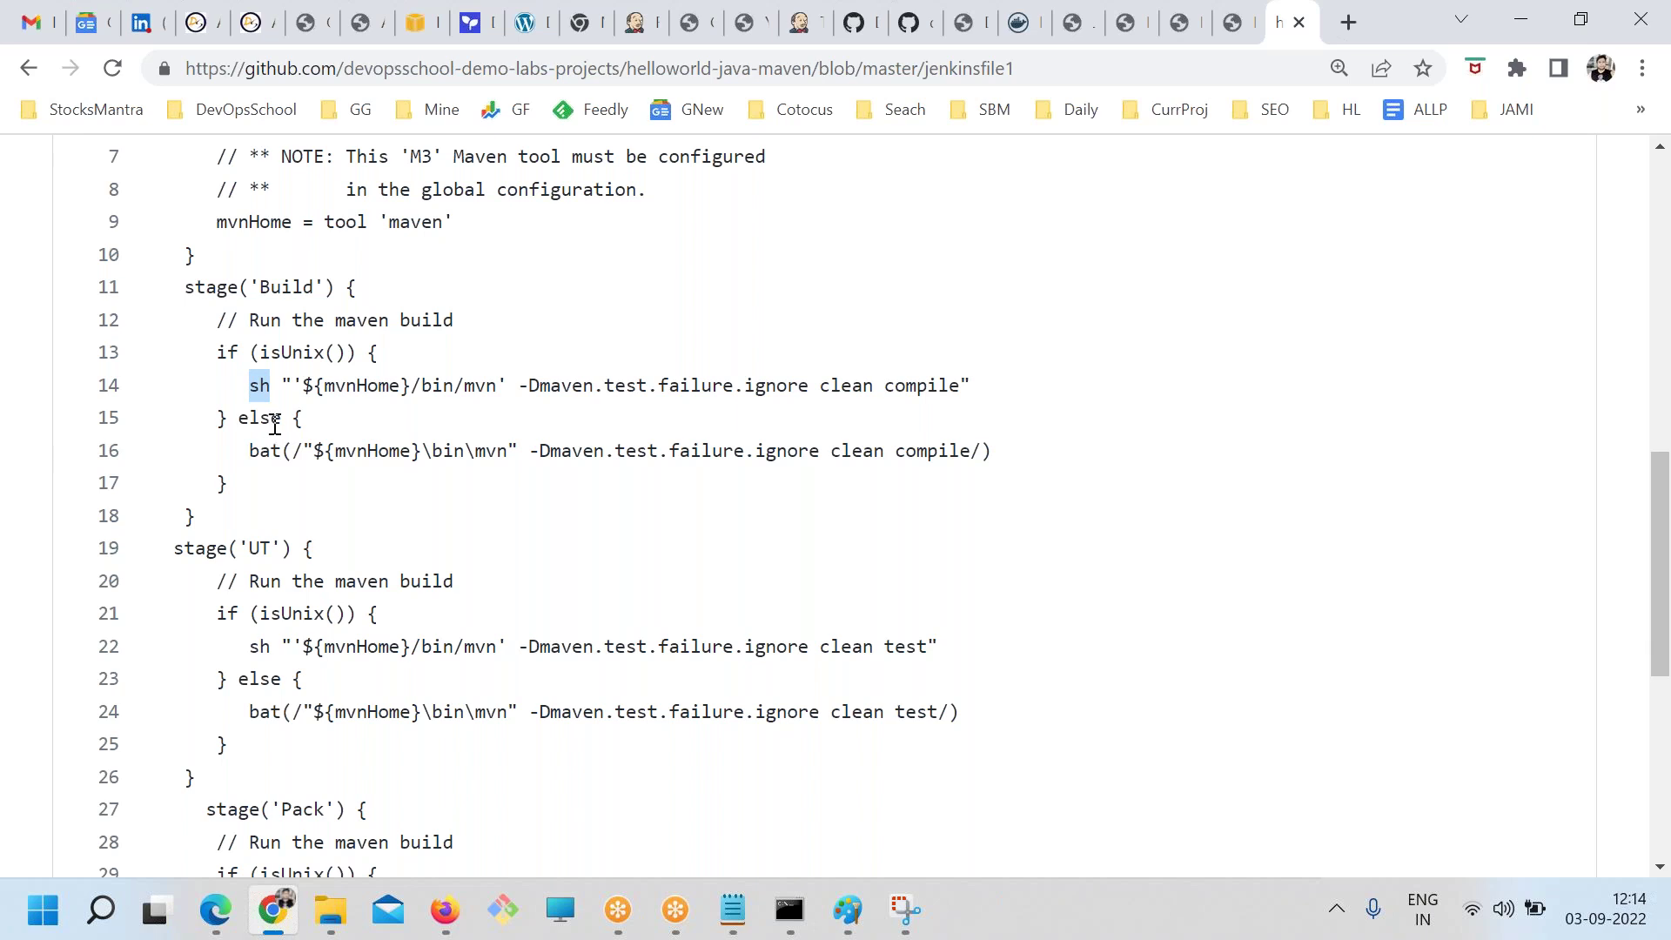
pyautogui.click(317, 421)
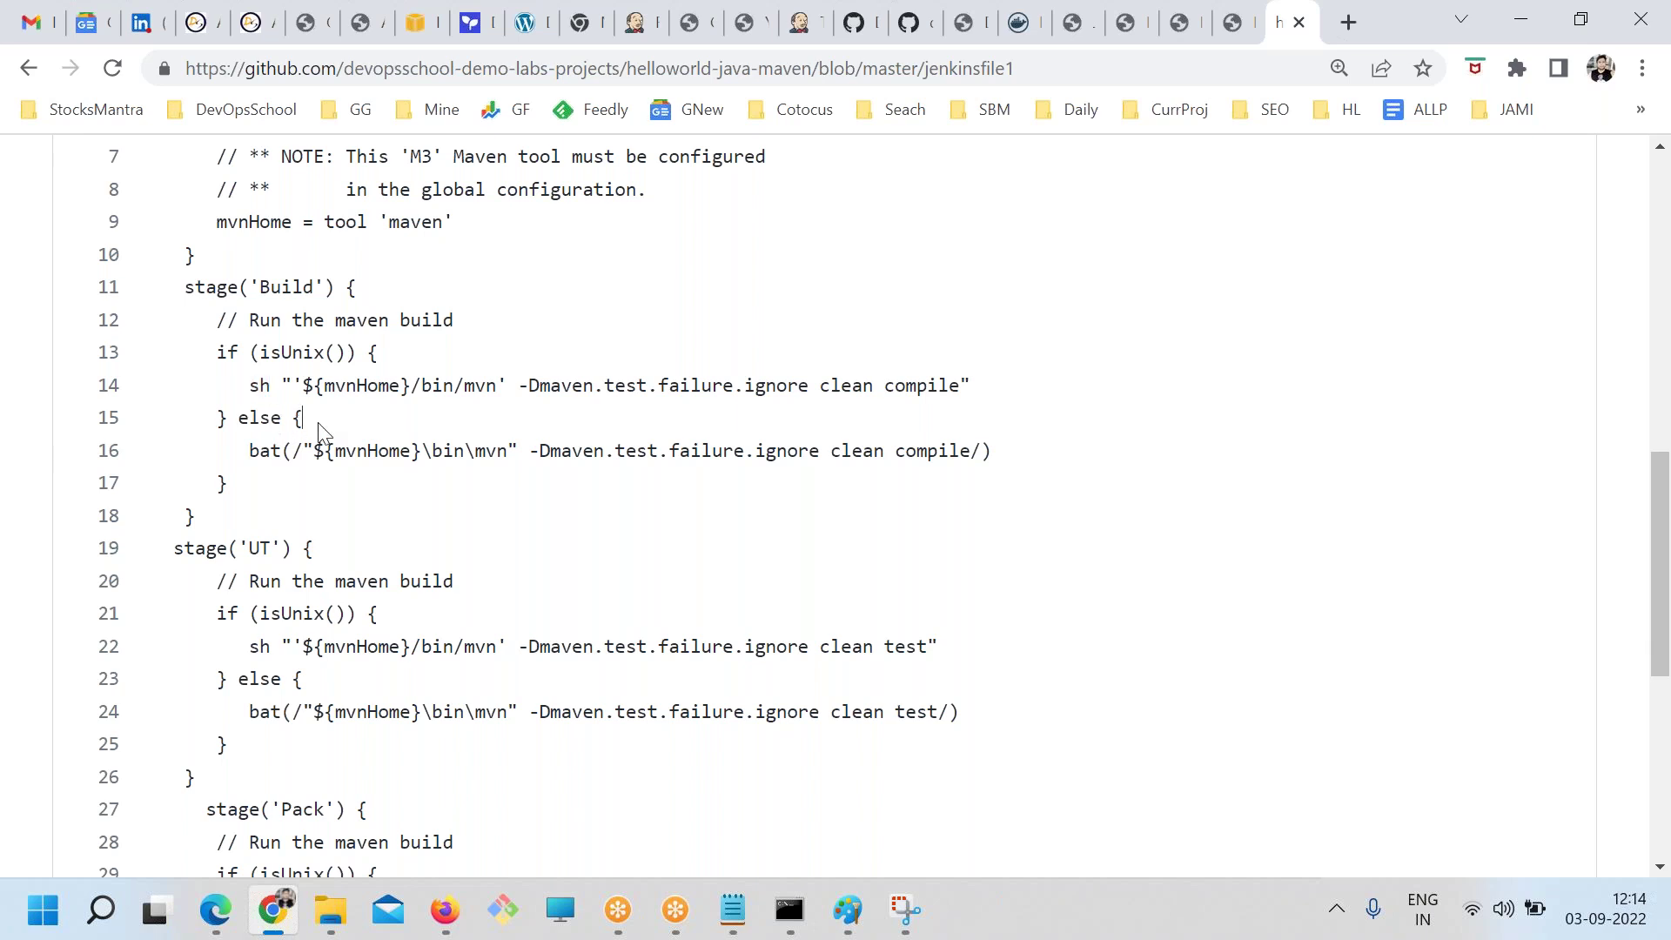
pyautogui.doubleClick(262, 385)
pyautogui.click(296, 416)
pyautogui.click(272, 414)
pyautogui.moveTo(276, 387); pyautogui.dragTo(254, 386)
pyautogui.click(274, 390)
pyautogui.click(1338, 32)
# Search Google for 'jenkins pipeline book' and view the results
pyautogui.write('pip')
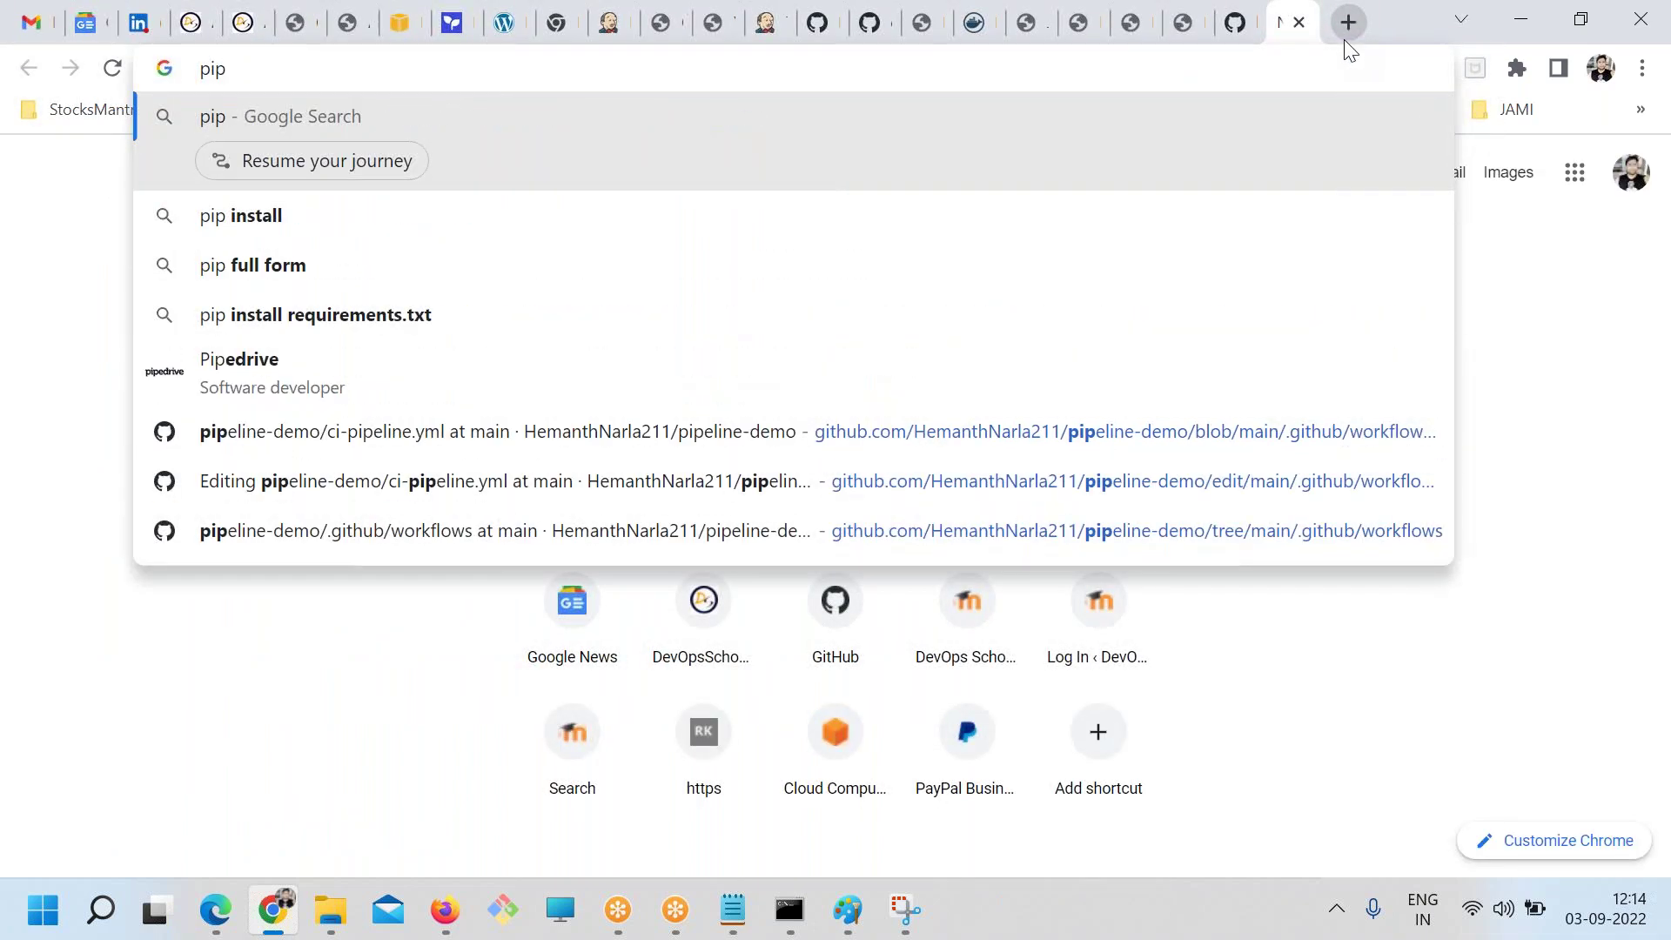
pyautogui.write('eline')
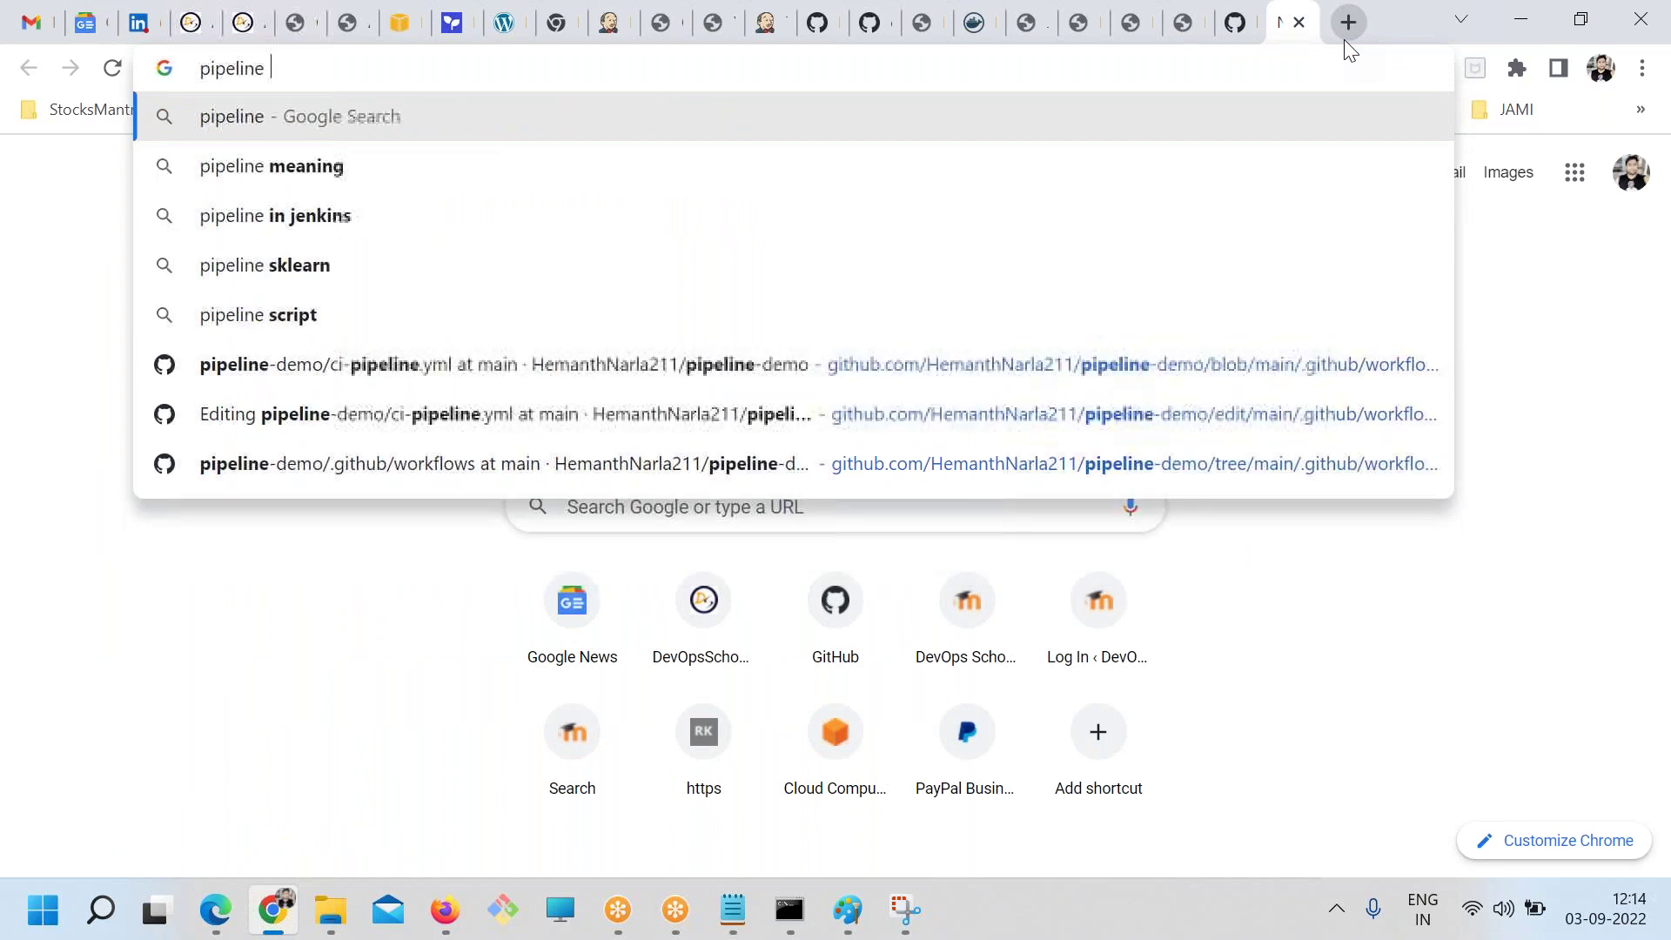
pyautogui.hotkey('ctrl', 'a')
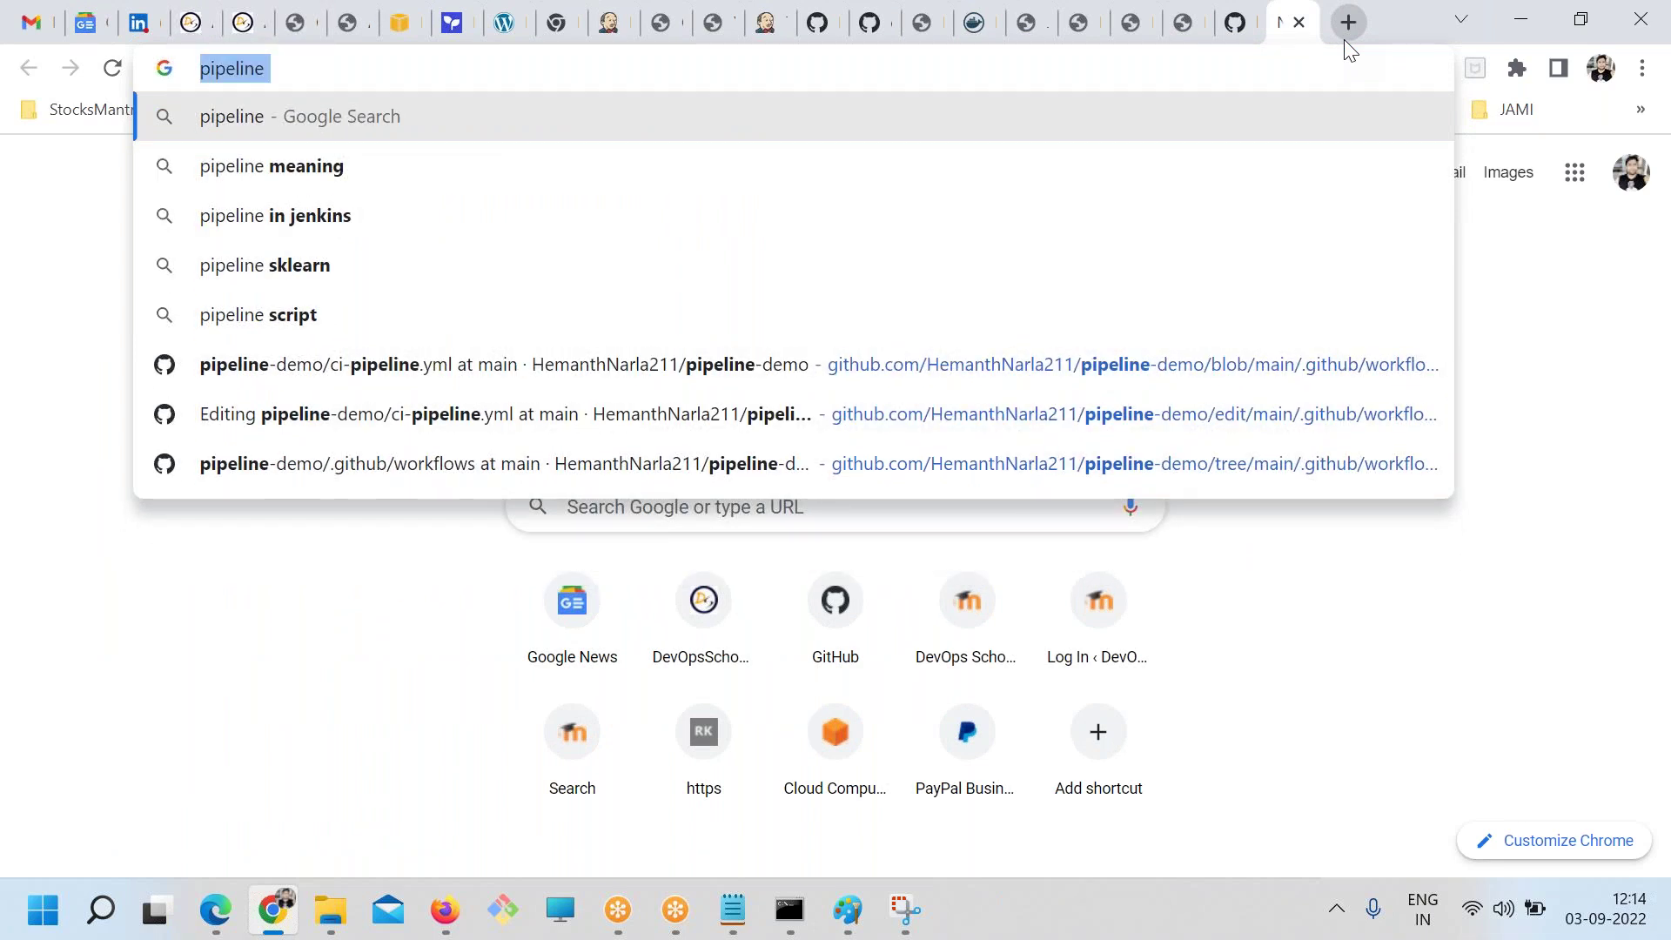
pyautogui.write('jnekins pip')
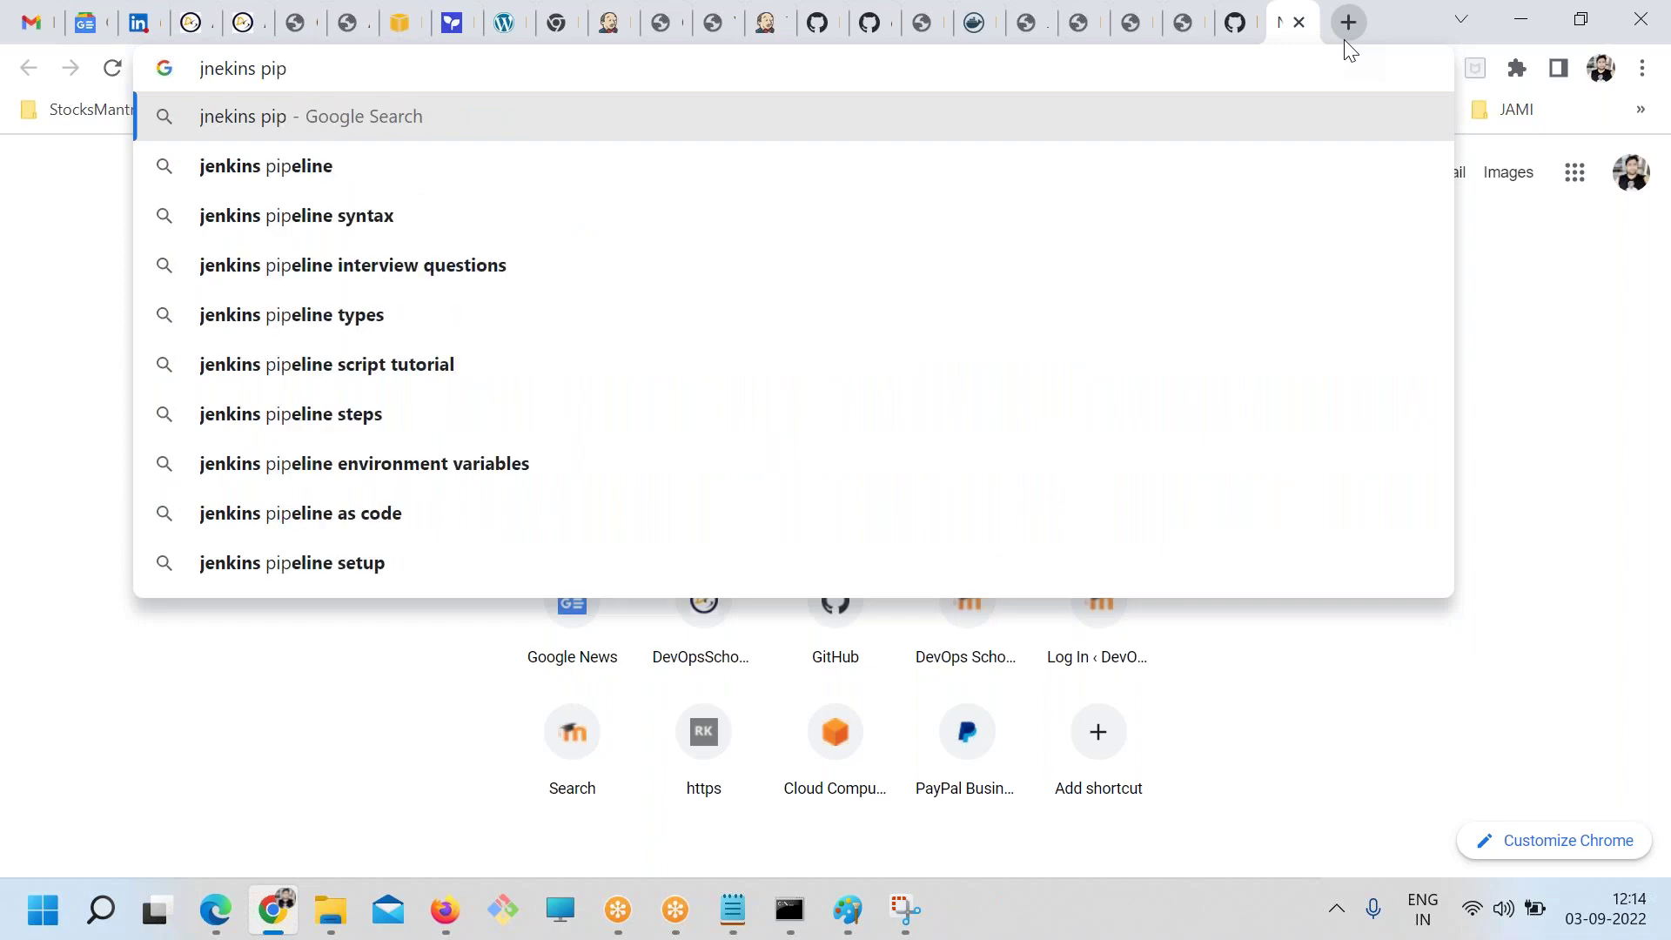
pyautogui.press('Down')
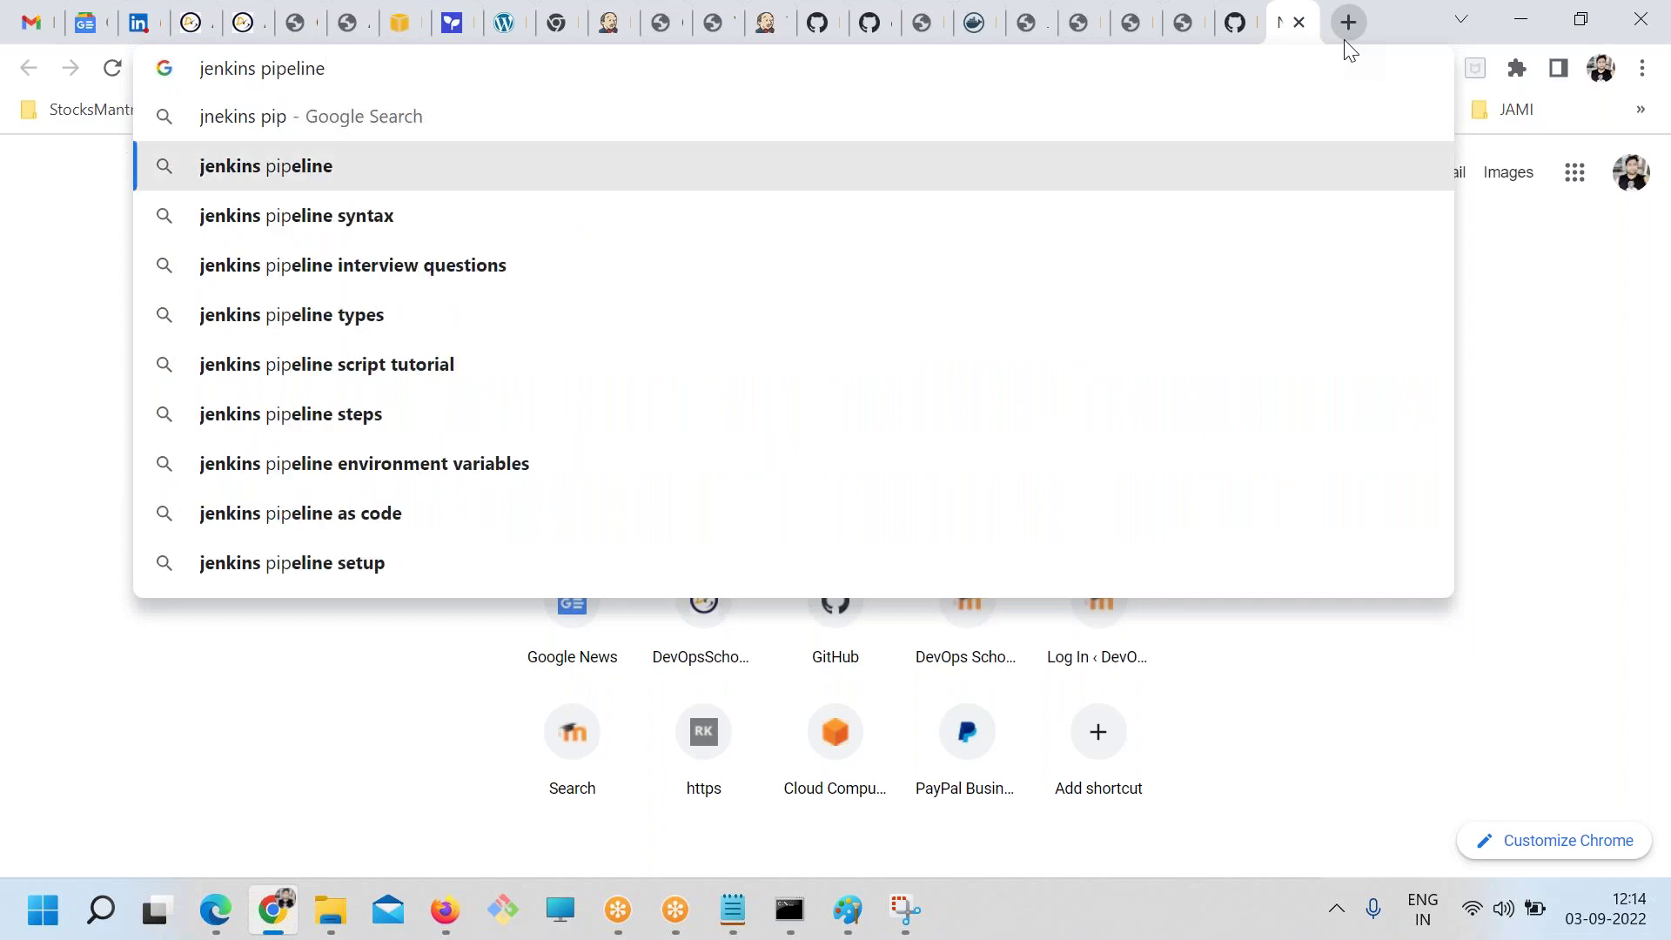
pyautogui.write('book')
pyautogui.press('Return')
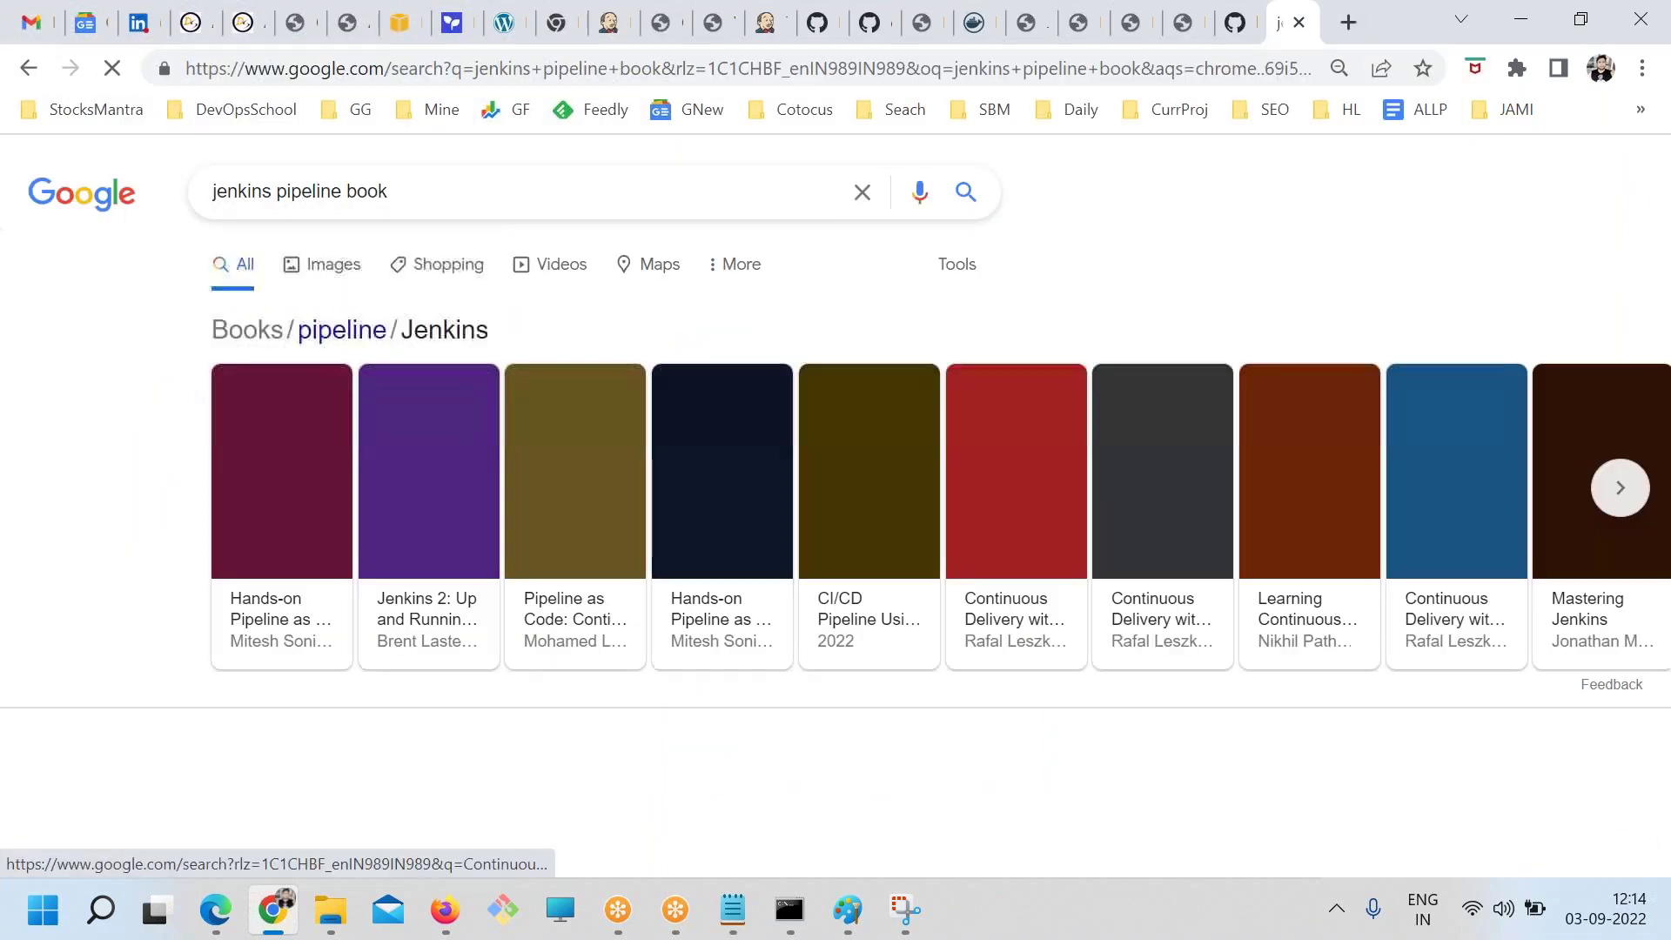
pyautogui.scroll(-5, 361, 447)
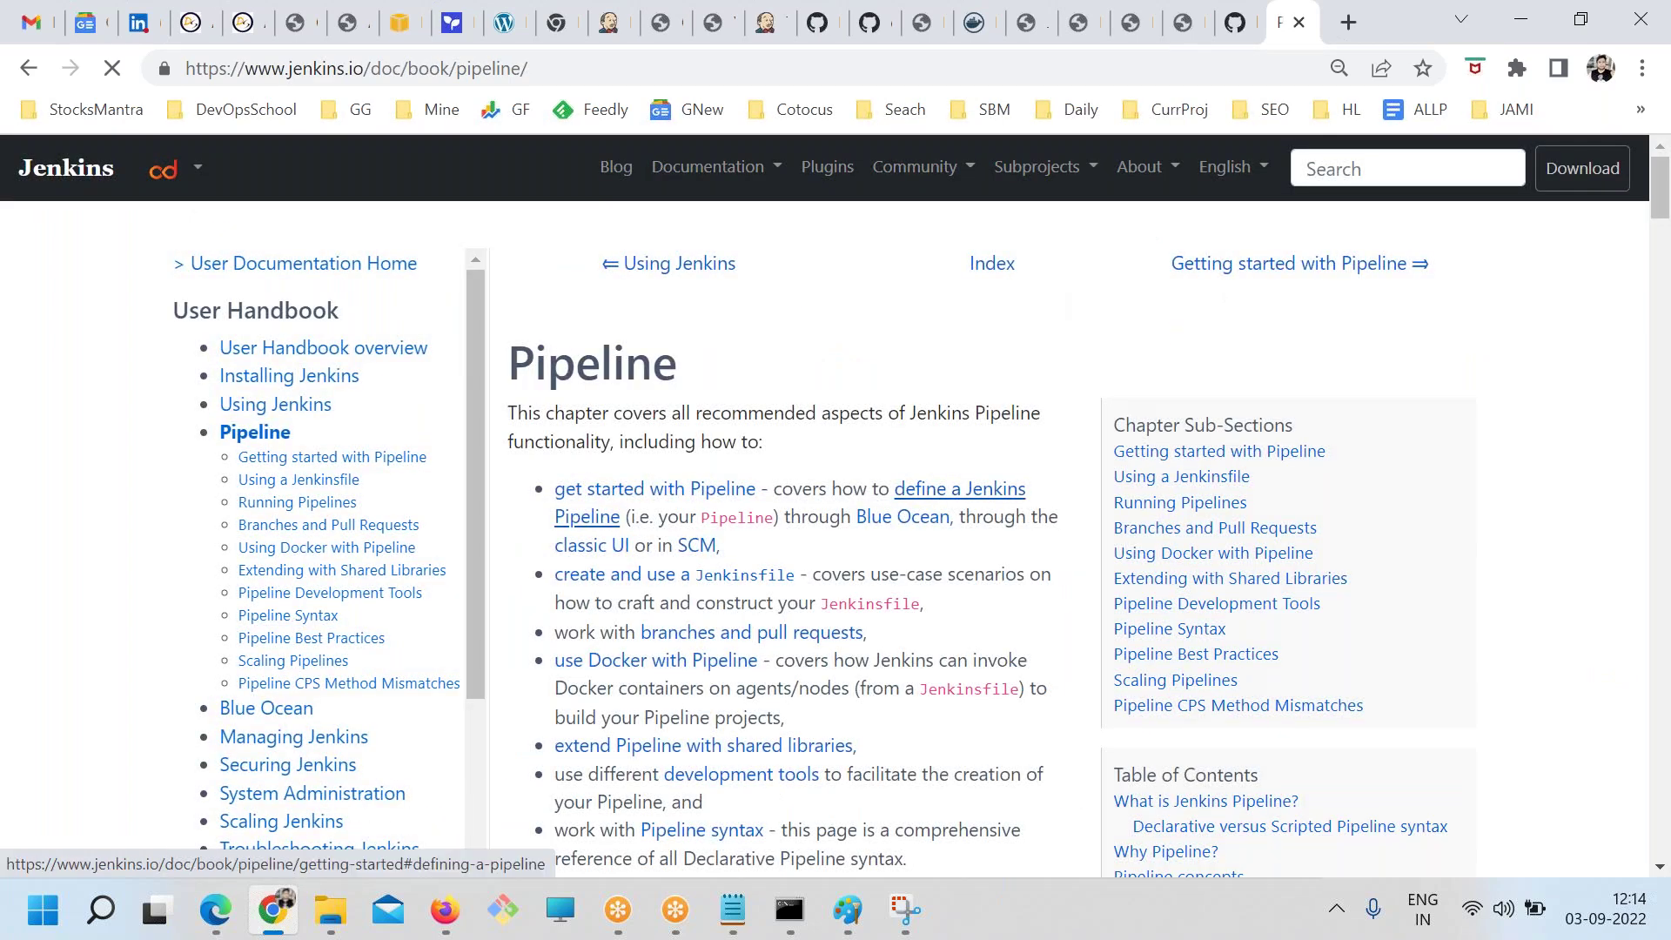
# Skim the jenkins.io Pipeline handbook chapter's stage and step sections, then return to the TEST job
pyautogui.scroll(-20, 529, 557)
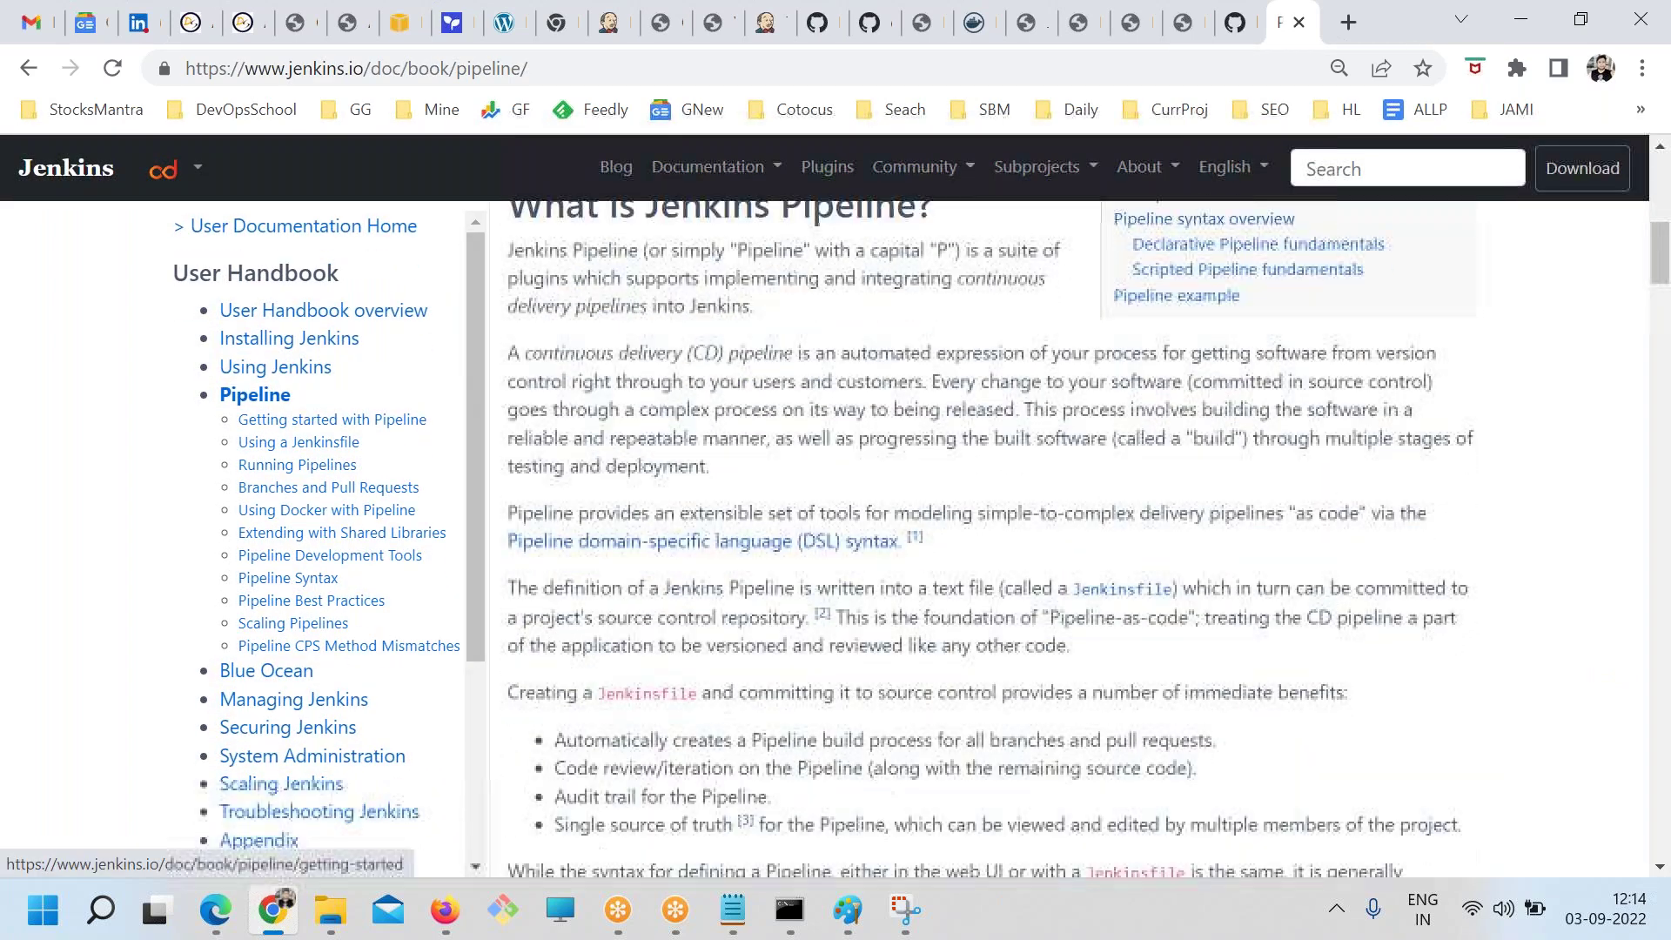
pyautogui.scroll(3, 543, 548)
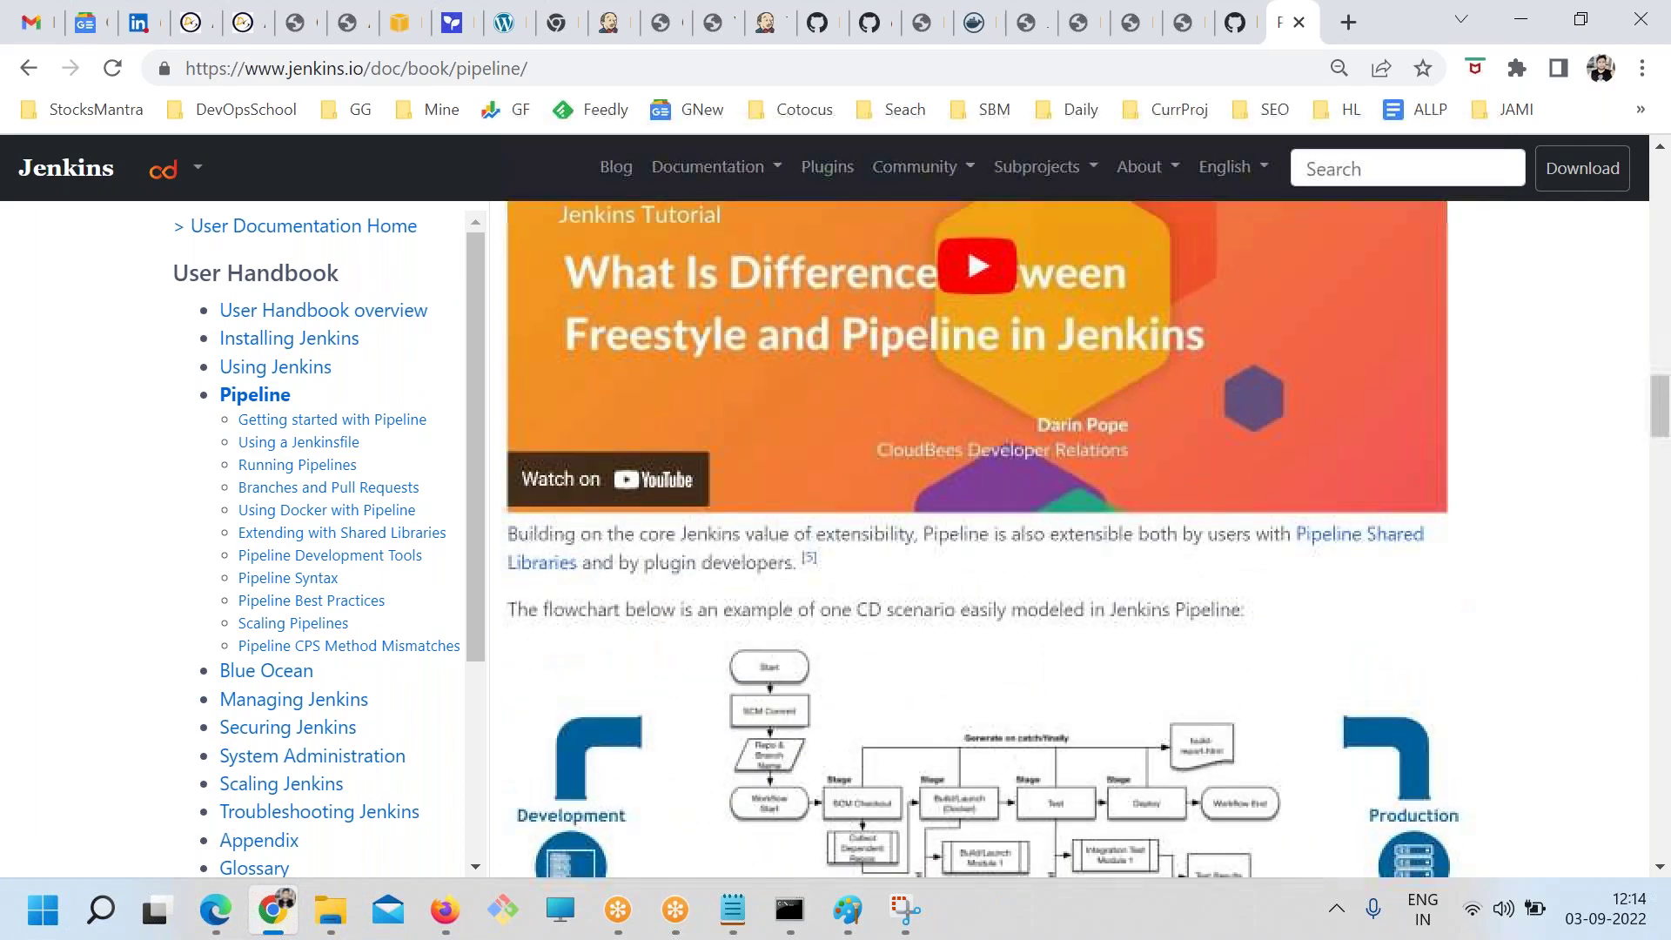
pyautogui.scroll(-20, 543, 557)
pyautogui.scroll(-15, 540, 557)
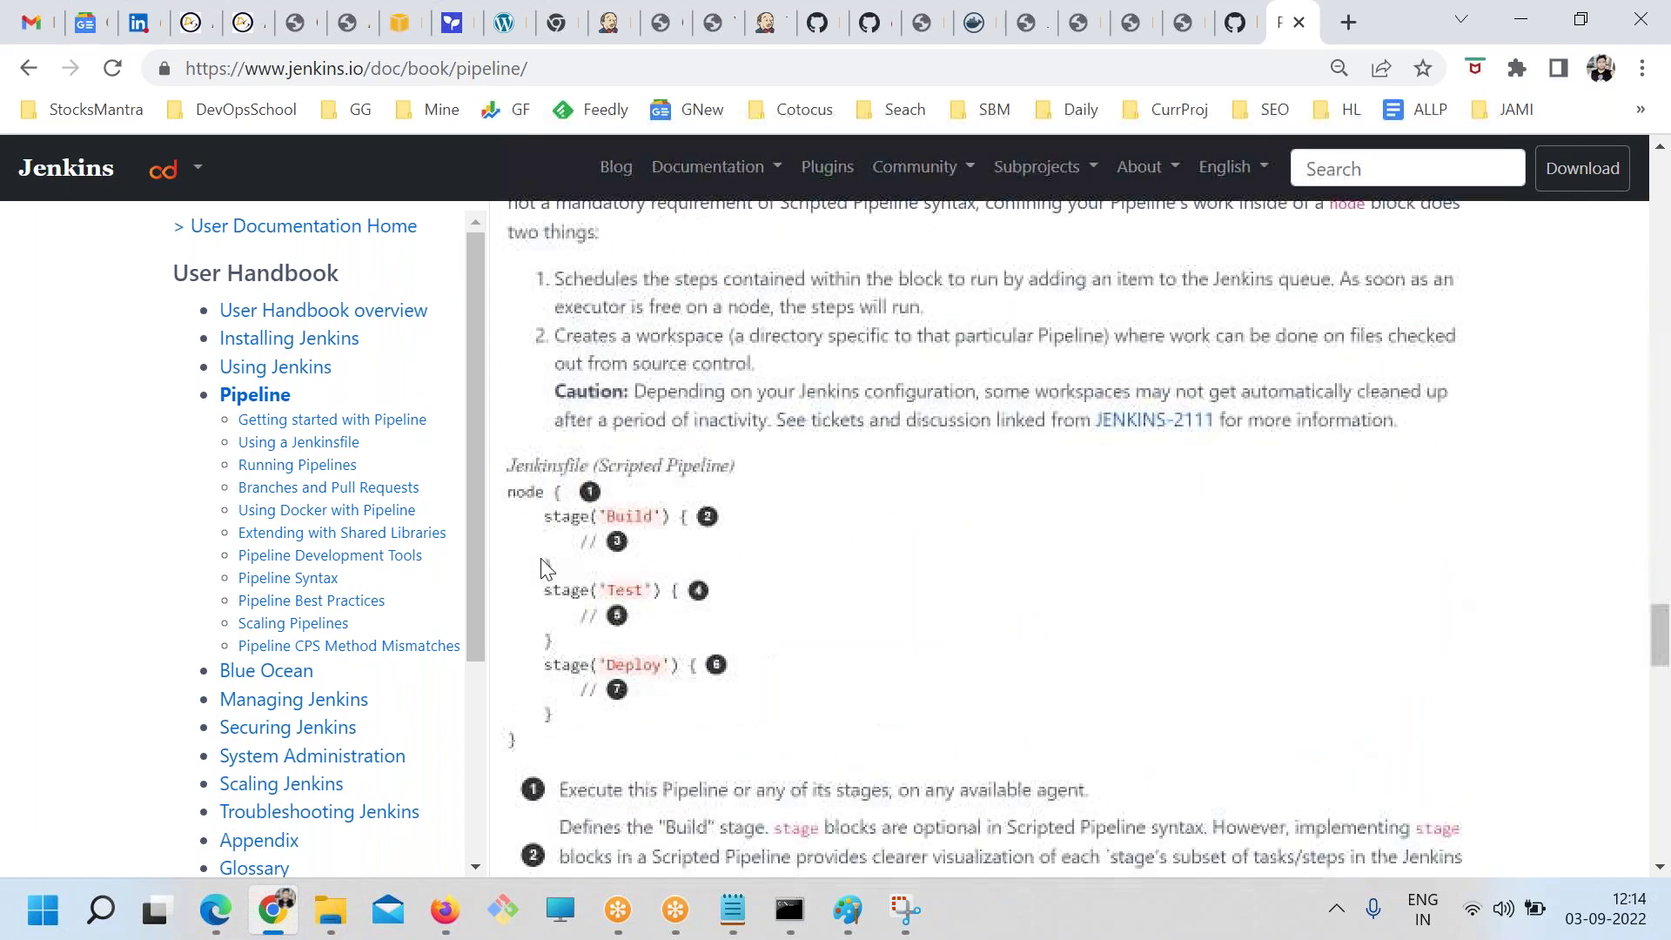
pyautogui.scroll(20, 540, 557)
pyautogui.scroll(6, 540, 561)
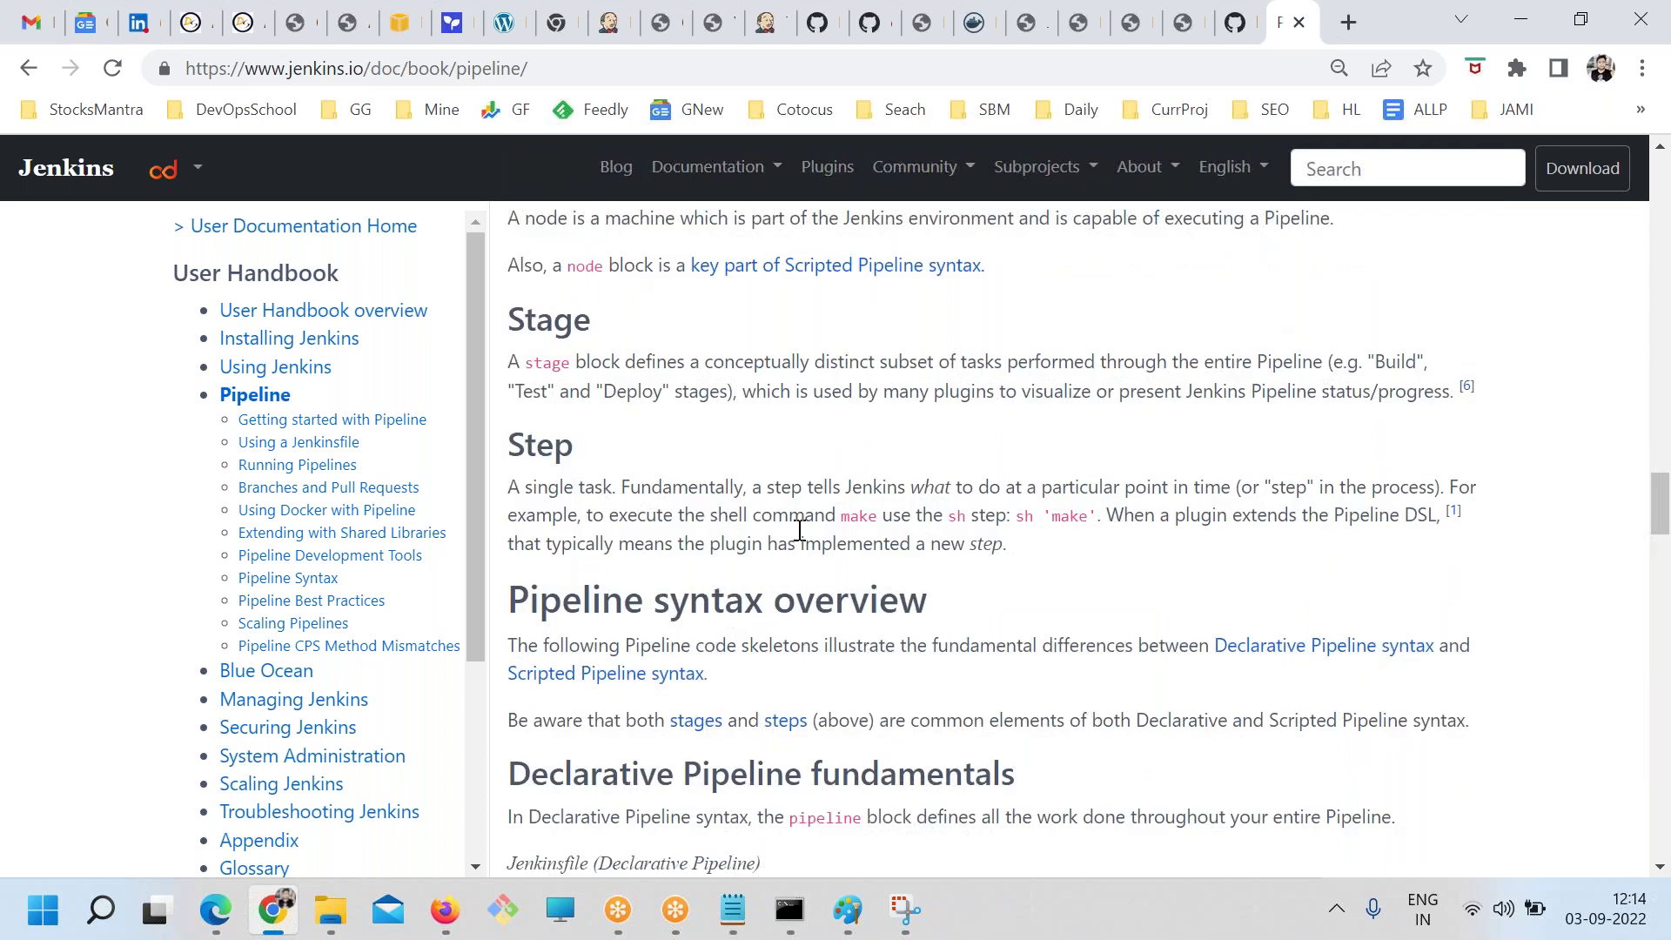
pyautogui.click(779, 19)
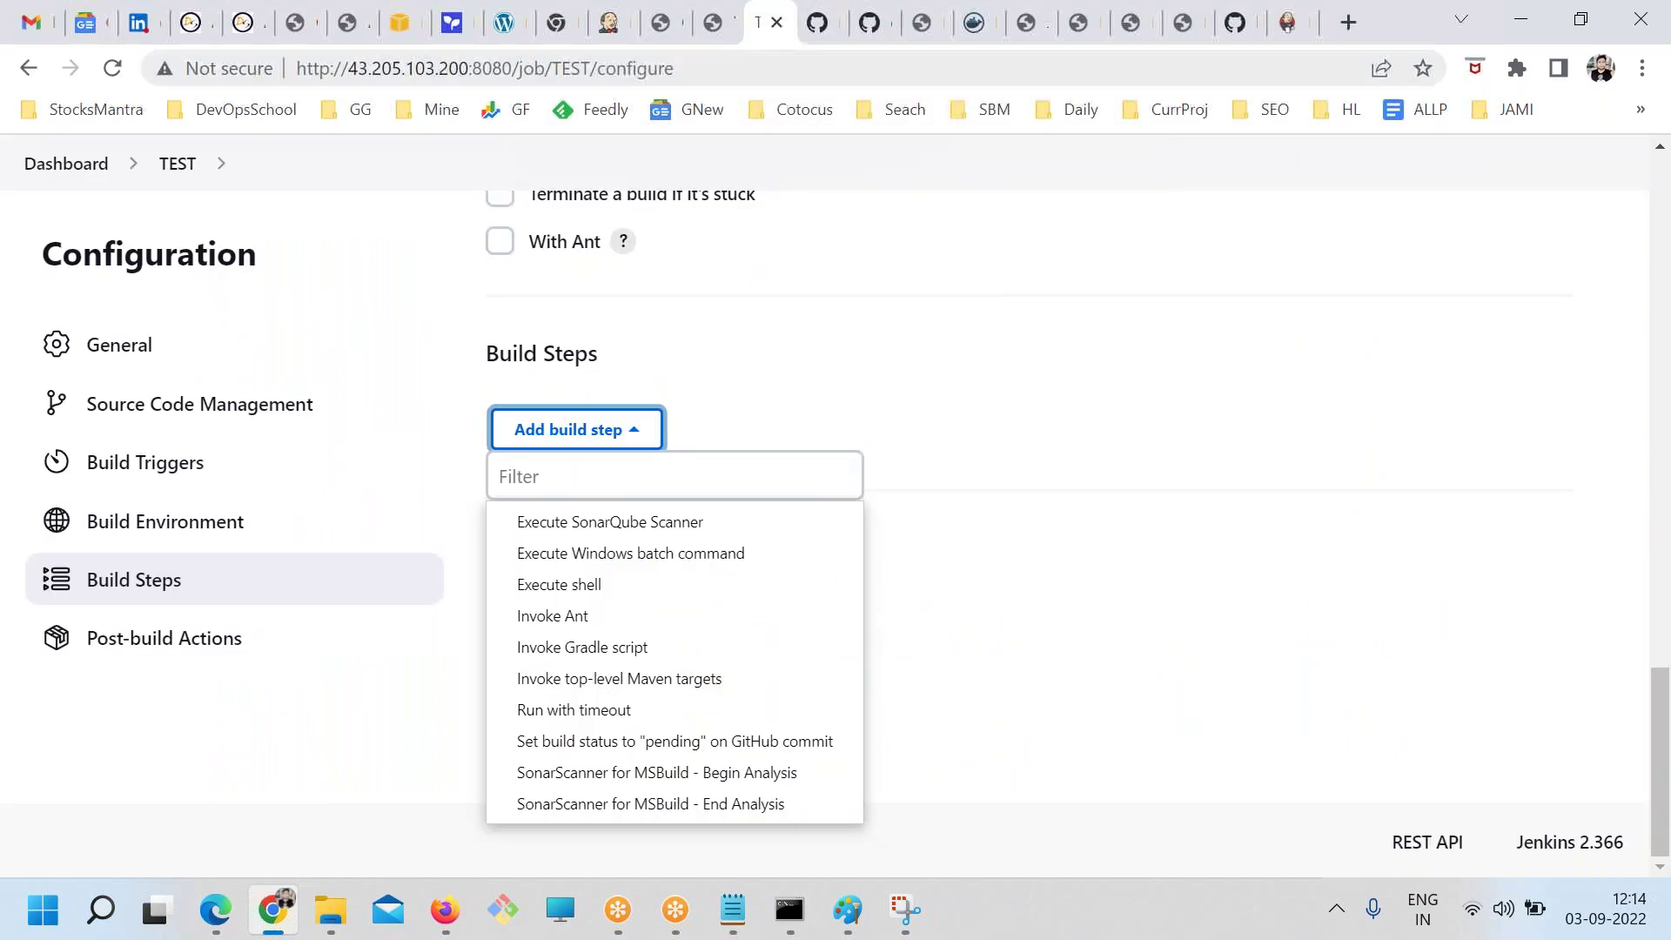
# Open the Jenkins Dashboard in a new tab
pyautogui.click(620, 27)
pyautogui.click(766, 21)
pyautogui.rightClick(78, 187)
pyautogui.rightClick(71, 164)
pyautogui.click(157, 190)
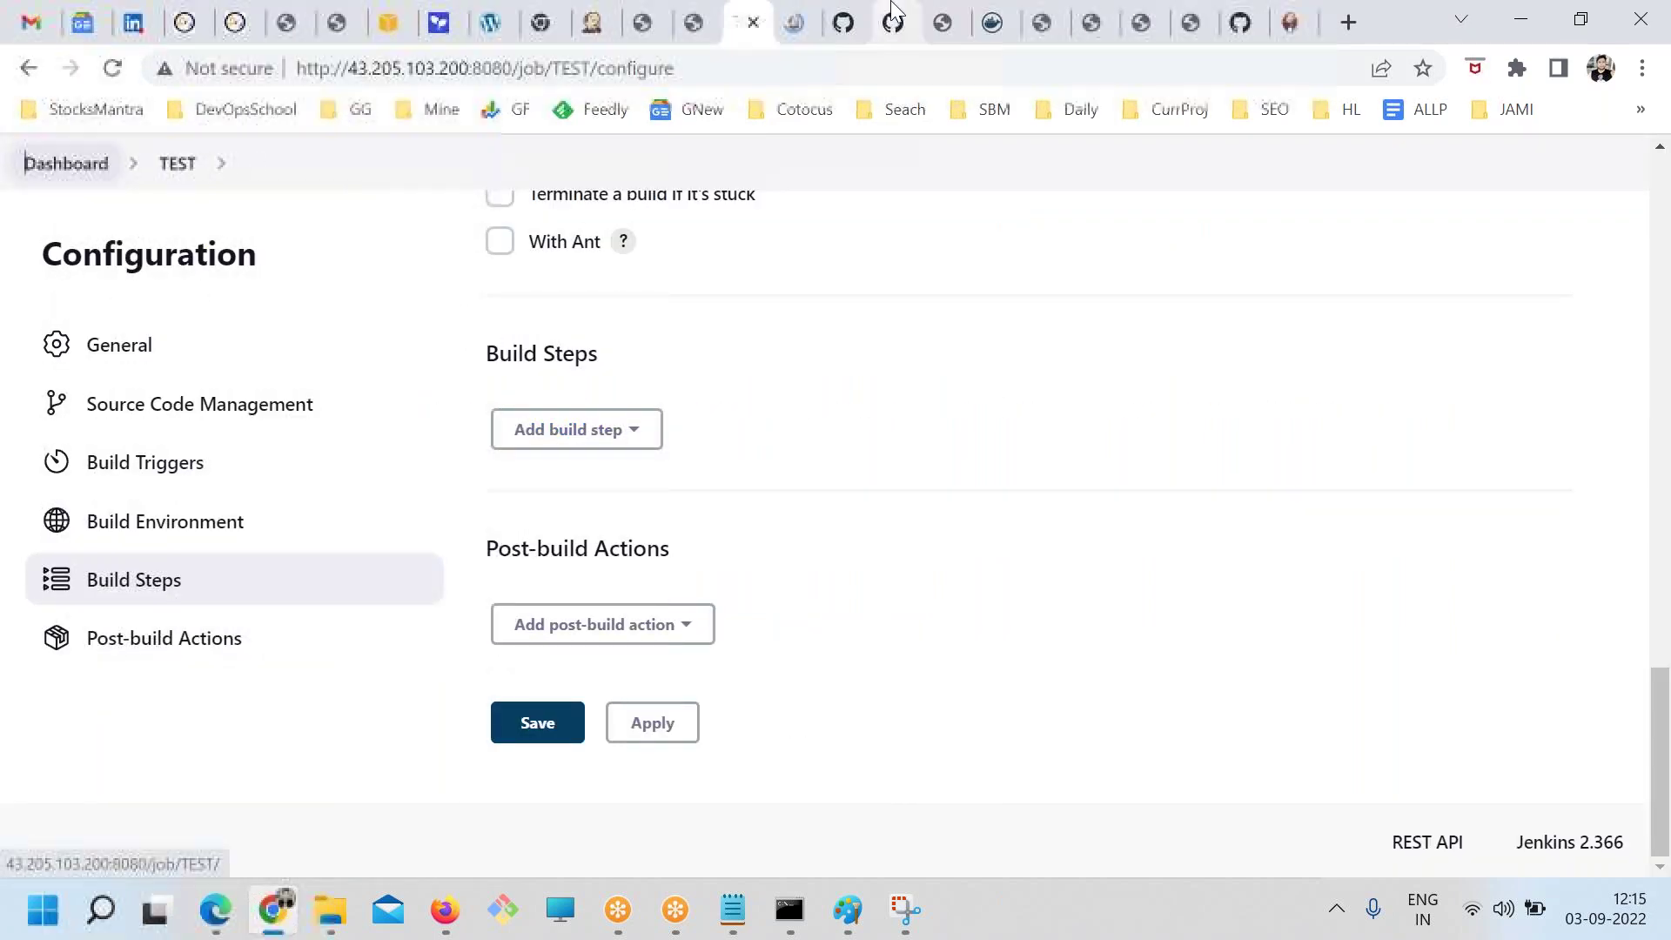
pyautogui.click(791, 24)
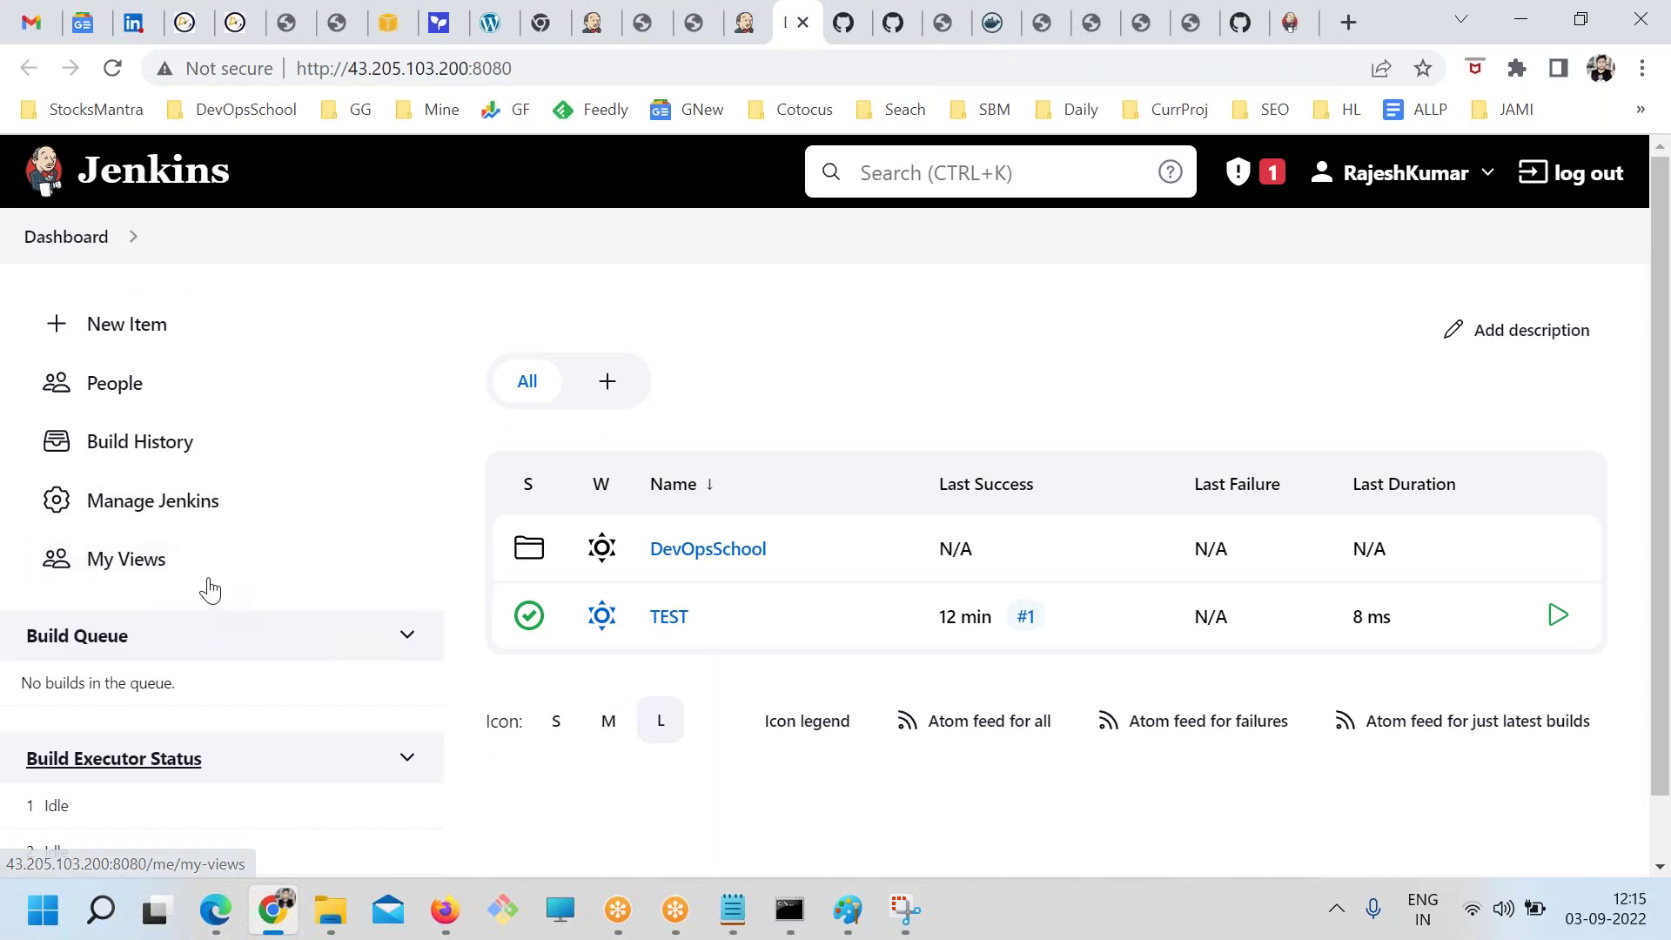
# Create a Pipeline job named 'pipe' and save its default configuration
pyautogui.click(113, 334)
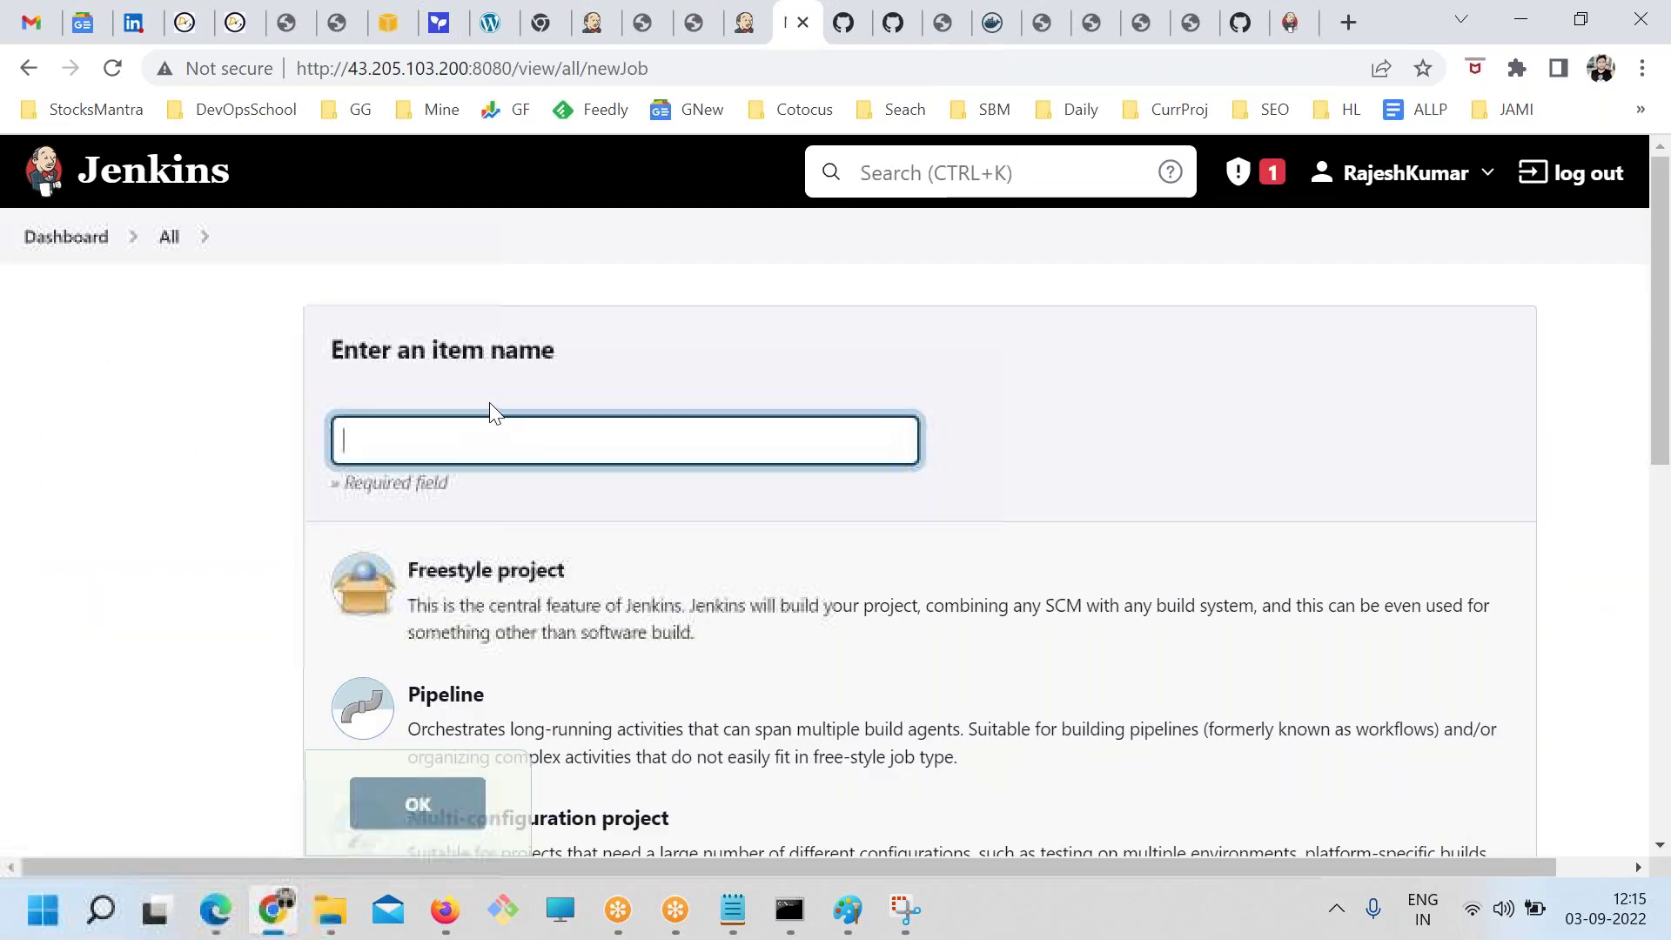
pyautogui.write('pi')
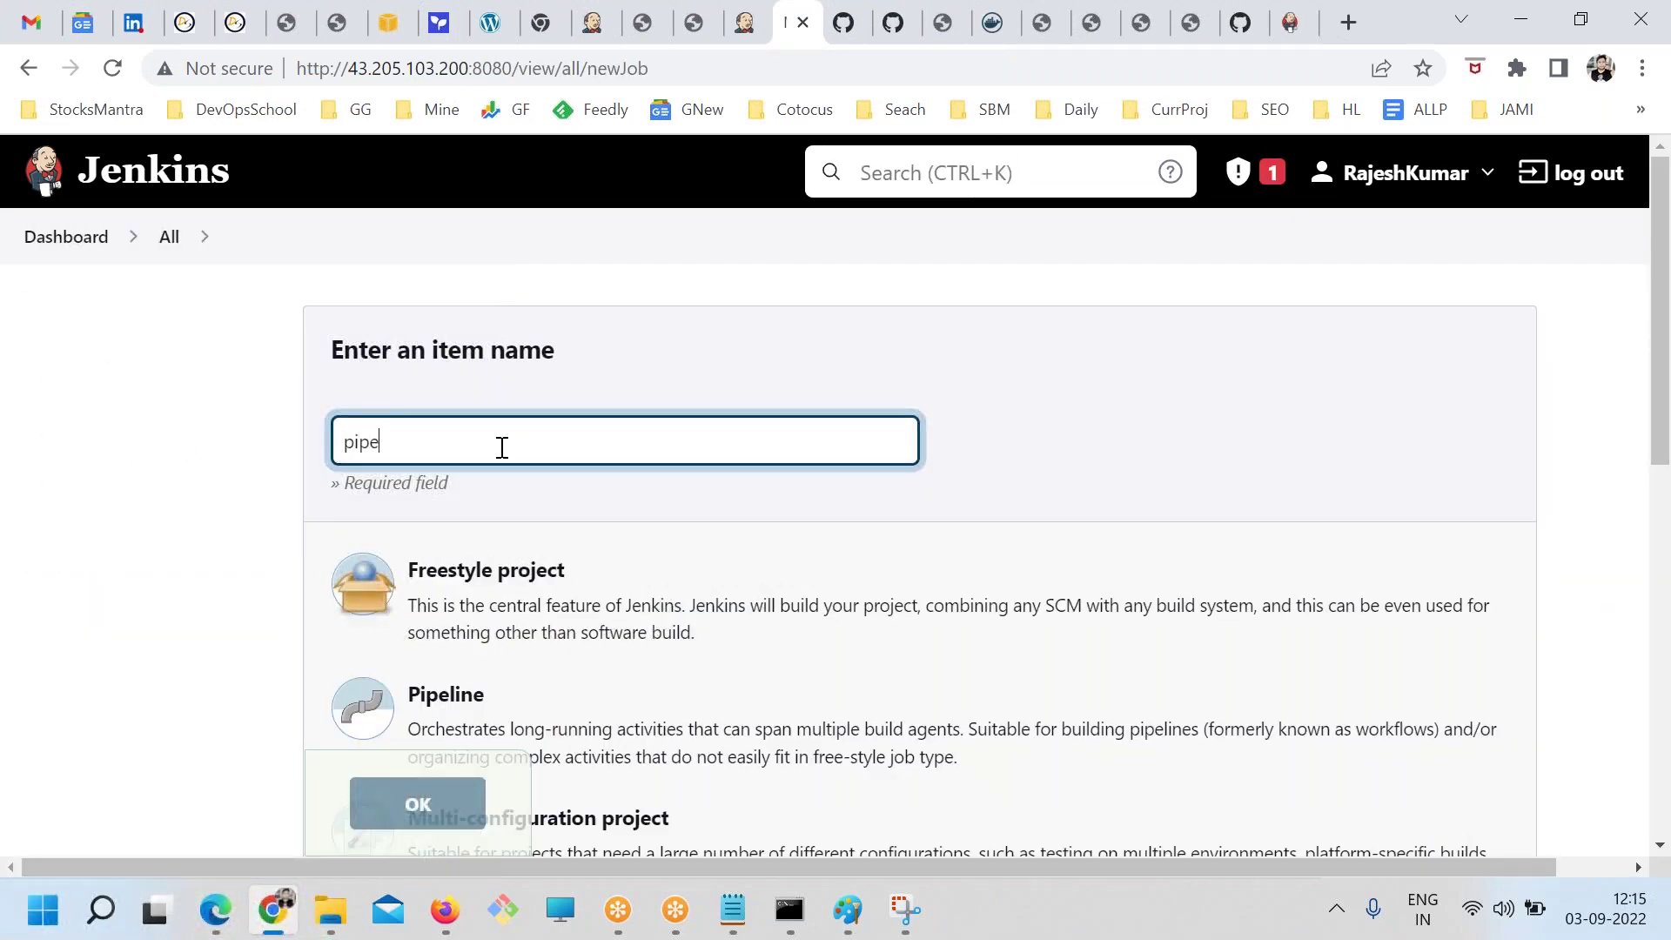
pyautogui.write('pe')
pyautogui.scroll(-3, 509, 450)
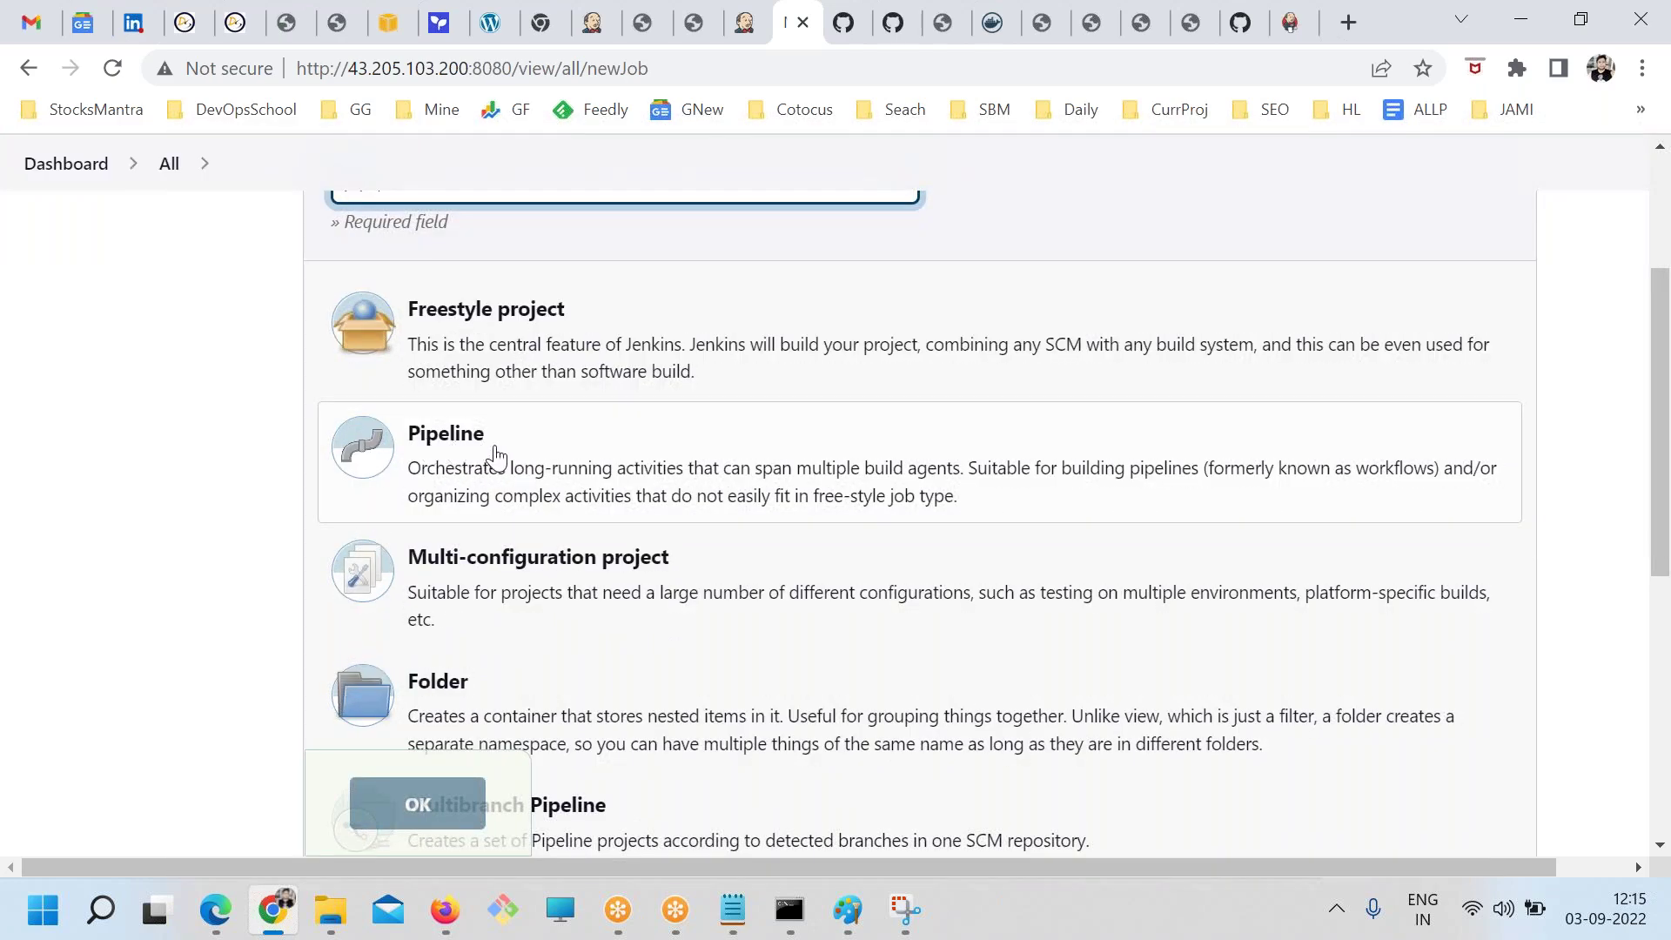
pyautogui.click(512, 458)
pyautogui.click(474, 802)
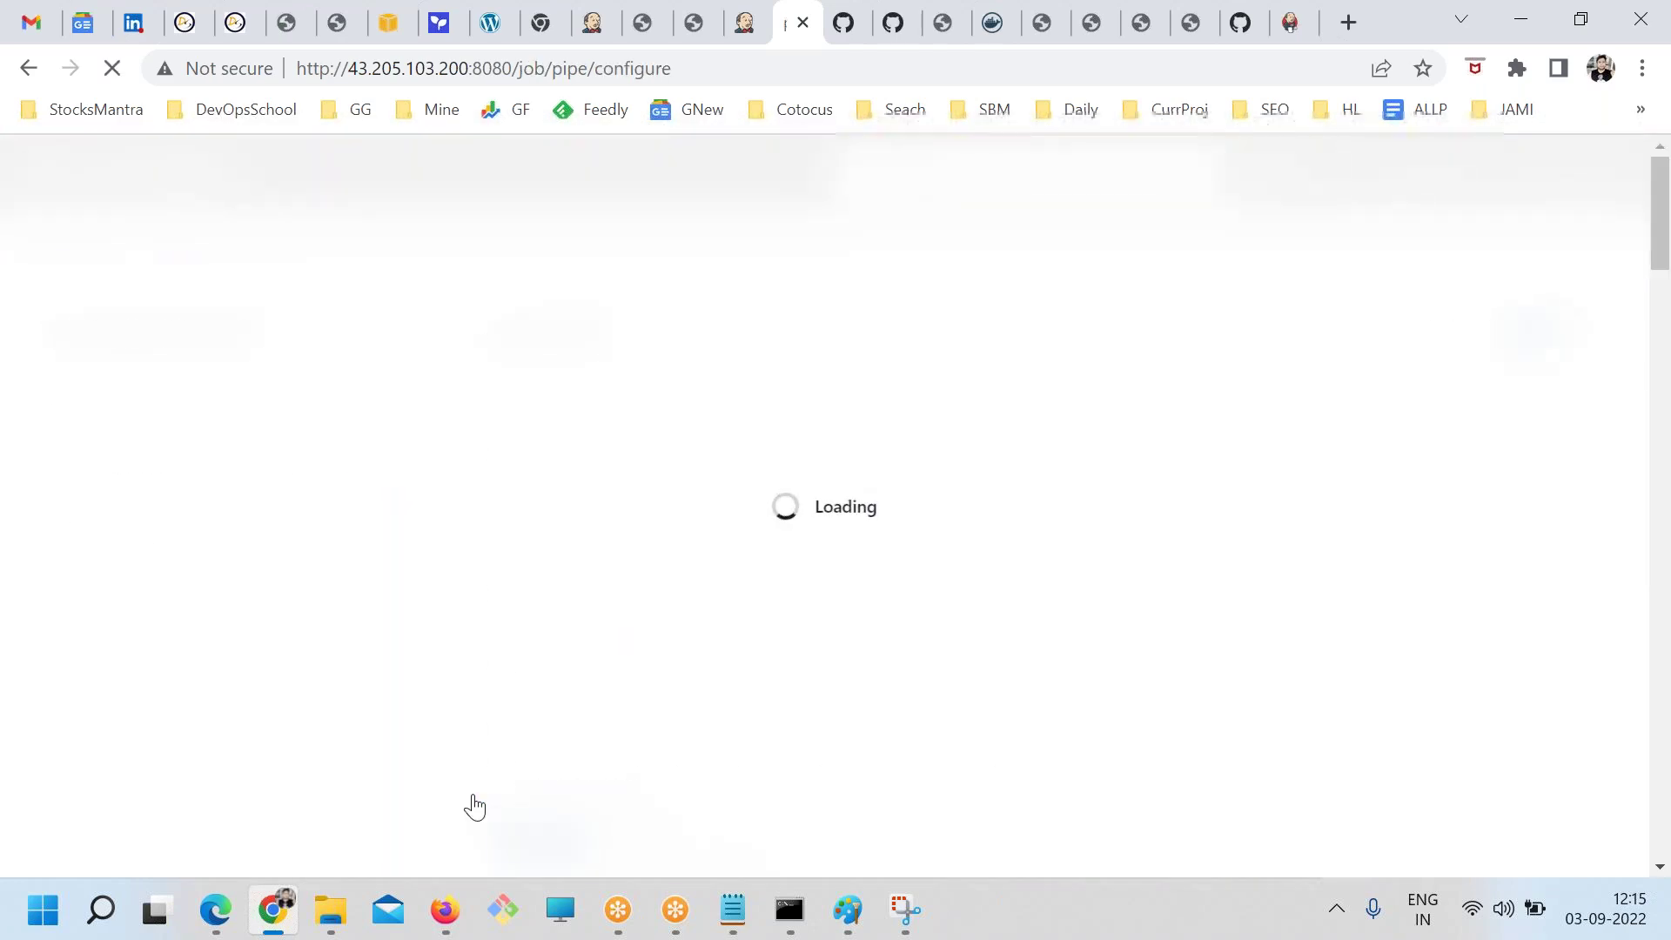
pyautogui.scroll(-3, 705, 645)
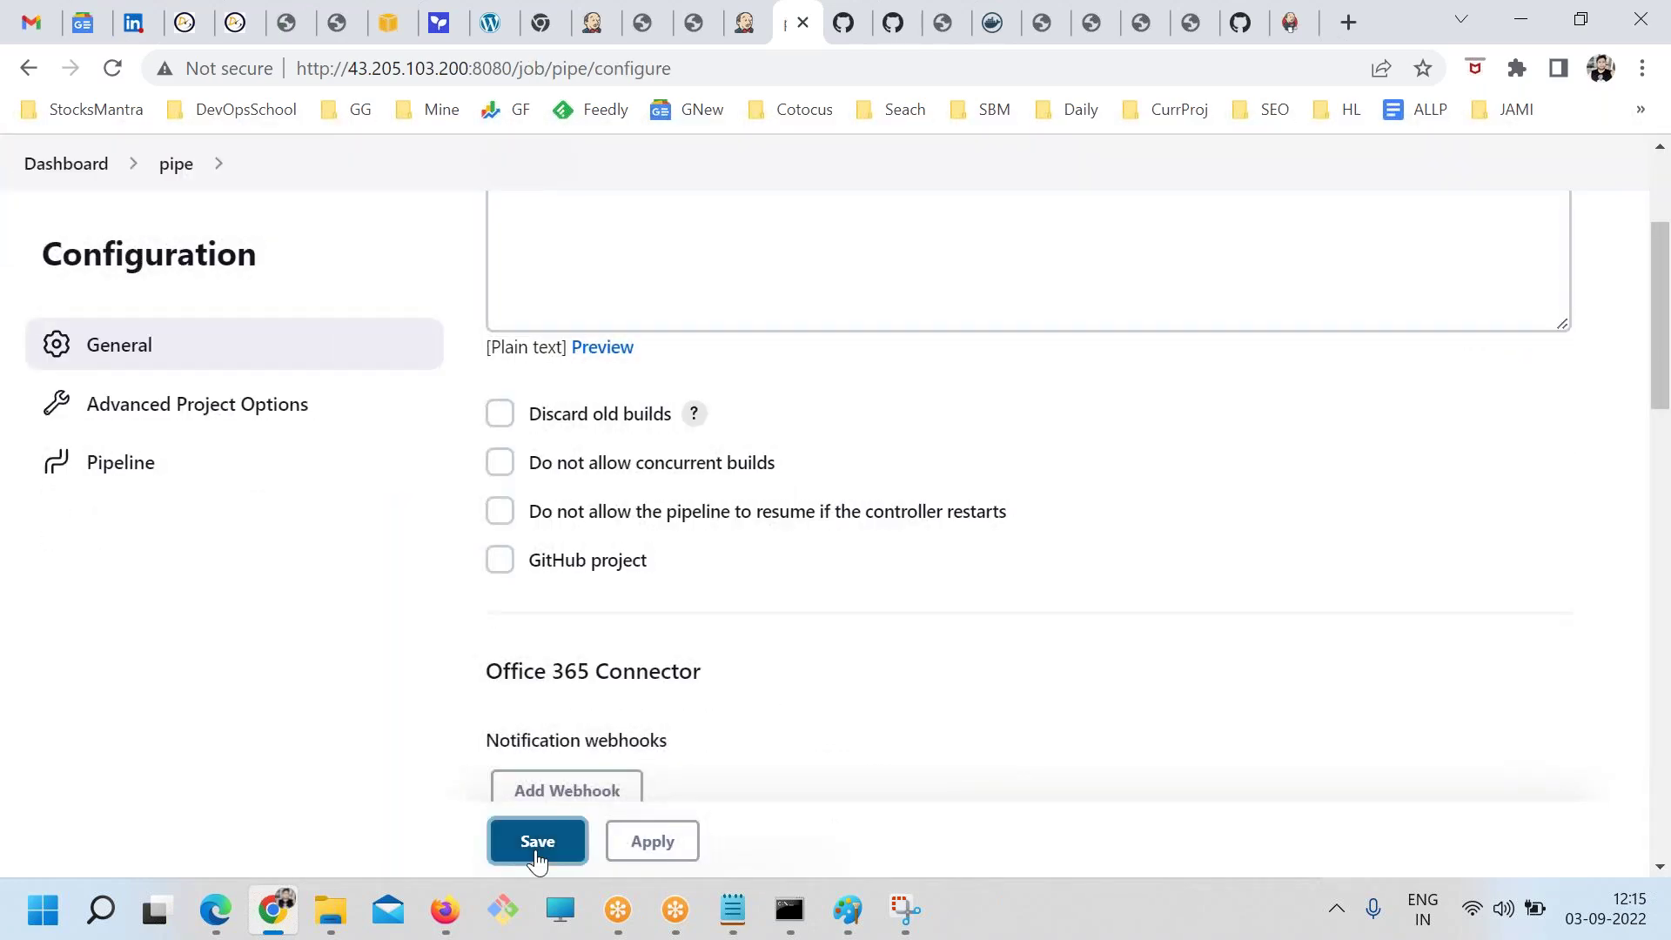
pyautogui.click(536, 840)
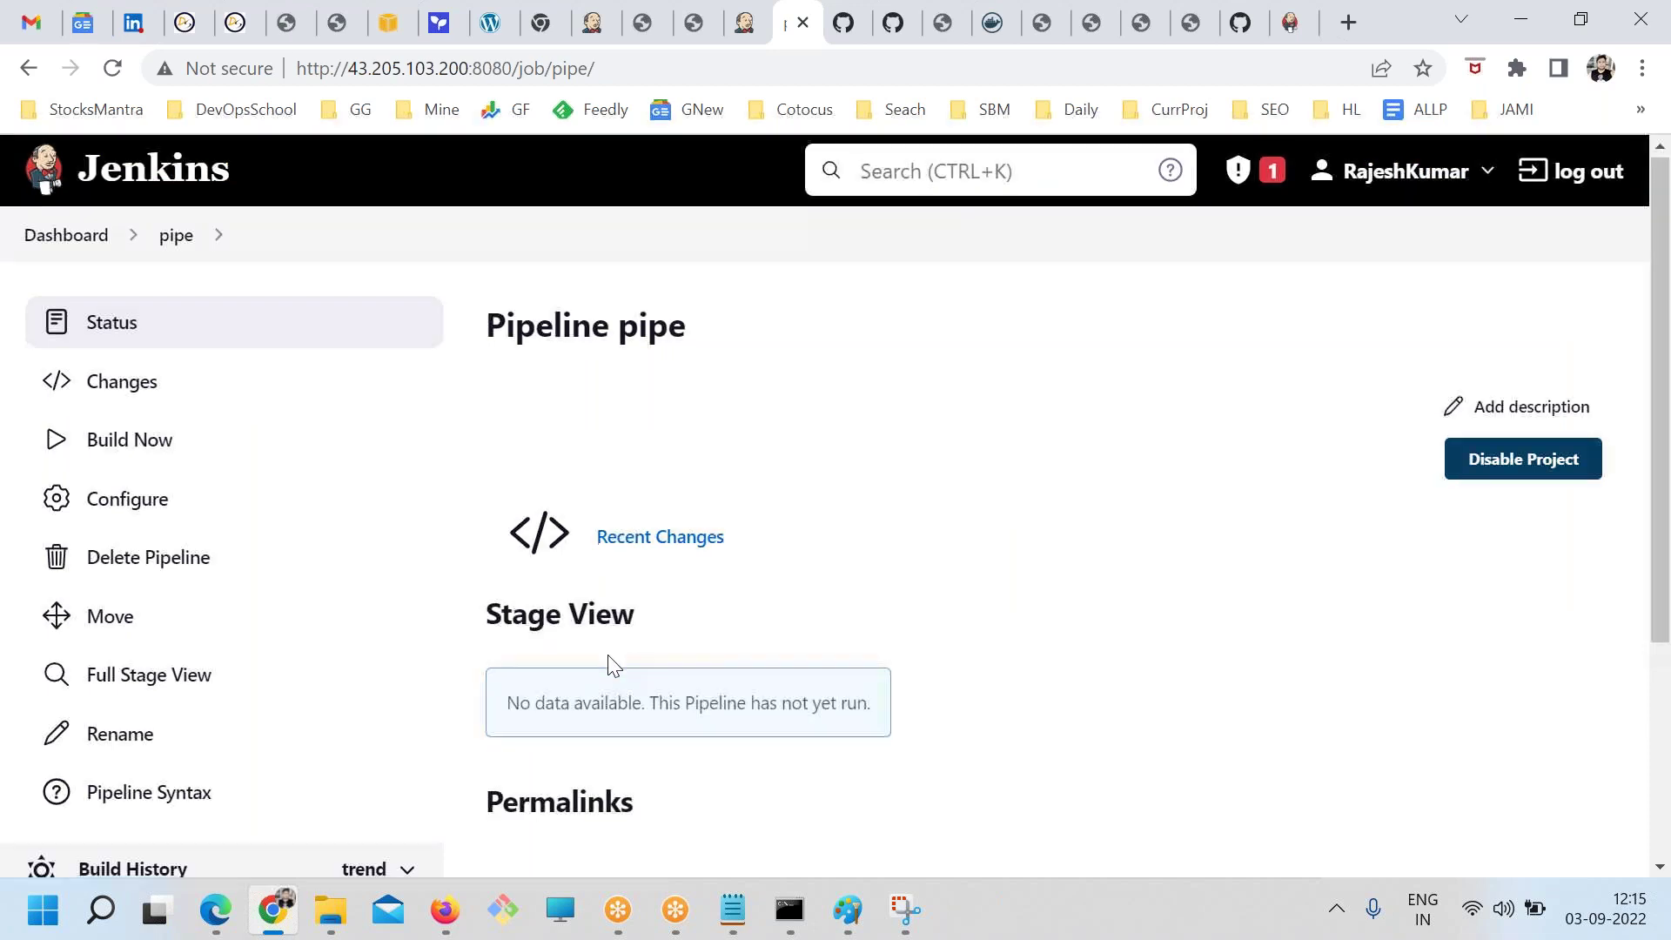
# Open the pipe job's Pipeline Syntax page at the Snippet Generator
pyautogui.scroll(-3, 300, 614)
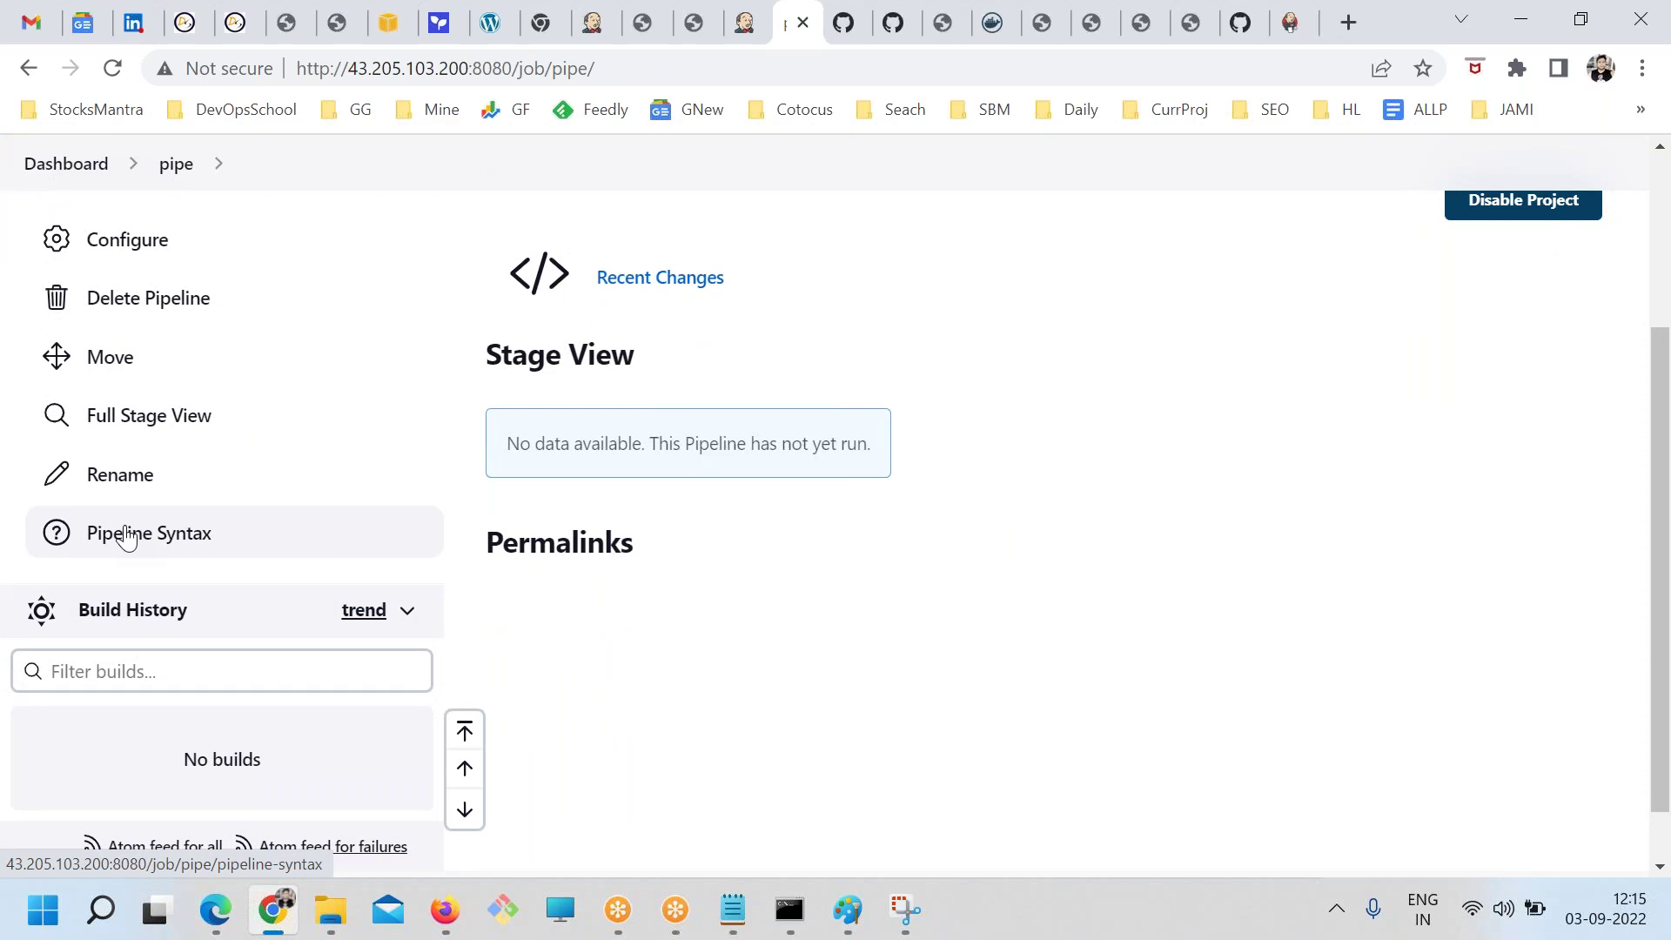
pyautogui.click(127, 536)
pyautogui.scroll(-1, 800, 581)
pyautogui.scroll(1, 801, 581)
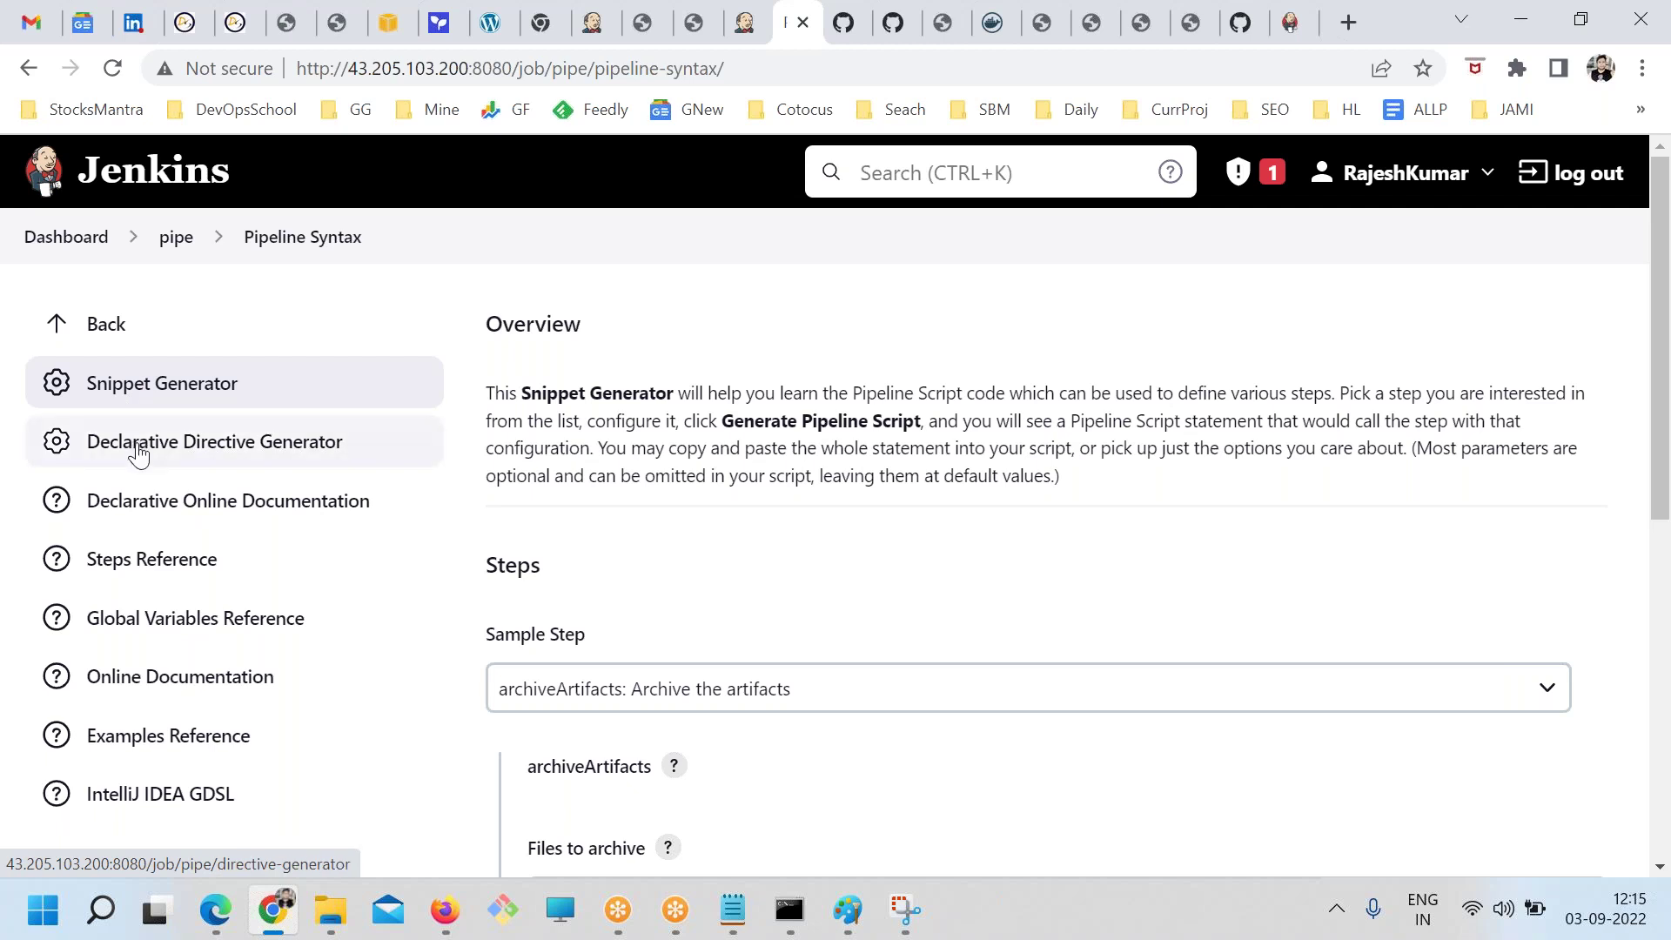
# Open the Snippet Generator and browse the list of sample steps
pyautogui.click(112, 383)
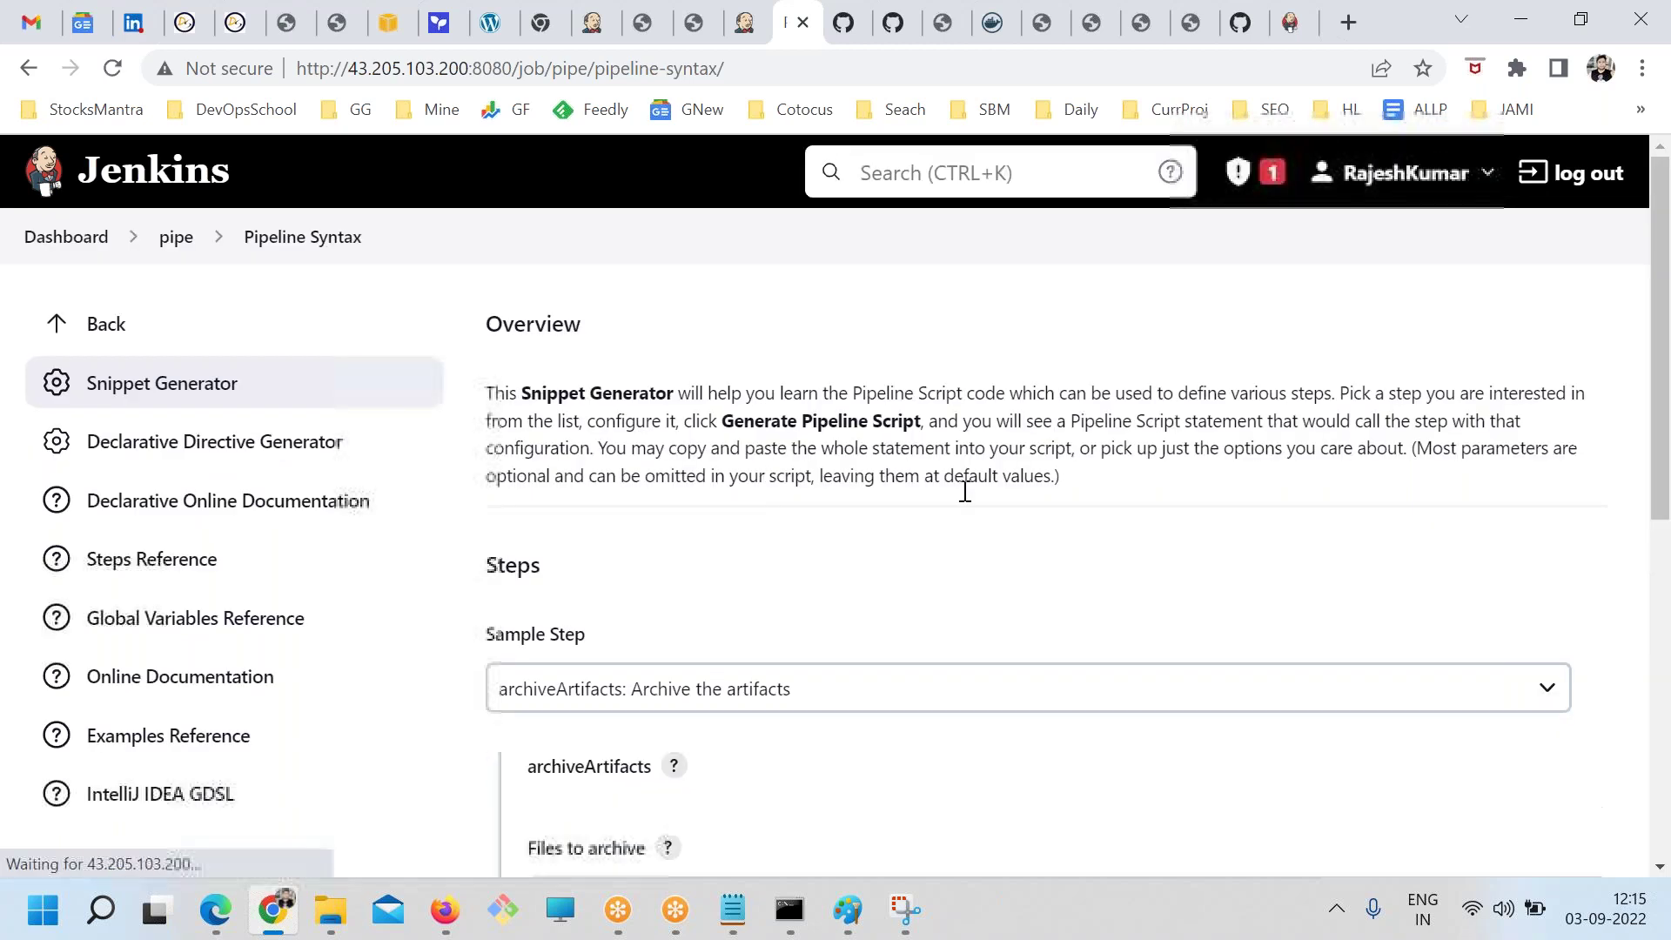
pyautogui.scroll(-3, 648, 514)
pyautogui.click(599, 440)
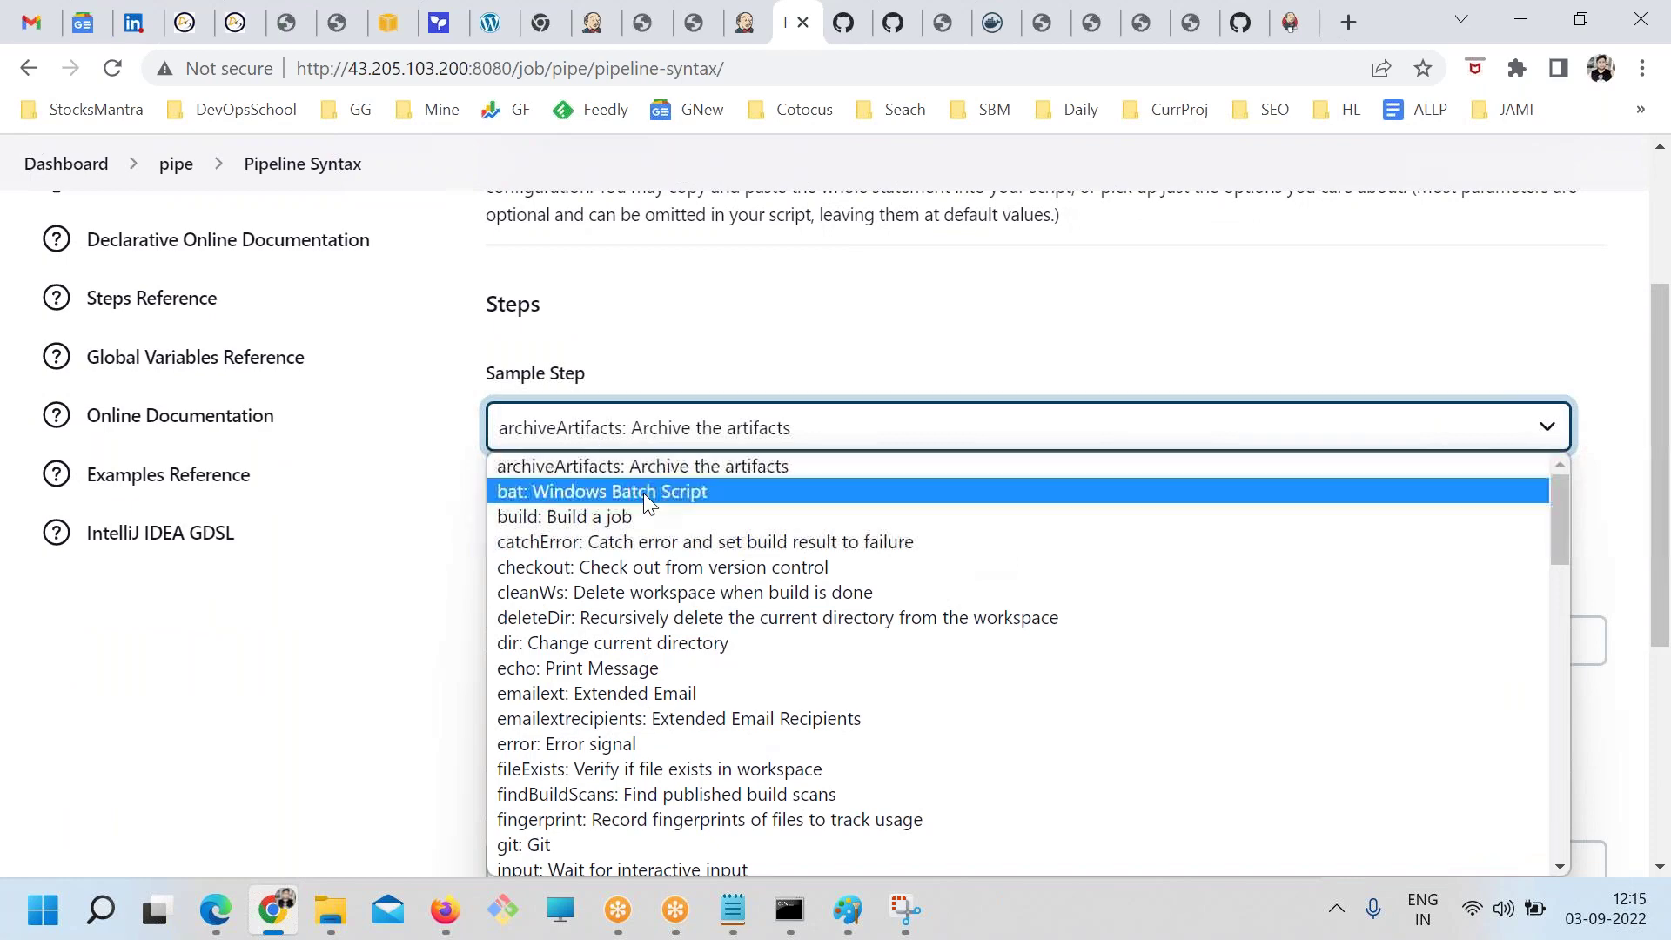
pyautogui.scroll(-5, 634, 696)
pyautogui.scroll(-3, 628, 688)
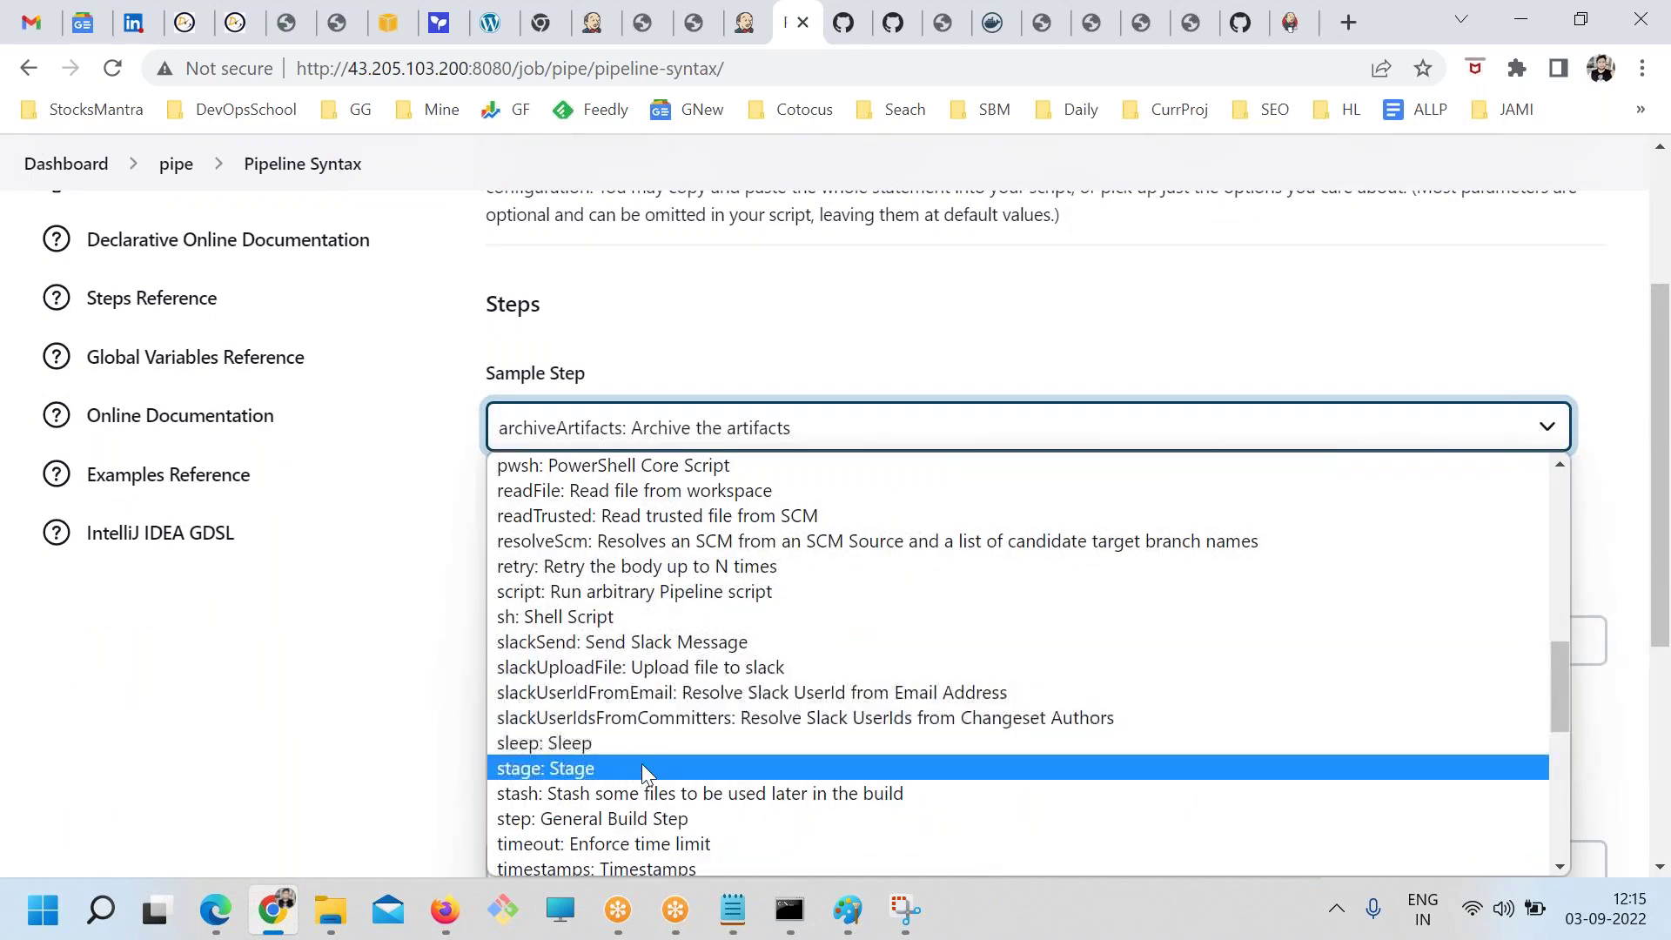
pyautogui.scroll(-6, 641, 763)
pyautogui.scroll(-1, 682, 765)
pyautogui.scroll(10, 656, 792)
pyautogui.click(1057, 633)
pyautogui.scroll(-3, 1057, 633)
pyautogui.scroll(3, 839, 585)
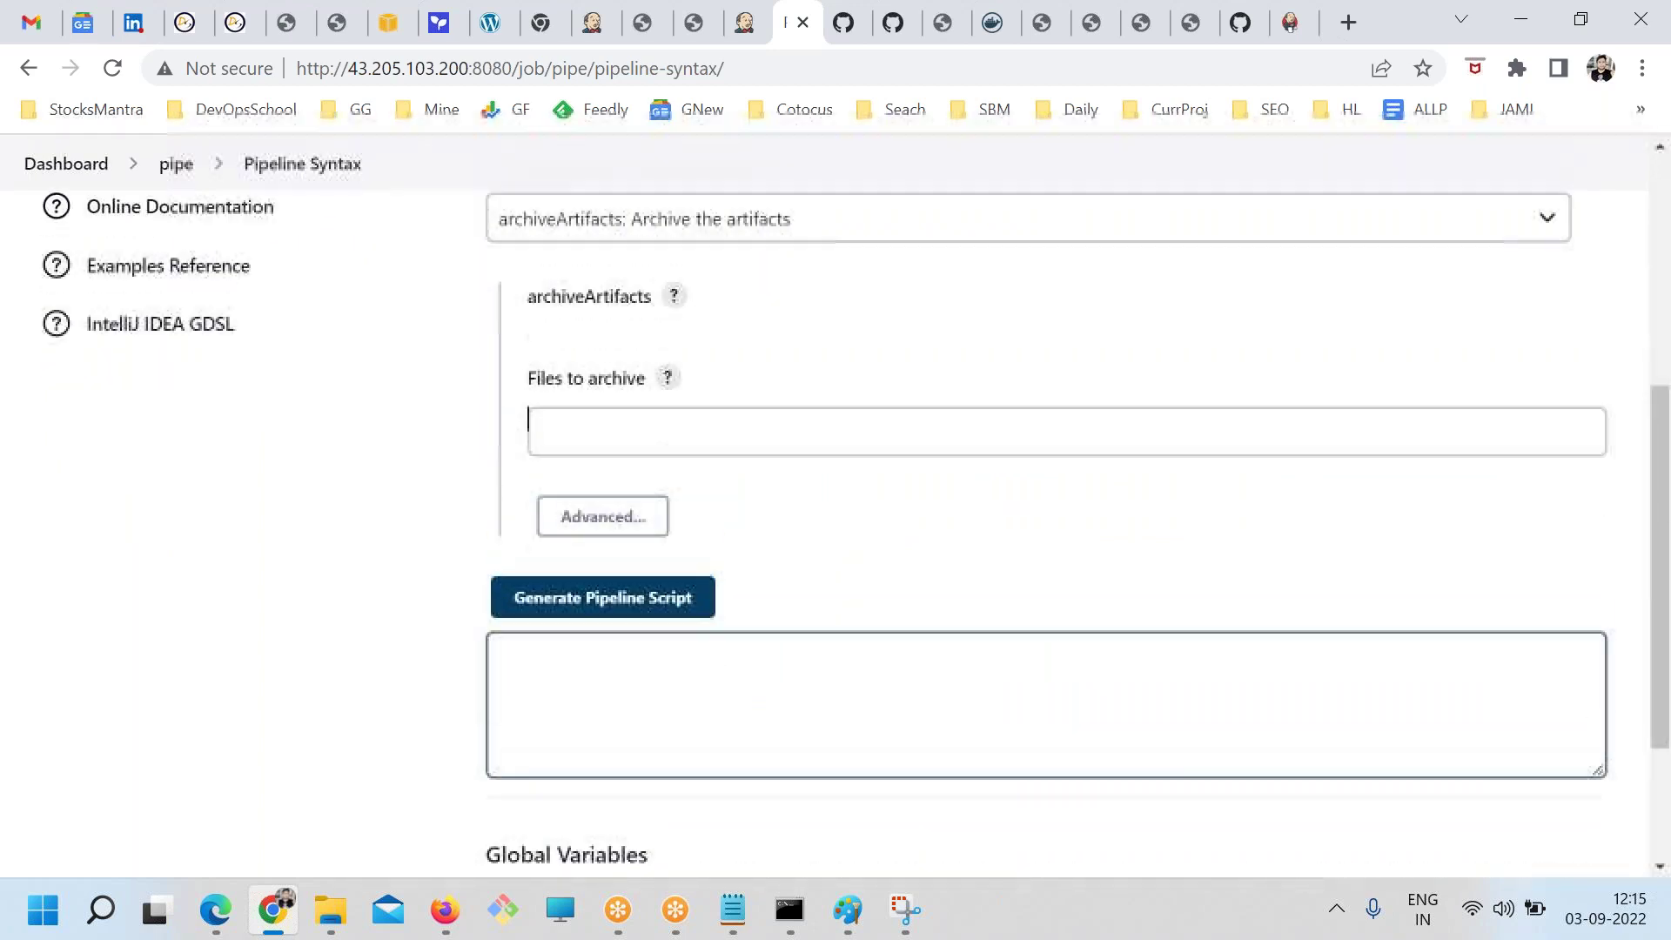
# Choose sh: Shell Script as the sample step after briefly trying bat: Windows Batch Script
pyautogui.click(839, 444)
pyautogui.click(597, 491)
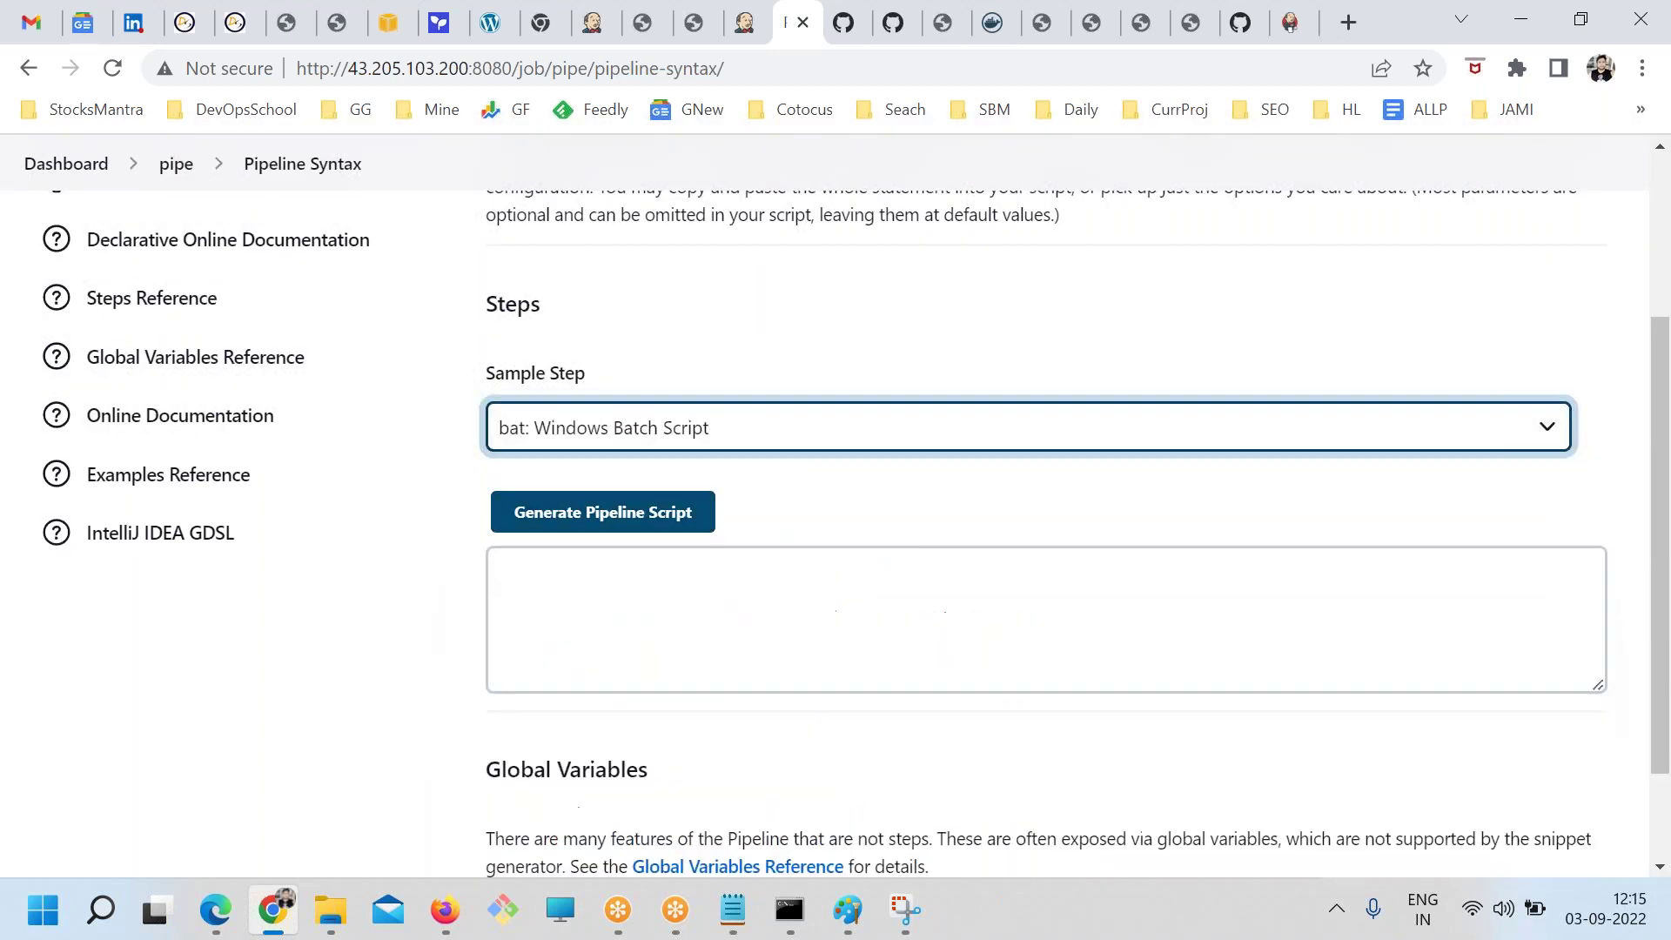
pyautogui.scroll(-1, 688, 589)
pyautogui.click(586, 519)
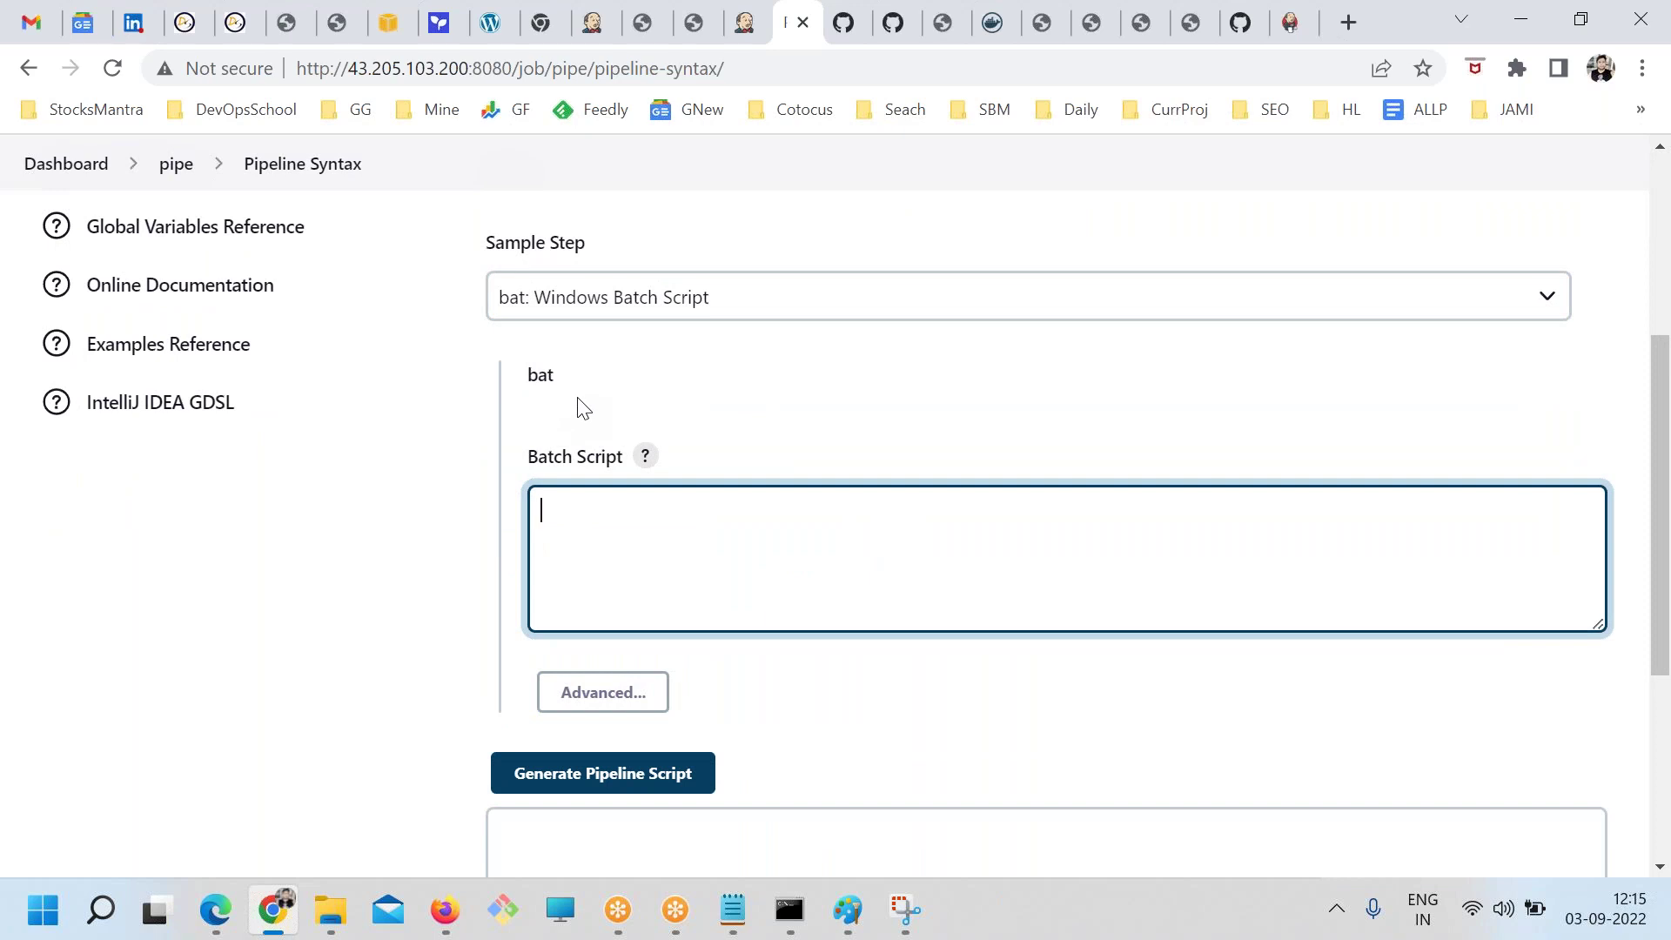
pyautogui.click(568, 300)
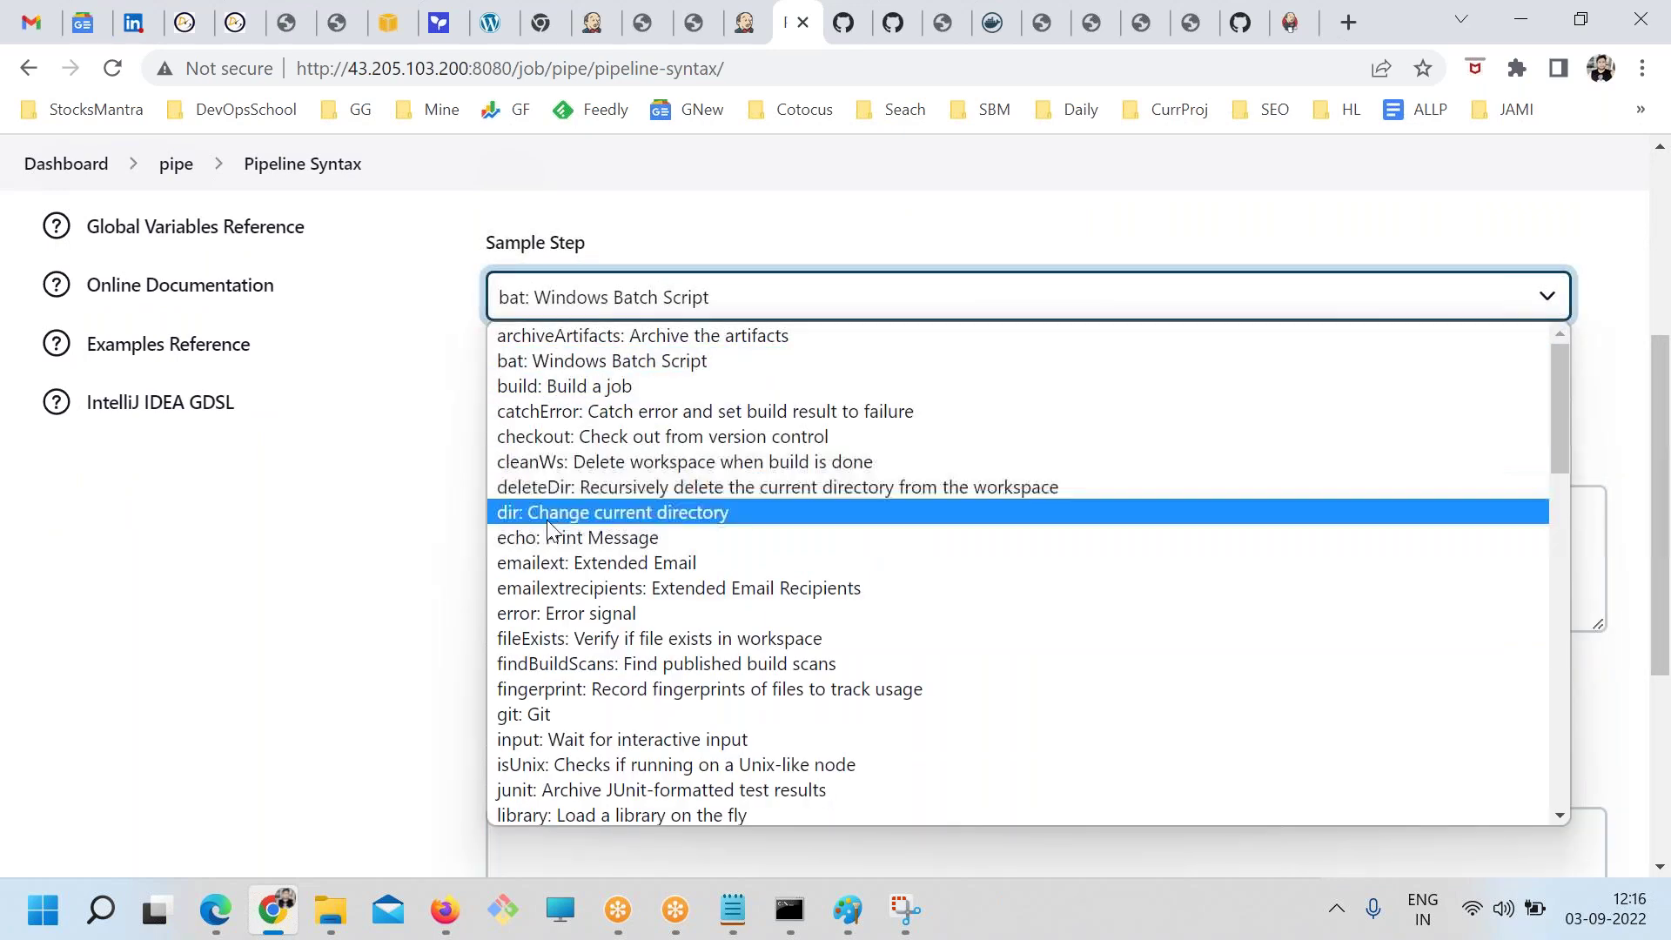
pyautogui.scroll(-3, 588, 639)
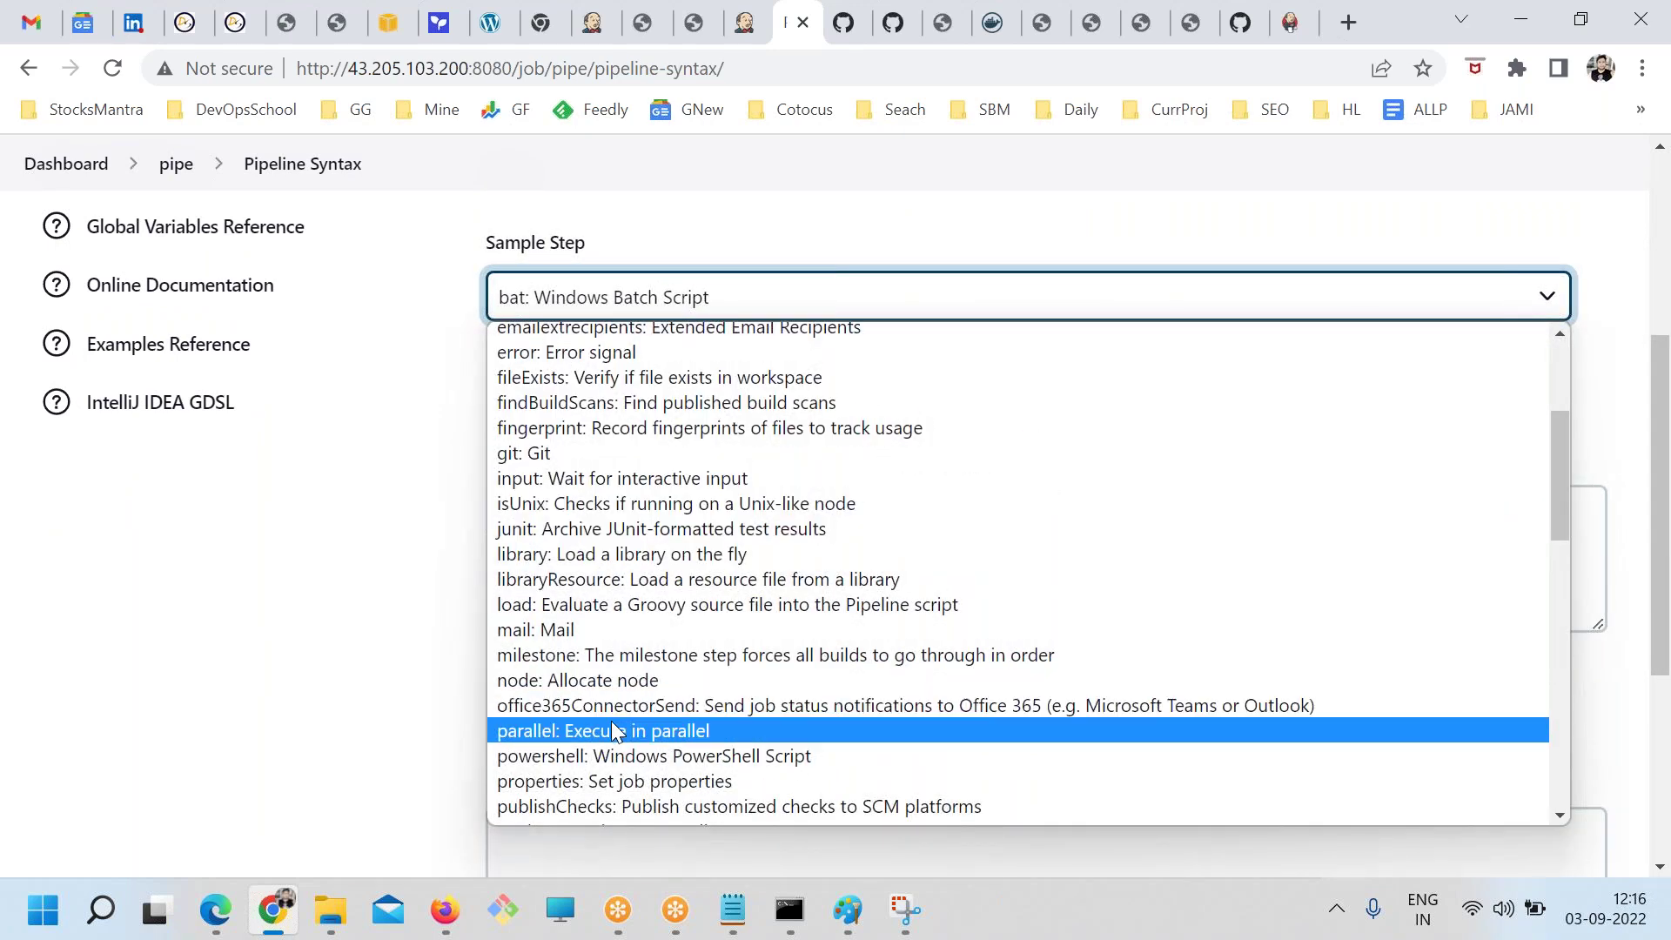
pyautogui.scroll(-3, 612, 727)
pyautogui.click(551, 745)
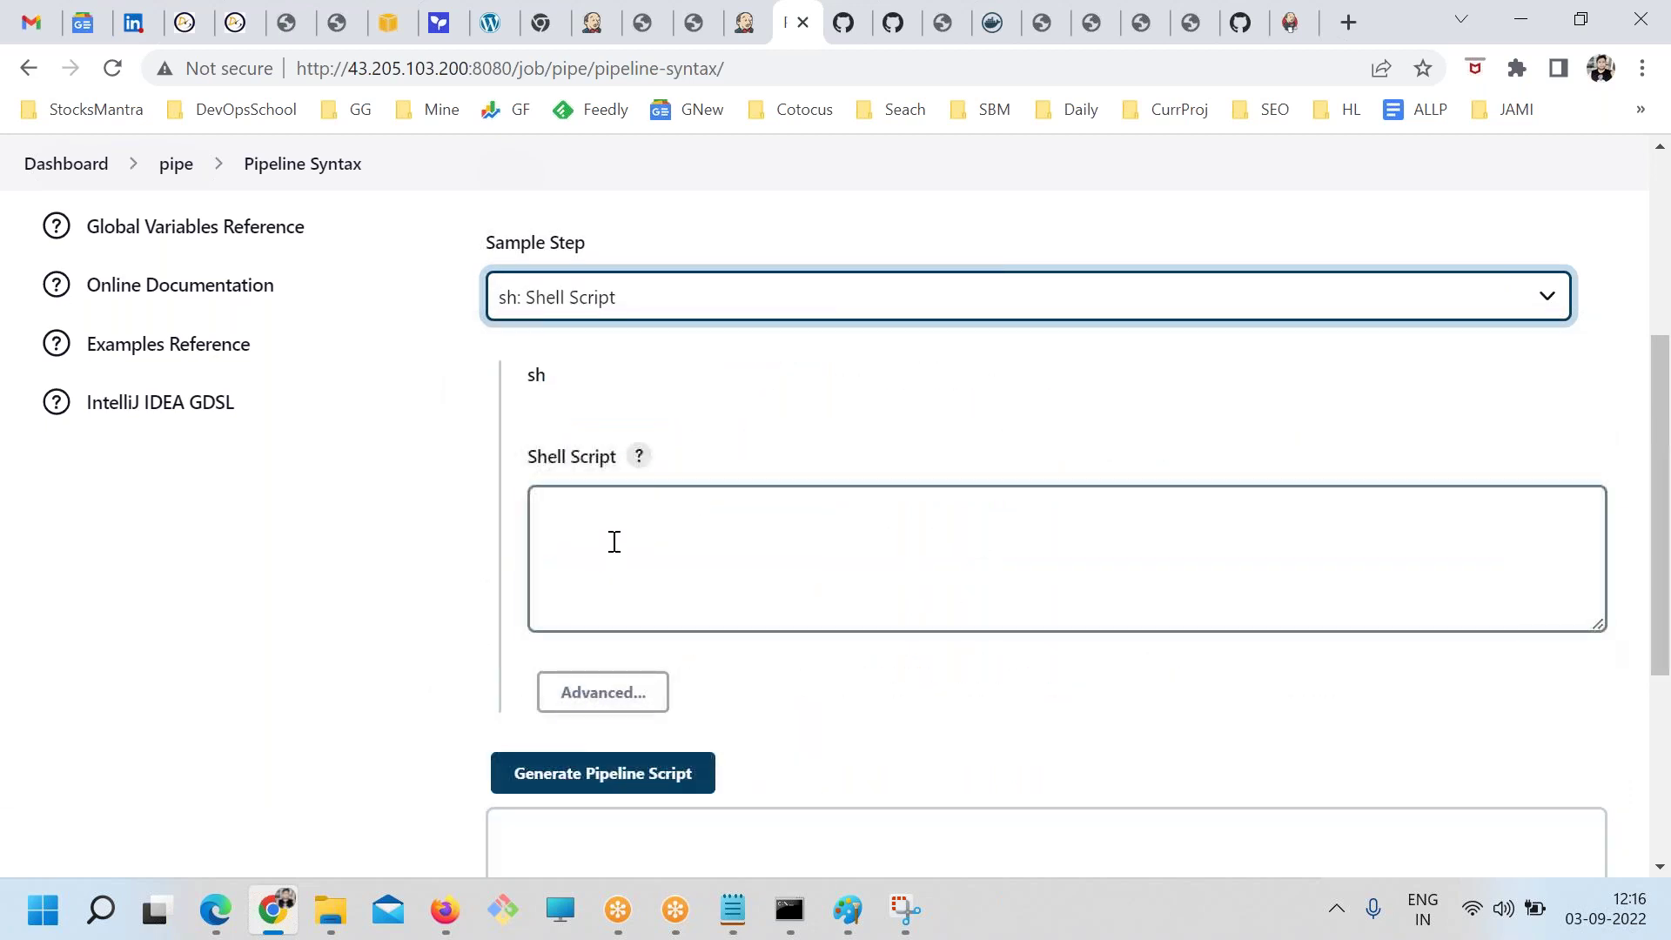
pyautogui.click(614, 541)
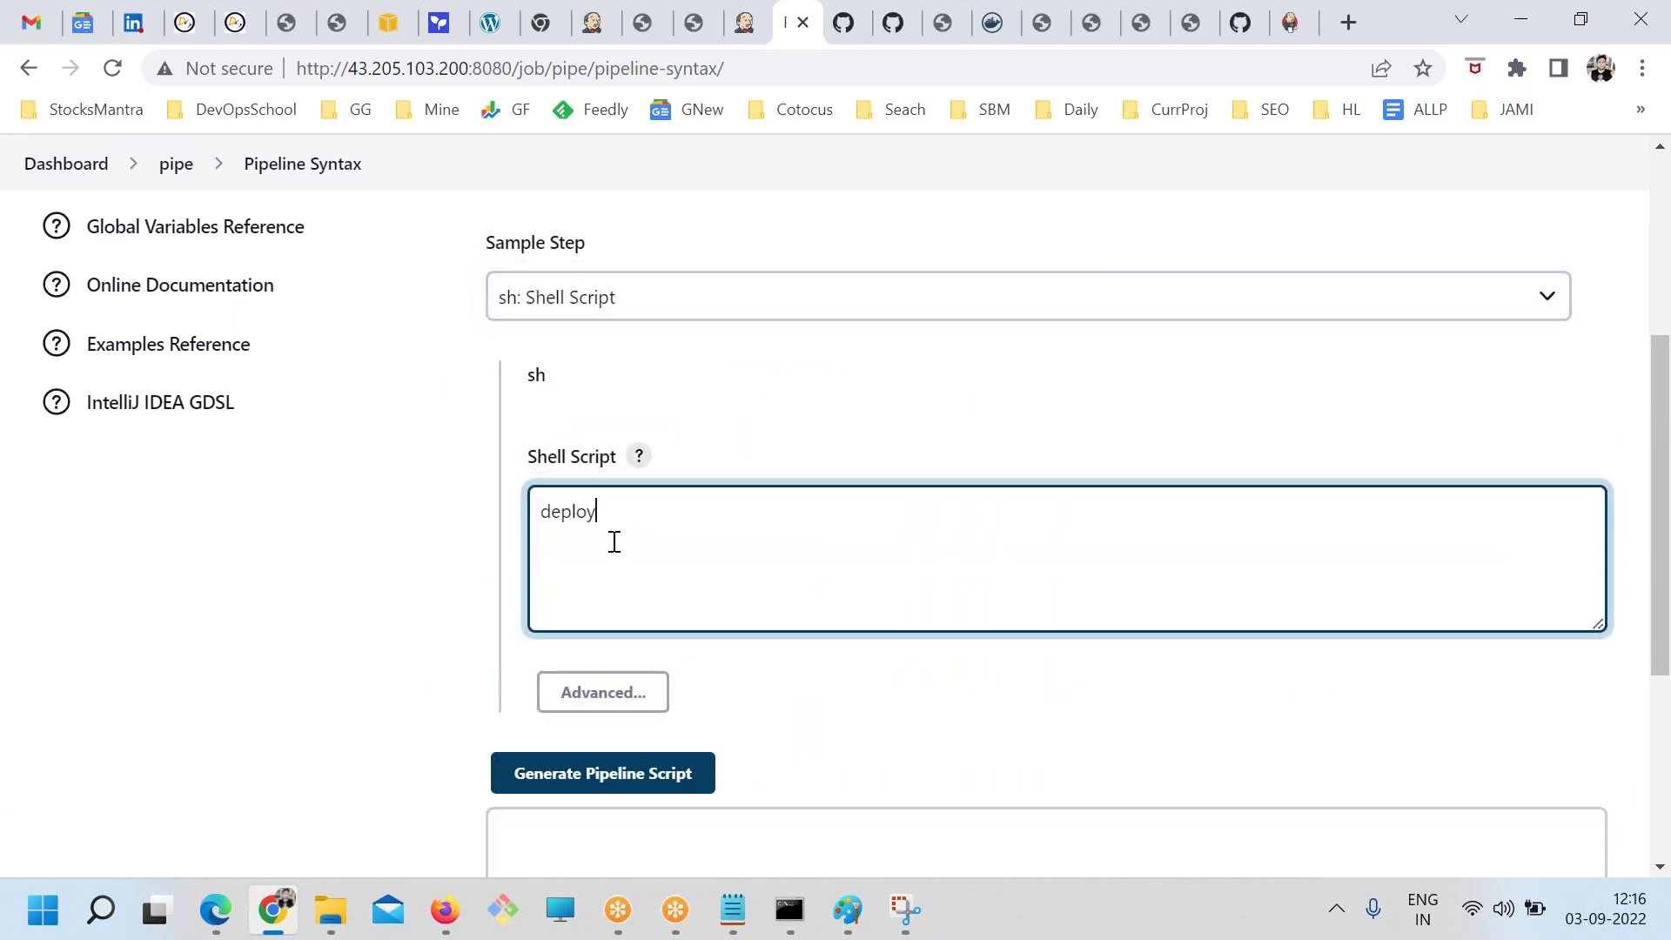
# Generate the pipeline snippet sh 'deploy.sh' and select the generated line
pyautogui.click(572, 777)
pyautogui.scroll(-3, 648, 588)
pyautogui.moveTo(649, 588); pyautogui.dragTo(432, 607)
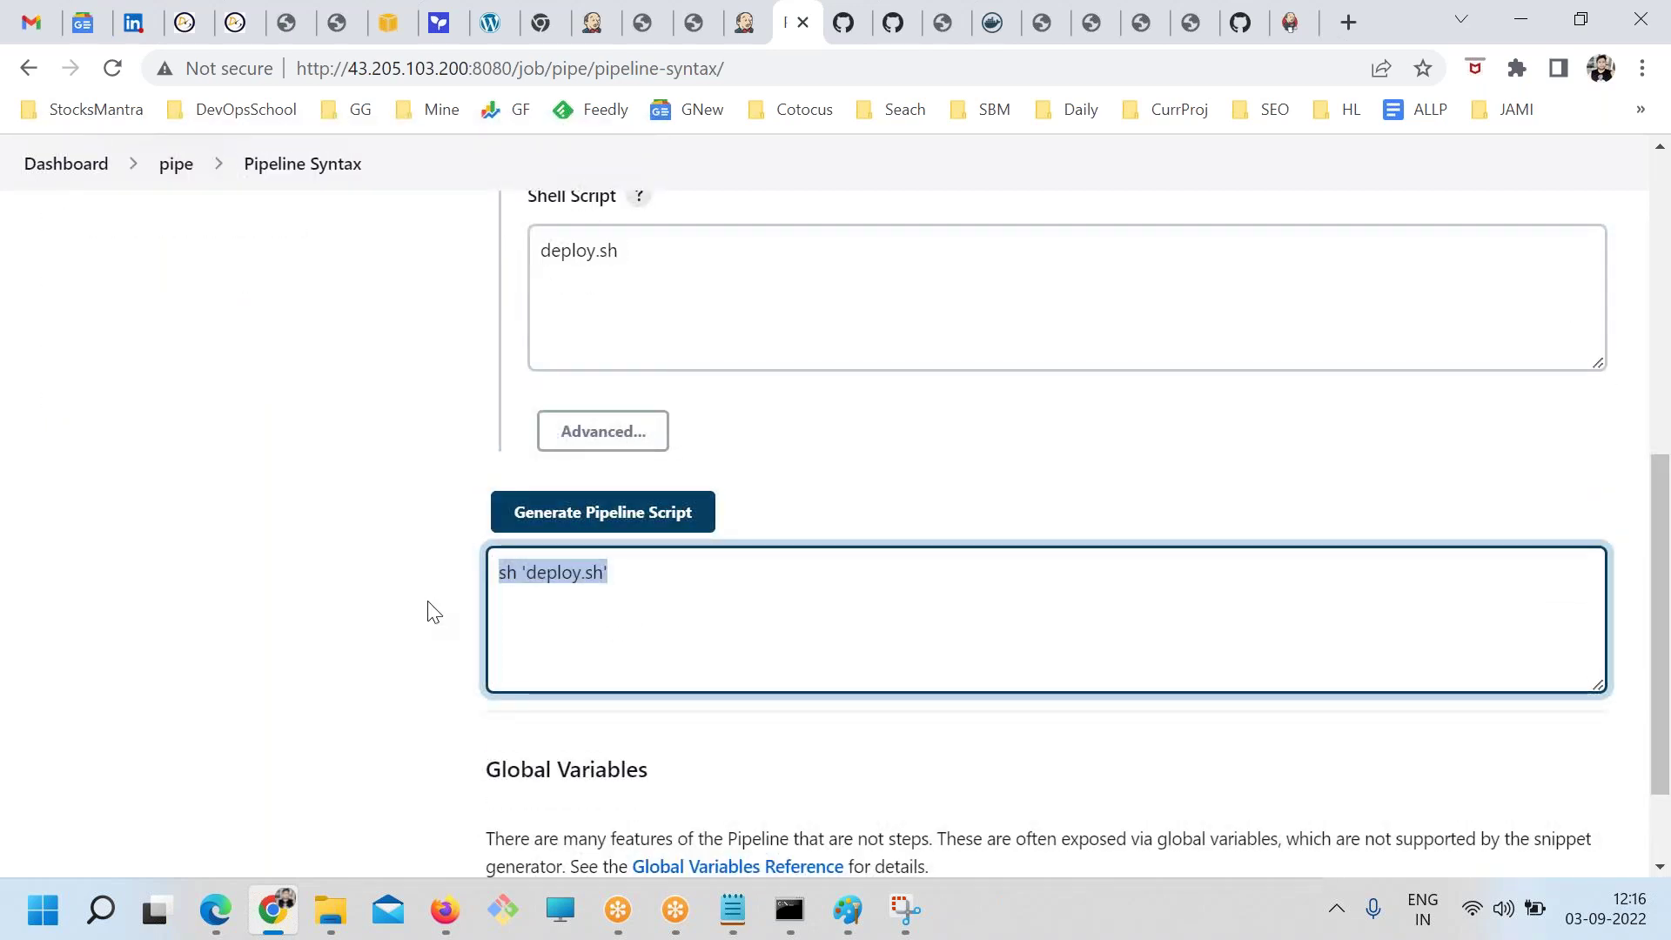
pyautogui.scroll(3, 482, 568)
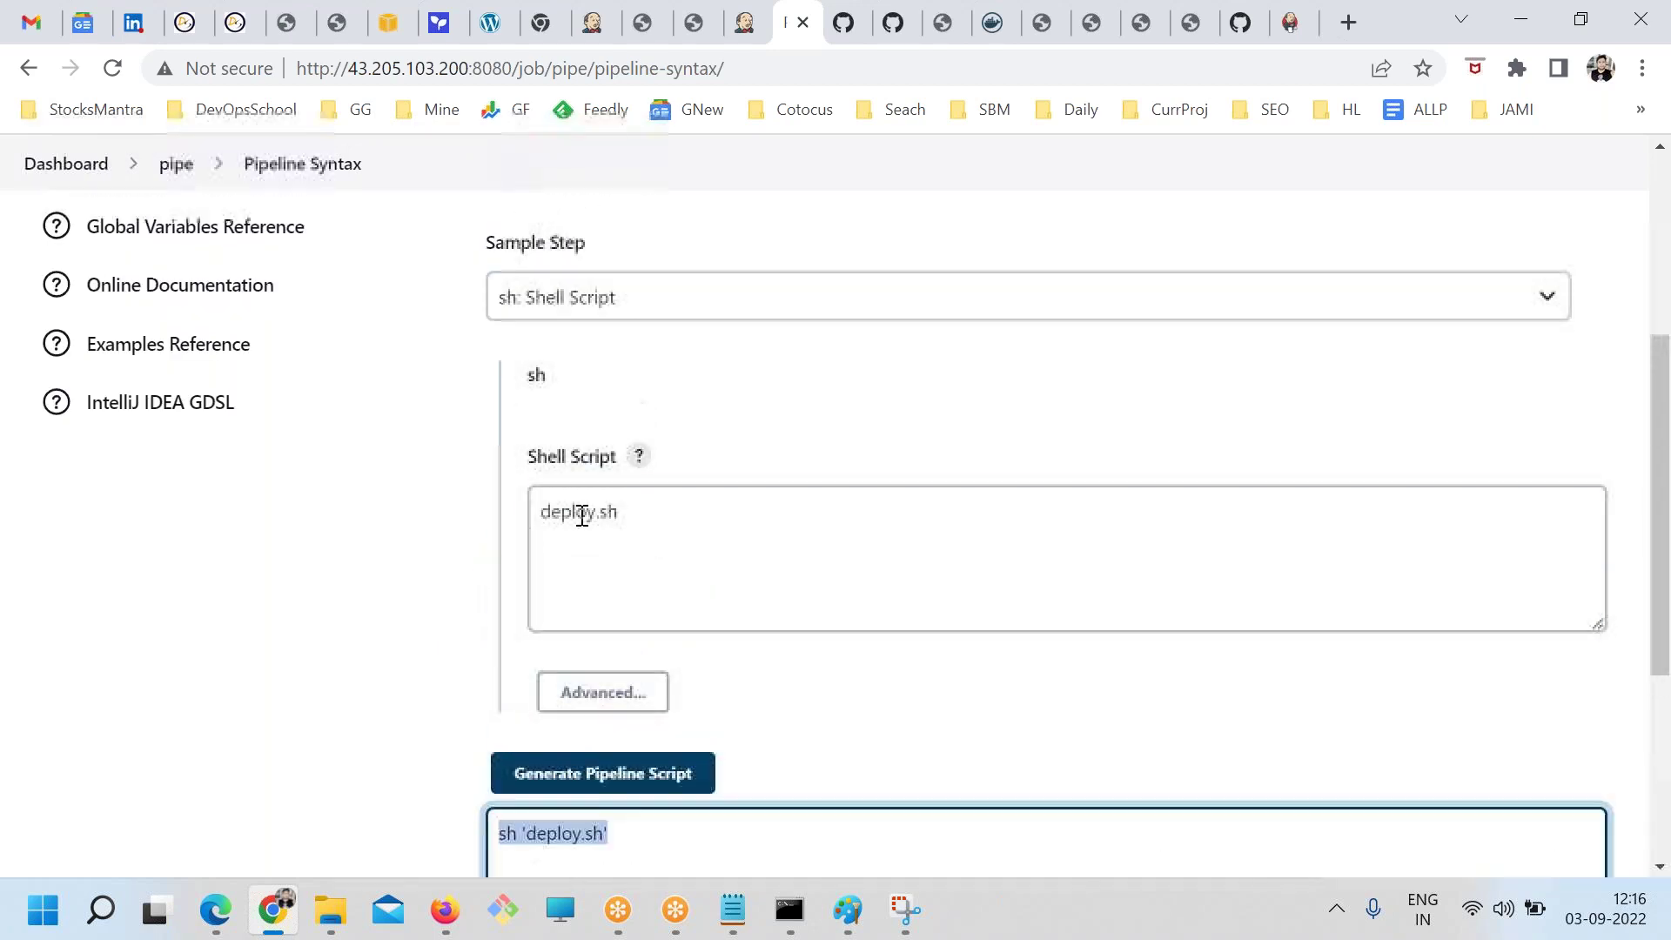
# Return to GitHub's jenkinsfile1 to compare it with the generated step
pyautogui.click(558, 295)
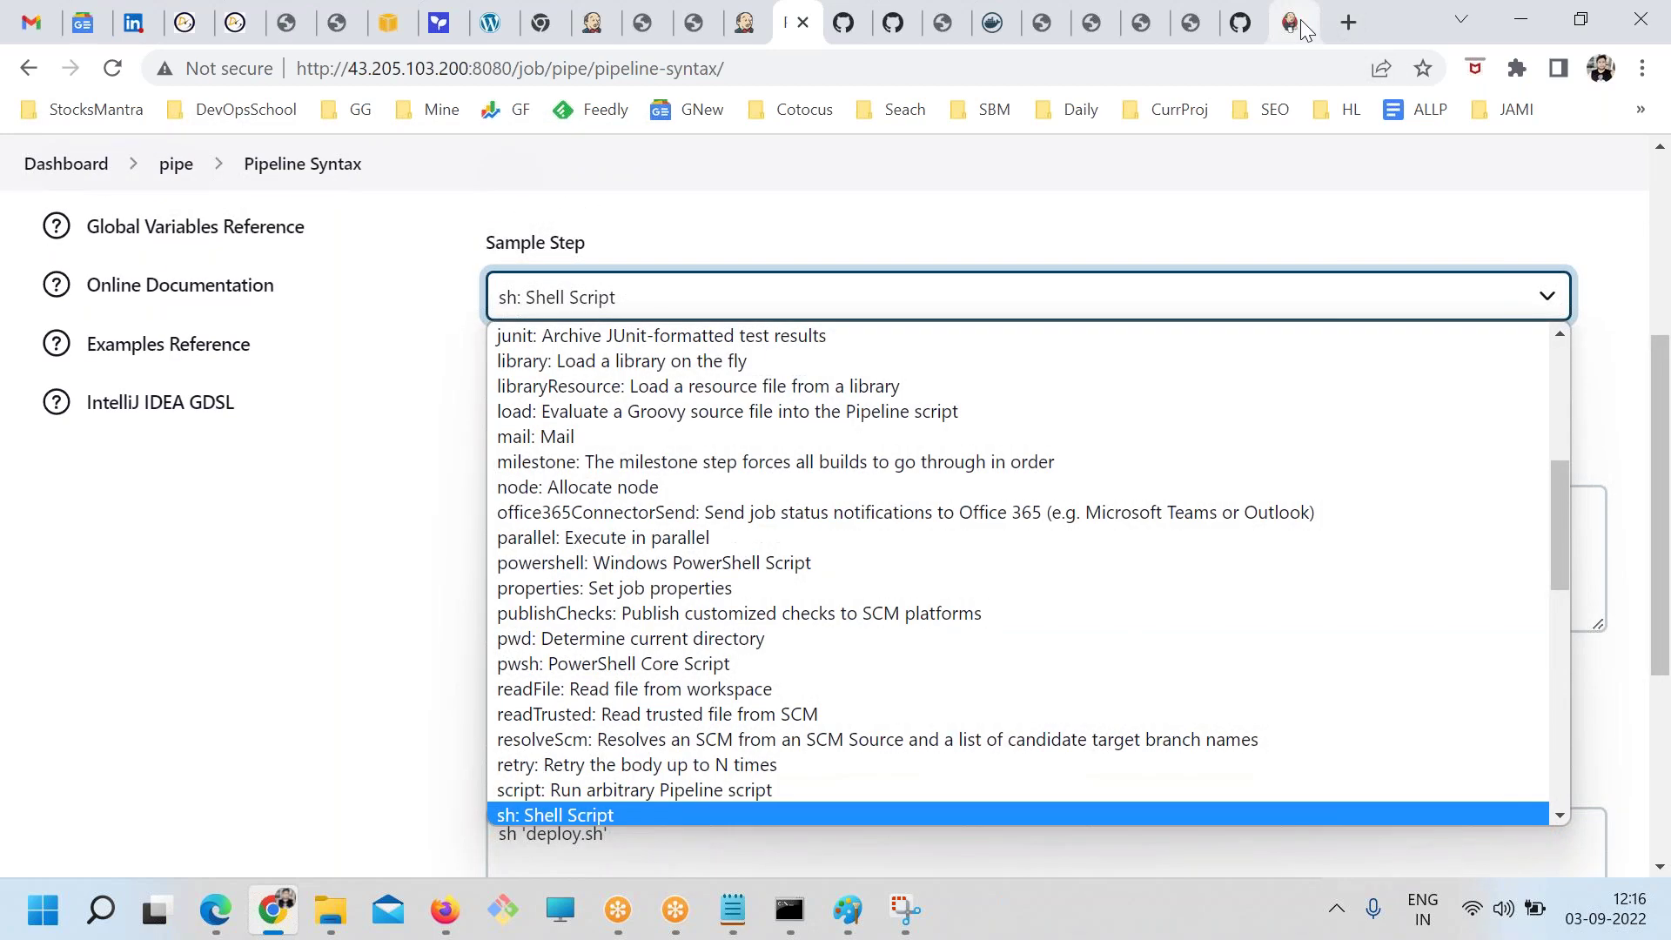
pyautogui.click(1290, 21)
pyautogui.click(1289, 22)
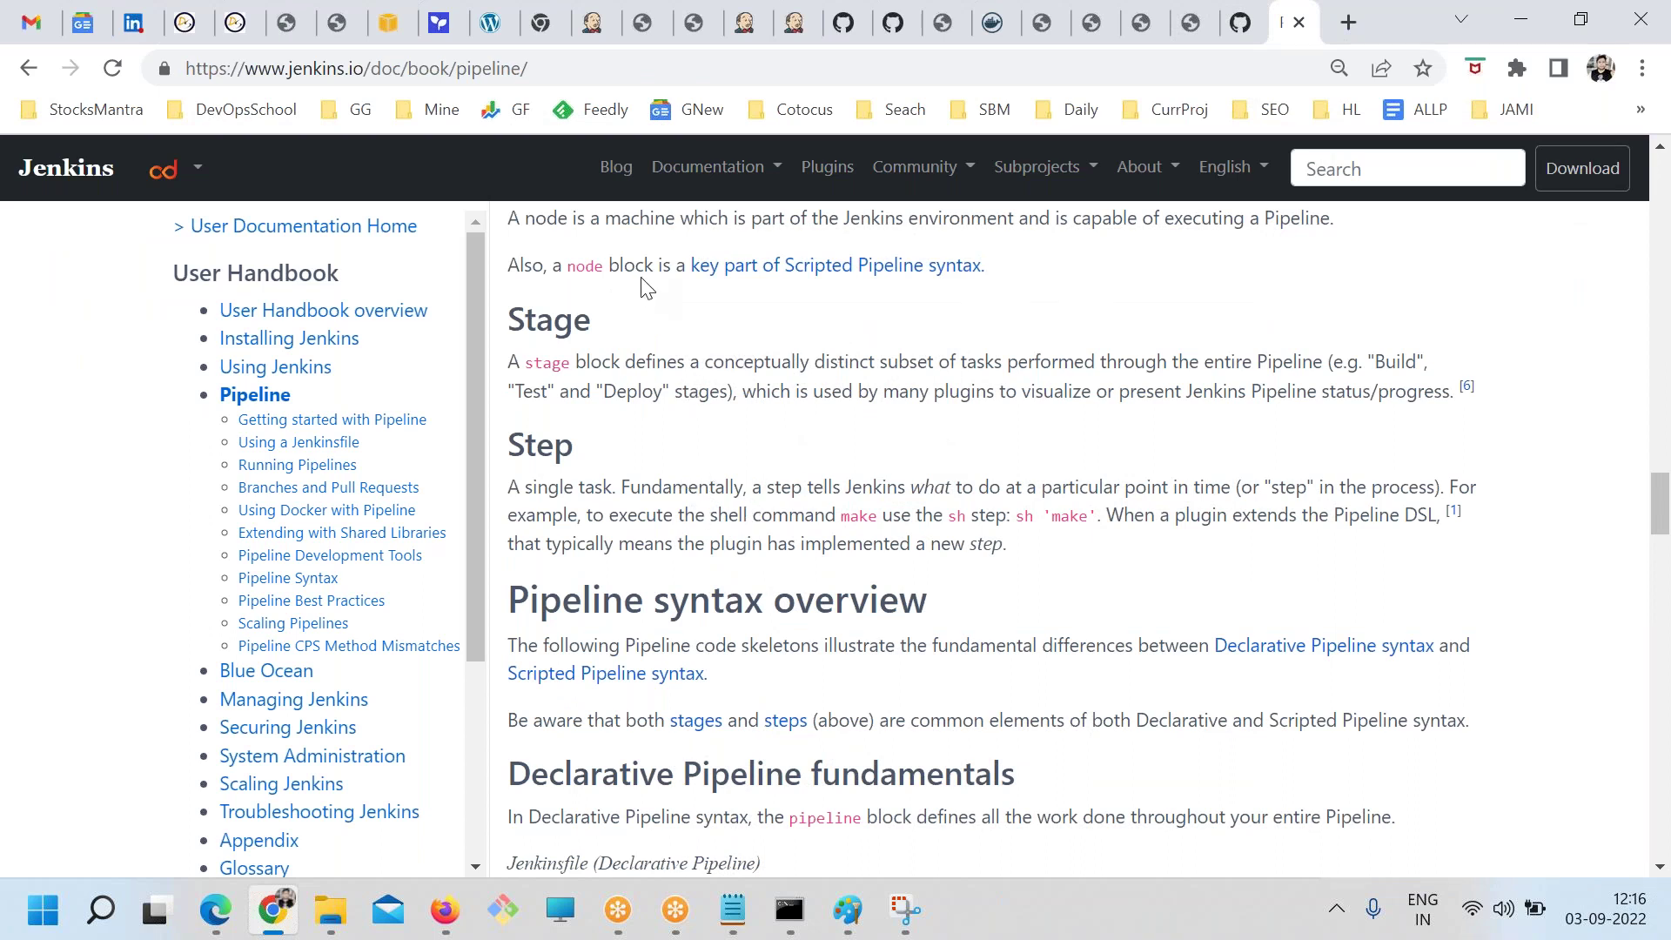
pyautogui.click(582, 27)
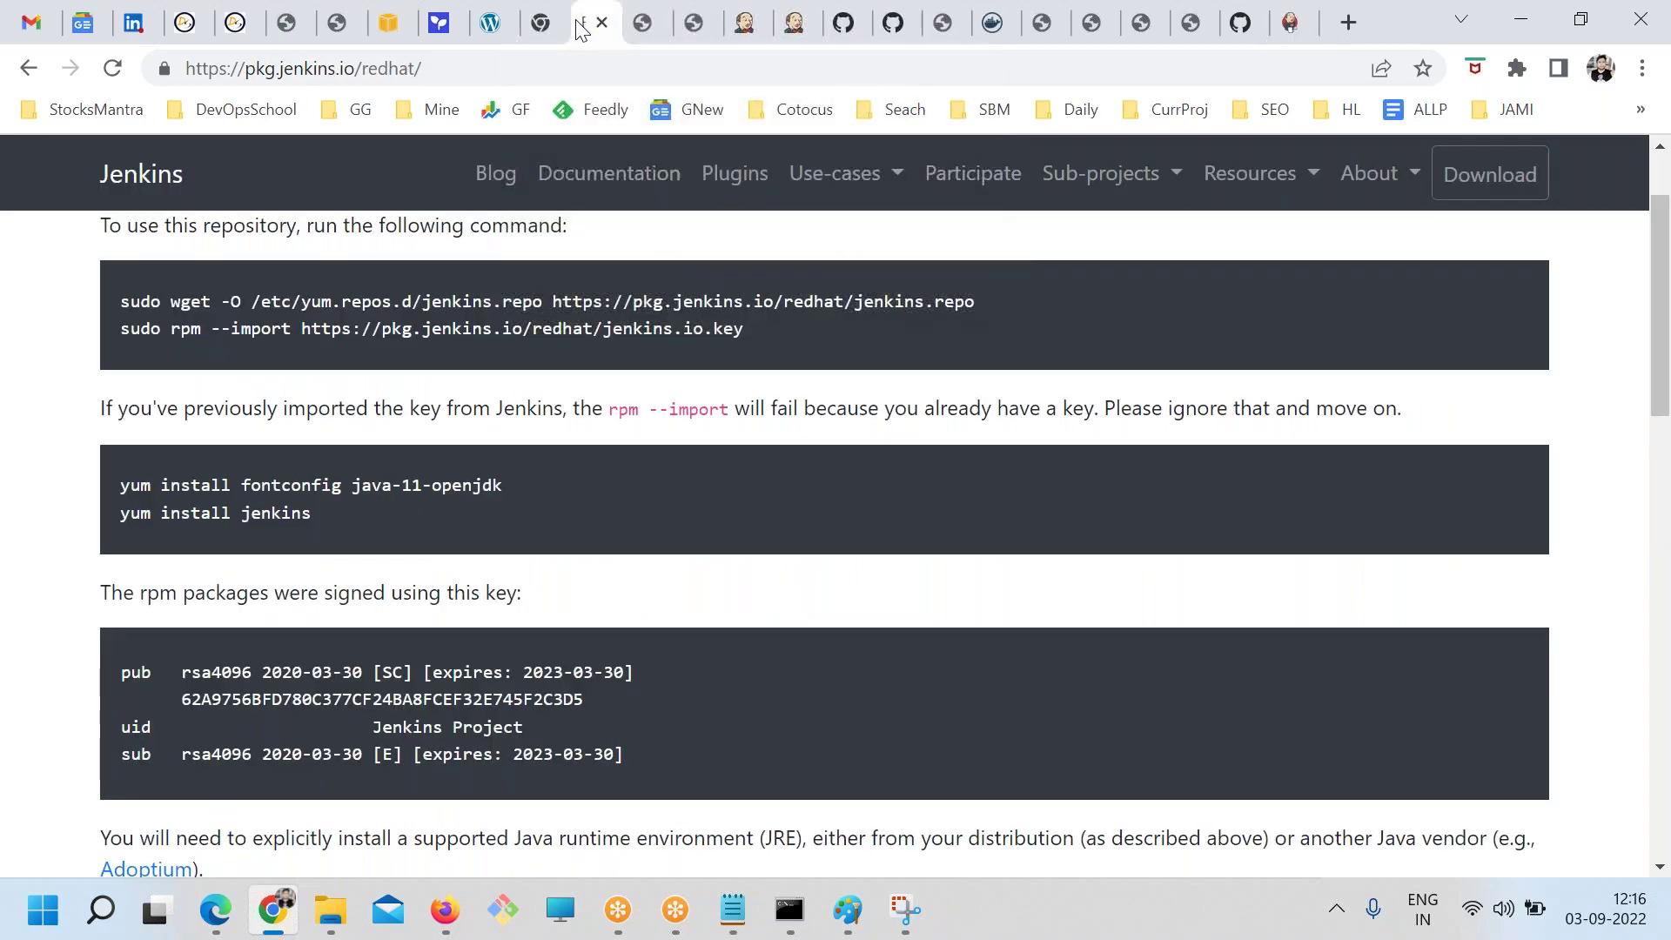
pyautogui.click(746, 25)
pyautogui.click(796, 24)
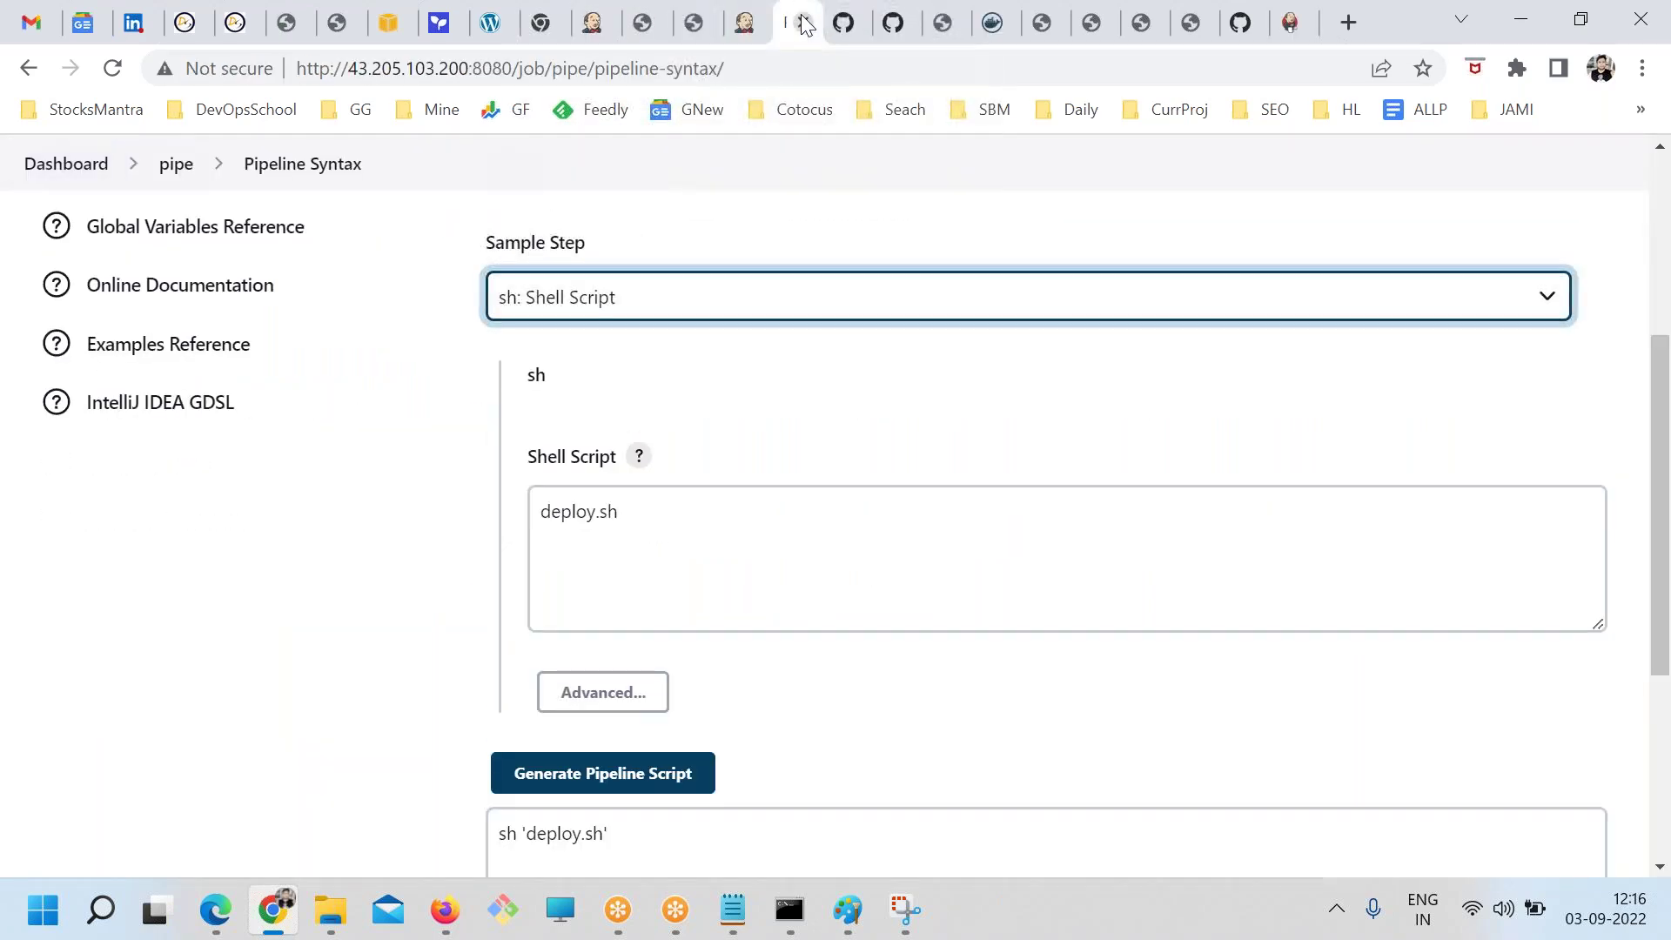
pyautogui.click(1240, 22)
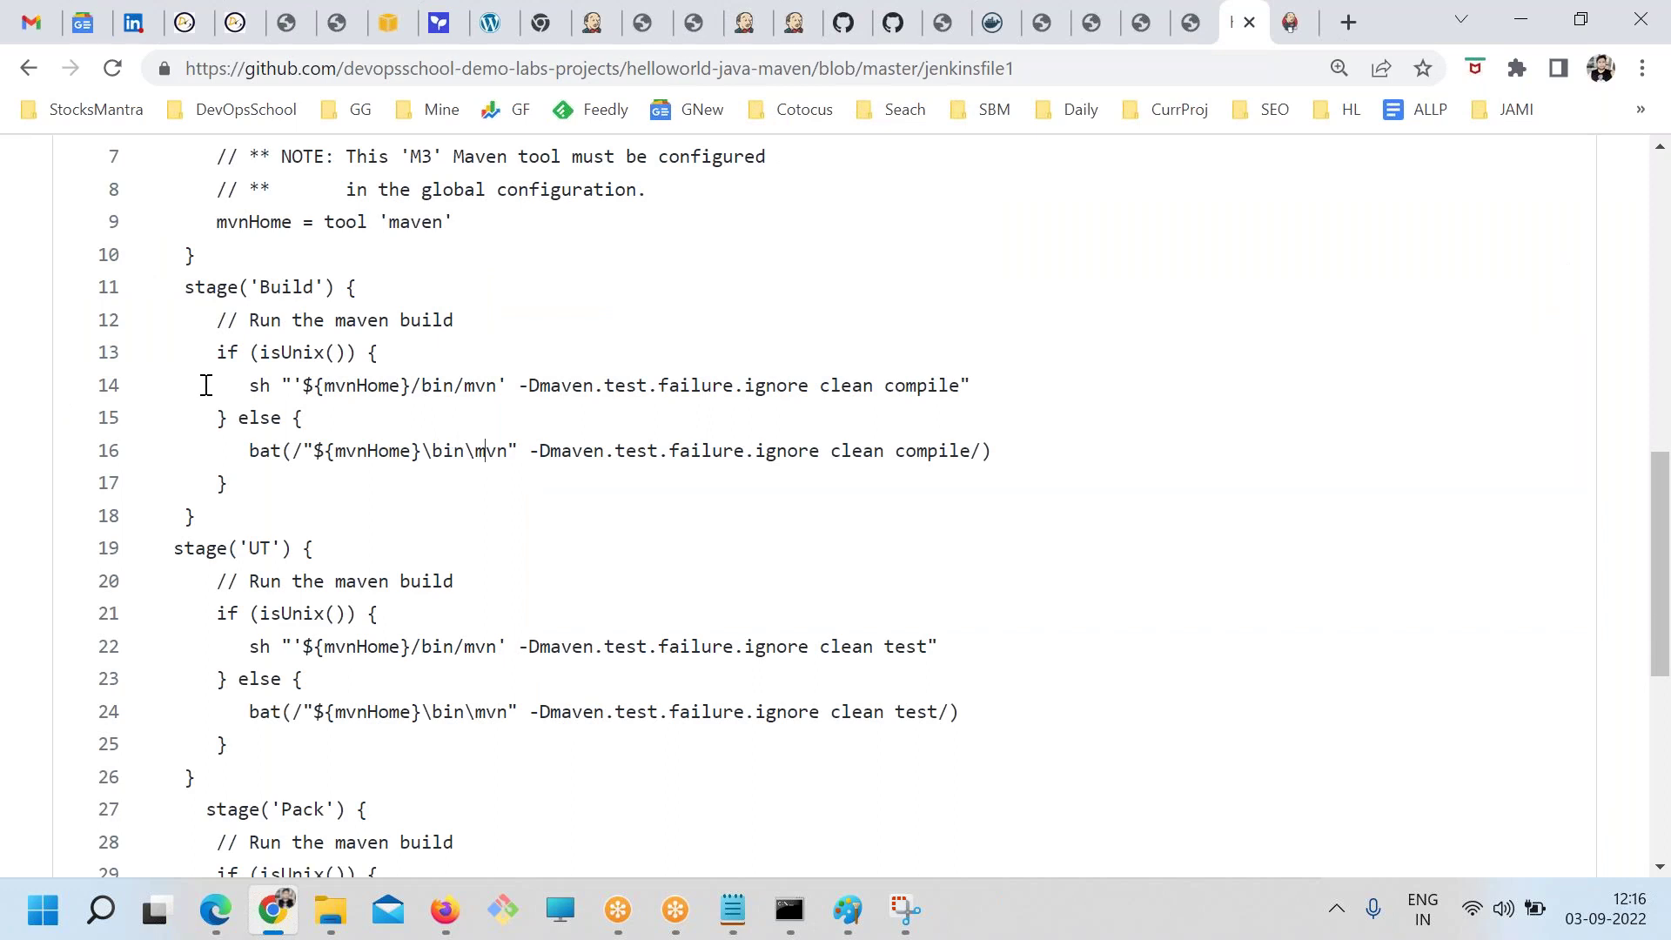
pyautogui.moveTo(200, 351)
pyautogui.mouseDown()
pyautogui.moveTo(396, 357)
pyautogui.moveTo(207, 352)
pyautogui.mouseUp()
pyautogui.moveTo(215, 420); pyautogui.dragTo(328, 426)
pyautogui.moveTo(270, 518); pyautogui.dragTo(425, 457)
pyautogui.scroll(-3, 167, 287)
pyautogui.click(818, 505)
pyautogui.moveTo(928, 386); pyautogui.dragTo(878, 394)
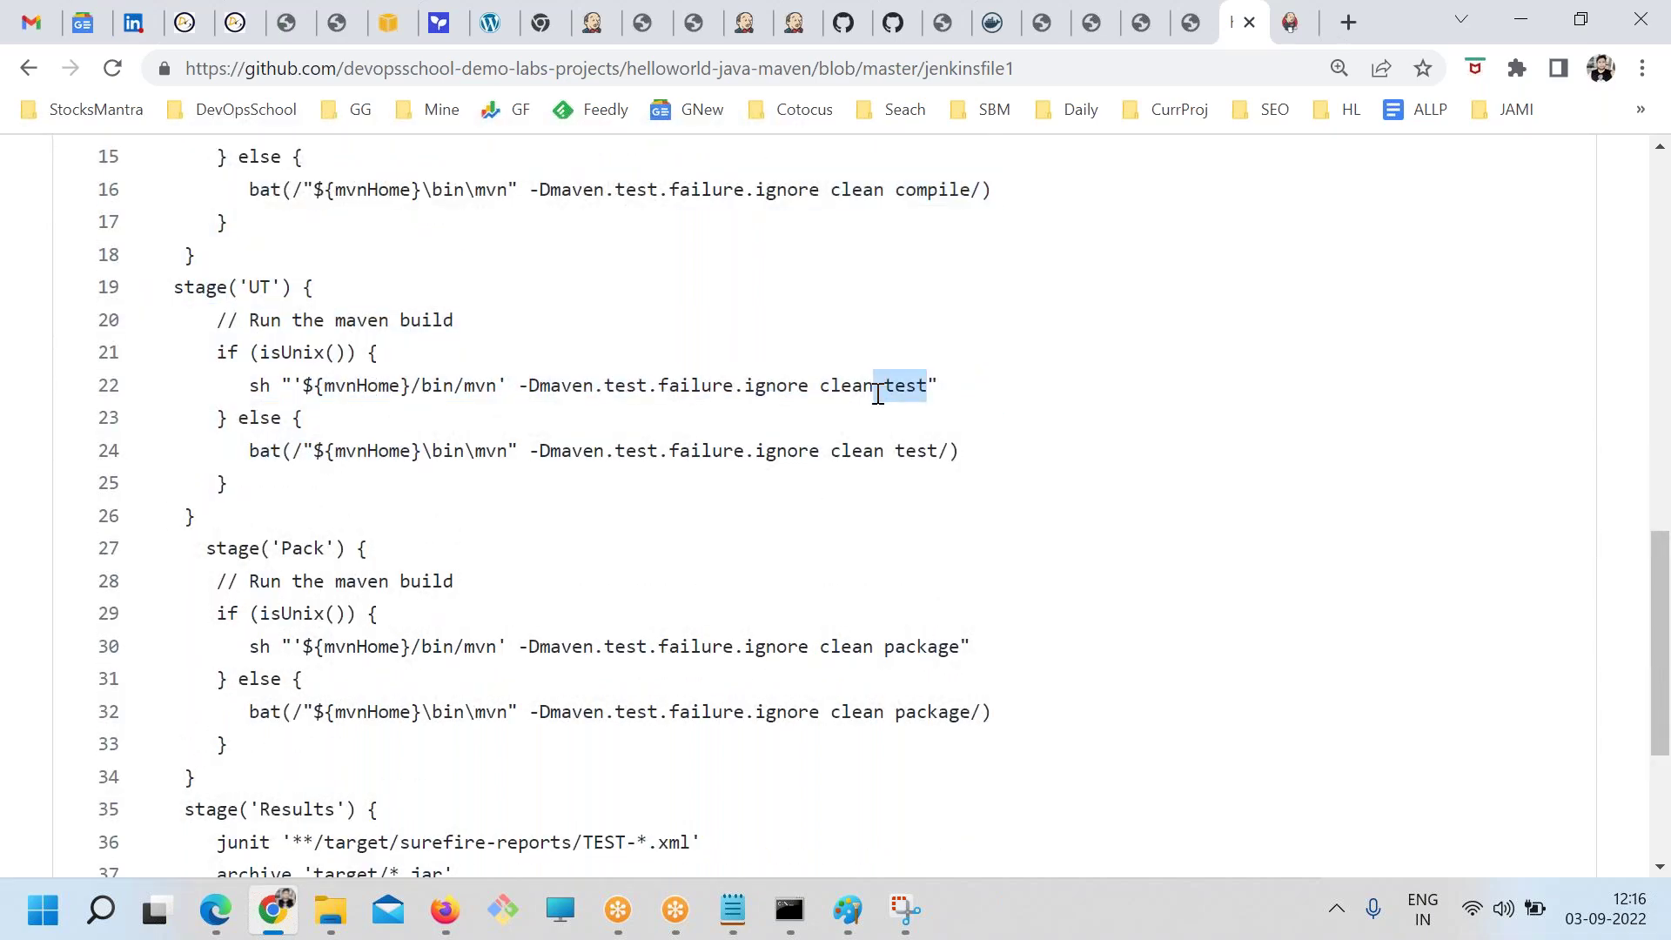
pyautogui.scroll(-3, 518, 620)
pyautogui.moveTo(227, 321); pyautogui.dragTo(951, 446)
pyautogui.moveTo(958, 386); pyautogui.dragTo(885, 386)
pyautogui.moveTo(456, 616); pyautogui.dragTo(155, 577)
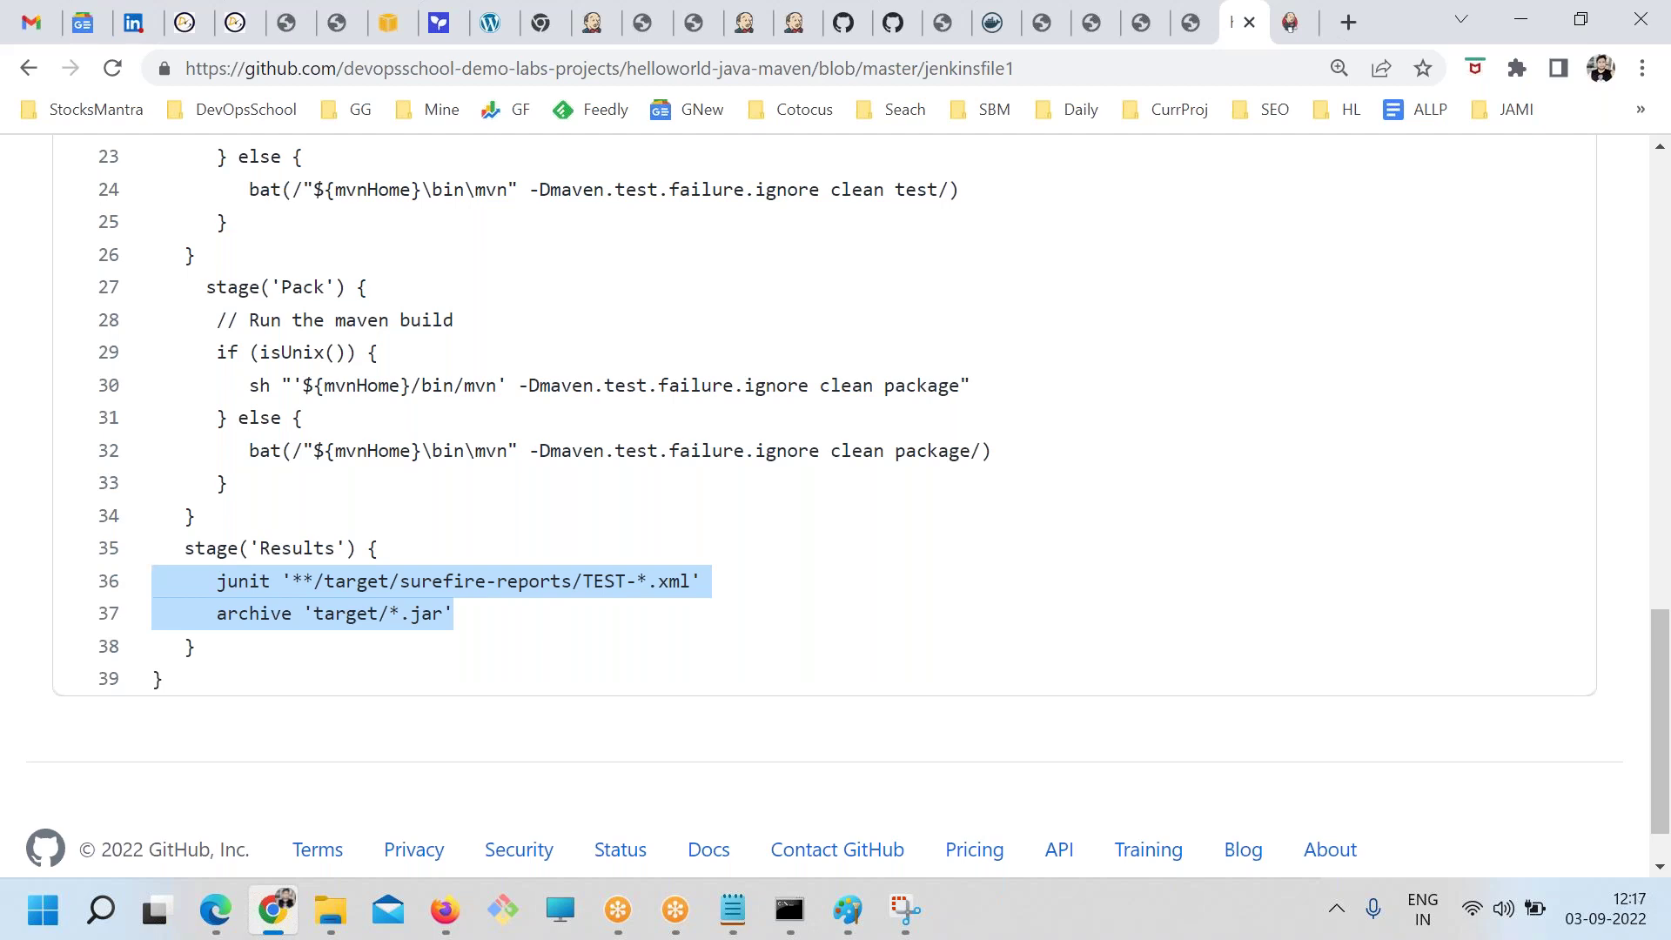
# Highlight the junit, archive, sh and bat lines in jenkinsfile1 to review them
pyautogui.moveTo(210, 575); pyautogui.dragTo(734, 598)
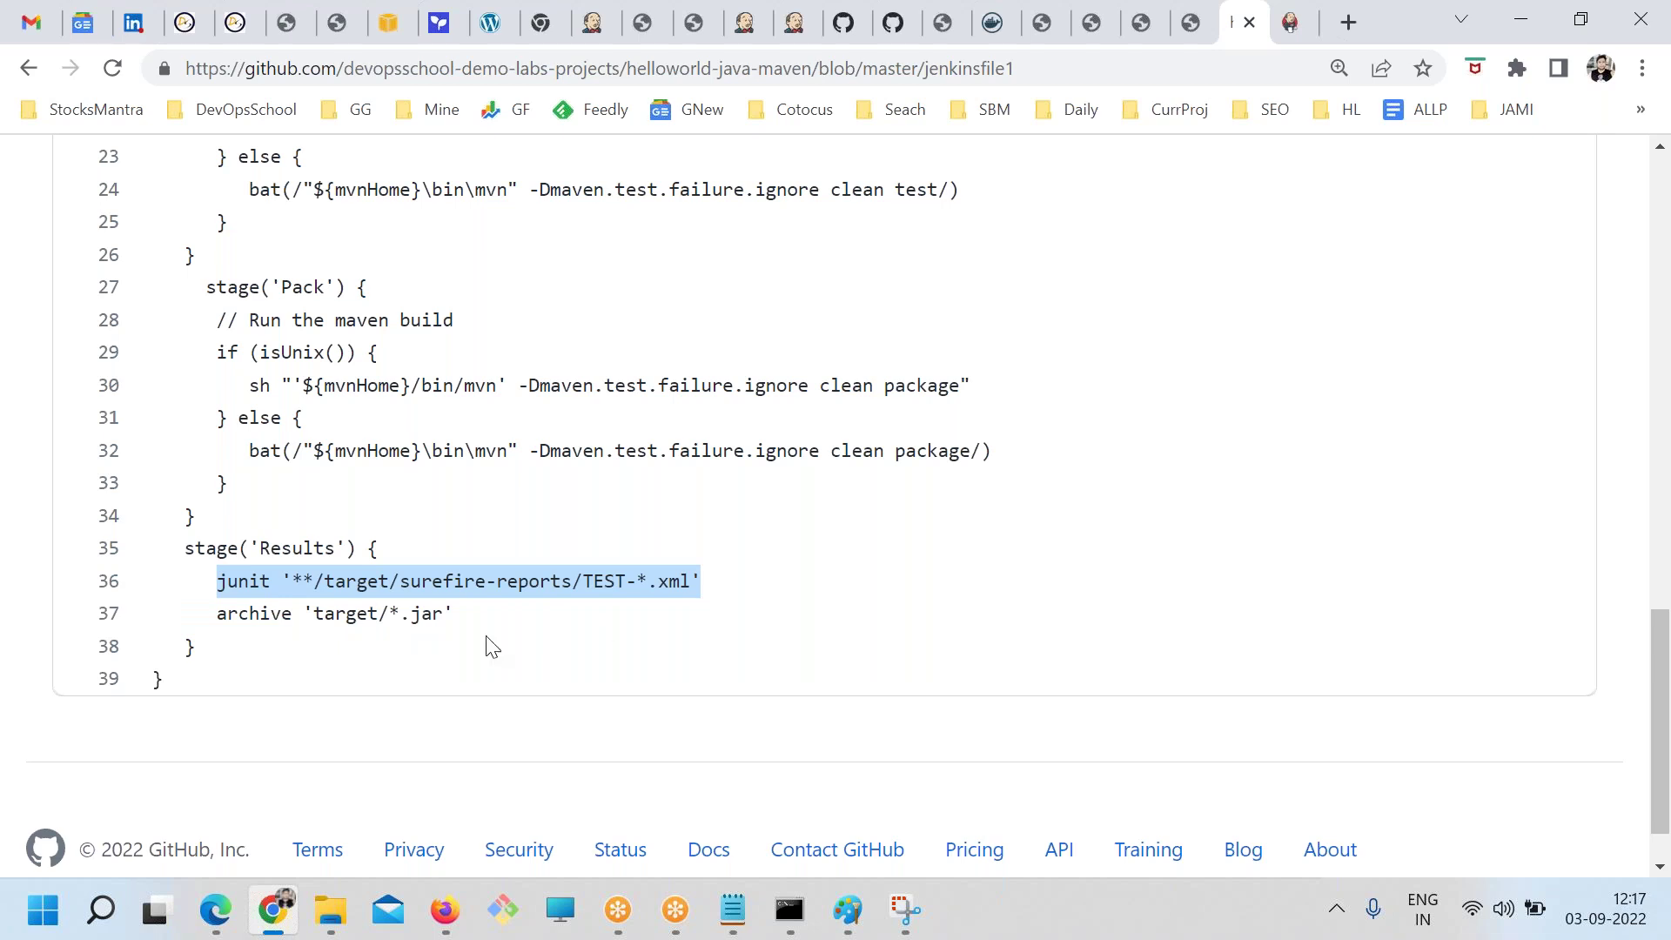
pyautogui.moveTo(443, 615); pyautogui.dragTo(220, 614)
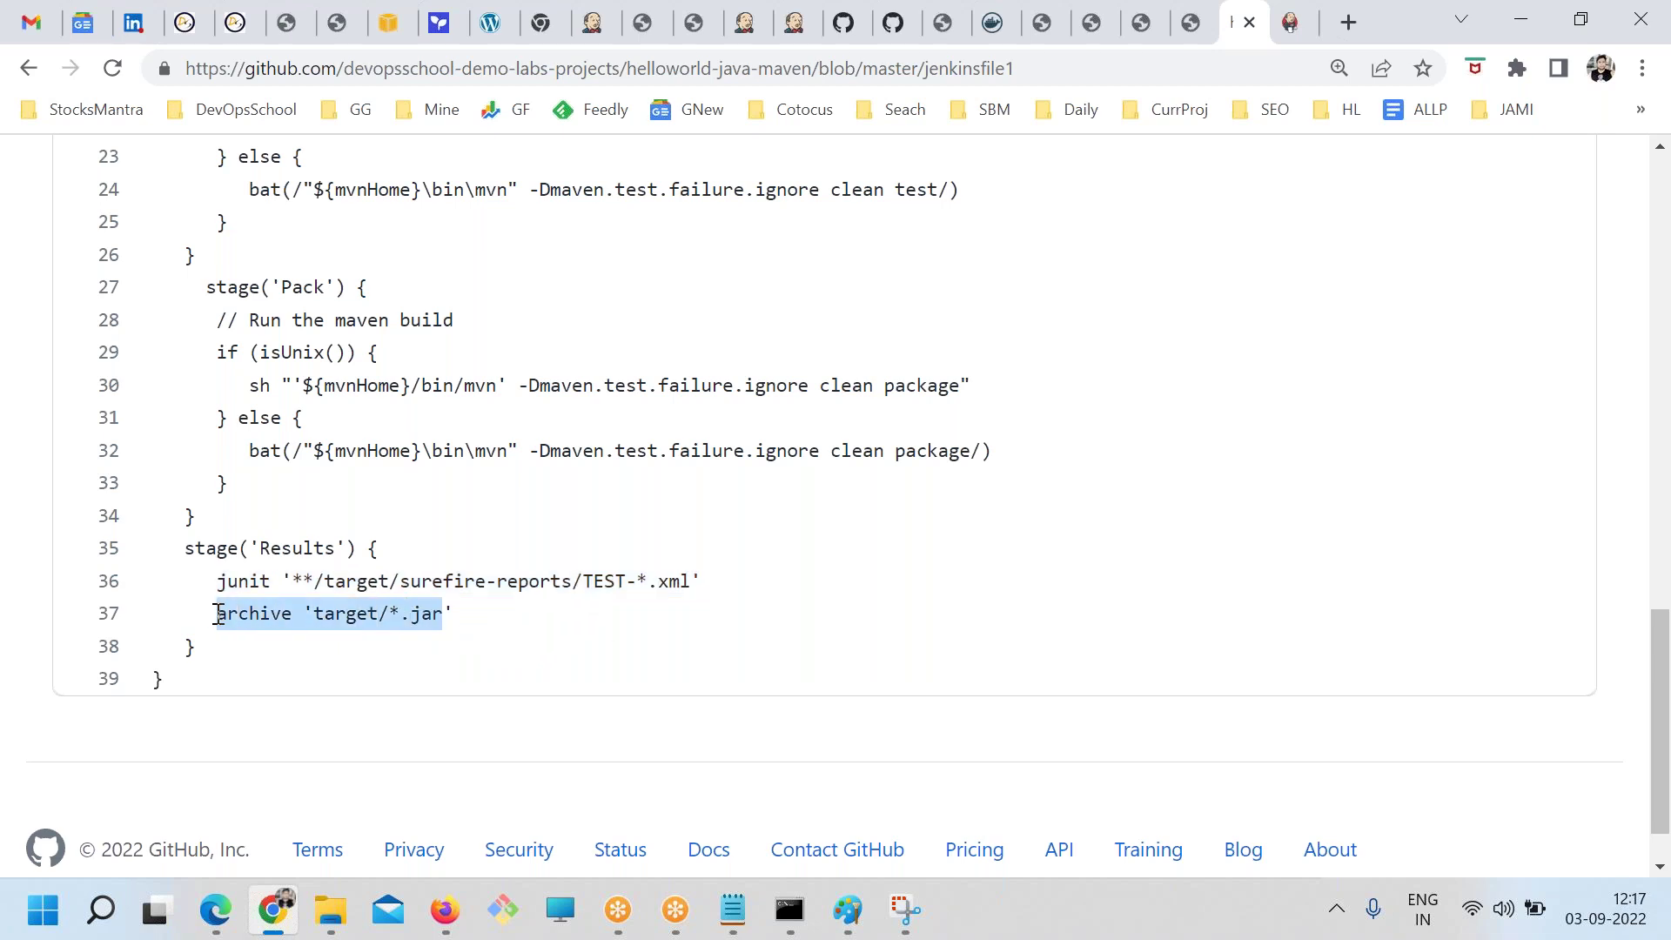
pyautogui.doubleClick(269, 581)
pyautogui.click(261, 613)
pyautogui.click(199, 617)
pyautogui.moveTo(199, 617); pyautogui.dragTo(257, 615)
pyautogui.moveTo(236, 451); pyautogui.dragTo(310, 447)
pyautogui.moveTo(249, 388); pyautogui.dragTo(296, 388)
# Select jenkinsfile1 lines 1–39 for copying and return to the Jenkins TEST configuration tab
pyautogui.scroll(1, 261, 348)
pyautogui.moveTo(248, 321); pyautogui.dragTo(322, 321)
pyautogui.scroll(2, 261, 366)
pyautogui.moveTo(249, 516); pyautogui.dragTo(335, 516)
pyautogui.moveTo(248, 321); pyautogui.dragTo(293, 320)
pyautogui.moveTo(280, 255); pyautogui.dragTo(336, 255)
pyautogui.scroll(-4, 513, 466)
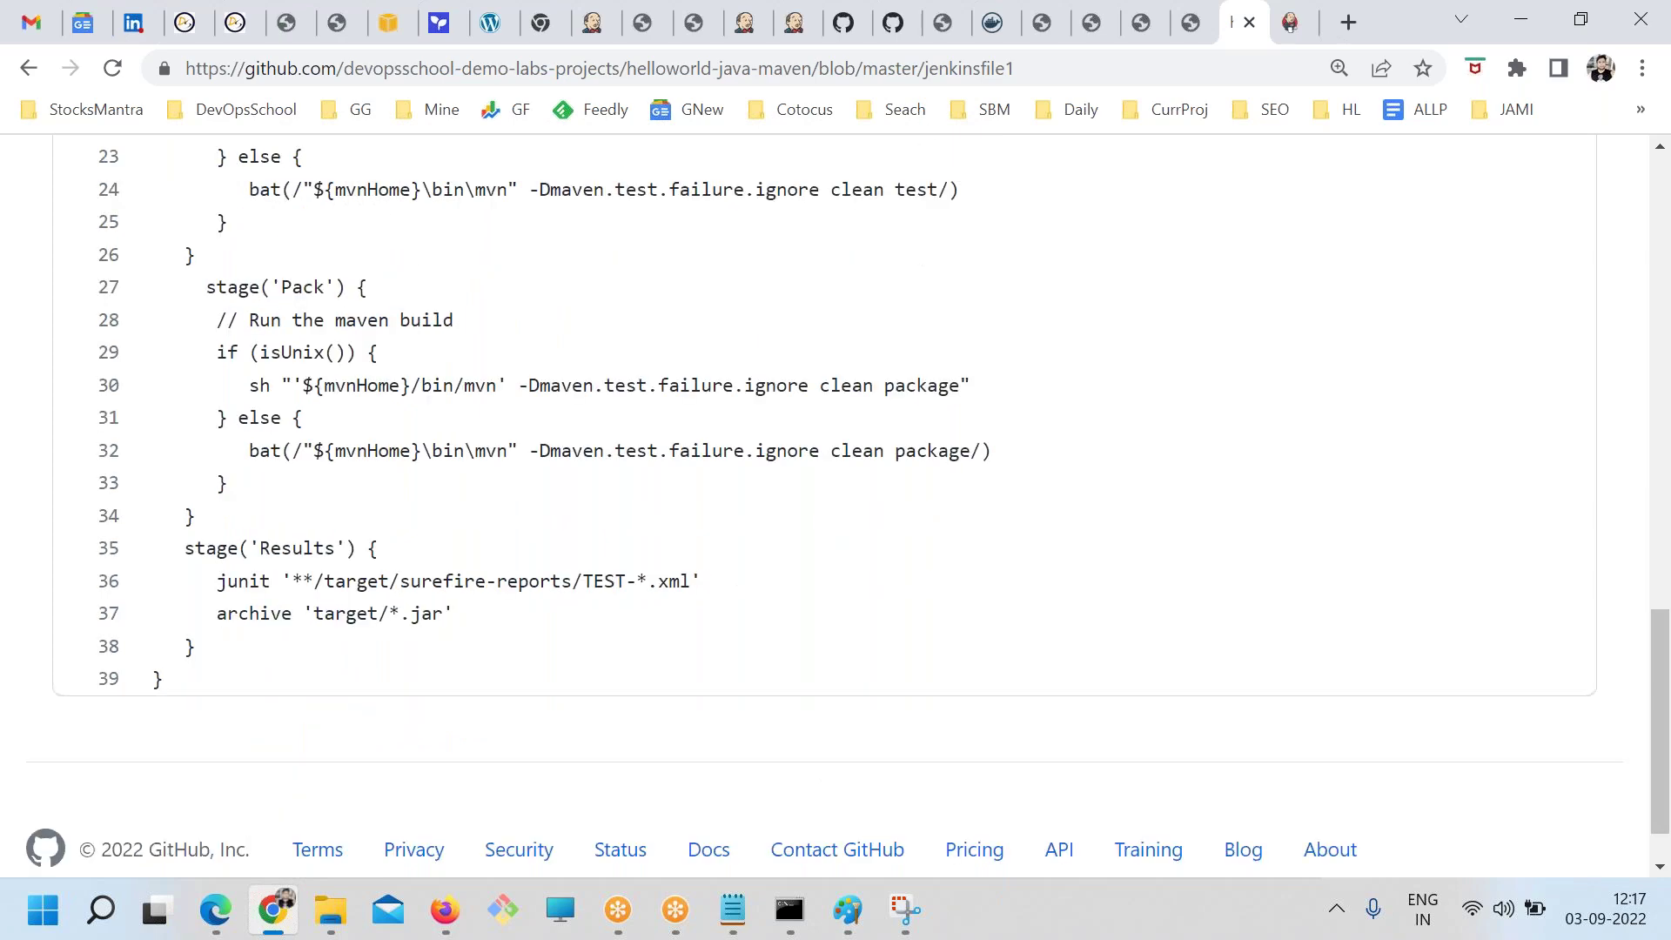
pyautogui.moveTo(186, 687); pyautogui.dragTo(144, 494)
pyautogui.scroll(10, 171, 541)
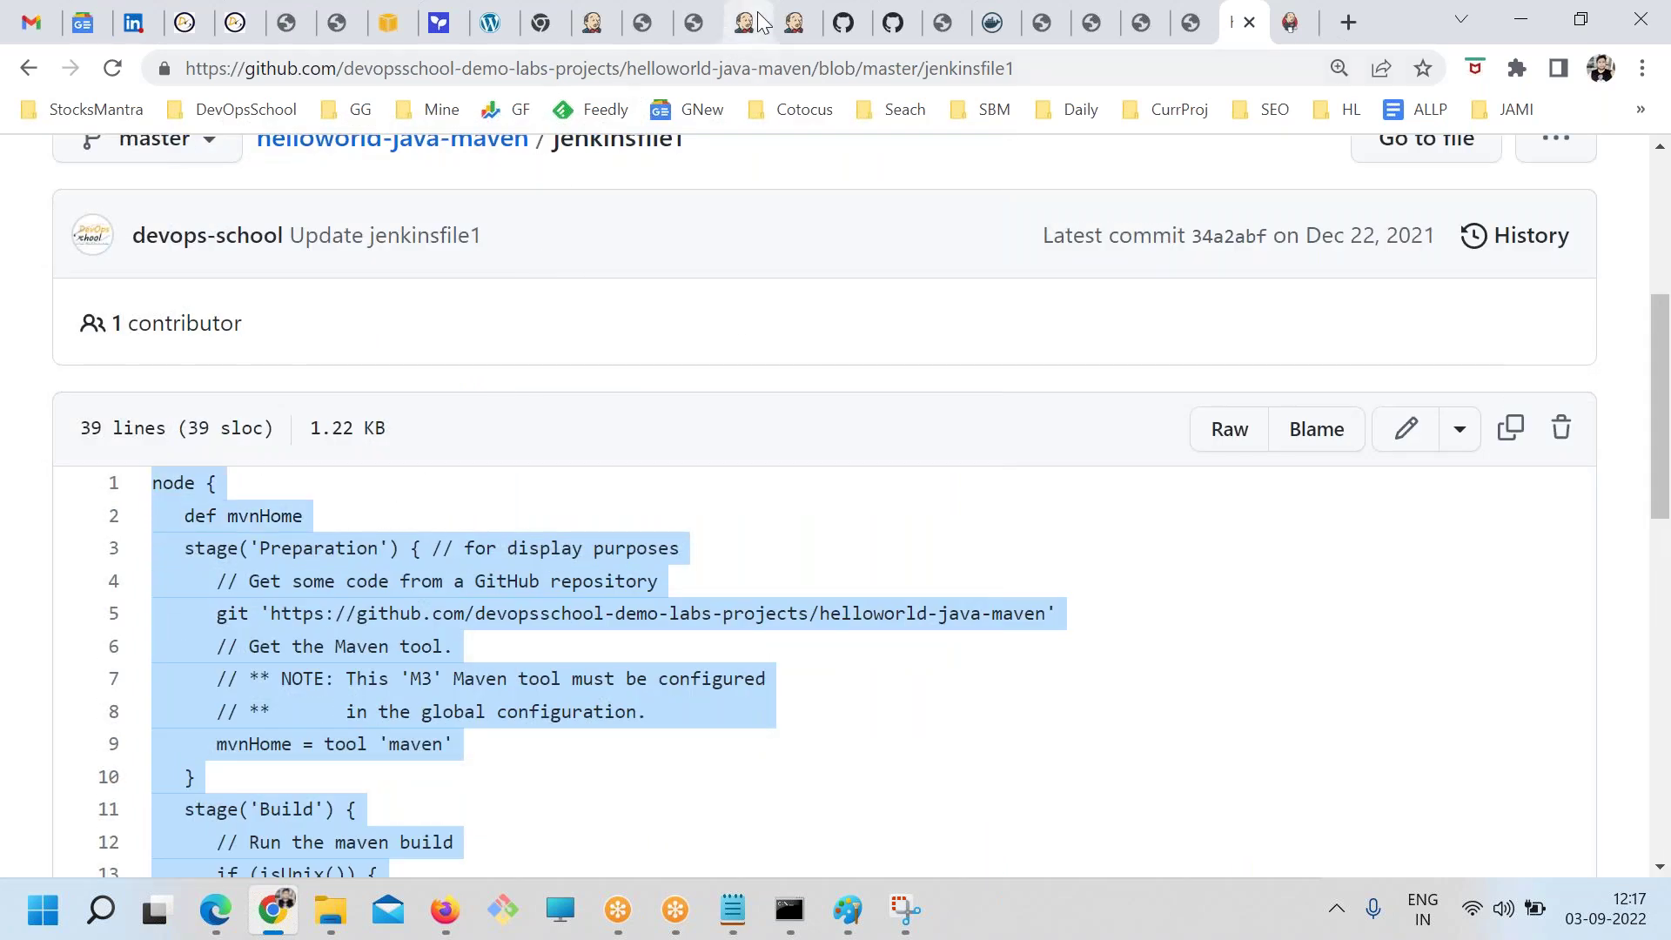
pyautogui.click(747, 22)
pyautogui.scroll(3, 574, 387)
# Discard the unsaved TEST changes and create a new Pipeline-type job named 'Pipeline'
pyautogui.press('F5')
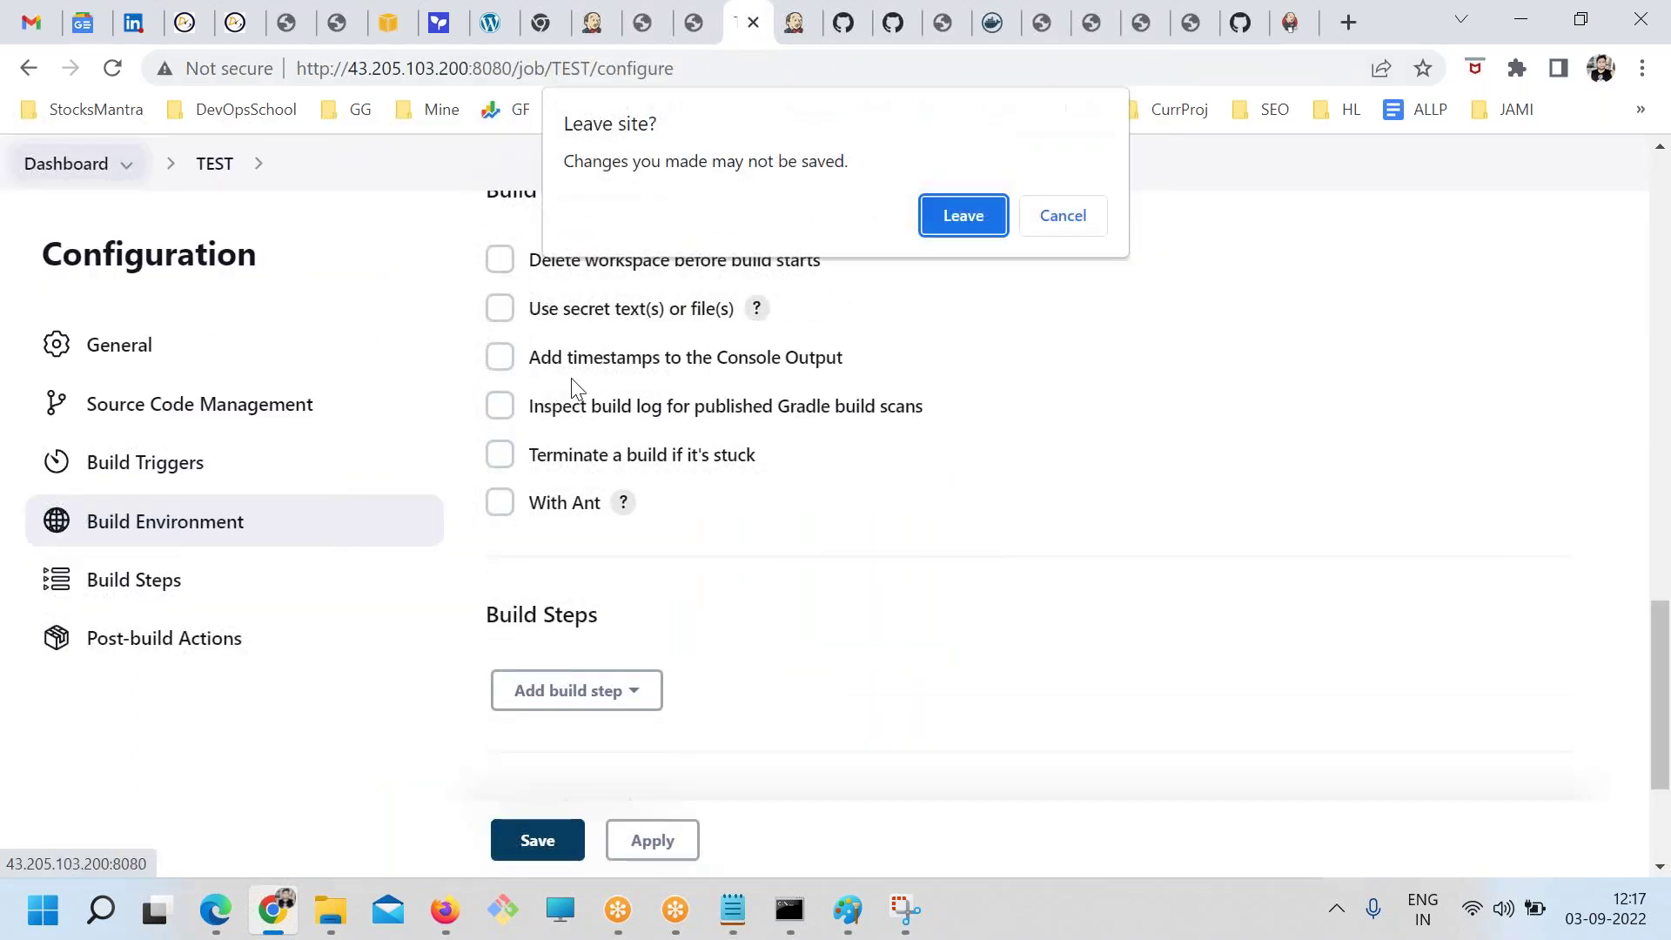
pyautogui.click(958, 215)
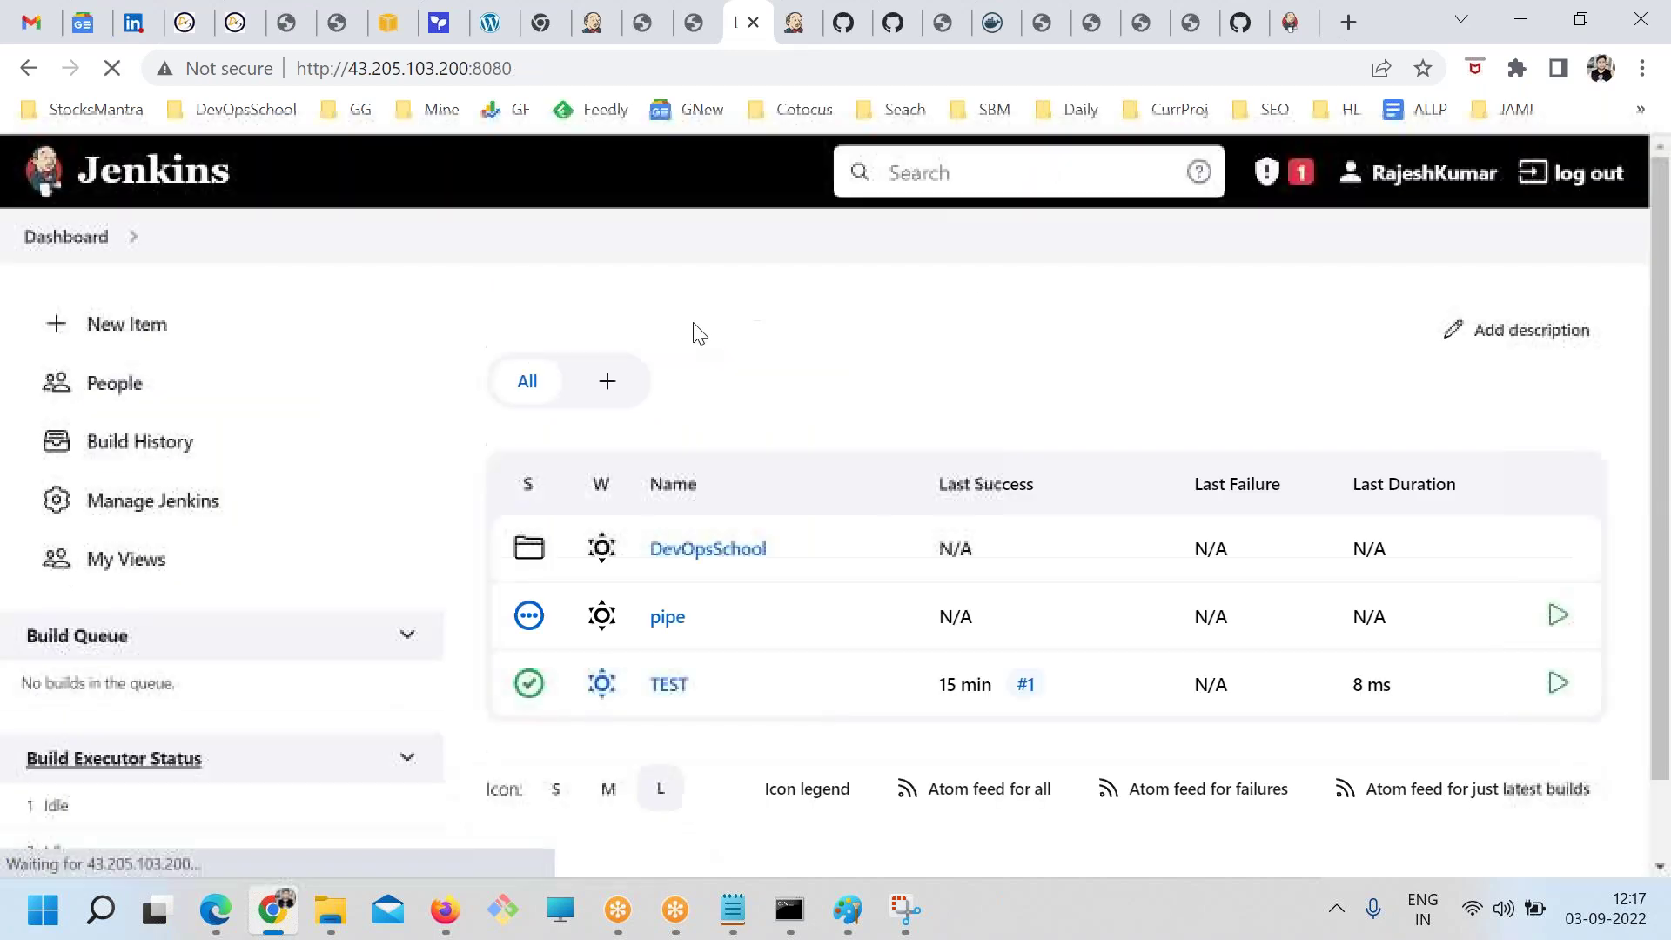
pyautogui.click(122, 323)
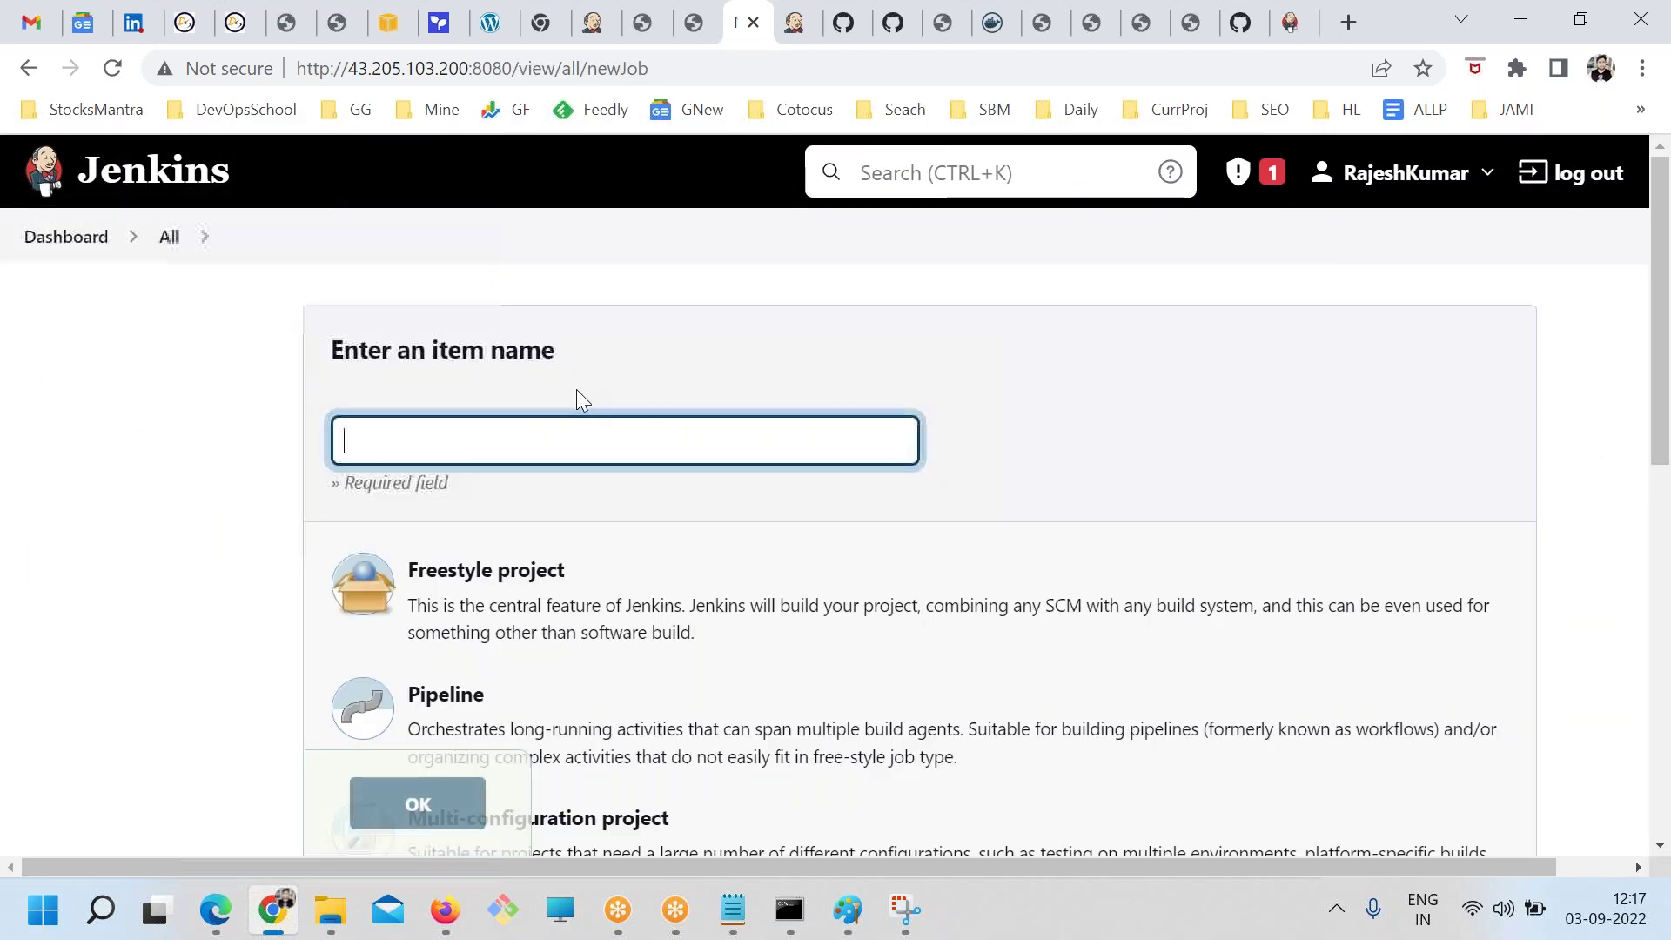
pyautogui.click(548, 441)
pyautogui.write('Pipeline')
pyautogui.scroll(-3, 579, 503)
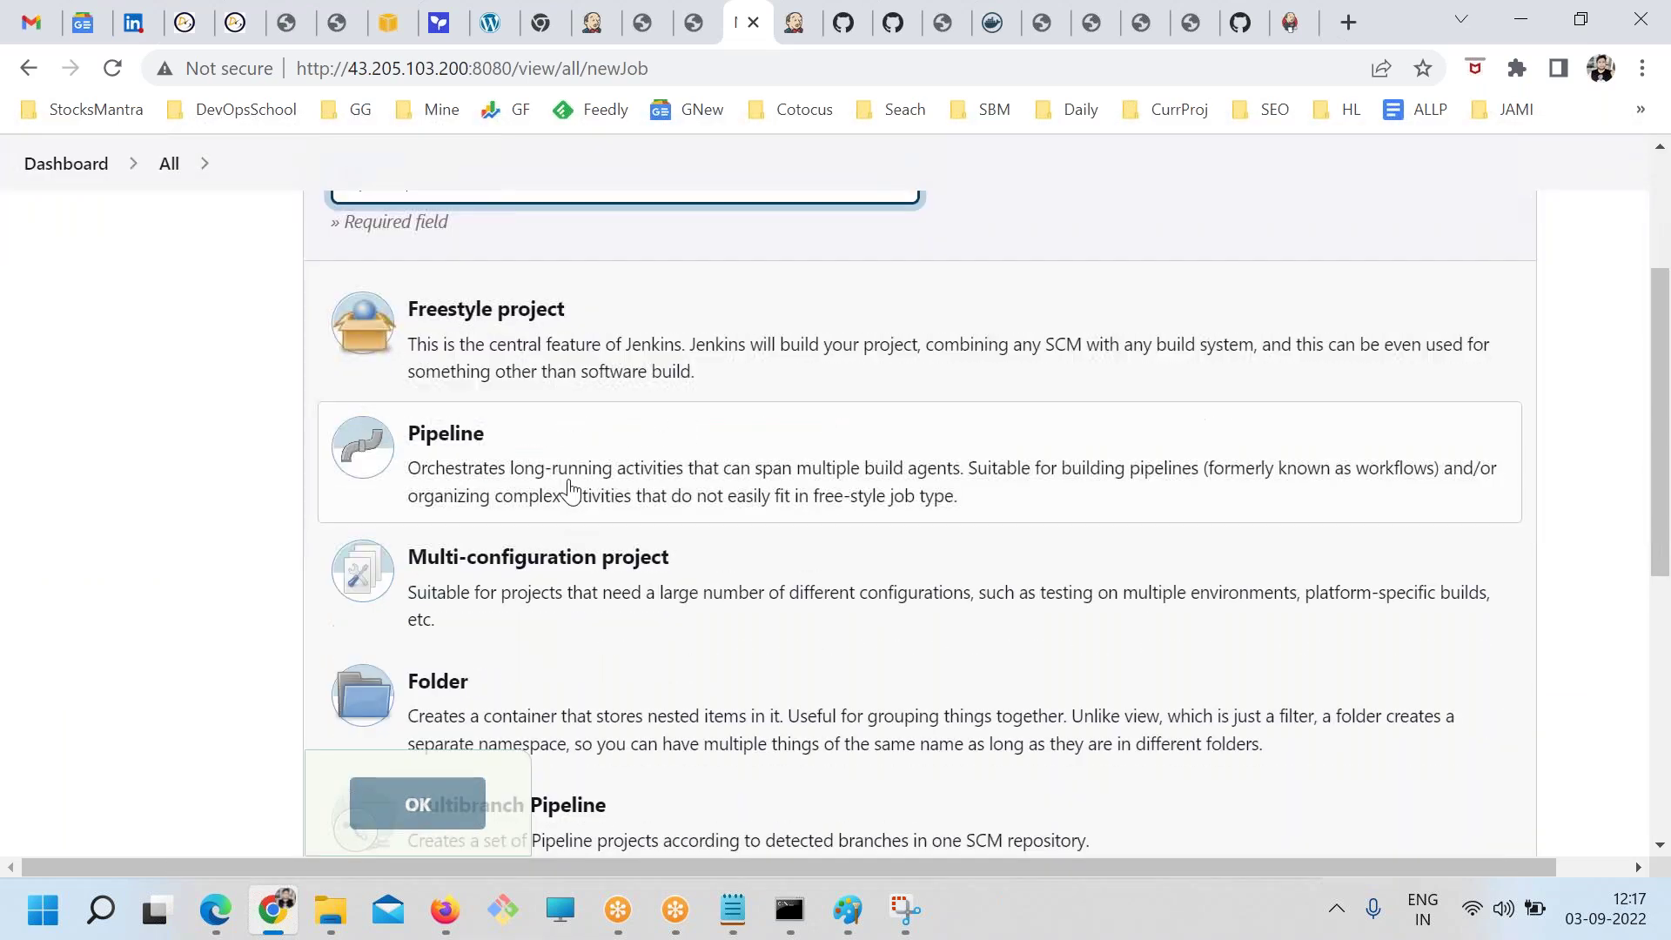
pyautogui.click(583, 509)
pyautogui.click(416, 809)
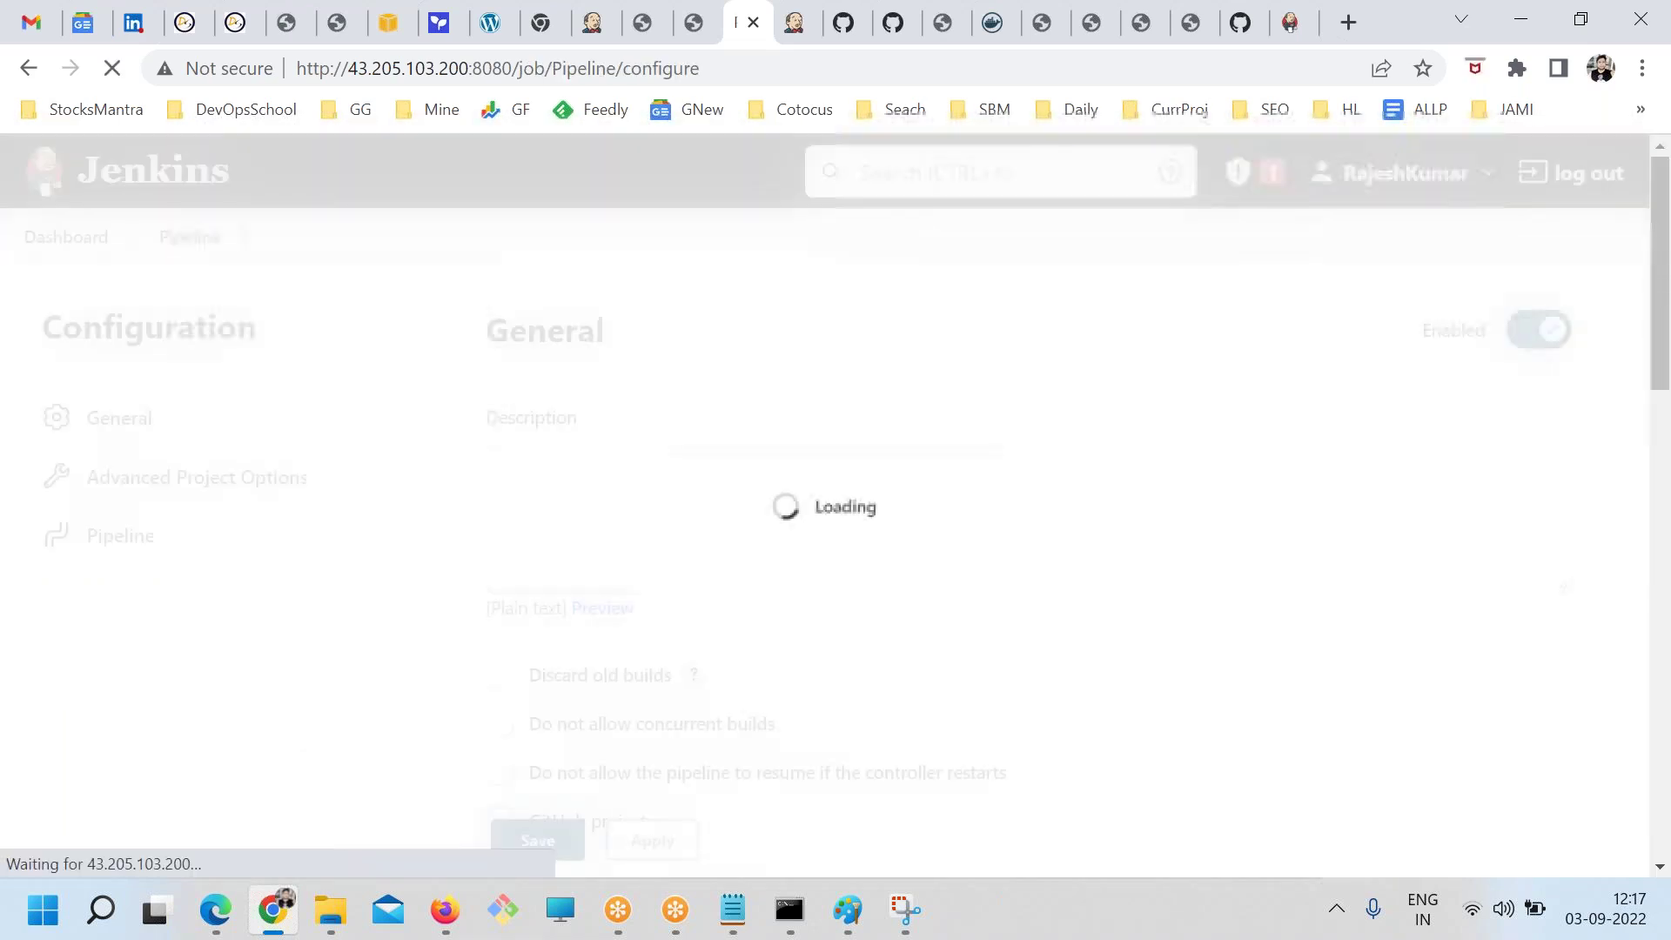
# Paste the copied jenkinsfile into the script editor, then clear it again
pyautogui.scroll(-4, 589, 410)
pyautogui.scroll(-15, 609, 410)
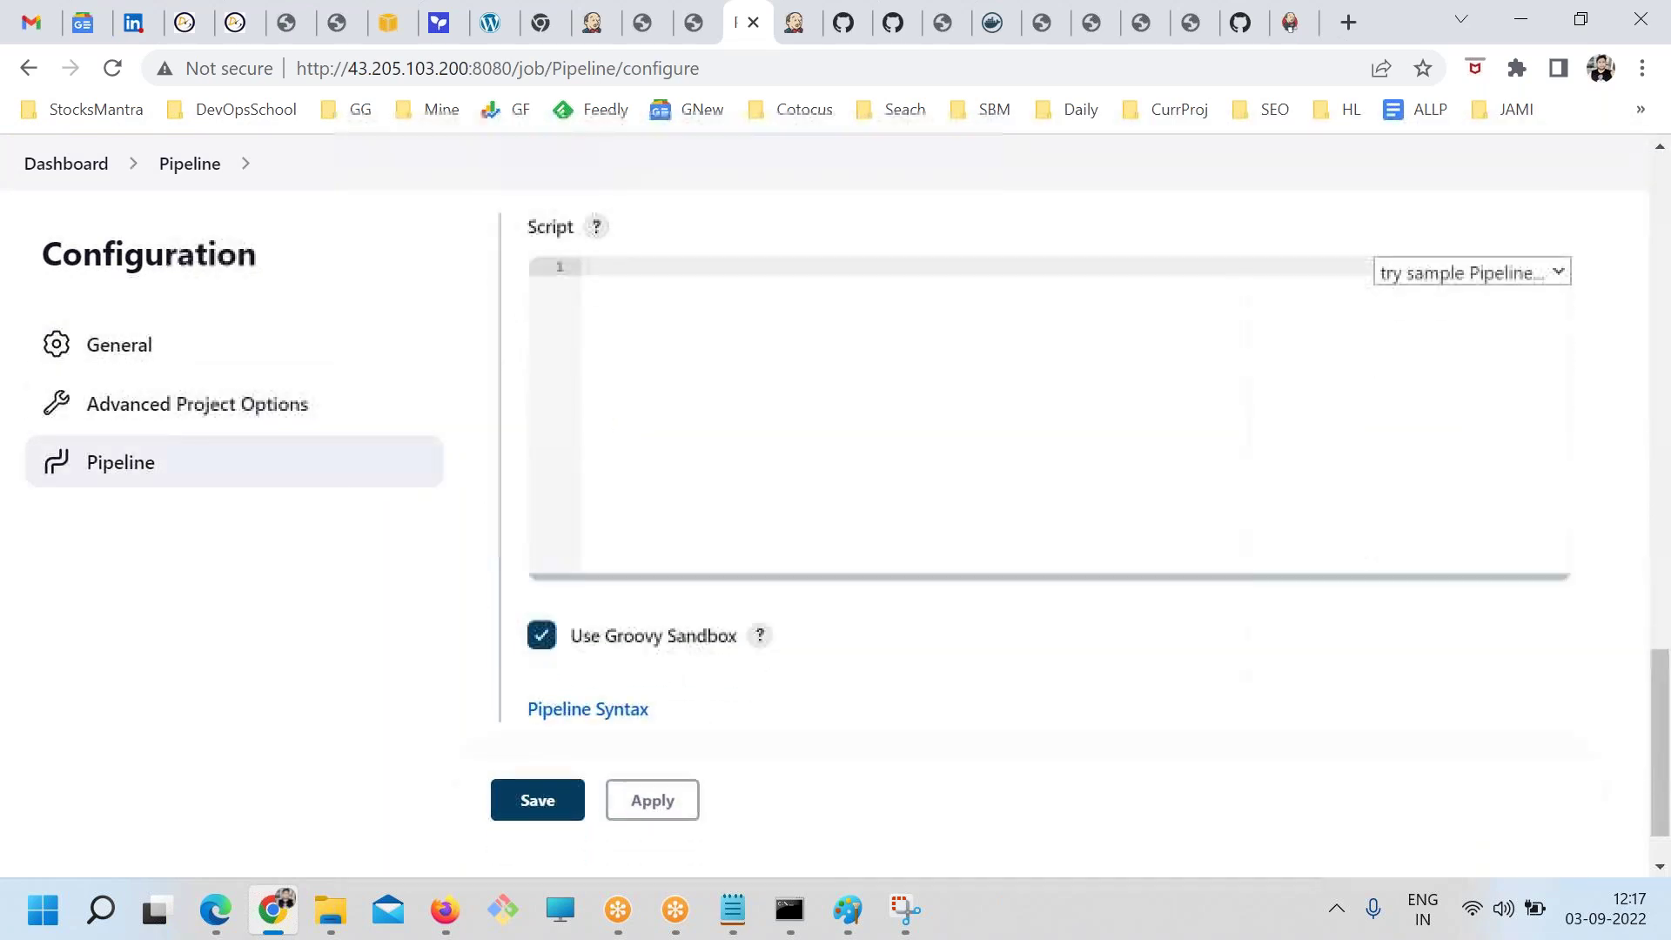
pyautogui.scroll(3, 641, 566)
pyautogui.click(657, 548)
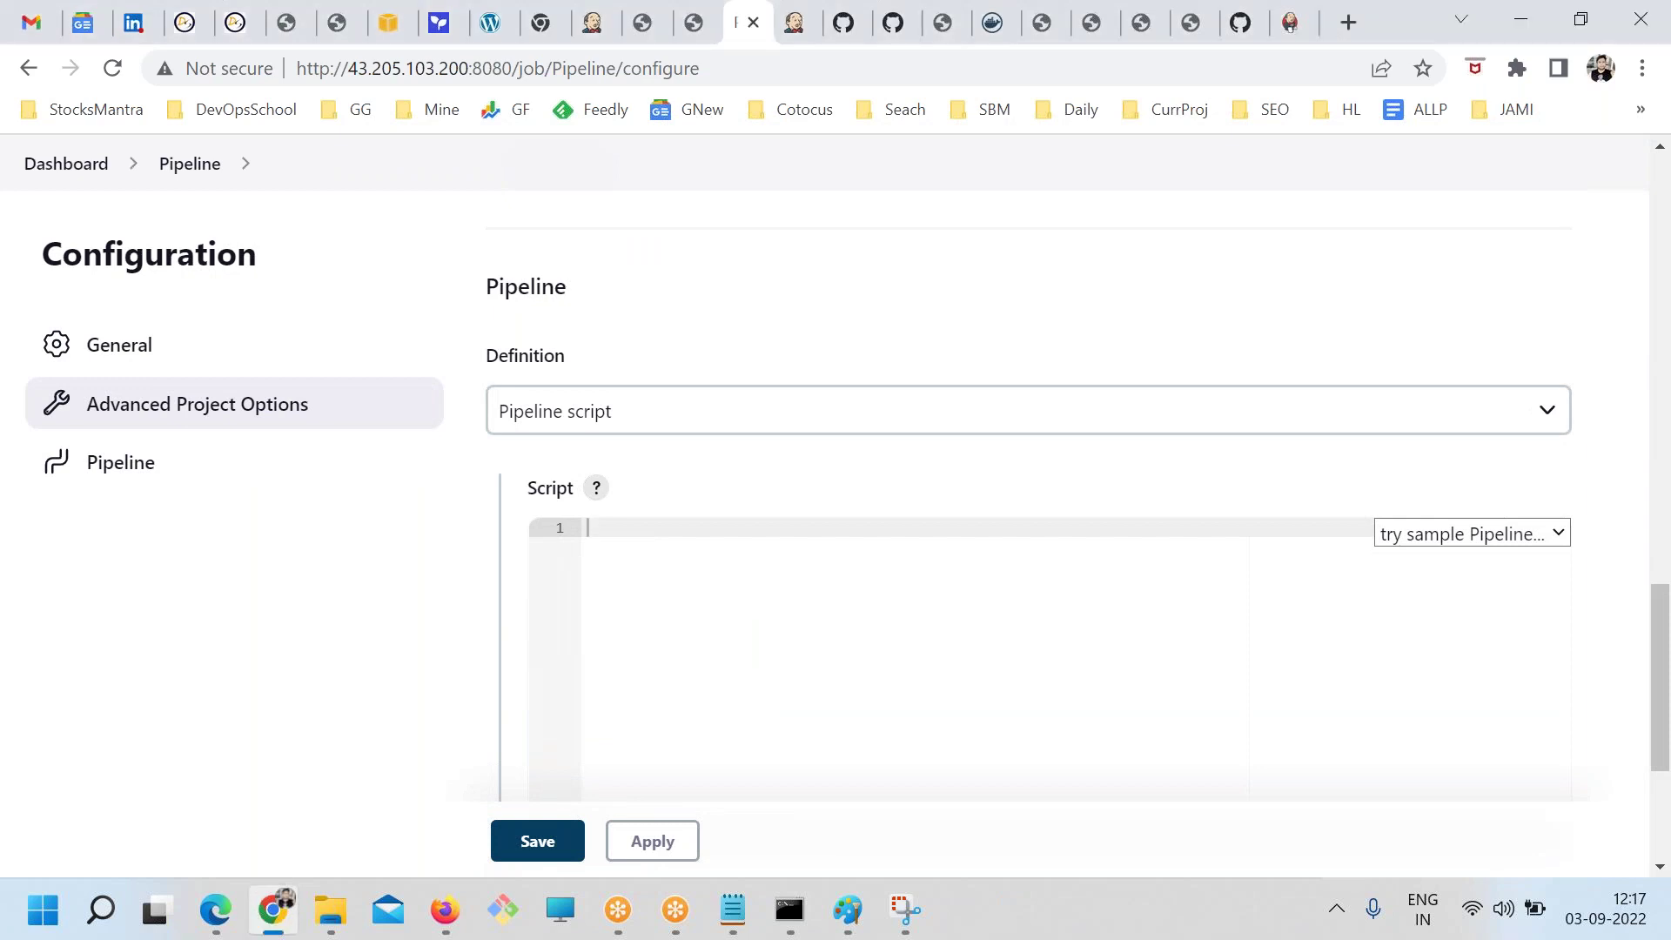
pyautogui.hotkey('ctrl', 'v')
pyautogui.click(1174, 542)
pyautogui.hotkey('ctrl', 'a')
pyautogui.press('Delete')
# Set Definition to 'Pipeline script', paste the jenkinsfile script, and save the job
pyautogui.click(719, 424)
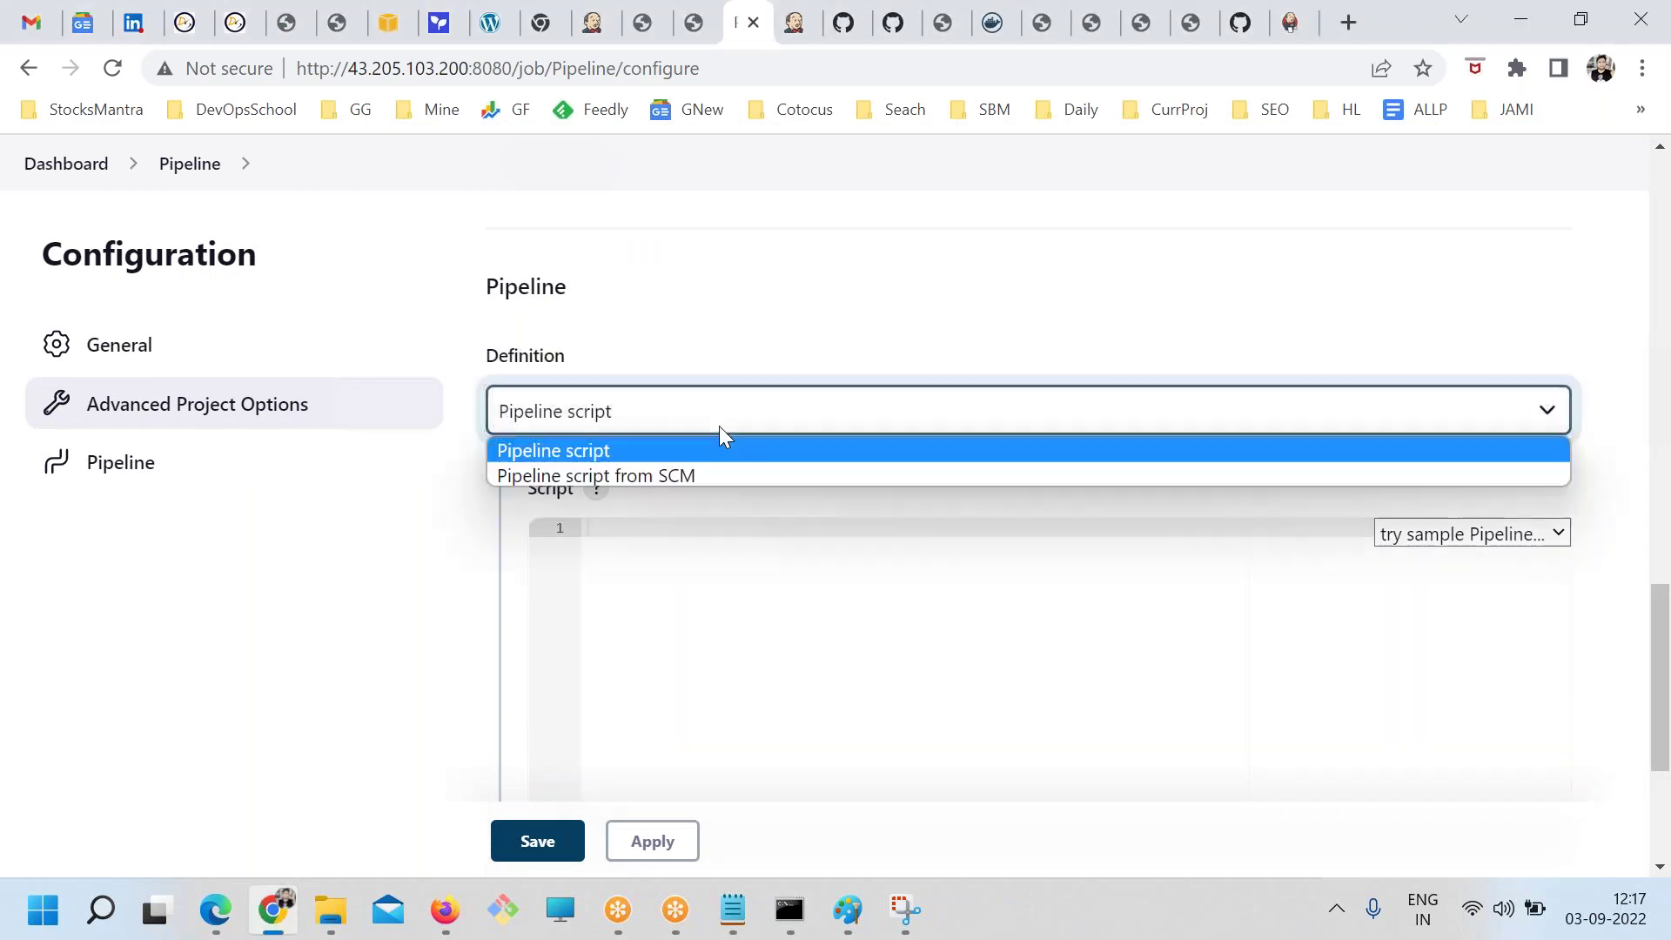
pyautogui.click(608, 477)
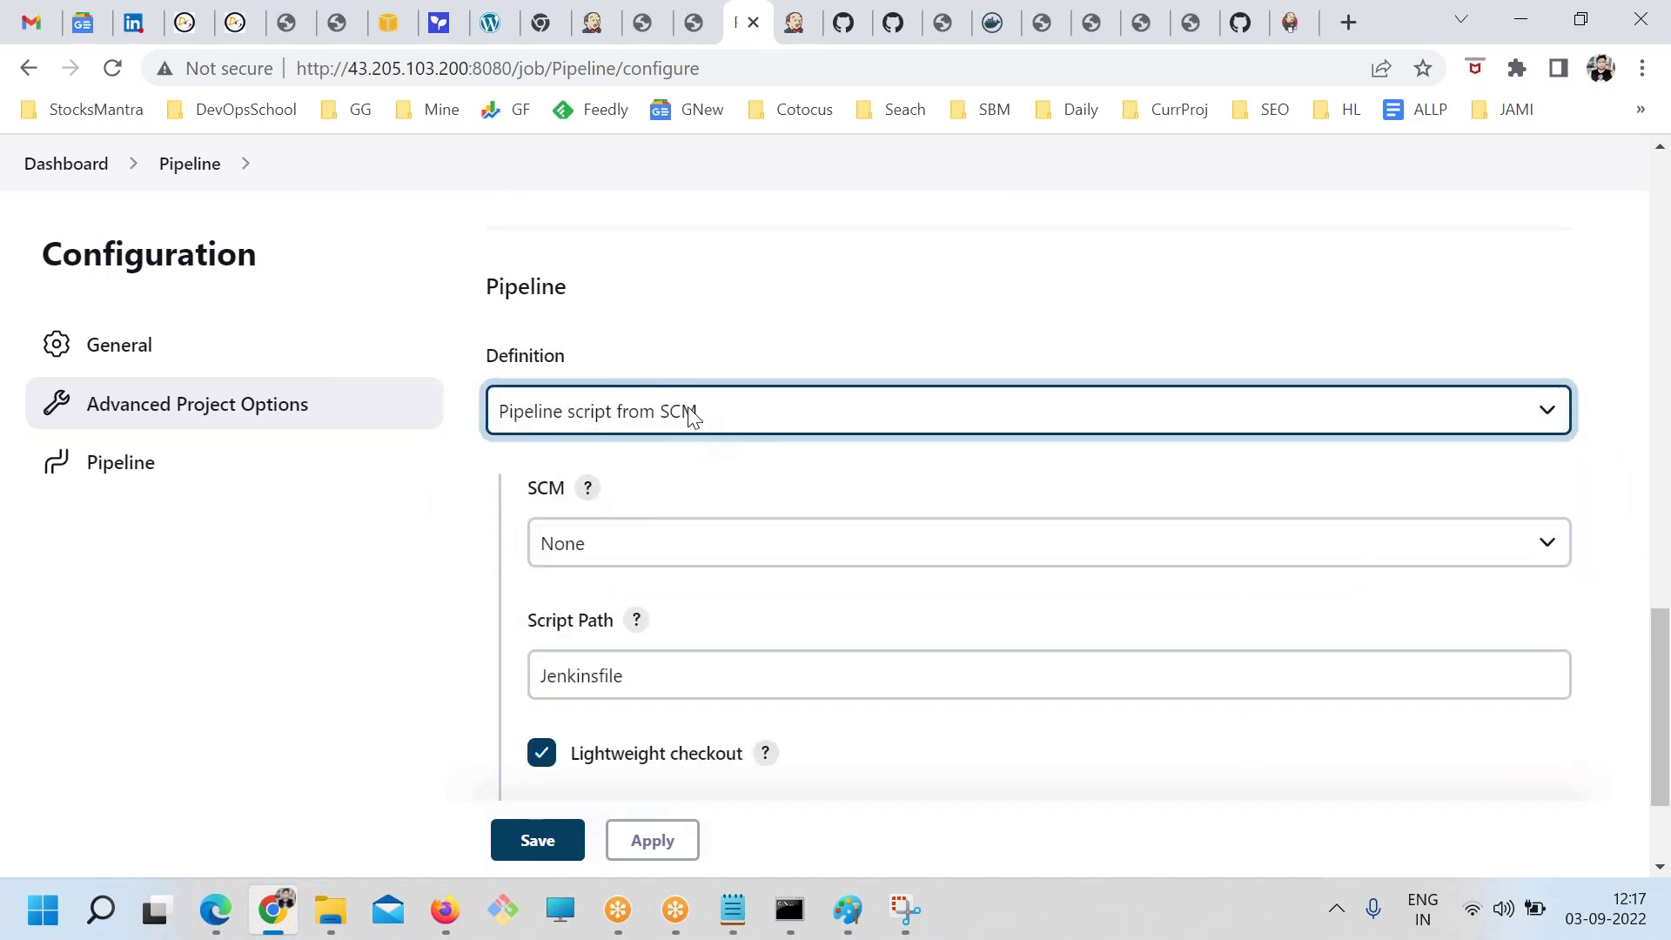
pyautogui.click(687, 410)
pyautogui.click(630, 449)
pyautogui.click(709, 570)
pyautogui.hotkey('ctrl', 'v')
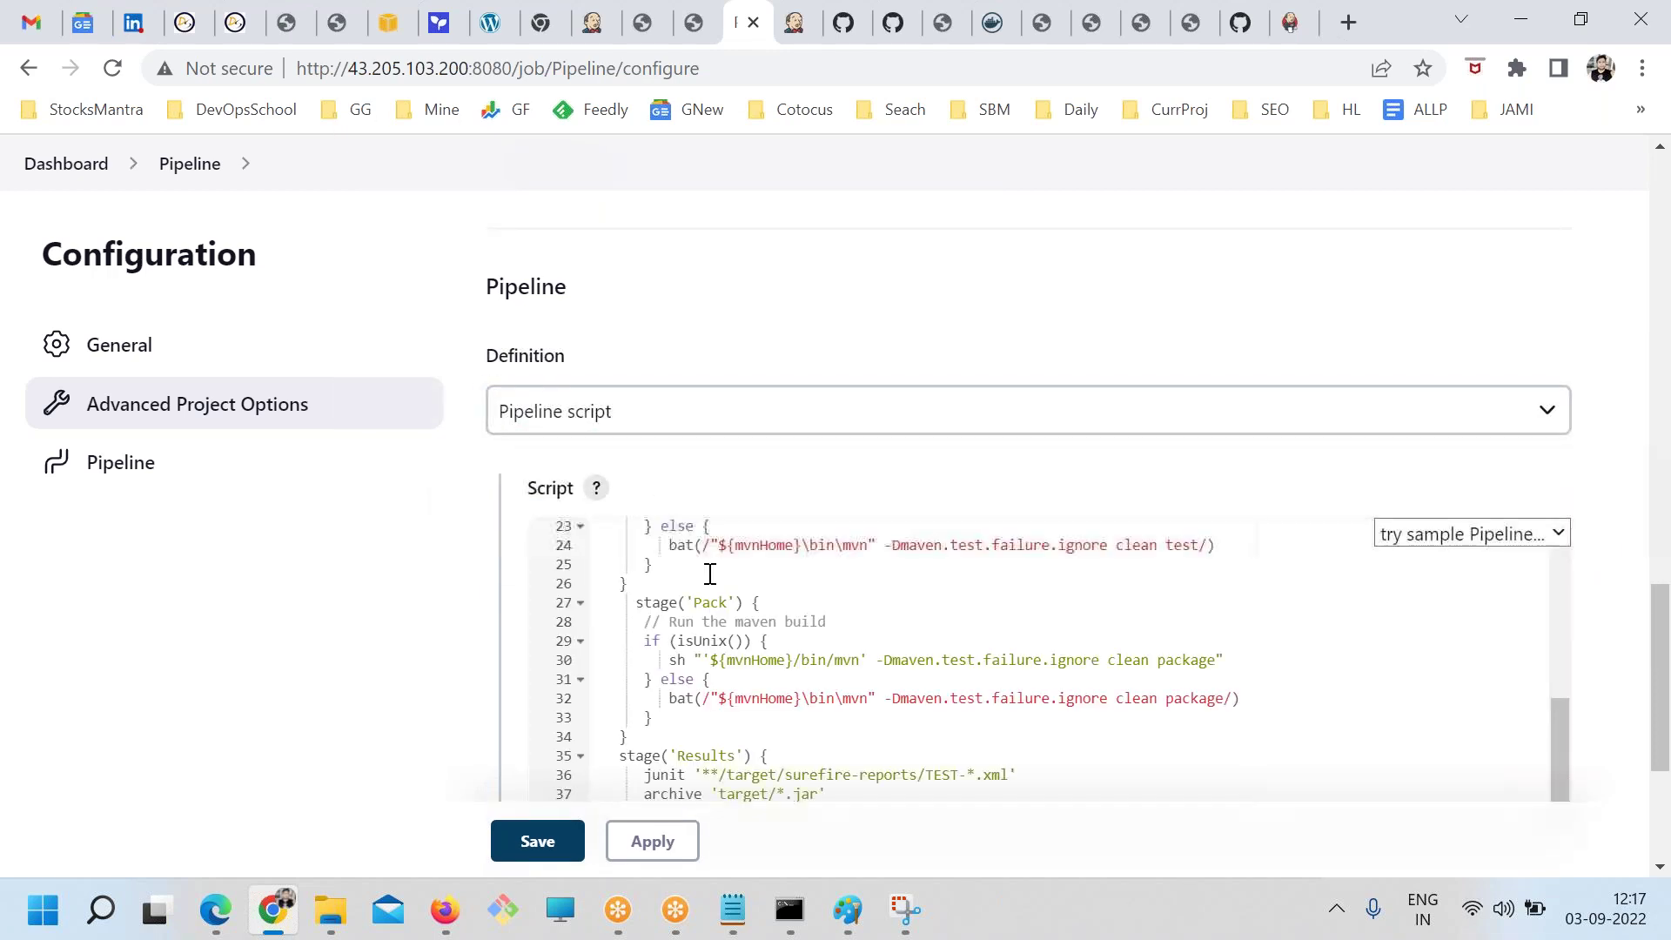
pyautogui.scroll(-4, 1600, 555)
pyautogui.click(566, 707)
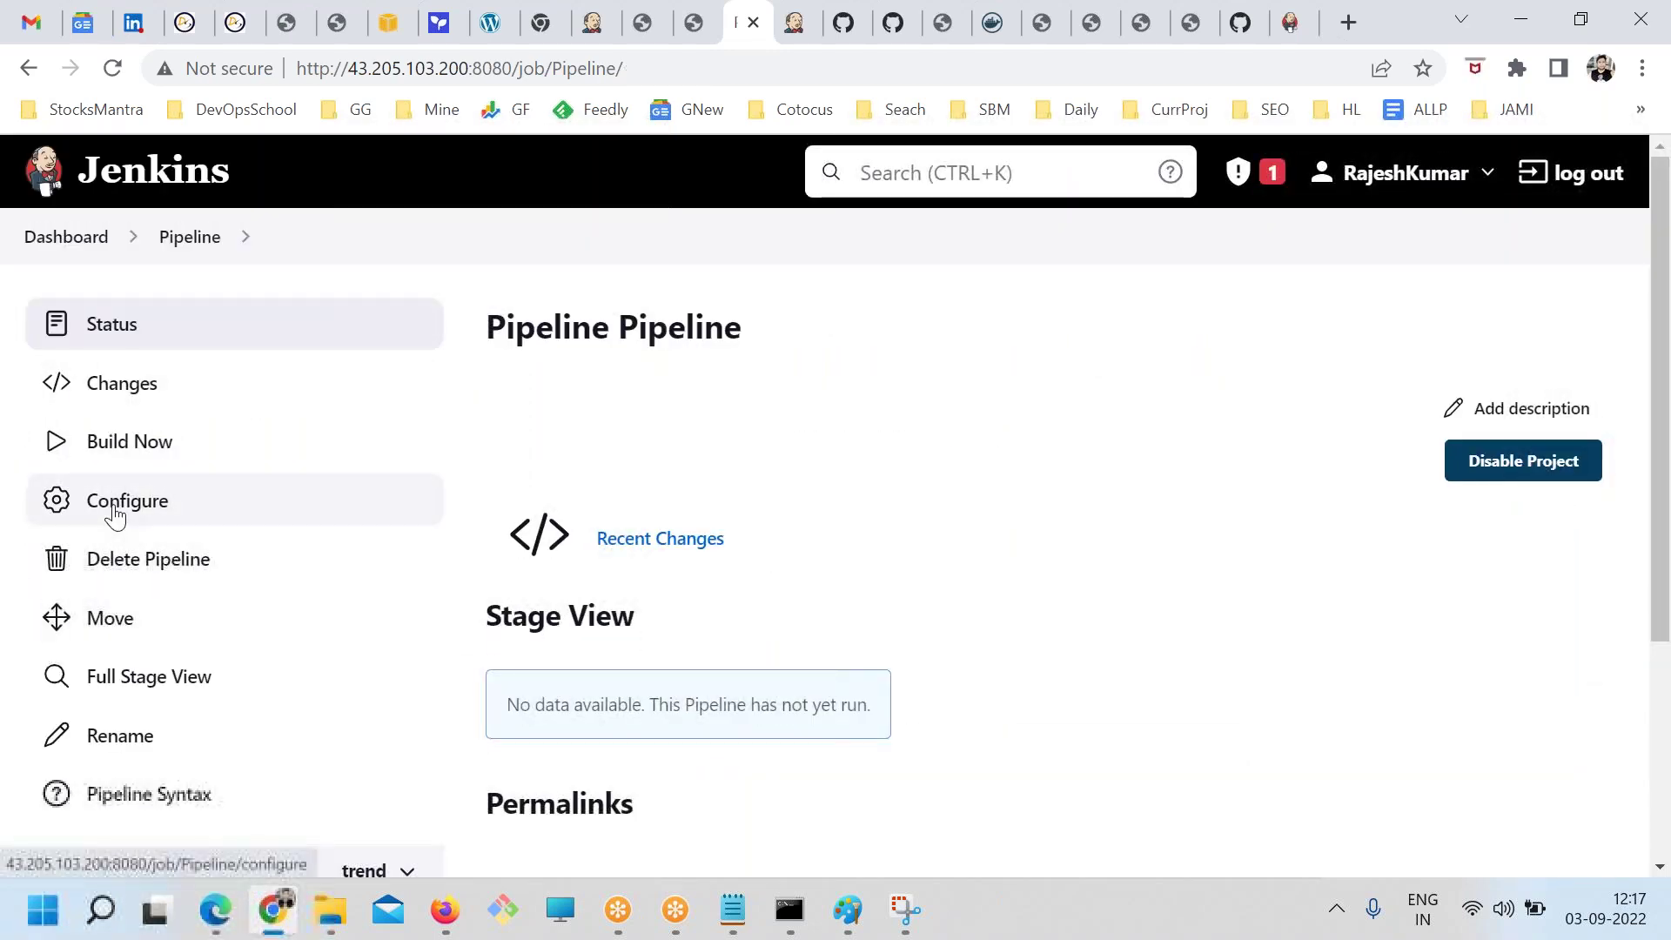
# Trigger a build of the Pipeline job and check the Chat and Pipeline notes in jenkins.txt
pyautogui.click(96, 441)
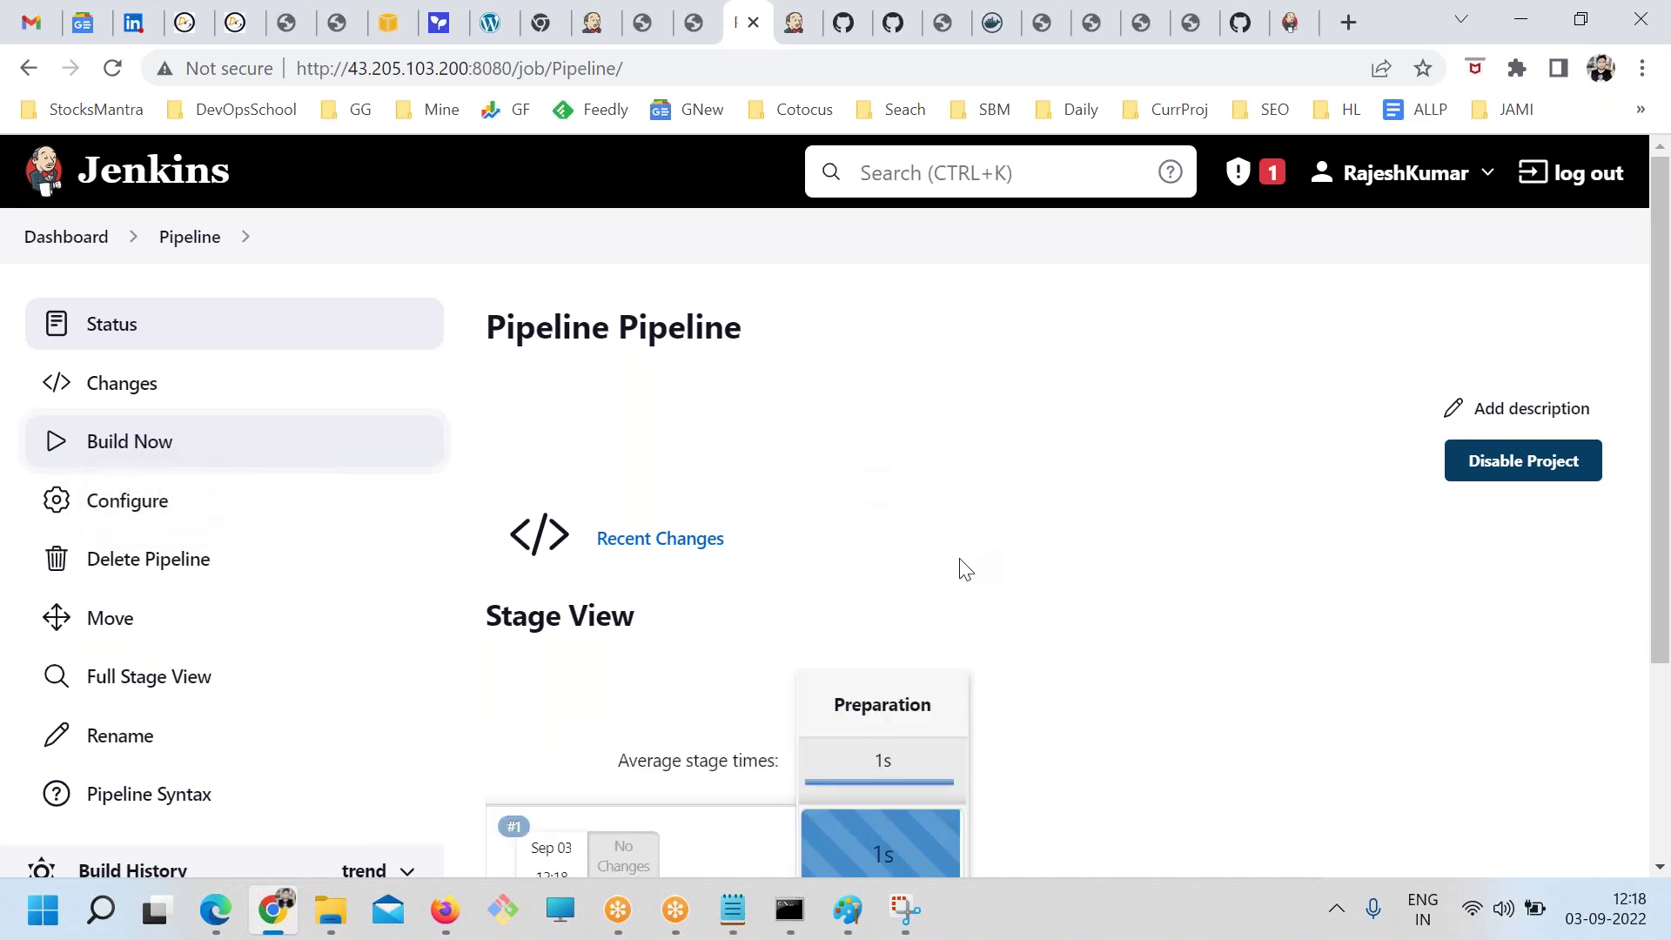
pyautogui.scroll(-3, 957, 592)
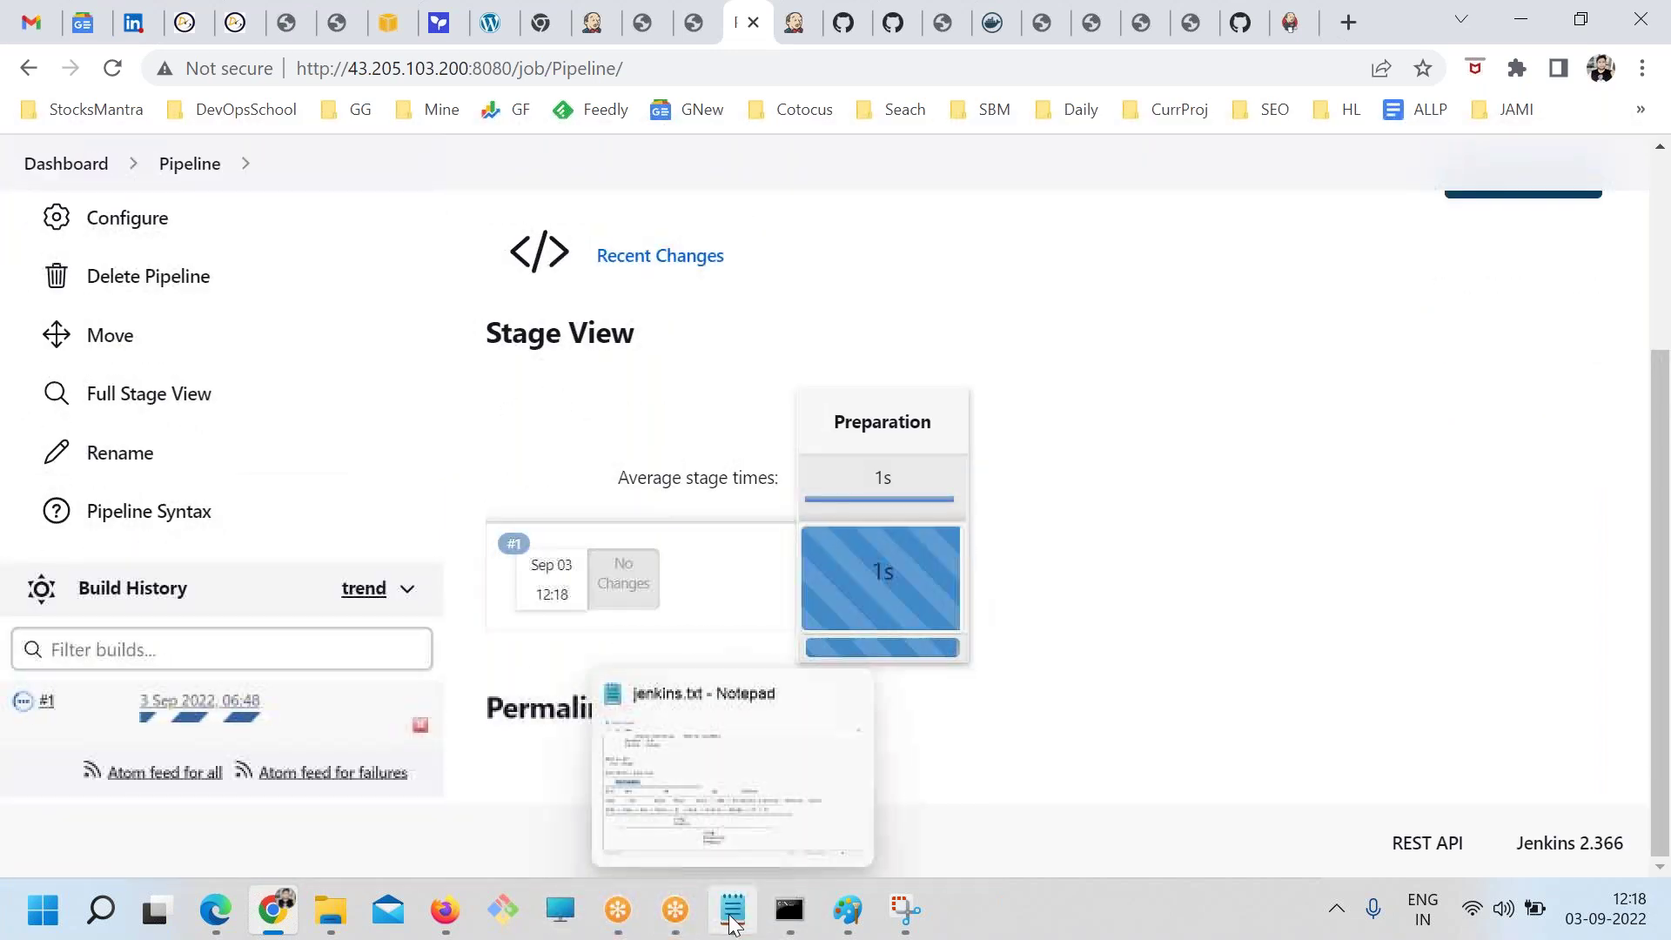
pyautogui.click(731, 909)
pyautogui.click(481, 738)
pyautogui.scroll(-15, 487, 739)
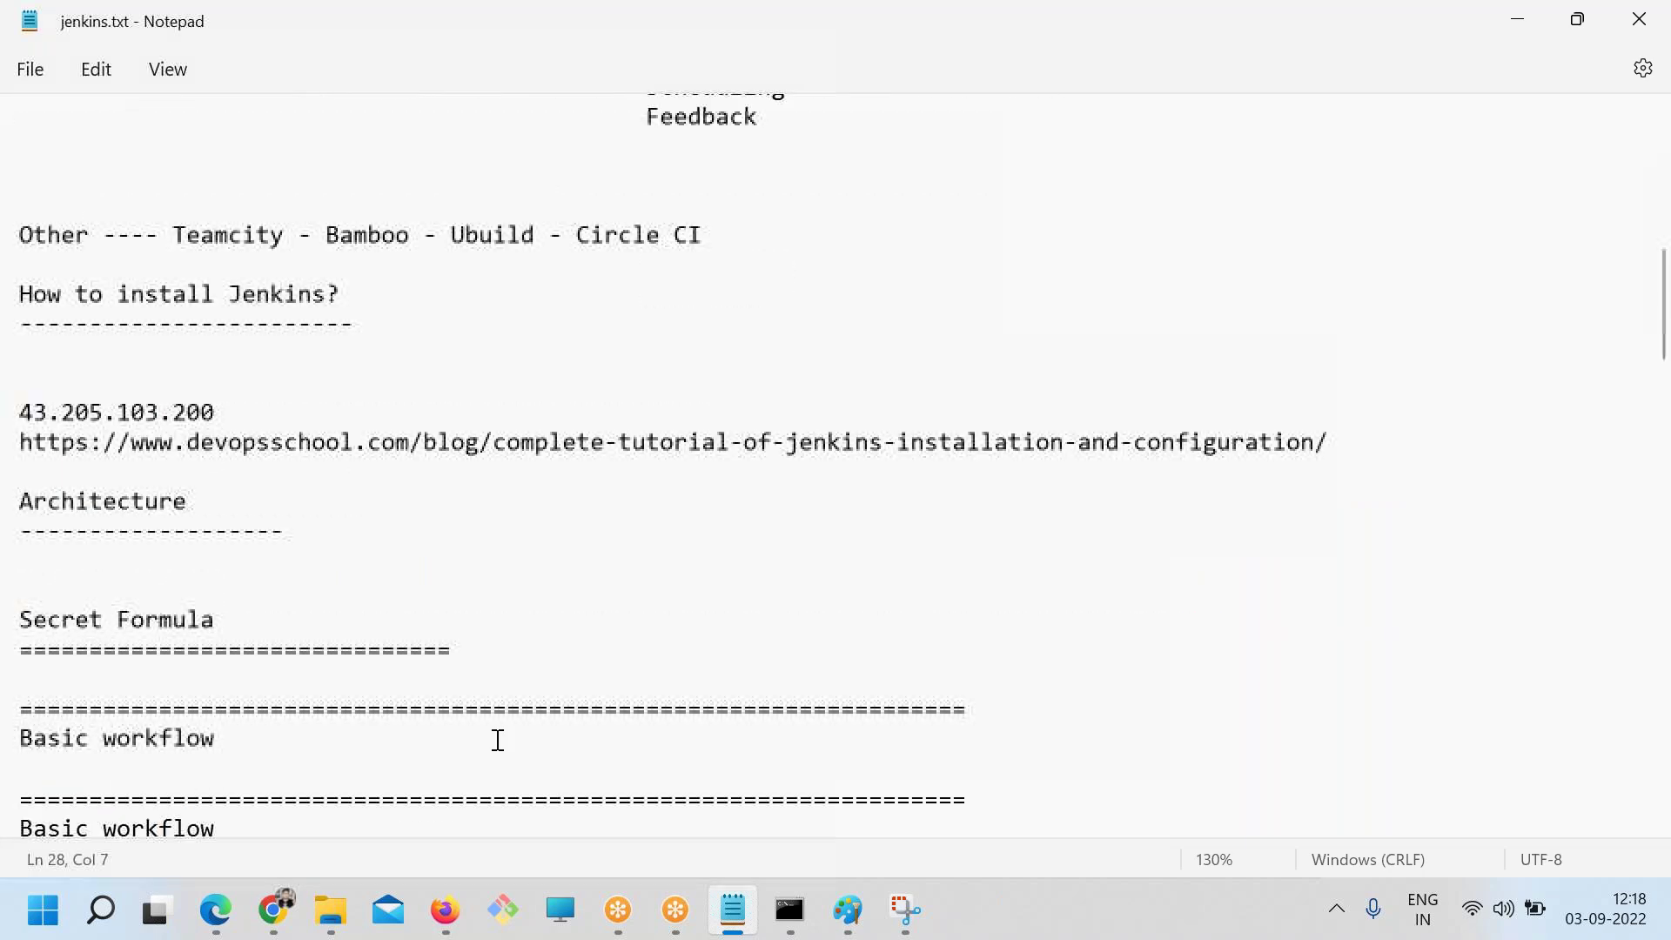
pyautogui.scroll(-15, 261, 653)
pyautogui.scroll(4, 191, 552)
pyautogui.moveTo(212, 609); pyautogui.dragTo(100, 528)
pyautogui.doubleClick(100, 528)
pyautogui.click(121, 568)
pyautogui.click(99, 592)
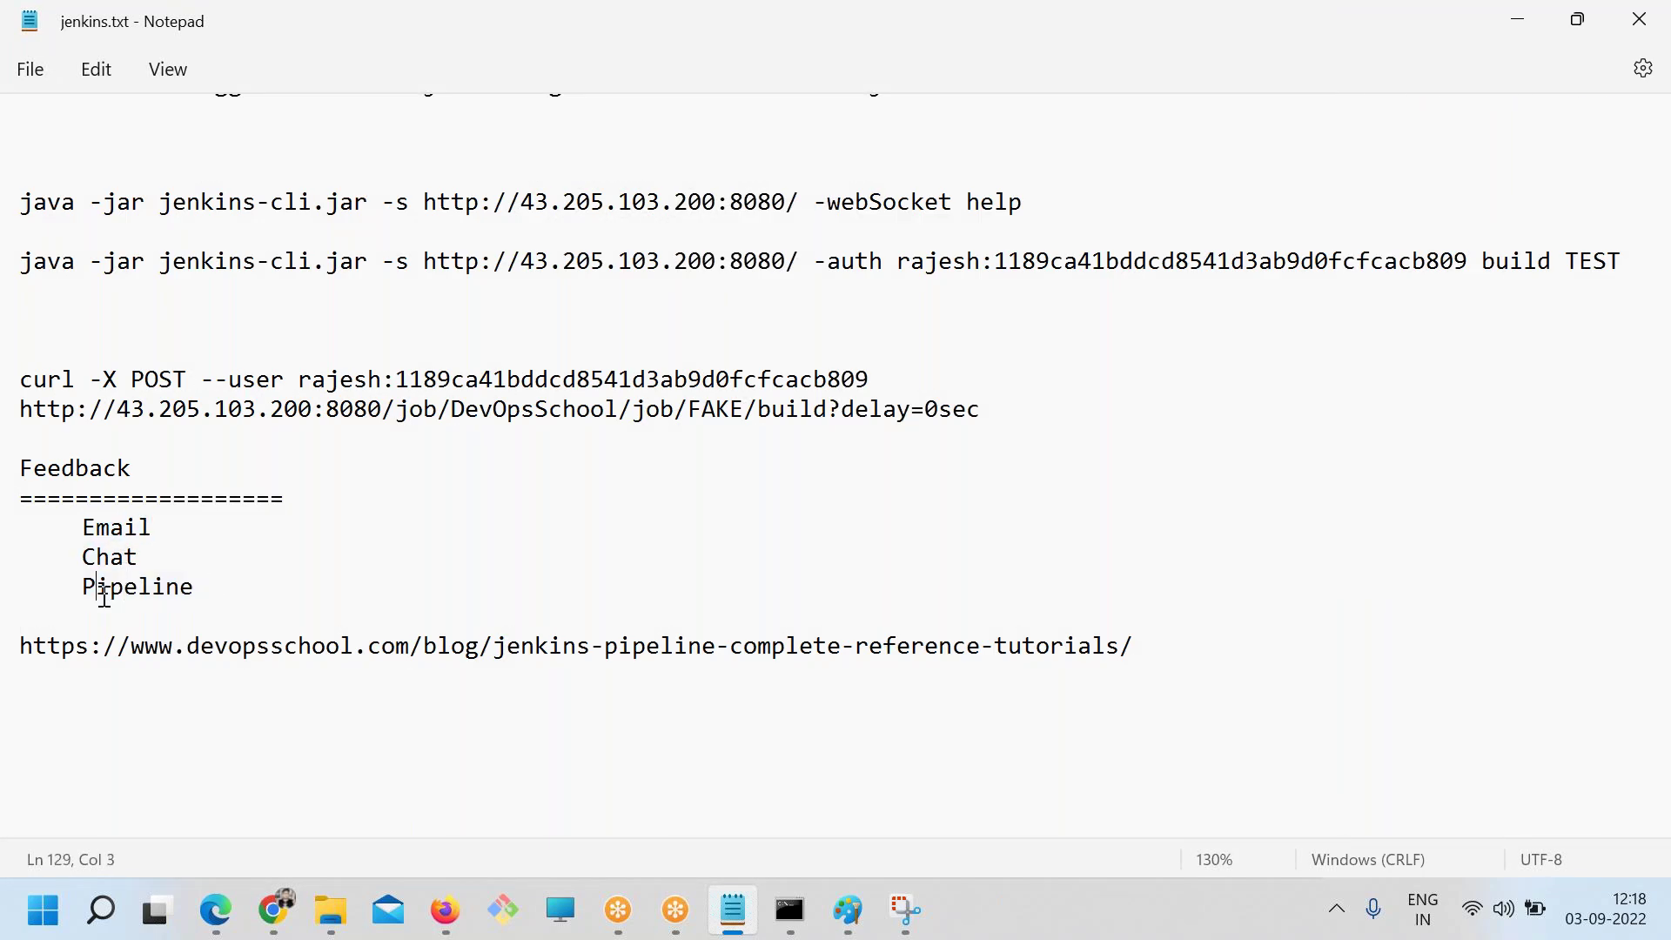
pyautogui.hotkey('alt', 'Tab')
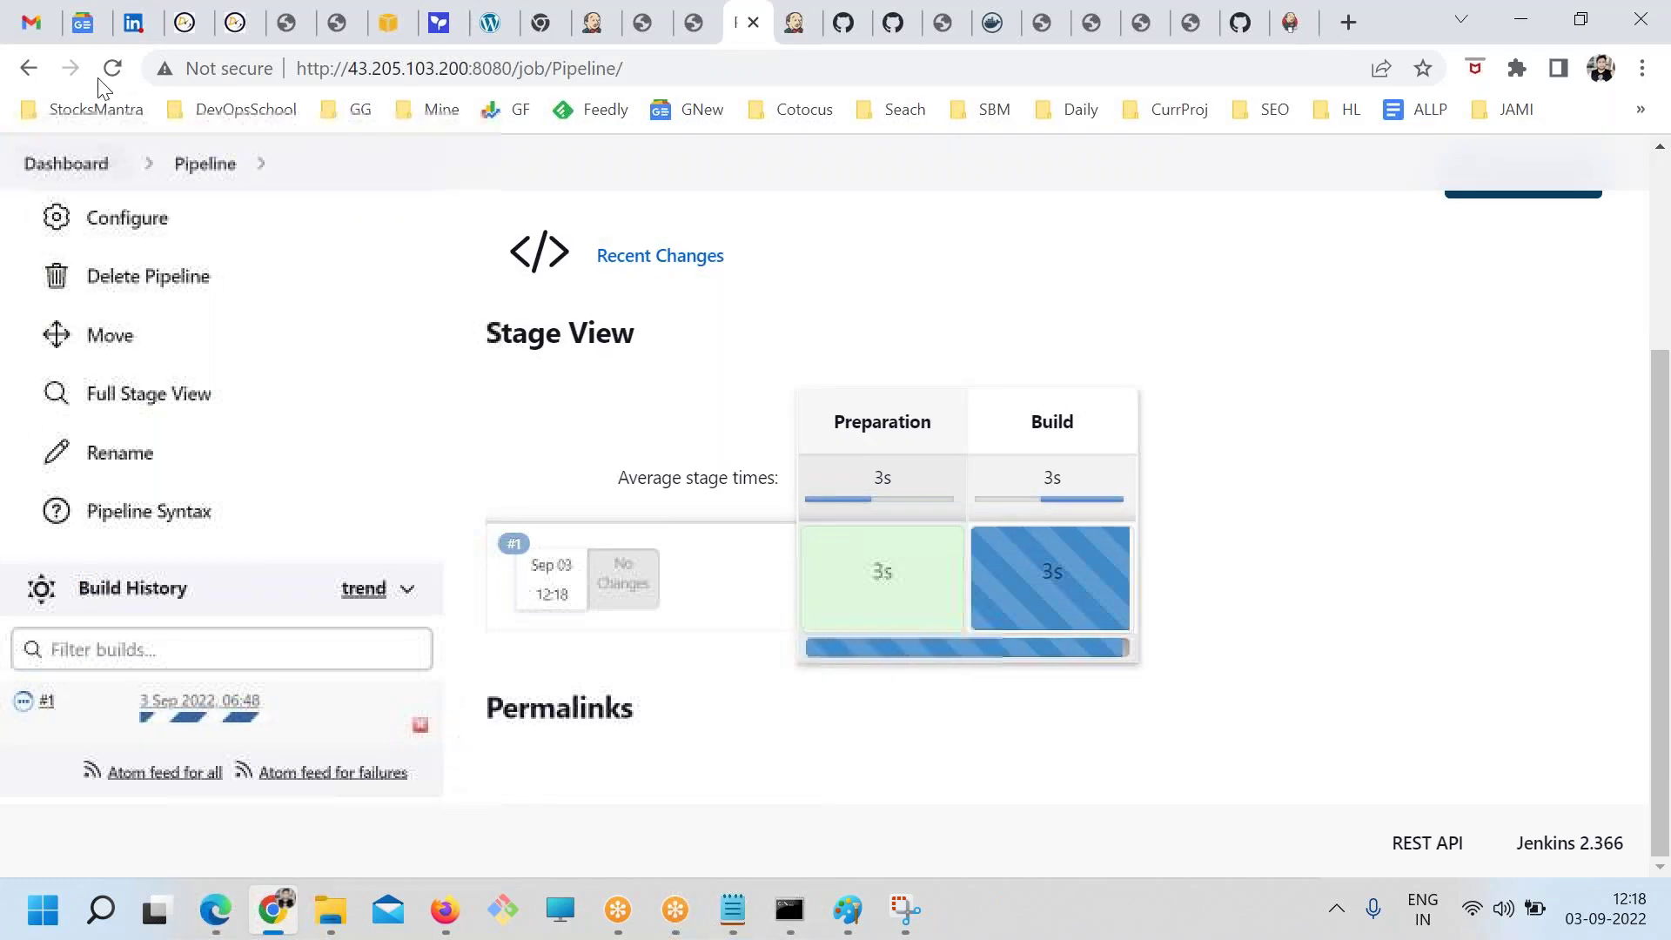
# Reload the job and confirm in Full Stage View that all five stages passed
pyautogui.click(112, 68)
pyautogui.scroll(-3, 828, 609)
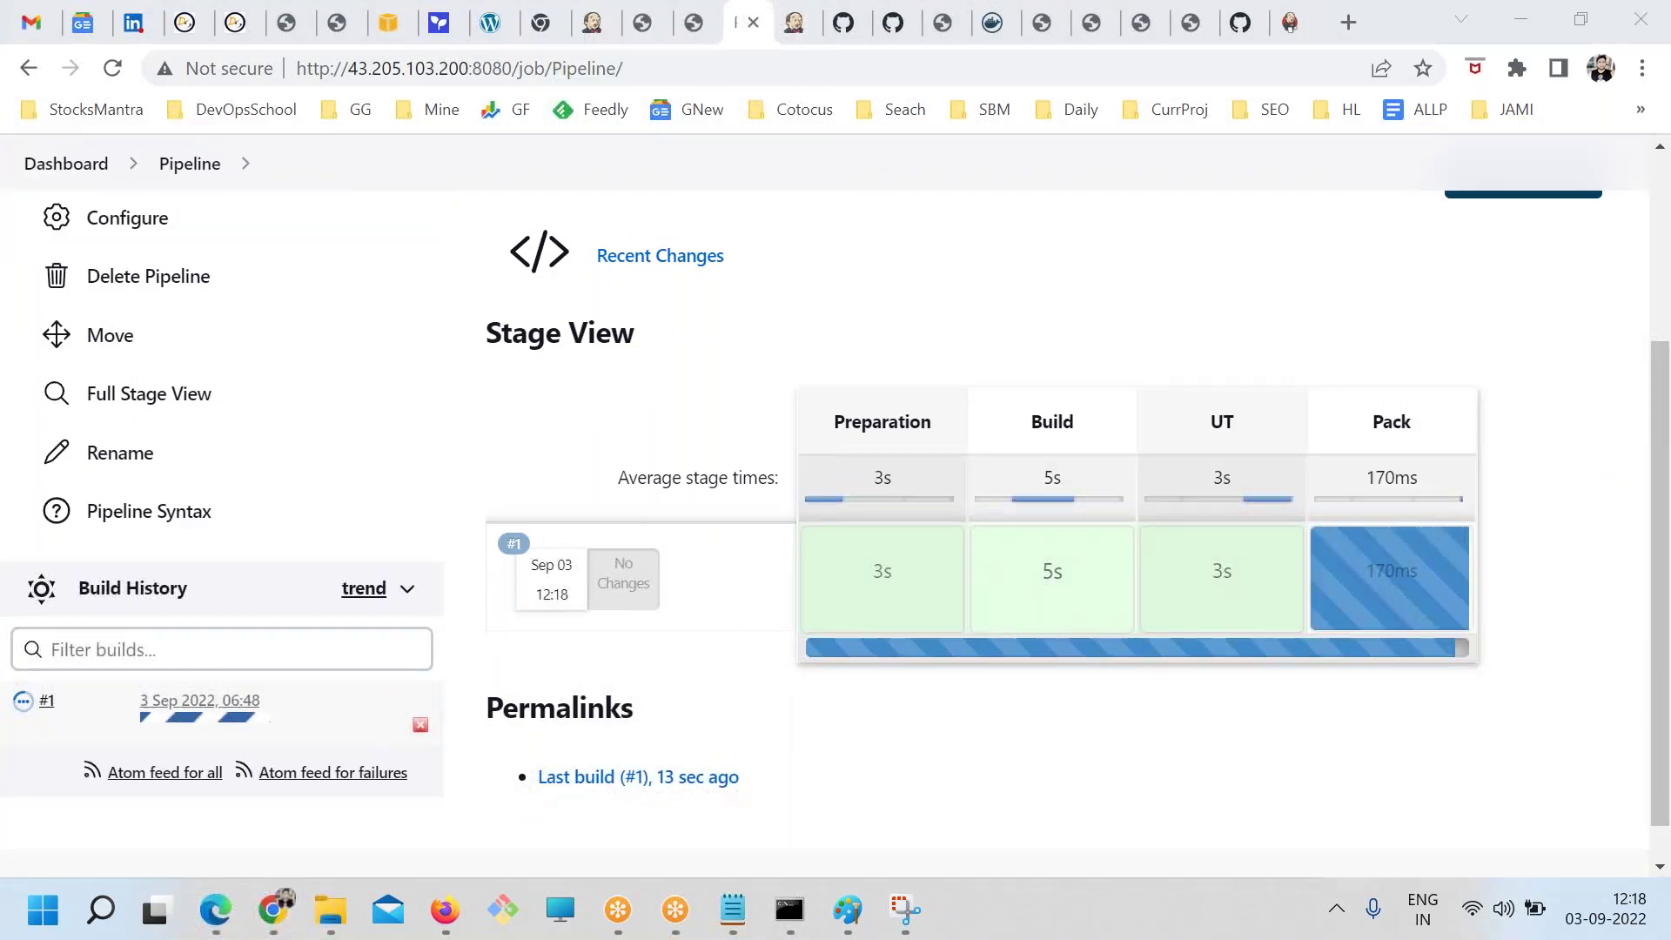
pyautogui.hotkey('ctrl', '+')
pyautogui.hotkey('ctrl', '+')
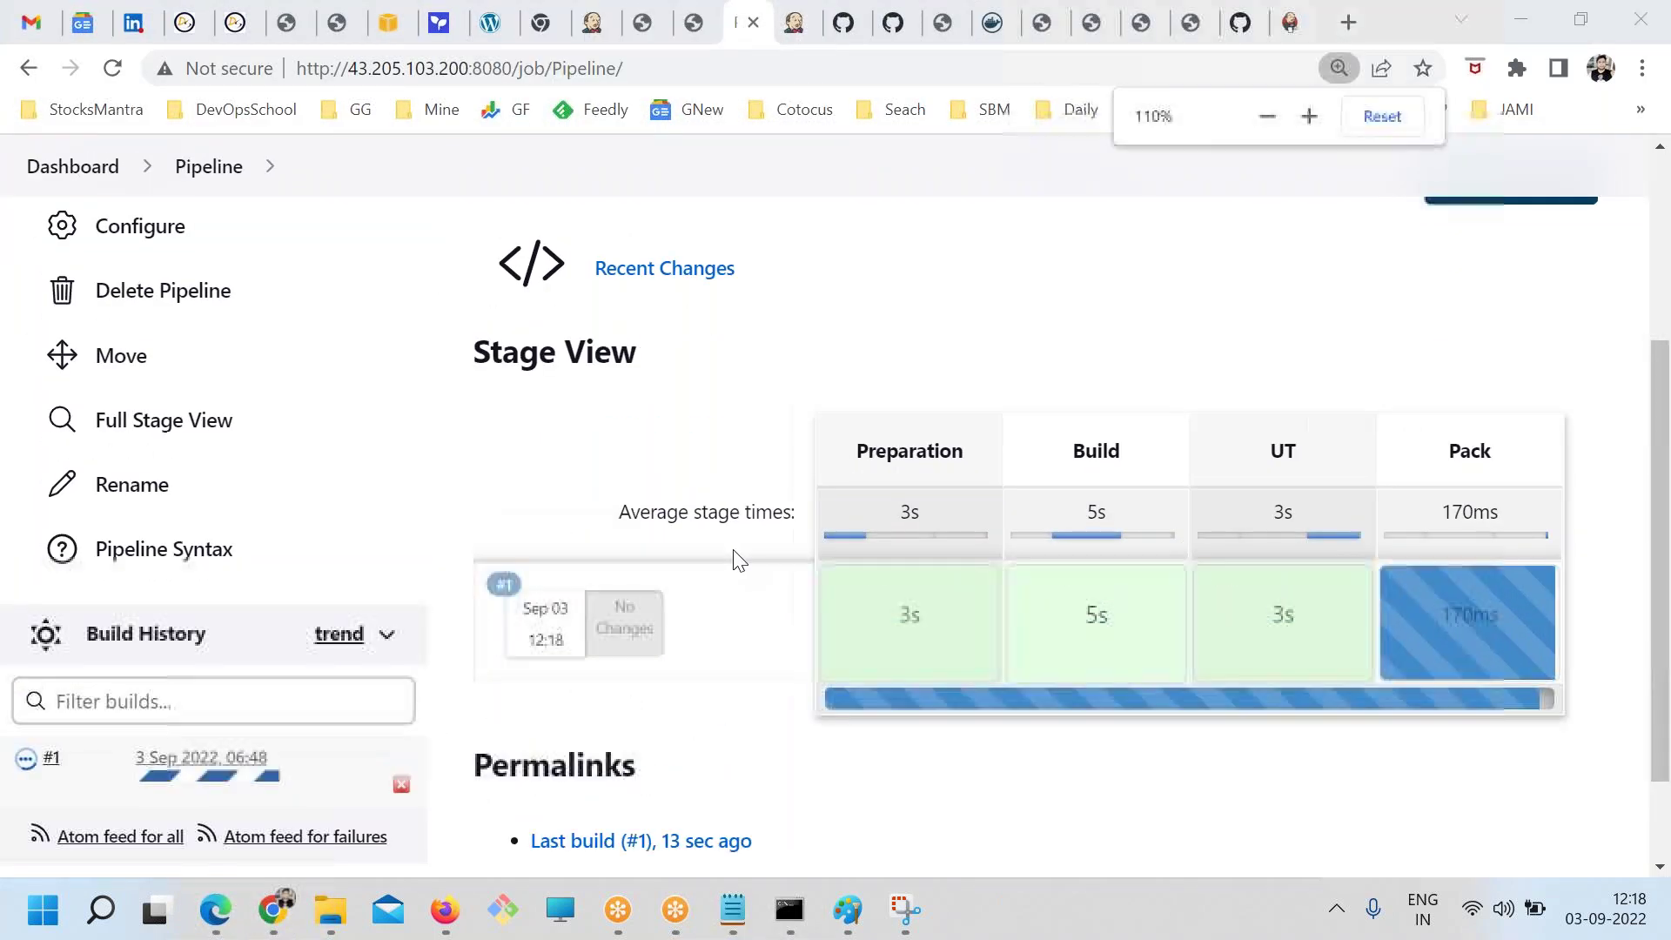
pyautogui.click(231, 457)
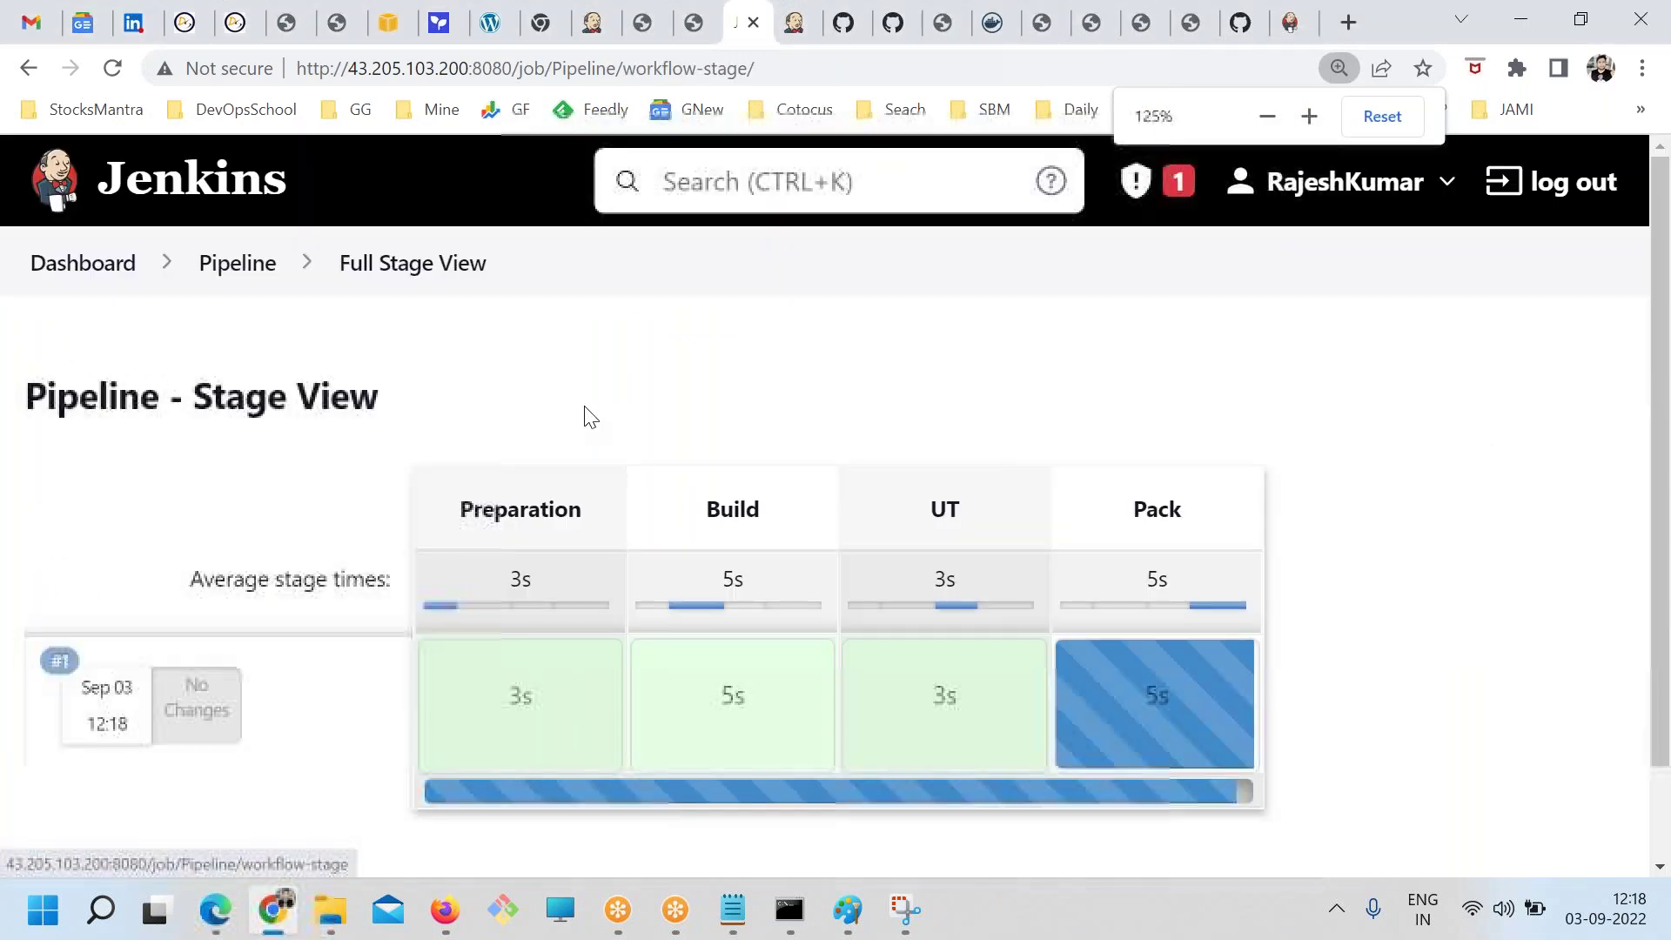
pyautogui.hotkey('ctrl', '+')
pyautogui.scroll(-3, 591, 409)
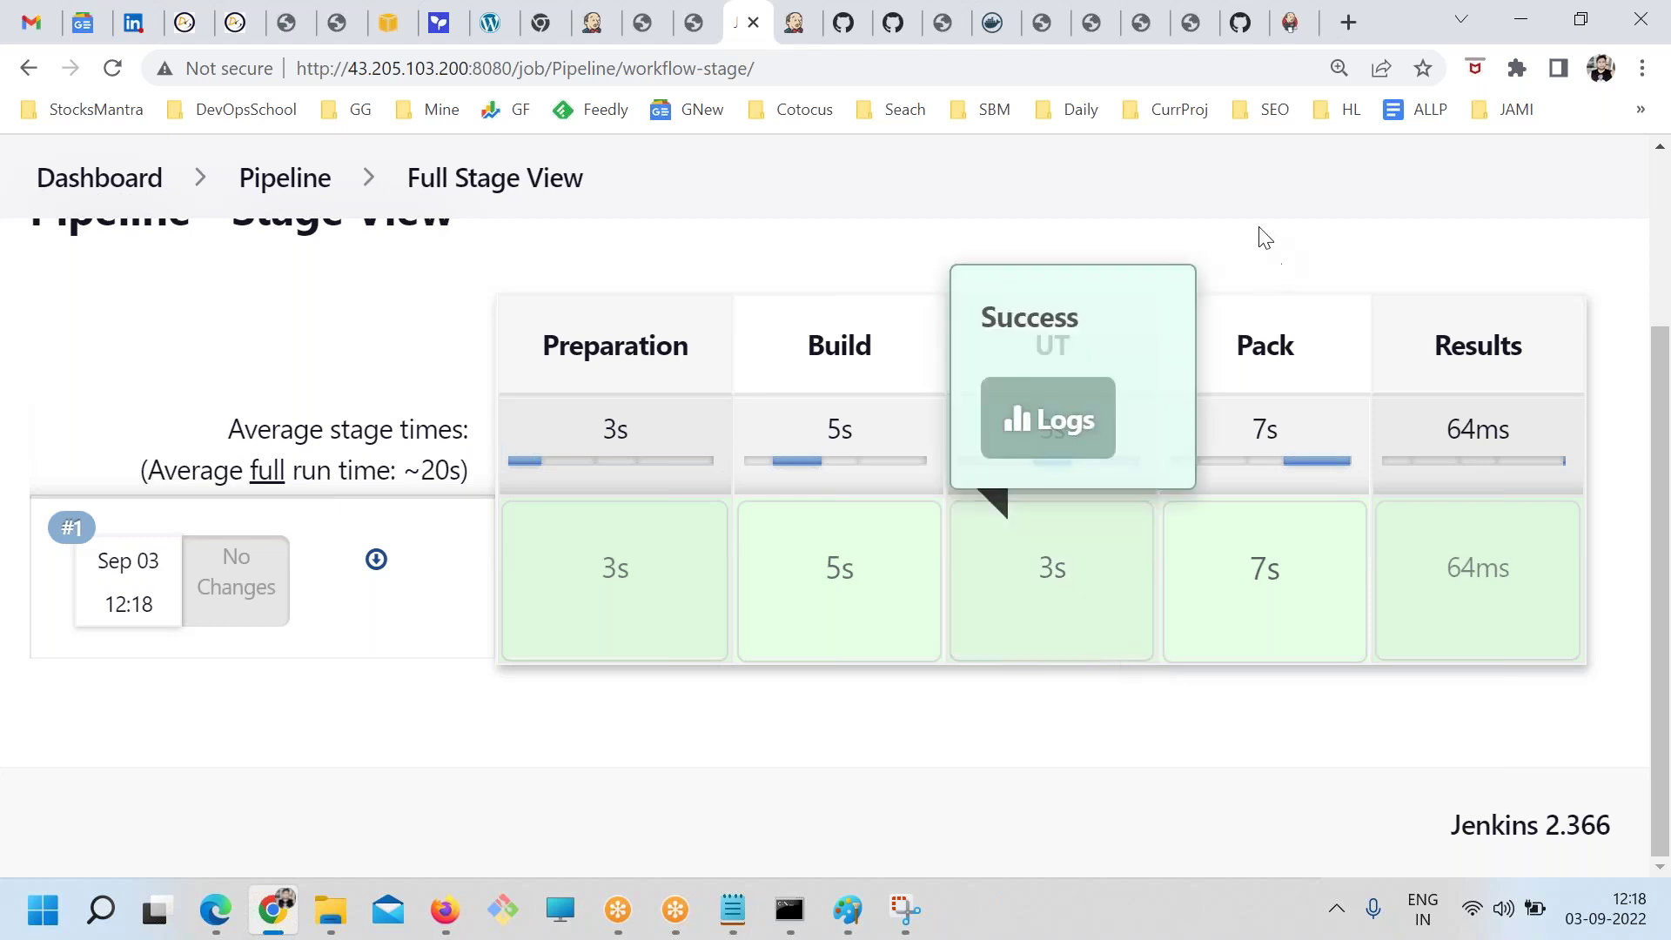
pyautogui.click(1238, 26)
# Browse the DevOpsSchool Jenkins articles to the pipeline complete reference tutorial, then return to the stage view
pyautogui.click(438, 627)
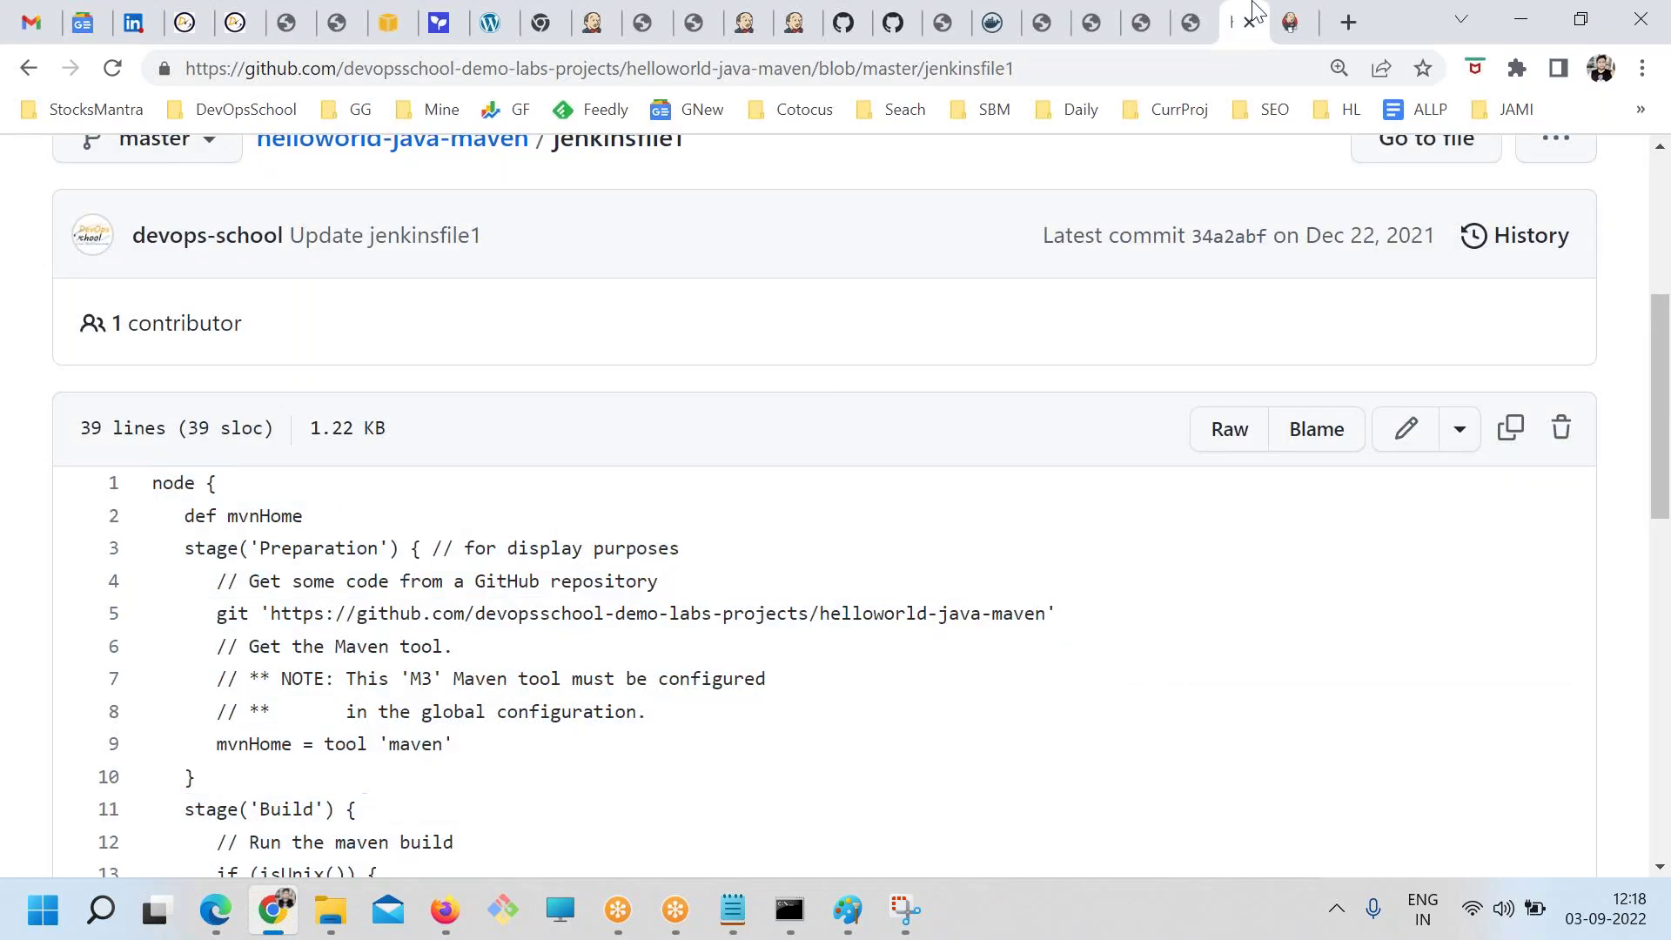
pyautogui.click(1191, 23)
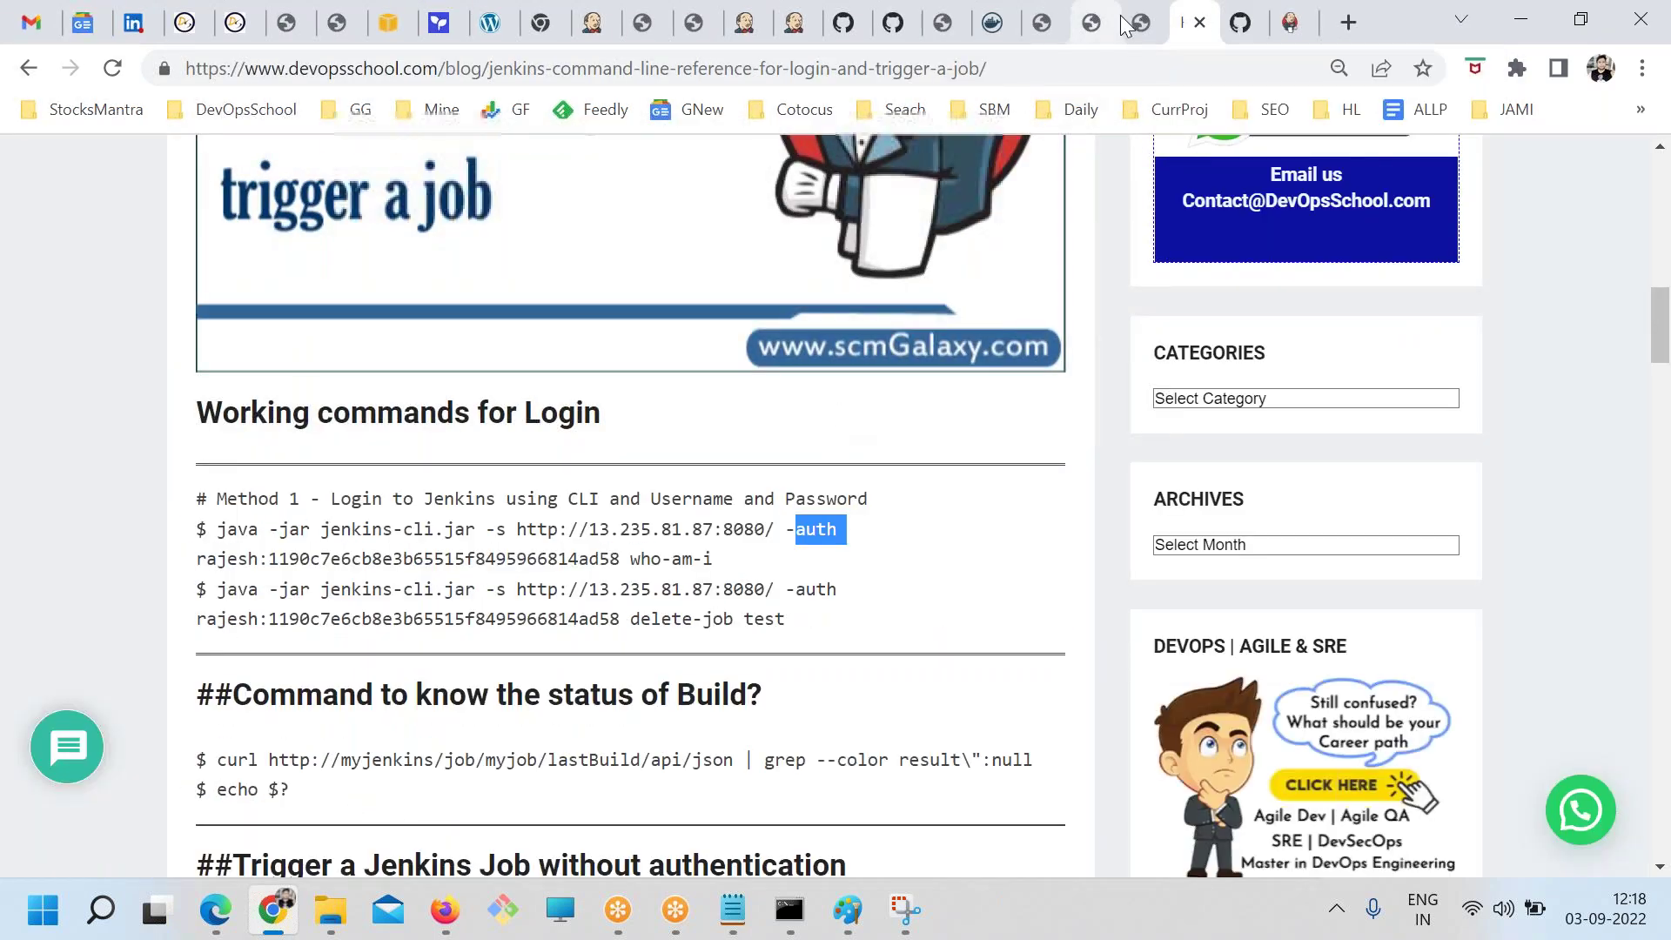
pyautogui.click(1120, 17)
pyautogui.click(1141, 23)
pyautogui.click(1088, 28)
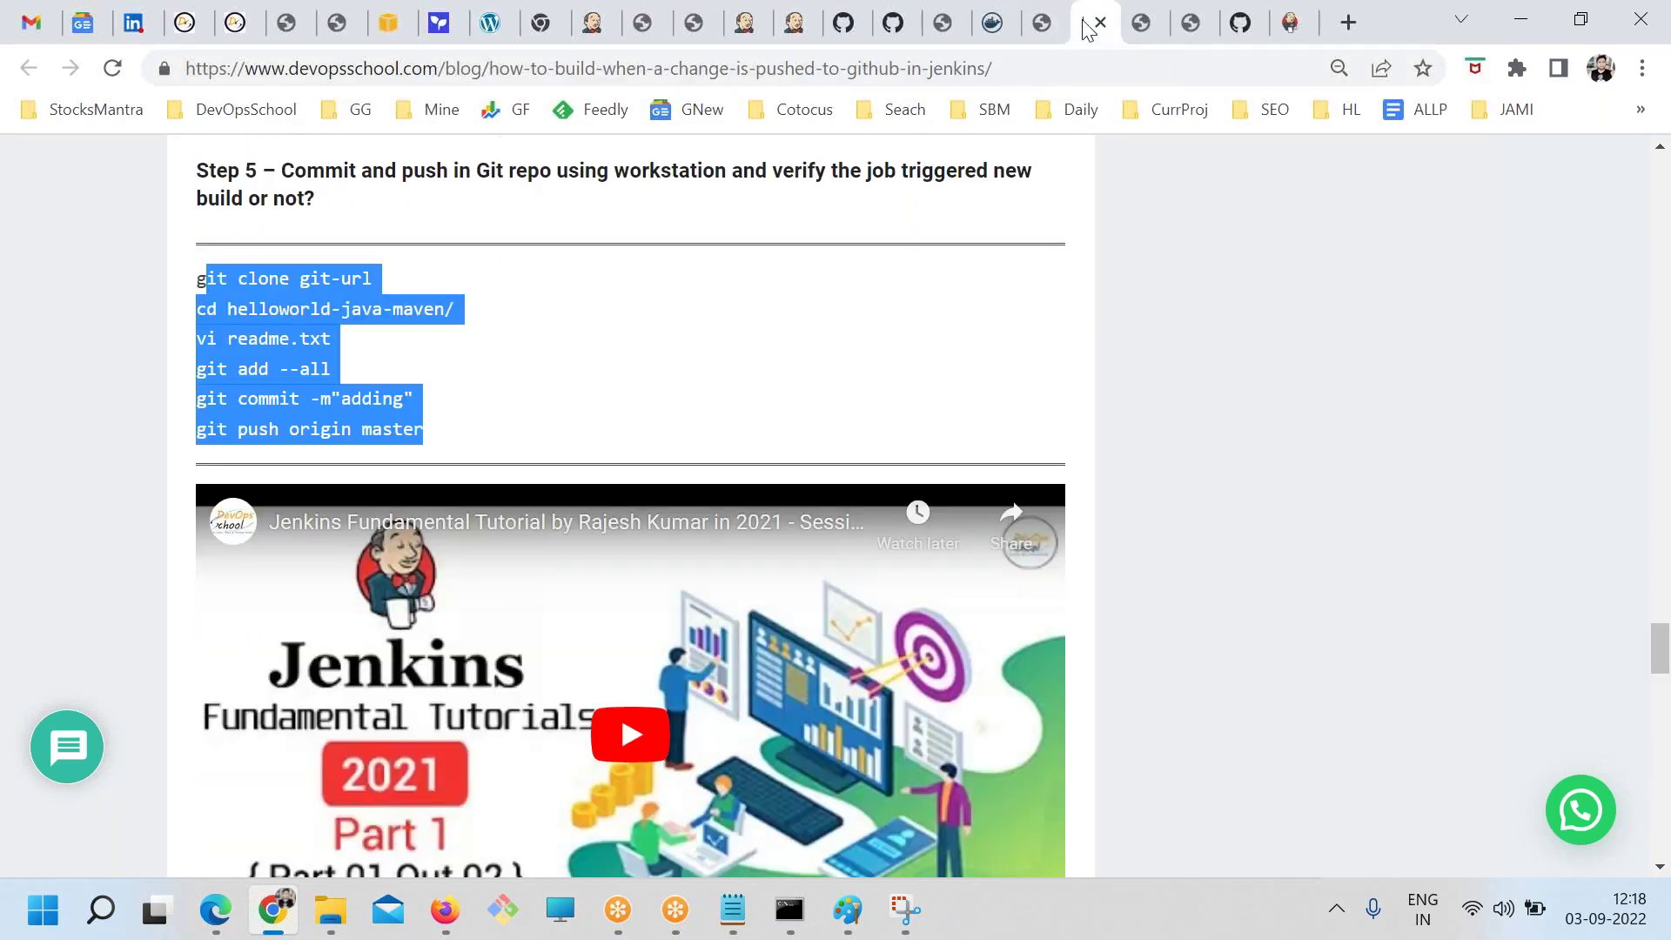
pyautogui.click(1044, 22)
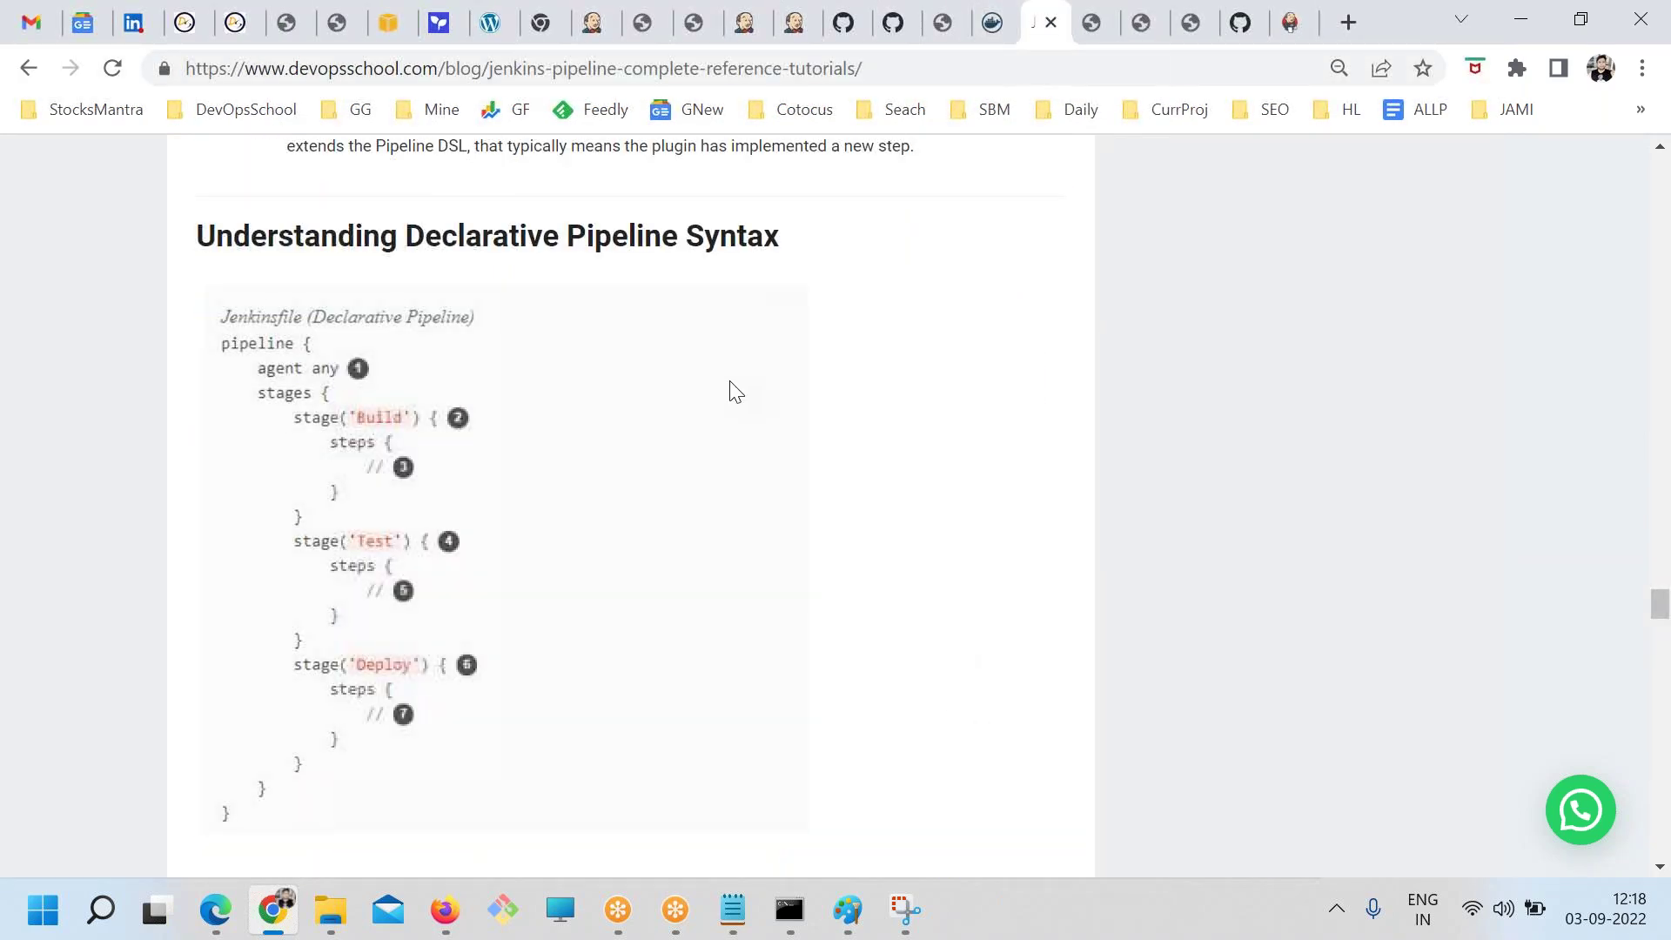
pyautogui.scroll(3, 740, 392)
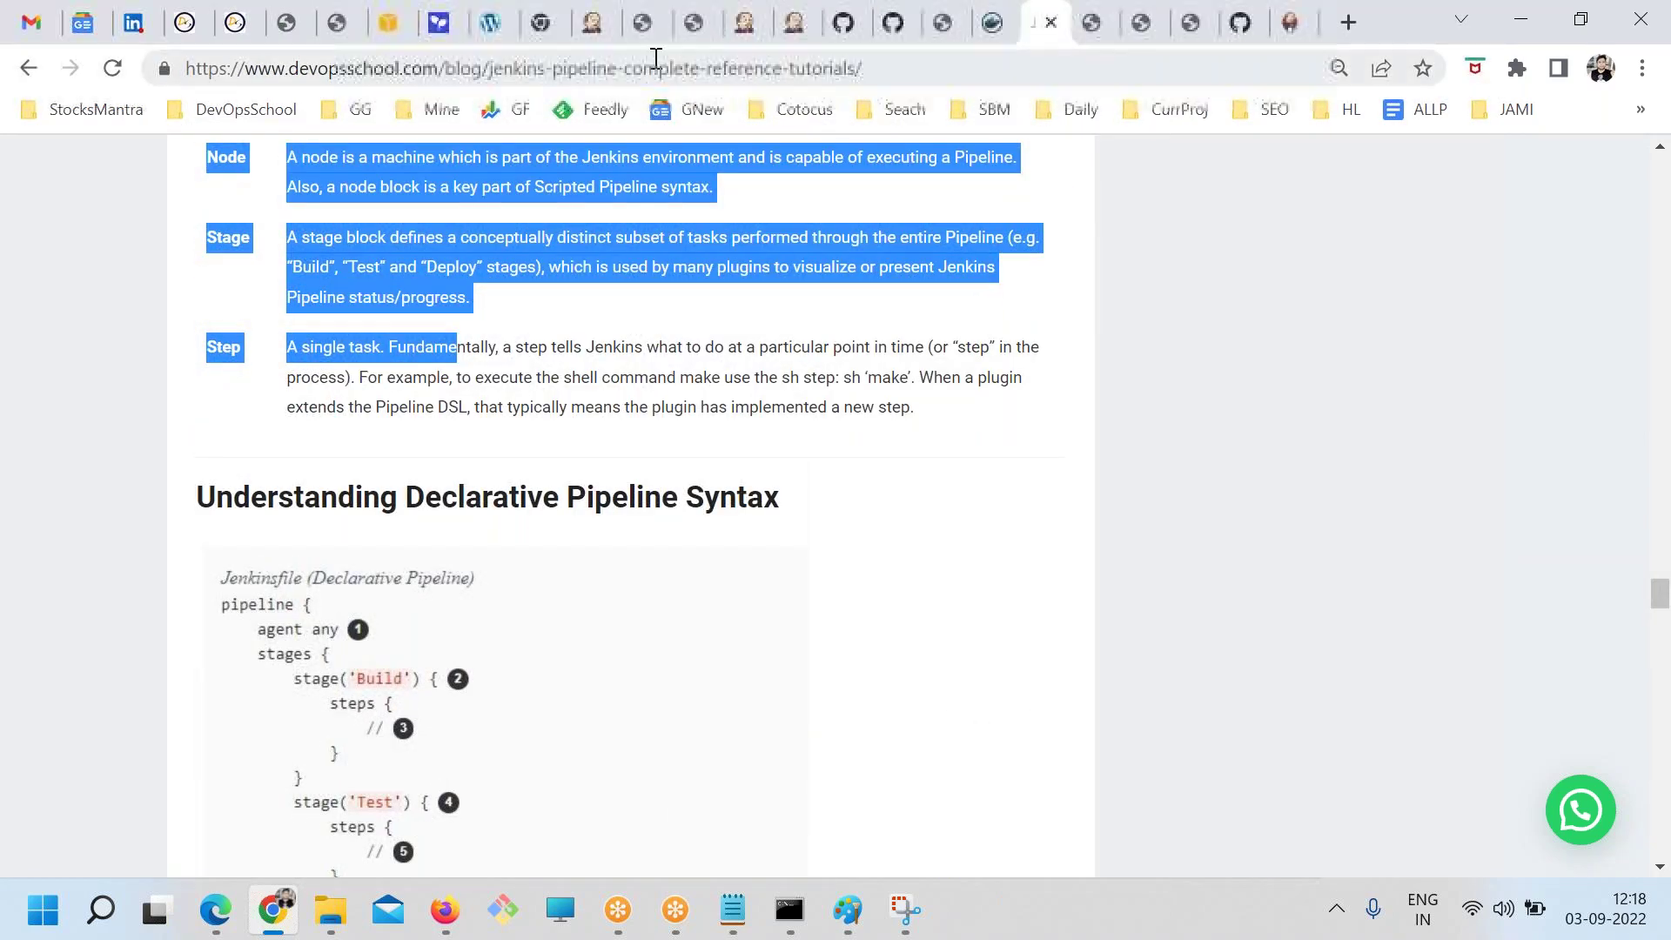
pyautogui.click(615, 23)
# Return to the Dashboard at 100% zoom and open Manage Jenkins > Manage Nodes and Clouds
pyautogui.click(739, 23)
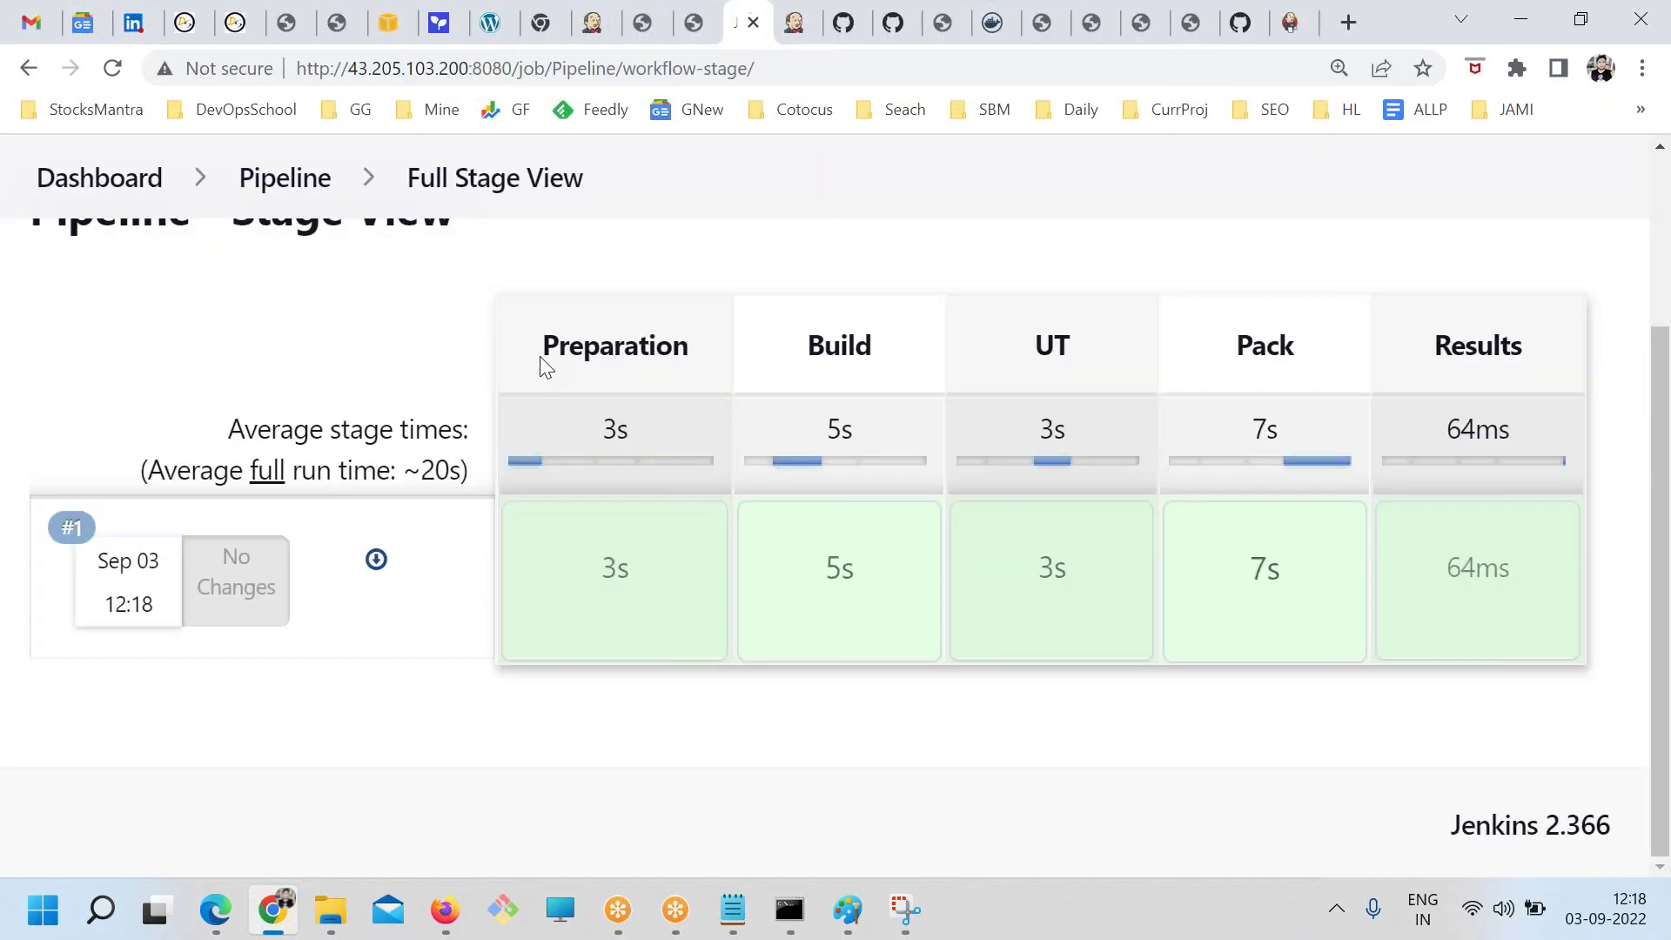
pyautogui.click(95, 178)
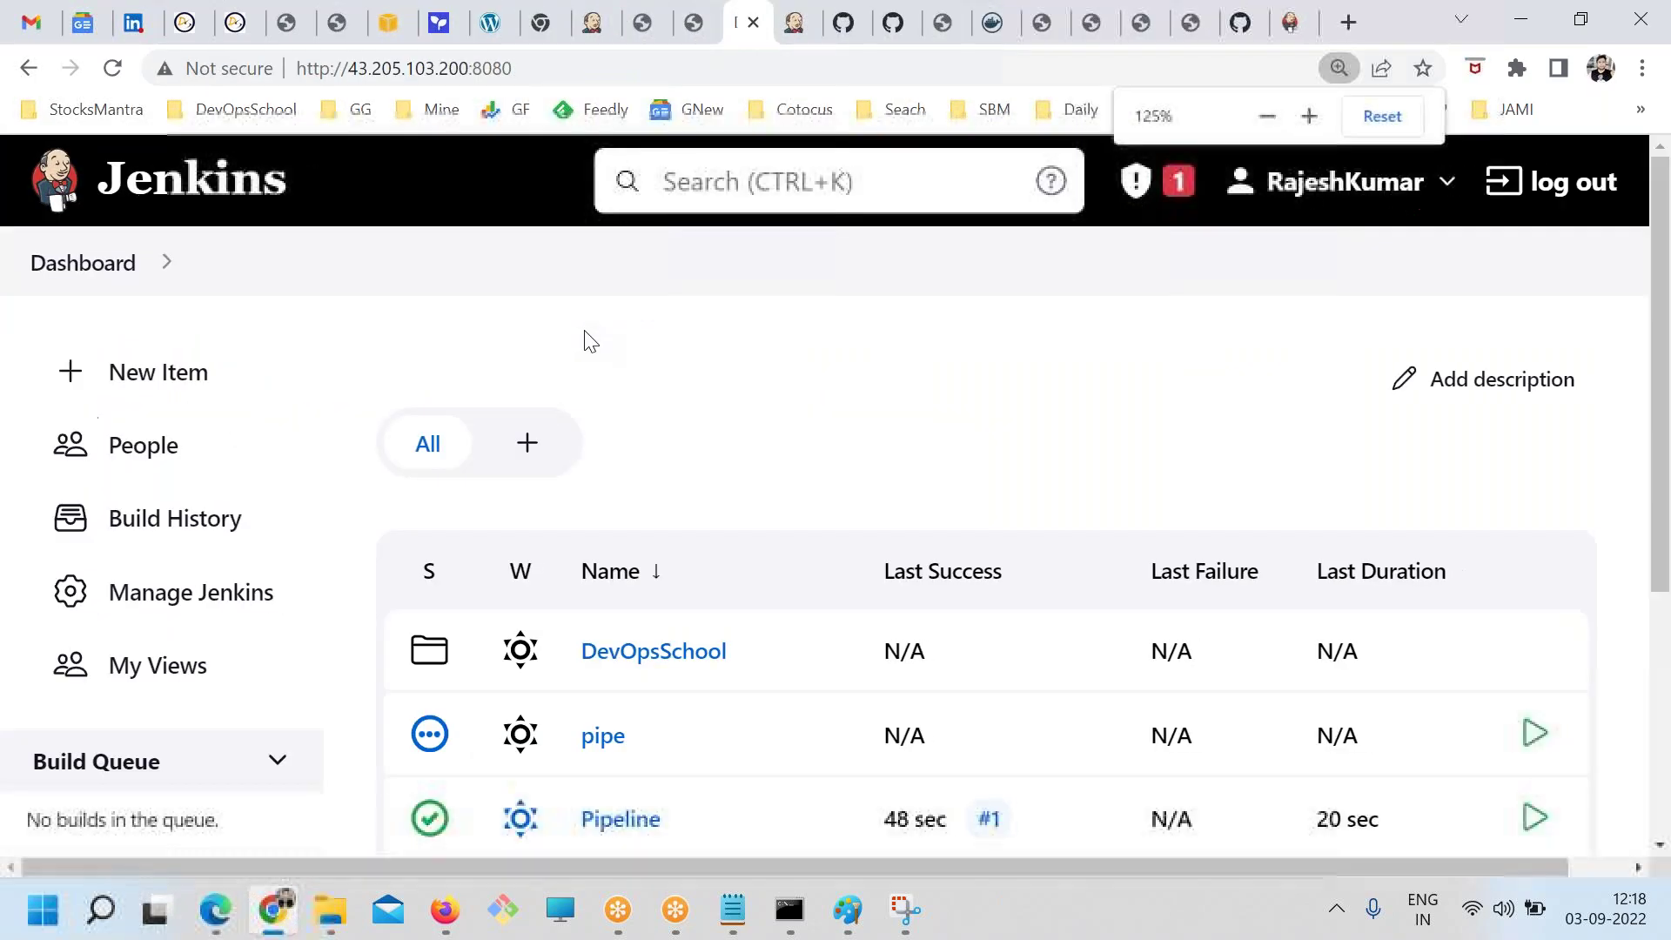
pyautogui.hotkey('ctrl', '-')
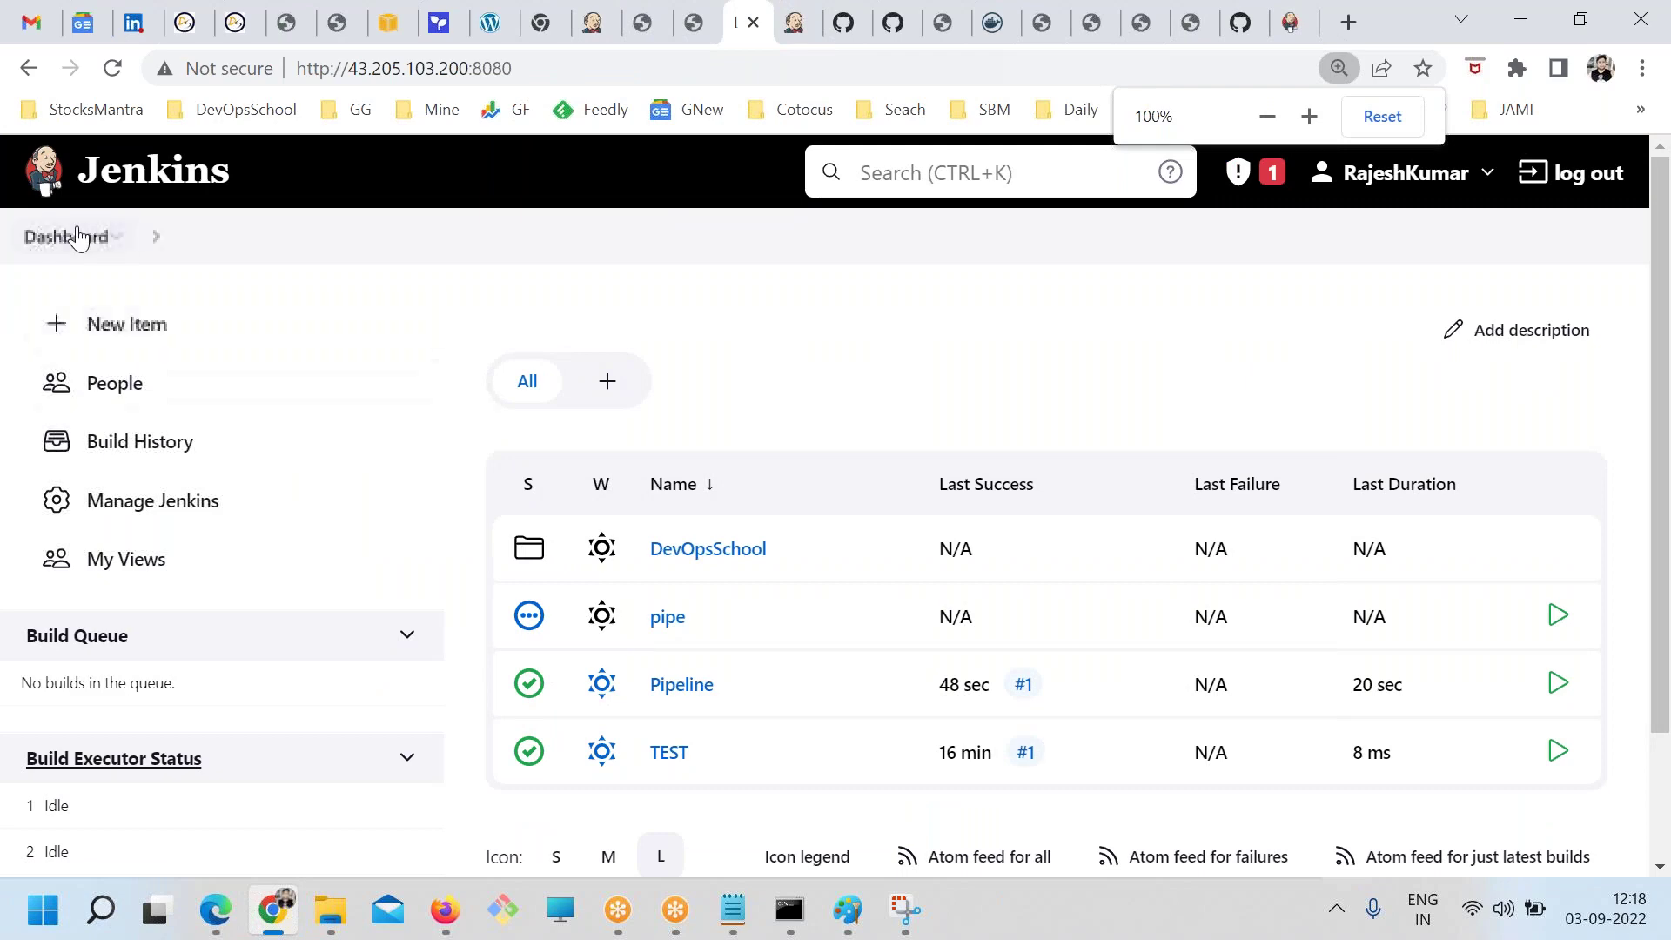
pyautogui.click(127, 498)
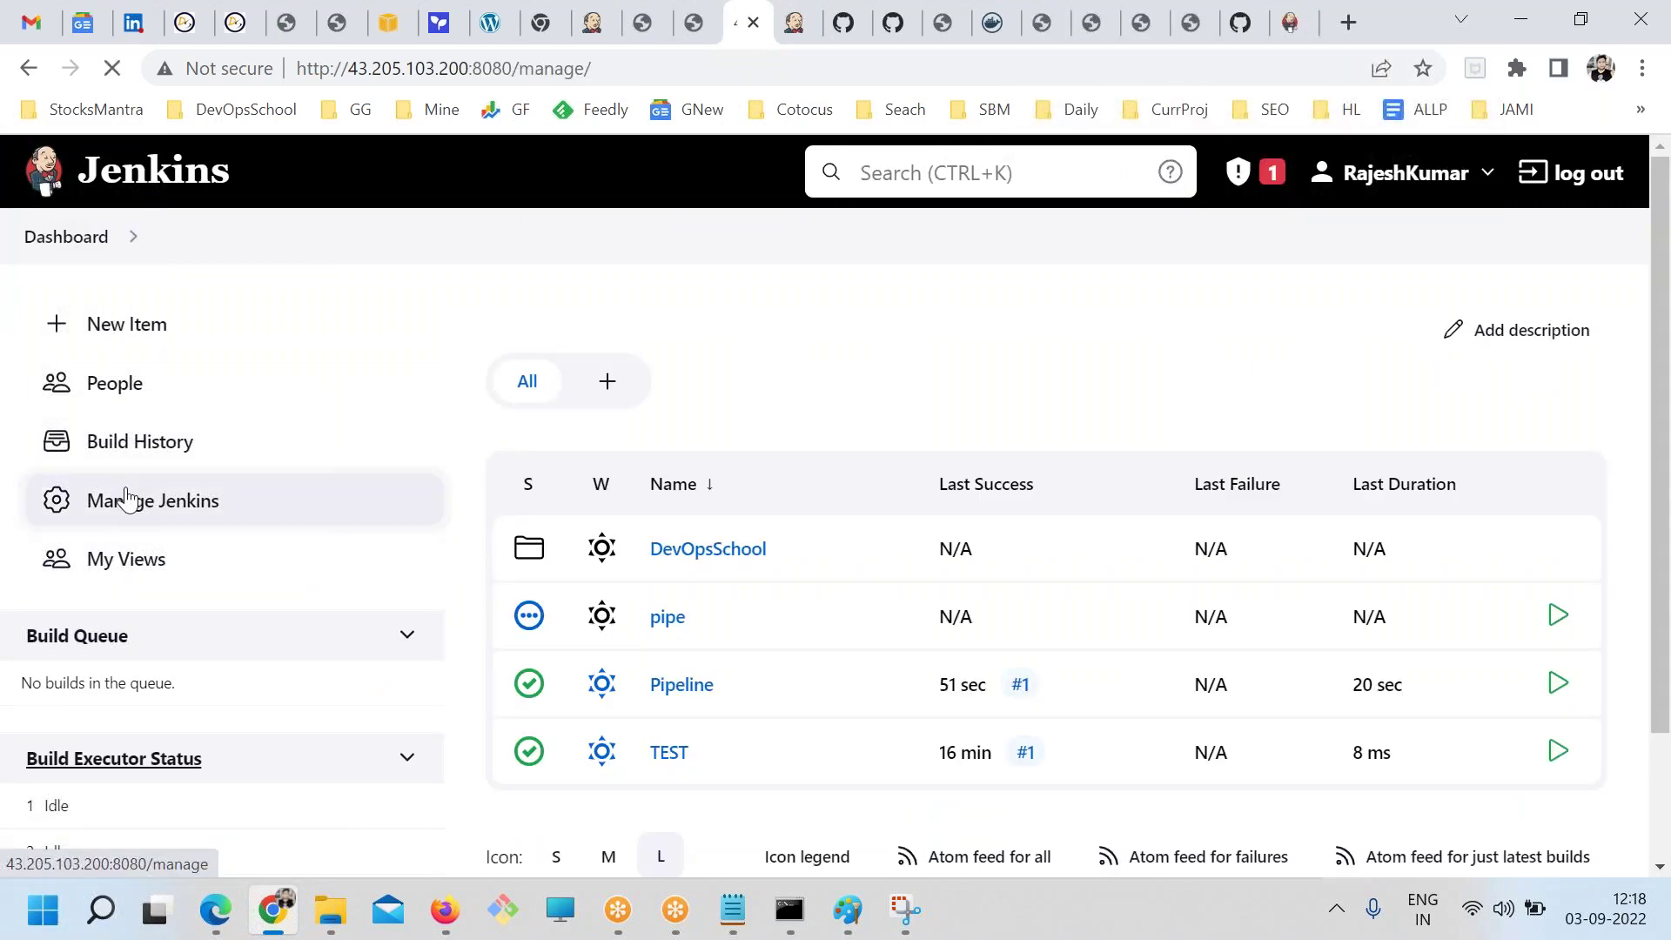
pyautogui.scroll(-3, 603, 515)
pyautogui.scroll(-1, 801, 578)
pyautogui.scroll(1, 663, 527)
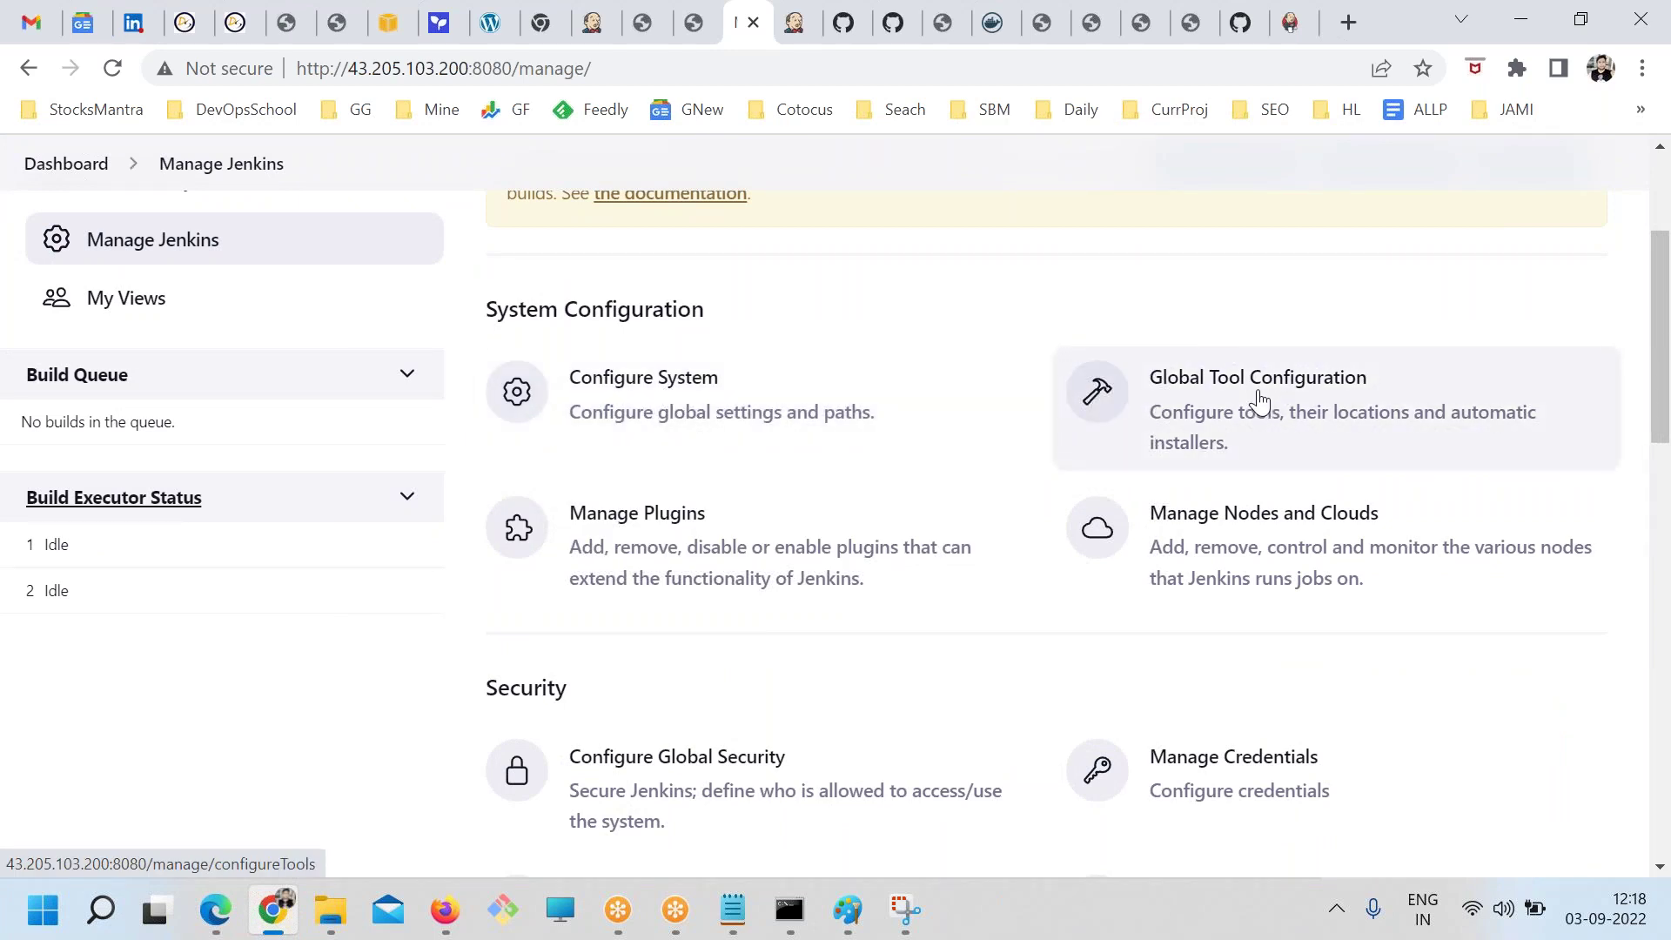
pyautogui.scroll(-1, 704, 531)
pyautogui.click(1264, 424)
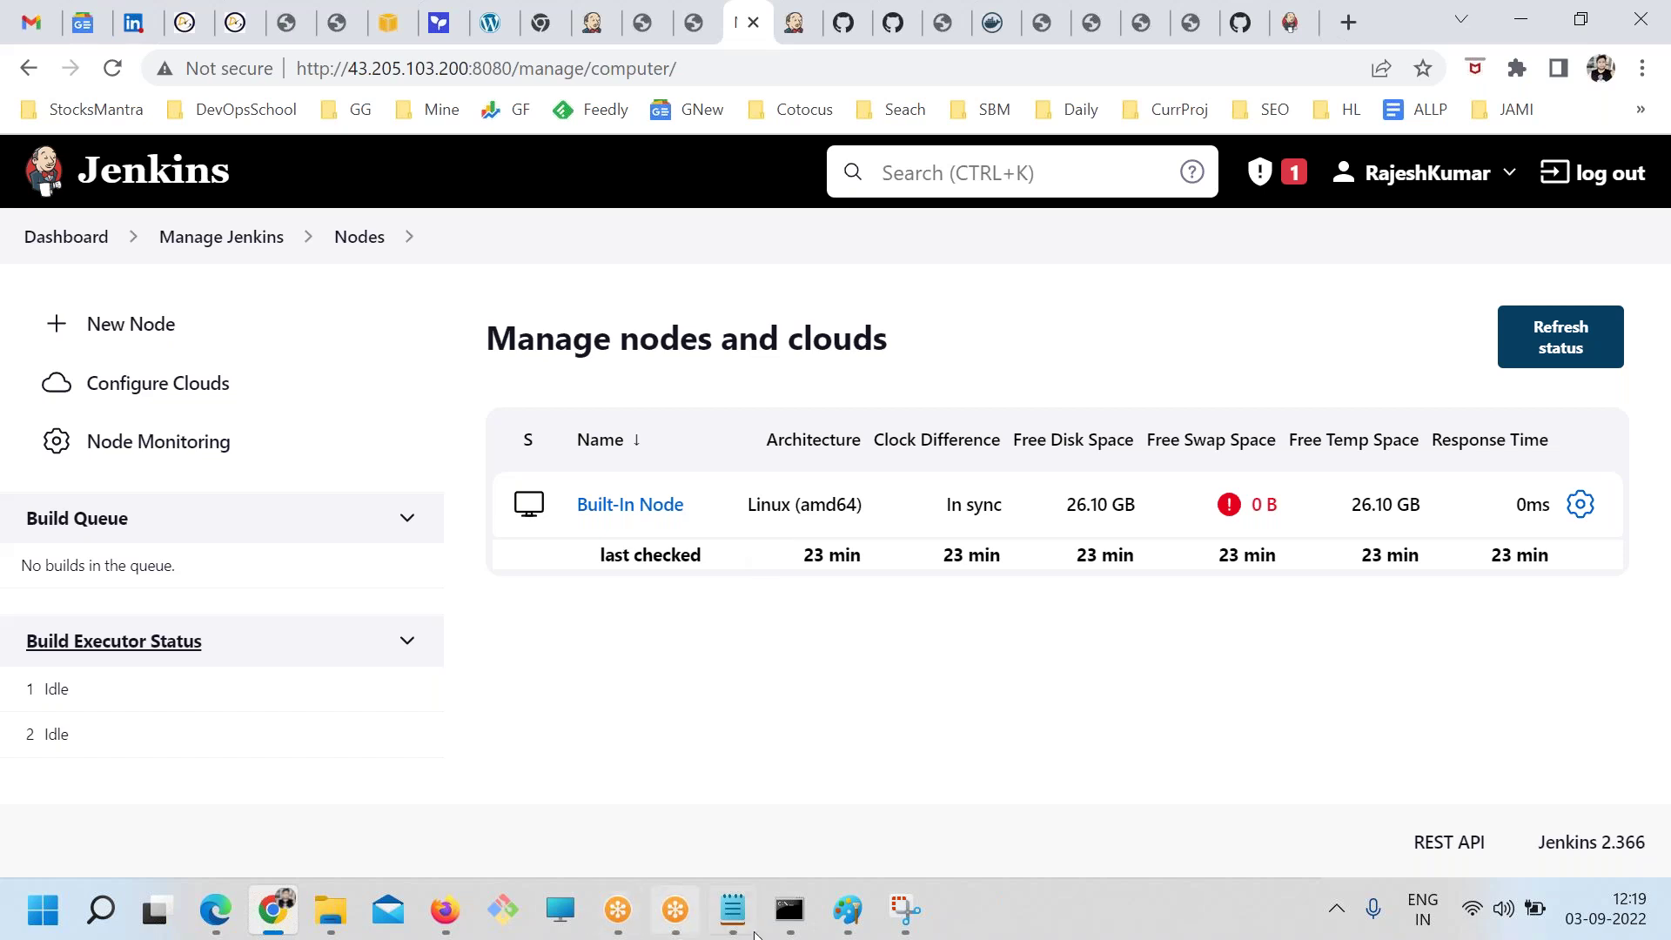
# Copy the server's IP address from the jenkins.txt notes
pyautogui.click(733, 909)
pyautogui.hotkey('alt', 'Tab')
pyautogui.hotkey('alt', 'Tab')
pyautogui.scroll(20, 456, 524)
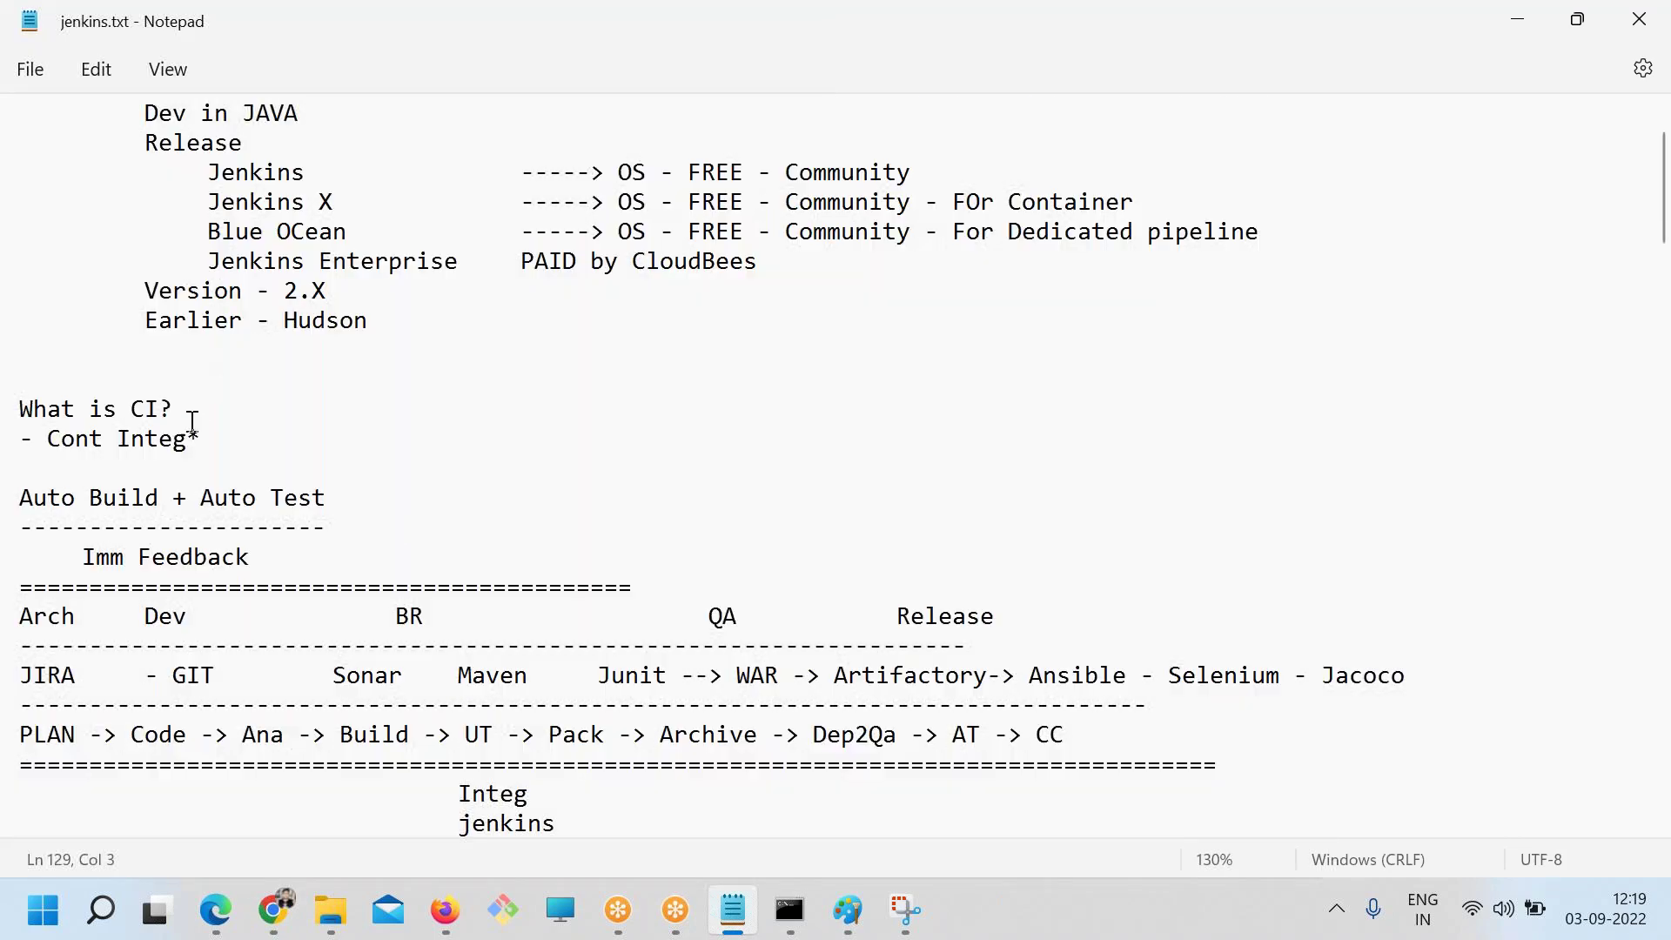
pyautogui.scroll(-7, 192, 424)
pyautogui.moveTo(213, 586); pyautogui.dragTo(14, 581)
pyautogui.hotkey('alt', 'Tab')
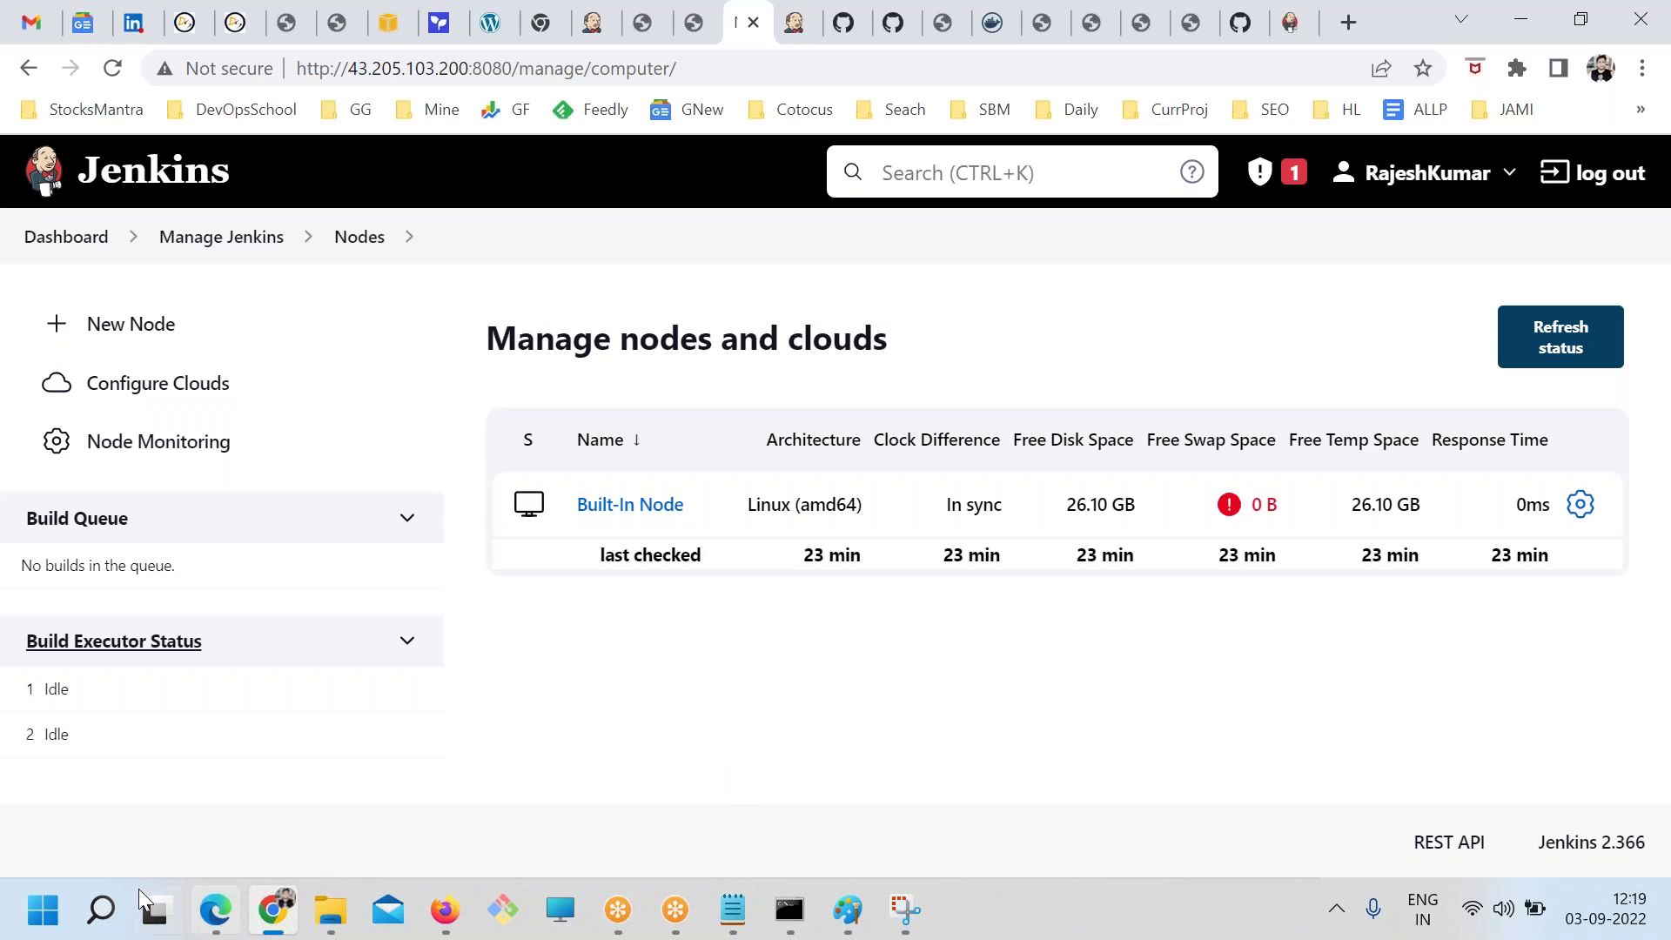
# Launch PuTTY and connect using the Mumbai server's private key set under SSH > Auth
pyautogui.click(100, 909)
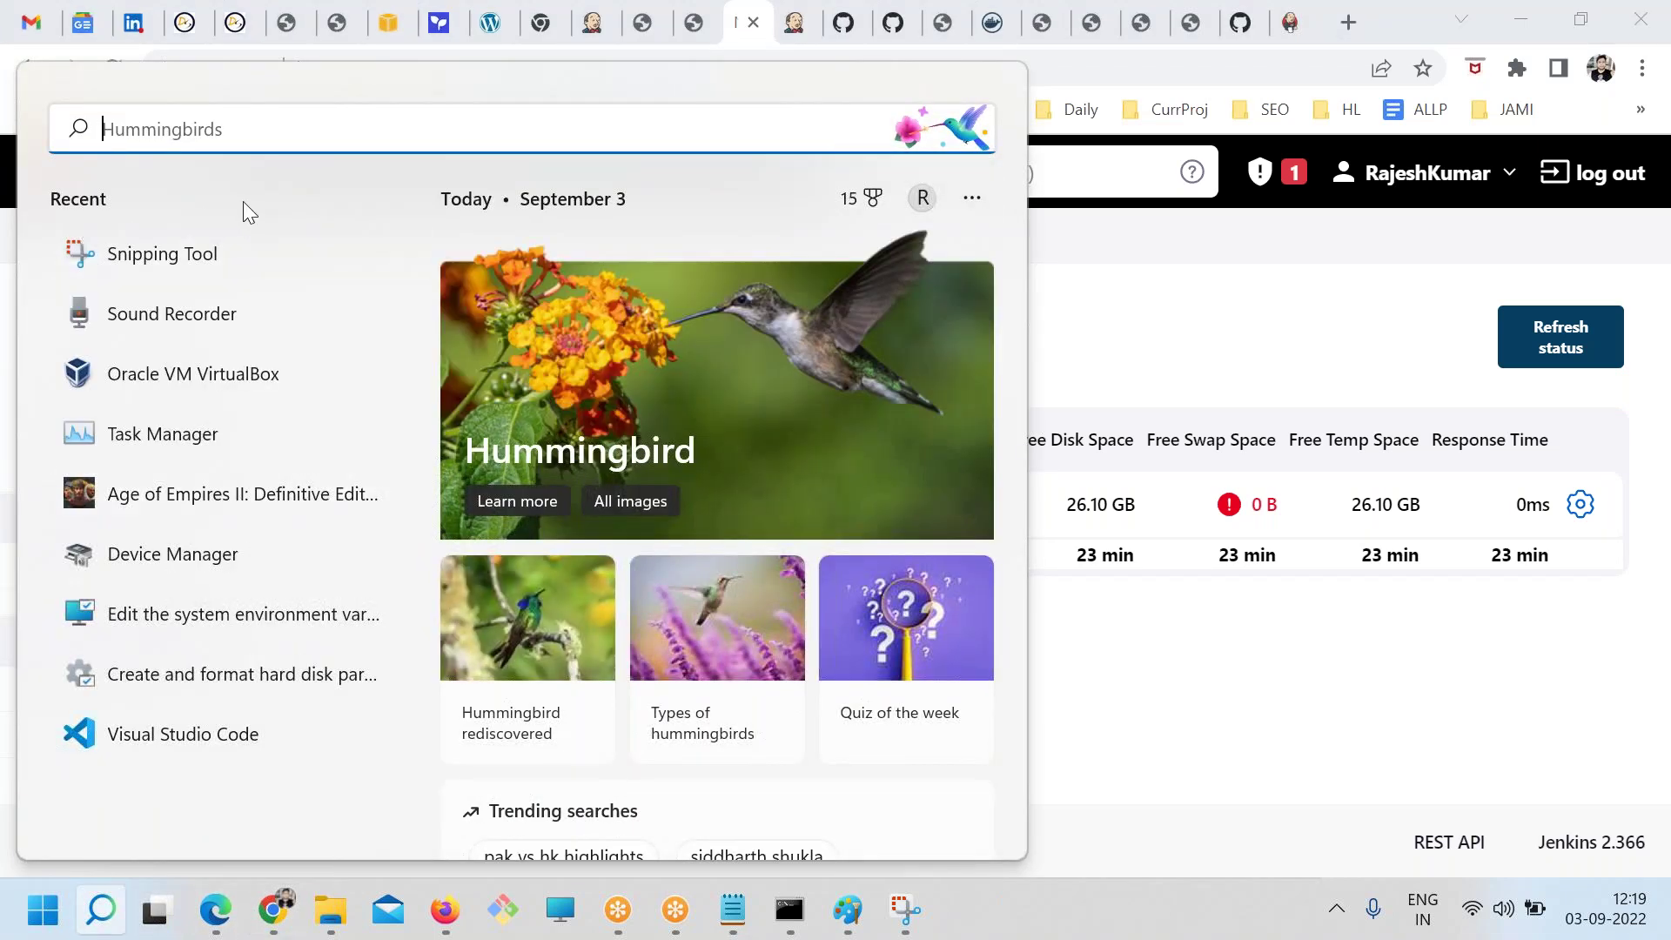
pyautogui.write('pu')
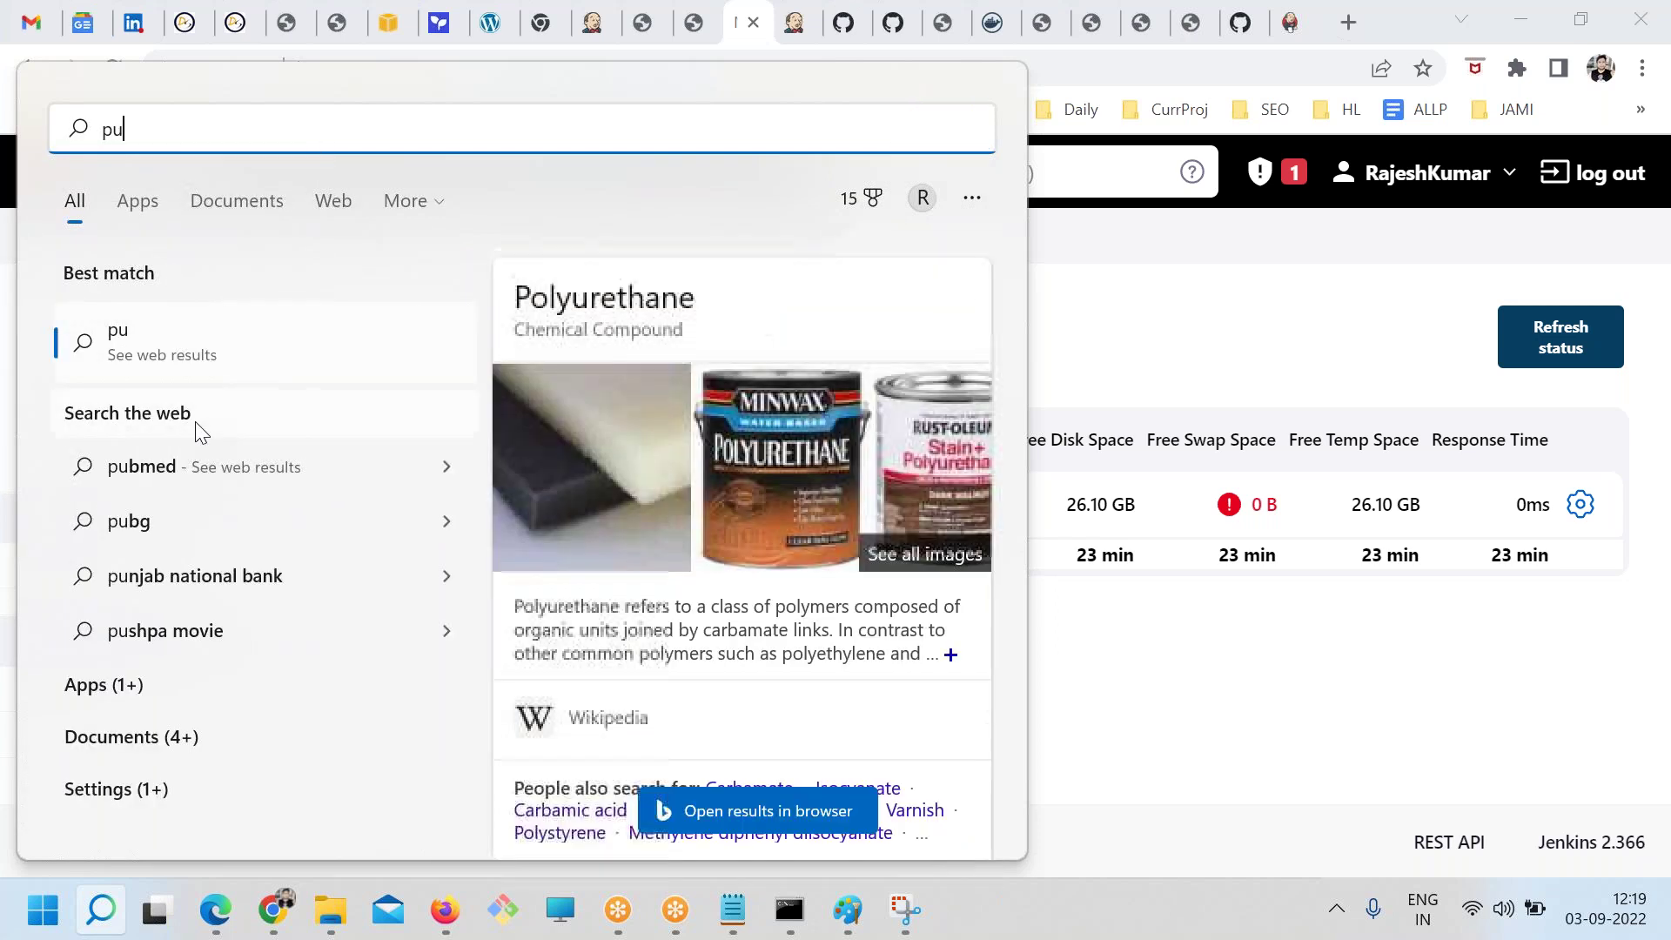
pyautogui.write('tty')
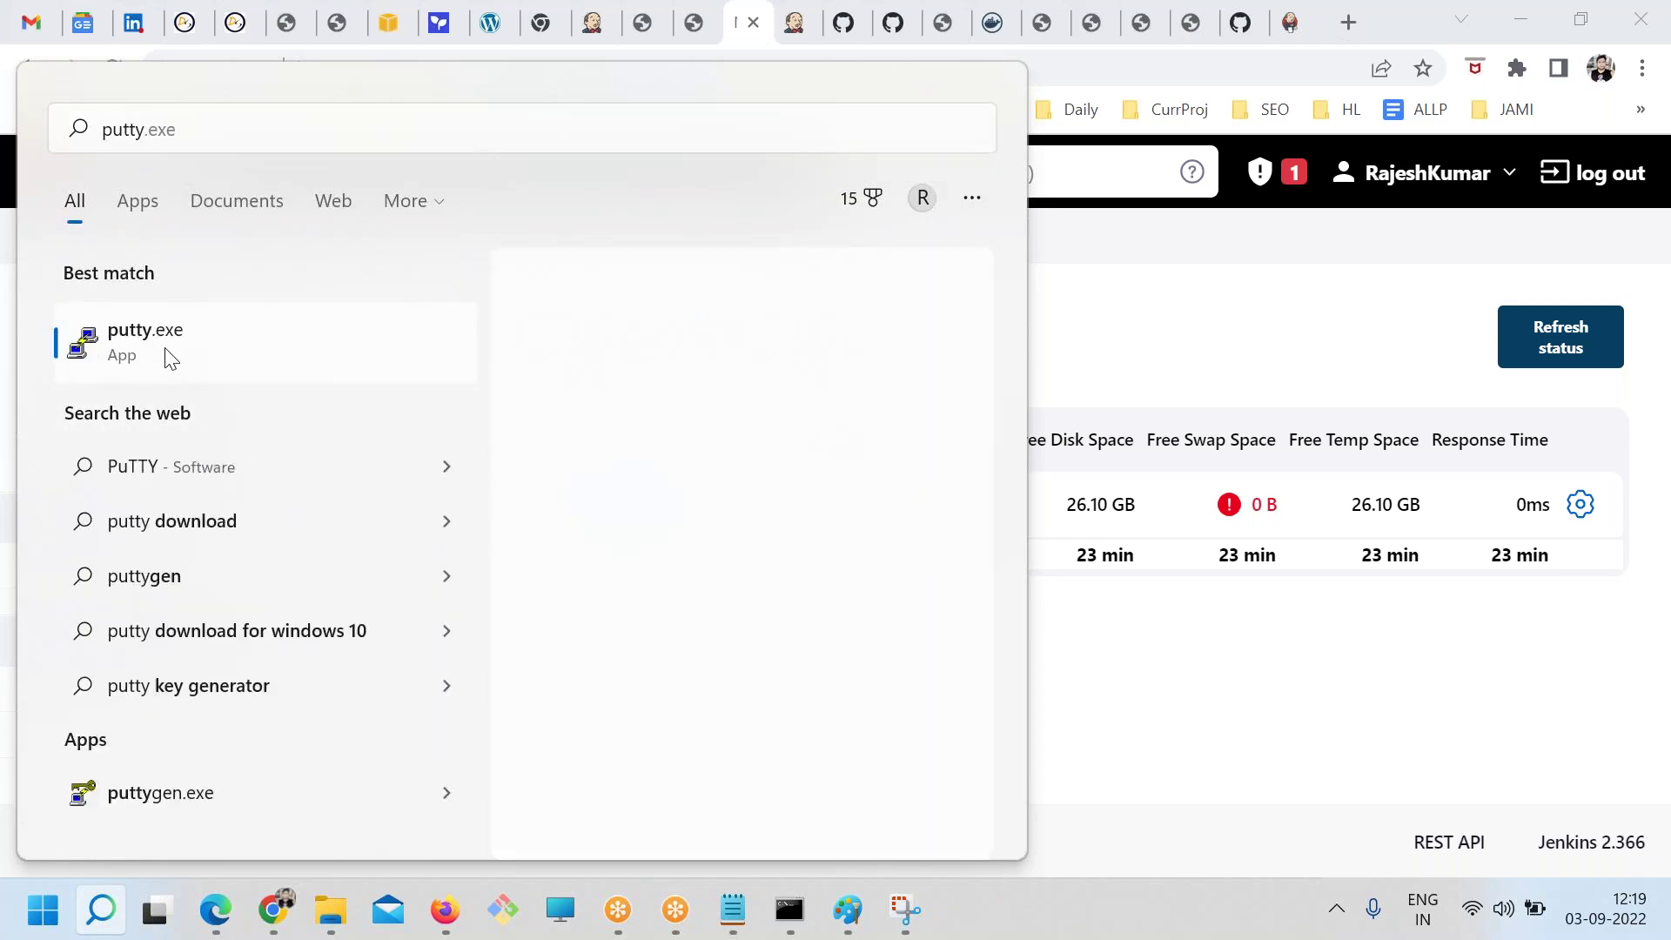
pyautogui.press('Return')
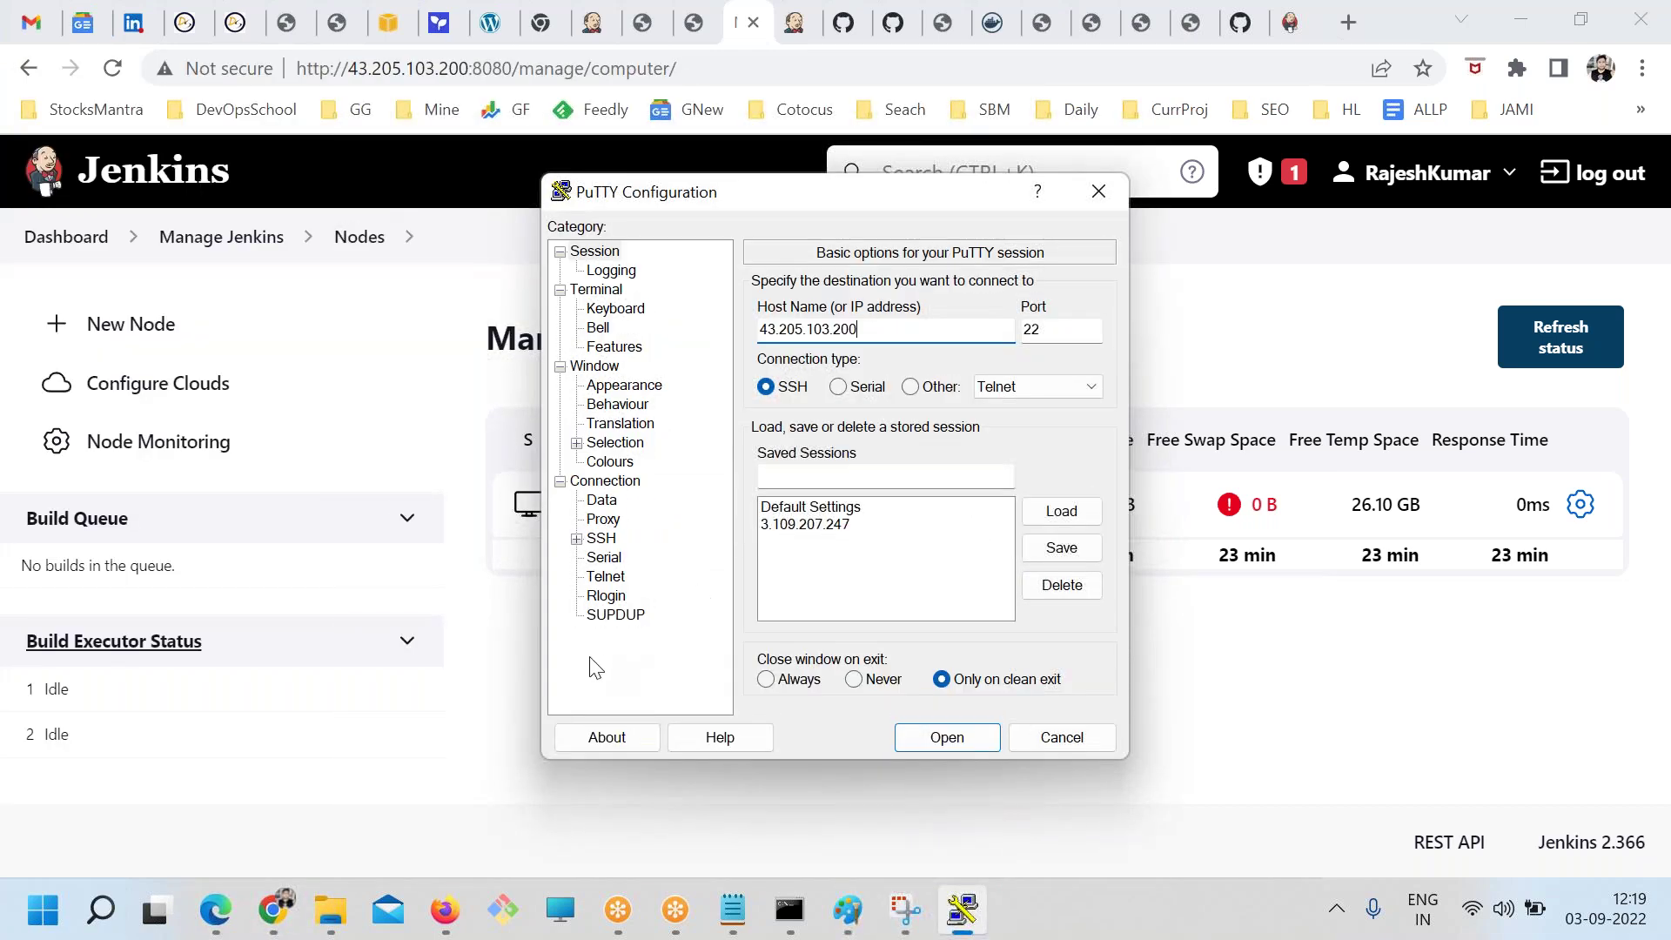
pyautogui.click(576, 538)
pyautogui.click(618, 597)
pyautogui.click(1052, 578)
pyautogui.scroll(-4, 947, 513)
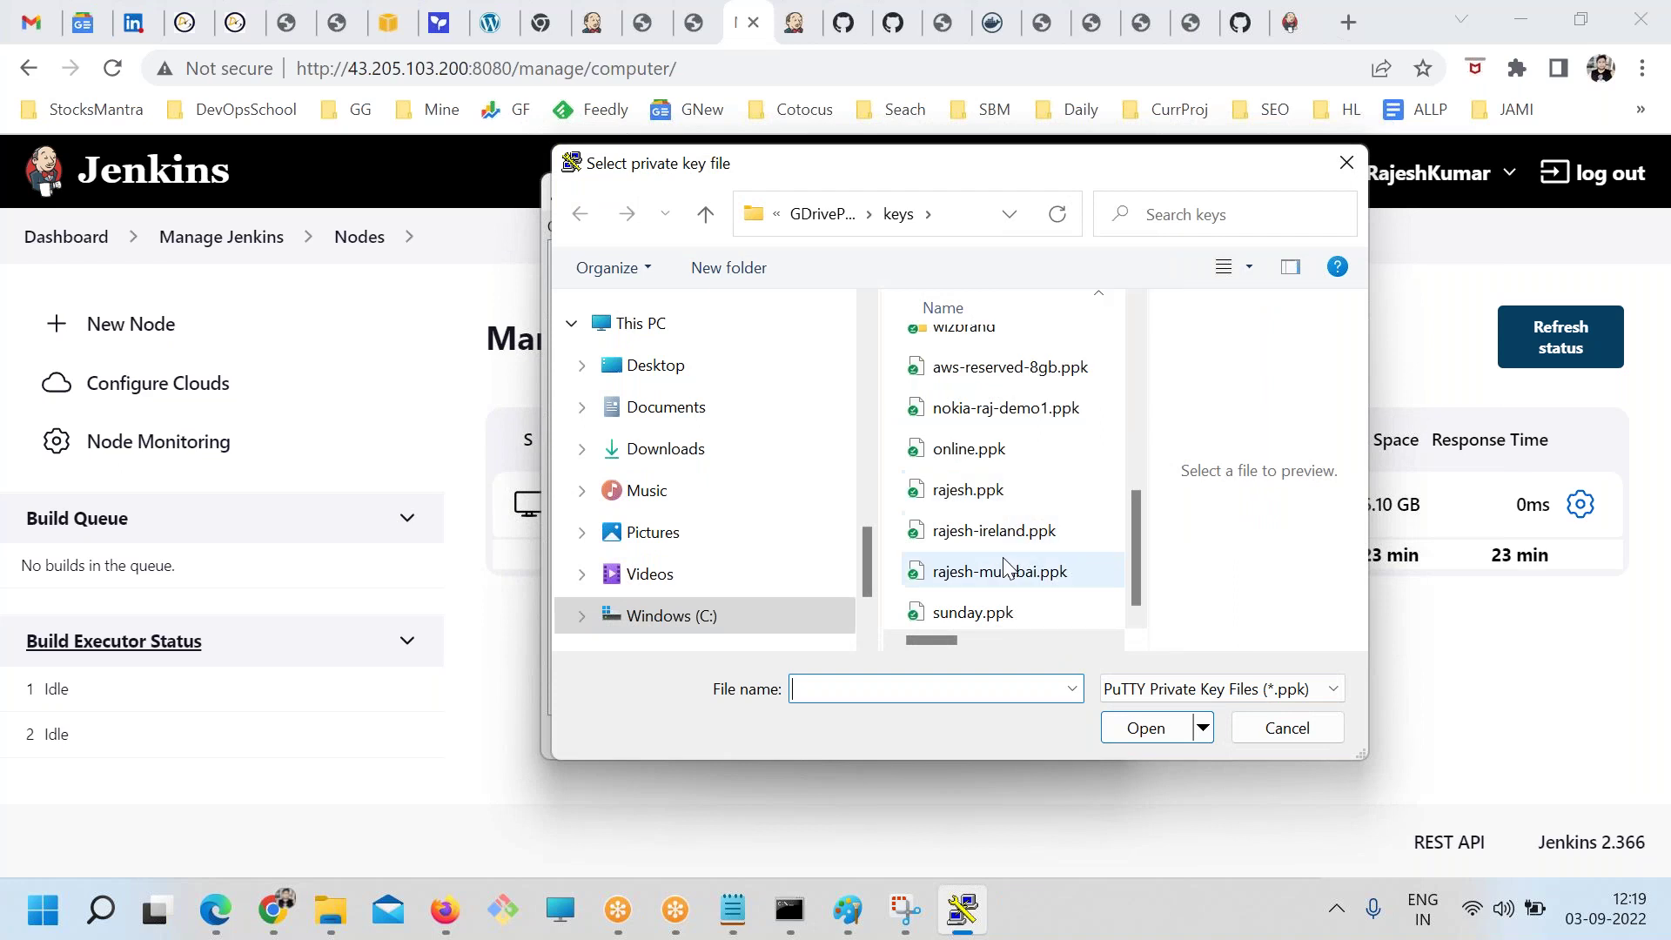
pyautogui.click(1015, 575)
pyautogui.click(1148, 727)
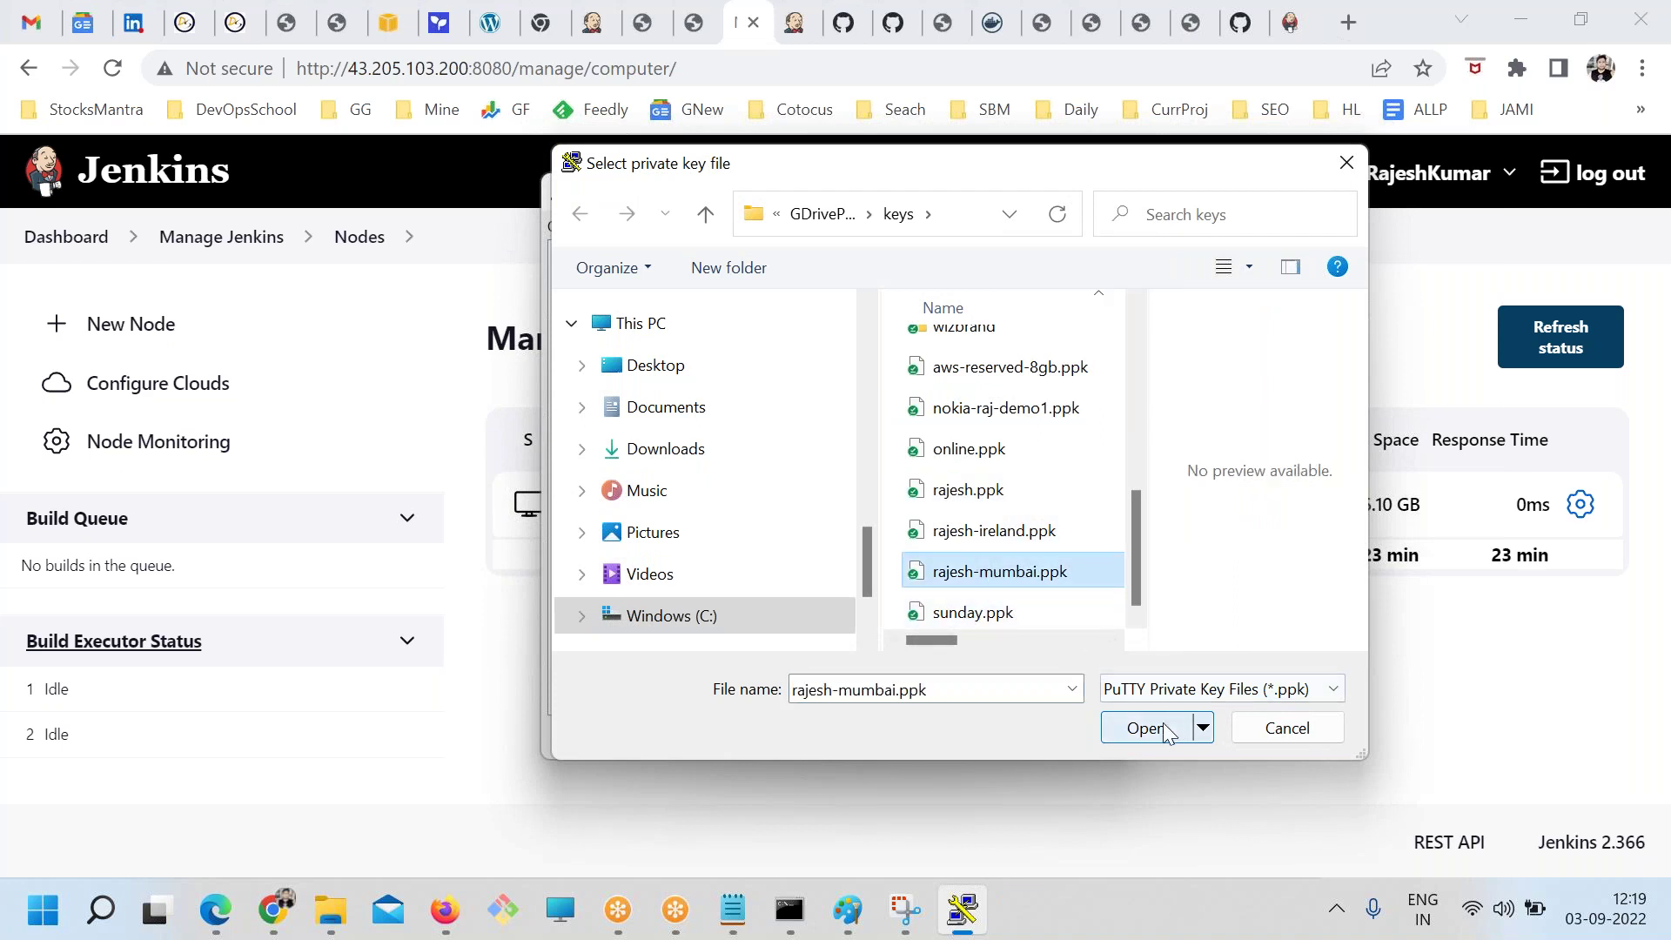
pyautogui.click(975, 733)
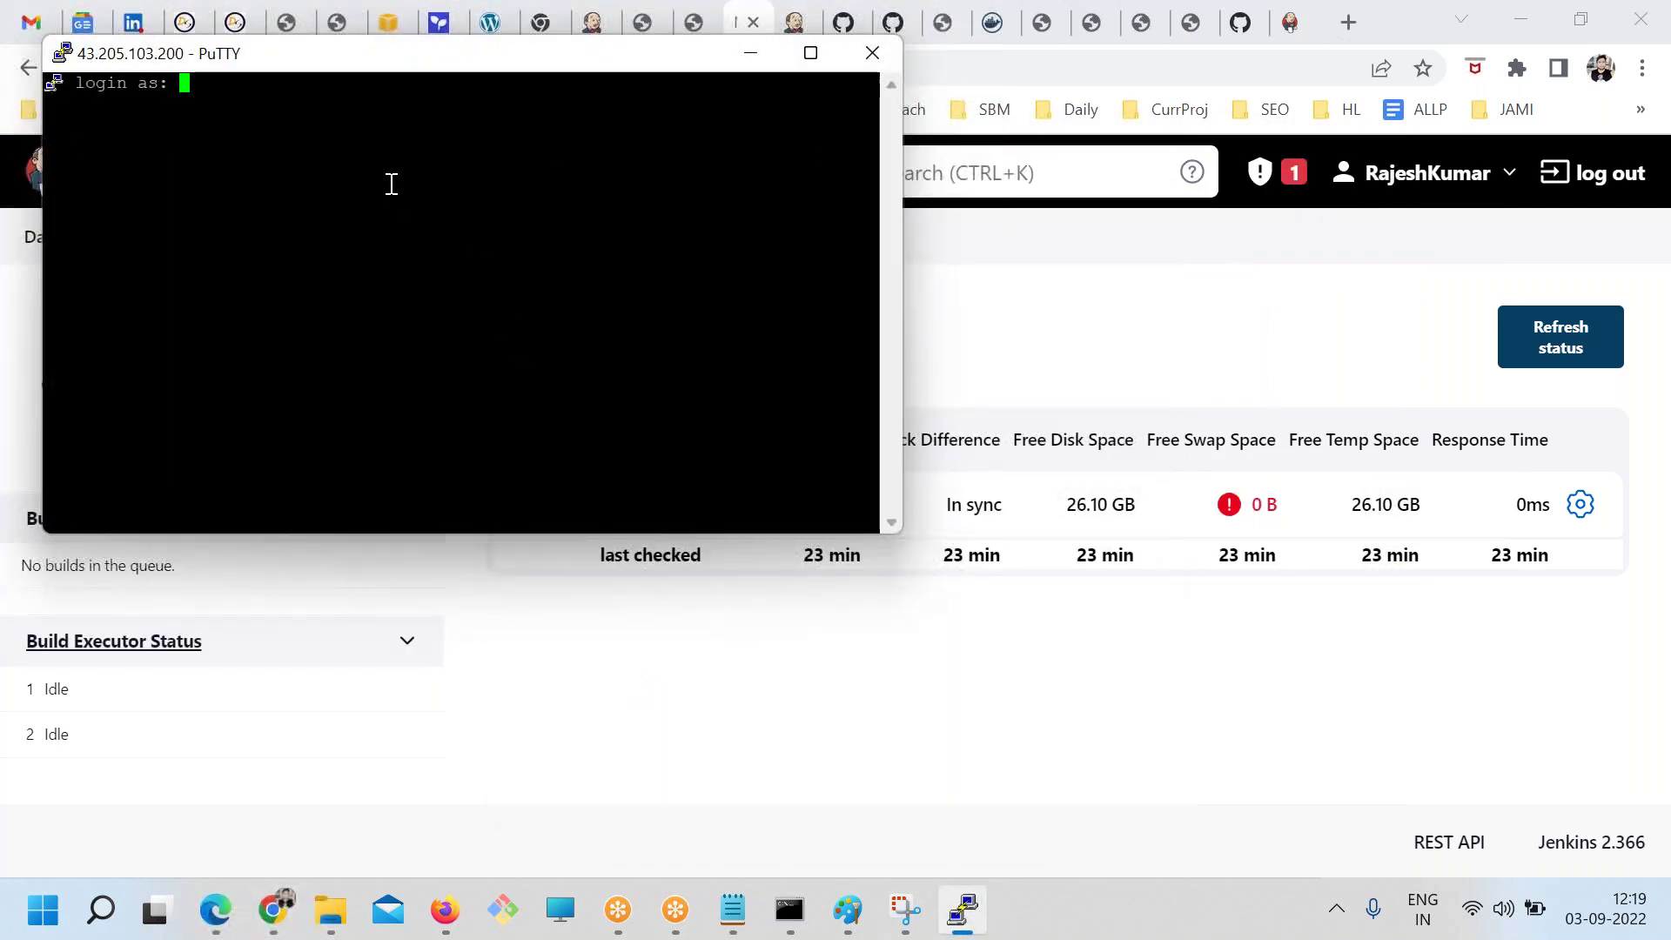
# Log in as centos, switch to root with sudo -s, and list the current folder
pyautogui.write('centos')
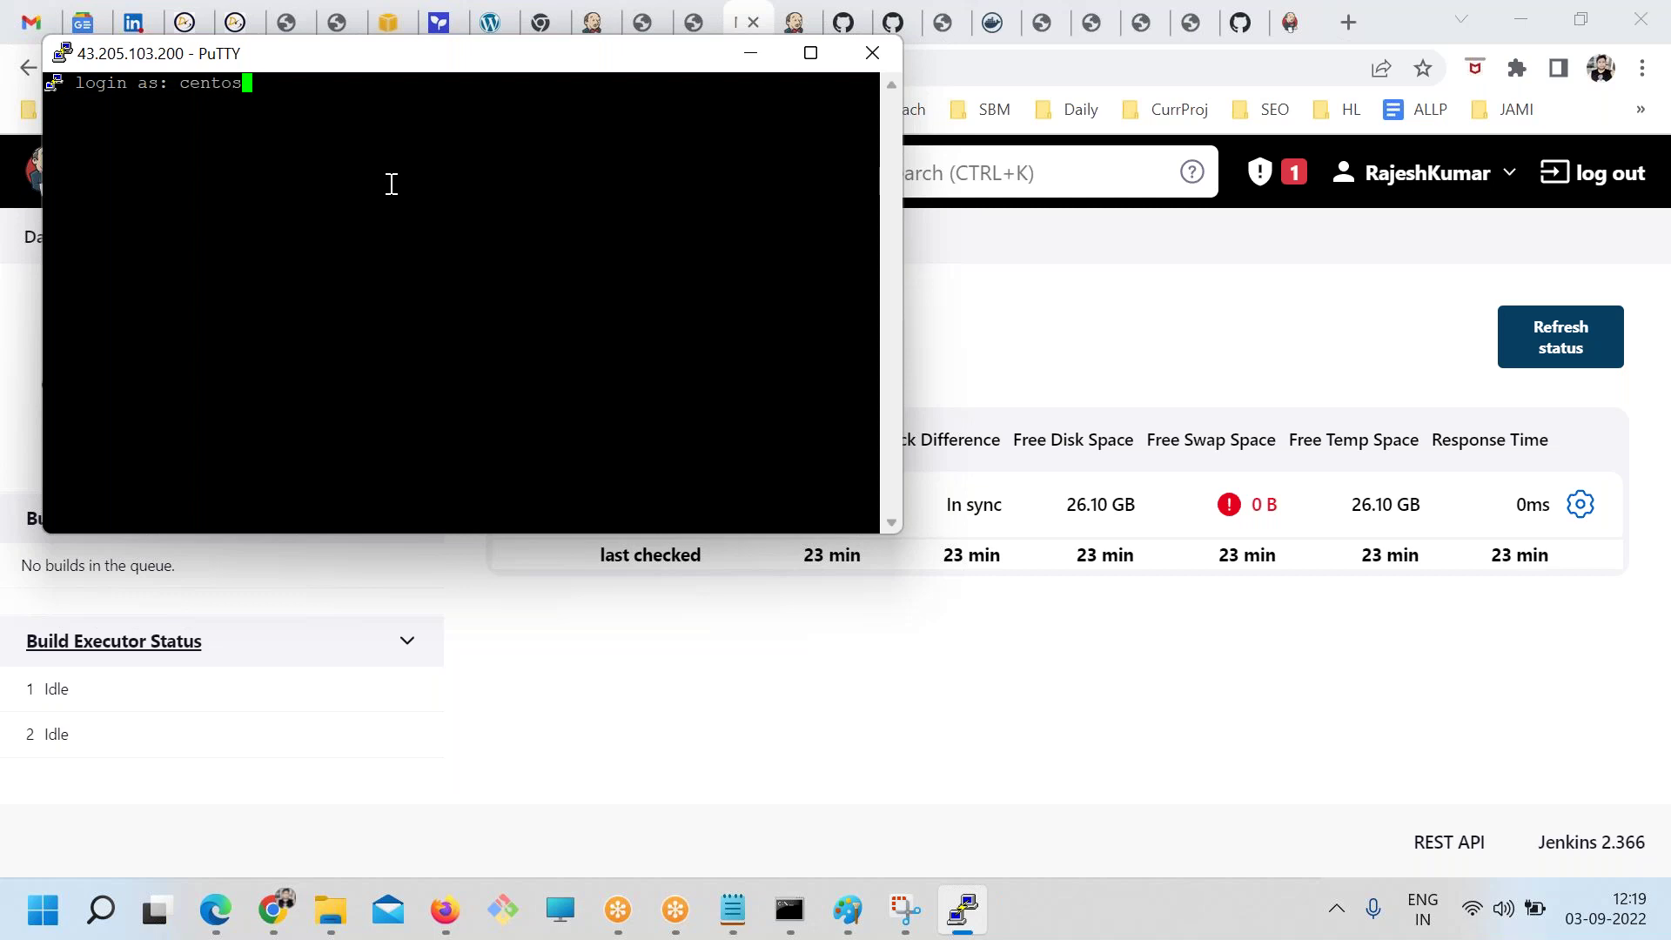
pyautogui.press('Return')
pyautogui.write('sudo -')
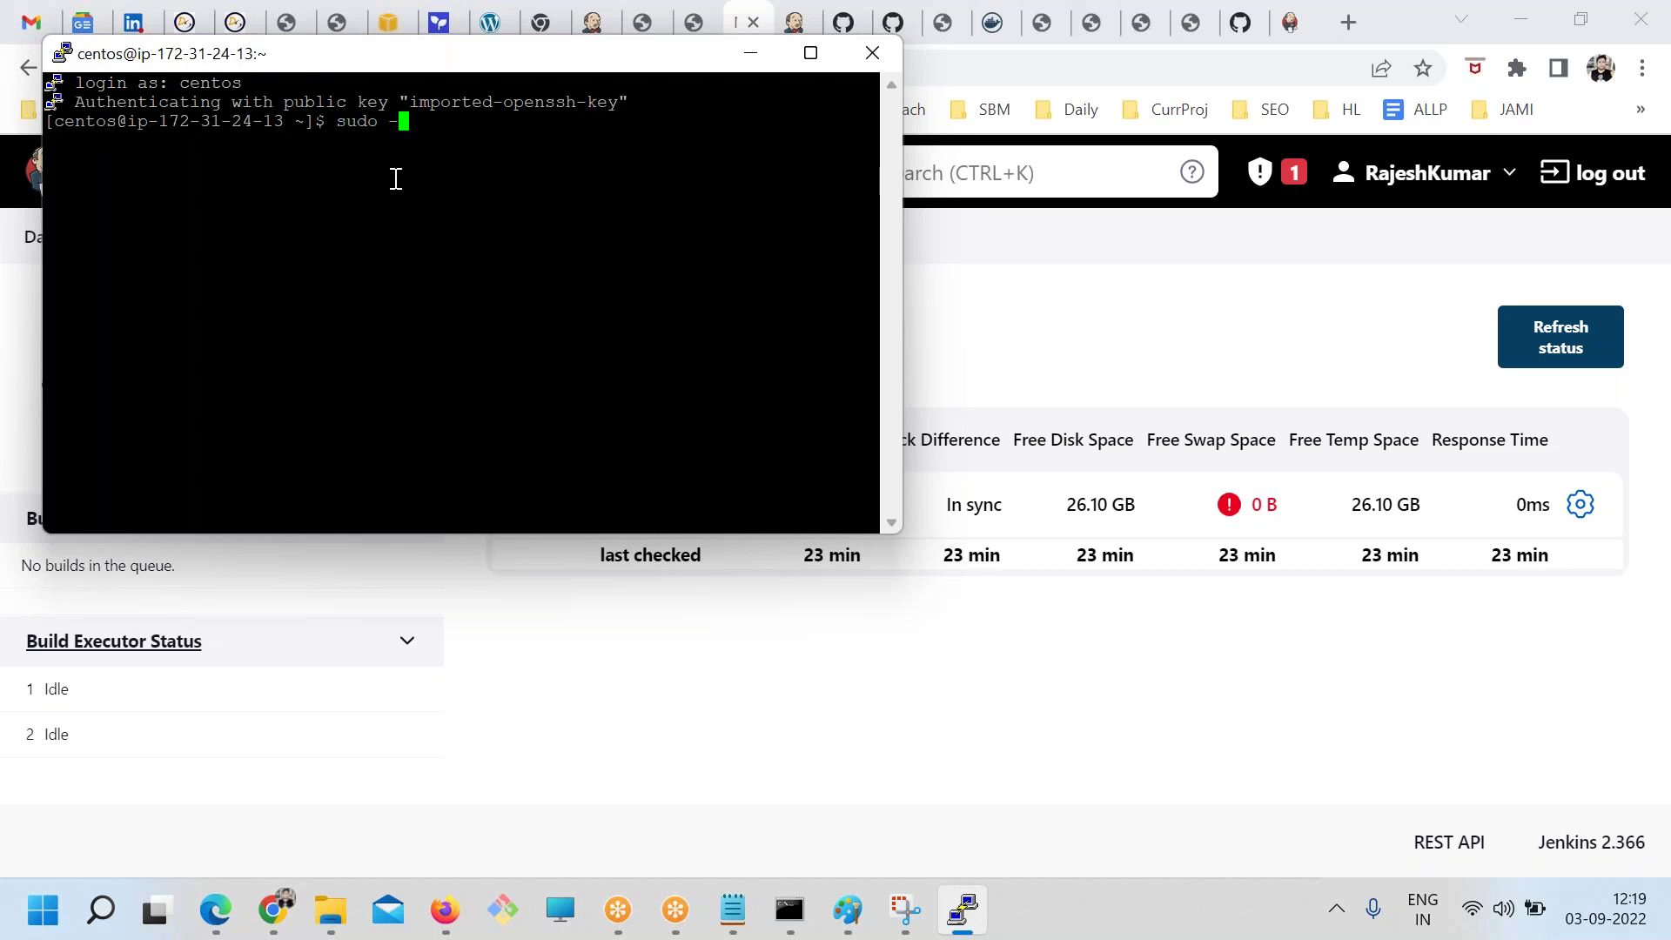
pyautogui.write('s')
pyautogui.press('Return')
pyautogui.write('clear')
pyautogui.press('Return')
pyautogui.write('ls')
pyautogui.press('Return')
pyautogui.press('Return')
pyautogui.press('Return')
pyautogui.press('Return')
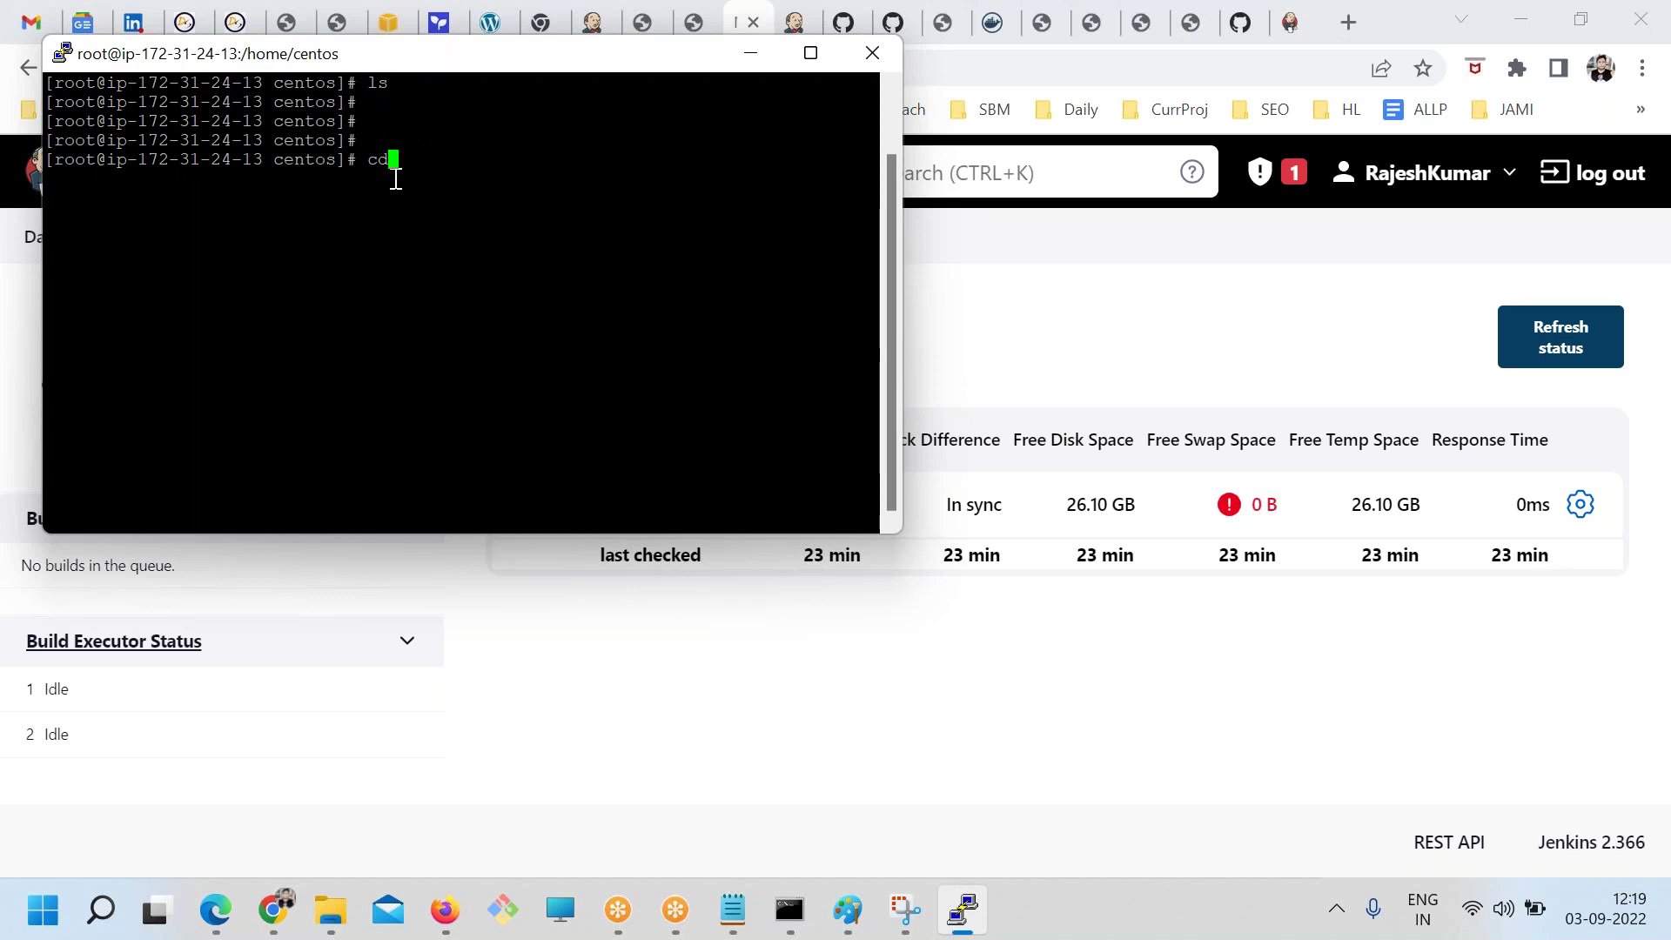
# List the contents of /tmp, exit the root shell, and change back into /tmp
pyautogui.write('cd /tmp/')
pyautogui.press('Return')
pyautogui.write('ls')
pyautogui.press('Return')
pyautogui.write('exit')
pyautogui.press('Return')
pyautogui.write('clear')
pyautogui.press('Return')
pyautogui.write('cd /t')
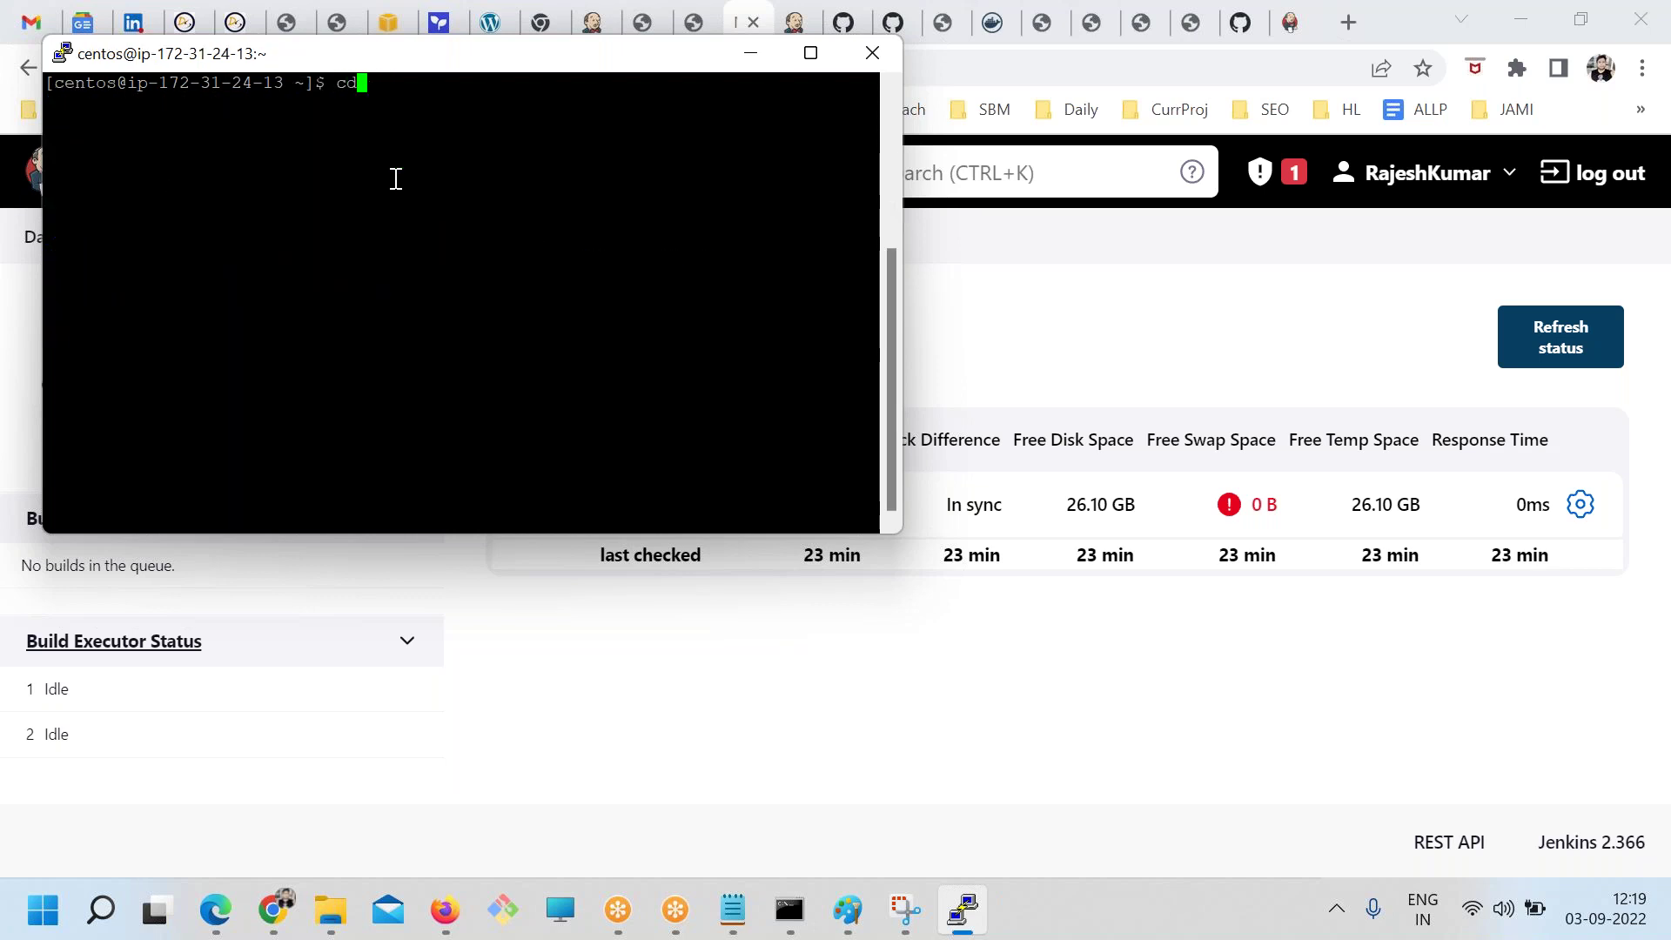
pyautogui.write('mp/')
pyautogui.press('Return')
pyautogui.write('ls')
pyautogui.press('Return')
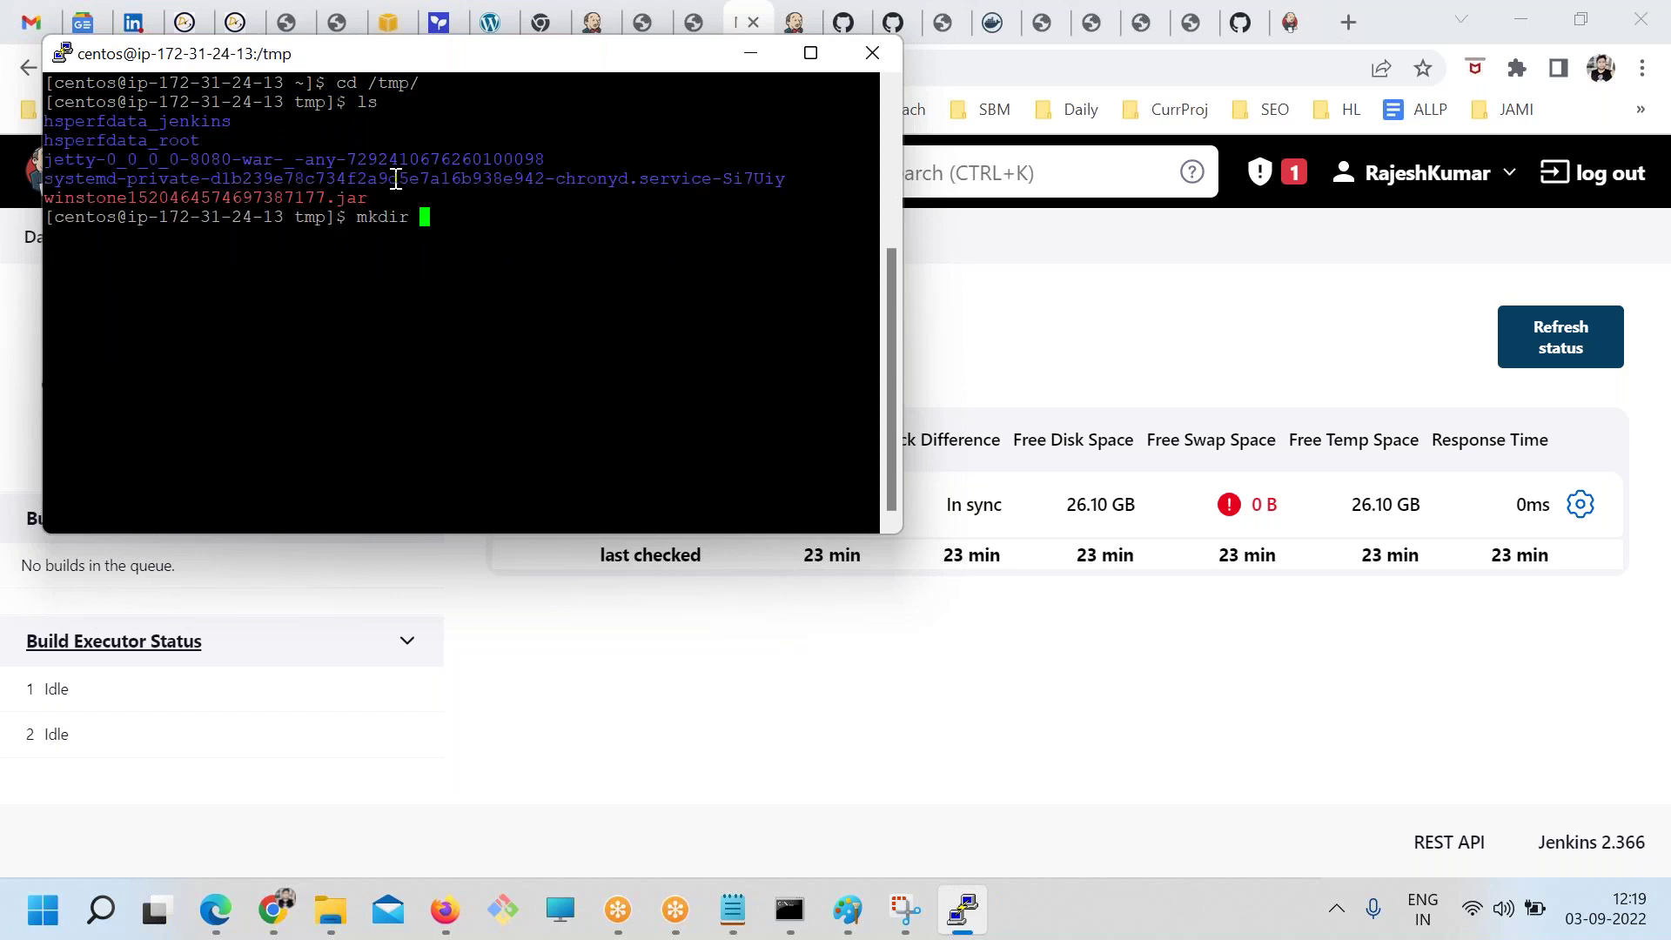
# Create the jenkins folder in /tmp and change into it
pyautogui.write('mkdir ws')
pyautogui.press('BackSpace')
pyautogui.press('BackSpace')
pyautogui.write('k')
pyautogui.press('BackSpace')
pyautogui.press('BackSpace')
pyautogui.write('nkins')
pyautogui.press('Return')
pyautogui.write('cd je')
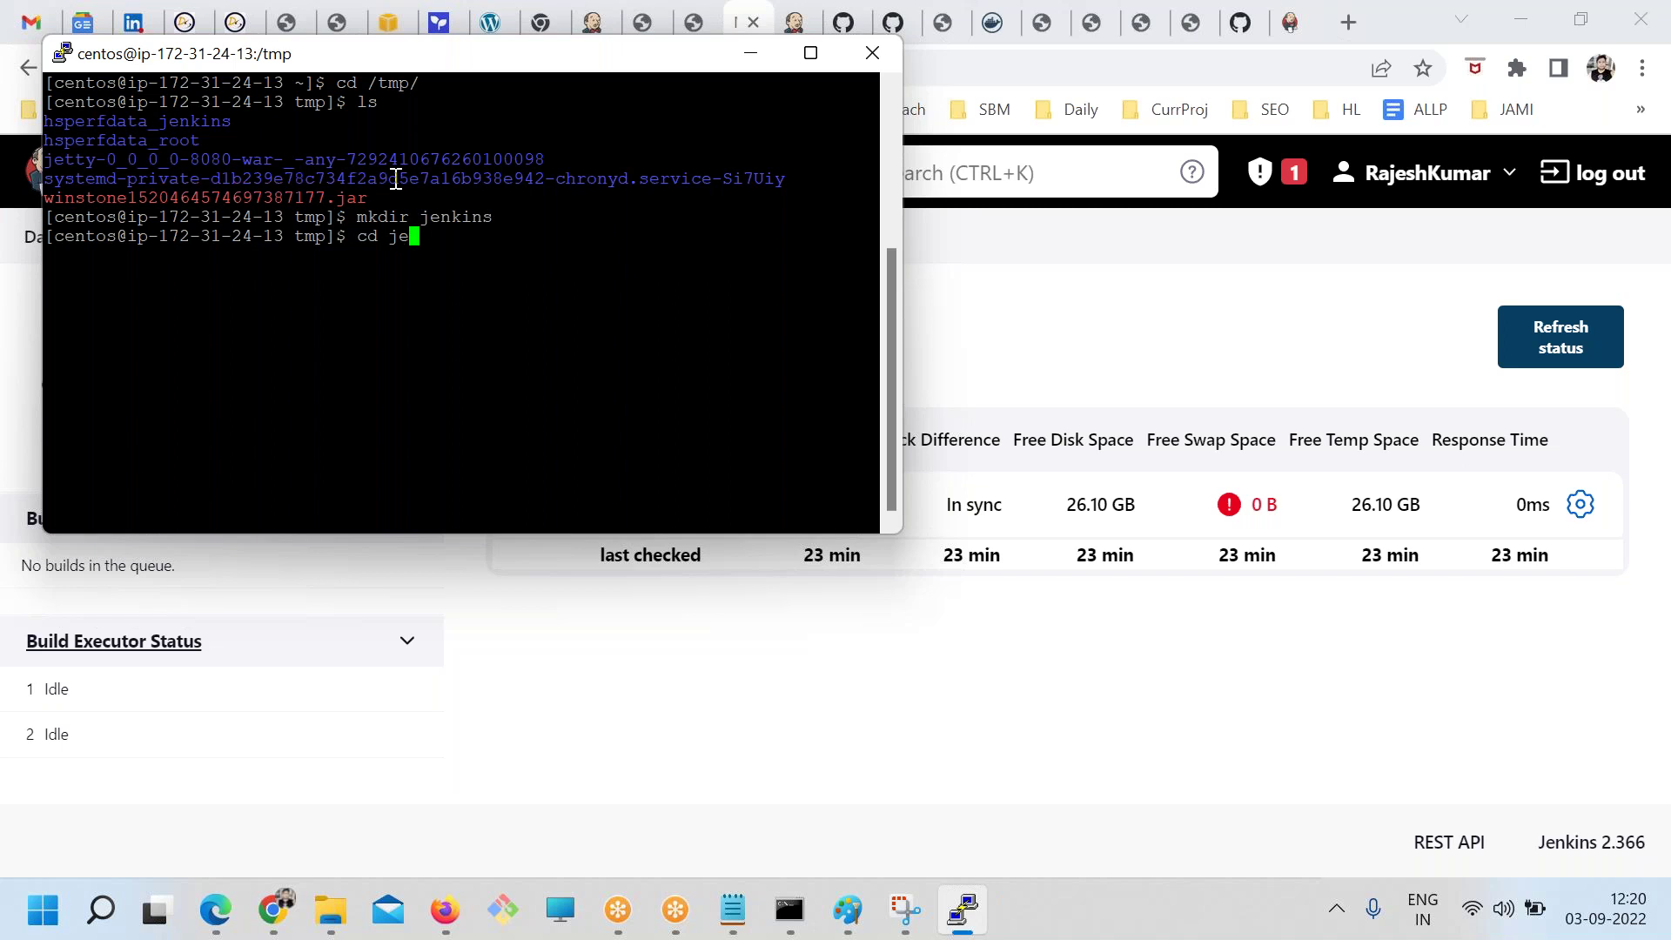
pyautogui.press('Tab')
pyautogui.press('Return')
# Widen the terminal, print the working directory with pwd, and select the /tmp/jenkins path
pyautogui.write('clear')
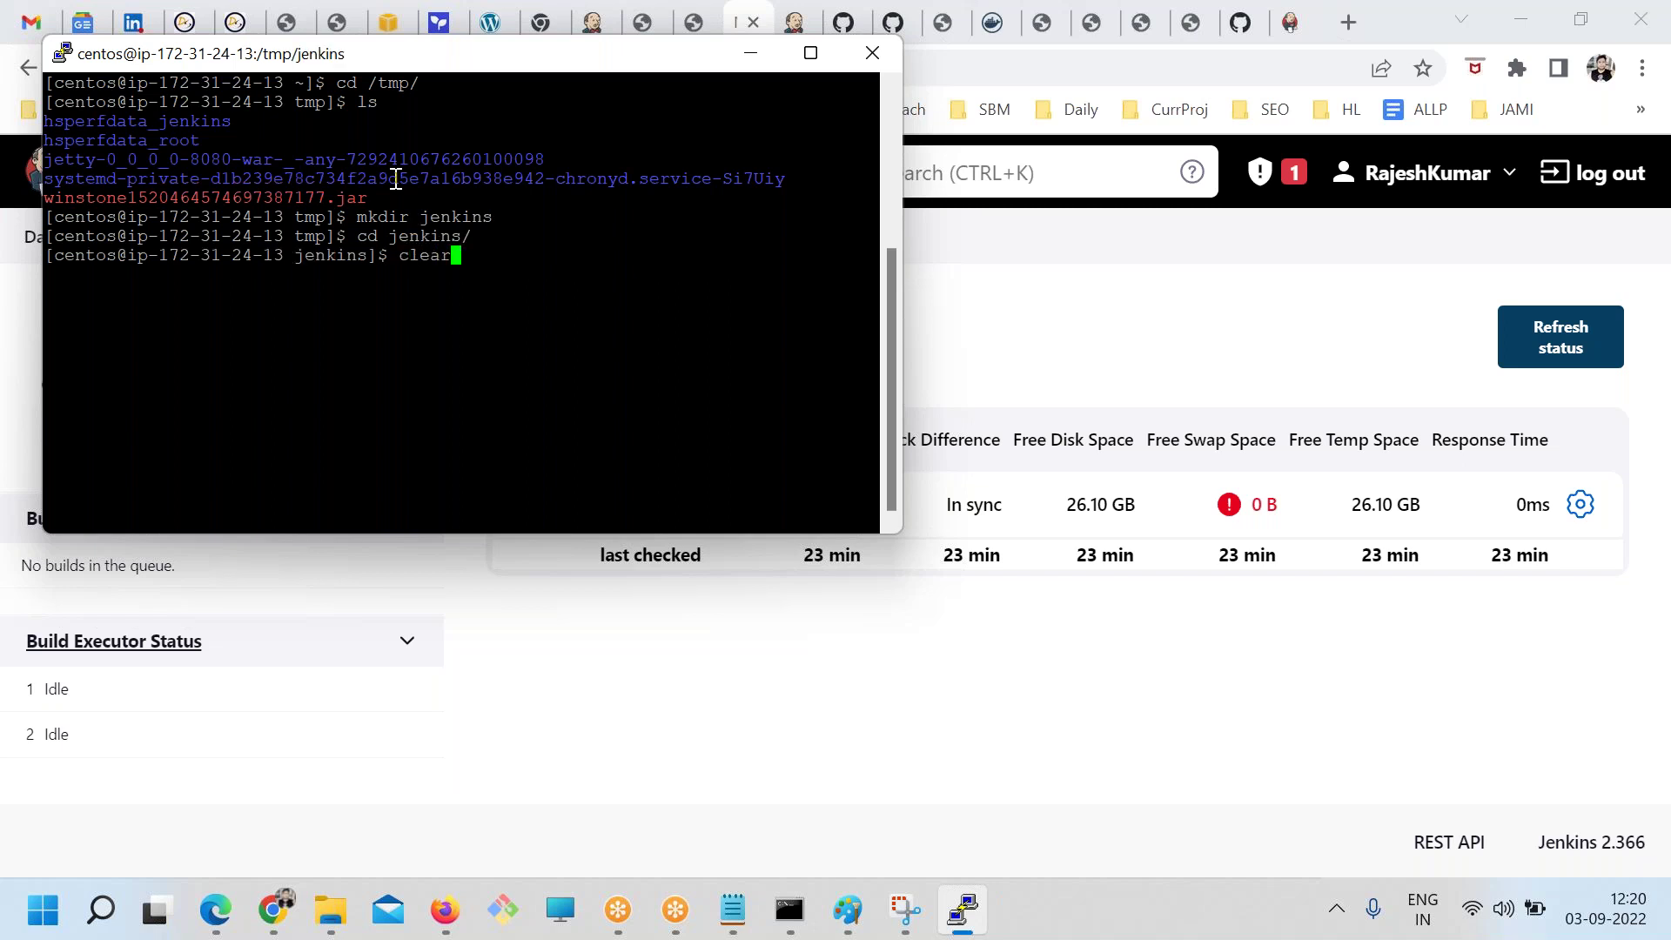
pyautogui.press('Return')
pyautogui.write('lsp')
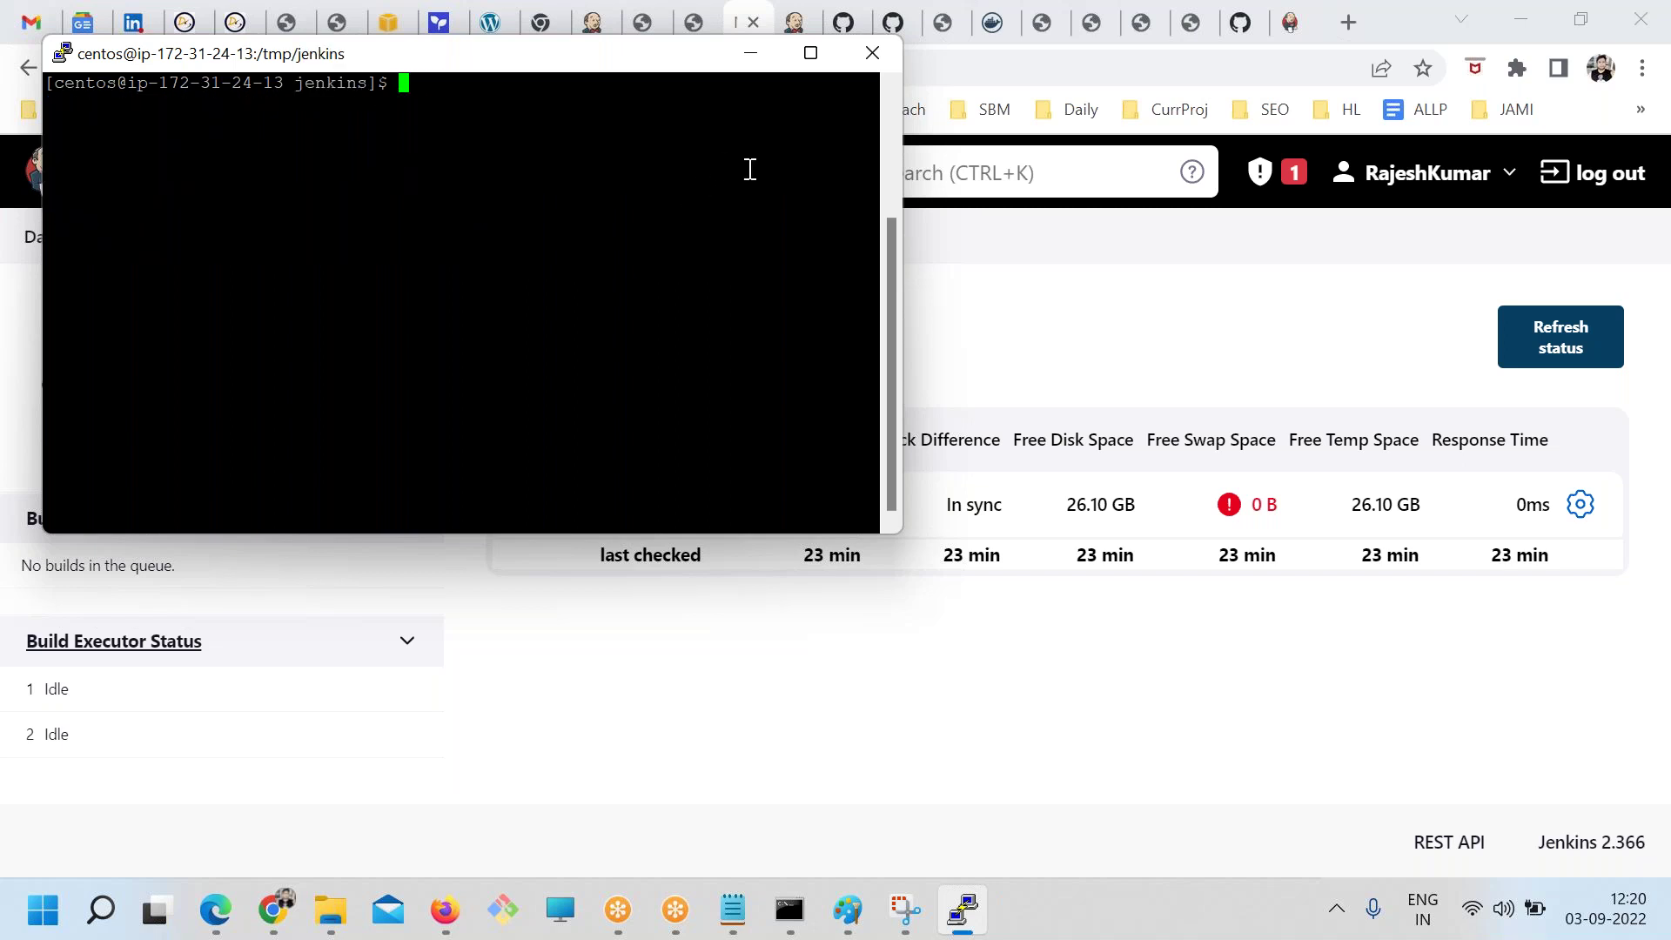
pyautogui.moveTo(903, 182); pyautogui.dragTo(1476, 183)
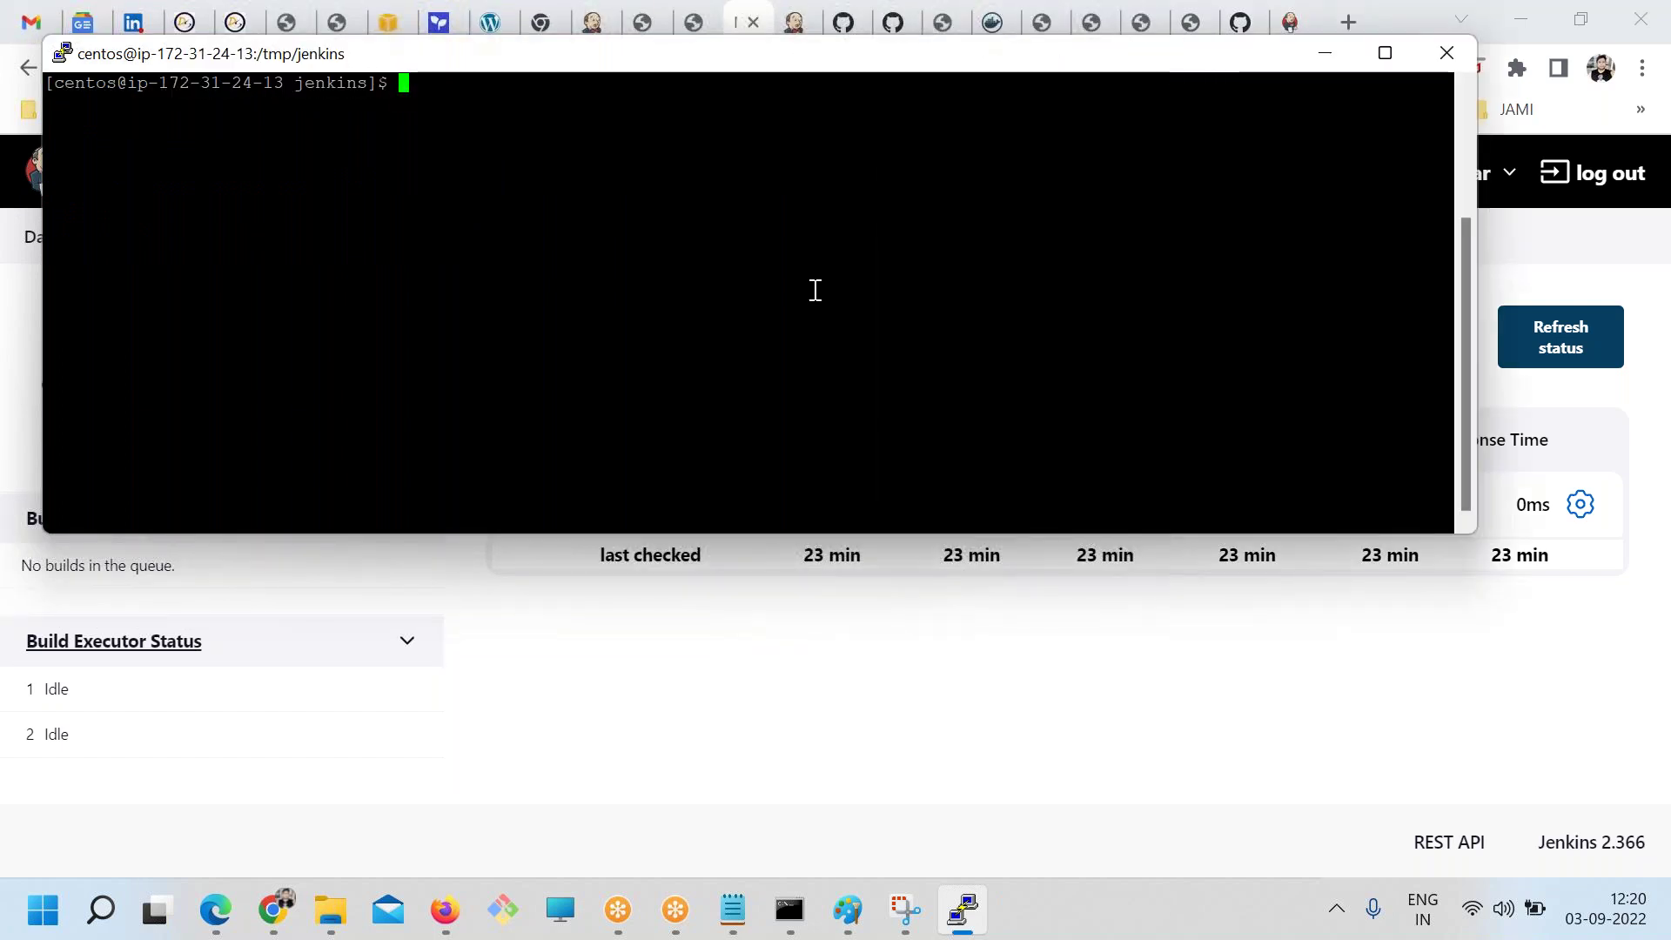
pyautogui.write('pwd')
pyautogui.press('Return')
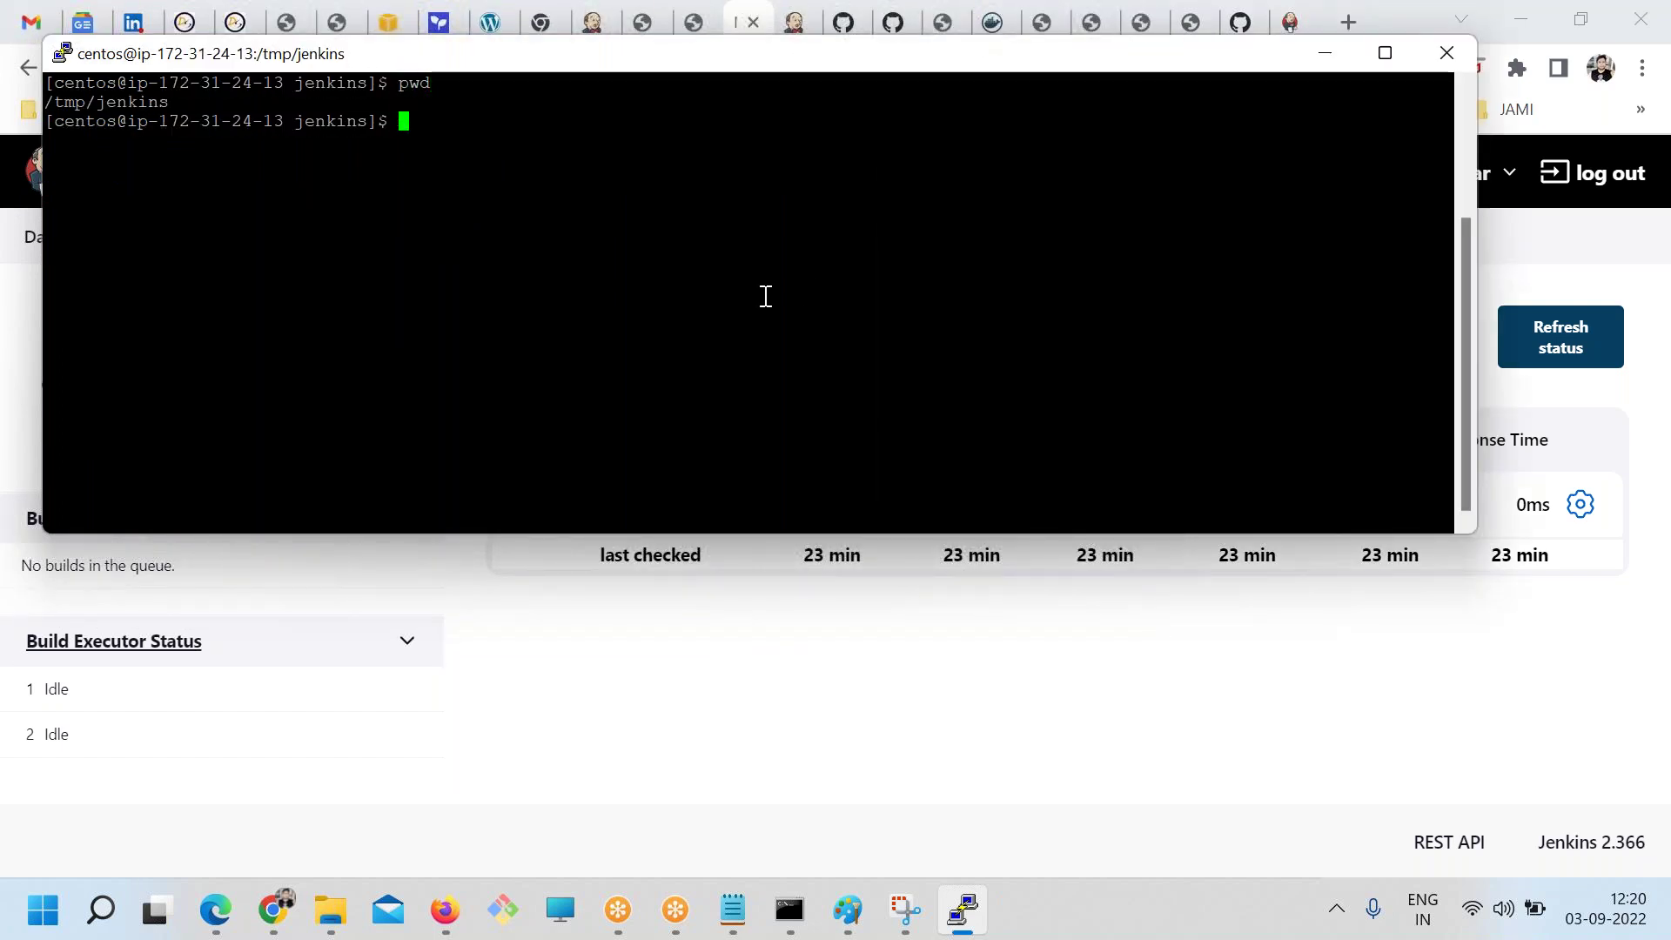
pyautogui.doubleClick(120, 103)
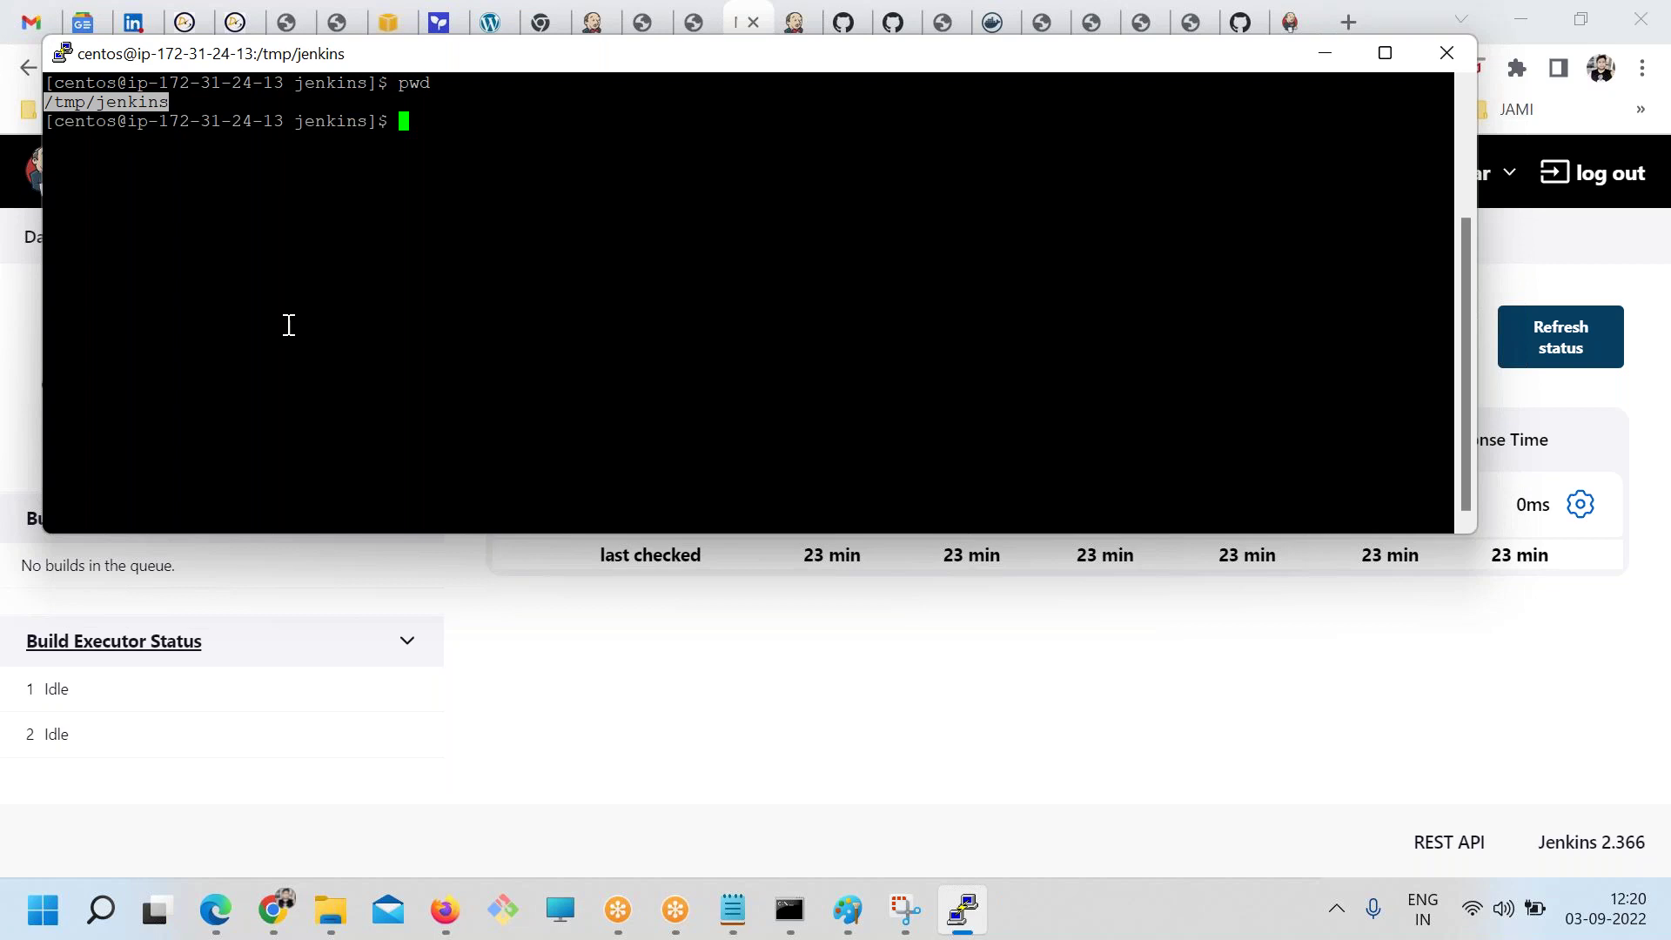
# Create a new permanent agent node named linux
pyautogui.hotkey('alt', 'Tab')
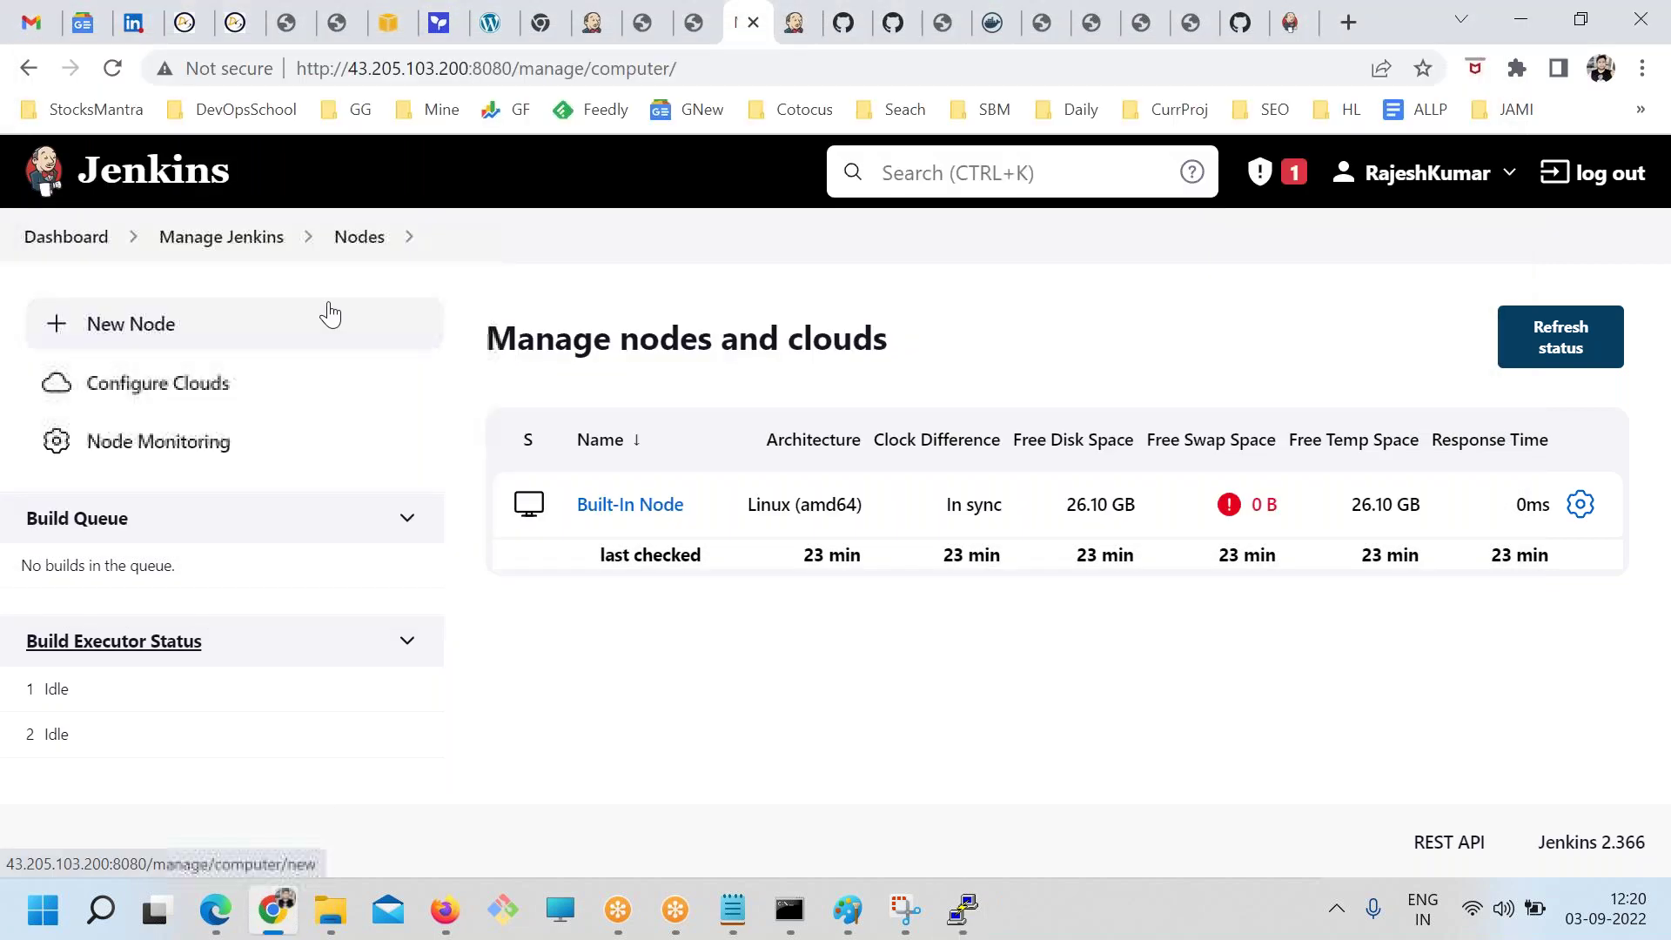
pyautogui.click(142, 325)
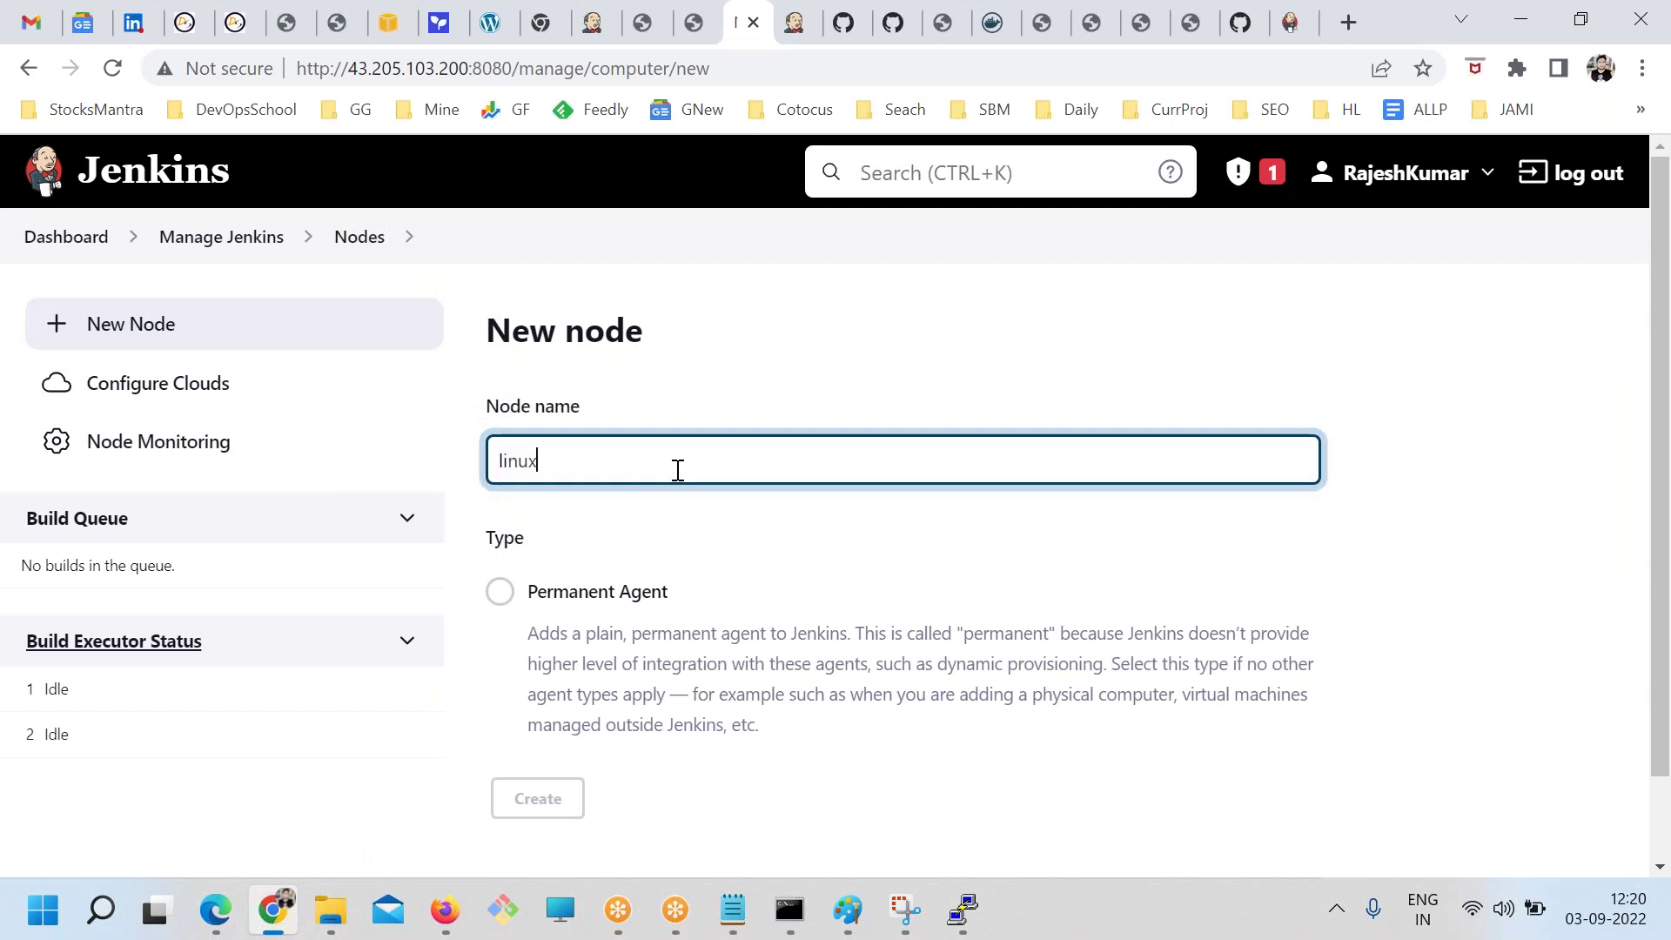
pyautogui.scroll(-2, 676, 512)
pyautogui.click(500, 495)
pyautogui.click(534, 707)
# Set the node's remote root directory to /tmp/jenkins, copied from the terminal
pyautogui.click(656, 484)
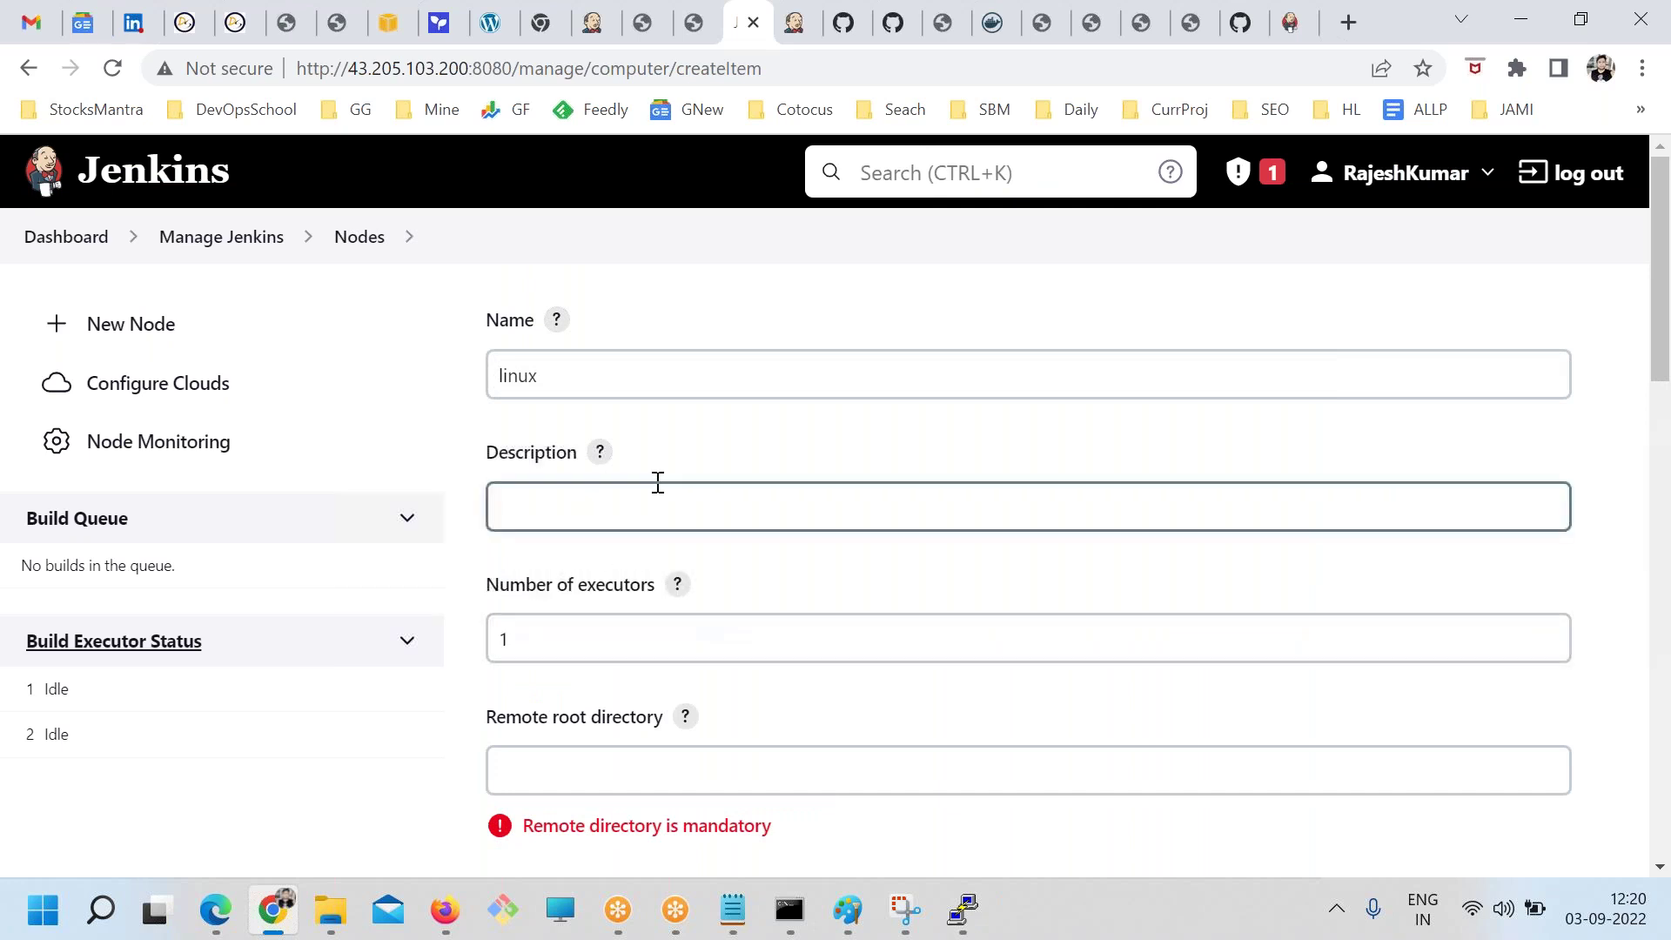
pyautogui.scroll(-3, 657, 482)
pyautogui.click(514, 505)
pyautogui.scroll(-2, 540, 484)
pyautogui.moveTo(496, 325); pyautogui.dragTo(676, 331)
pyautogui.hotkey('alt', 'Tab')
pyautogui.moveTo(46, 102); pyautogui.dragTo(169, 102)
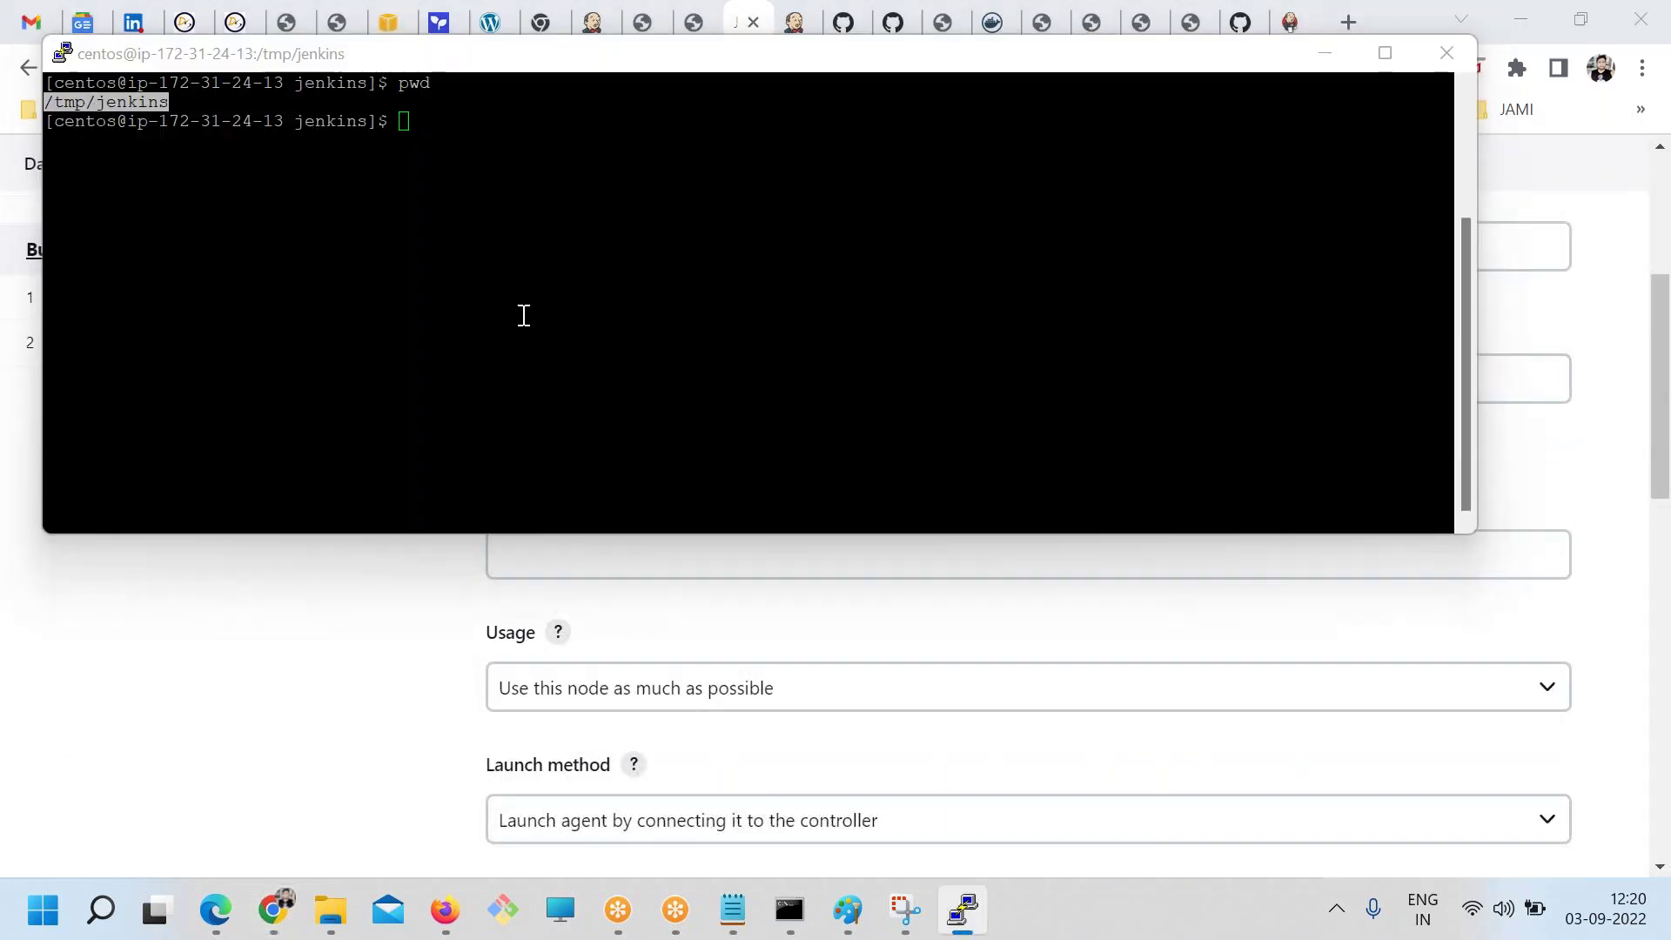
pyautogui.hotkey('alt', 'Tab')
pyautogui.click(558, 393)
pyautogui.write('/tmp/jenkins')
pyautogui.scroll(-3, 455, 515)
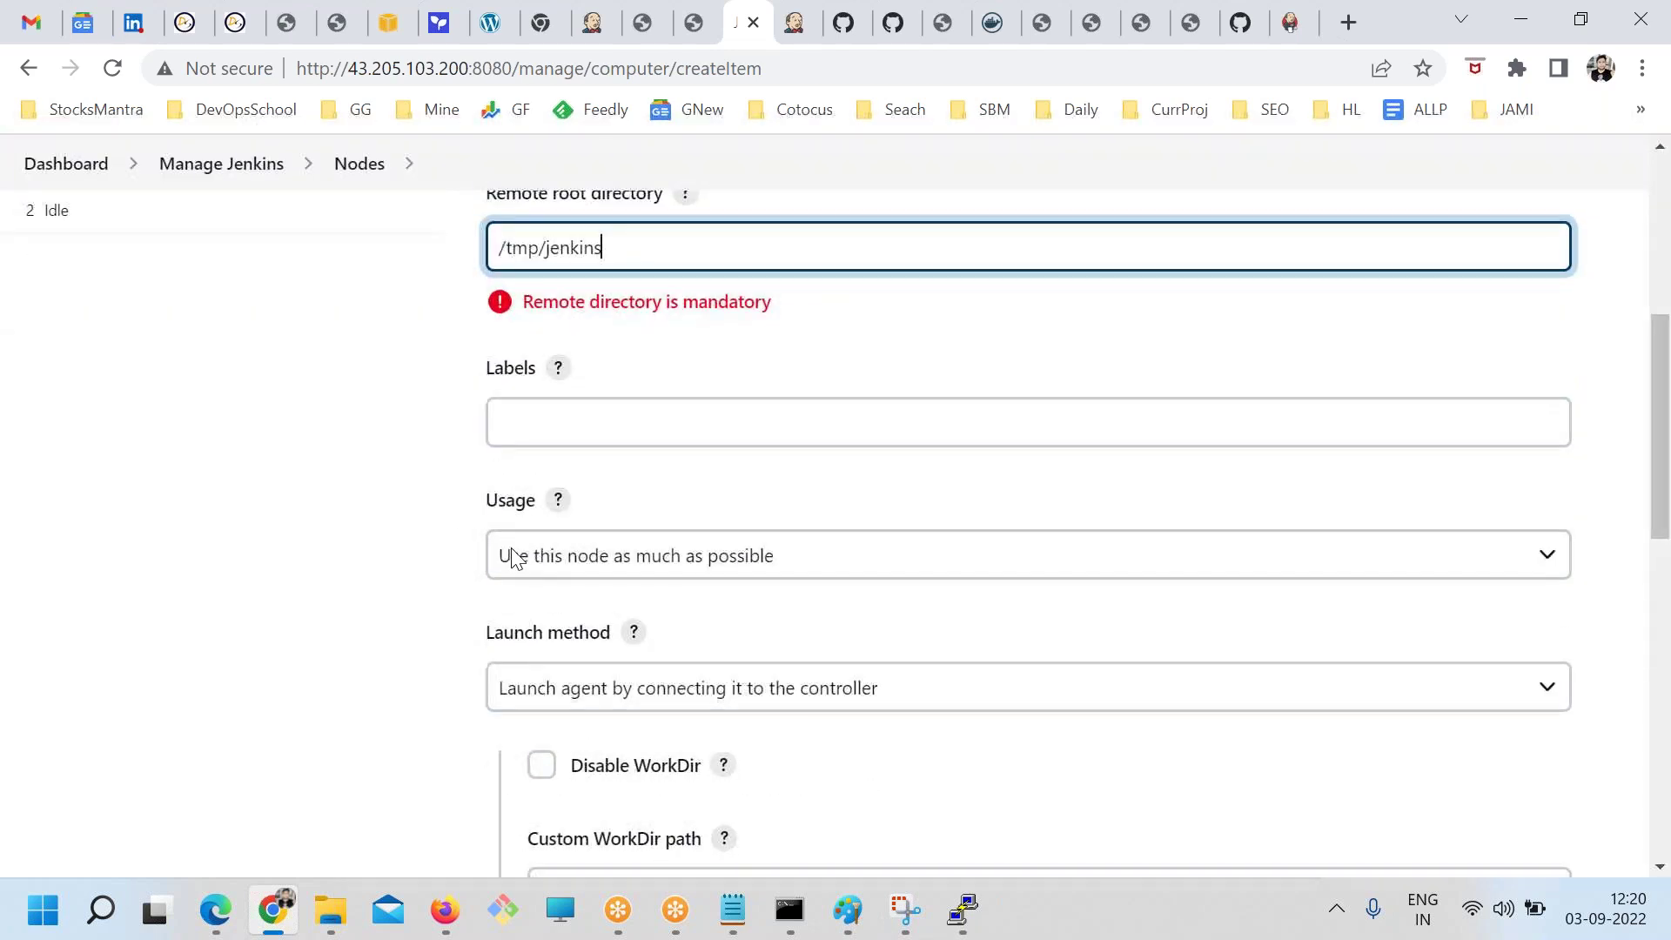
# Set the node's launch method to 'Launch agents via SSH'
pyautogui.click(578, 426)
pyautogui.scroll(-1, 579, 426)
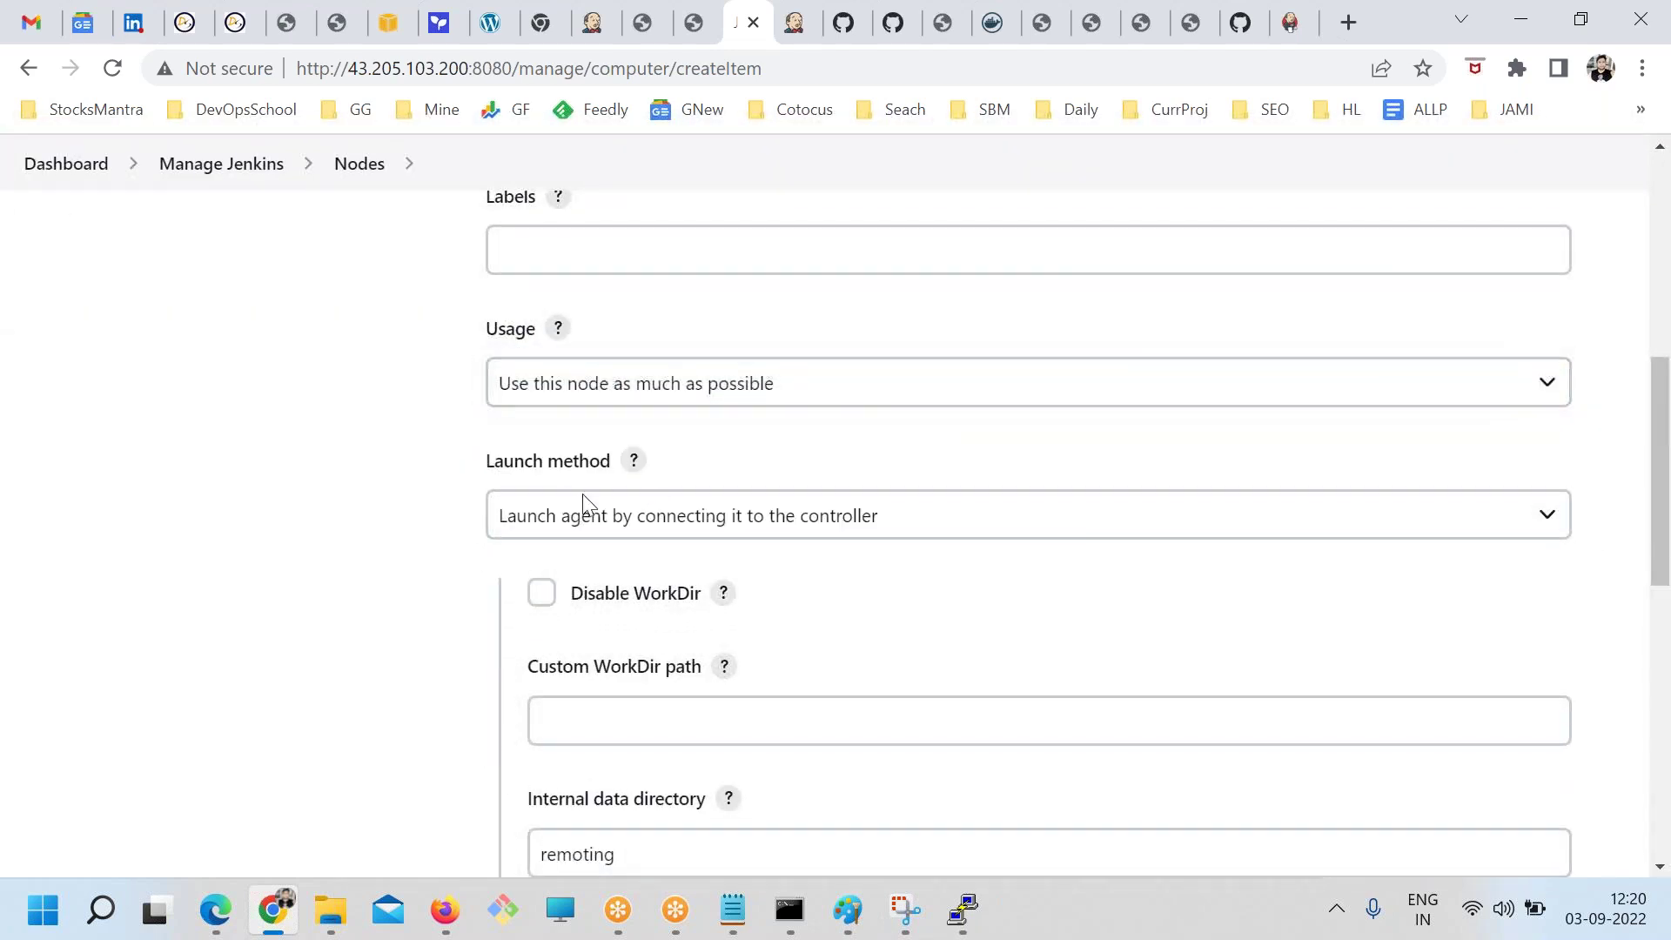
pyautogui.click(576, 518)
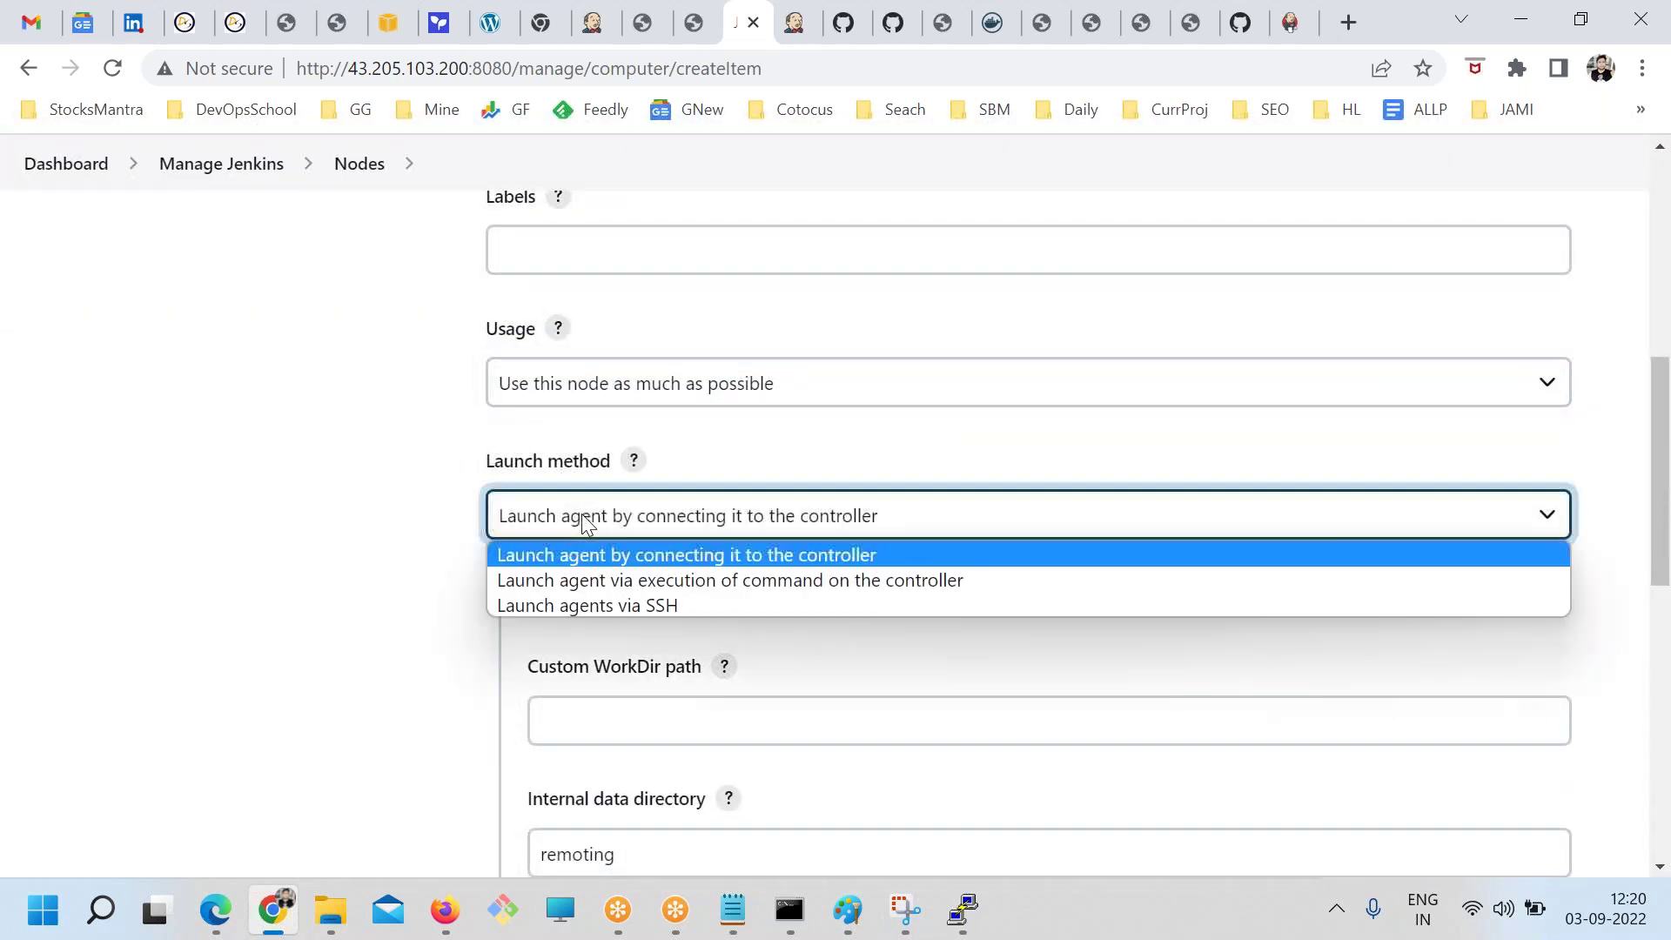
pyautogui.click(653, 604)
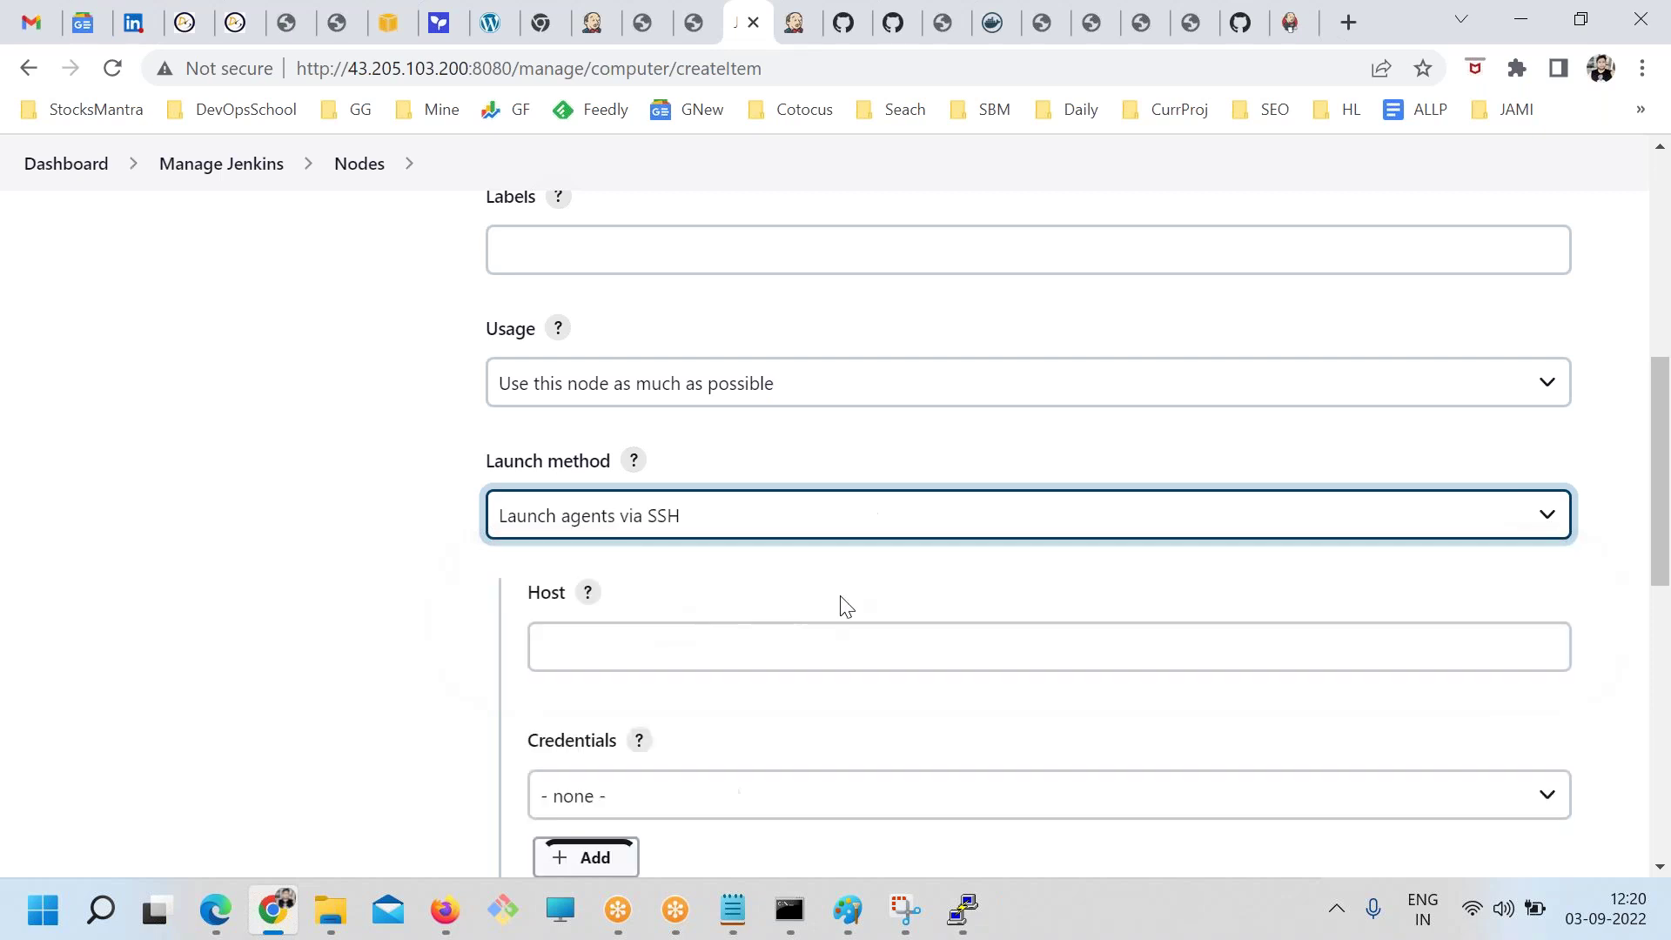
pyautogui.scroll(-3, 842, 604)
# Enter 43.205.103.200 as the SSH host and start adding a new credential
pyautogui.click(733, 909)
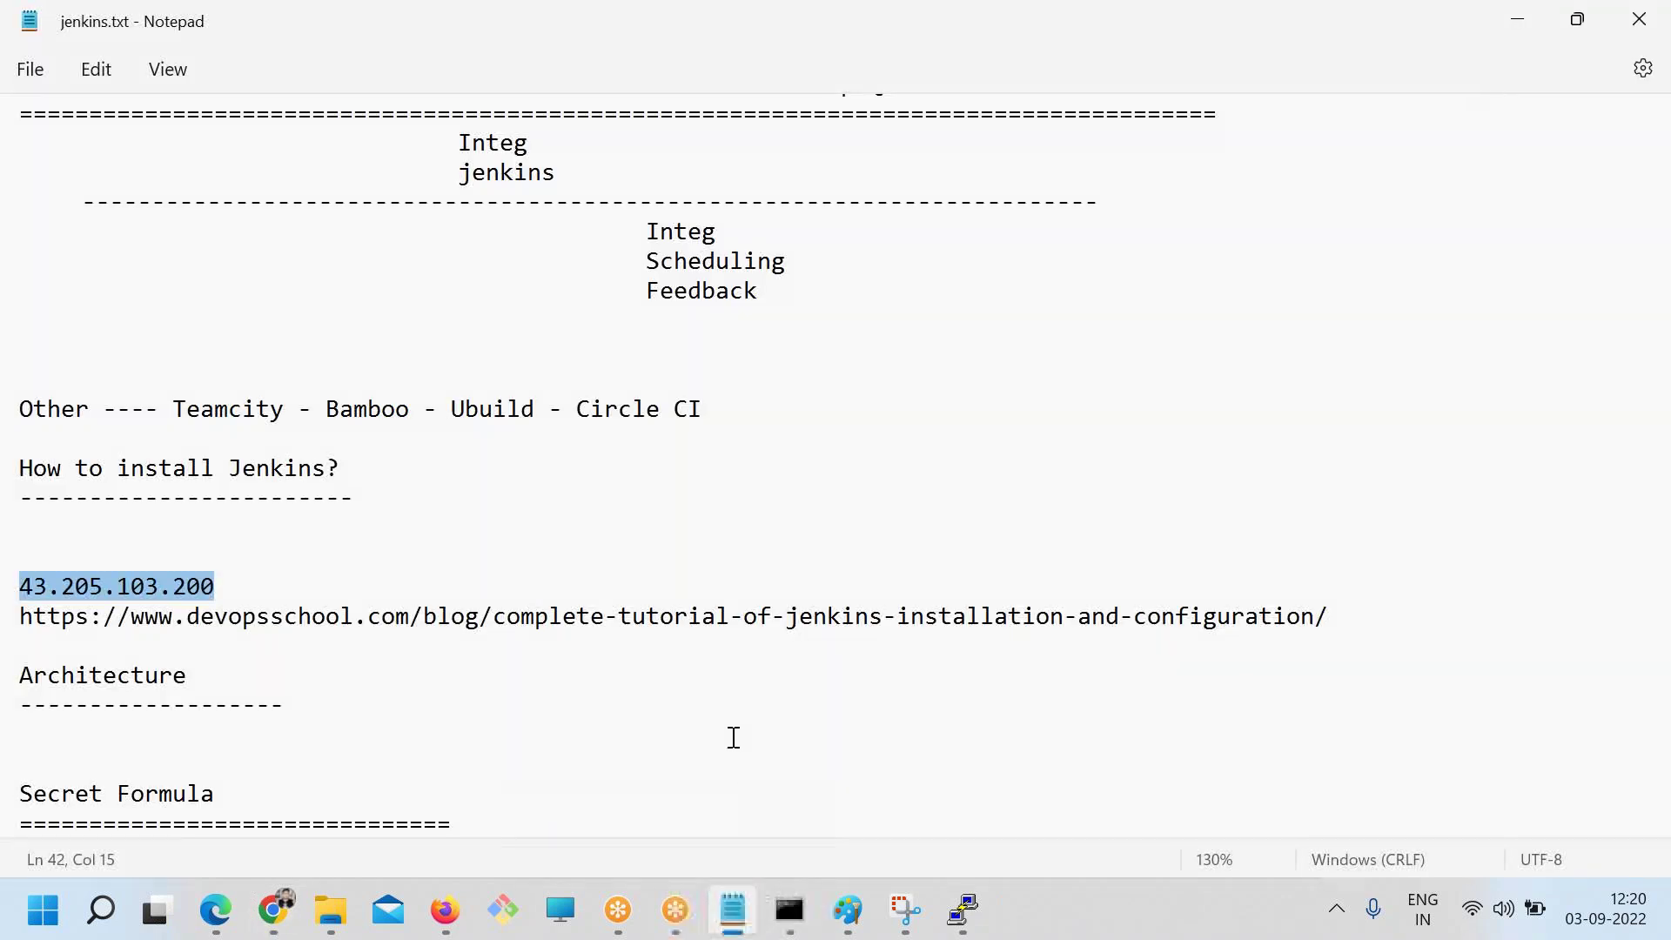
pyautogui.click(274, 909)
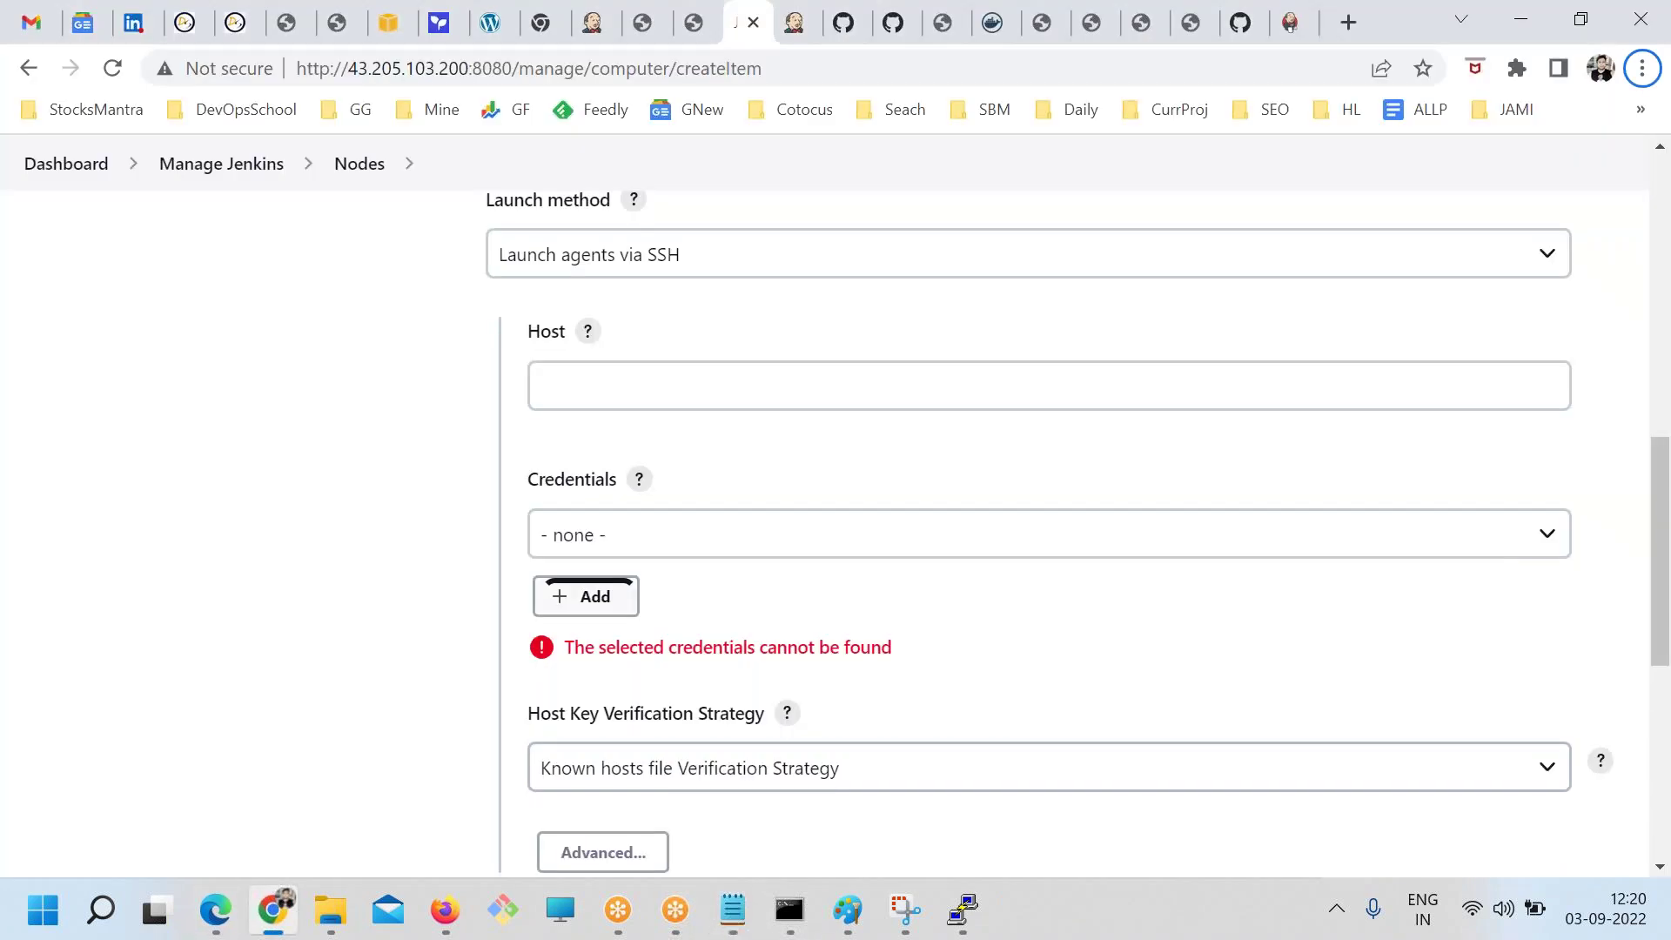
pyautogui.click(604, 388)
pyautogui.hotkey('ctrl', 'v')
pyautogui.click(664, 549)
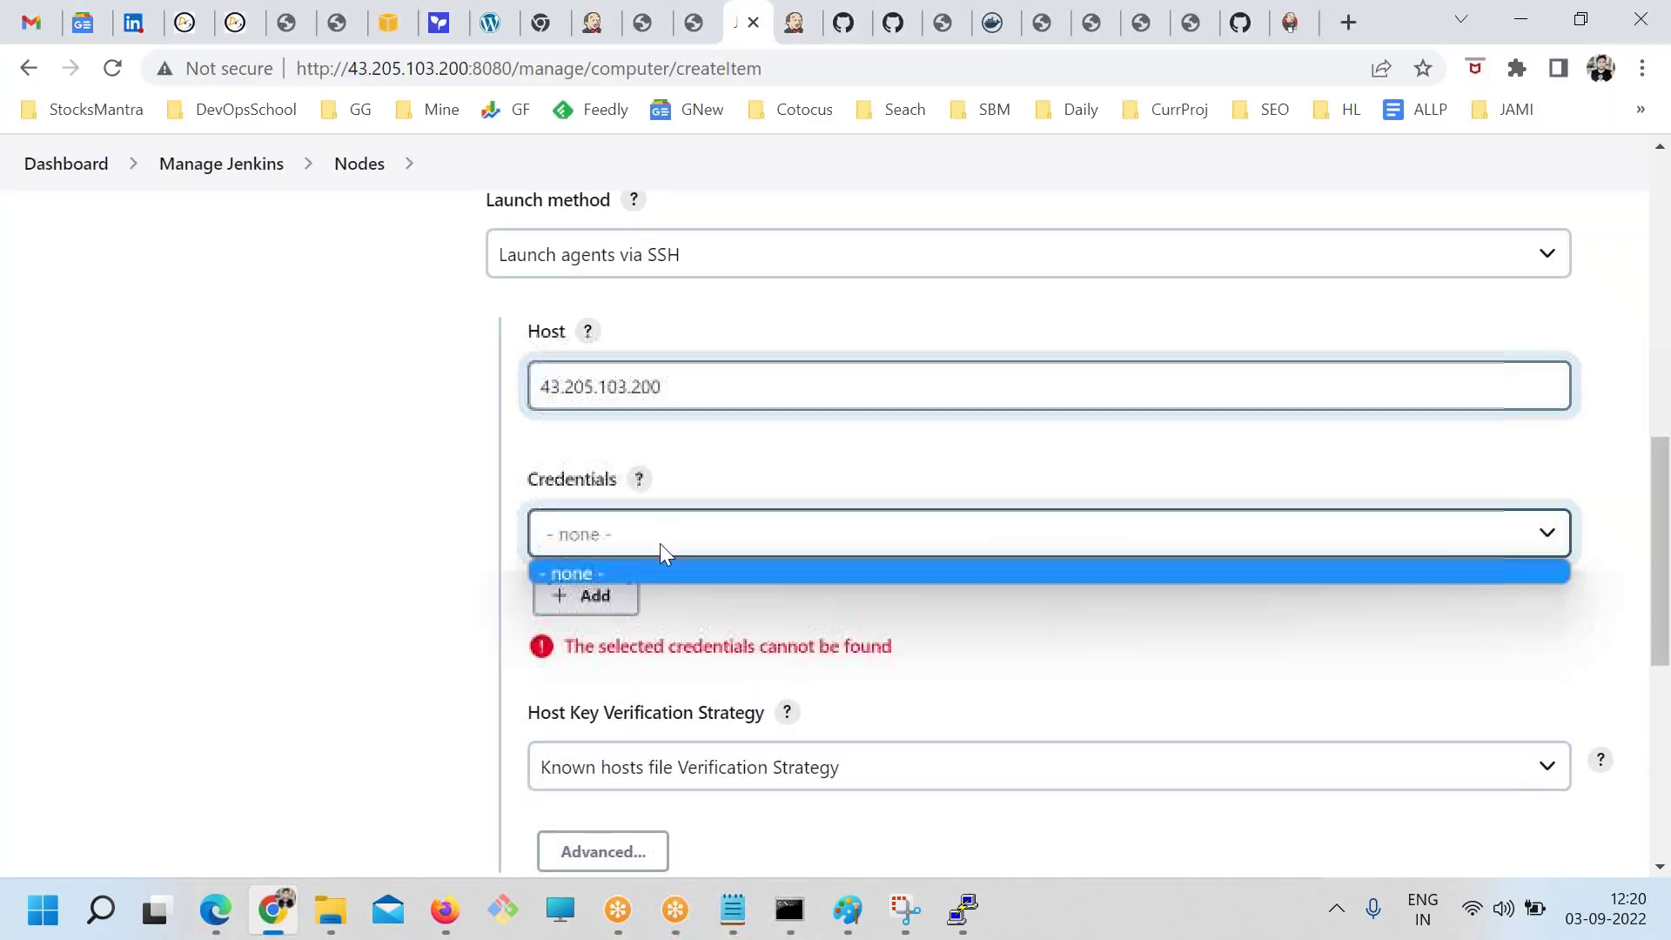
pyautogui.click(660, 555)
pyautogui.click(644, 521)
pyautogui.click(587, 581)
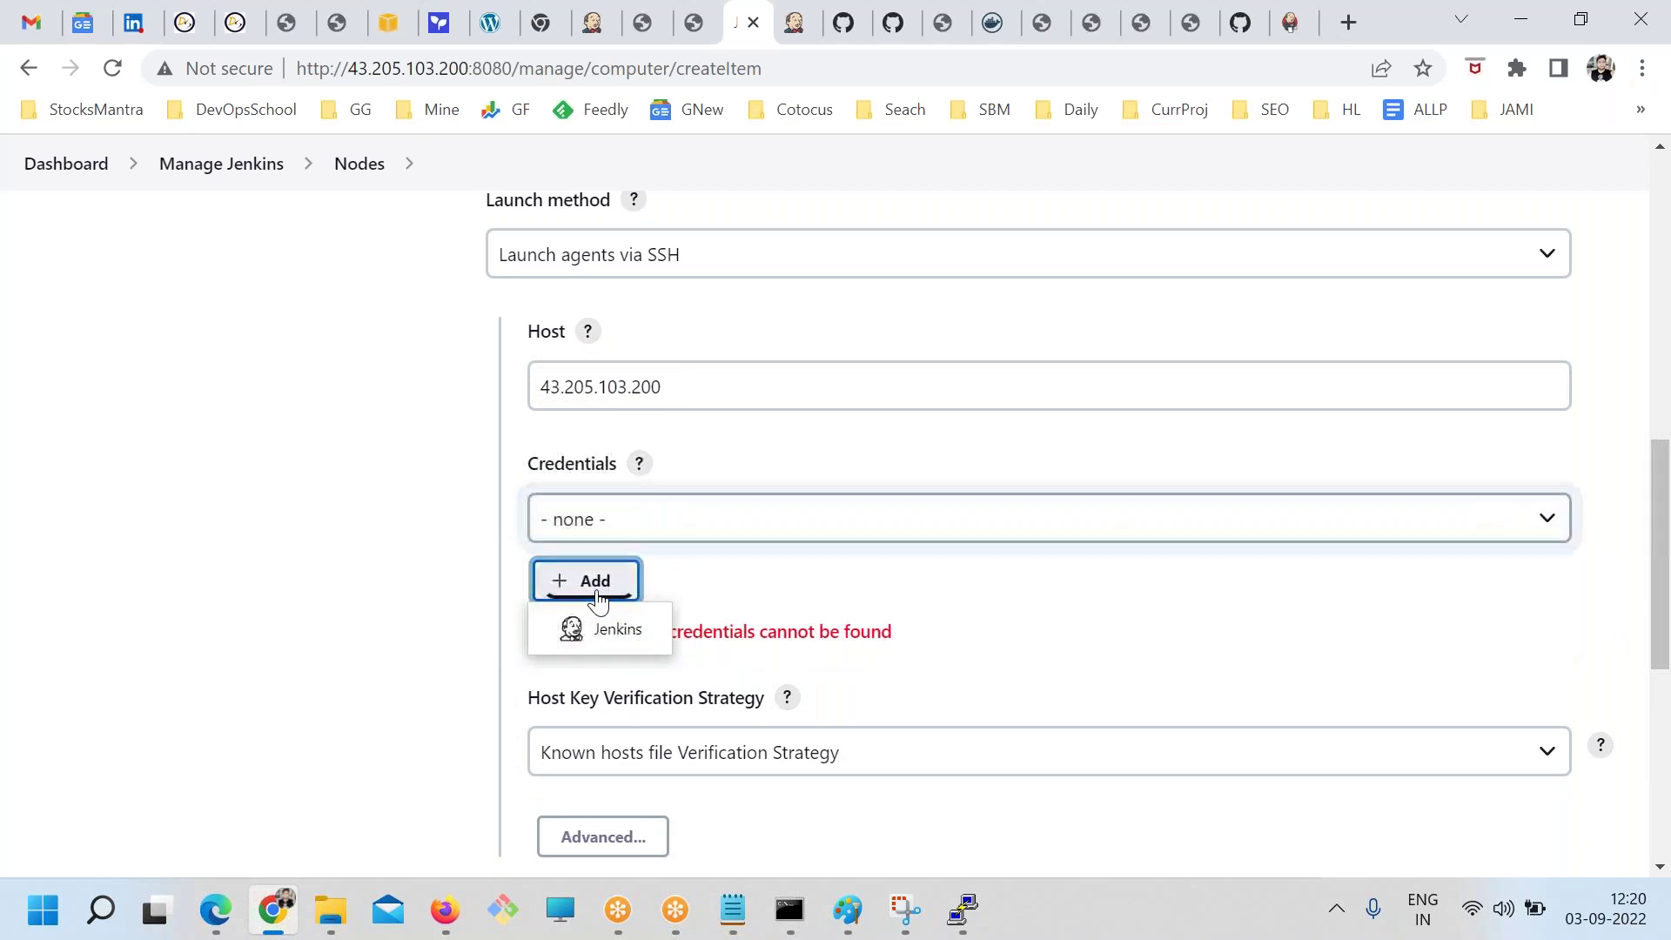
# Create a Jenkins credential of kind 'SSH Username with private key'
pyautogui.click(607, 631)
pyautogui.scroll(-3, 485, 529)
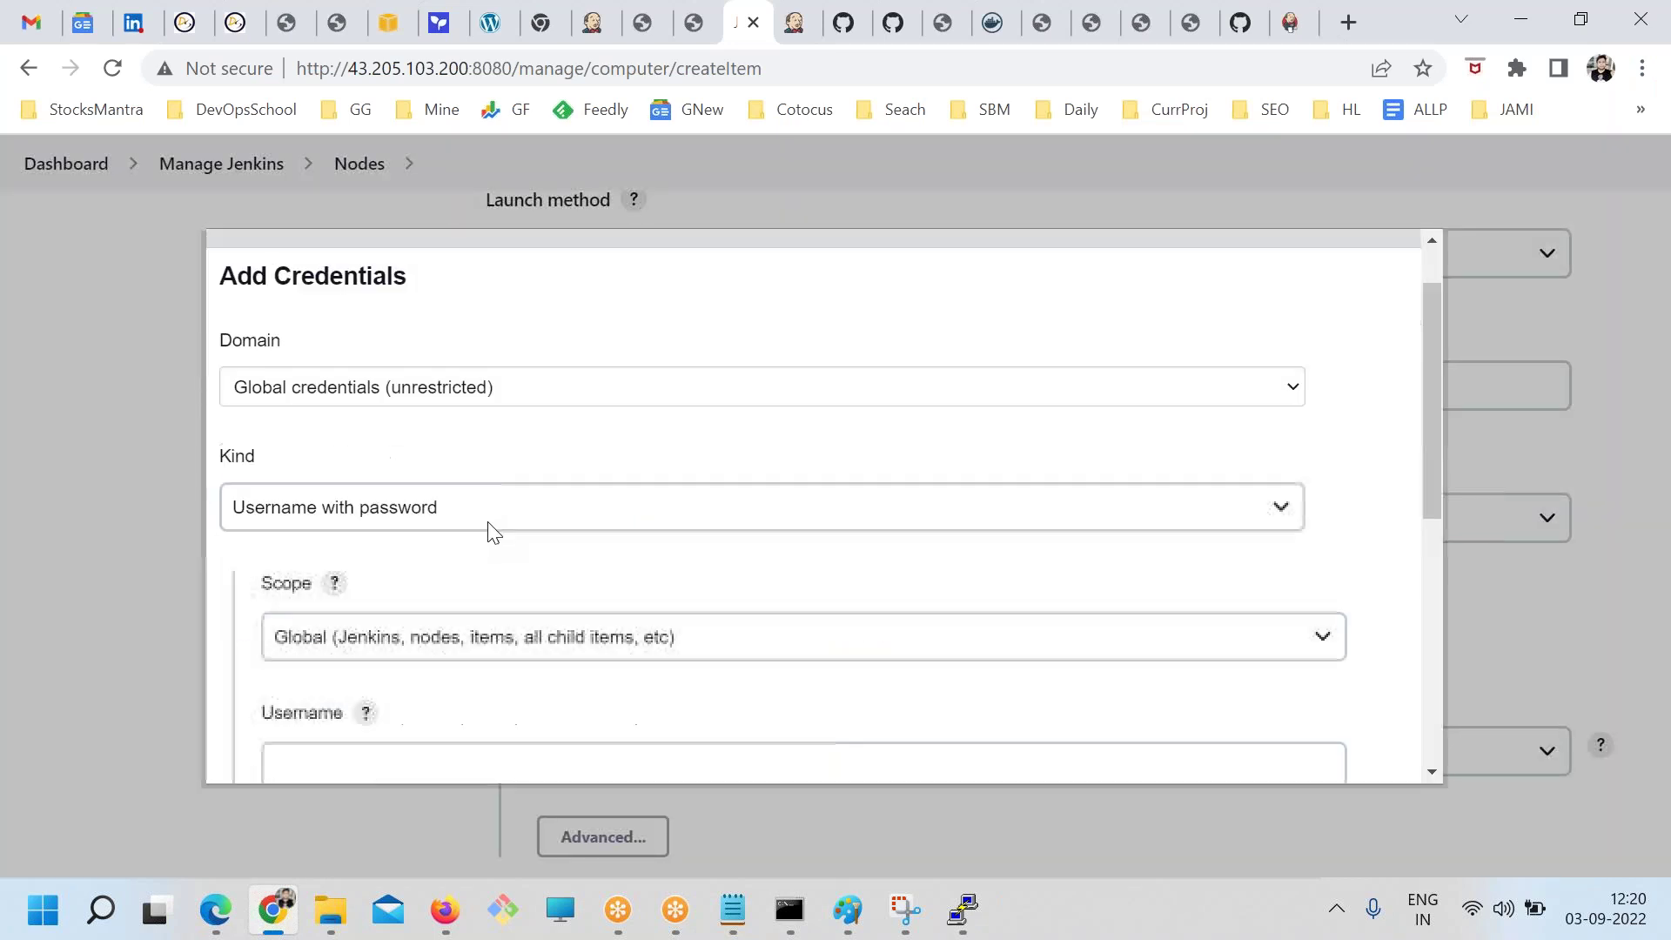
pyautogui.click(313, 329)
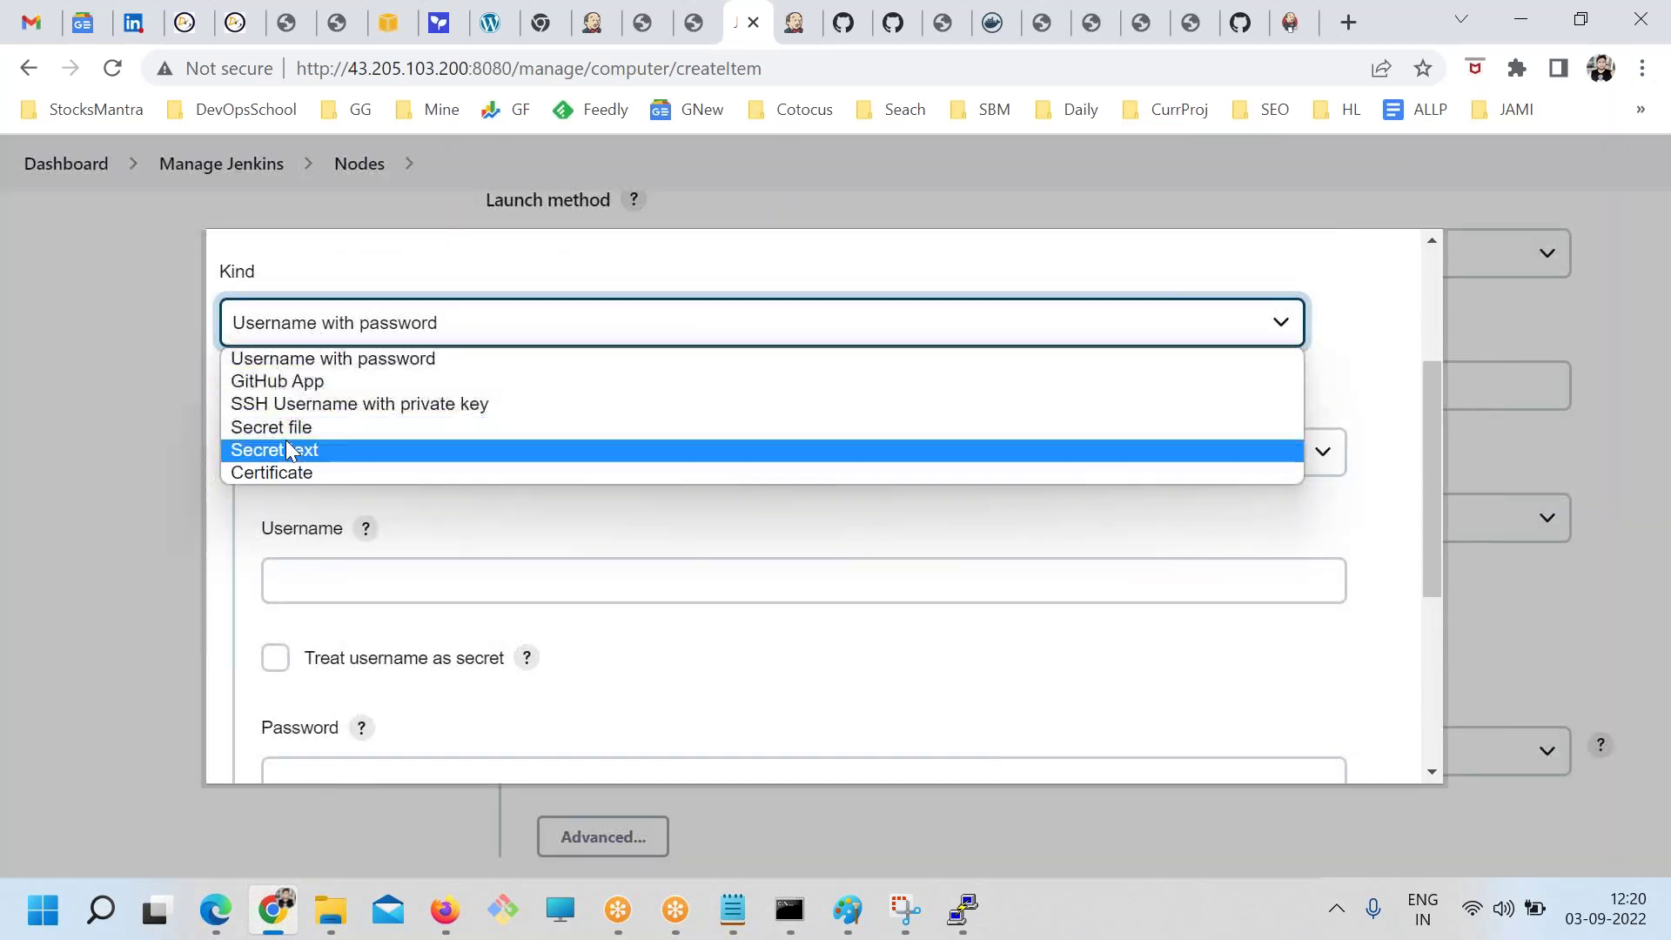
pyautogui.click(332, 410)
pyautogui.scroll(-3, 436, 604)
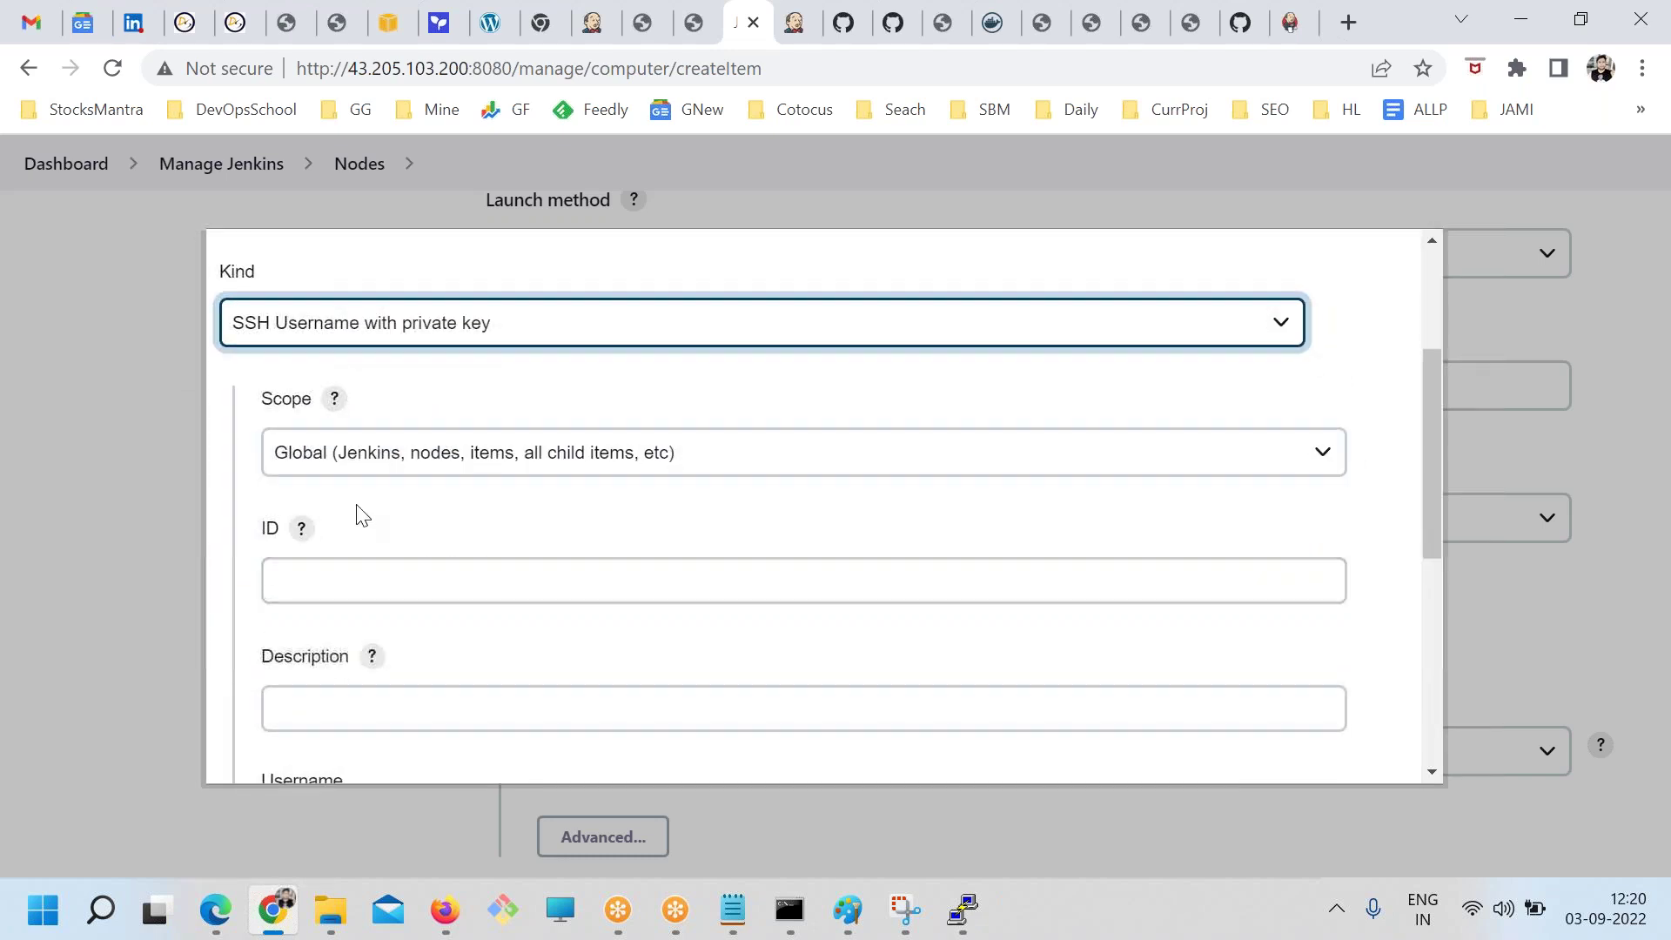
pyautogui.click(341, 566)
pyautogui.write('ce')
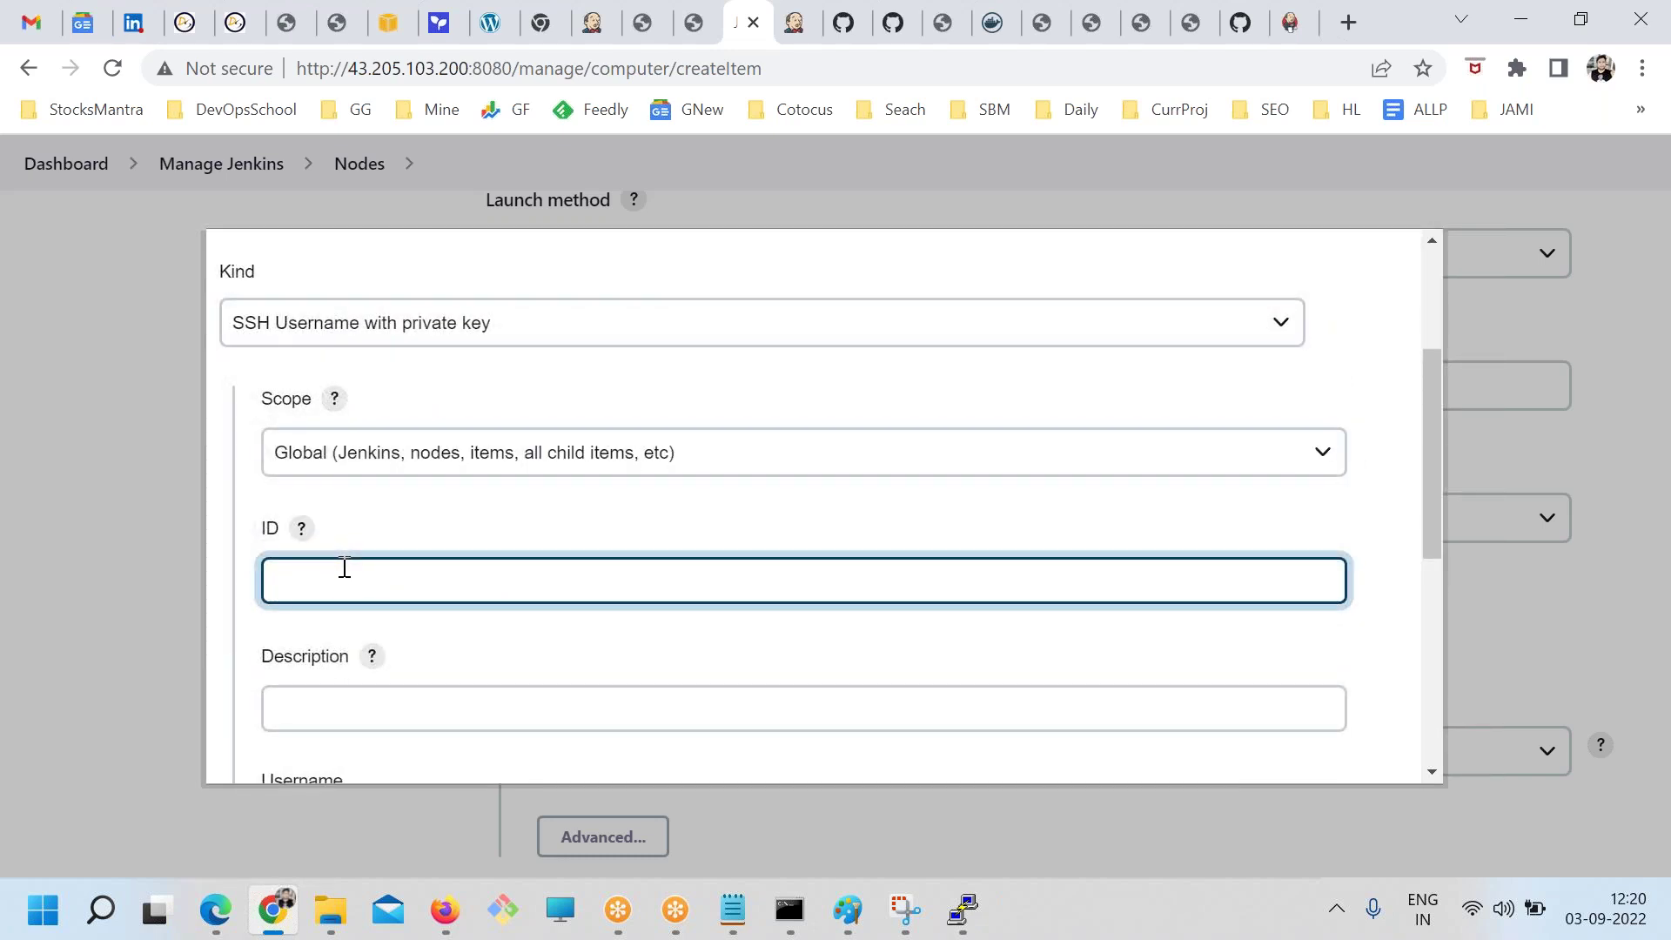
pyautogui.press('BackSpace')
pyautogui.press('BackSpace')
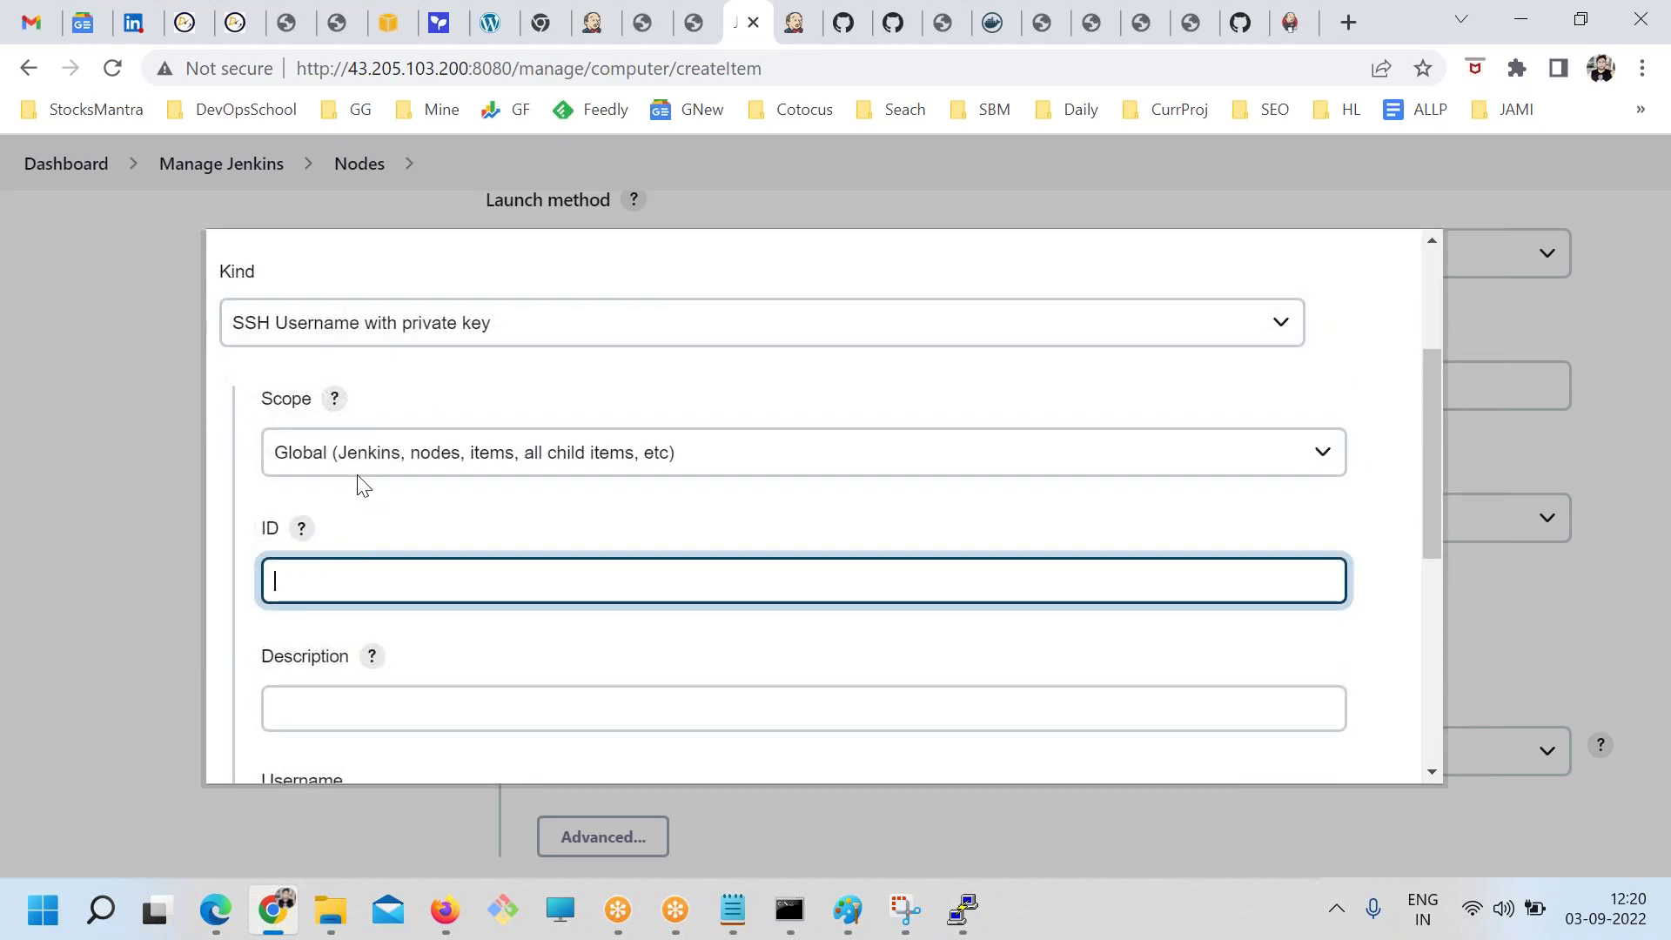
pyautogui.click(362, 465)
pyautogui.click(377, 440)
pyautogui.click(376, 320)
pyautogui.click(374, 492)
# Set the credential username to centos and choose 'Enter directly' for the private key
pyautogui.scroll(-3, 373, 522)
pyautogui.click(366, 560)
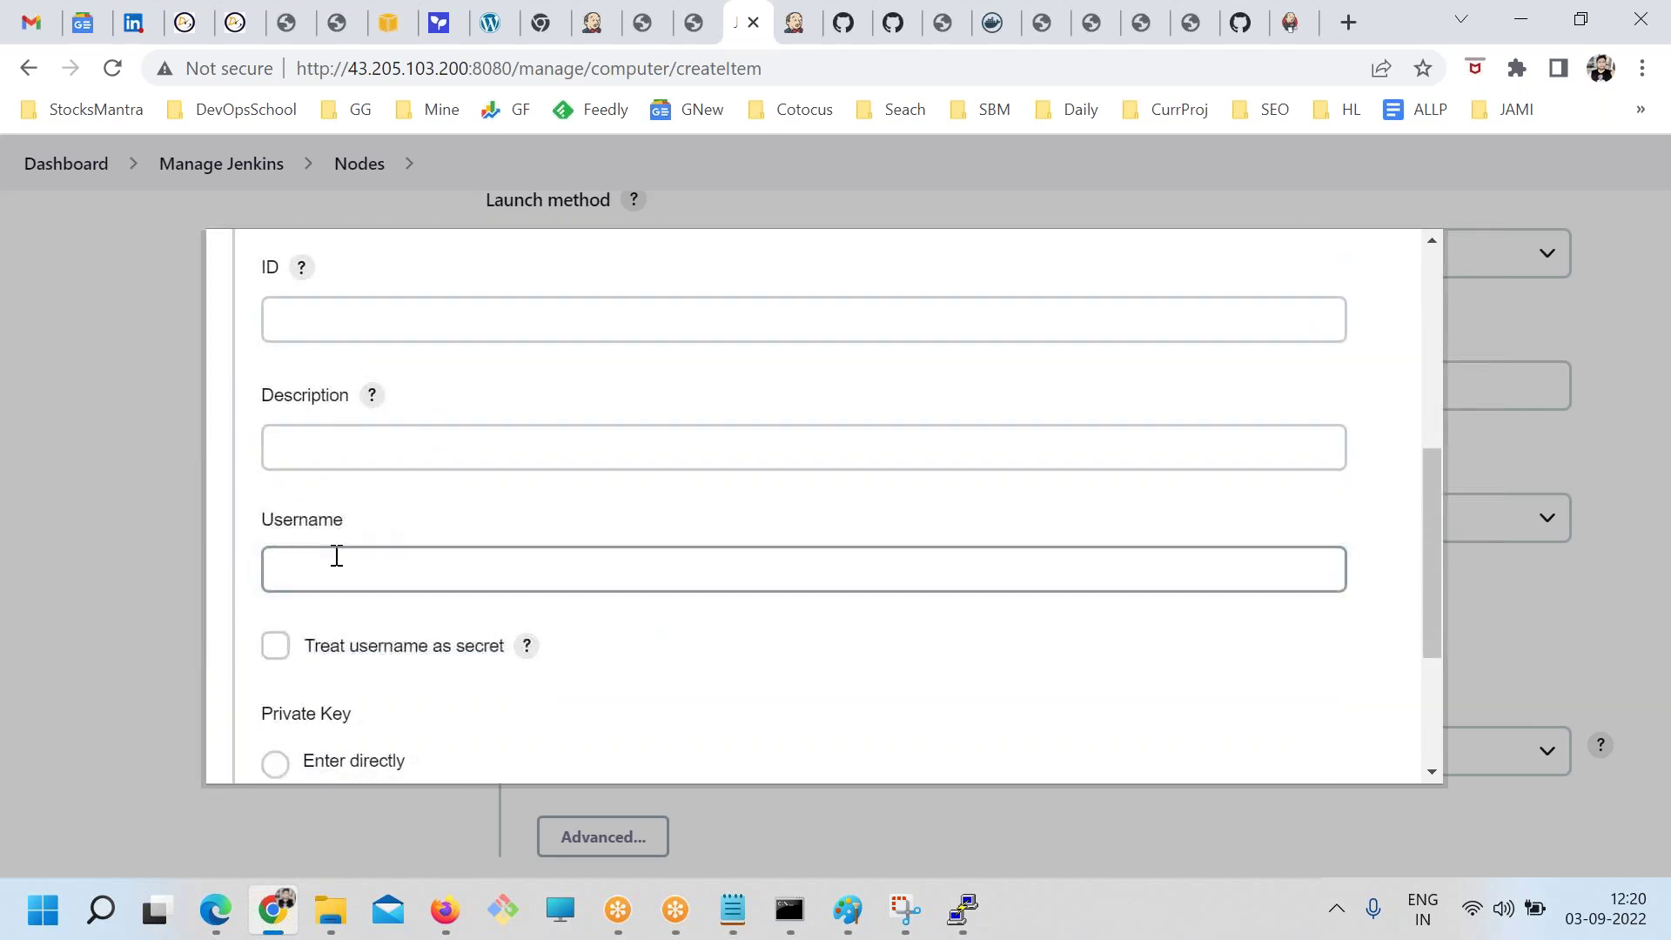
pyautogui.write('centos')
pyautogui.scroll(-2, 454, 563)
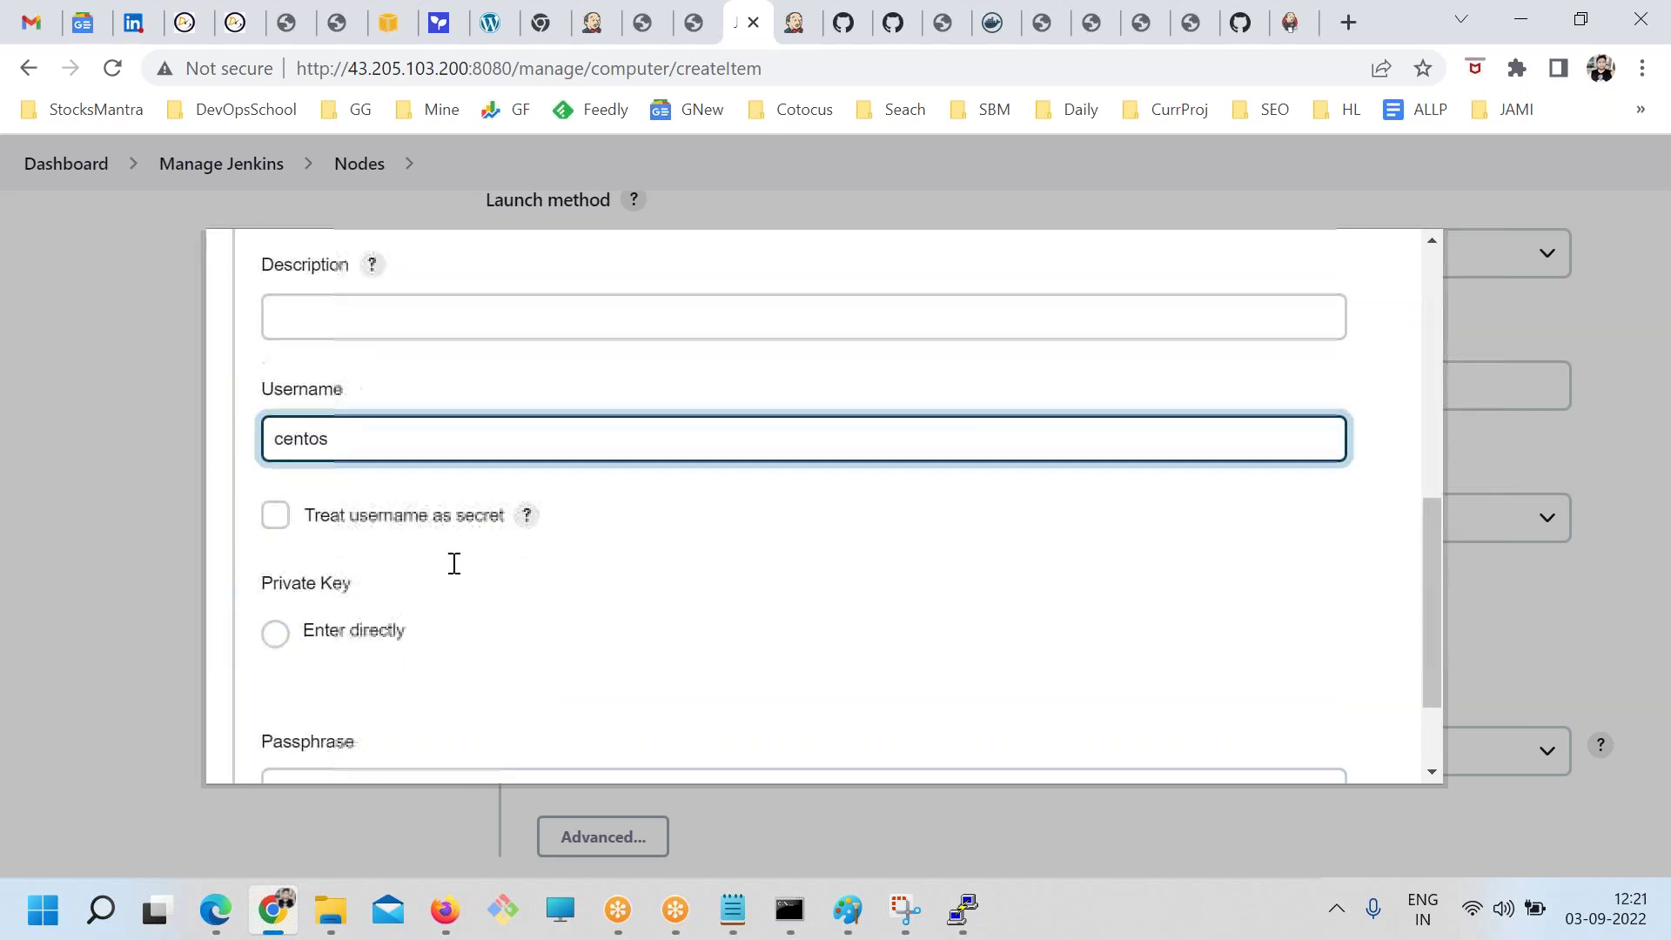
pyautogui.click(360, 630)
pyautogui.scroll(-3, 580, 604)
# Locate the rajesh-mumbai.pem key file in GDrivePersonal\keys
pyautogui.click(330, 910)
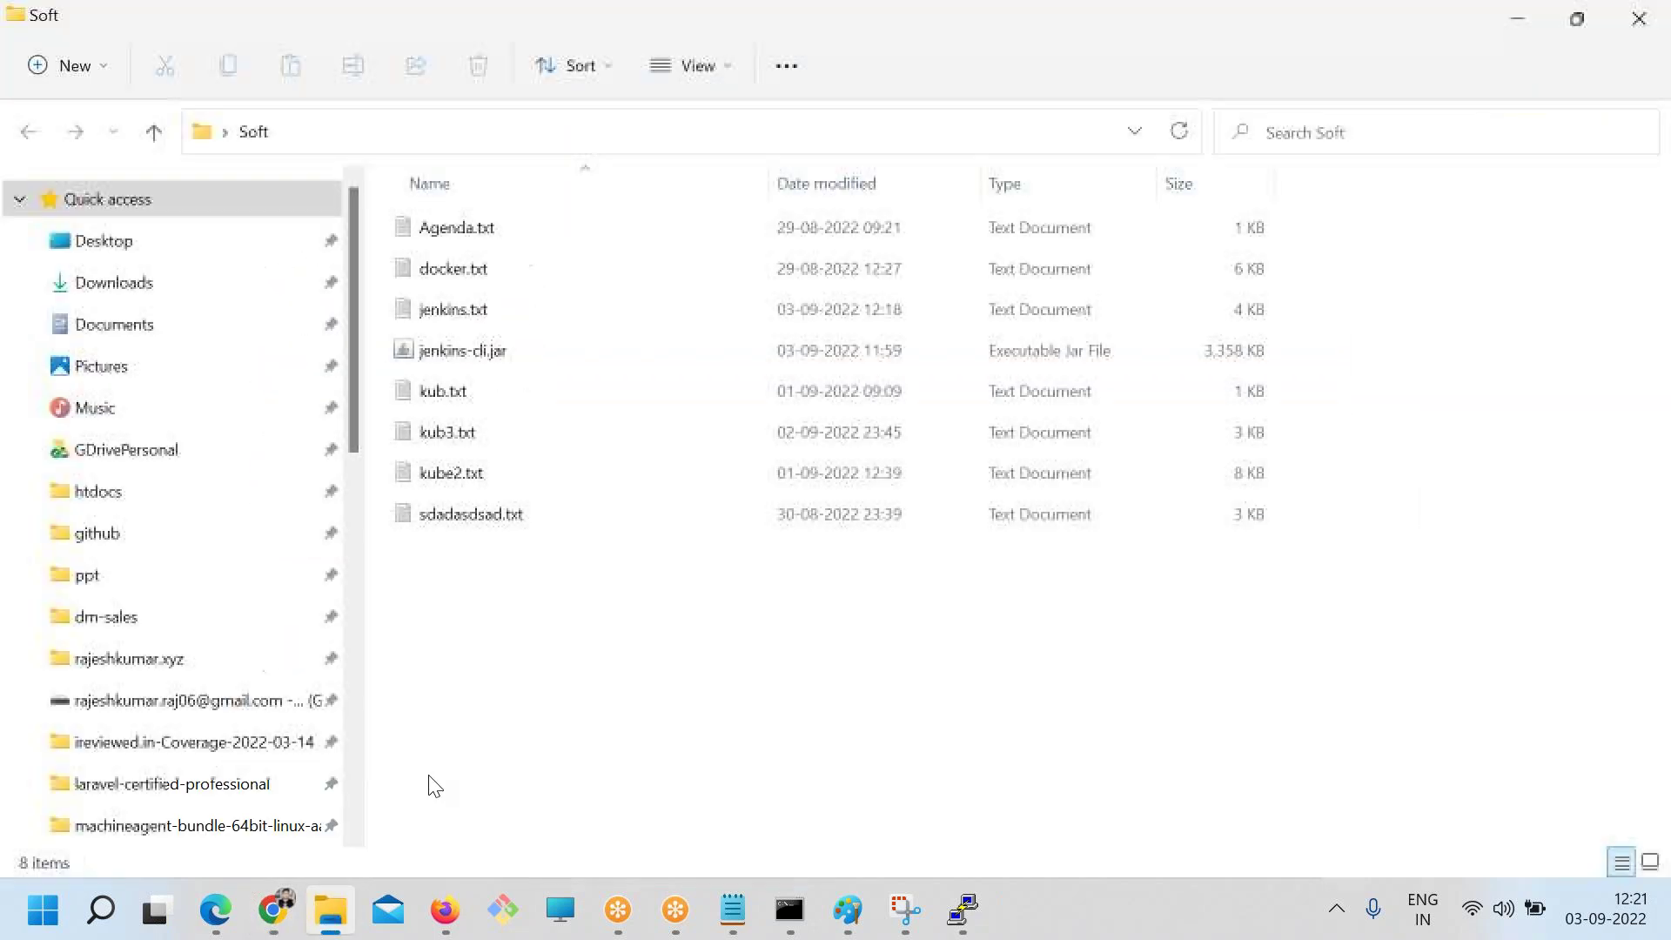
pyautogui.click(98, 448)
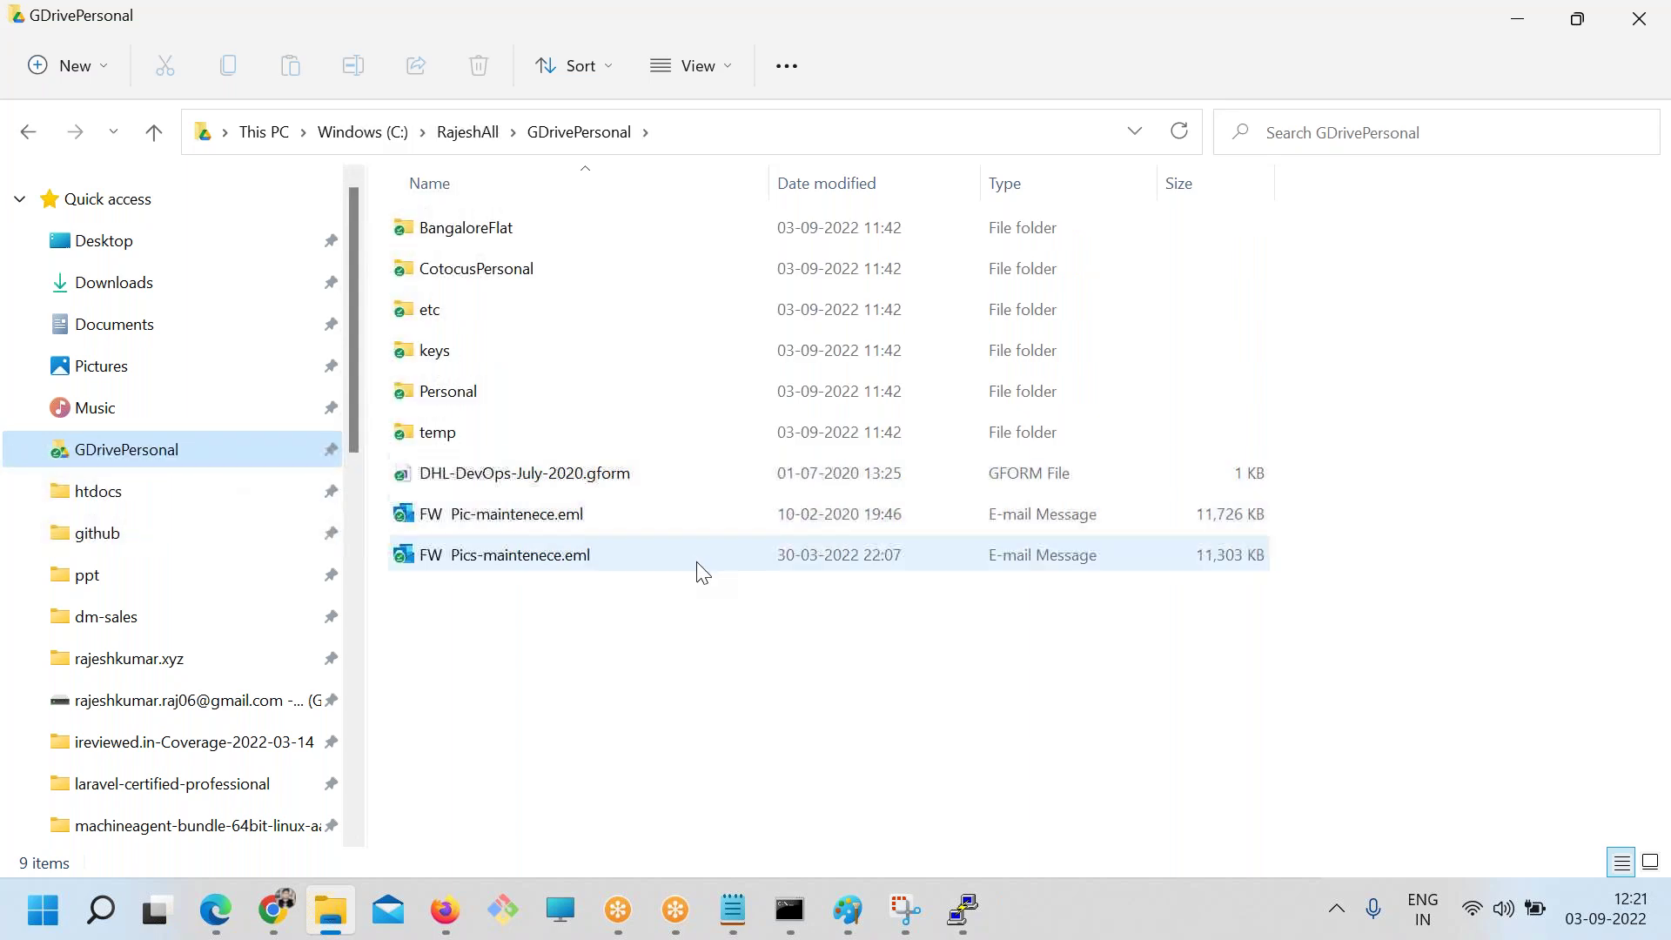
pyautogui.click(433, 352)
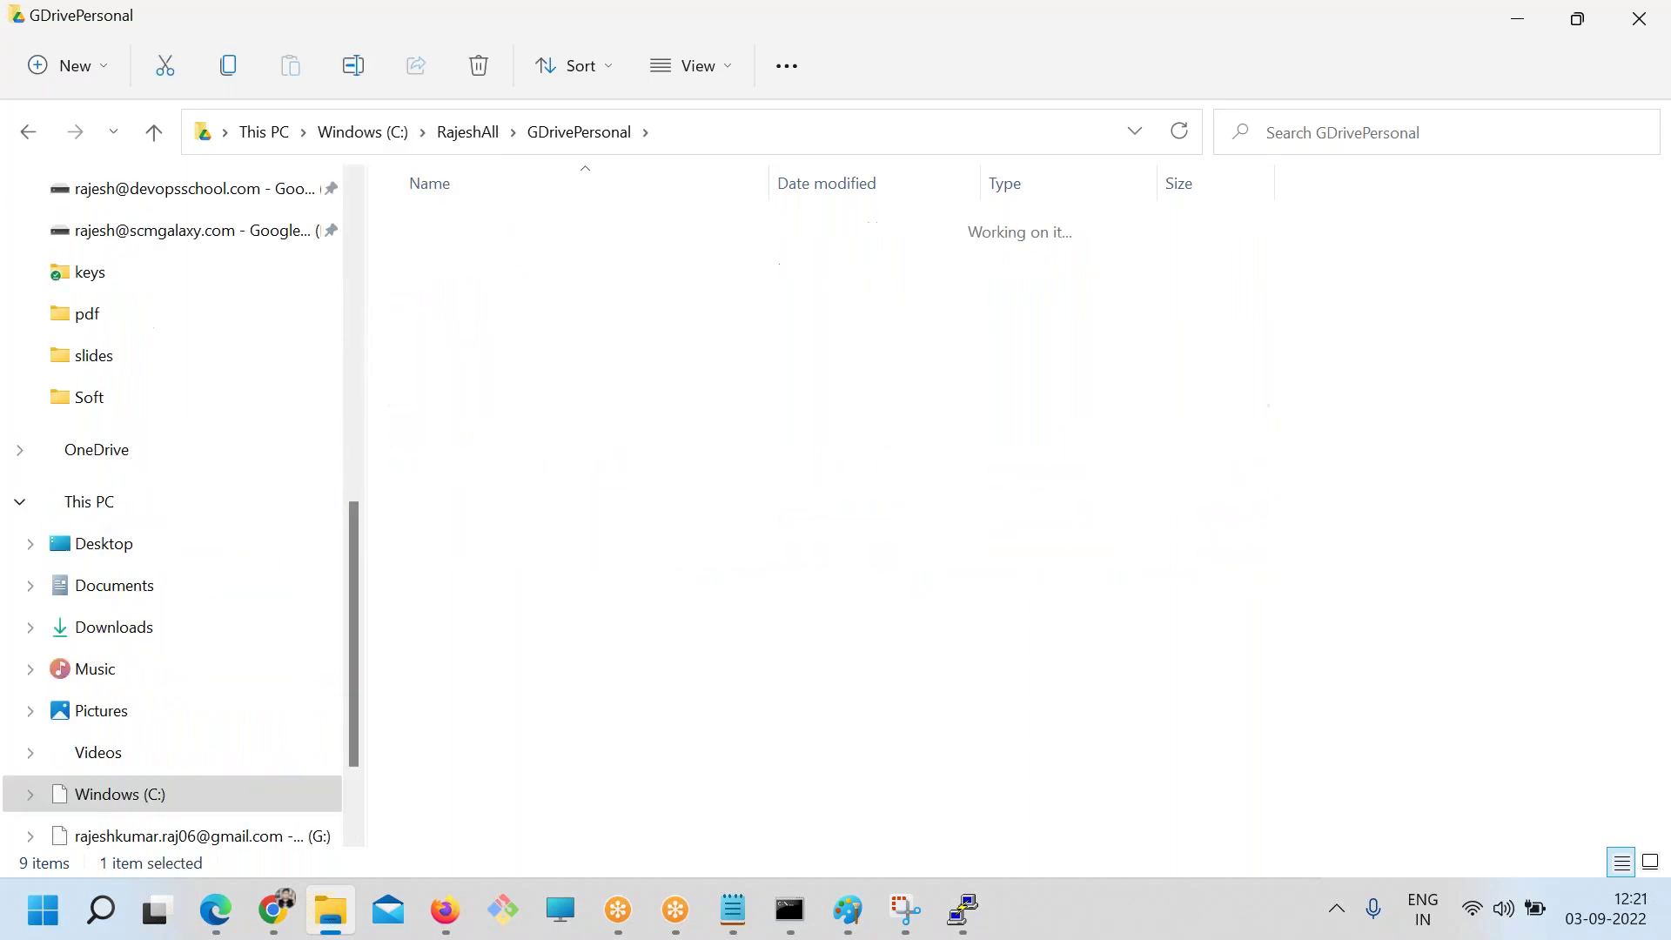
pyautogui.scroll(-3, 530, 459)
pyautogui.click(504, 709)
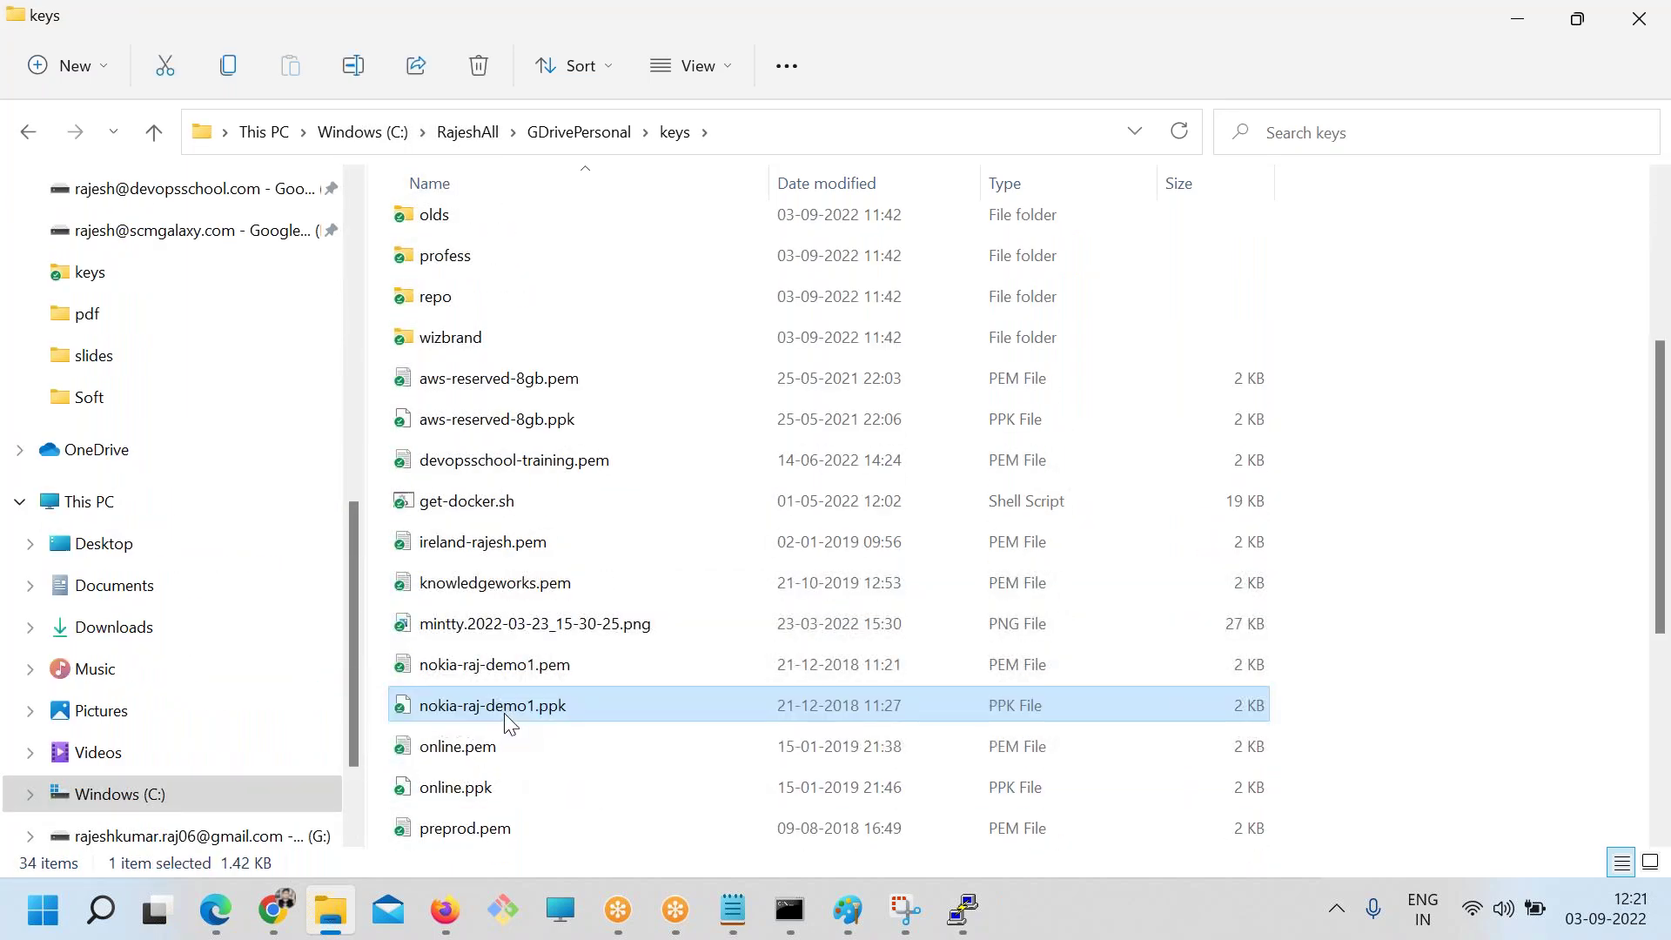
pyautogui.click(496, 668)
pyautogui.click(503, 706)
pyautogui.click(492, 675)
pyautogui.scroll(-3, 575, 805)
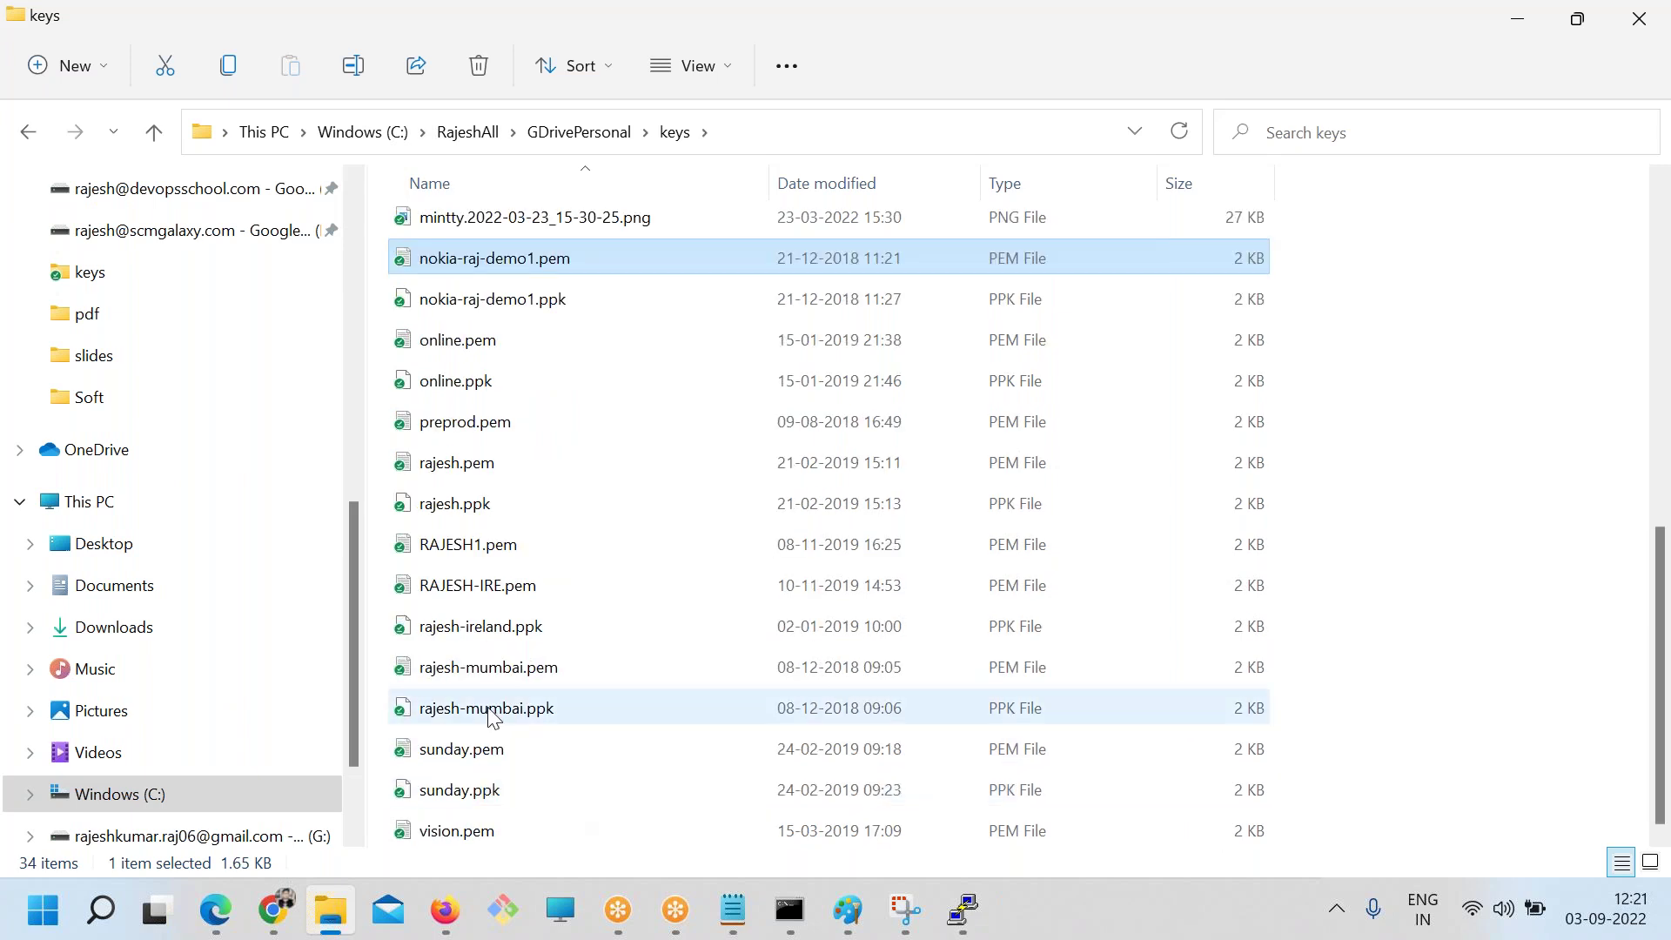
pyautogui.doubleClick(475, 668)
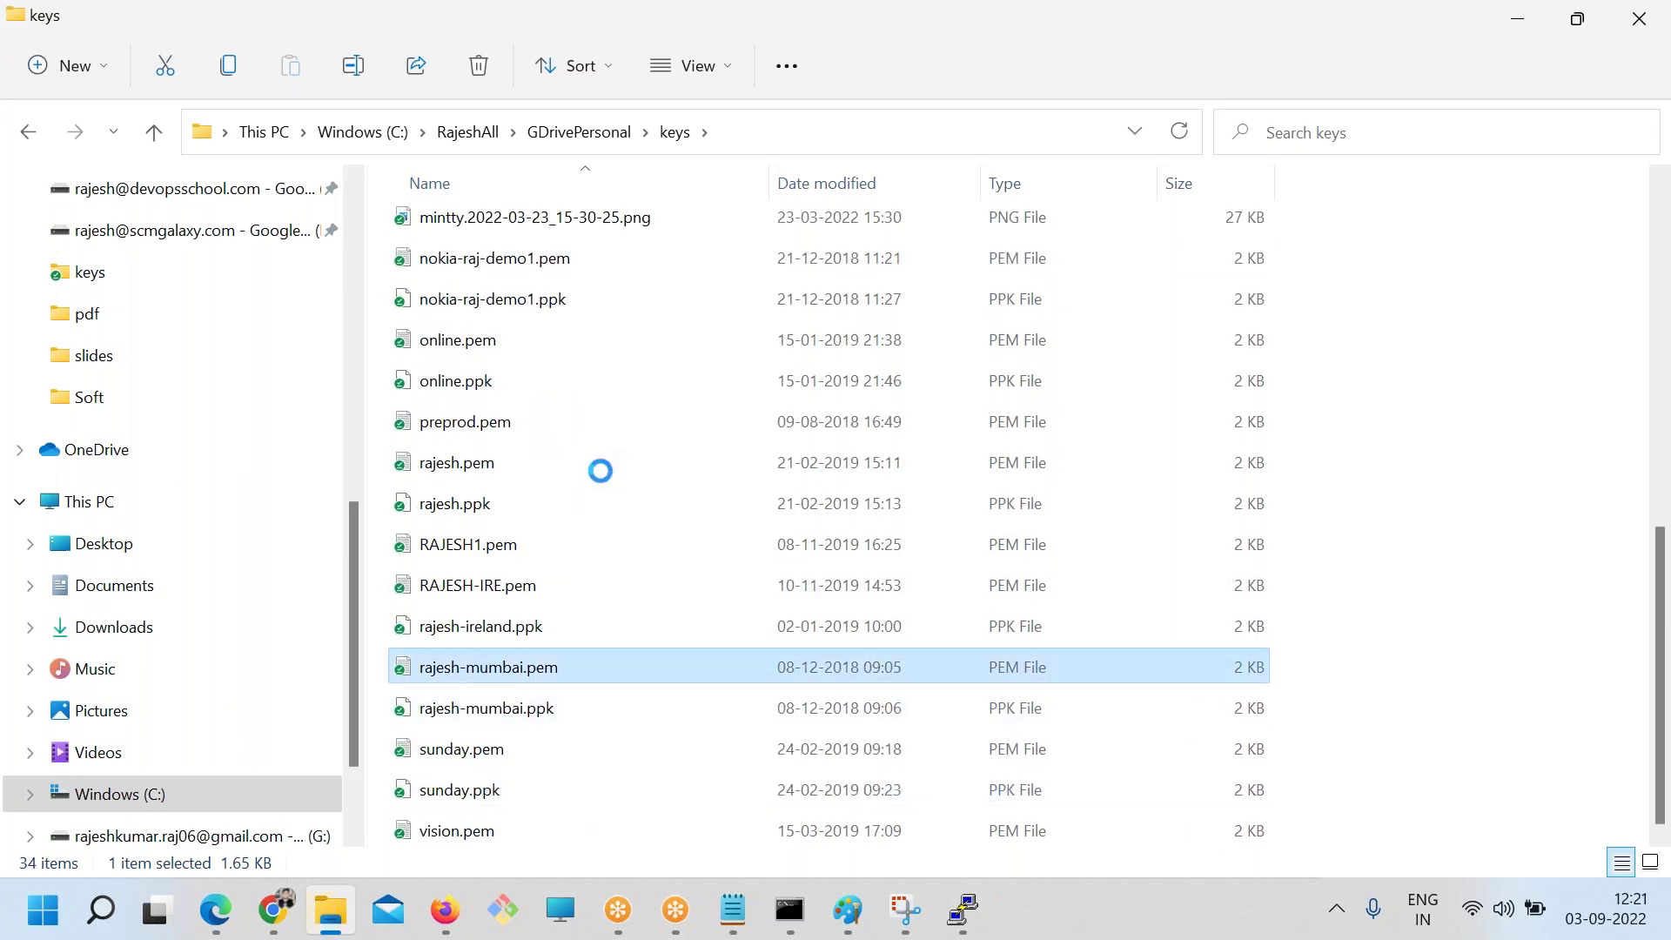
# Open rajesh-mumbai.pem in Notepad++ and copy its entire text
pyautogui.rightClick(480, 666)
pyautogui.moveTo(557, 335)
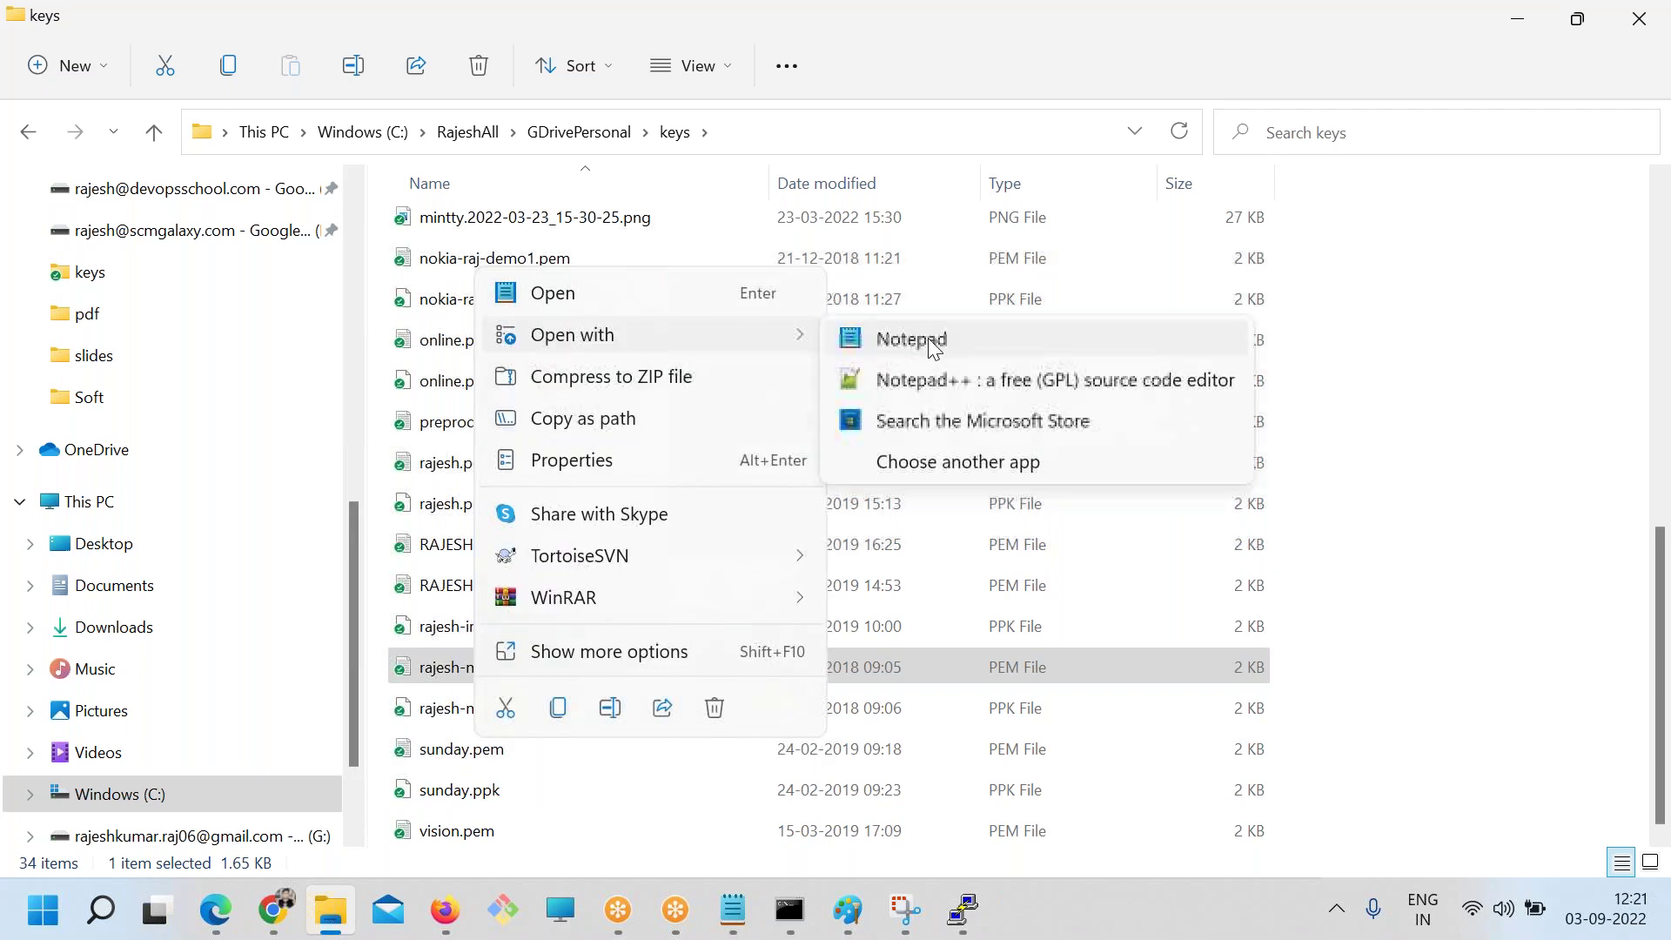
pyautogui.click(947, 388)
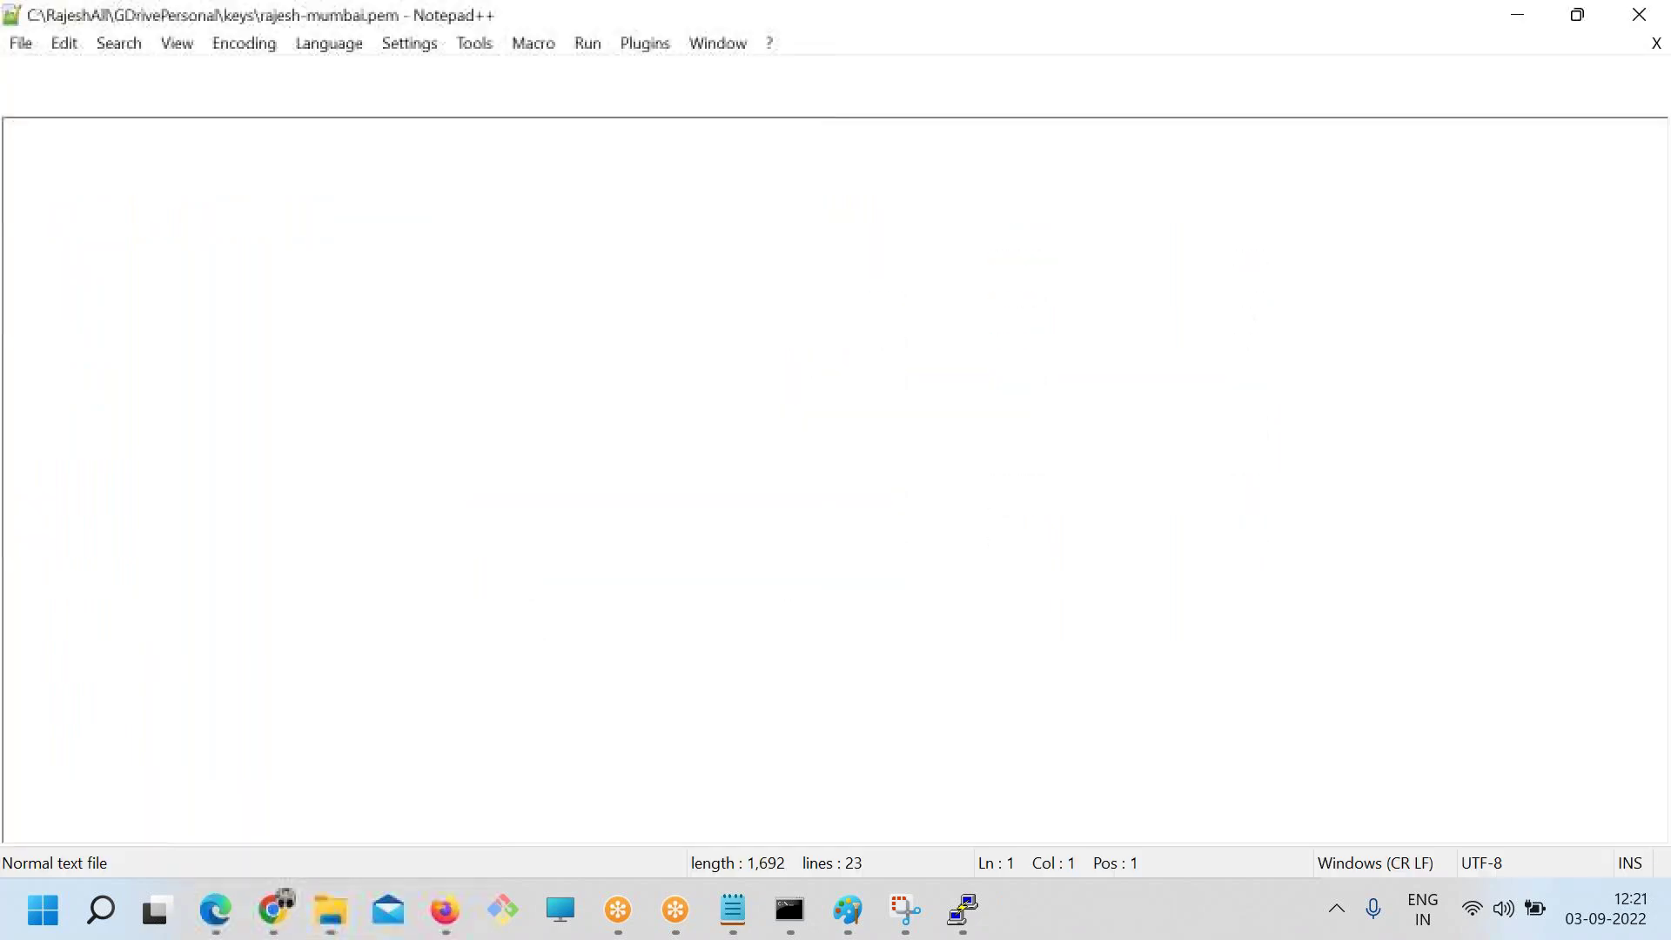
pyautogui.hotkey('ctrl', 'a')
pyautogui.hotkey('ctrl', 'c')
pyautogui.hotkey('alt', 'Tab')
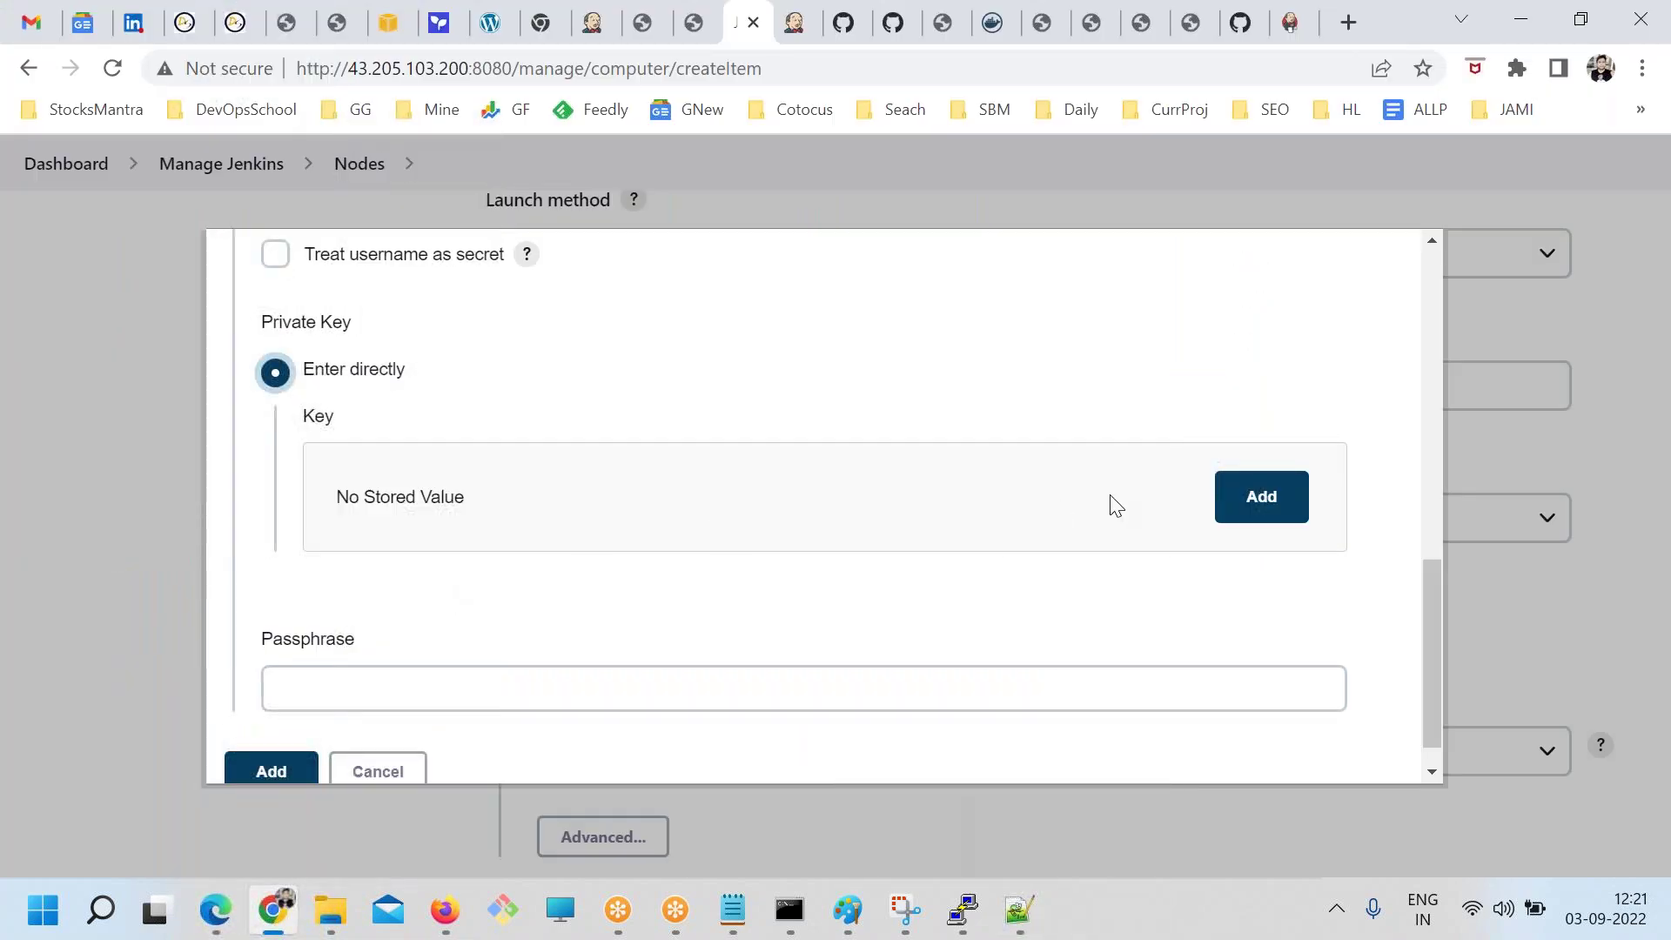
# Paste the copied private key into the centos credential and save it
pyautogui.click(1223, 504)
pyautogui.hotkey('ctrl', 'v')
pyautogui.press('Tab')
pyautogui.scroll(-2, 470, 678)
pyautogui.scroll(5, 414, 711)
pyautogui.click(366, 478)
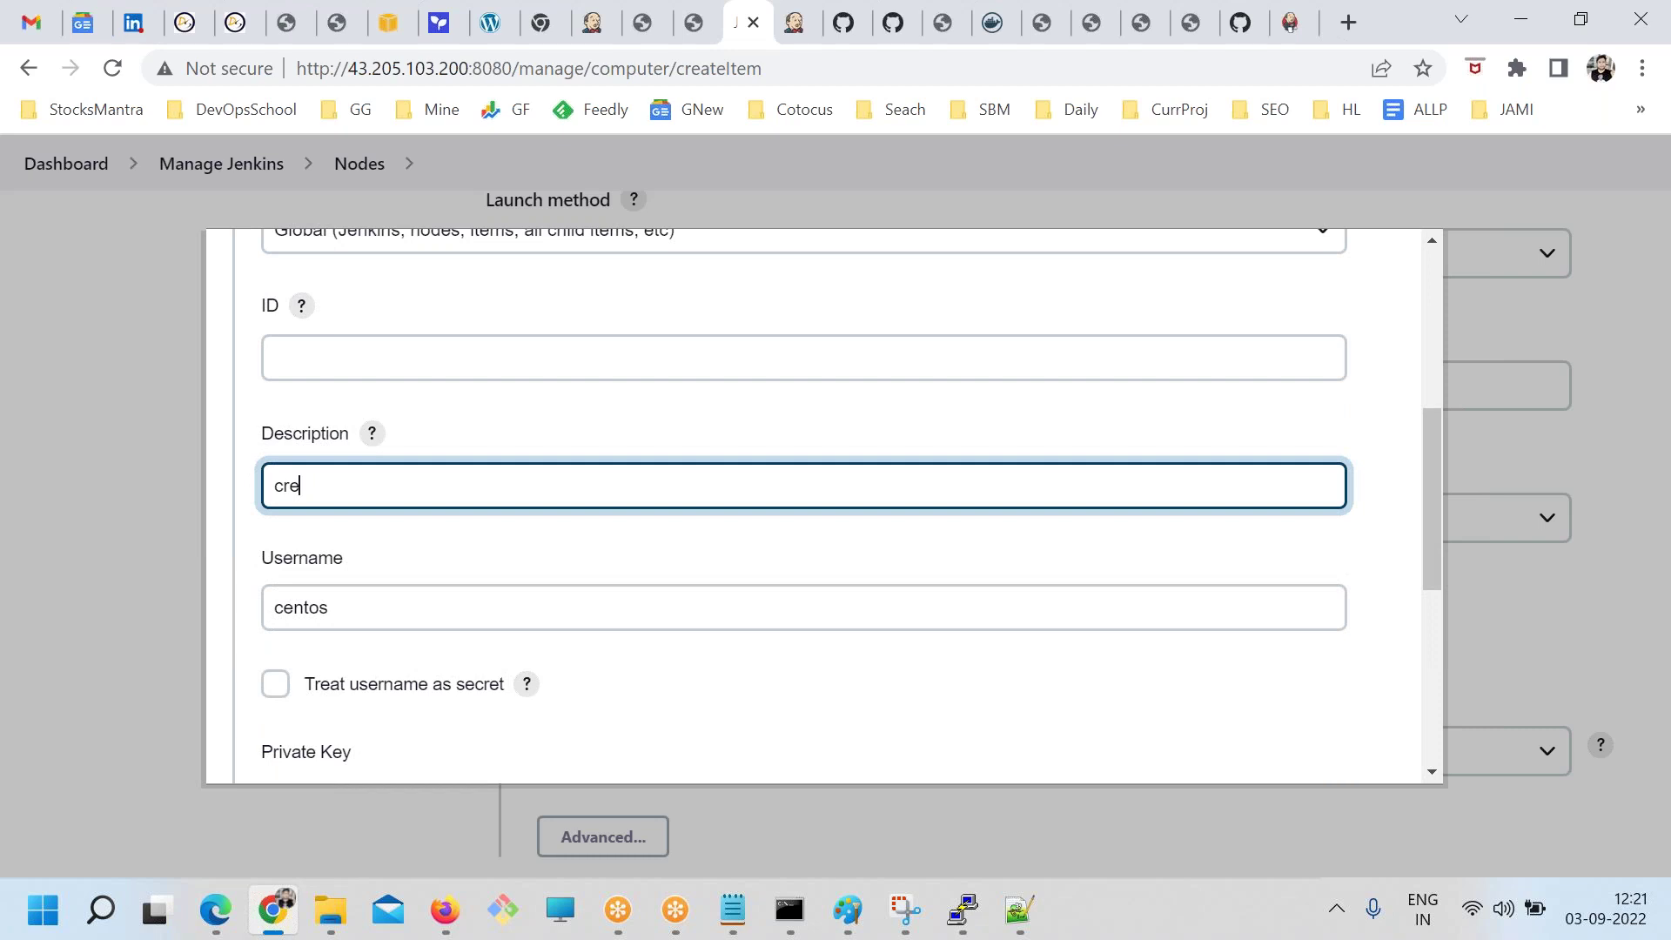
pyautogui.scroll(-5, 365, 589)
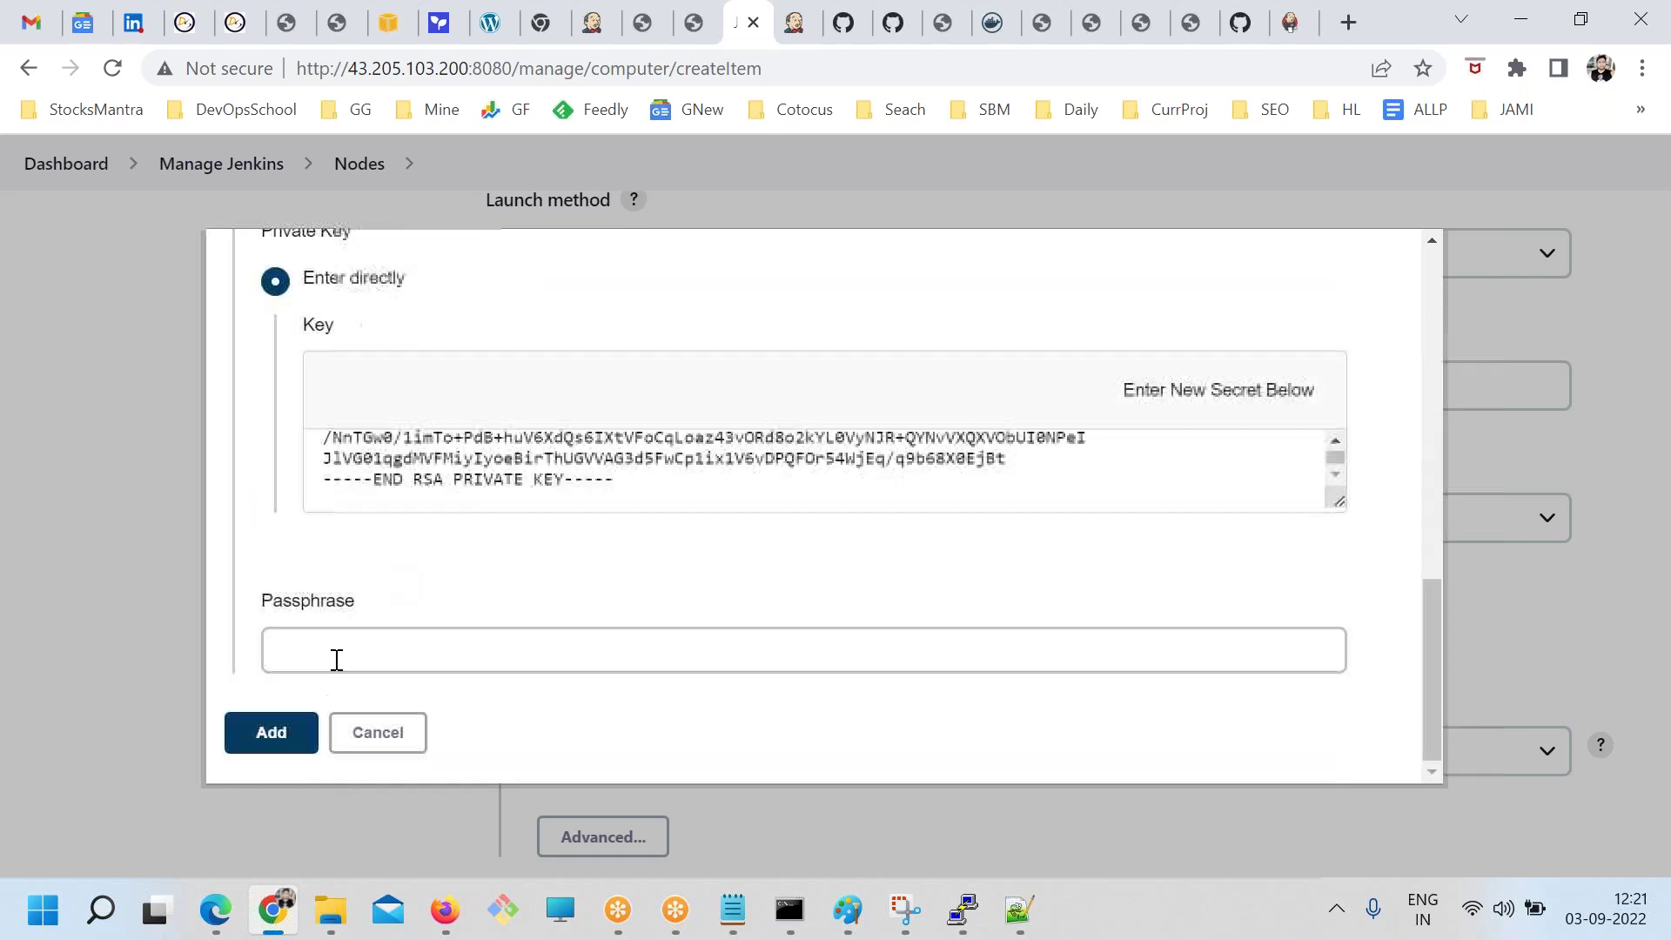
pyautogui.click(269, 730)
# Select the centos credential, choose 'Non verifying Verification Strategy', and save the linux node
pyautogui.click(574, 519)
pyautogui.click(573, 571)
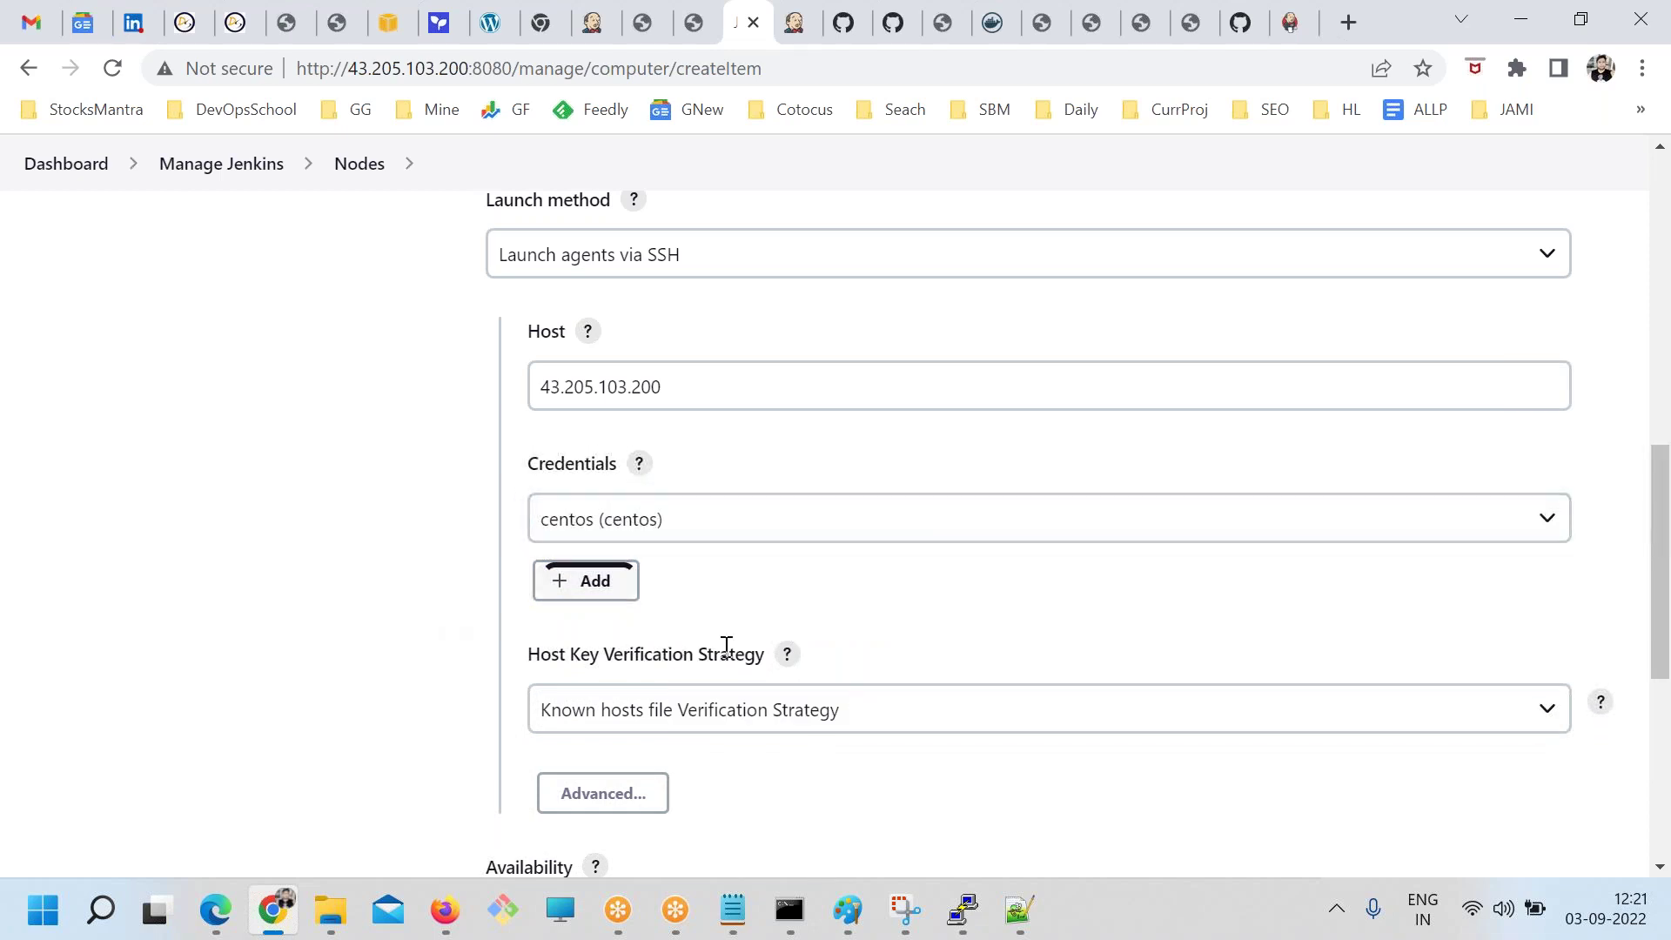
pyautogui.scroll(-3, 728, 641)
pyautogui.click(577, 459)
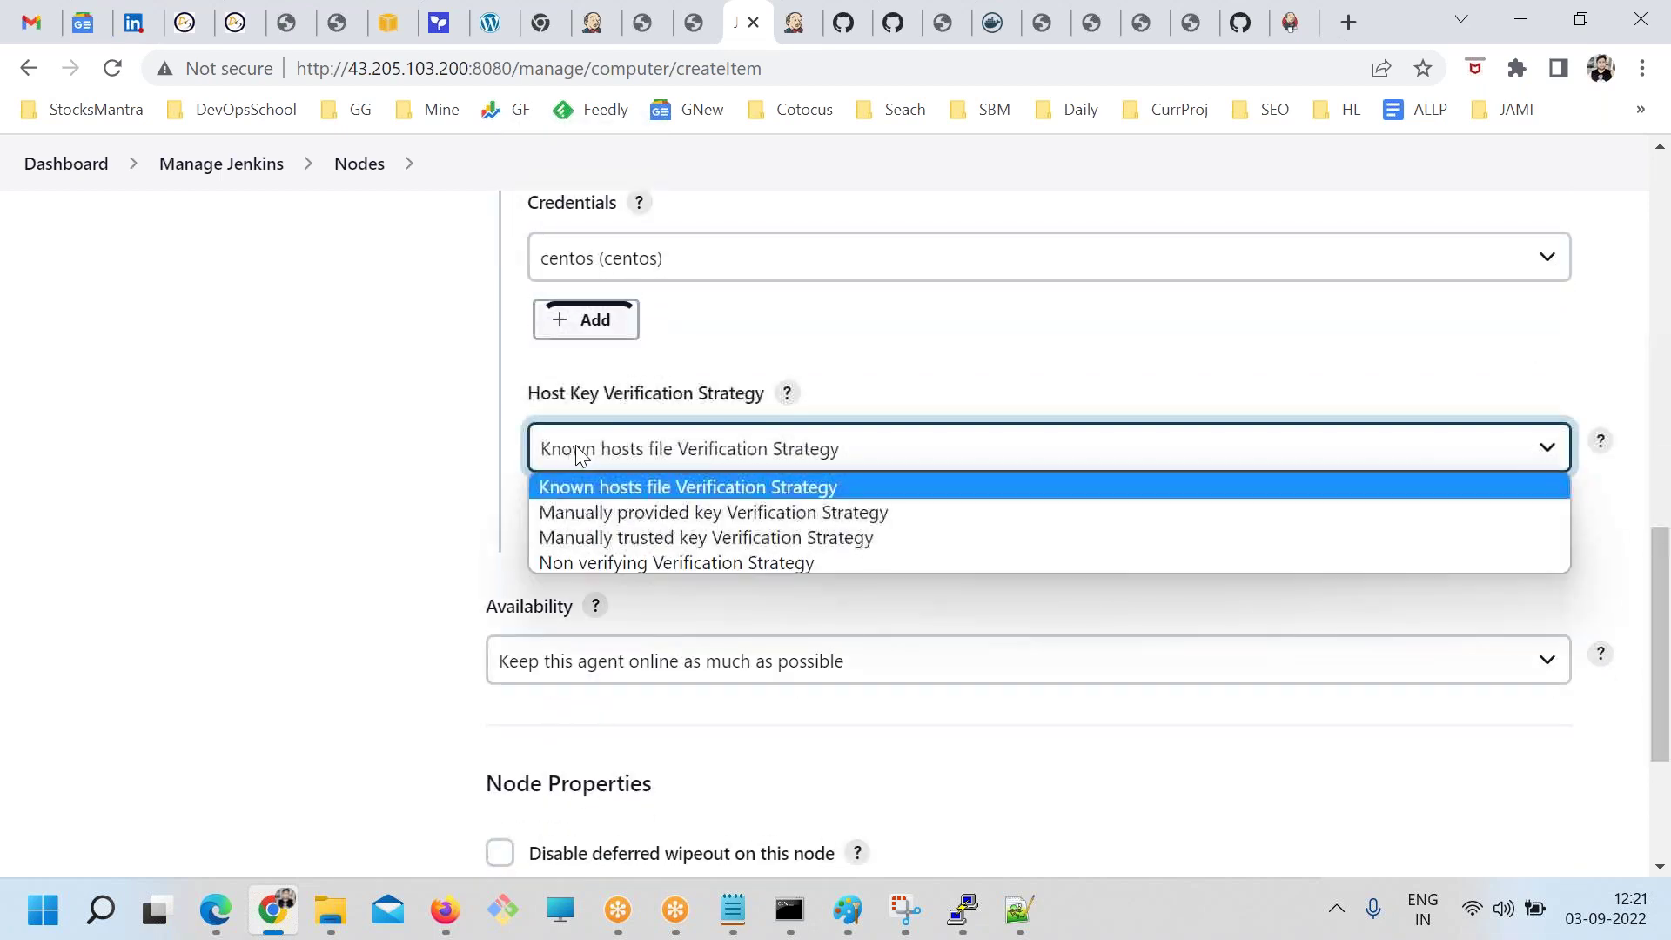
pyautogui.click(634, 561)
pyautogui.scroll(-3, 487, 661)
pyautogui.click(526, 723)
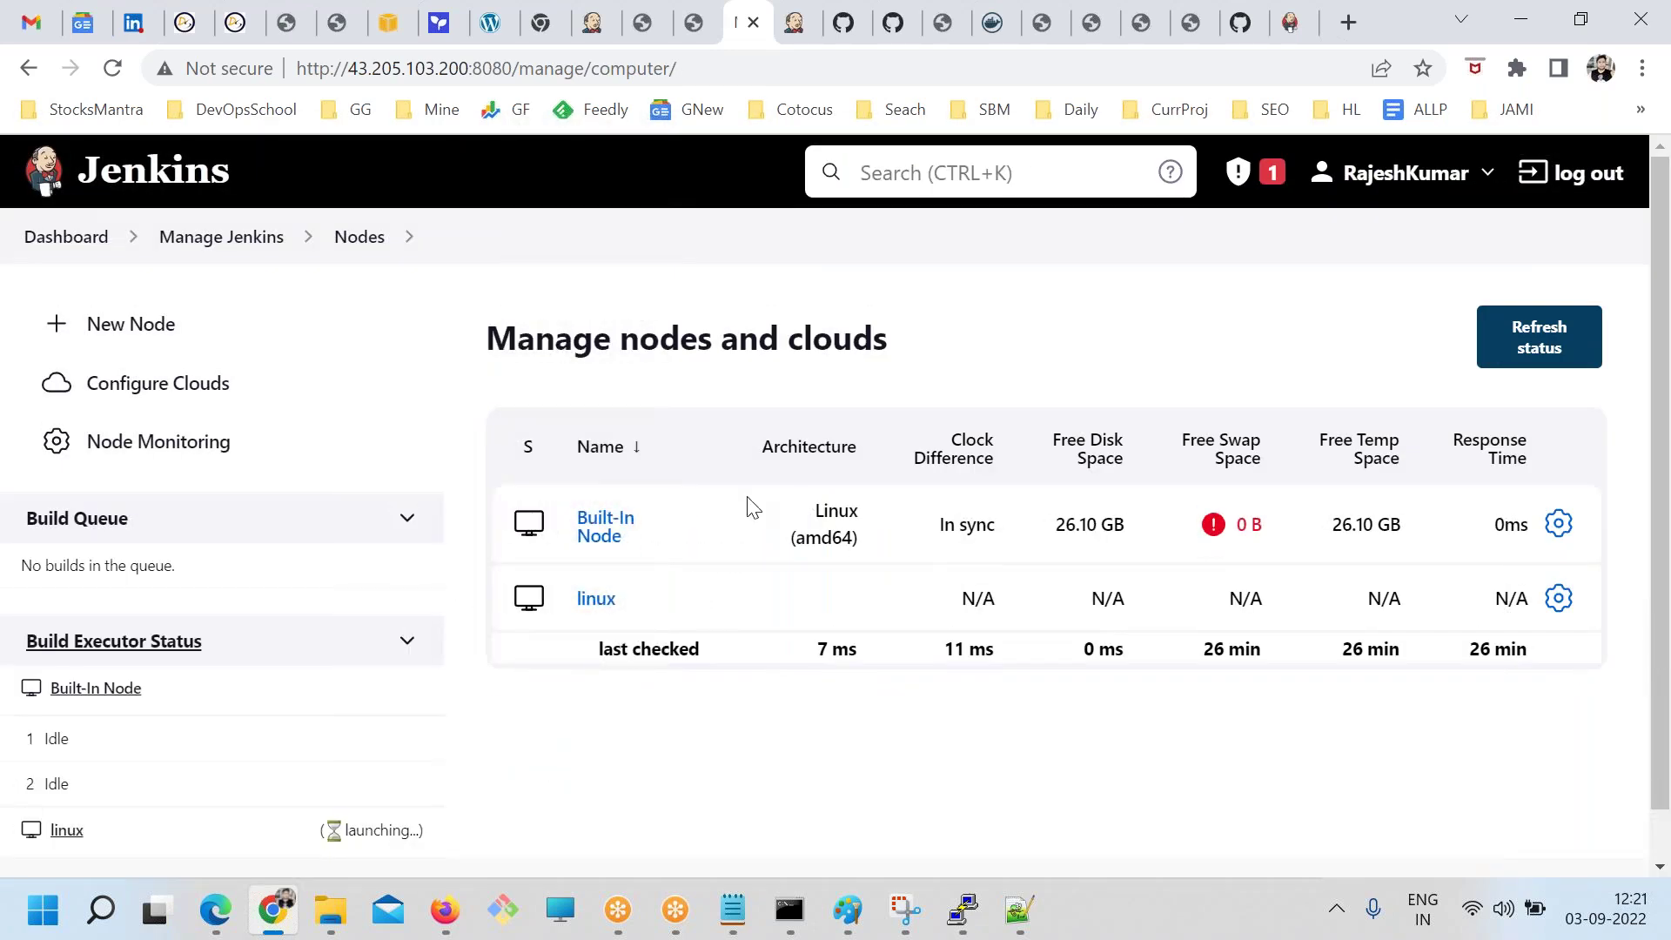
# Relaunch the linux agent from its status page, then return to the Nodes list
pyautogui.click(595, 604)
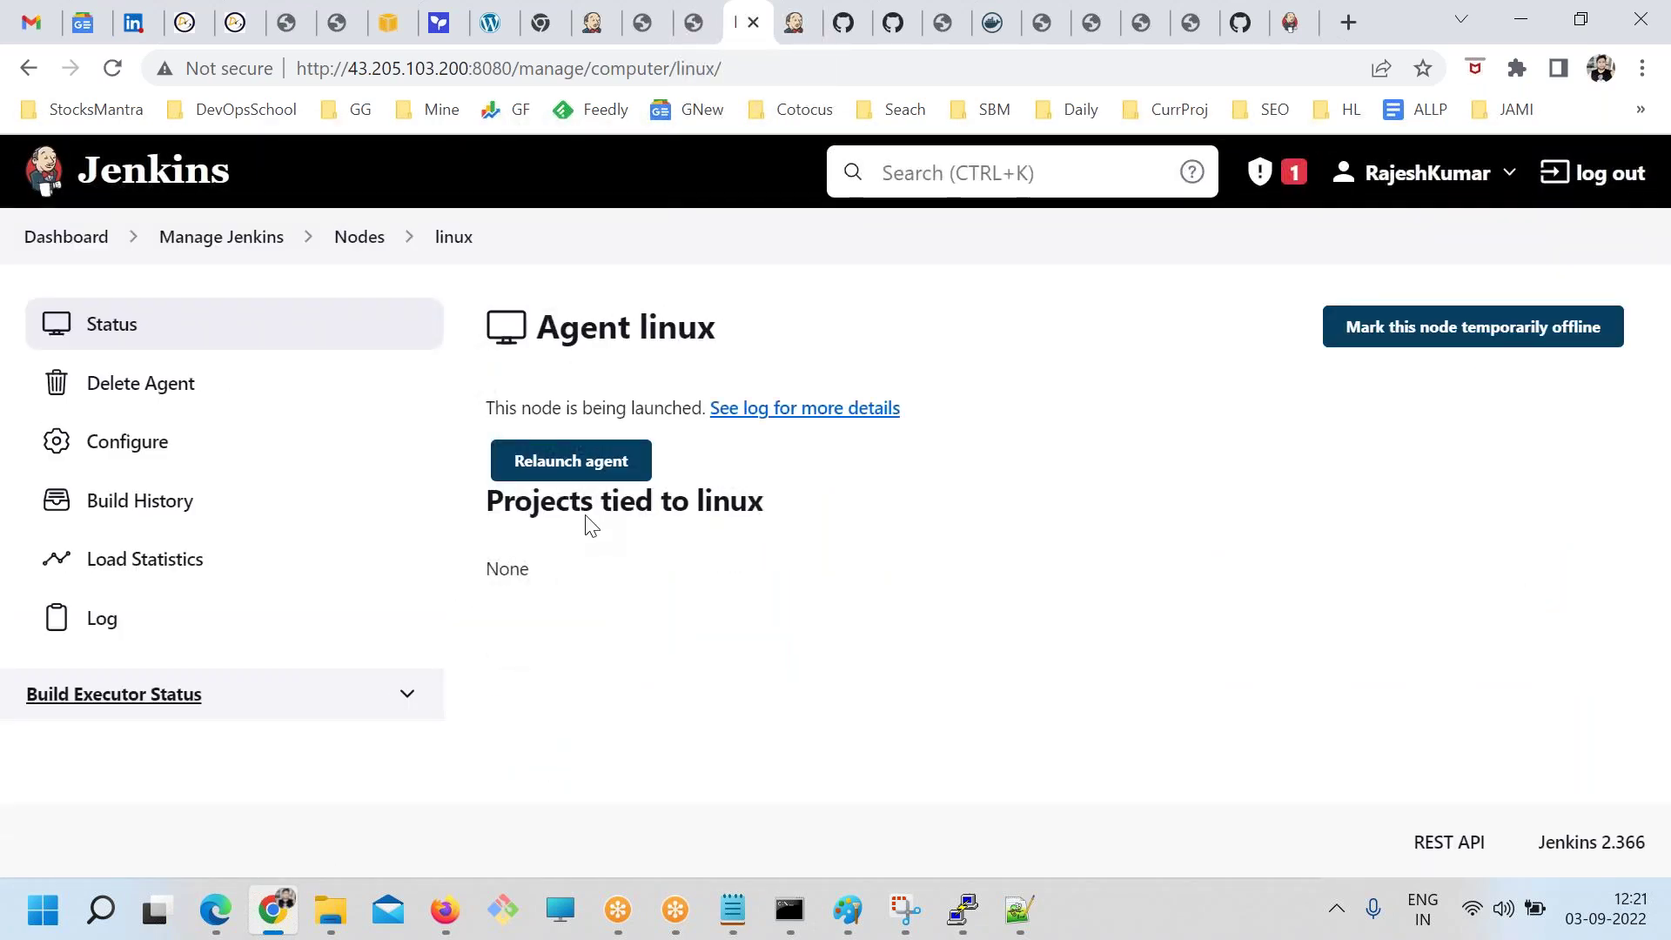
pyautogui.click(570, 461)
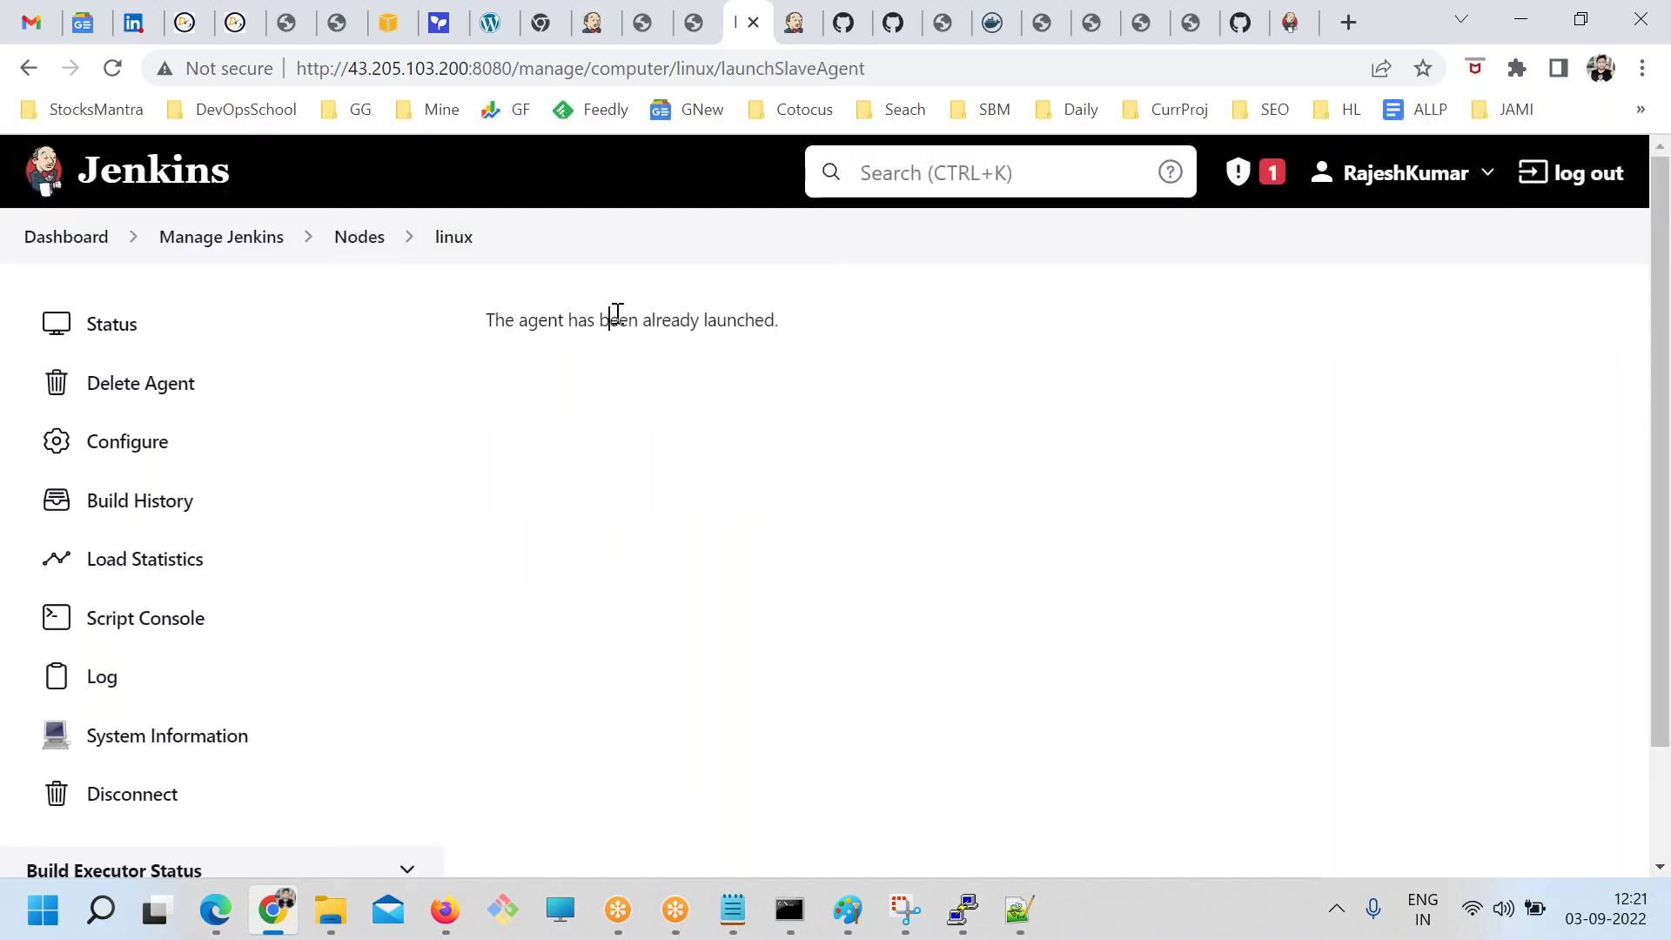
pyautogui.moveTo(611, 319); pyautogui.dragTo(1021, 313)
pyautogui.click(366, 242)
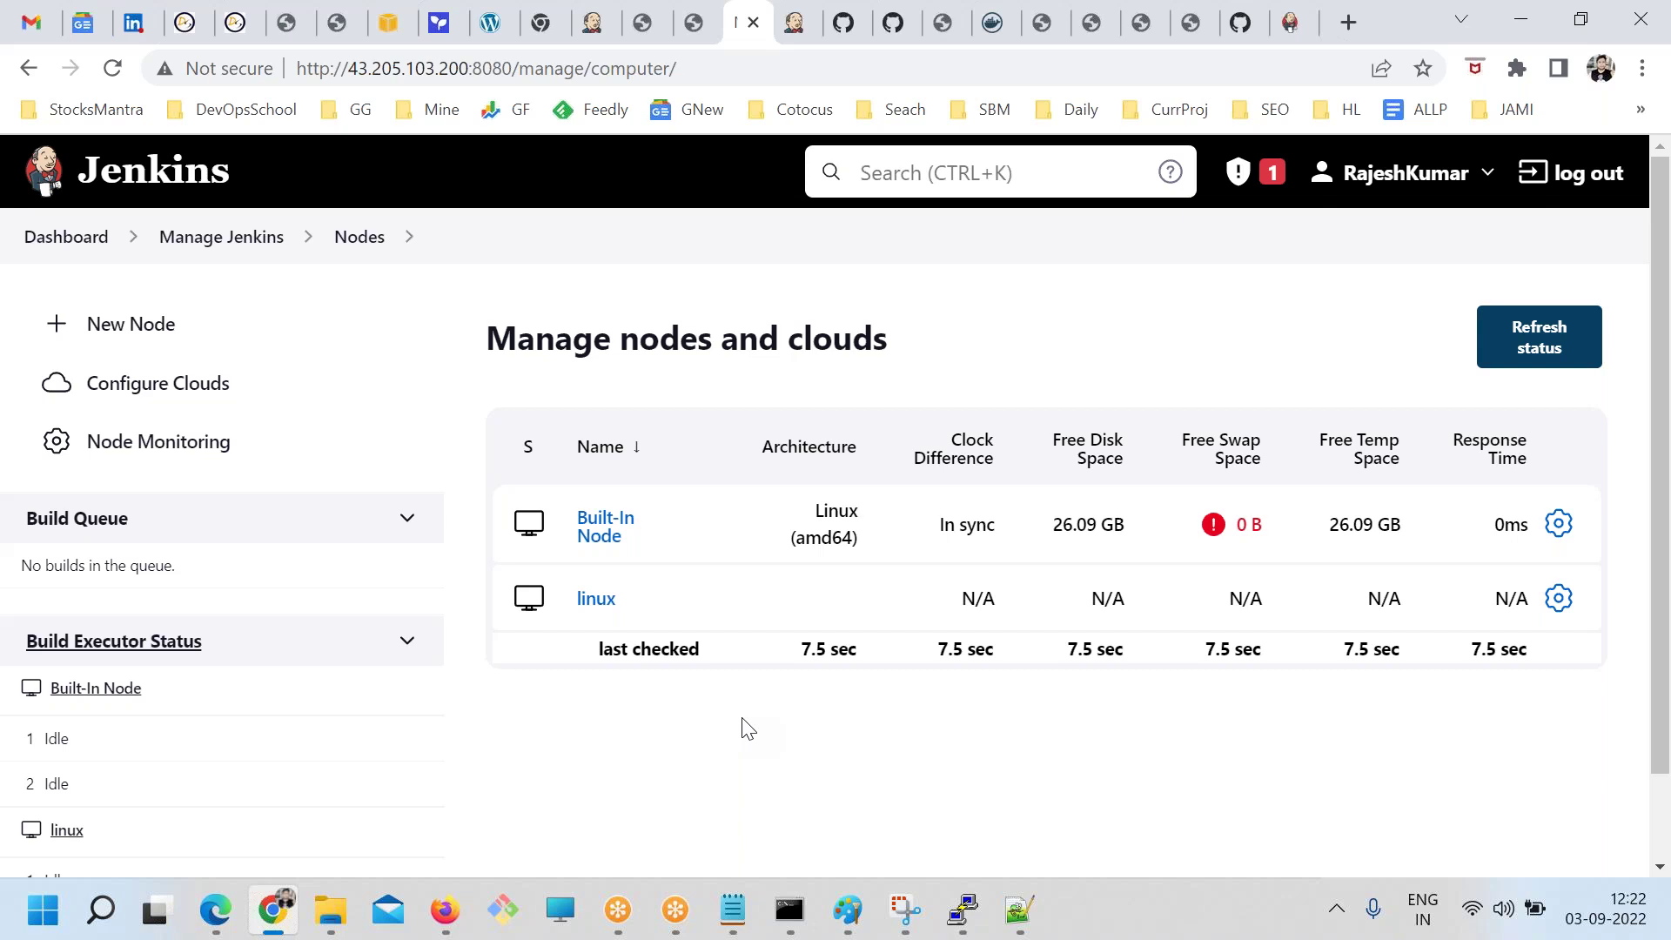
# Start a new node named linux2 as a Permanent Agent
pyautogui.click(143, 323)
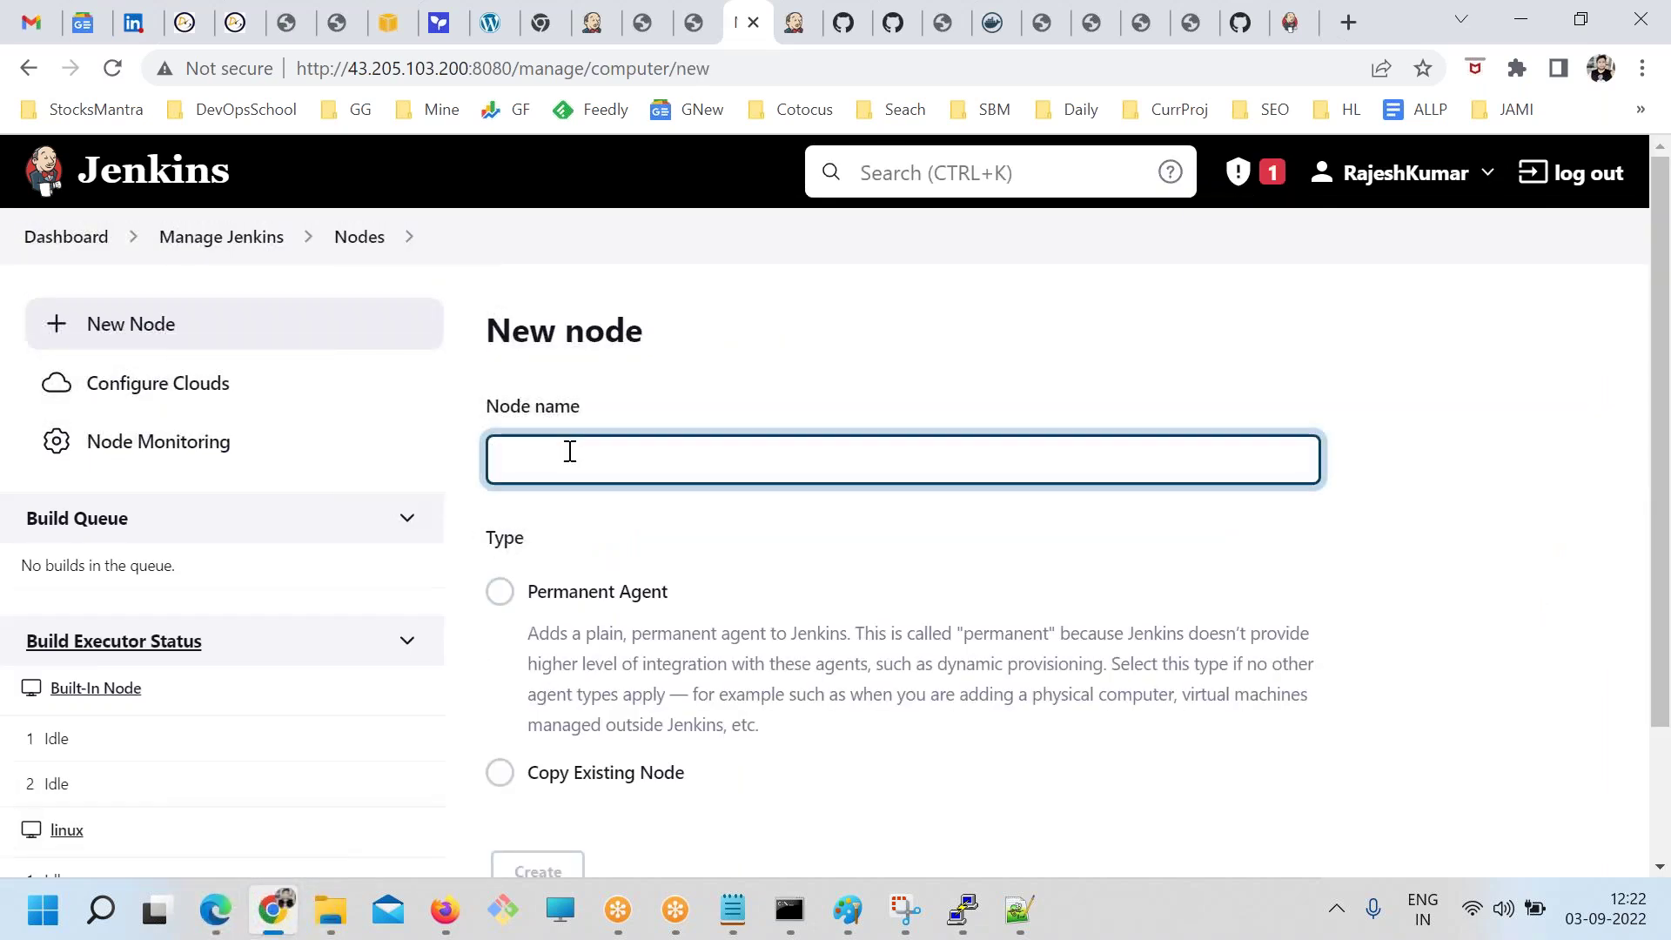
pyautogui.write('linux')
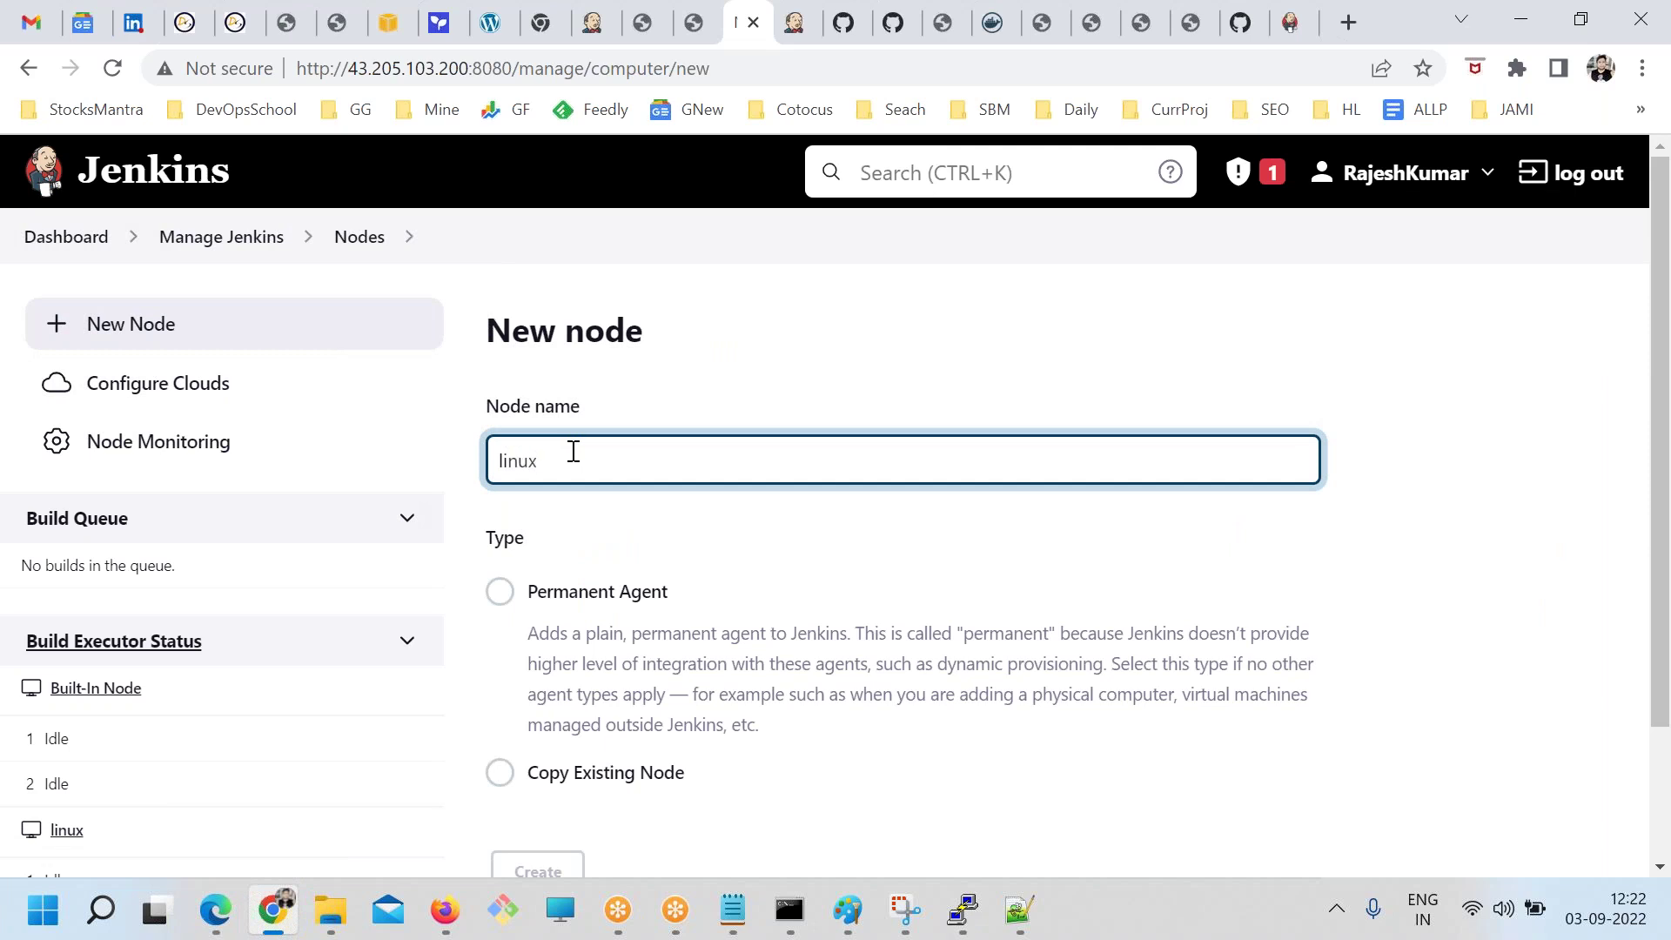
pyautogui.click(594, 571)
pyautogui.moveTo(594, 571); pyautogui.dragTo(605, 573)
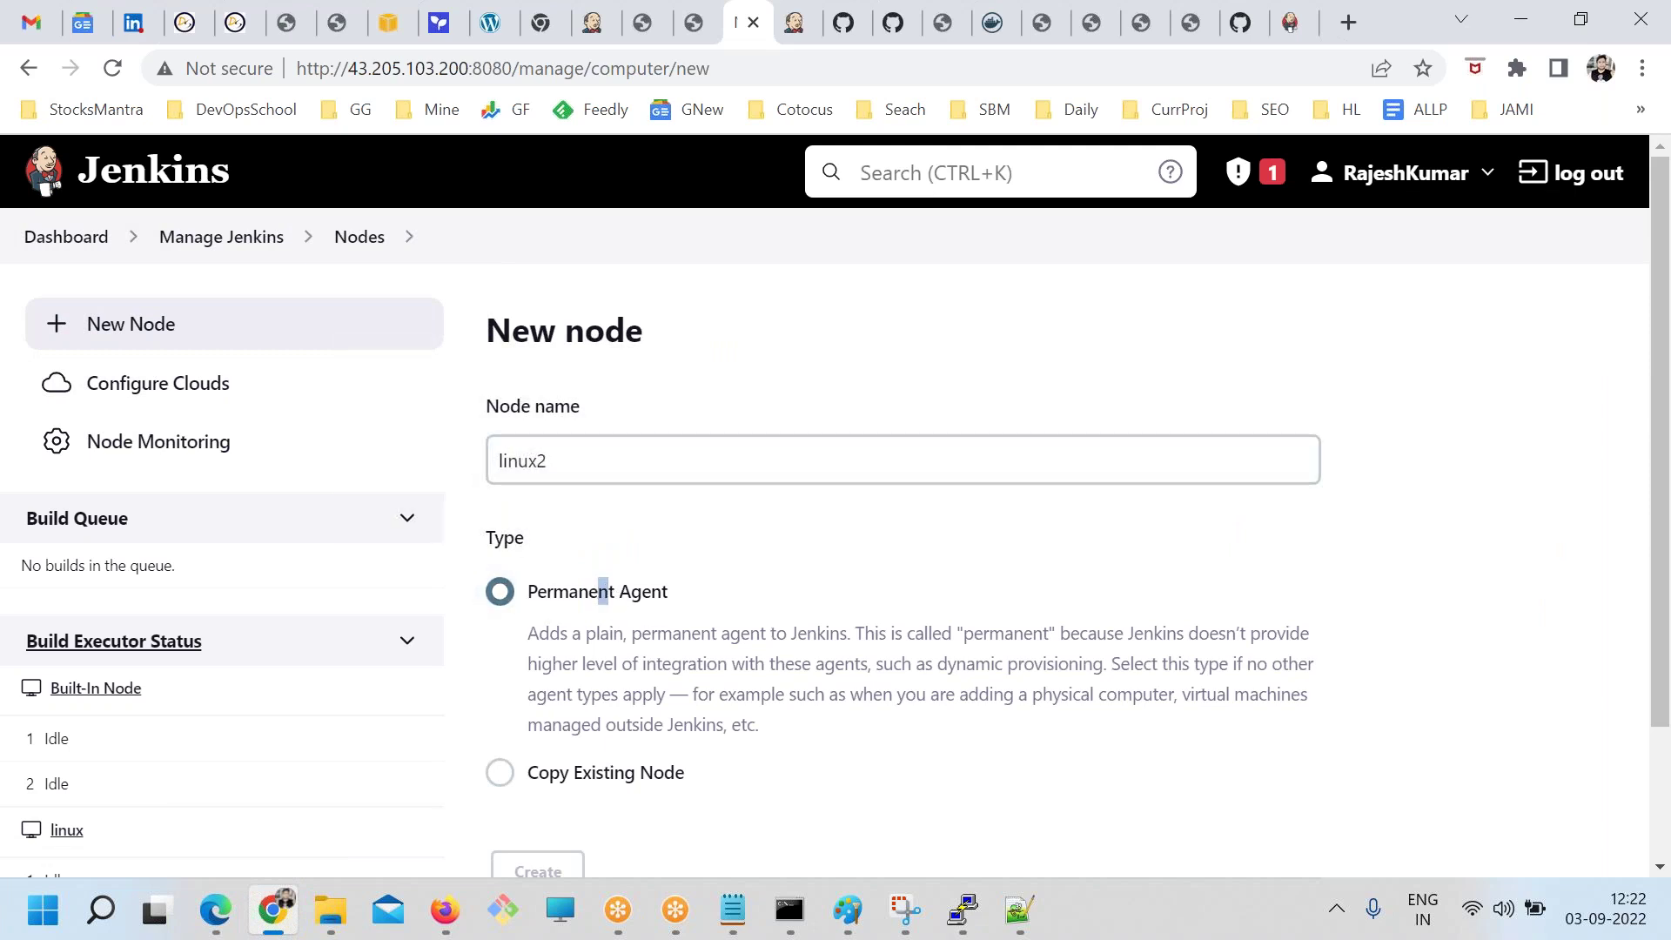
pyautogui.scroll(-2, 546, 727)
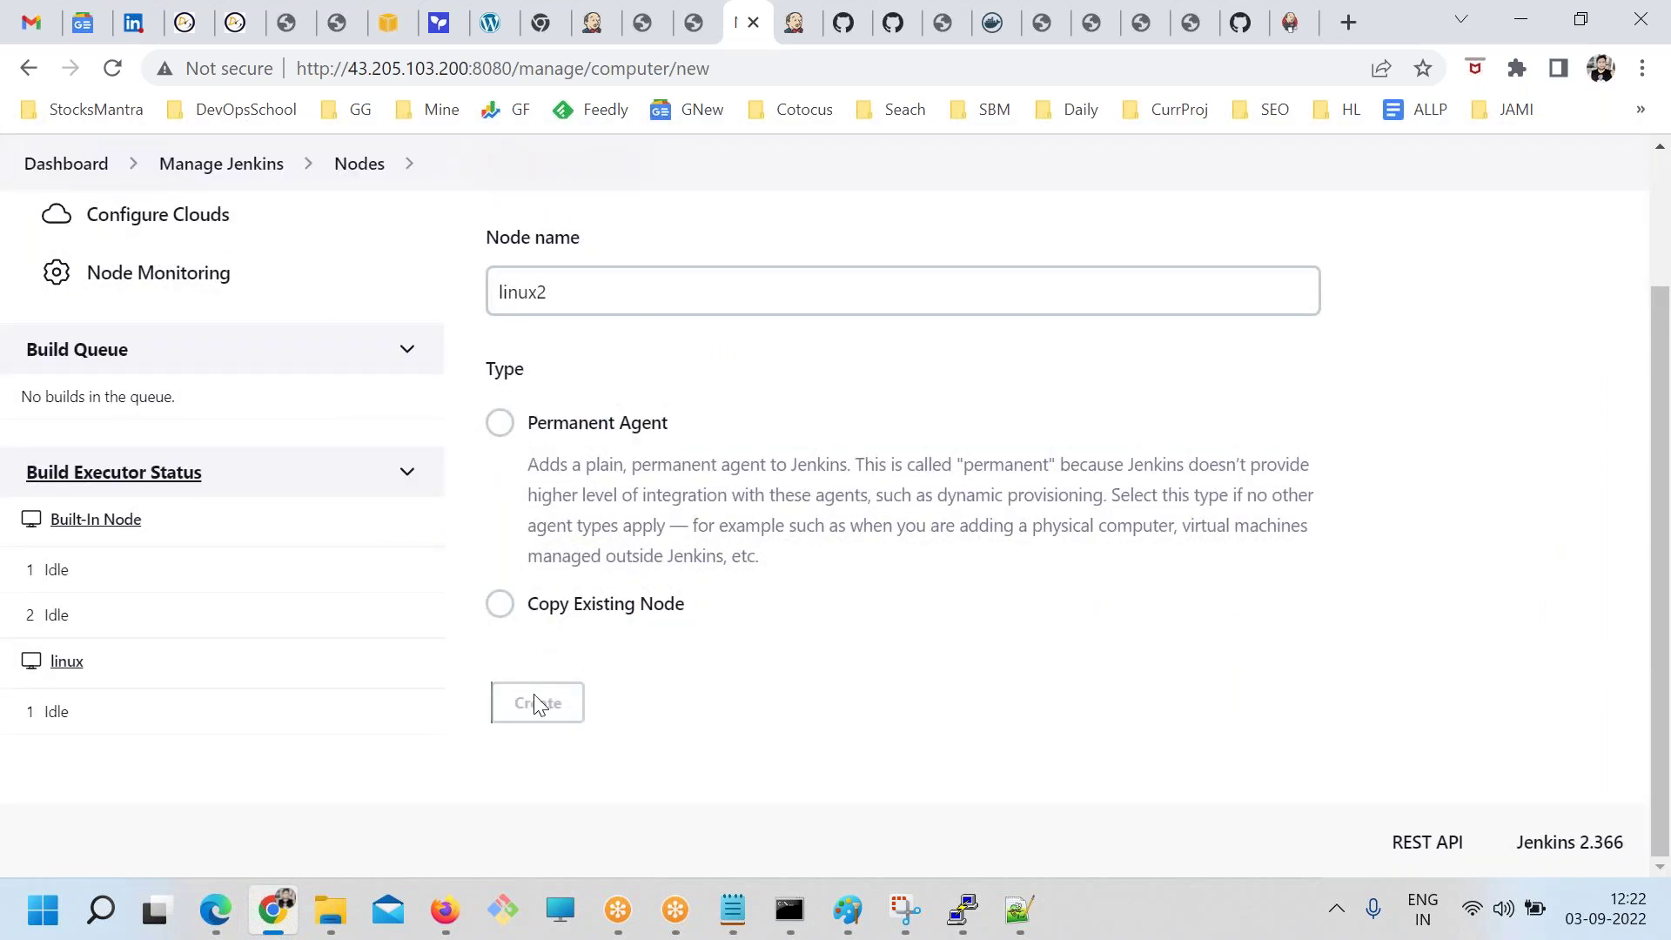
pyautogui.click(502, 425)
pyautogui.click(848, 908)
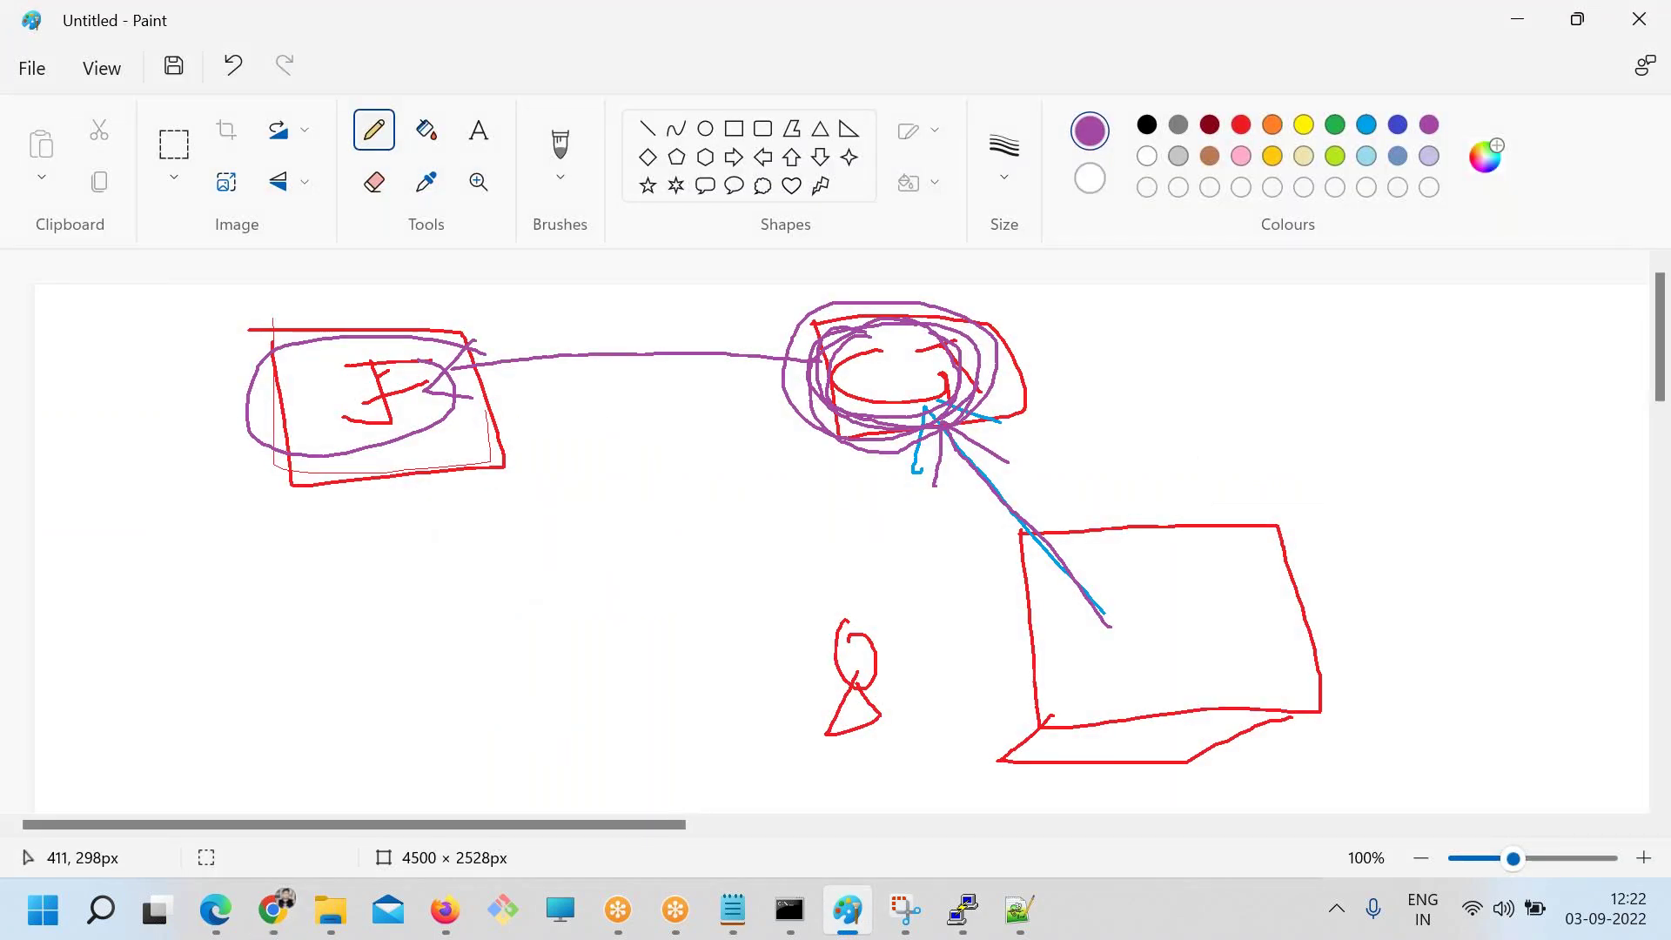
# Clear the Paint canvas and pencil a tall box with a dividing line and a W
pyautogui.hotkey('ctrl', 'a')
pyautogui.press('Delete')
pyautogui.moveTo(312, 394); pyautogui.dragTo(311, 347)
pyautogui.moveTo(315, 441); pyautogui.dragTo(322, 472)
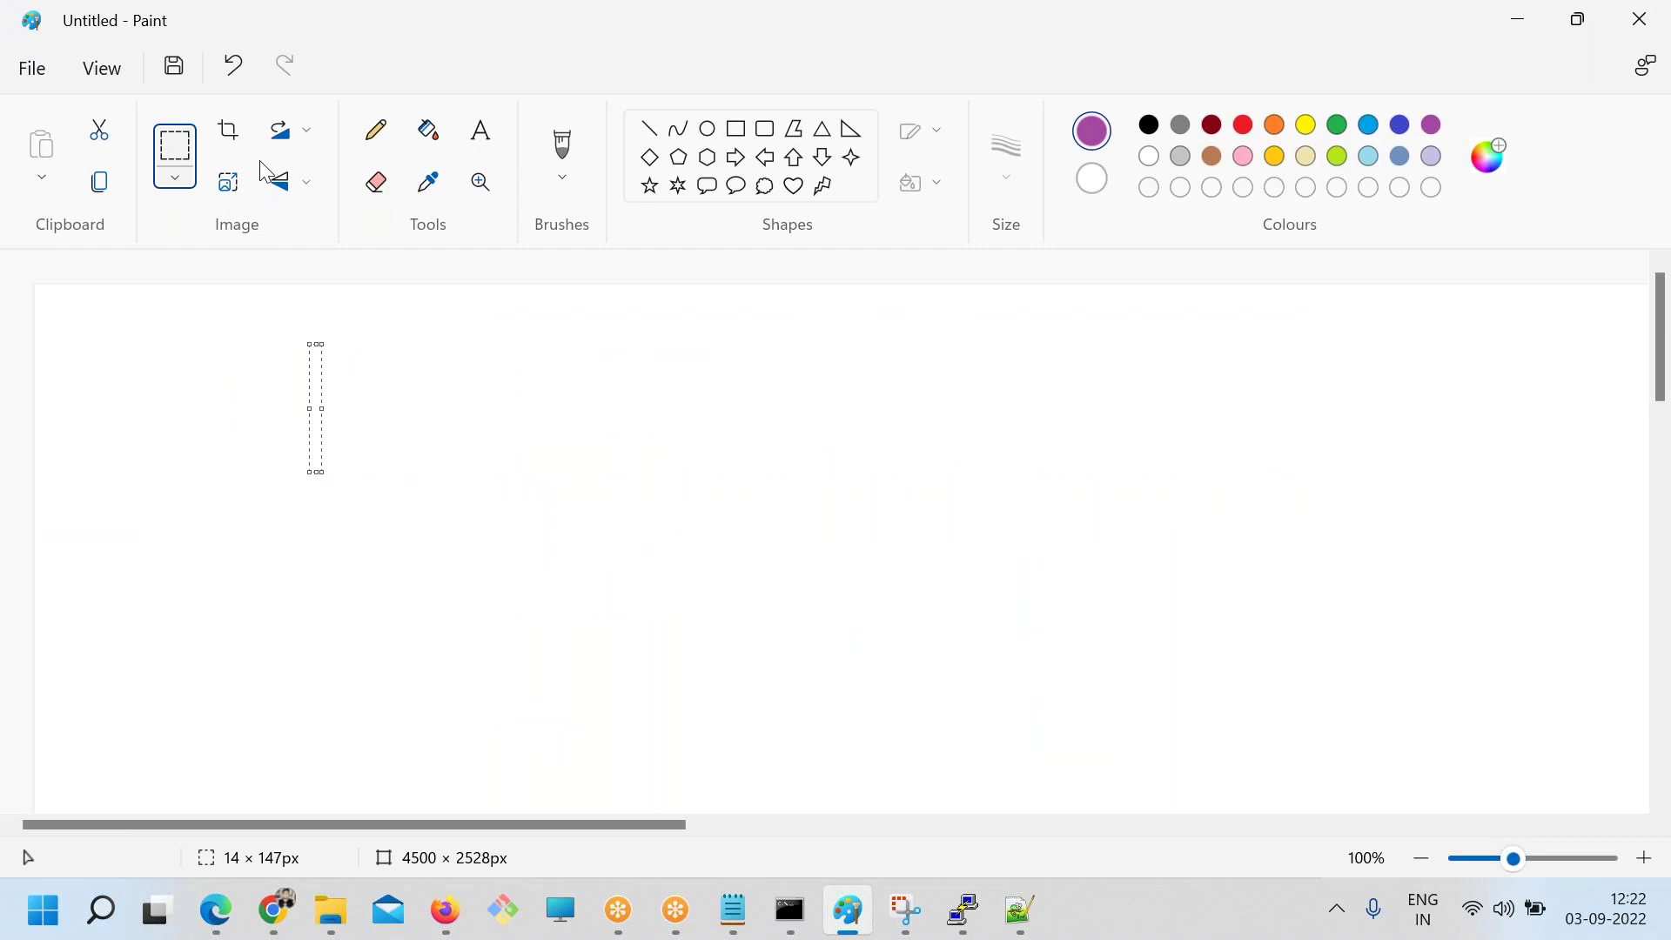
pyautogui.click(389, 141)
pyautogui.moveTo(365, 287)
pyautogui.mouseDown()
pyautogui.moveTo(371, 474)
pyautogui.moveTo(715, 698)
pyautogui.moveTo(478, 292)
pyautogui.moveTo(352, 298)
pyautogui.mouseUp()
pyautogui.moveTo(371, 501); pyautogui.dragTo(647, 480)
pyautogui.moveTo(424, 366); pyautogui.dragTo(518, 360)
# Sketch a user beside the circled W, with an arrow down to a circled Node label
pyautogui.moveTo(225, 384)
pyautogui.mouseDown()
pyautogui.moveTo(170, 436)
pyautogui.moveTo(235, 483)
pyautogui.moveTo(382, 411)
pyautogui.moveTo(362, 419)
pyautogui.mouseUp()
pyautogui.moveTo(543, 334)
pyautogui.mouseDown()
pyautogui.moveTo(581, 409)
pyautogui.moveTo(491, 348)
pyautogui.mouseUp()
pyautogui.moveTo(537, 429)
pyautogui.mouseDown()
pyautogui.moveTo(546, 592)
pyautogui.moveTo(572, 562)
pyautogui.mouseUp()
pyautogui.moveTo(524, 644)
pyautogui.mouseDown()
pyautogui.moveTo(574, 626)
pyautogui.moveTo(468, 684)
pyautogui.mouseUp()
pyautogui.moveTo(470, 625); pyautogui.dragTo(526, 675)
pyautogui.moveTo(522, 616)
pyautogui.mouseDown()
pyautogui.moveTo(526, 685)
pyautogui.moveTo(580, 641)
pyautogui.moveTo(610, 657)
pyautogui.mouseUp()
pyautogui.moveTo(582, 295)
pyautogui.mouseDown()
pyautogui.moveTo(684, 561)
pyautogui.moveTo(602, 704)
pyautogui.mouseUp()
pyautogui.moveTo(584, 603)
pyautogui.mouseDown()
pyautogui.moveTo(458, 611)
pyautogui.moveTo(508, 602)
pyautogui.mouseUp()
# Open Manage Nodes and Clouds from Manage Jenkins to view Built-In Node and linux
pyautogui.click(274, 909)
pyautogui.scroll(3, 452, 720)
pyautogui.click(221, 236)
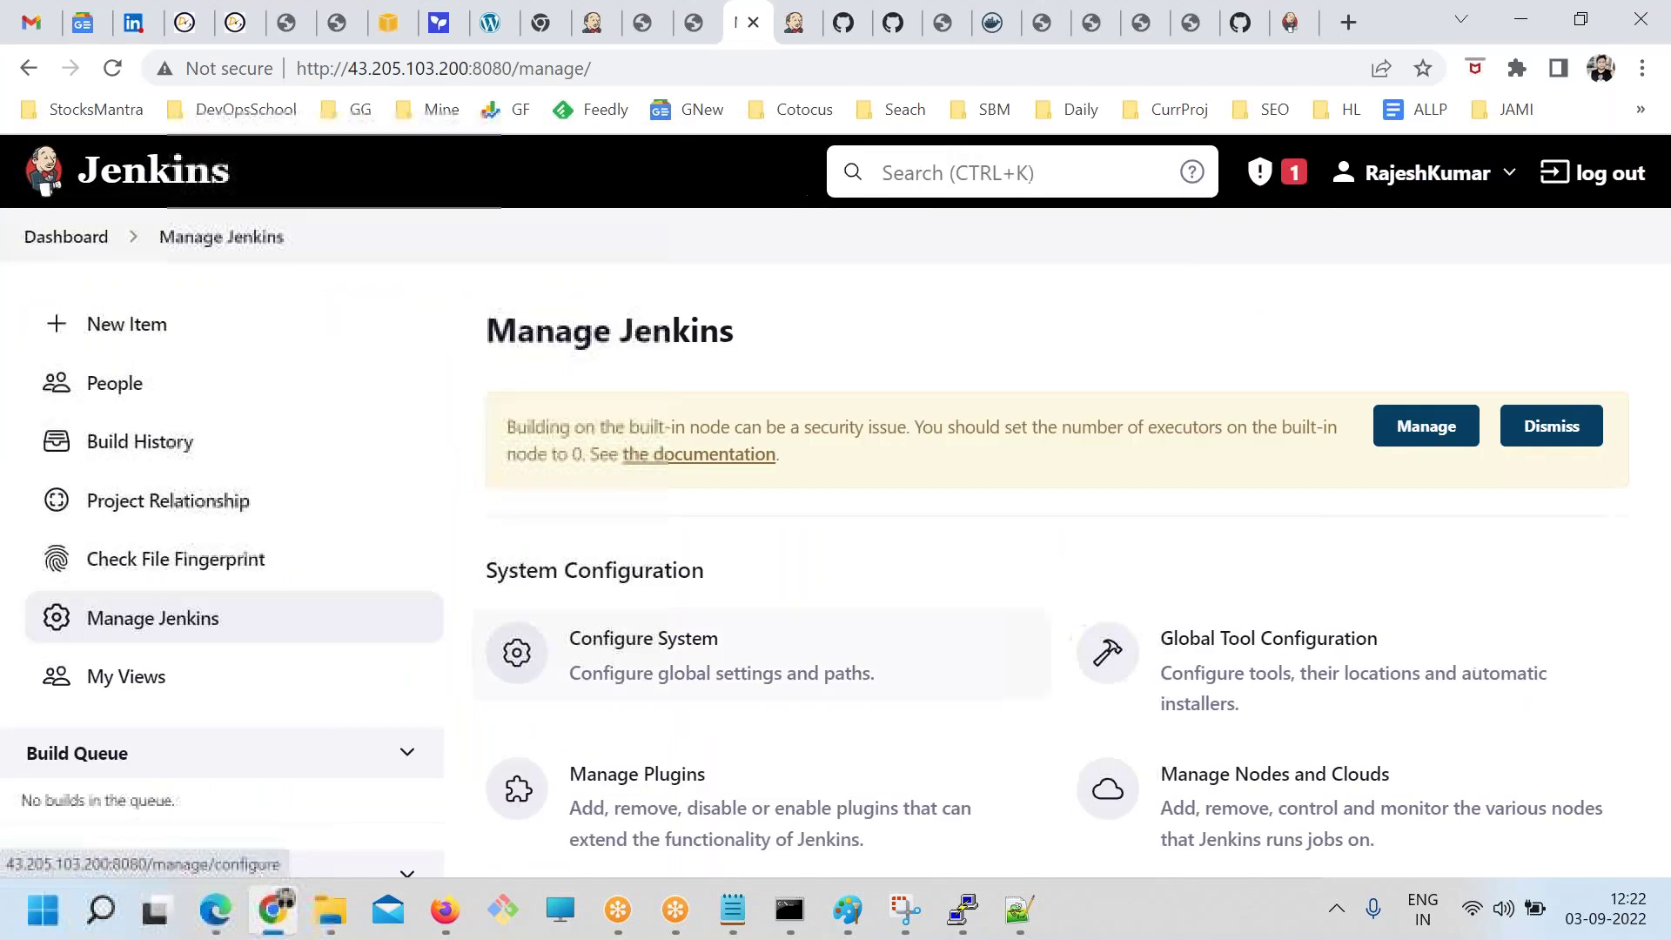
pyautogui.scroll(-4, 1260, 723)
pyautogui.click(1275, 409)
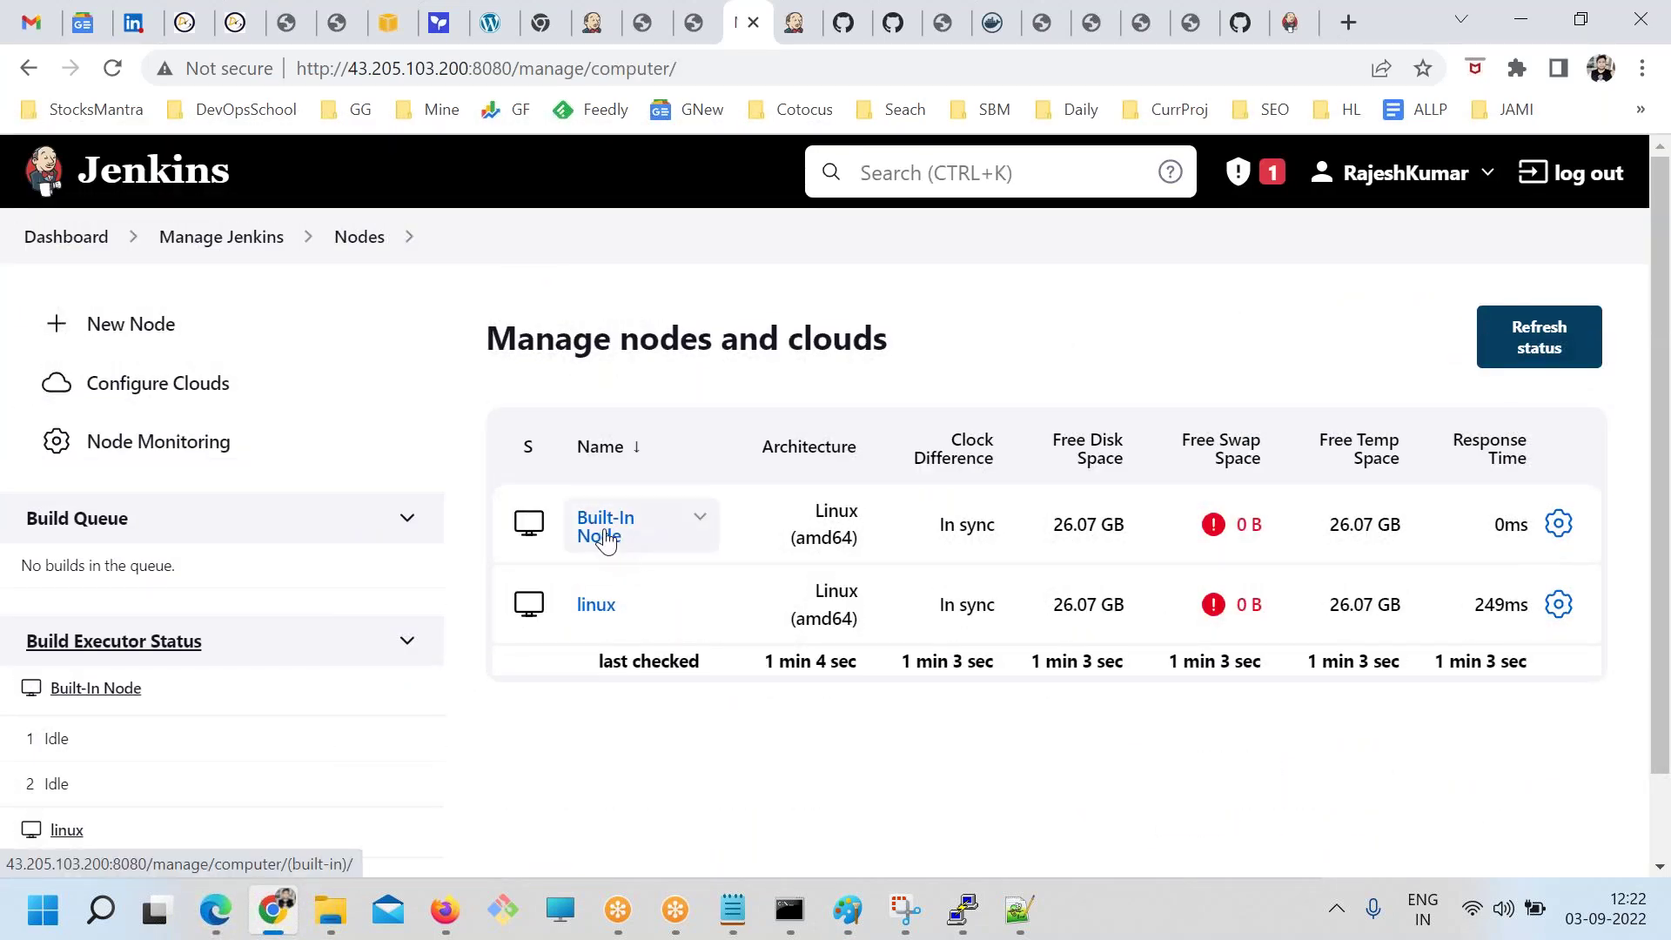
pyautogui.hotkey('alt', 'Tab')
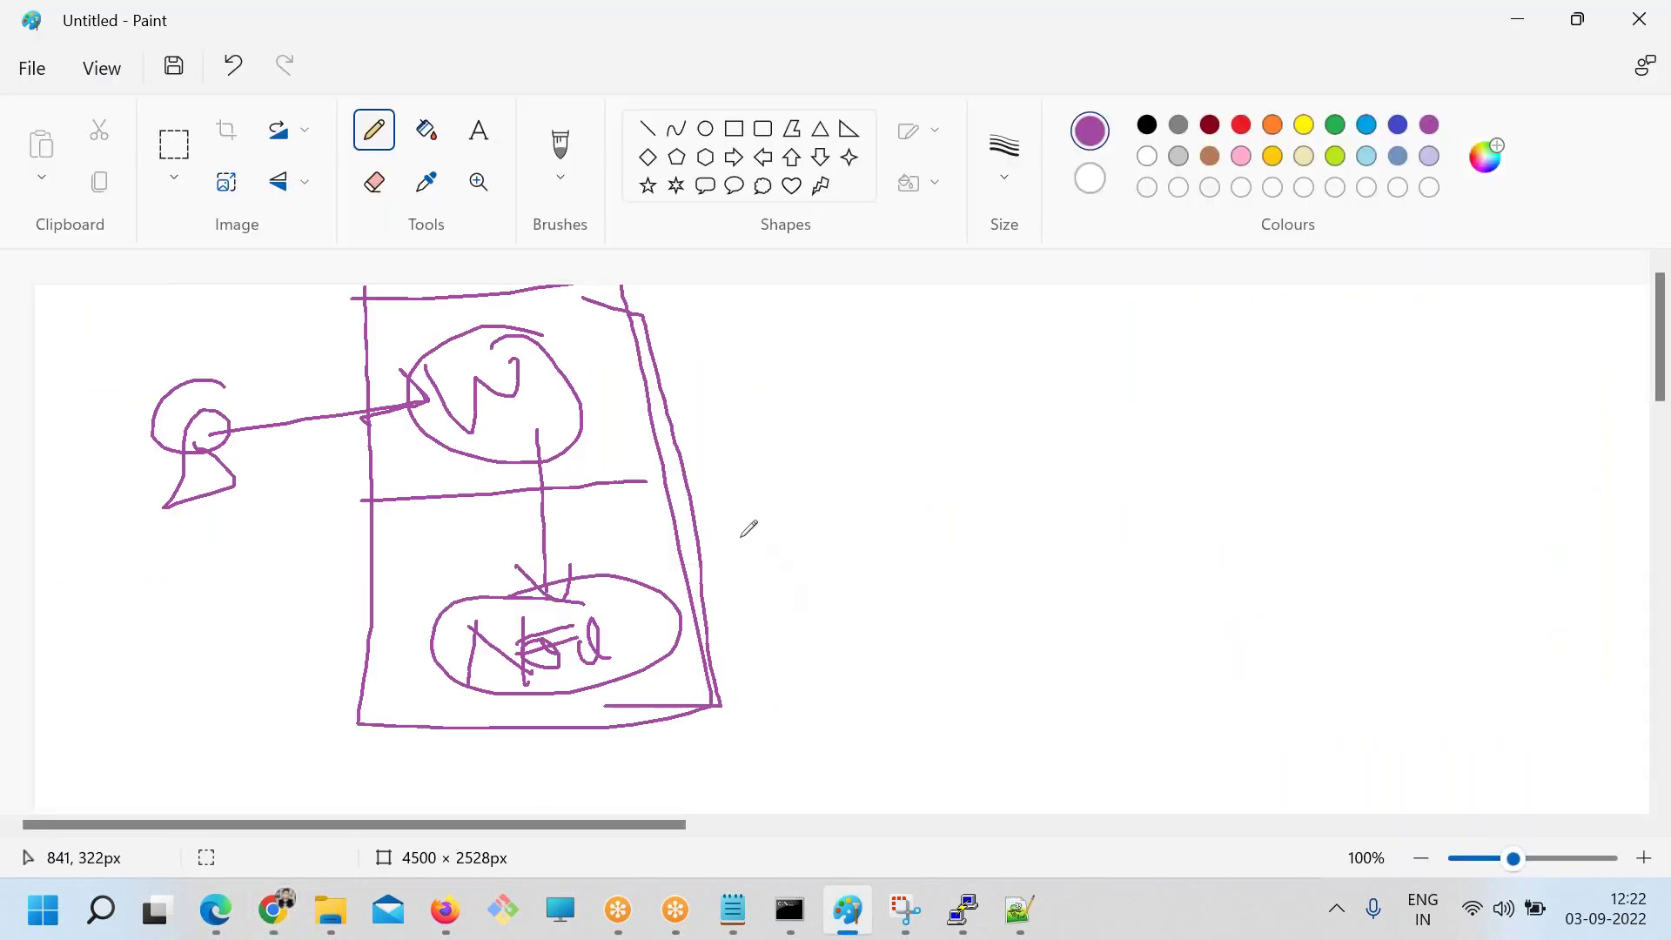
# Loop the Node label again and draw a line from the main box to two new boxes
pyautogui.moveTo(614, 576)
pyautogui.mouseDown()
pyautogui.moveTo(580, 677)
pyautogui.moveTo(473, 628)
pyautogui.moveTo(468, 685)
pyautogui.moveTo(558, 633)
pyautogui.mouseUp()
pyautogui.moveTo(630, 488)
pyautogui.mouseDown()
pyautogui.moveTo(1087, 600)
pyautogui.moveTo(983, 581)
pyautogui.mouseUp()
pyautogui.moveTo(1081, 555)
pyautogui.mouseDown()
pyautogui.moveTo(1271, 531)
pyautogui.moveTo(1079, 554)
pyautogui.mouseUp()
pyautogui.moveTo(1162, 535); pyautogui.dragTo(613, 493)
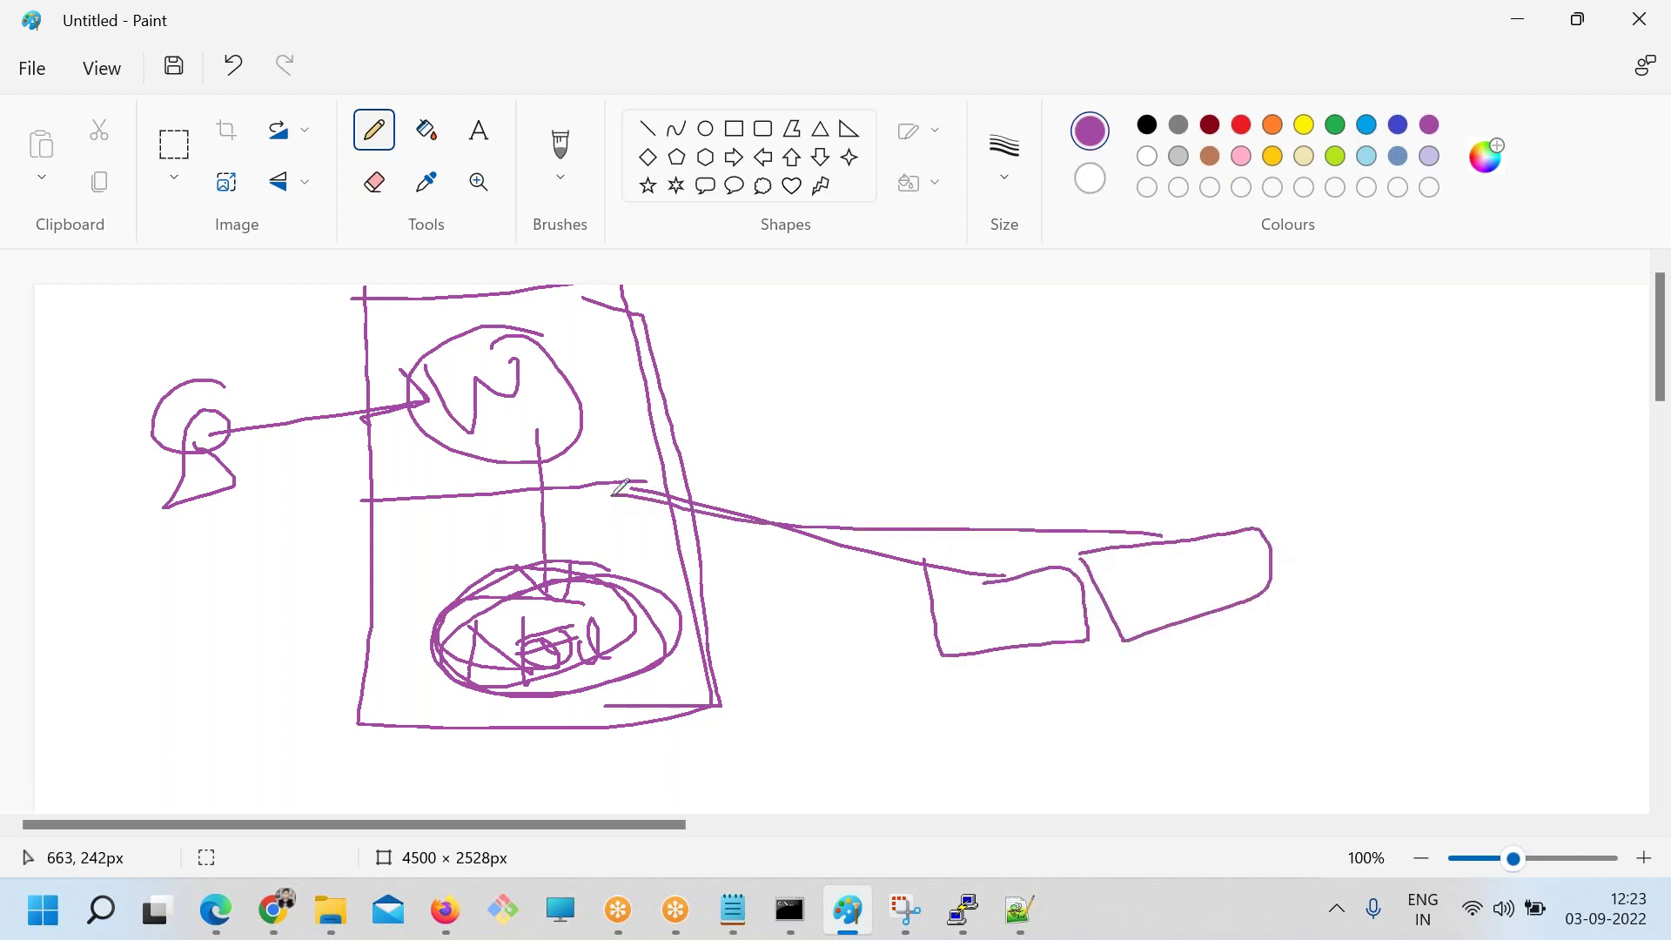
pyautogui.hotkey('alt', 'Tab')
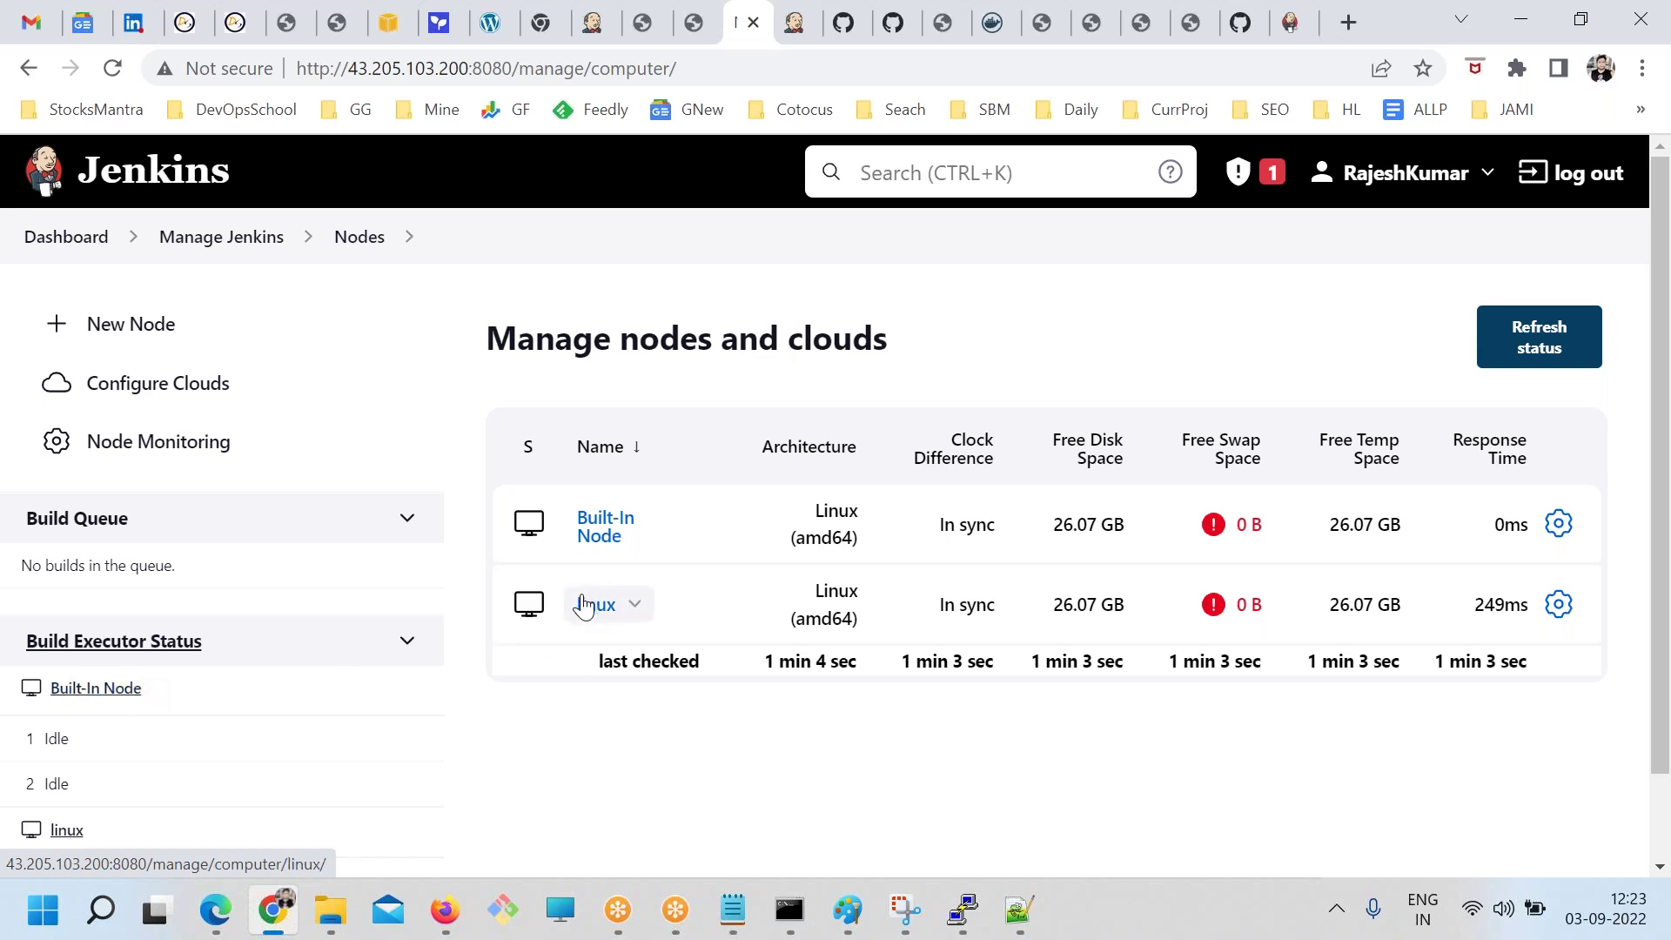
# Create a new permanent agent node named linux2
pyautogui.click(161, 329)
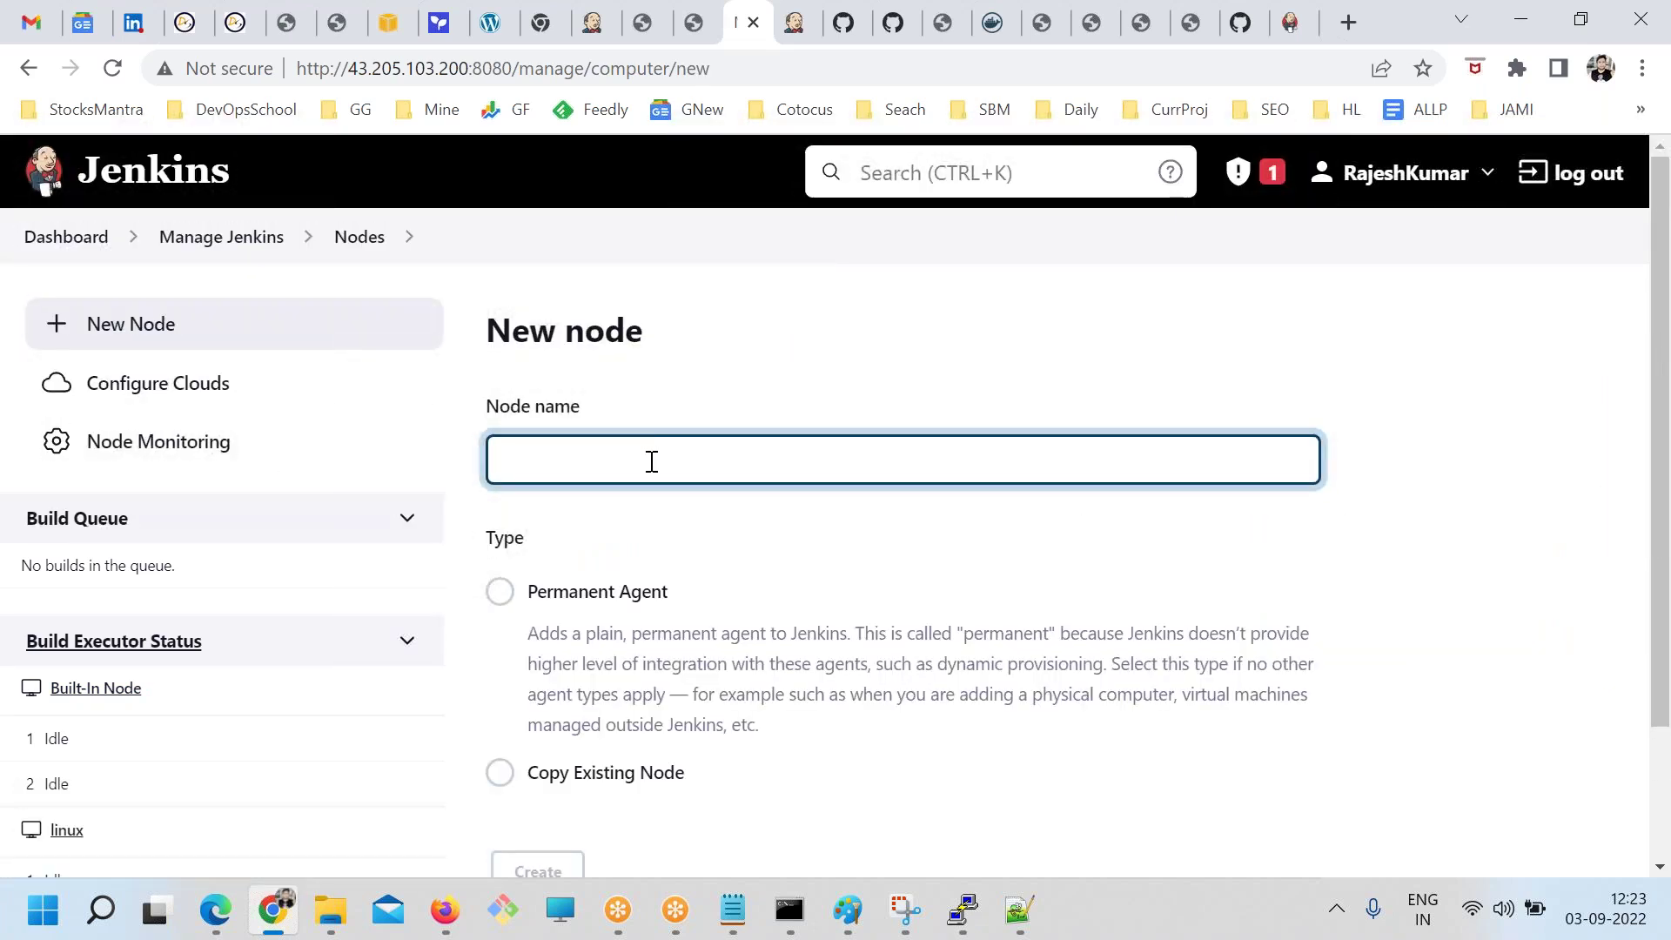
pyautogui.click(359, 238)
pyautogui.click(140, 335)
pyautogui.click(232, 246)
pyautogui.scroll(-2, 1086, 536)
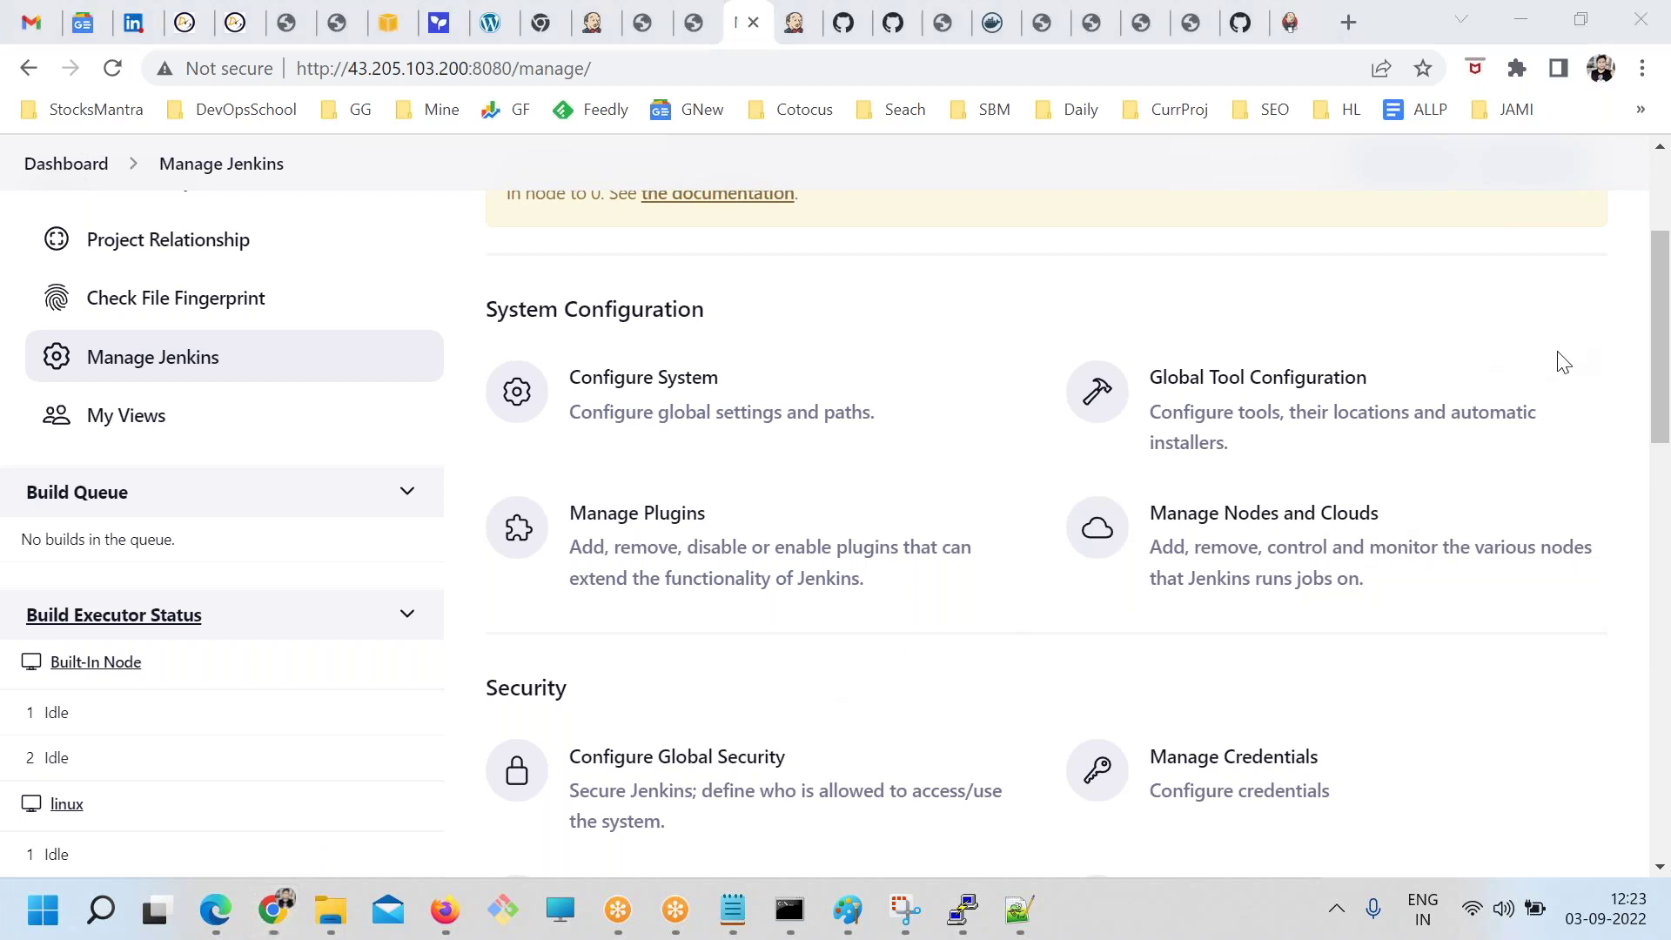
pyautogui.click(1251, 526)
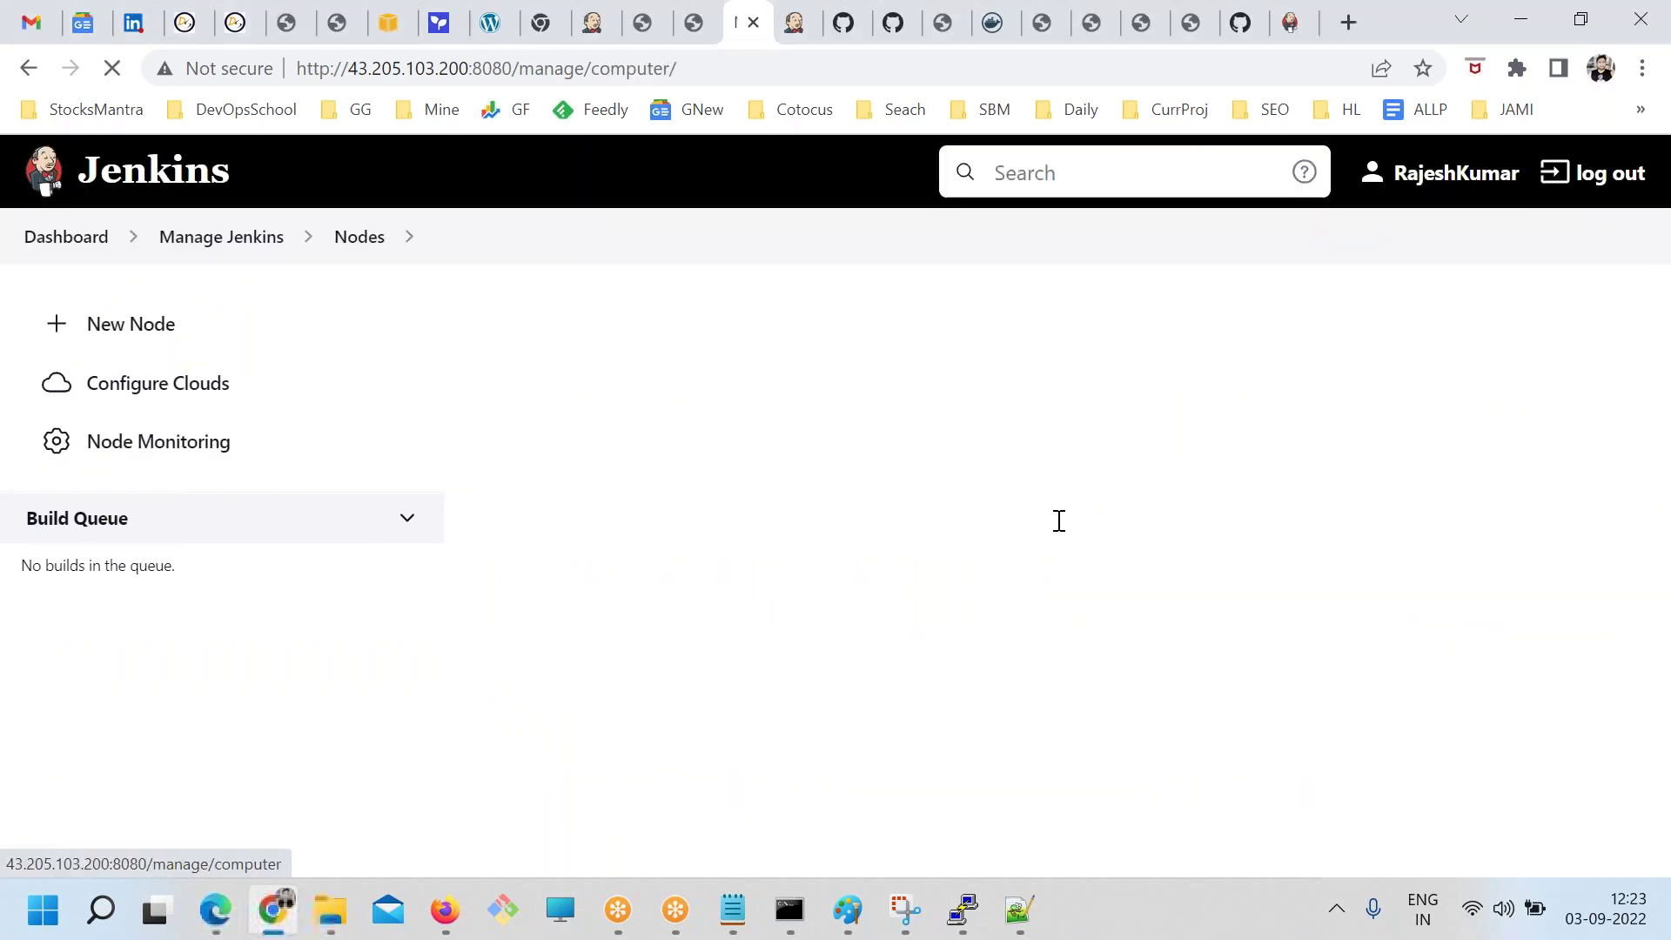
pyautogui.click(132, 325)
pyautogui.click(581, 477)
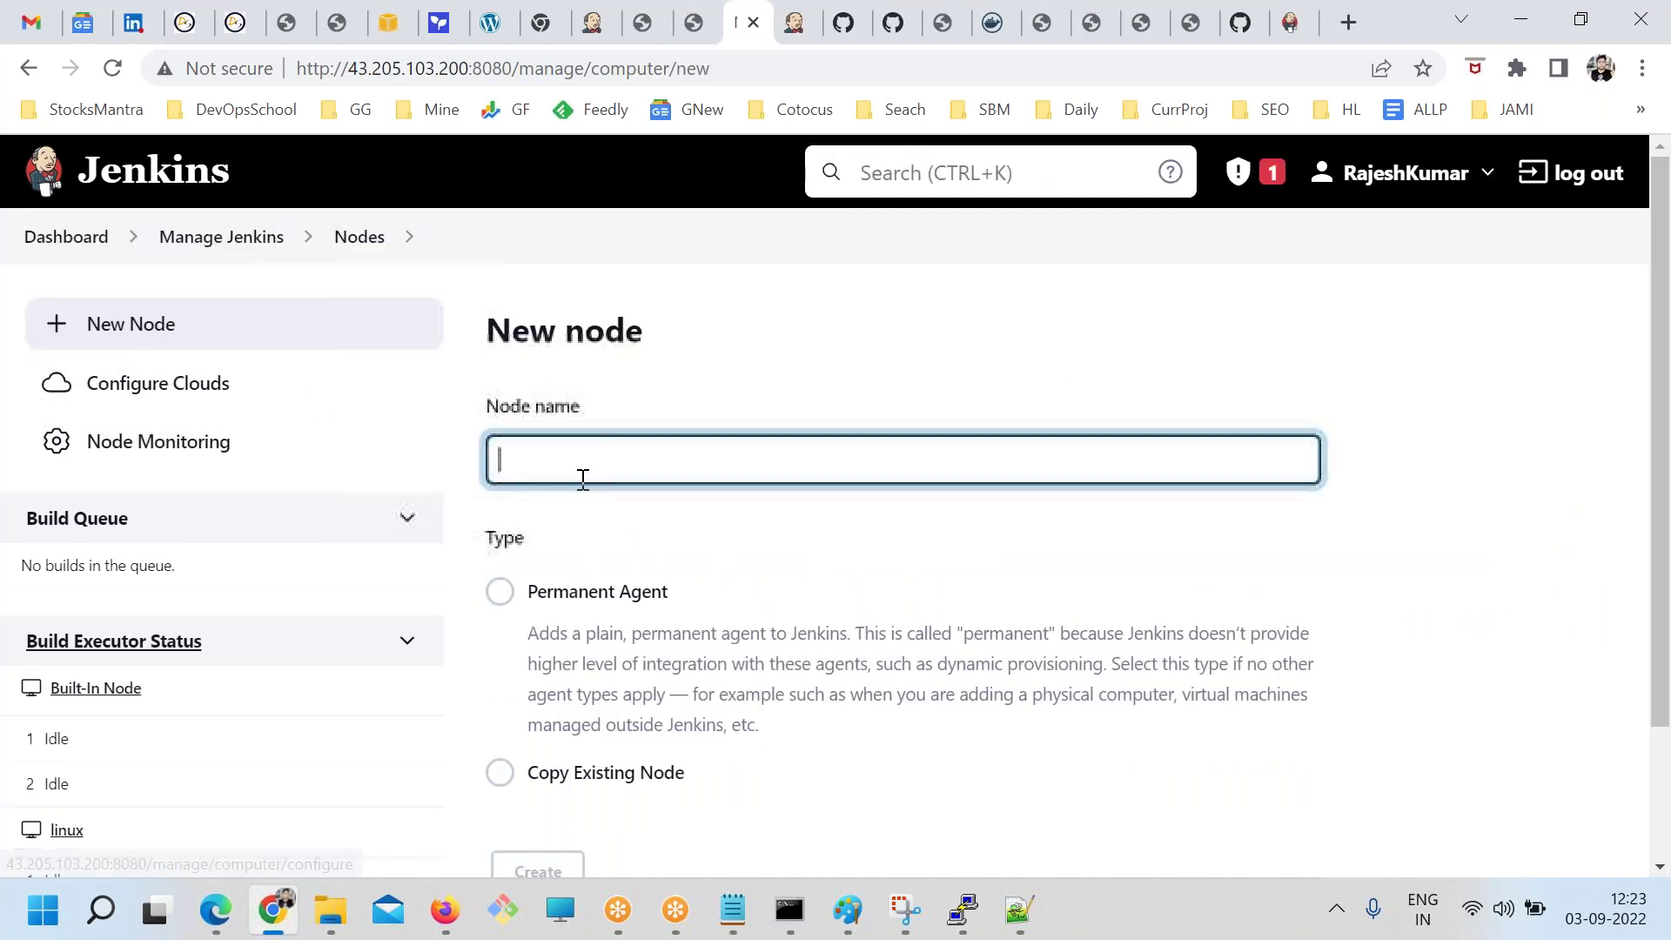
pyautogui.write('linux2')
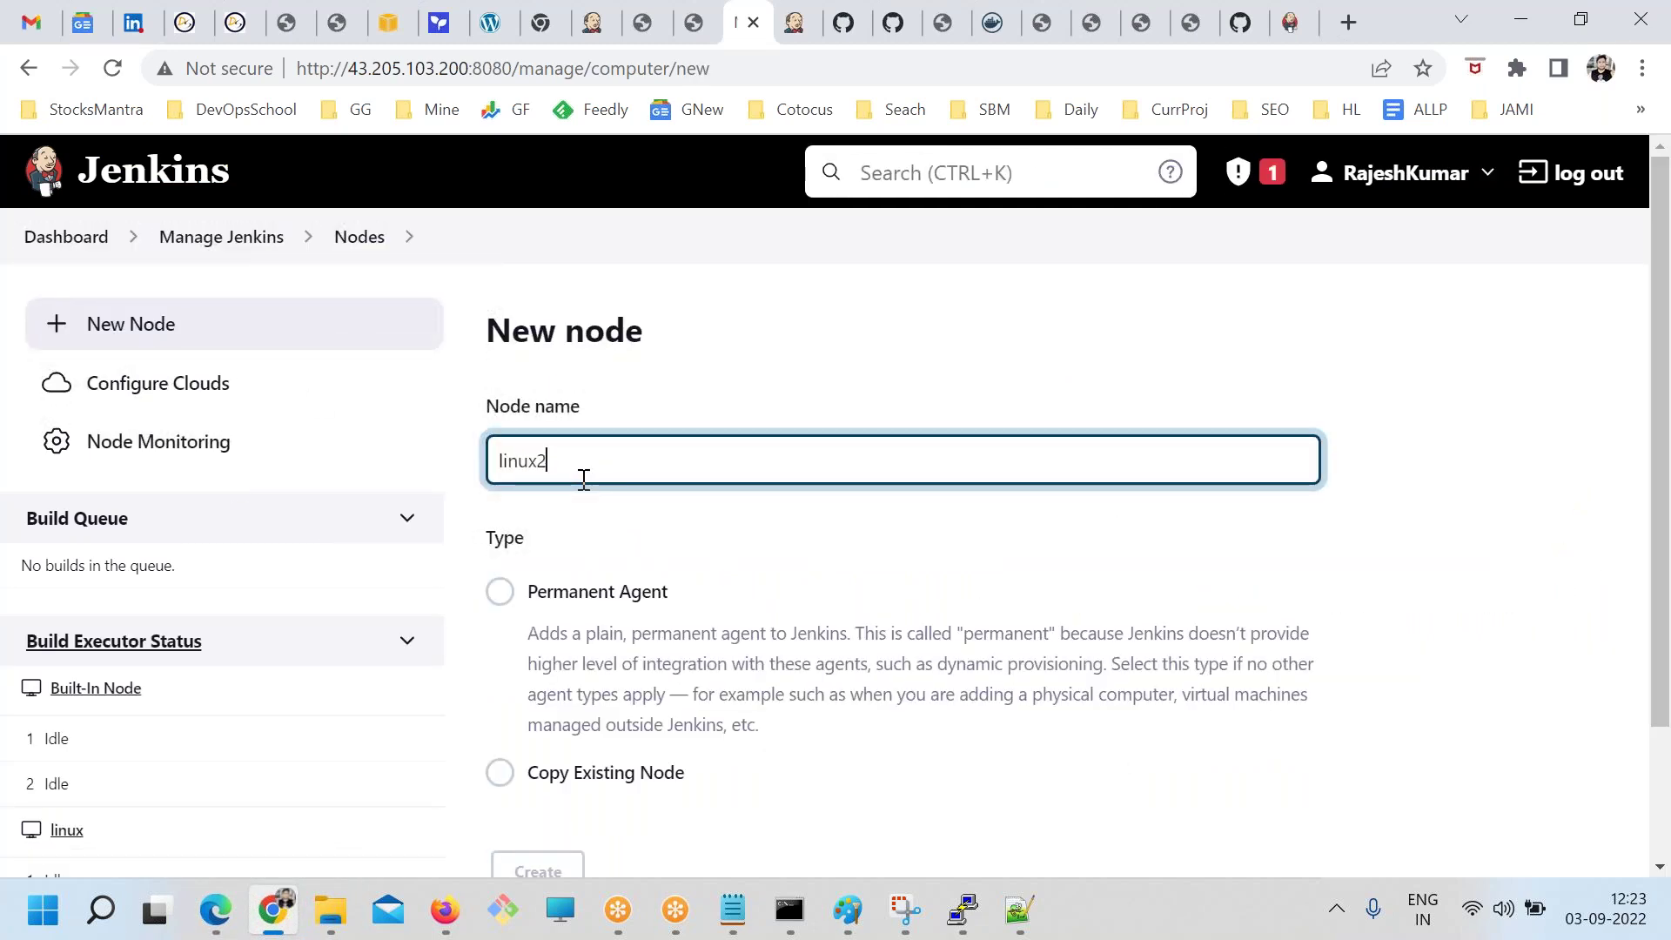
pyautogui.click(607, 592)
pyautogui.scroll(-2, 634, 645)
pyautogui.click(535, 712)
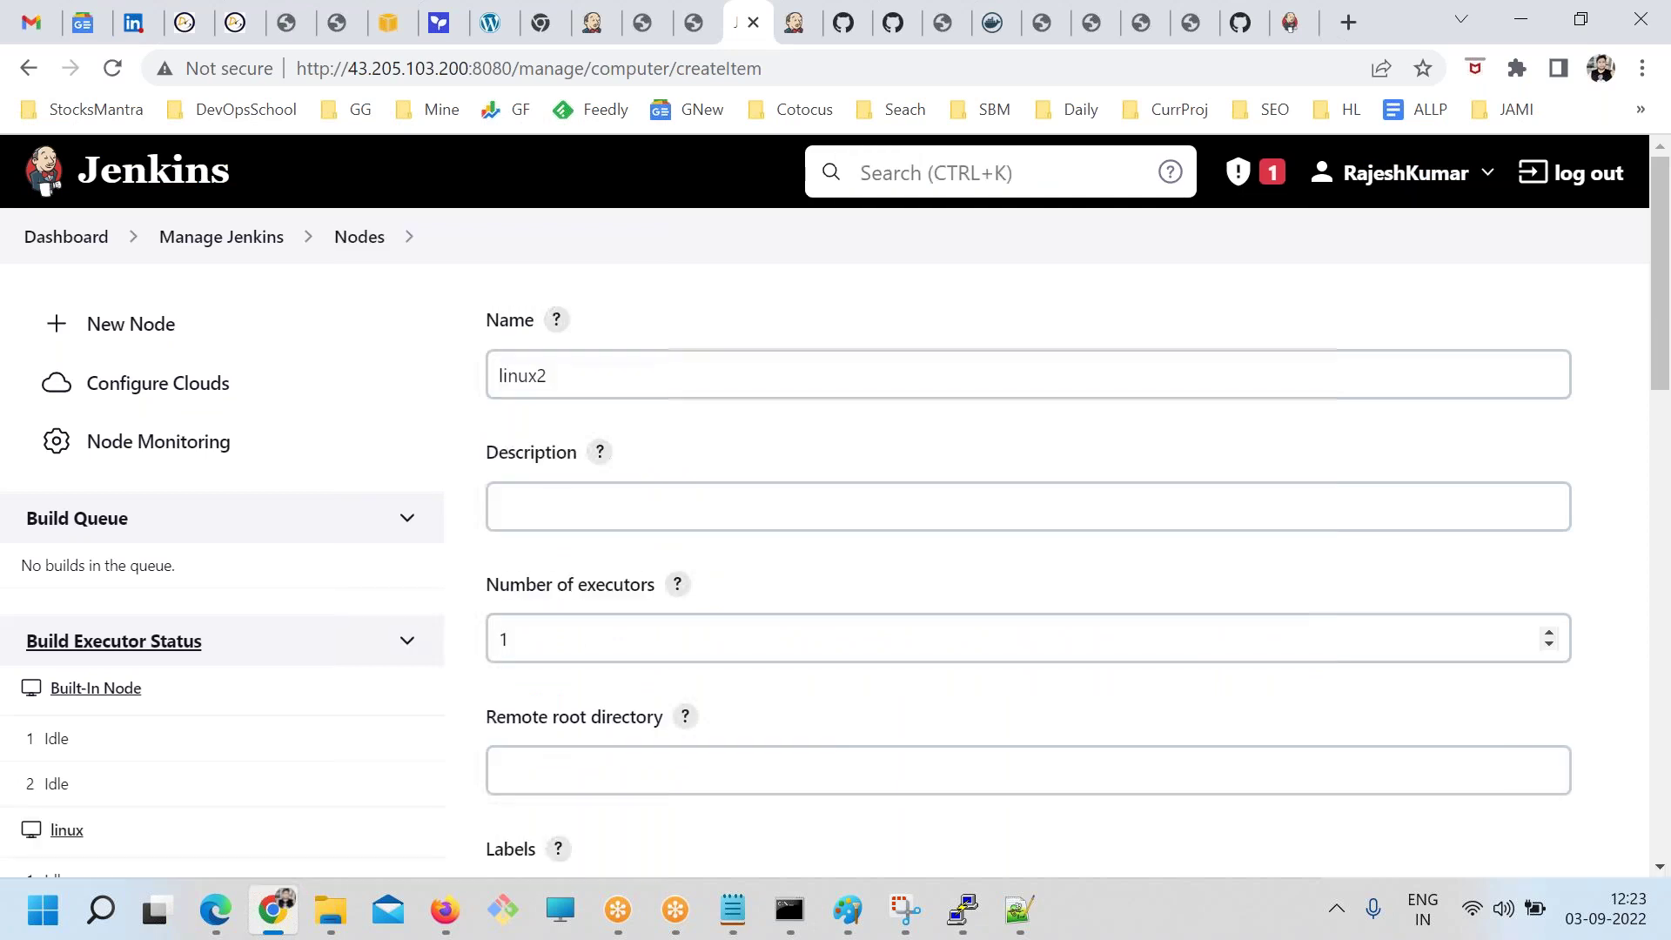
# Set the remote root directory to /tmp/jenkins, copied from the terminal's pwd output
pyautogui.scroll(-1, 586, 656)
pyautogui.click(583, 651)
pyautogui.hotkey('ctrl', 'v')
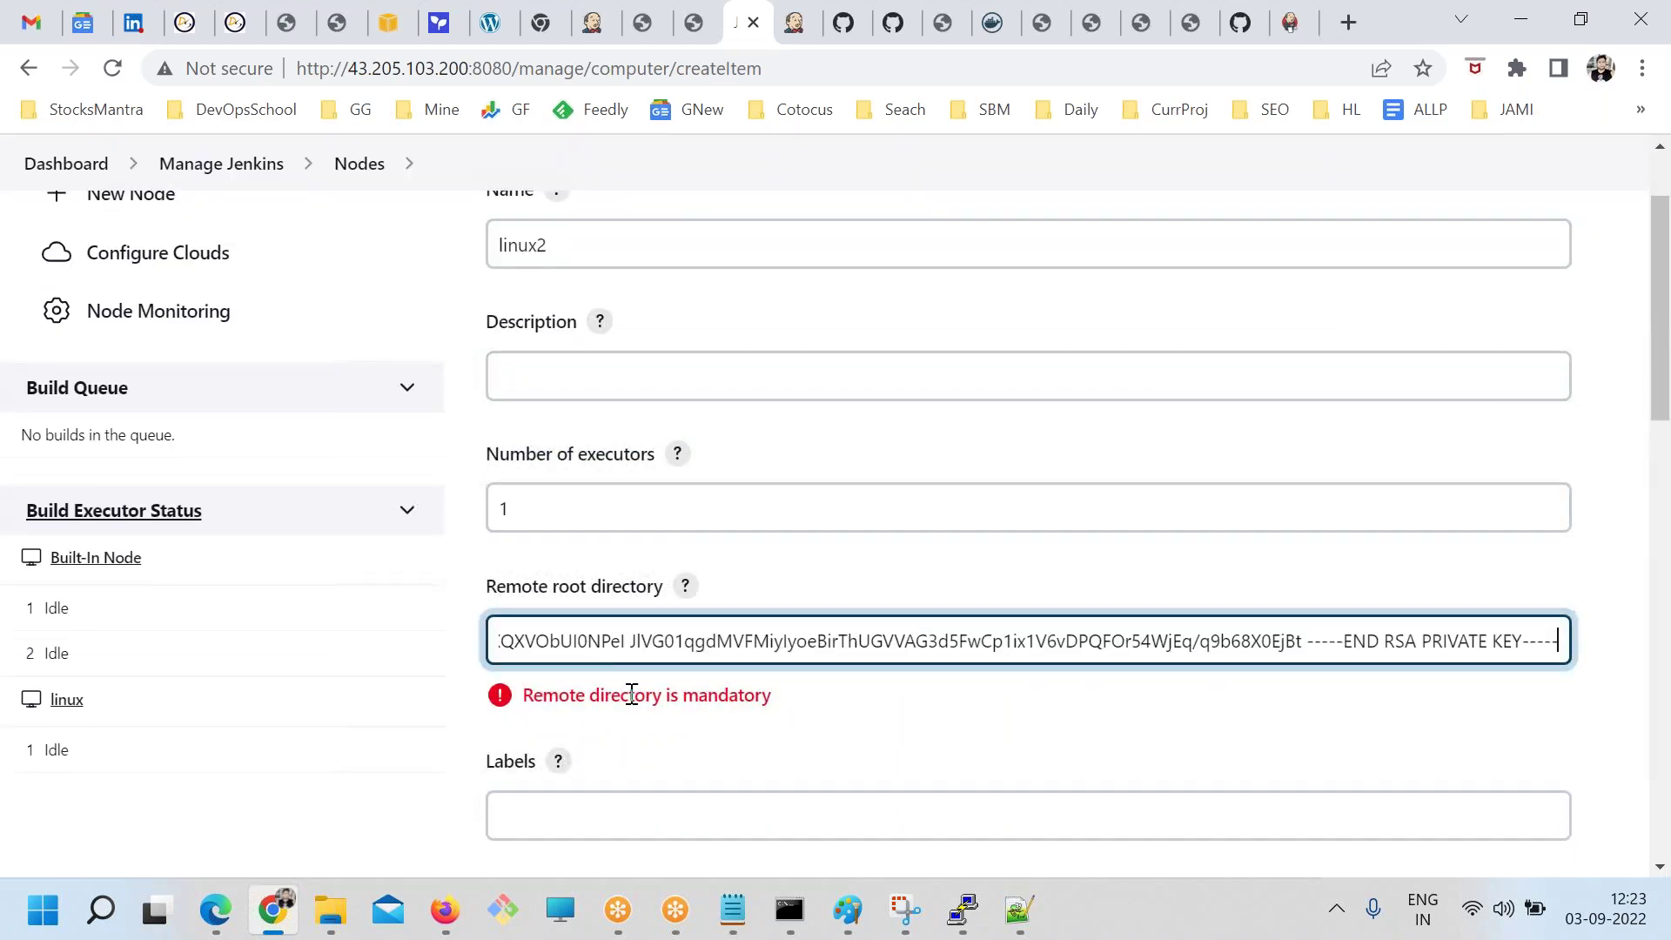
pyautogui.hotkey('ctrl', 'a')
pyautogui.click(962, 910)
pyautogui.write('pwd')
pyautogui.press('Return')
pyautogui.doubleClick(131, 147)
pyautogui.click(738, 607)
pyautogui.write('/tmp/jenkins')
# Choose launching the agent via SSH as the launch method
pyautogui.scroll(-7, 662, 600)
pyautogui.click(626, 447)
pyautogui.click(593, 513)
pyautogui.click(593, 514)
pyautogui.click(604, 598)
# Enter 43.205.103.200 as the SSH host, copied from the notes
pyautogui.scroll(-3, 705, 597)
pyautogui.click(624, 393)
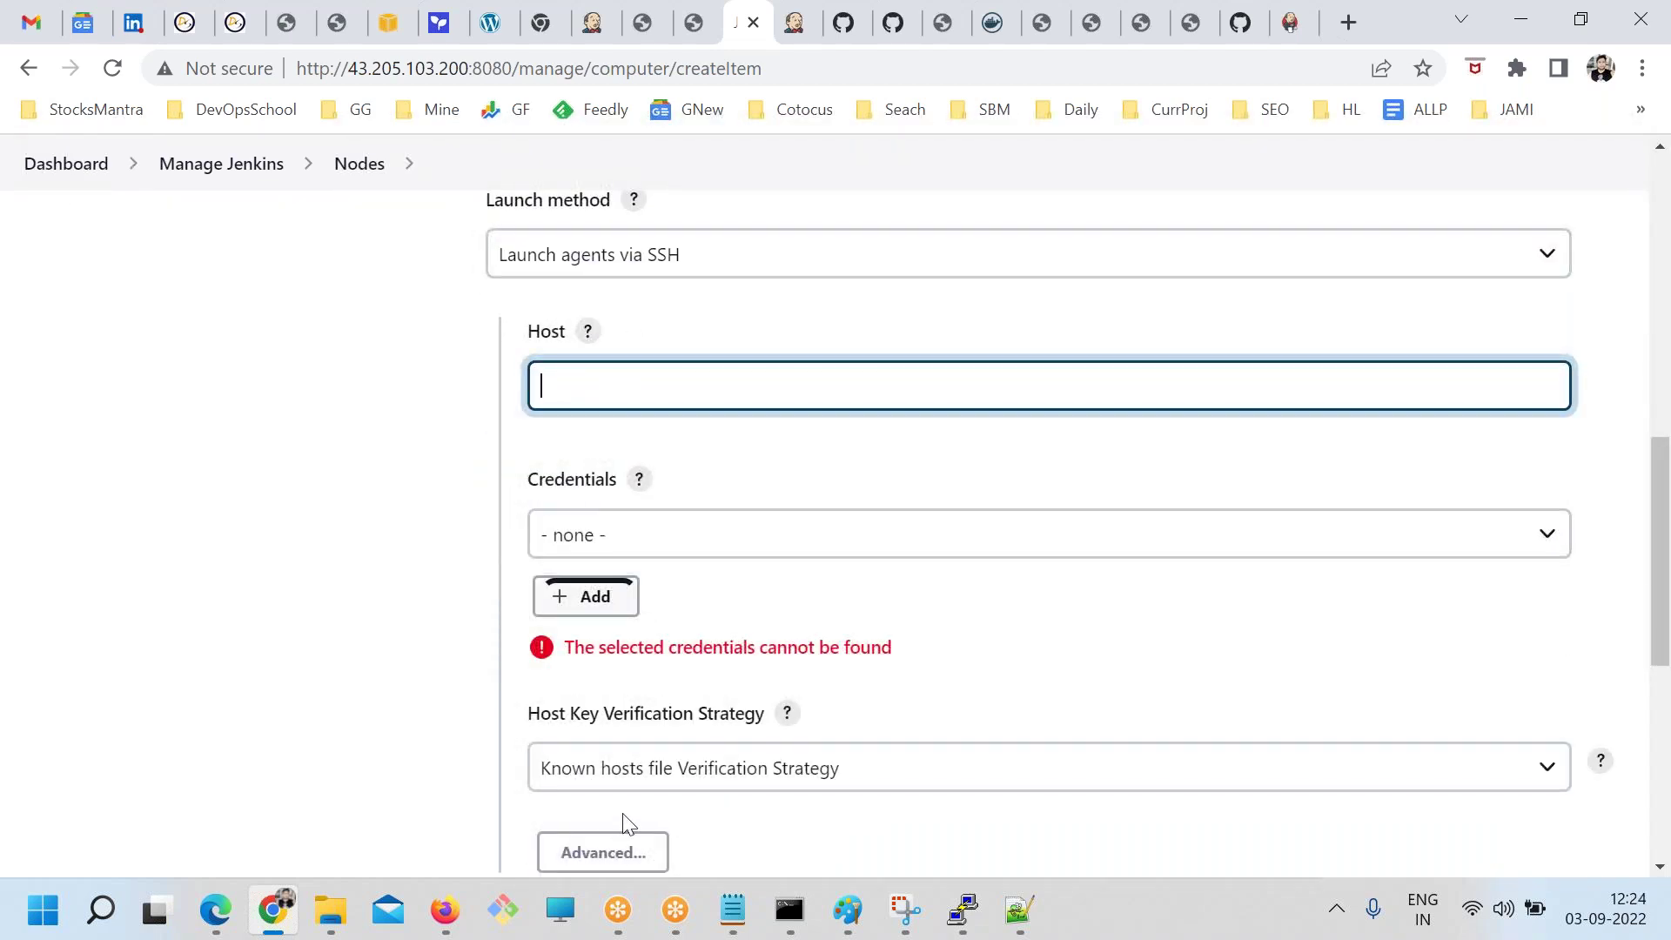
pyautogui.click(731, 909)
pyautogui.click(229, 581)
pyautogui.doubleClick(230, 581)
pyautogui.hotkey('ctrl', 'c')
pyautogui.hotkey('alt', 'Tab')
pyautogui.hotkey('ctrl', 'v')
pyautogui.click(644, 536)
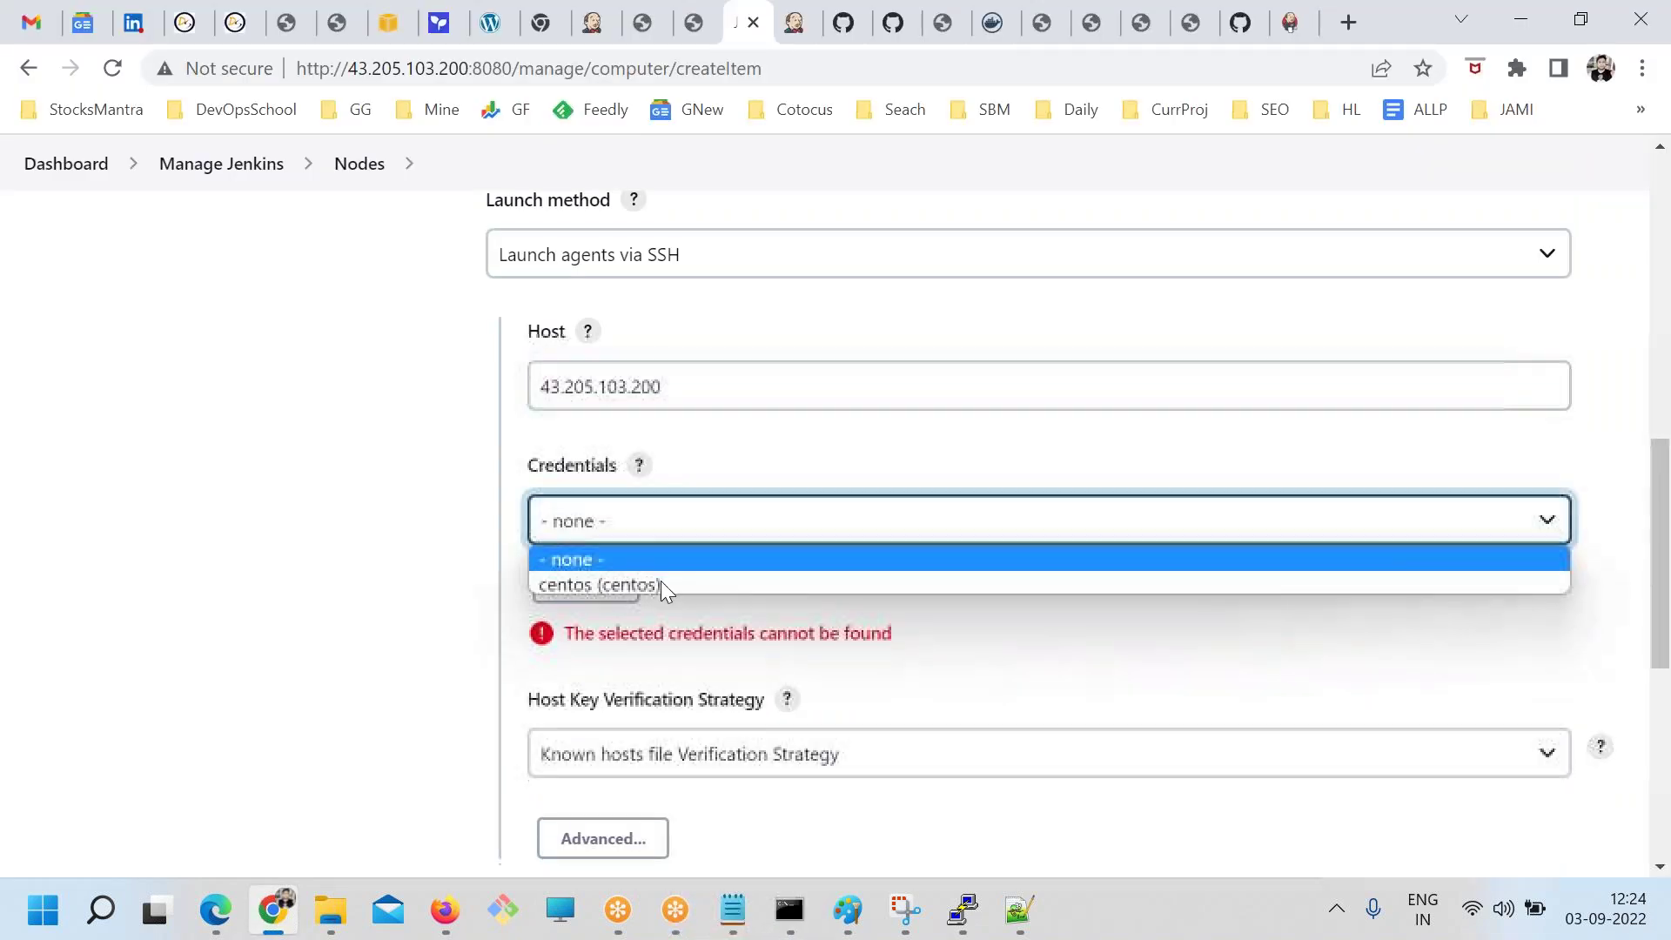
pyautogui.click(415, 575)
pyautogui.click(591, 596)
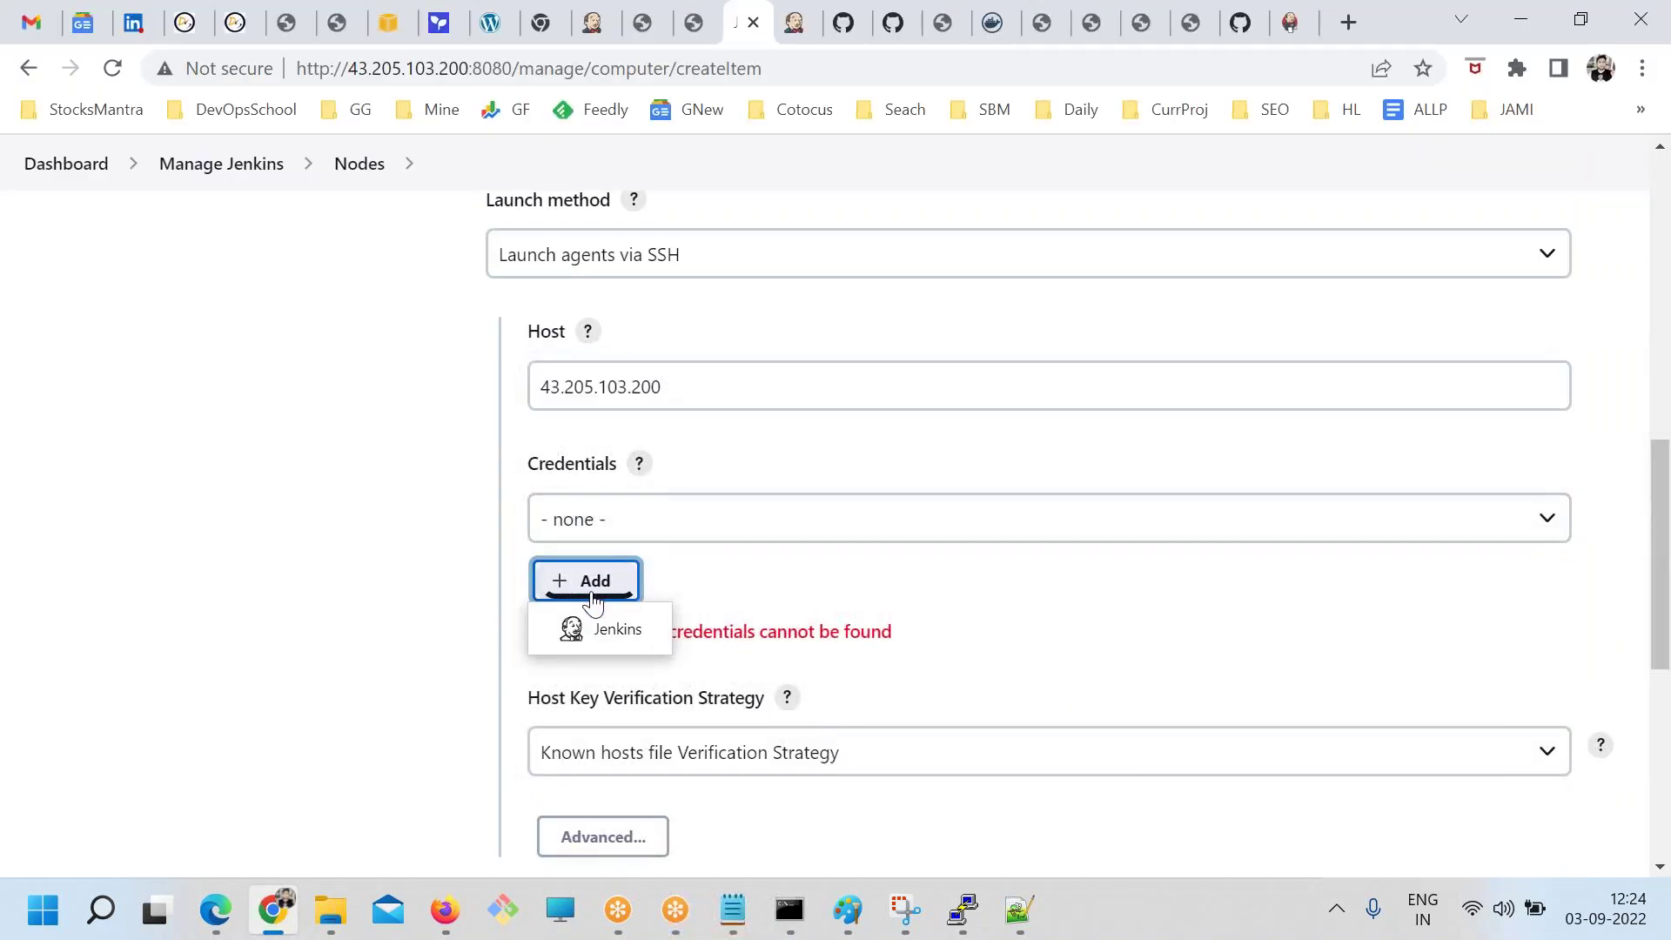
# Add a Username with password credential for centos, described as passssss, to the Jenkins store
pyautogui.click(615, 635)
pyautogui.click(392, 585)
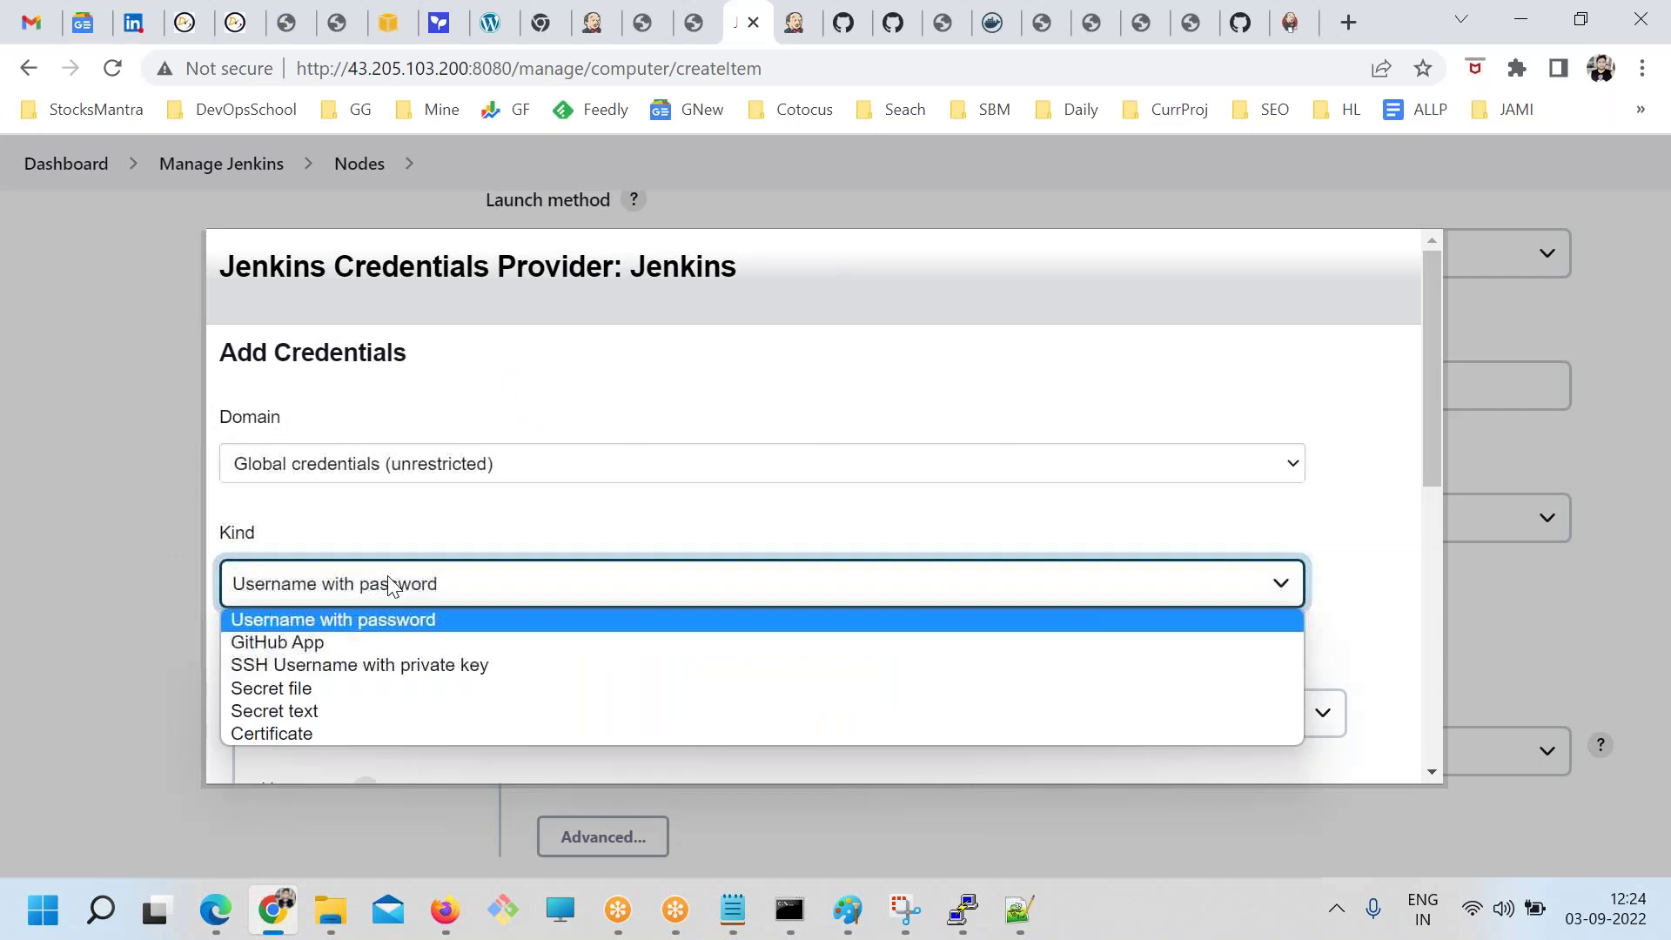
pyautogui.click(563, 533)
pyautogui.scroll(-3, 563, 533)
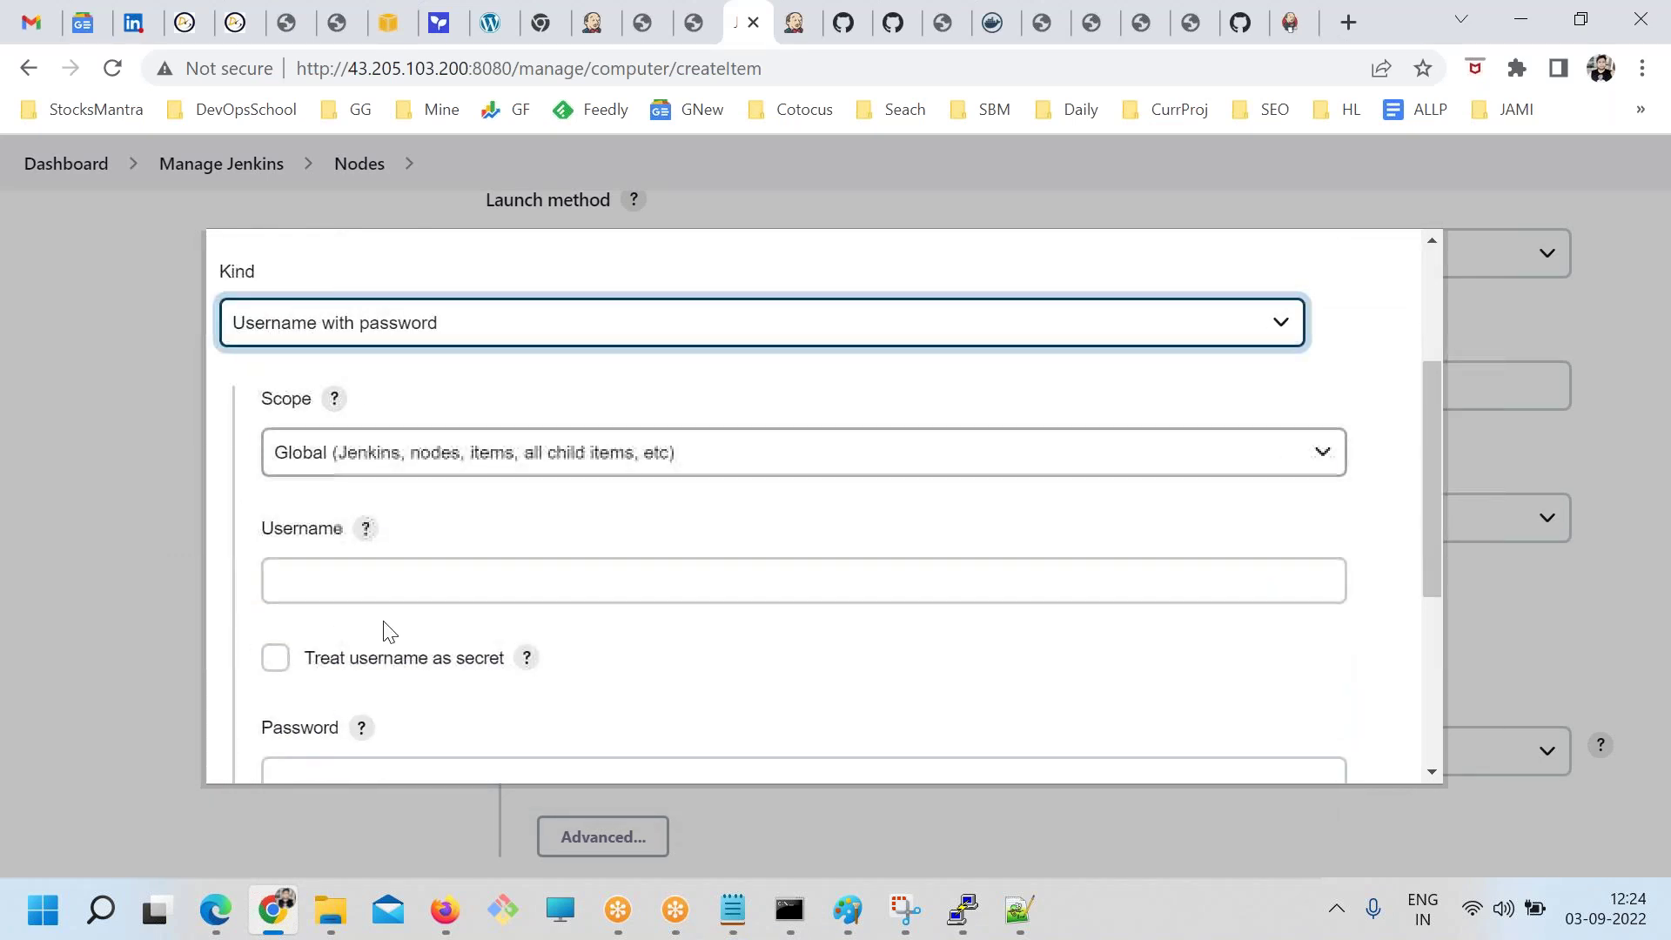
pyautogui.click(355, 570)
pyautogui.write('dentos')
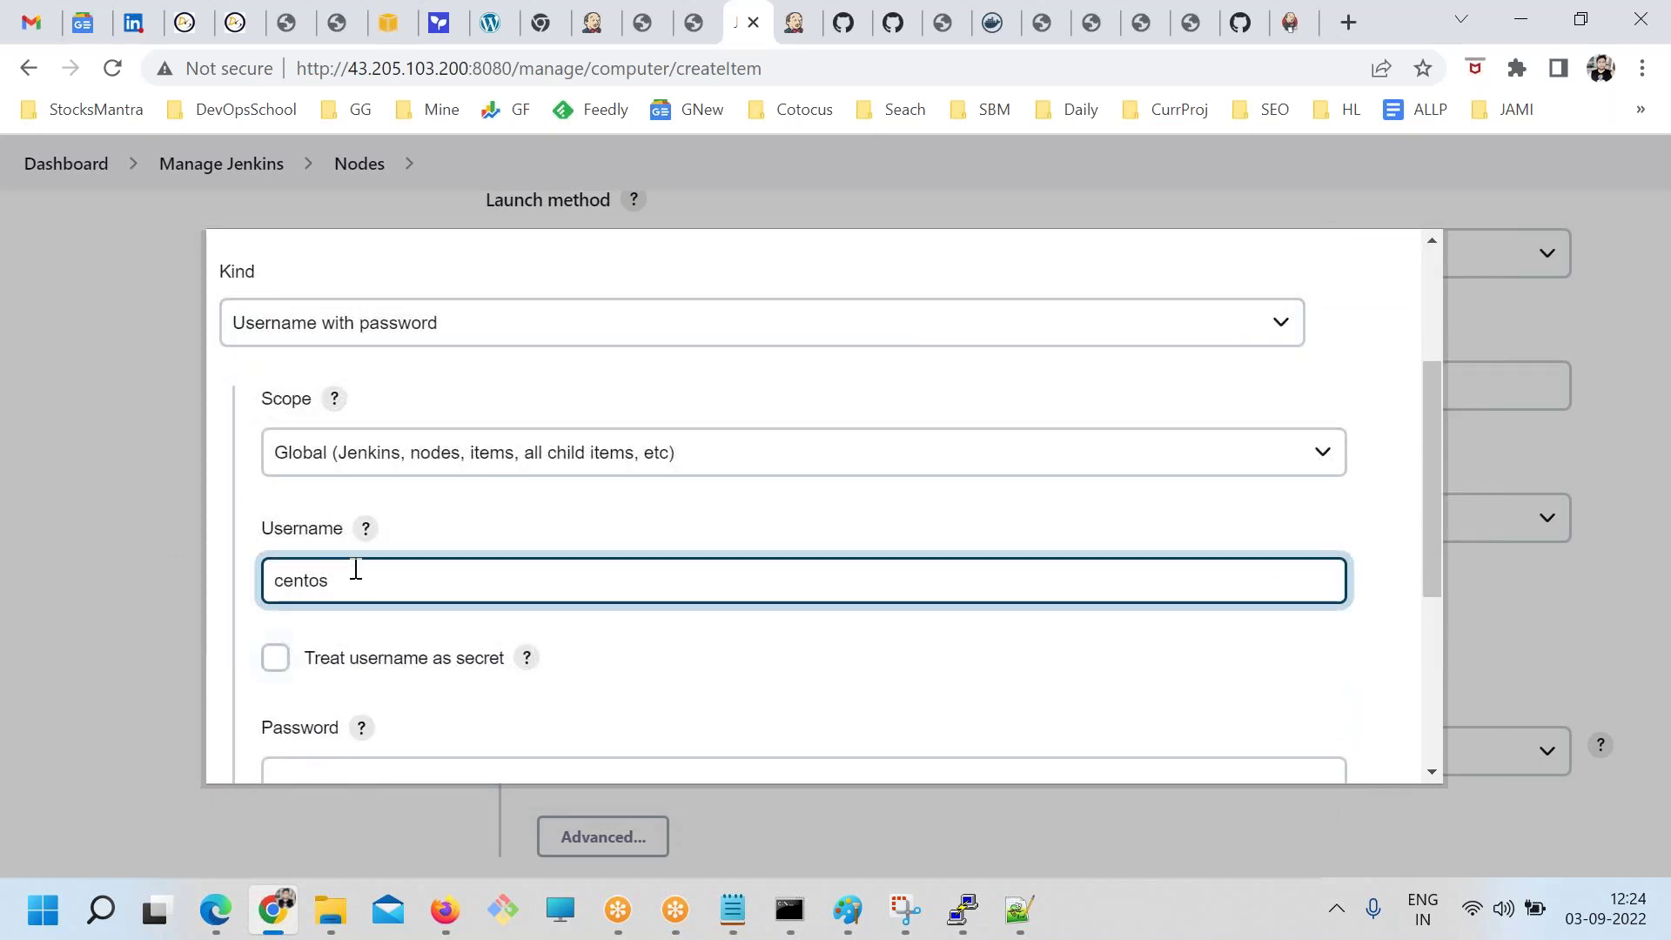
pyautogui.scroll(-5, 354, 570)
pyautogui.click(331, 400)
pyautogui.write('c')
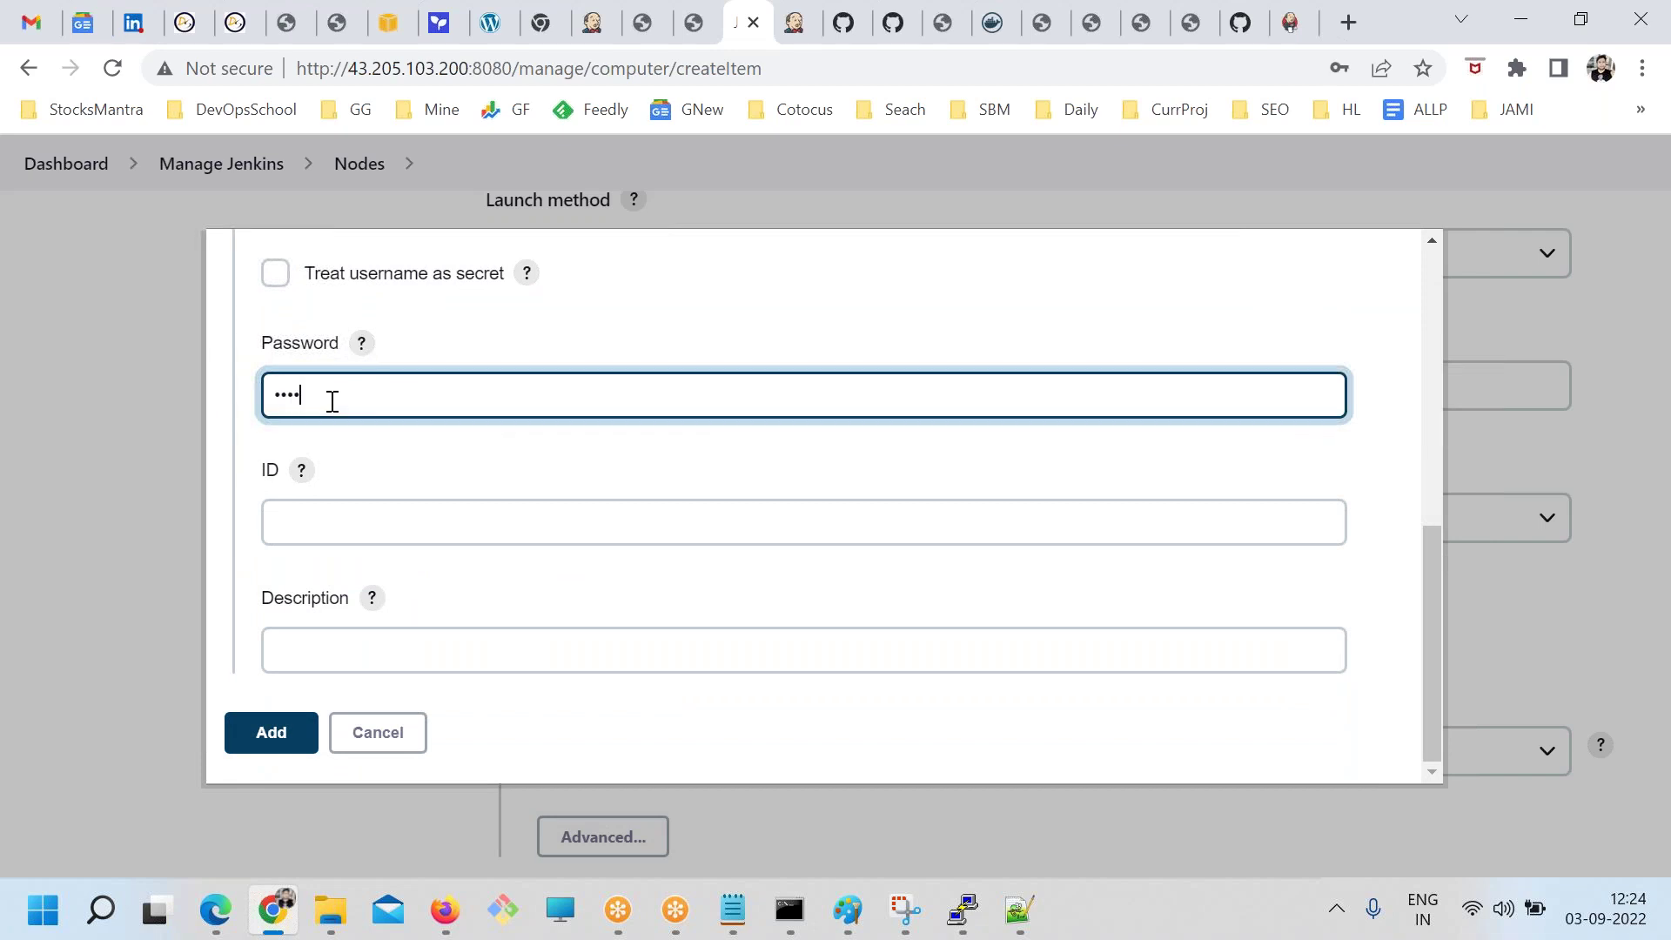
pyautogui.click(312, 515)
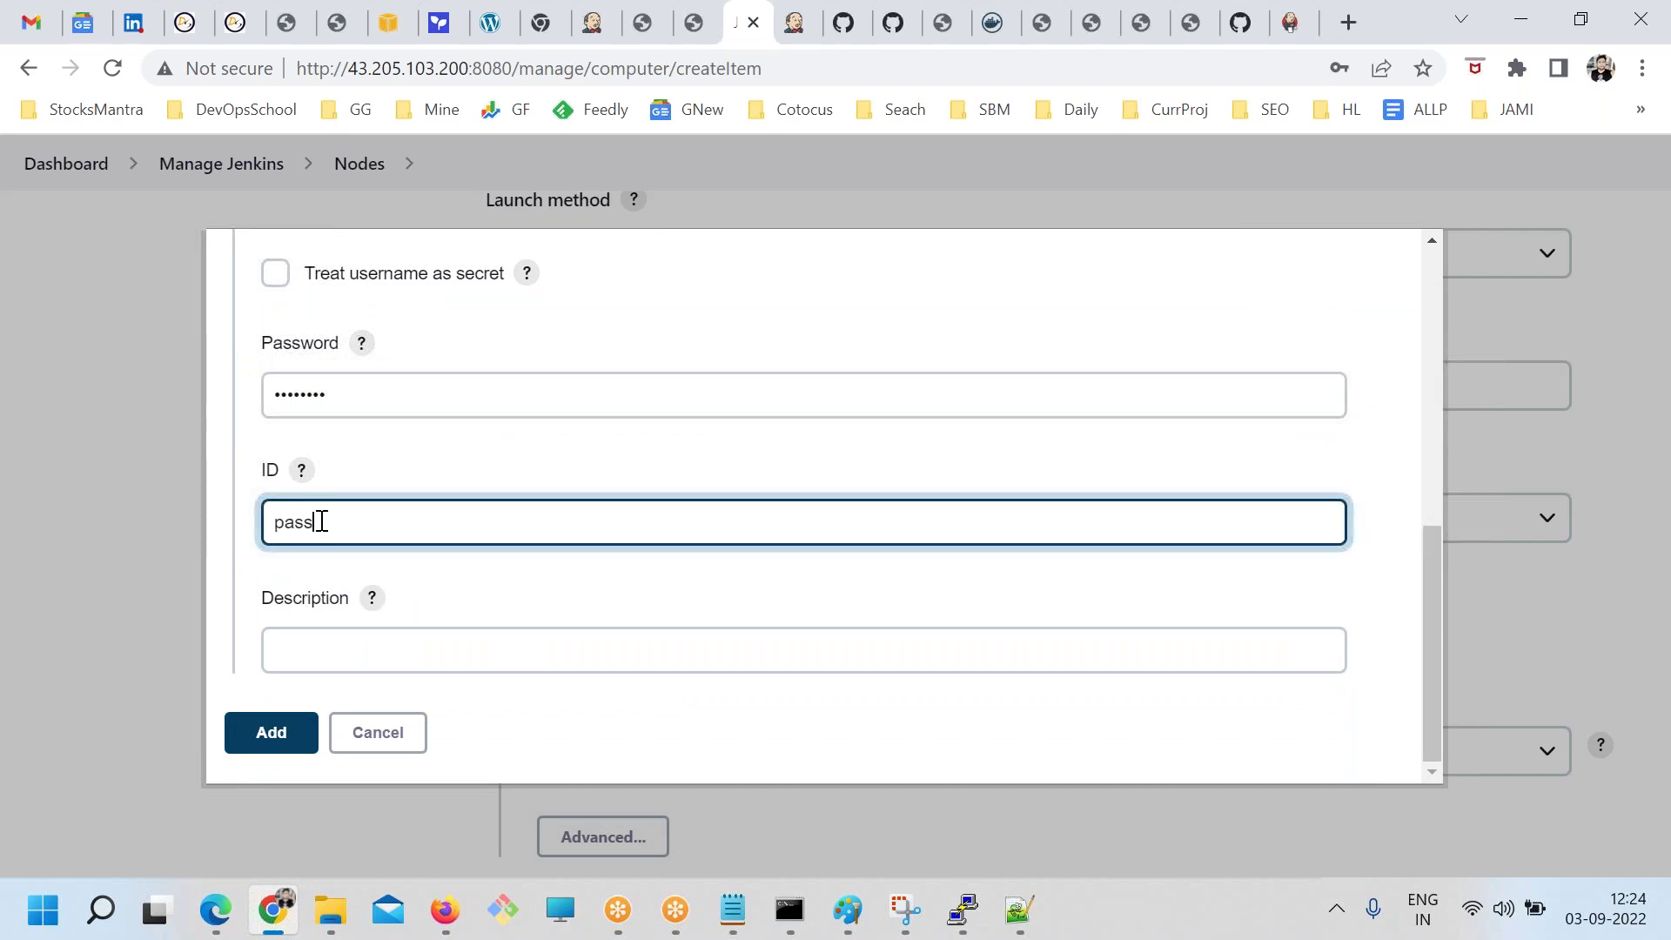
pyautogui.click(413, 646)
pyautogui.hotkey('ctrl', 'v')
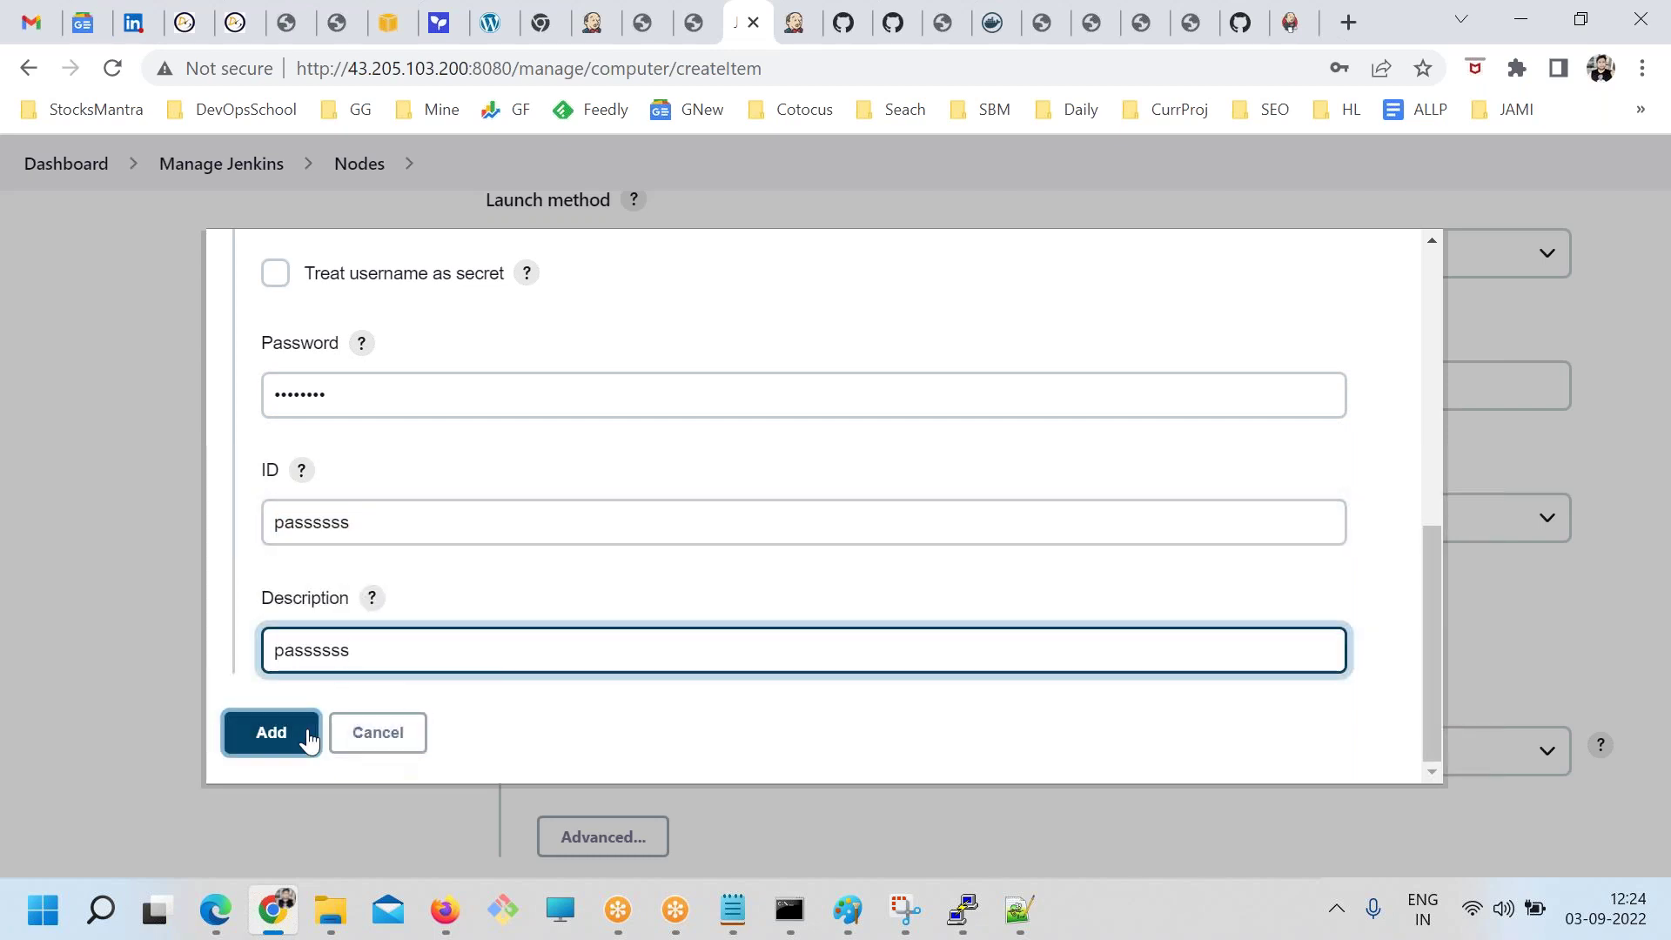
pyautogui.click(270, 732)
# Select the passssss credential and set Host Key Verification to Non verifying
pyautogui.click(664, 513)
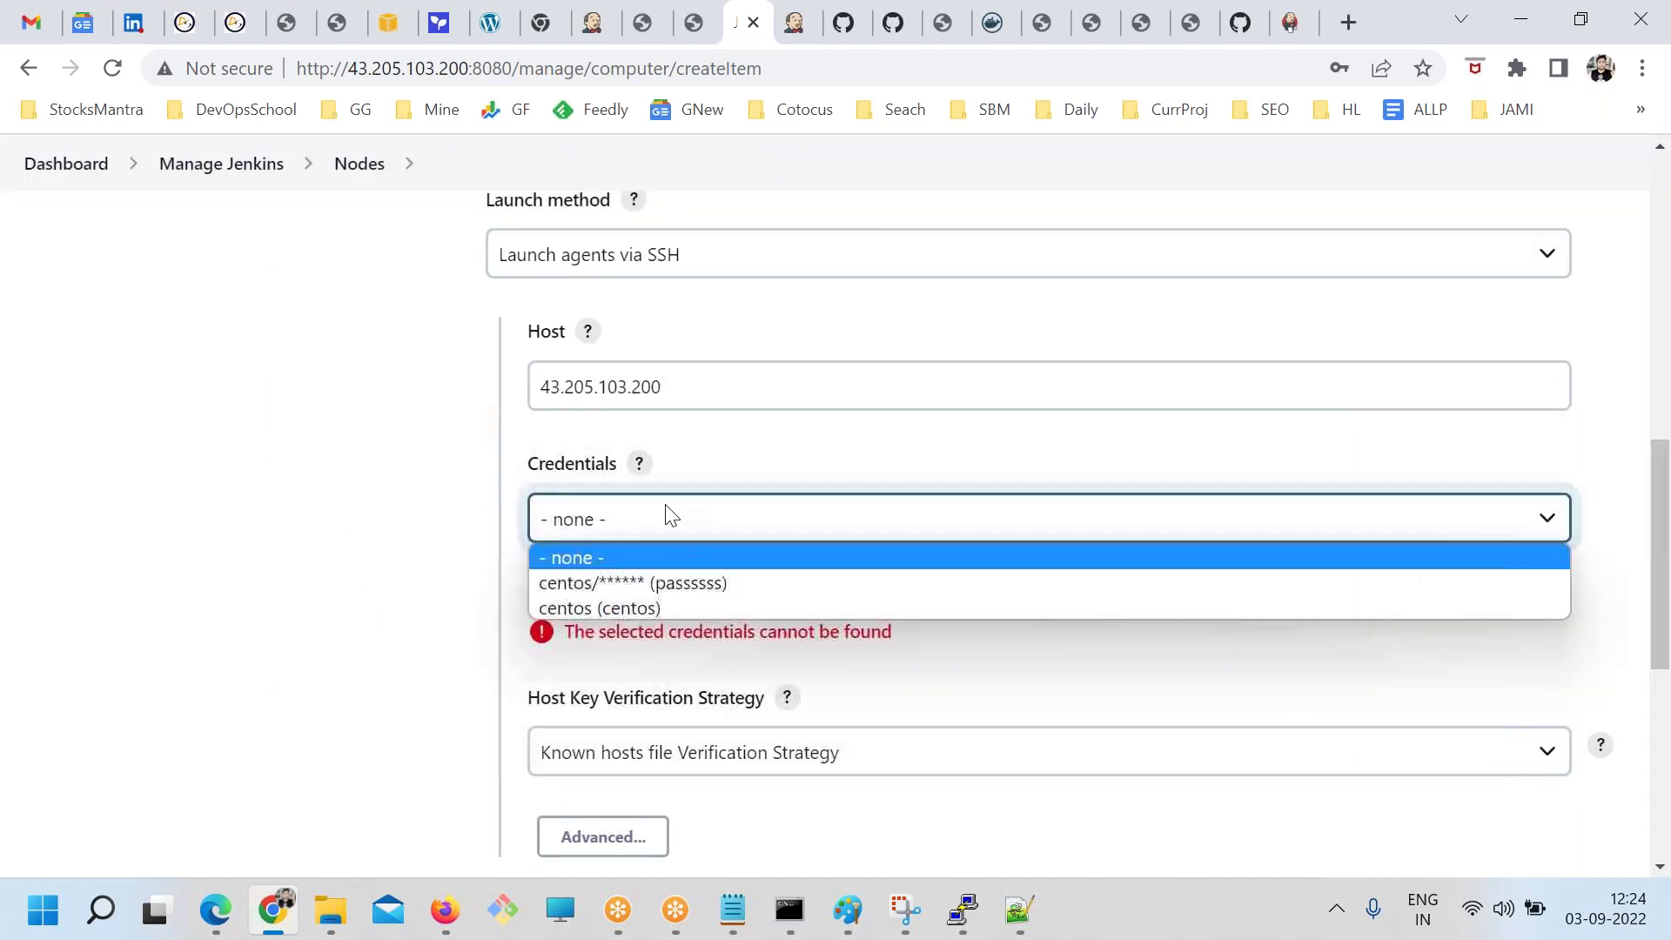
pyautogui.click(612, 583)
pyautogui.scroll(-3, 627, 734)
pyautogui.click(642, 456)
pyautogui.click(644, 563)
pyautogui.scroll(-3, 603, 639)
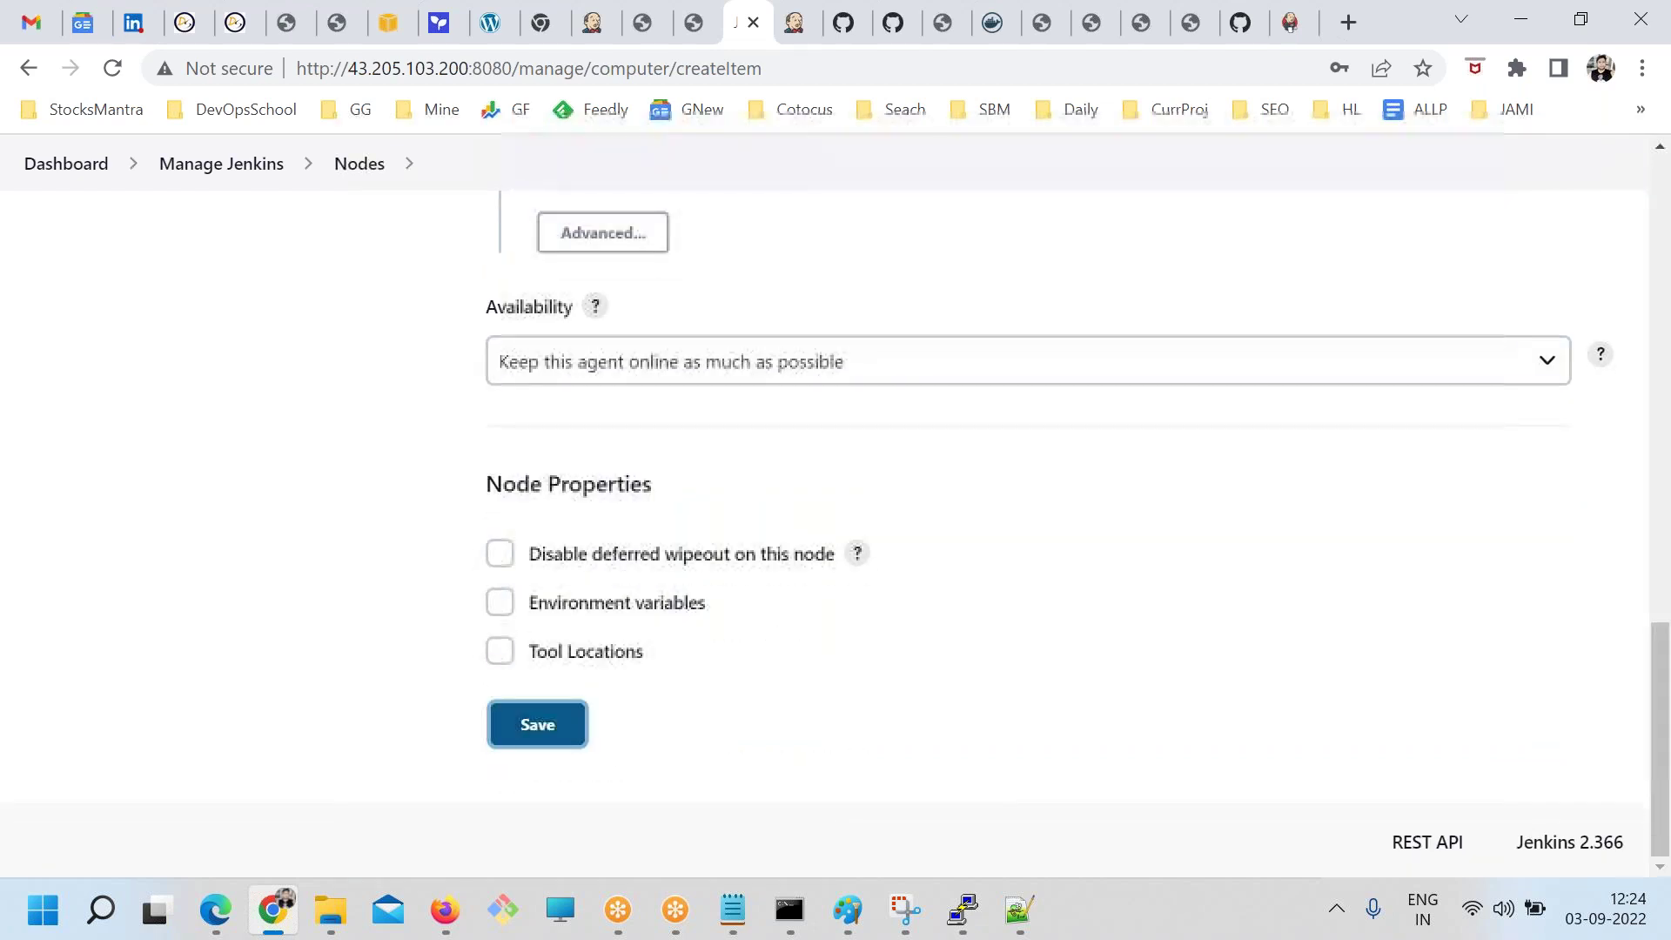
# Save linux2, try launching the agent (authentication fails), then return via Nodes to the dashboard
pyautogui.click(576, 727)
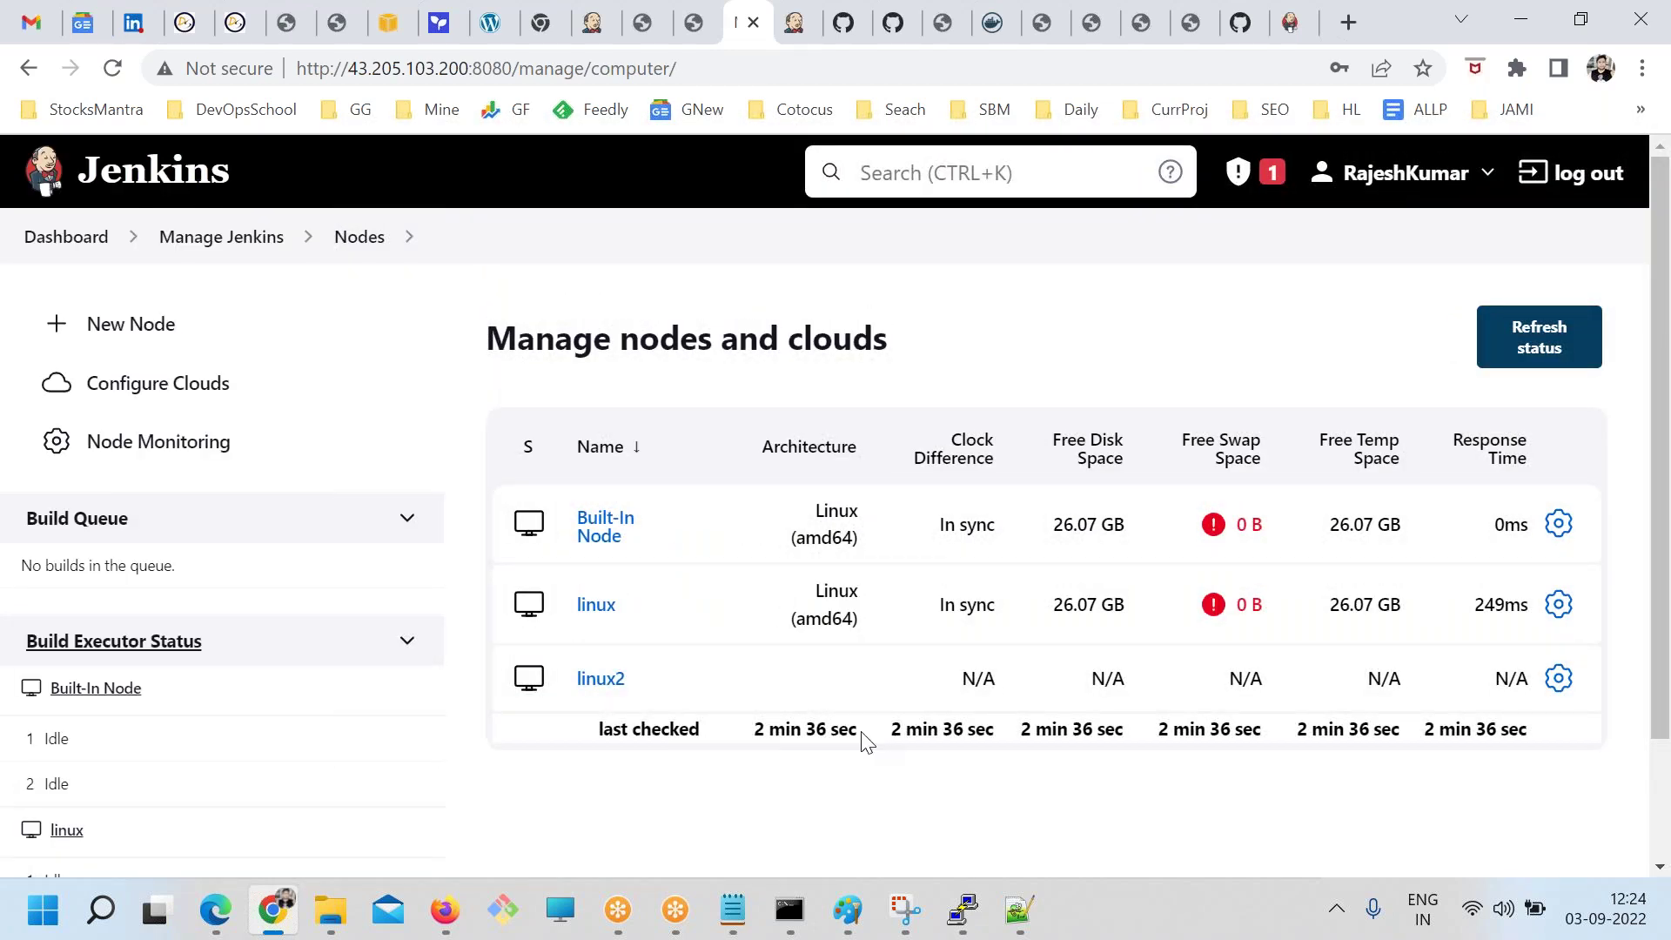
pyautogui.click(583, 687)
pyautogui.moveTo(682, 409); pyautogui.dragTo(908, 409)
pyautogui.moveTo(1088, 440); pyautogui.dragTo(885, 409)
pyautogui.click(633, 460)
pyautogui.moveTo(729, 624); pyautogui.dragTo(933, 659)
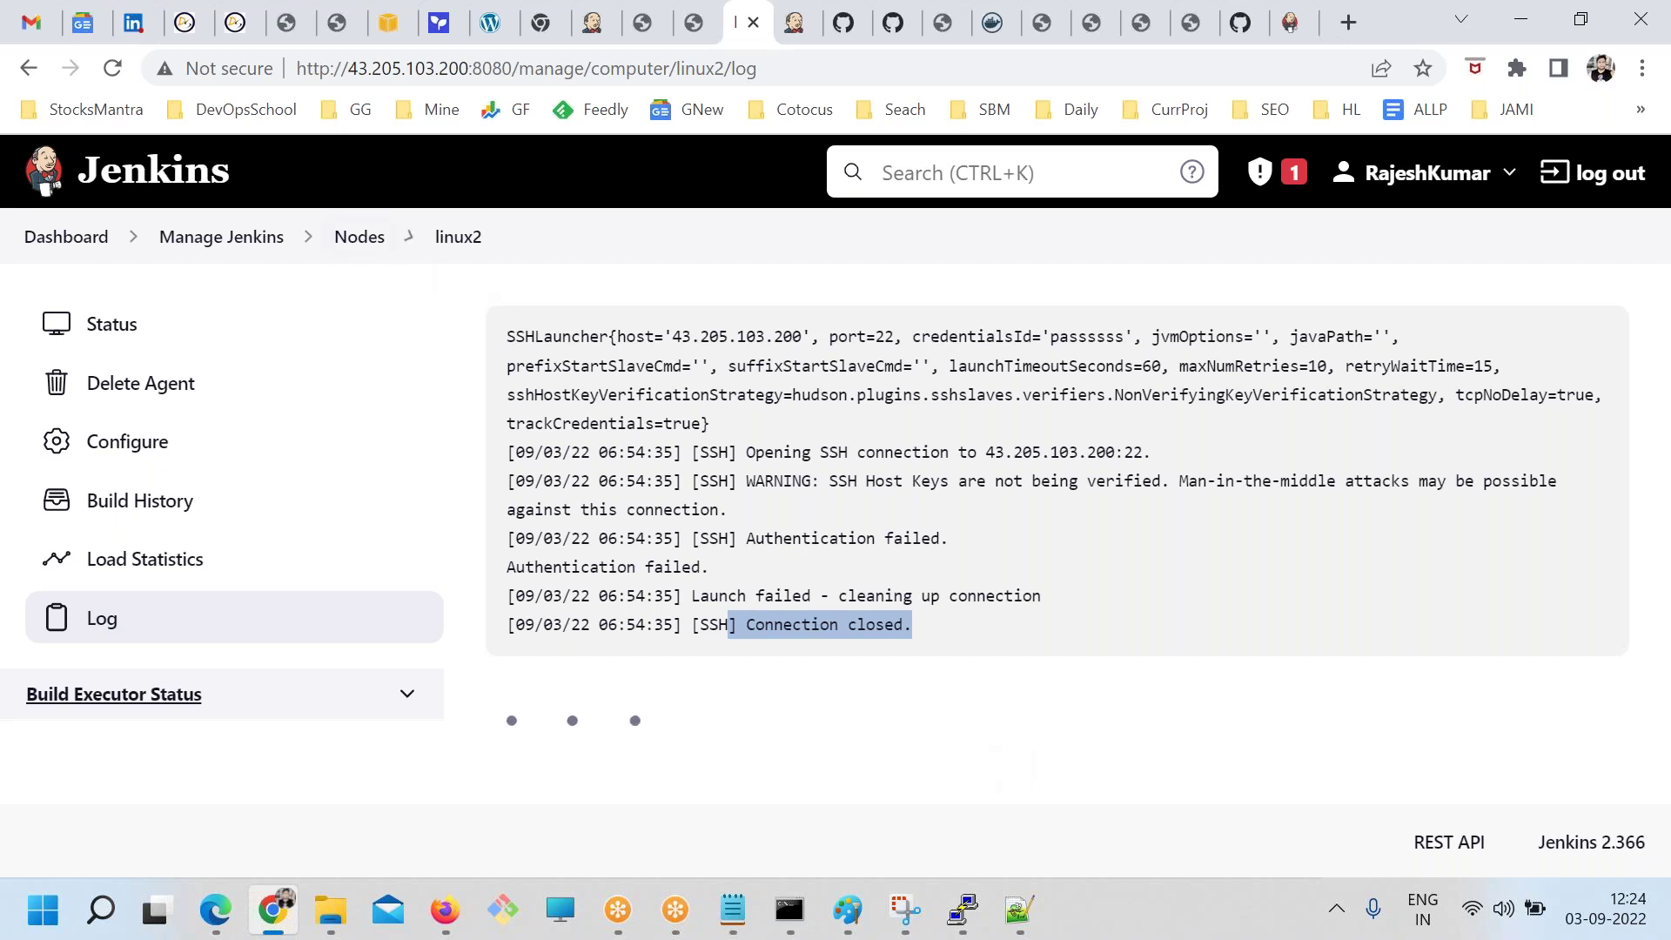
pyautogui.click(359, 237)
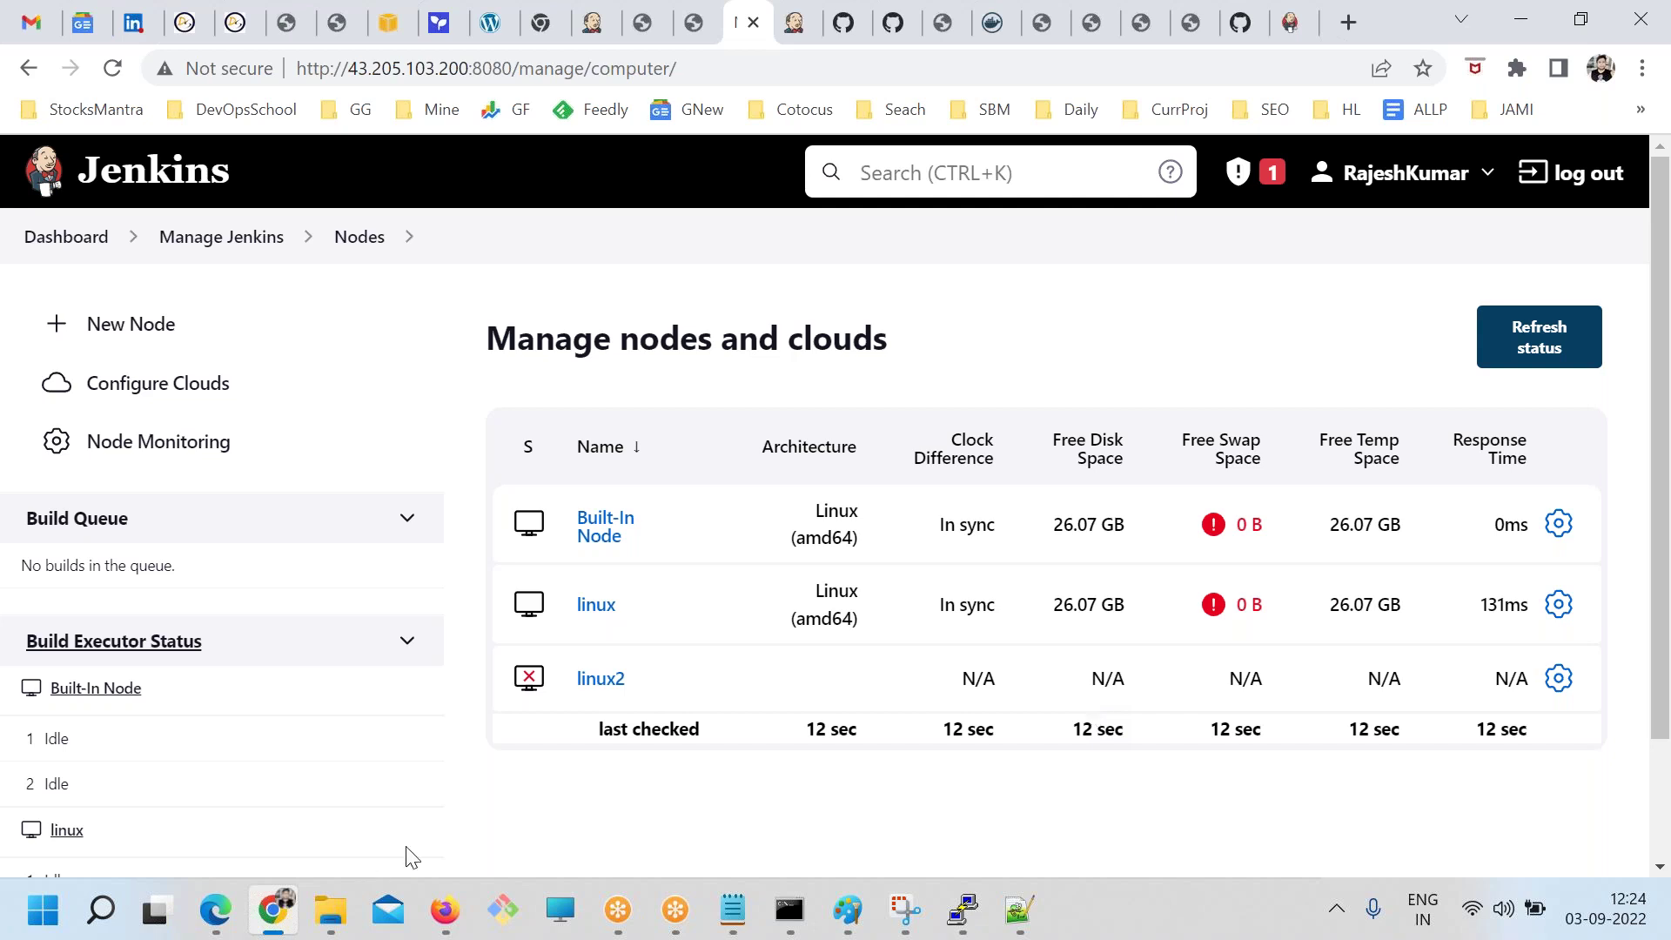
pyautogui.click(56, 239)
# Tick 'Restrict where this project can be run' on TEST with label linux and save
pyautogui.scroll(-3, 736, 544)
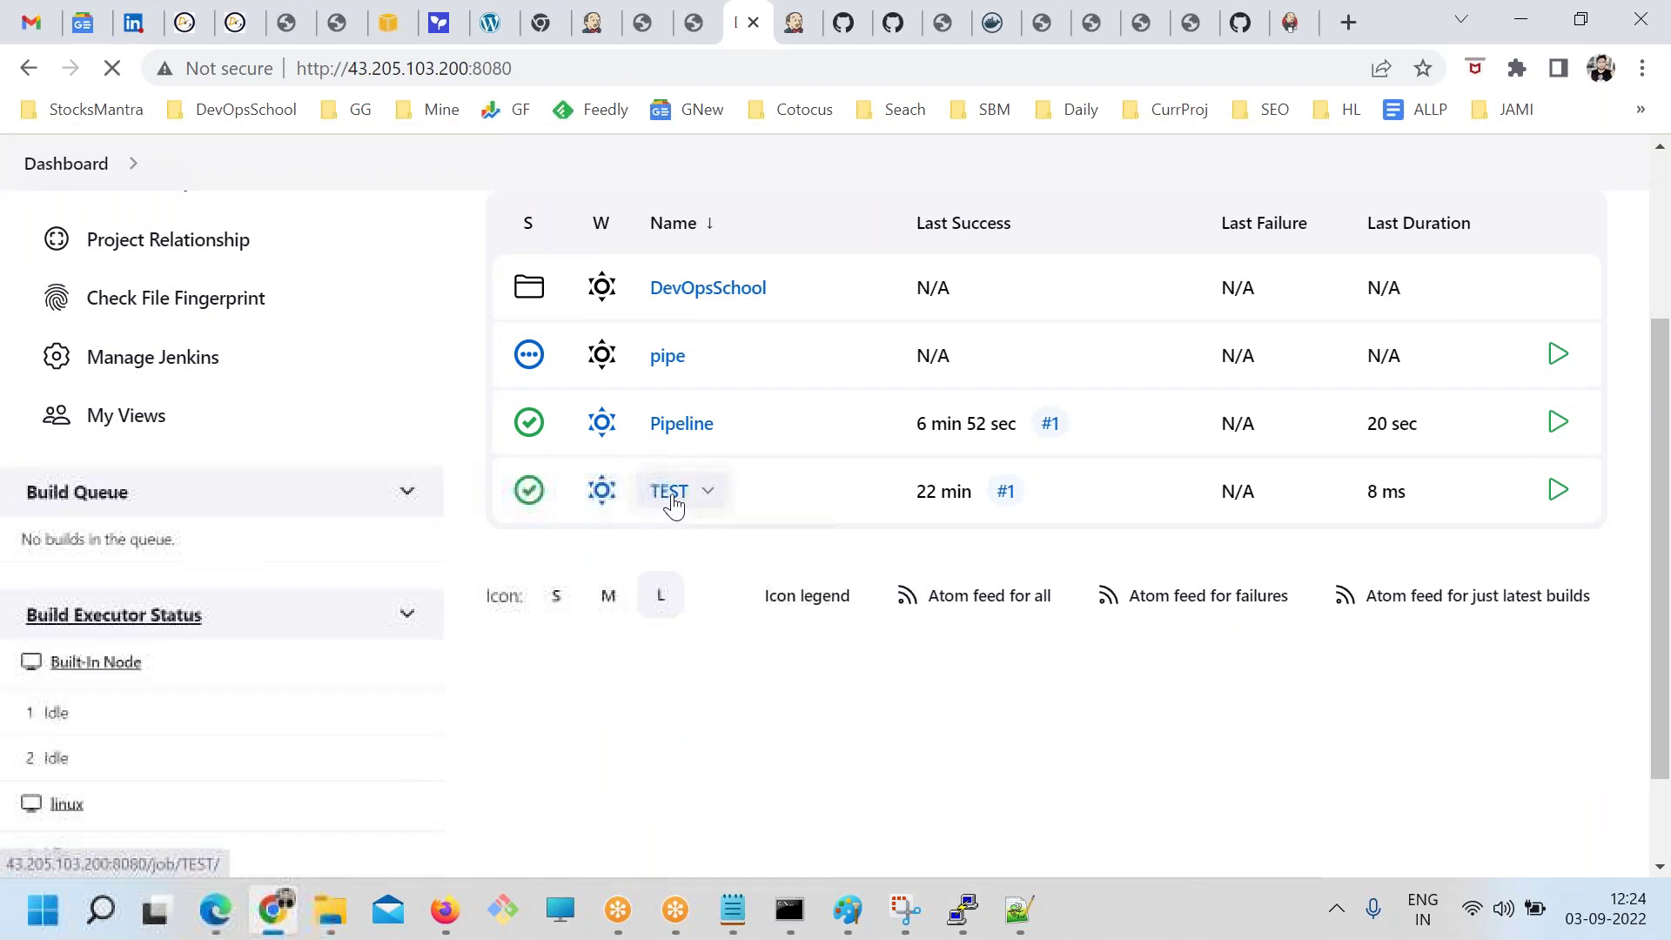
pyautogui.click(670, 490)
pyautogui.click(138, 571)
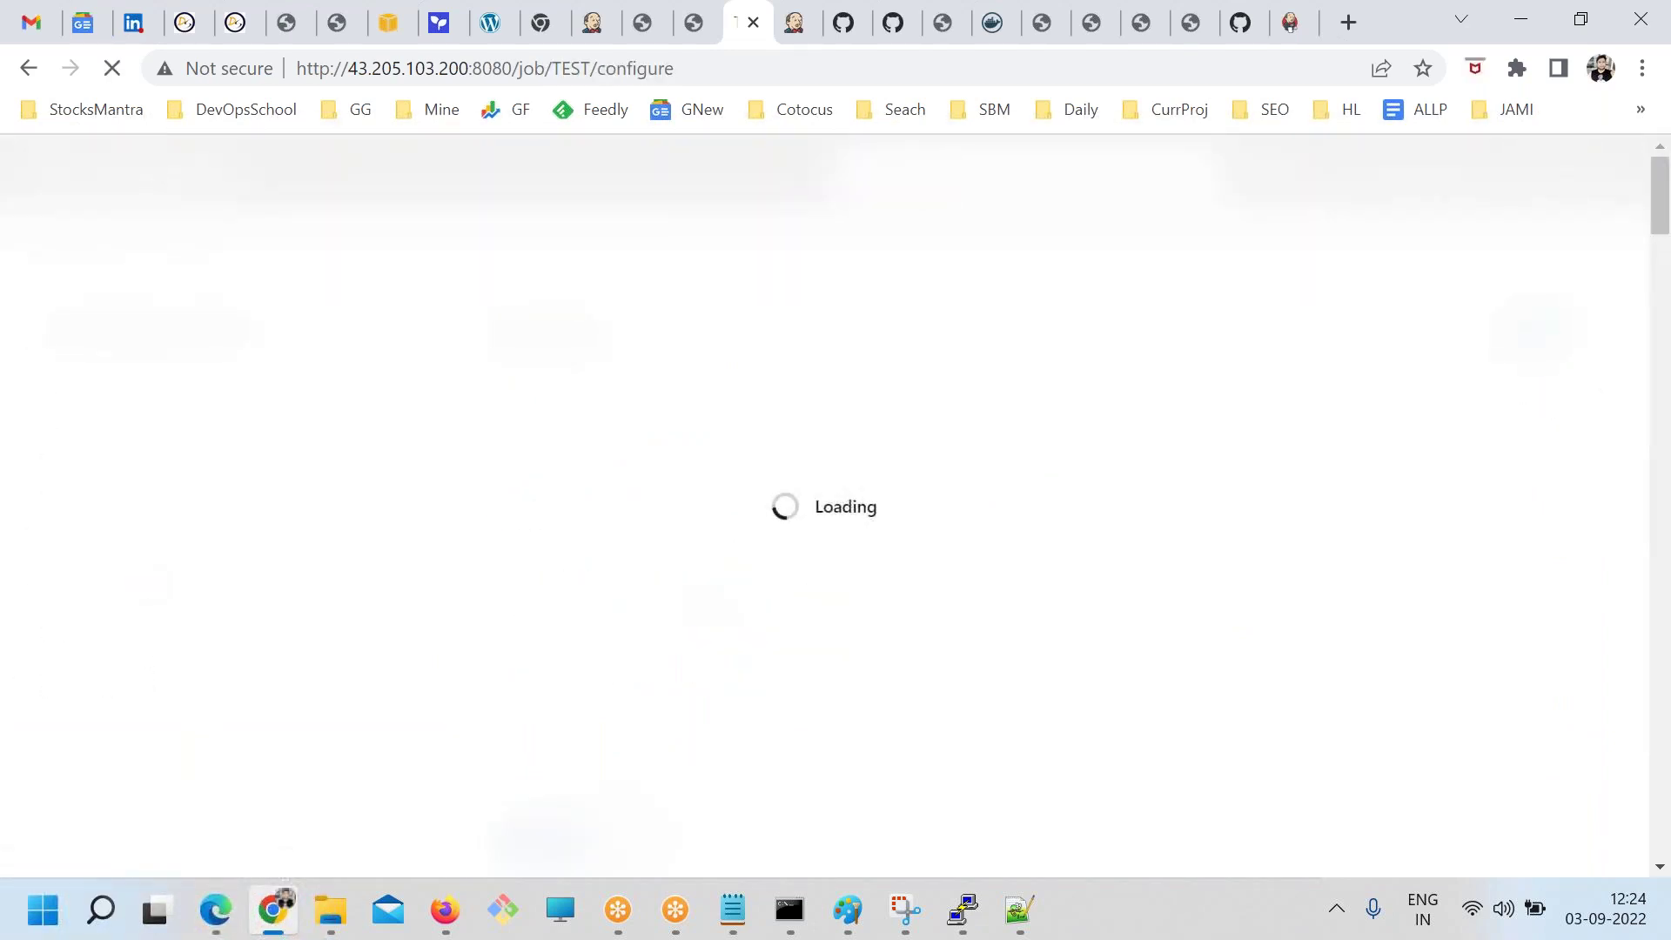
pyautogui.scroll(-5, 682, 522)
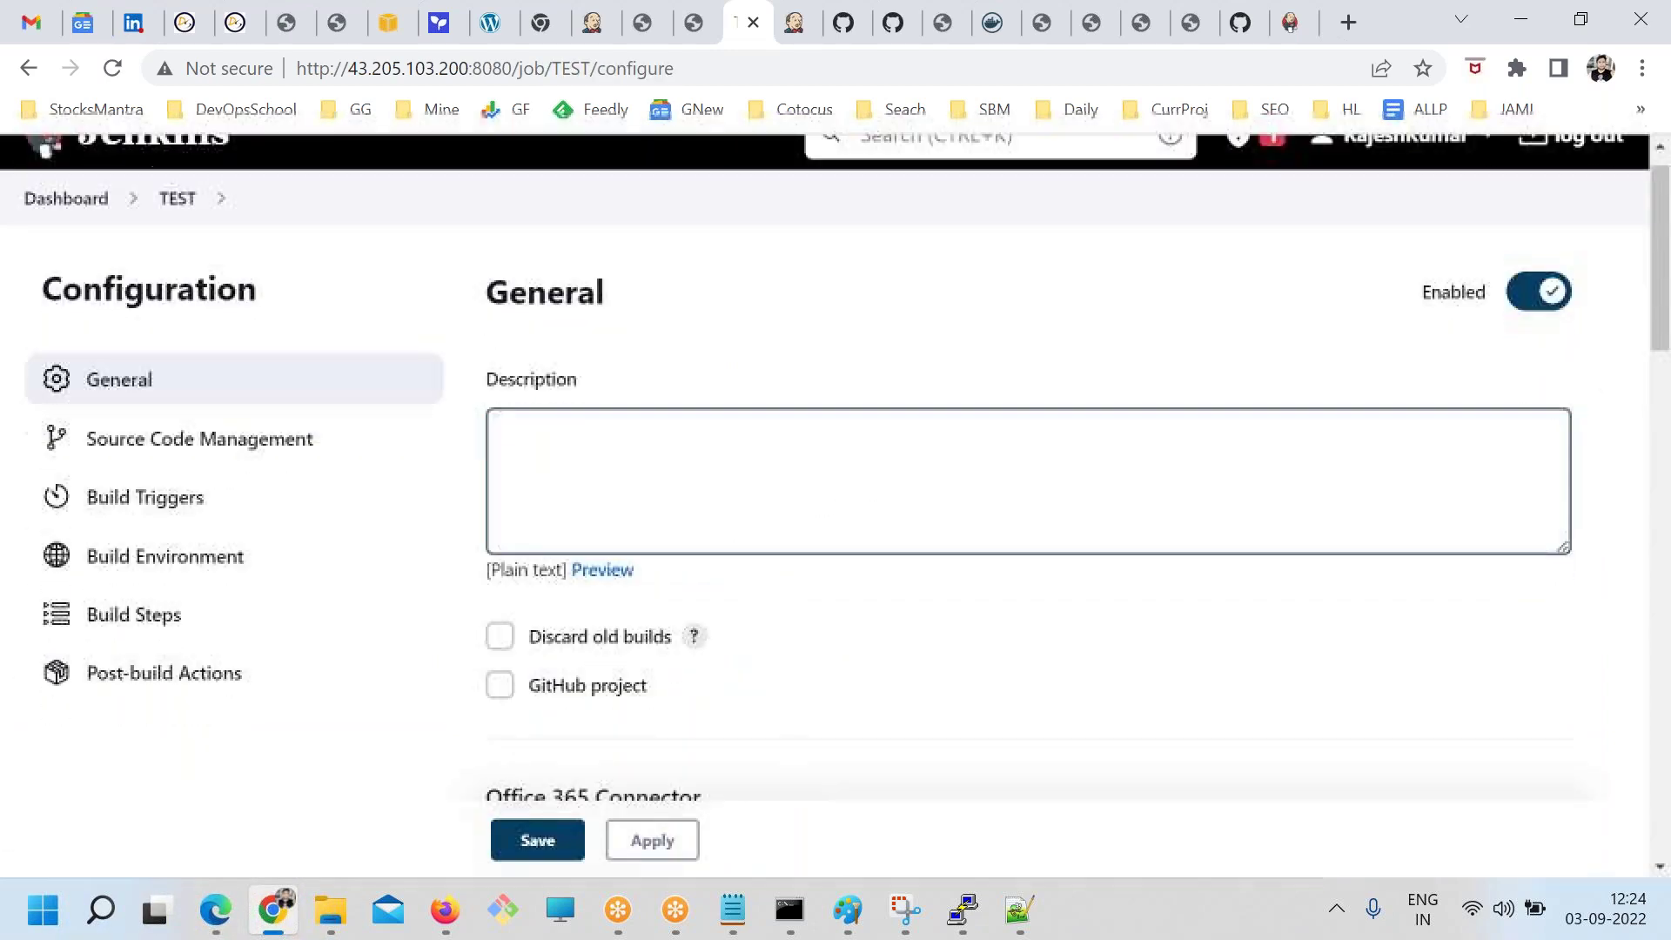
pyautogui.scroll(-3, 811, 541)
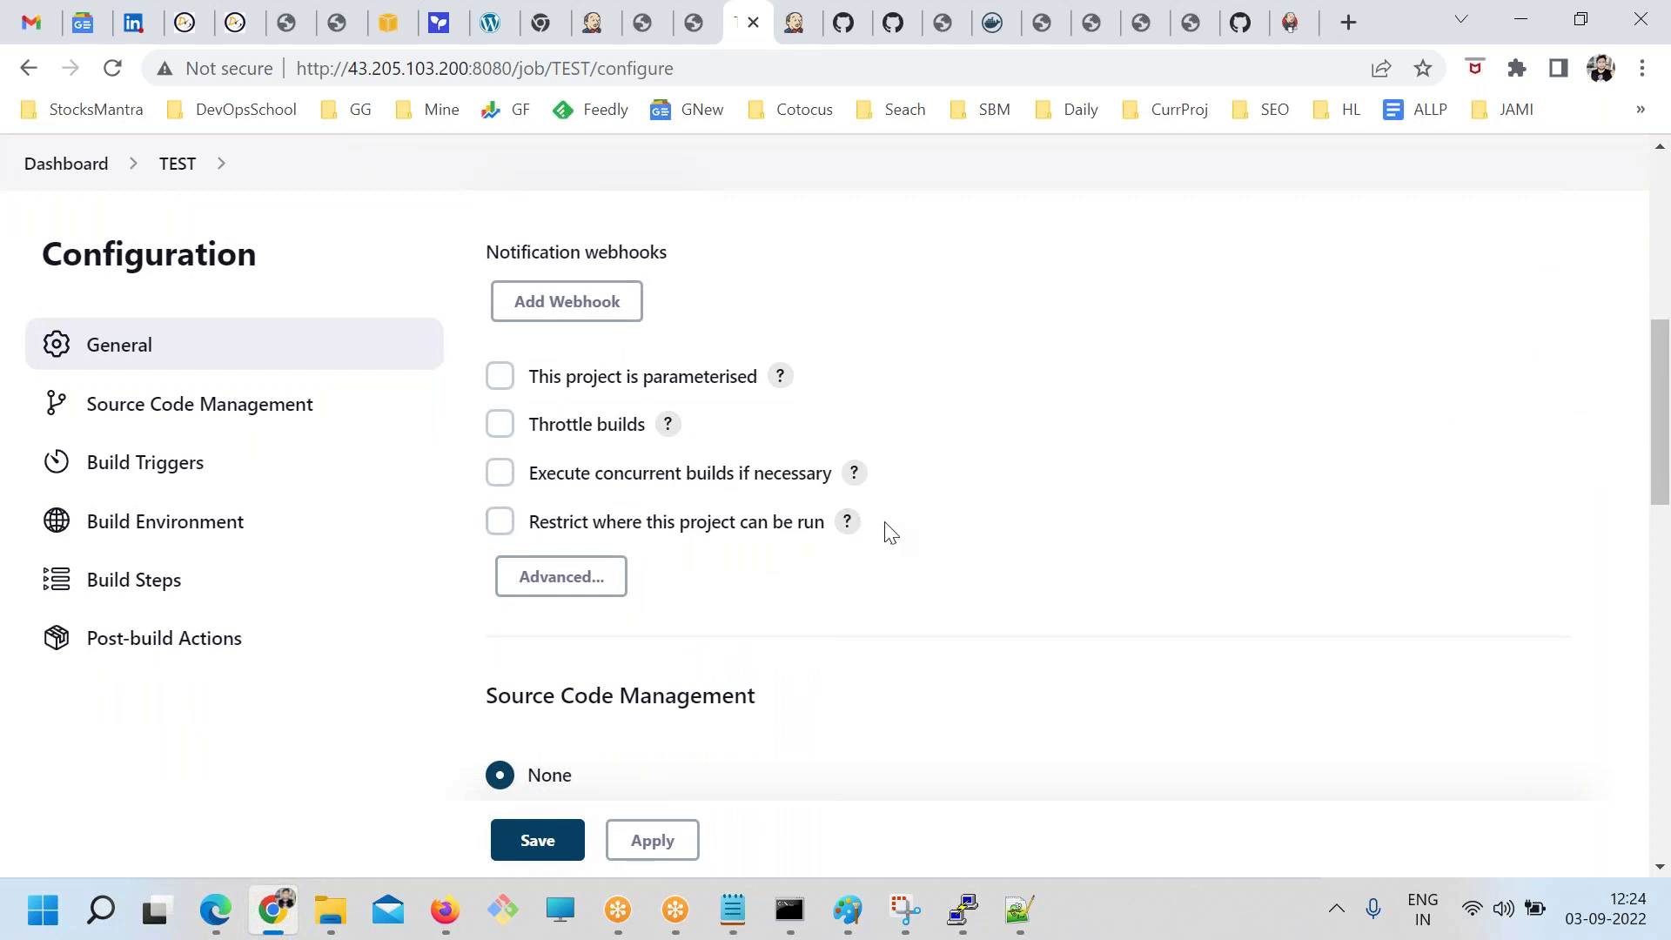
pyautogui.moveTo(889, 531); pyautogui.dragTo(530, 524)
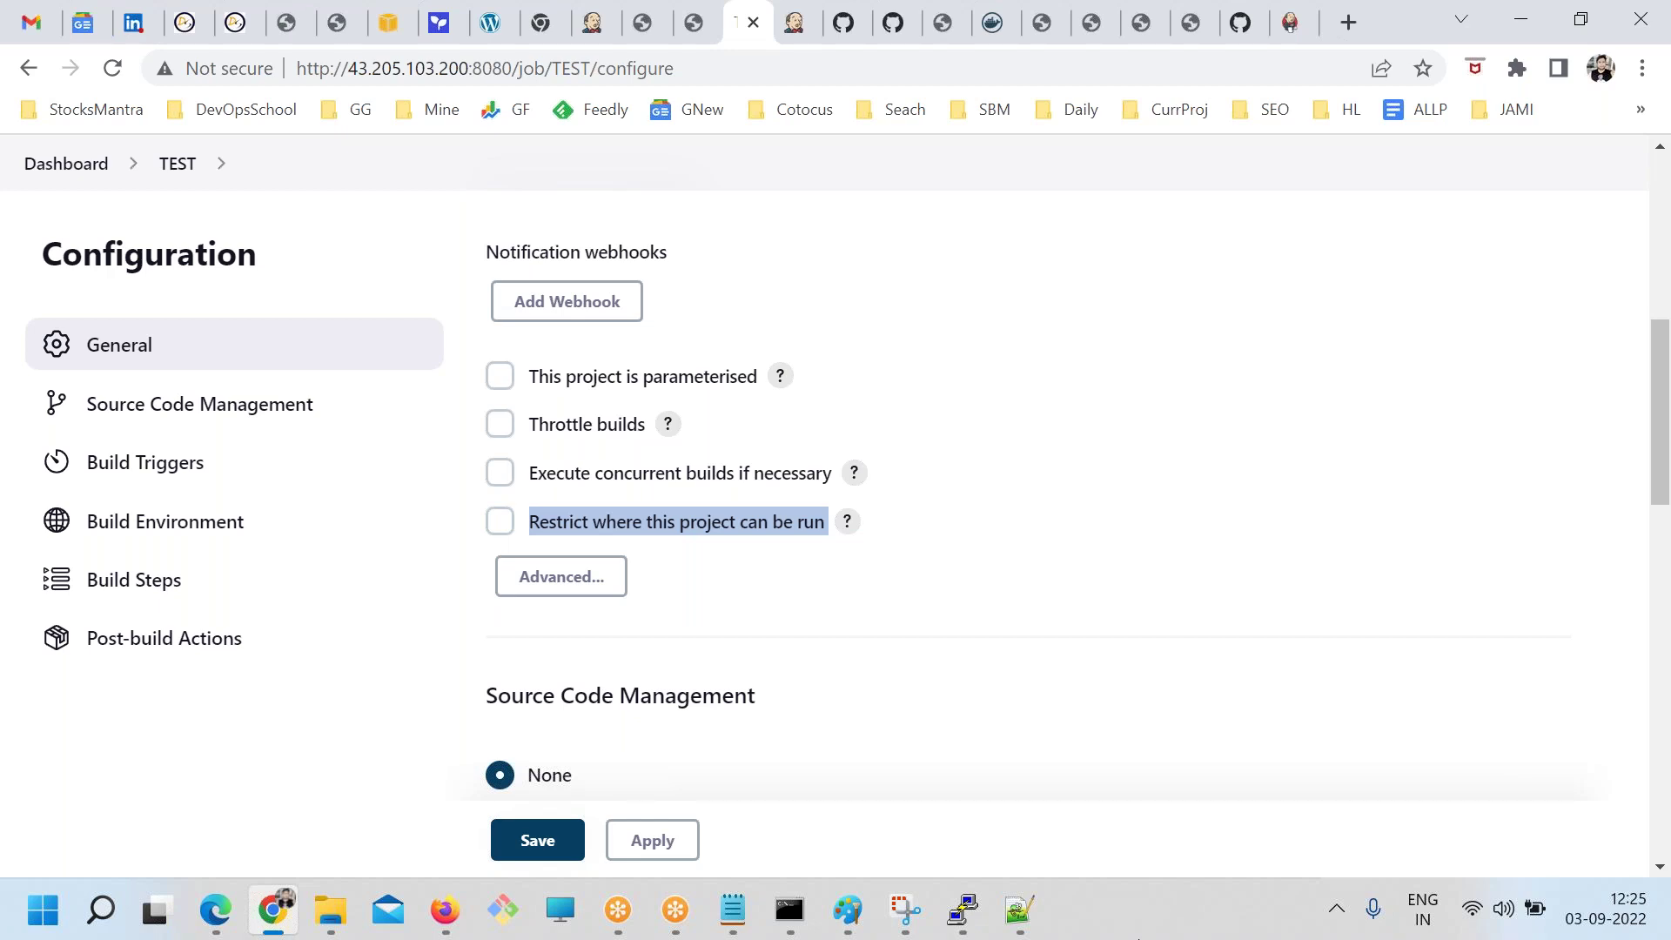
pyautogui.click(681, 525)
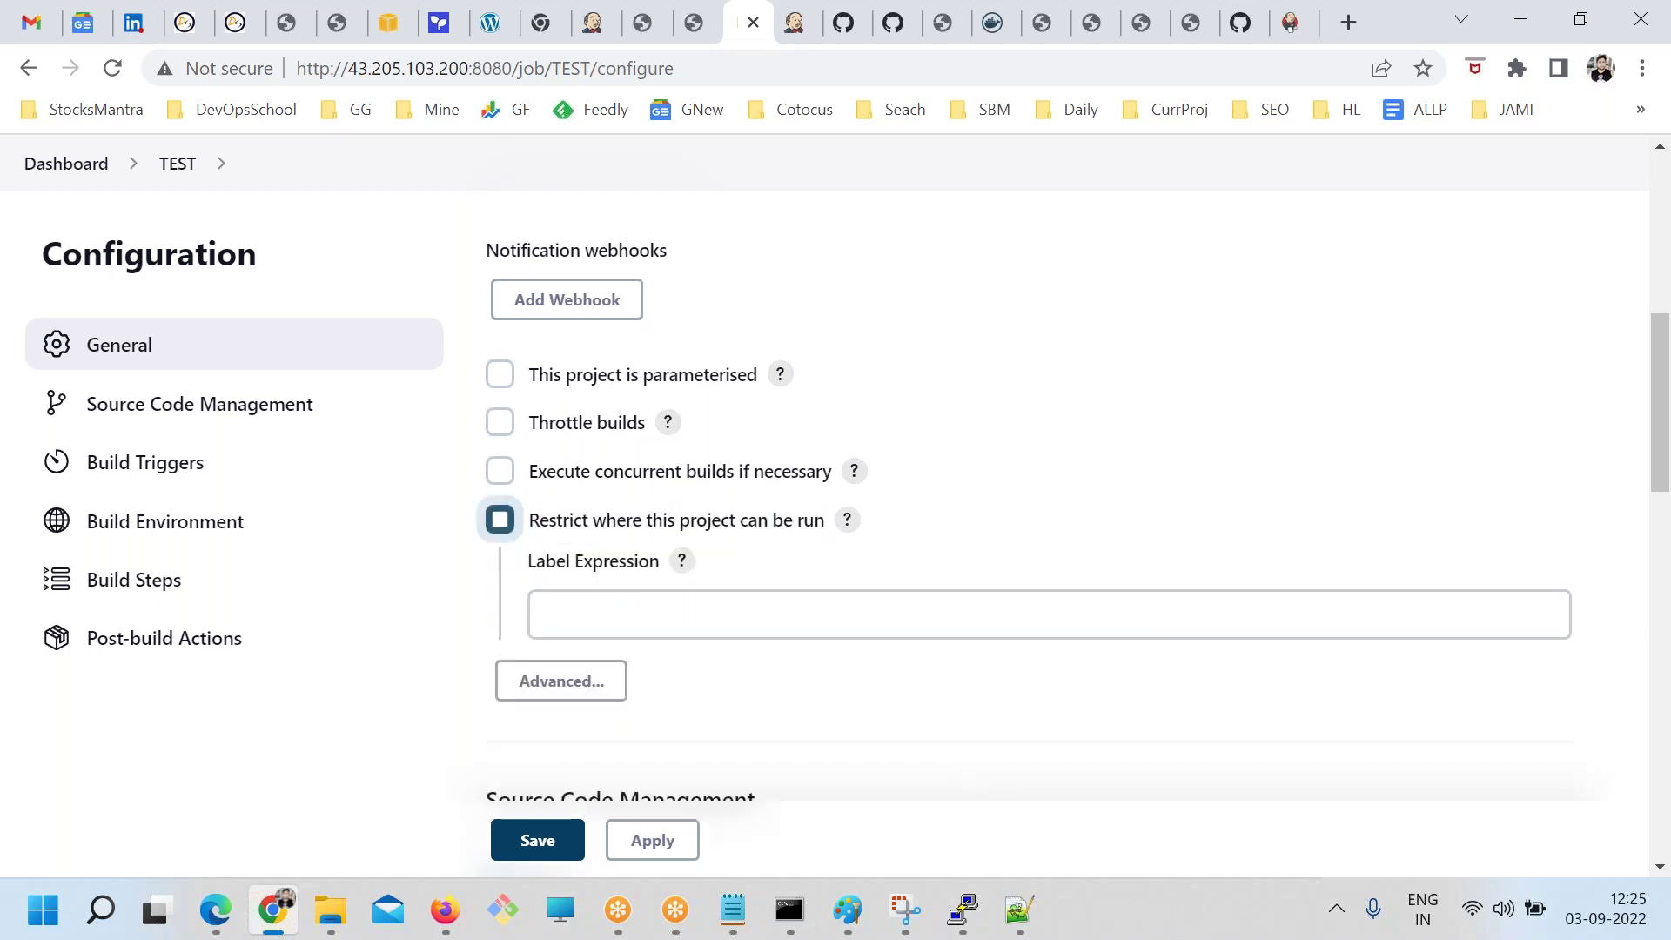
pyautogui.scroll(-4, 633, 299)
pyautogui.scroll(4, 651, 338)
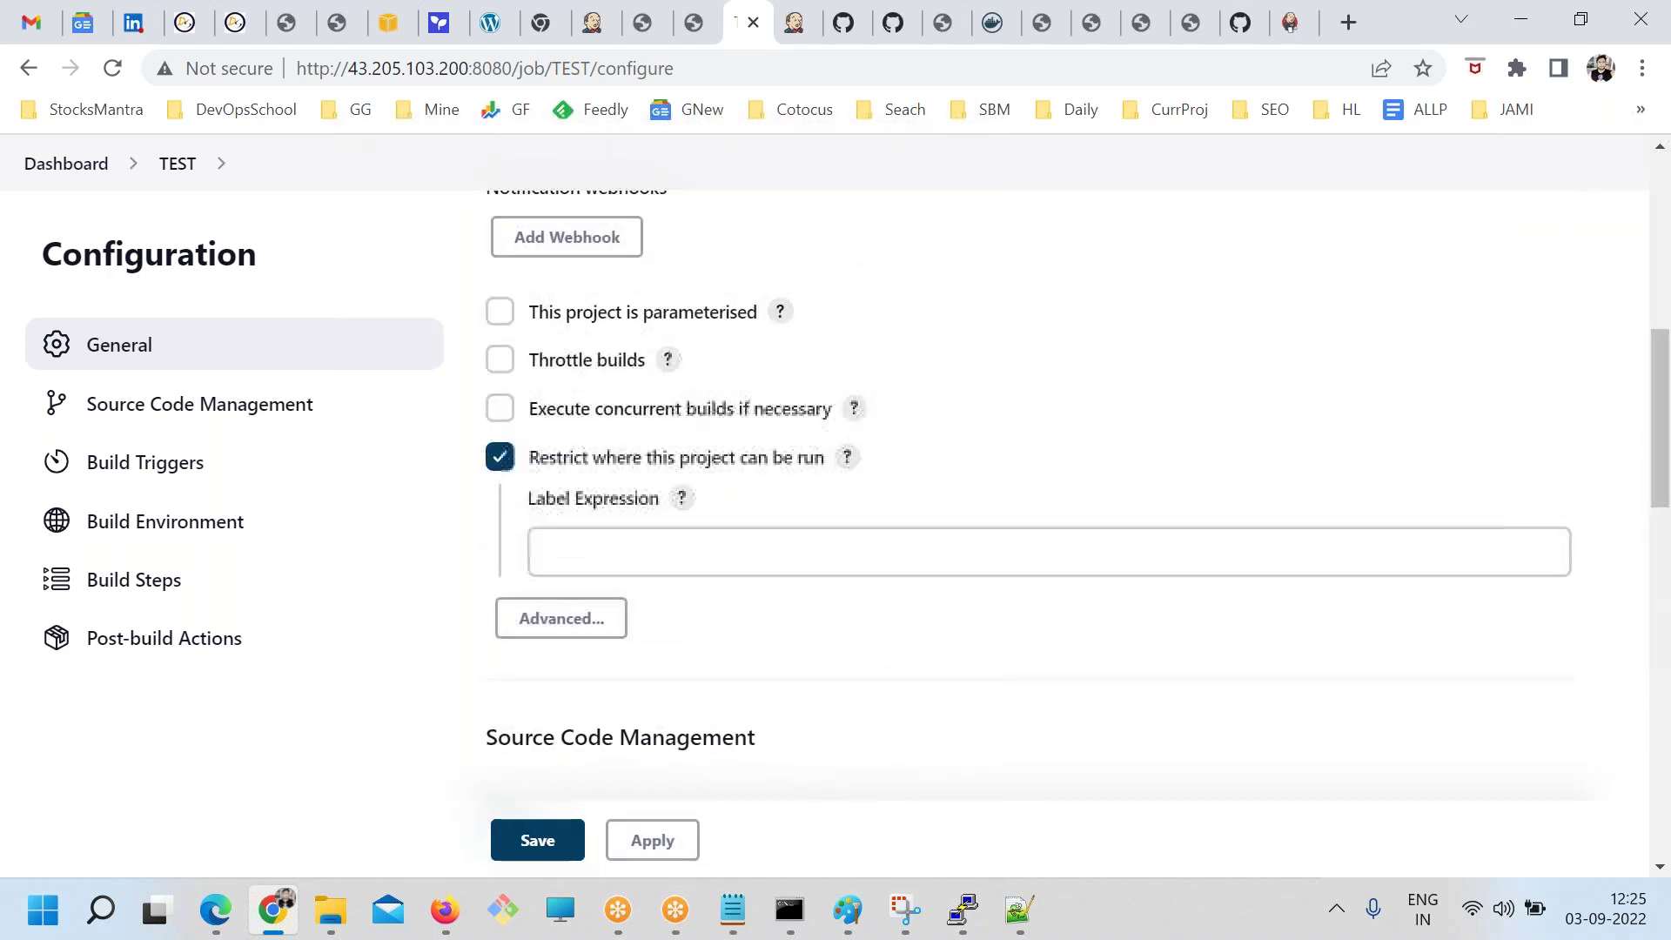
pyautogui.click(665, 552)
pyautogui.write('linb')
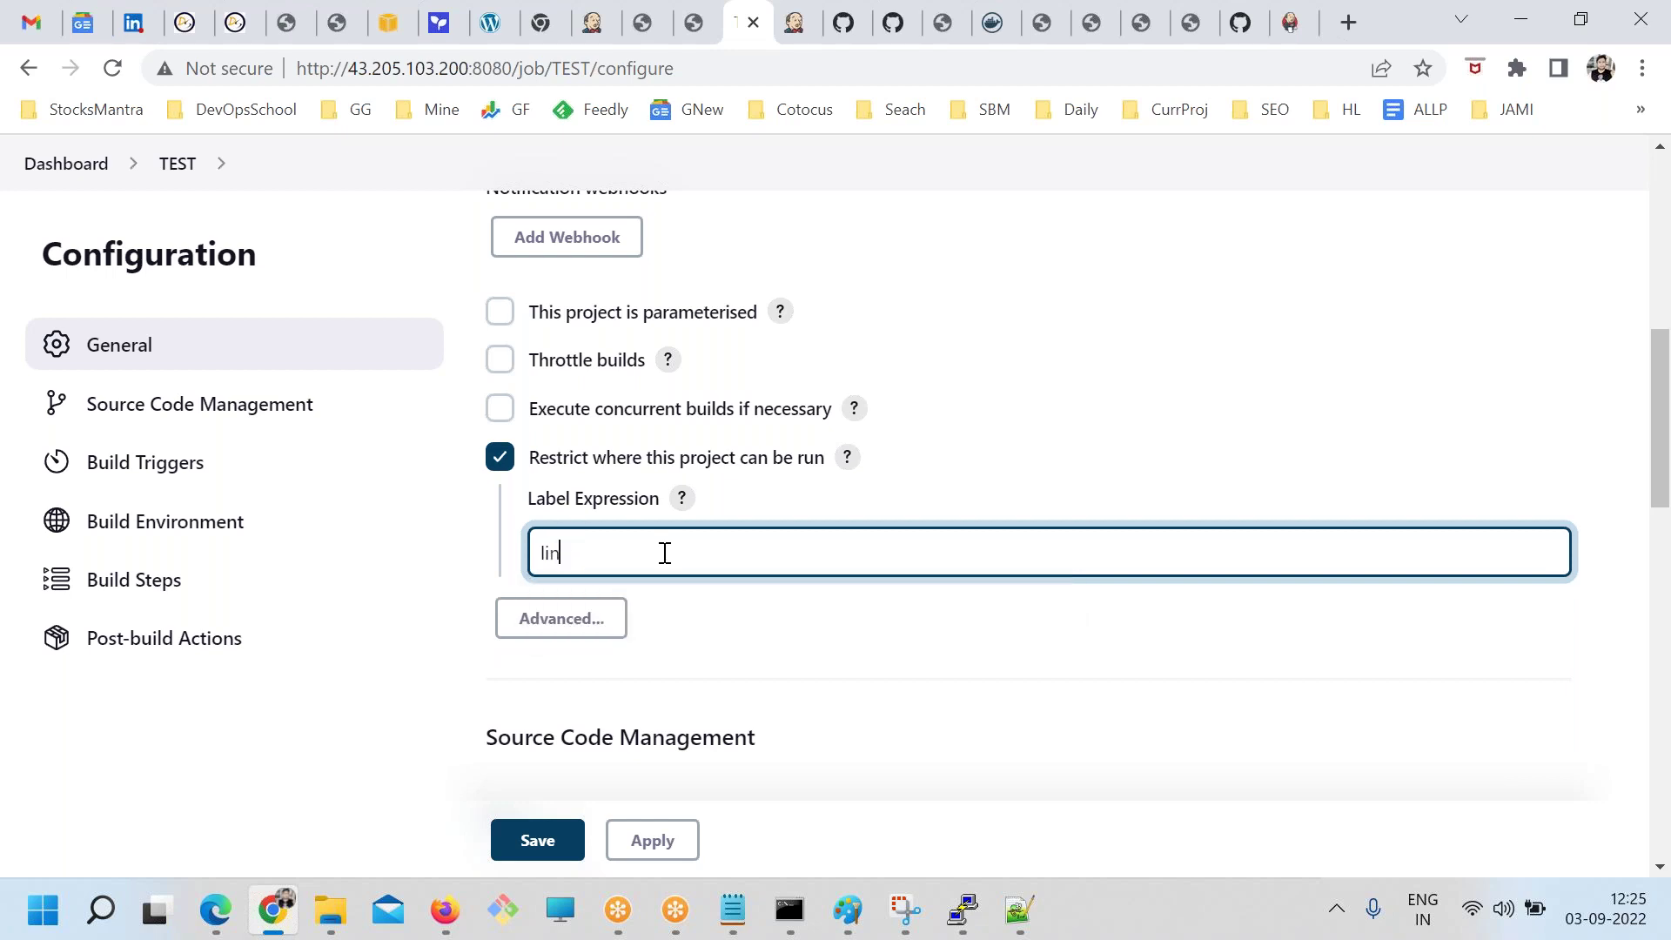
pyautogui.click(591, 597)
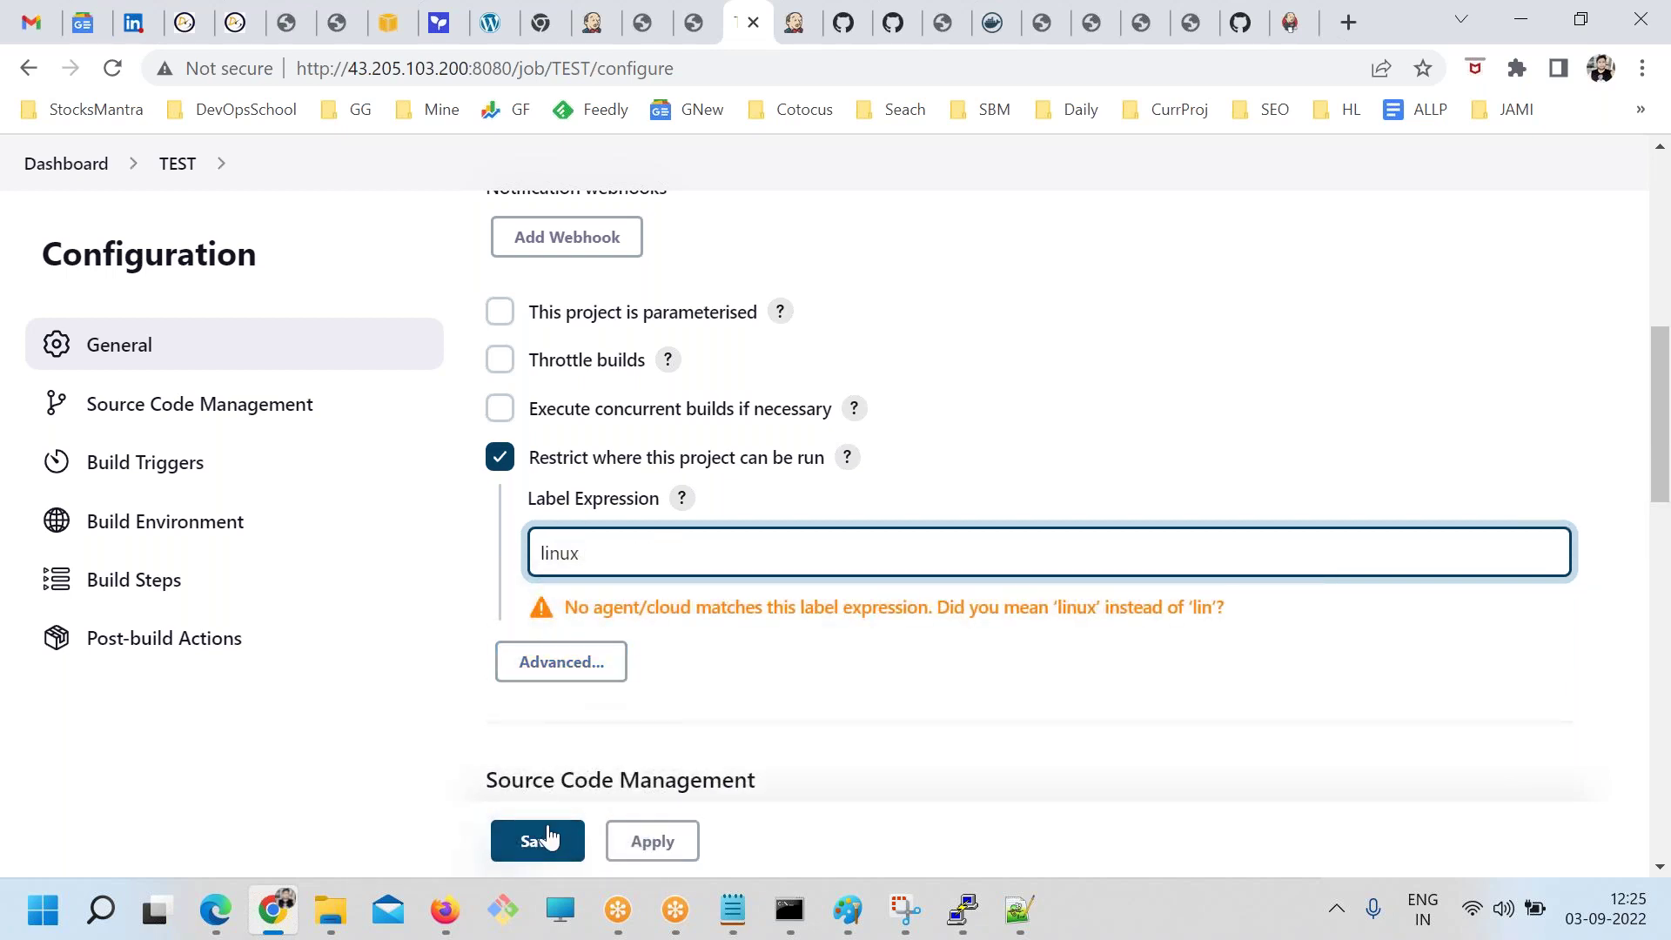
pyautogui.click(549, 837)
# Build TEST and verify build #2's console shows 'Building remotely on linux'
pyautogui.click(126, 492)
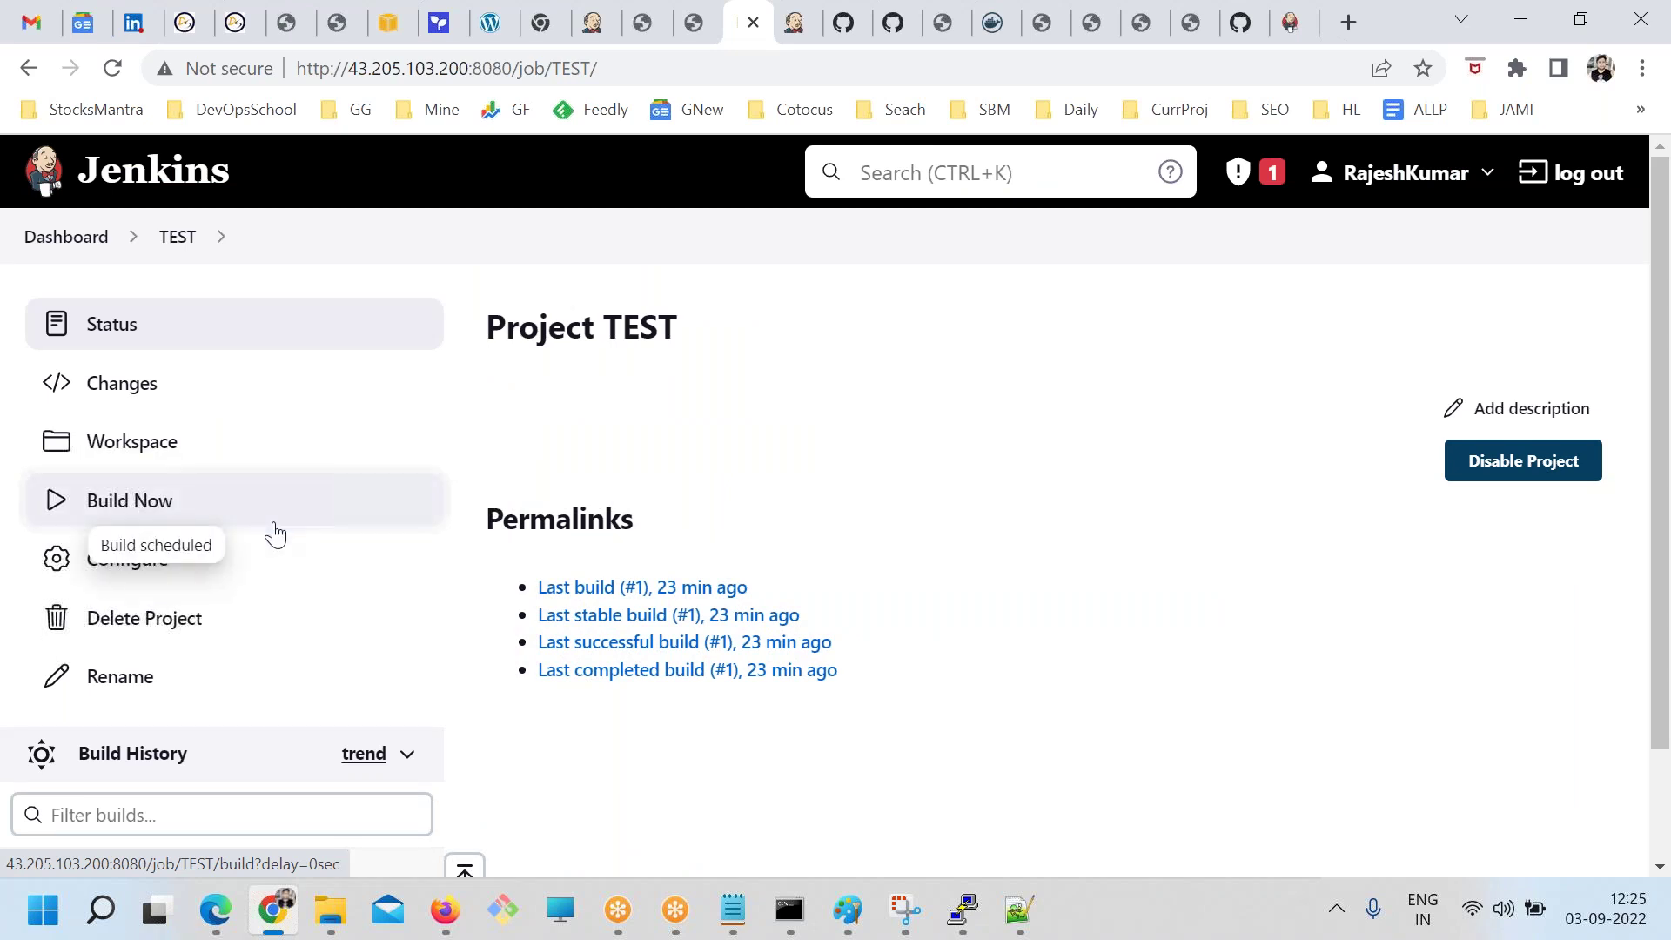
pyautogui.scroll(-2, 248, 609)
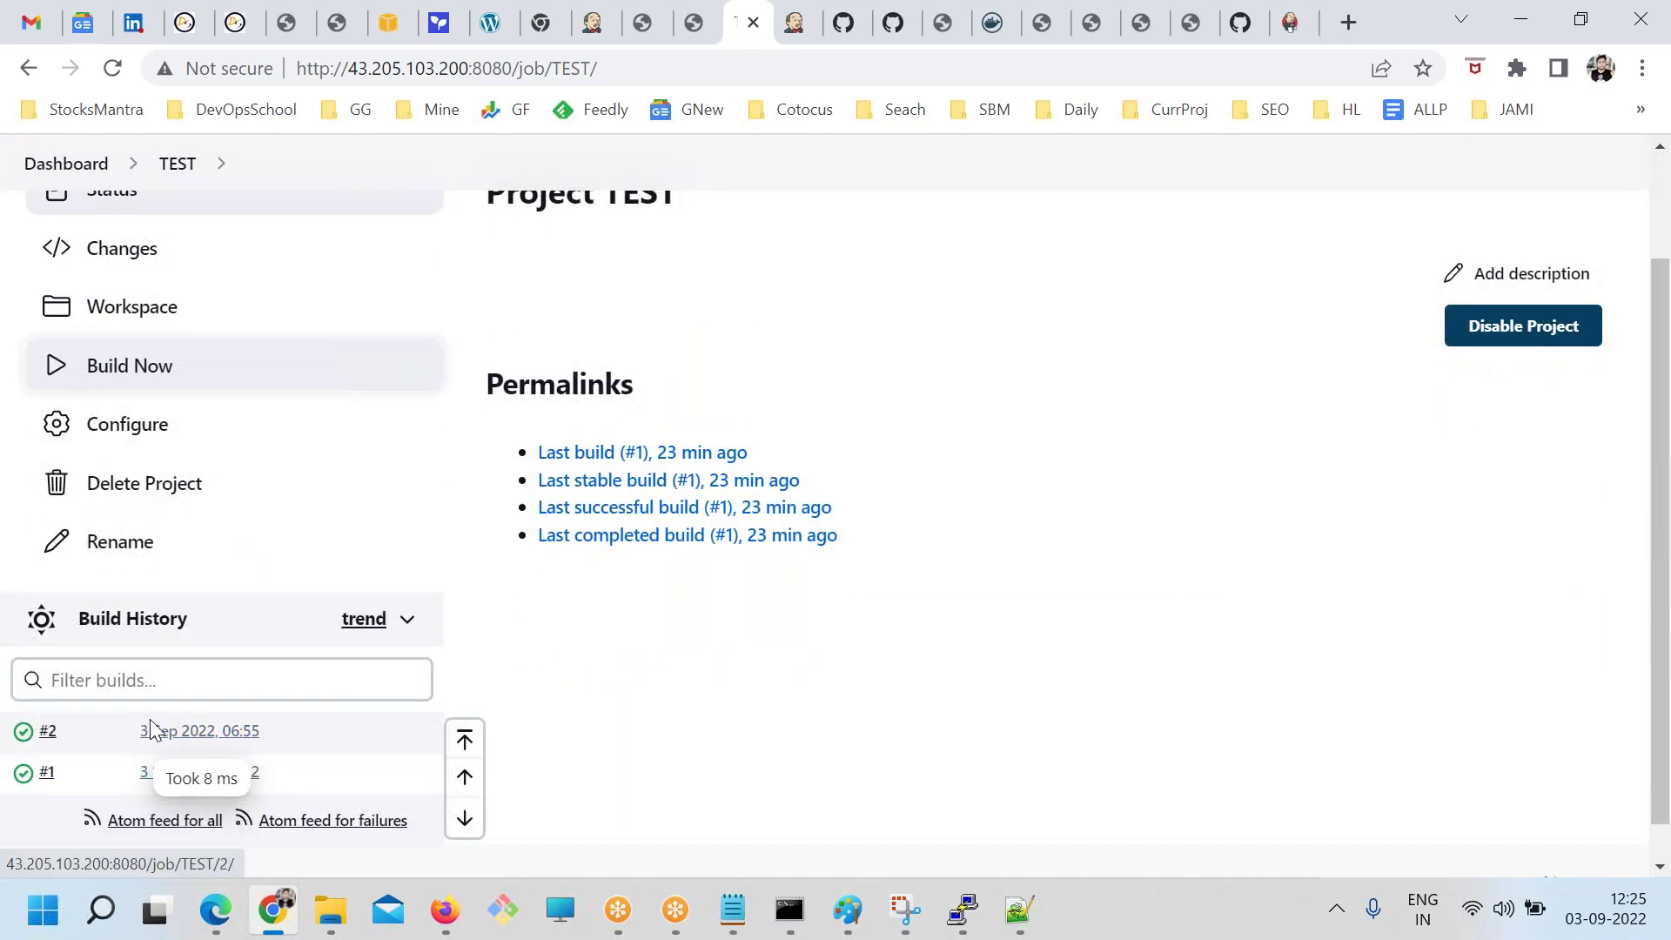
pyautogui.click(155, 726)
pyautogui.click(103, 446)
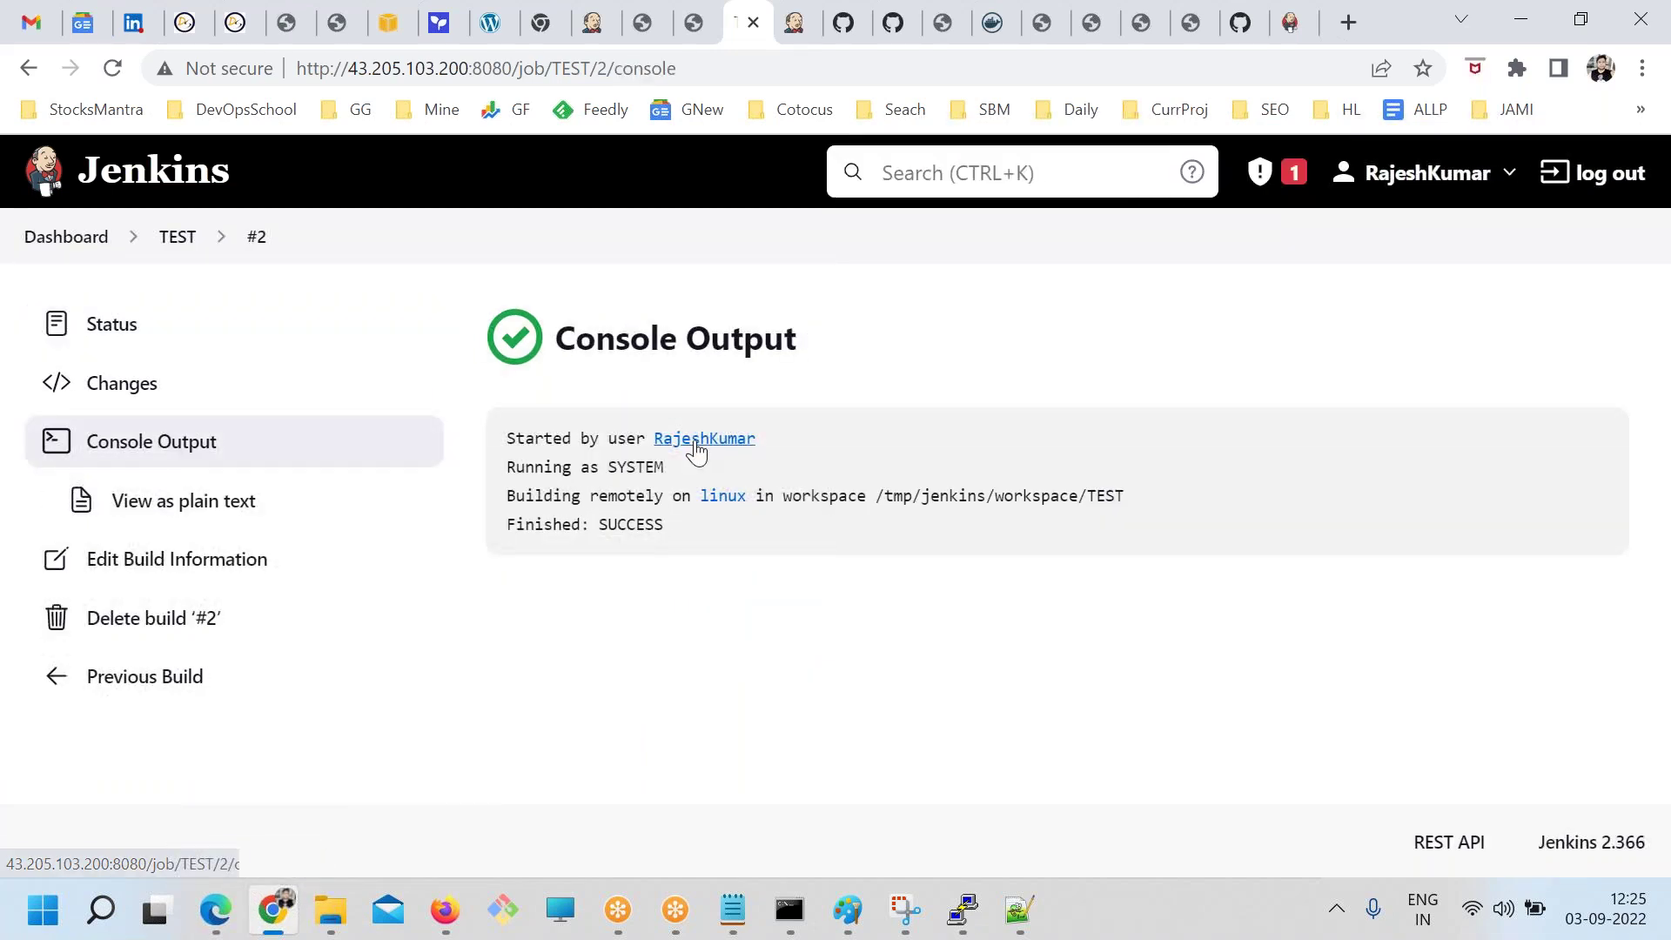
pyautogui.moveTo(1117, 501); pyautogui.dragTo(477, 513)
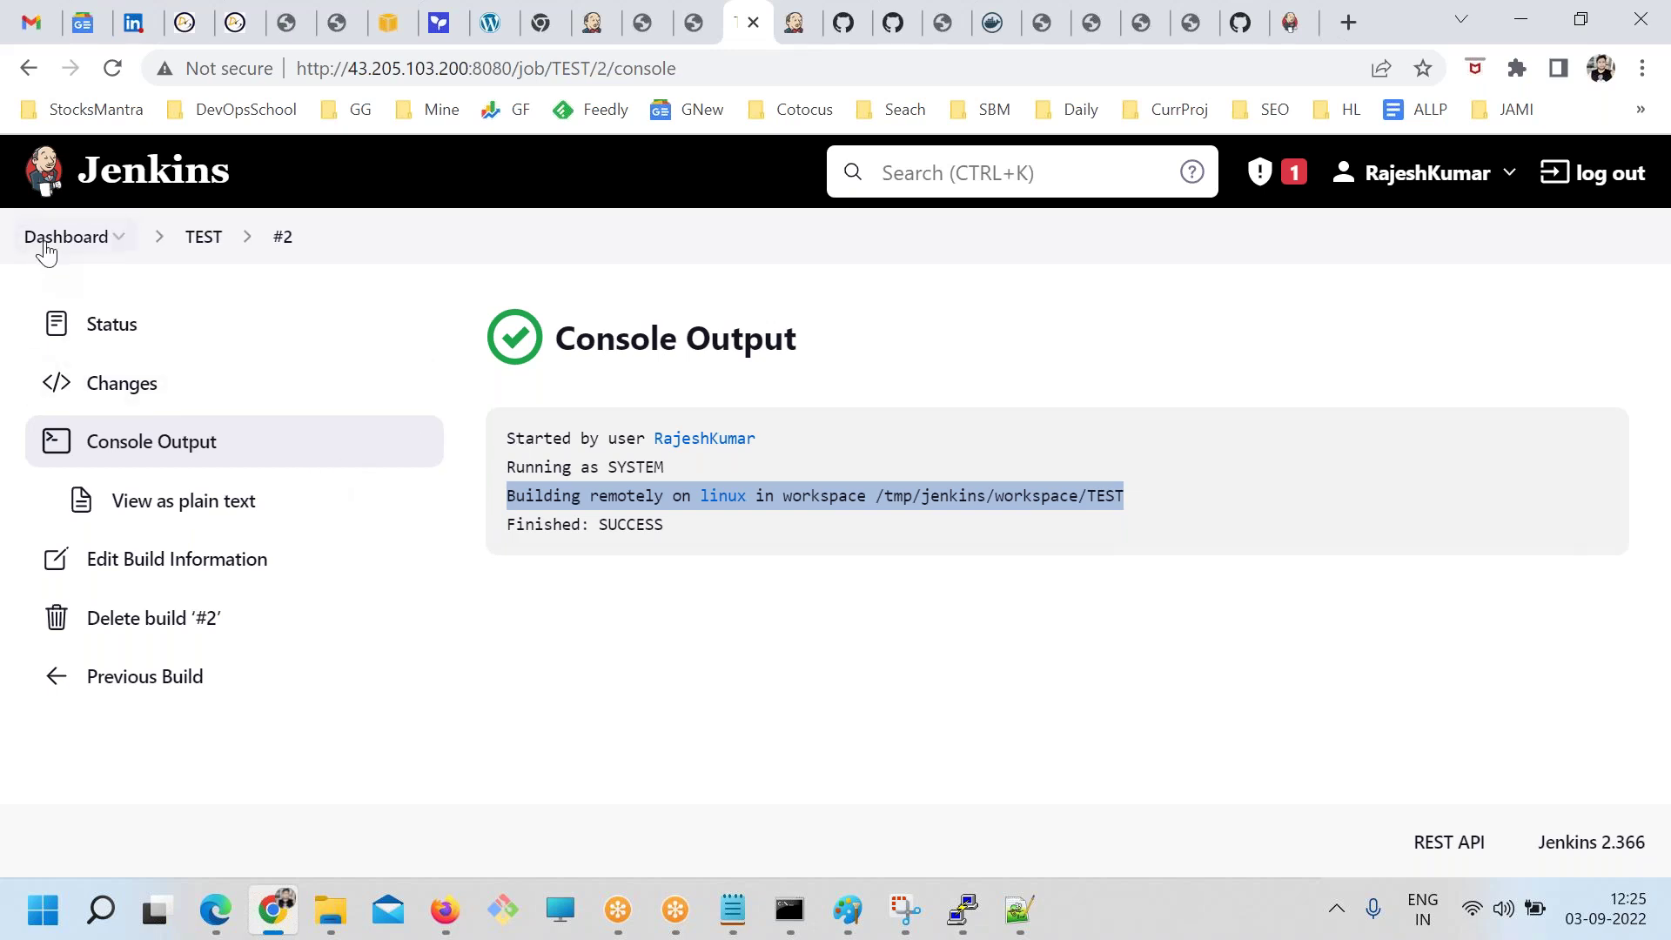
pyautogui.click(46, 240)
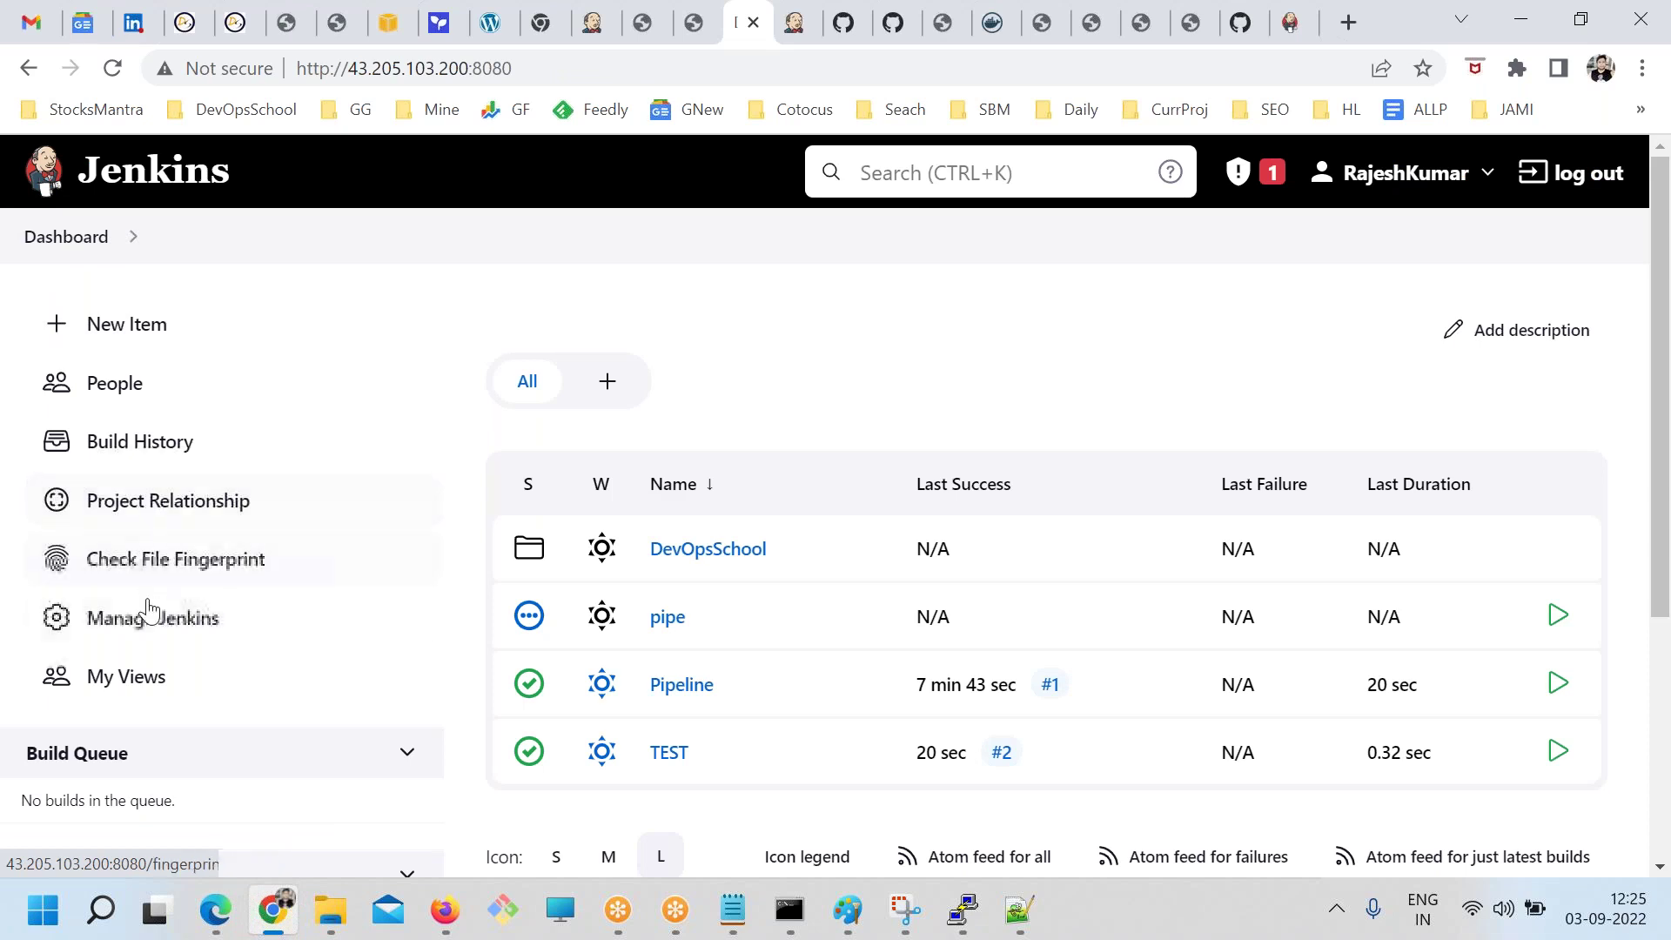
# View the Jenkins users list and the Create User form, then go back to Manage Jenkins
pyautogui.click(148, 614)
pyautogui.scroll(-7, 1122, 744)
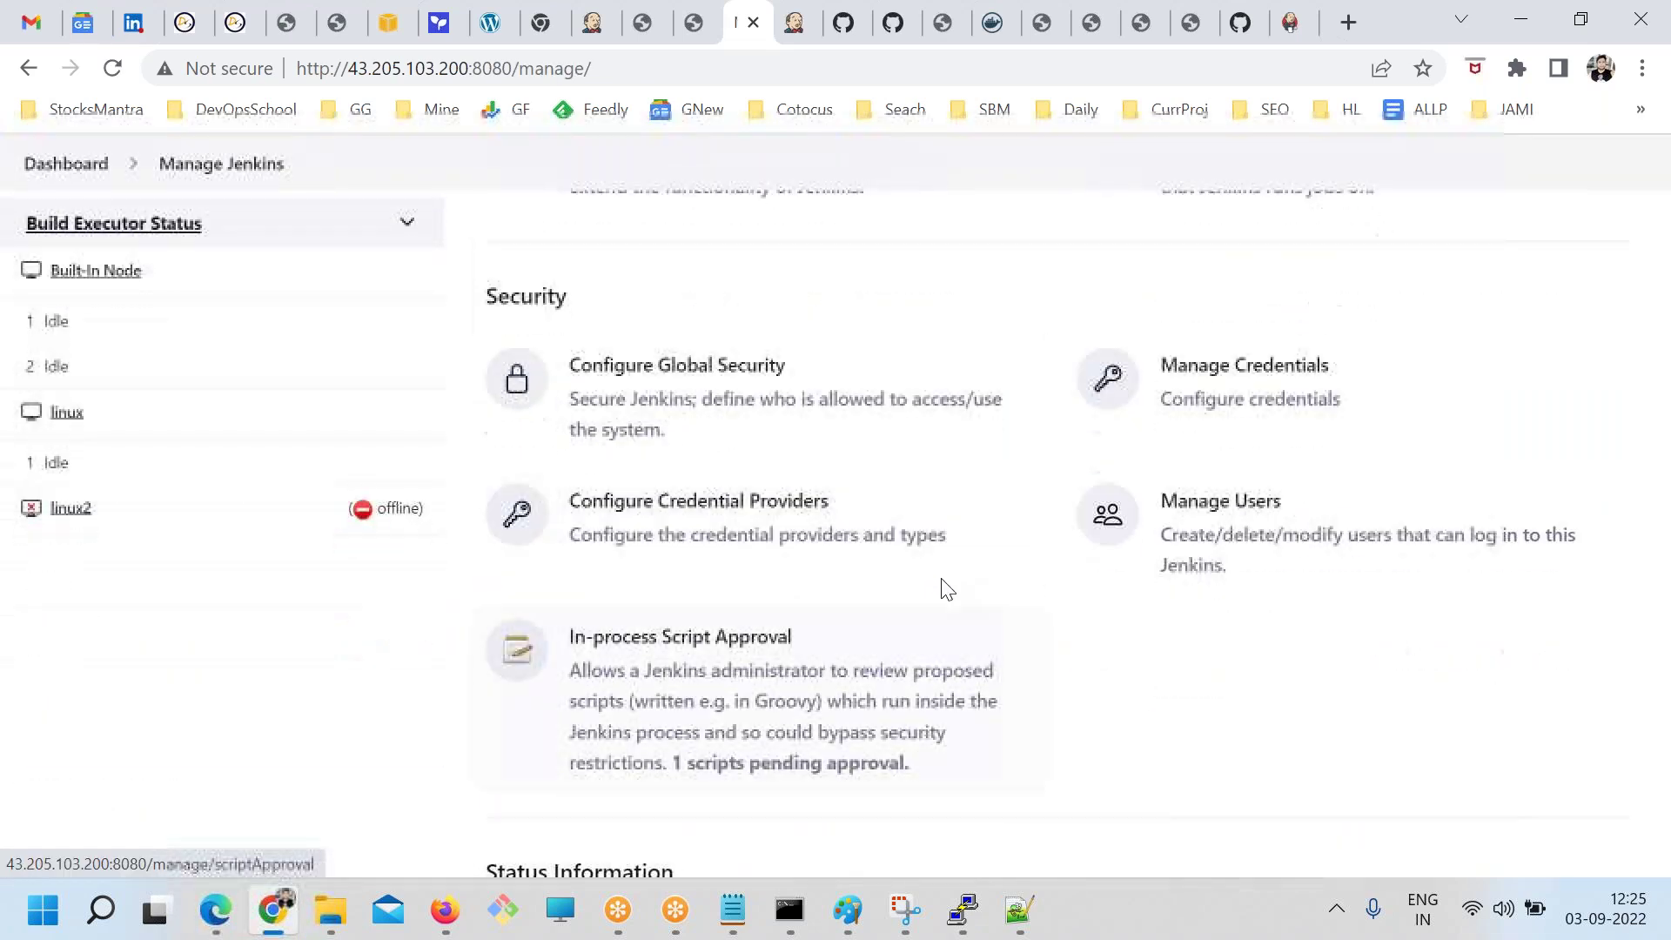
pyautogui.click(1216, 505)
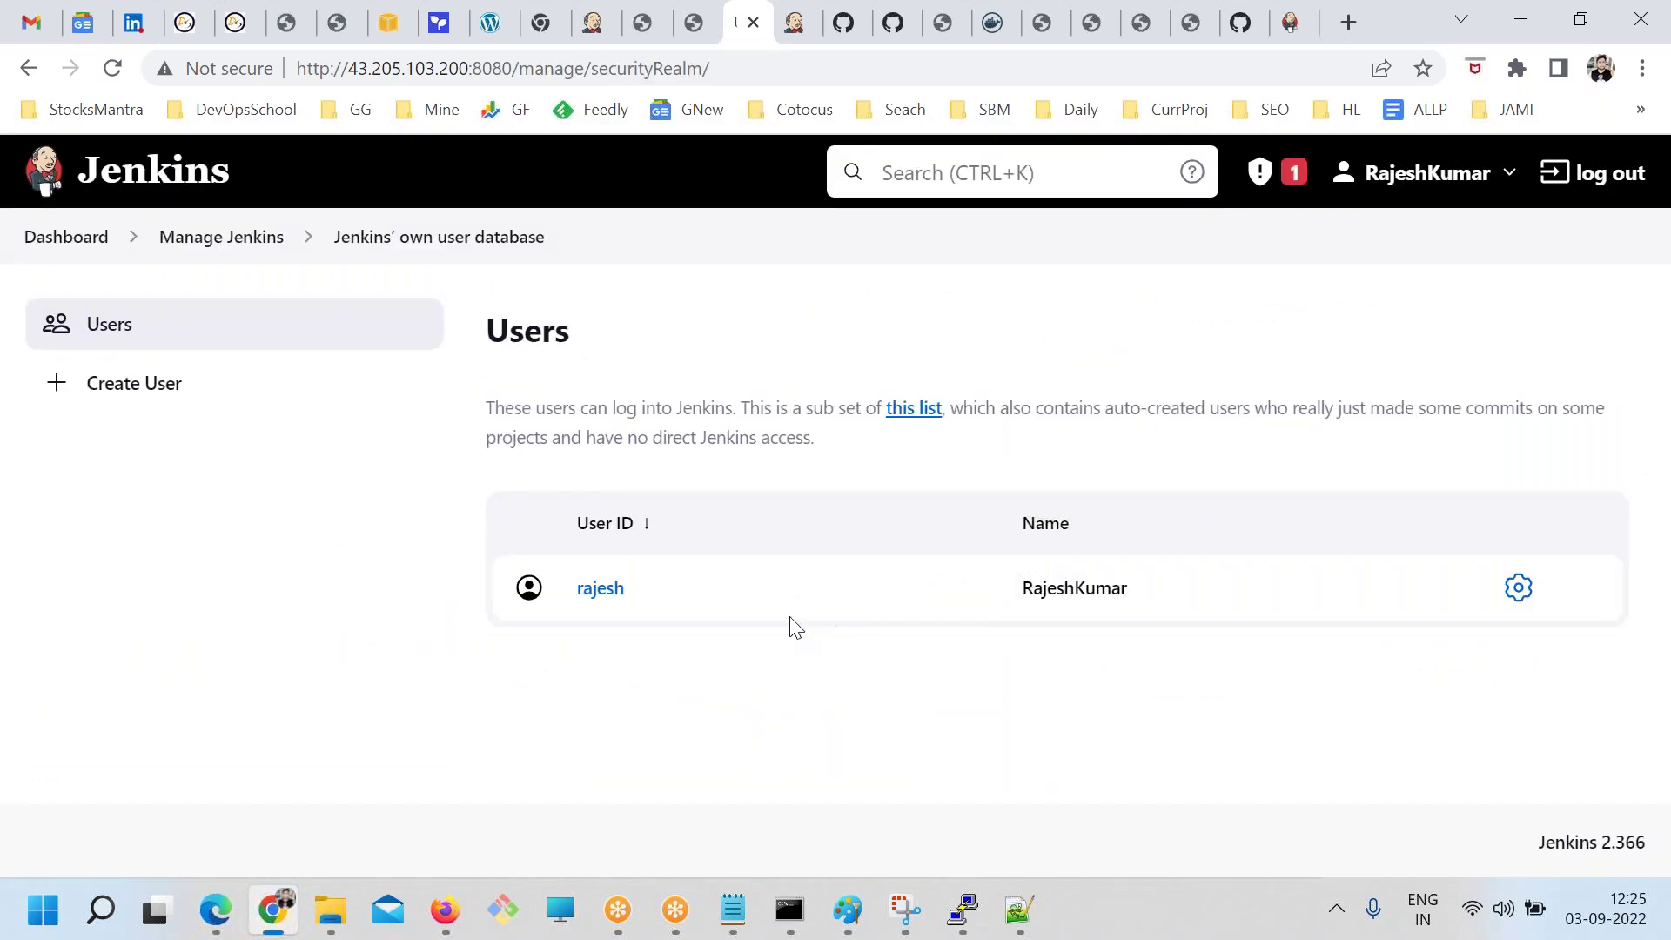
pyautogui.click(168, 424)
pyautogui.scroll(-3, 719, 641)
pyautogui.scroll(2, 720, 641)
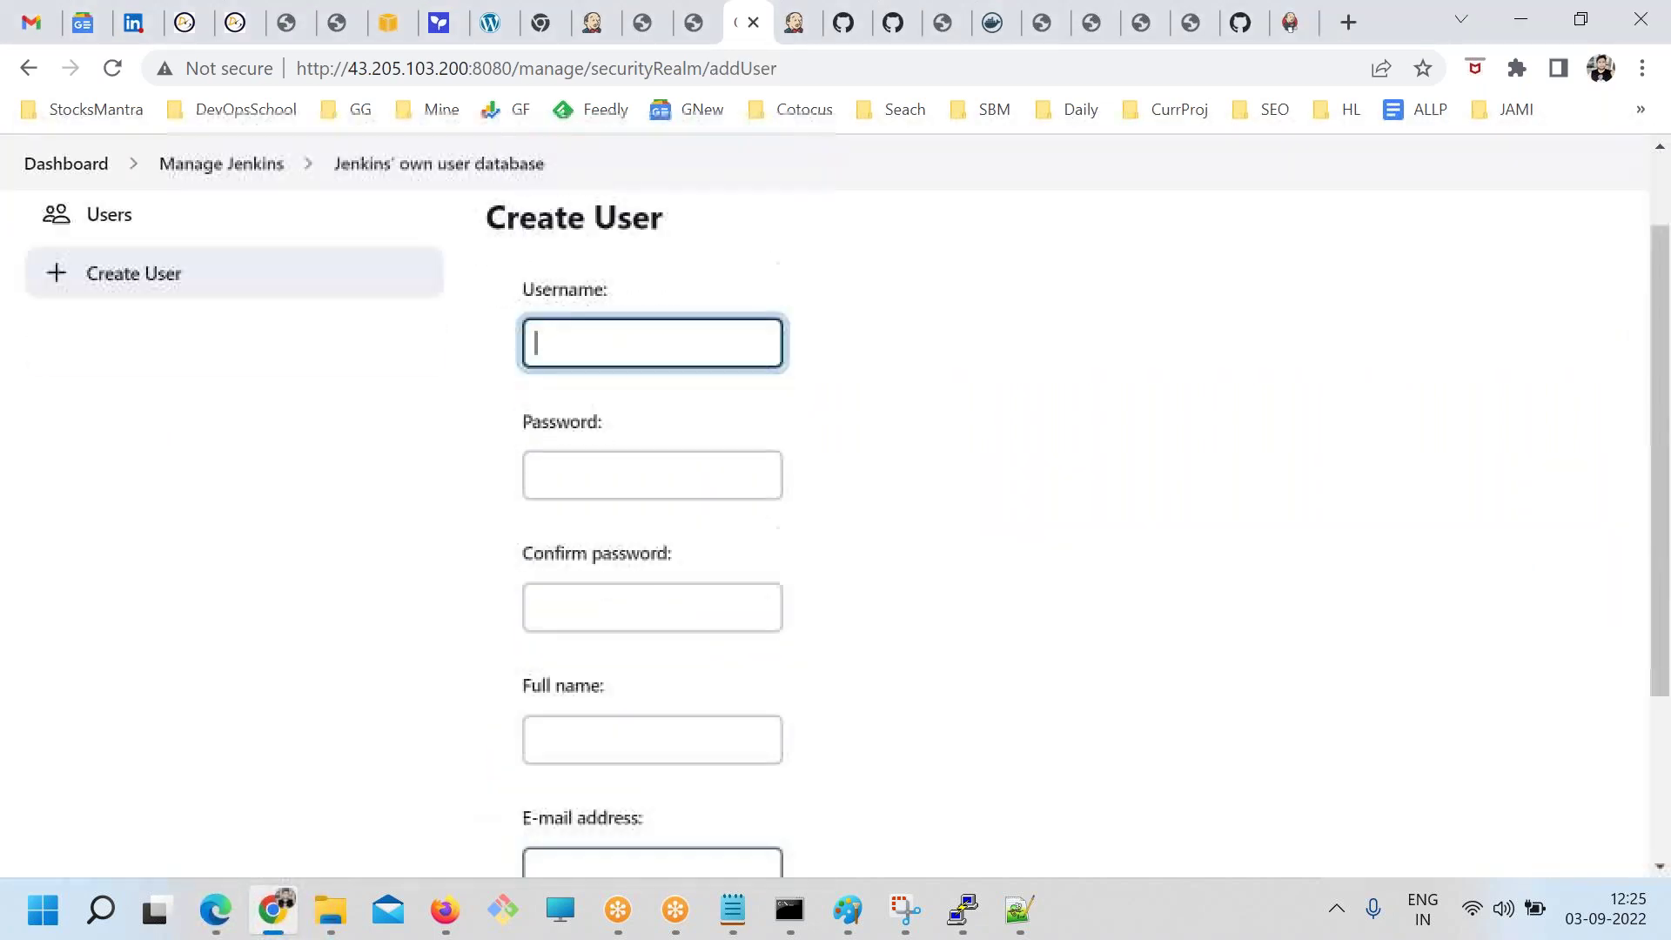
pyautogui.scroll(1, 835, 504)
pyautogui.click(29, 67)
pyautogui.click(32, 76)
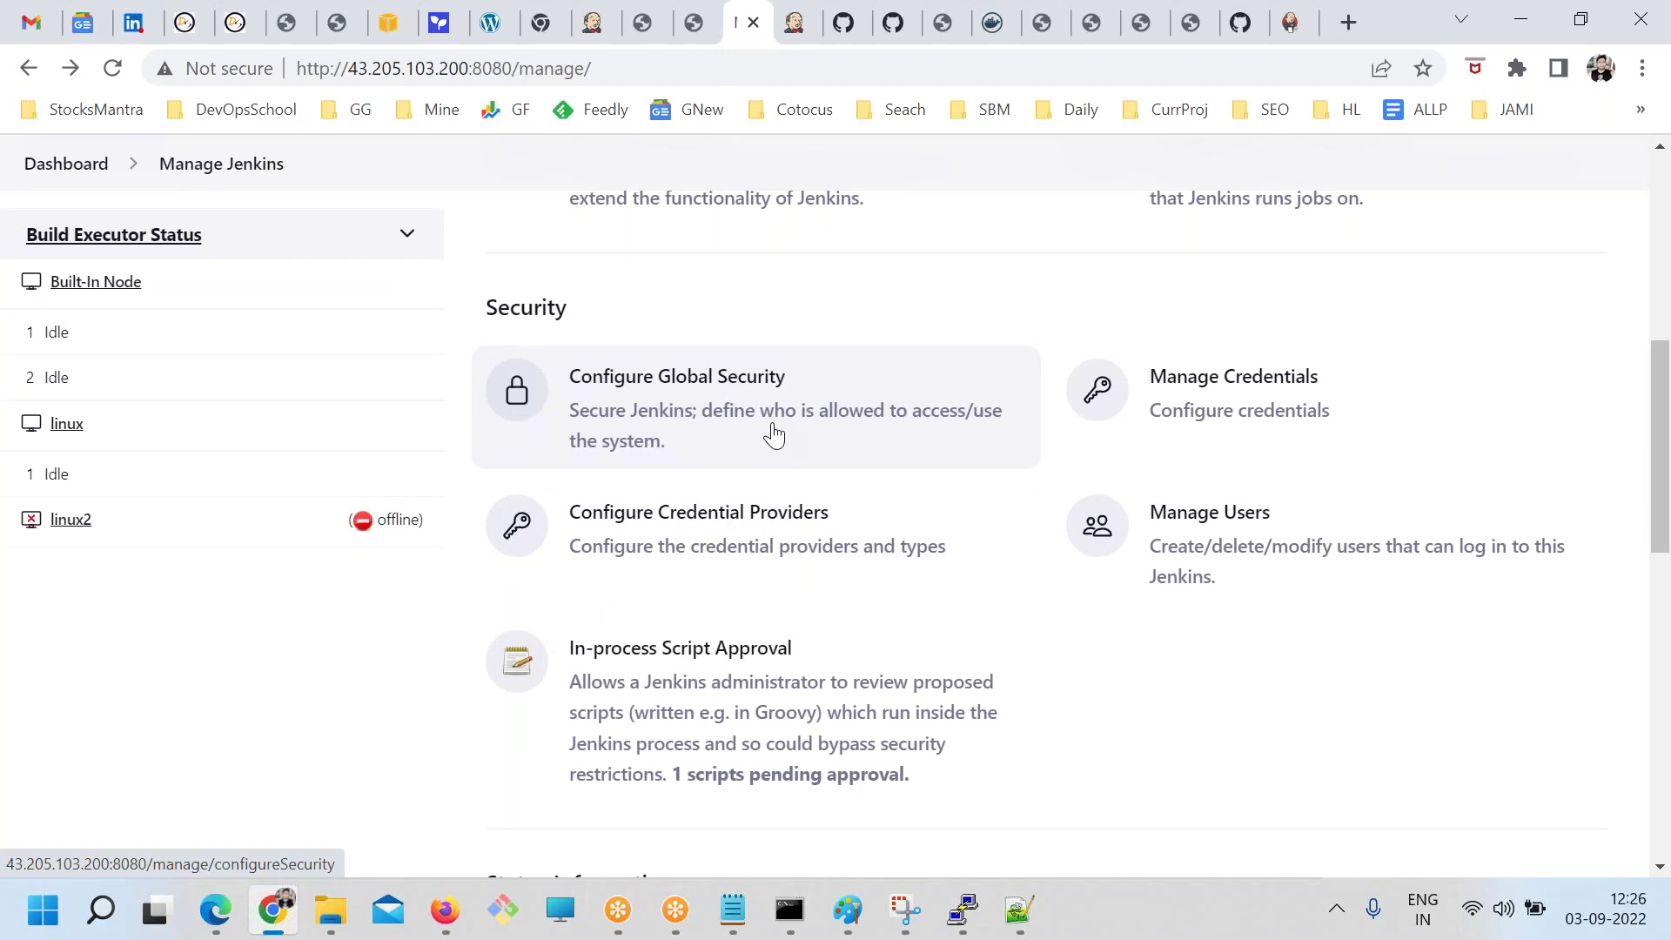
# Scroll through the Configure Global Security settings
pyautogui.click(699, 409)
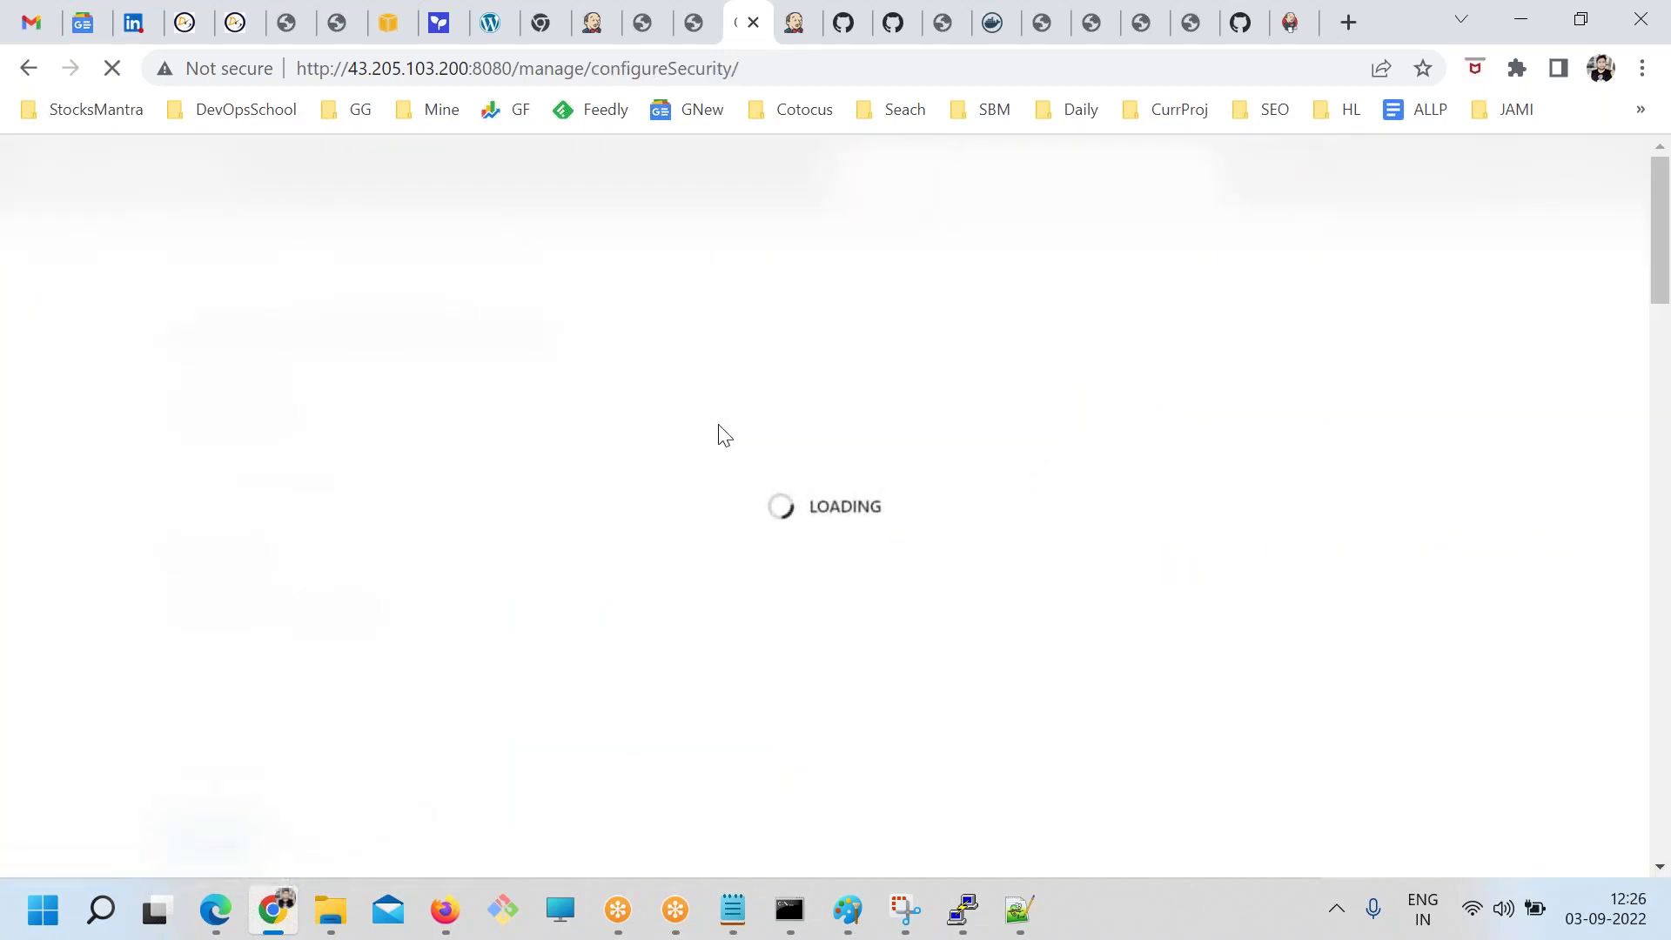
pyautogui.scroll(-9, 526, 518)
pyautogui.scroll(-3, 380, 544)
pyautogui.scroll(9, 377, 544)
pyautogui.scroll(2, 396, 557)
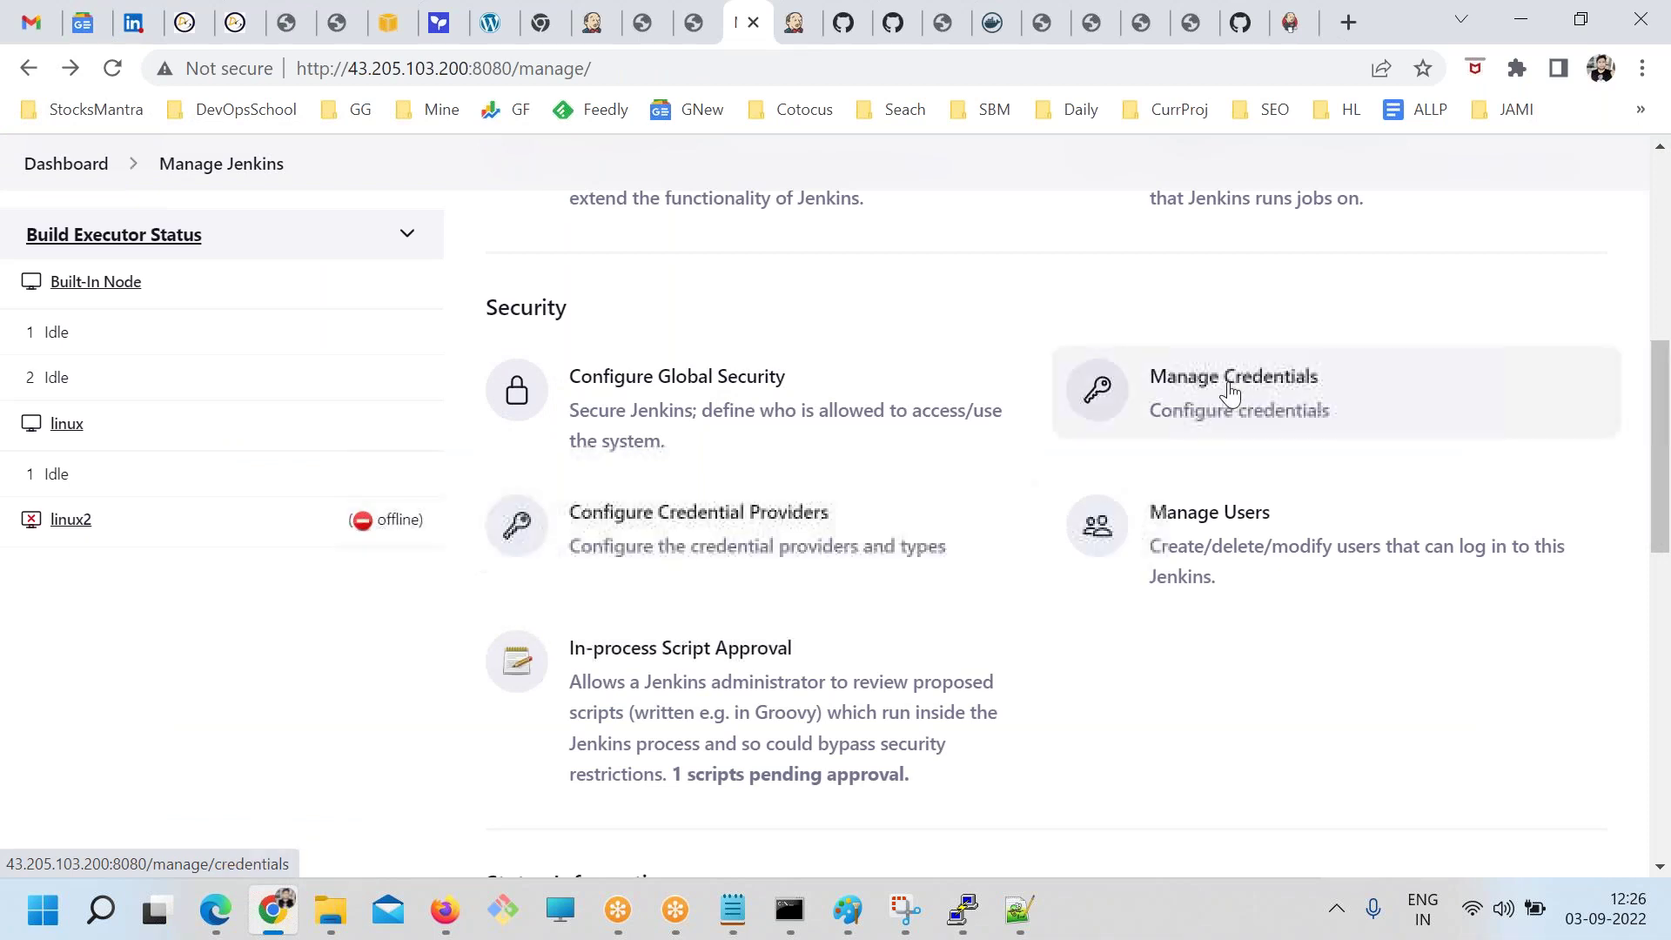
# Look at the credential provider choices, then return to Manage Jenkins
pyautogui.click(655, 544)
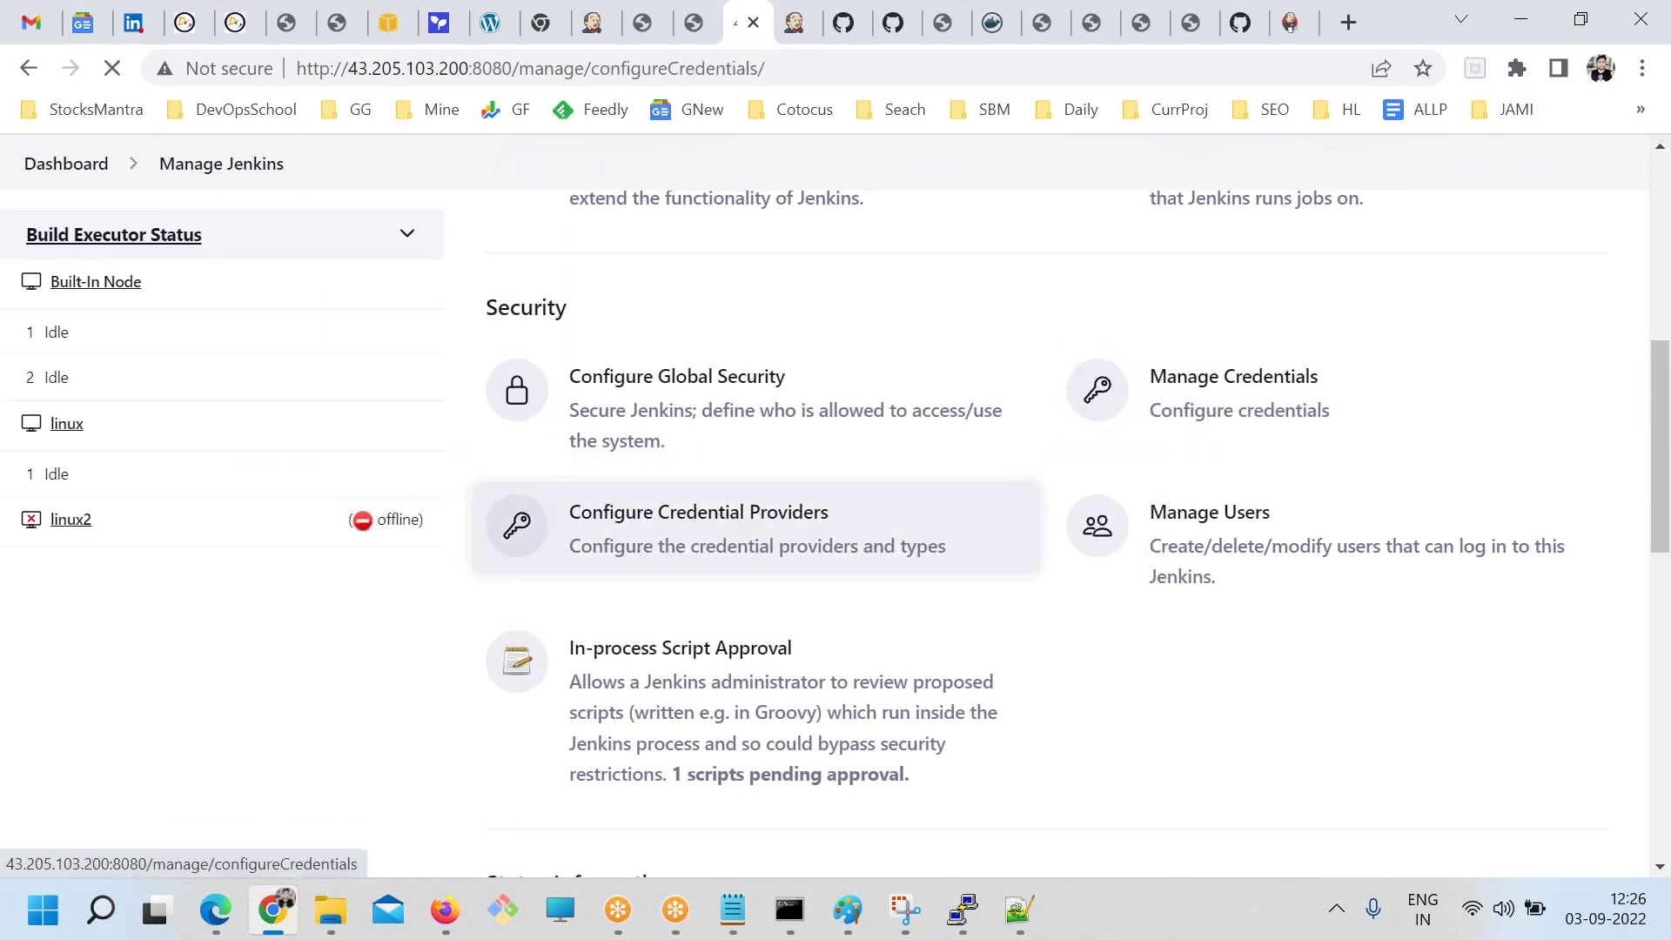
pyautogui.scroll(-3, 734, 574)
pyautogui.scroll(3, 733, 584)
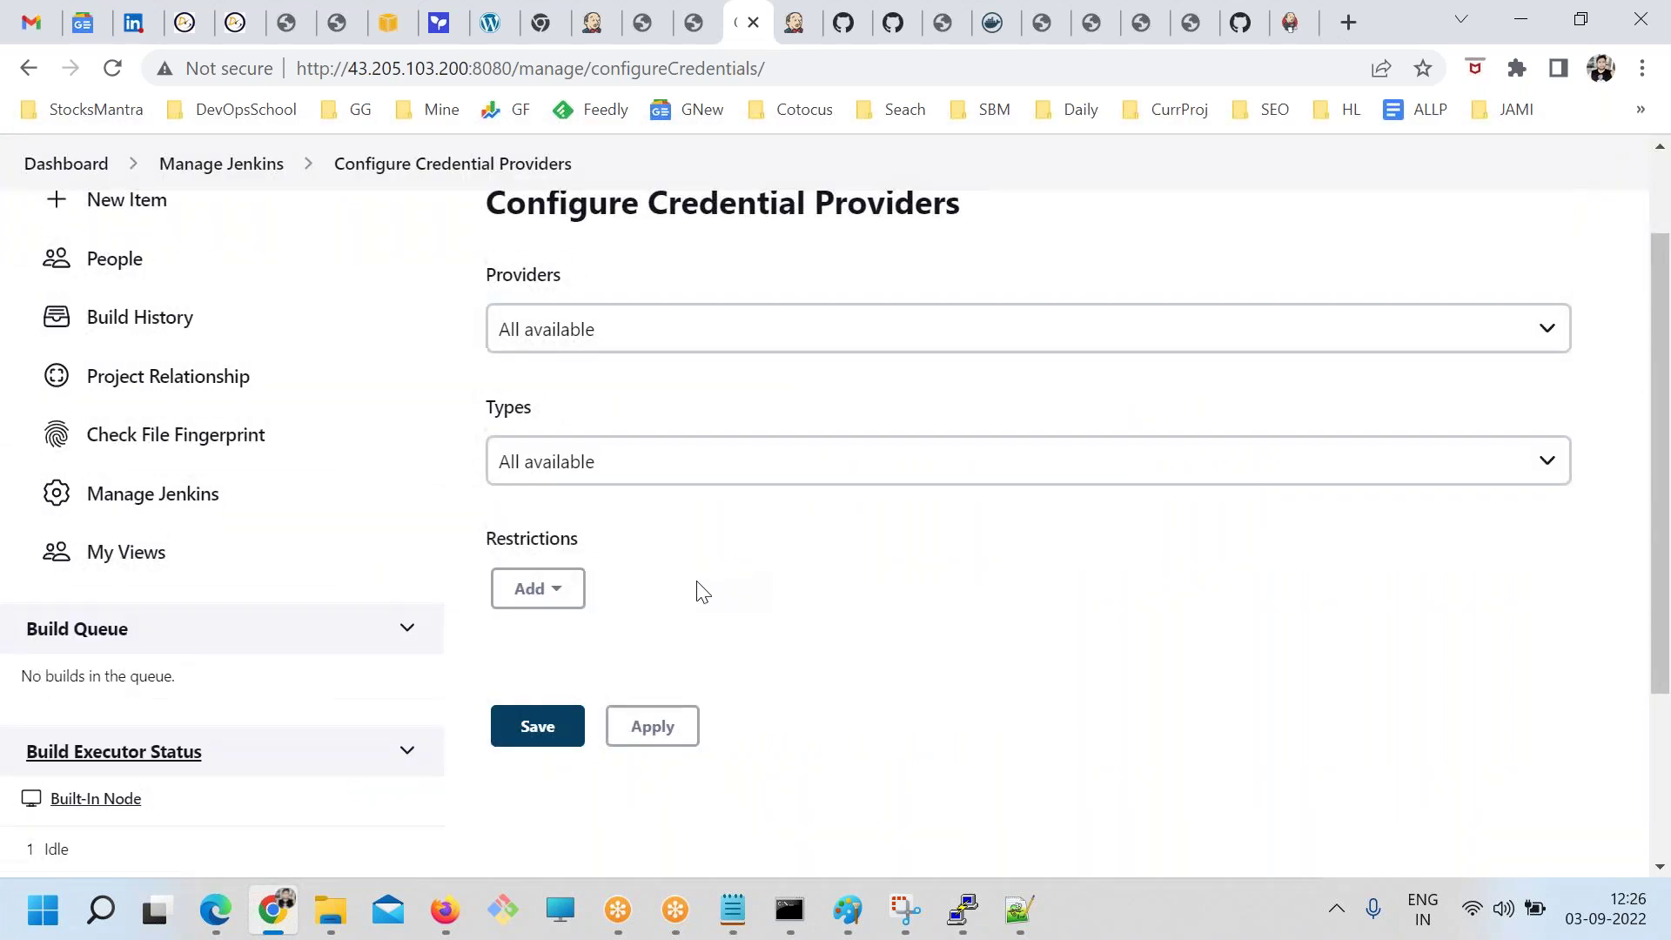
pyautogui.click(513, 315)
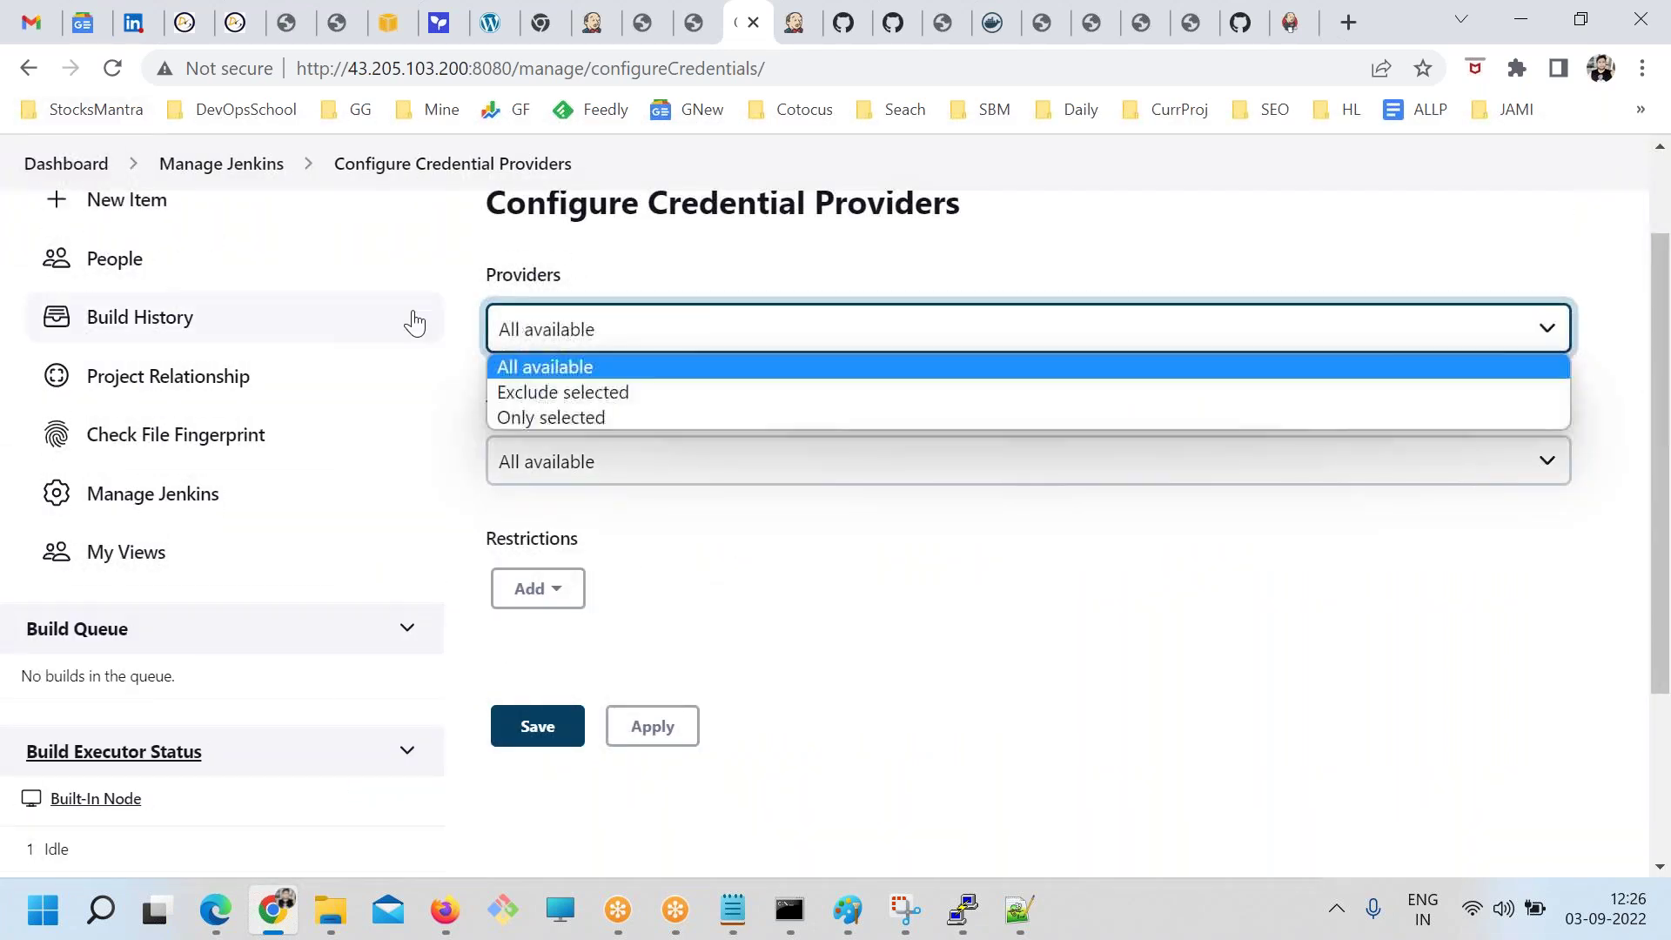
pyautogui.click(29, 68)
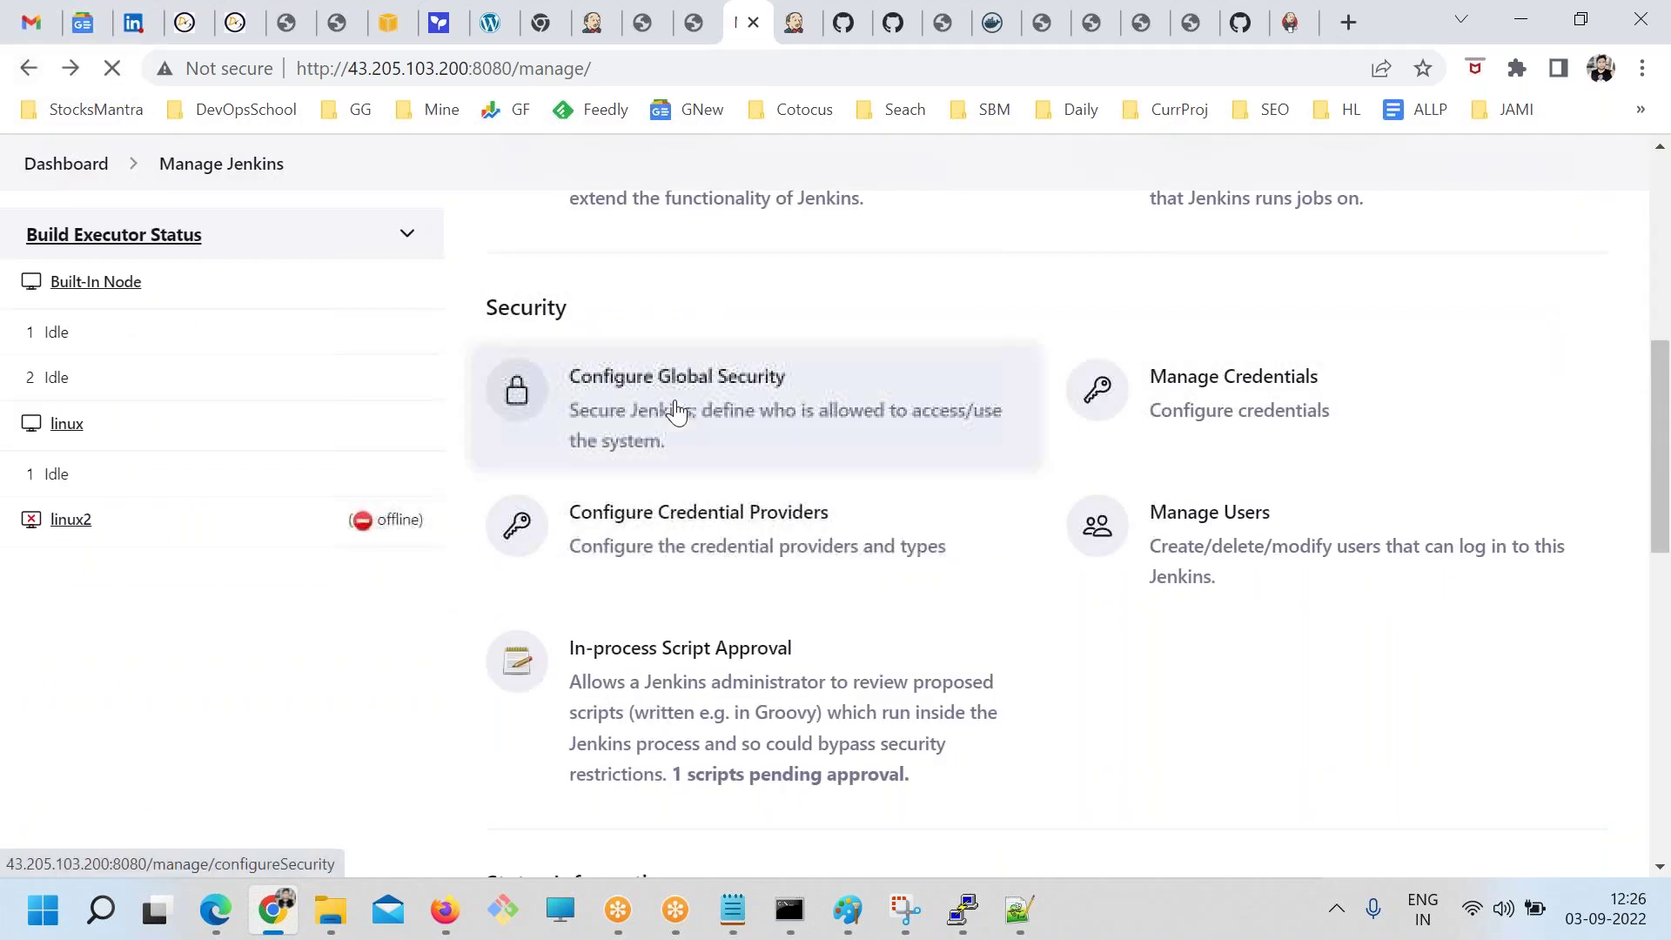
# Recheck Global Security's 'Logged-in users can do anything' authorization and return to Manage Jenkins
pyautogui.click(676, 409)
pyautogui.scroll(-15, 380, 631)
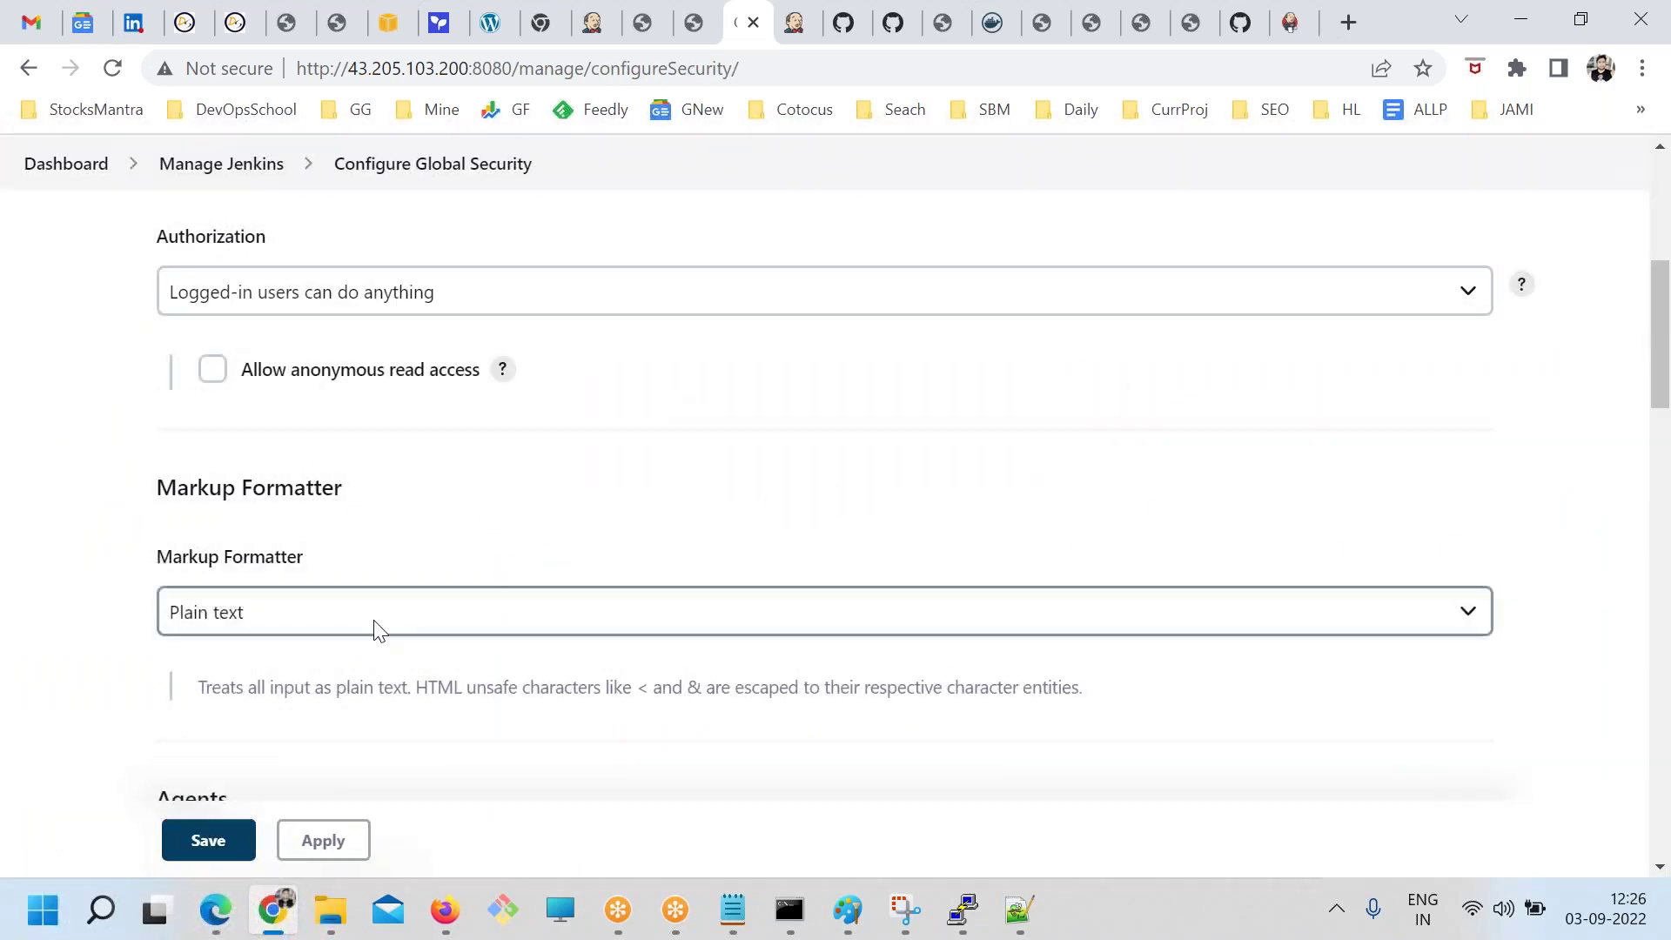
pyautogui.scroll(-15, 380, 631)
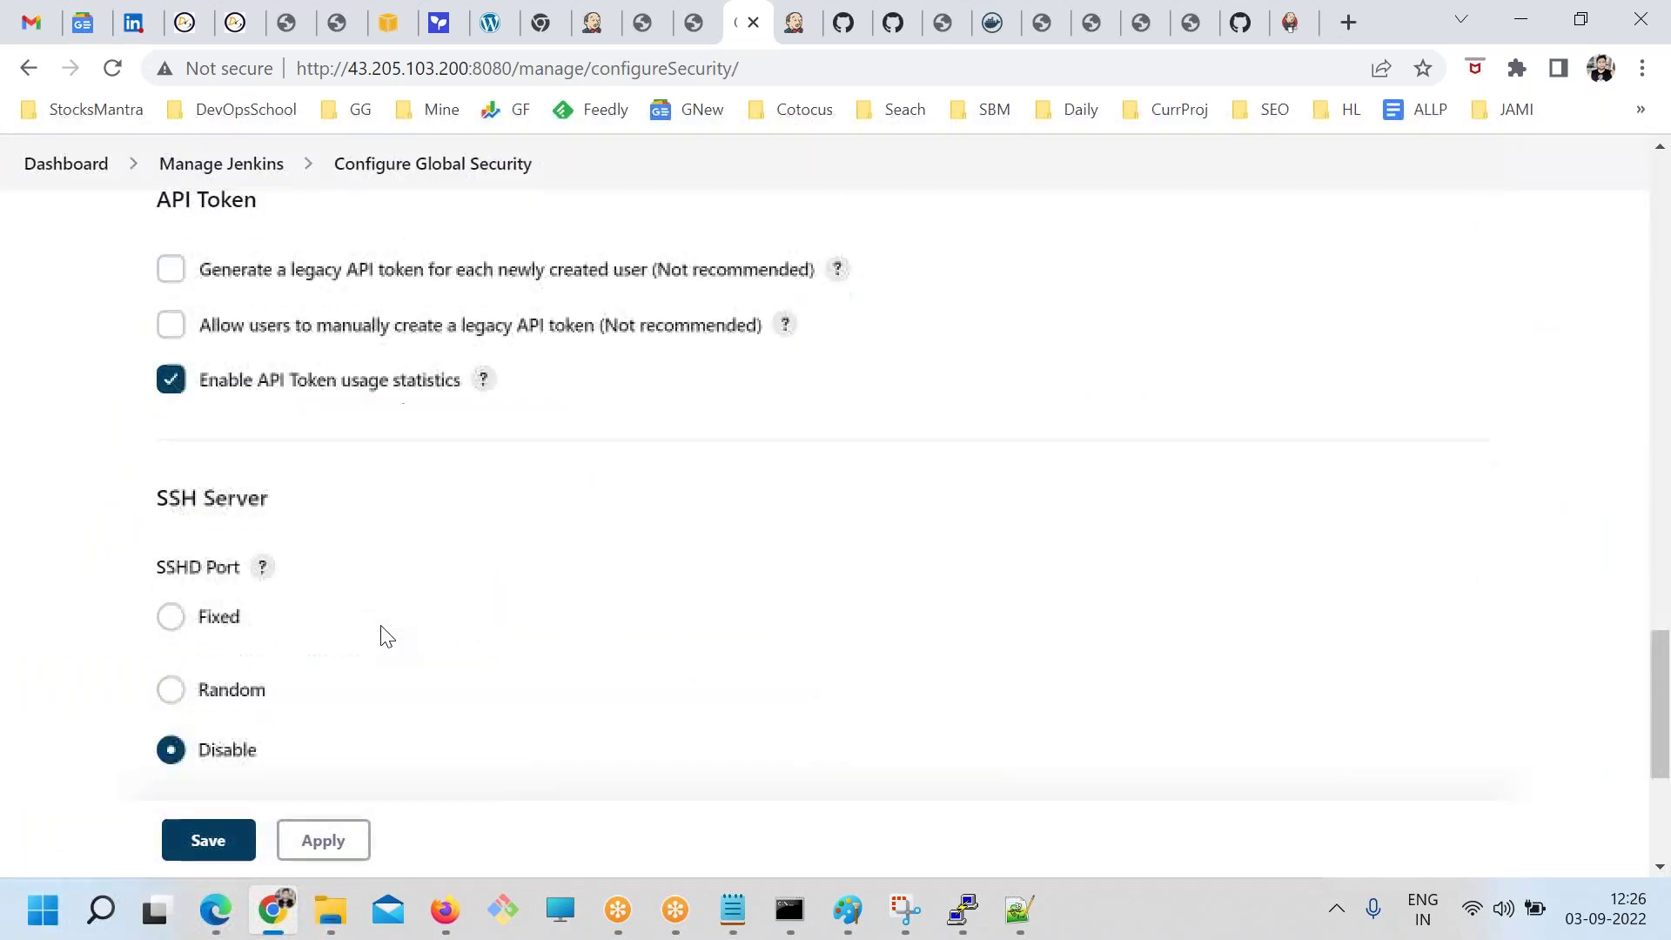
pyautogui.scroll(10, 380, 631)
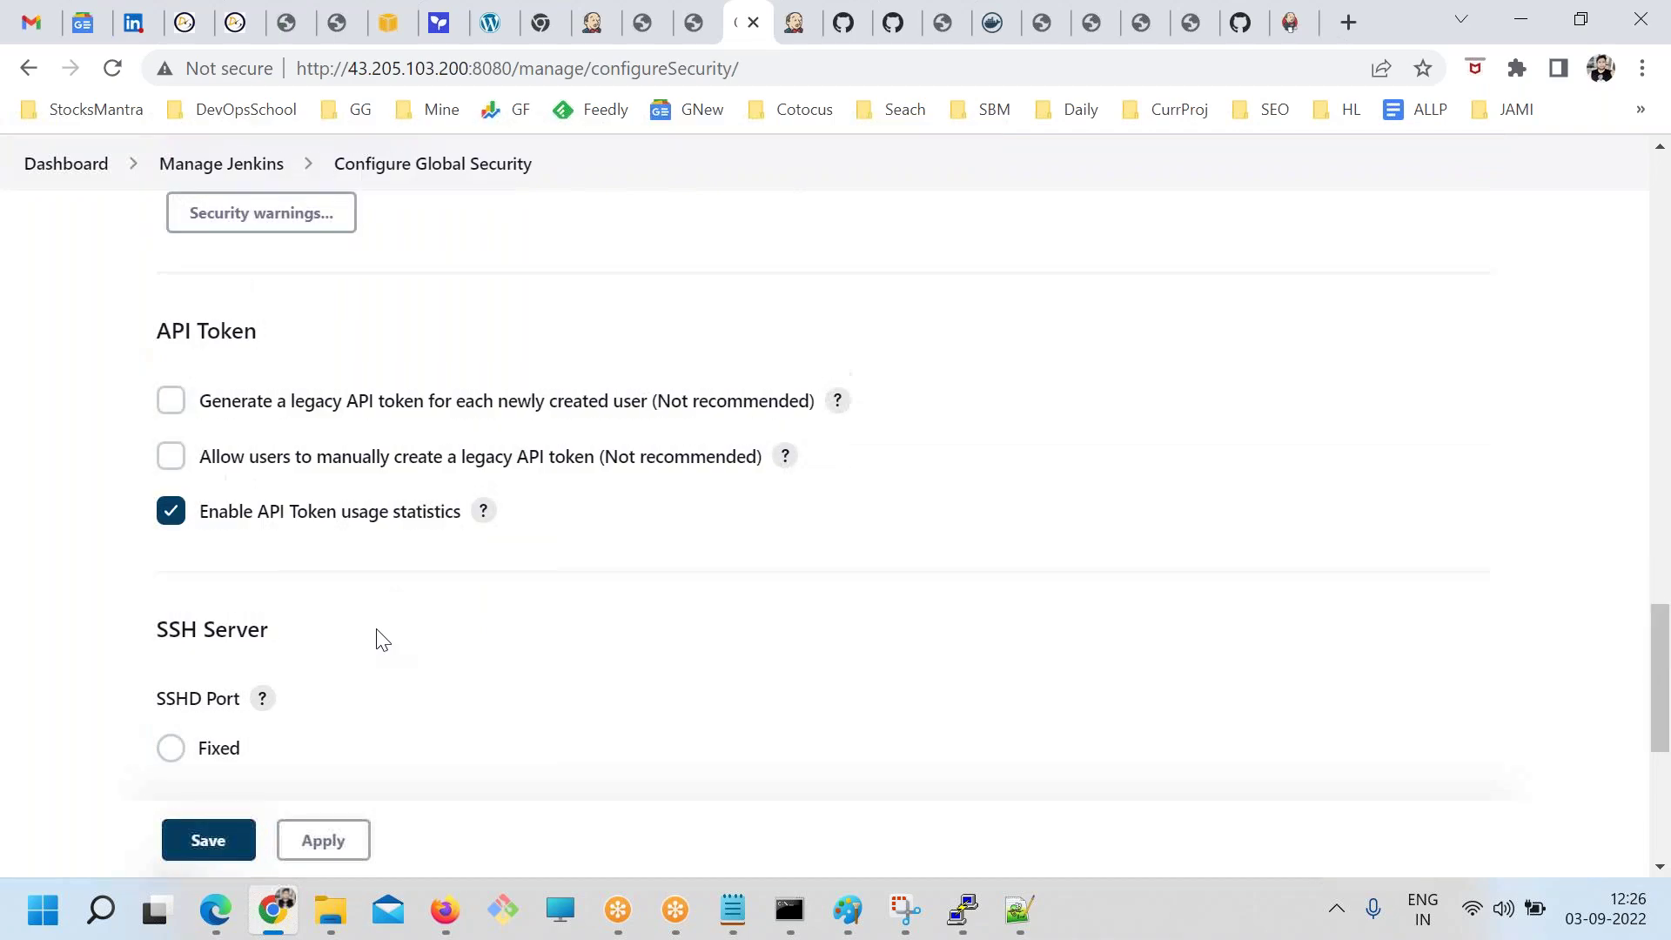
pyautogui.scroll(10, 380, 639)
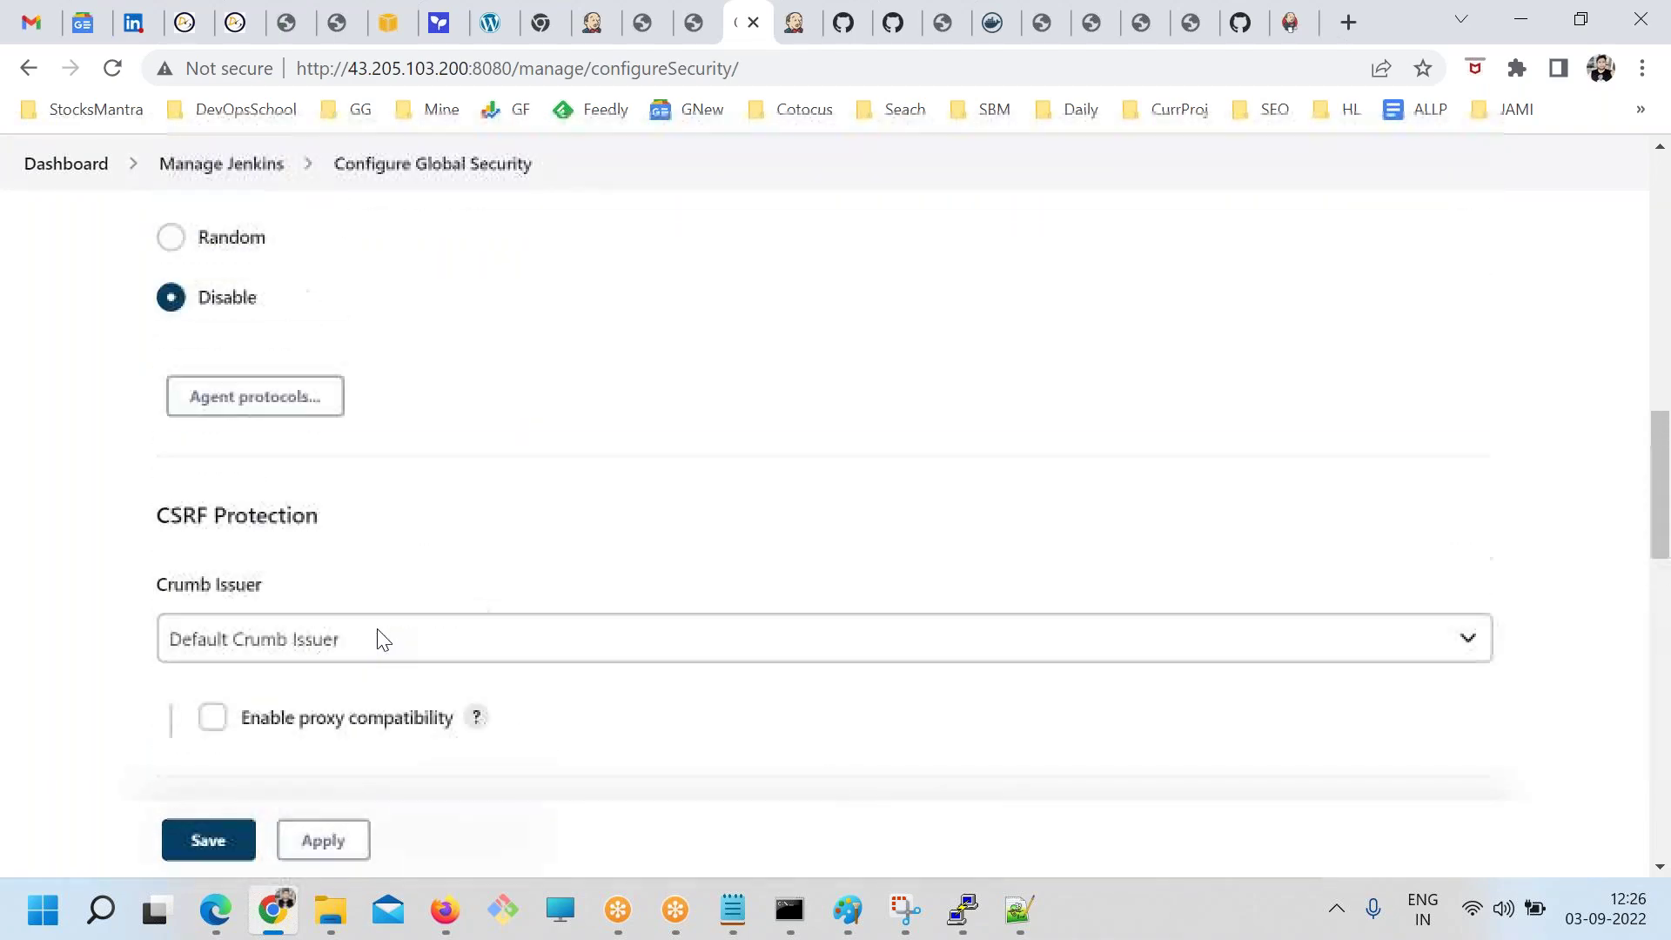
pyautogui.scroll(3, 375, 639)
pyautogui.click(29, 68)
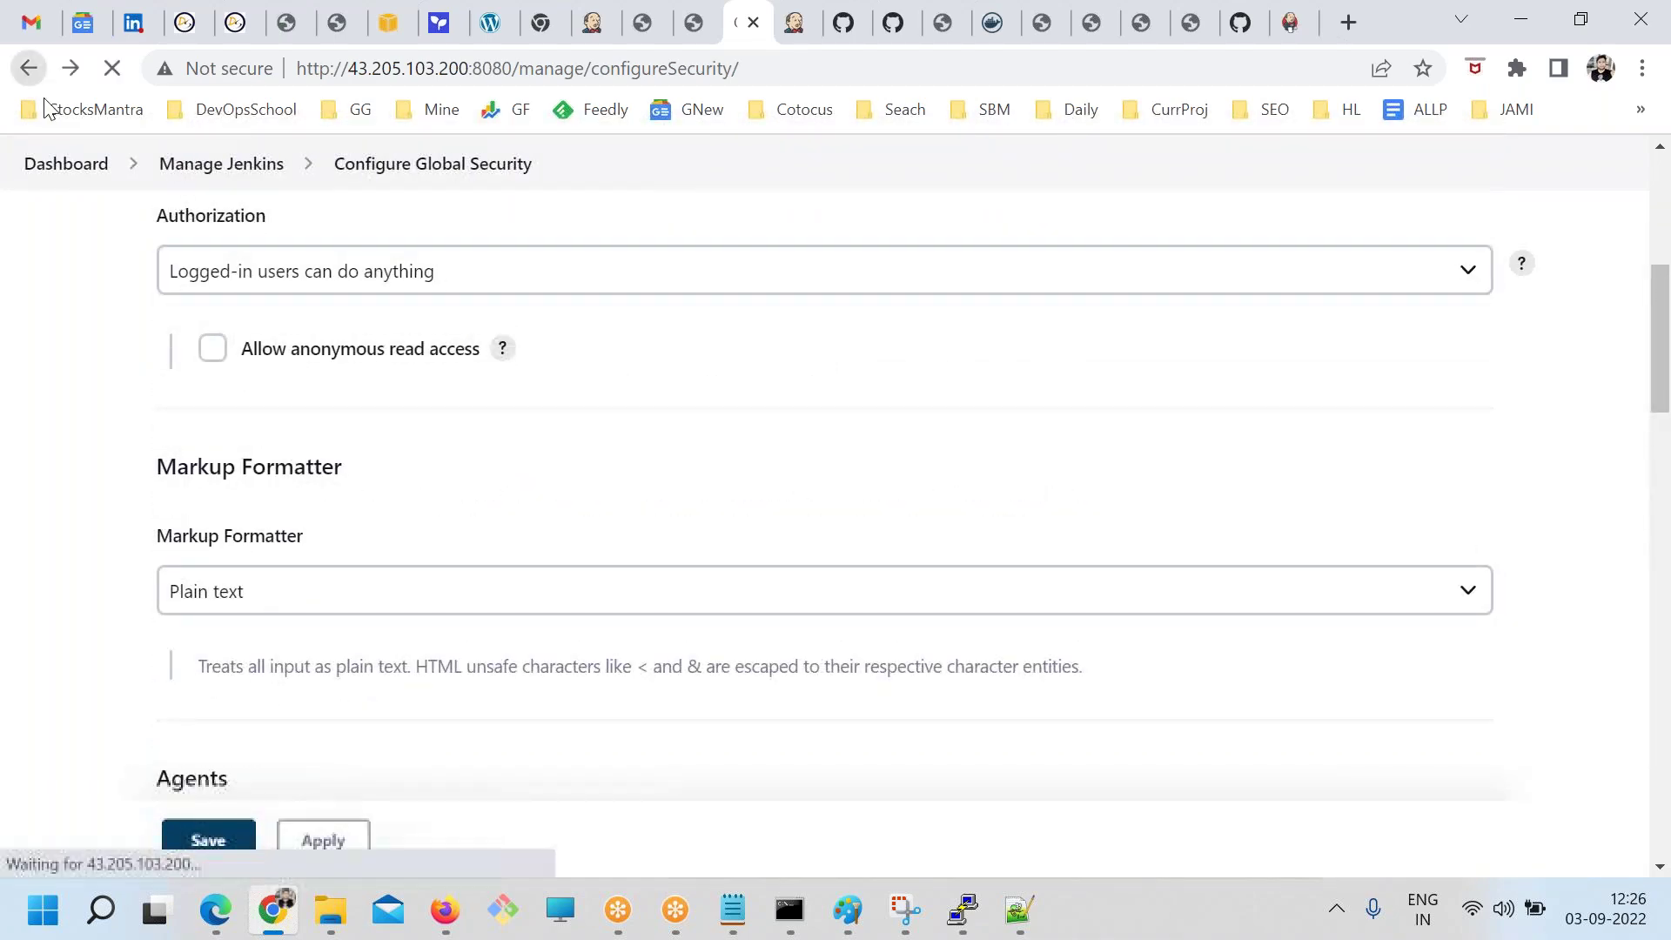
pyautogui.scroll(-5, 1086, 630)
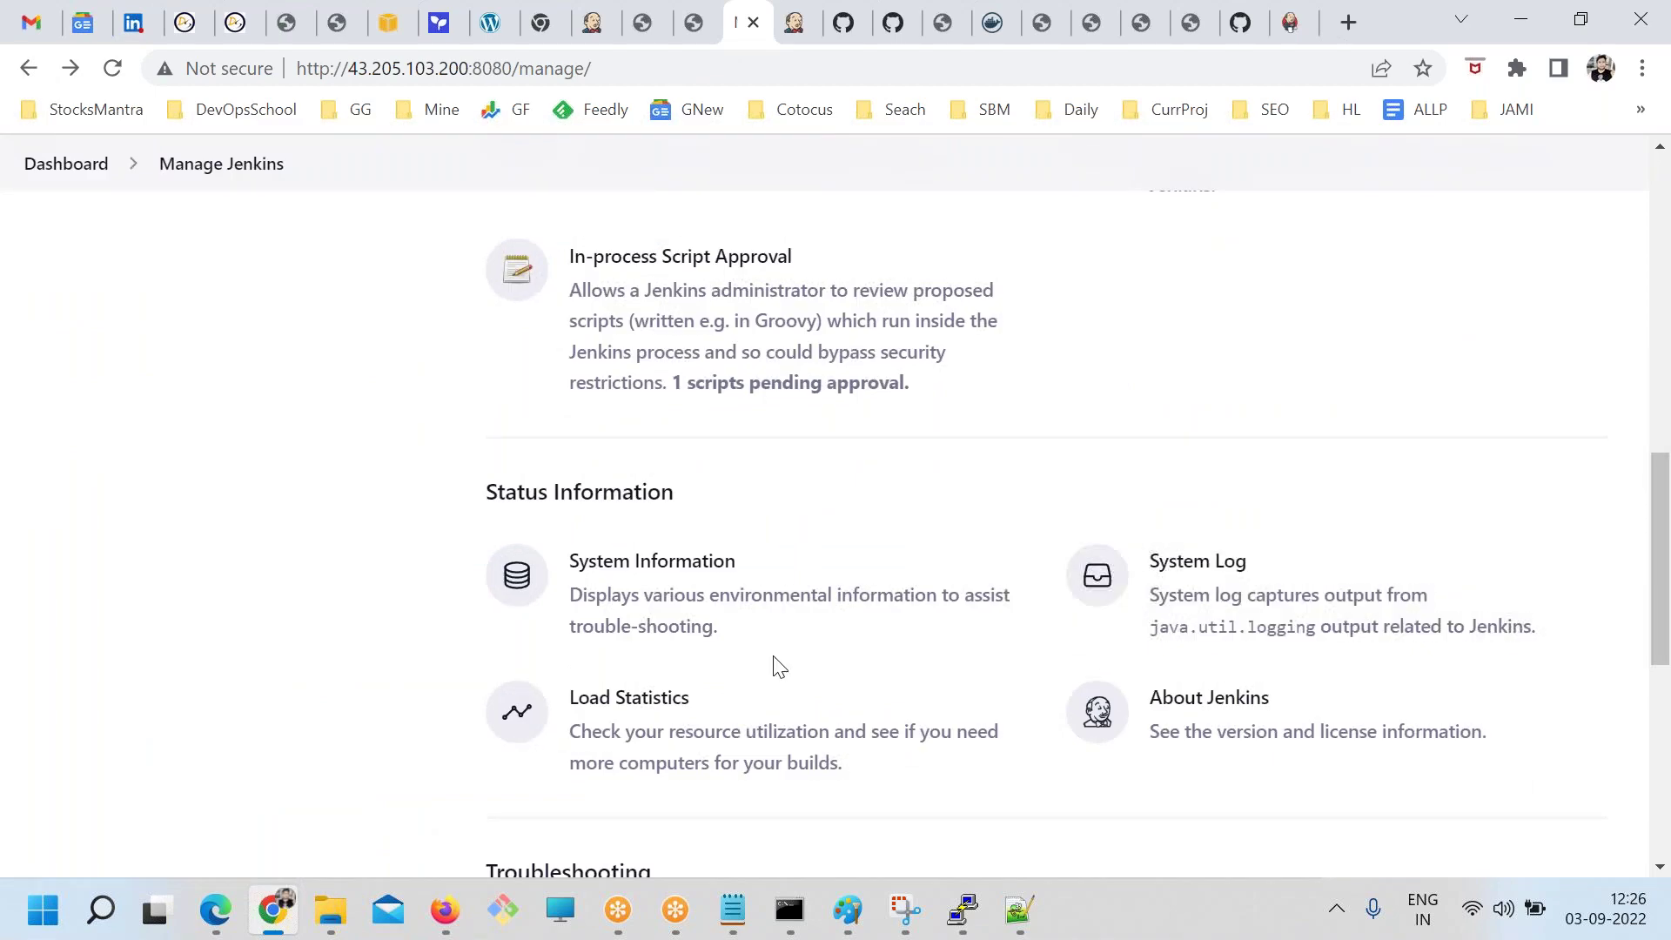
pyautogui.scroll(-5, 775, 667)
pyautogui.scroll(10, 627, 348)
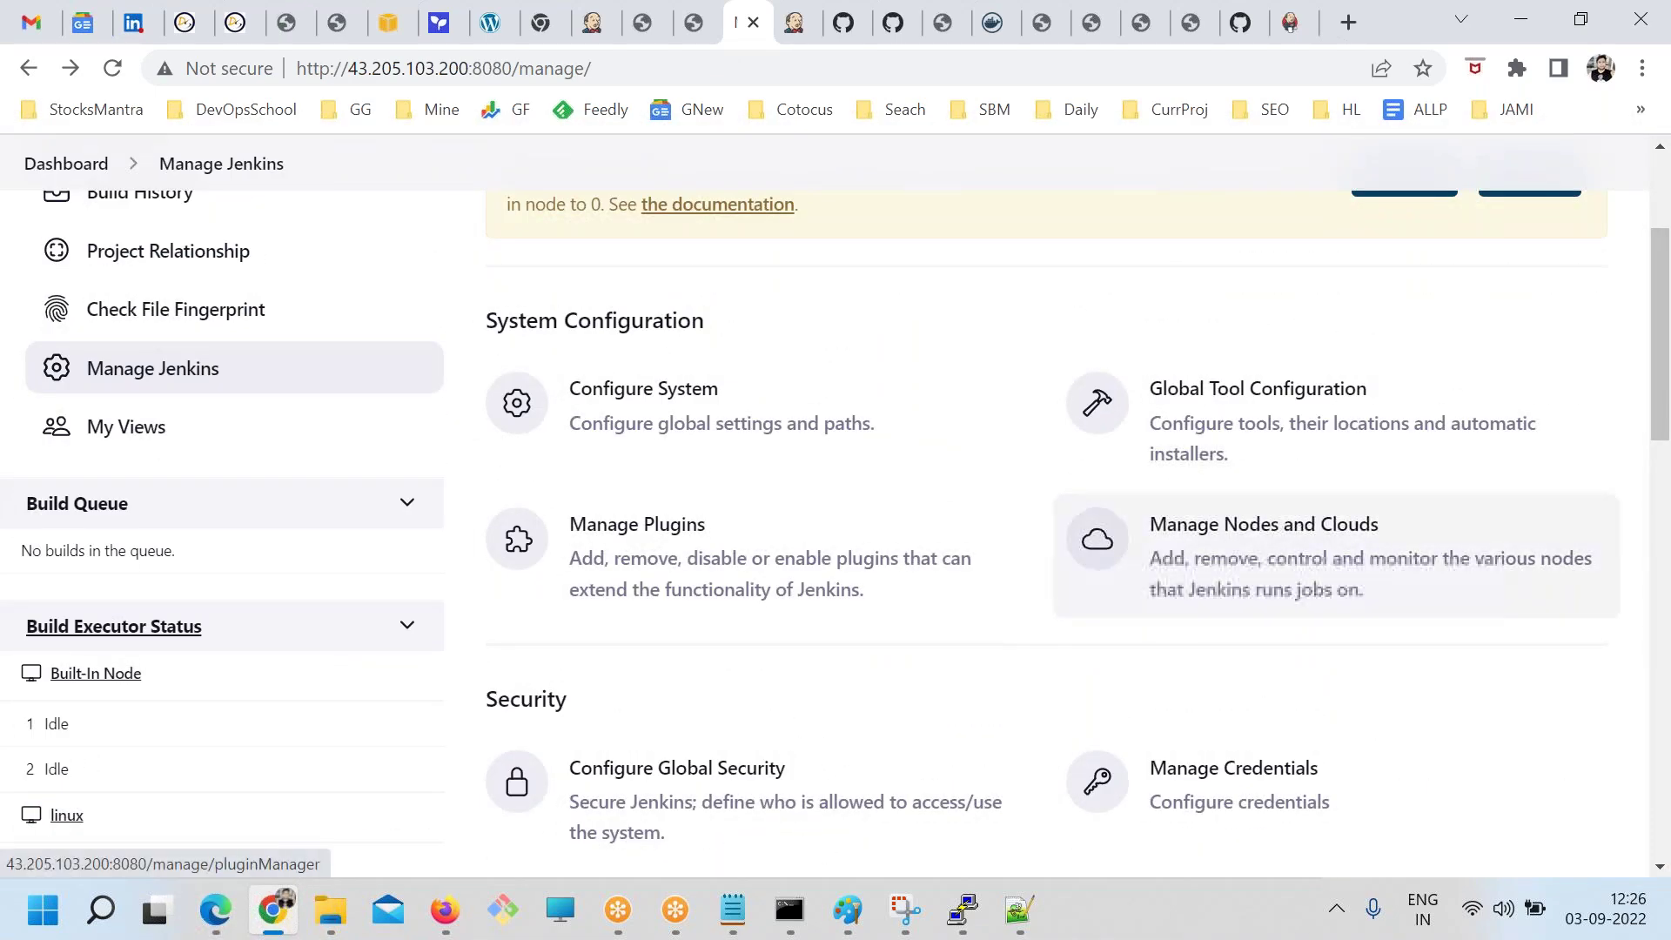
pyautogui.scroll(-4, 1193, 552)
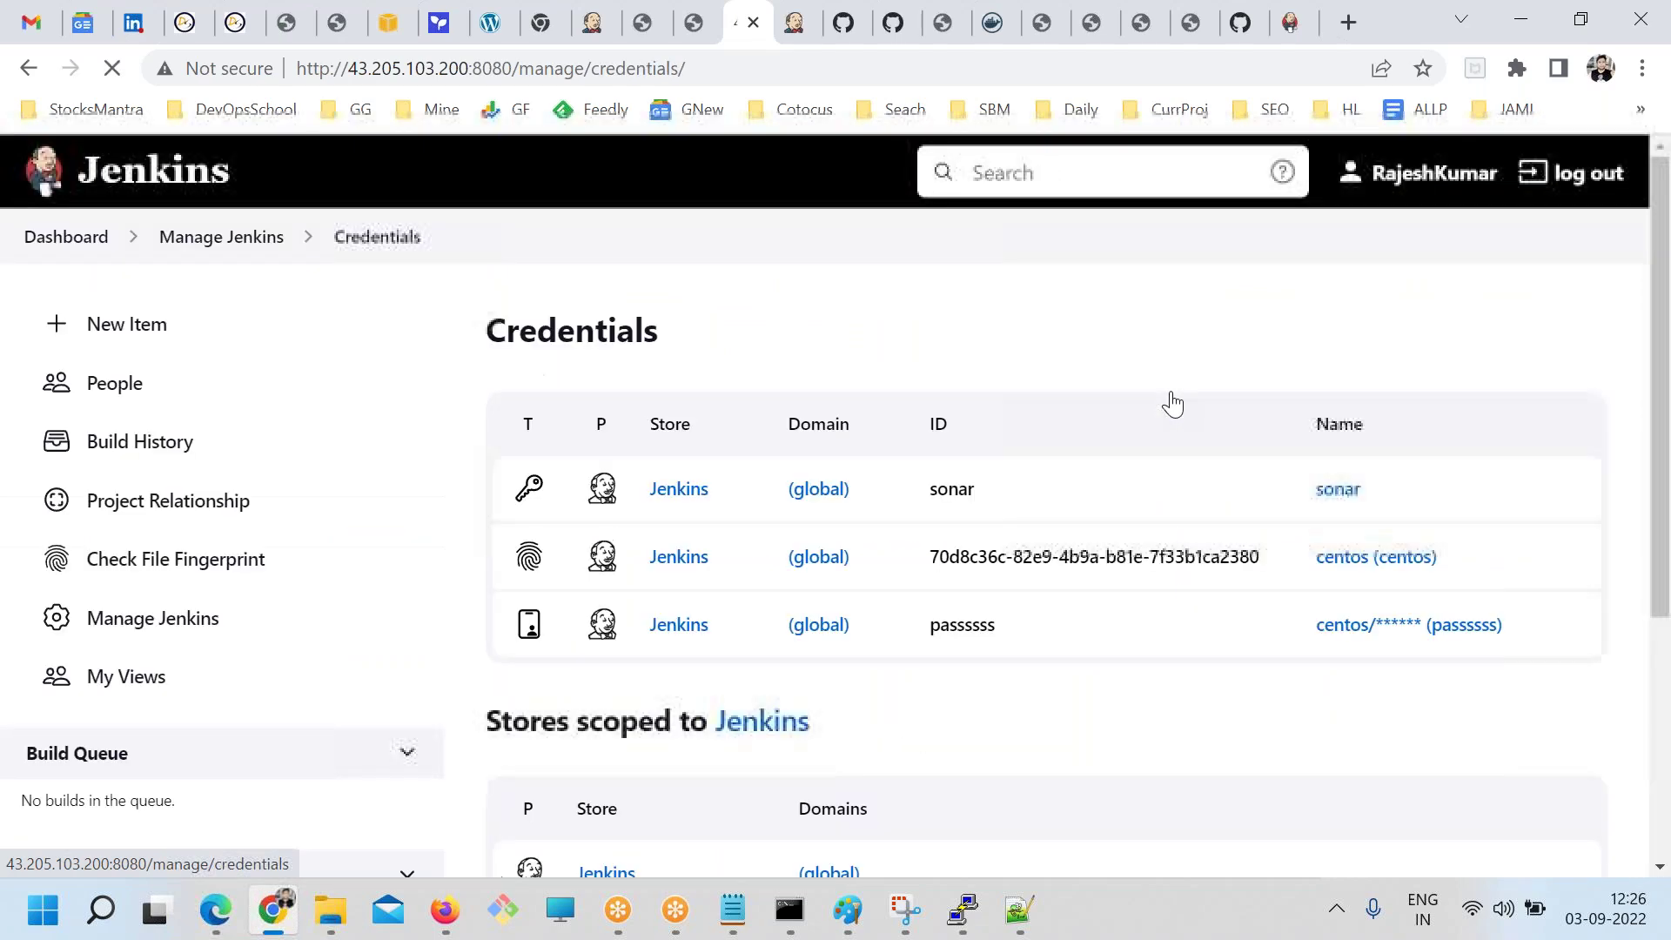
# Open Configure Credential Providers and review credential types and restrictions without changes
pyautogui.scroll(-4, 870, 627)
pyautogui.scroll(3, 786, 655)
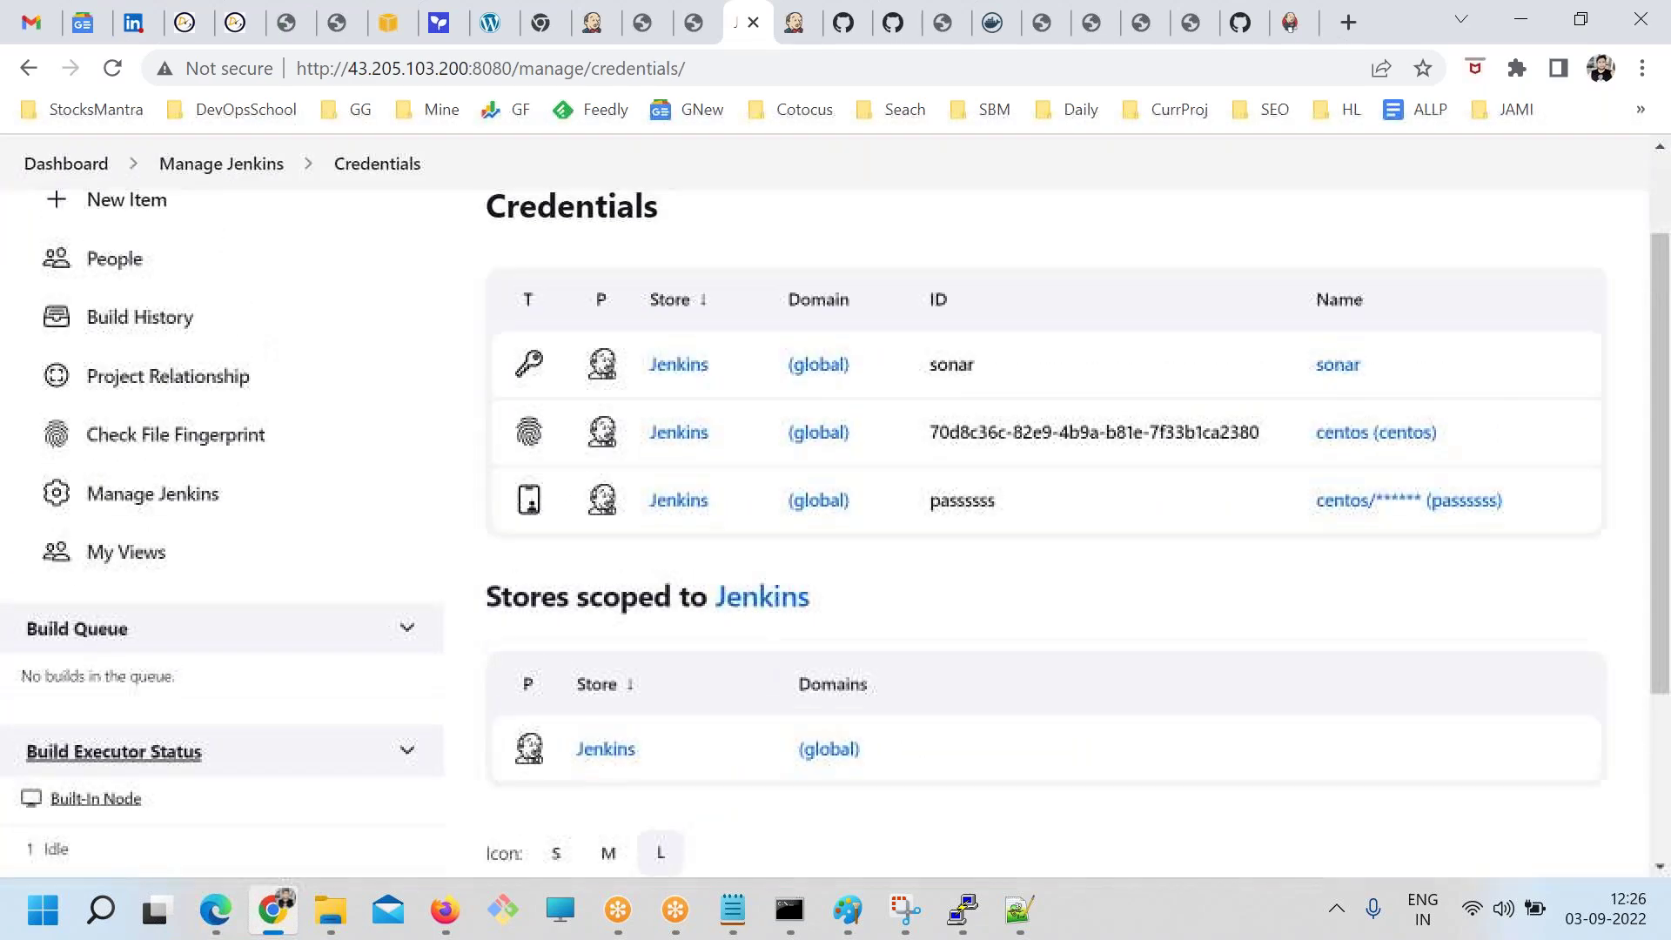
pyautogui.scroll(2, 186, 522)
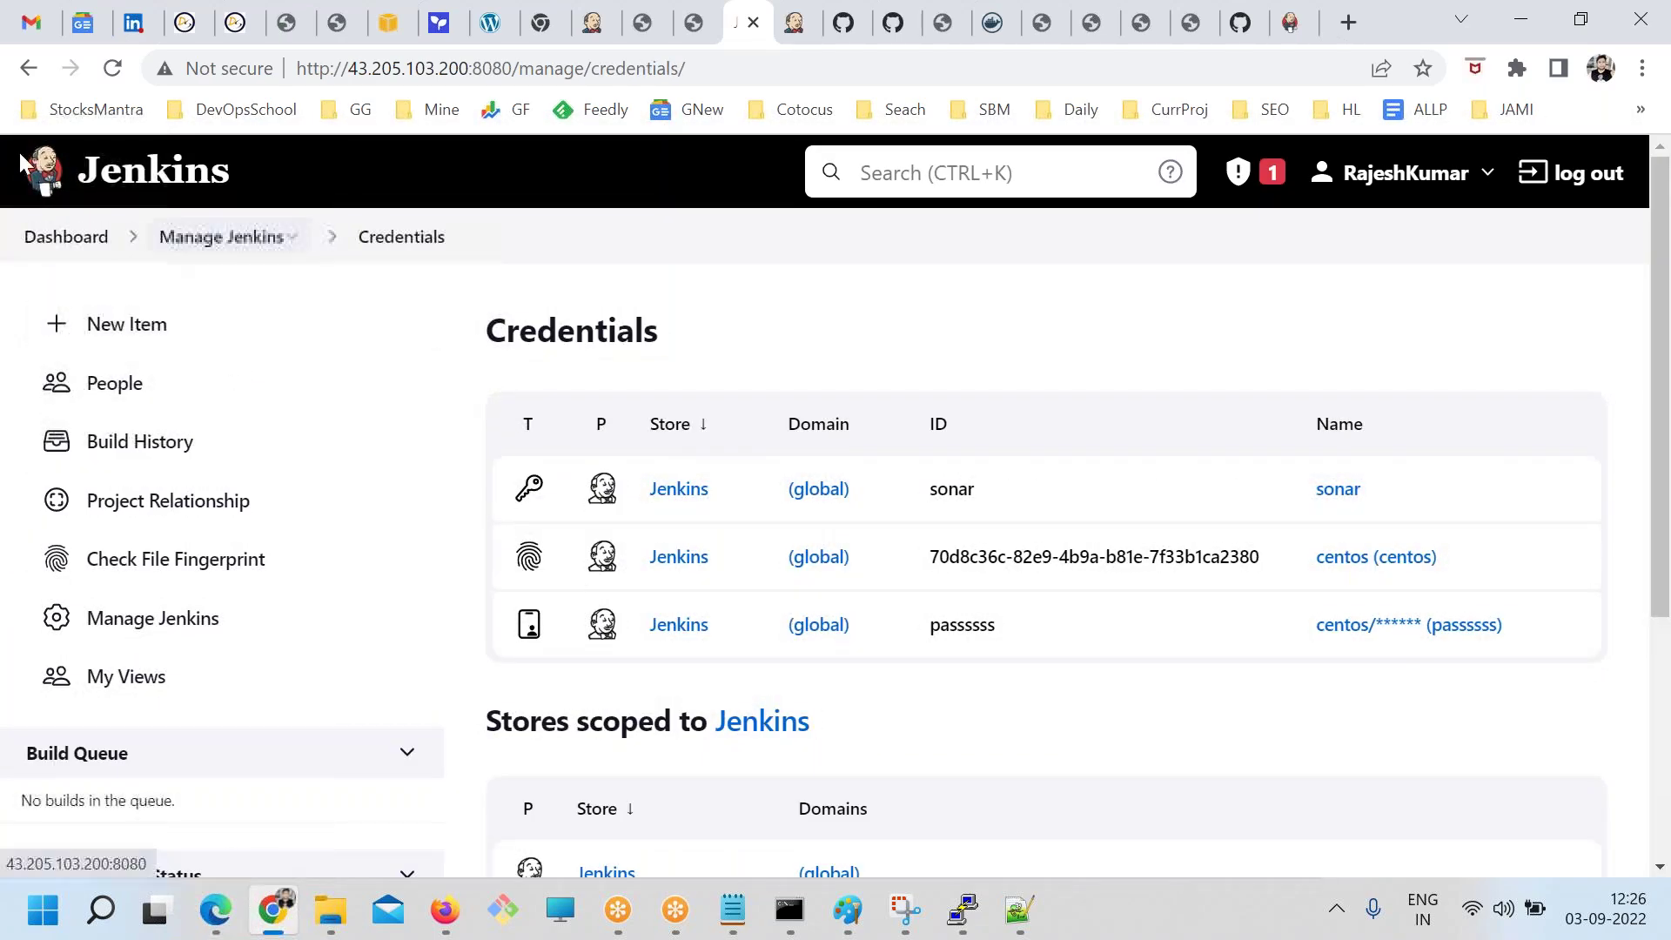
pyautogui.click(28, 68)
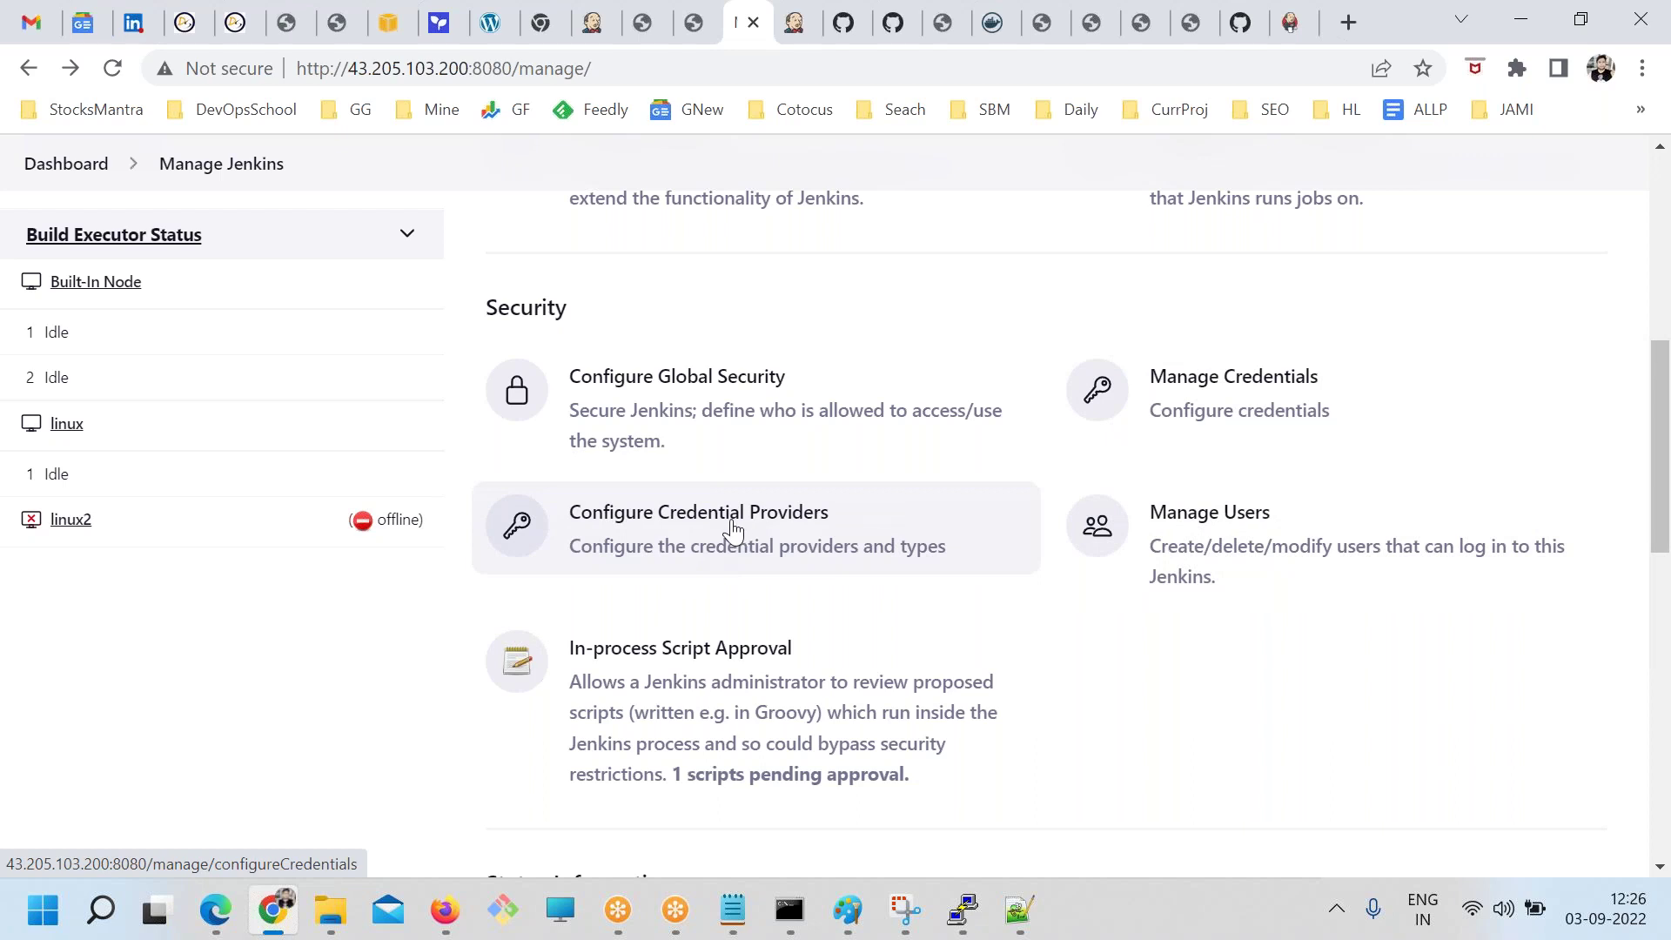
pyautogui.click(574, 548)
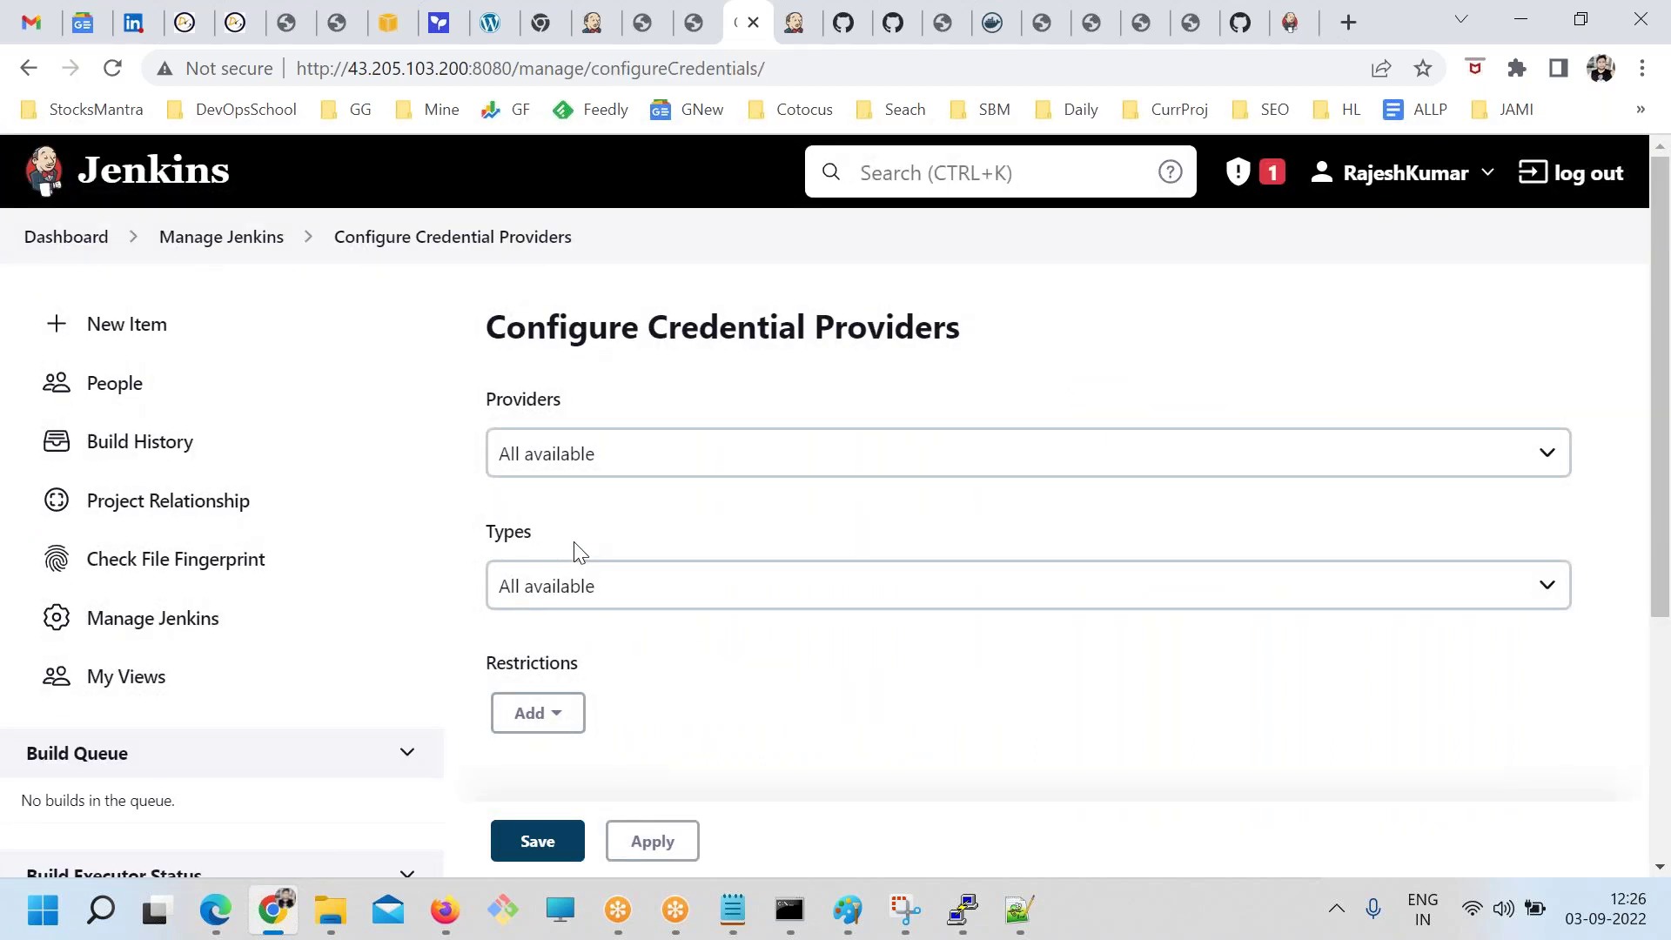
pyautogui.click(594, 587)
pyautogui.click(591, 586)
pyautogui.click(557, 727)
pyautogui.click(659, 708)
# Switch the Providers mode to Only selected, after briefly trying Exclude selected
pyautogui.scroll(-3, 659, 709)
pyautogui.scroll(2, 567, 348)
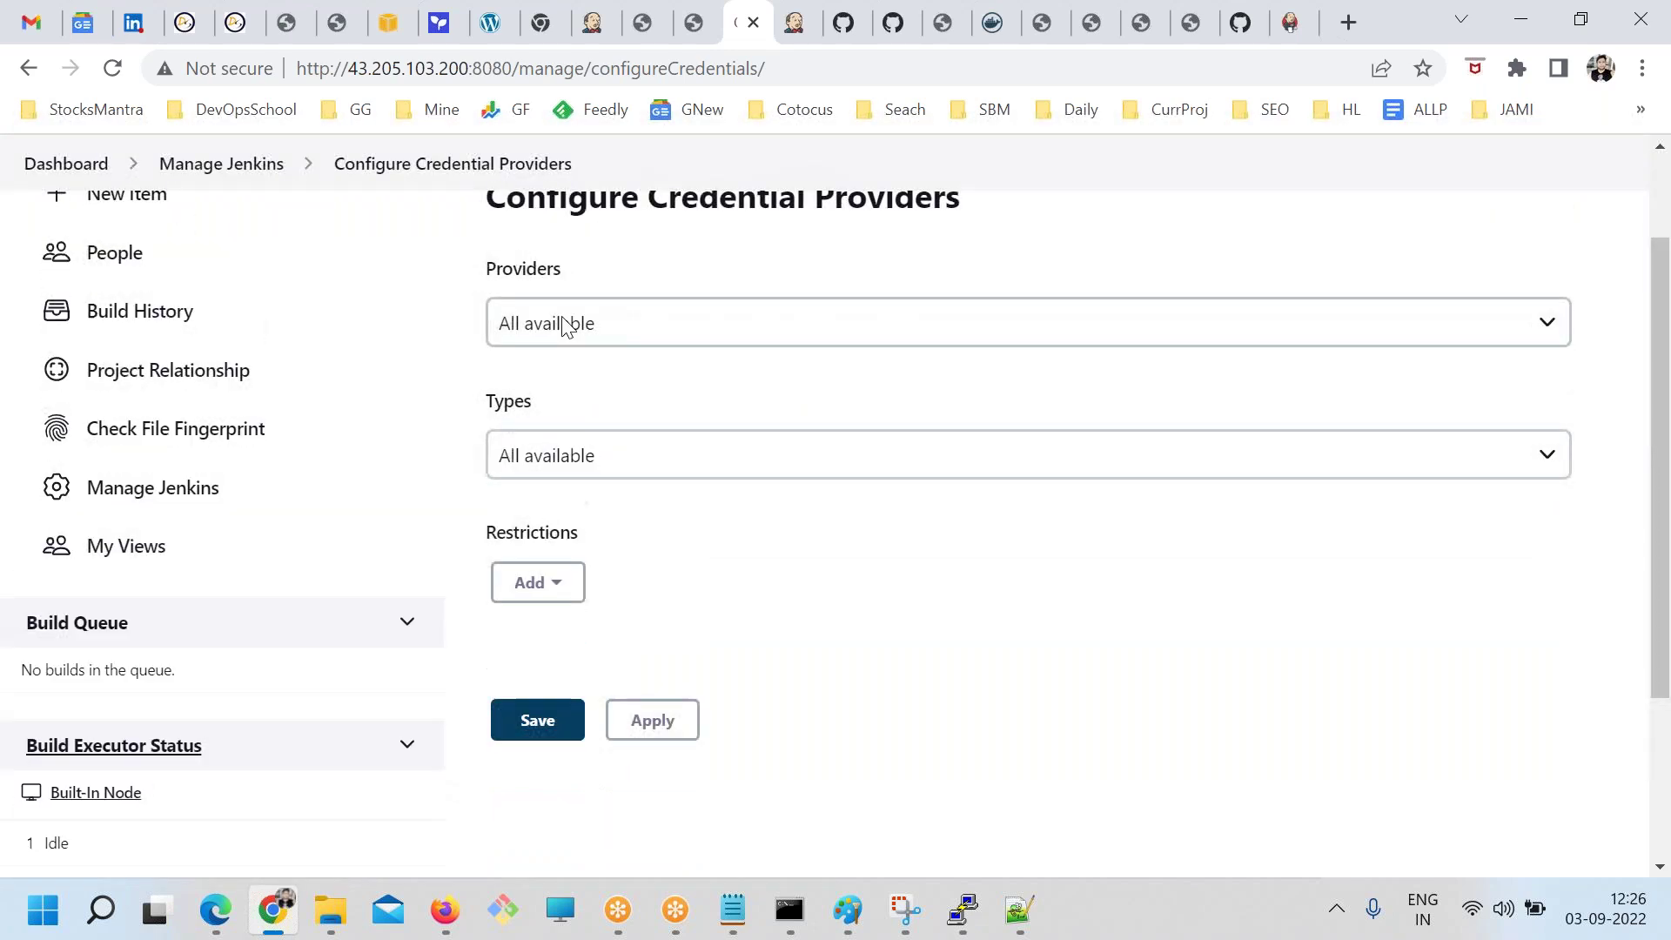
pyautogui.click(567, 325)
pyautogui.click(566, 389)
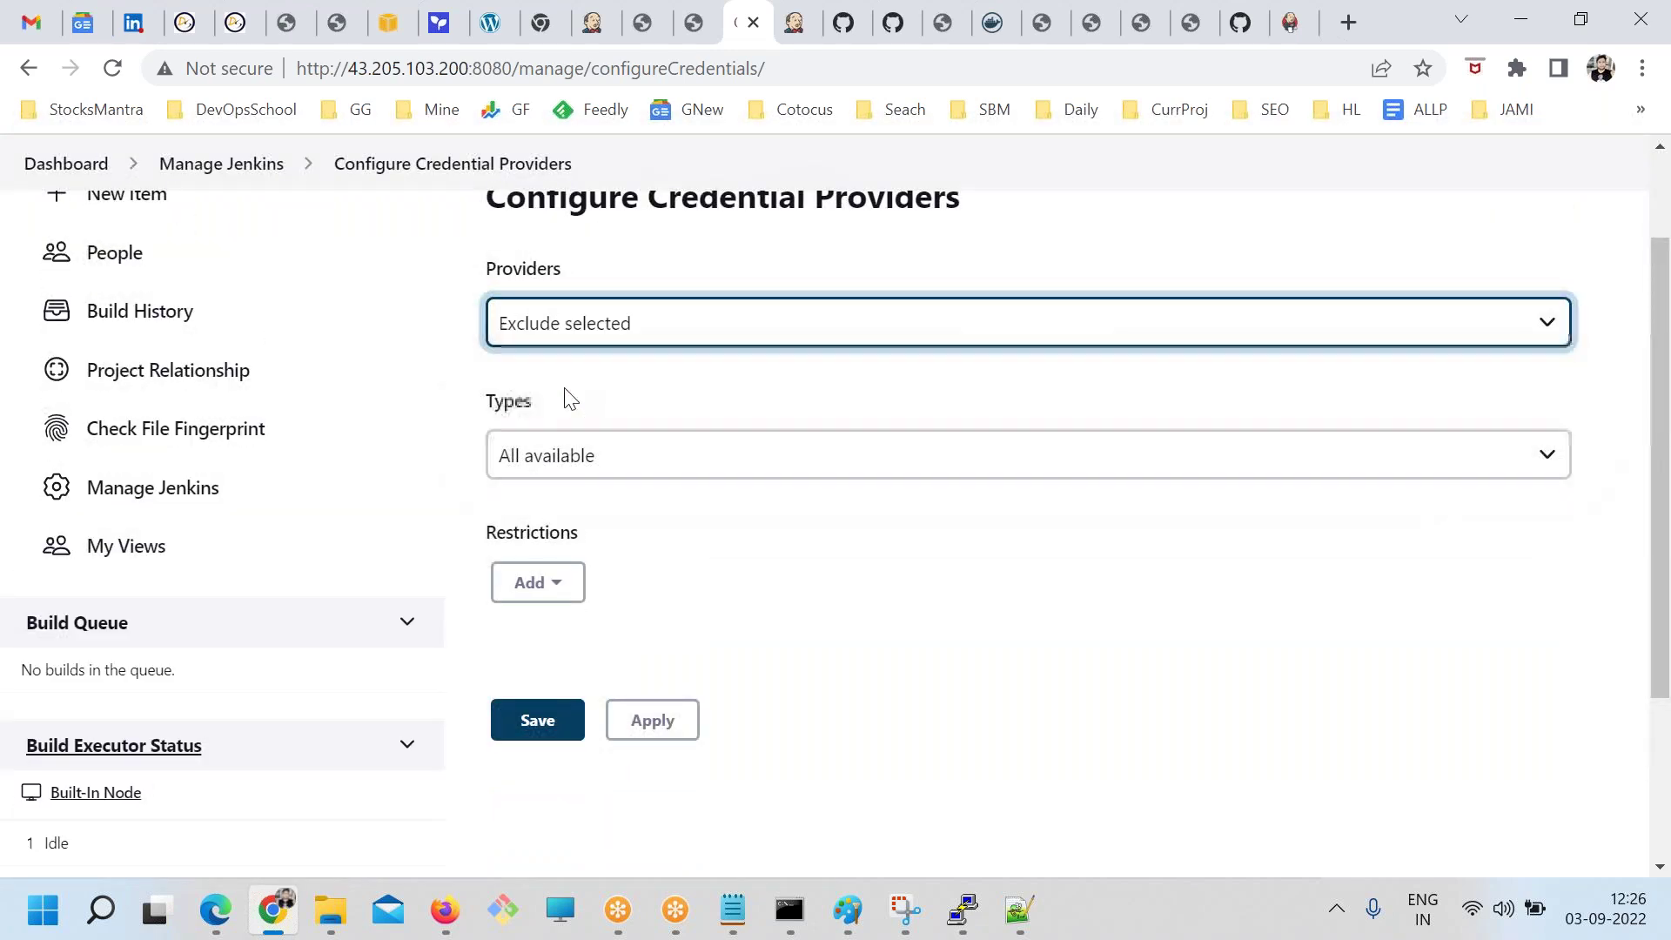
pyautogui.click(550, 331)
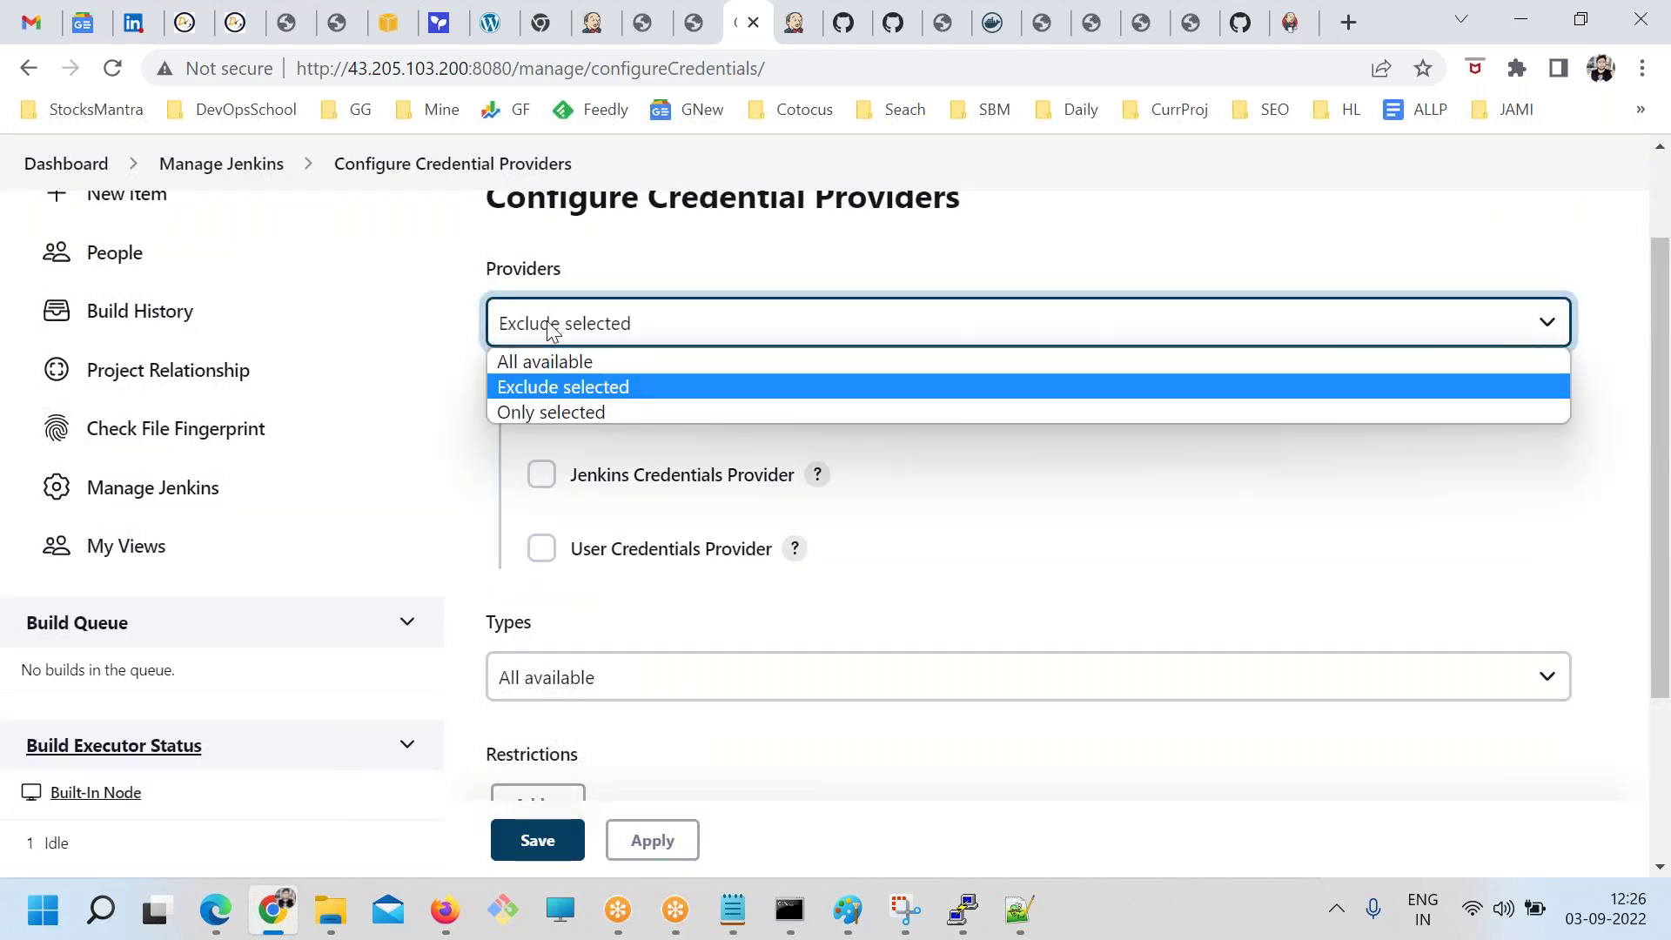
pyautogui.click(535, 411)
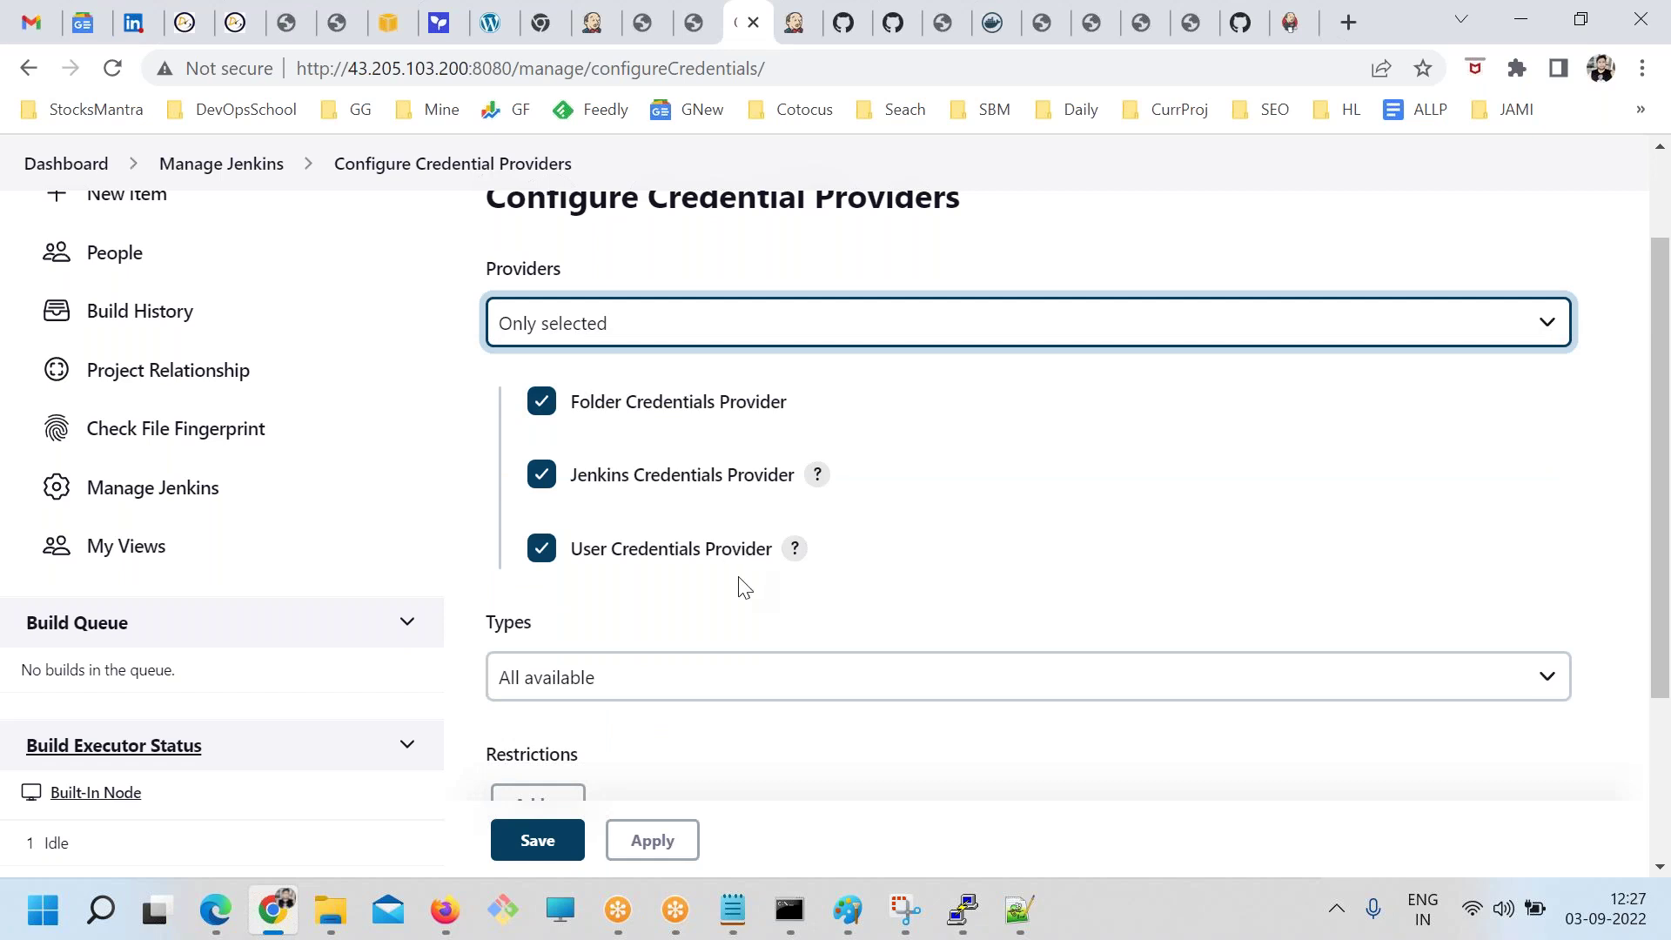
pyautogui.scroll(-1, 744, 585)
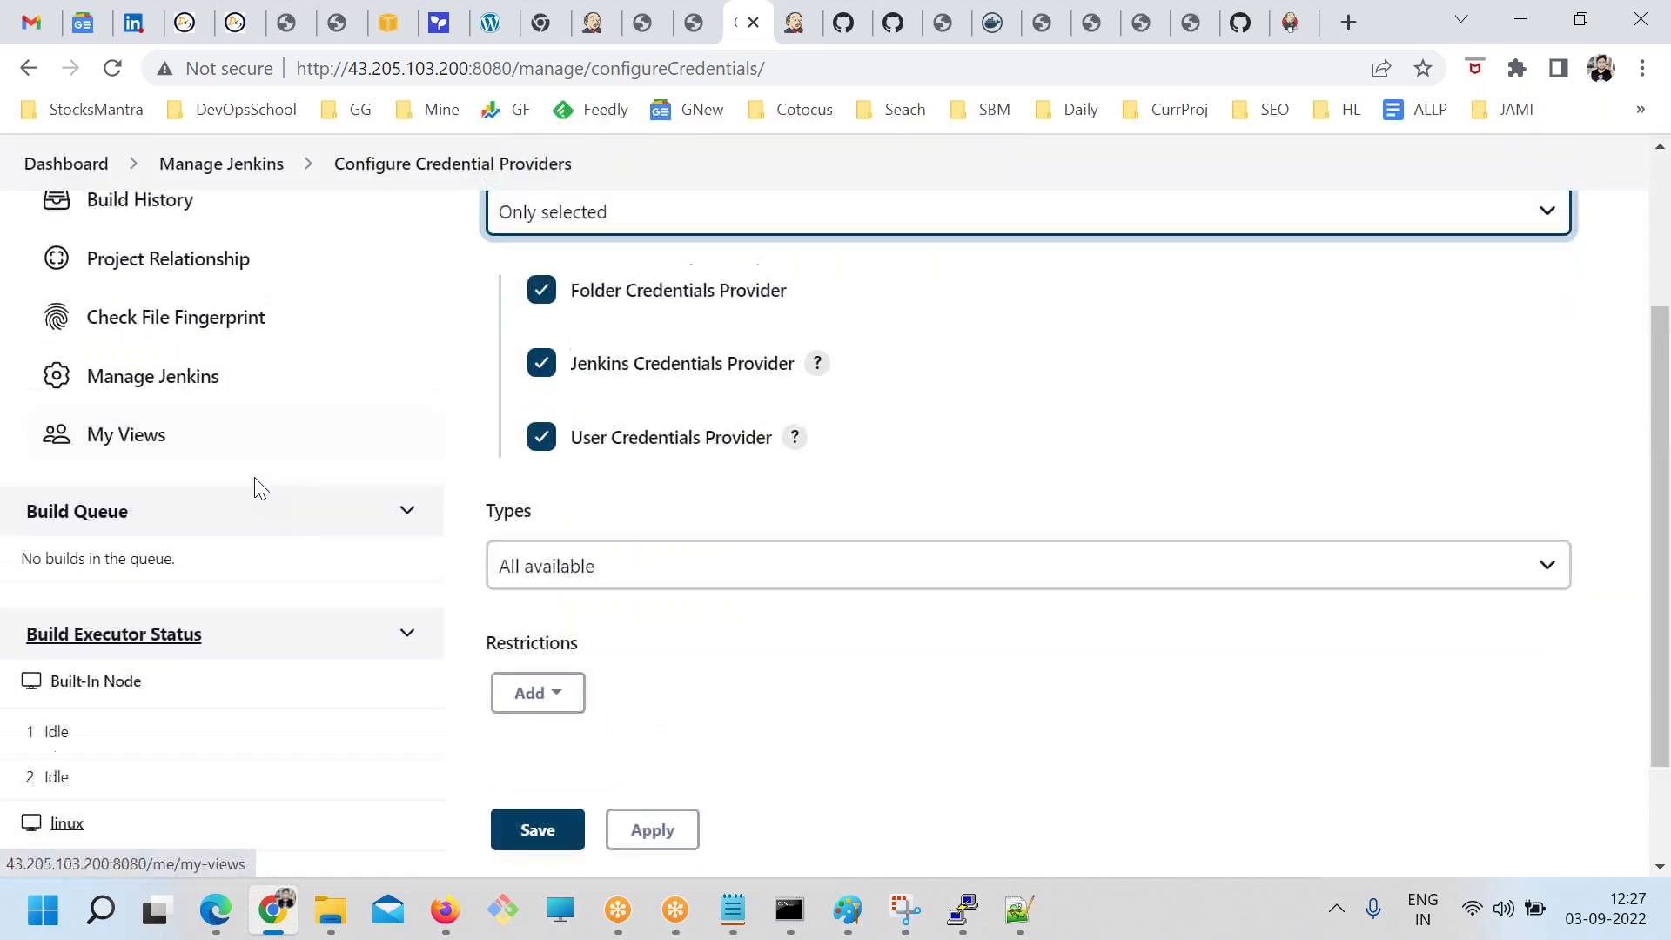
pyautogui.scroll(3, 254, 487)
# Open Configure Global Security from the Manage Jenkins page
pyautogui.click(250, 238)
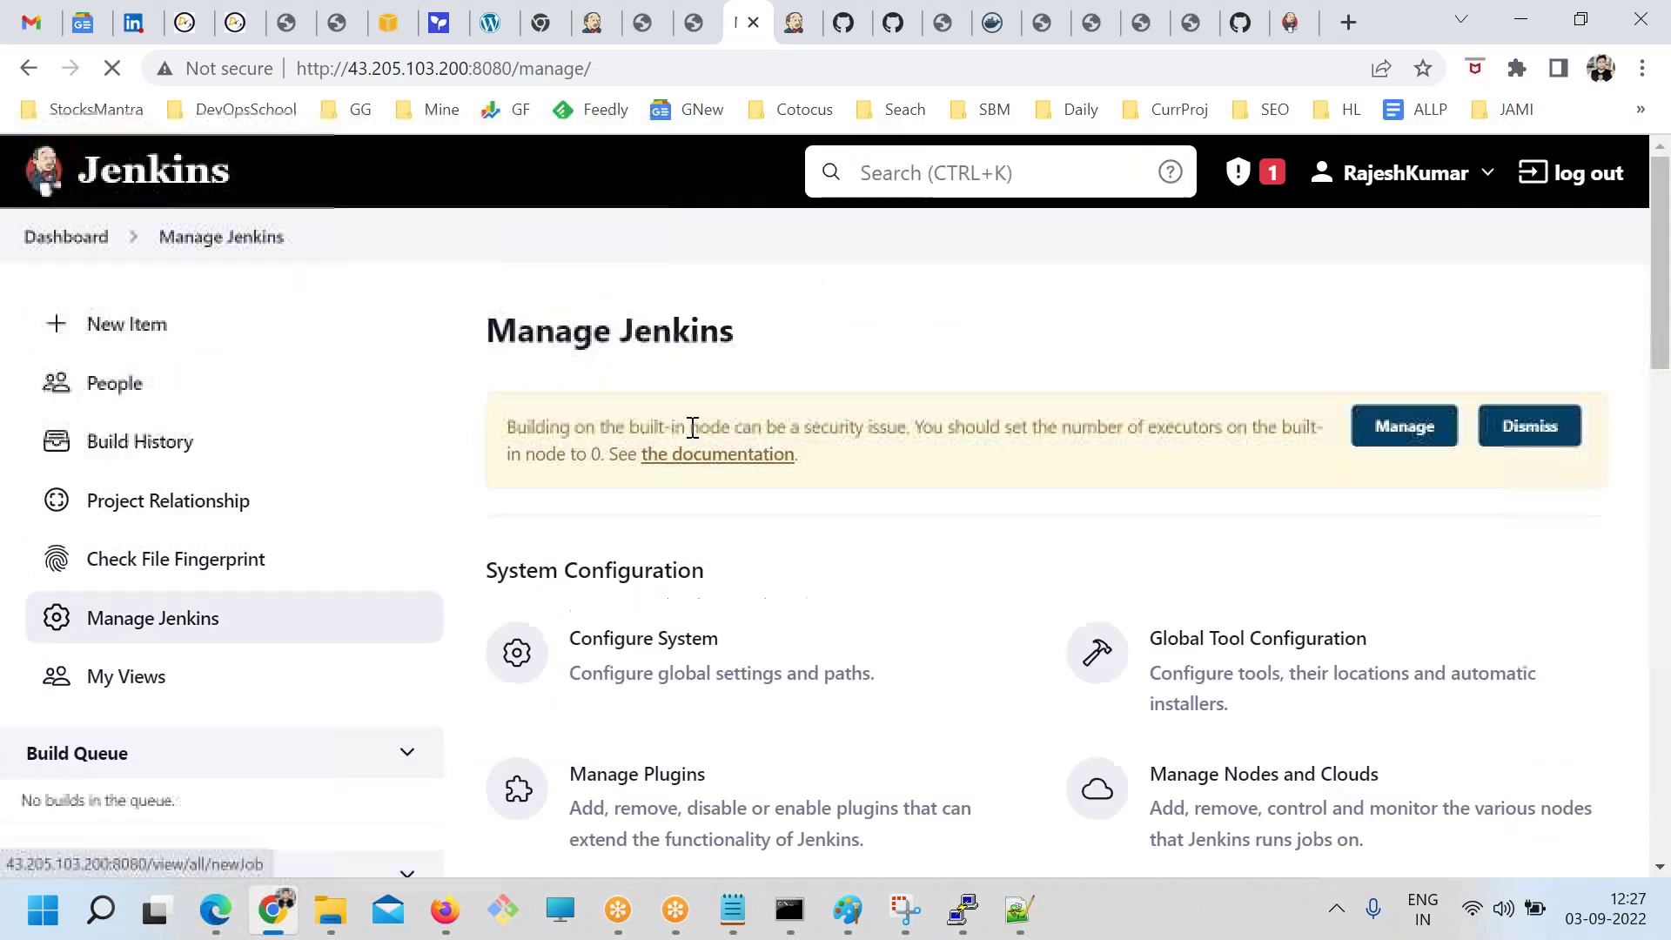
pyautogui.scroll(-5, 794, 637)
pyautogui.scroll(-3, 765, 577)
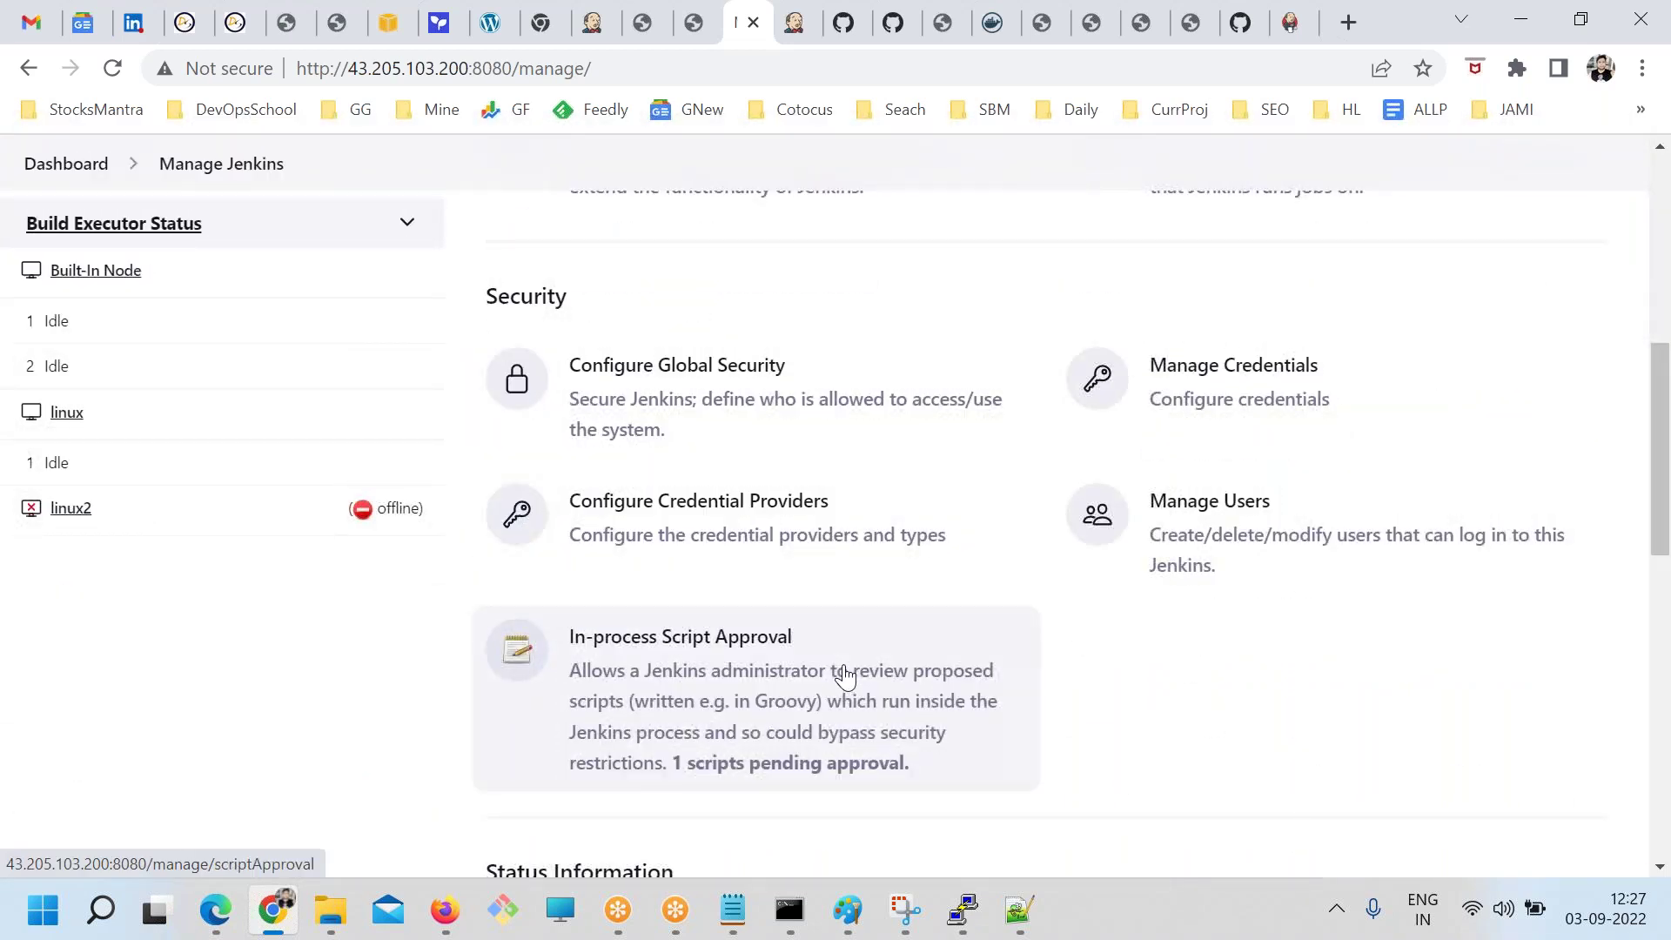
pyautogui.click(716, 400)
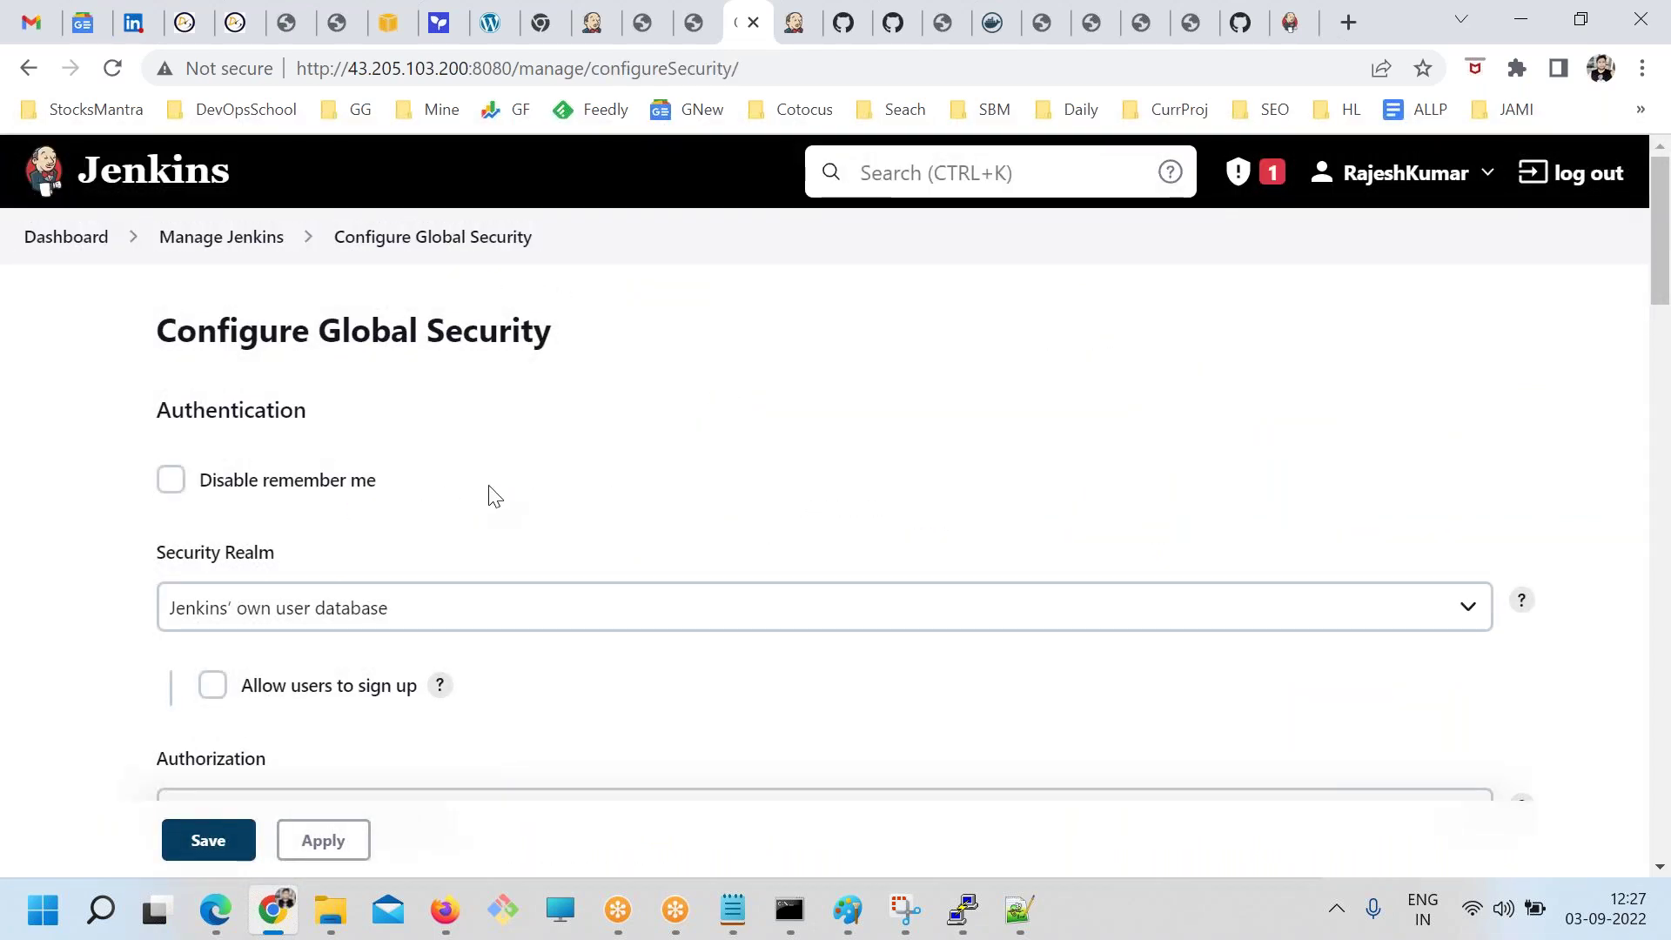
pyautogui.scroll(-3, 488, 488)
pyautogui.scroll(2, 488, 488)
# Keep Jenkins' own user database as the security realm under Authentication
pyautogui.moveTo(157, 278); pyautogui.dragTo(293, 280)
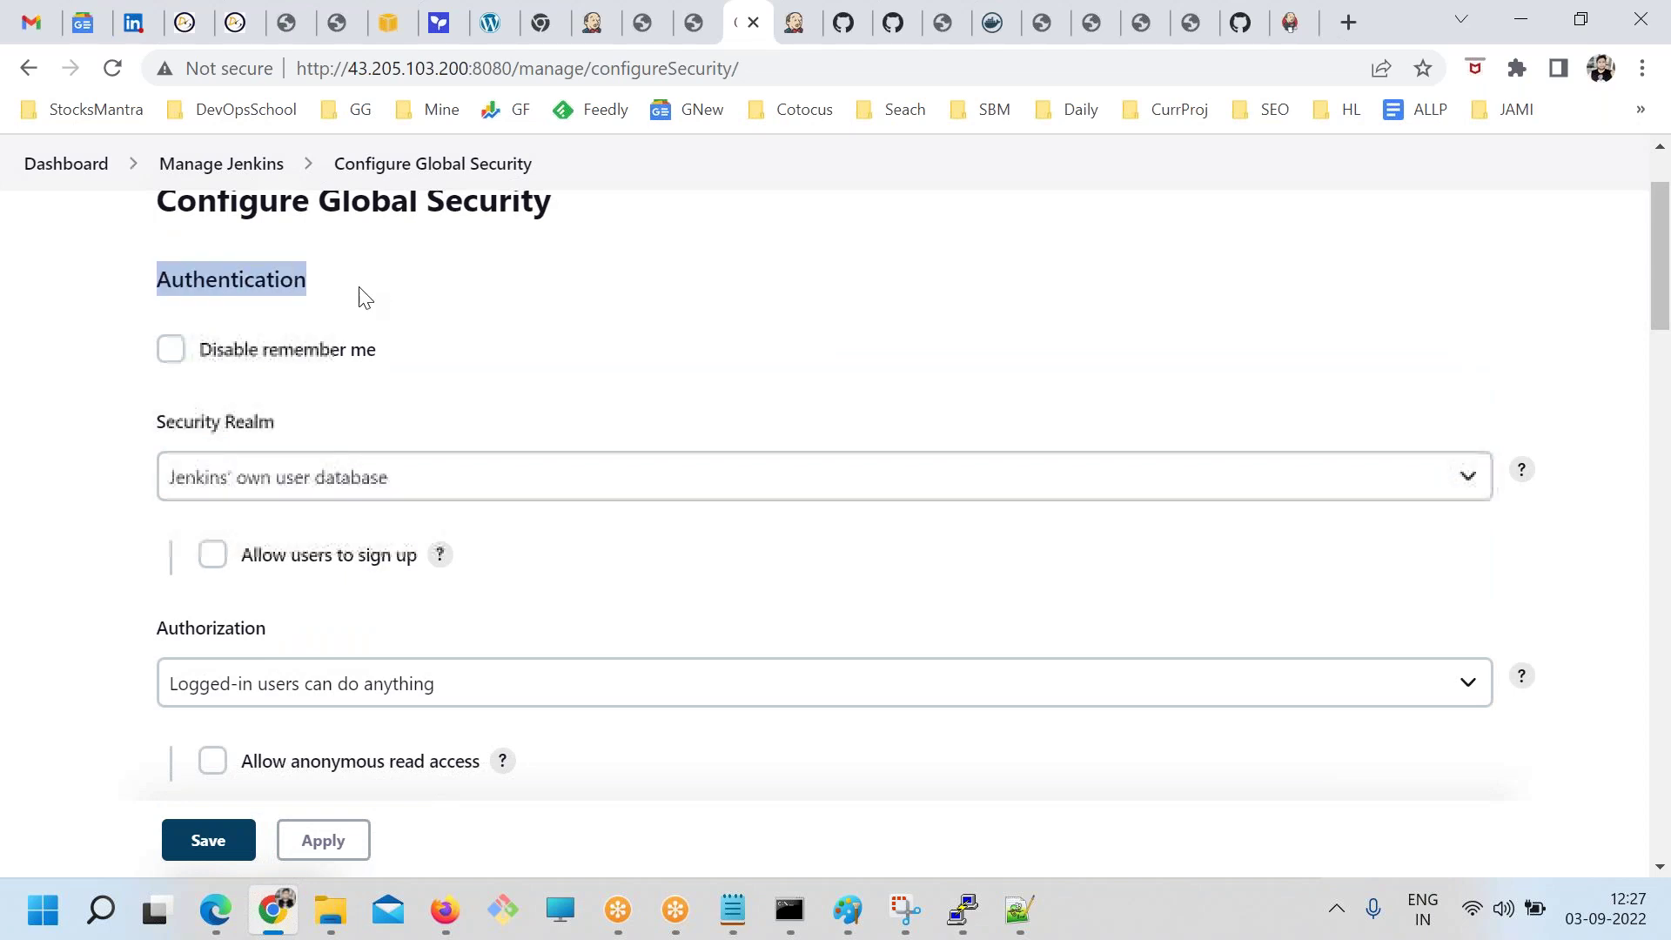
pyautogui.scroll(-2, 372, 485)
pyautogui.scroll(2, 373, 485)
pyautogui.click(91, 374)
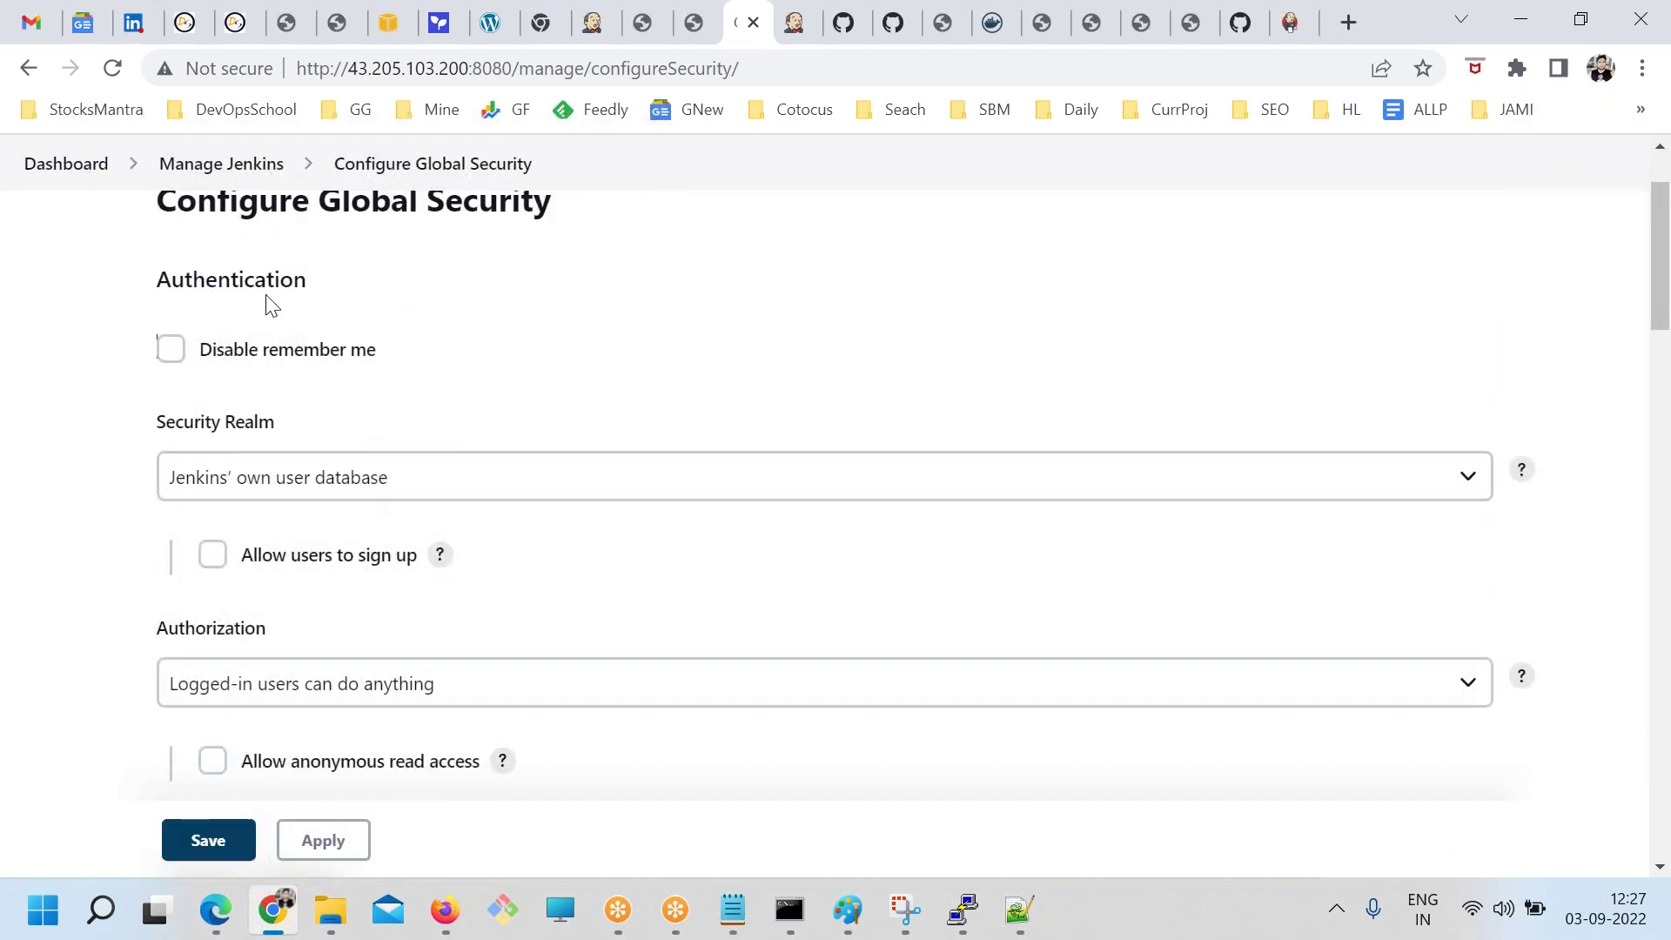
pyautogui.moveTo(193, 279); pyautogui.dragTo(373, 287)
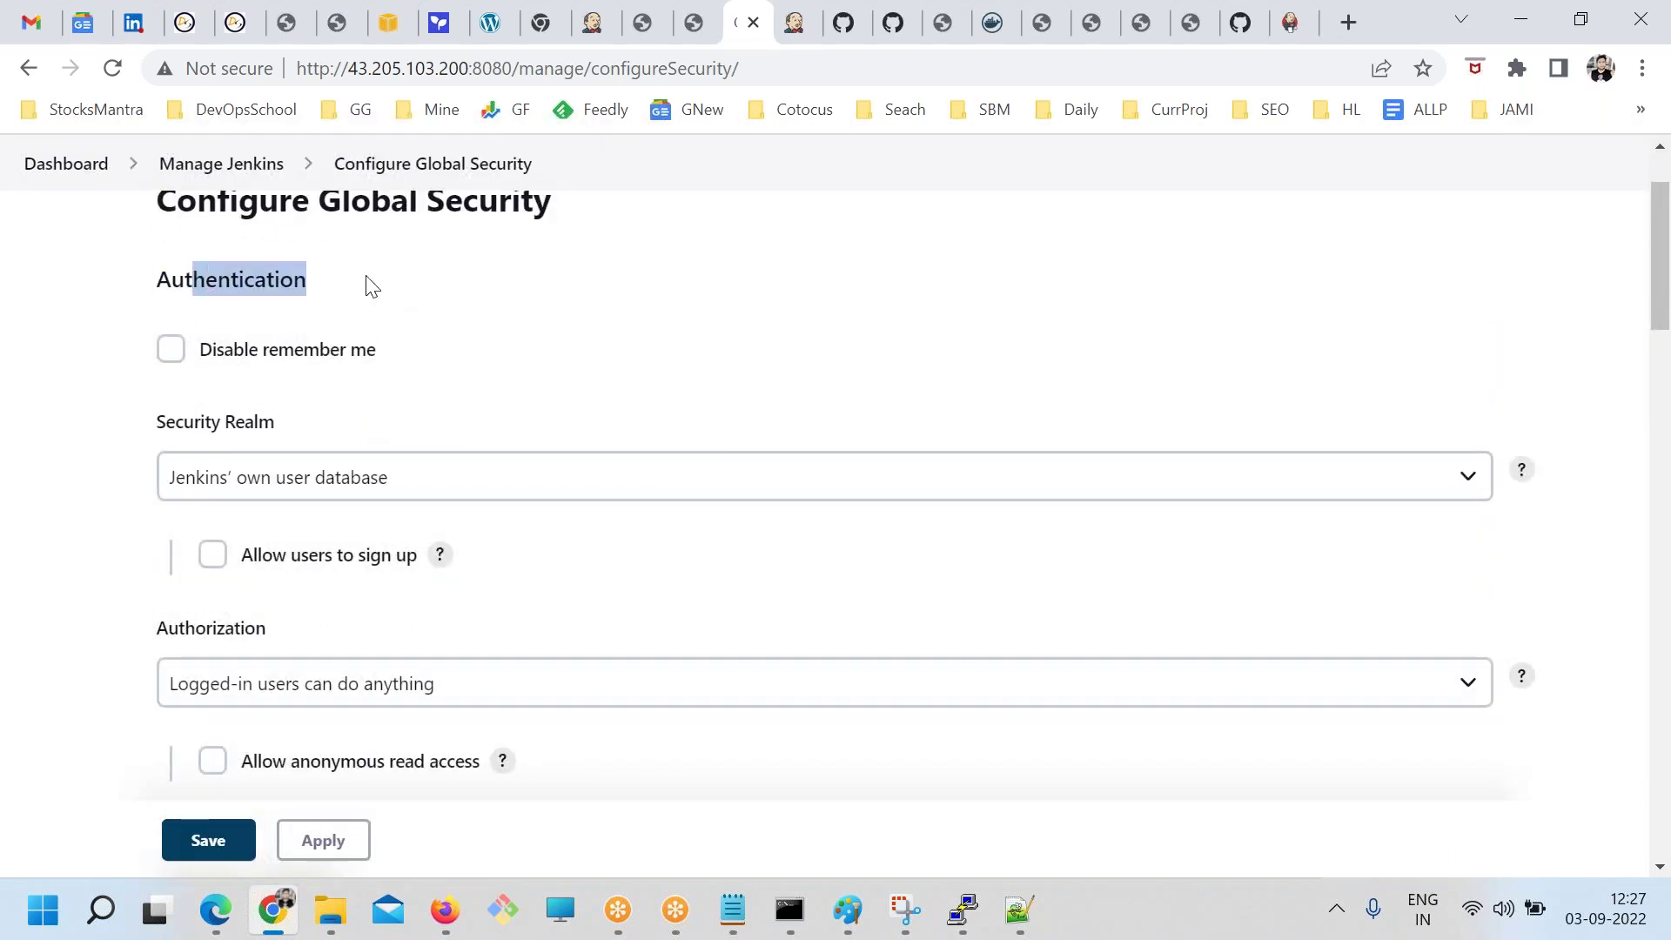
pyautogui.click(375, 470)
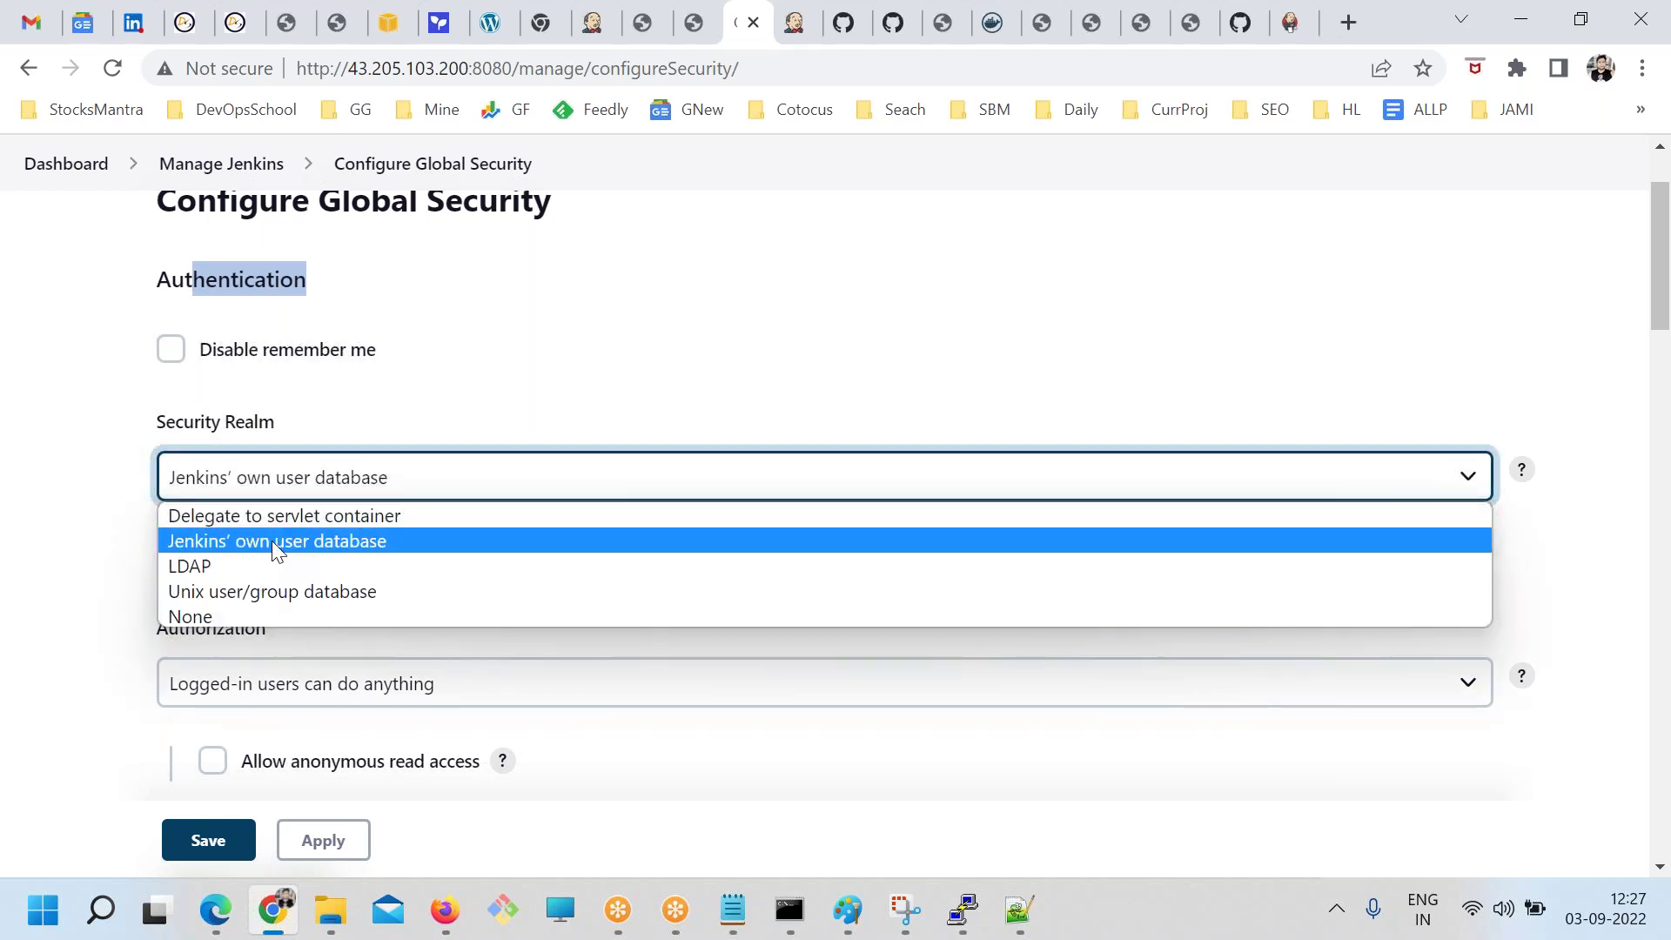
pyautogui.click(13, 496)
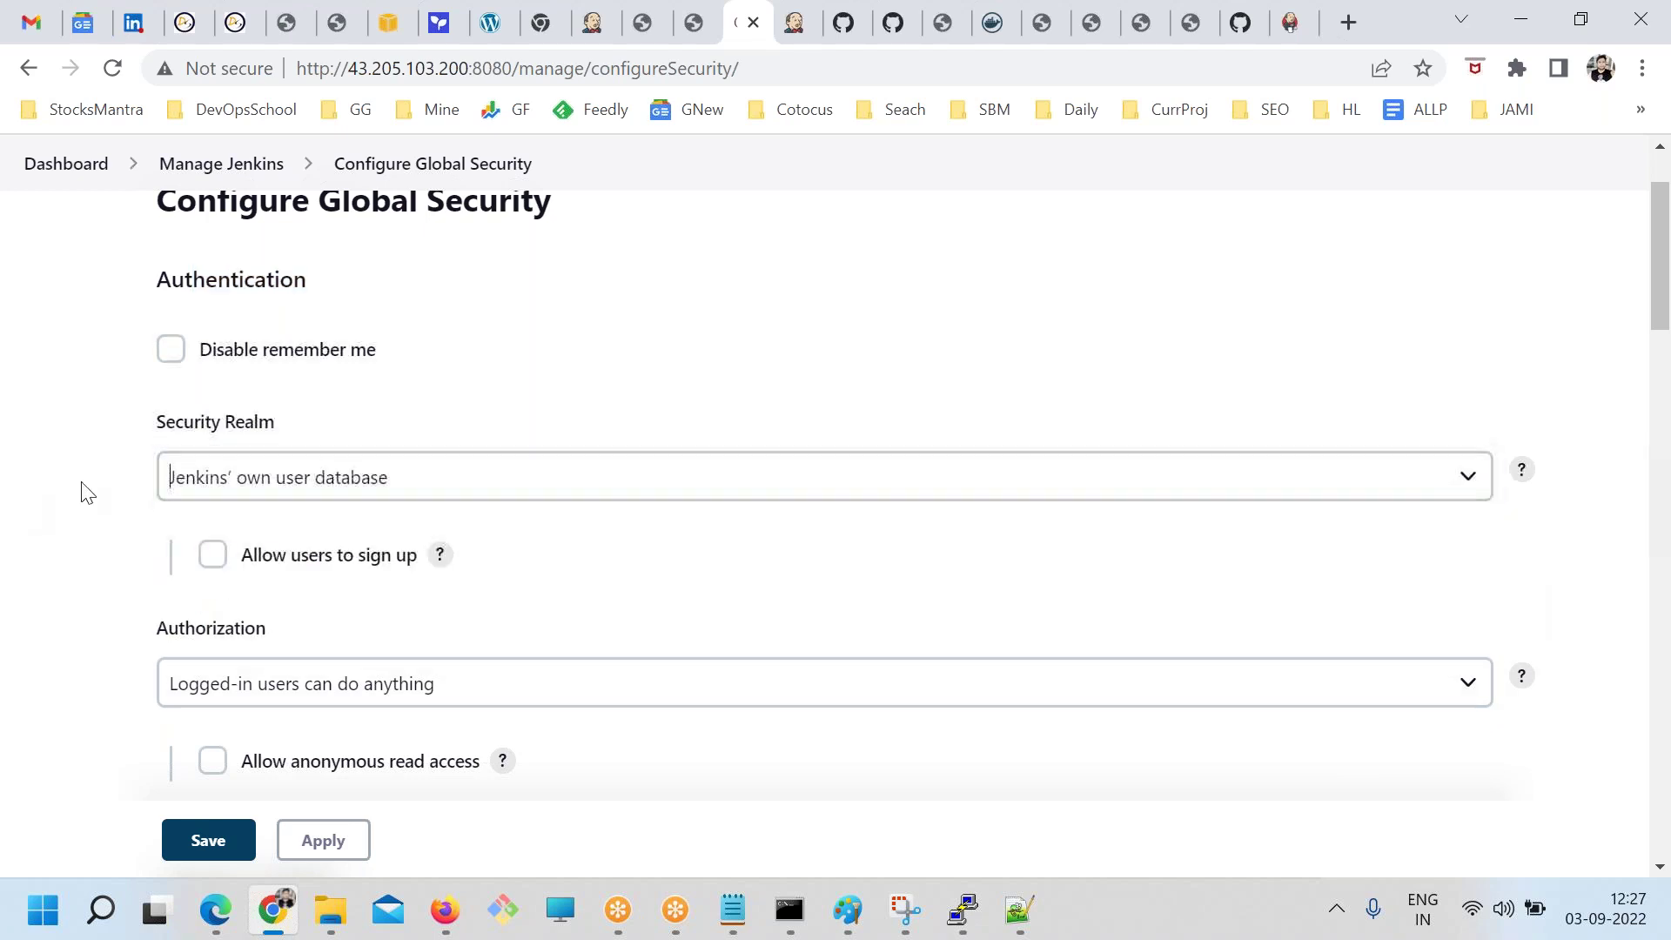
# Review the authorization strategies, leaving Logged-in users can do anything selected for now
pyautogui.doubleClick(162, 287)
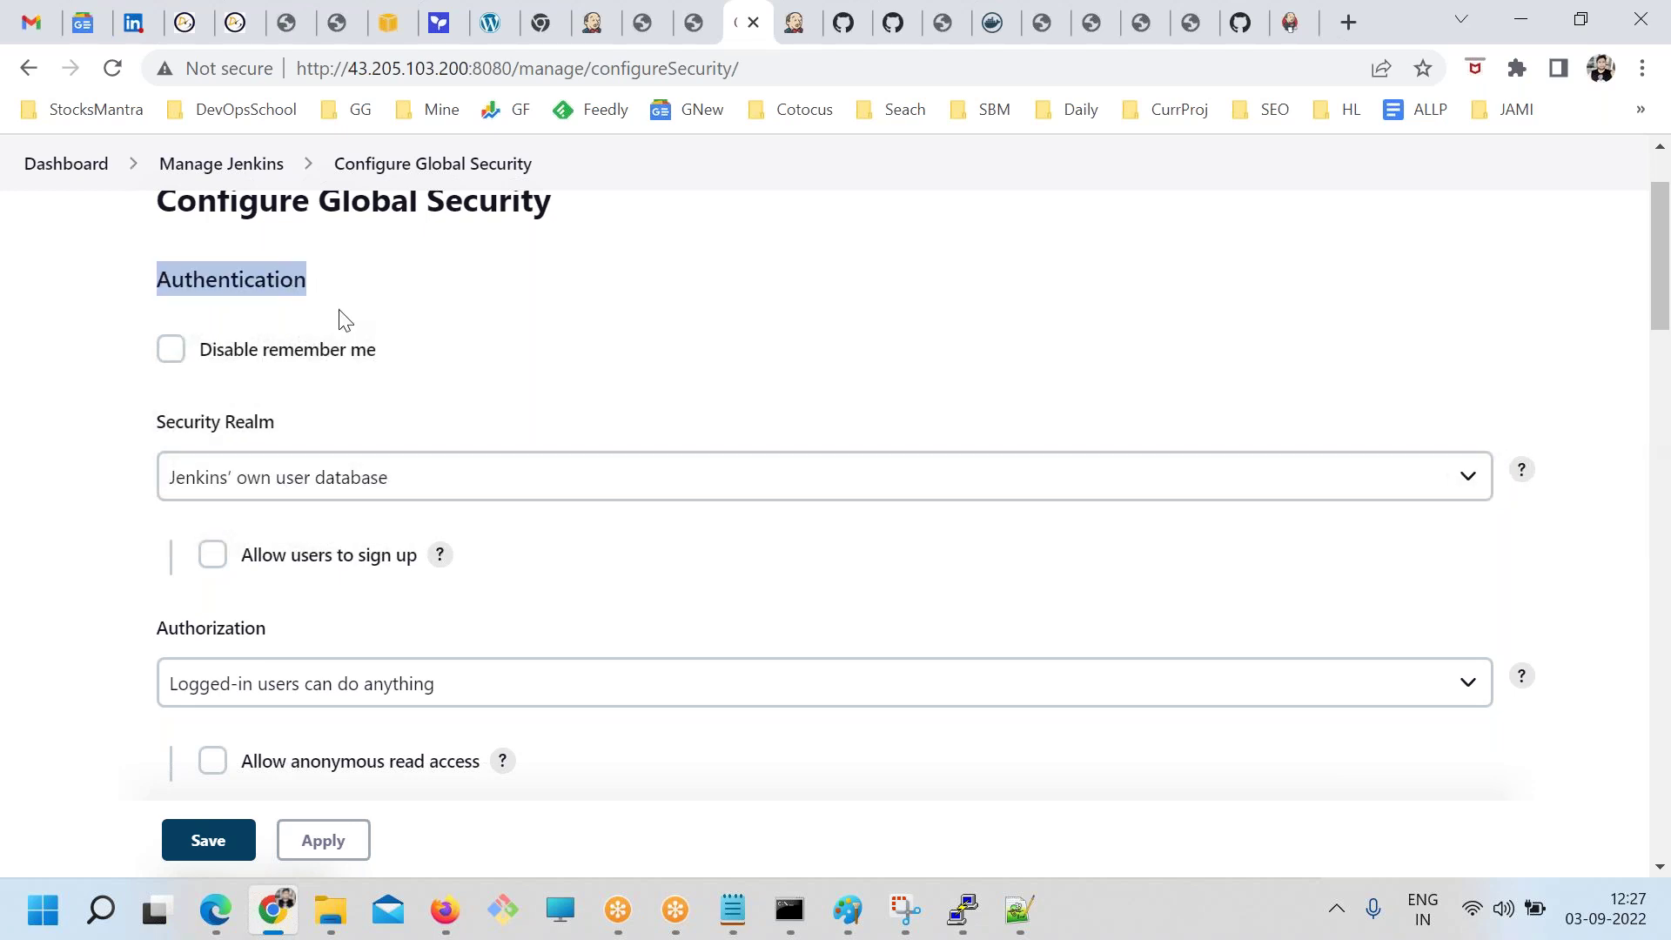
pyautogui.scroll(-3, 429, 421)
pyautogui.scroll(1, 179, 374)
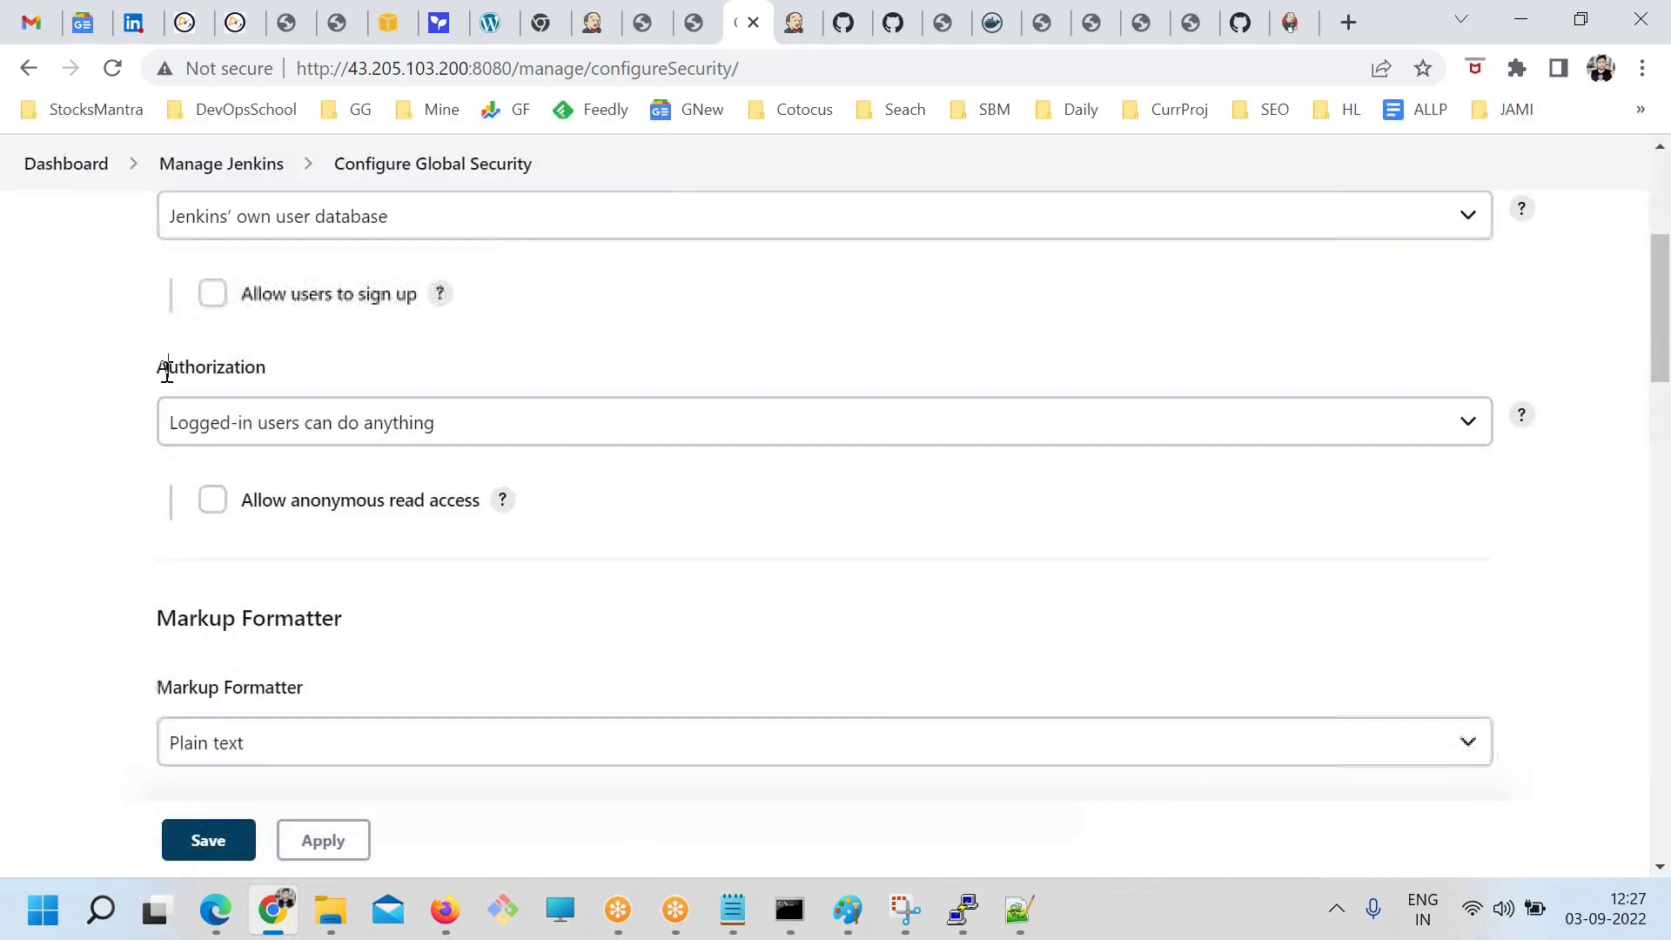
pyautogui.moveTo(167, 369); pyautogui.dragTo(329, 370)
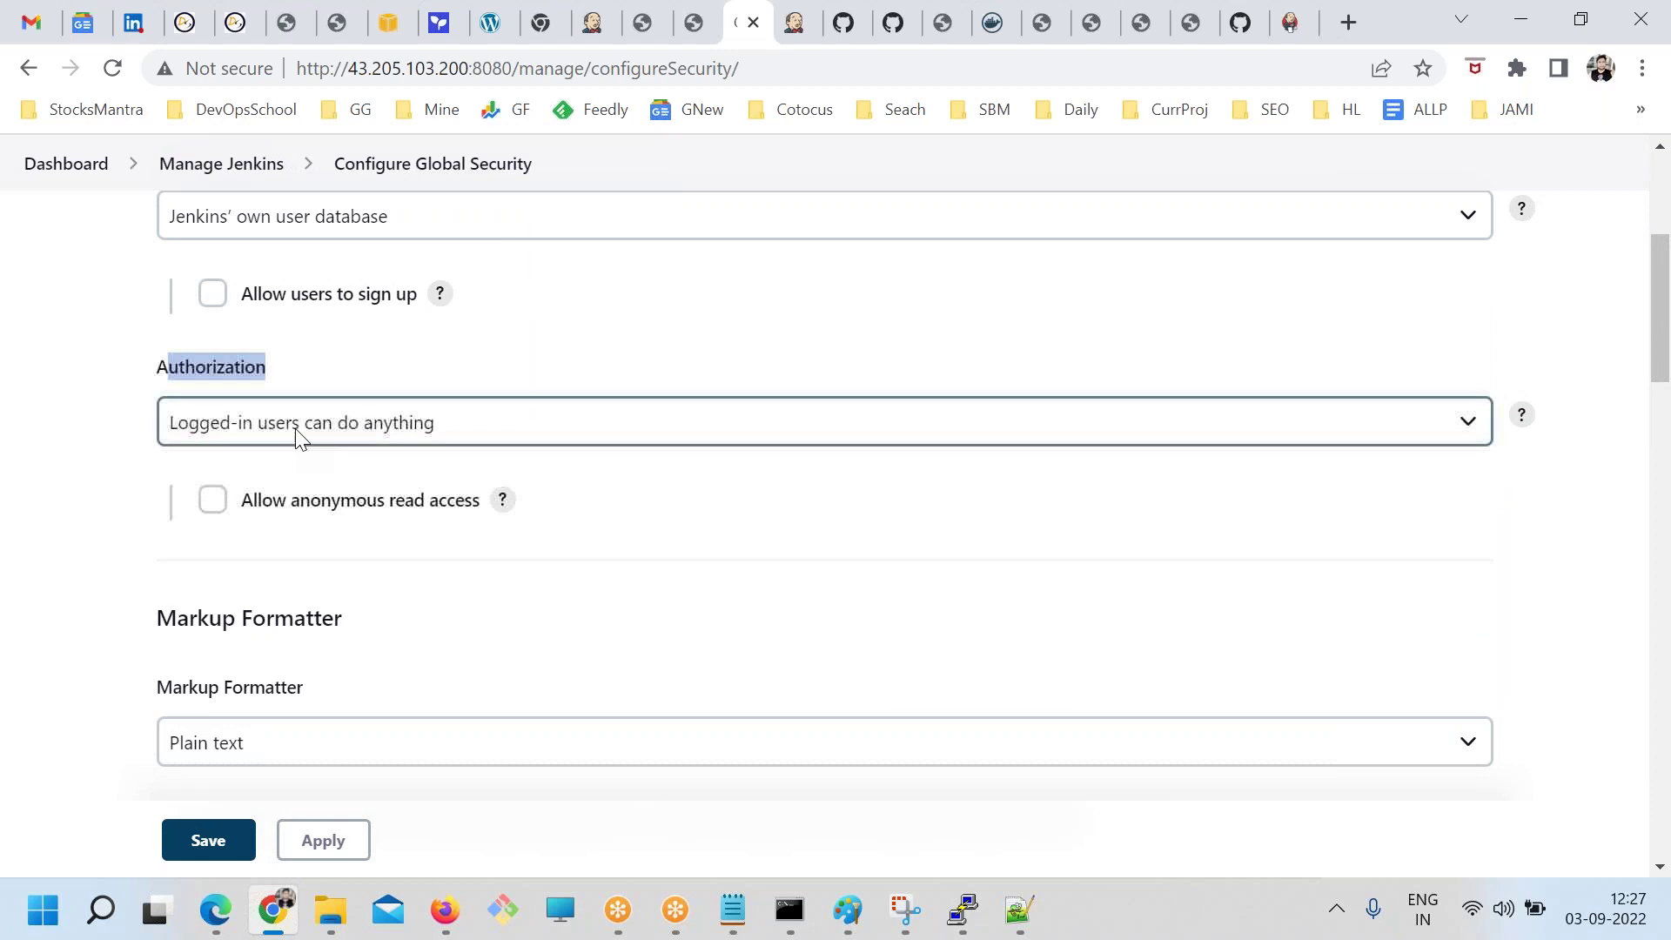
pyautogui.click(299, 433)
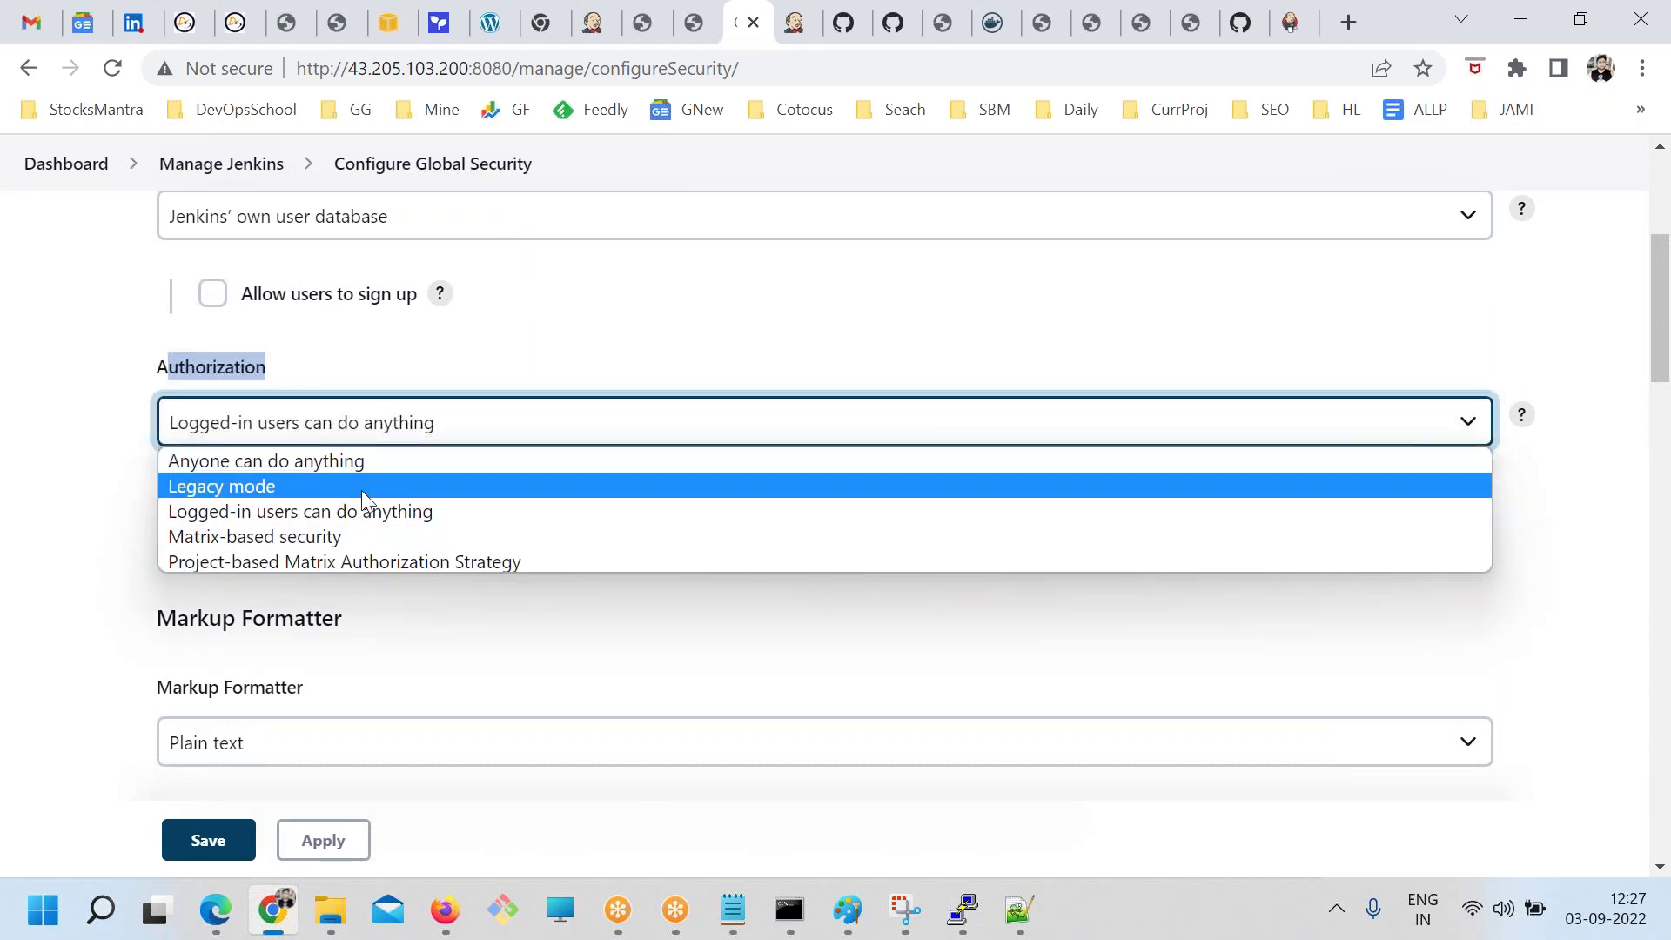
pyautogui.click(122, 476)
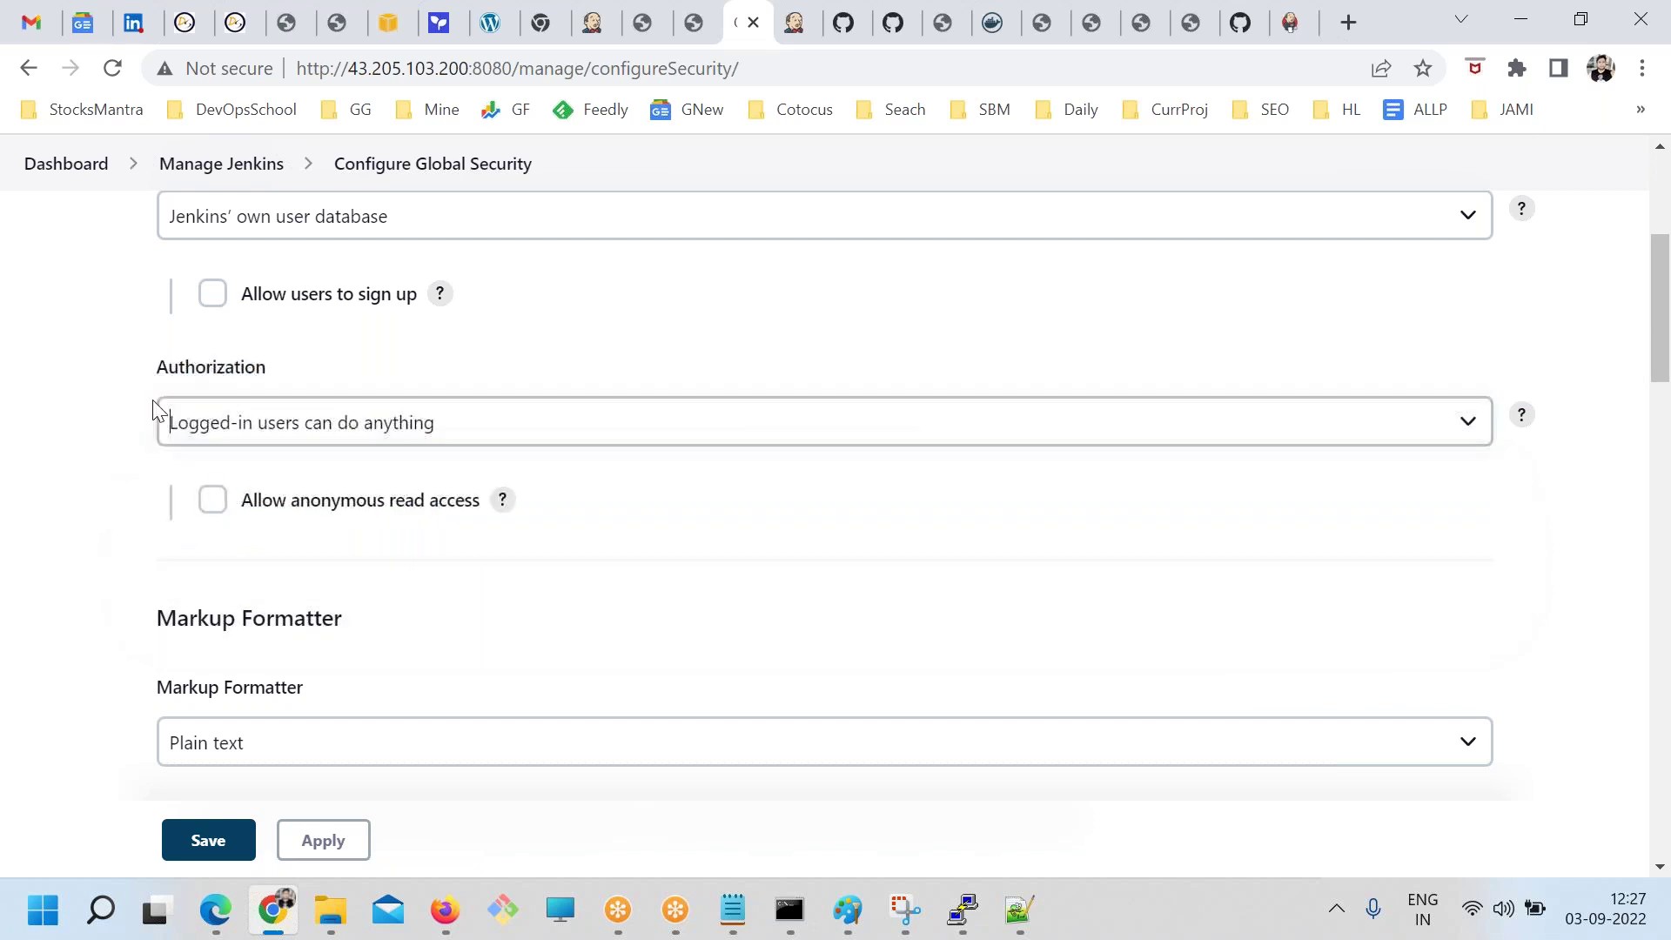
pyautogui.click(262, 435)
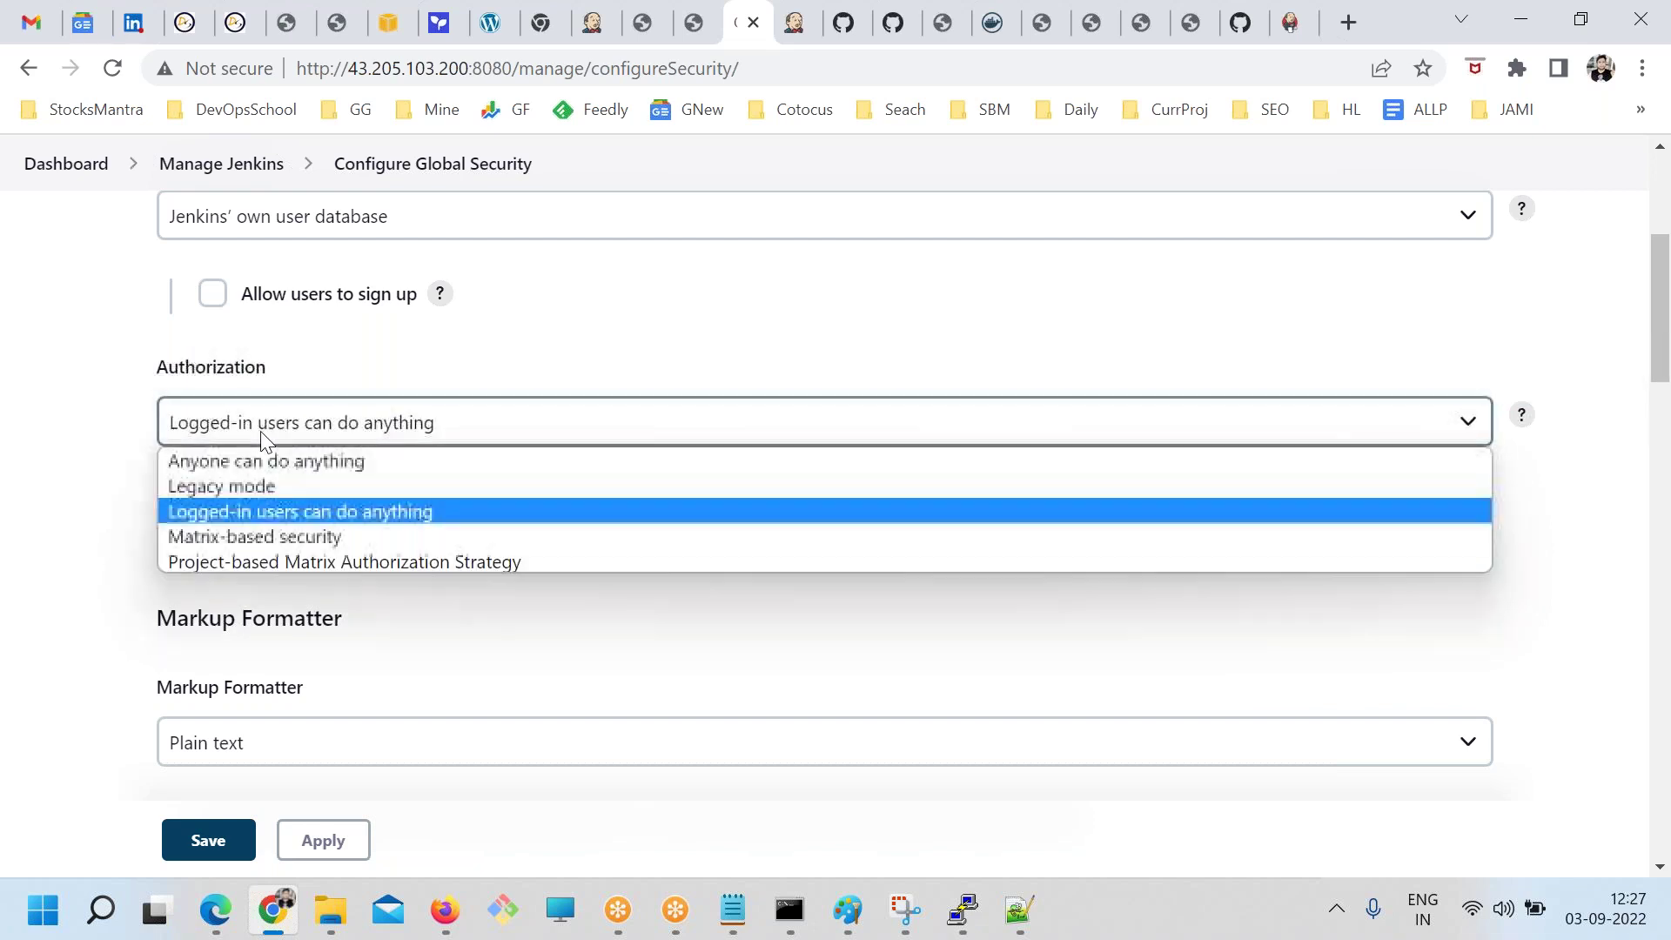
pyautogui.click(264, 513)
pyautogui.click(4, 454)
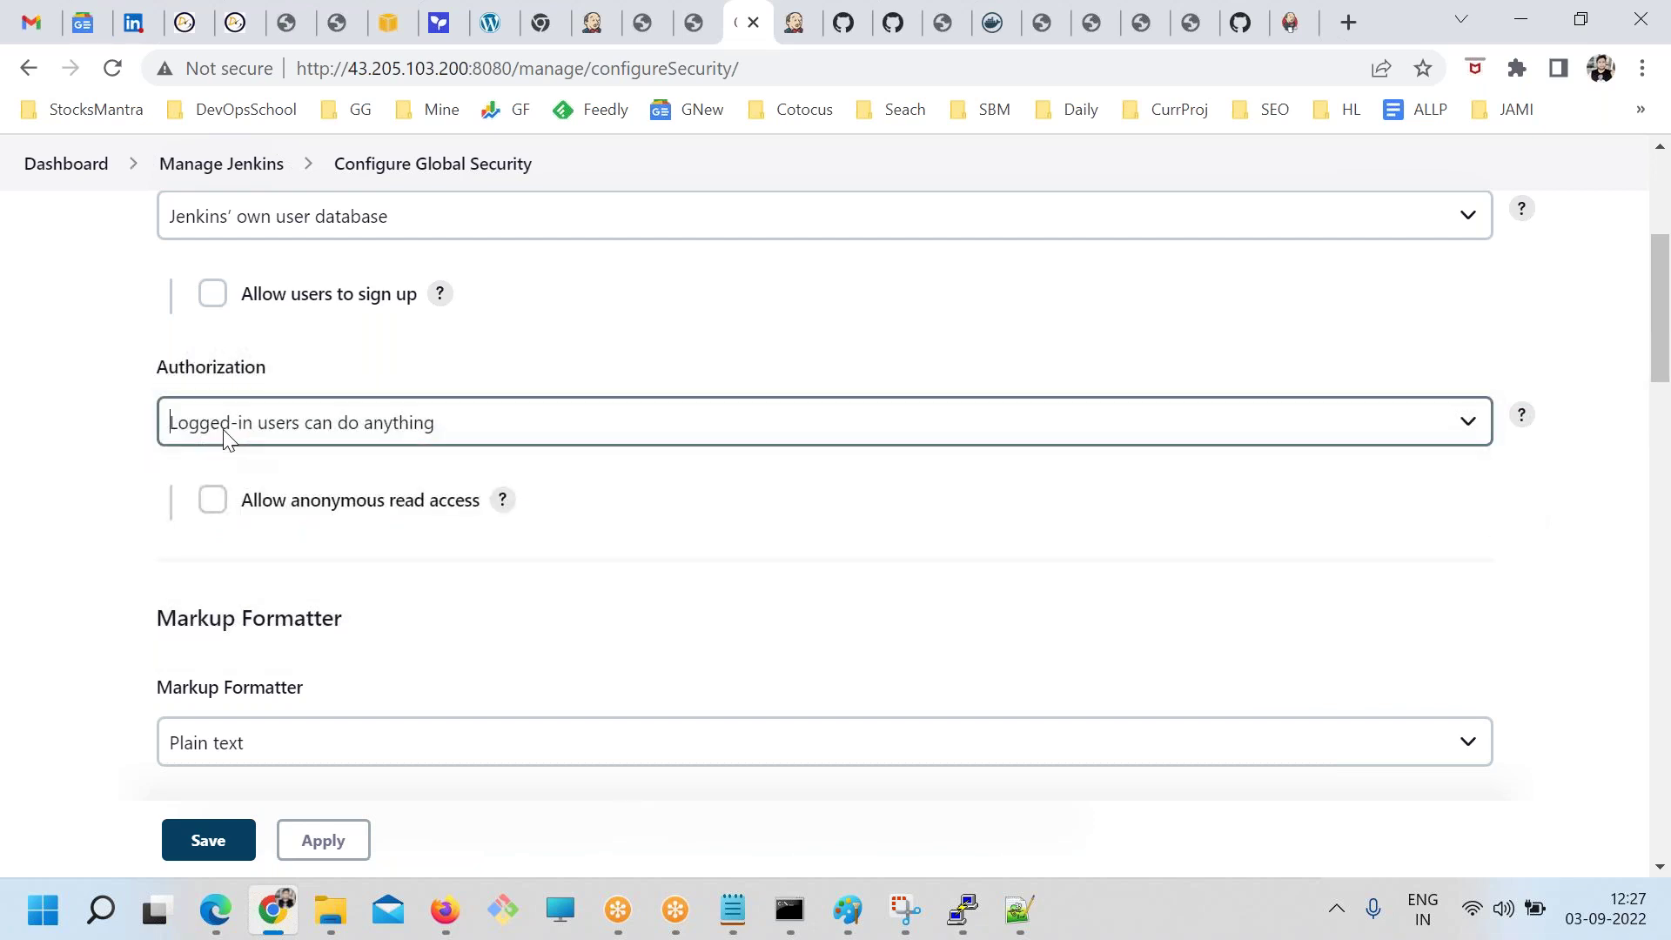
# Set Authorization to Matrix-based security, then go back via the Manage Jenkins breadcrumb
pyautogui.click(361, 429)
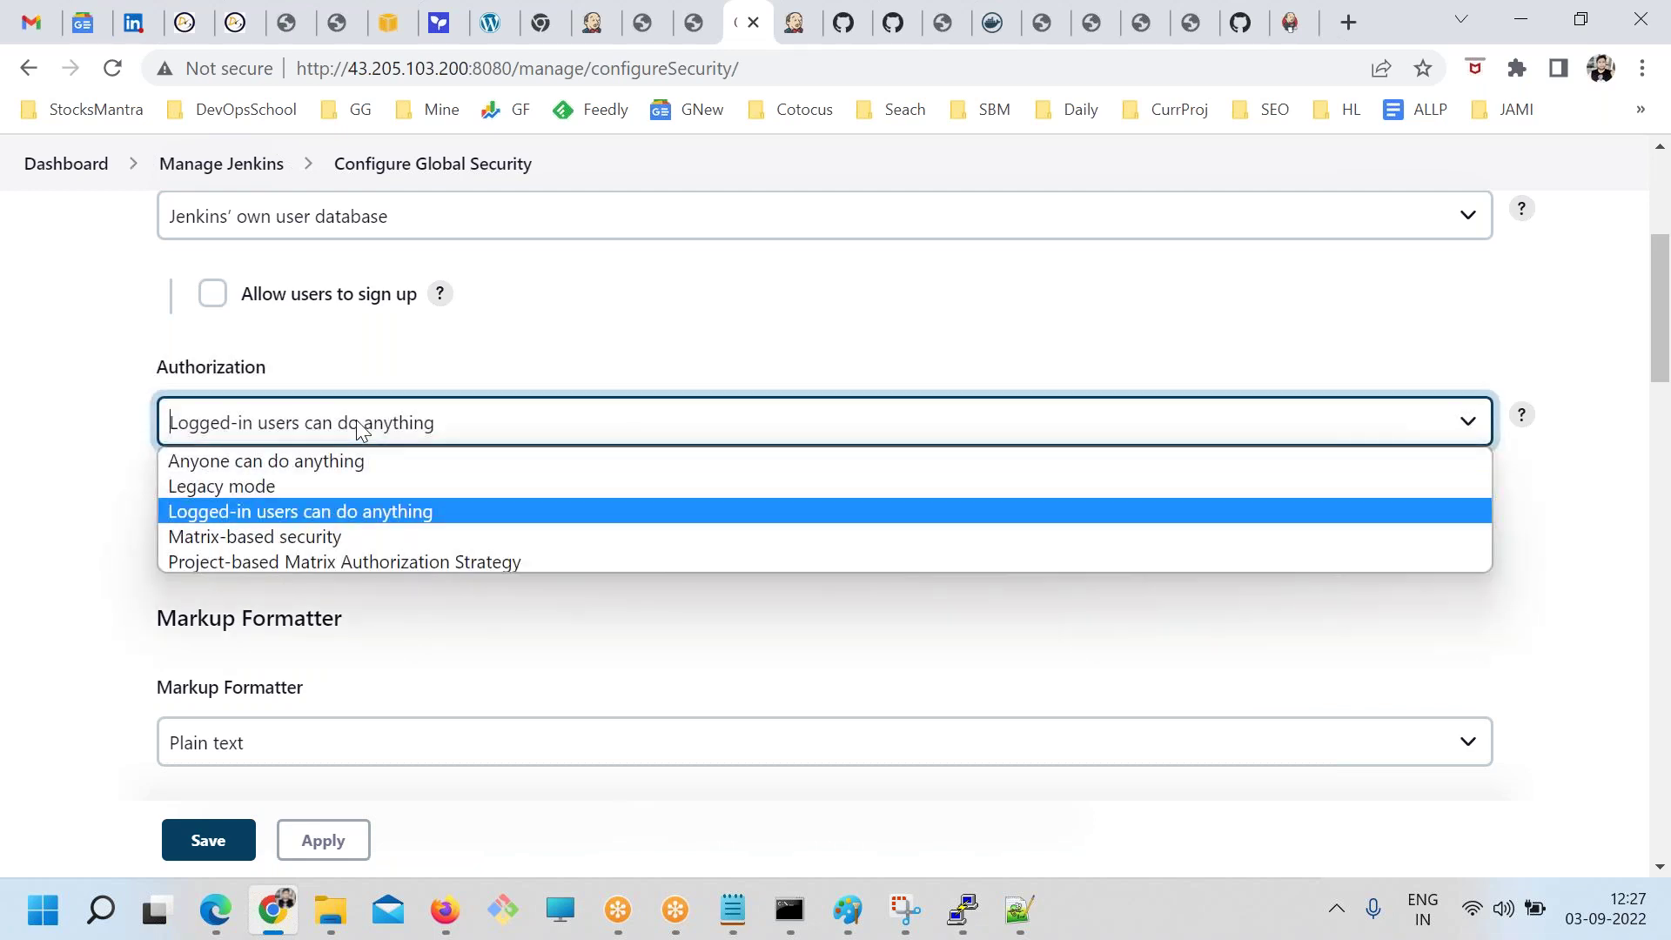
pyautogui.click(261, 536)
pyautogui.scroll(-3, 440, 627)
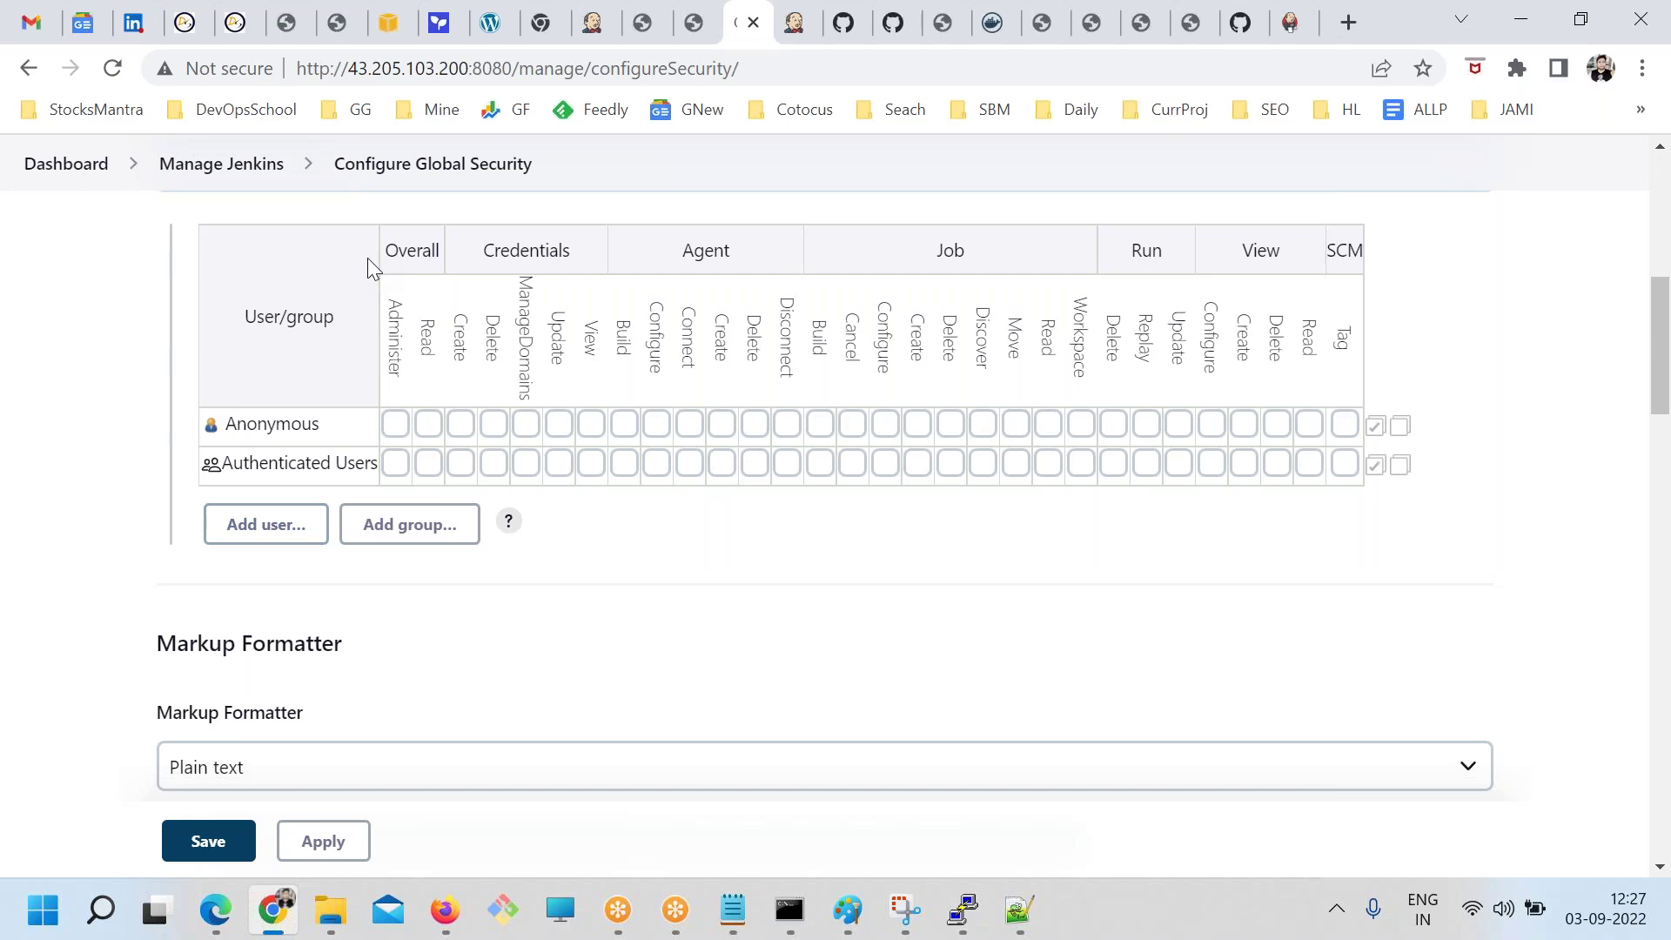
pyautogui.click(221, 164)
# Leave the unsaved security page and start creating a user from Manage Users
pyautogui.click(961, 216)
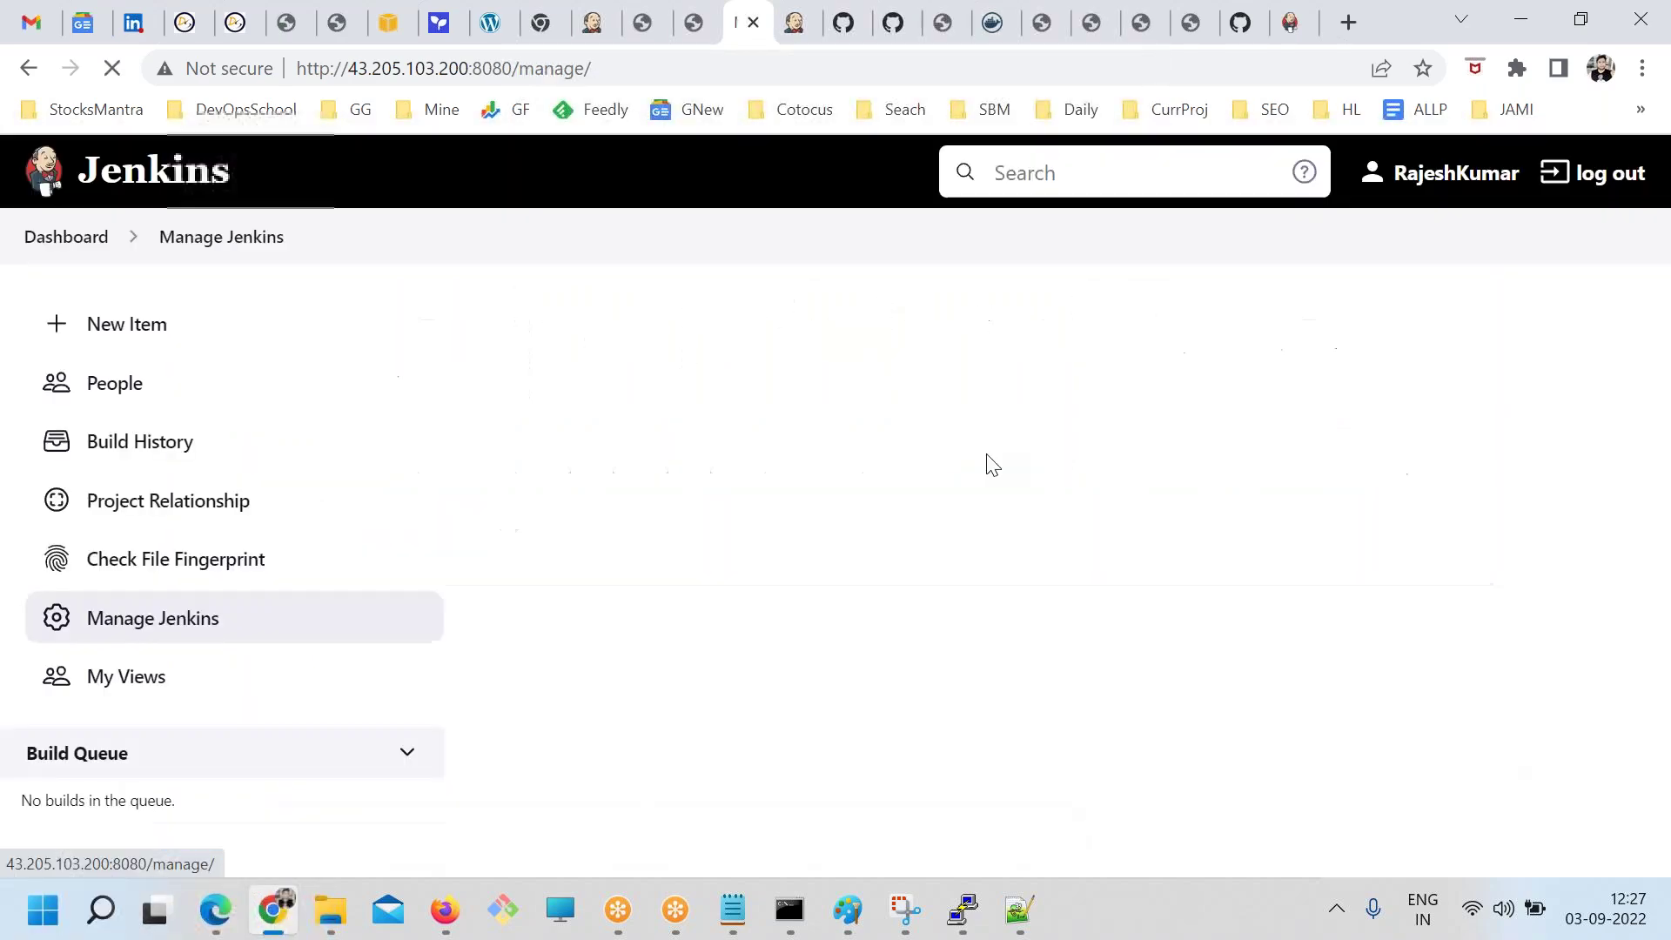
pyautogui.scroll(-8, 1129, 642)
pyautogui.click(1219, 391)
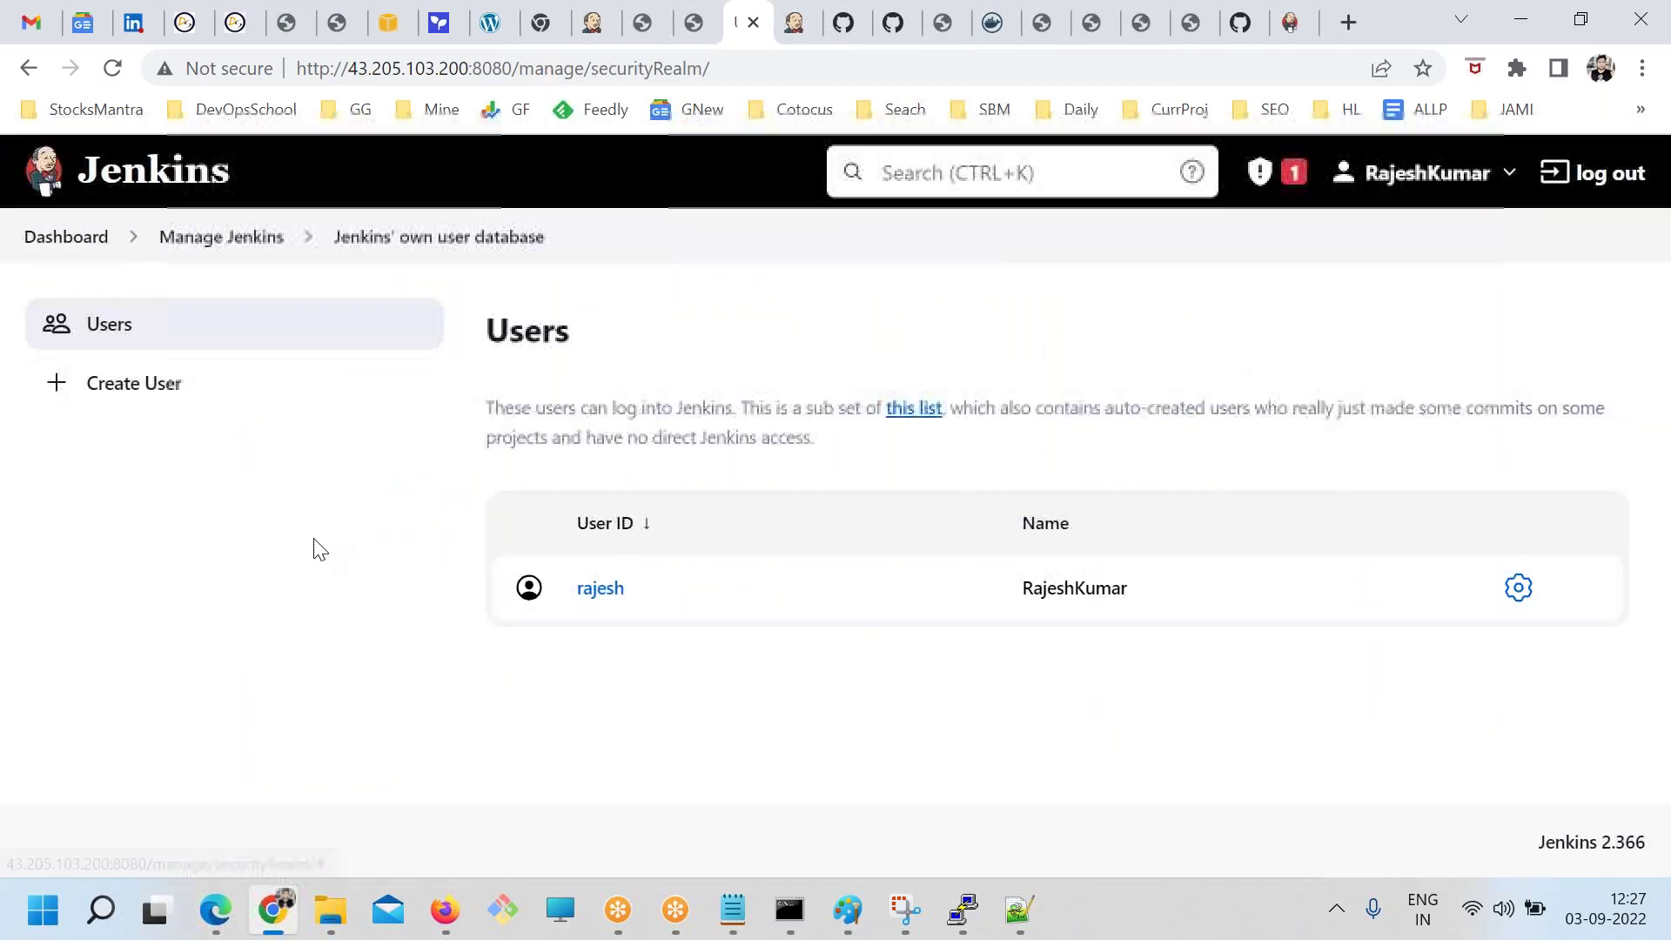
pyautogui.click(173, 398)
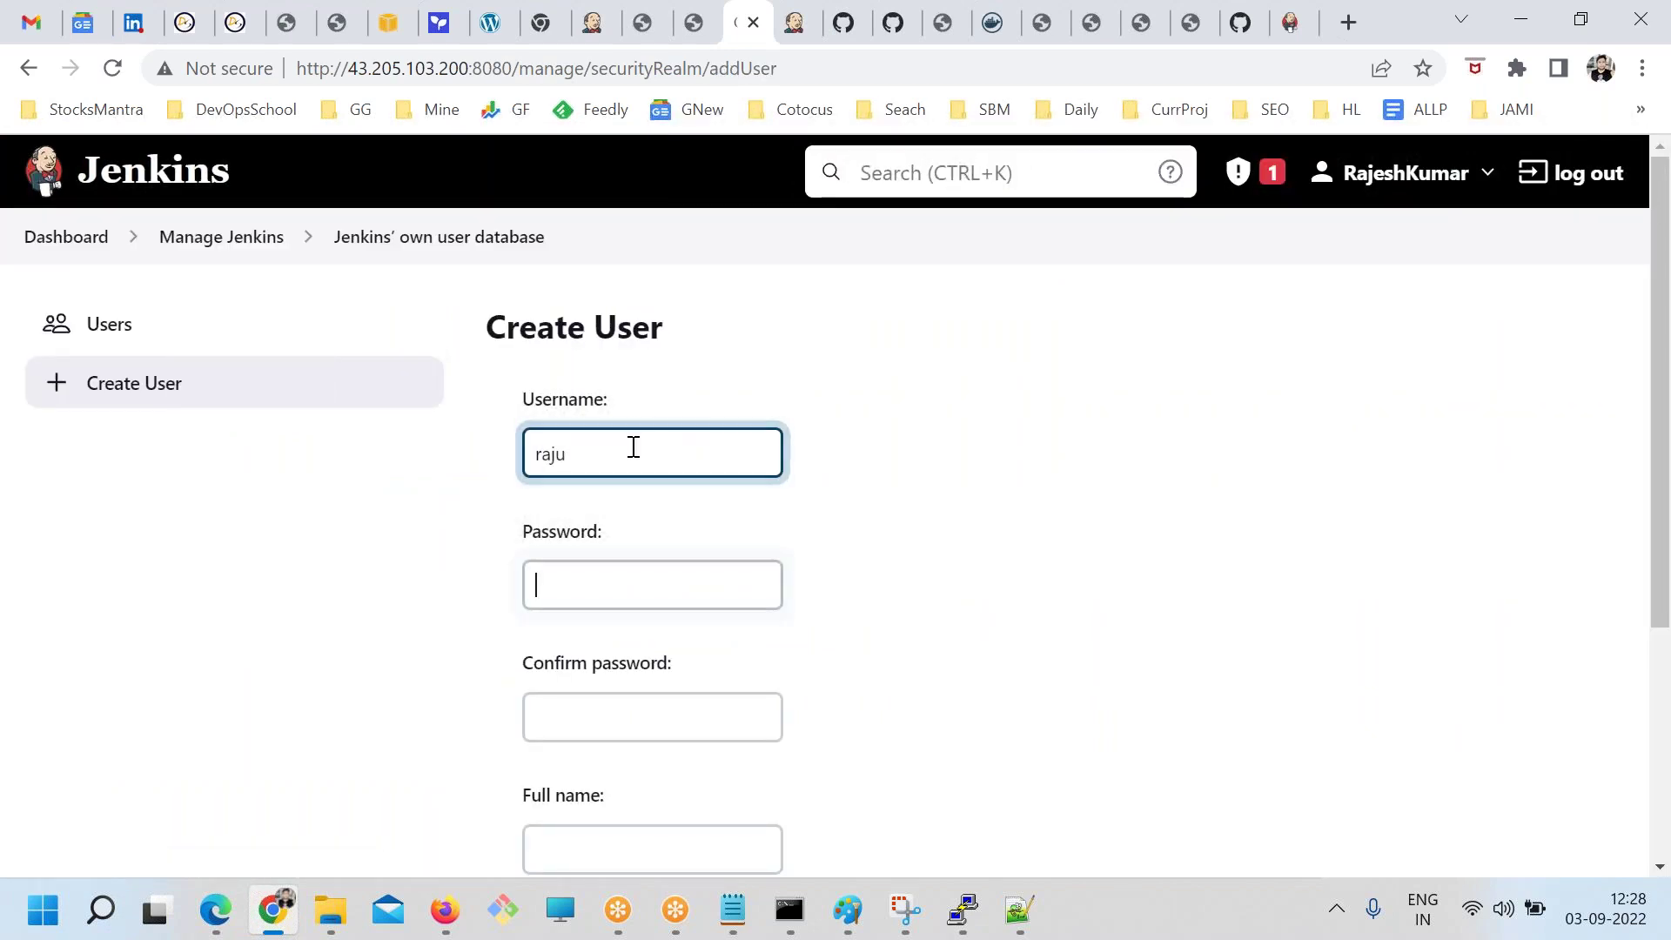
# Fill in the new user's username, password, confirmation, full name and e-mail address
pyautogui.press('Tab')
pyautogui.write('r')
pyautogui.press('Tab')
pyautogui.write('raju')
pyautogui.scroll(-4, 633, 446)
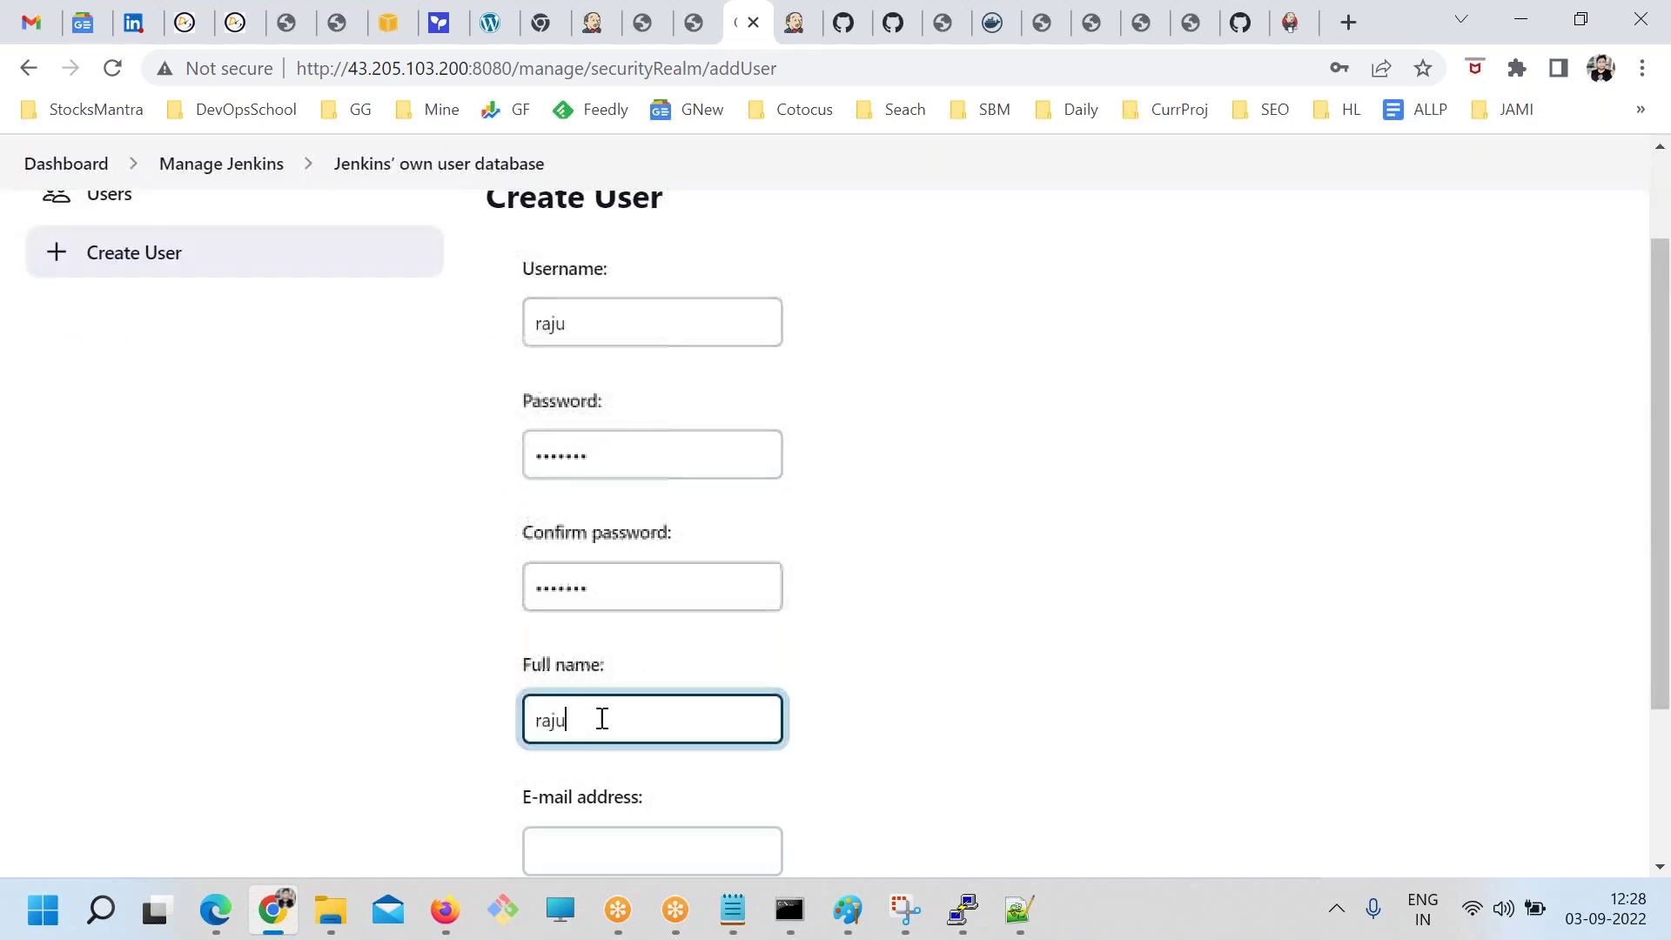
pyautogui.click(573, 617)
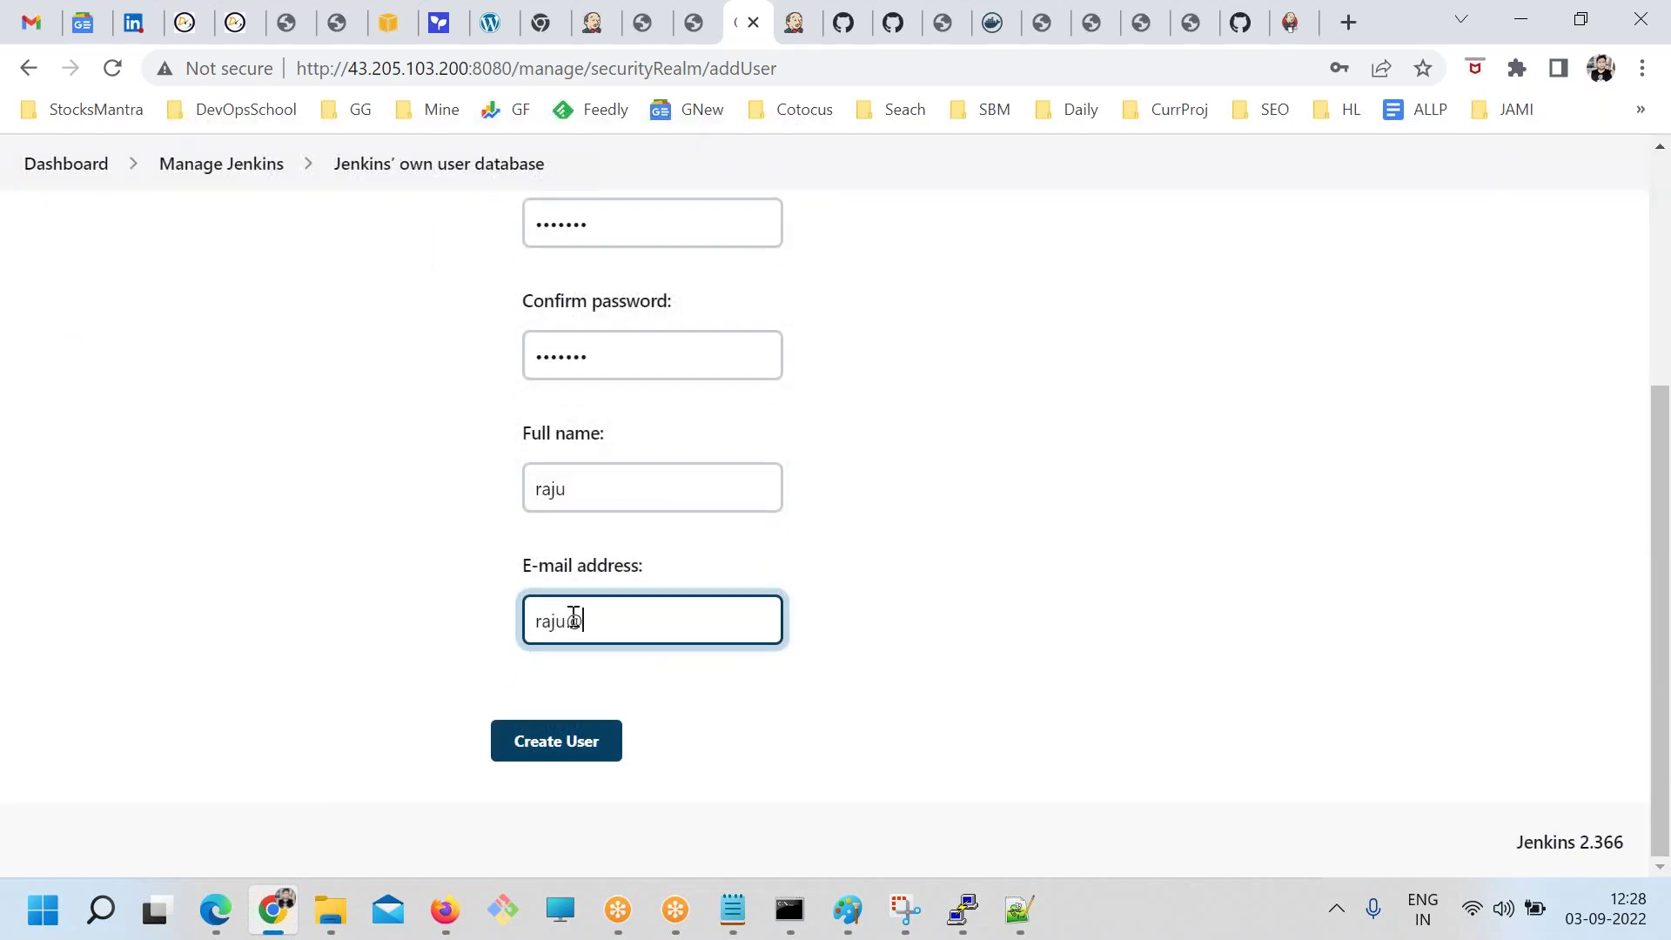
# Create the user account and dismiss the browser's password warning and save prompt
pyautogui.click(581, 738)
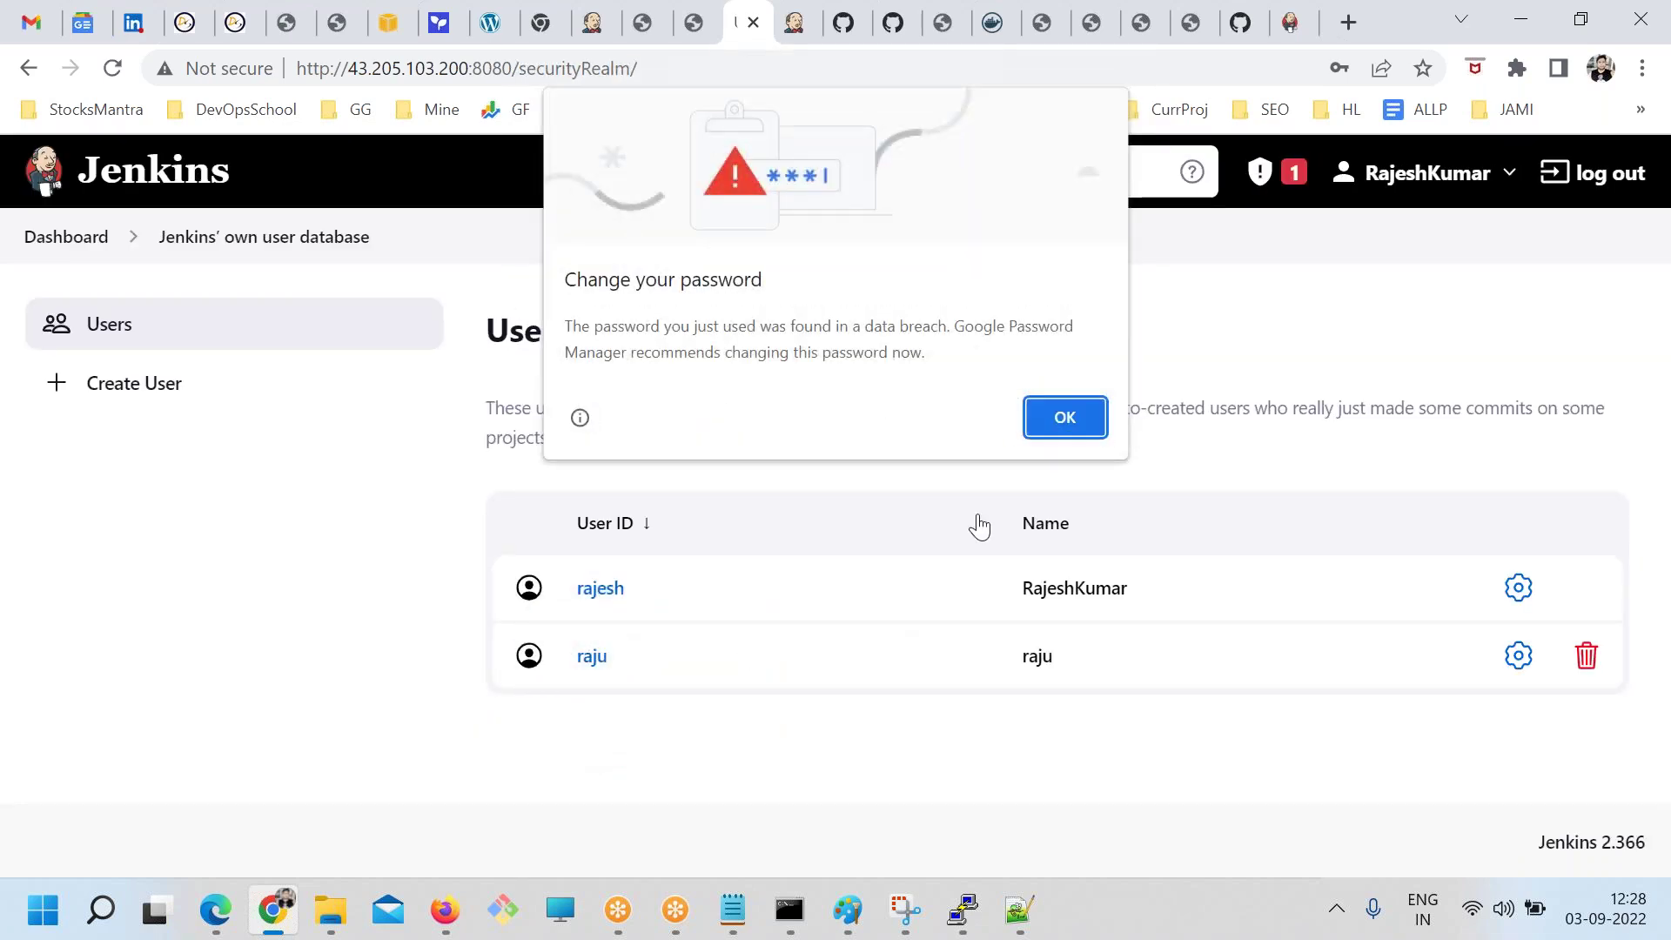
pyautogui.click(1071, 405)
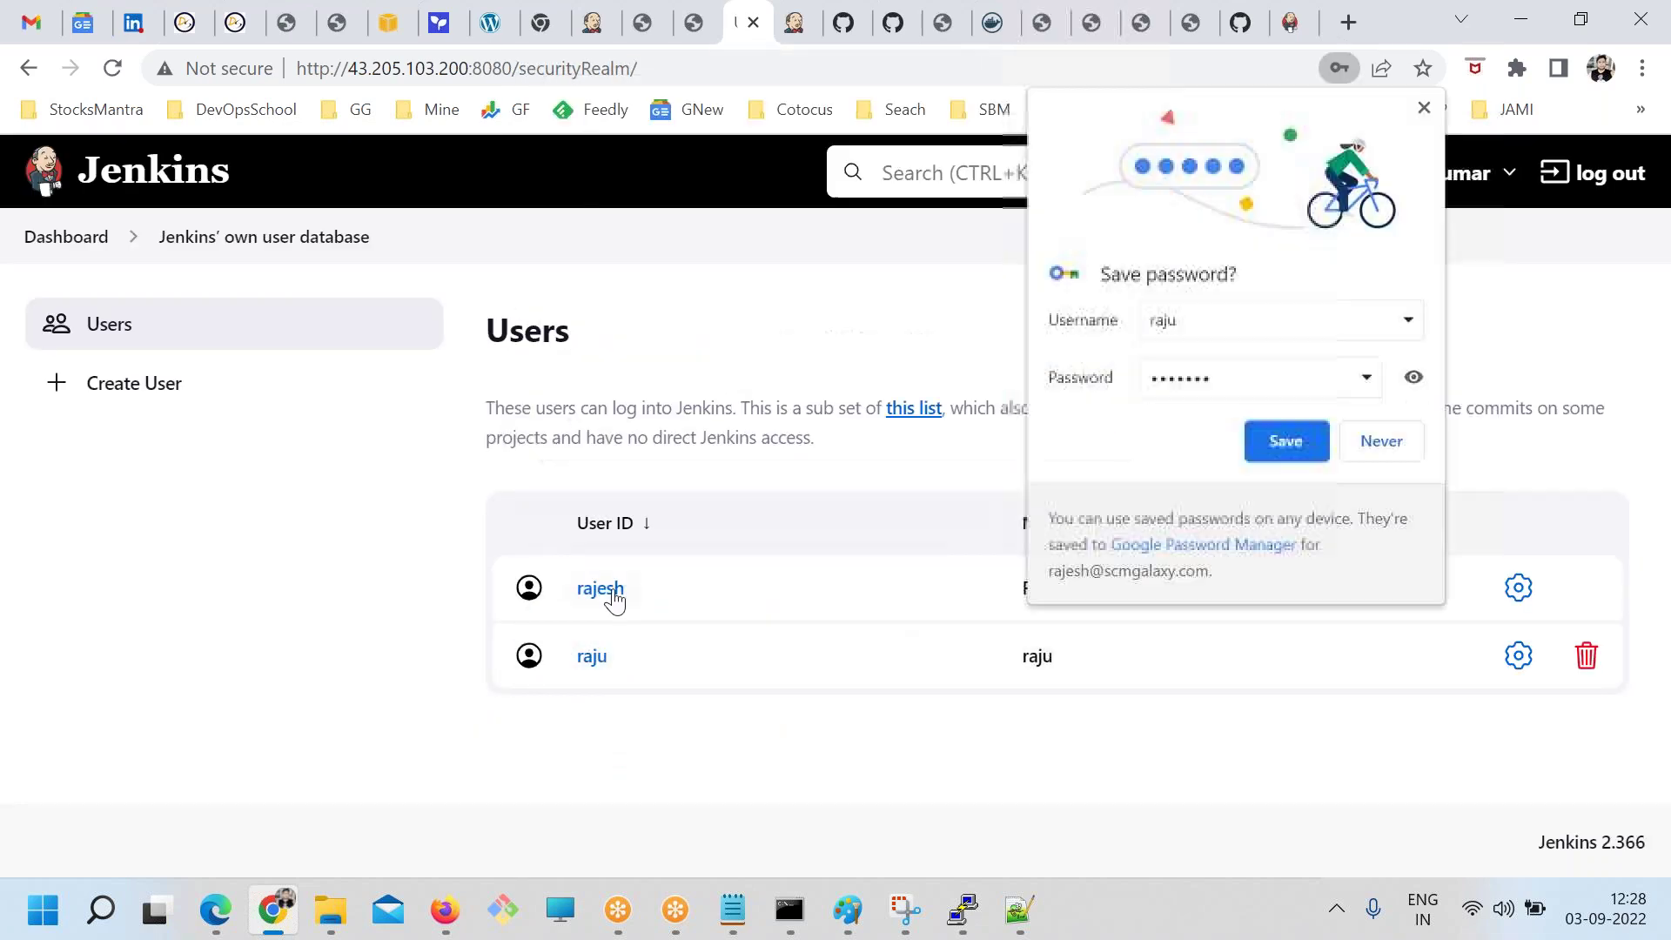
pyautogui.click(1392, 454)
# Go from the dashboard through Manage Jenkins to Configure Global Security
pyautogui.click(103, 254)
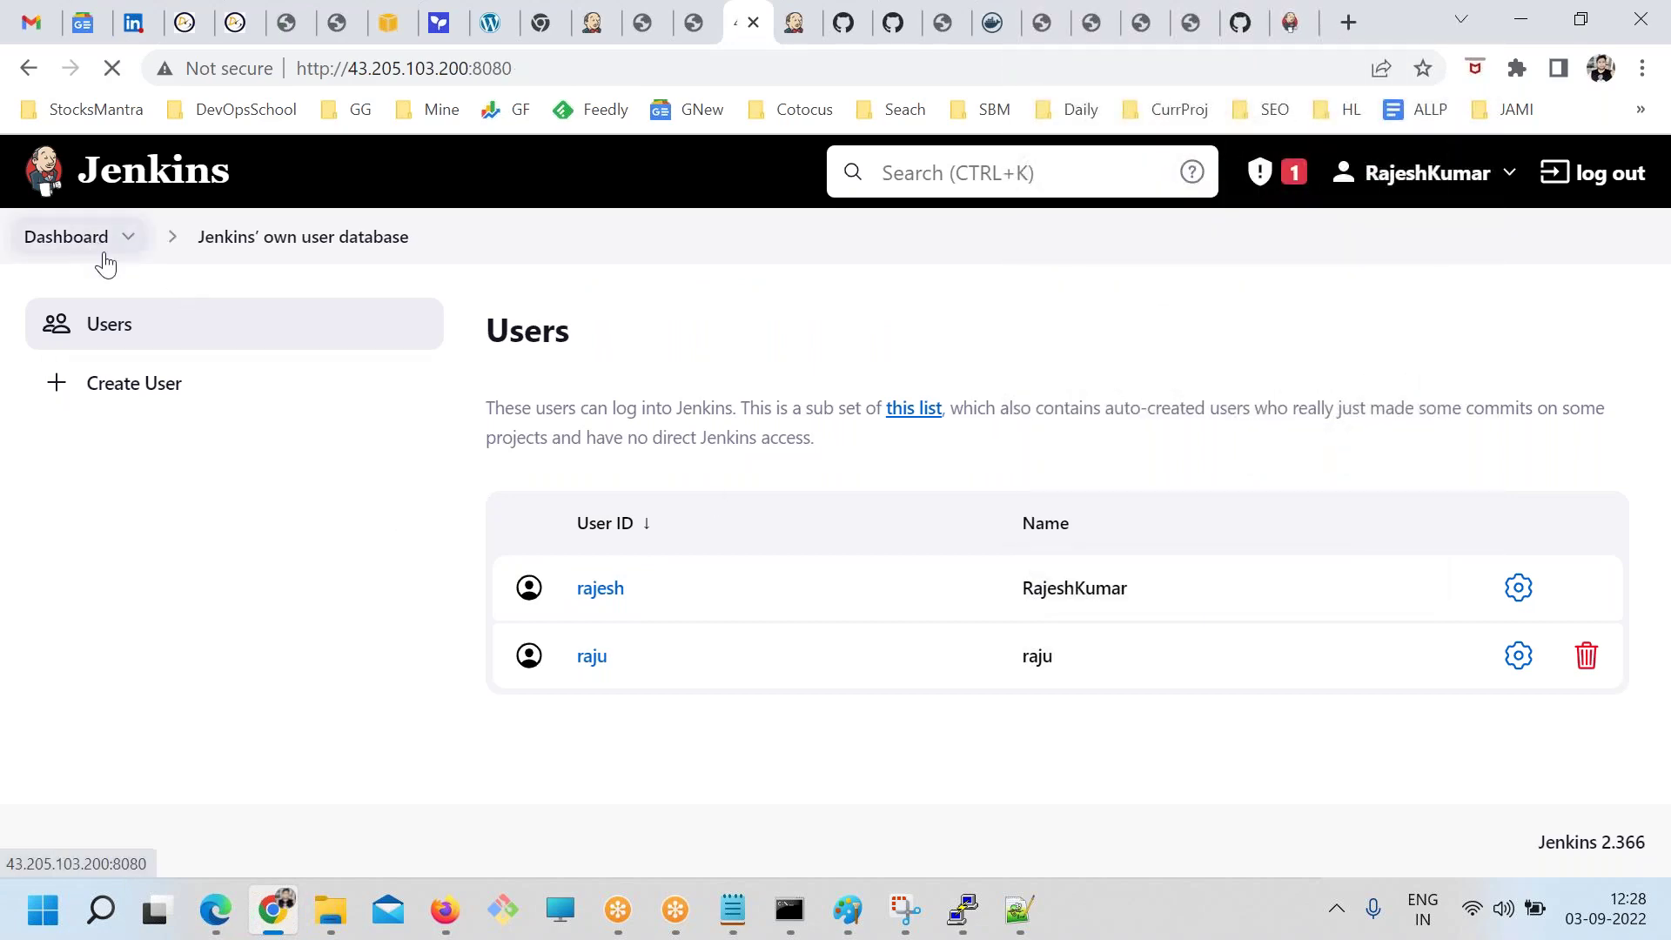
pyautogui.scroll(-3, 783, 616)
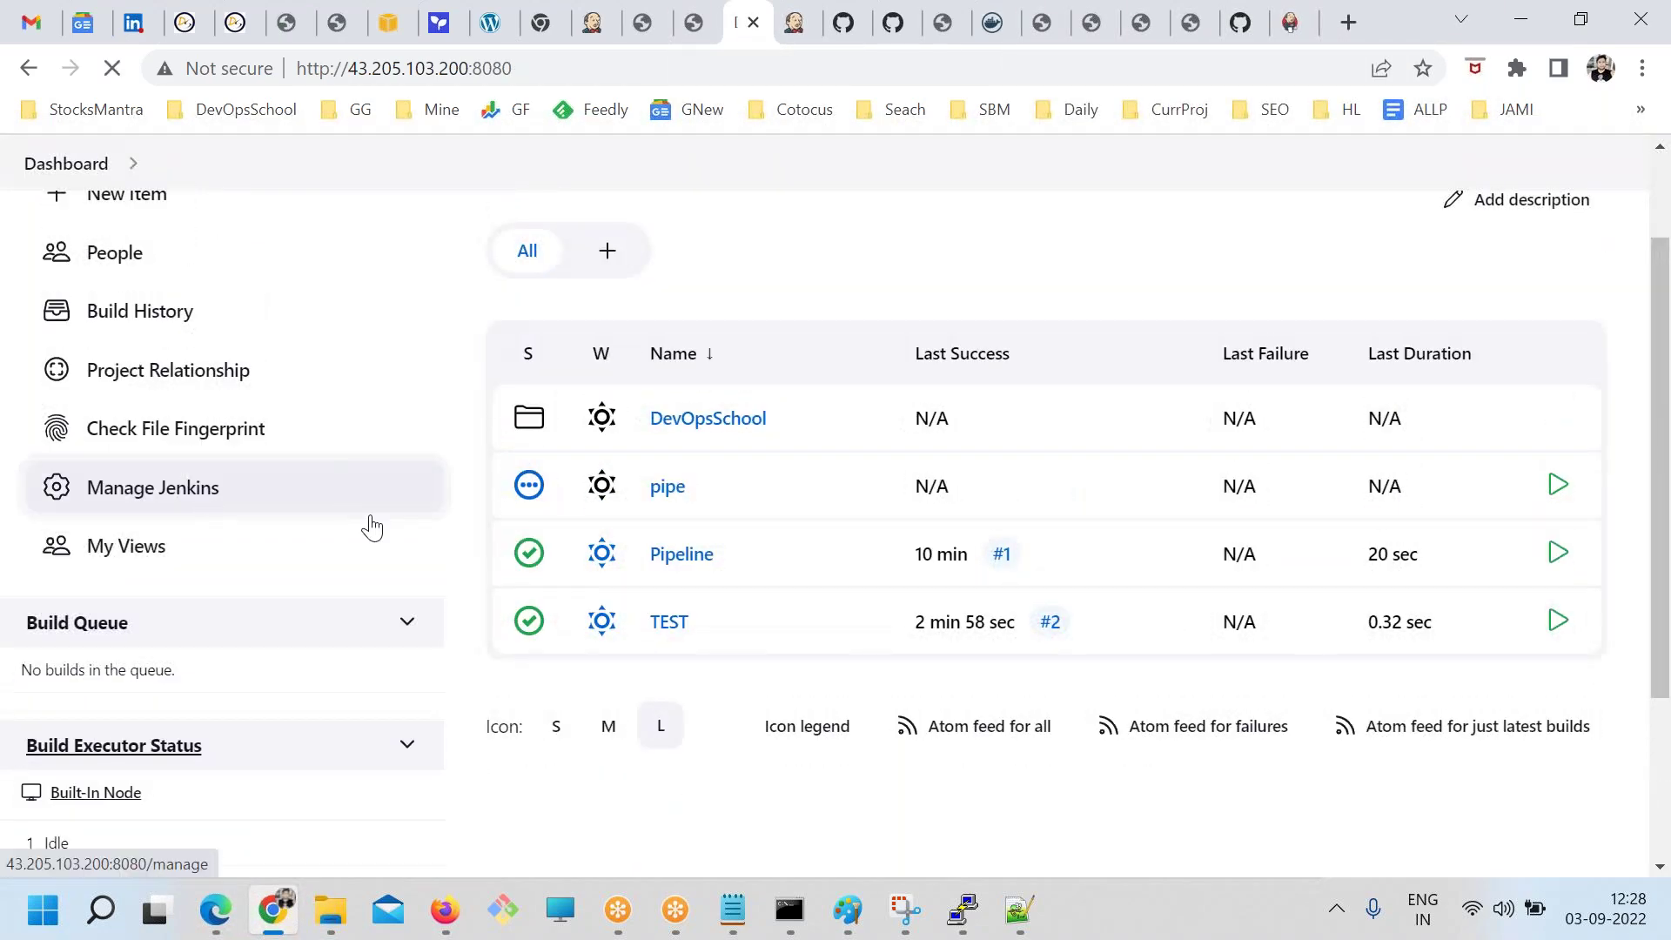
pyautogui.click(209, 500)
pyautogui.scroll(-4, 784, 642)
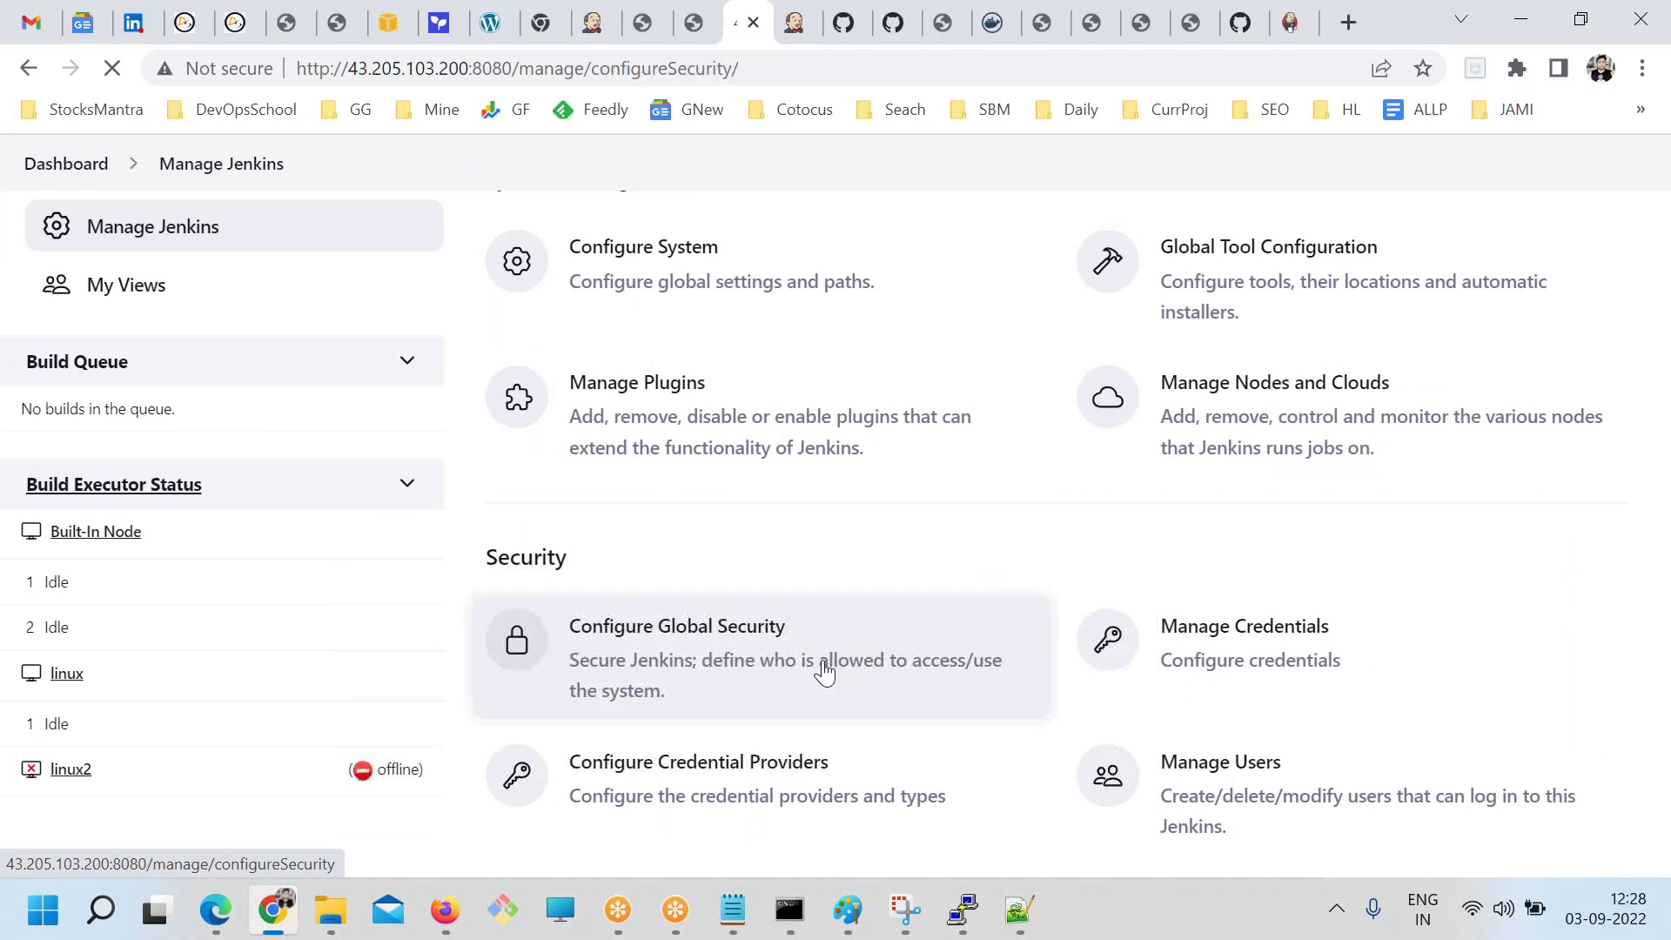
pyautogui.click(824, 670)
# Set Authorization to Matrix-based security
pyautogui.scroll(-4, 366, 637)
pyautogui.scroll(-3, 279, 552)
pyautogui.scroll(4, 336, 533)
pyautogui.moveTo(195, 500); pyautogui.dragTo(318, 566)
pyautogui.click(318, 566)
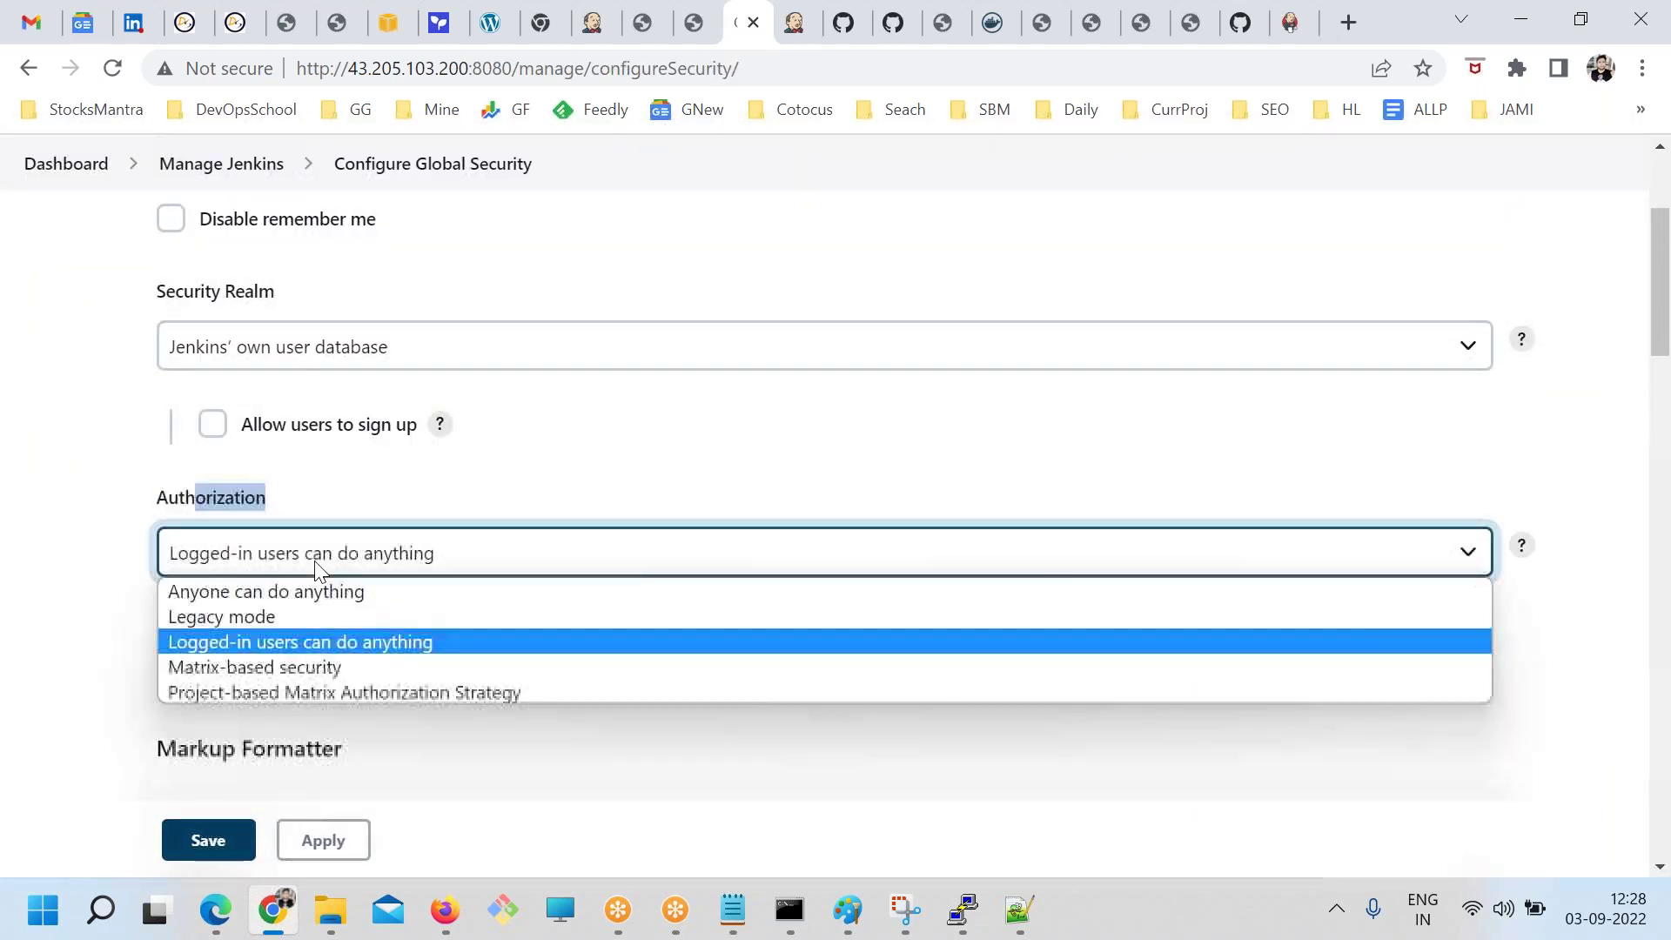
pyautogui.click(235, 671)
# Add the admin account and the new user as rows in the permission matrix
pyautogui.scroll(-4, 561, 670)
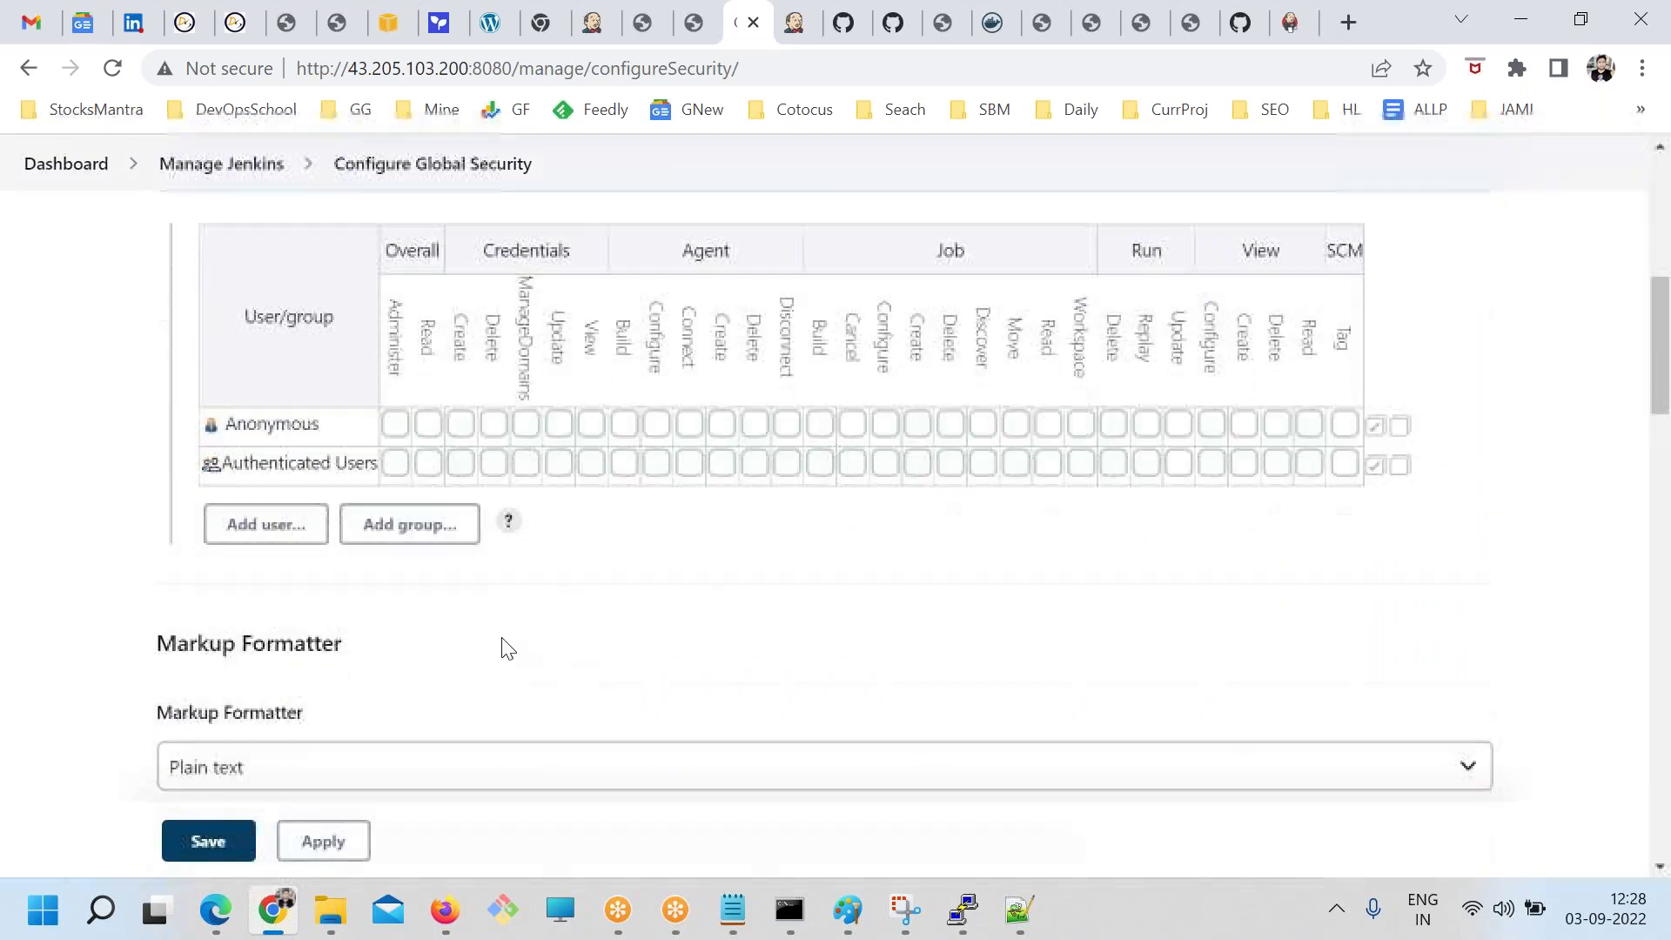
pyautogui.click(276, 535)
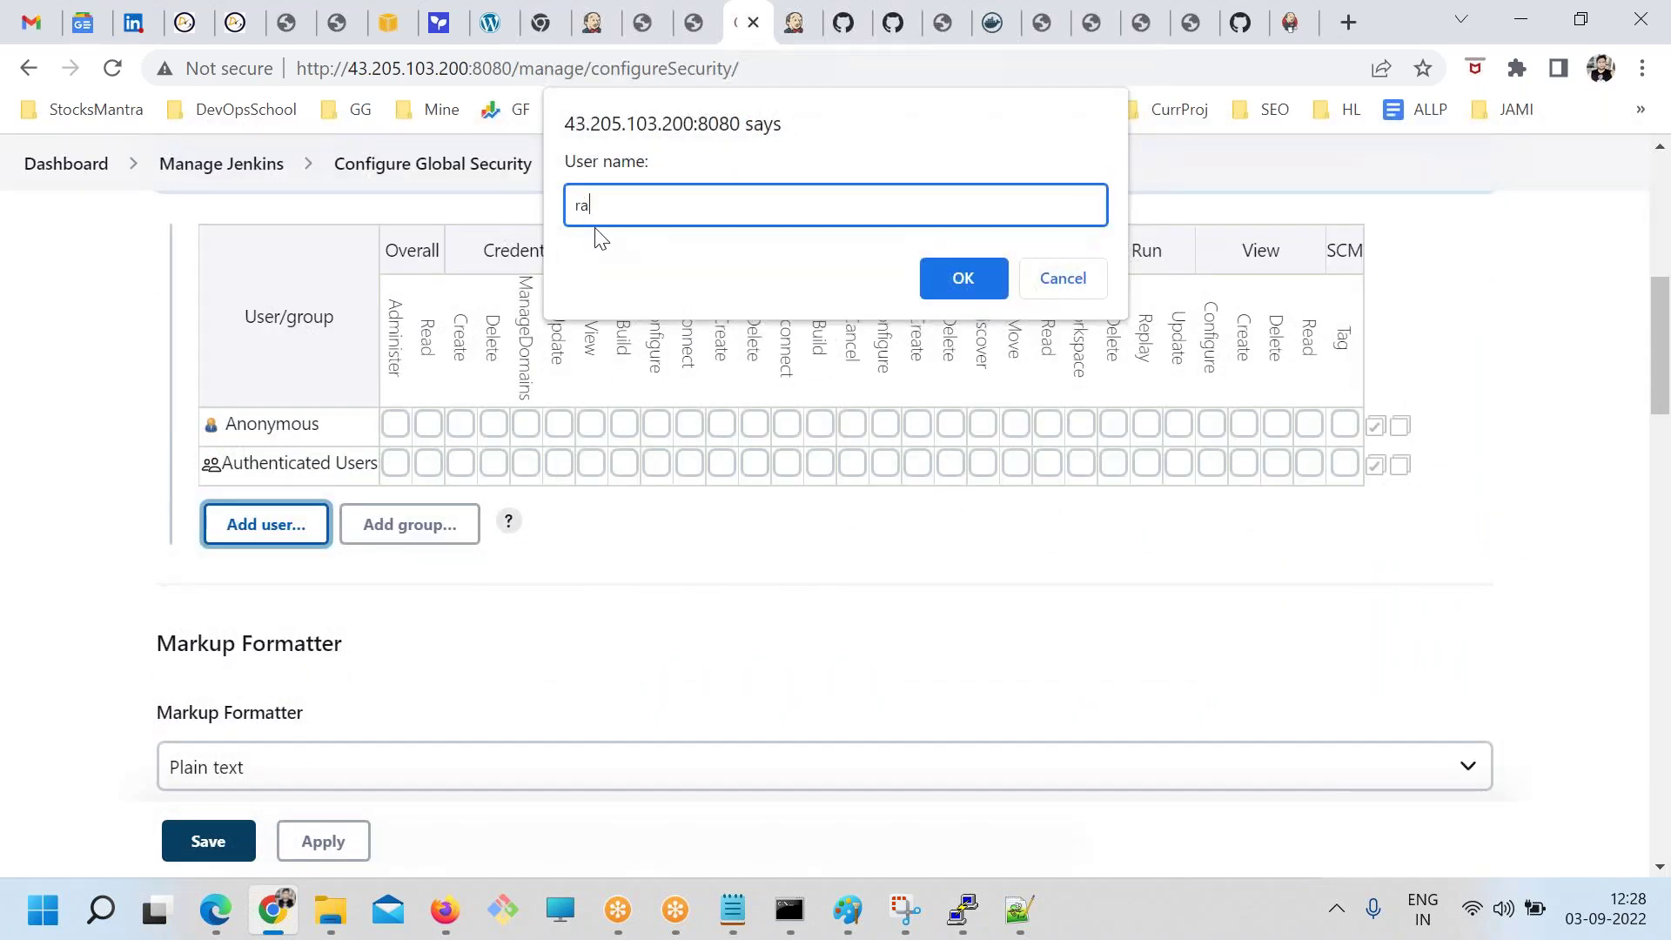
pyautogui.write('rajesh')
pyautogui.press('Return')
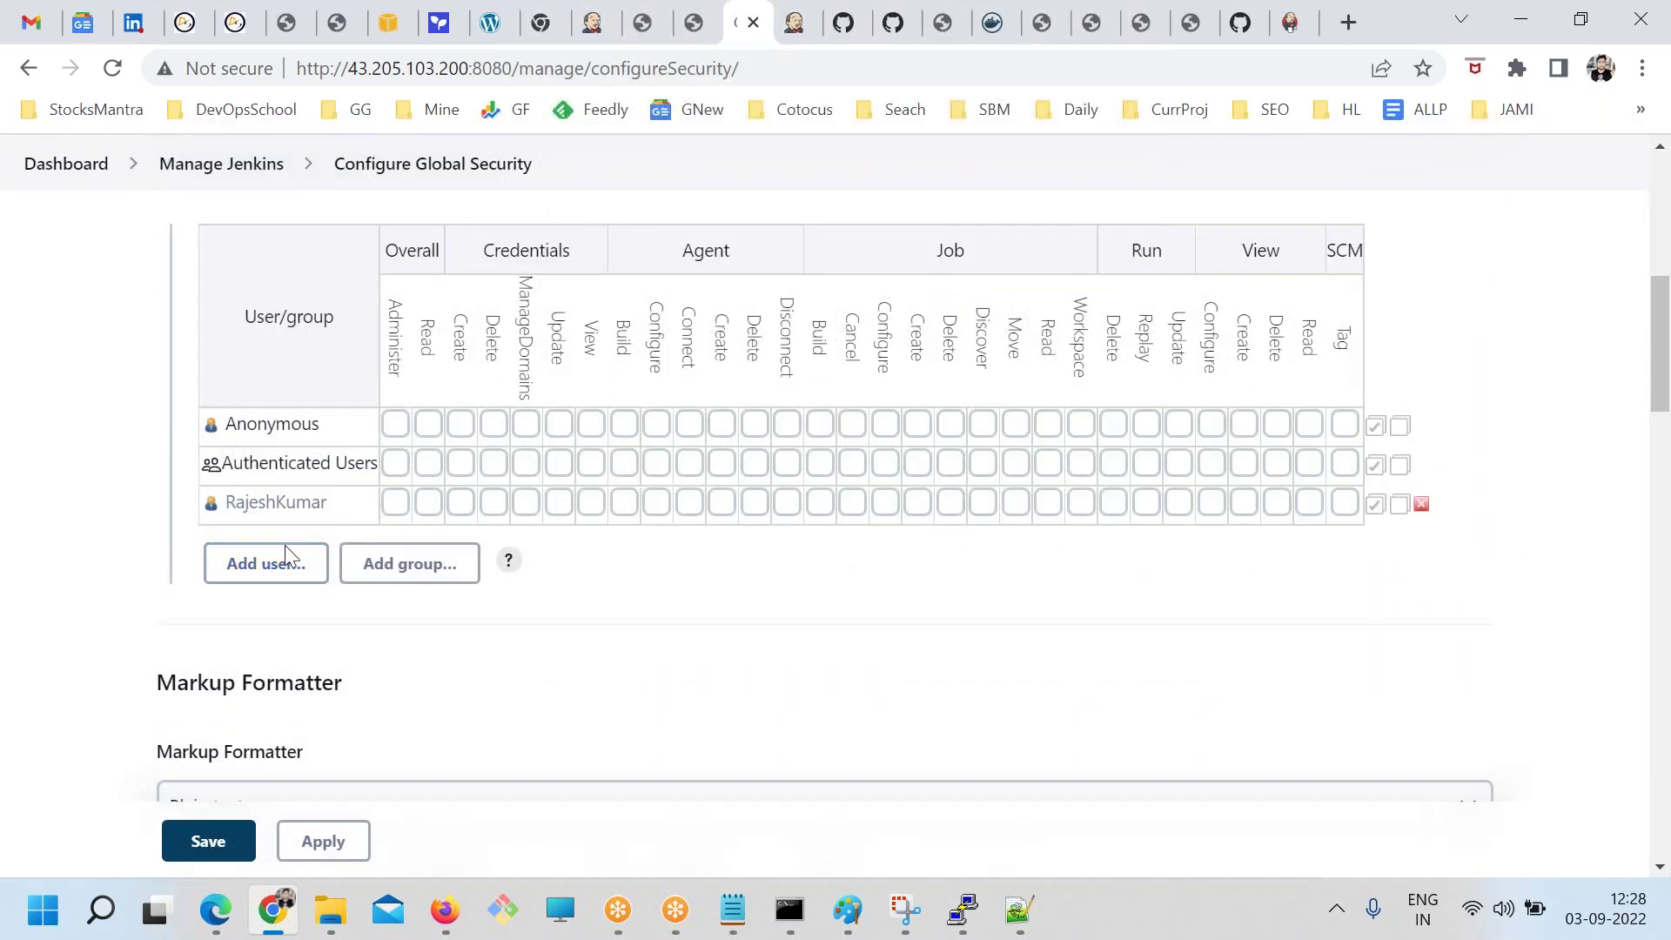
pyautogui.click(290, 562)
pyautogui.press('Return')
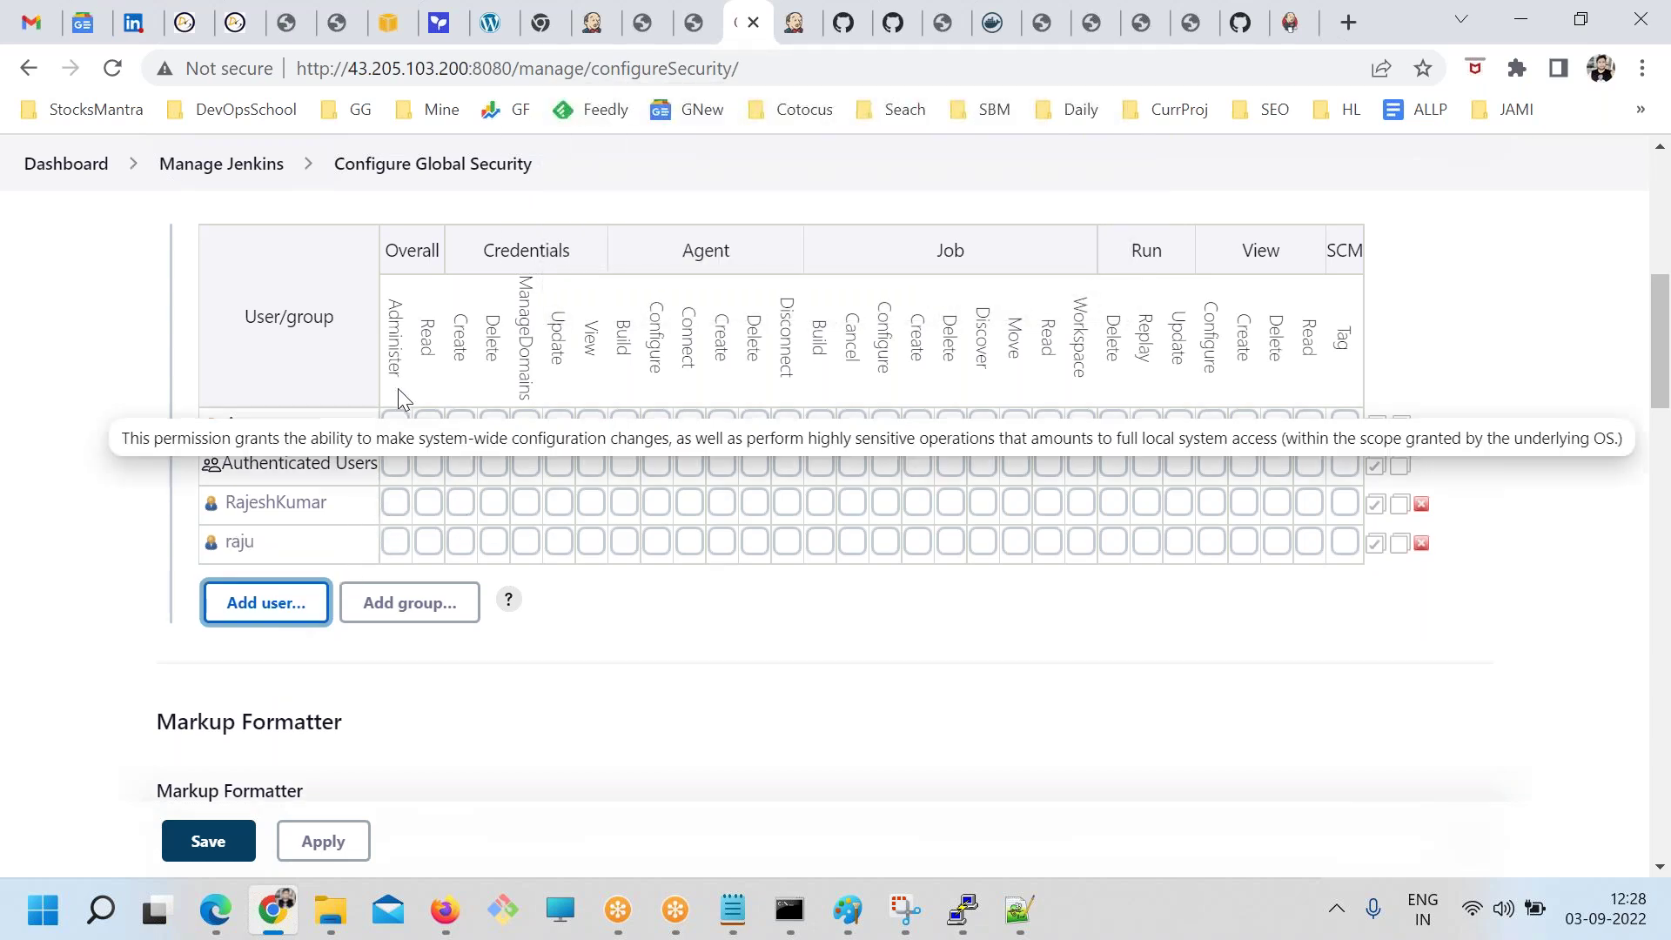
# Grant admin Overall Administer and the new user Run Delete/Replay and View Configure/Create, then sign out
pyautogui.click(395, 503)
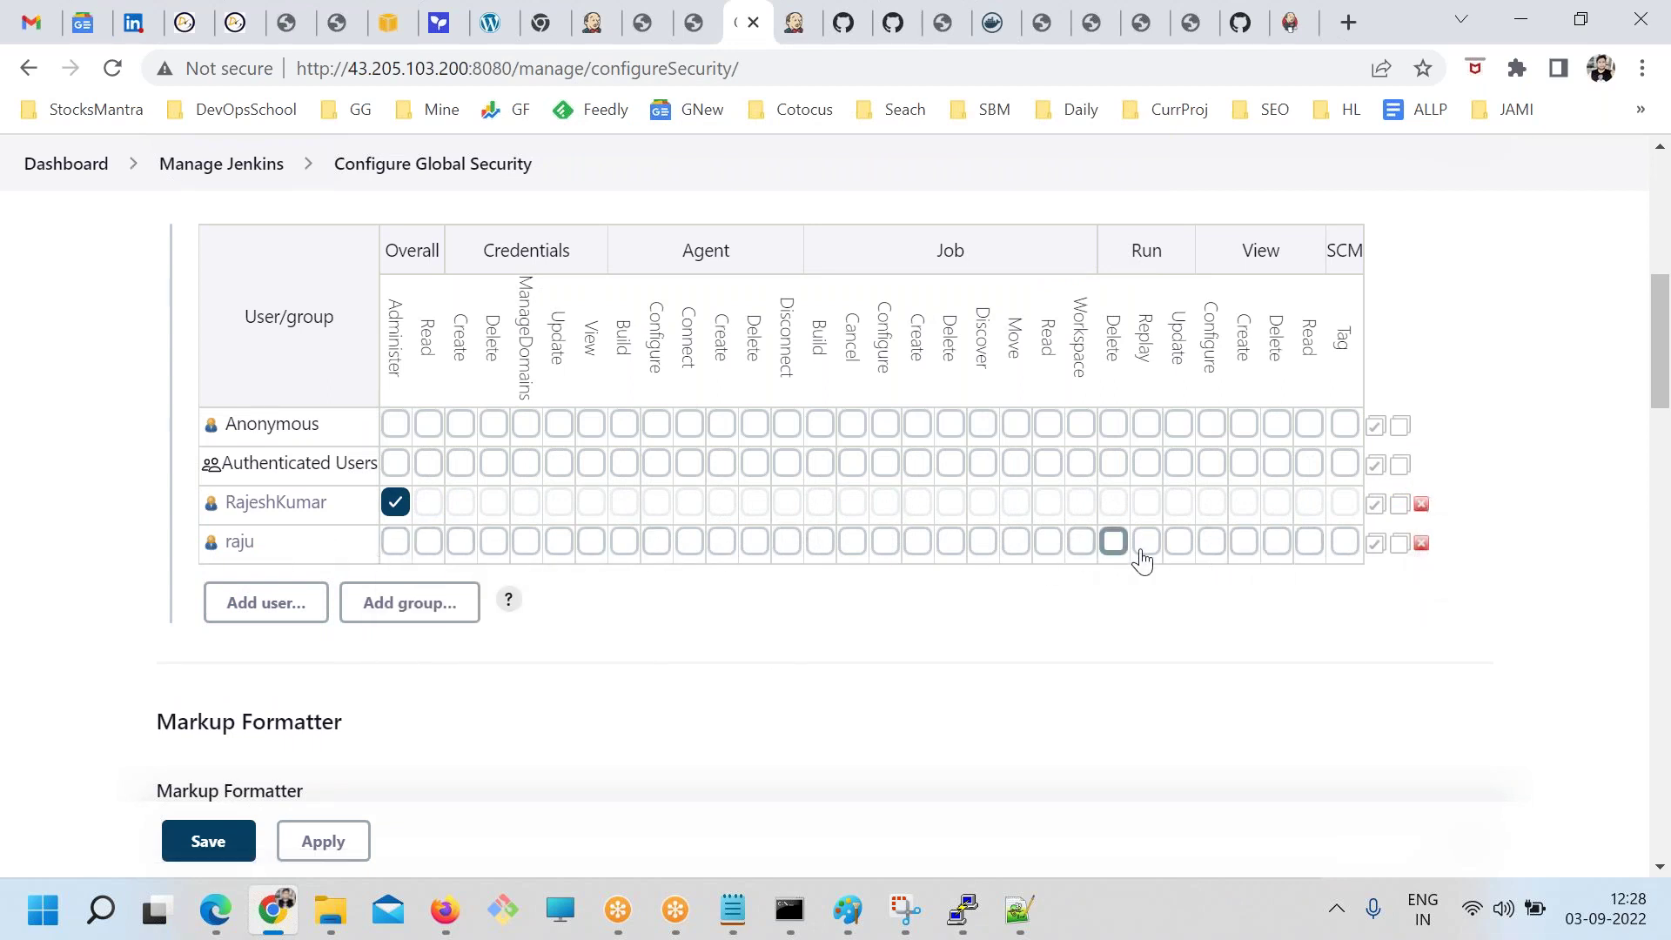
pyautogui.click(1113, 541)
pyautogui.click(1146, 541)
pyautogui.click(1211, 541)
pyautogui.click(1244, 541)
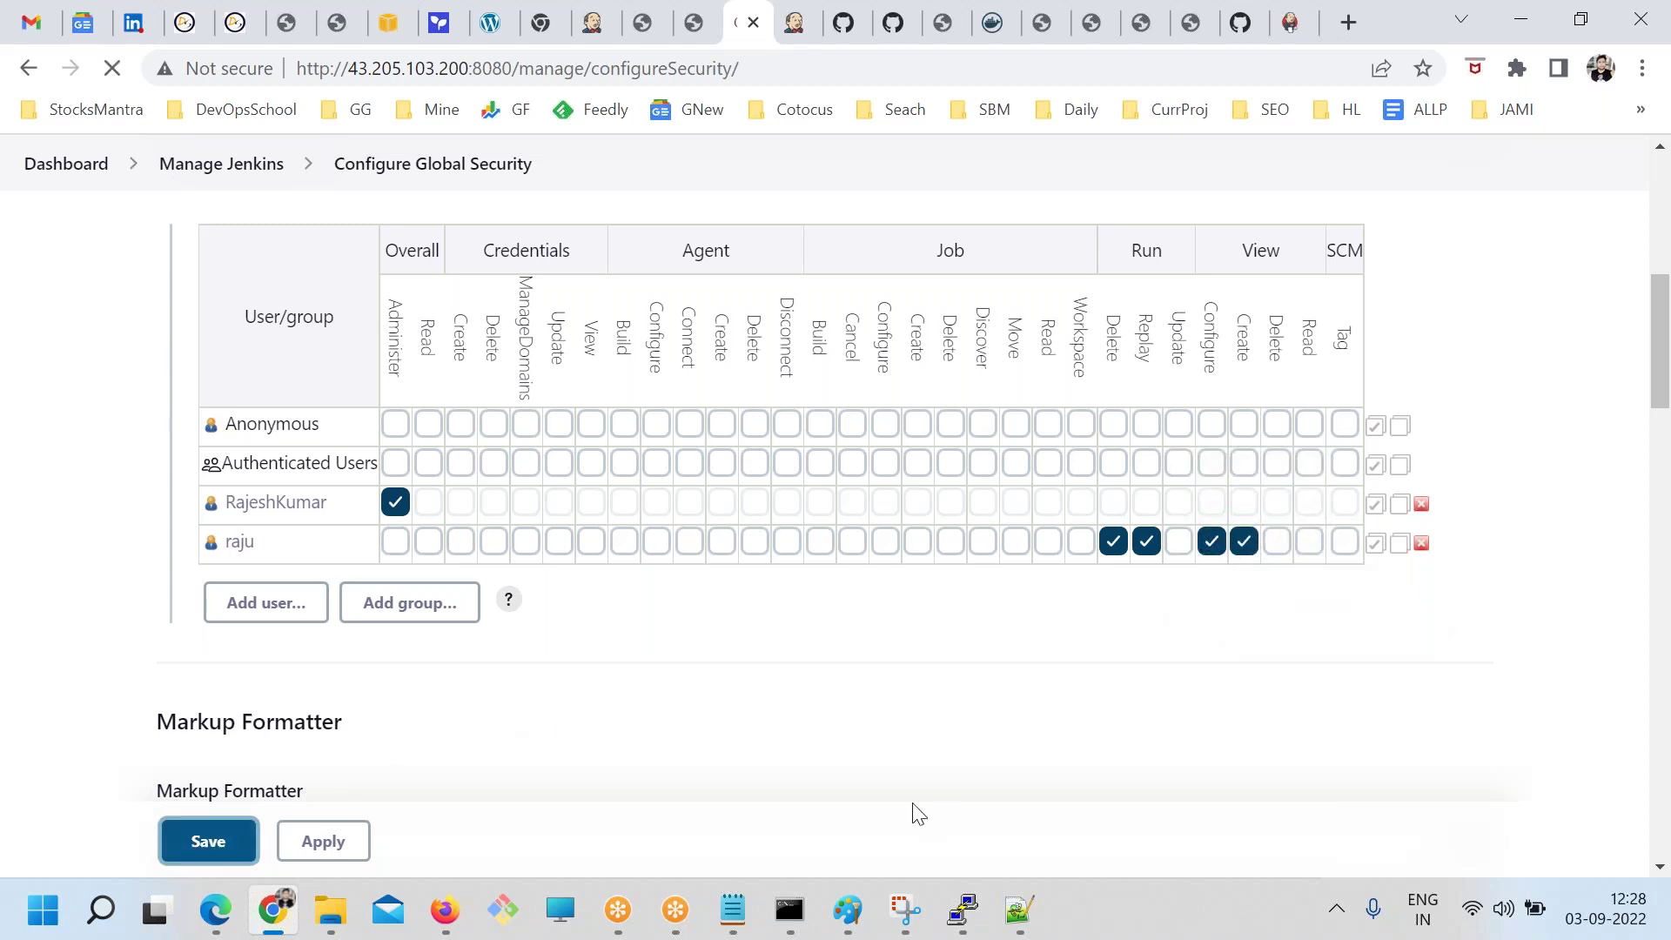
pyautogui.click(1592, 173)
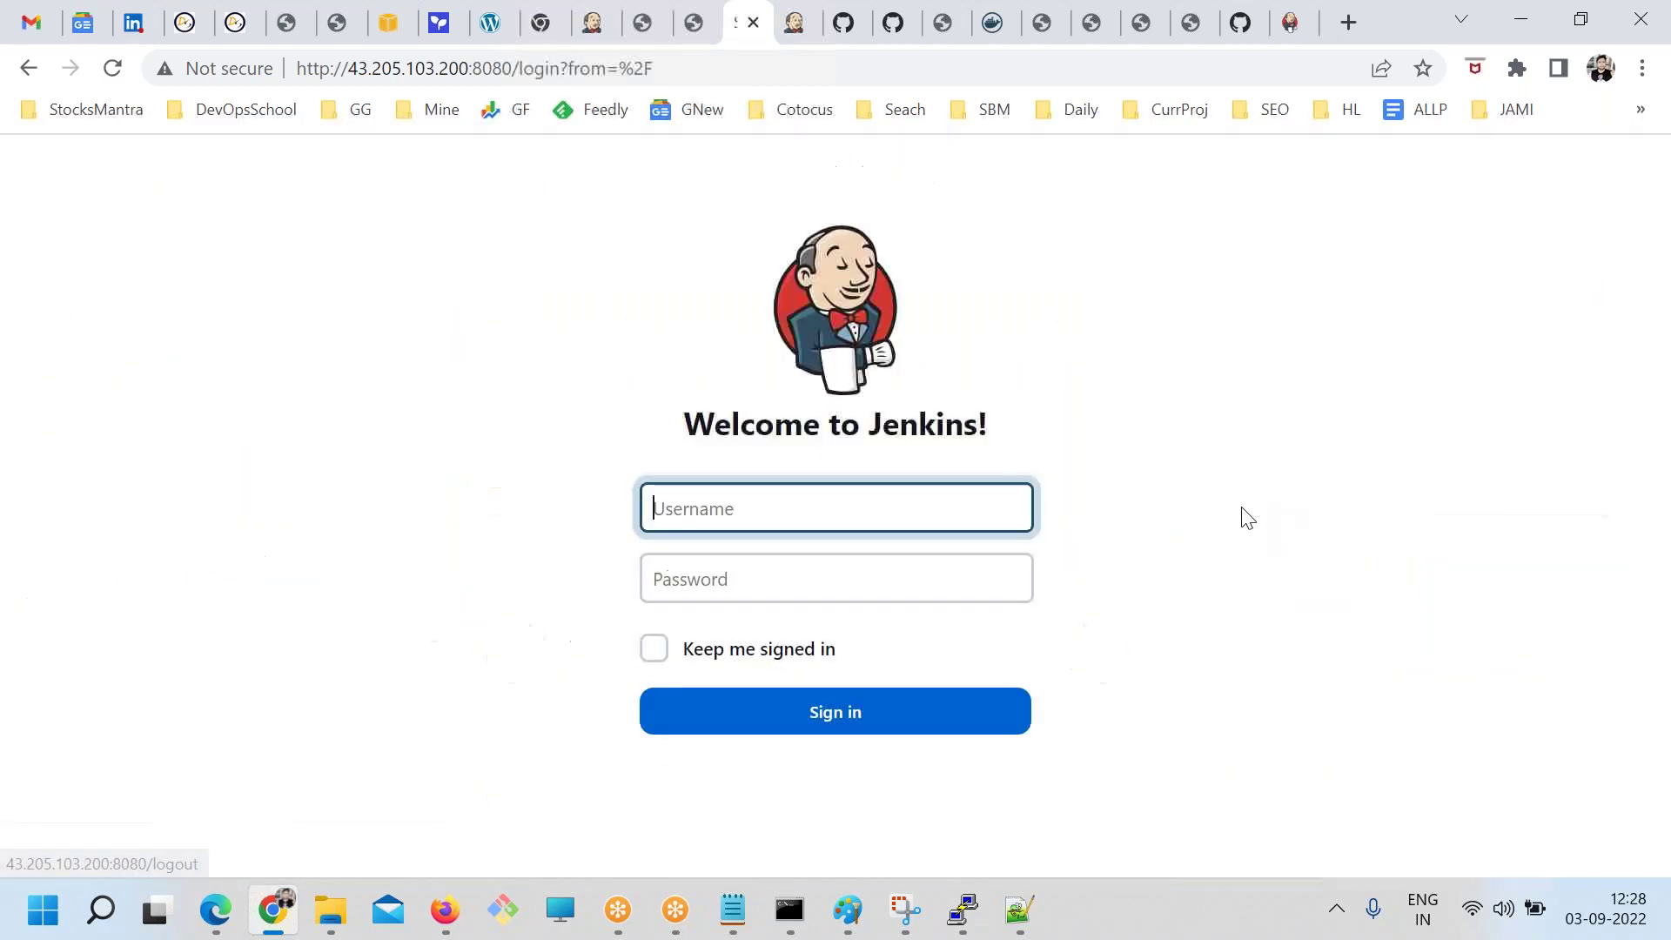
# Sign in as the new user, get Access Denied, and sign out again
pyautogui.press('Tab')
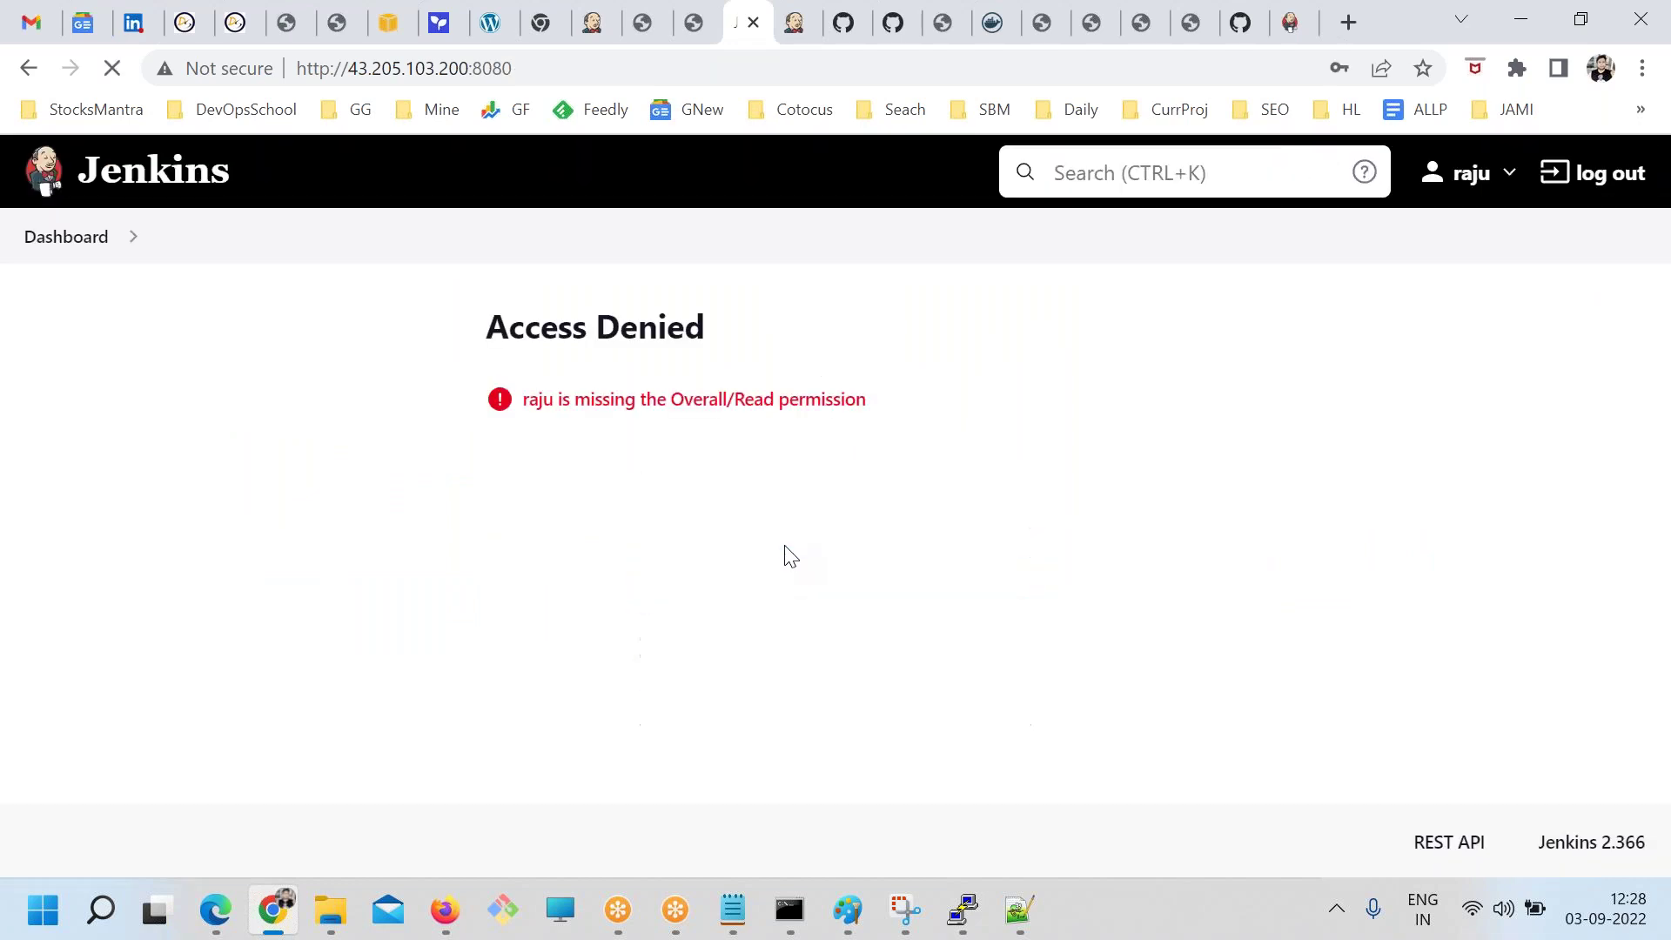
pyautogui.click(1621, 174)
# Sign back in as the admin and dismiss the browser's password popups
pyautogui.write('rajesh')
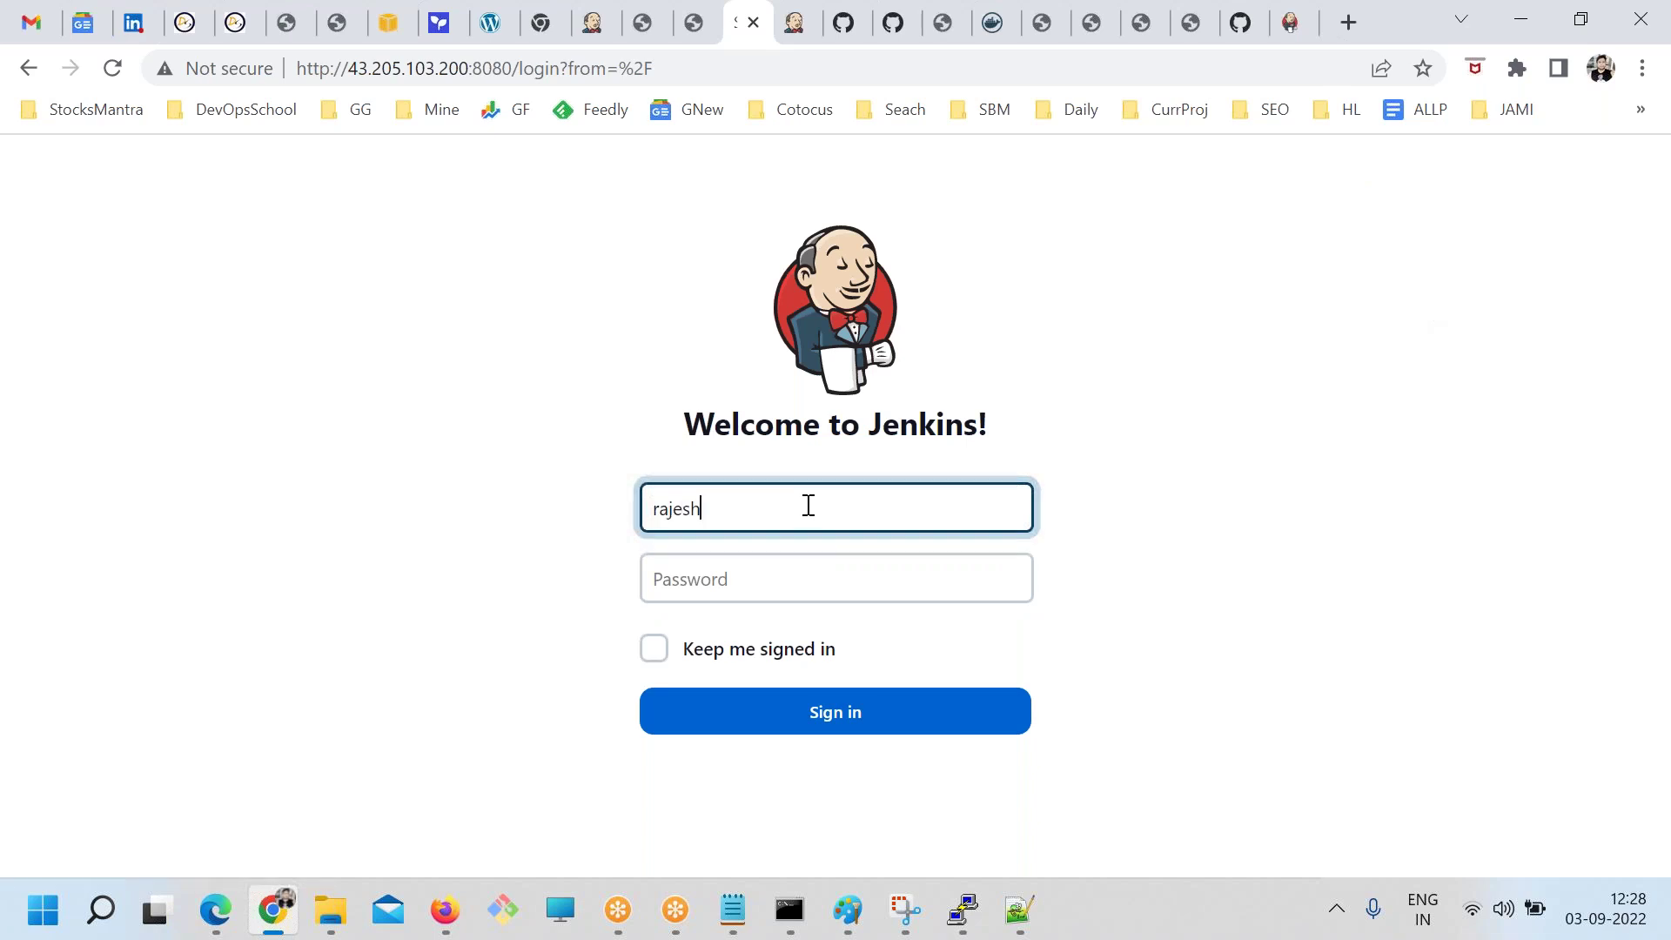
pyautogui.press('Tab')
pyautogui.write('*******')
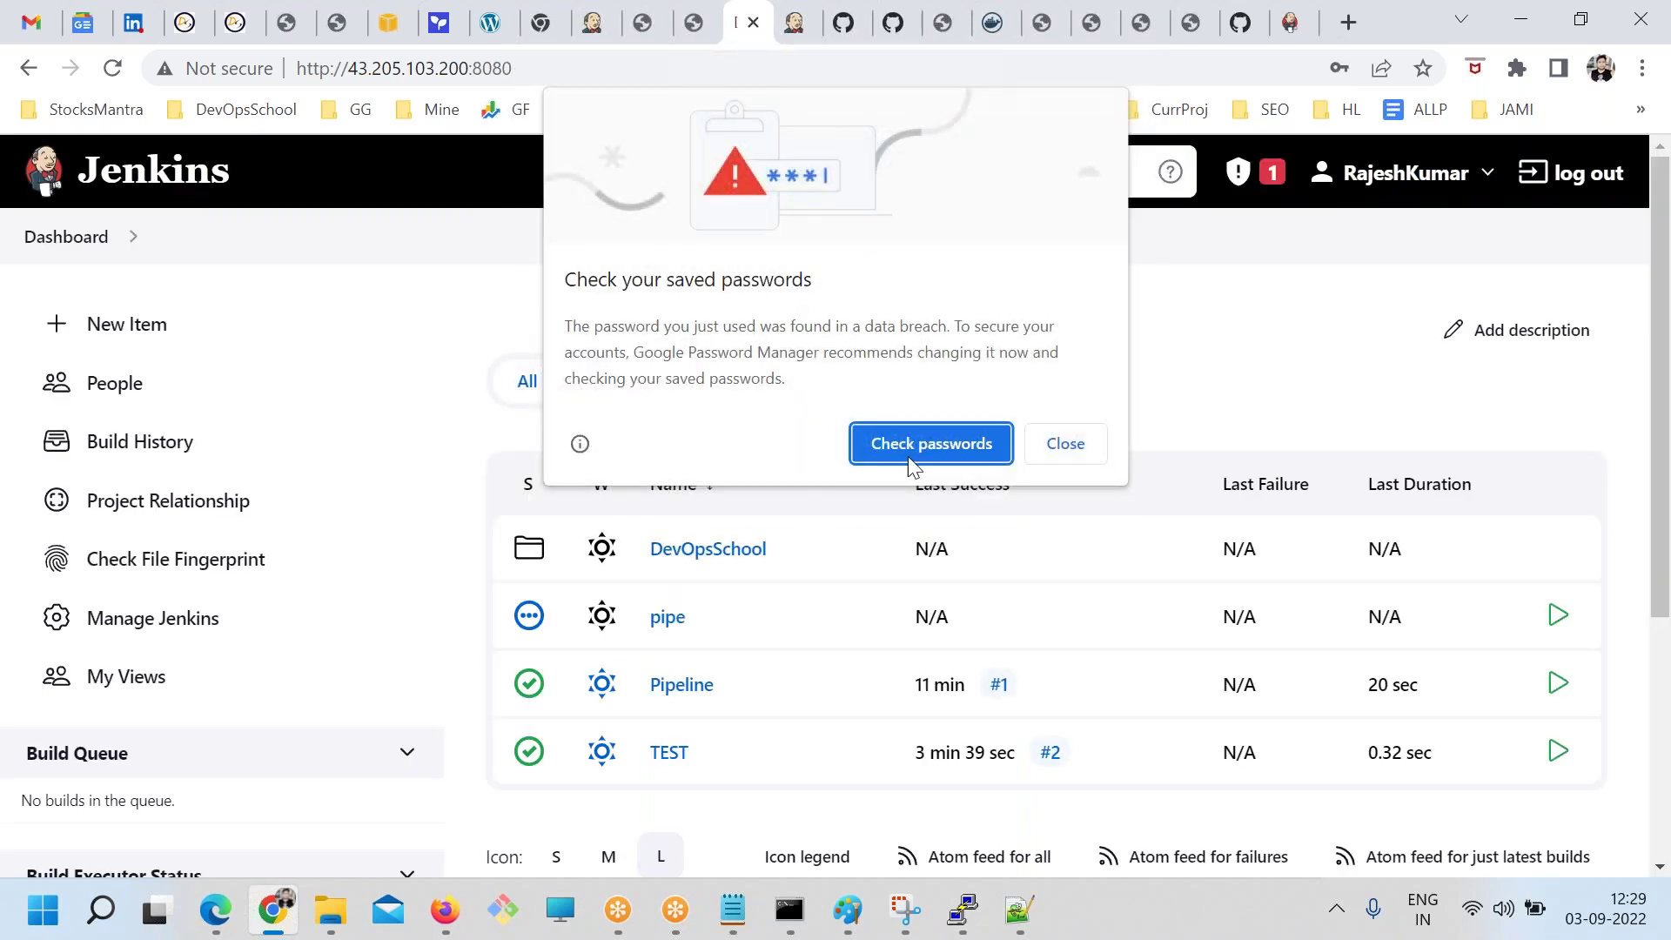
pyautogui.click(1067, 444)
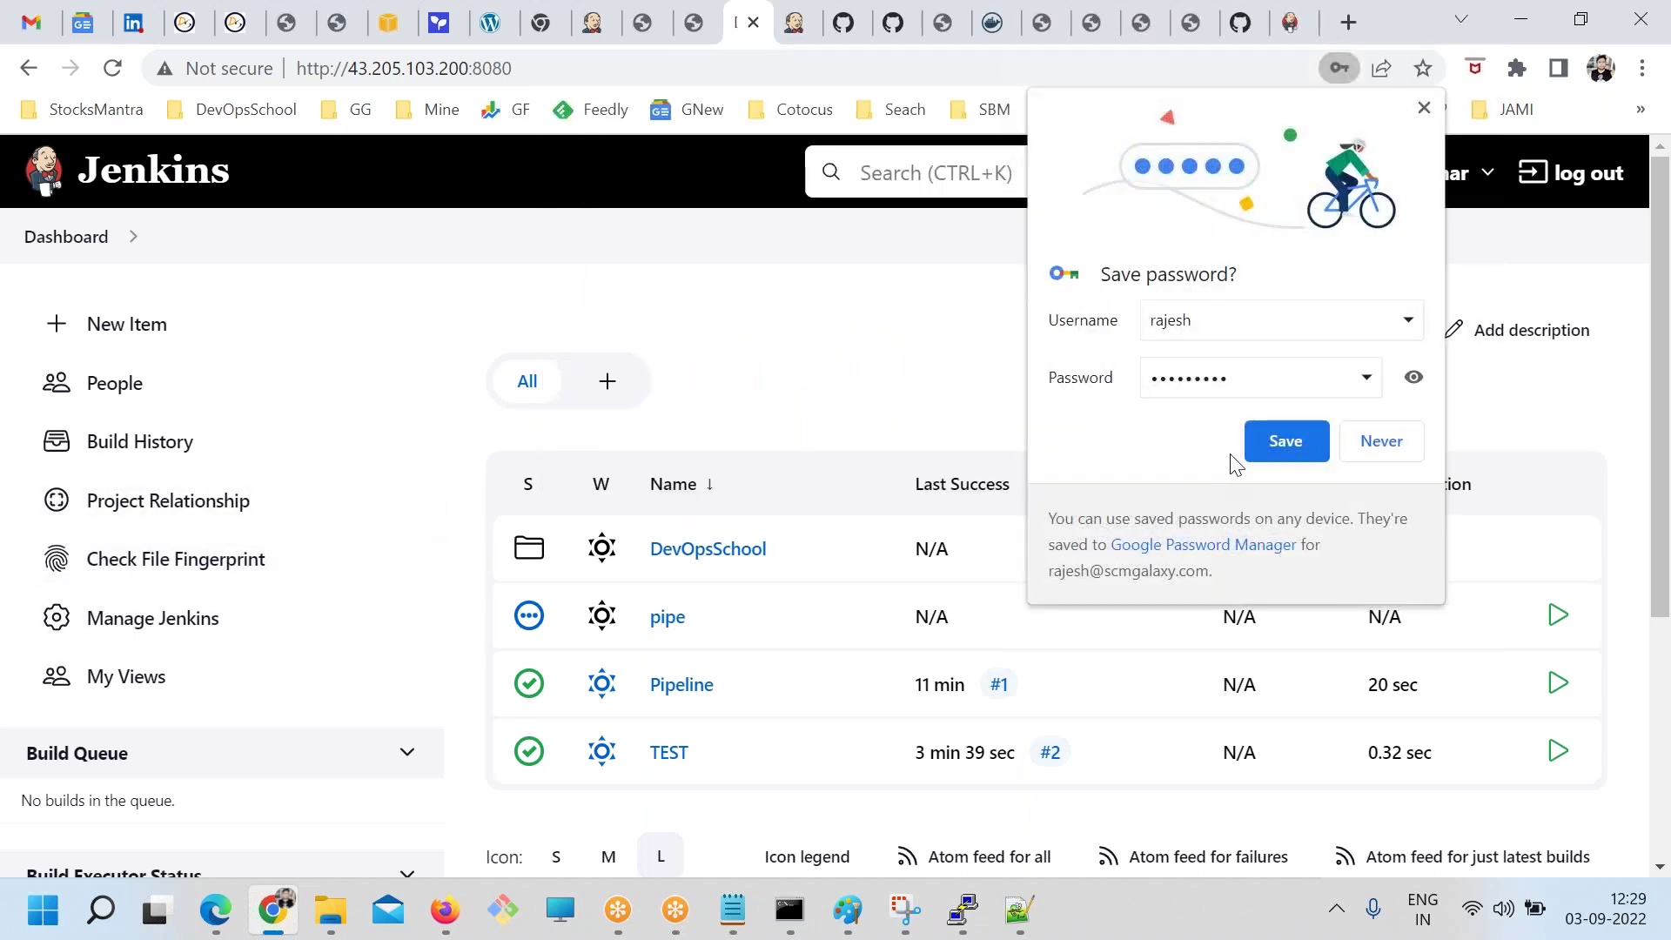
pyautogui.click(1380, 442)
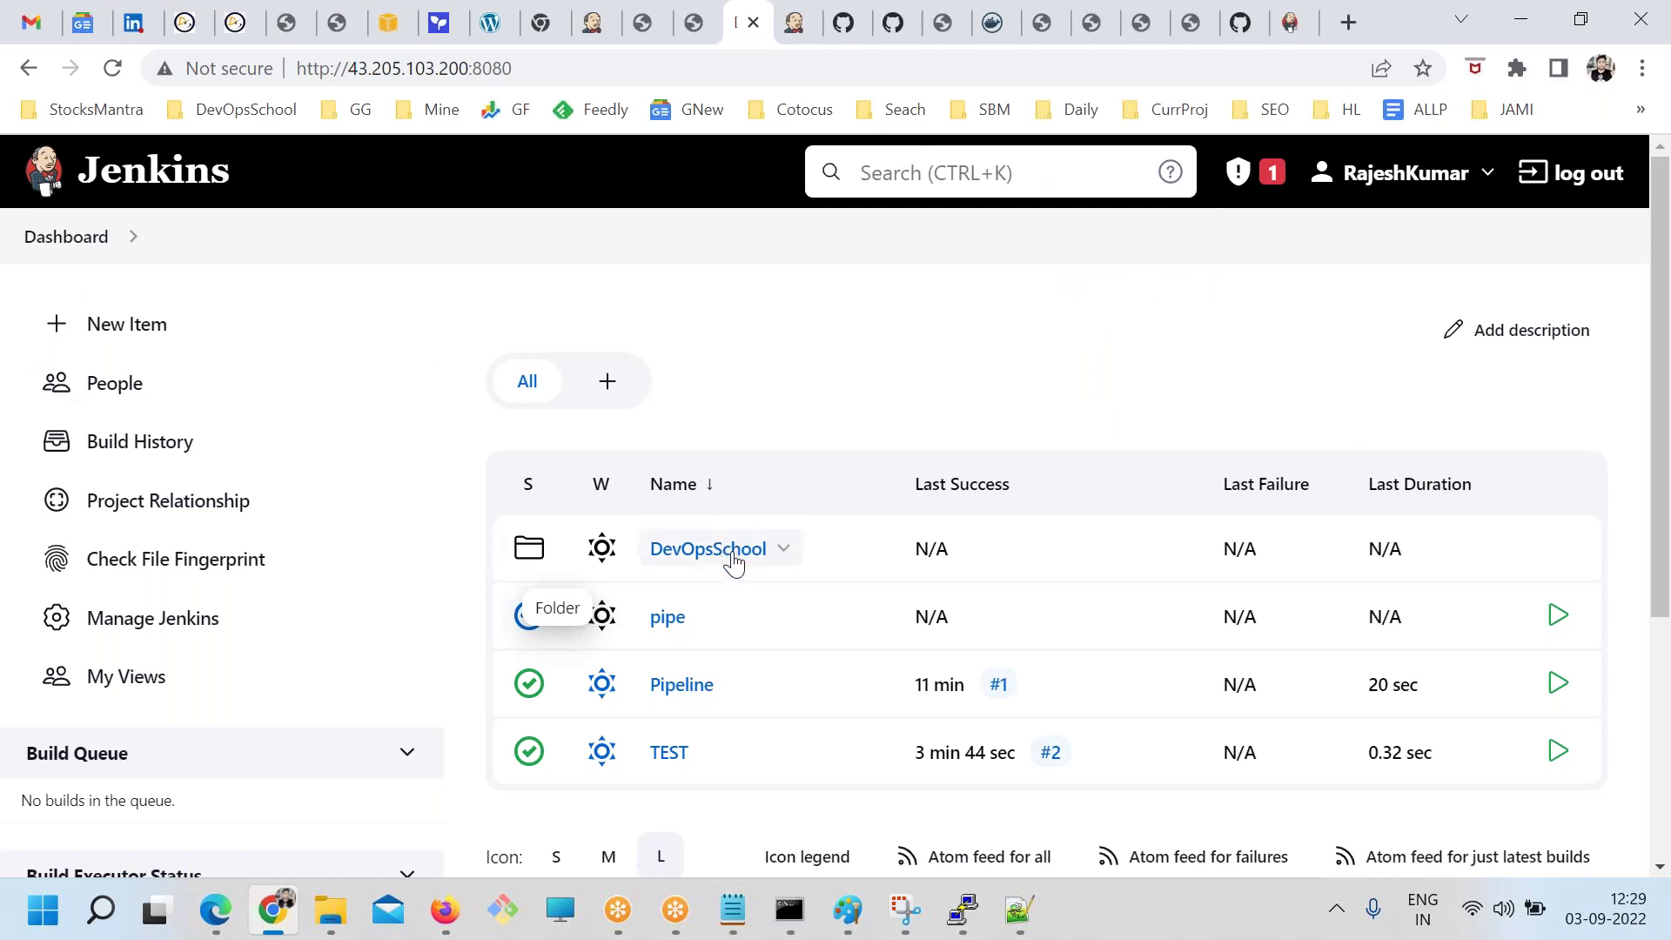
pyautogui.scroll(-1, 733, 601)
# Open Manage Jenkins and look over its Status Information section
pyautogui.scroll(-1, 735, 600)
pyautogui.click(223, 495)
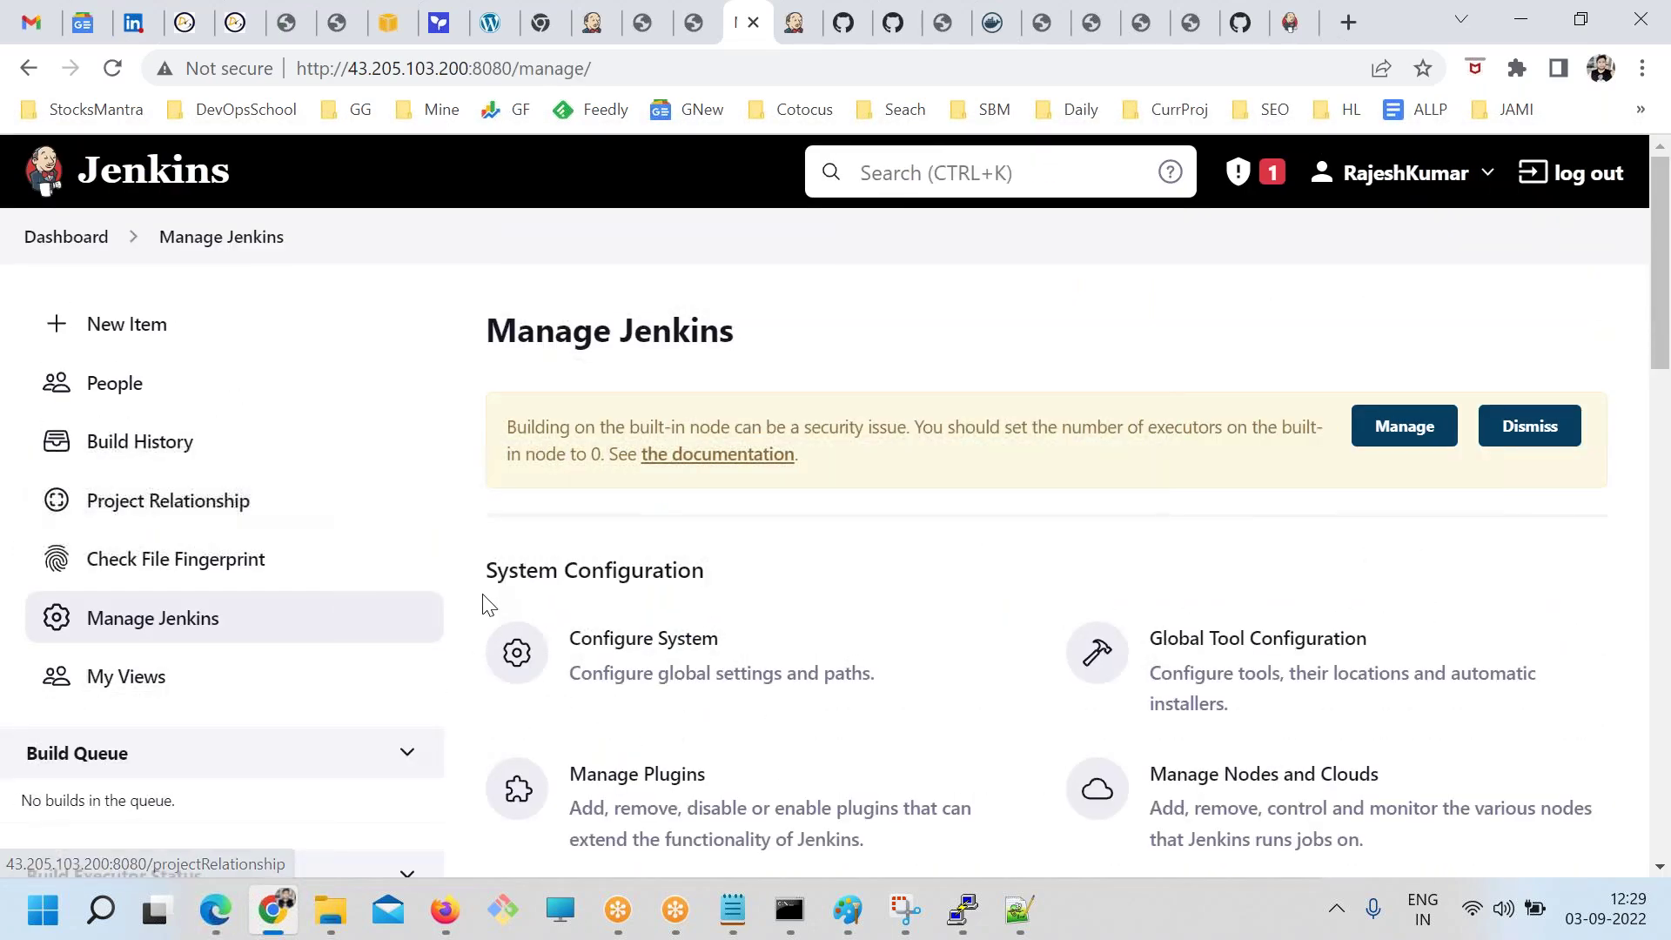
pyautogui.scroll(-8, 887, 700)
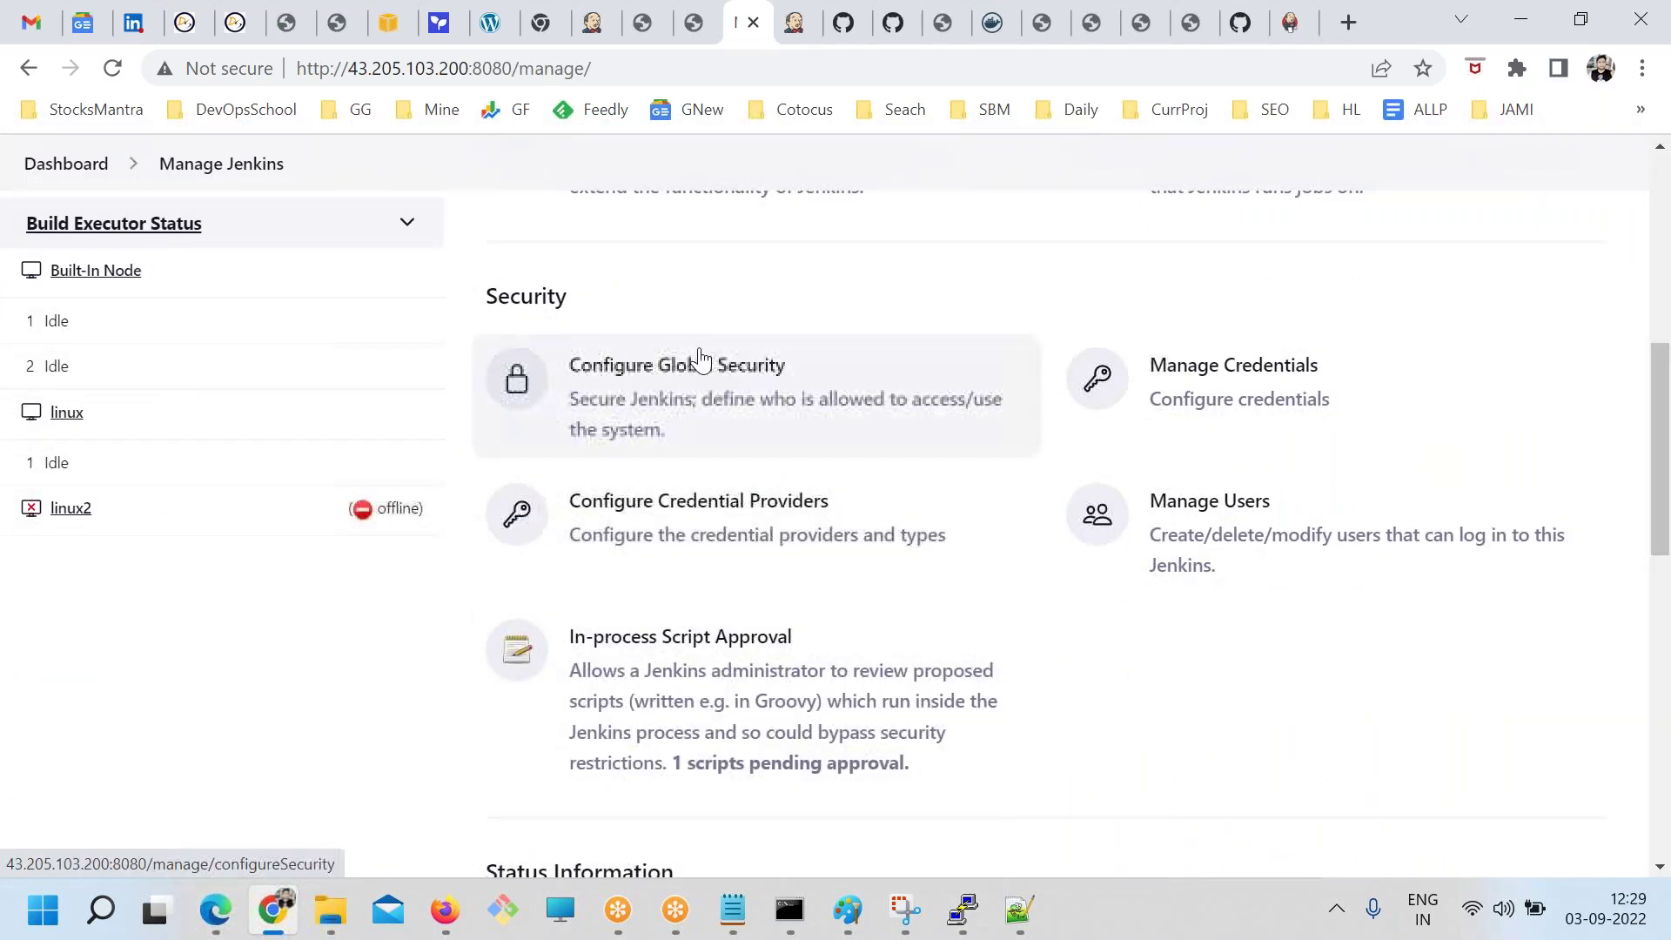
pyautogui.scroll(-2, 701, 376)
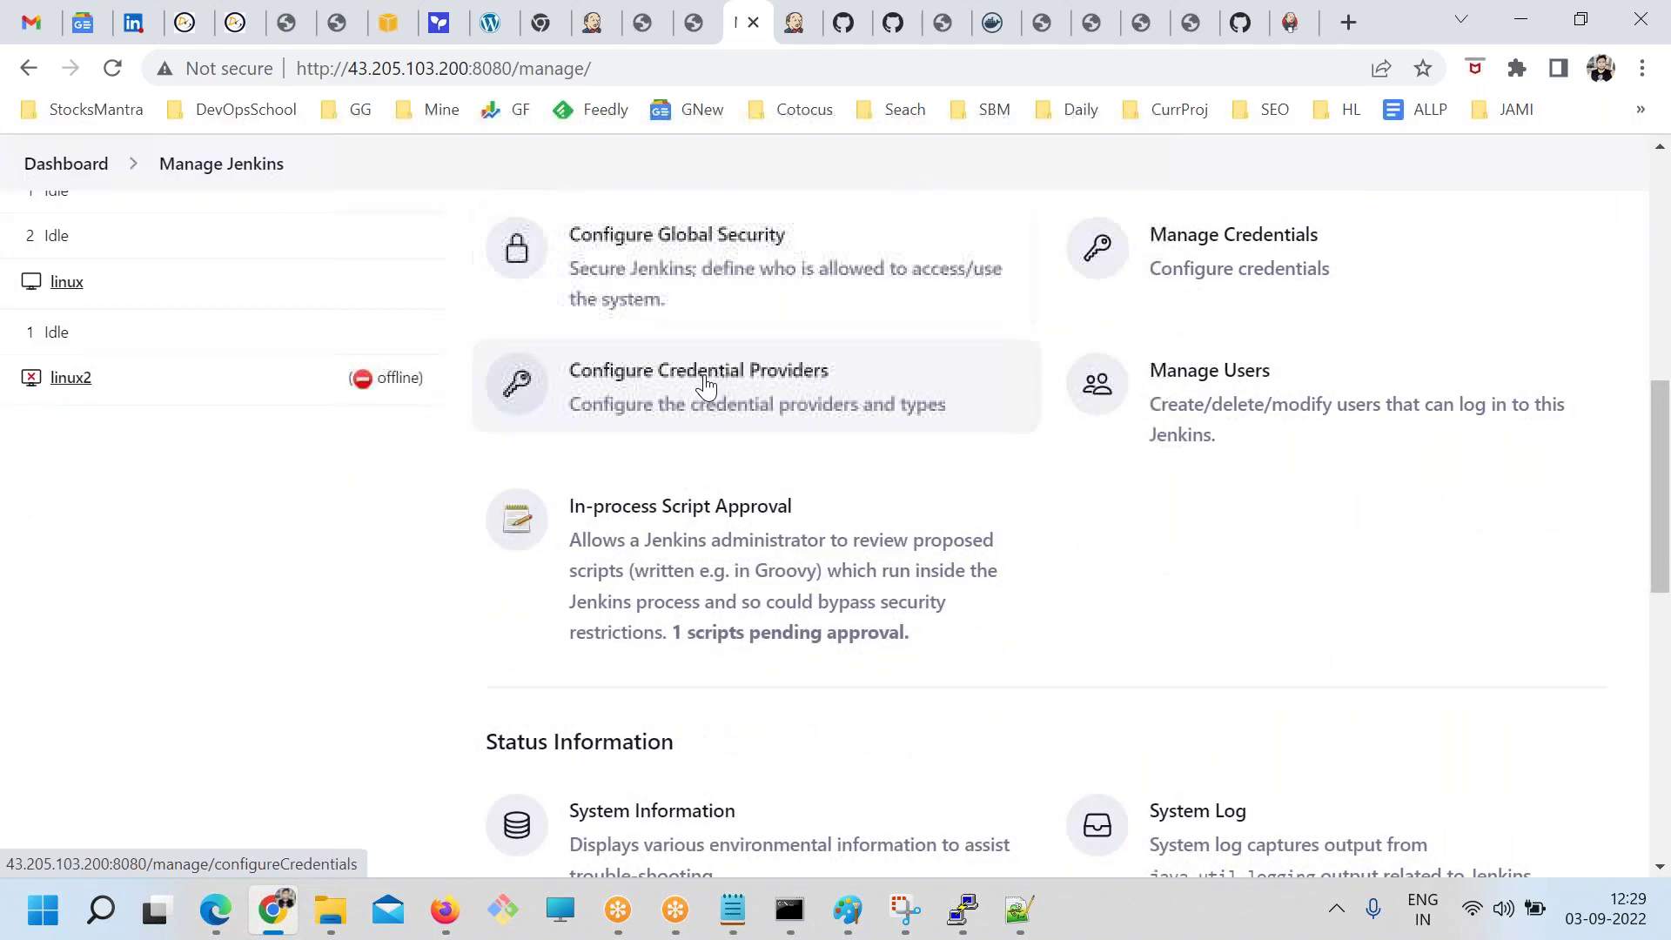
pyautogui.scroll(-2, 705, 385)
pyautogui.scroll(-2, 738, 455)
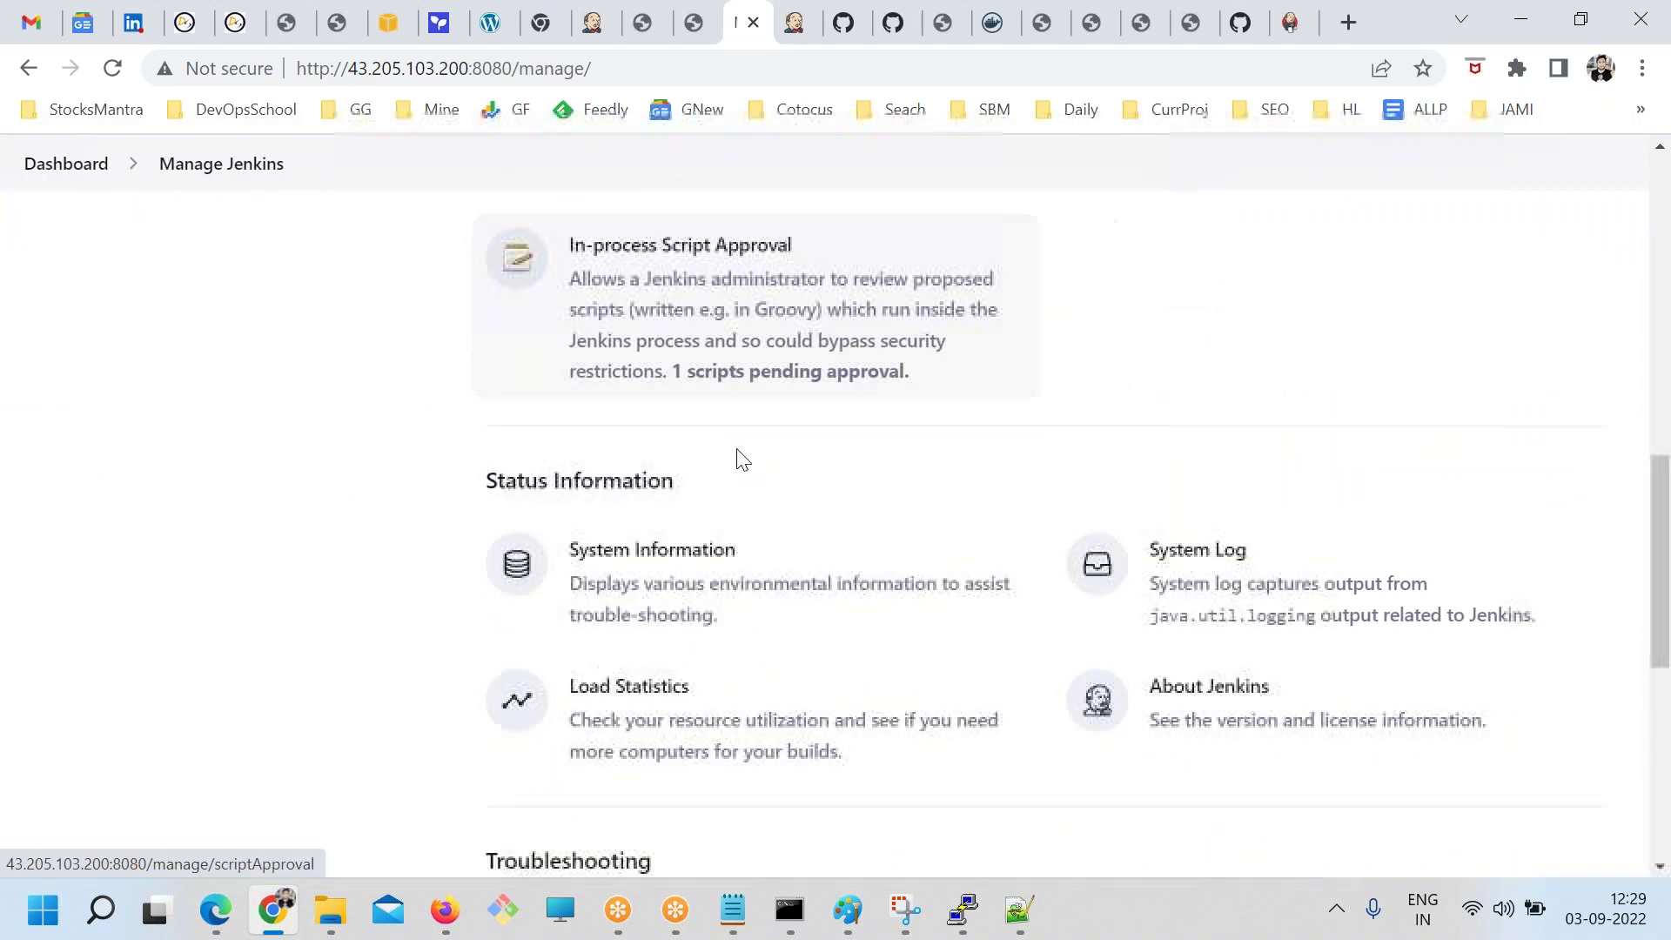
pyautogui.scroll(-1, 886, 597)
pyautogui.scroll(-3, 887, 597)
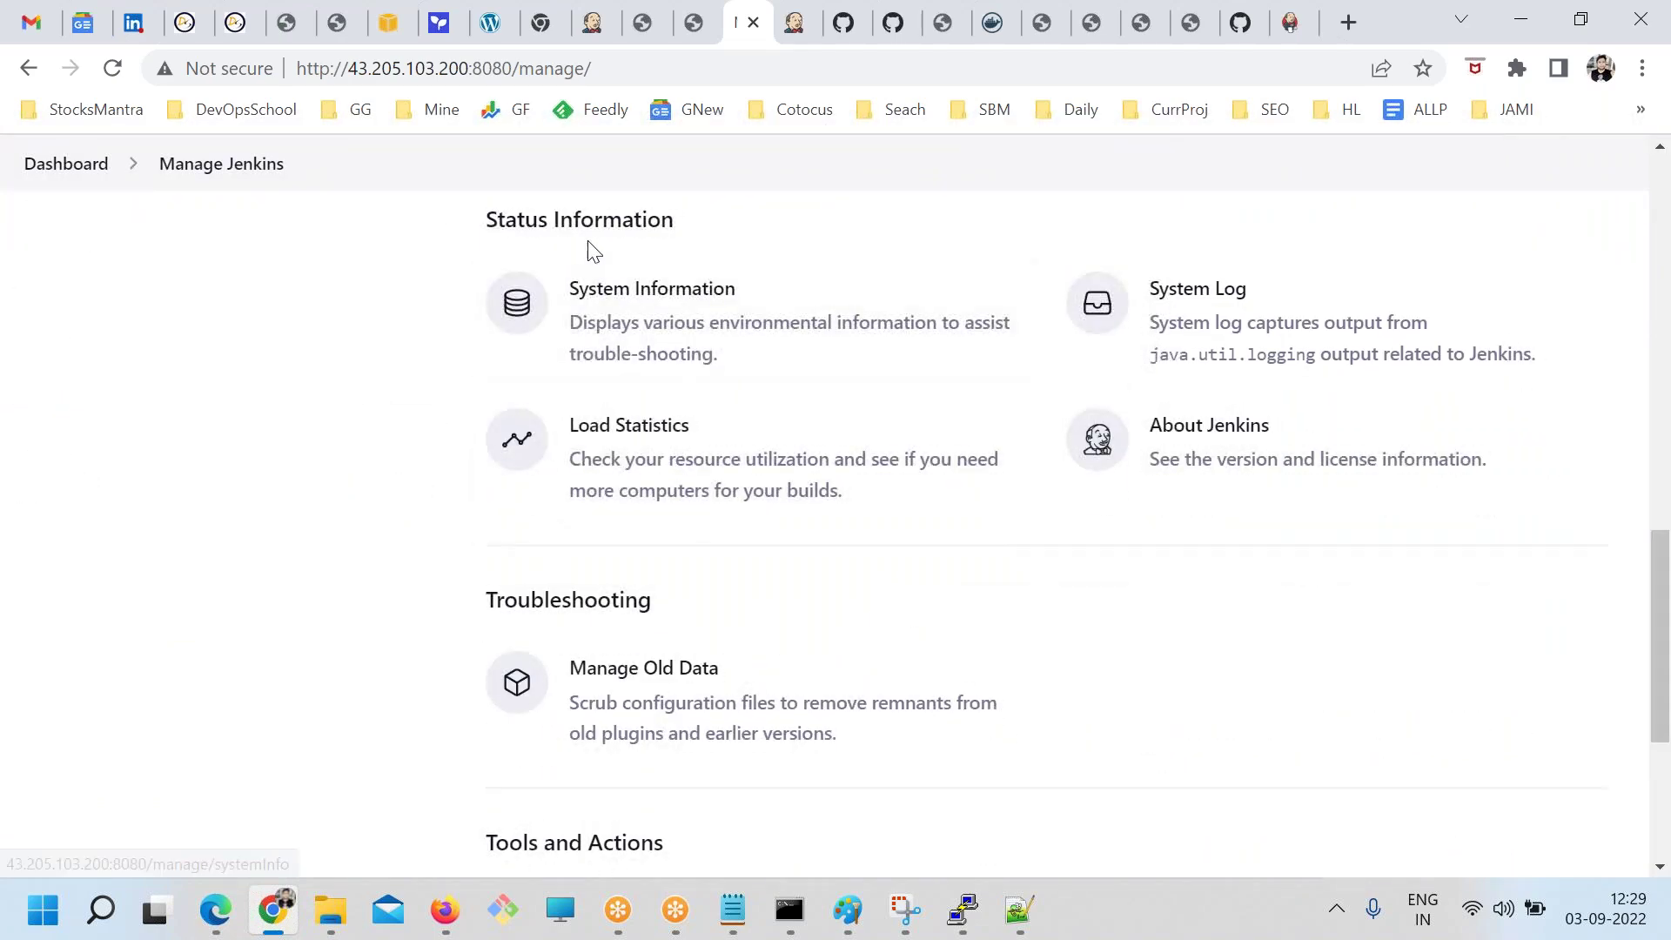
pyautogui.moveTo(684, 228); pyautogui.dragTo(955, 479)
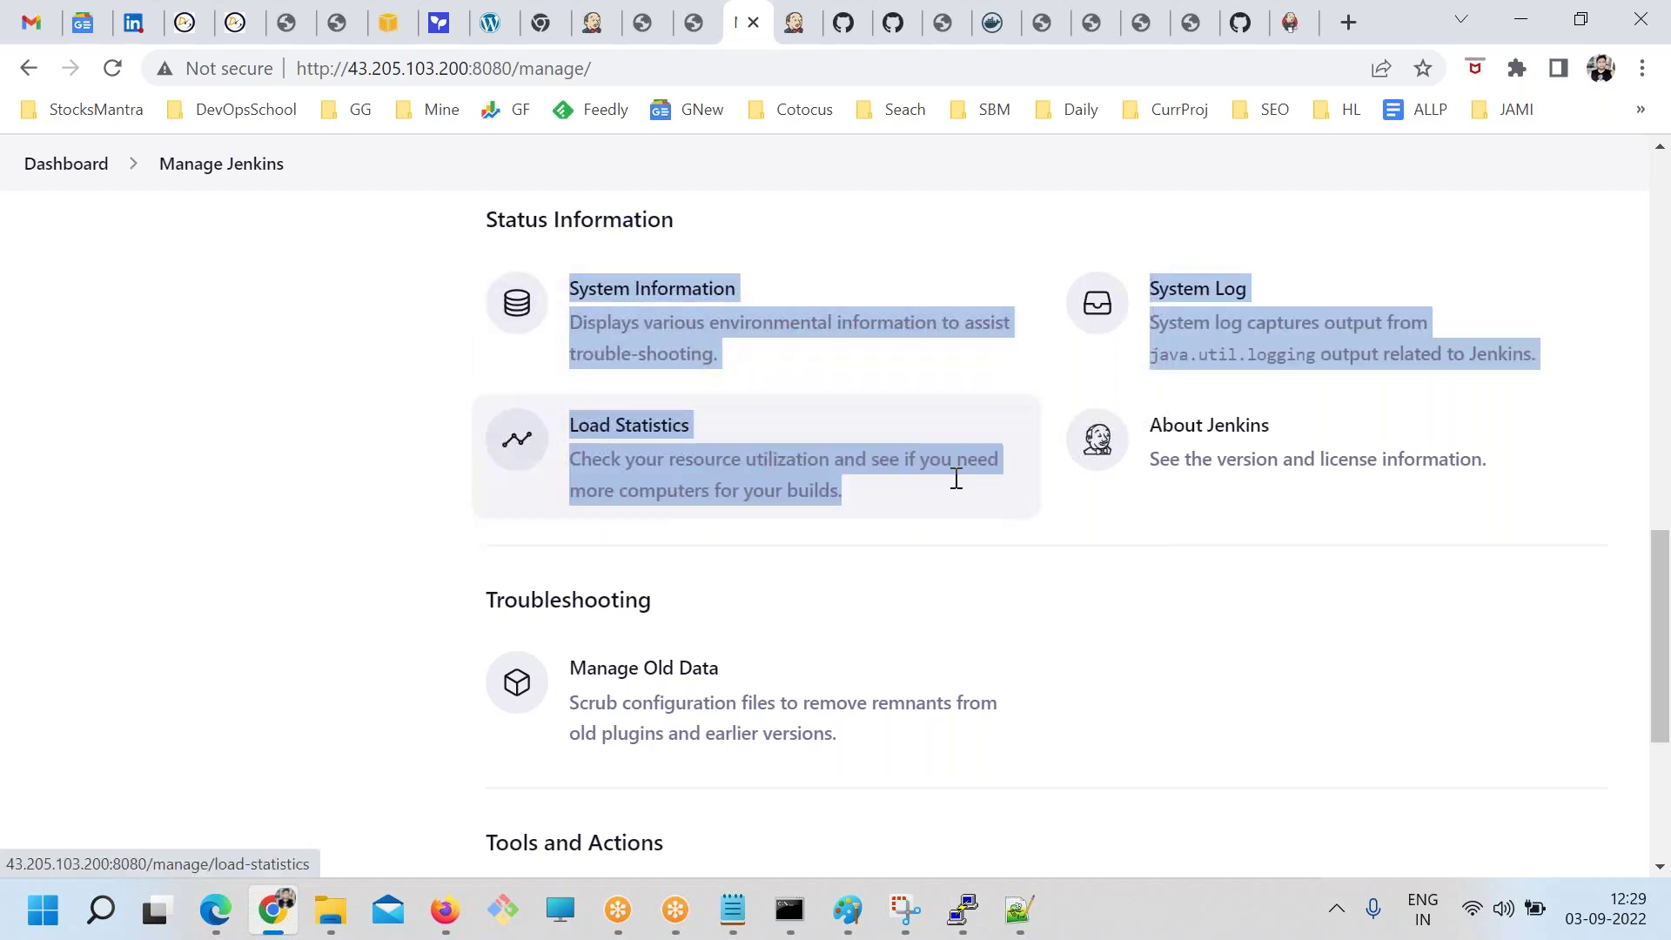
# Glance at Load Statistics, then return and open the Script Console under Tools and Actions
pyautogui.click(998, 494)
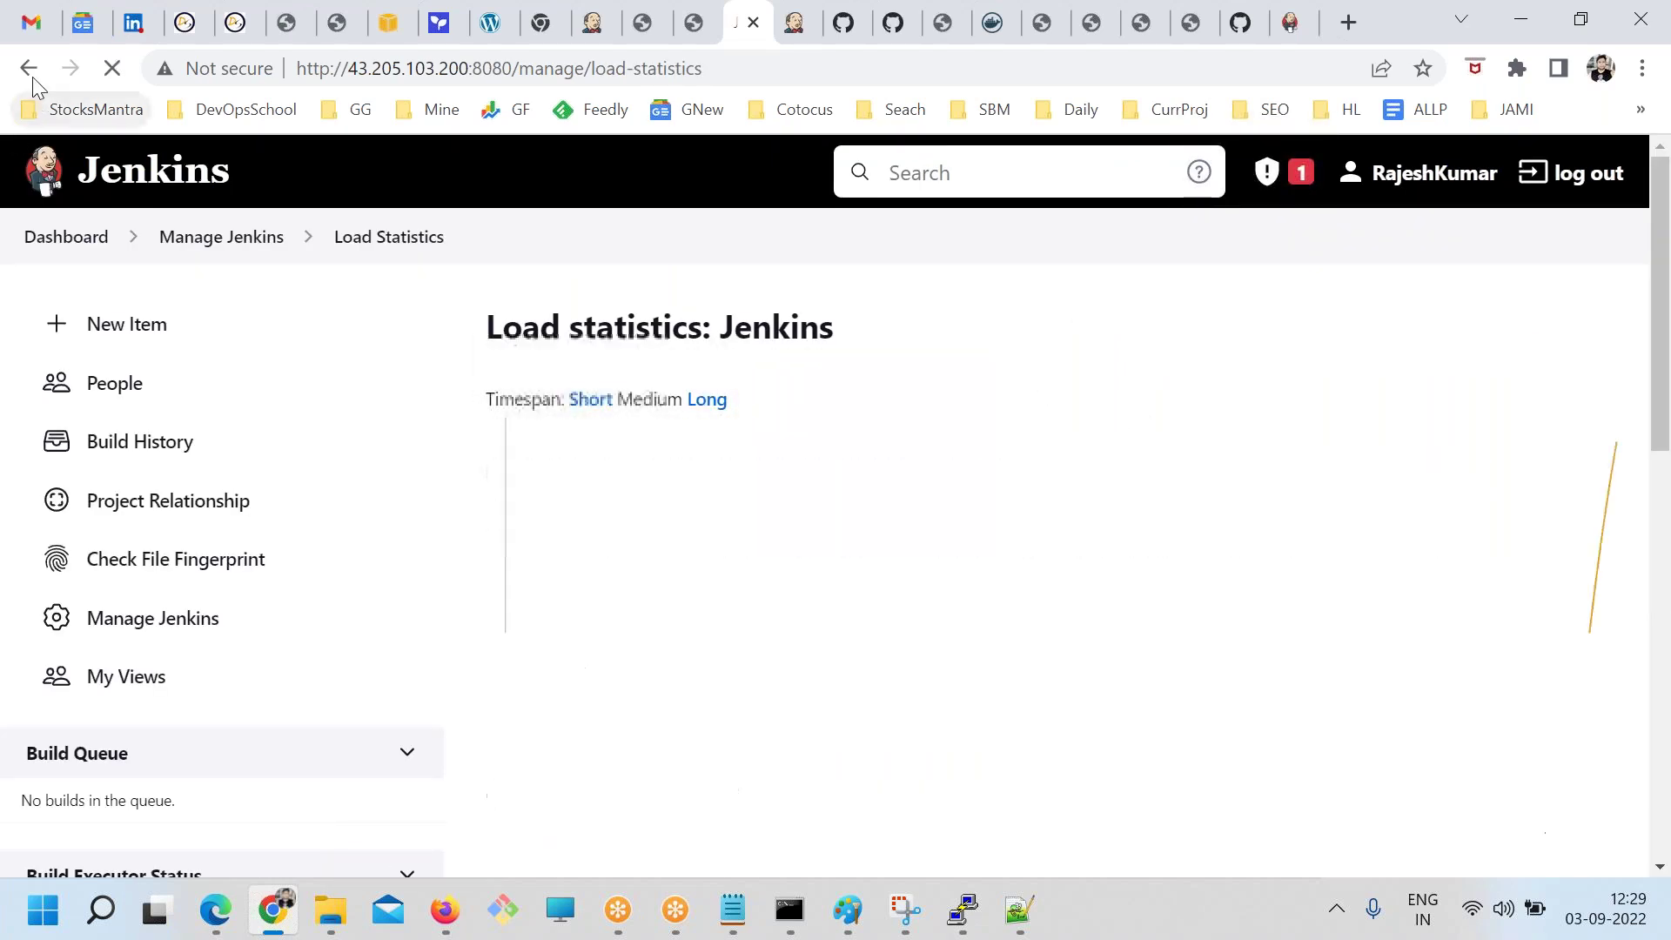
pyautogui.click(29, 68)
pyautogui.scroll(-3, 745, 589)
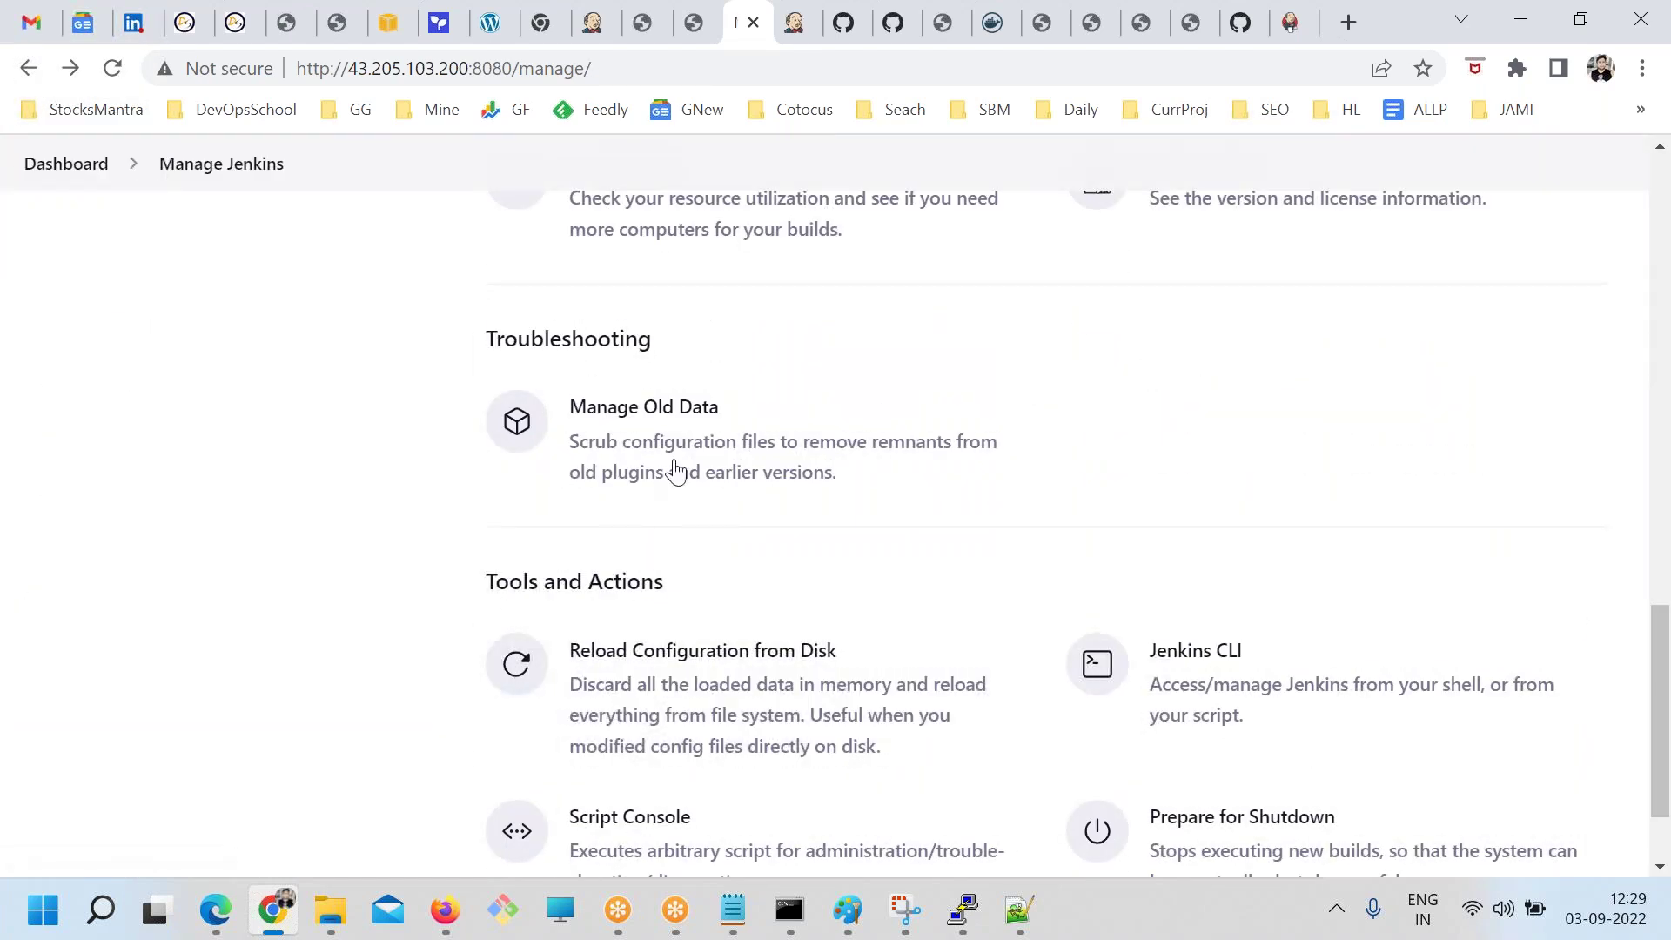
pyautogui.scroll(-2, 840, 579)
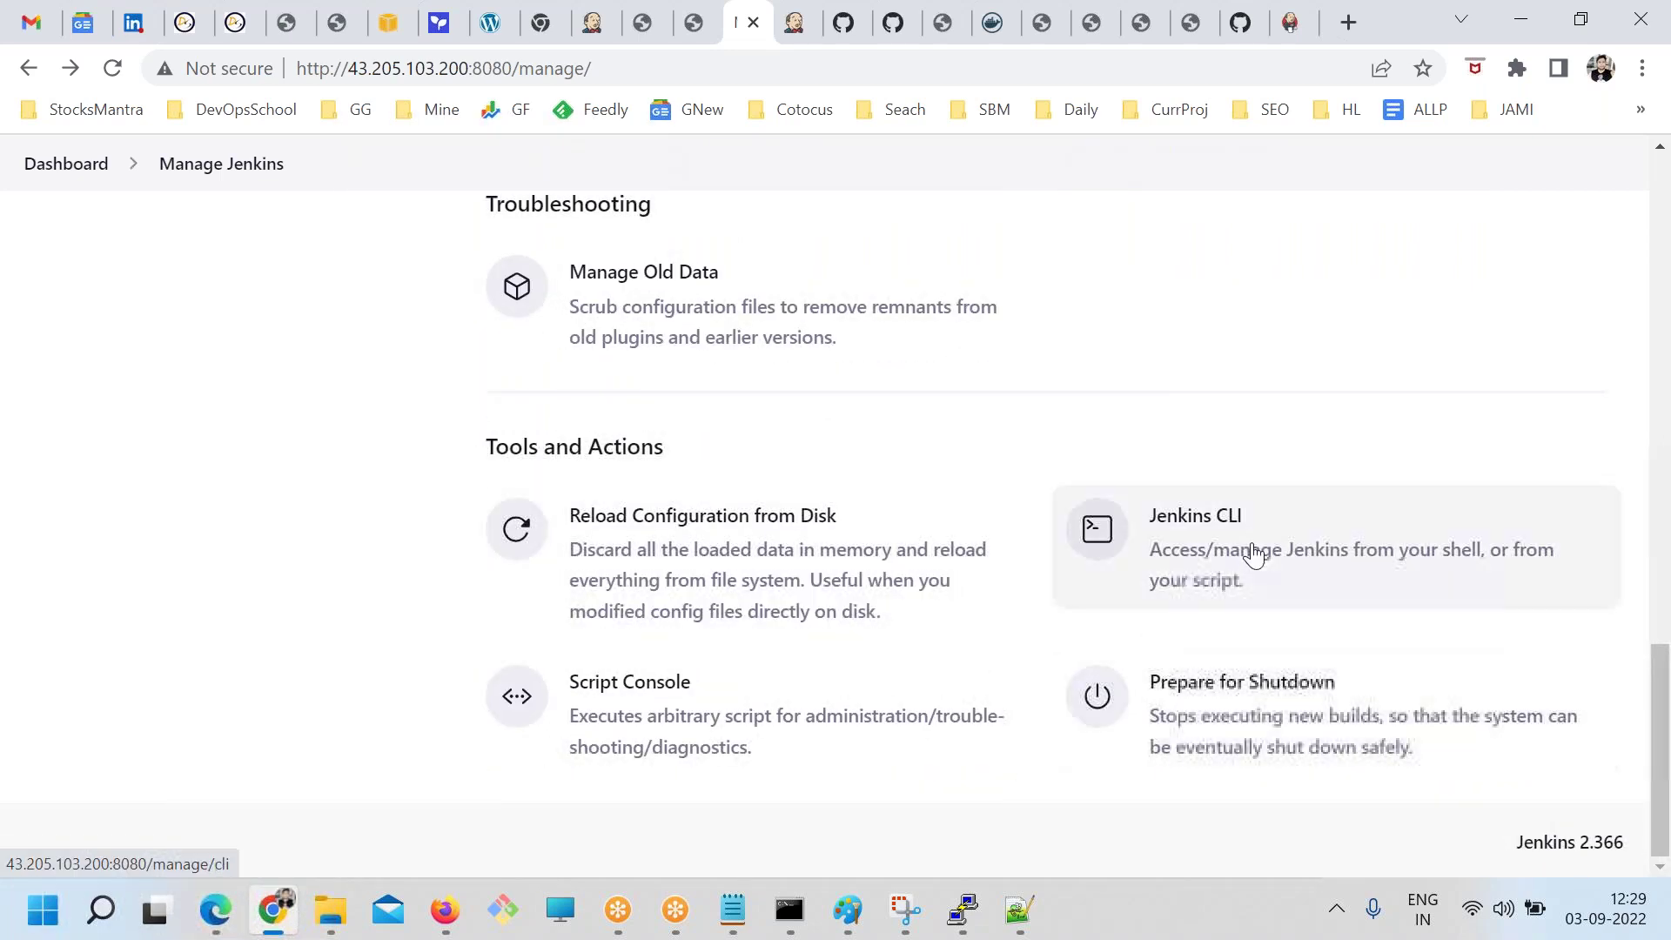
pyautogui.click(678, 710)
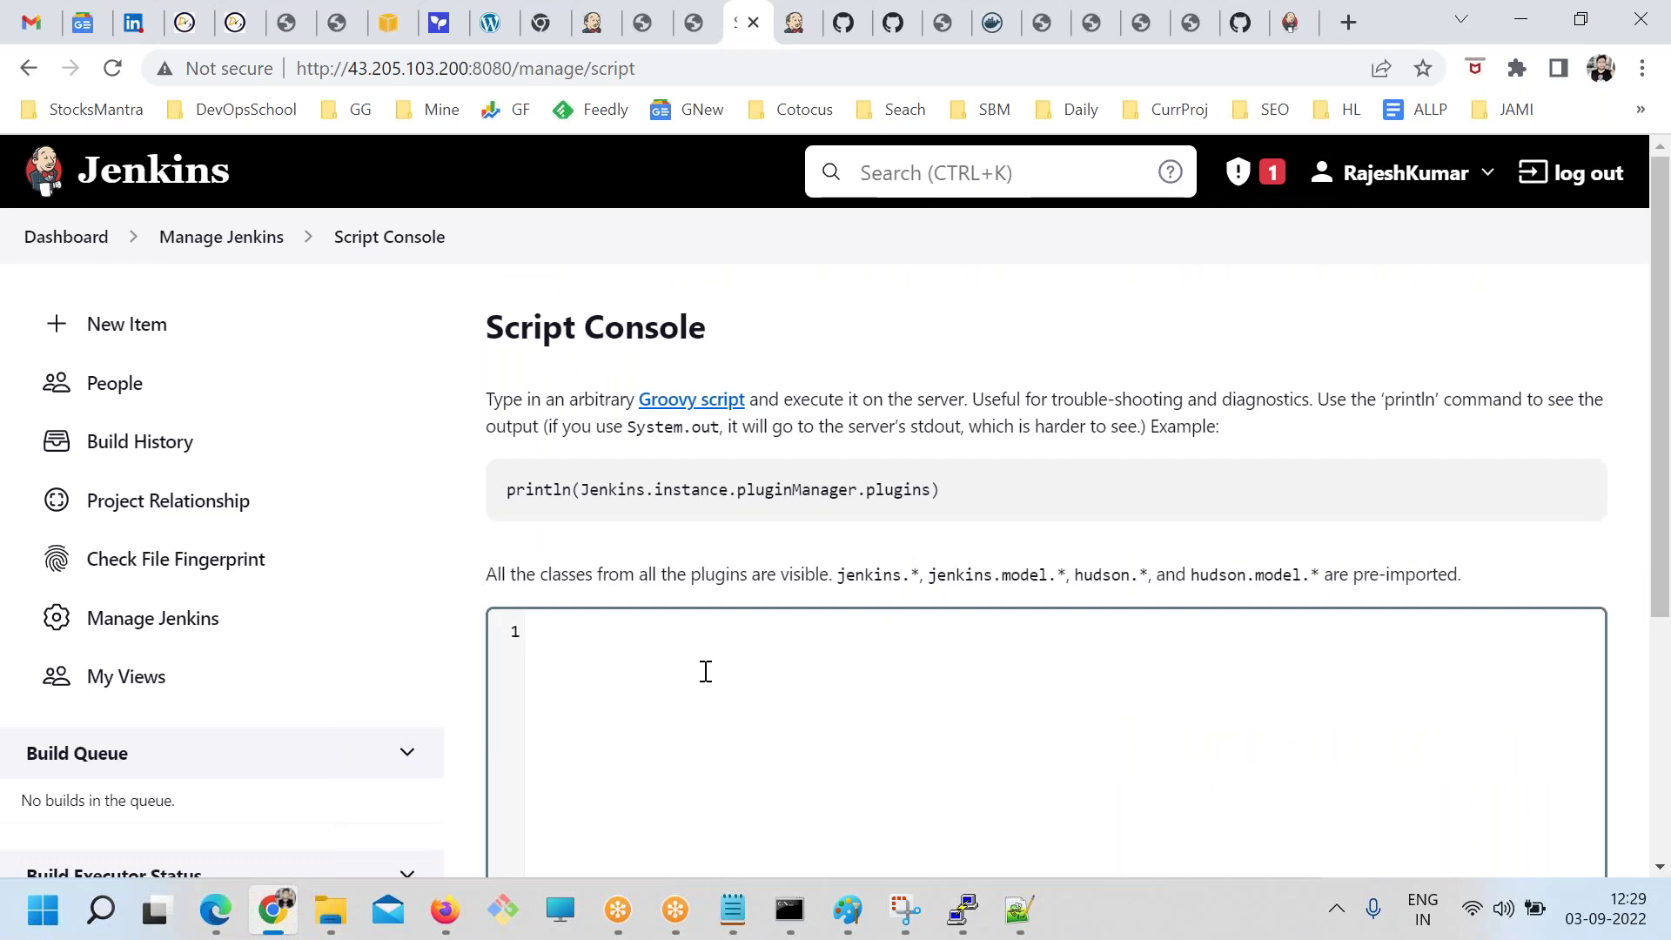
# Copy the println(Jenkins.instance.pluginManager.plugins) example into the script editor
pyautogui.scroll(-3, 705, 671)
pyautogui.click(727, 525)
pyautogui.hotkey('alt', 'Tab')
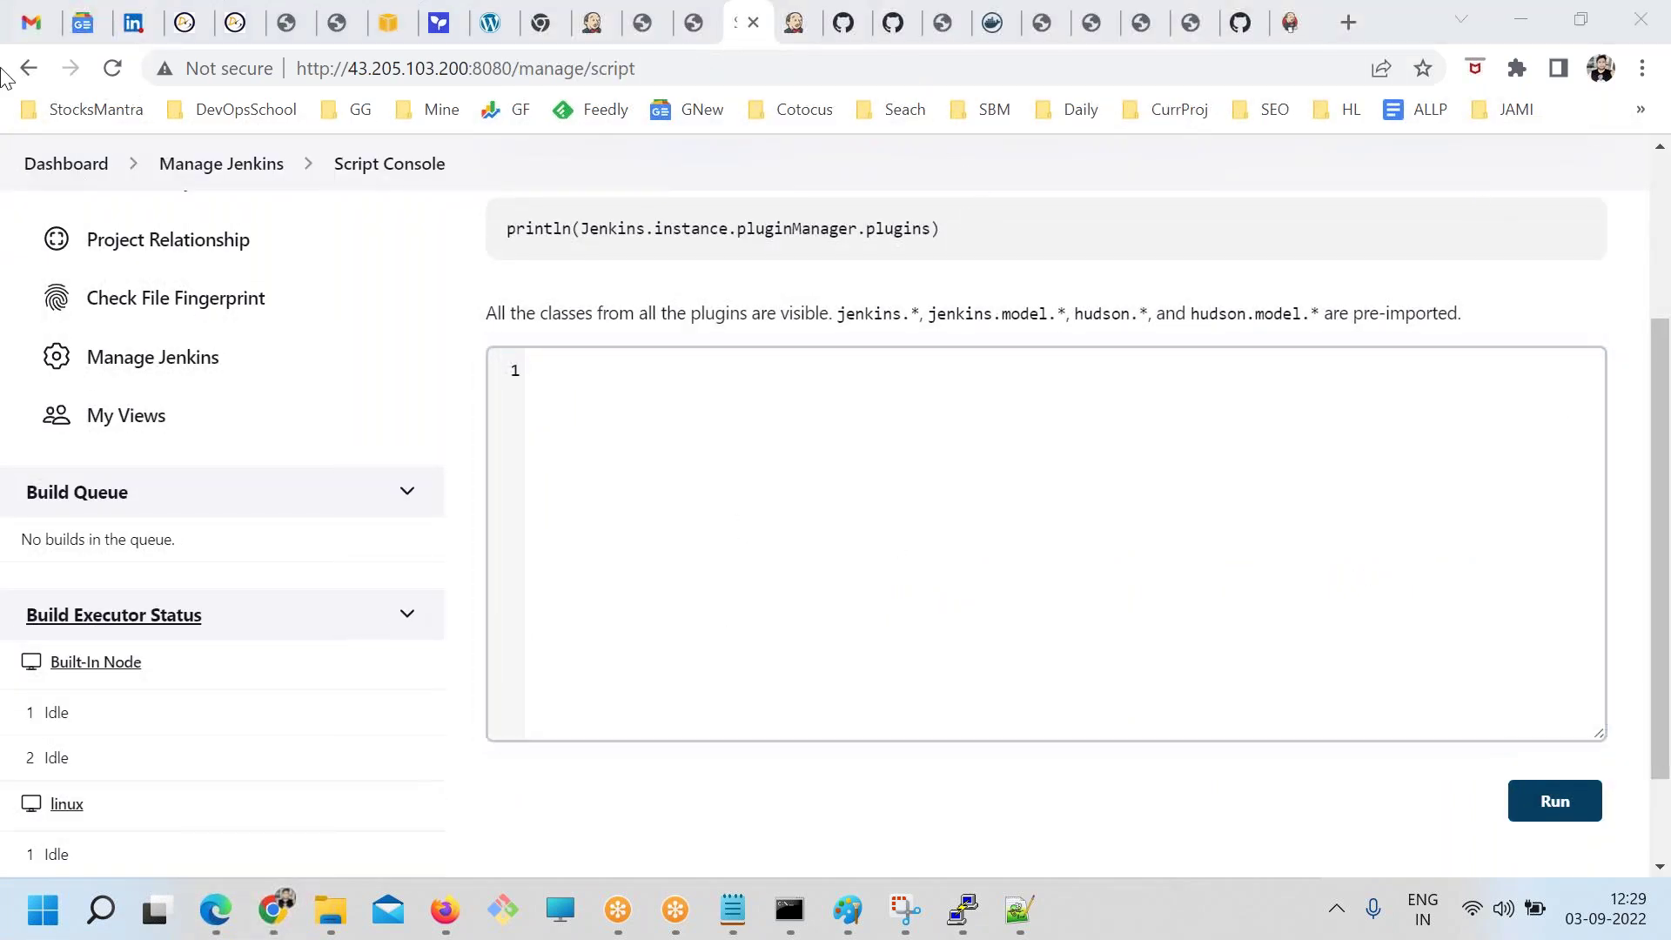
pyautogui.click(739, 550)
pyautogui.scroll(3, 769, 575)
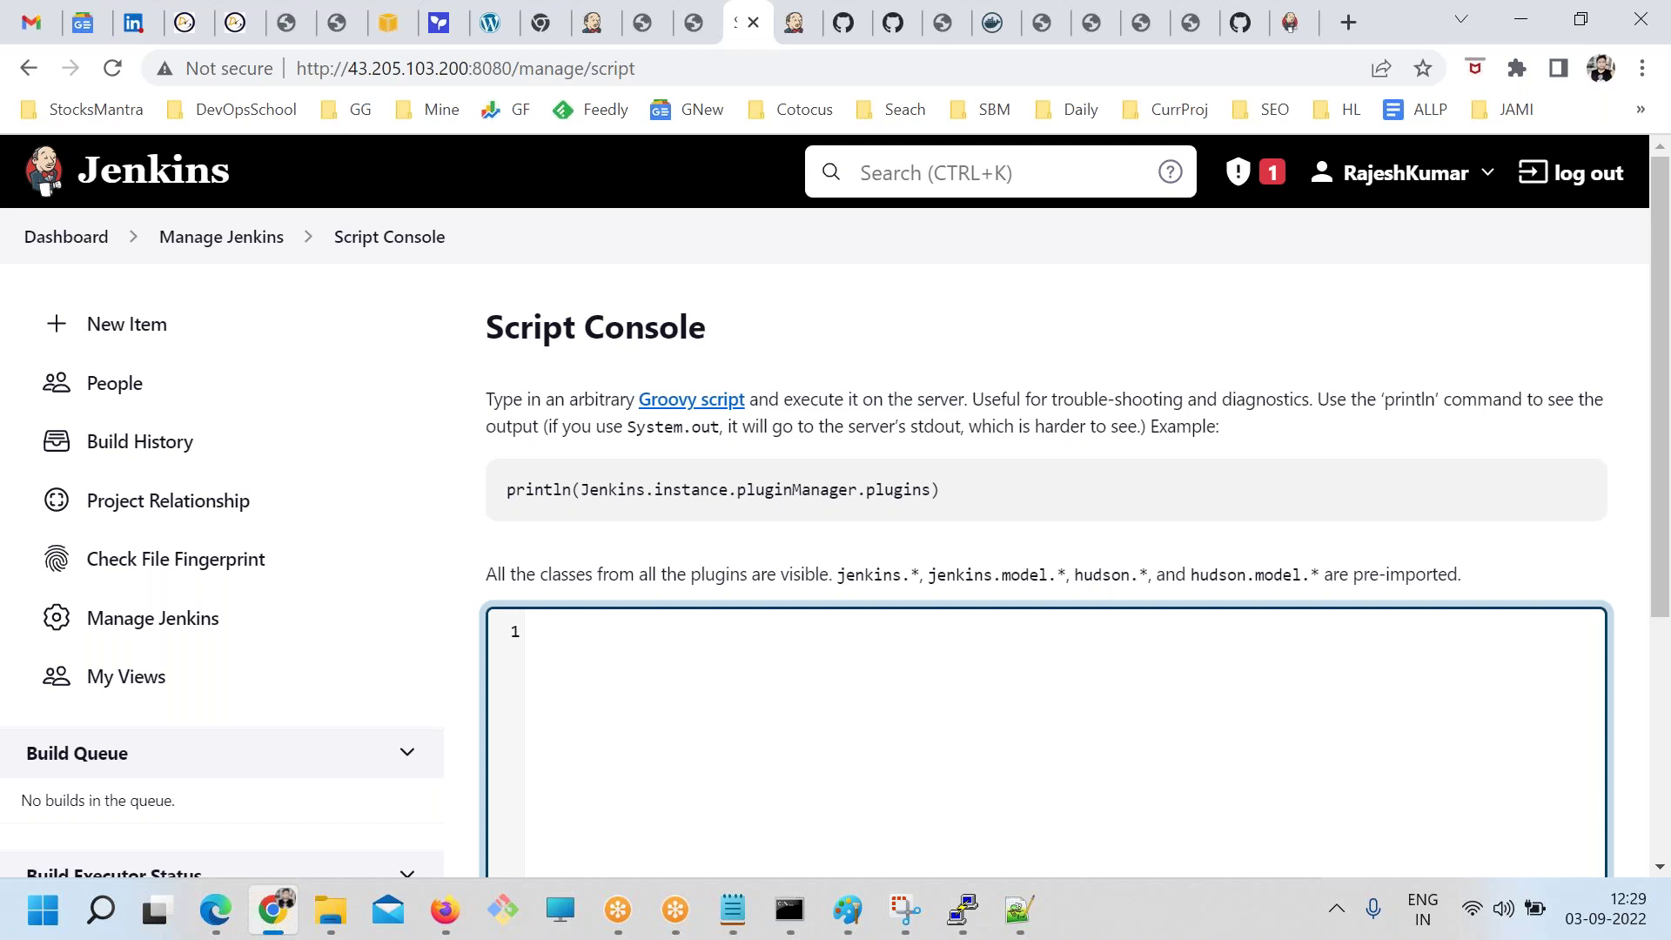
pyautogui.moveTo(956, 487); pyautogui.dragTo(493, 464)
pyautogui.hotkey('ctrl', 'c')
pyautogui.click(710, 683)
pyautogui.hotkey('ctrl', 'v')
# Highlight the Jenkins.instance, pluginManager and plugins parts of the pasted script
pyautogui.moveTo(904, 672); pyautogui.dragTo(261, 619)
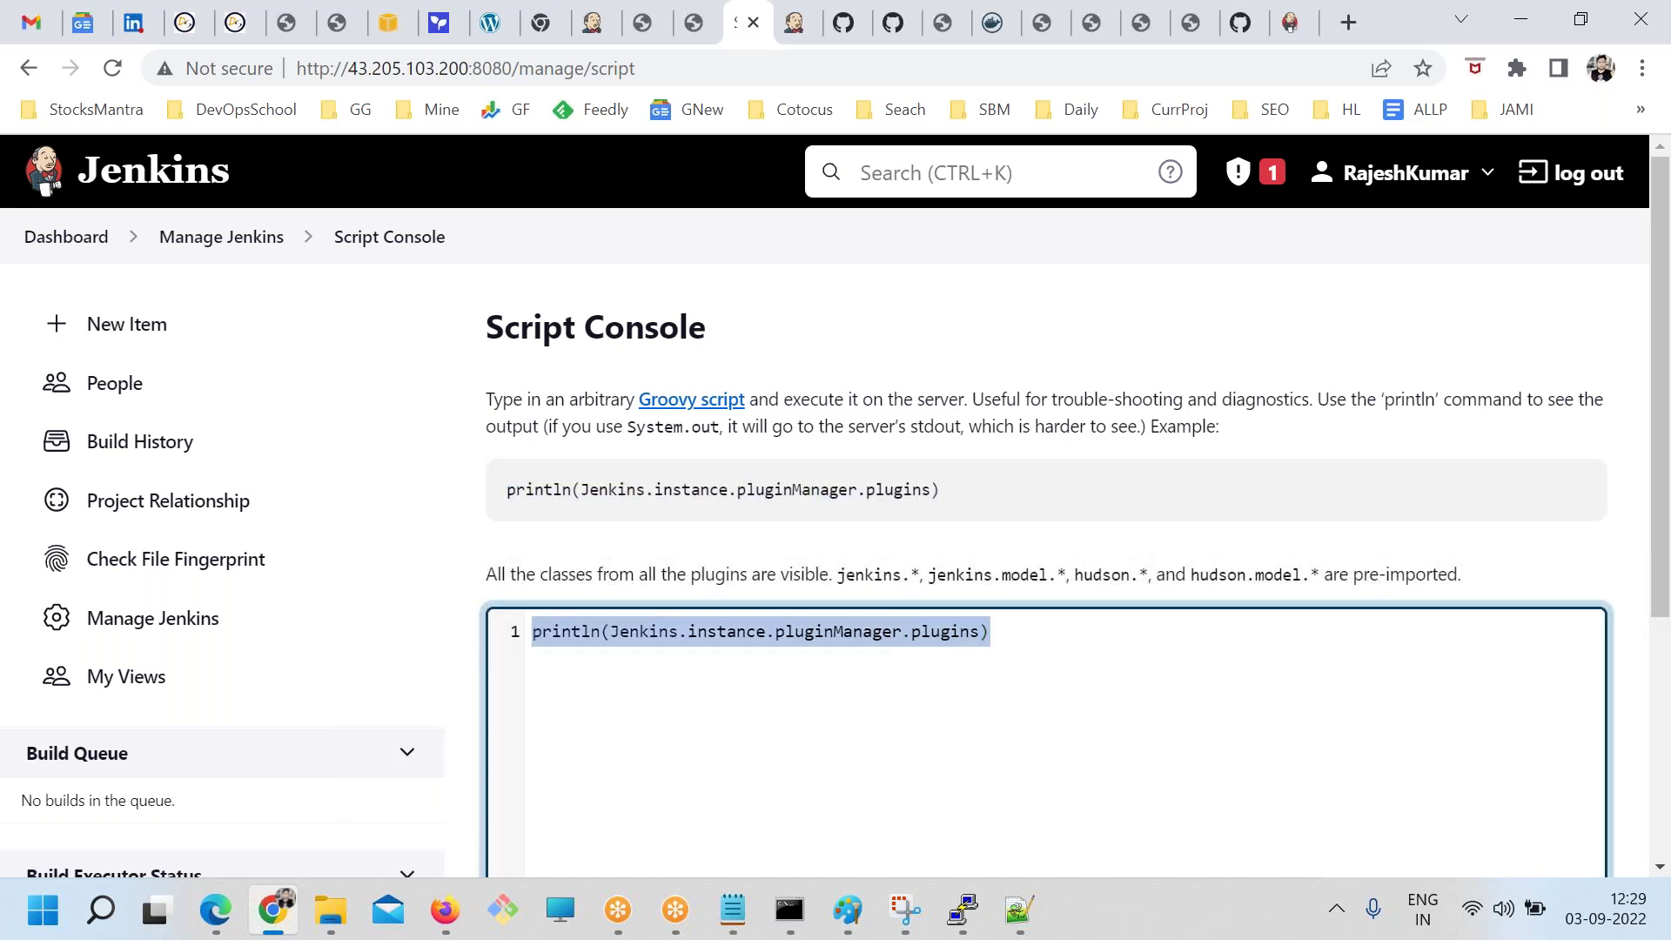
pyautogui.moveTo(990, 631); pyautogui.dragTo(775, 644)
pyautogui.click(870, 645)
pyautogui.moveTo(613, 632); pyautogui.dragTo(867, 628)
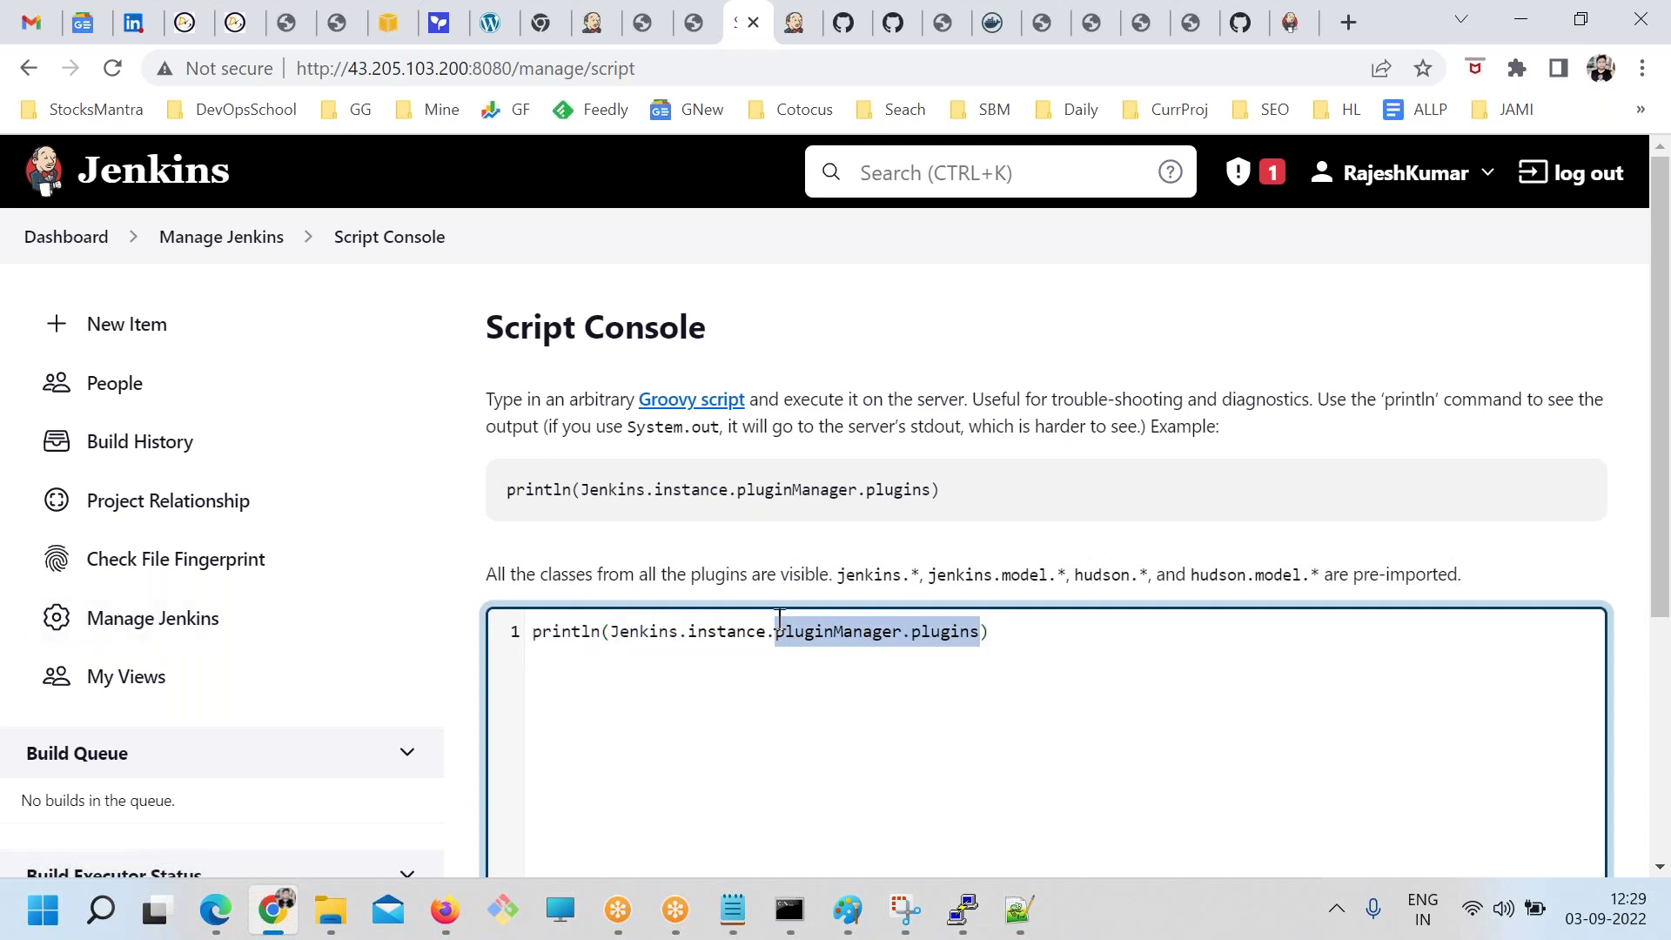
pyautogui.scroll(-5, 1104, 679)
pyautogui.tripleClick(1045, 272)
# Run the script and review the resulting list of installed plugins
pyautogui.click(1554, 677)
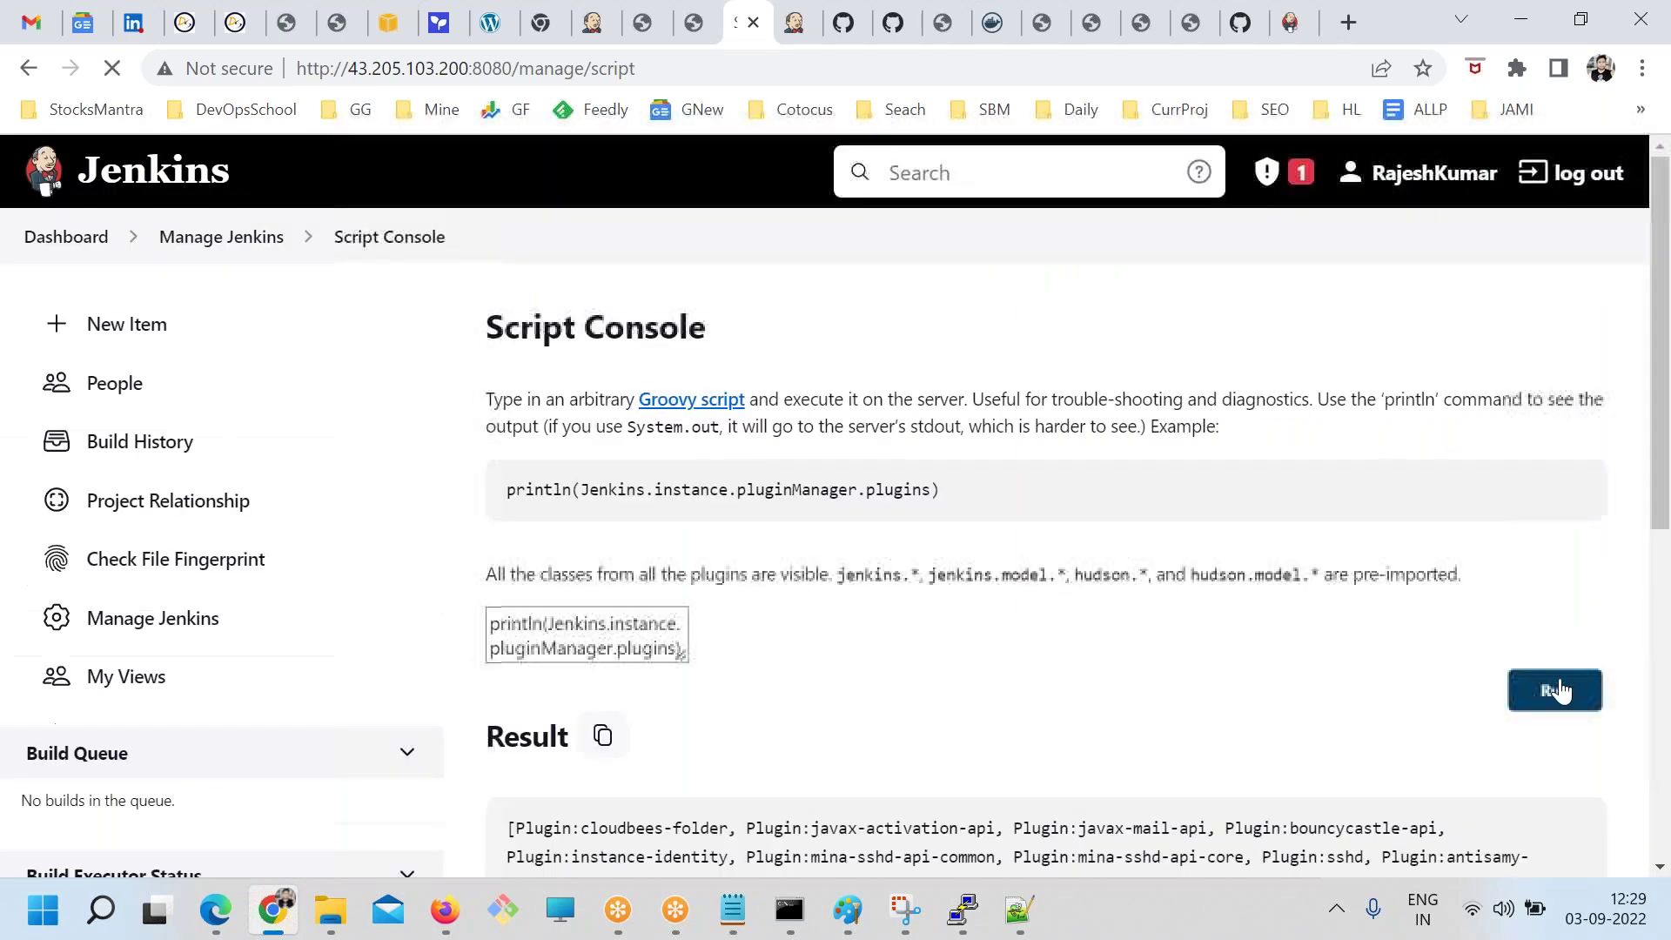
pyautogui.scroll(-7, 779, 642)
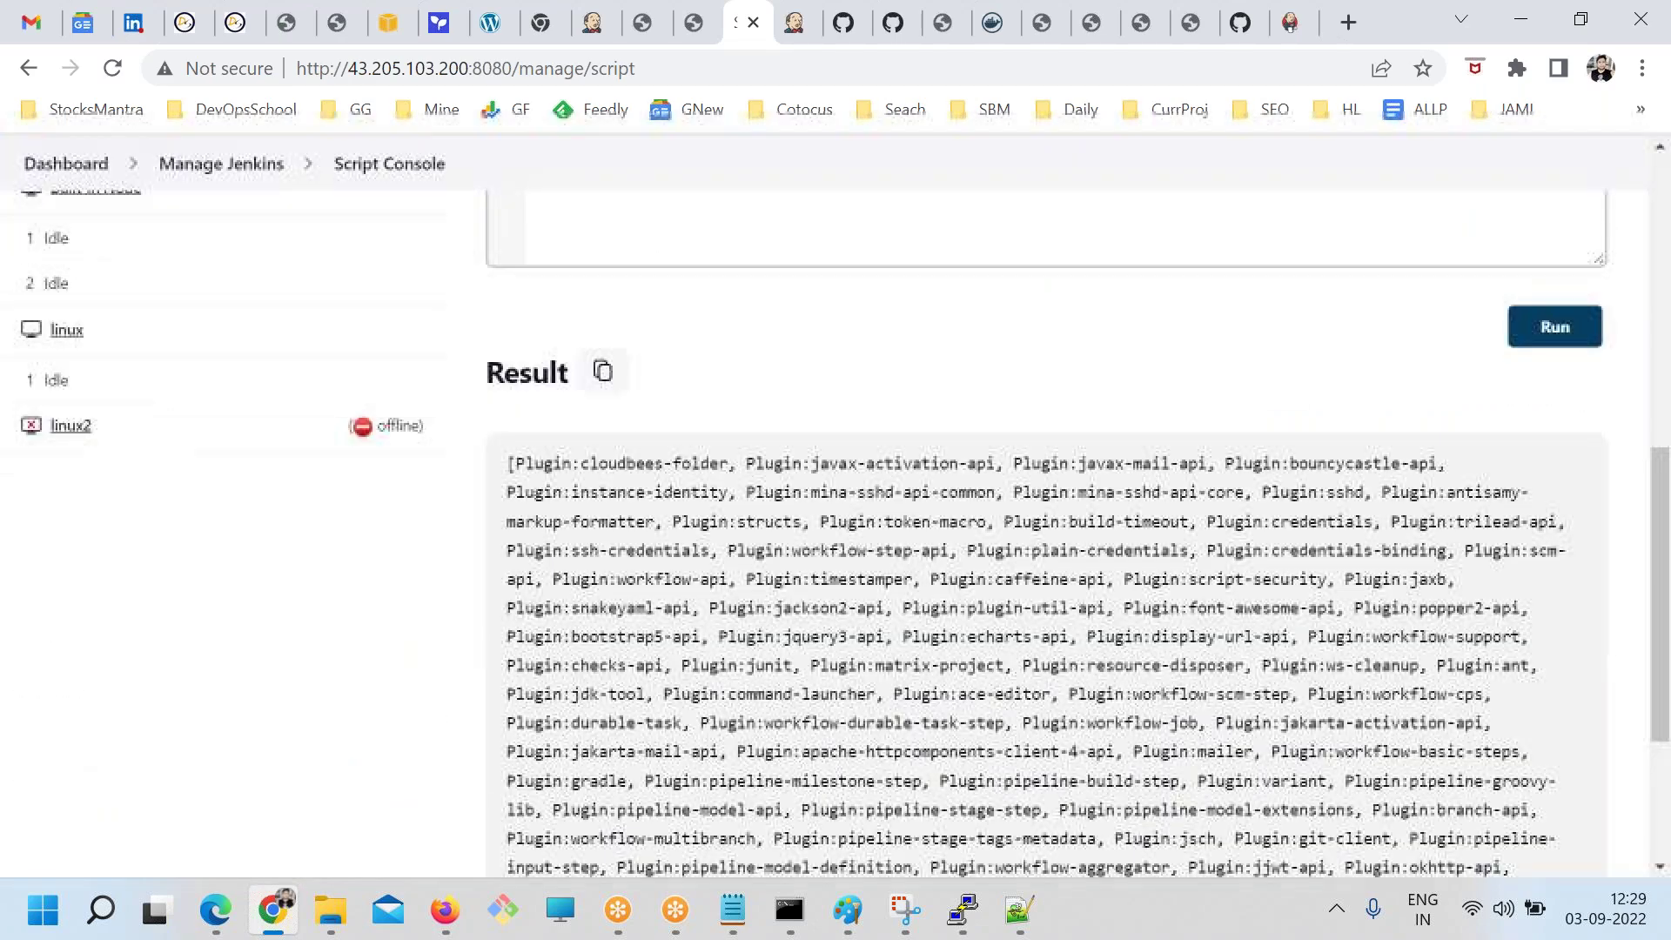
pyautogui.moveTo(553, 415); pyautogui.dragTo(1098, 727)
pyautogui.scroll(-3, 776, 627)
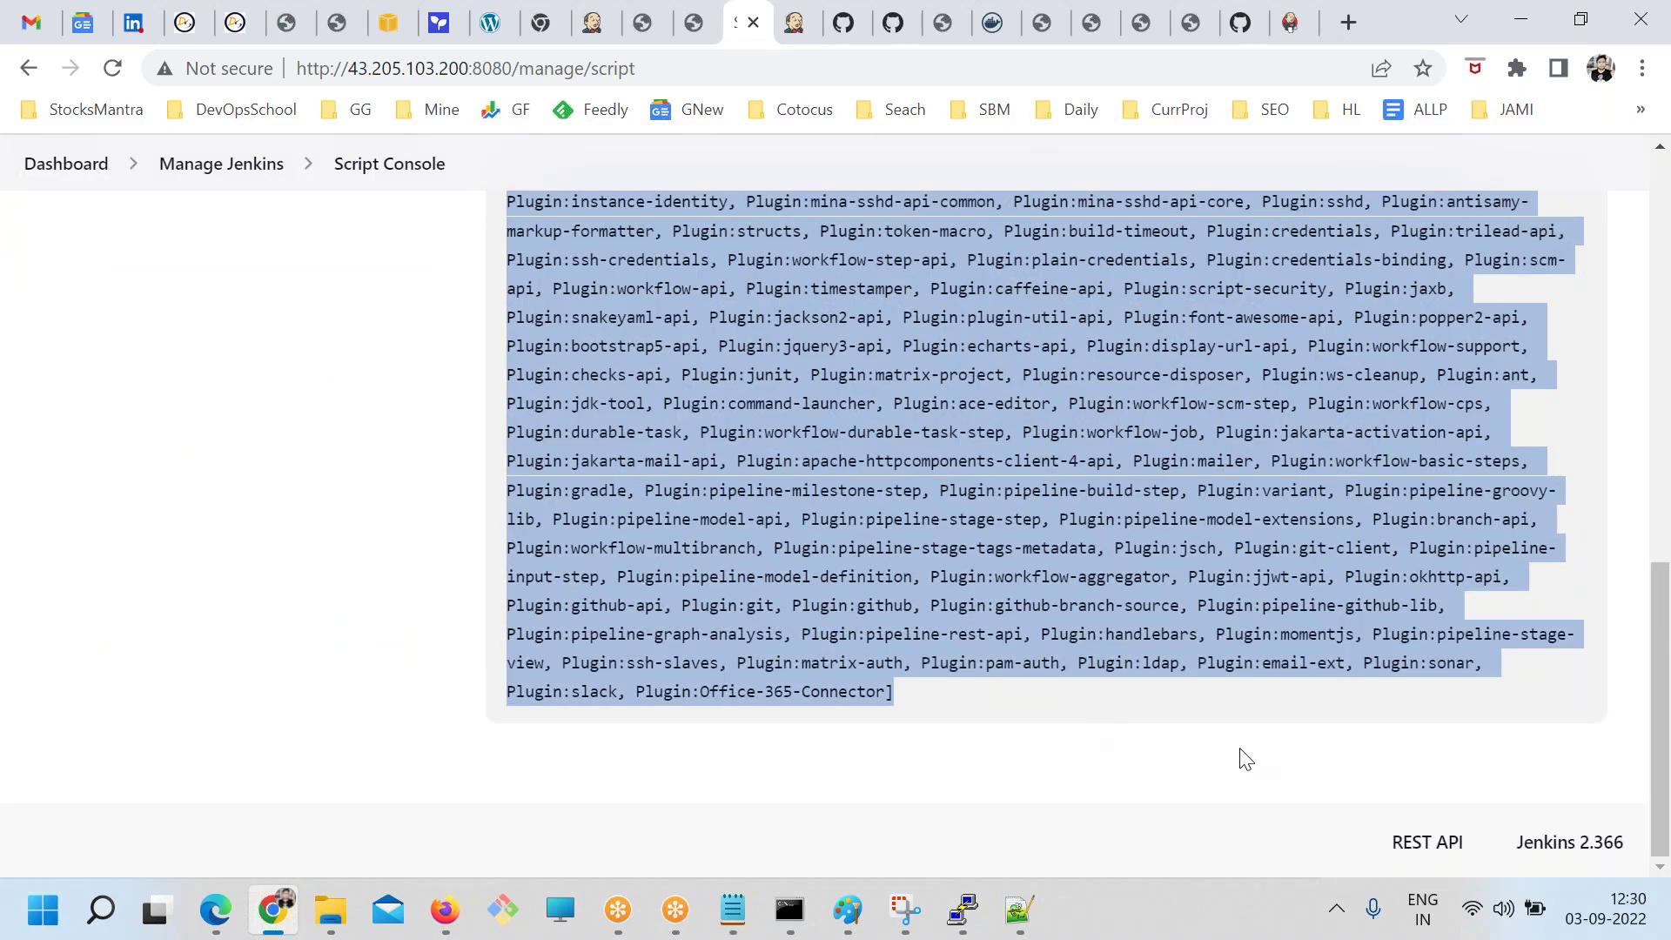
pyautogui.scroll(10, 840, 644)
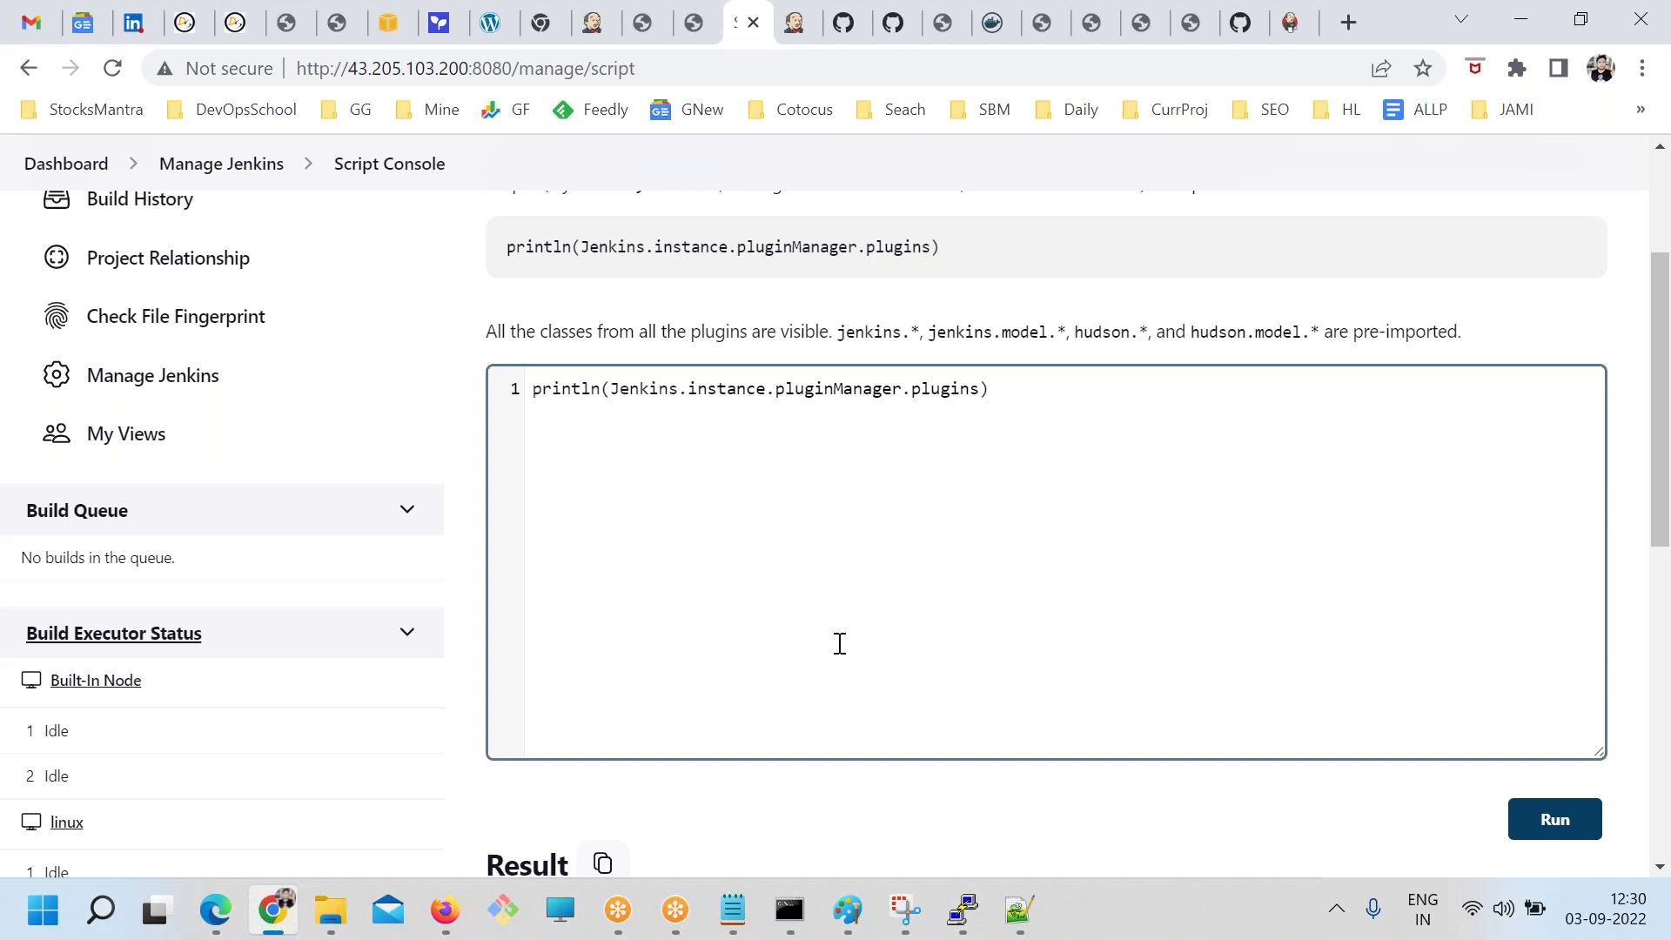
pyautogui.scroll(3, 688, 613)
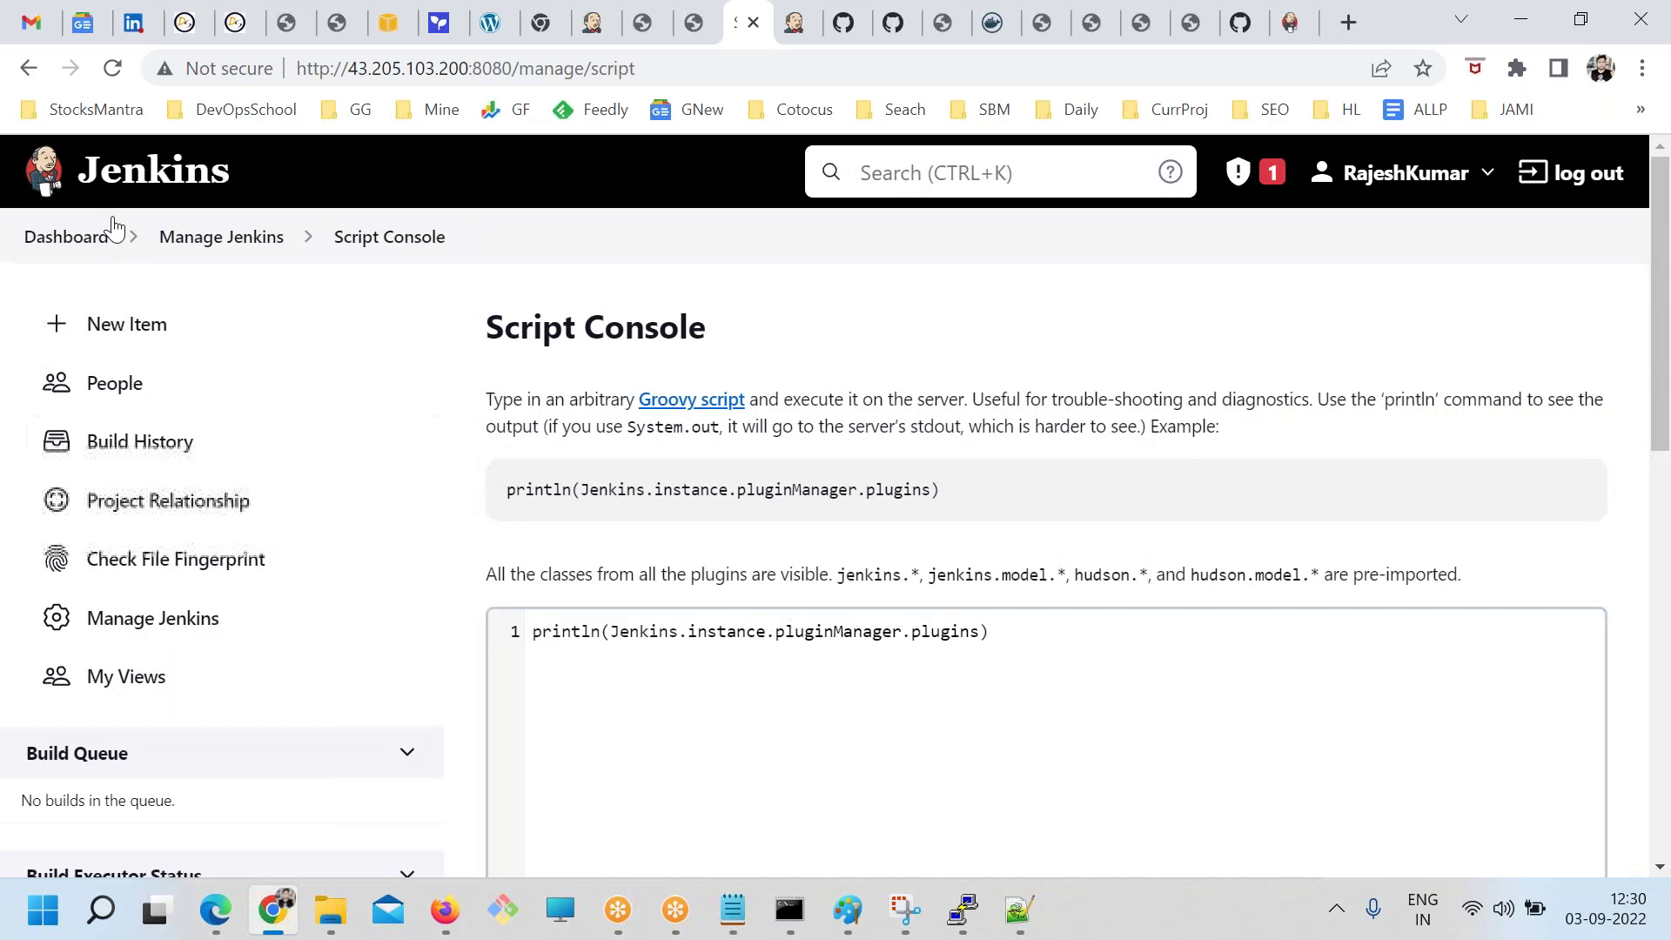
pyautogui.click(66, 237)
# Open Manage Plugins from the Manage Jenkins page
pyautogui.scroll(-4, 858, 596)
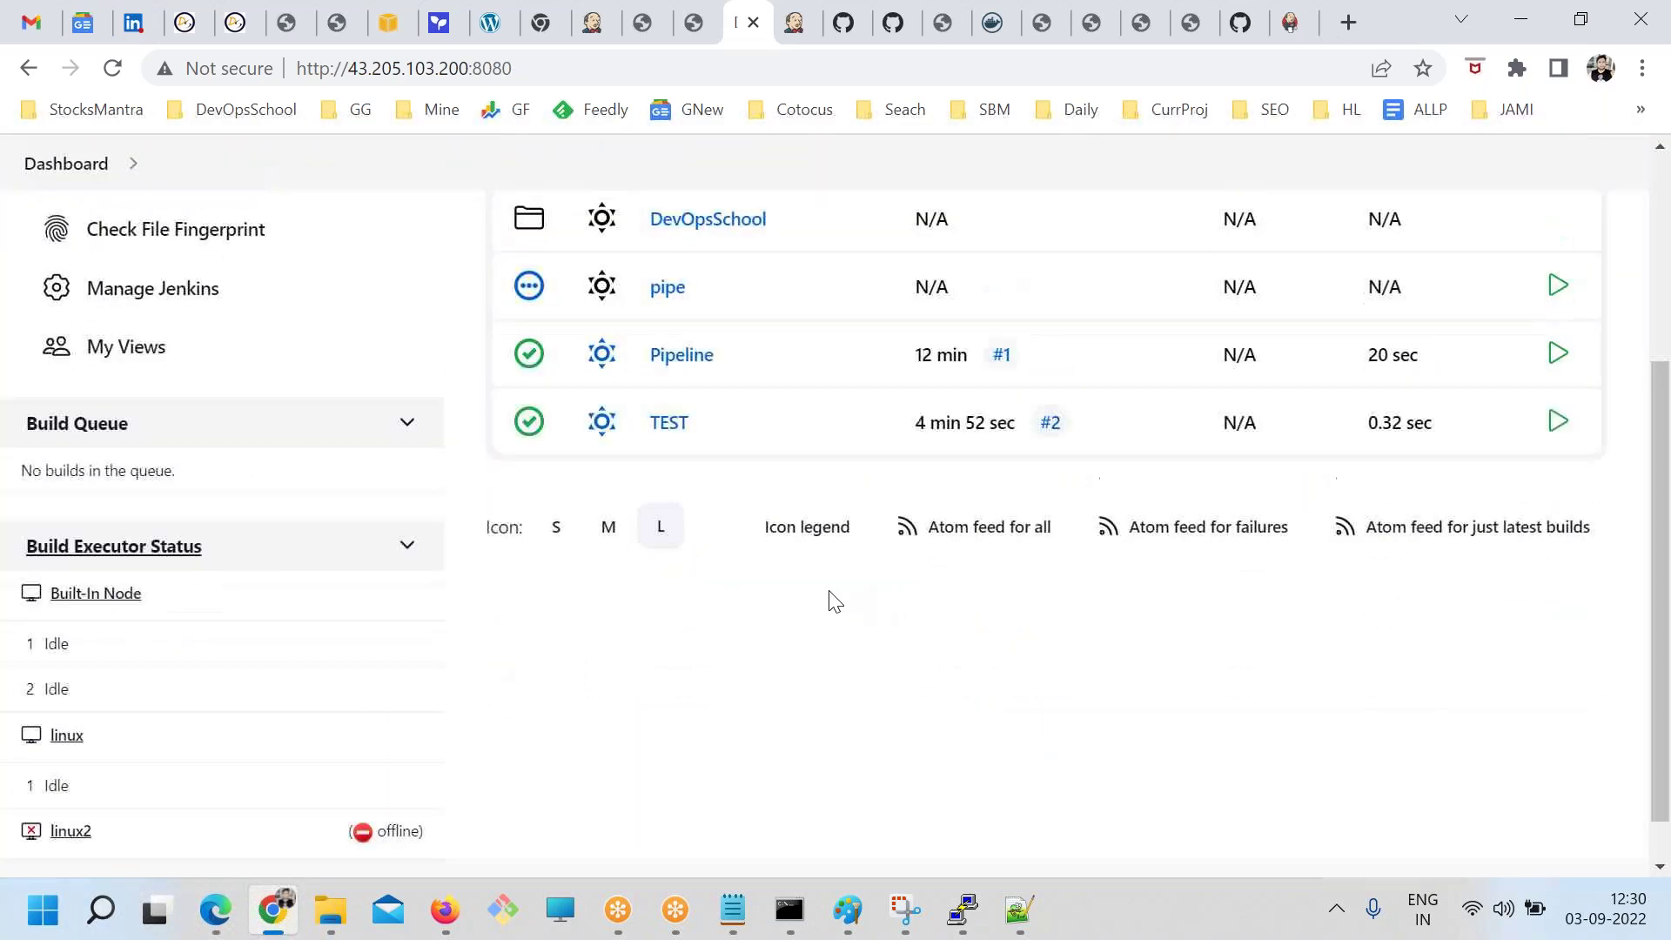
pyautogui.scroll(4, 813, 766)
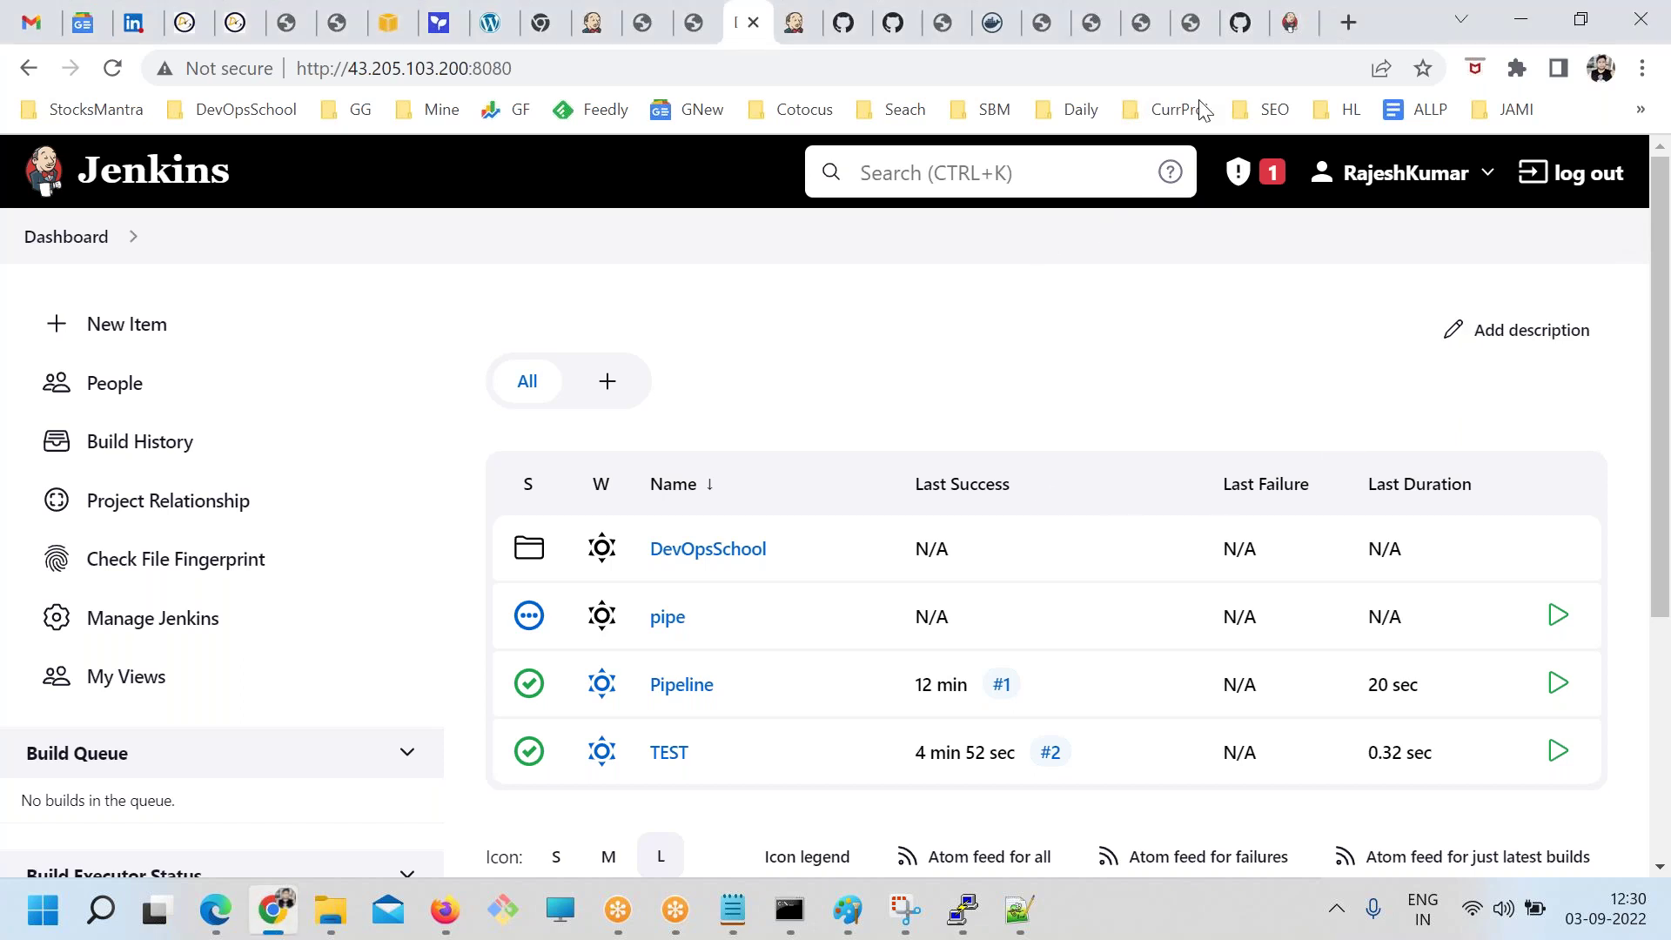
pyautogui.click(165, 619)
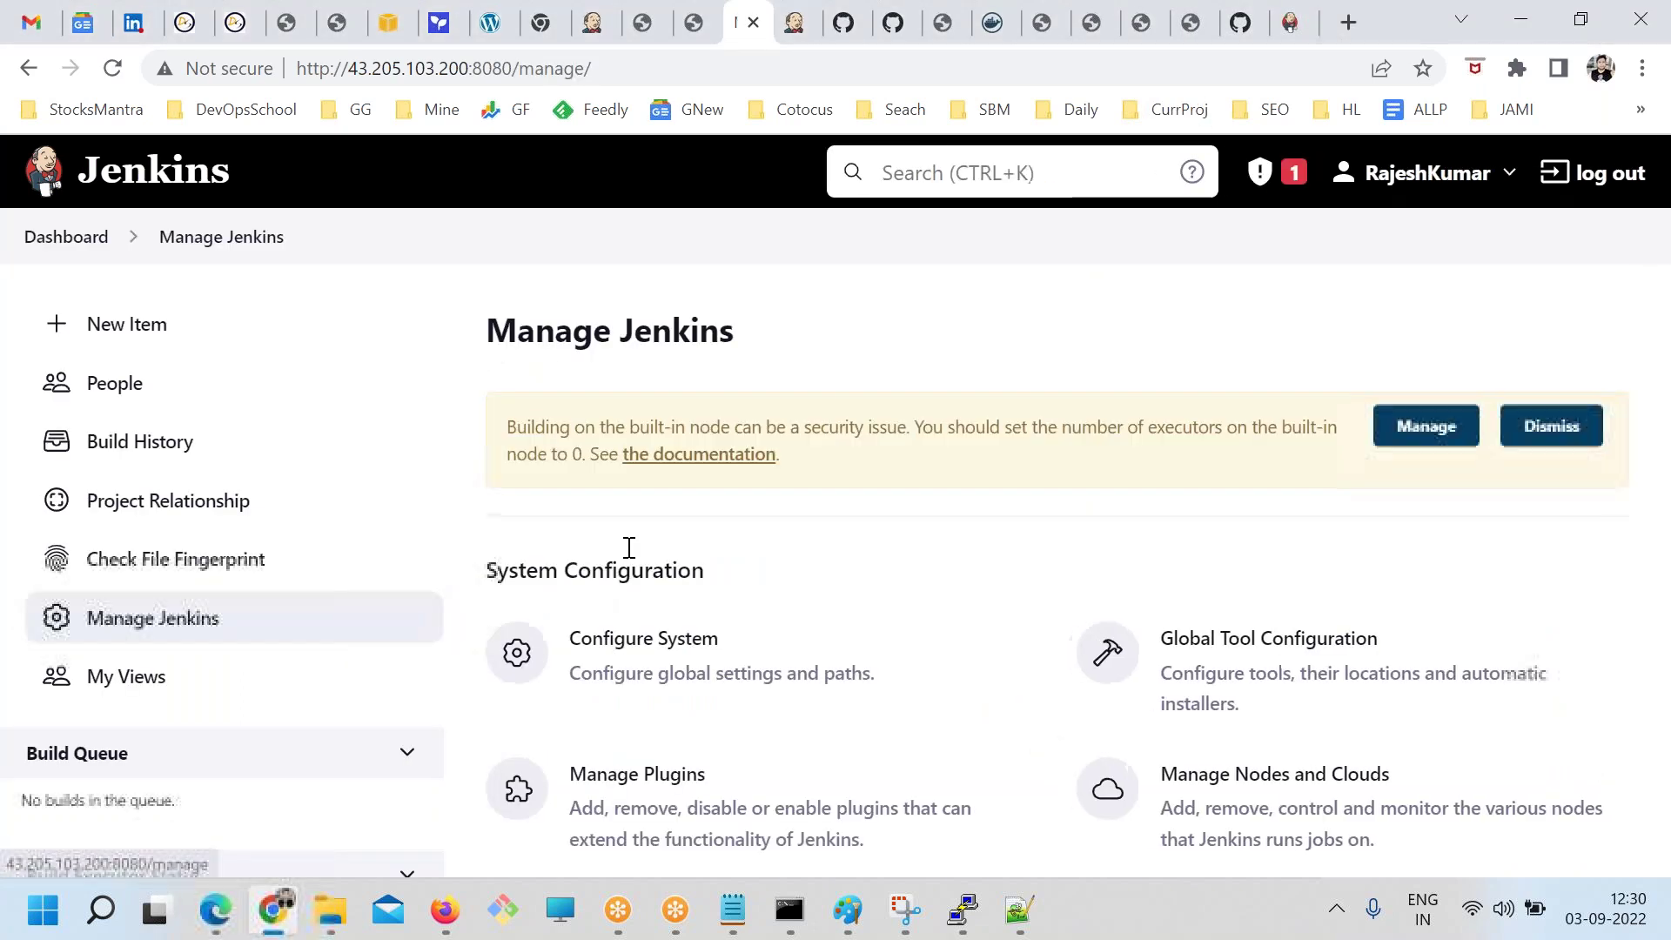
pyautogui.scroll(-3, 1275, 634)
pyautogui.click(729, 567)
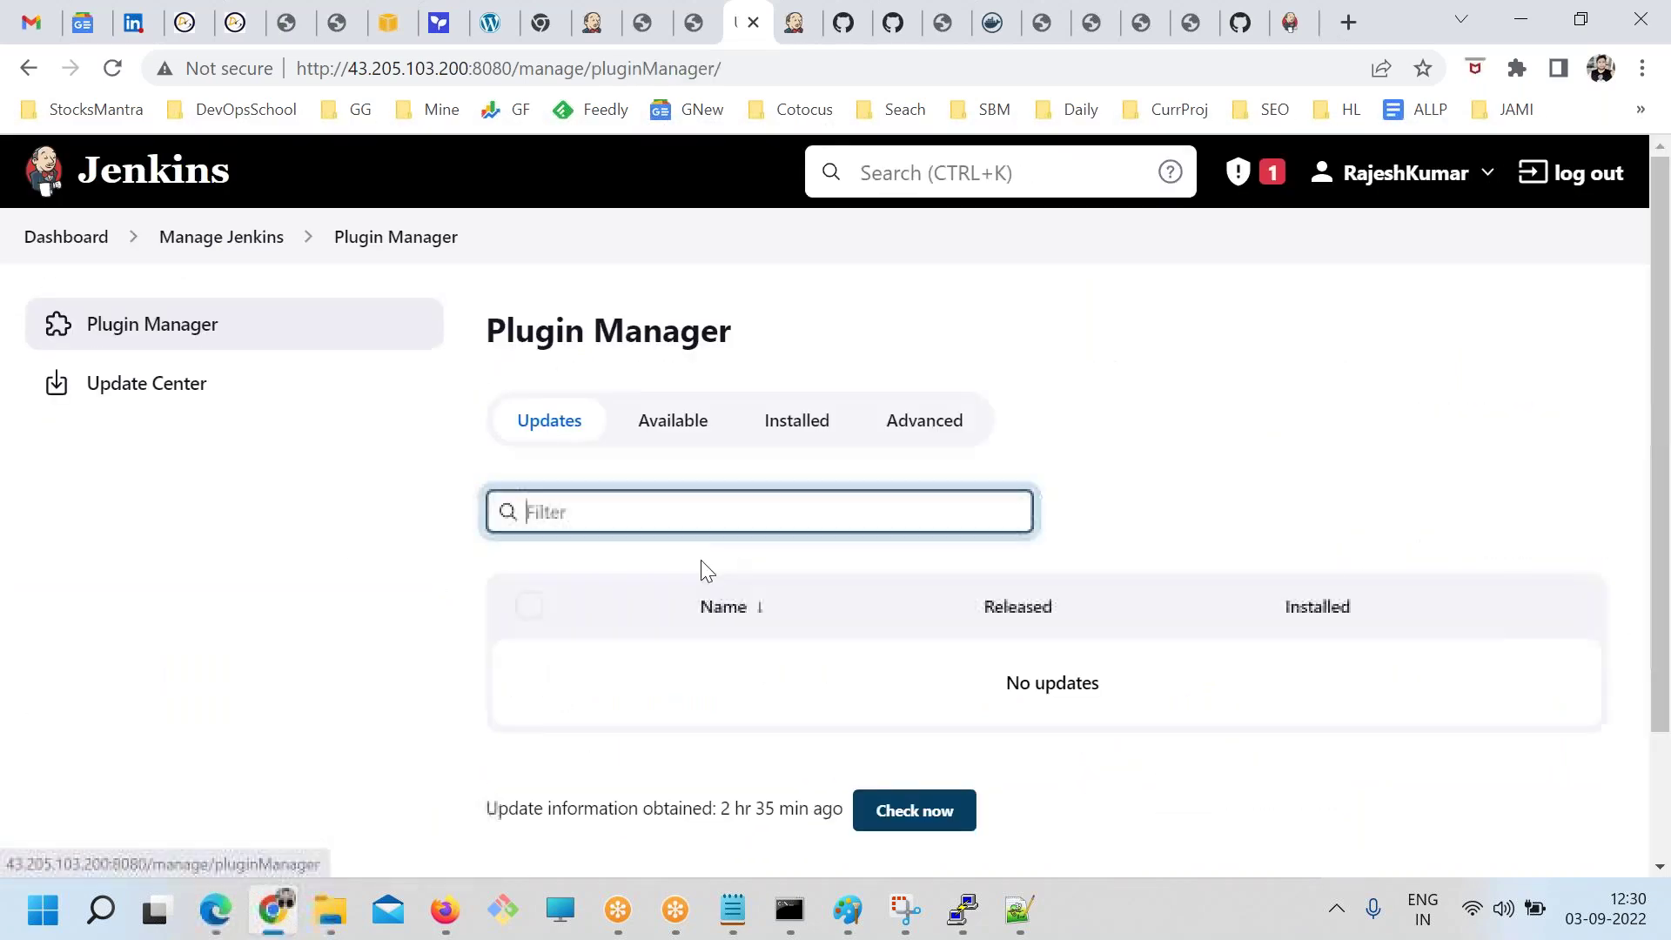
# Check the Installed and Updates tabs, finding no updates, then return to Manage Jenkins
pyautogui.click(797, 422)
pyautogui.scroll(-3, 989, 620)
pyautogui.scroll(3, 839, 552)
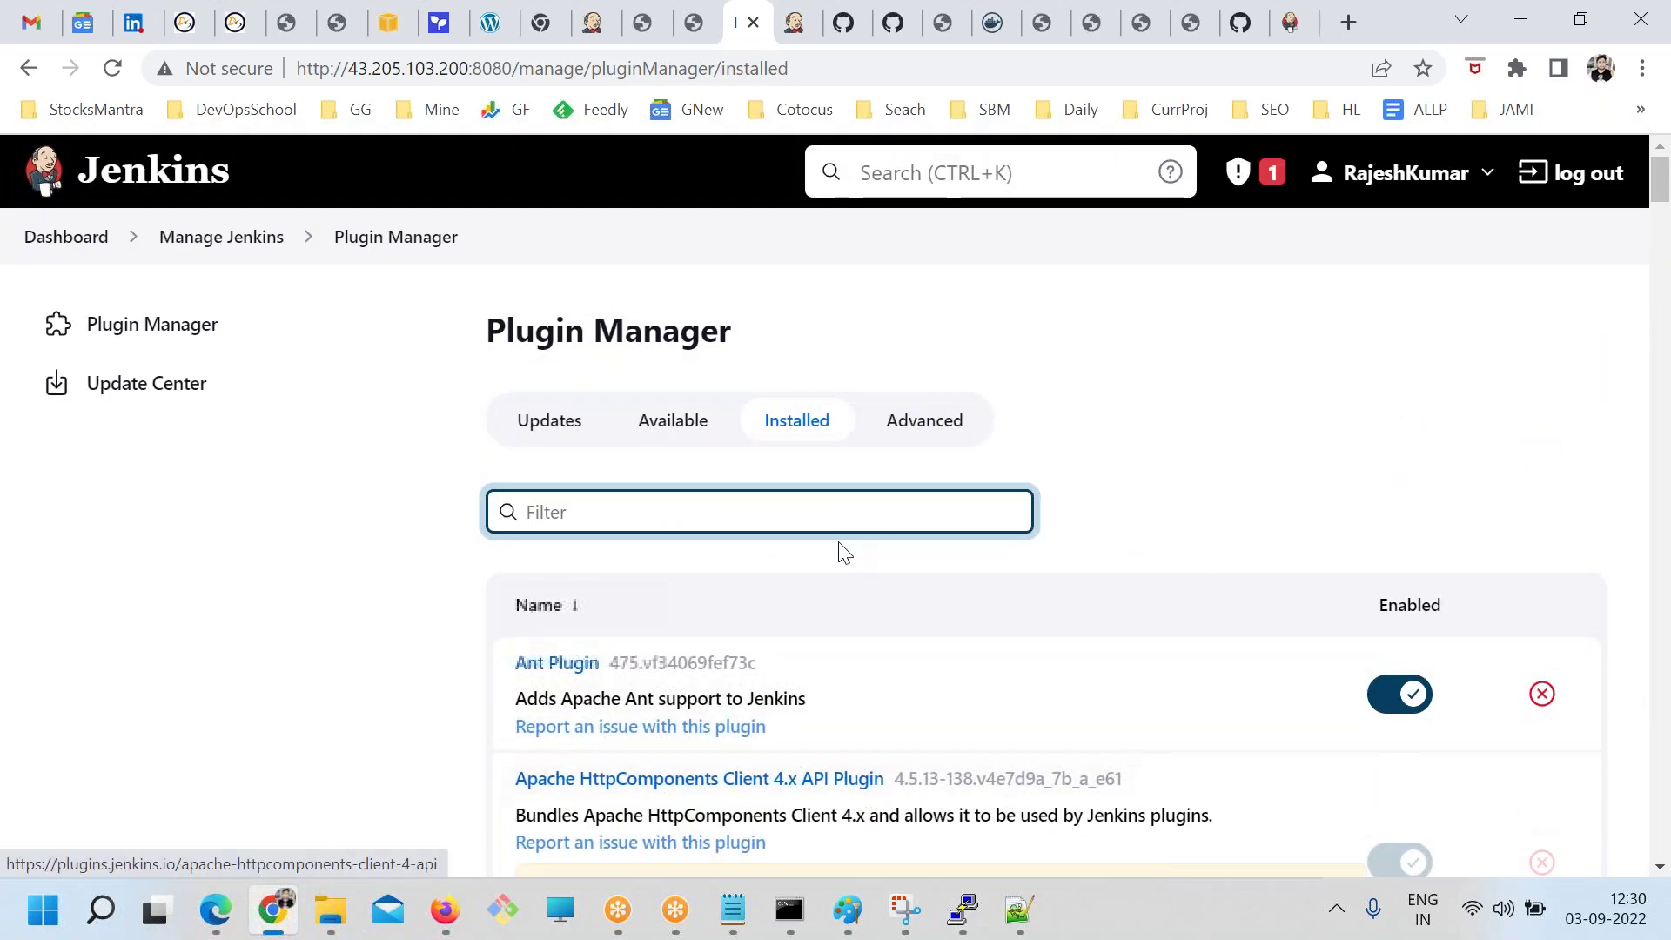
pyautogui.click(557, 426)
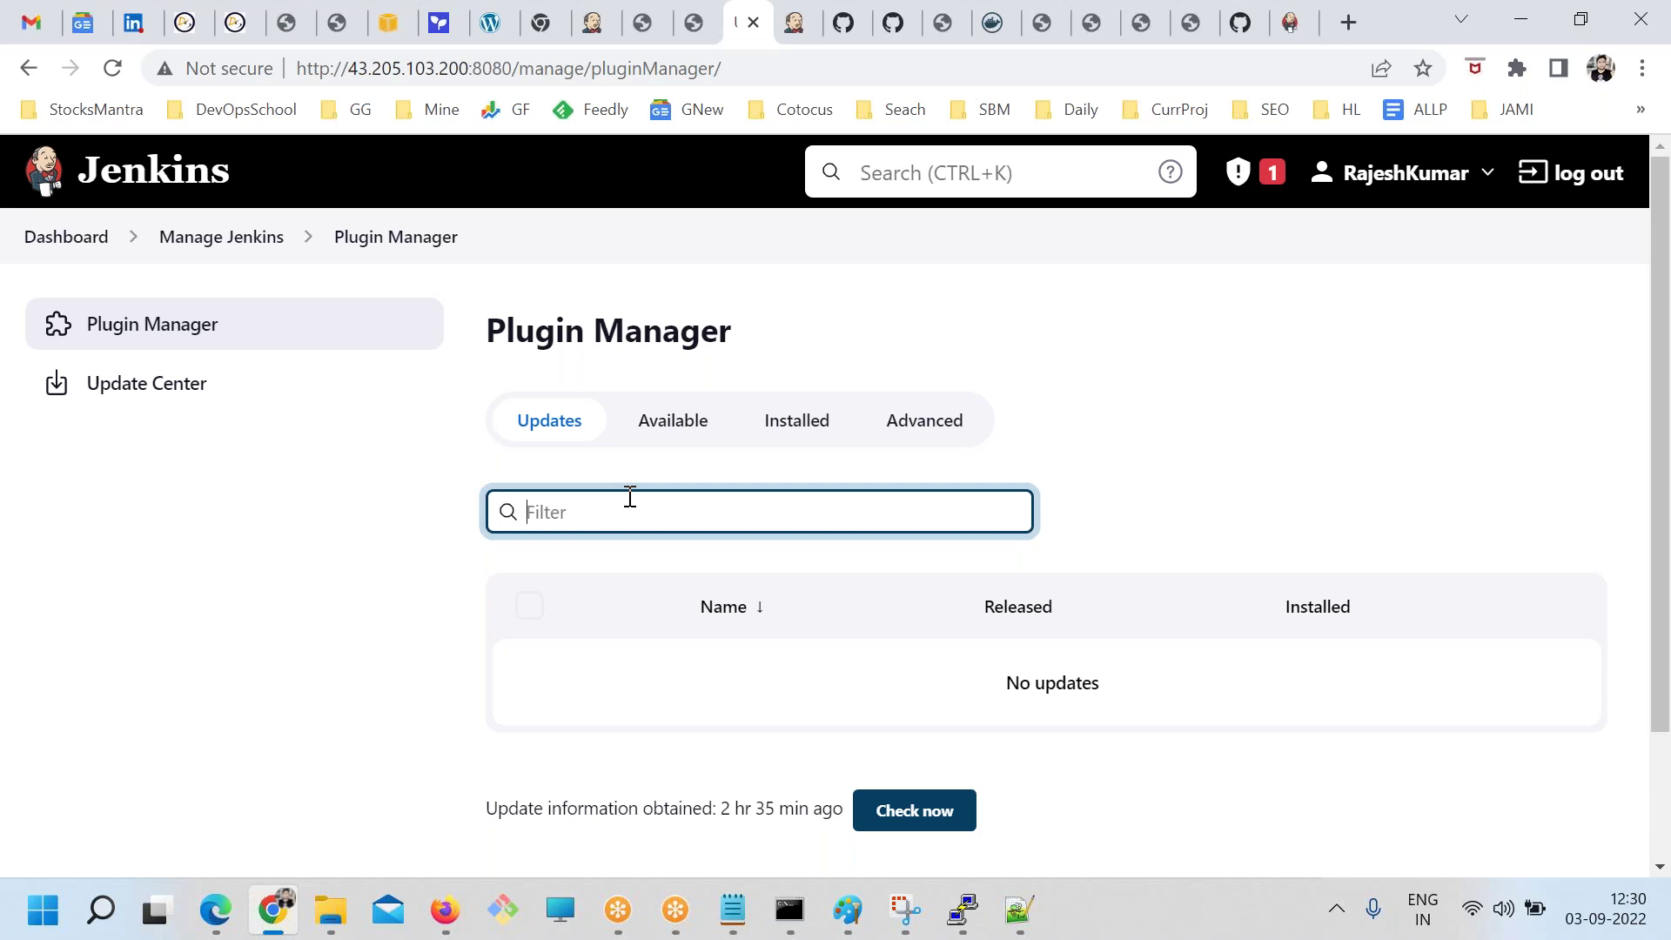
pyautogui.click(270, 244)
pyautogui.scroll(-1, 714, 491)
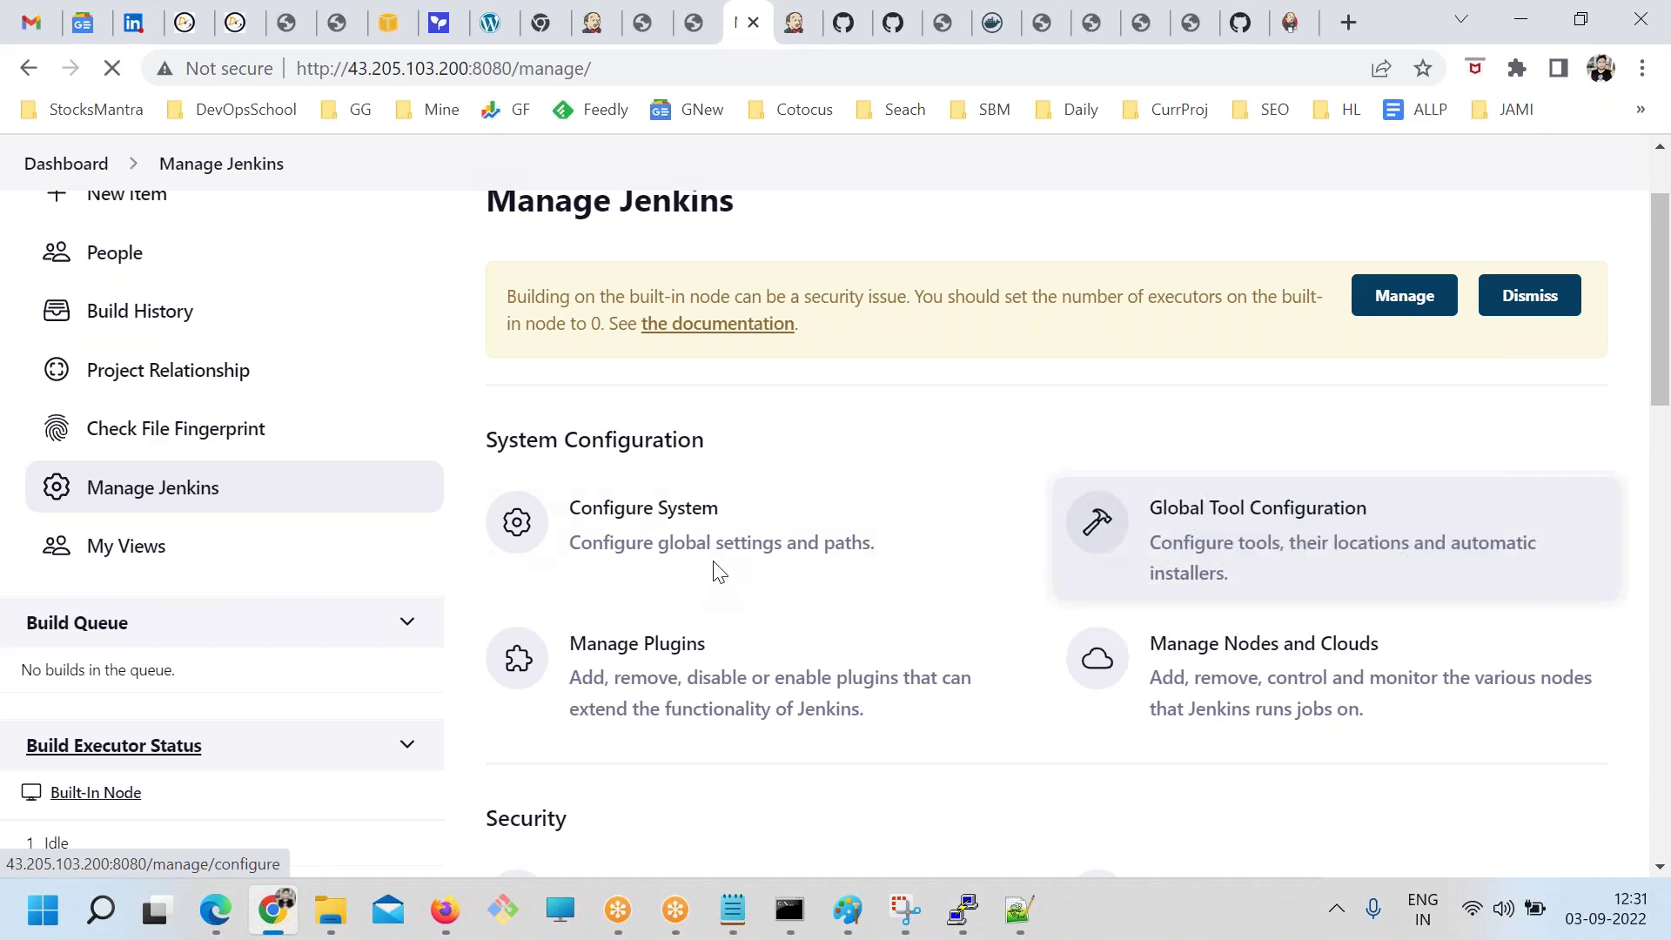
# Open Global Tool Configuration and add a Maven installation
pyautogui.click(1218, 557)
pyautogui.scroll(-20, 601, 585)
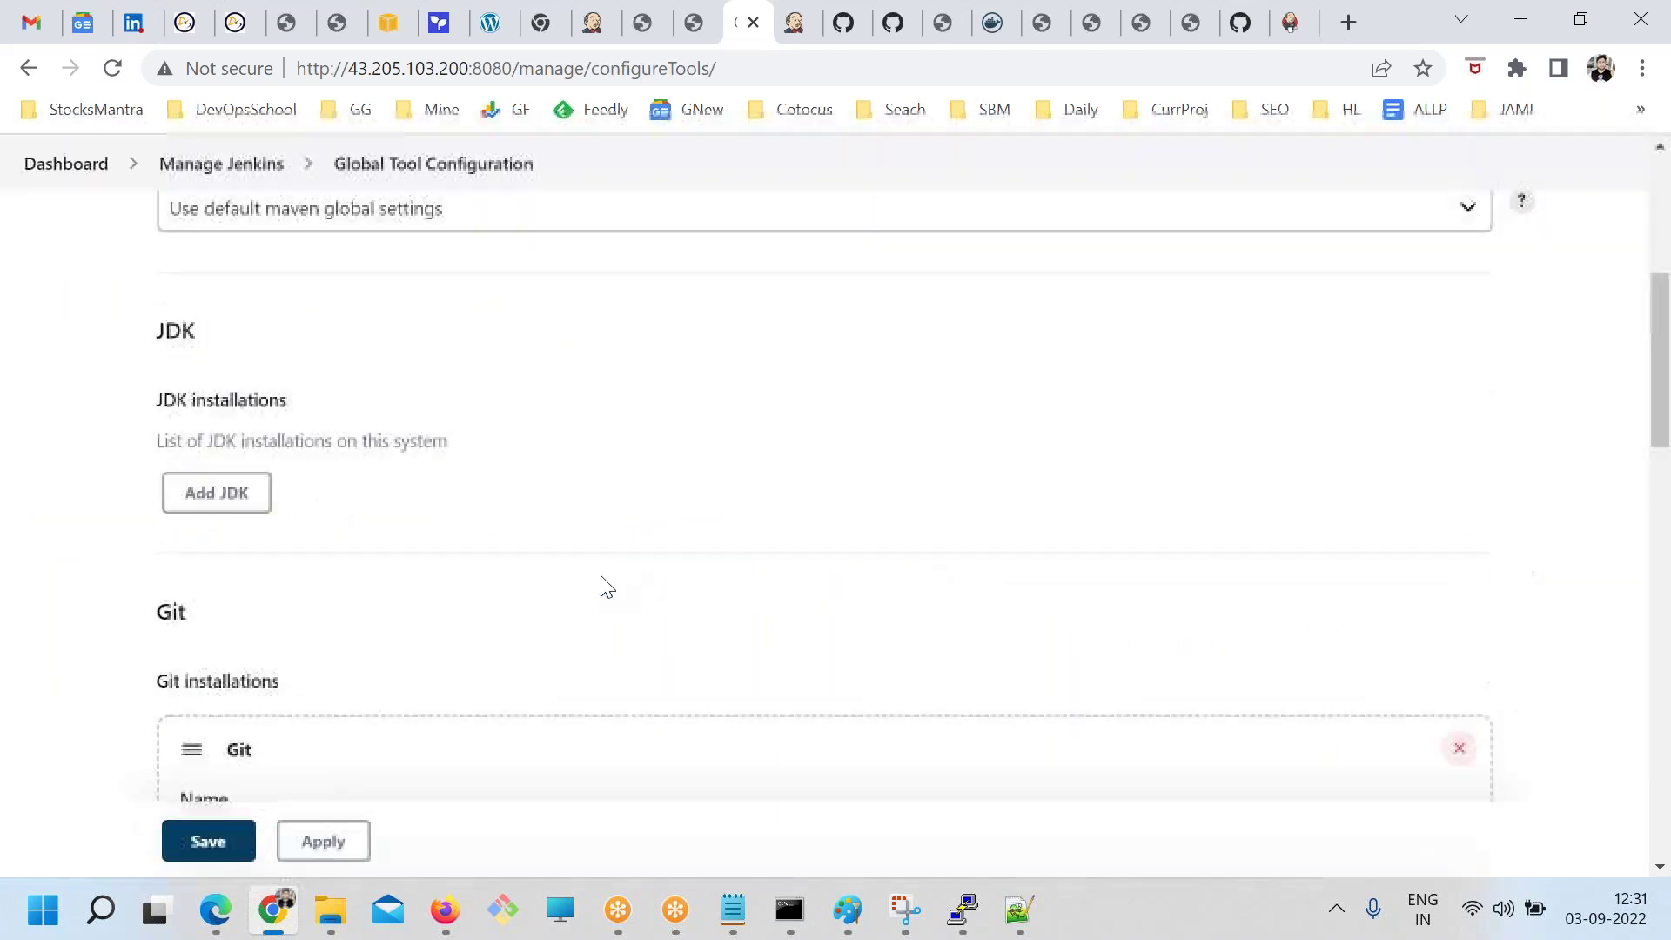
pyautogui.scroll(2, 224, 607)
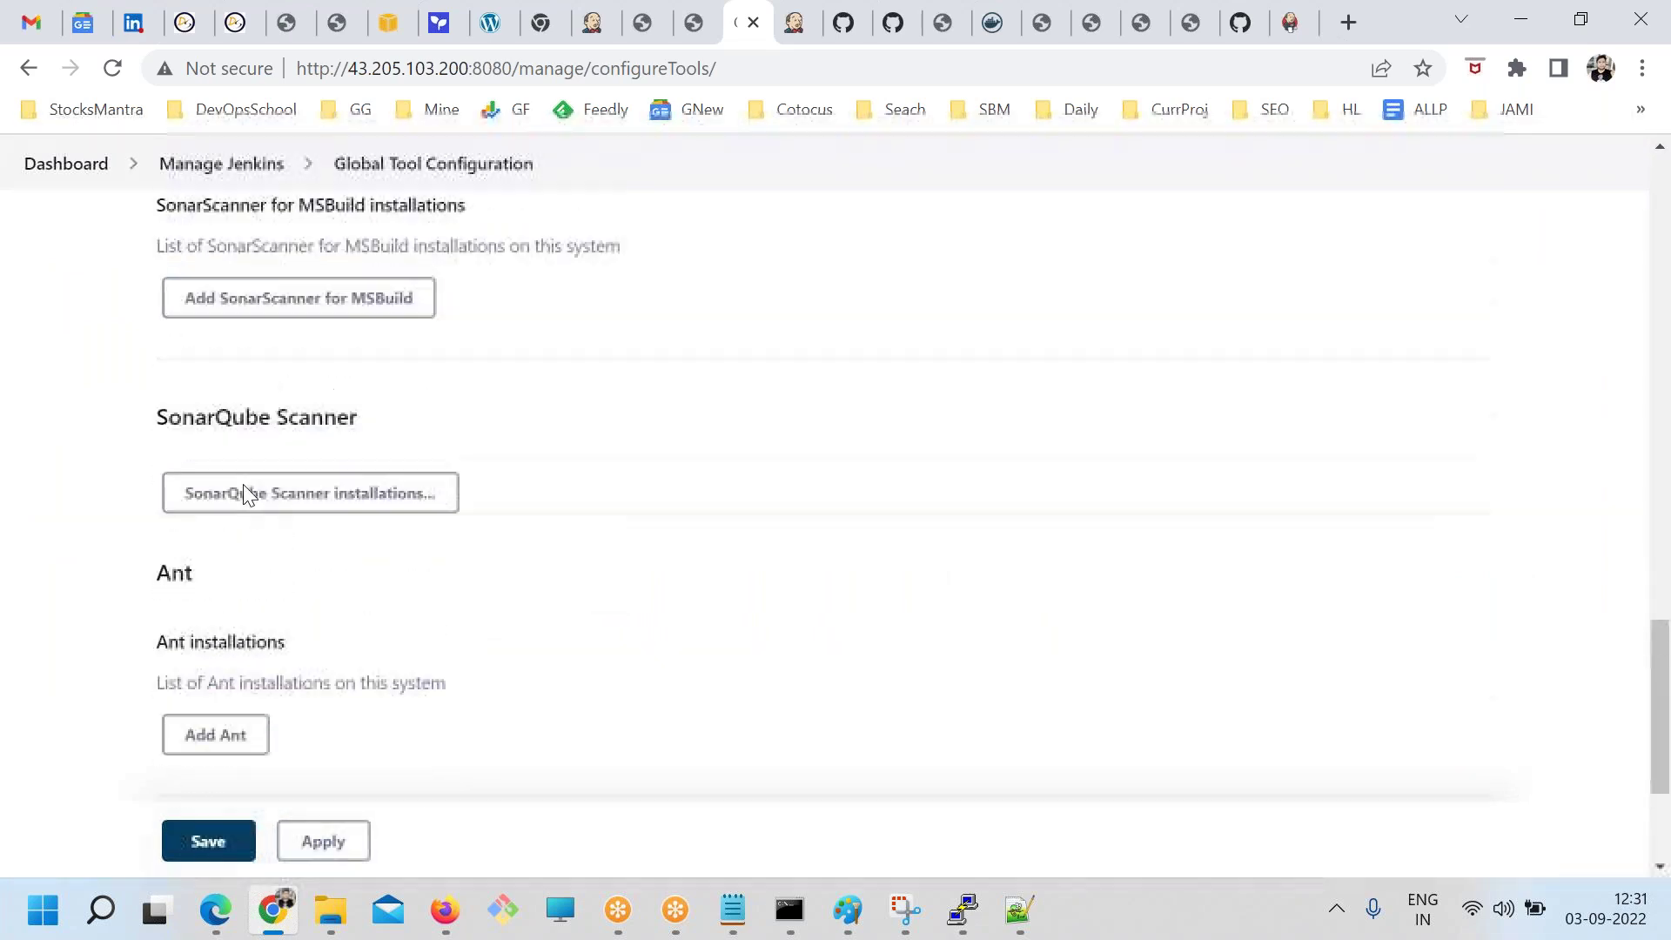
pyautogui.scroll(-4, 224, 321)
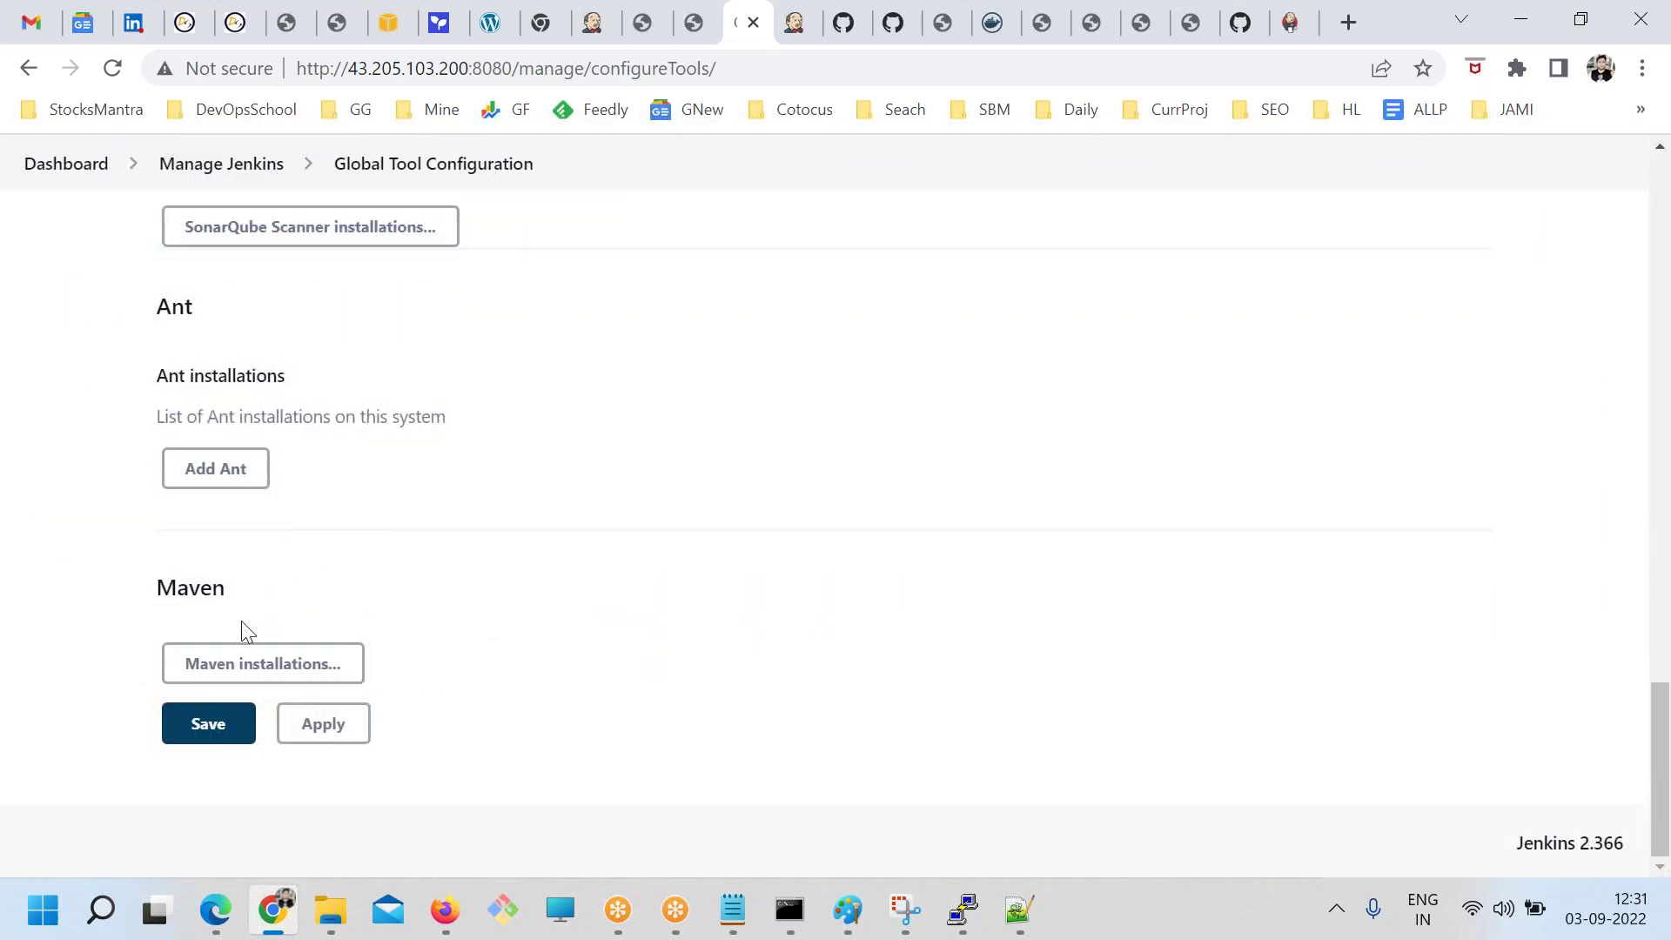
pyautogui.click(248, 663)
pyautogui.click(224, 745)
# Keep the name maven installing 3.8.6 from Apache, and add a second Maven entry with a name
pyautogui.click(199, 389)
pyautogui.doubleClick(200, 383)
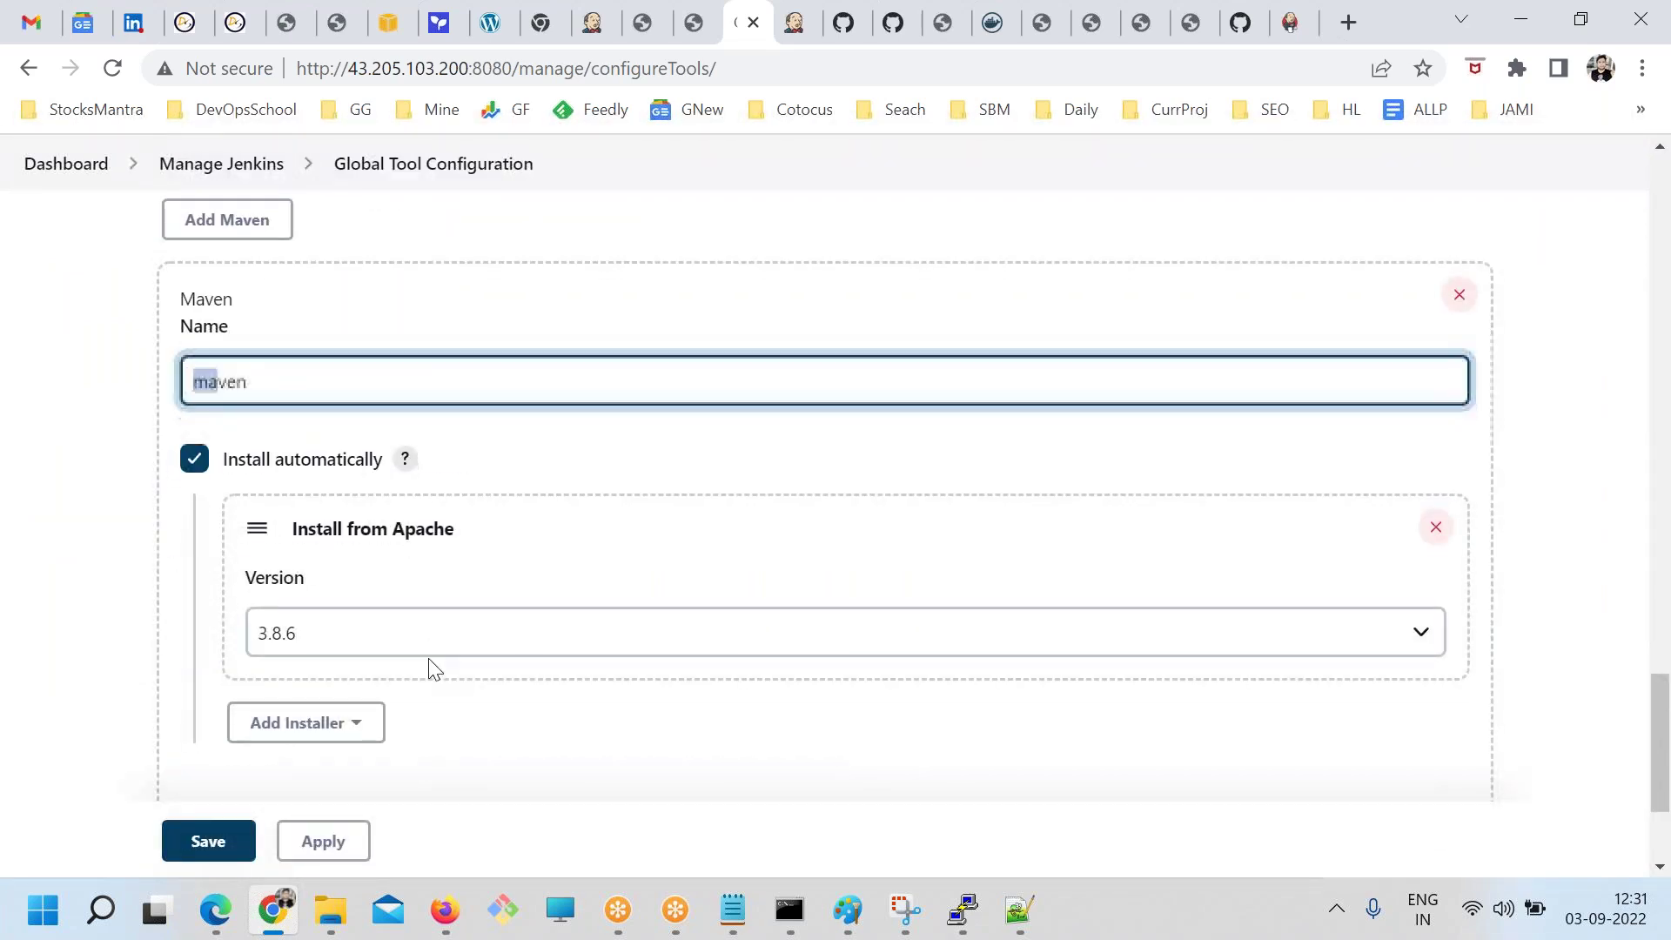
pyautogui.scroll(-3, 429, 667)
pyautogui.click(246, 628)
pyautogui.scroll(-3, 335, 609)
pyautogui.click(258, 482)
pyautogui.write('c xzcf')
pyautogui.scroll(-3, 355, 668)
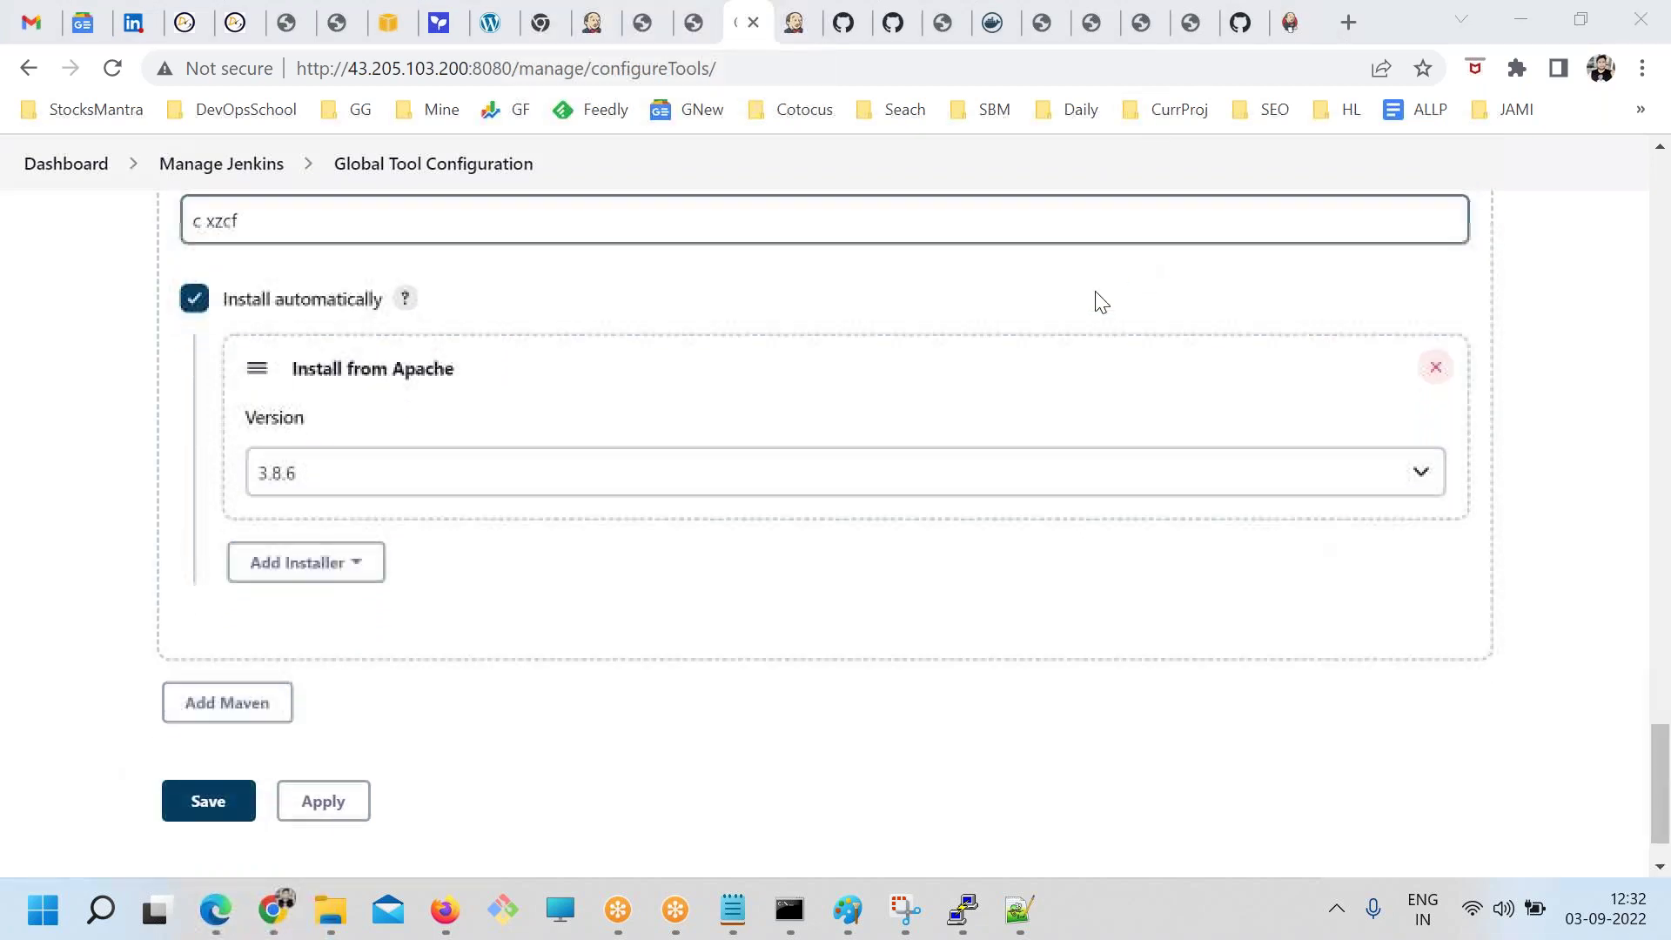
pyautogui.scroll(7, 951, 633)
pyautogui.scroll(20, 940, 626)
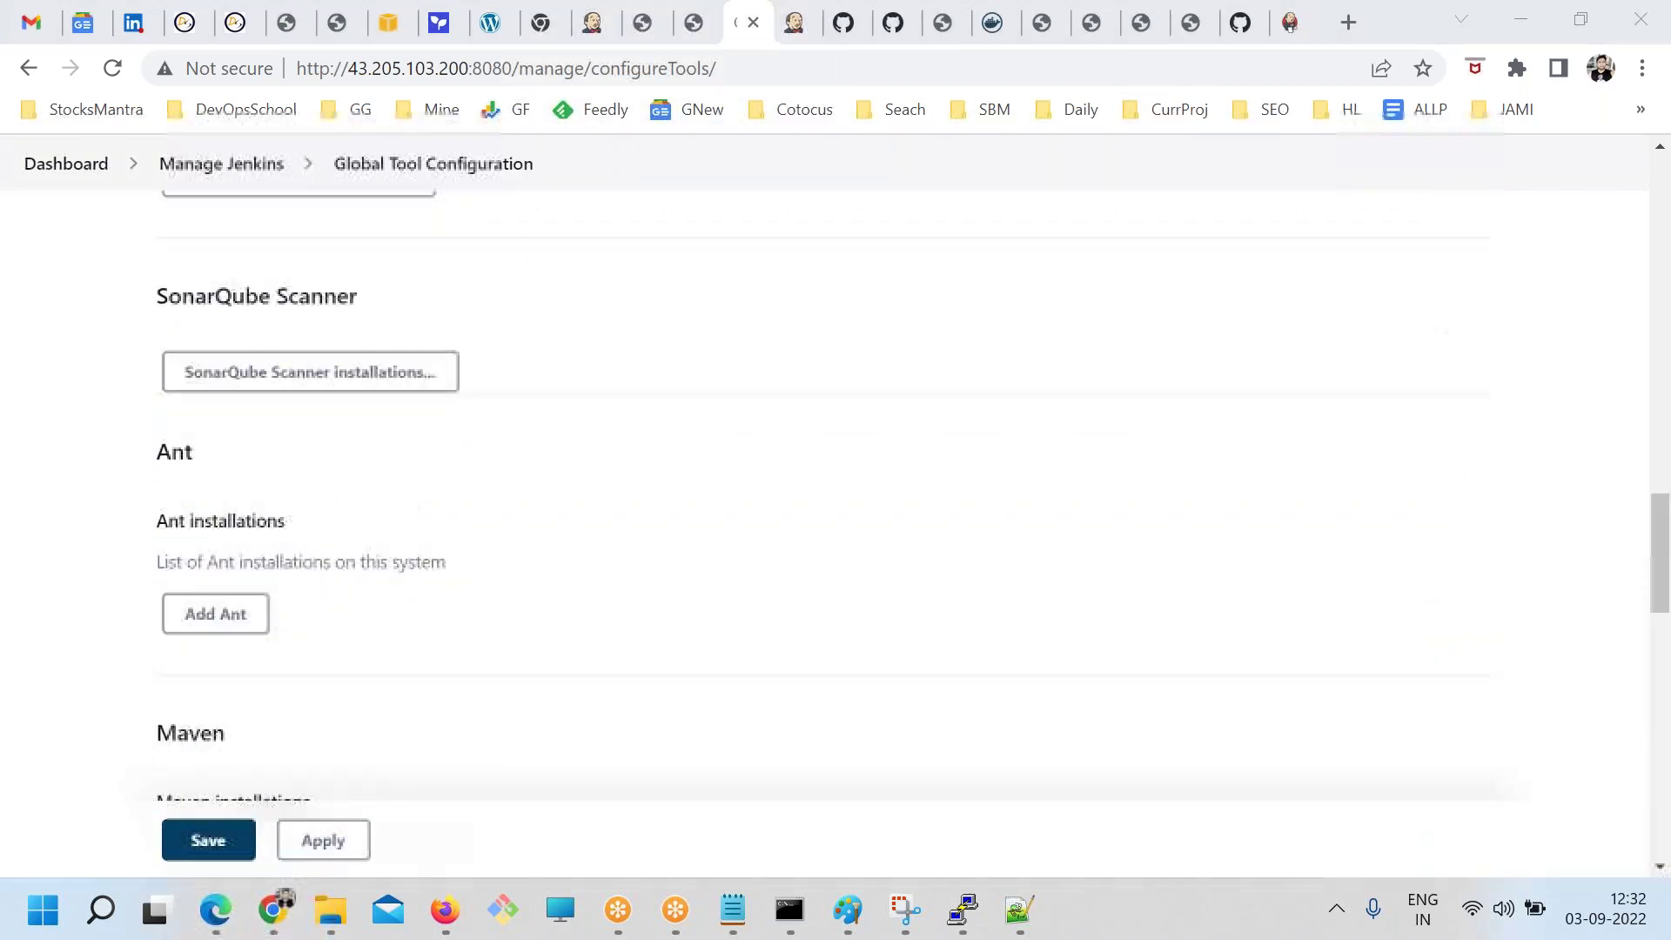
pyautogui.scroll(8, 825, 505)
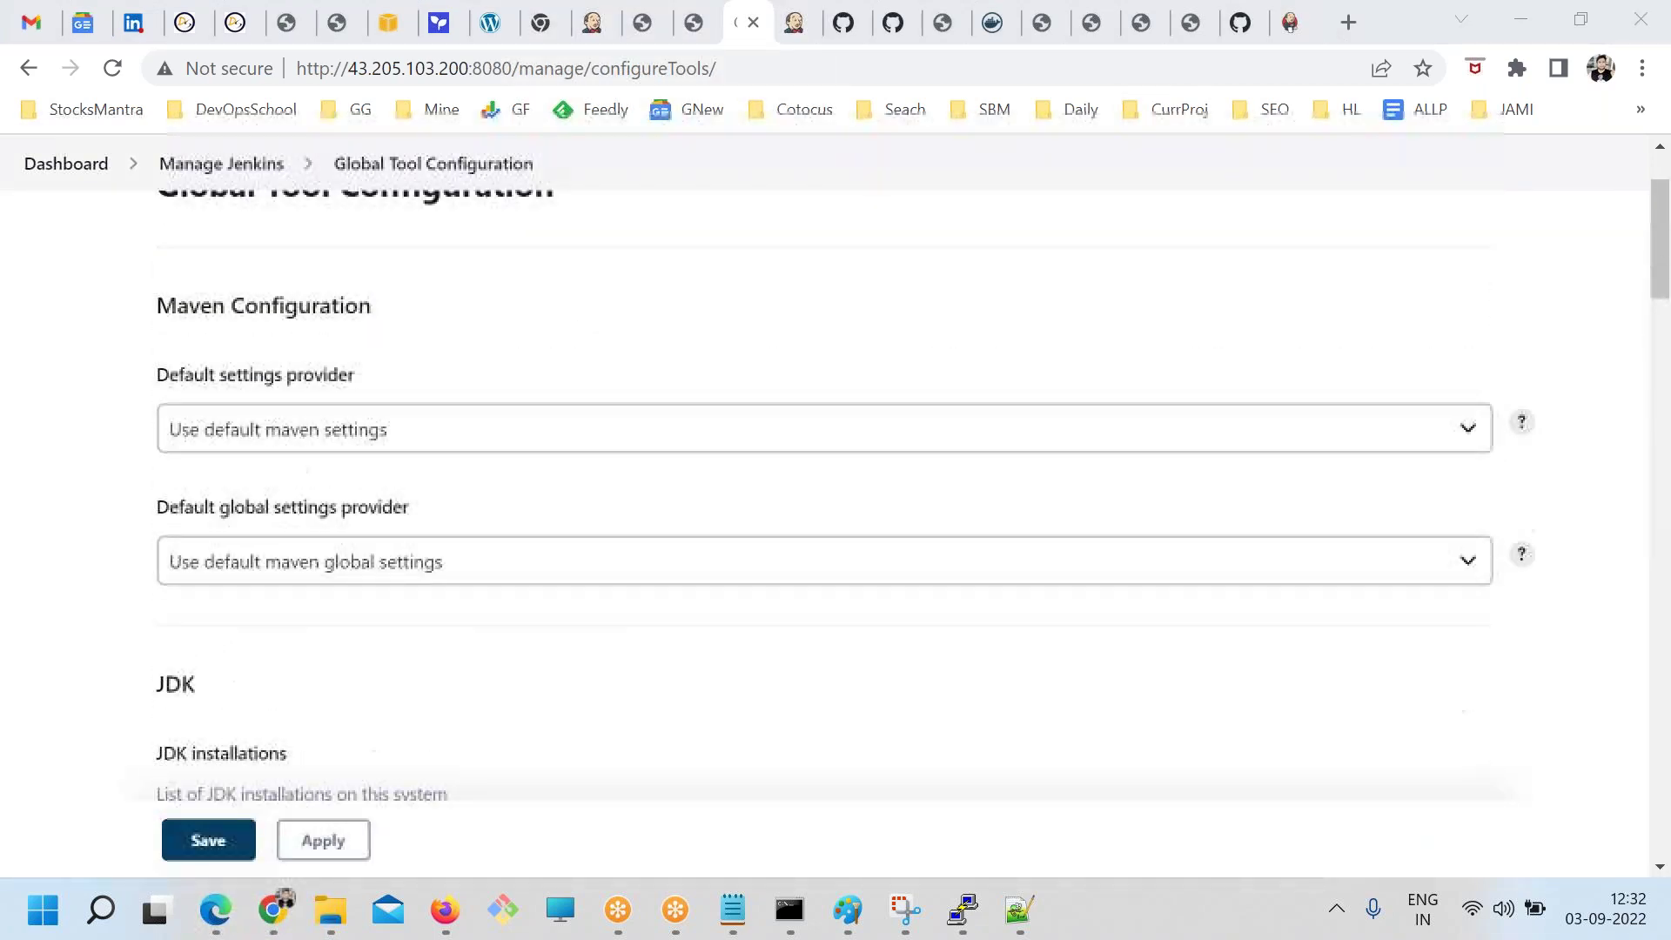